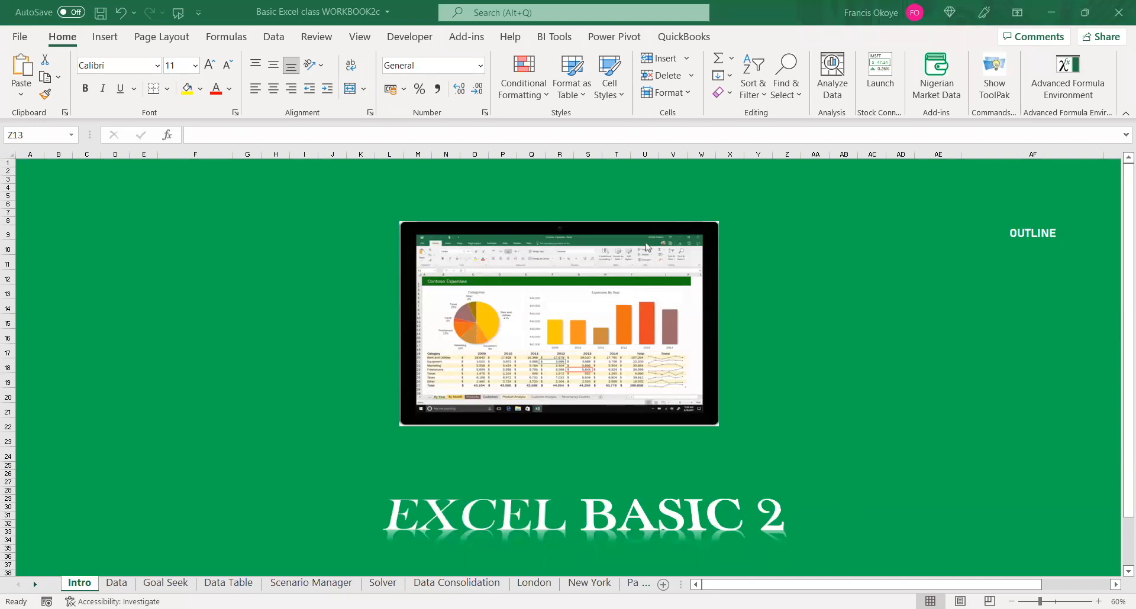
# Switch to the Basic Excel CLASS WORKBOOK1 workbook and view its Entering Data in Excel sheet
pyautogui.click(1028, 10)
pyautogui.click(527, 115)
pyautogui.hotkey('alt', 'Tab')
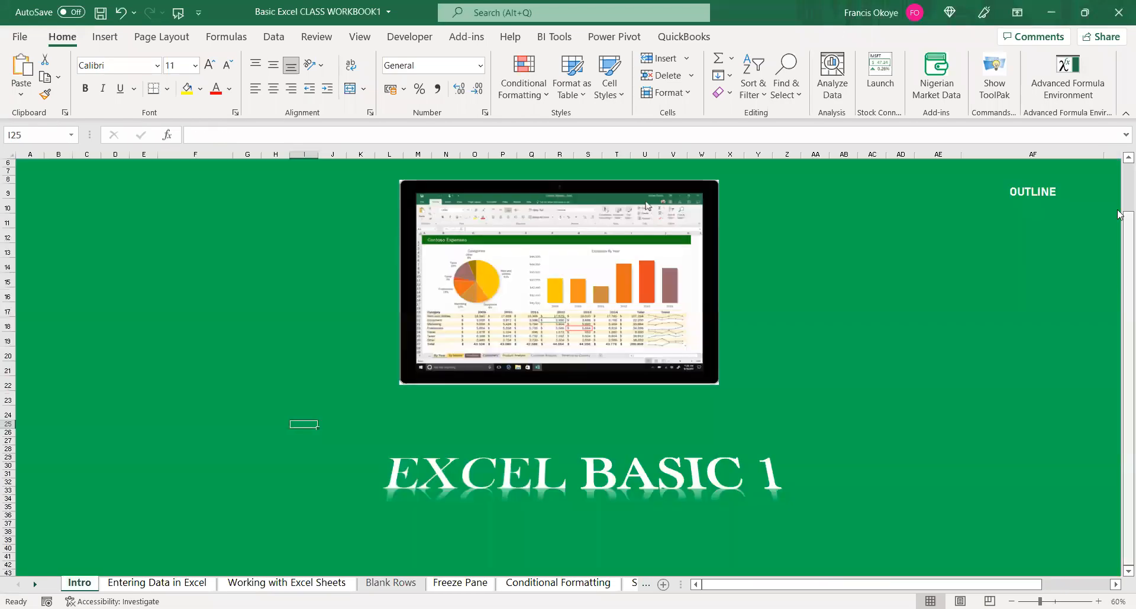
pyautogui.moveTo(1121, 338); pyautogui.dragTo(1122, 205)
pyautogui.click(129, 577)
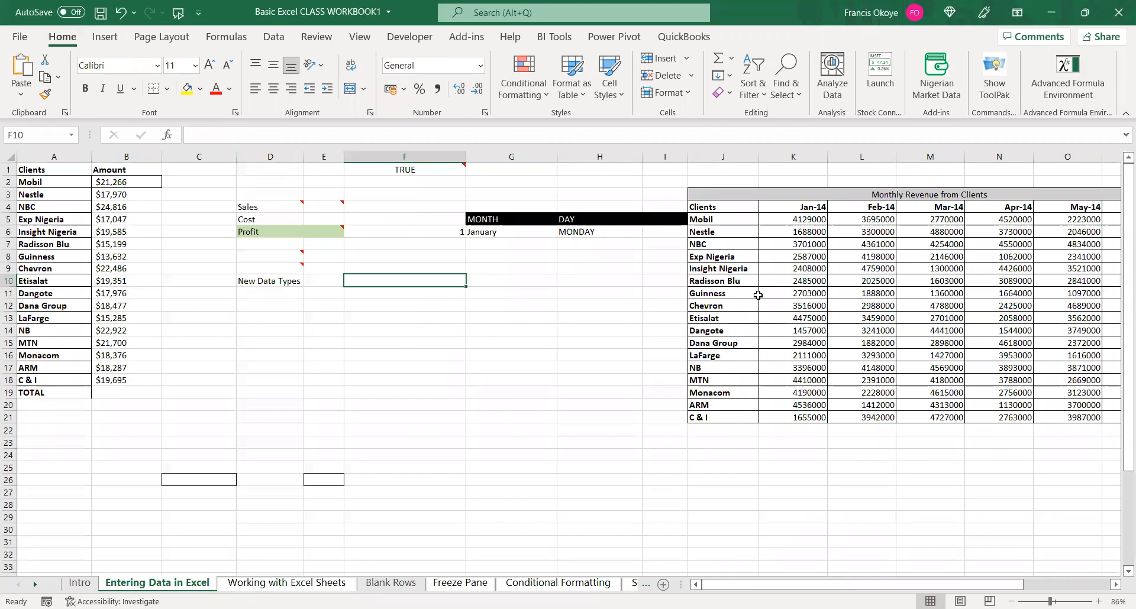
# Review the data rules on Working with Excel Sheets, followed by the Blank Rows, Freeze Pane and Conditional Formatting sheets
pyautogui.click(270, 580)
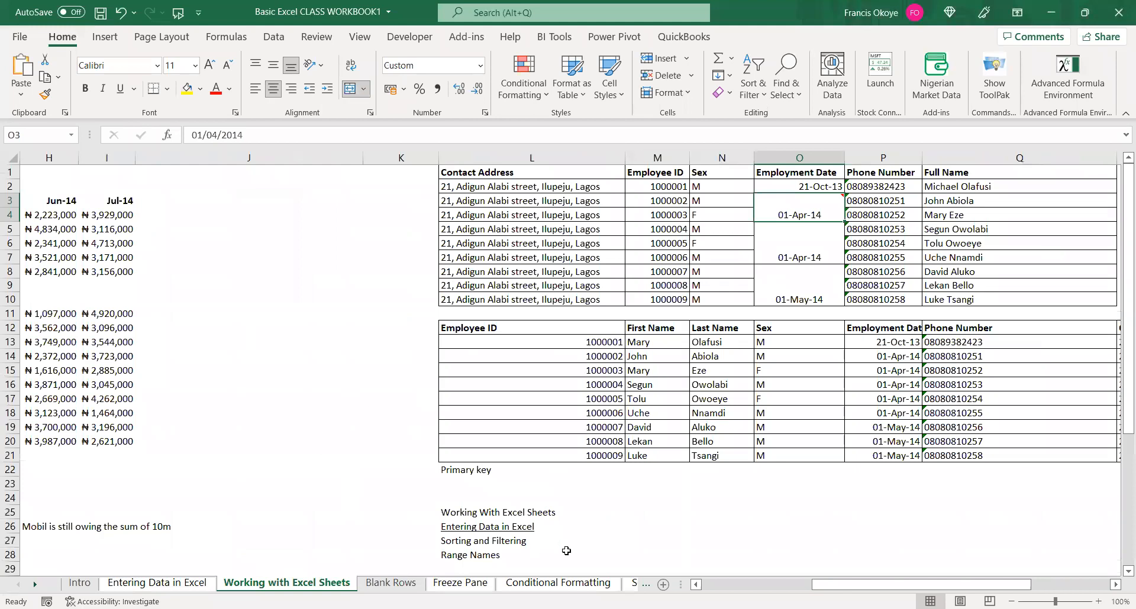
pyautogui.moveTo(1120, 318); pyautogui.dragTo(1122, 466)
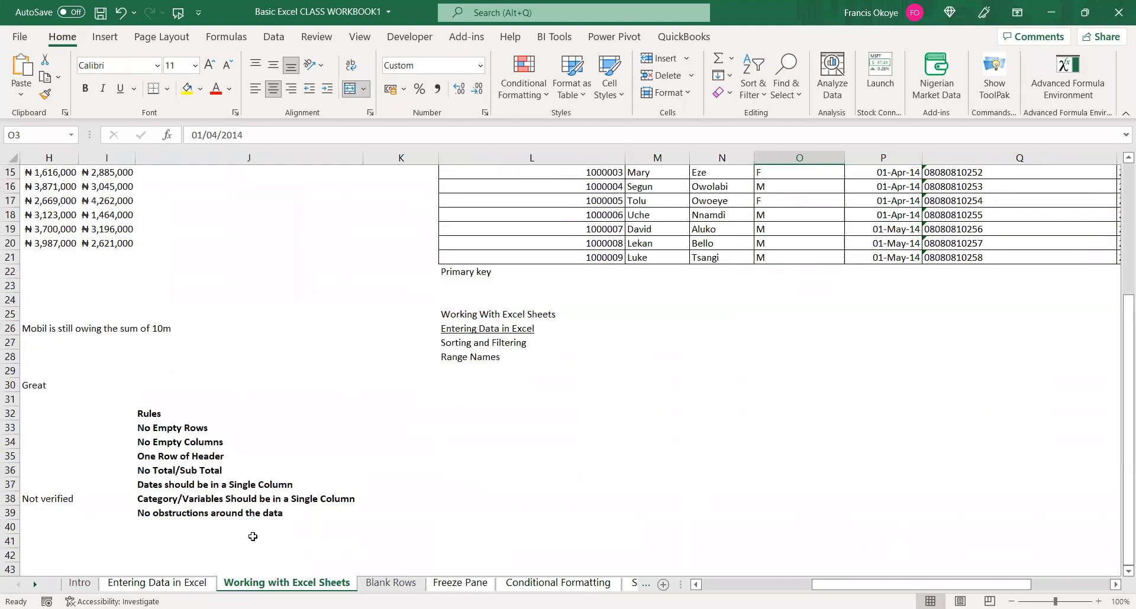
pyautogui.click(392, 583)
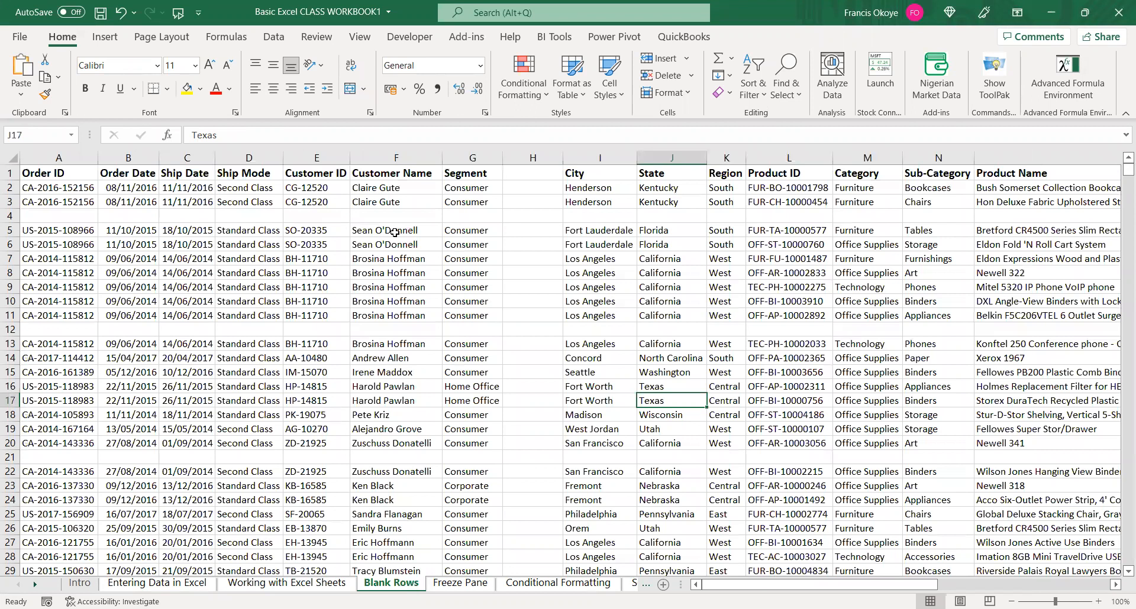
pyautogui.click(468, 585)
pyautogui.click(550, 588)
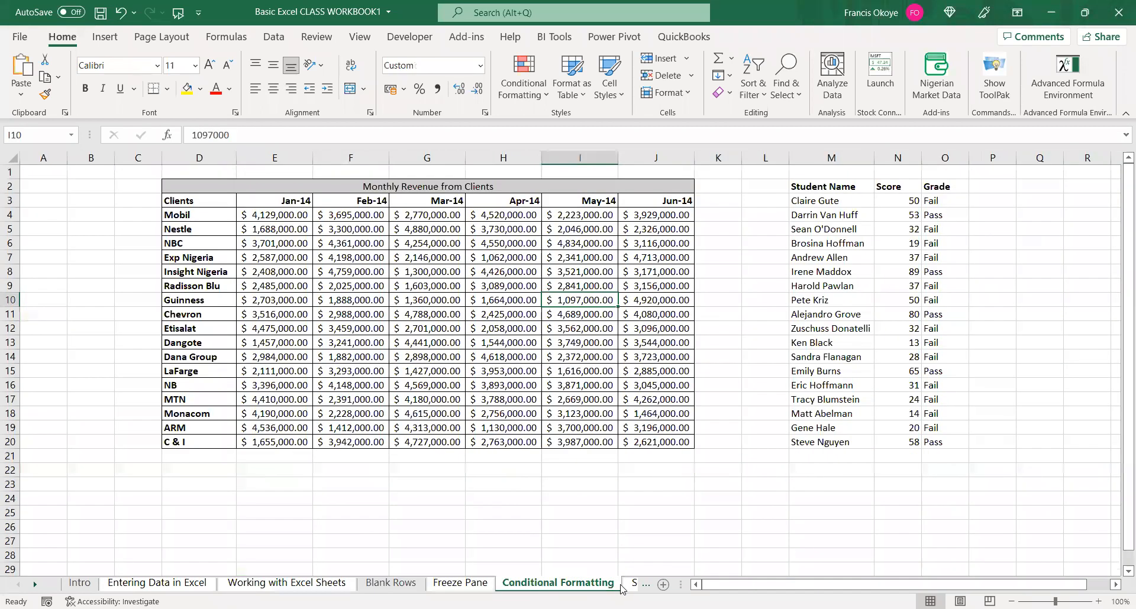
# Review the Sorting and Filtering, Copy and Paste Filtered Data, Remove Duplicates, View Excel Screens and Convert to Table sheets
pyautogui.click(629, 587)
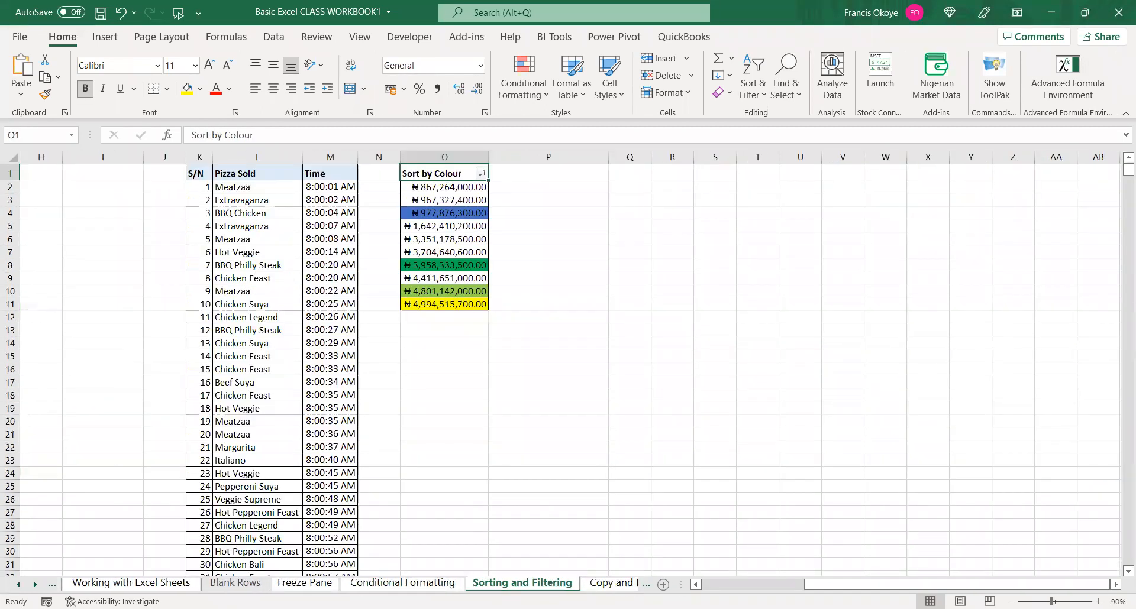
pyautogui.click(603, 585)
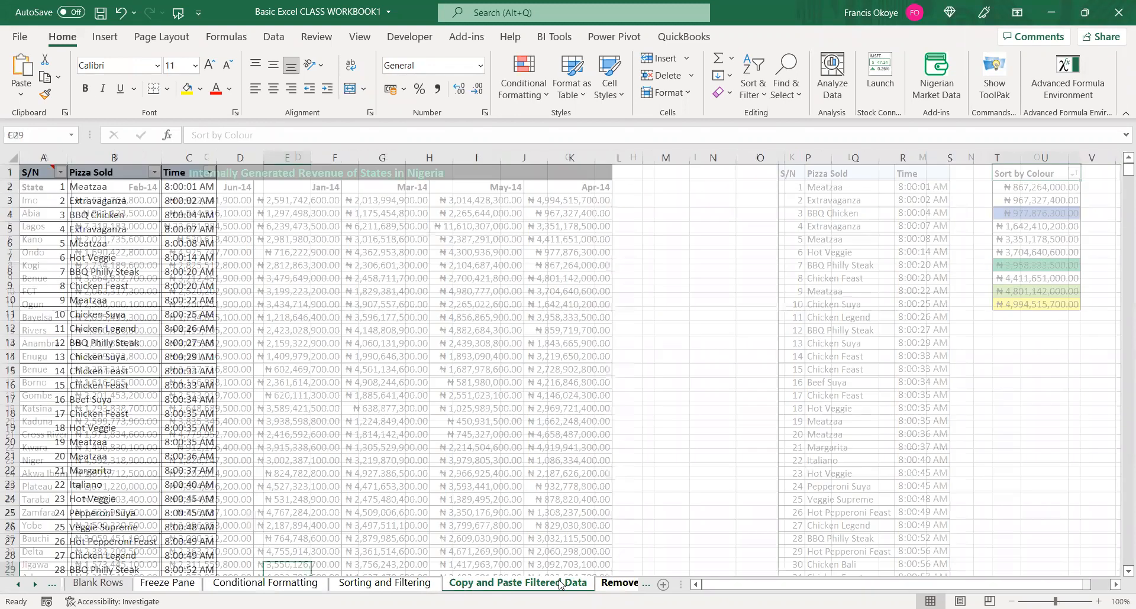
pyautogui.click(623, 585)
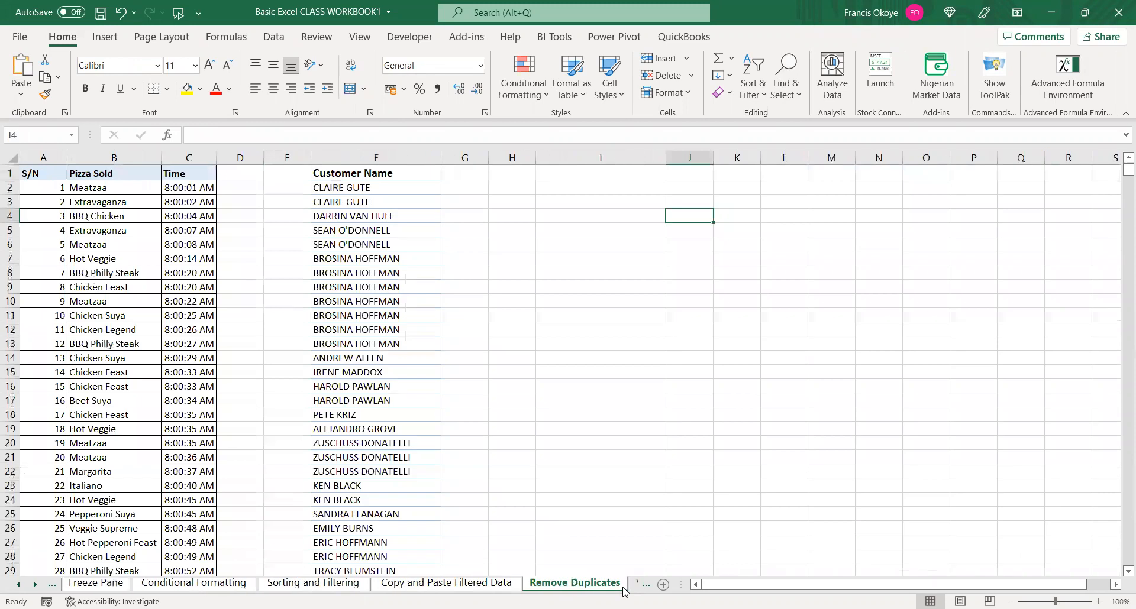
pyautogui.click(645, 586)
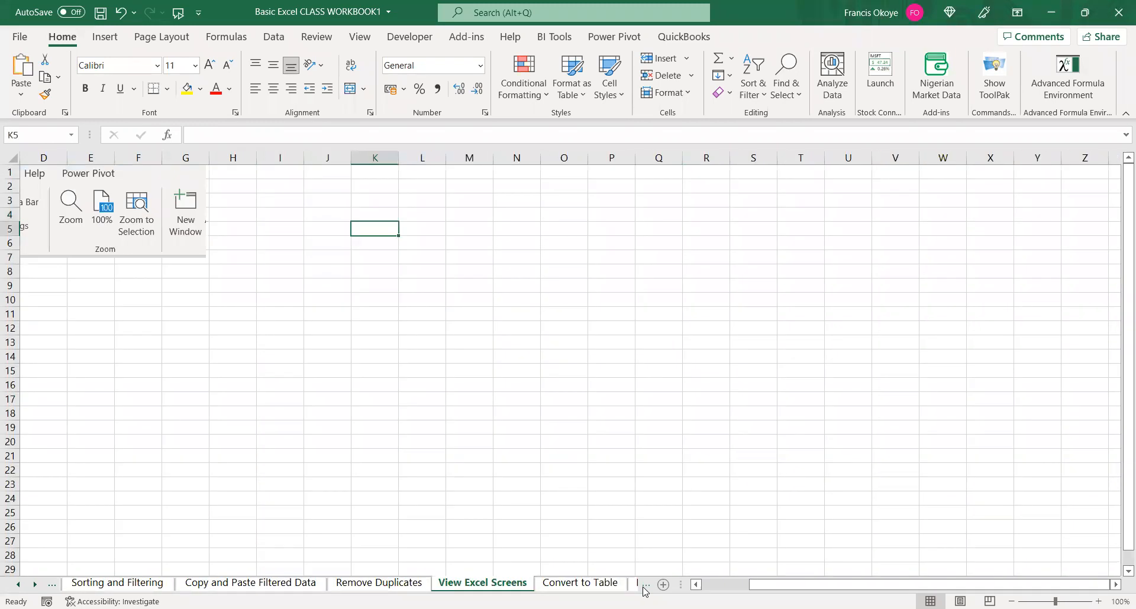
pyautogui.click(555, 585)
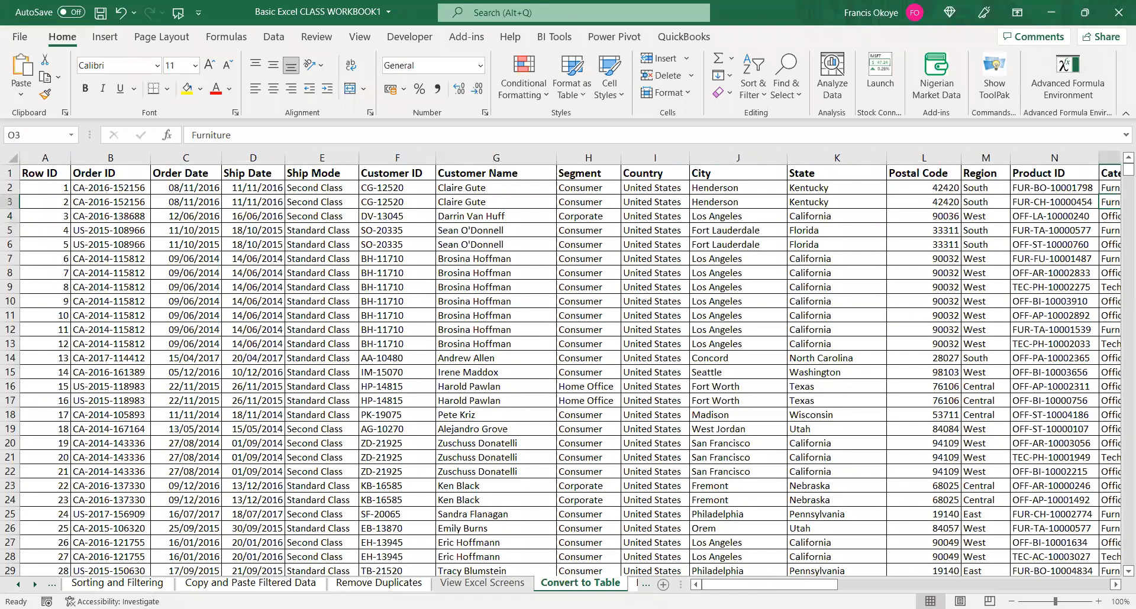
# Look through the Pivot Tables, Charts, Range Name, DashBoard and Excel Errors sheets
pyautogui.click(637, 585)
pyautogui.hotkey('ctrl', 'pagedown')
pyautogui.hotkey('ctrl', 'pagedown')
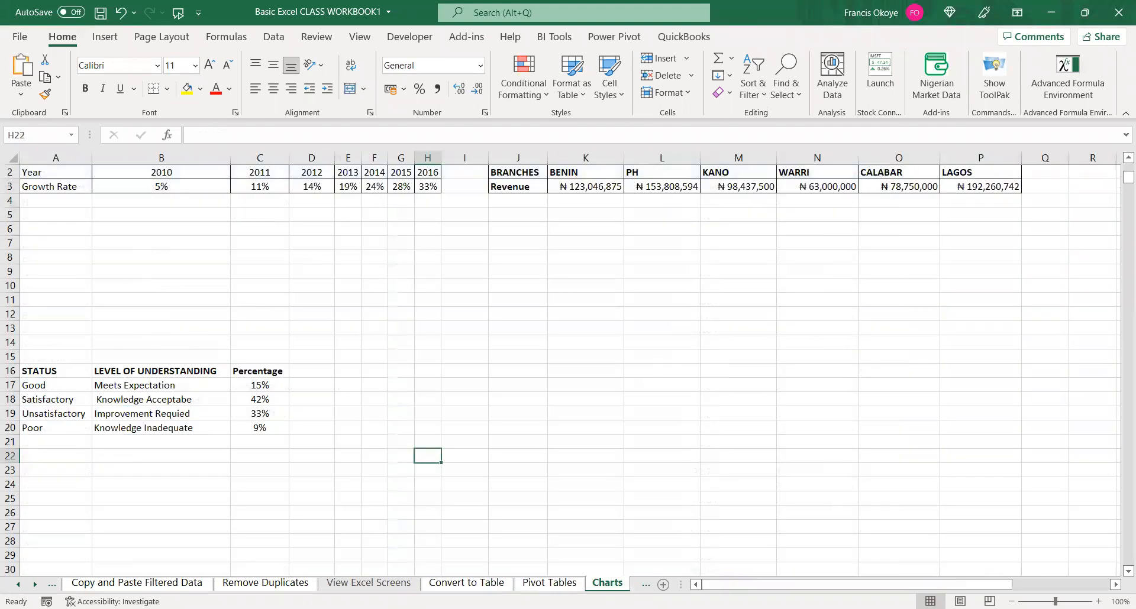
pyautogui.click(639, 590)
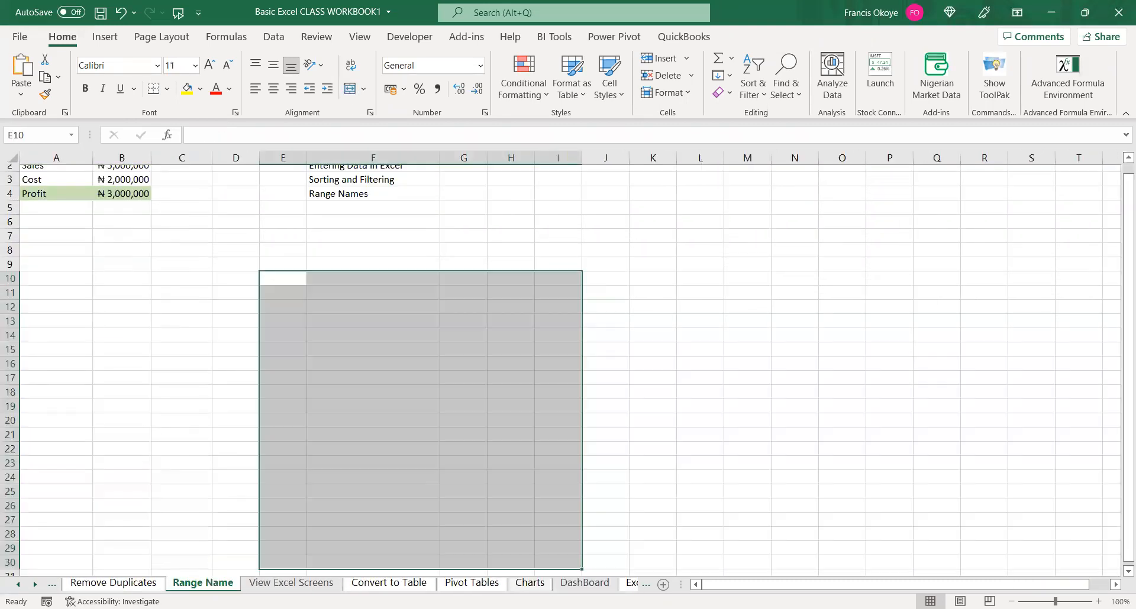
pyautogui.scroll(-1, 414, 355)
pyautogui.click(599, 589)
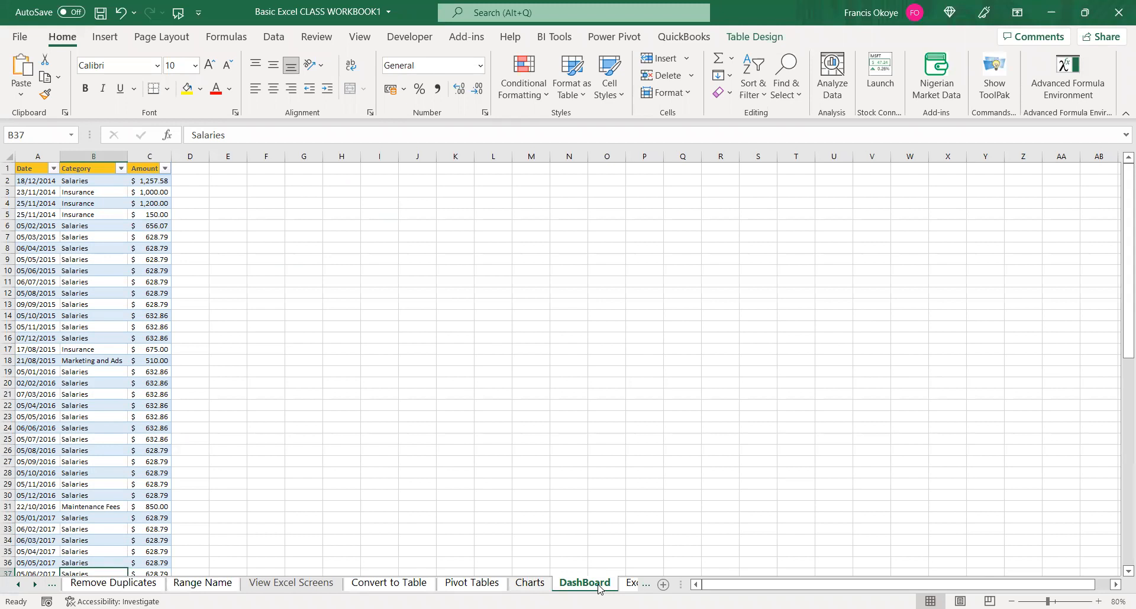
pyautogui.click(630, 584)
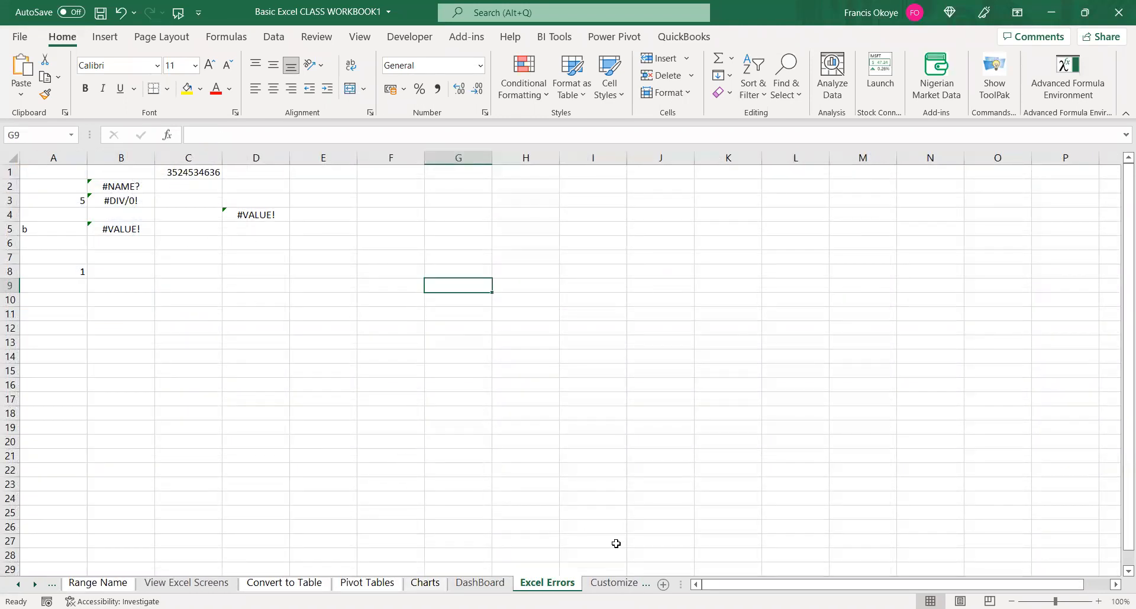
# Look through the Customize Fill, Text to Column, FlashFill, Referencing and Data Validation sheets
pyautogui.click(613, 586)
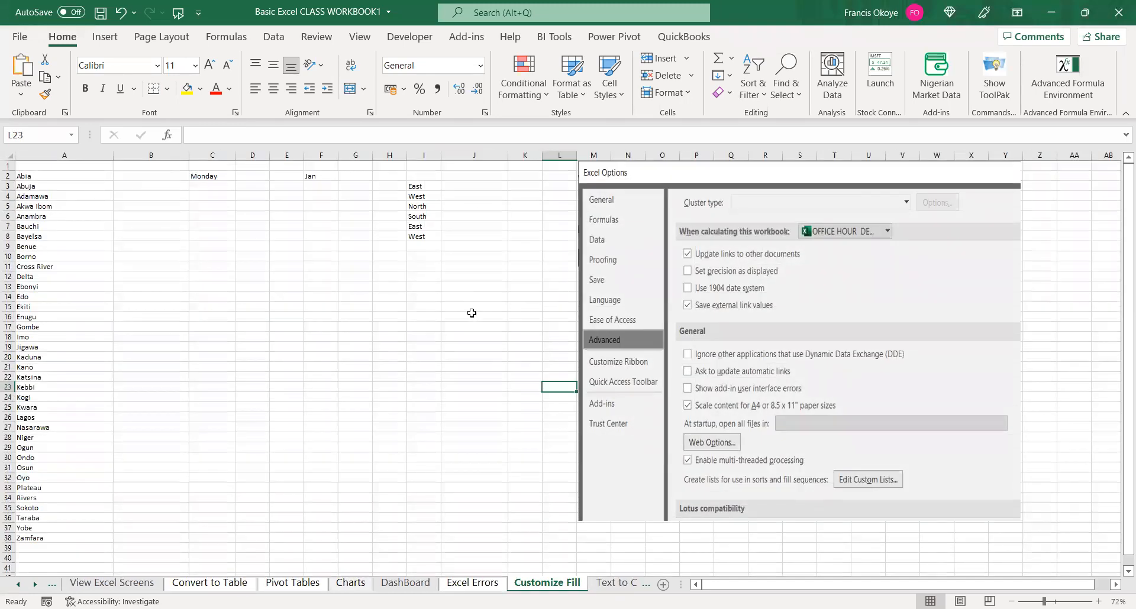
pyautogui.click(616, 584)
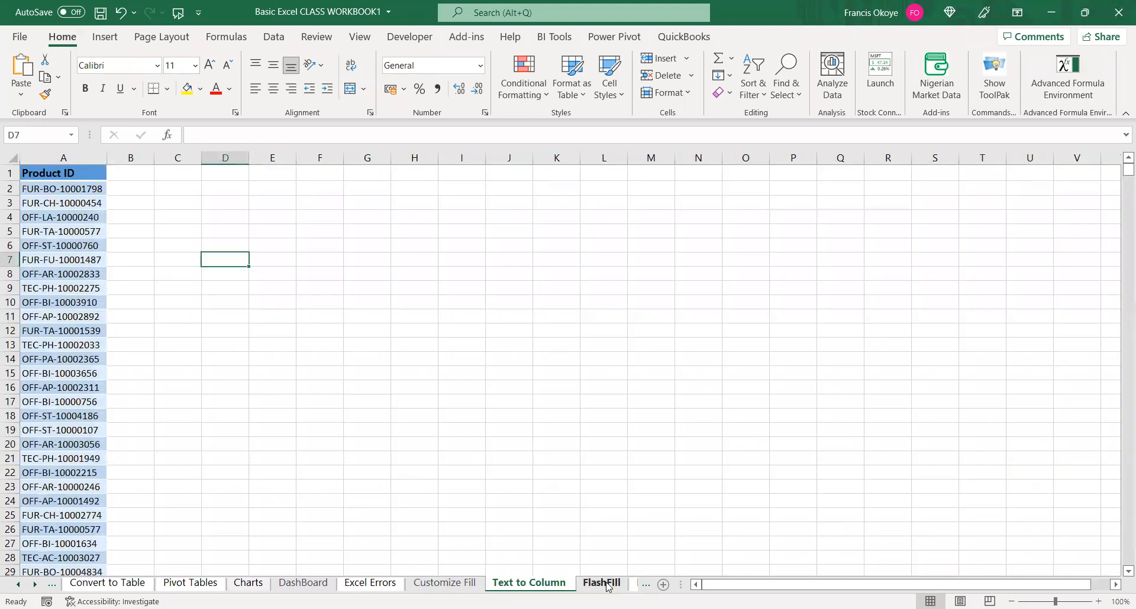
pyautogui.click(607, 585)
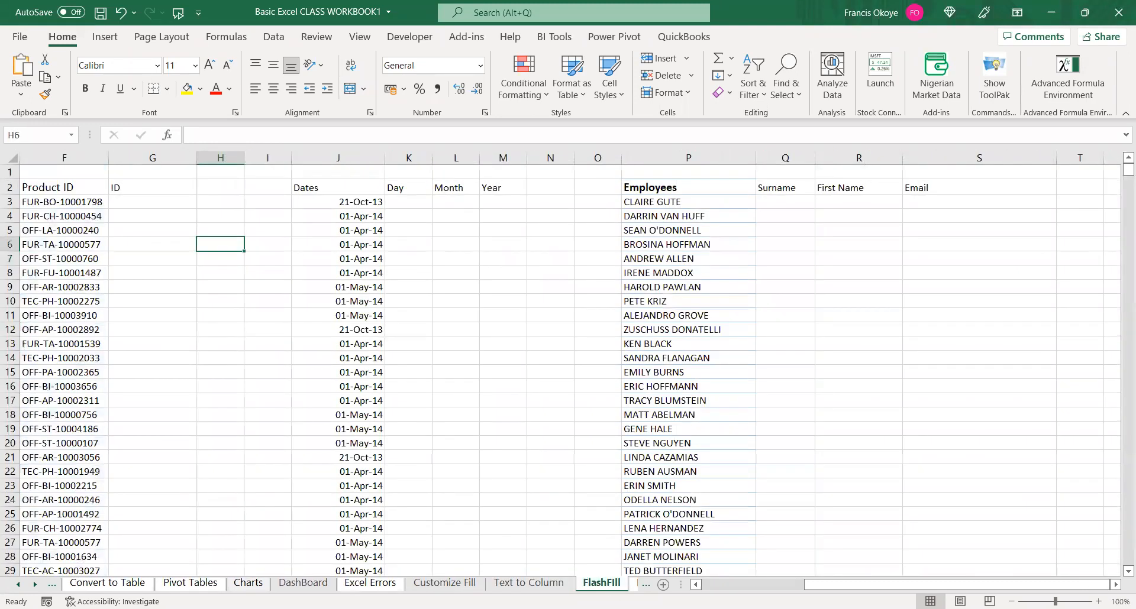
pyautogui.click(645, 589)
pyautogui.click(635, 588)
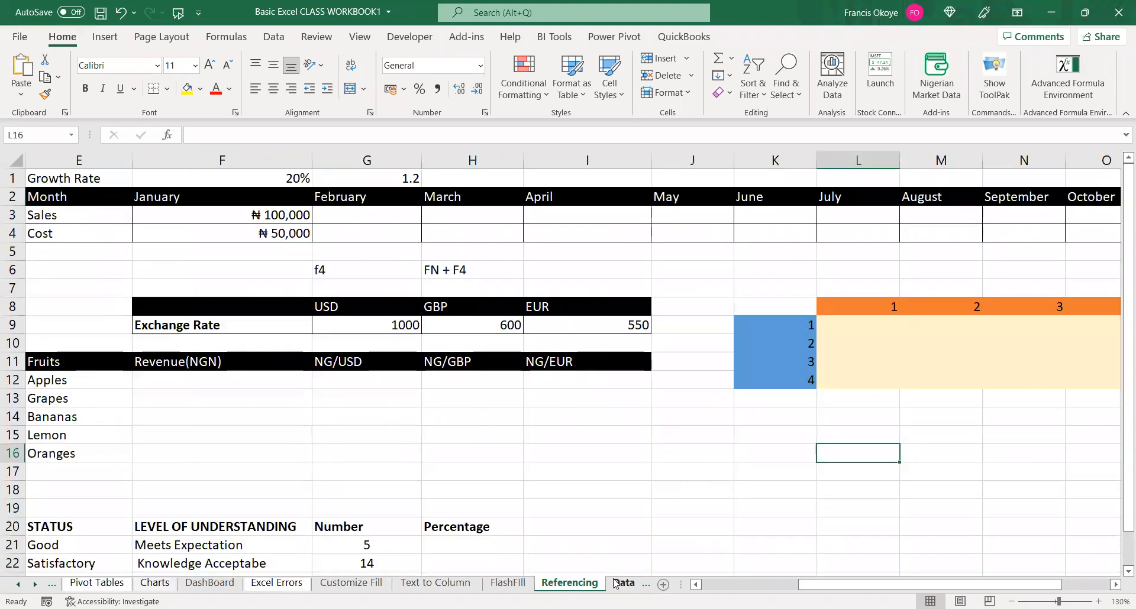
pyautogui.click(623, 584)
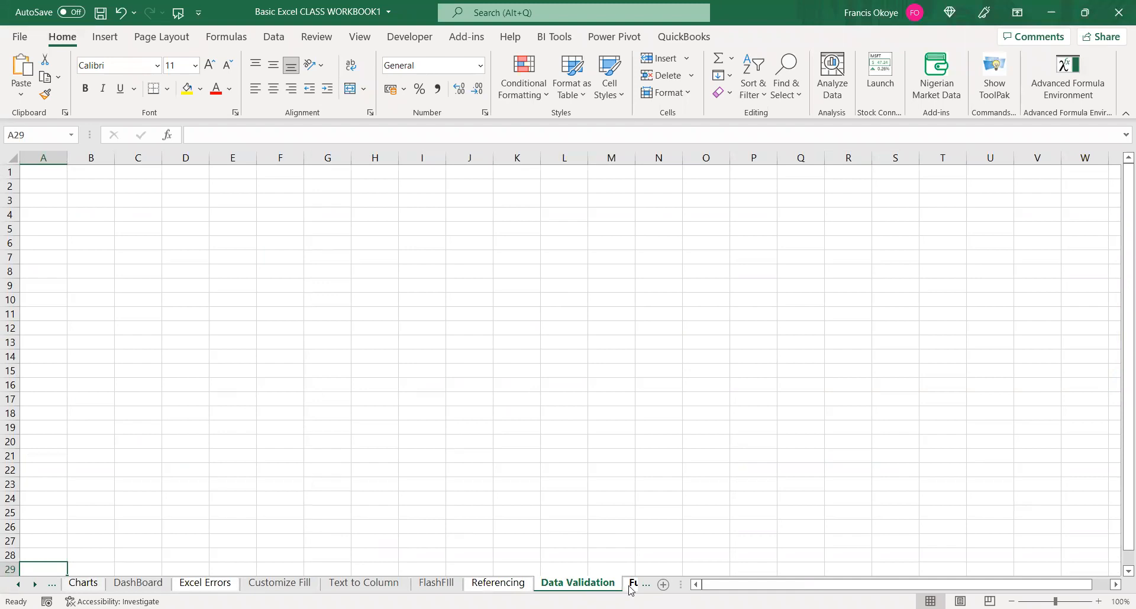
# Examine the IF, NestedIF, IFS and VLOOKUP grade columns on the Functions sheet
pyautogui.click(632, 584)
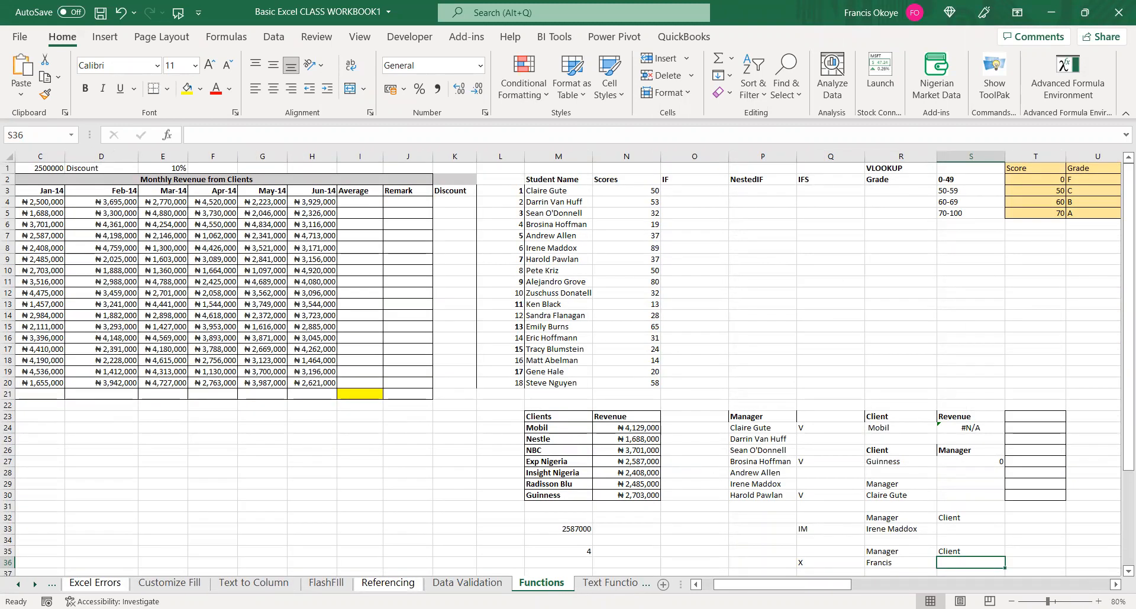
pyautogui.moveTo(762, 590)
pyautogui.mouseDown()
pyautogui.moveTo(819, 585)
pyautogui.moveTo(781, 585)
pyautogui.mouseUp()
pyautogui.click(465, 177)
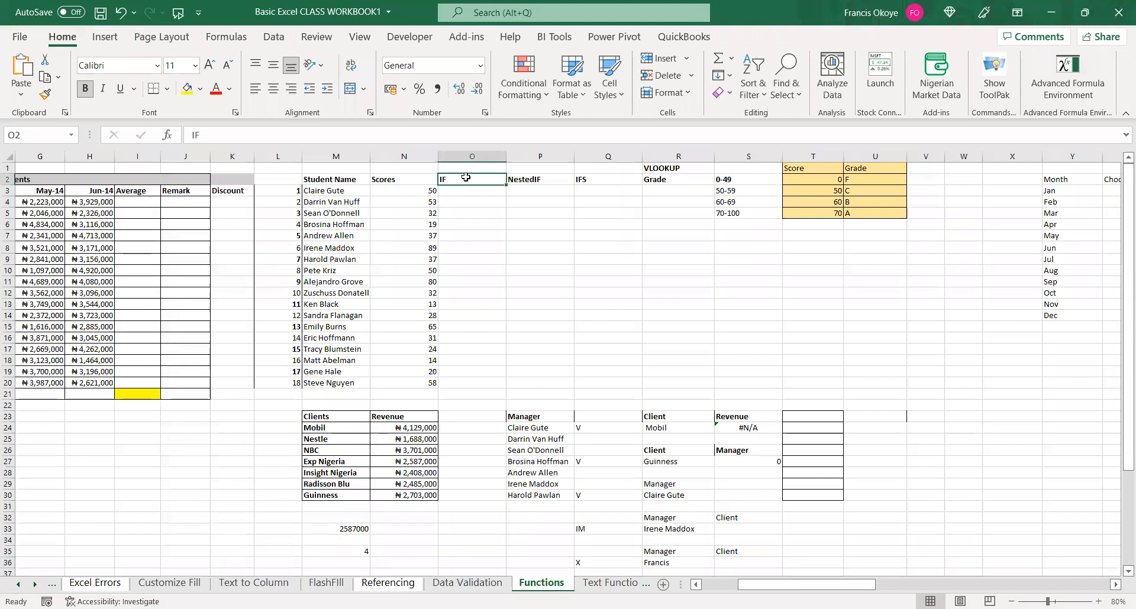
pyautogui.click(554, 181)
pyautogui.click(605, 181)
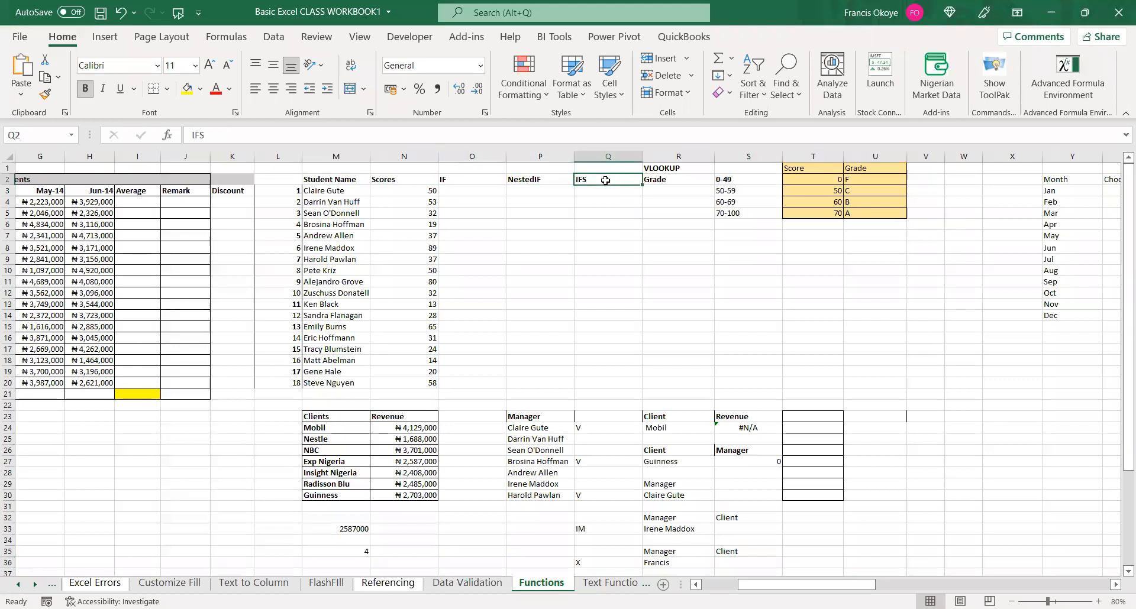
pyautogui.click(701, 178)
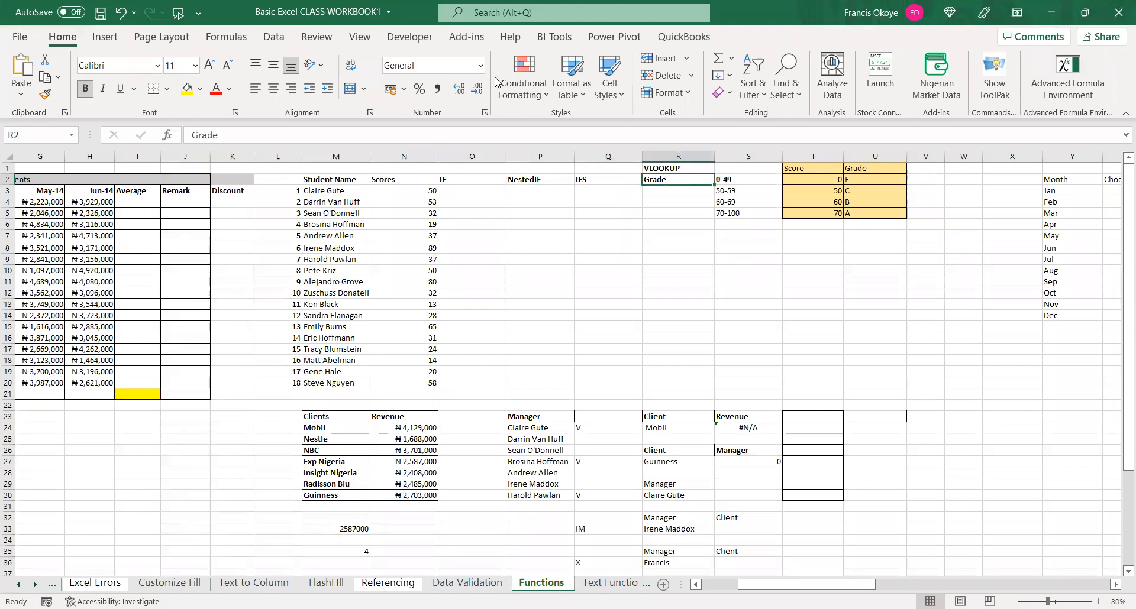
# Examine the Monthly Revenue from Clients table and the grade score ranges on the Functions sheet
pyautogui.hotkey('alt', 'Tab')
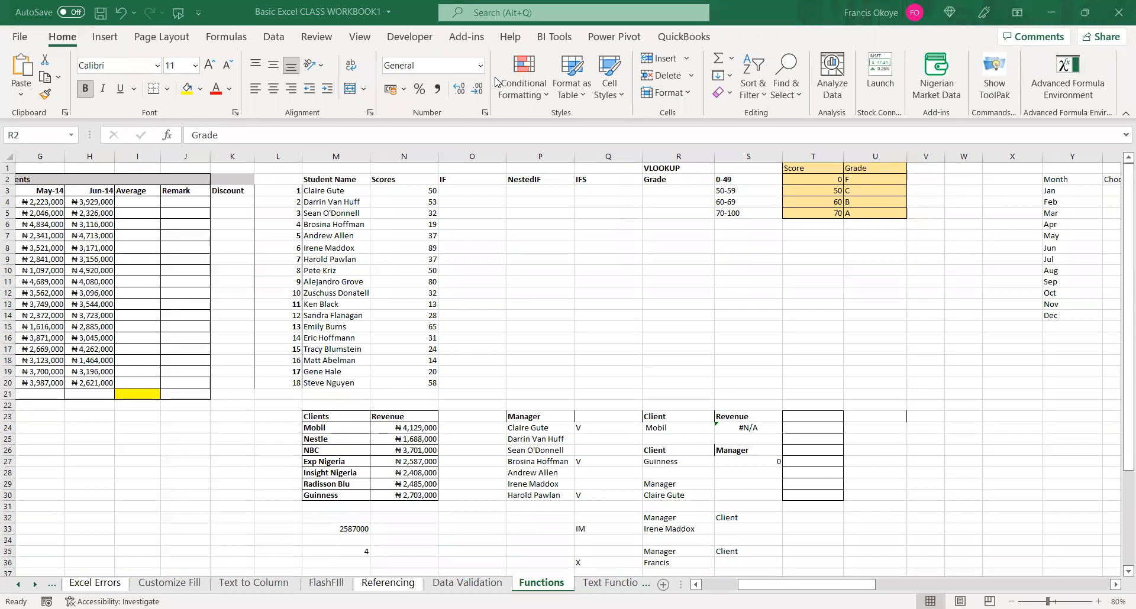
pyautogui.click(837, 586)
pyautogui.moveTo(836, 585); pyautogui.dragTo(799, 586)
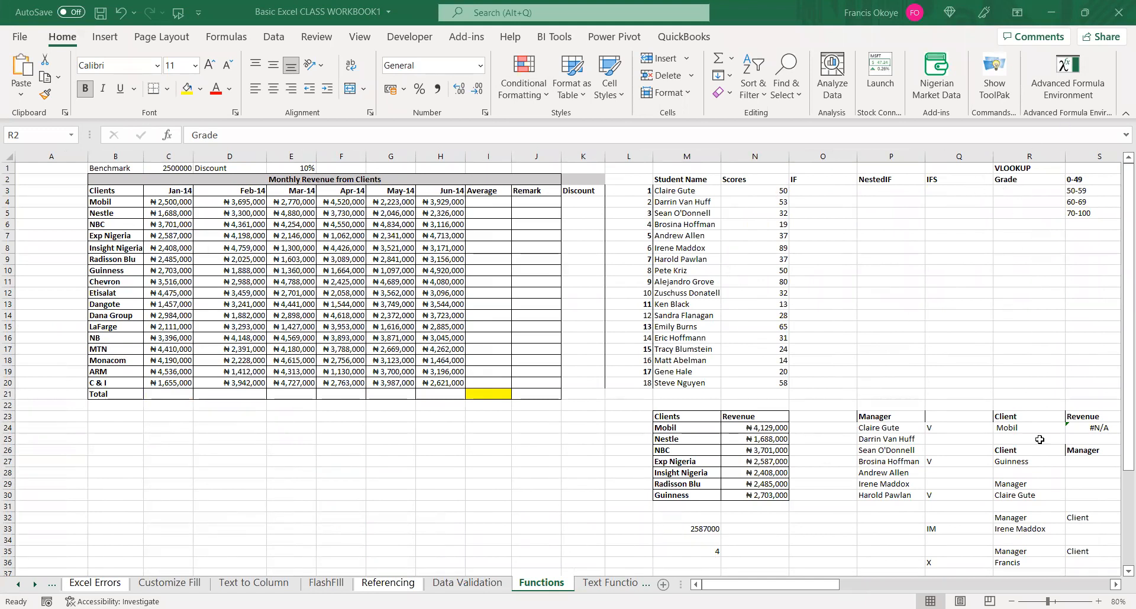
pyautogui.press('Right')
pyautogui.press('Right')
pyautogui.press('Left')
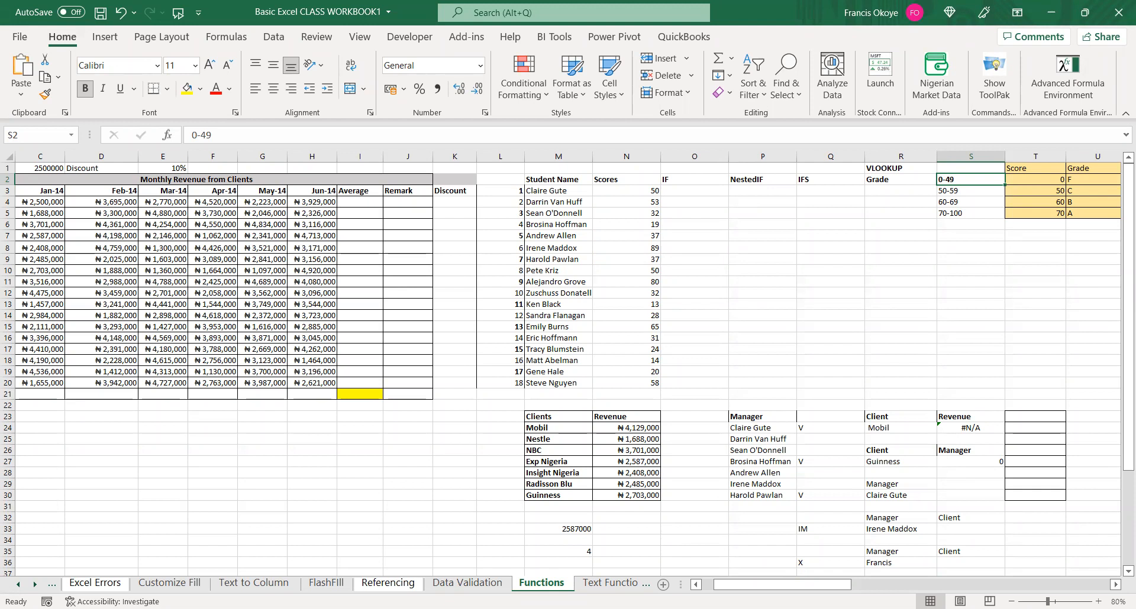
# Look through the Text Functions, INDEX MATCH, AVERAGE IF and Sum Product sheets
pyautogui.click(612, 583)
pyautogui.click(563, 583)
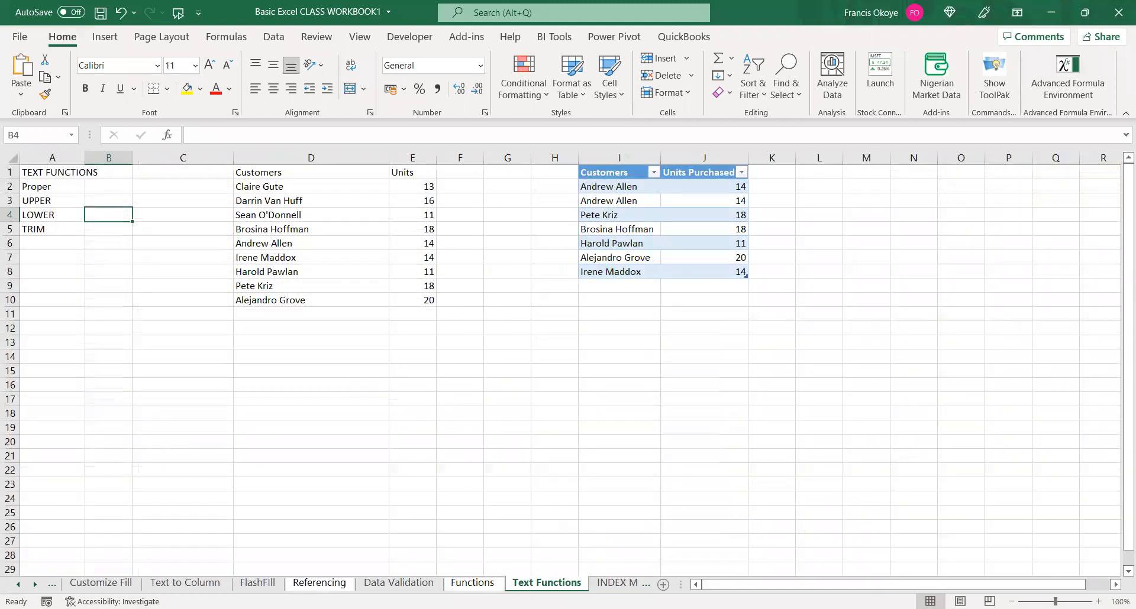
pyautogui.click(618, 583)
pyautogui.click(623, 583)
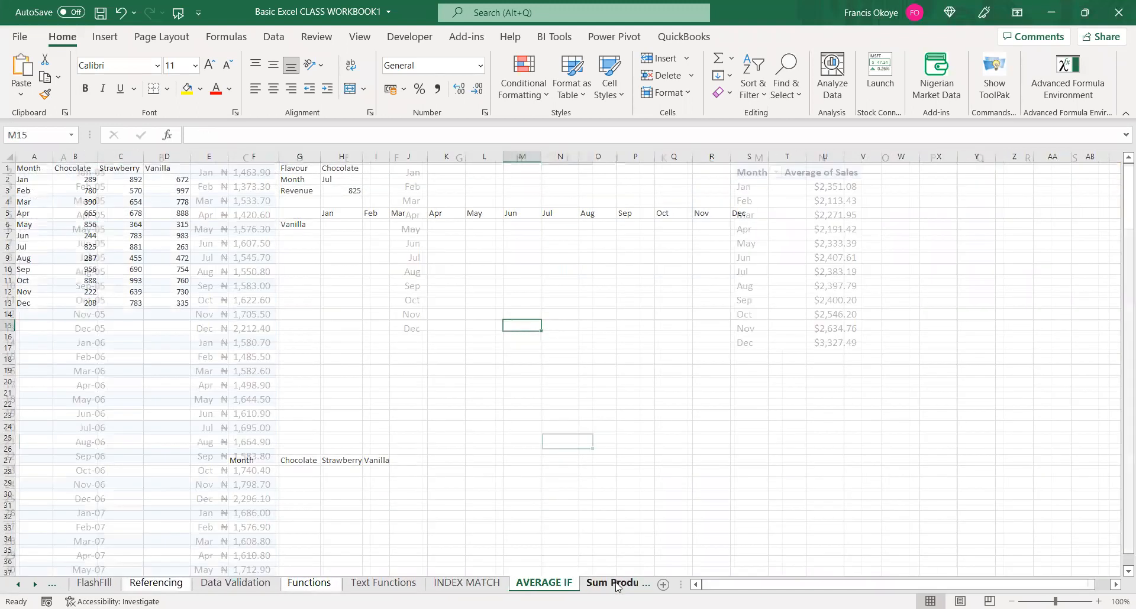
pyautogui.click(609, 583)
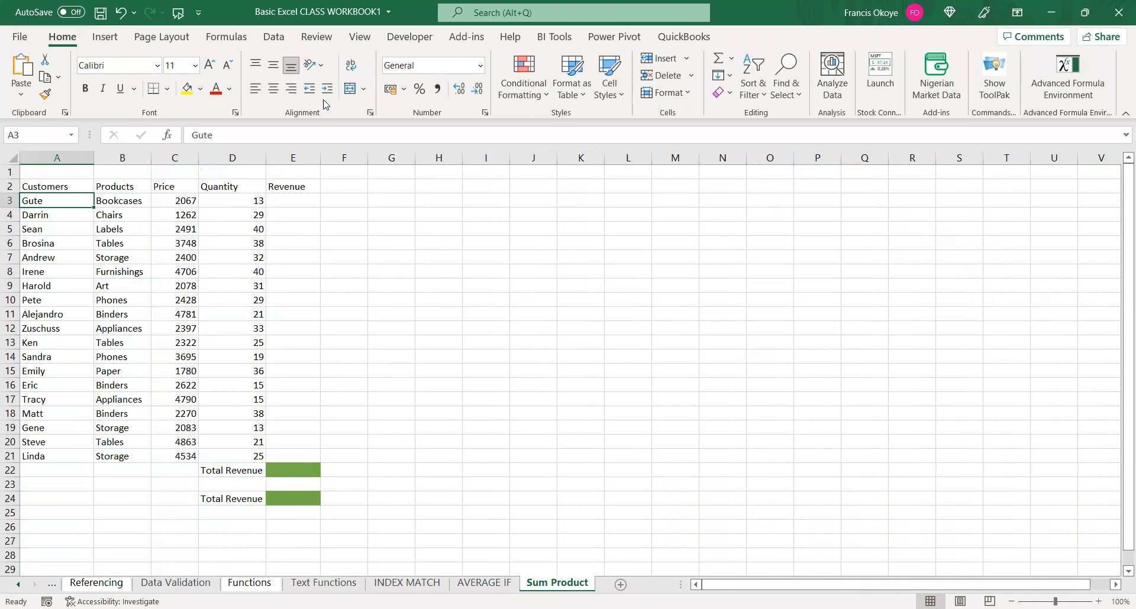
# Switch back to the Basic Excel class WORKBOOK2c workbook and view its Data sheet
pyautogui.hotkey('alt', 'Tab')
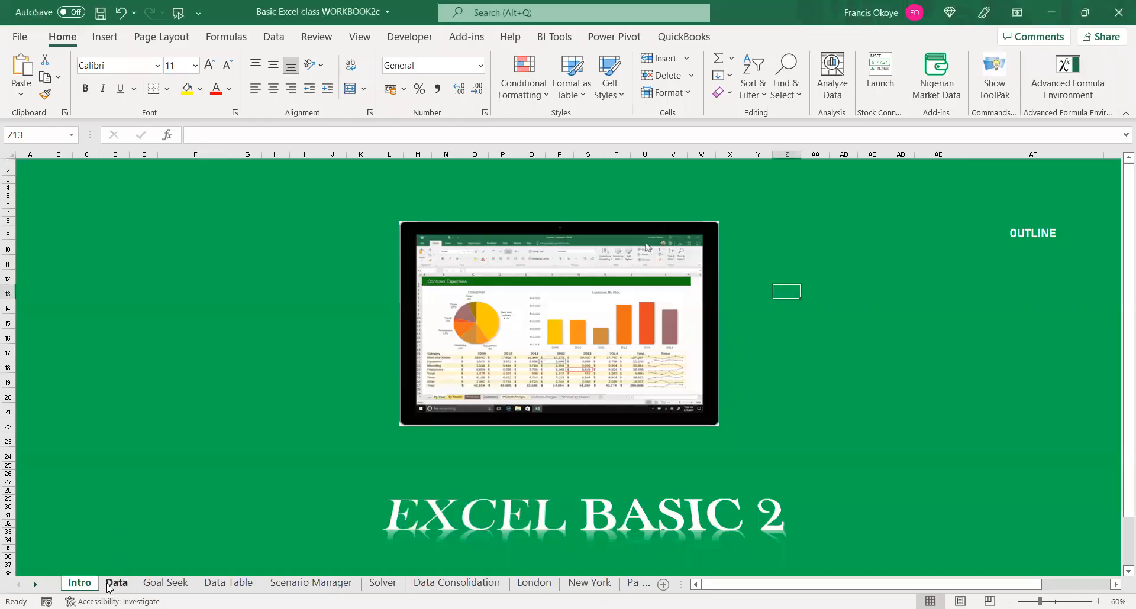
pyautogui.click(112, 584)
pyautogui.click(149, 584)
pyautogui.click(113, 584)
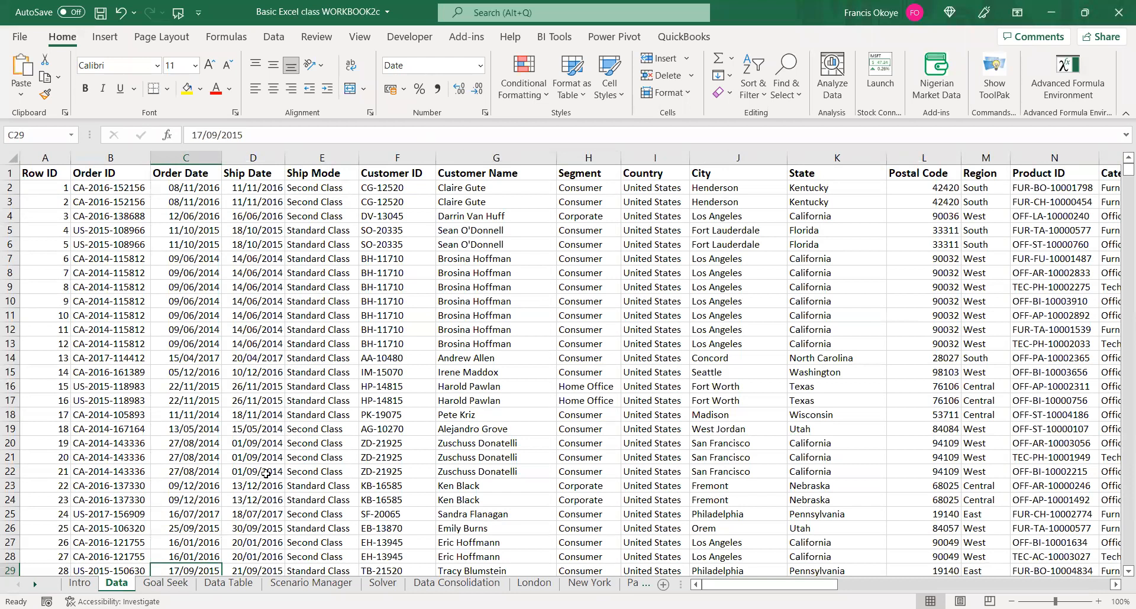
# Open the Goal Seek sheet and examine its price, units, revenue and target revenue model
pyautogui.click(168, 585)
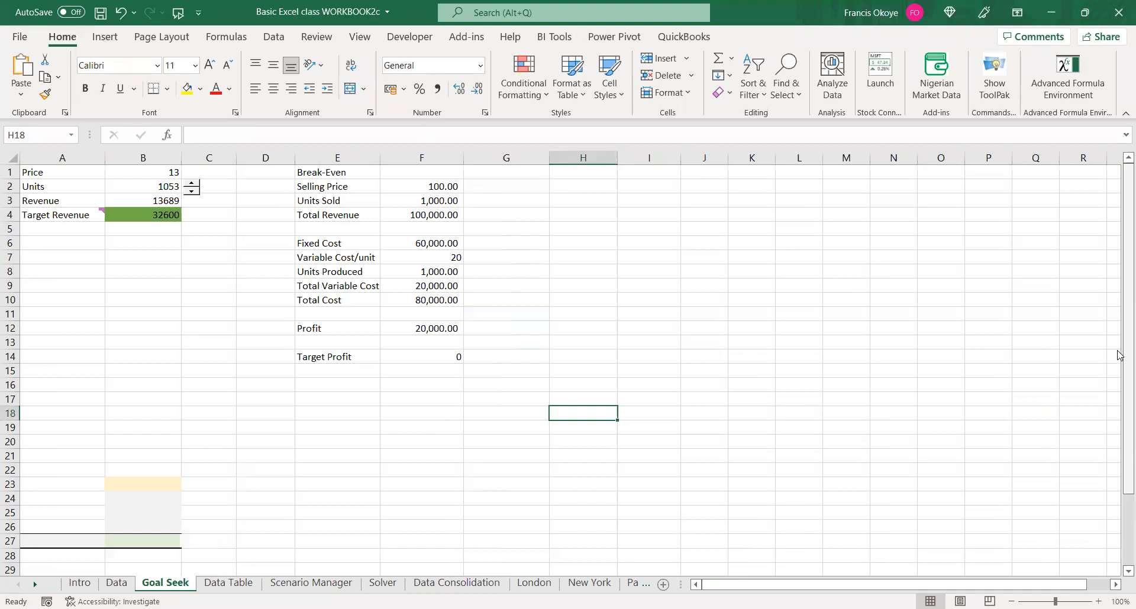
pyautogui.moveTo(1120, 355); pyautogui.dragTo(1118, 241)
pyautogui.click(131, 290)
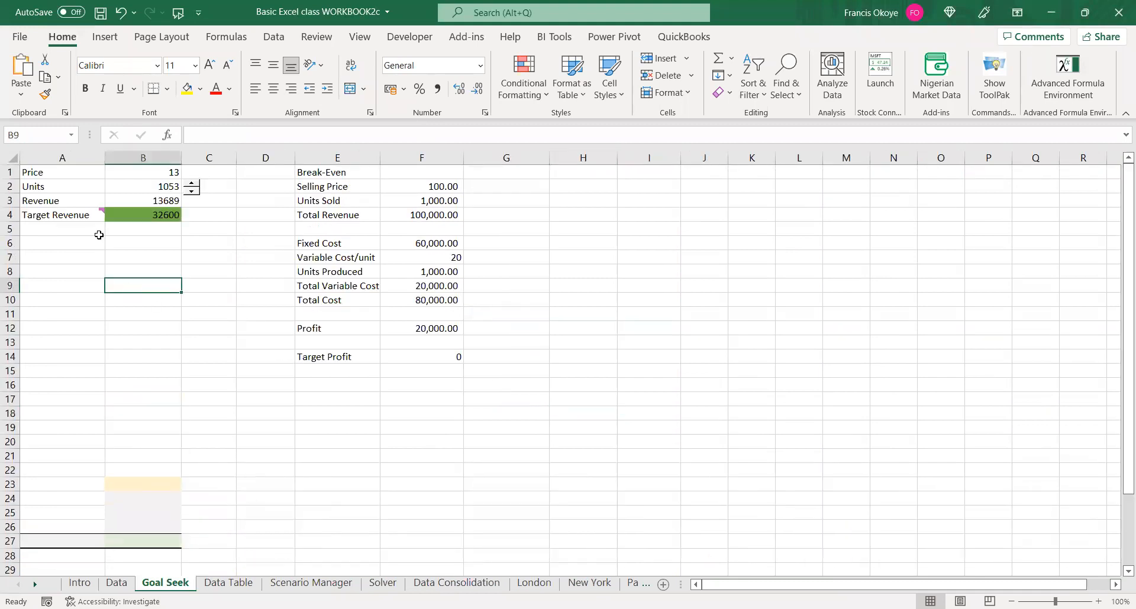
pyautogui.click(62, 204)
pyautogui.click(61, 245)
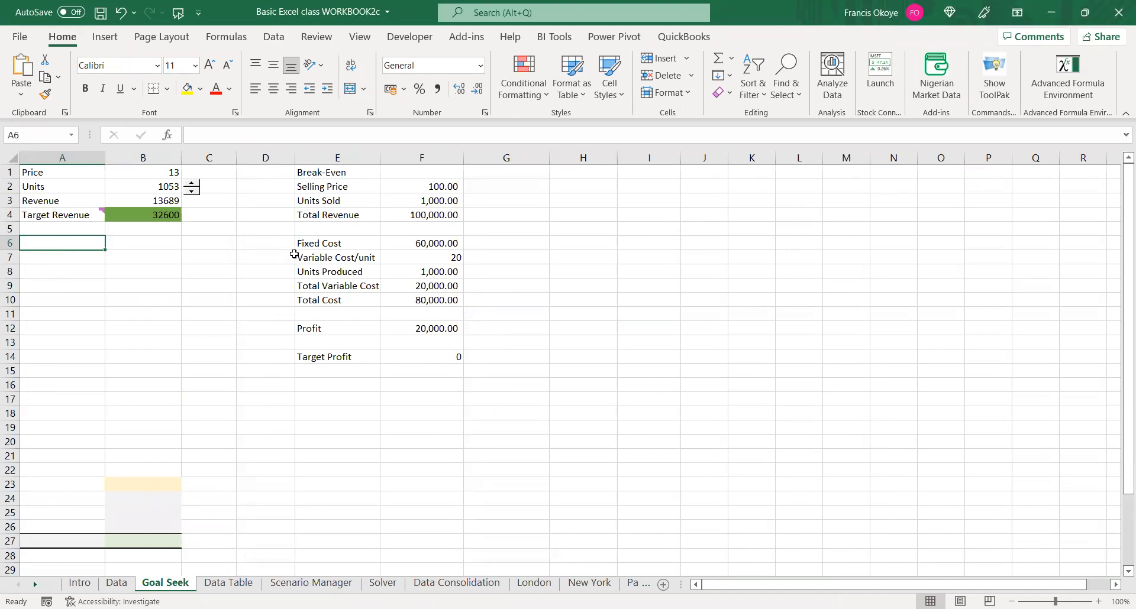
# Start a second revenue model on the Goal Seek sheet with the label Price in cell A8
pyautogui.click(68, 283)
pyautogui.click(63, 247)
pyautogui.click(32, 268)
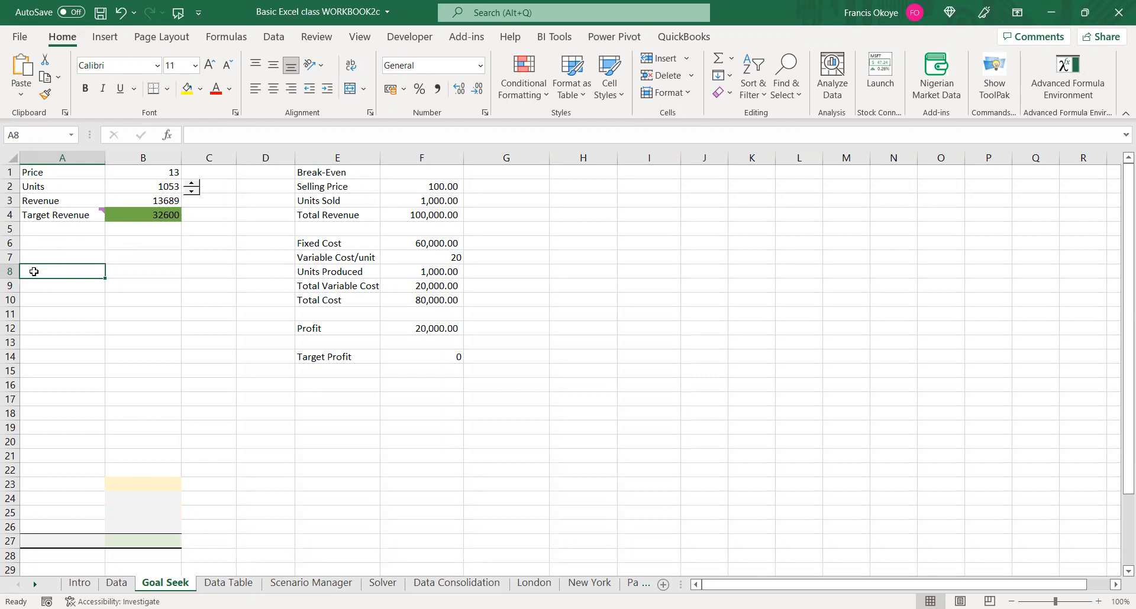
pyautogui.write('pr')
pyautogui.press('BackSpace')
pyautogui.press('BackSpace')
pyautogui.write('Price')
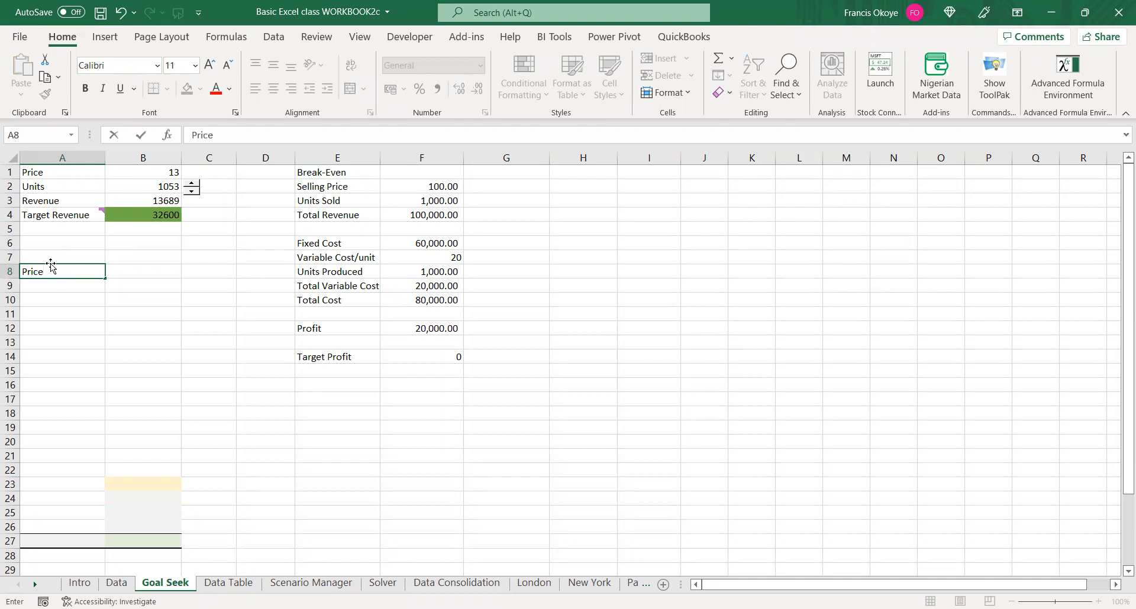
pyautogui.press('Return')
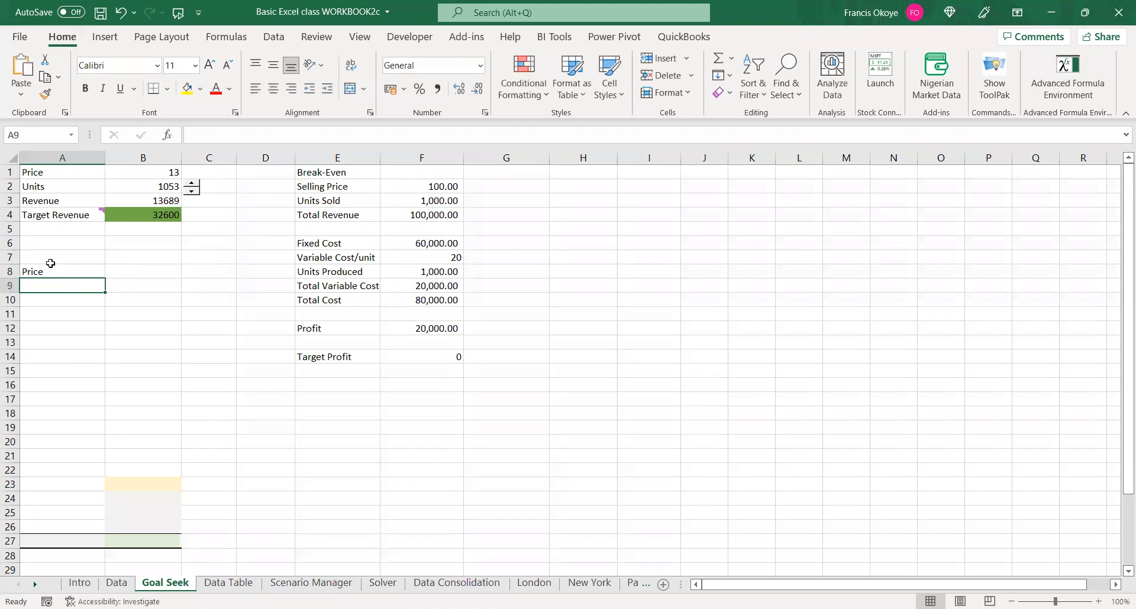
# Add the label unit in A9, and enter 10 for Price in B8 and 30 for unit in B9
pyautogui.write('unit')
pyautogui.press('Tab')
pyautogui.press('Up')
pyautogui.write('10')
pyautogui.press('Return')
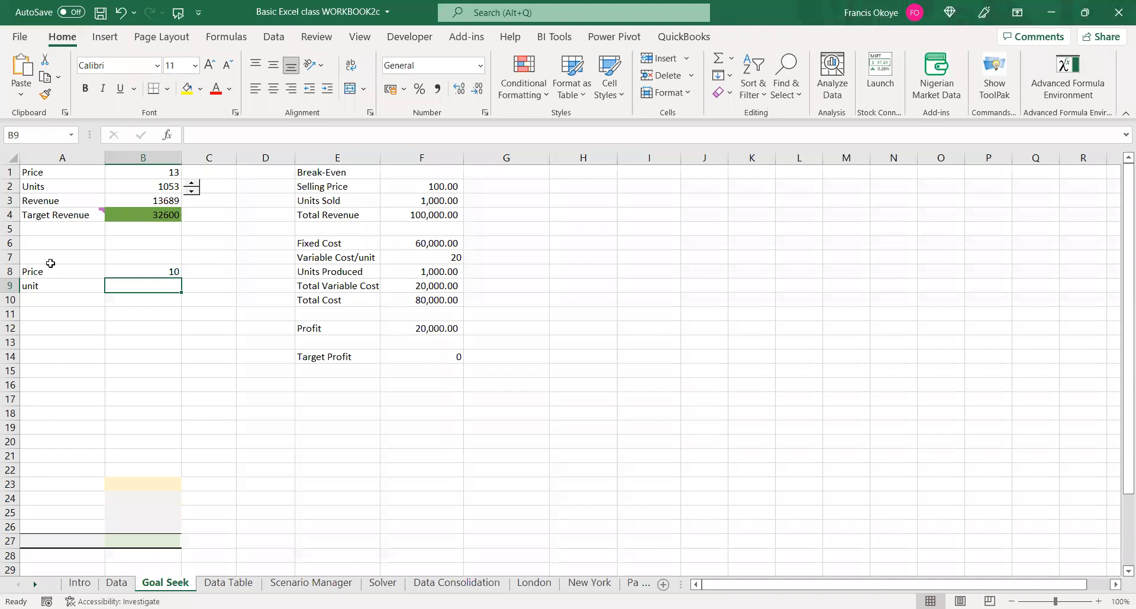
pyautogui.write('30')
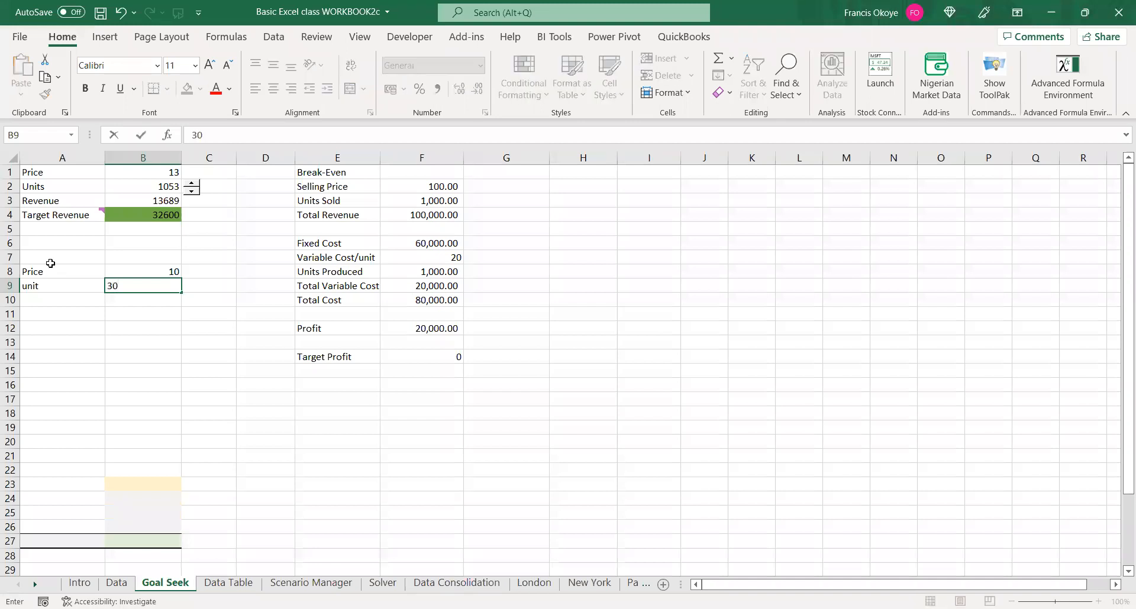
pyautogui.press('Return')
pyautogui.press('Left')
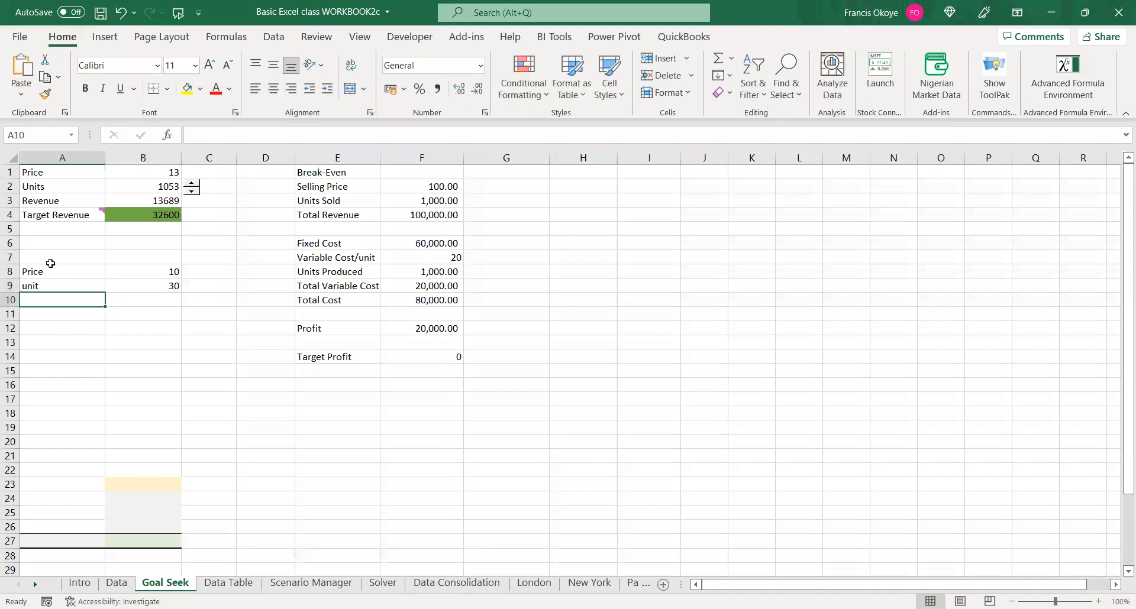
# Label A10 Total Revenue and calculate it in B10 with the formula =B8*B9
pyautogui.write('Total Revenue')
pyautogui.press('Tab')
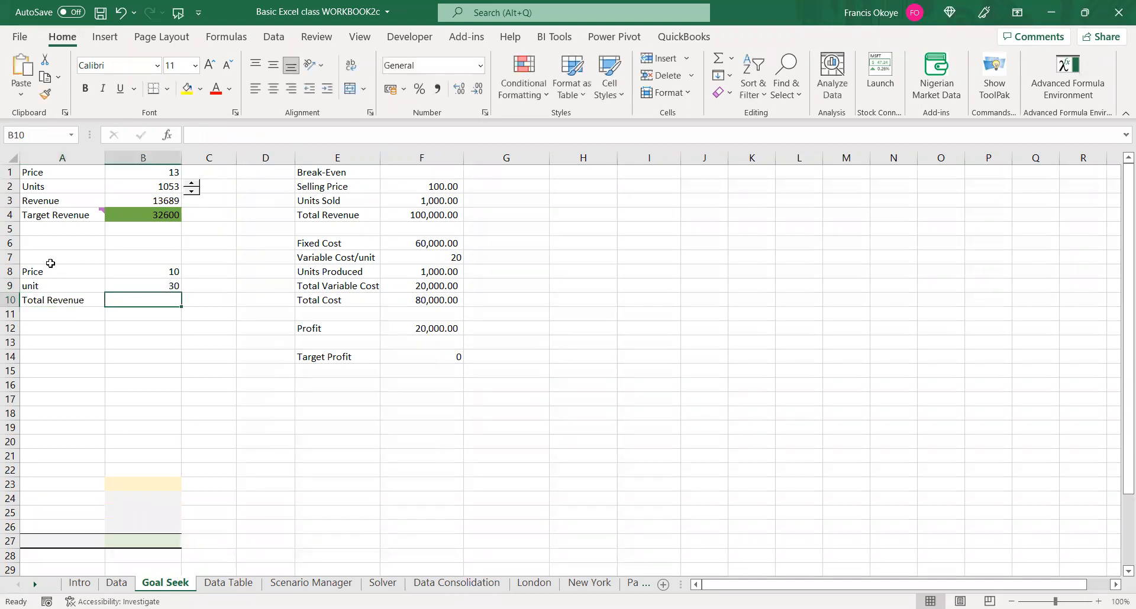
pyautogui.write('=')
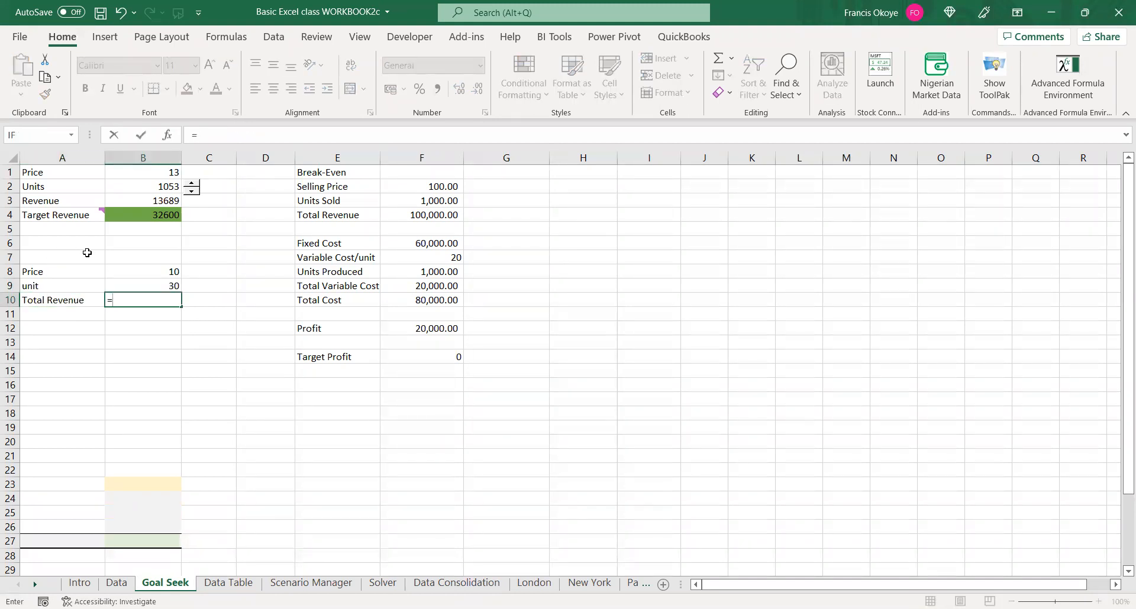
pyautogui.click(108, 267)
pyautogui.write('*')
pyautogui.click(162, 287)
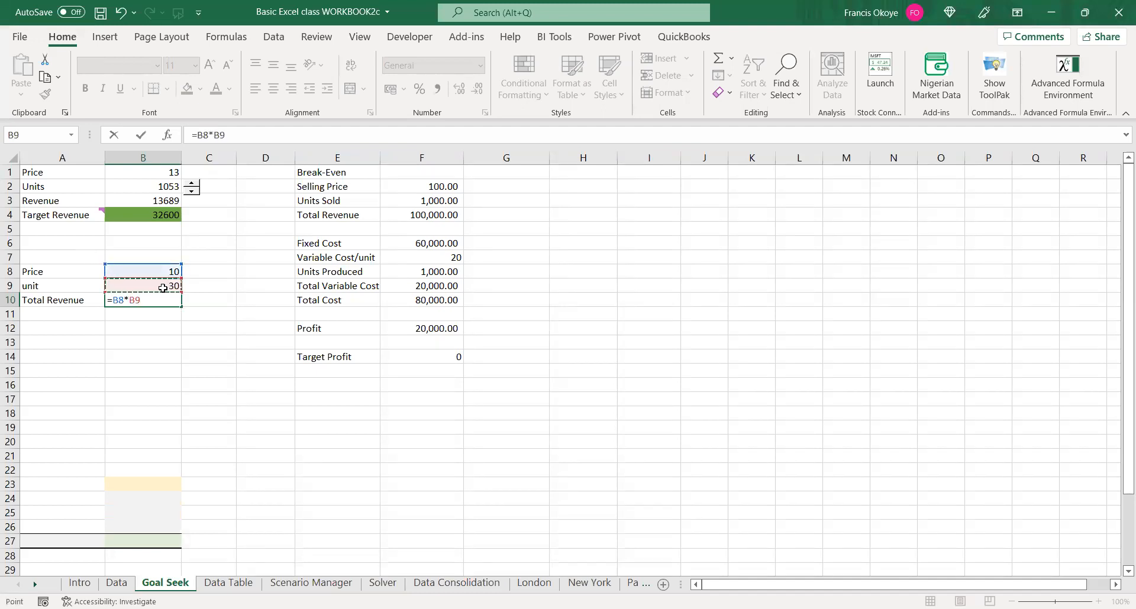
pyautogui.press('Return')
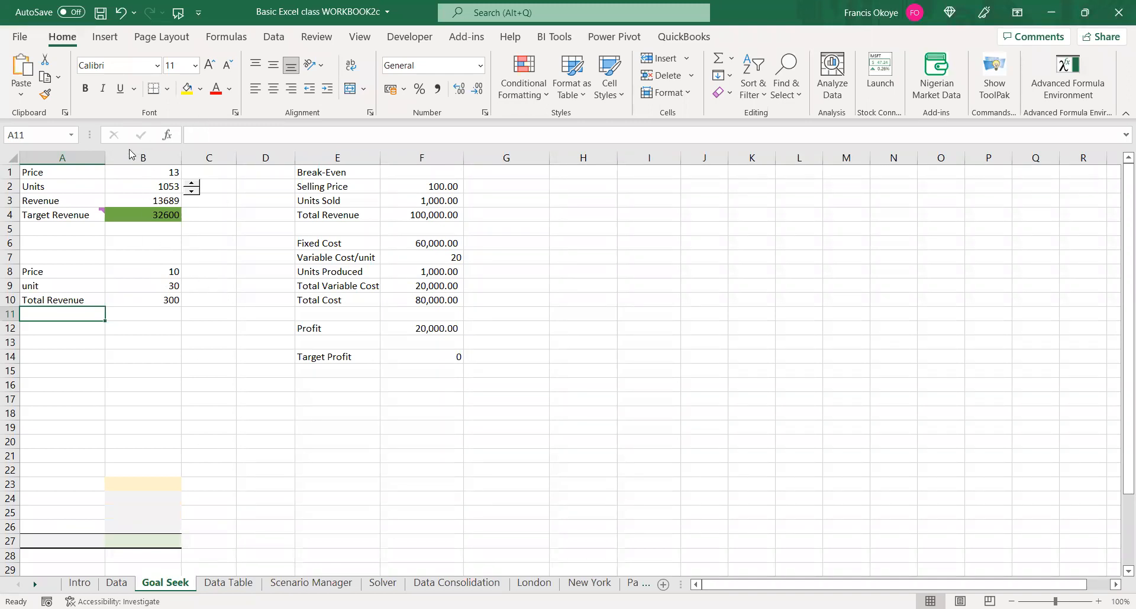
# Try 50 and 500 as the unit value in B9 to test their effect on Total Revenue
pyautogui.click(157, 282)
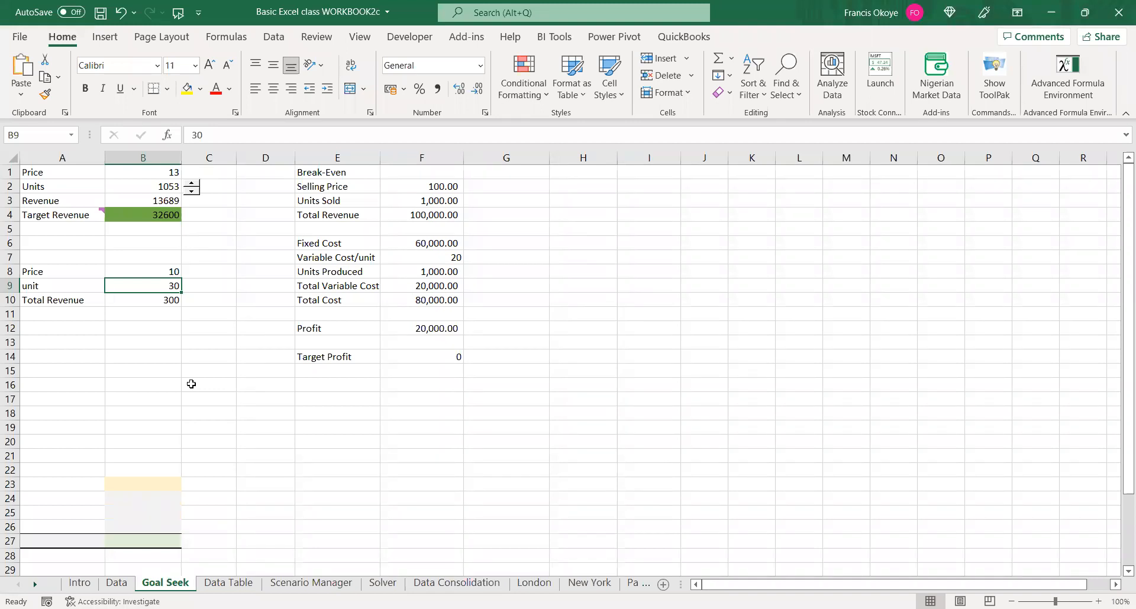
pyautogui.write('50')
pyautogui.press('Return')
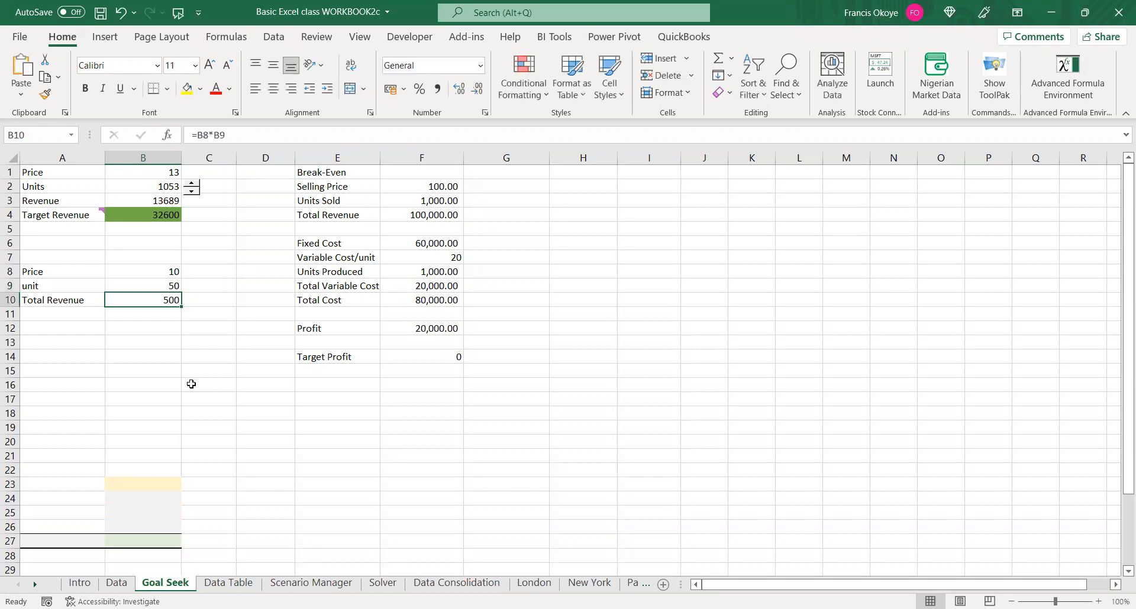
pyautogui.click(163, 287)
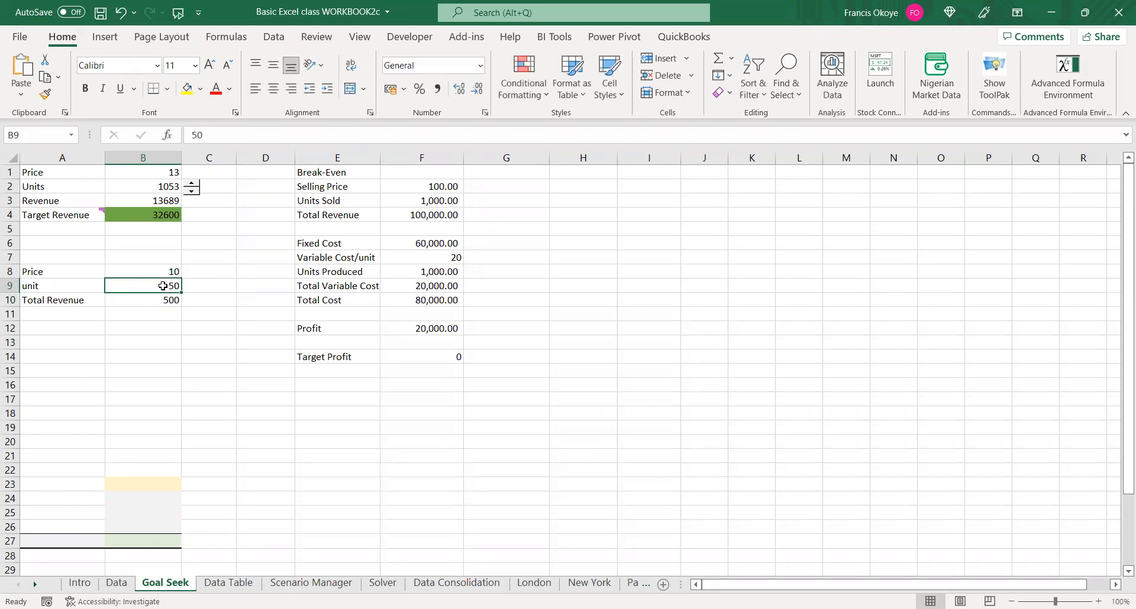
pyautogui.write('5')
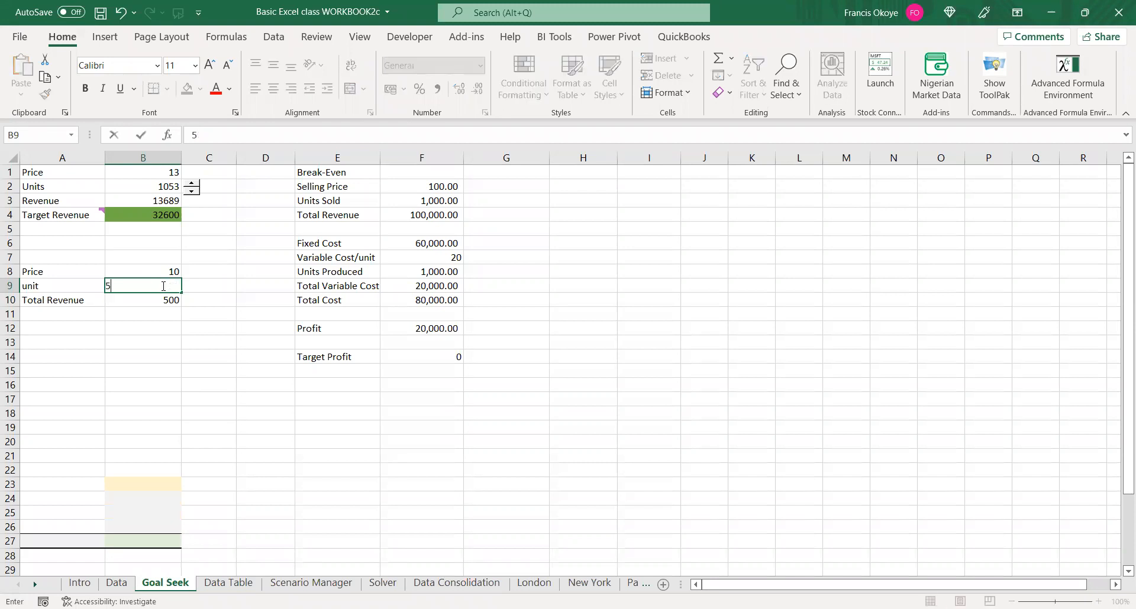
pyautogui.write('00')
pyautogui.press('Return')
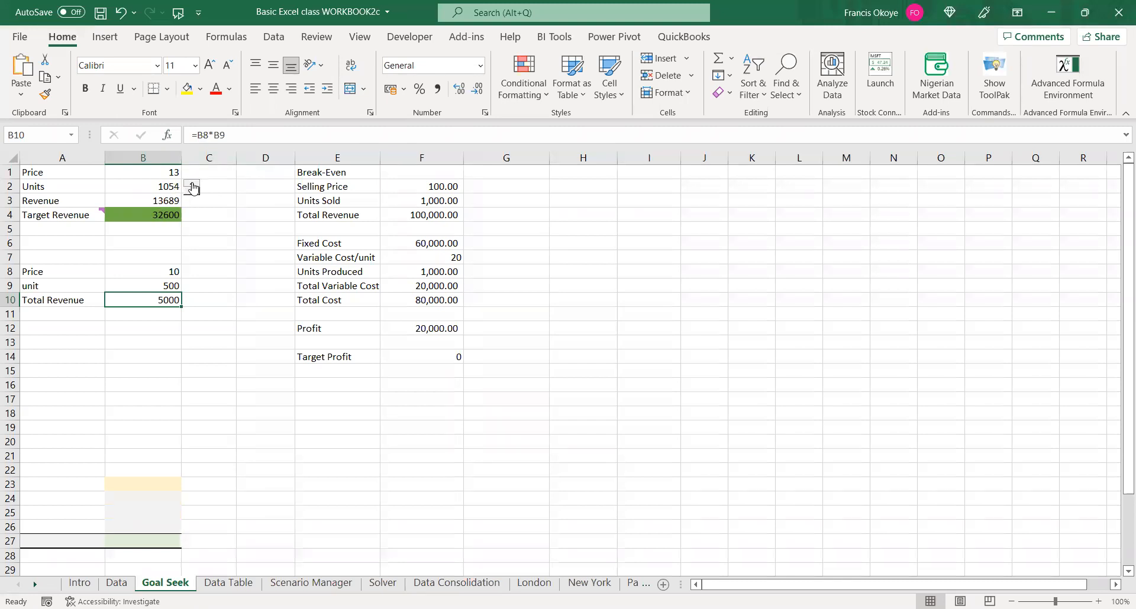
# Step the Units value in B2 up to 1079
pyautogui.click(193, 185)
pyautogui.click(192, 185)
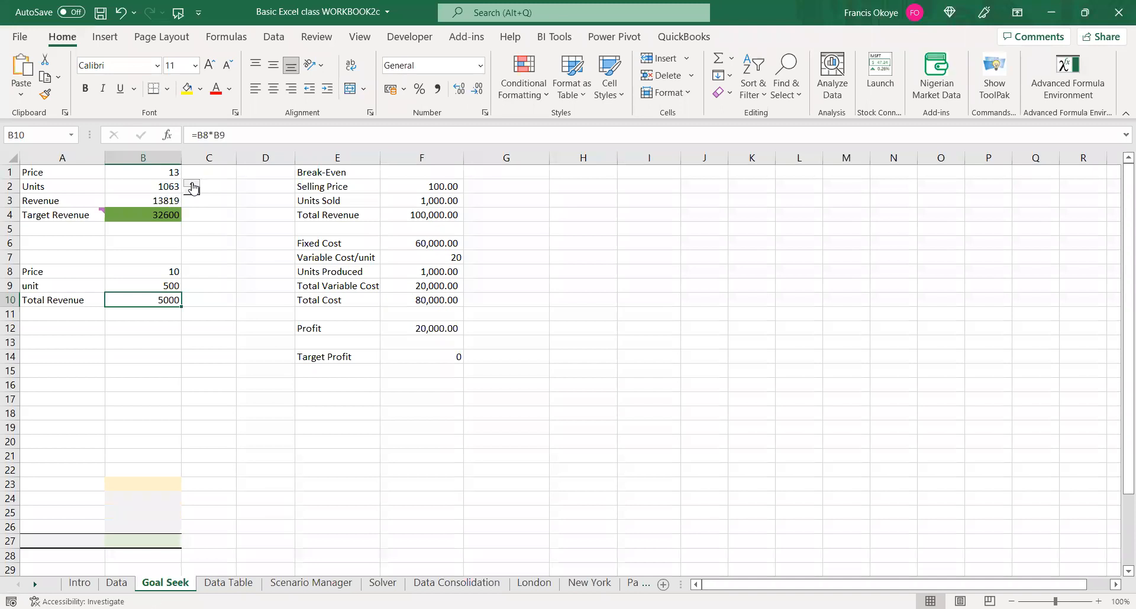
pyautogui.click(193, 185)
pyautogui.click(192, 186)
pyautogui.click(192, 185)
pyautogui.click(193, 185)
pyautogui.click(192, 186)
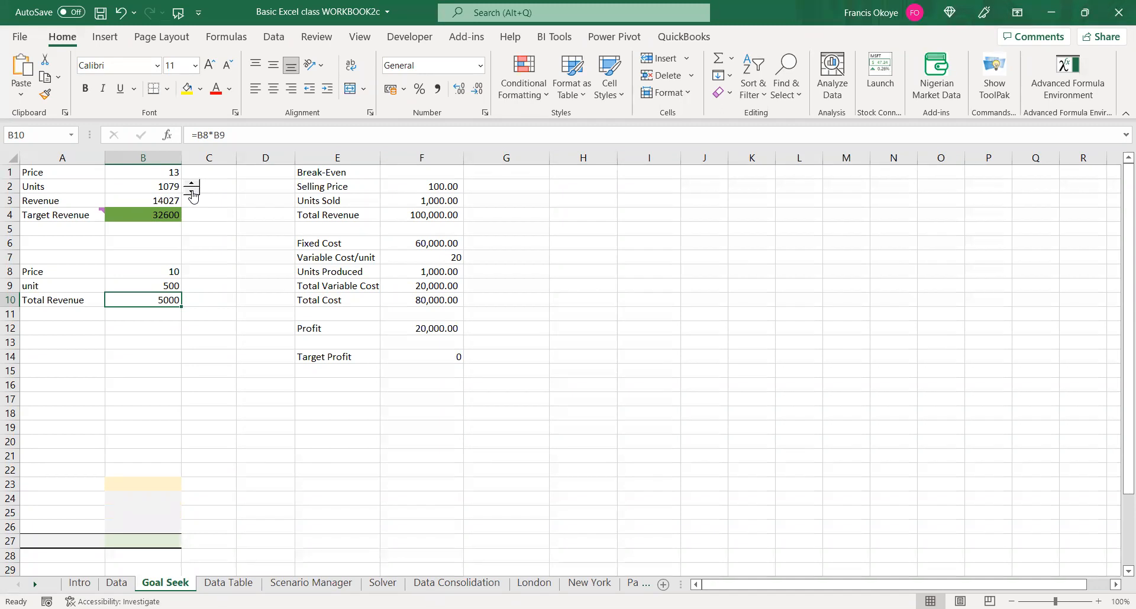
pyautogui.click(358, 89)
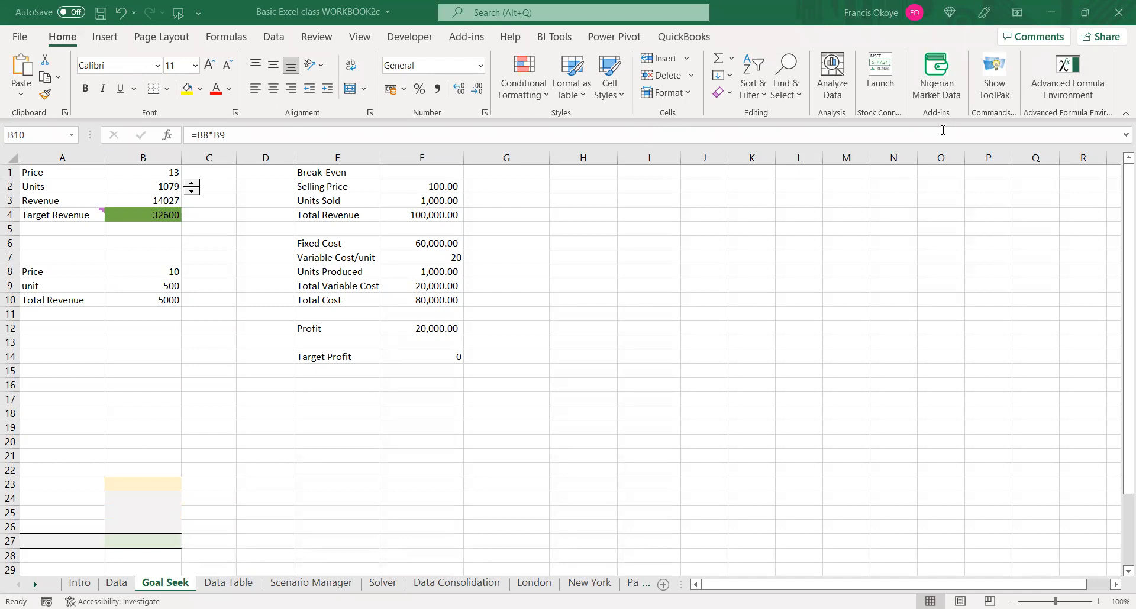
pyautogui.click(149, 211)
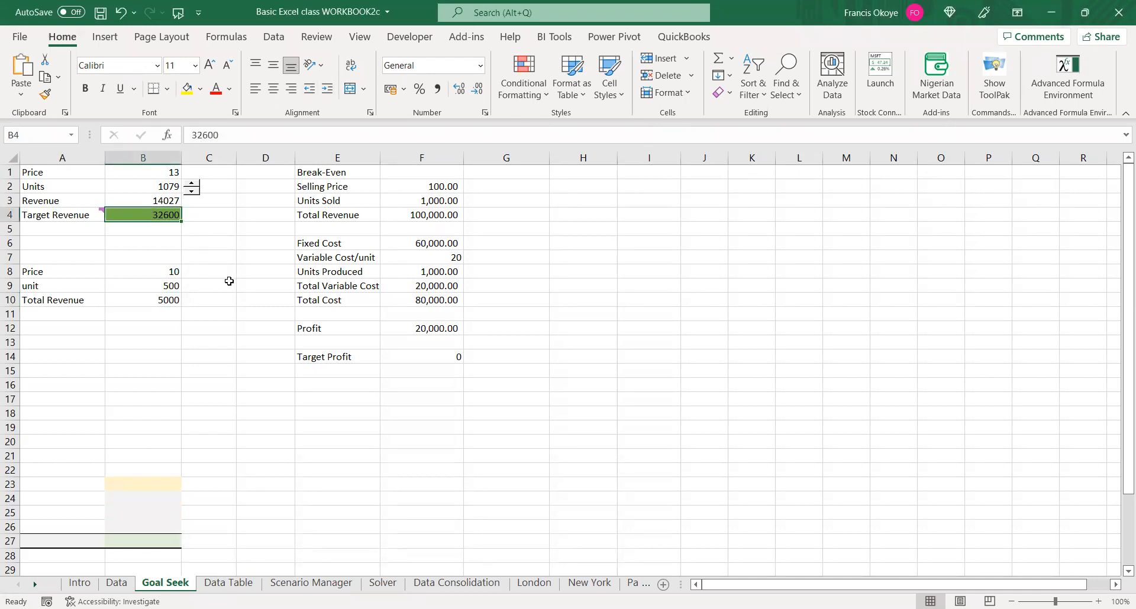
pyautogui.click(228, 282)
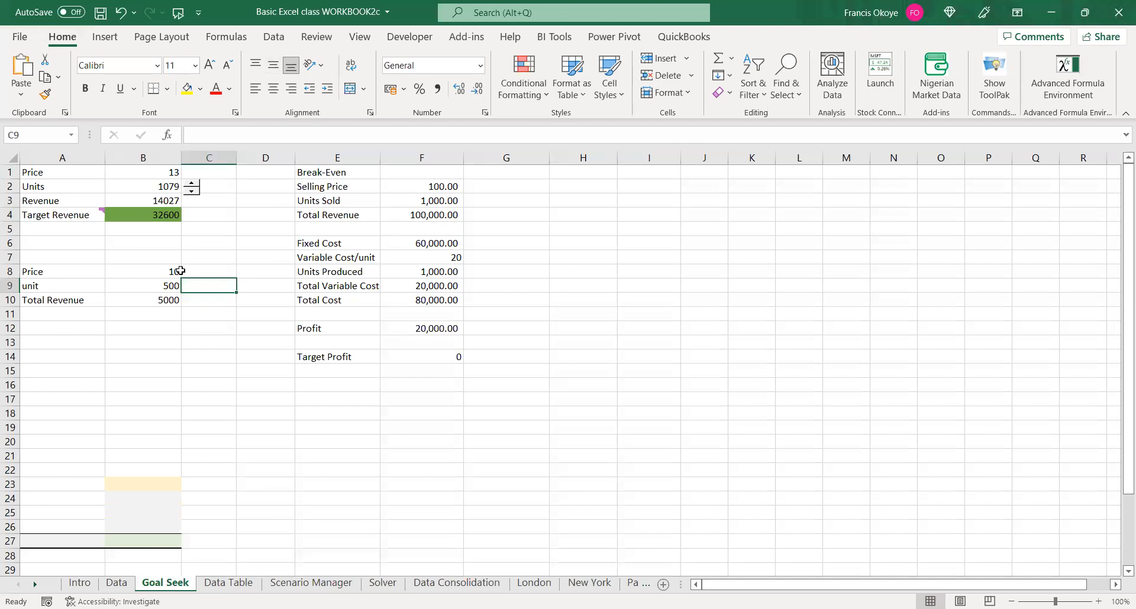
pyautogui.click(273, 37)
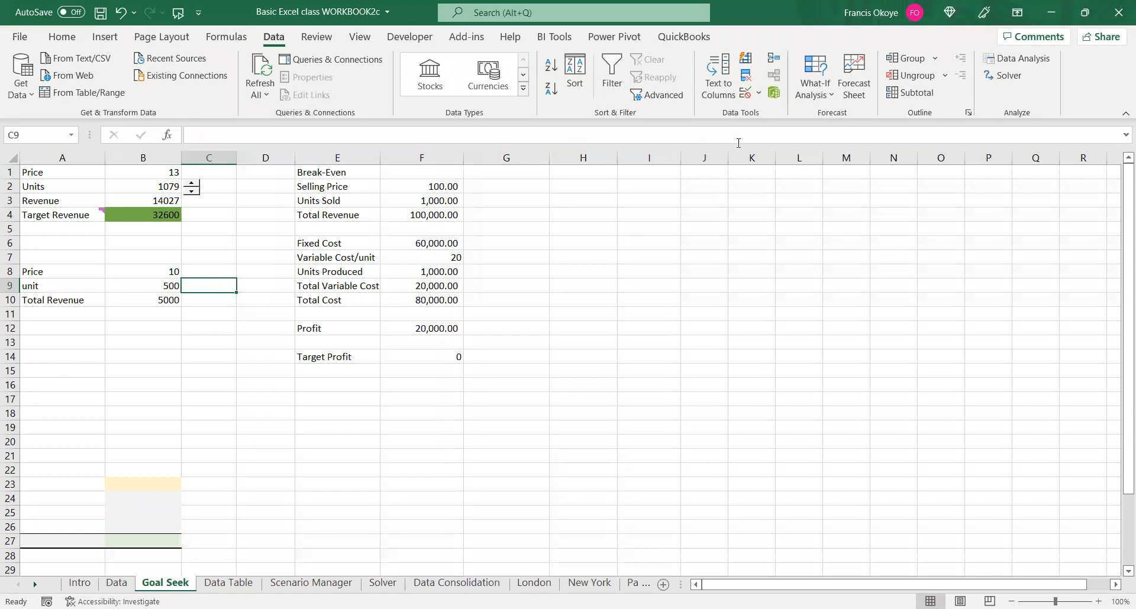
pyautogui.click(810, 96)
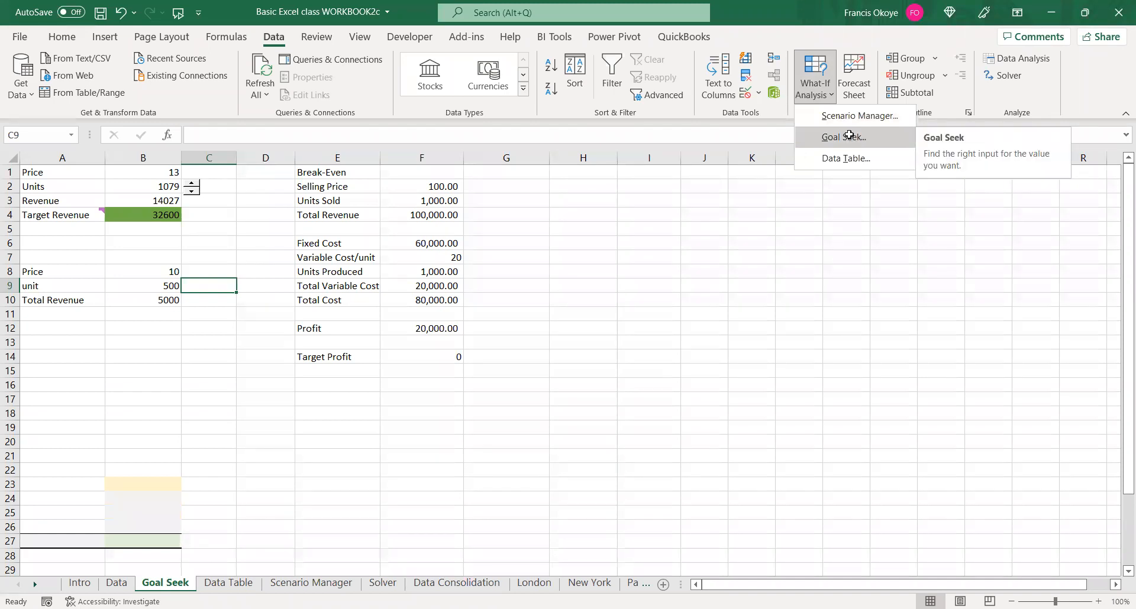
pyautogui.click(849, 138)
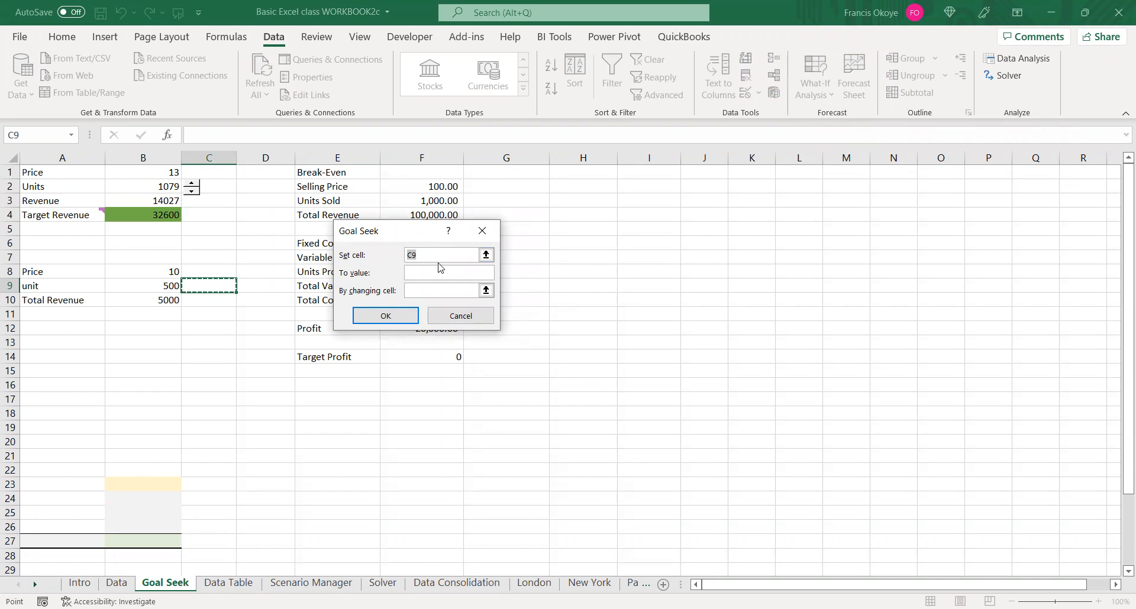
pyautogui.press('Escape')
# Set the unit value in B9 to 30
pyautogui.click(143, 284)
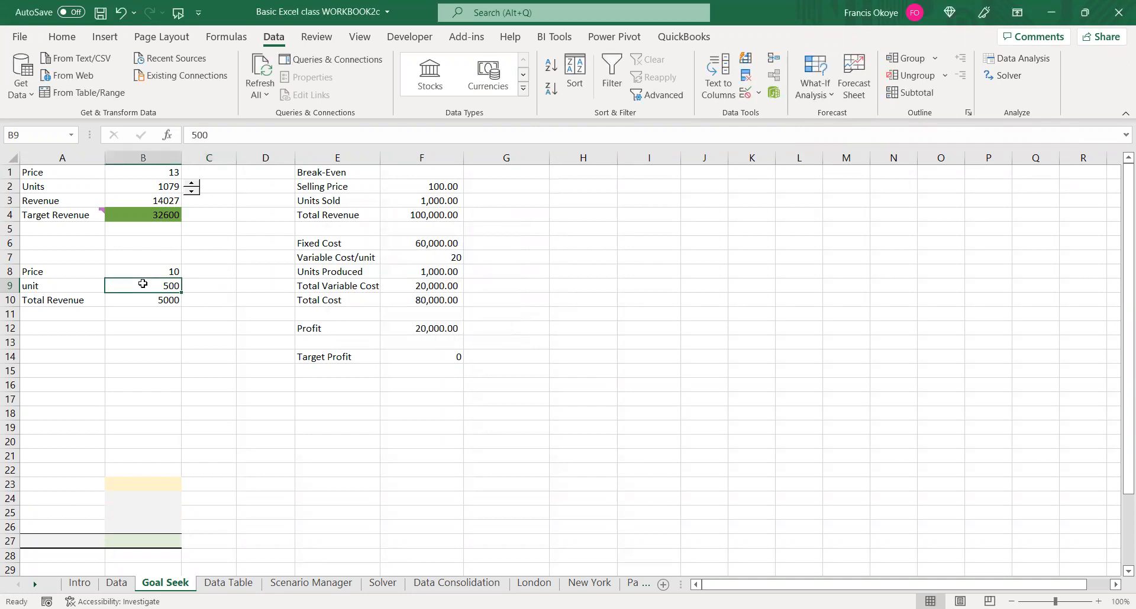
pyautogui.write('30')
pyautogui.press('Return')
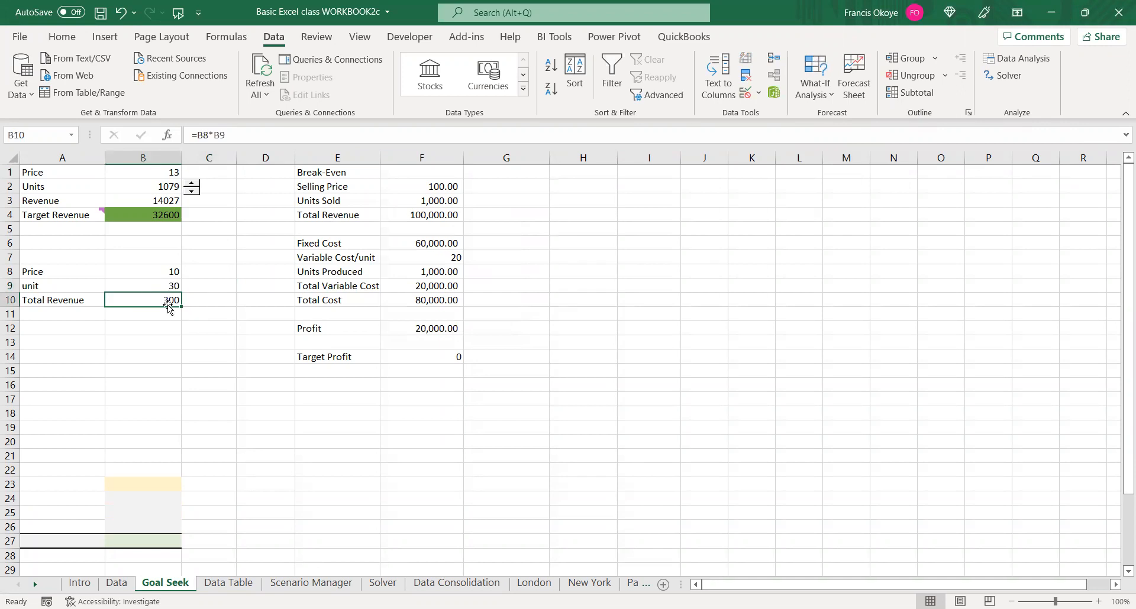
# Run Goal Seek to bring Total Revenue in B10 to 5000 by changing the unit cell B9, and keep the solution
pyautogui.click(164, 286)
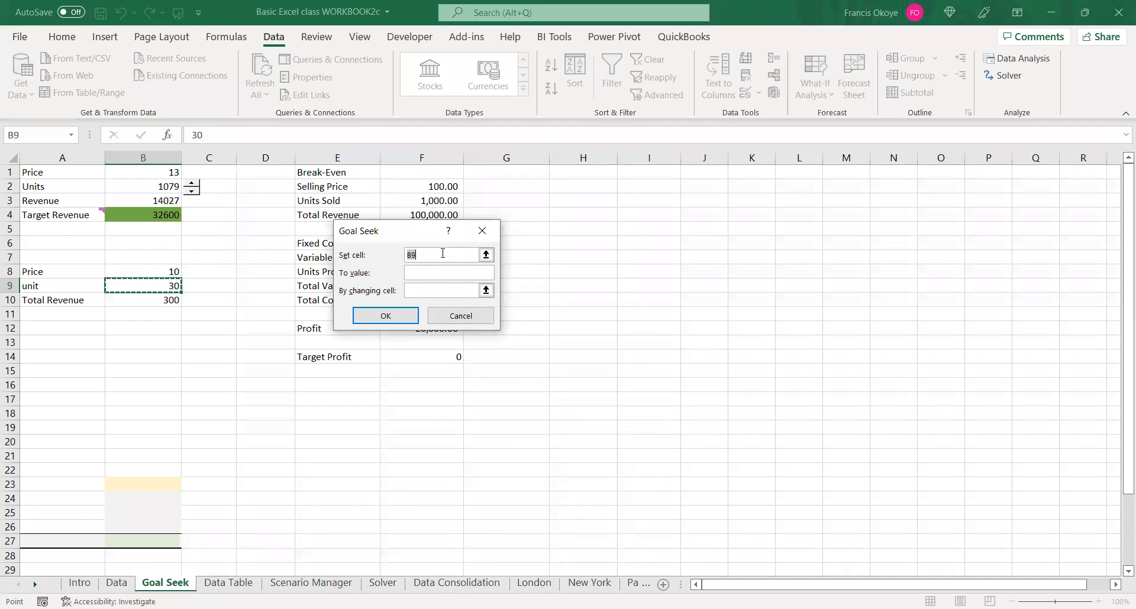
pyautogui.click(158, 300)
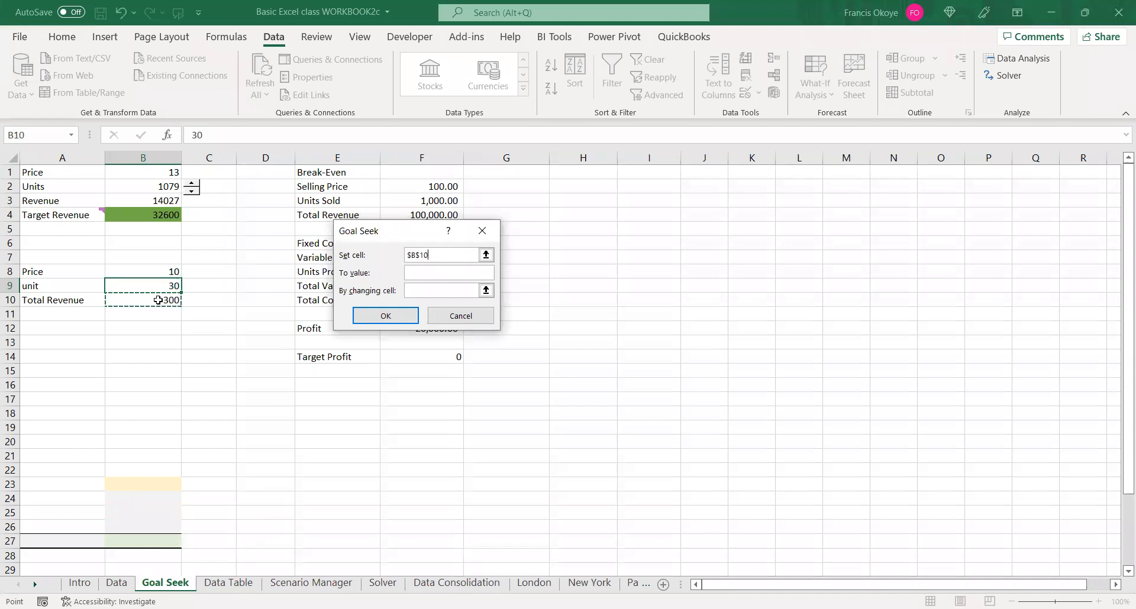
pyautogui.click(421, 272)
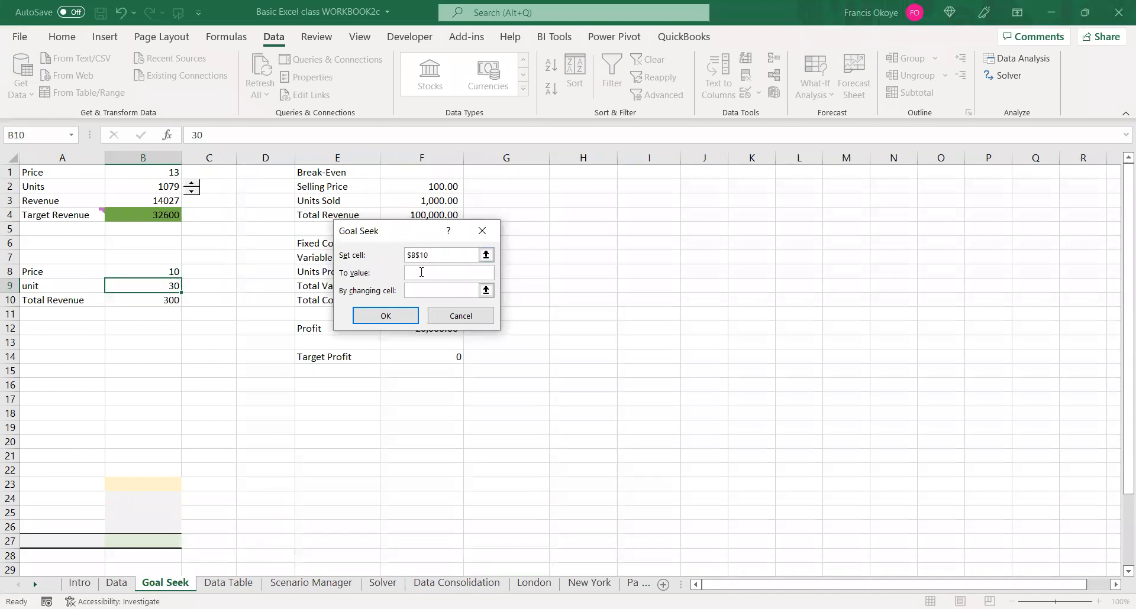
pyautogui.write('5000')
pyautogui.click(420, 289)
pyautogui.click(134, 289)
pyautogui.click(387, 316)
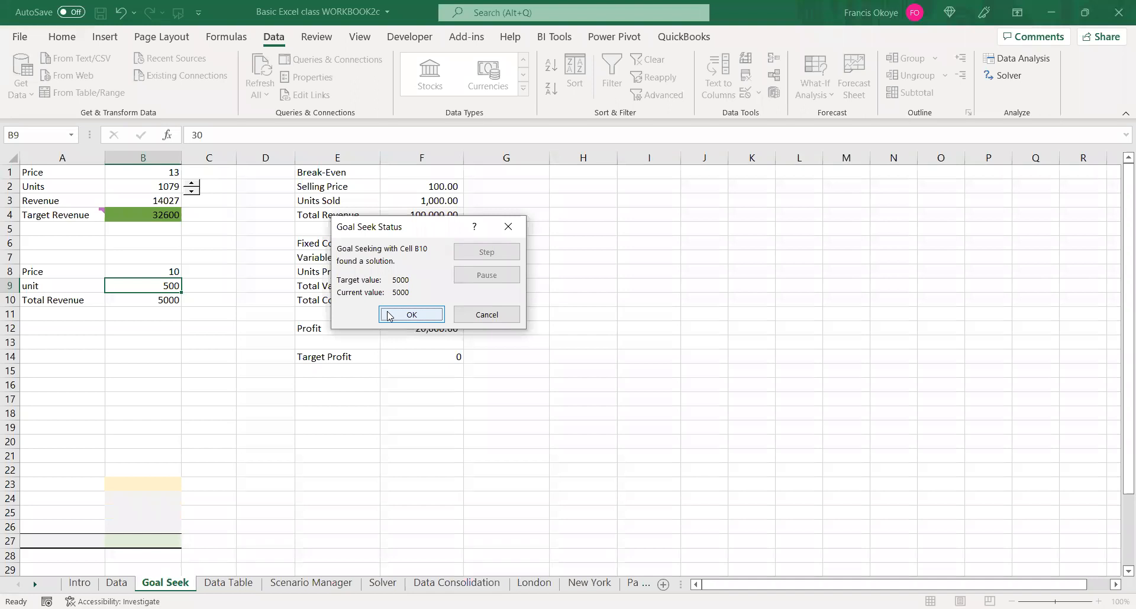
pyautogui.click(389, 315)
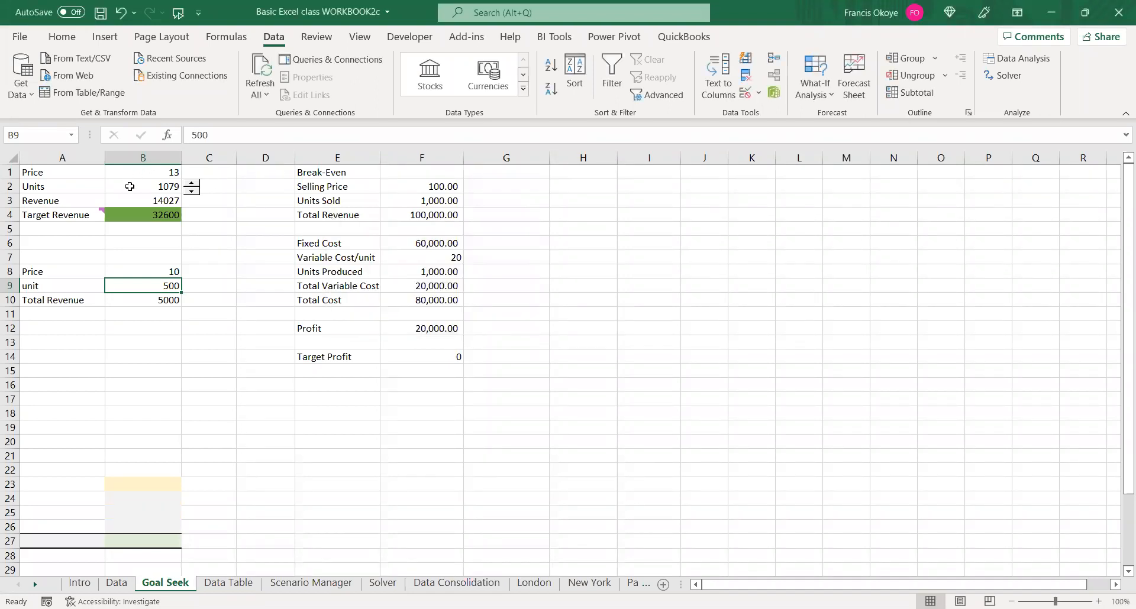
# Try Goal Seek to bring Revenue in B3 to 32600 by changing the Units cell B2, and discard the solution
pyautogui.click(144, 214)
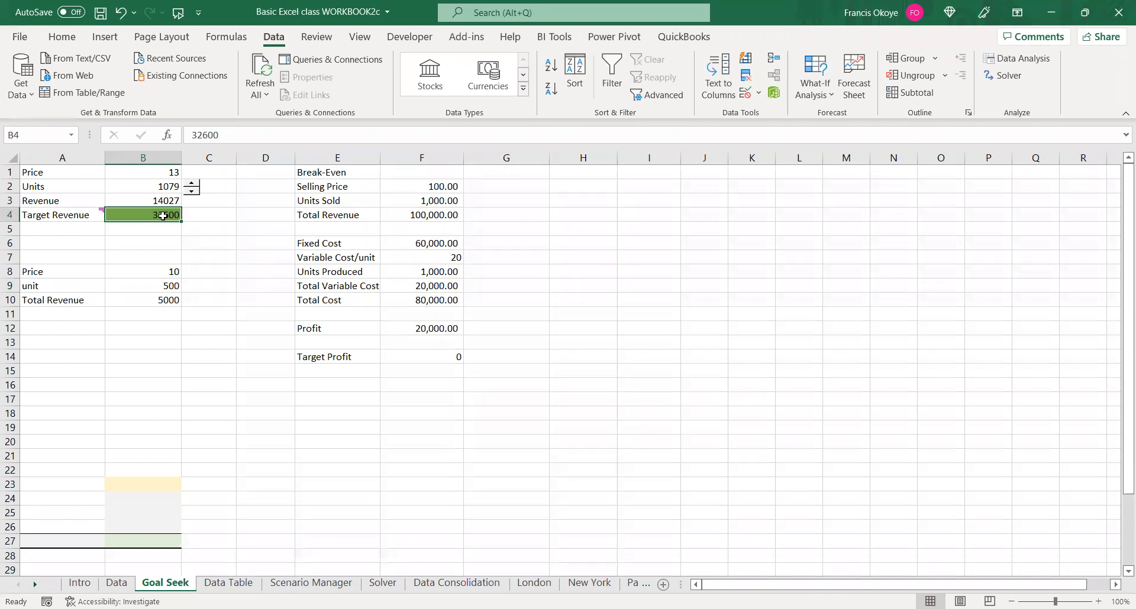
pyautogui.click(818, 98)
pyautogui.click(844, 135)
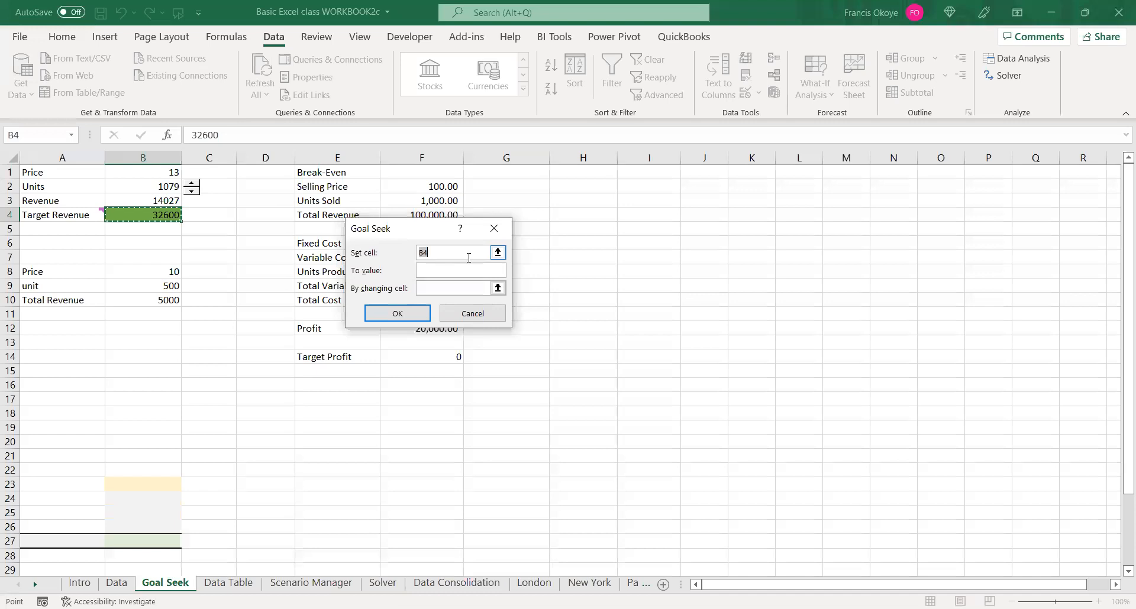
pyautogui.click(158, 216)
pyautogui.click(158, 201)
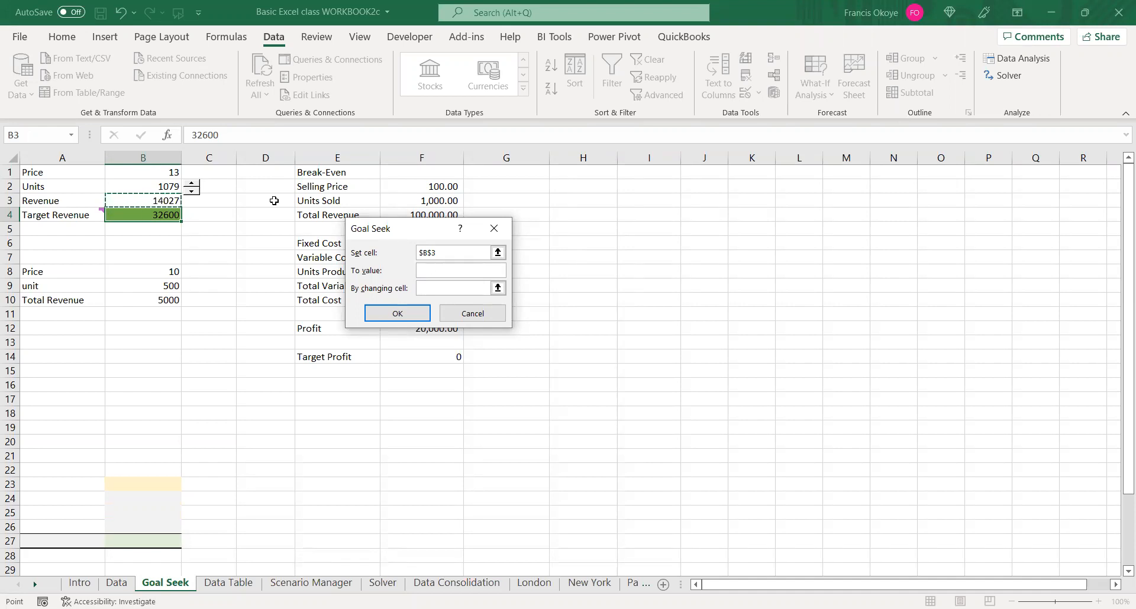
pyautogui.click(459, 270)
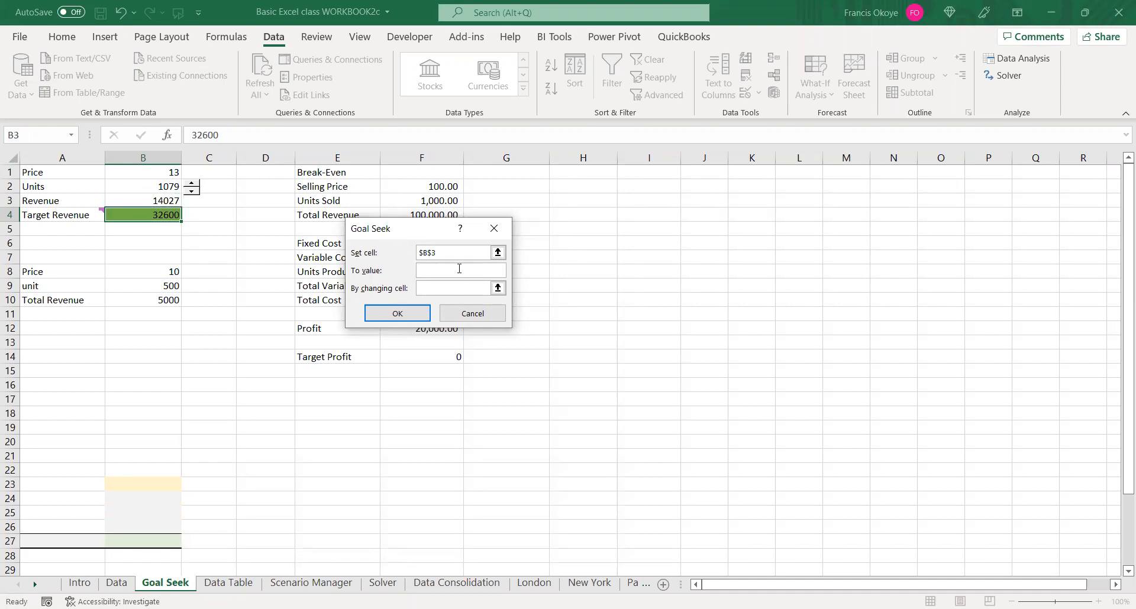
pyautogui.write('326')
pyautogui.write('00')
pyautogui.click(438, 289)
pyautogui.click(142, 181)
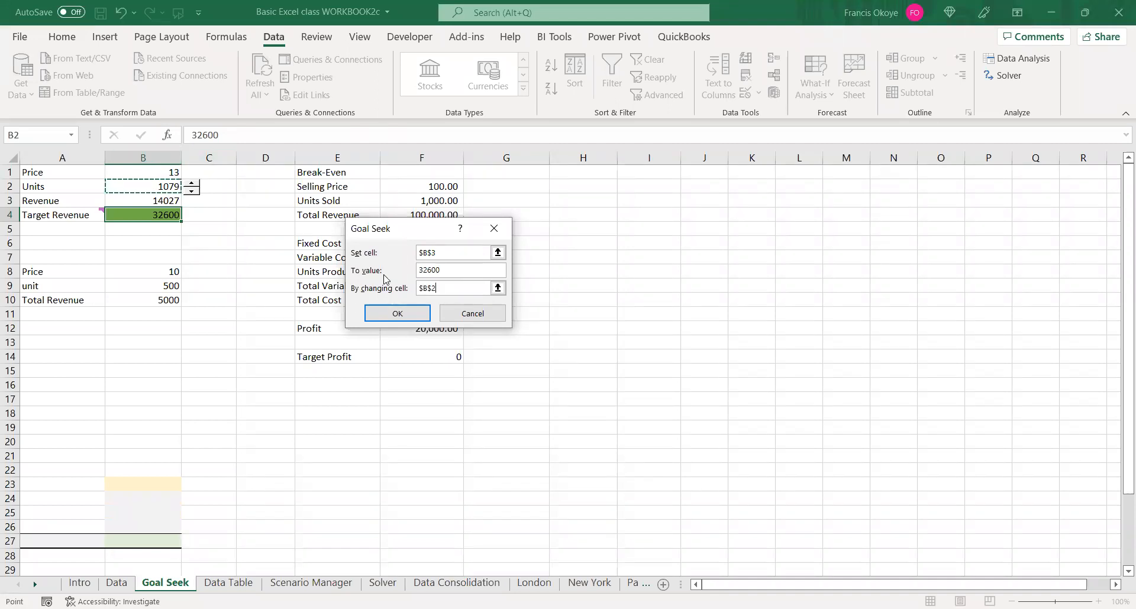
pyautogui.click(393, 318)
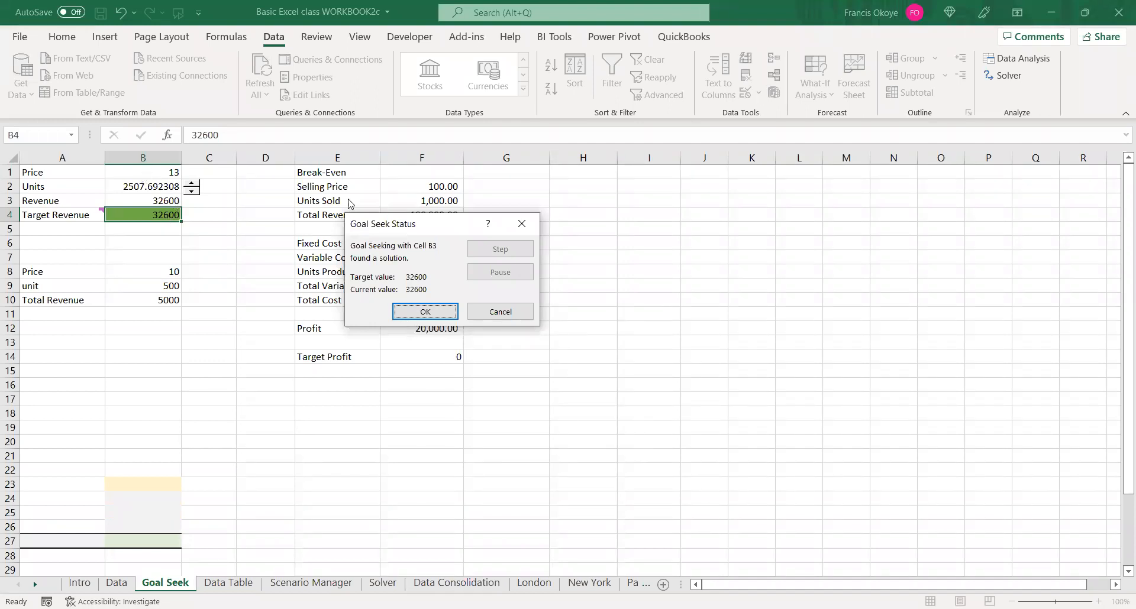
pyautogui.click(484, 312)
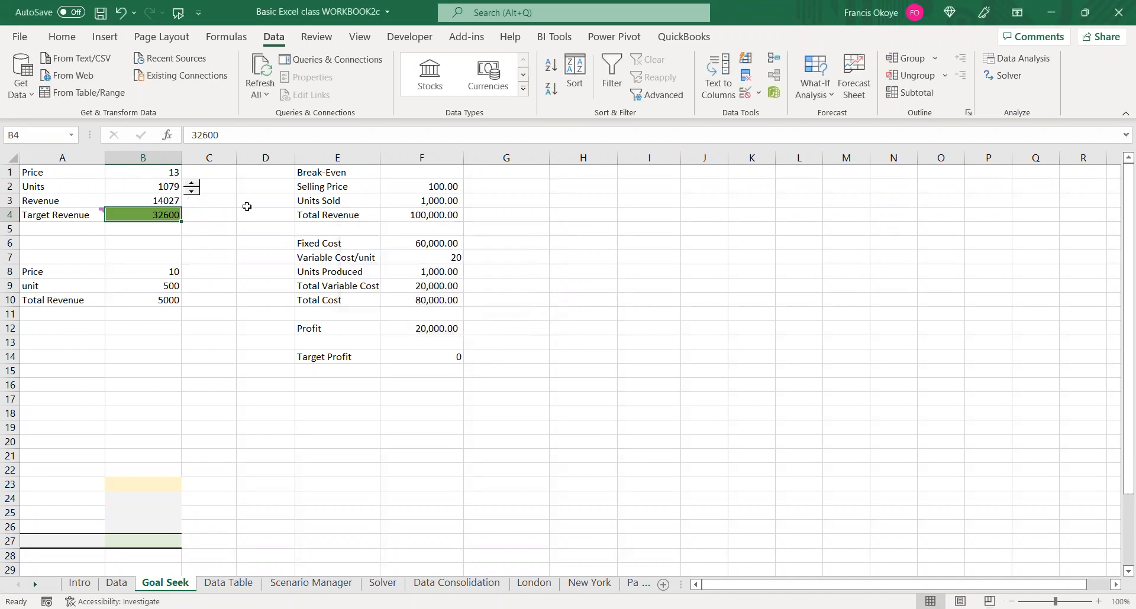
# Widen columns E, F and G around the Break-Even table
pyautogui.click(415, 218)
pyautogui.click(423, 203)
pyautogui.click(437, 169)
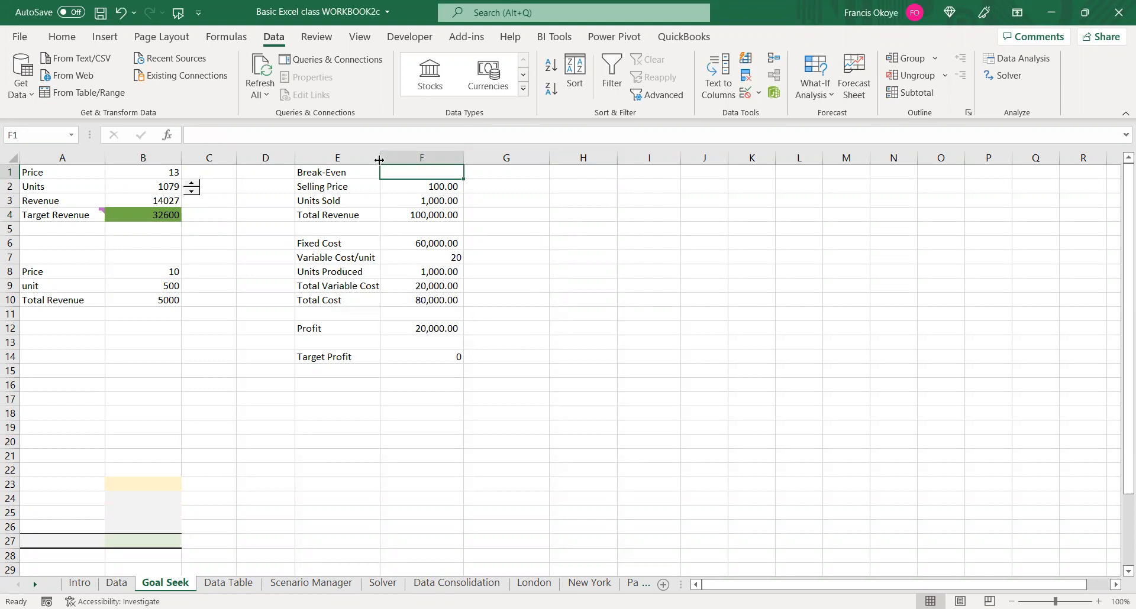
pyautogui.moveTo(379, 160); pyautogui.dragTo(427, 158)
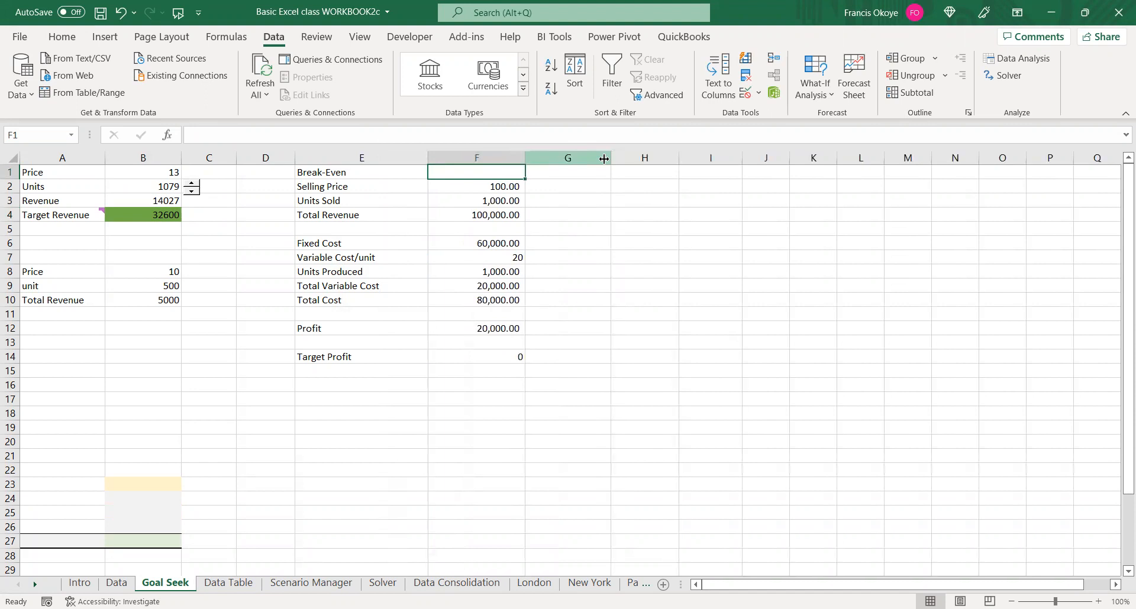
pyautogui.moveTo(606, 158); pyautogui.dragTo(613, 160)
# Enter the break-even notes "TR = TC" in H2 and "Profit = 0" in H3
pyautogui.click(616, 176)
pyautogui.click(639, 185)
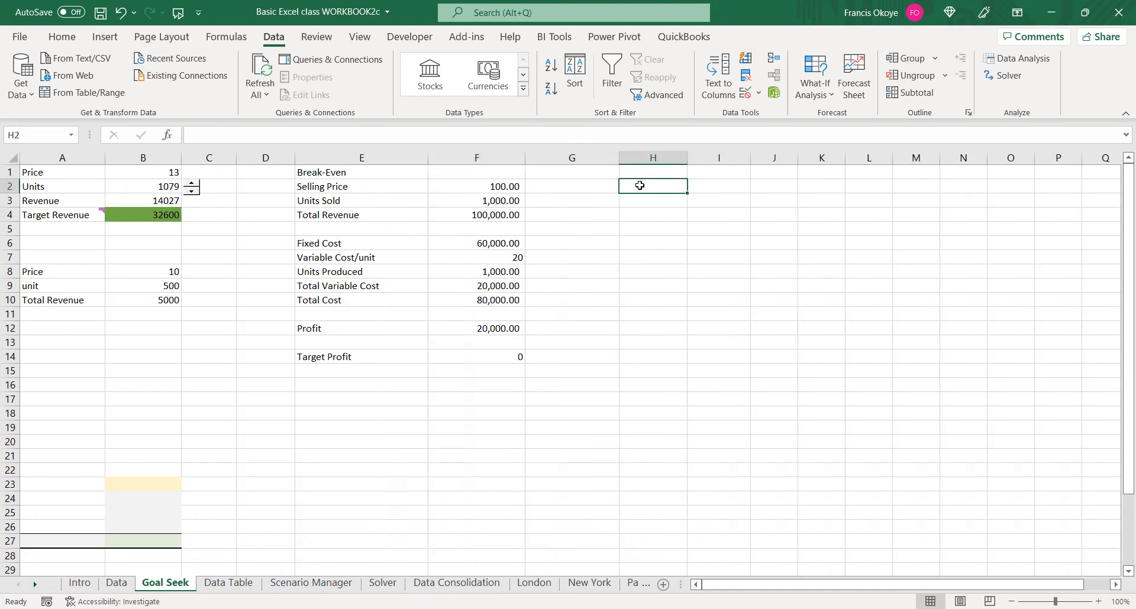
pyautogui.write('TR')
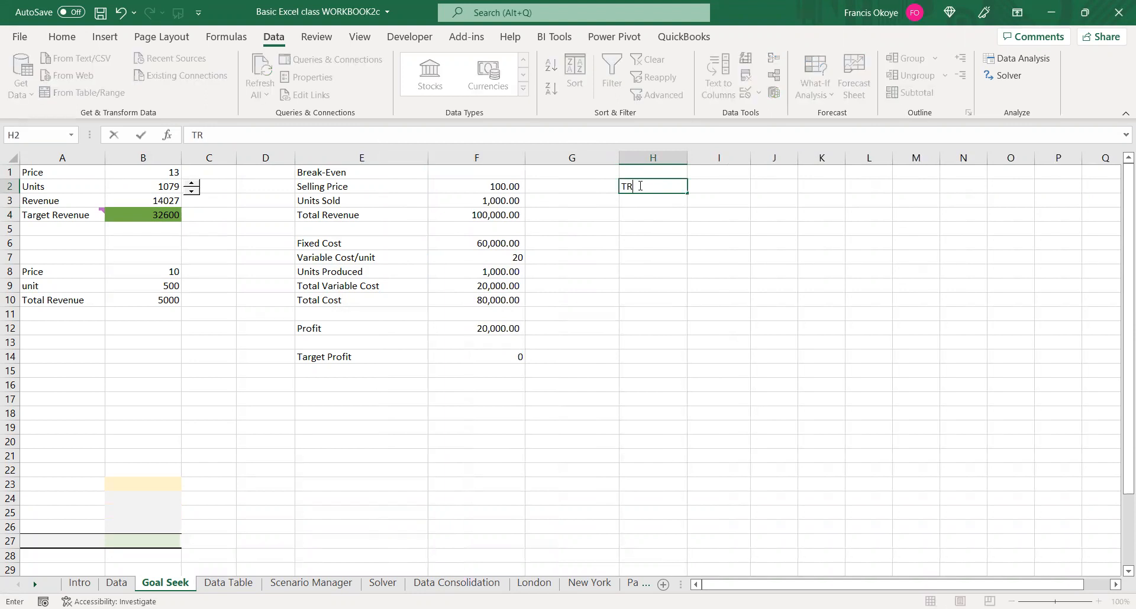
pyautogui.write(' = TC')
pyautogui.press('Return')
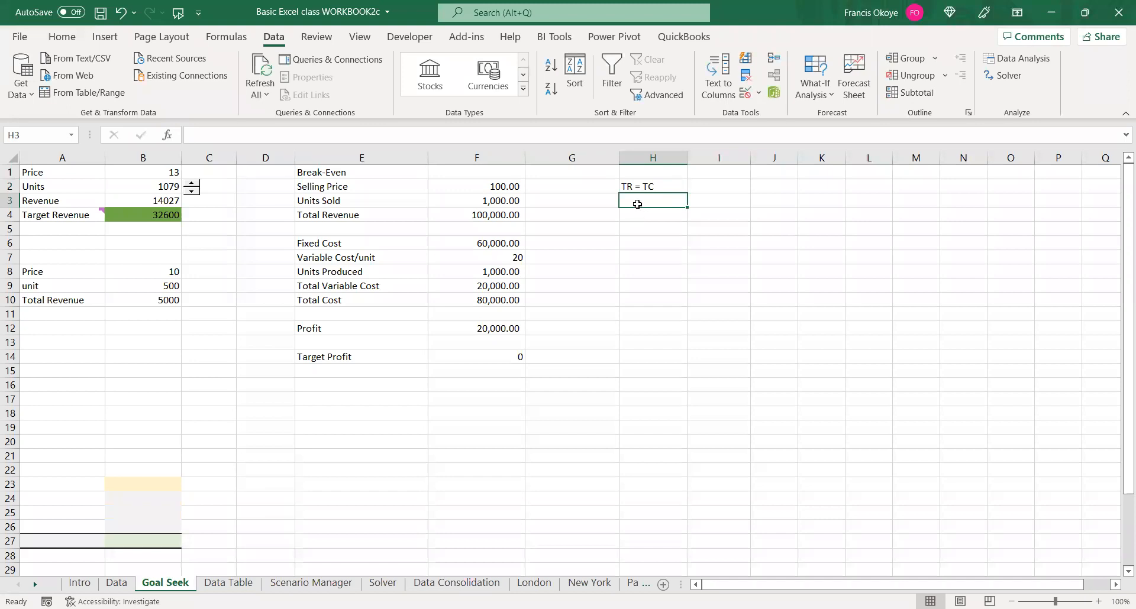
pyautogui.write('Profit = 0')
pyautogui.click(653, 201)
pyautogui.click(660, 268)
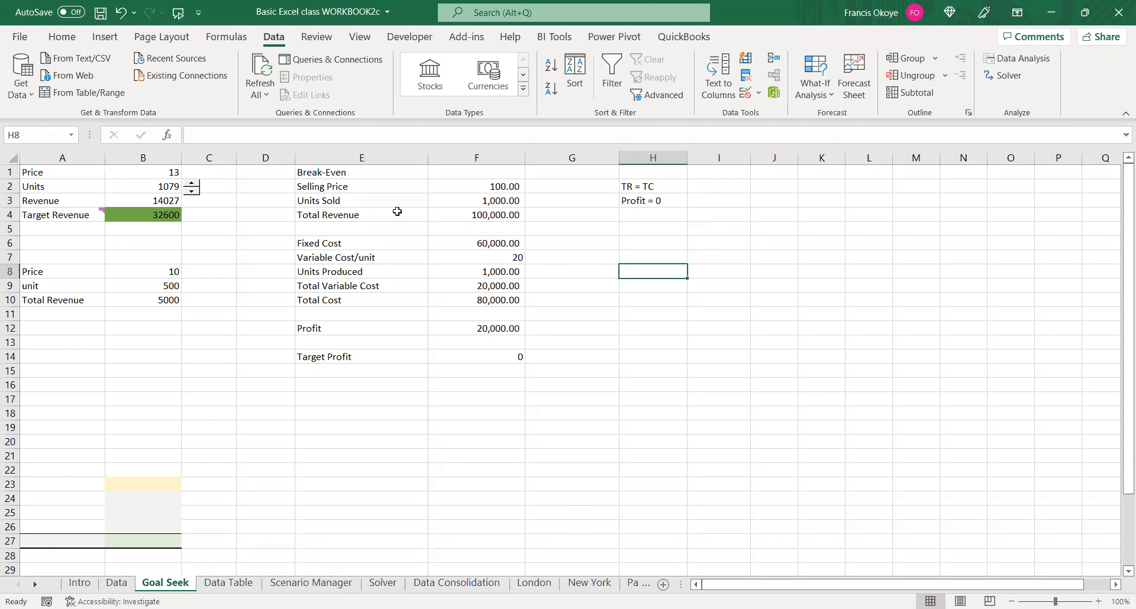
# Inspect the Selling Price in F2 and how Total Revenue in F4 is calculated, leaving both cells as they are
pyautogui.doubleClick(485, 187)
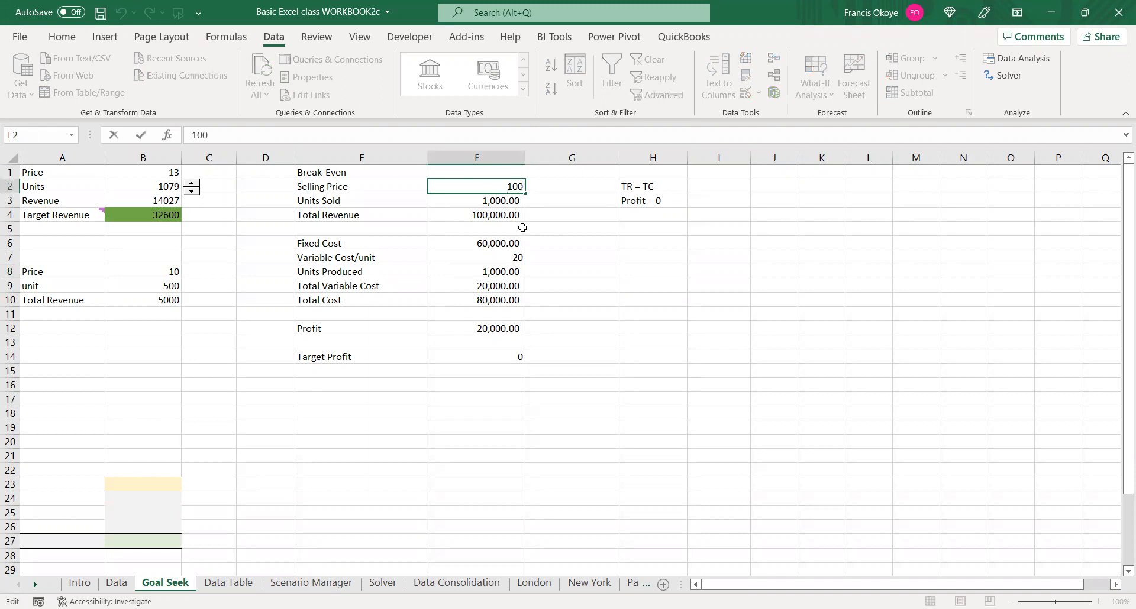
pyautogui.press('Return')
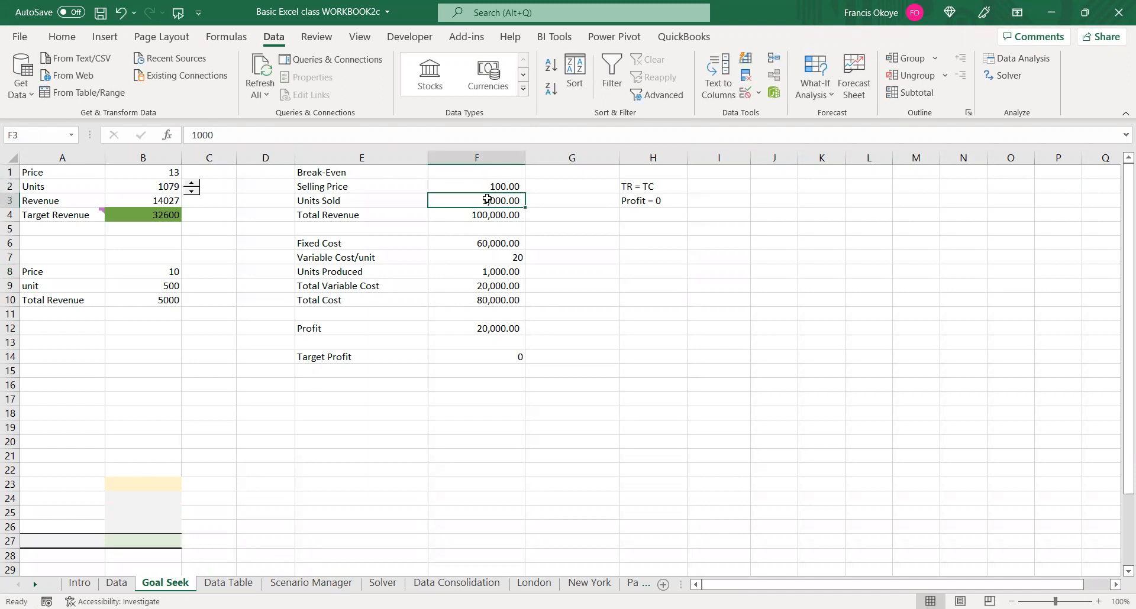
pyautogui.doubleClick(508, 214)
pyautogui.press('Escape')
# Enter the cost note "TC = FC + TVC" in H5 and widen column H
pyautogui.click(640, 233)
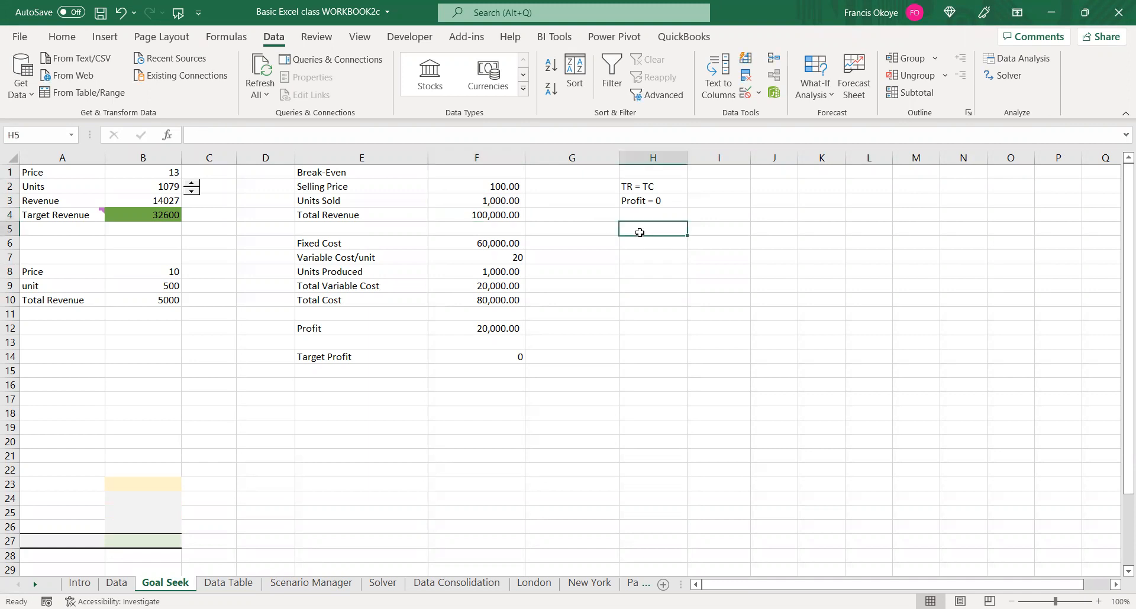
pyautogui.write('TC =')
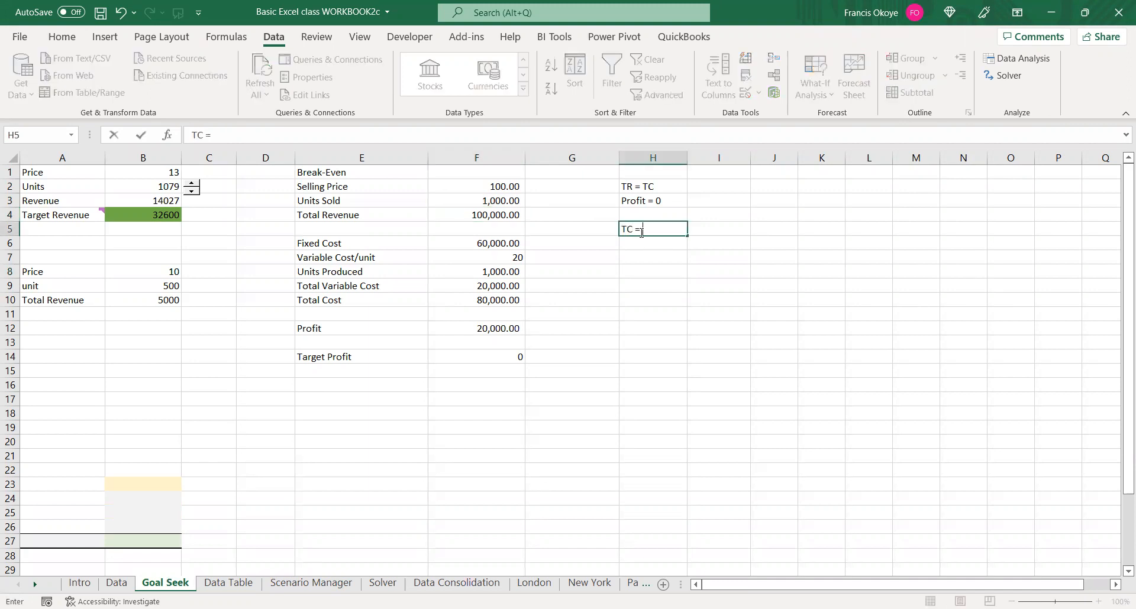
pyautogui.write(' FC + TVC')
pyautogui.press('Return')
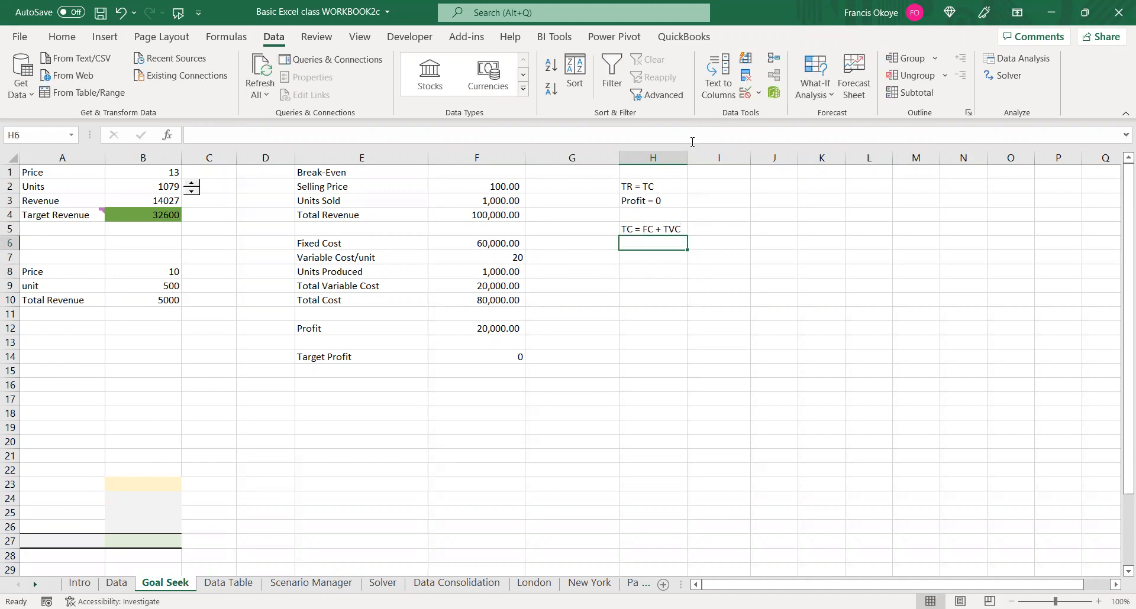
pyautogui.doubleClick(685, 155)
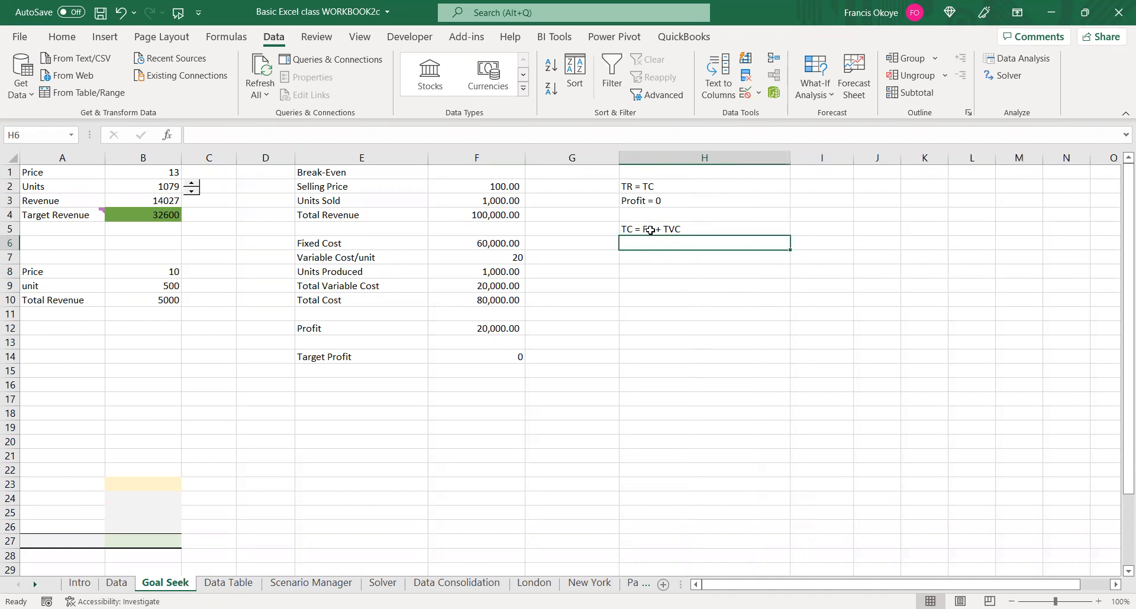
# Correct the note in H5 to read "TC = TFC + TVC"
pyautogui.click(649, 230)
pyautogui.doubleClick(645, 229)
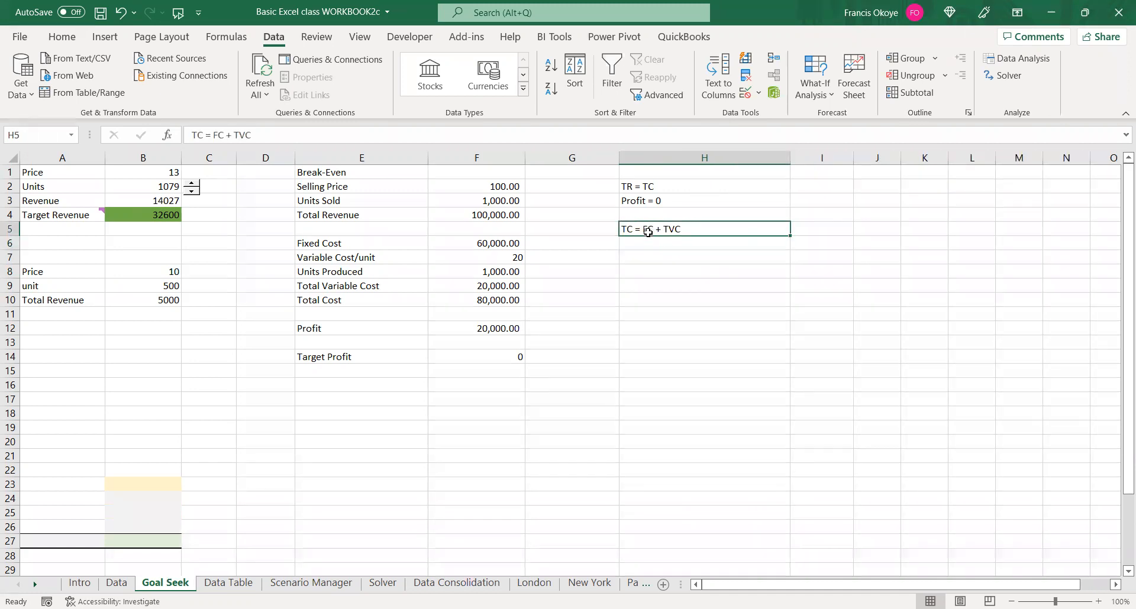
pyautogui.write('T')
pyautogui.press('Return')
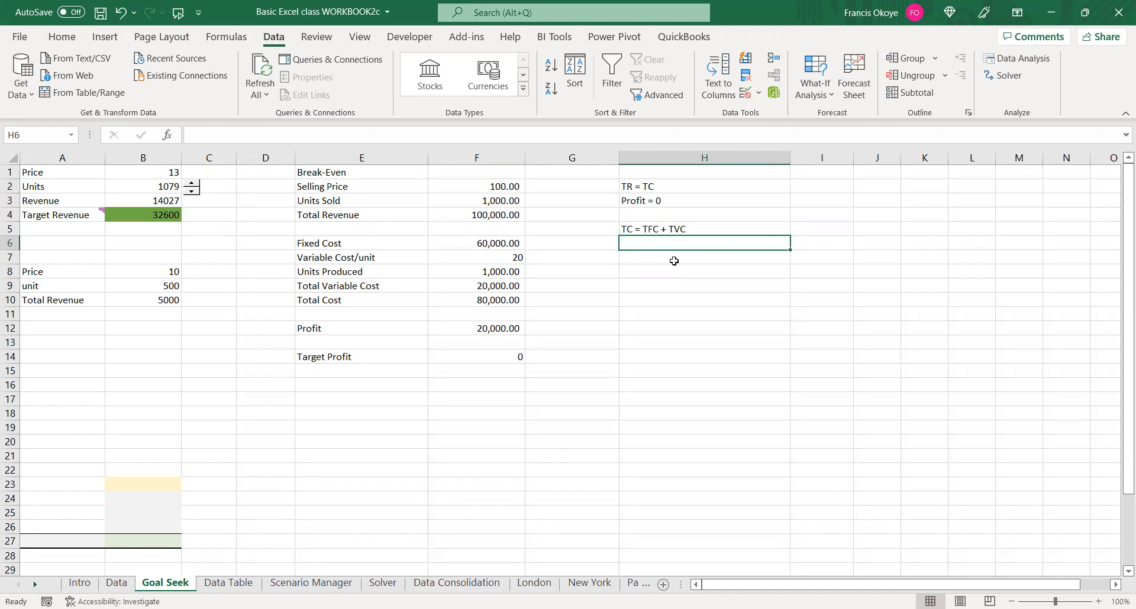
# Examine the Fixed Cost, Variable Cost/unit and Units Produced inputs in F6:F8 against the cost note in H5 and Units Sold in F3
pyautogui.click(492, 238)
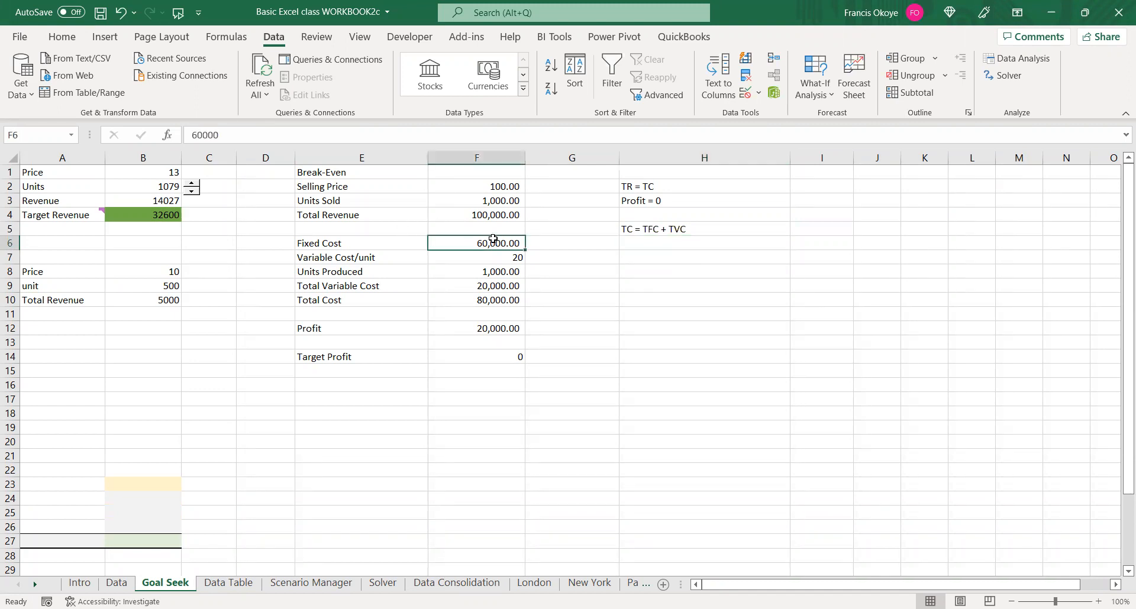
pyautogui.click(645, 240)
pyautogui.click(678, 229)
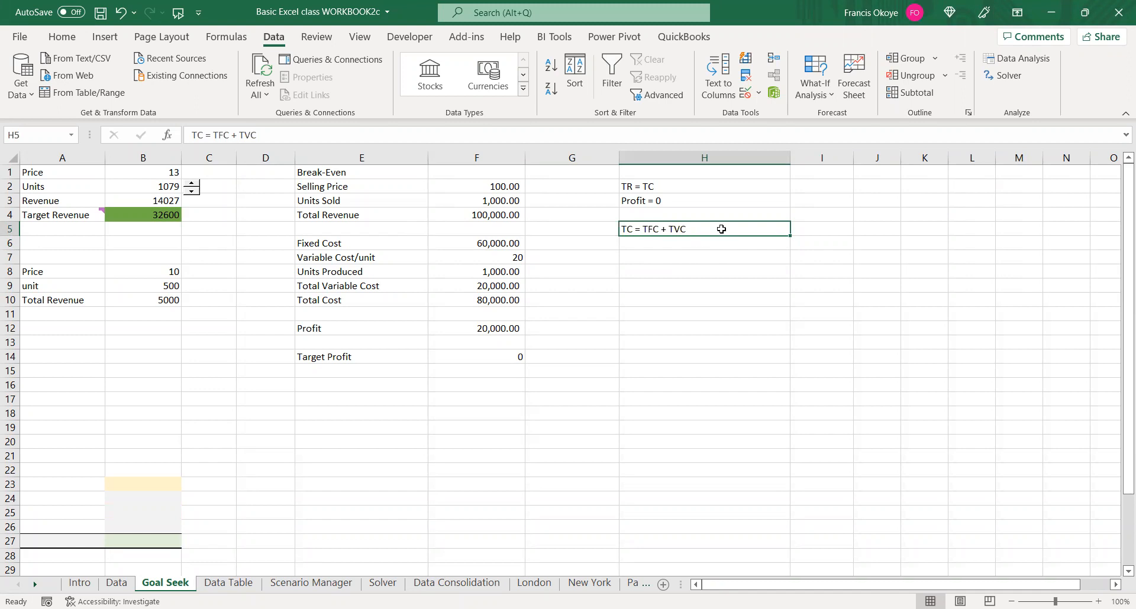
pyautogui.click(498, 244)
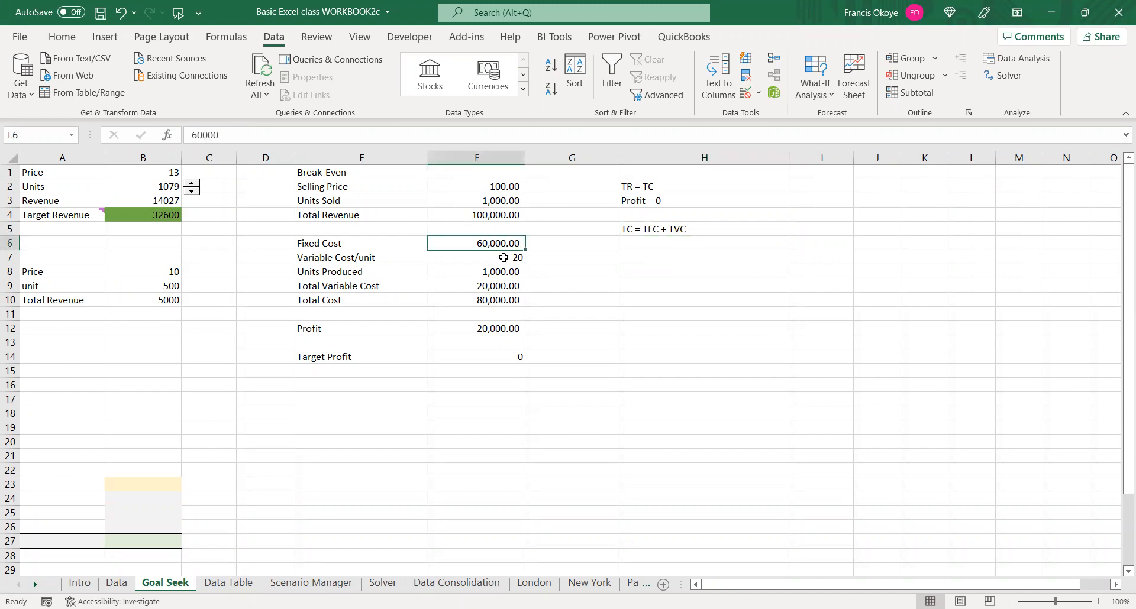
pyautogui.click(498, 256)
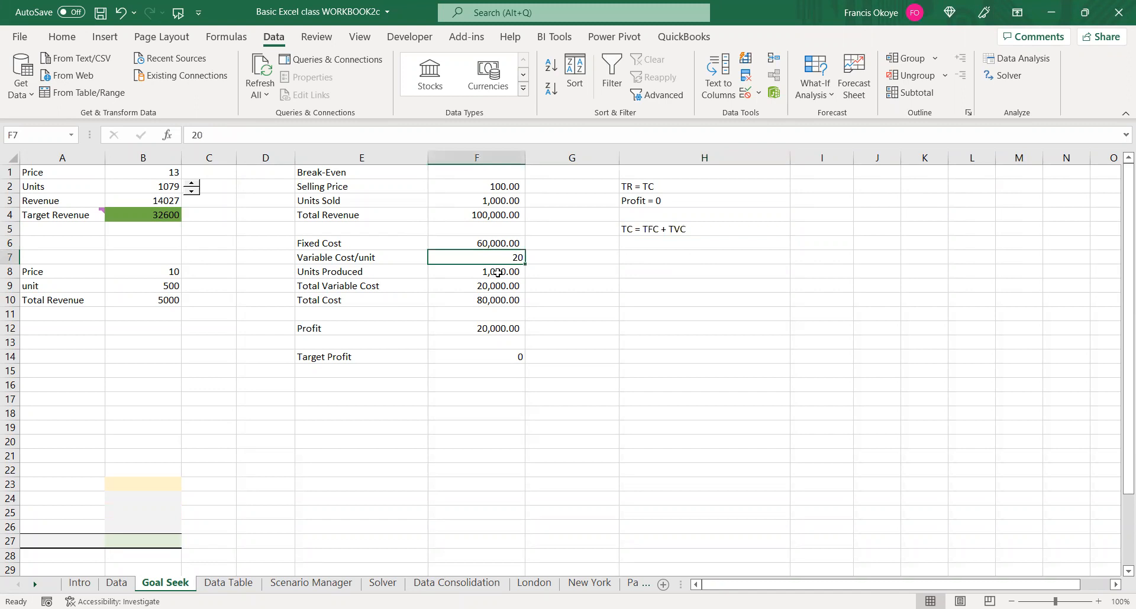
pyautogui.click(505, 271)
pyautogui.click(502, 202)
pyautogui.click(491, 273)
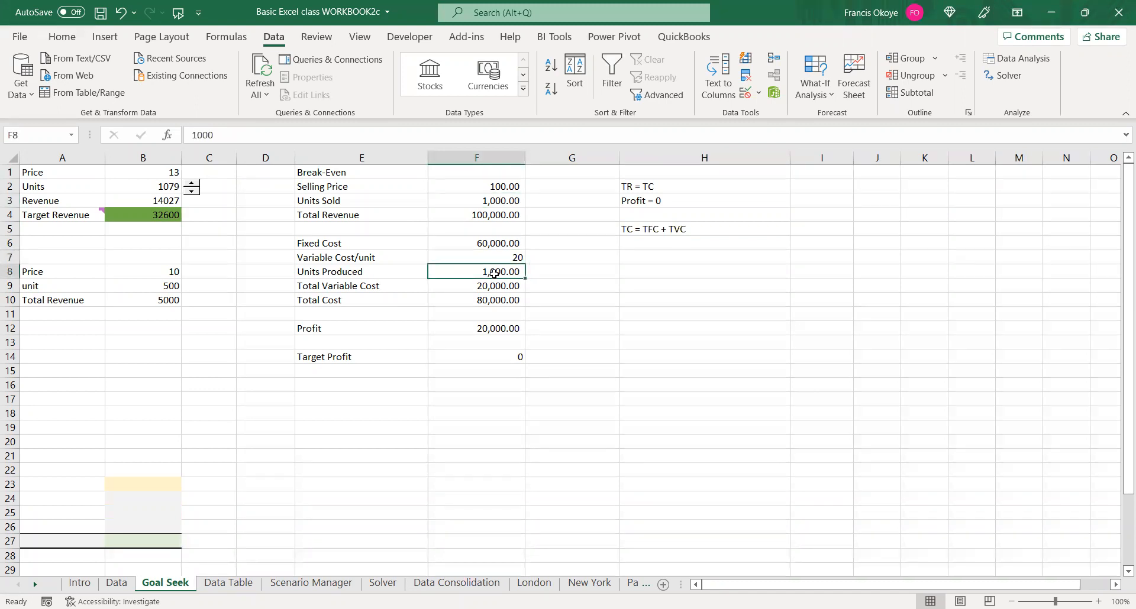
# Inspect the formulas behind Total Variable Cost in F9, Total Cost in F10 and Profit in F12 without changing them
pyautogui.click(479, 285)
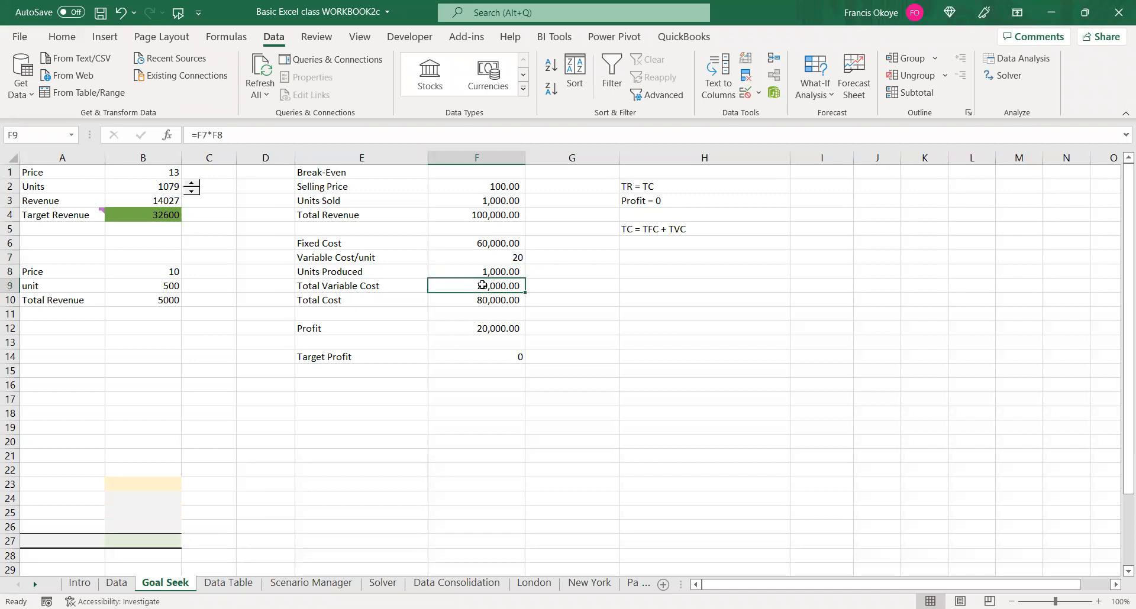
pyautogui.doubleClick(477, 287)
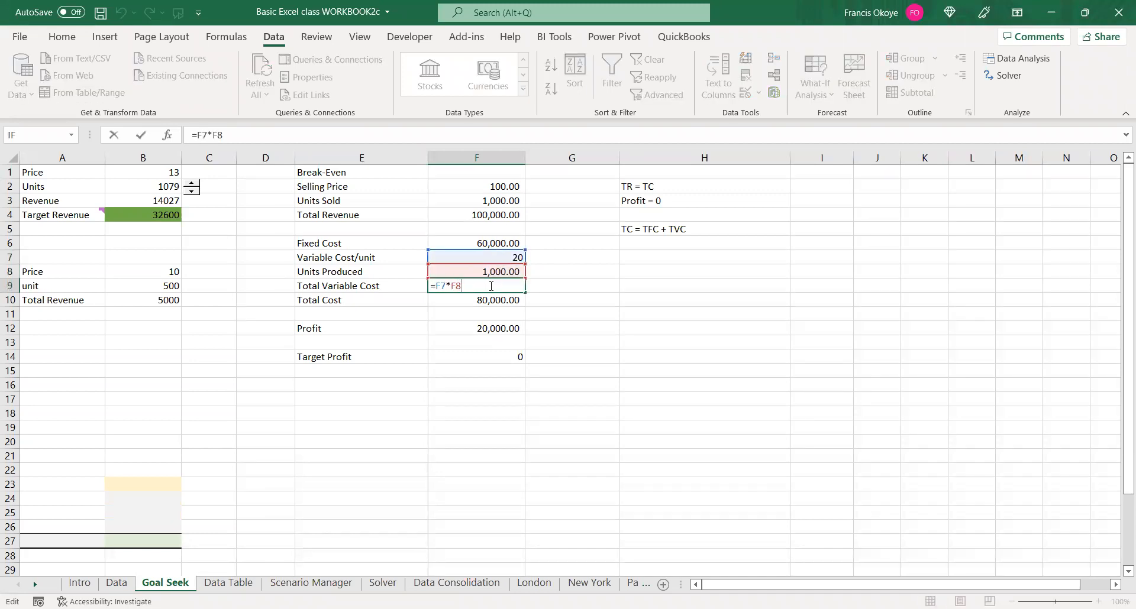
pyautogui.press('Escape')
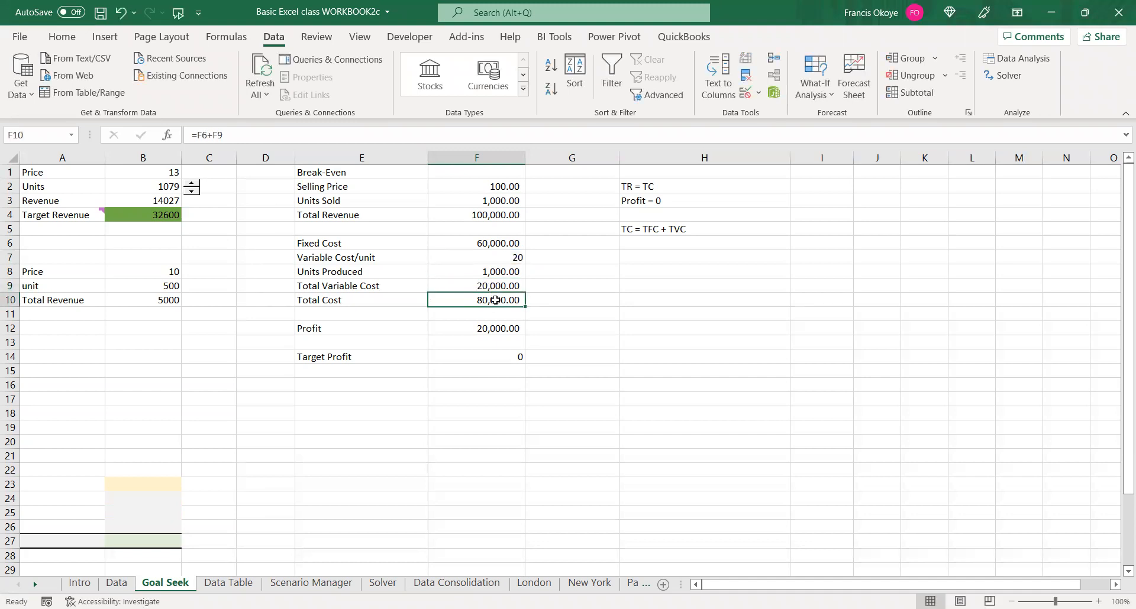
pyautogui.doubleClick(495, 300)
pyautogui.press('Escape')
pyautogui.doubleClick(500, 329)
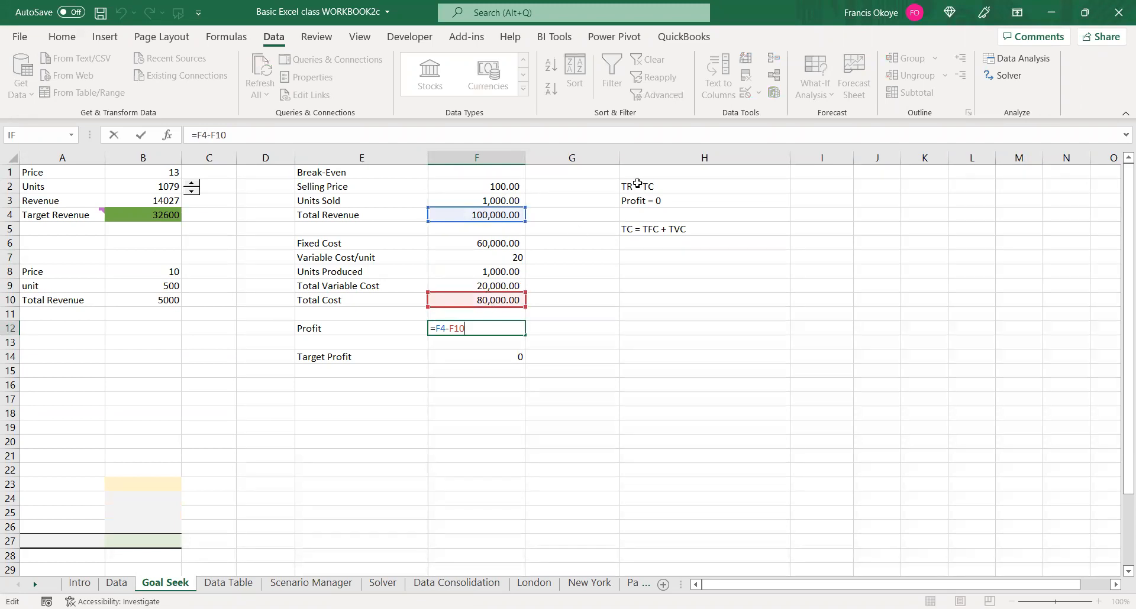
pyautogui.press('Escape')
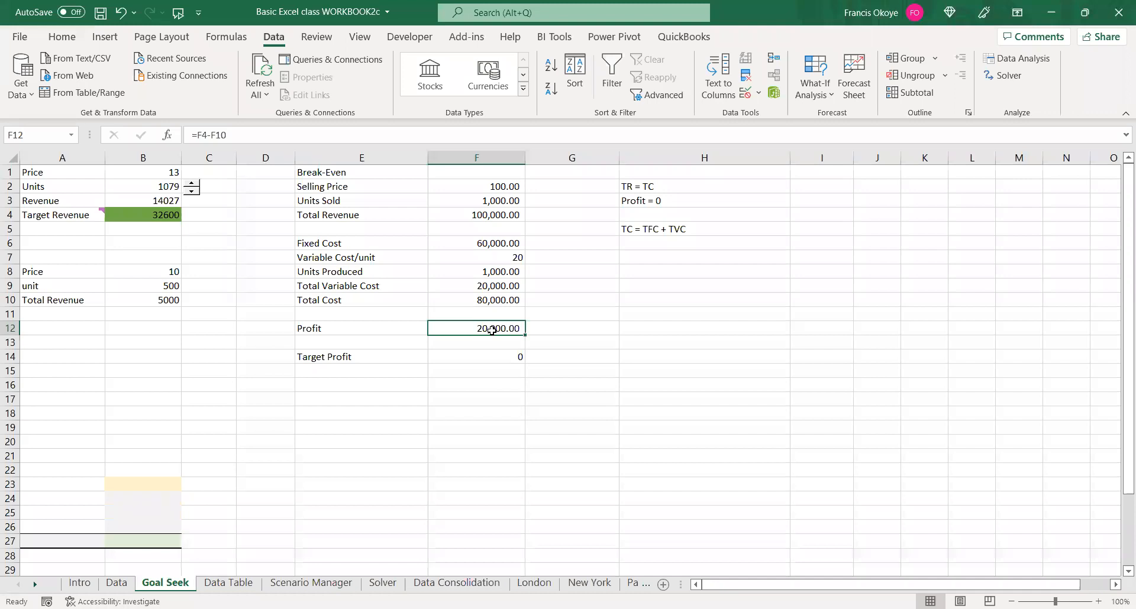
# Review the Break-Even figures, the Units Sold cell F3, the What-If Analysis options and the Target Profit cell F14
pyautogui.moveTo(464, 186); pyautogui.dragTo(492, 287)
pyautogui.click(500, 202)
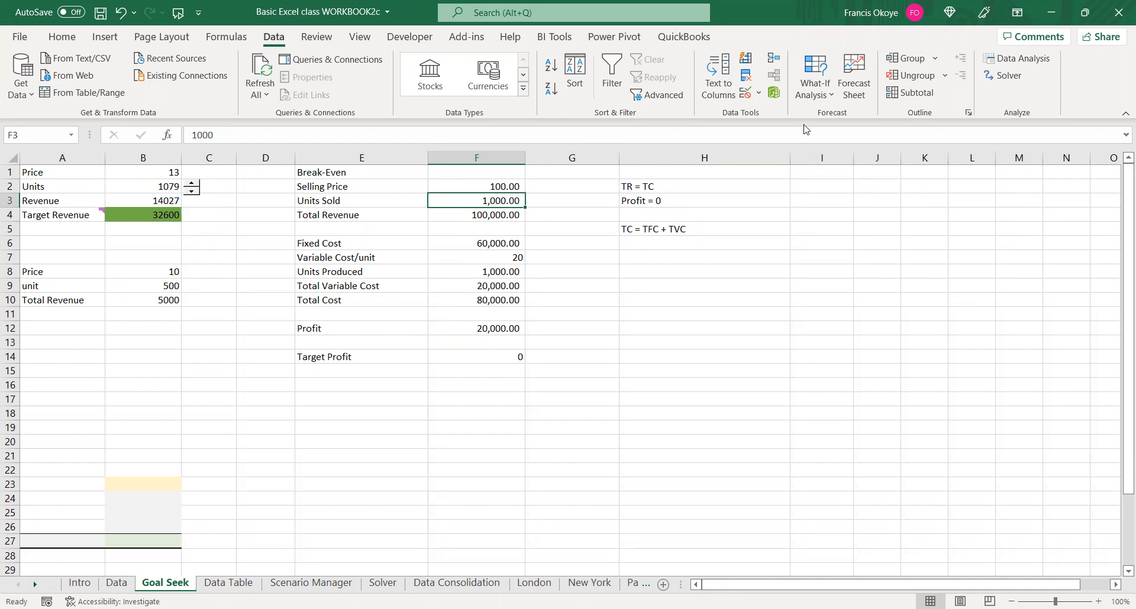
pyautogui.click(817, 89)
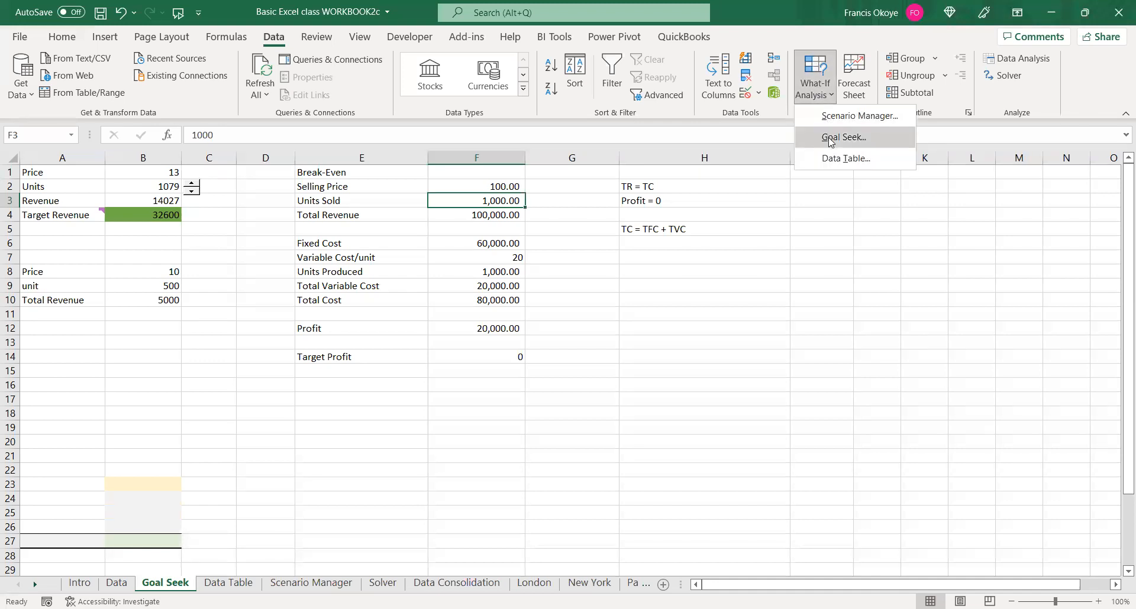
pyautogui.click(632, 190)
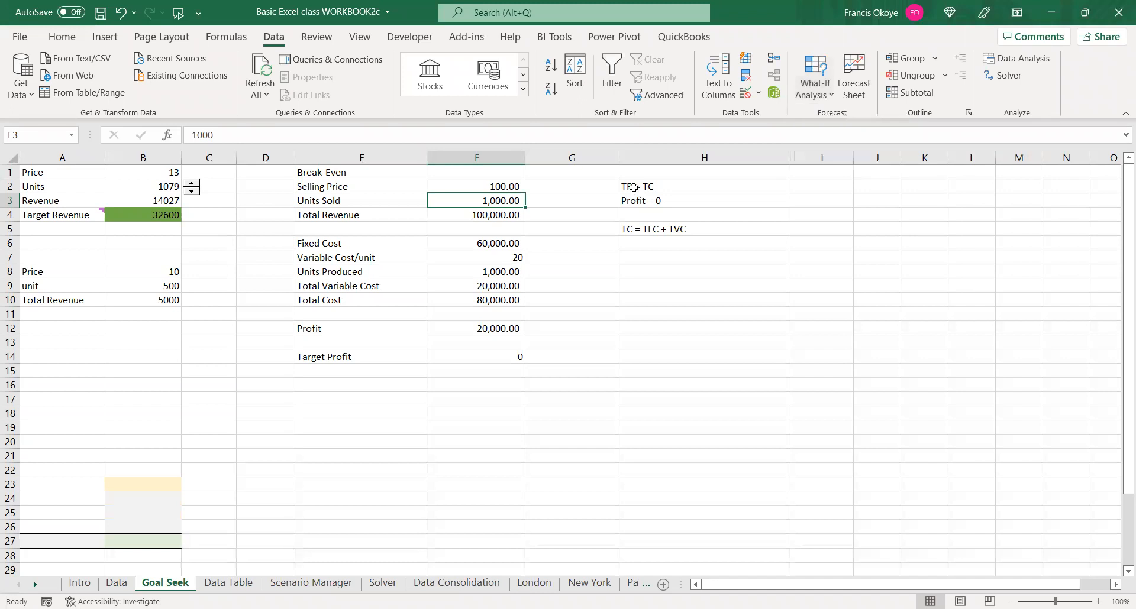
pyautogui.click(492, 357)
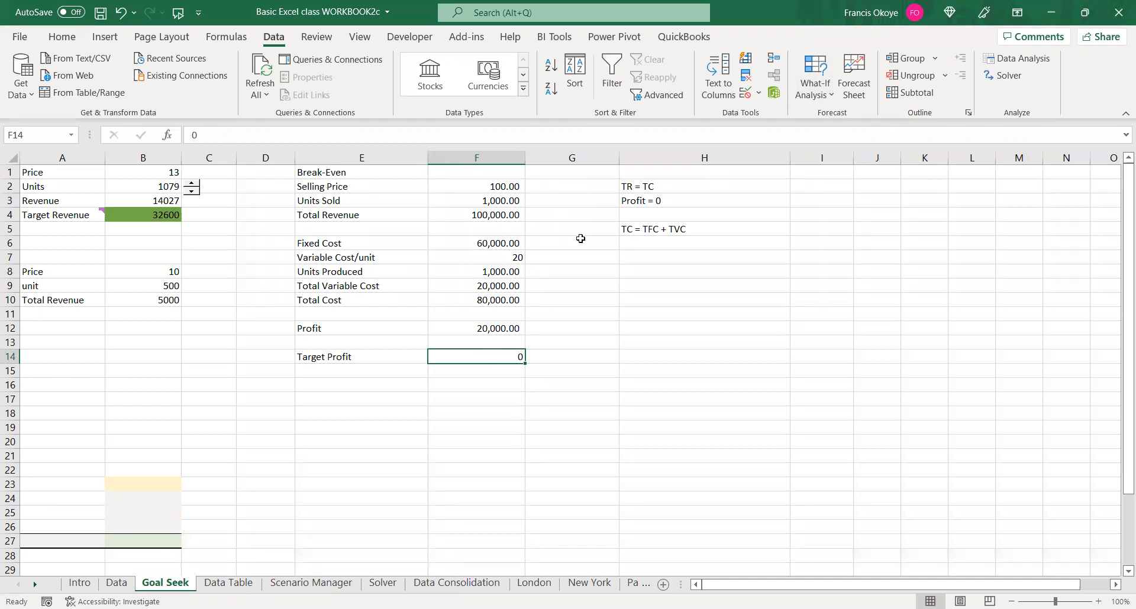
# Review the TR = TC and Profit = 0 notes against the Break-Even figures in E2:F12 and the Target Profit cell F14
pyautogui.click(642, 183)
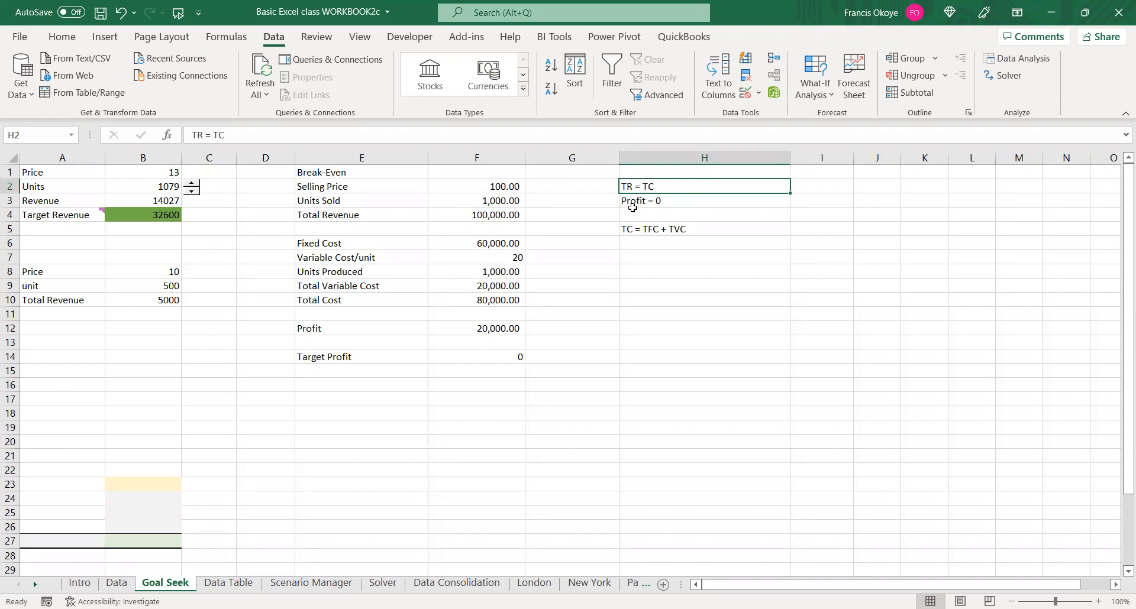
pyautogui.click(668, 202)
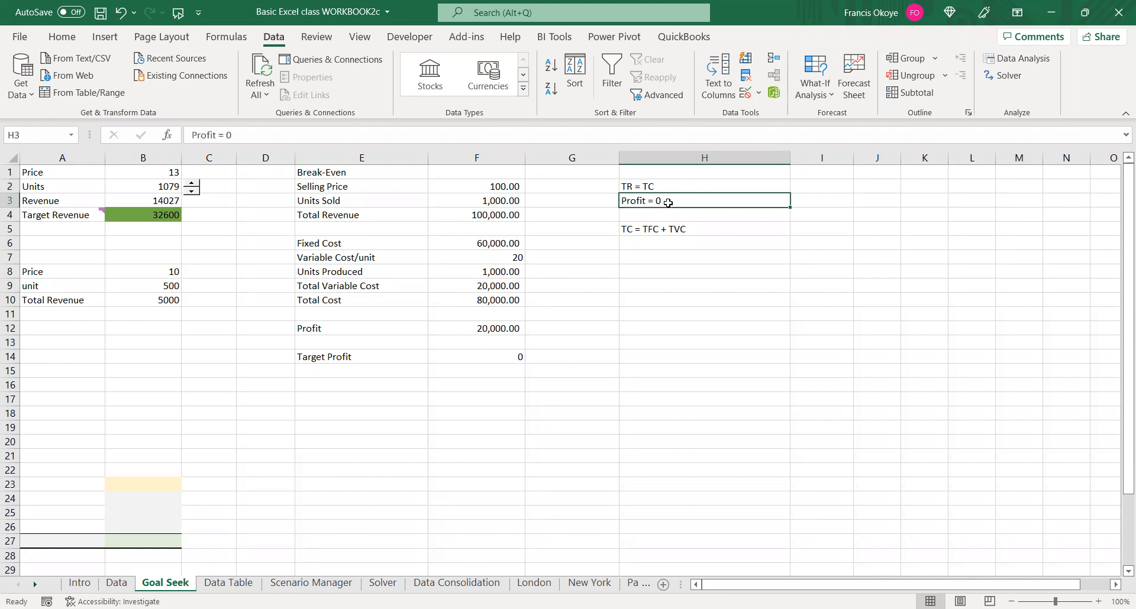
pyautogui.moveTo(339, 188); pyautogui.dragTo(499, 328)
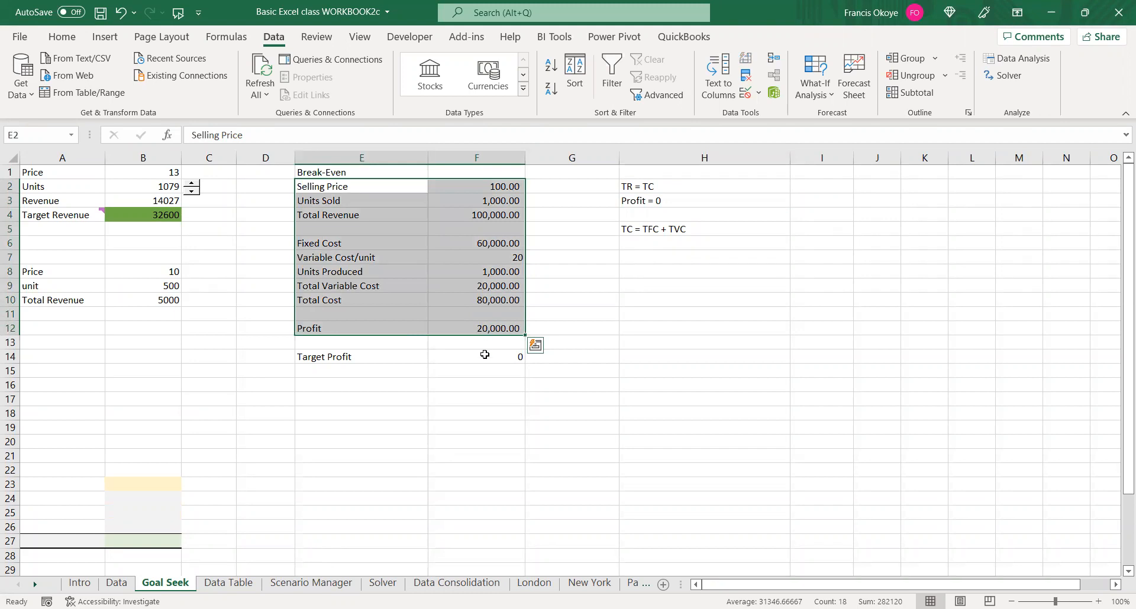
pyautogui.click(485, 355)
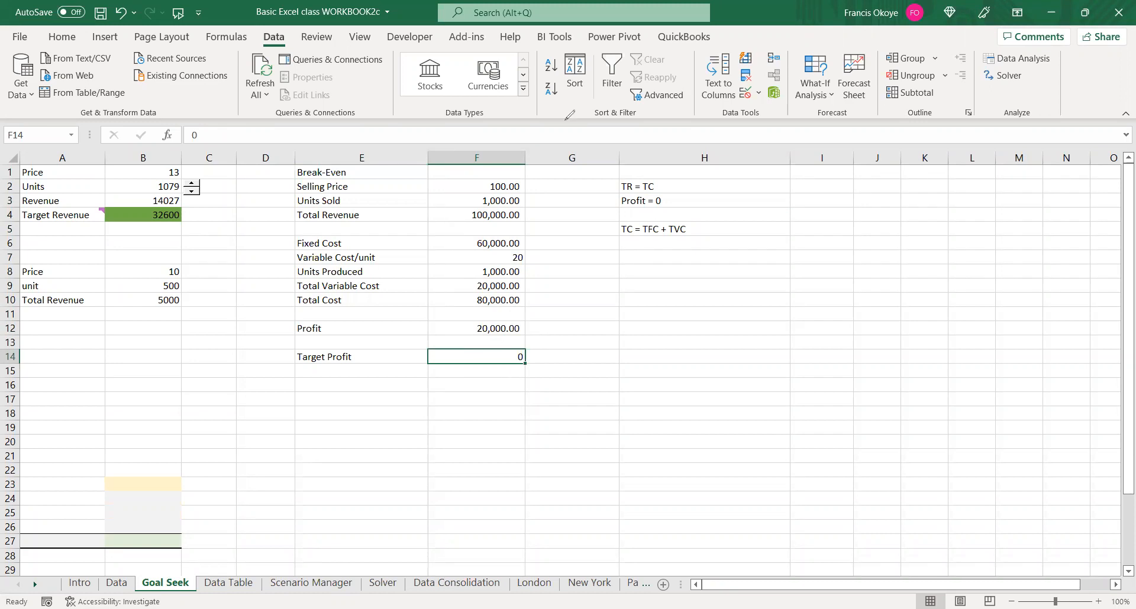
# Handwrite "TR = P.Q" and "TC = TF + TVC" beside the notes in column H, with "a + bQ" beneath the cost terms
pyautogui.click(719, 159)
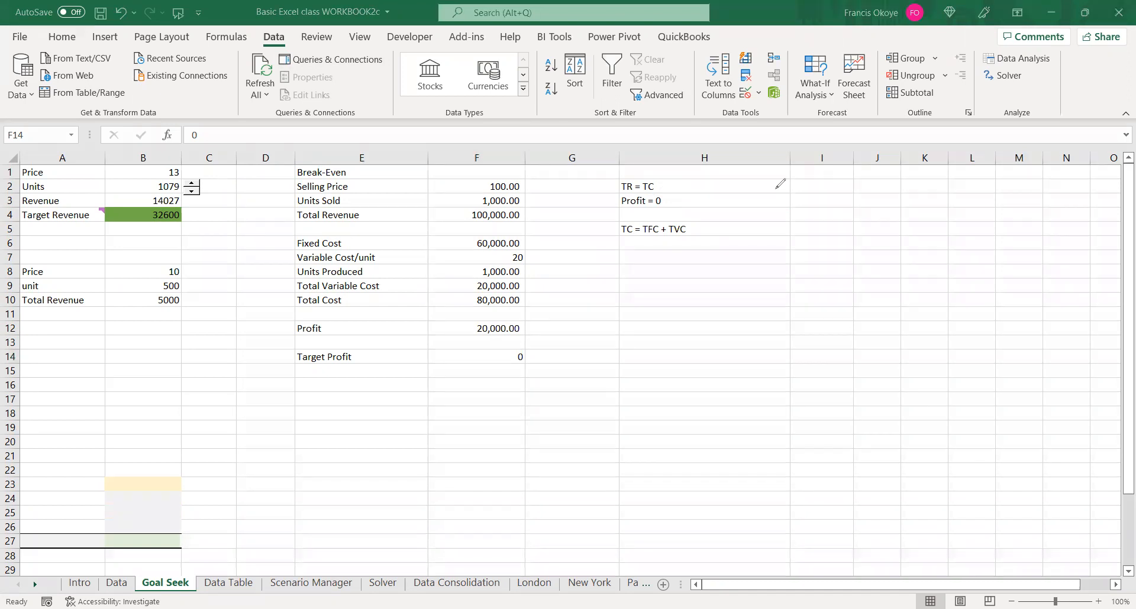
pyautogui.moveTo(749, 189)
pyautogui.mouseDown()
pyautogui.moveTo(777, 184)
pyautogui.moveTo(770, 217)
pyautogui.moveTo(791, 187)
pyautogui.moveTo(821, 188)
pyautogui.mouseUp()
pyautogui.moveTo(839, 173)
pyautogui.mouseDown()
pyautogui.moveTo(845, 192)
pyautogui.moveTo(843, 178)
pyautogui.moveTo(874, 173)
pyautogui.moveTo(868, 155)
pyautogui.moveTo(900, 189)
pyautogui.mouseUp()
pyautogui.click(850, 179)
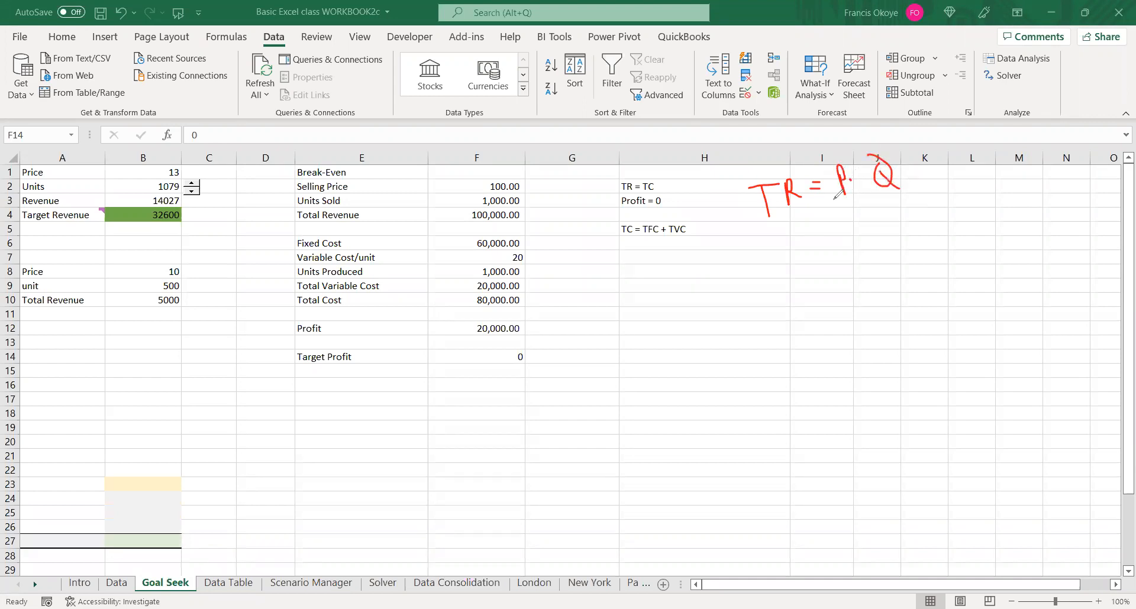
pyautogui.moveTo(762, 245)
pyautogui.mouseDown()
pyautogui.moveTo(775, 240)
pyautogui.moveTo(779, 261)
pyautogui.moveTo(801, 238)
pyautogui.moveTo(809, 254)
pyautogui.moveTo(832, 244)
pyautogui.mouseUp()
pyautogui.moveTo(852, 223)
pyautogui.mouseDown()
pyautogui.moveTo(852, 237)
pyautogui.moveTo(871, 199)
pyautogui.moveTo(871, 235)
pyautogui.moveTo(899, 230)
pyautogui.moveTo(924, 190)
pyautogui.moveTo(926, 207)
pyautogui.moveTo(954, 174)
pyautogui.moveTo(958, 192)
pyautogui.moveTo(974, 189)
pyautogui.mouseUp()
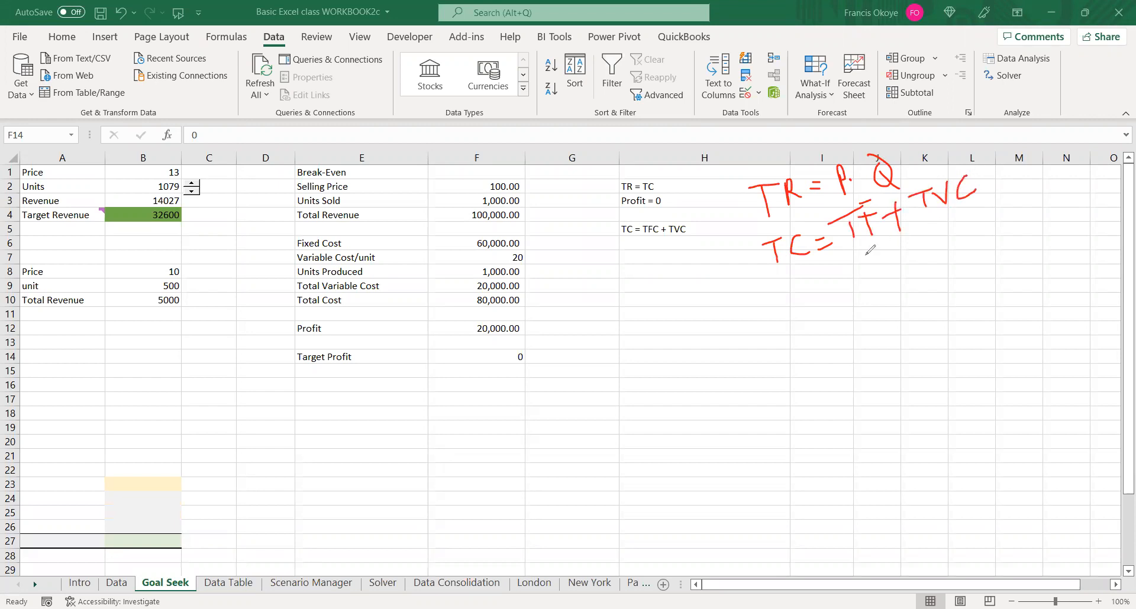
pyautogui.moveTo(867, 260)
pyautogui.mouseDown()
pyautogui.moveTo(882, 280)
pyautogui.moveTo(929, 241)
pyautogui.moveTo(919, 266)
pyautogui.mouseUp()
pyautogui.click(909, 240)
pyautogui.moveTo(949, 224)
pyautogui.mouseDown()
pyautogui.moveTo(951, 237)
pyautogui.moveTo(1002, 218)
pyautogui.moveTo(983, 206)
pyautogui.moveTo(1011, 236)
pyautogui.mouseUp()
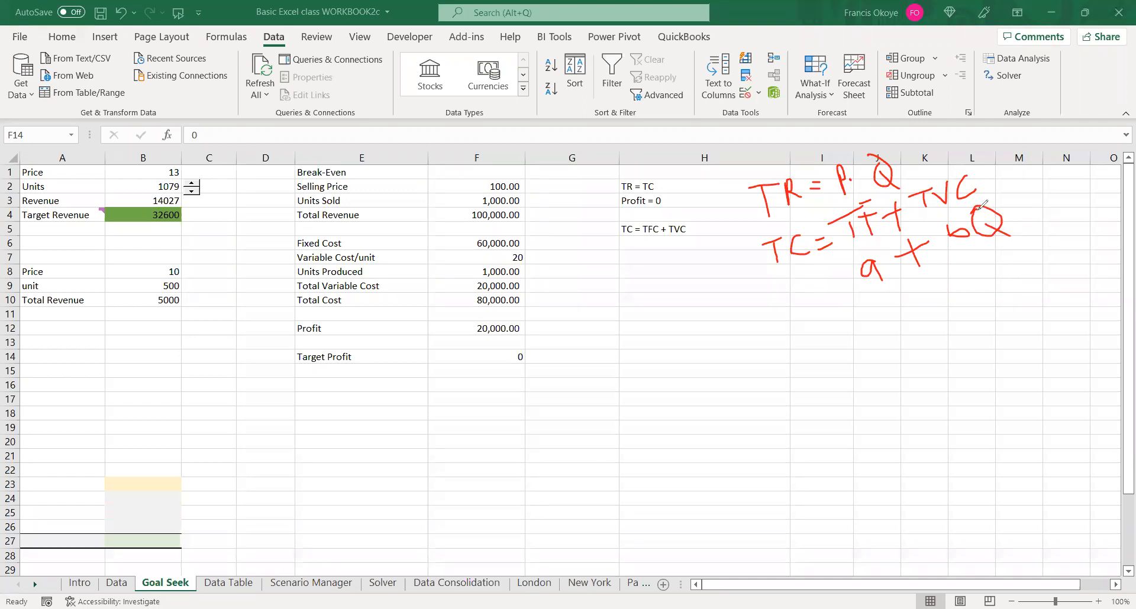
# Handwrite "PQ = a + bQ" below the cost equation, underline PQ's Q and bQ, and rearrange it as "PQ - bQ = a"
pyautogui.moveTo(810, 329)
pyautogui.mouseDown()
pyautogui.moveTo(809, 346)
pyautogui.moveTo(811, 336)
pyautogui.moveTo(839, 349)
pyautogui.moveTo(854, 330)
pyautogui.moveTo(895, 338)
pyautogui.moveTo(986, 320)
pyautogui.moveTo(993, 332)
pyautogui.mouseUp()
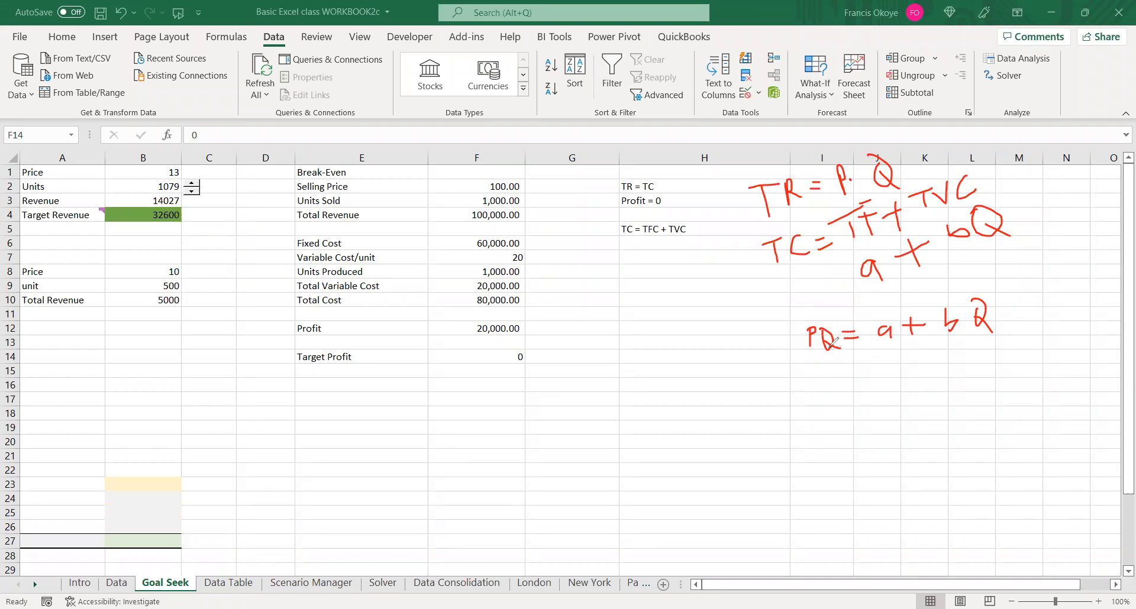
pyautogui.moveTo(818, 357); pyautogui.dragTo(835, 355)
pyautogui.moveTo(976, 332); pyautogui.dragTo(992, 332)
pyautogui.moveTo(950, 344); pyautogui.dragTo(975, 335)
pyautogui.moveTo(824, 390)
pyautogui.mouseDown()
pyautogui.moveTo(826, 410)
pyautogui.moveTo(827, 395)
pyautogui.moveTo(923, 394)
pyautogui.moveTo(911, 376)
pyautogui.moveTo(926, 396)
pyautogui.moveTo(951, 381)
pyautogui.mouseUp()
pyautogui.moveTo(935, 389); pyautogui.dragTo(994, 378)
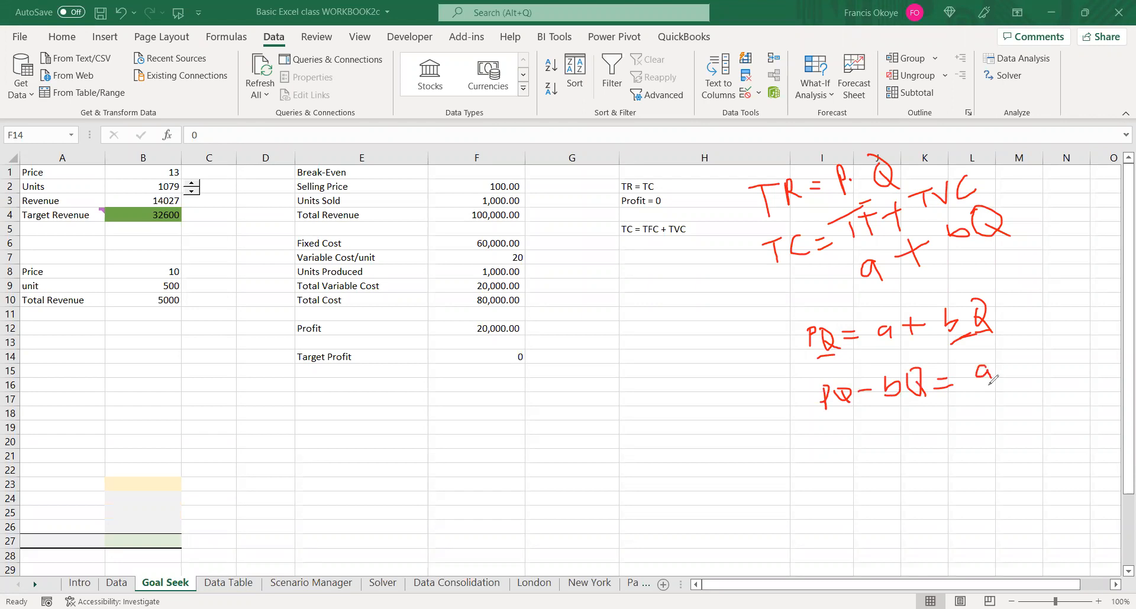
# Mark a and both Q terms with dots and write the factored form "Q(P-b) = a" underneath
pyautogui.click(986, 385)
pyautogui.click(840, 408)
pyautogui.click(914, 401)
pyautogui.moveTo(847, 435)
pyautogui.mouseDown()
pyautogui.moveTo(836, 447)
pyautogui.moveTo(871, 459)
pyautogui.moveTo(873, 444)
pyautogui.moveTo(905, 439)
pyautogui.moveTo(923, 460)
pyautogui.moveTo(962, 433)
pyautogui.mouseUp()
pyautogui.click(879, 441)
pyautogui.moveTo(948, 441); pyautogui.dragTo(999, 427)
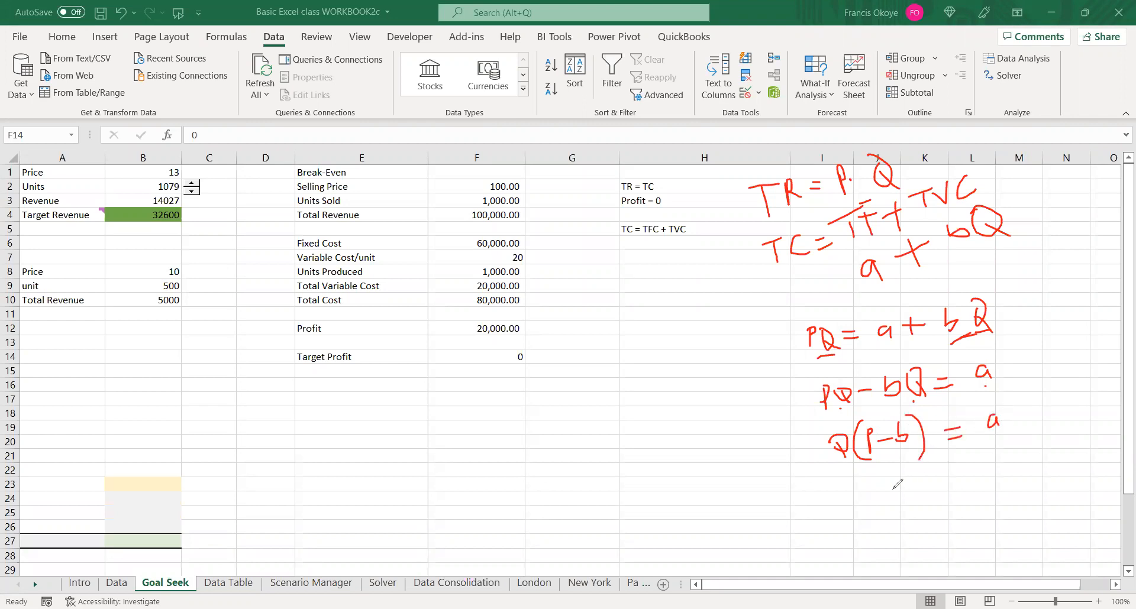
# Write the break-even quantity formula Q = a / (P-b) as a fraction below the factored equation
pyautogui.moveTo(856, 492); pyautogui.dragTo(873, 516)
pyautogui.moveTo(889, 496); pyautogui.dragTo(905, 495)
pyautogui.moveTo(885, 502); pyautogui.dragTo(906, 500)
pyautogui.moveTo(975, 460); pyautogui.dragTo(987, 465)
pyautogui.moveTo(939, 491); pyautogui.dragTo(1028, 471)
pyautogui.click(962, 499)
pyautogui.moveTo(963, 498)
pyautogui.mouseDown()
pyautogui.moveTo(967, 520)
pyautogui.moveTo(973, 498)
pyautogui.moveTo(965, 506)
pyautogui.moveTo(1010, 498)
pyautogui.moveTo(1001, 508)
pyautogui.mouseUp()
pyautogui.click(997, 490)
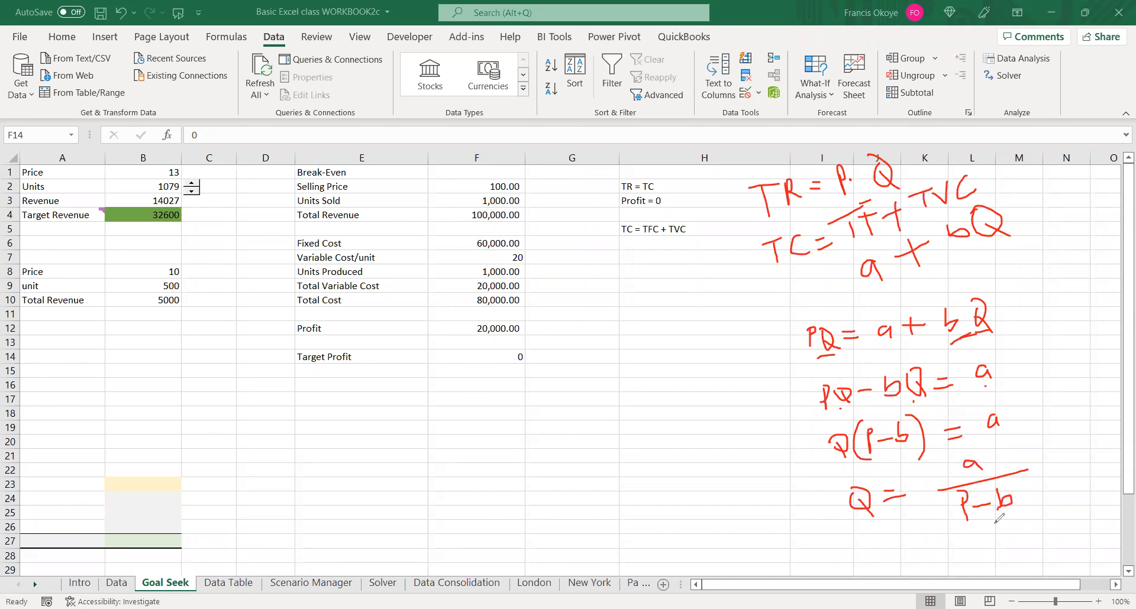
# Extend the quantity formula with "= TFC/CM" and circle the Q
pyautogui.moveTo(1036, 450)
pyautogui.mouseDown()
pyautogui.moveTo(1074, 424)
pyautogui.moveTo(1070, 447)
pyautogui.moveTo(1082, 417)
pyautogui.moveTo(1081, 430)
pyautogui.moveTo(1102, 418)
pyautogui.mouseUp()
pyautogui.moveTo(1055, 460); pyautogui.dragTo(1058, 460)
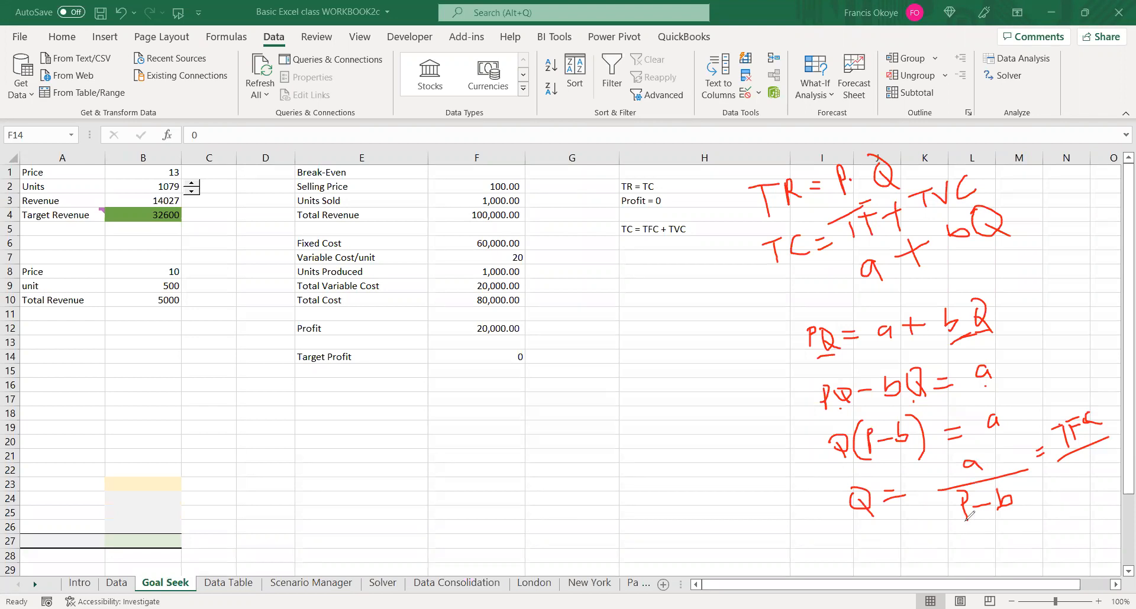
pyautogui.moveTo(1080, 464)
pyautogui.mouseDown()
pyautogui.moveTo(1082, 481)
pyautogui.moveTo(1088, 462)
pyautogui.moveTo(1104, 462)
pyautogui.mouseUp()
pyautogui.moveTo(969, 553)
pyautogui.mouseDown()
pyautogui.moveTo(968, 530)
pyautogui.moveTo(986, 540)
pyautogui.mouseUp()
pyautogui.moveTo(859, 481)
pyautogui.mouseDown()
pyautogui.moveTo(832, 513)
pyautogui.moveTo(855, 533)
pyautogui.moveTo(888, 513)
pyautogui.moveTo(889, 492)
pyautogui.moveTo(851, 478)
pyautogui.mouseUp()
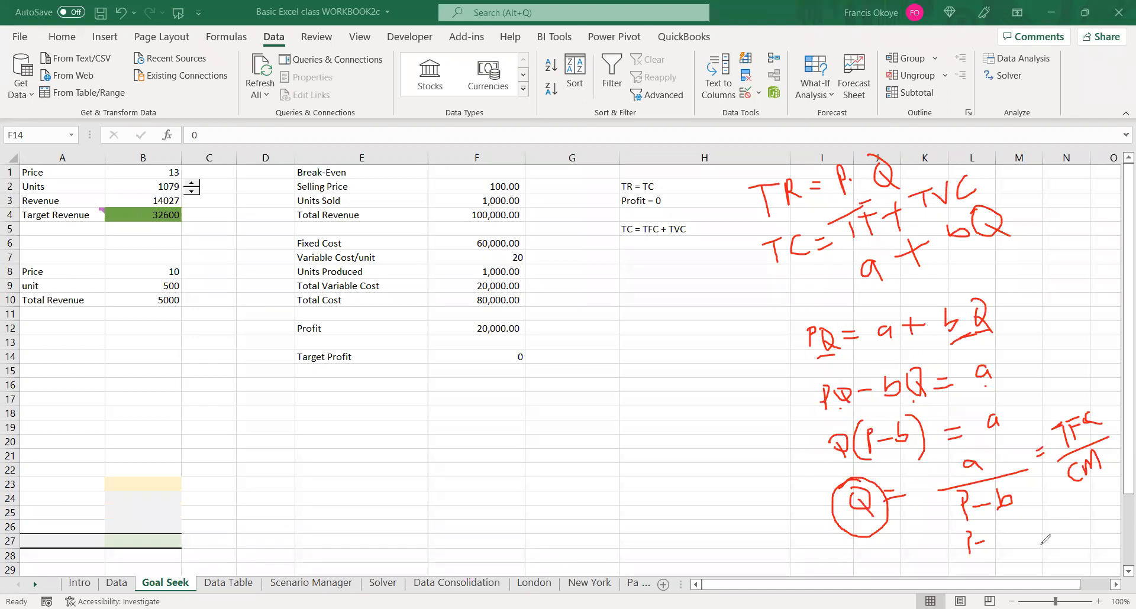
pyautogui.moveTo(1041, 532)
pyautogui.mouseDown()
pyautogui.moveTo(1052, 543)
pyautogui.moveTo(1046, 533)
pyautogui.mouseUp()
# Handwrite the target-profit formula (TFC + π) / CM in the empty area below the notes and circle π
pyautogui.moveTo(597, 456)
pyautogui.mouseDown()
pyautogui.moveTo(596, 493)
pyautogui.moveTo(607, 447)
pyautogui.moveTo(614, 479)
pyautogui.moveTo(621, 442)
pyautogui.moveTo(620, 460)
pyautogui.mouseUp()
pyautogui.moveTo(653, 423); pyautogui.dragTo(664, 466)
pyautogui.moveTo(737, 462); pyautogui.dragTo(559, 539)
pyautogui.moveTo(634, 531)
pyautogui.mouseDown()
pyautogui.moveTo(637, 552)
pyautogui.moveTo(655, 523)
pyautogui.moveTo(661, 531)
pyautogui.mouseUp()
pyautogui.click(682, 439)
pyautogui.moveTo(709, 417); pyautogui.dragTo(708, 448)
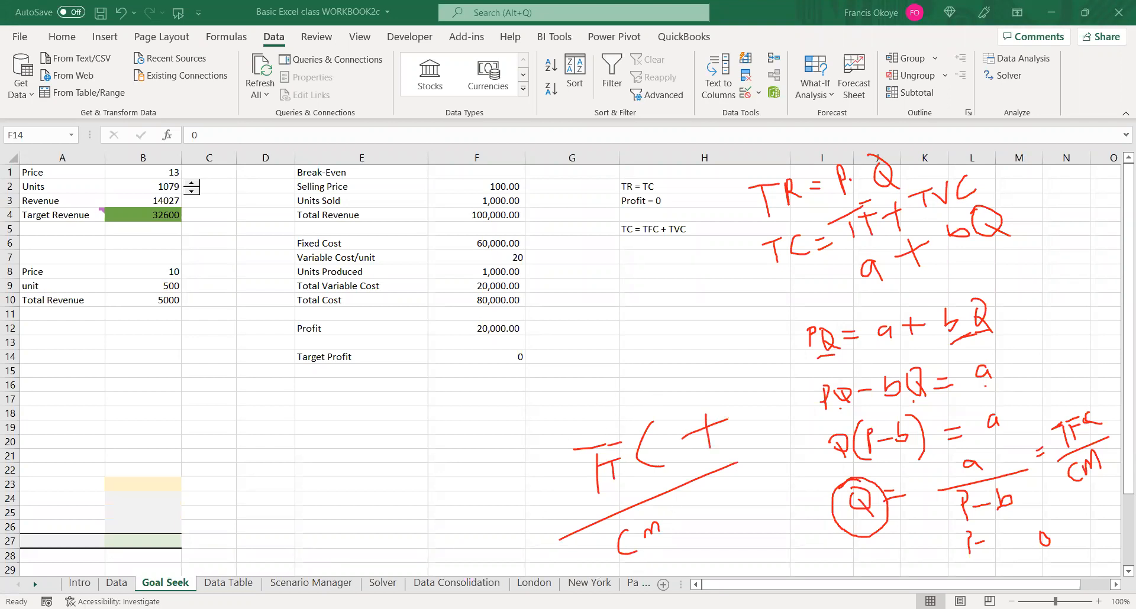
pyautogui.moveTo(747, 397)
pyautogui.mouseDown()
pyautogui.moveTo(754, 425)
pyautogui.moveTo(761, 387)
pyautogui.moveTo(764, 418)
pyautogui.mouseUp()
pyautogui.moveTo(707, 471); pyautogui.dragTo(793, 434)
pyautogui.moveTo(753, 371)
pyautogui.mouseDown()
pyautogui.moveTo(734, 456)
pyautogui.moveTo(780, 344)
pyautogui.mouseUp()
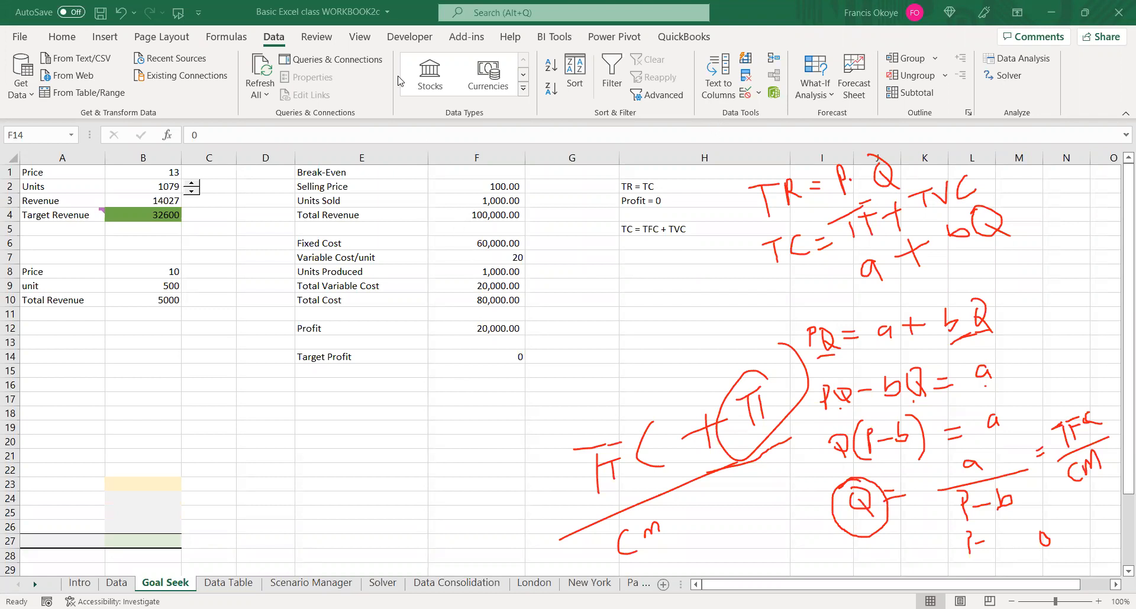
# Write a sample profit figure above the circled π, strike it out and write 0 above it
pyautogui.moveTo(724, 350)
pyautogui.mouseDown()
pyautogui.moveTo(734, 371)
pyautogui.moveTo(747, 347)
pyautogui.mouseUp()
pyautogui.moveTo(763, 343)
pyautogui.mouseDown()
pyautogui.moveTo(762, 355)
pyautogui.moveTo(787, 315)
pyautogui.mouseUp()
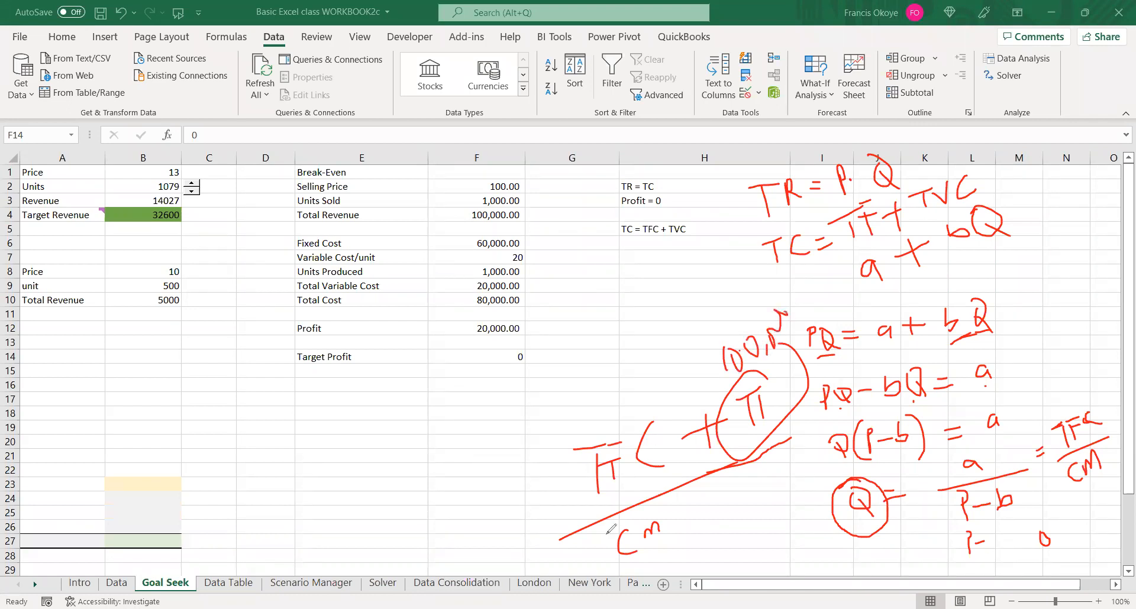
pyautogui.moveTo(737, 376)
pyautogui.mouseDown()
pyautogui.moveTo(827, 335)
pyautogui.moveTo(797, 349)
pyautogui.mouseUp()
pyautogui.moveTo(734, 316)
pyautogui.mouseDown()
pyautogui.moveTo(739, 305)
pyautogui.moveTo(735, 313)
pyautogui.mouseUp()
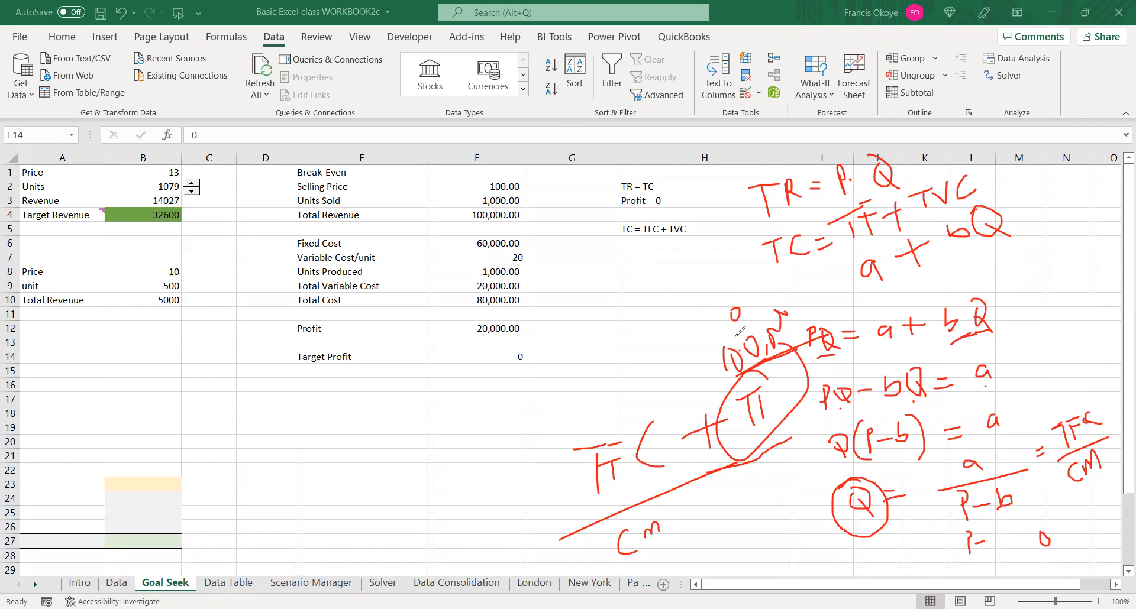
# Erase all the handwritten equations from the sheet and leave annotation mode
pyautogui.click(643, 126)
pyautogui.moveTo(787, 180)
pyautogui.mouseDown()
pyautogui.moveTo(852, 187)
pyautogui.moveTo(761, 293)
pyautogui.moveTo(722, 438)
pyautogui.moveTo(609, 455)
pyautogui.moveTo(627, 538)
pyautogui.moveTo(645, 552)
pyautogui.moveTo(894, 385)
pyautogui.moveTo(659, 521)
pyautogui.moveTo(818, 504)
pyautogui.moveTo(863, 441)
pyautogui.mouseUp()
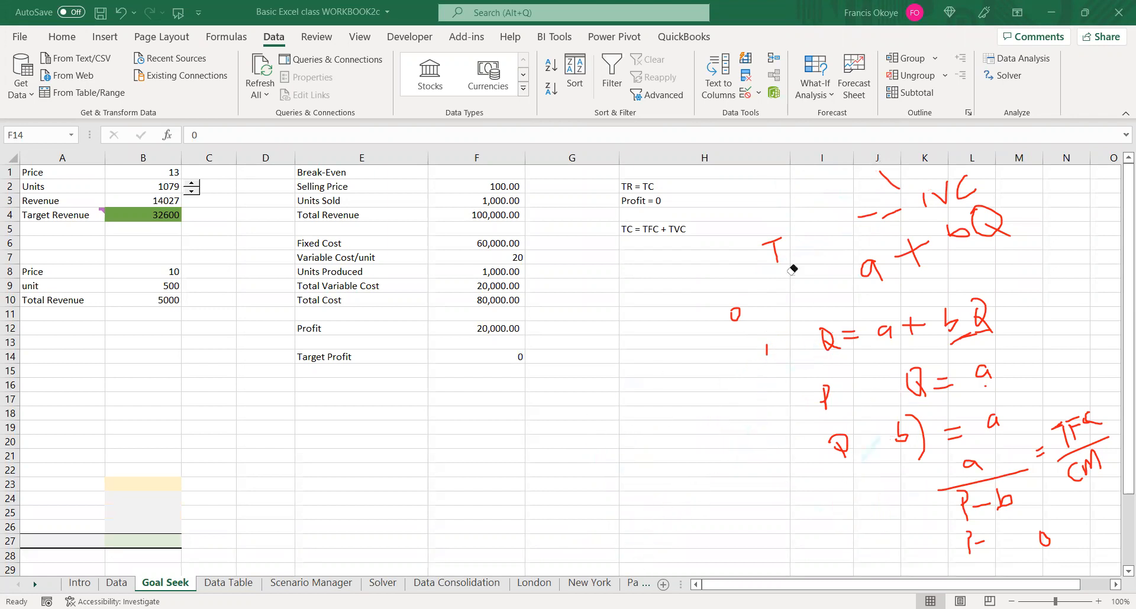
pyautogui.moveTo(771, 228)
pyautogui.mouseDown()
pyautogui.moveTo(740, 307)
pyautogui.moveTo(765, 343)
pyautogui.moveTo(826, 298)
pyautogui.moveTo(840, 438)
pyautogui.moveTo(830, 407)
pyautogui.moveTo(944, 407)
pyautogui.moveTo(904, 431)
pyautogui.moveTo(938, 532)
pyautogui.moveTo(964, 549)
pyautogui.moveTo(982, 508)
pyautogui.mouseUp()
pyautogui.moveTo(975, 493)
pyautogui.mouseDown()
pyautogui.moveTo(1078, 465)
pyautogui.moveTo(1073, 413)
pyautogui.moveTo(1101, 411)
pyautogui.moveTo(1103, 458)
pyautogui.moveTo(979, 416)
pyautogui.moveTo(904, 337)
pyautogui.moveTo(910, 369)
pyautogui.moveTo(879, 210)
pyautogui.moveTo(886, 172)
pyautogui.moveTo(940, 268)
pyautogui.moveTo(951, 195)
pyautogui.moveTo(929, 247)
pyautogui.moveTo(936, 351)
pyautogui.moveTo(971, 317)
pyautogui.moveTo(956, 311)
pyautogui.moveTo(984, 304)
pyautogui.mouseUp()
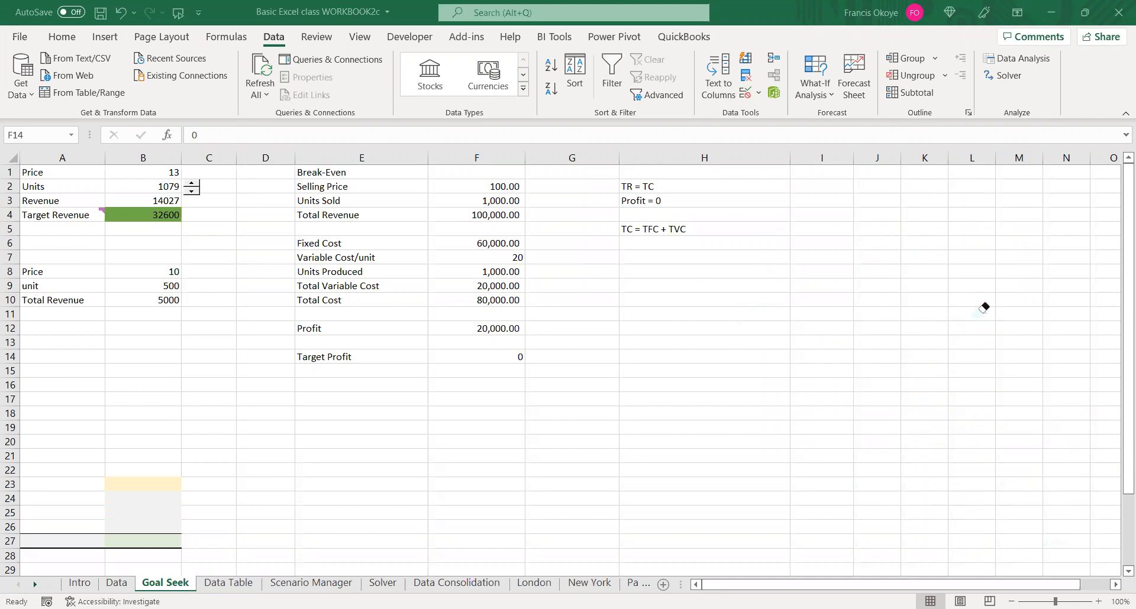
pyautogui.click(801, 42)
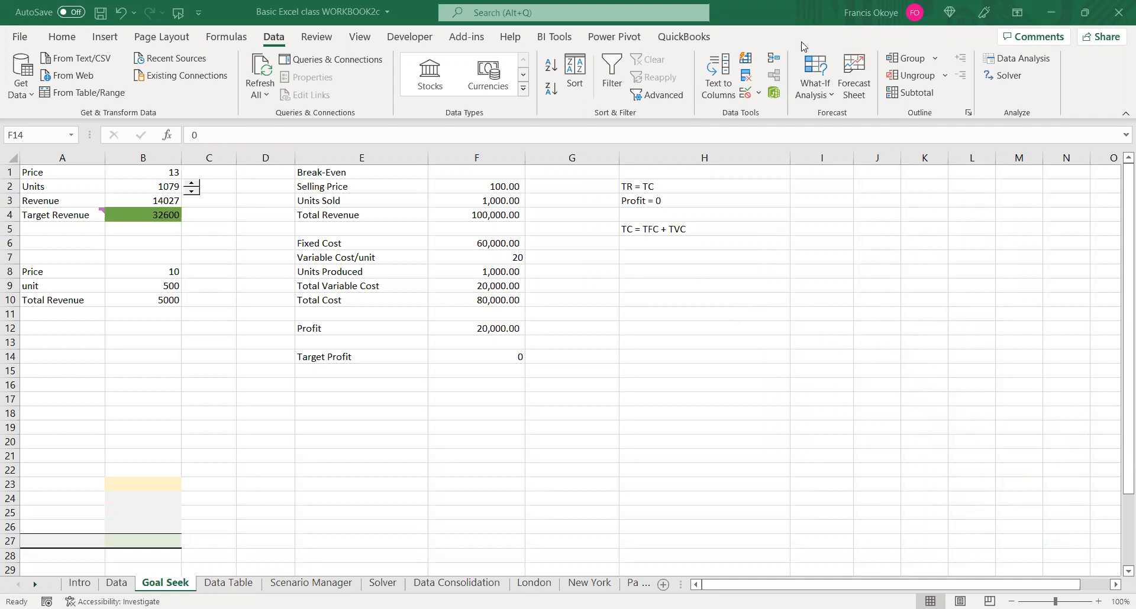
# Try Goal Seek on Profit in F12 with a target of 0 by changing Units Sold in F3, and discard the solution
pyautogui.click(518, 375)
pyautogui.click(823, 93)
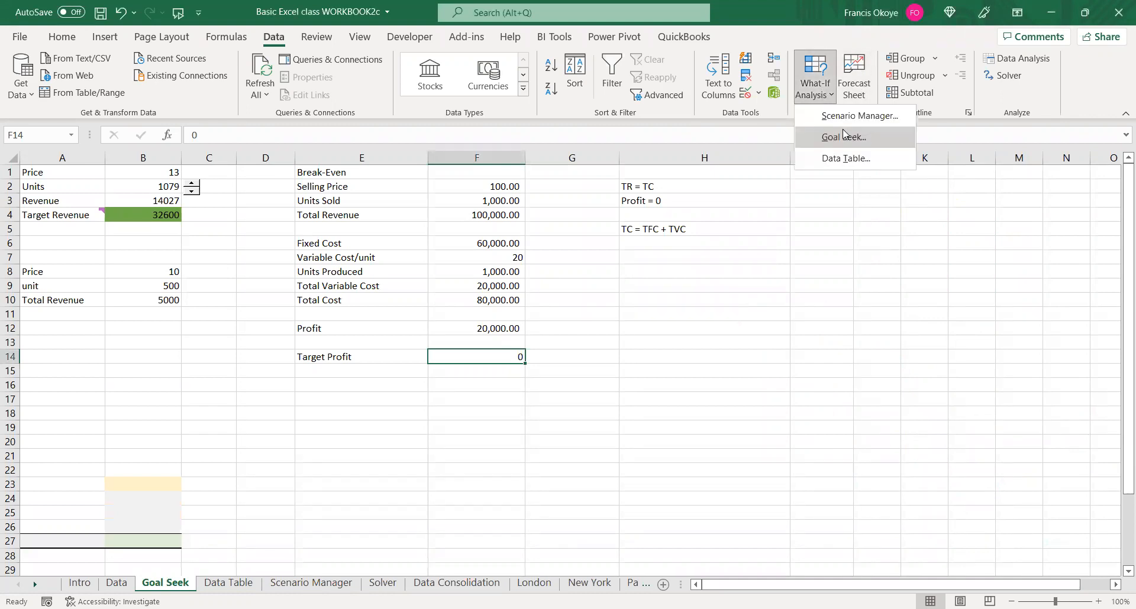
pyautogui.click(844, 136)
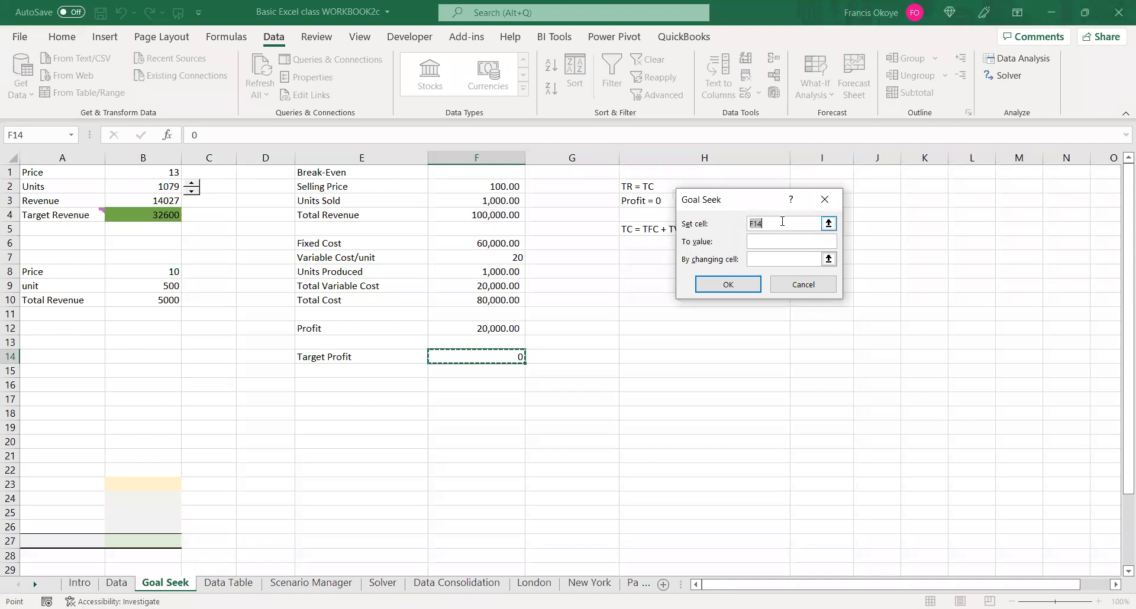
pyautogui.click(483, 330)
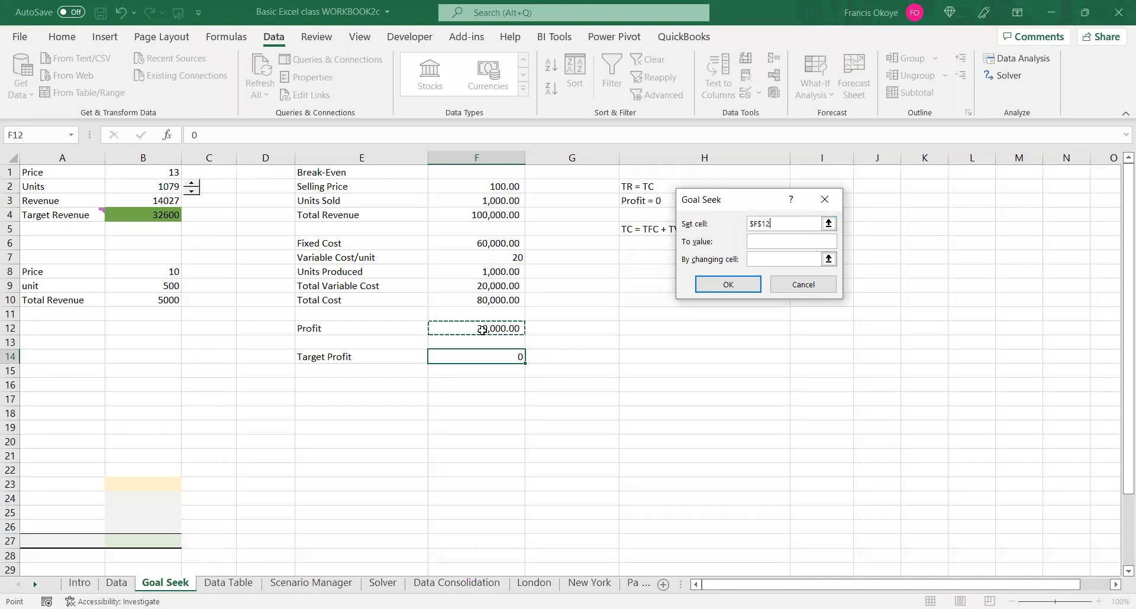
pyautogui.click(755, 239)
pyautogui.write('0')
pyautogui.click(786, 258)
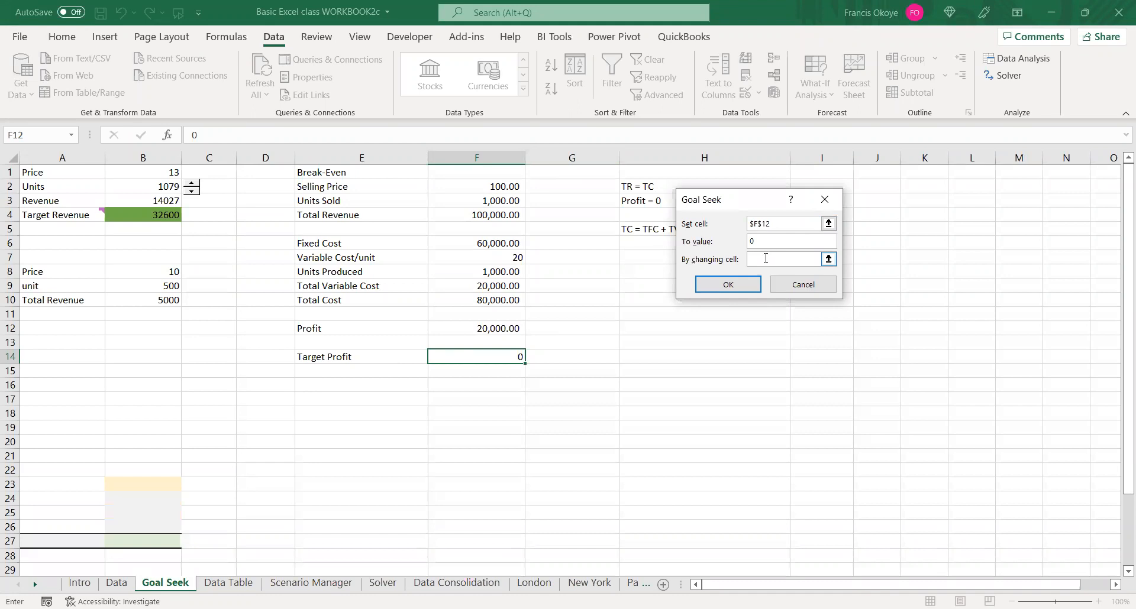
pyautogui.click(482, 205)
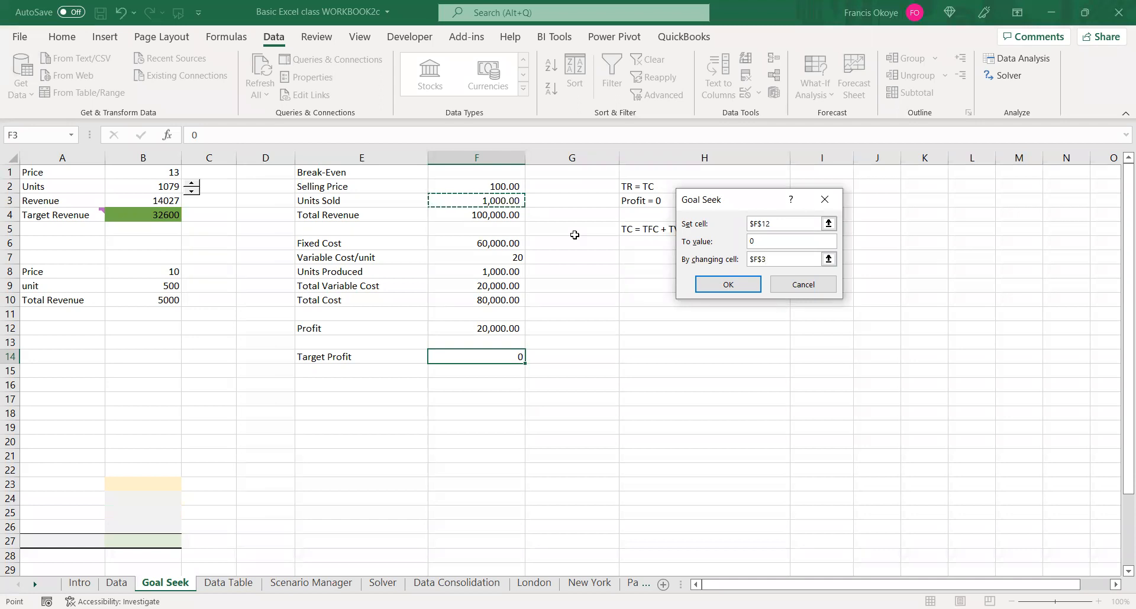
pyautogui.click(727, 284)
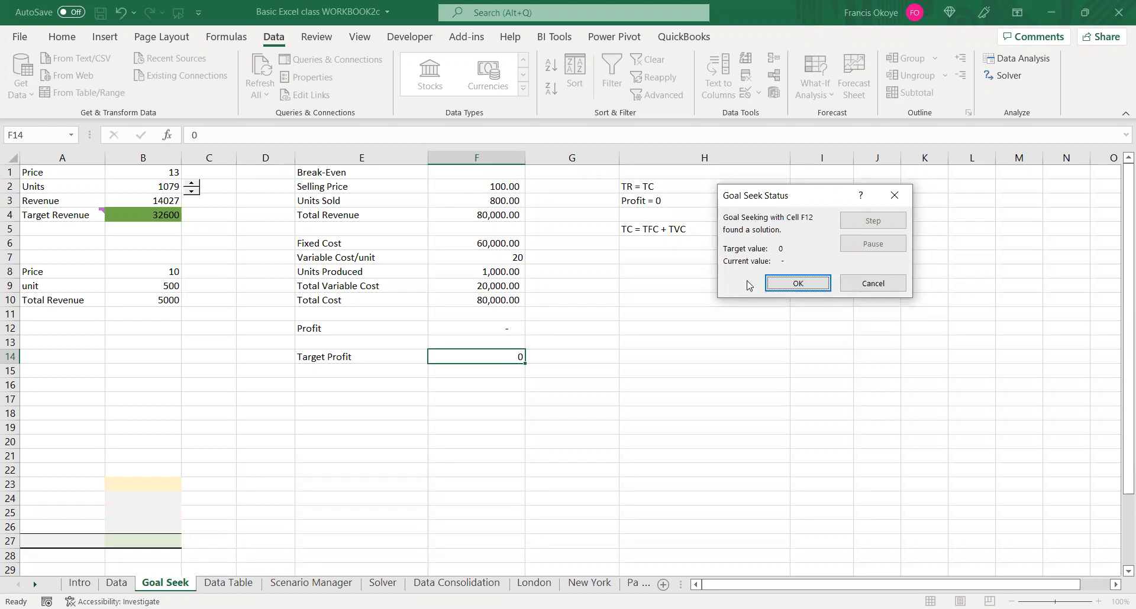
pyautogui.click(872, 282)
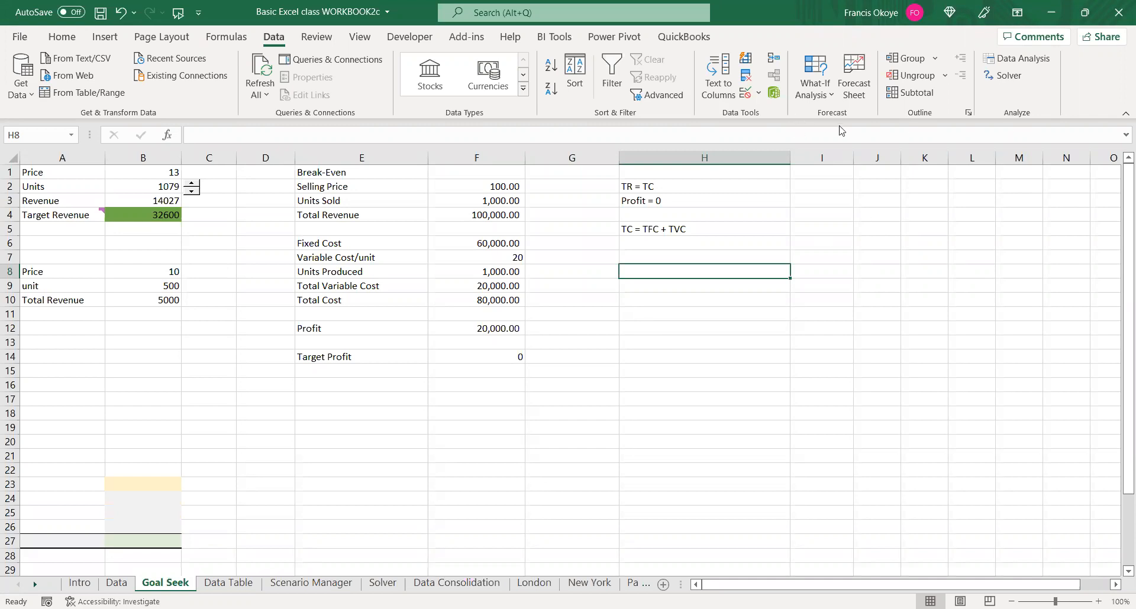
# Run Goal Seek again to set Profit in F12 to 0 by changing Units Sold in F3, and keep the solution
pyautogui.click(816, 88)
pyautogui.click(841, 142)
pyautogui.write('H8')
pyautogui.press('BackSpace')
pyautogui.press('BackSpace')
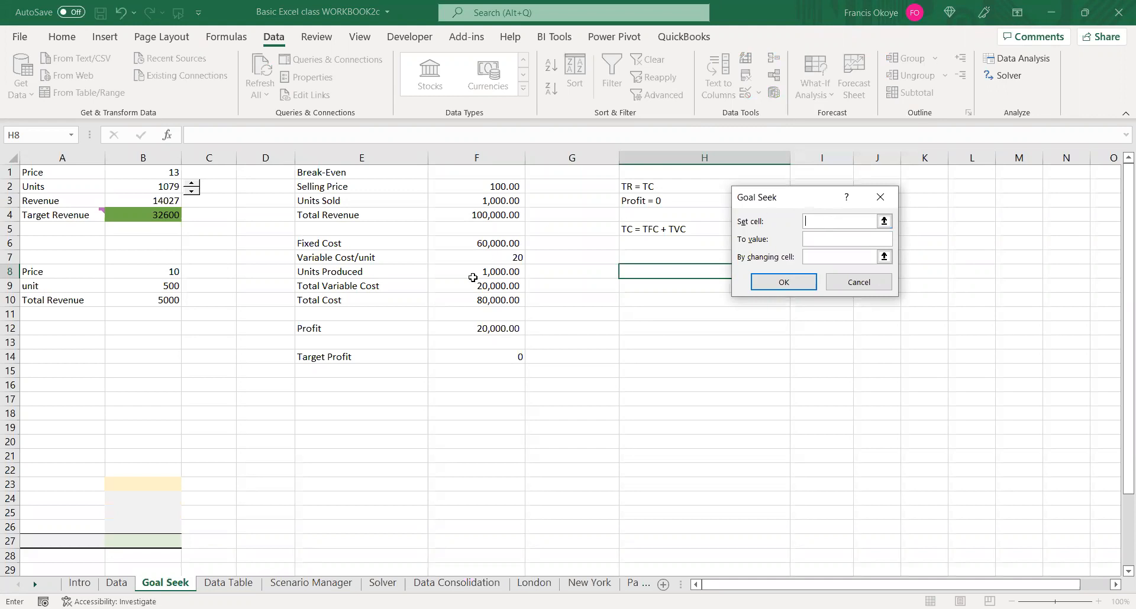
pyautogui.click(476, 324)
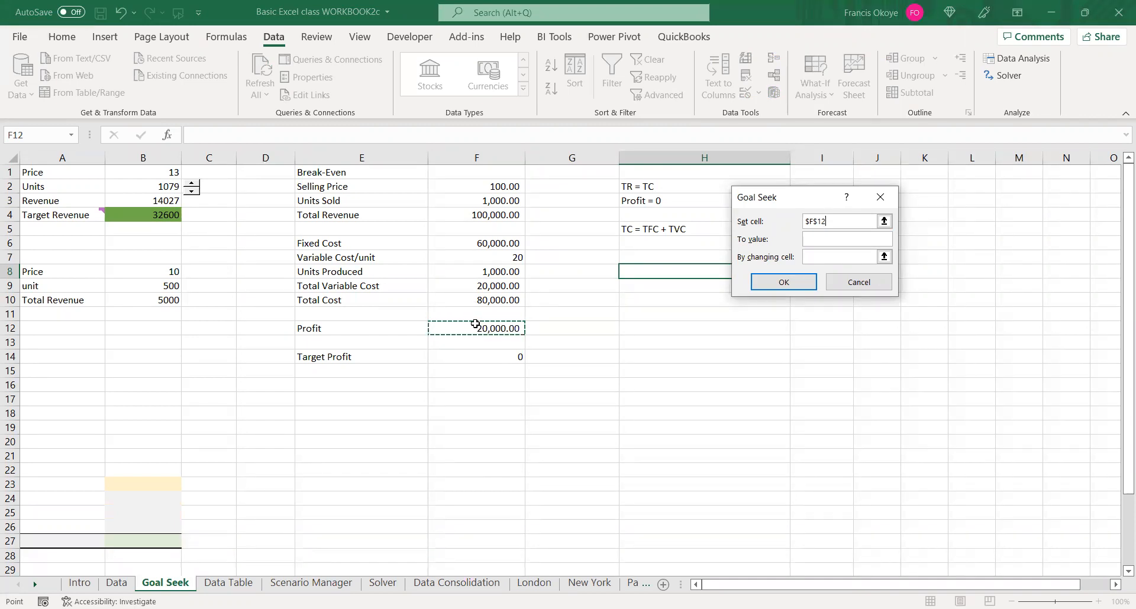
pyautogui.click(836, 237)
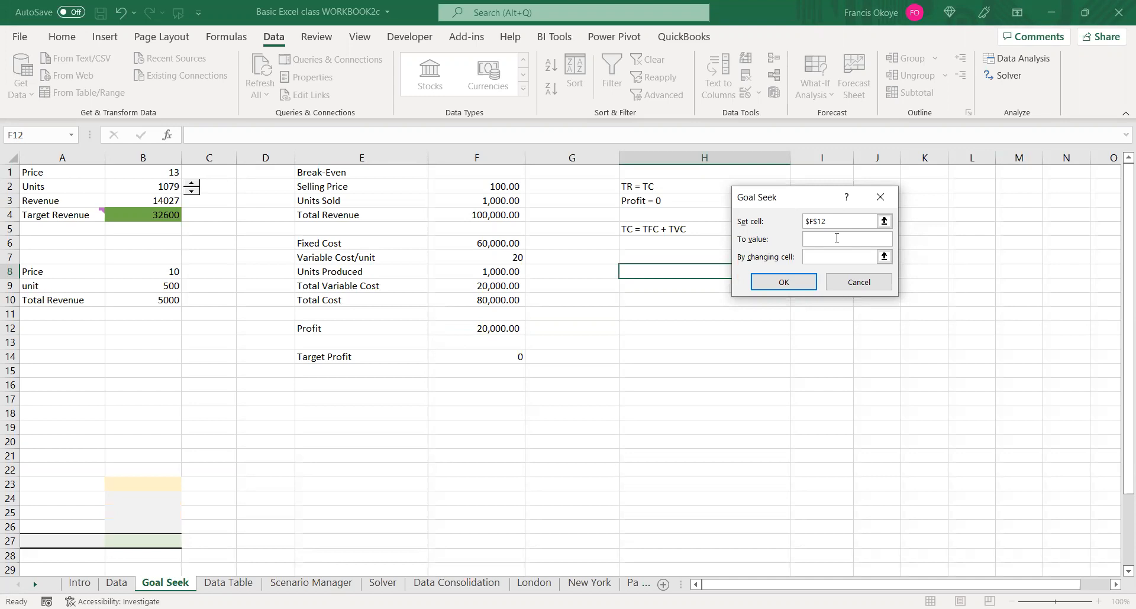
pyautogui.write('=')
pyautogui.press('BackSpace')
pyautogui.write('0')
pyautogui.click(814, 255)
pyautogui.click(470, 201)
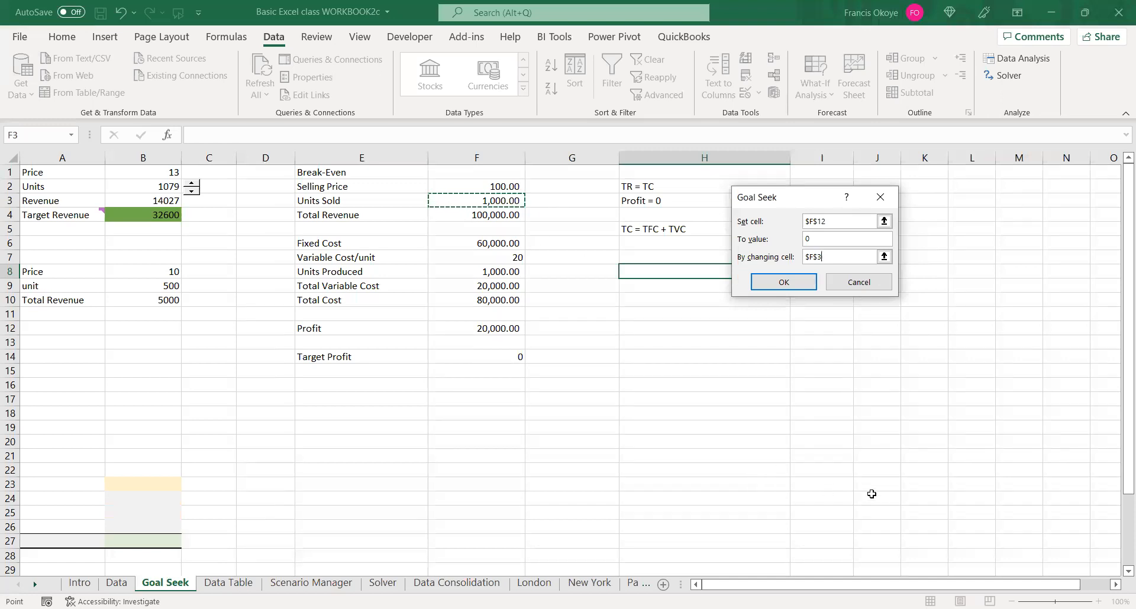
pyautogui.click(793, 283)
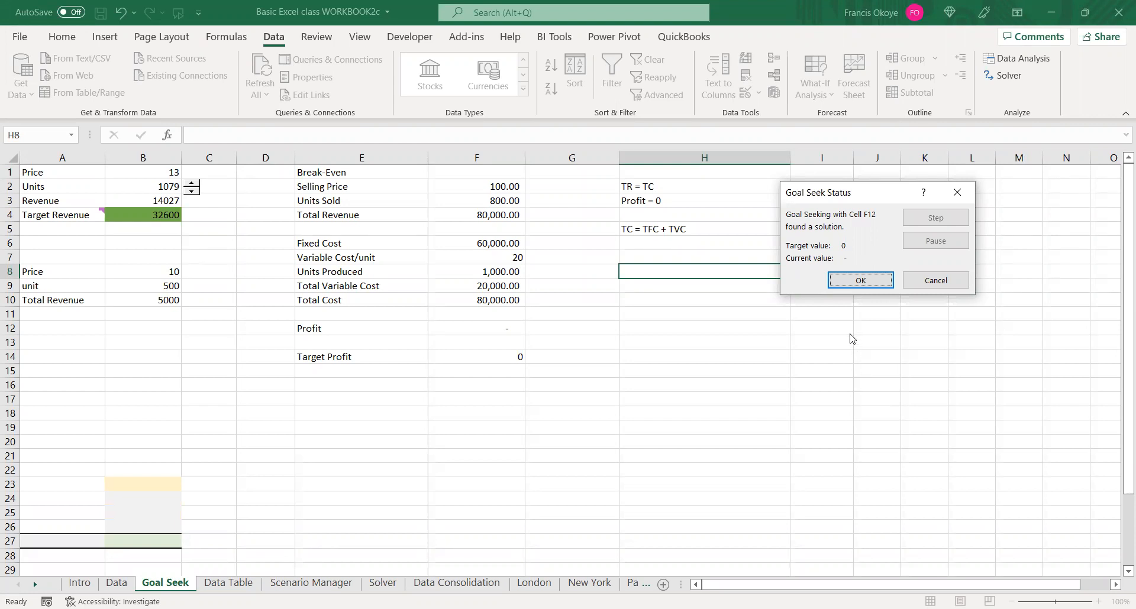
pyautogui.click(859, 281)
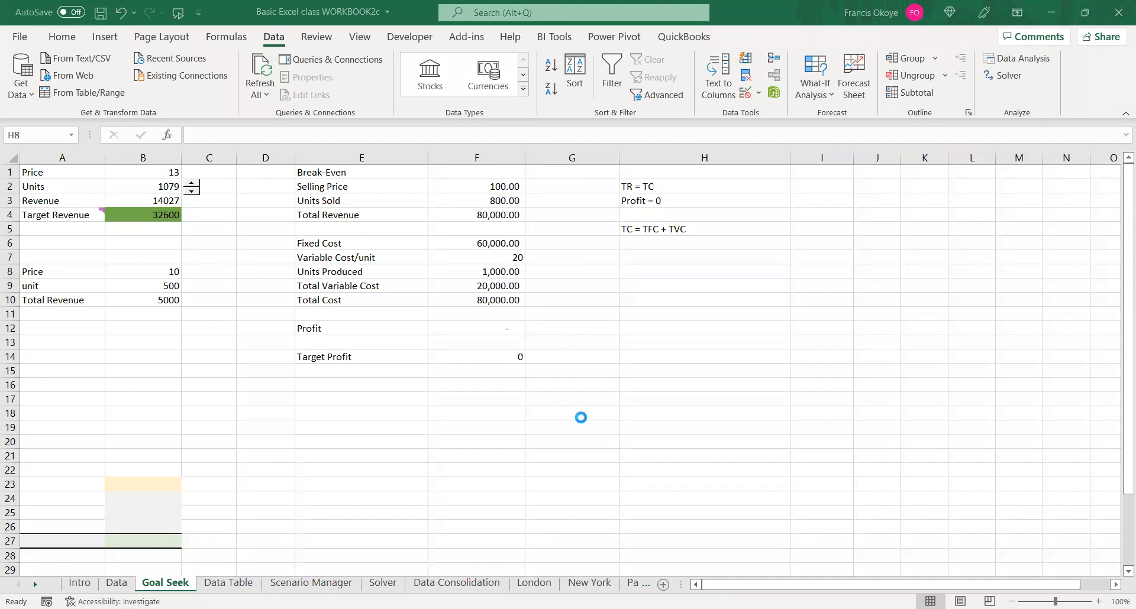
pyautogui.click(655, 513)
pyautogui.click(1129, 399)
pyautogui.click(904, 585)
pyautogui.click(812, 585)
pyautogui.click(654, 230)
pyautogui.click(649, 347)
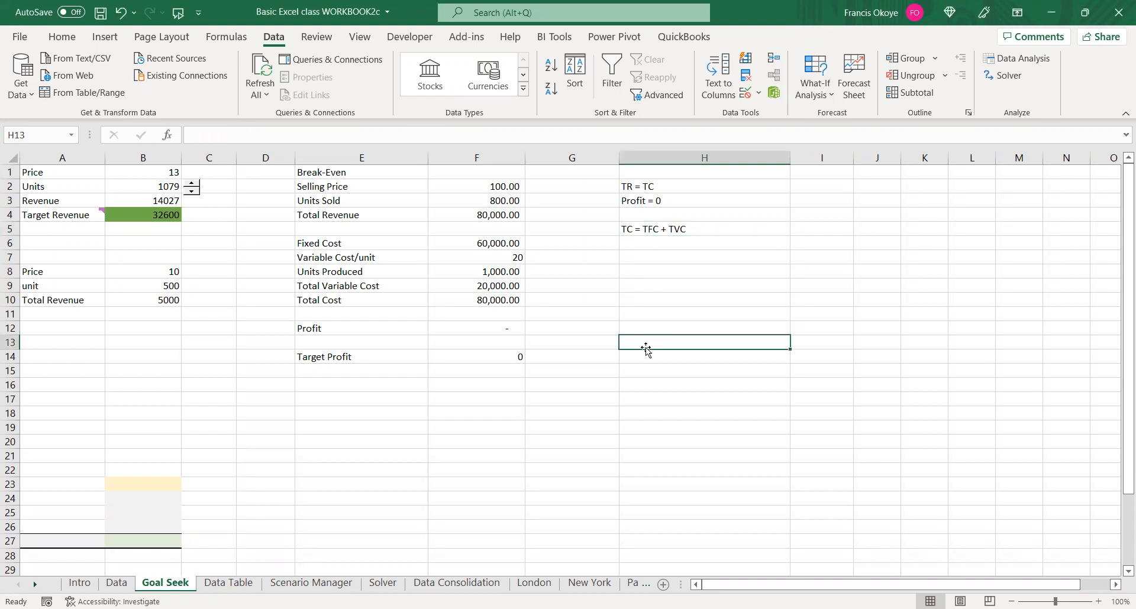
pyautogui.click(606, 347)
pyautogui.click(646, 270)
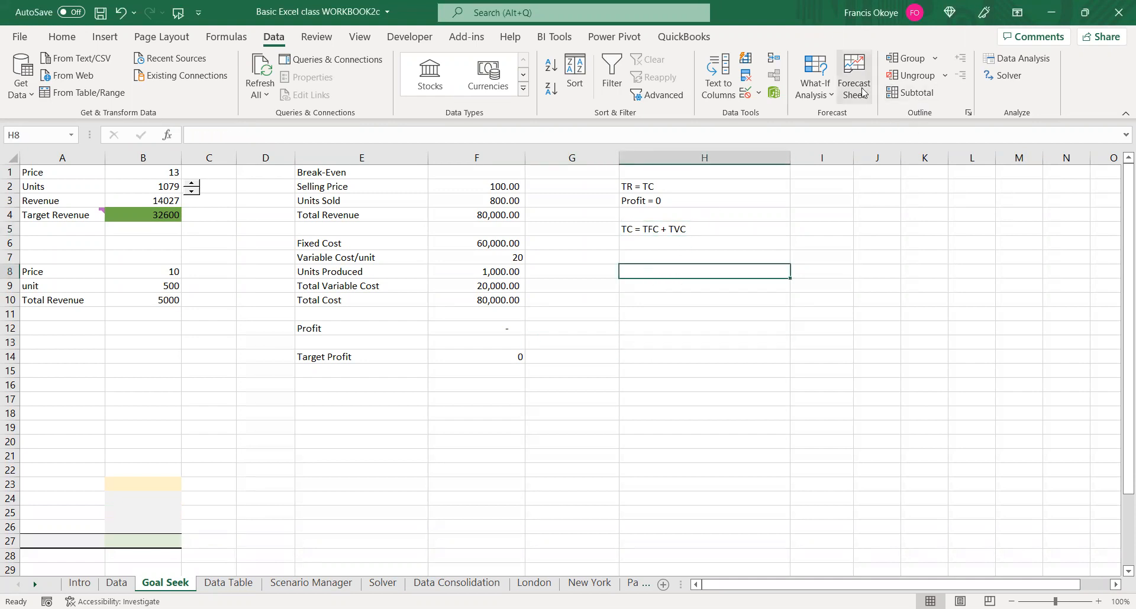
pyautogui.click(827, 97)
pyautogui.click(827, 97)
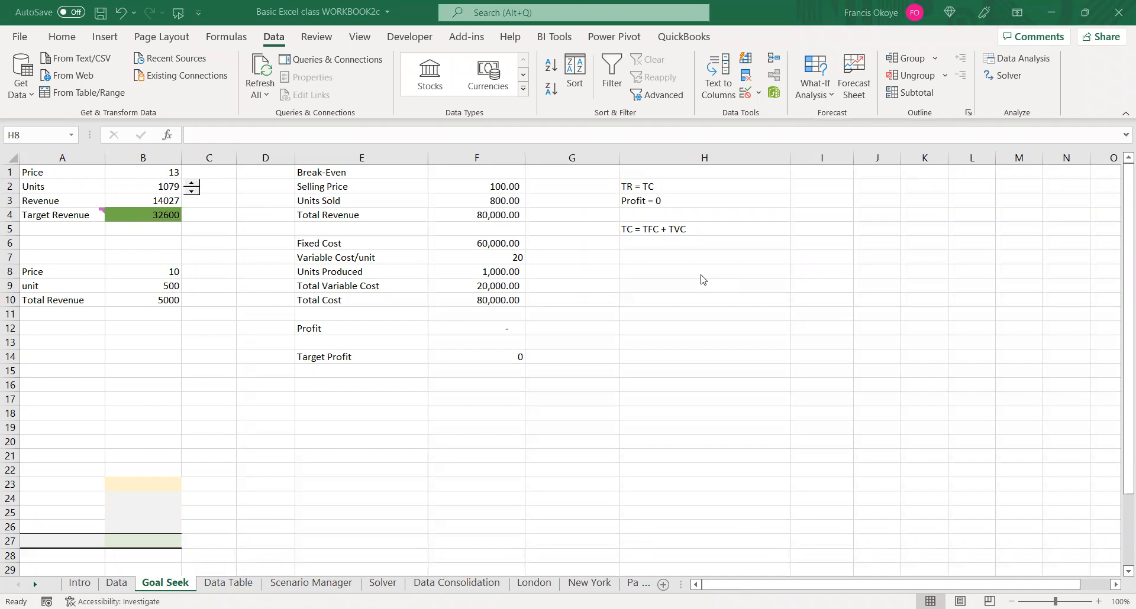
pyautogui.click(698, 232)
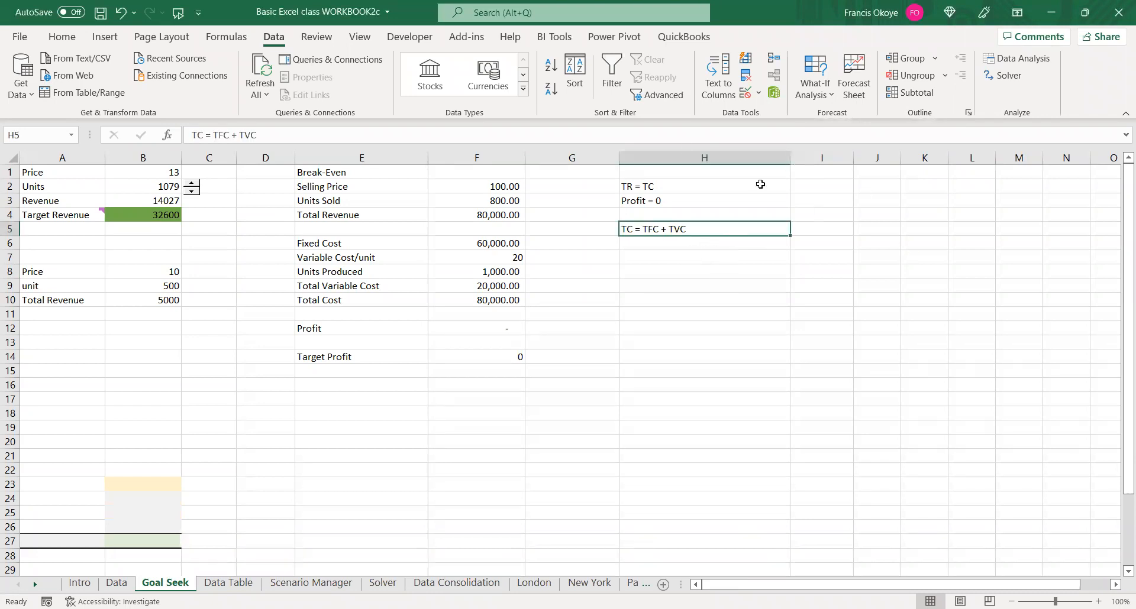
pyautogui.click(721, 184)
pyautogui.click(721, 228)
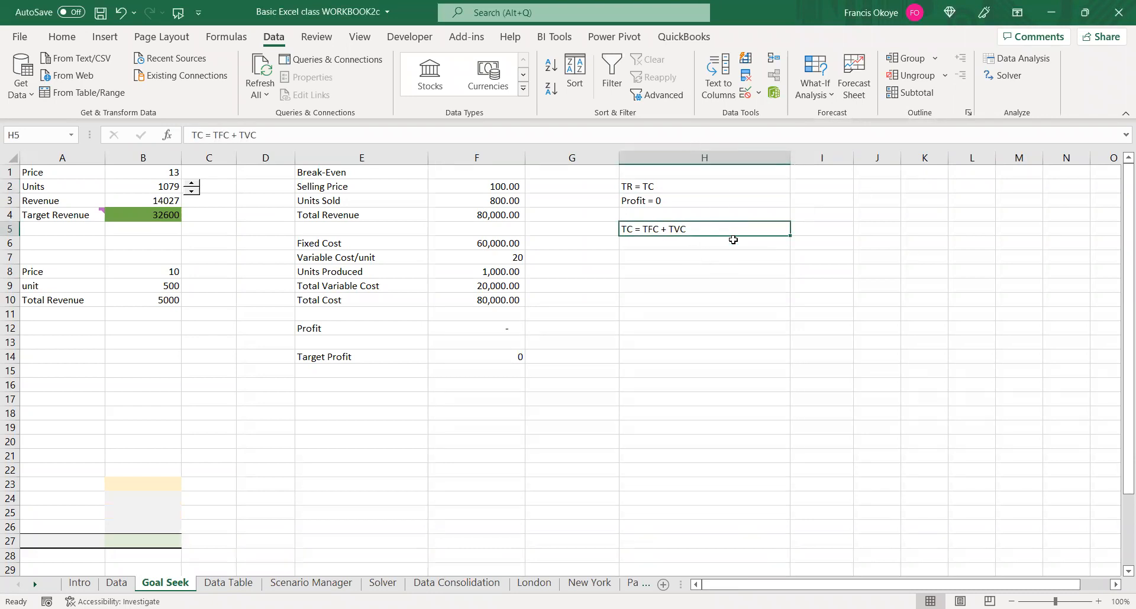
pyautogui.click(708, 186)
pyautogui.click(715, 234)
pyautogui.click(728, 301)
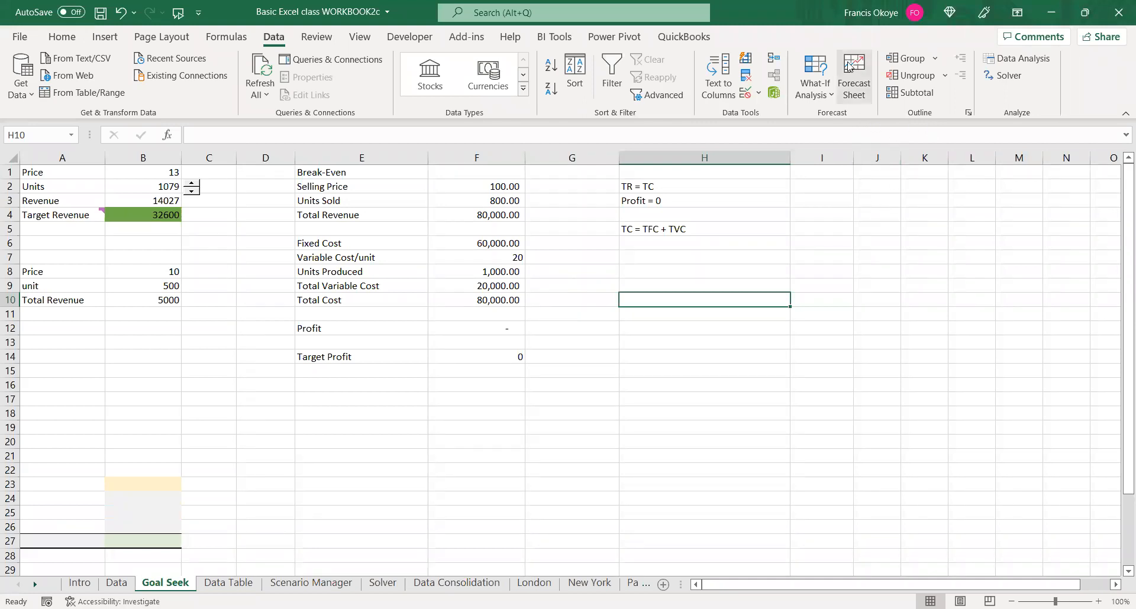
pyautogui.click(812, 96)
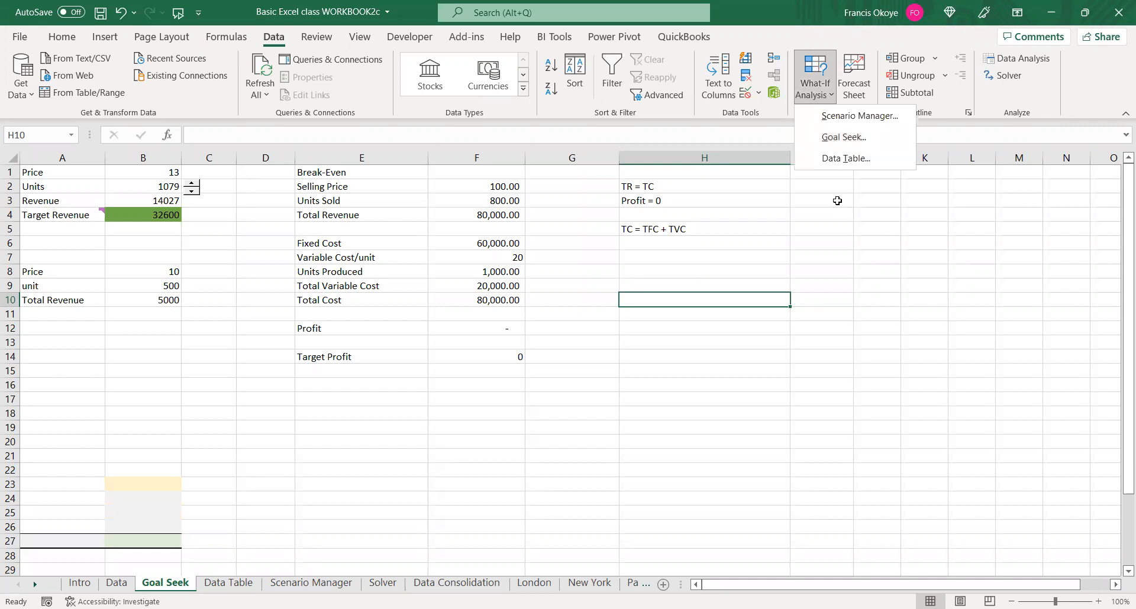
pyautogui.click(840, 205)
pyautogui.click(1010, 77)
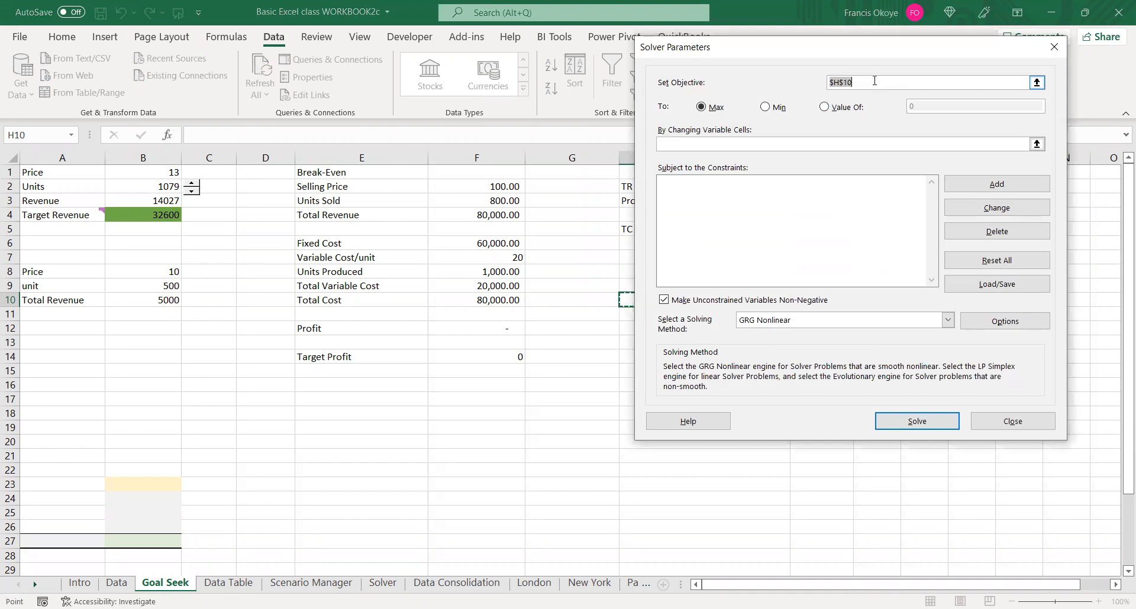
pyautogui.press('BackSpace')
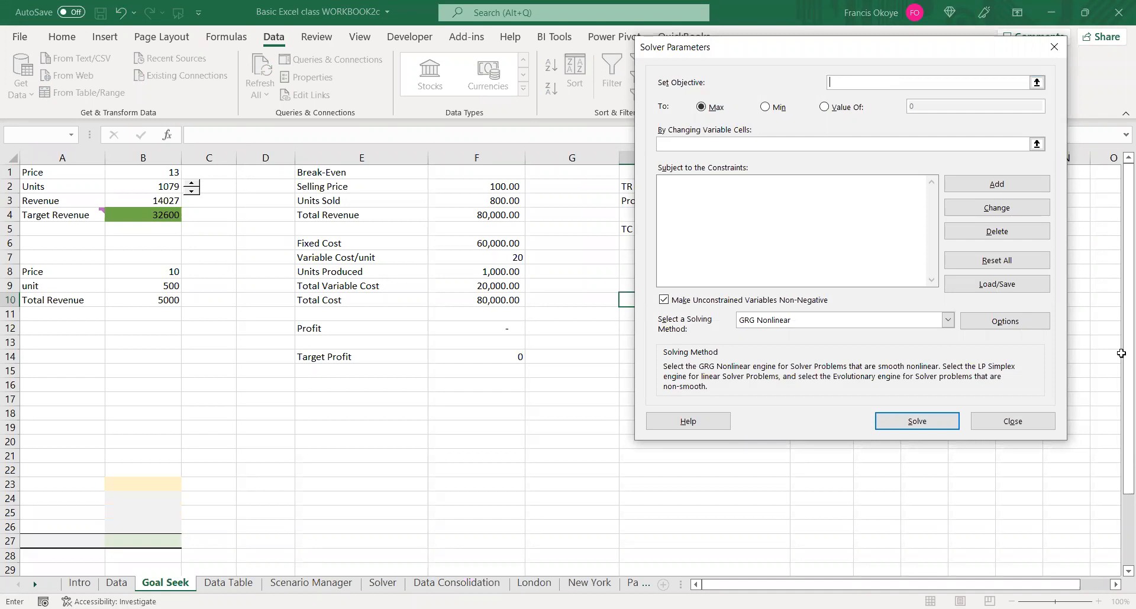
pyautogui.click(1012, 421)
# Examine the example tables and saved Solver parameters on the Solver sheet, and return to the Goal Seek sheet
pyautogui.click(383, 582)
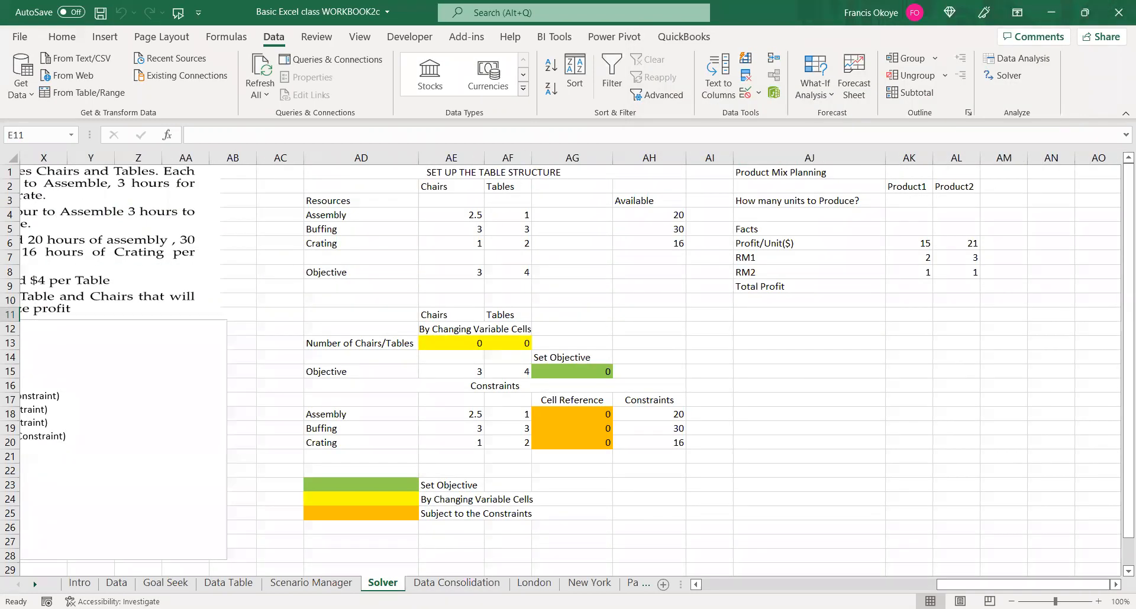
pyautogui.moveTo(983, 584); pyautogui.dragTo(749, 584)
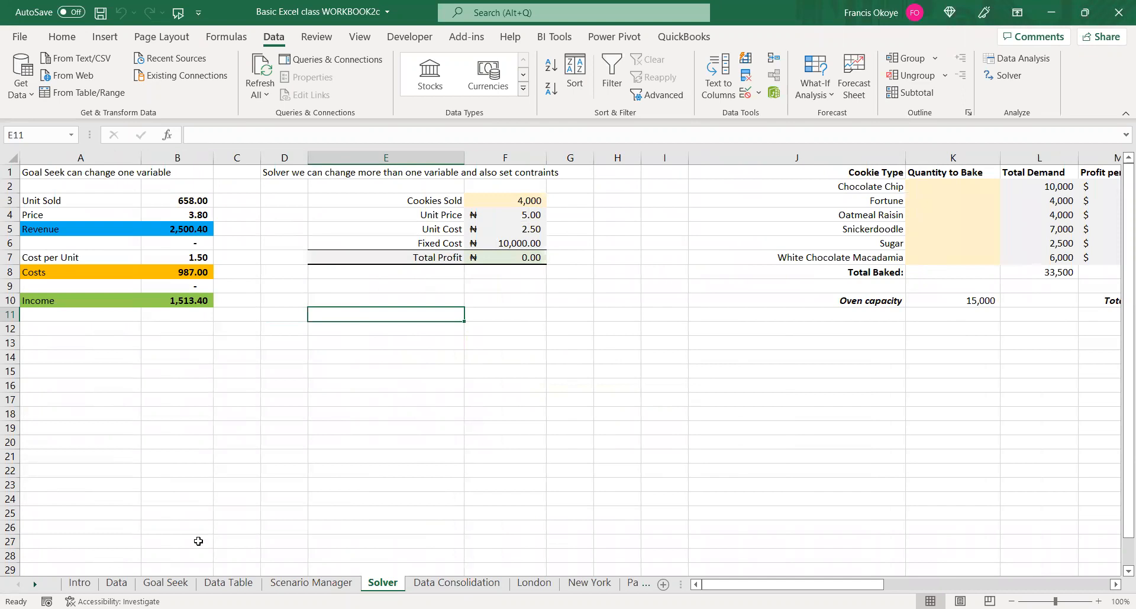
pyautogui.click(1014, 77)
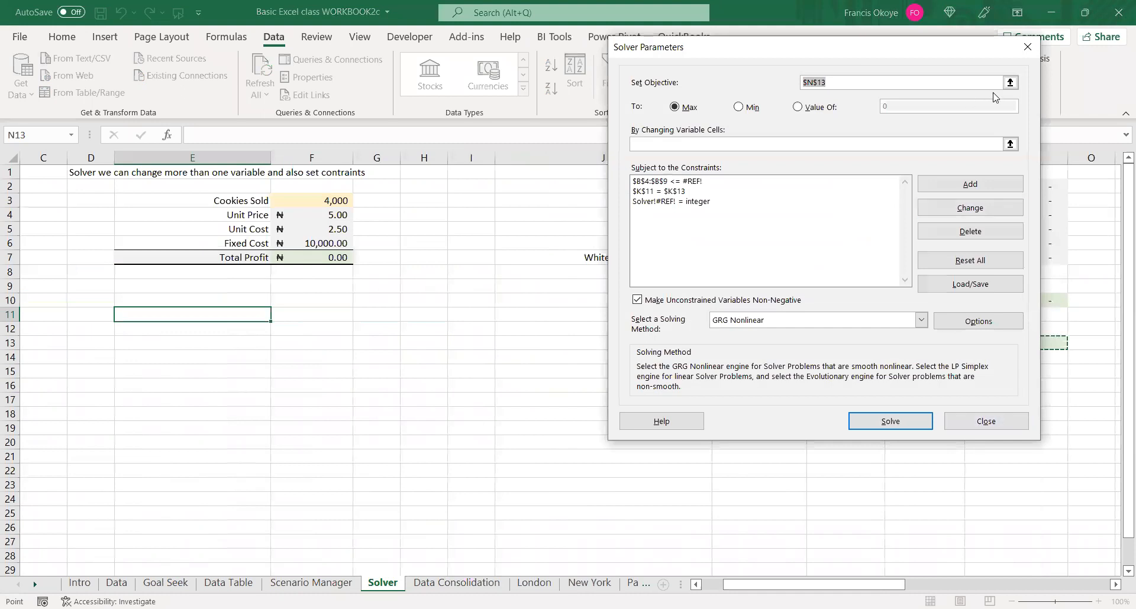
pyautogui.click(1028, 47)
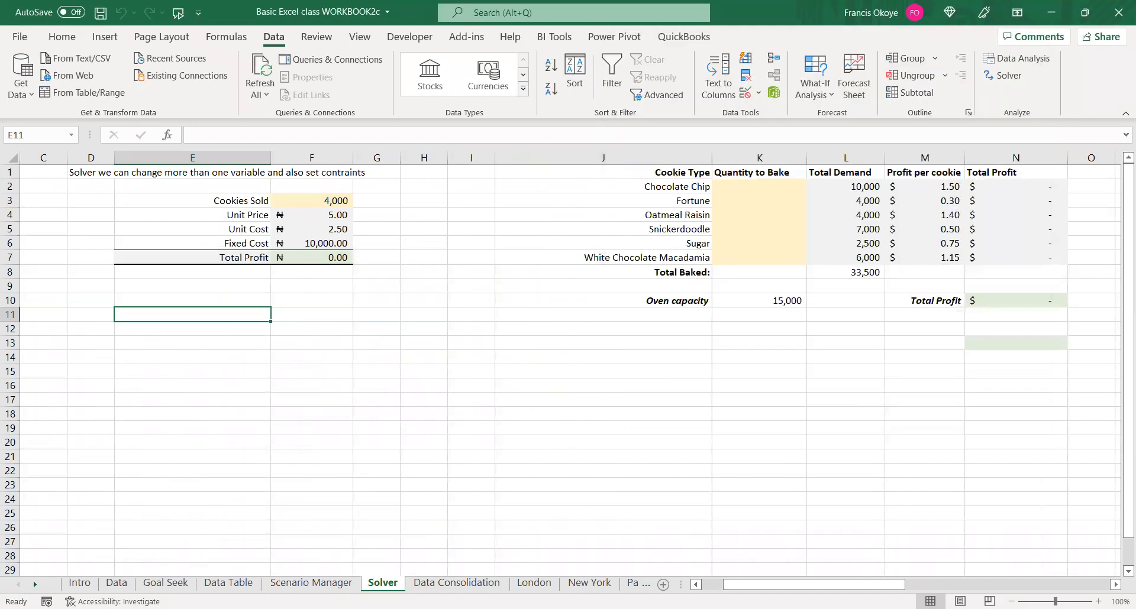
pyautogui.click(160, 583)
pyautogui.click(691, 269)
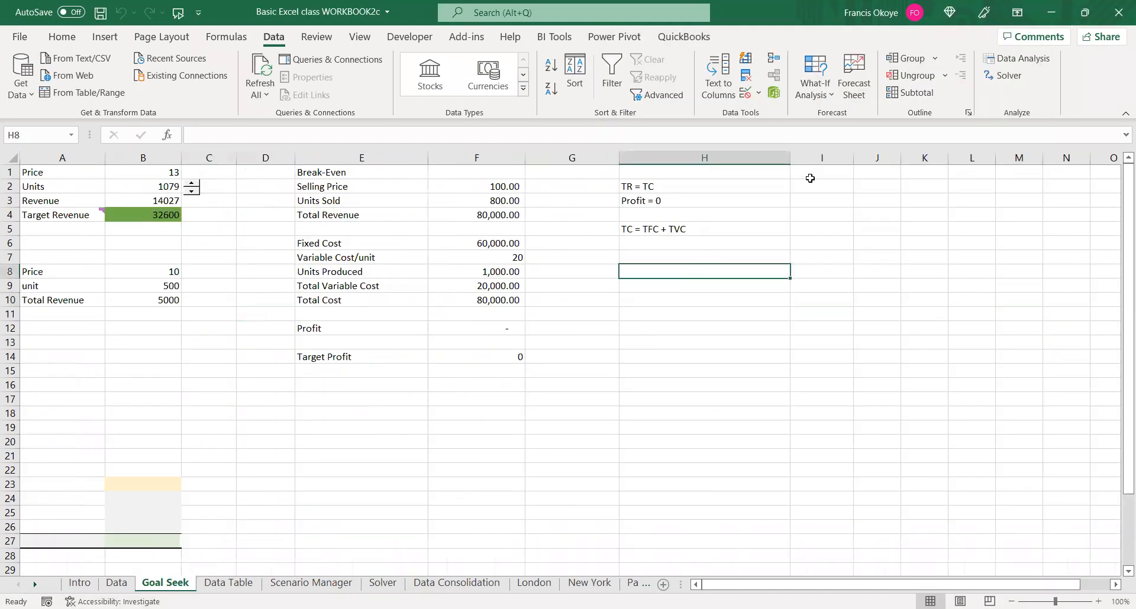
pyautogui.click(1006, 76)
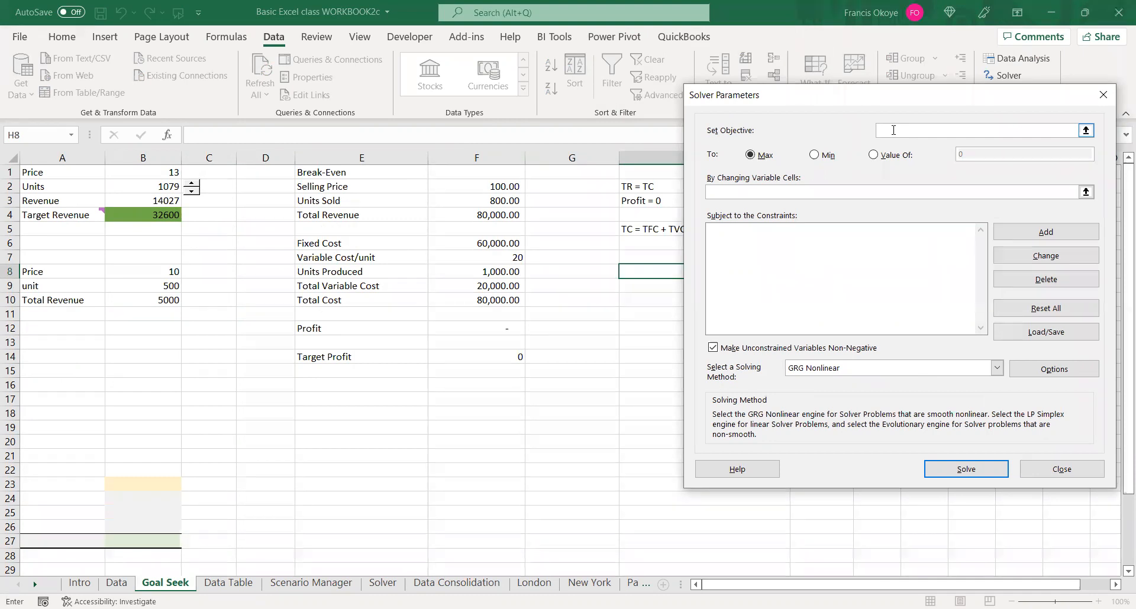
pyautogui.click(1068, 474)
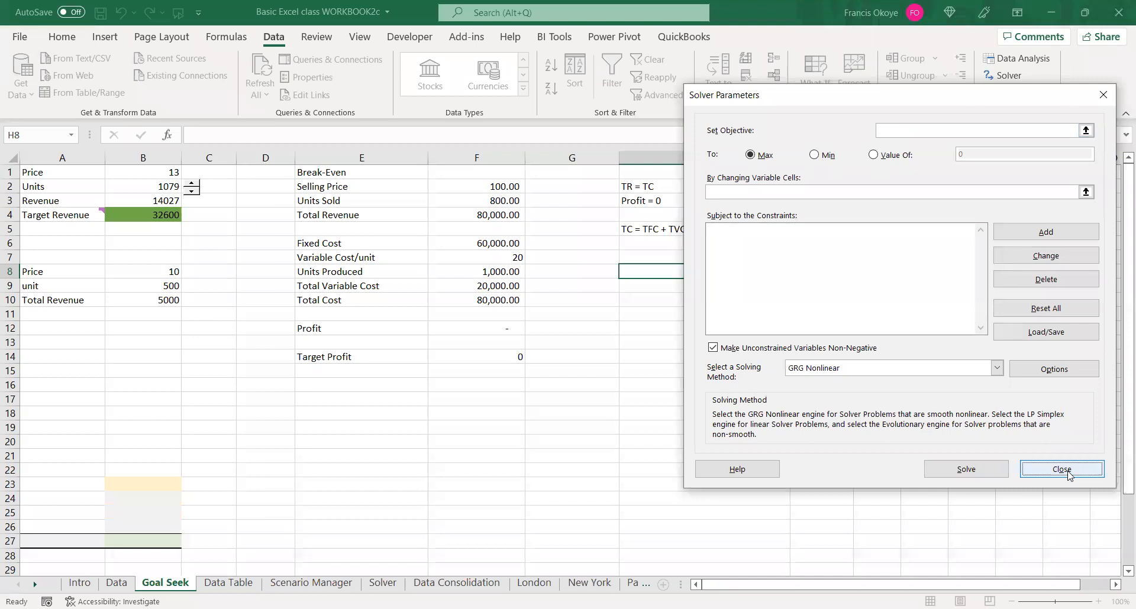
# Set Units Sold in F3 of the break-even table to 1000
pyautogui.click(485, 326)
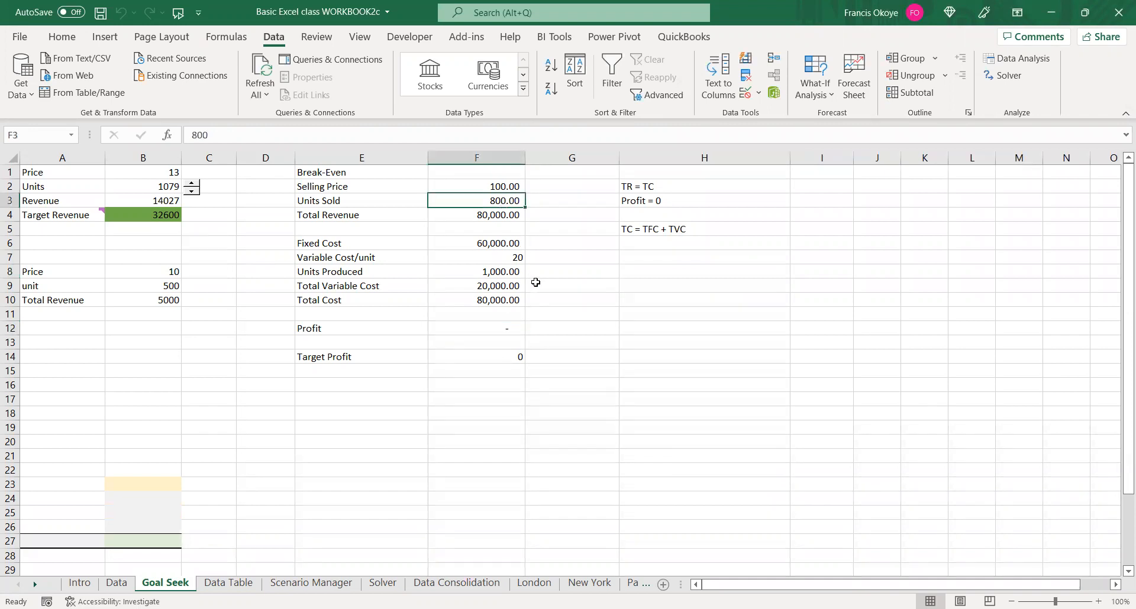
pyautogui.write('1000')
pyautogui.press('Return')
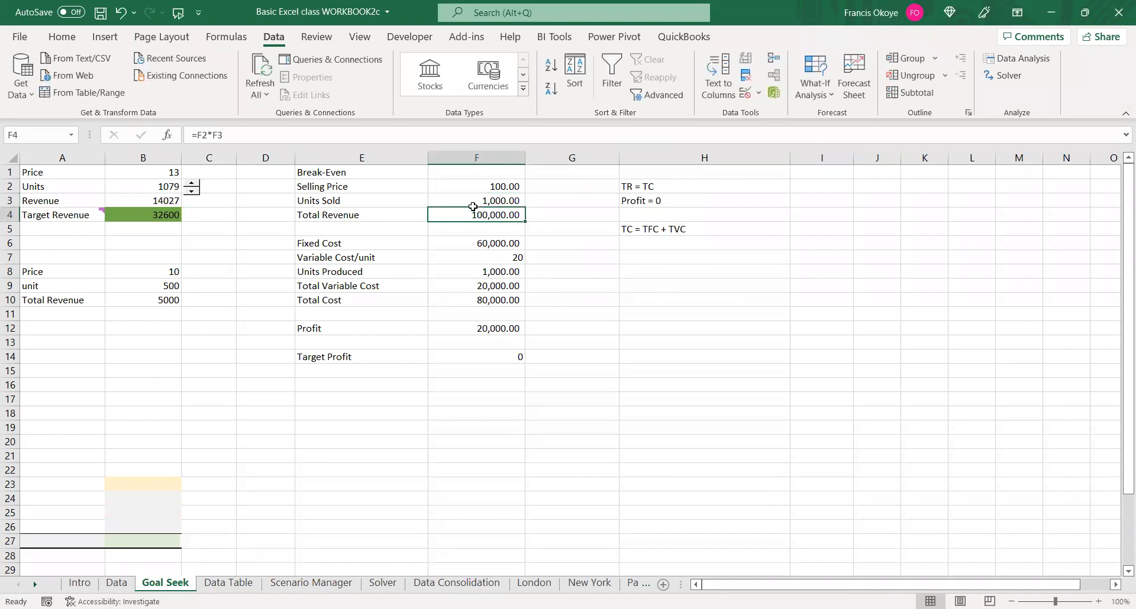
# Try Solver on Profit in F12 with a target value of 0 by changing Units Sold in F3, and discard the solution
pyautogui.click(1009, 75)
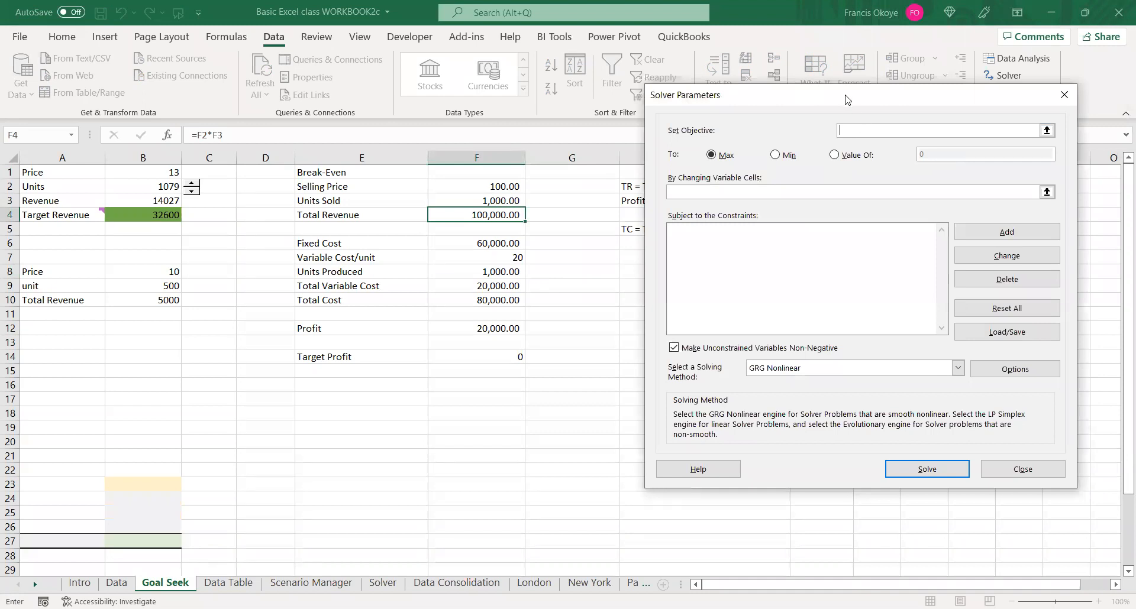
pyautogui.moveTo(846, 100); pyautogui.dragTo(878, 97)
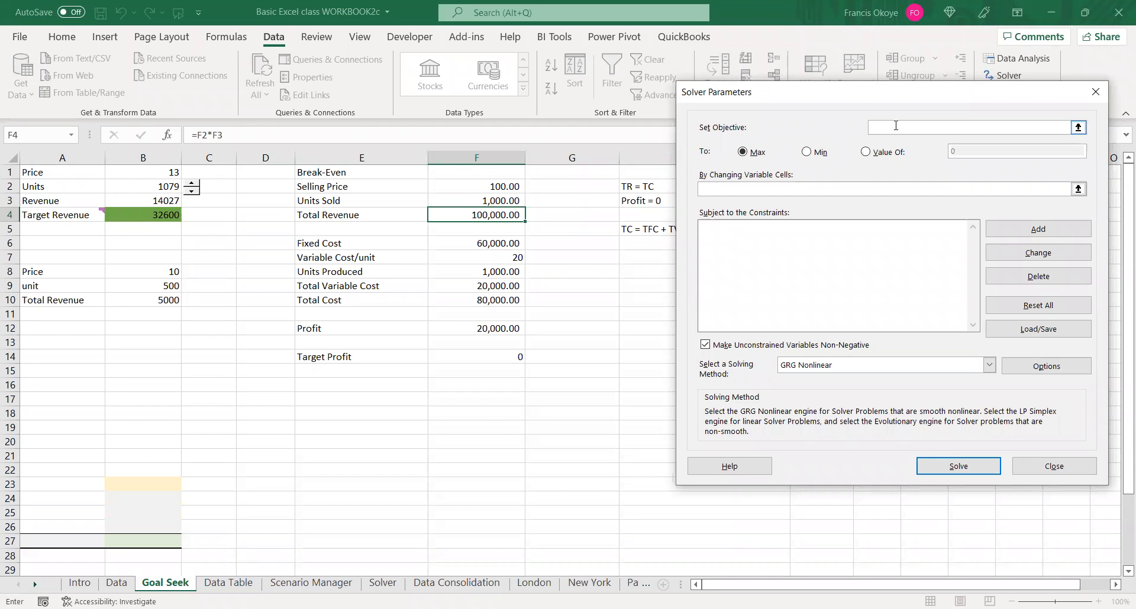
pyautogui.click(486, 329)
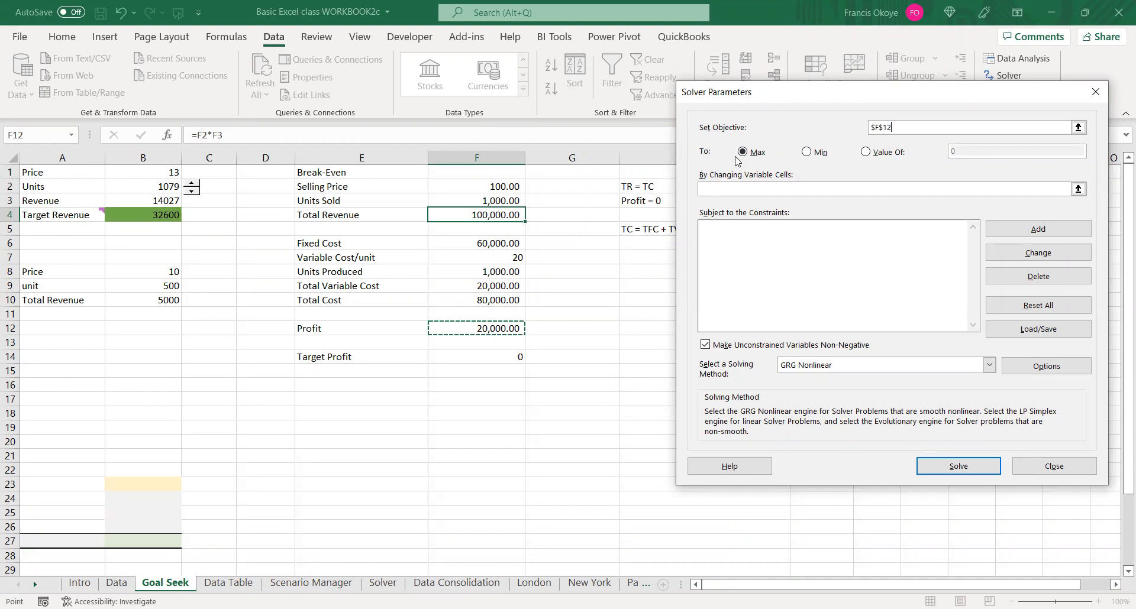
pyautogui.click(866, 152)
pyautogui.click(965, 148)
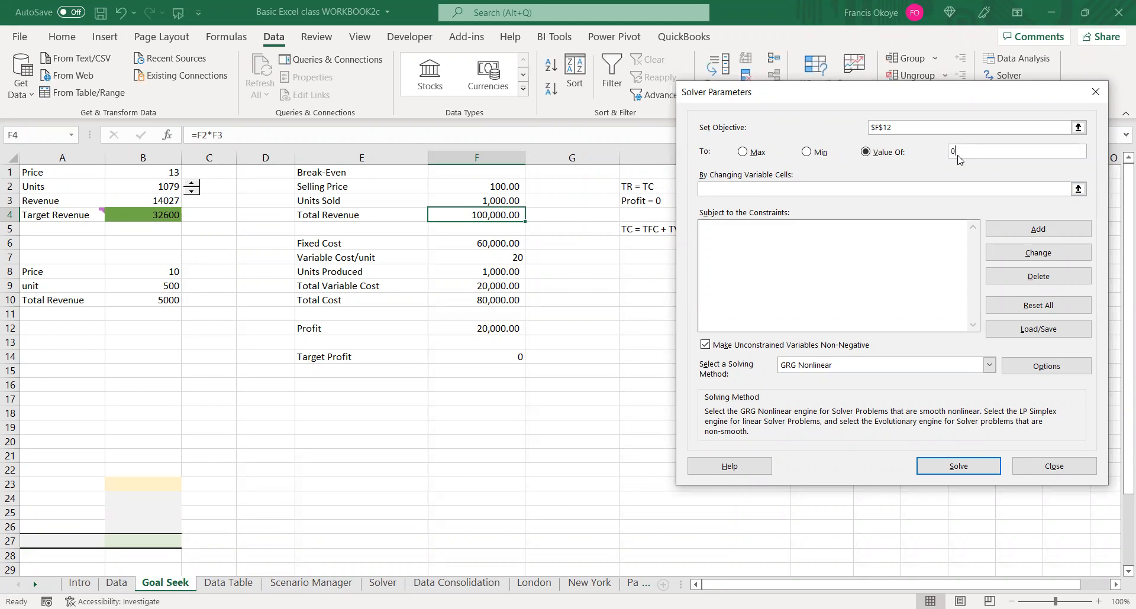
pyautogui.click(918, 188)
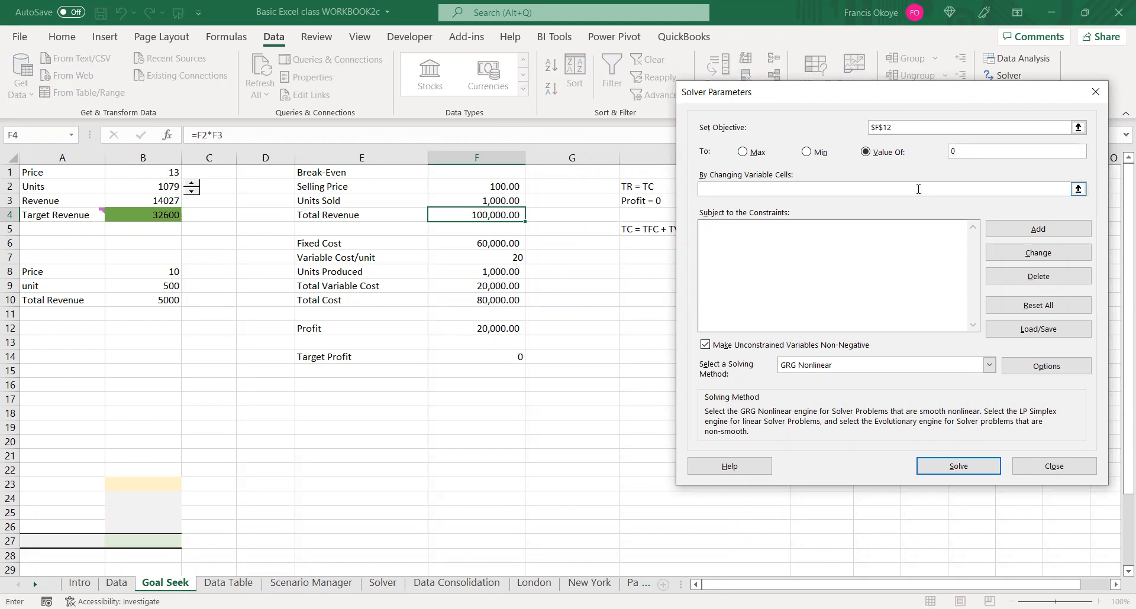
pyautogui.click(473, 202)
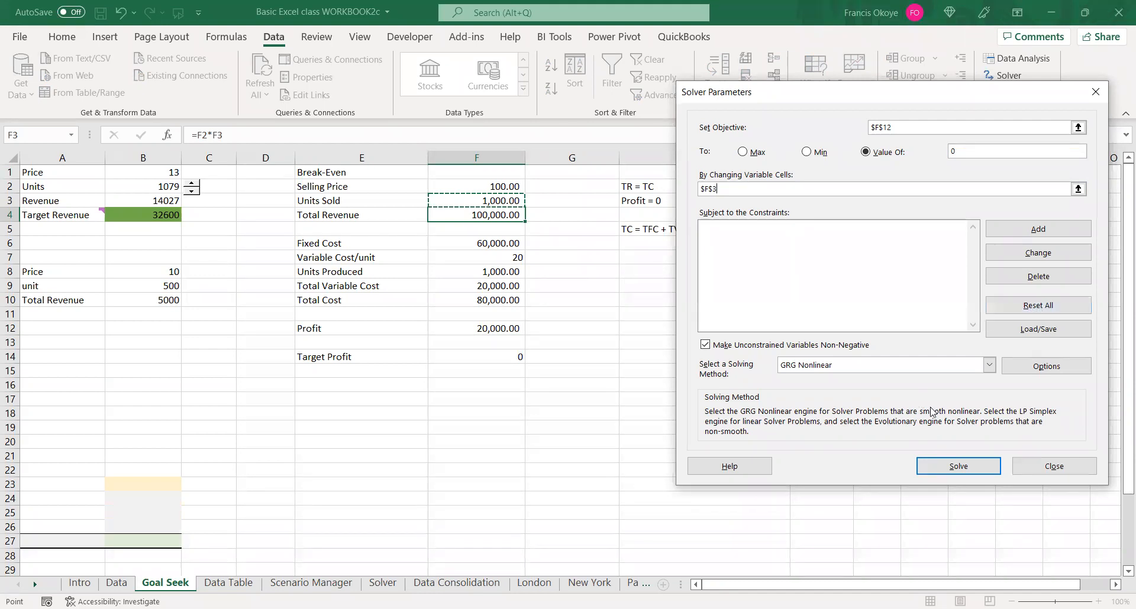
pyautogui.click(978, 471)
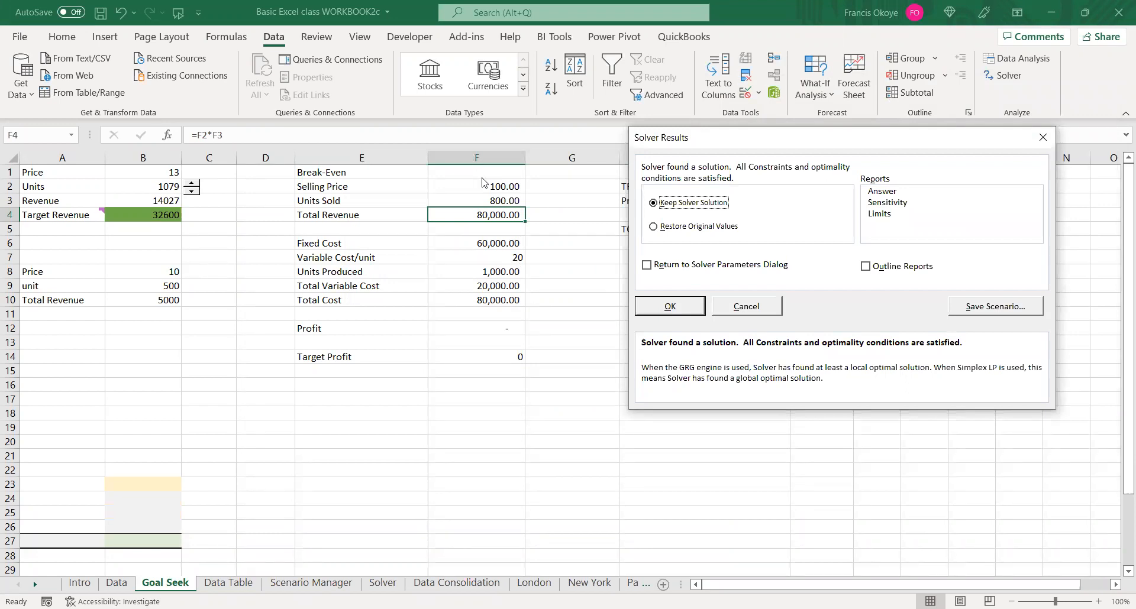
pyautogui.click(1042, 140)
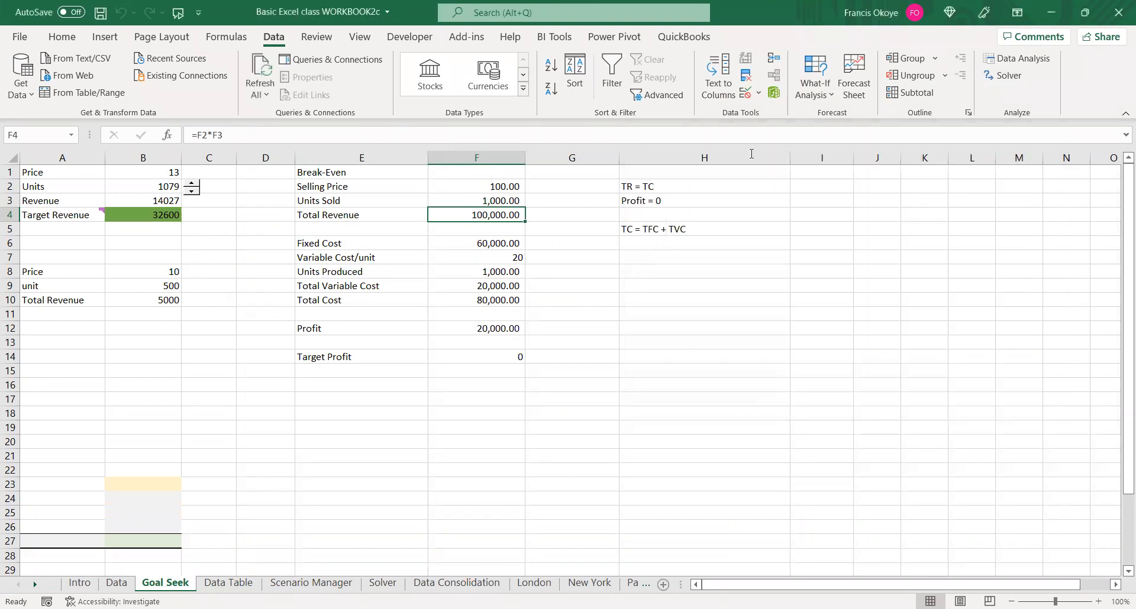
# Clear the changing variable cell from the Solver parameters and close them without solving
pyautogui.click(1005, 75)
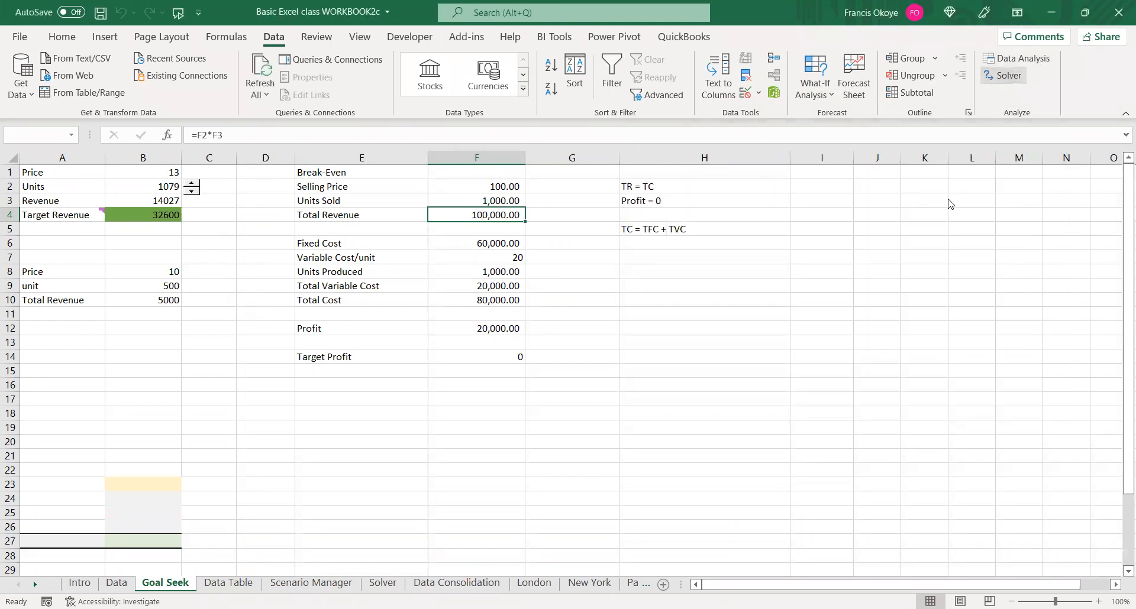
pyautogui.moveTo(933, 96); pyautogui.dragTo(998, 82)
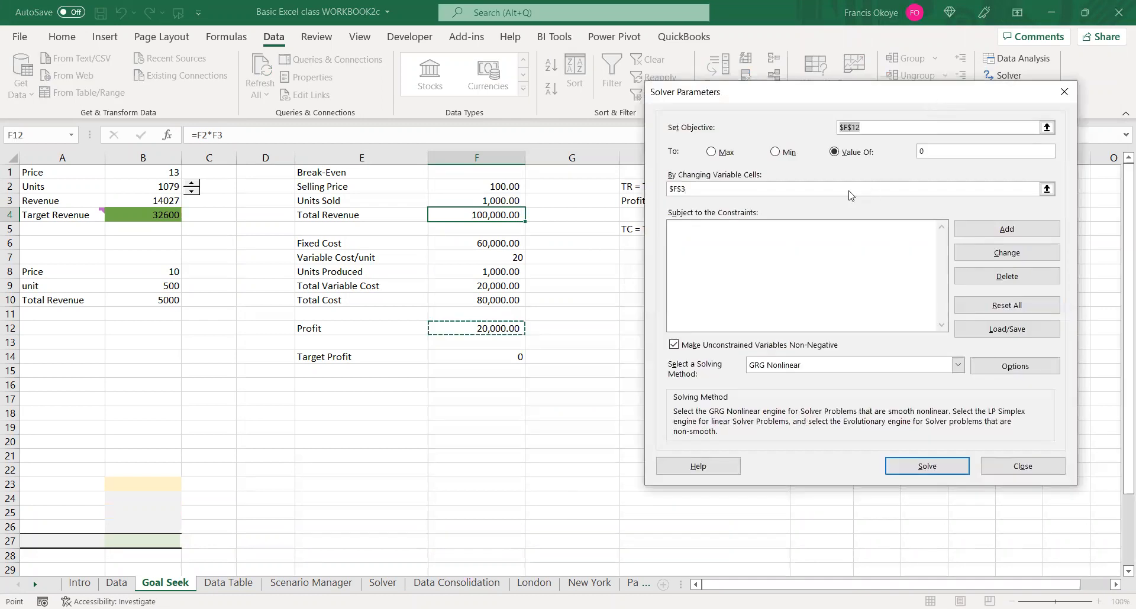
pyautogui.moveTo(830, 178); pyautogui.dragTo(658, 153)
pyautogui.press('BackSpace')
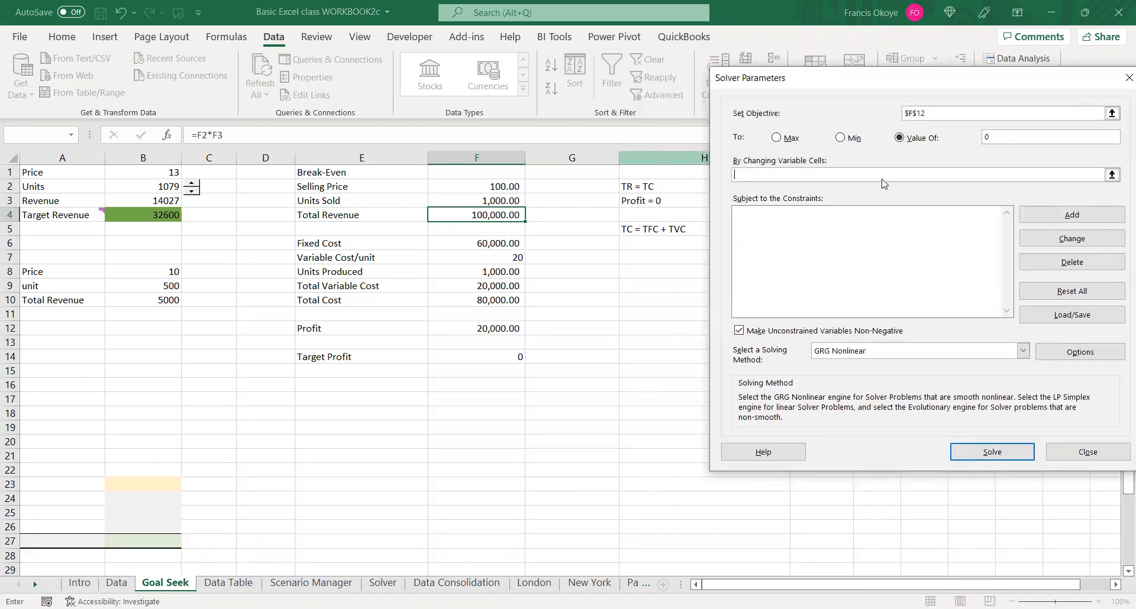
pyautogui.click(1097, 456)
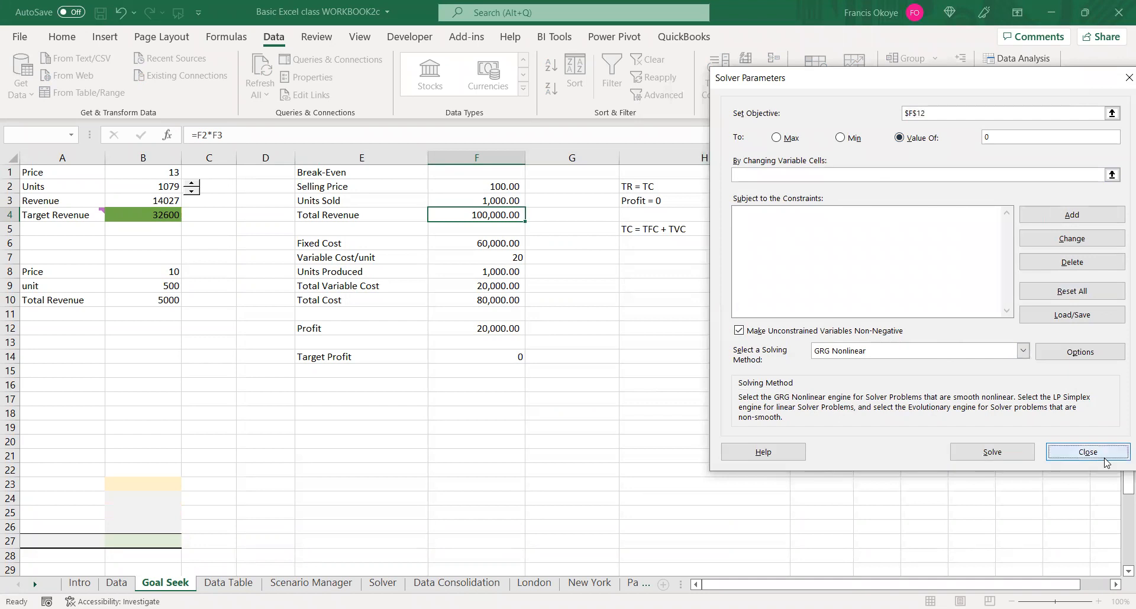
# Clear the Solver objective, enter Profit in F12 as the objective again, and close the parameters without solving
pyautogui.click(484, 200)
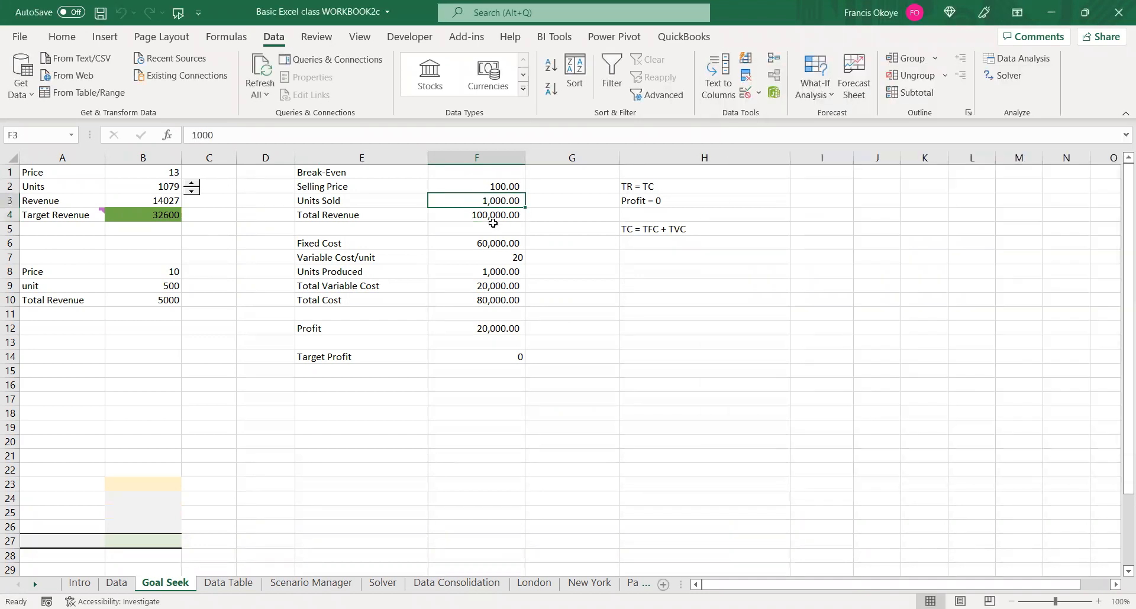
pyautogui.click(1008, 82)
pyautogui.click(869, 111)
pyautogui.moveTo(868, 111); pyautogui.dragTo(832, 109)
pyautogui.press('BackSpace')
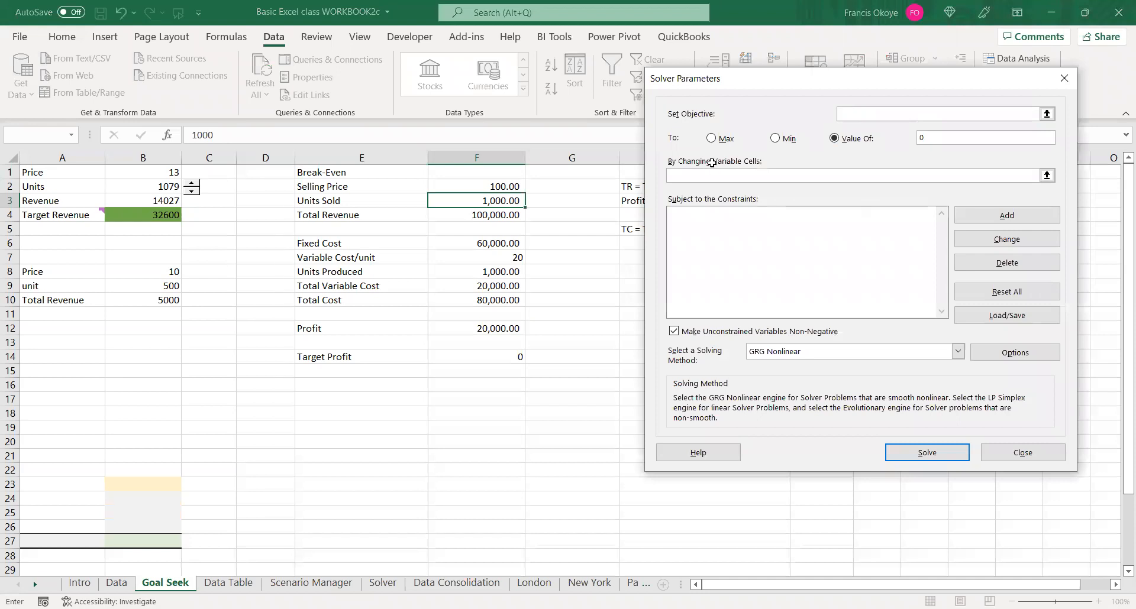
pyautogui.click(475, 327)
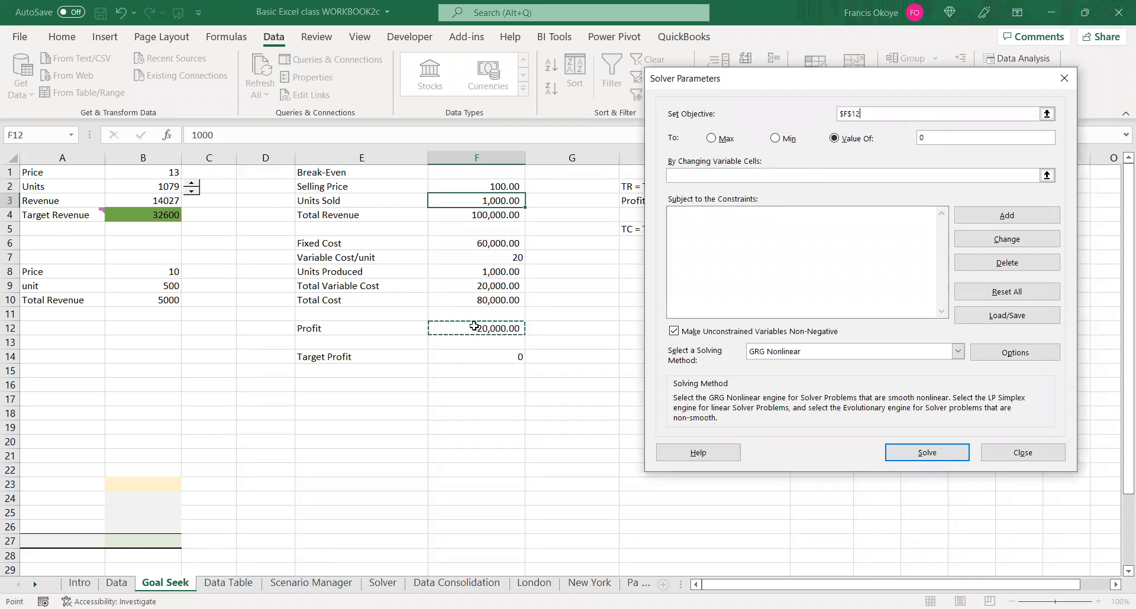
pyautogui.click(1028, 451)
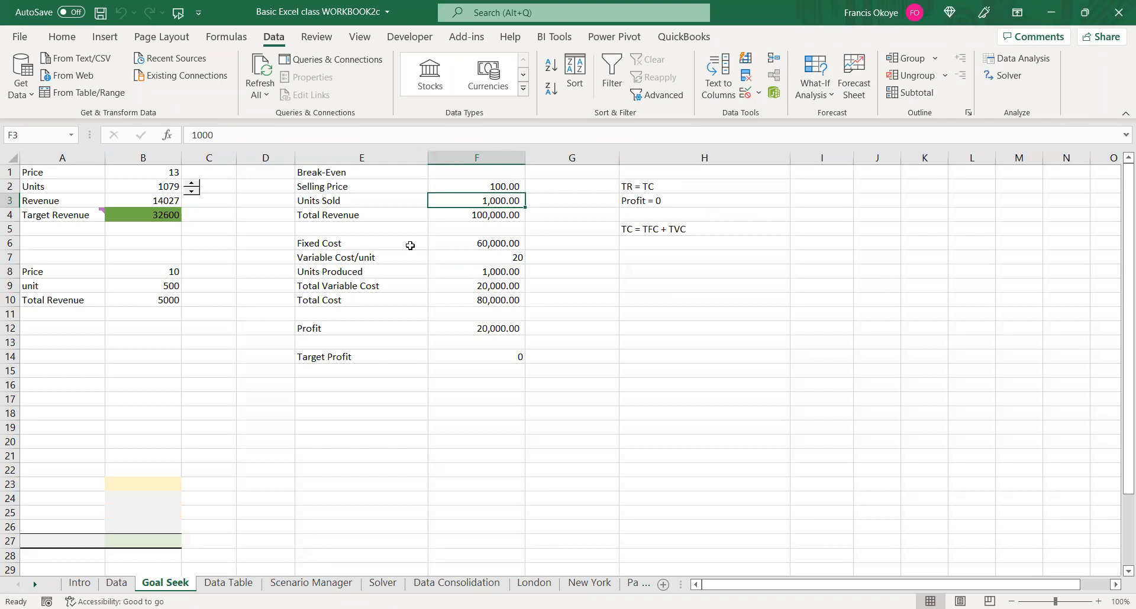
pyautogui.click(14, 35)
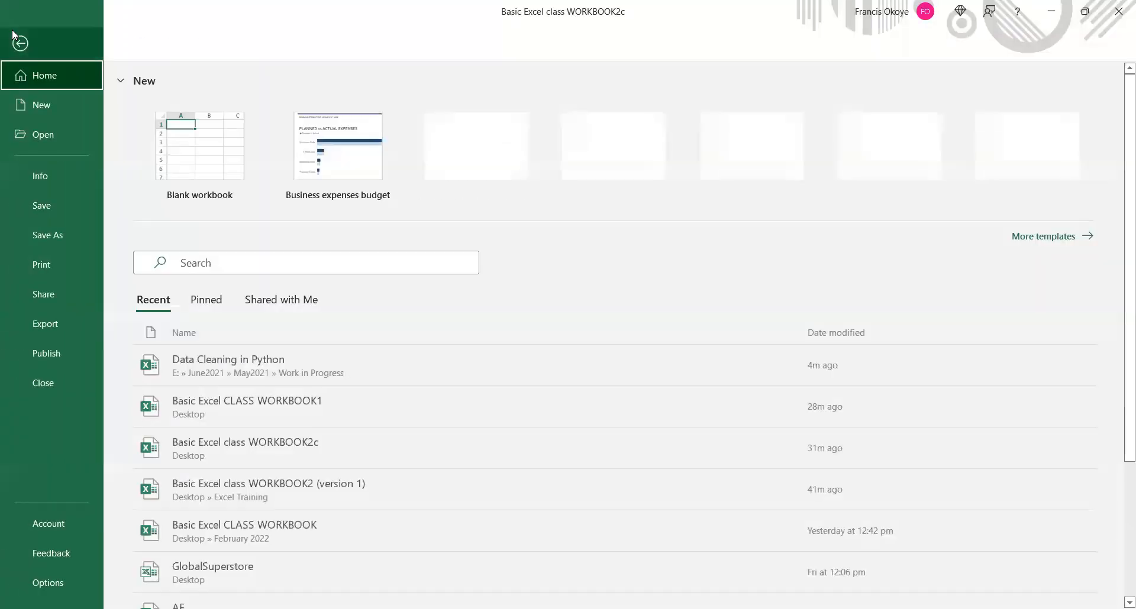
pyautogui.click(14, 36)
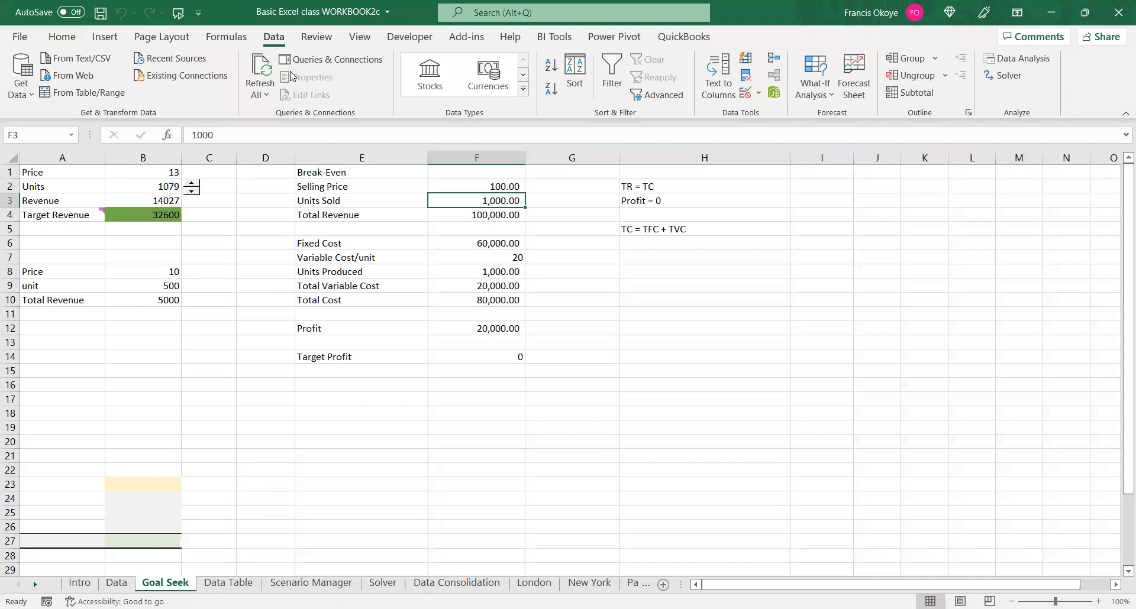
pyautogui.click(23, 38)
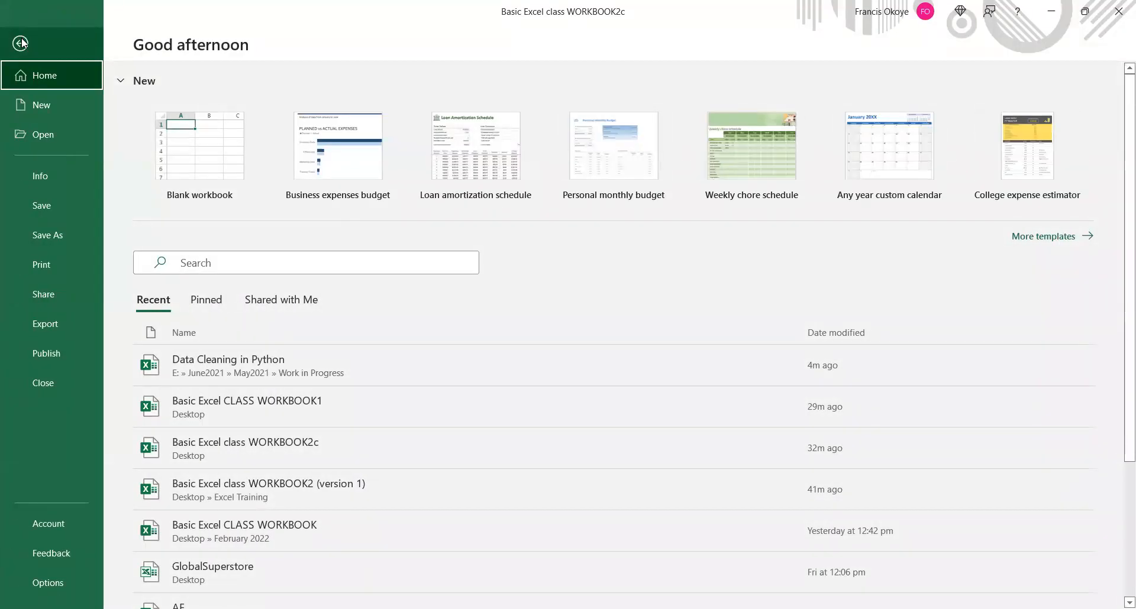
pyautogui.click(21, 42)
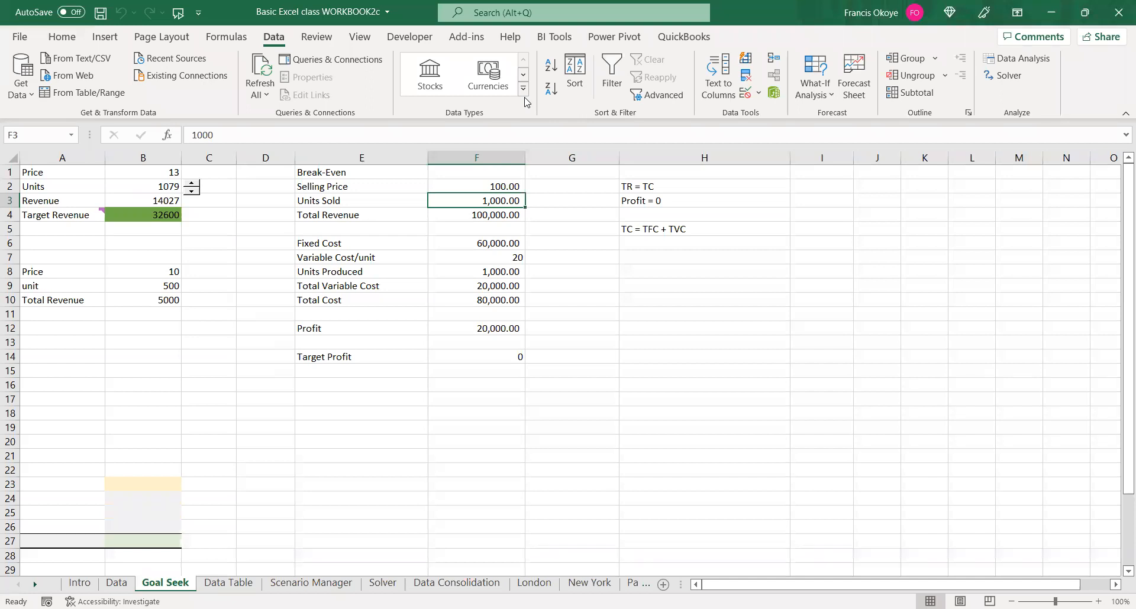
pyautogui.click(635, 315)
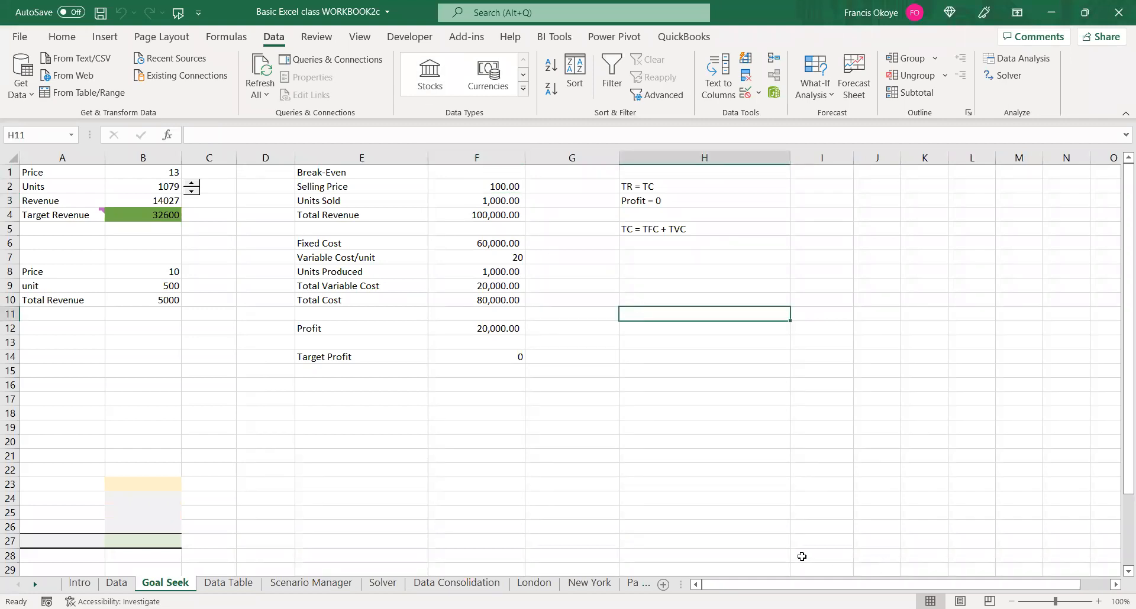
pyautogui.moveTo(800, 584); pyautogui.dragTo(800, 584)
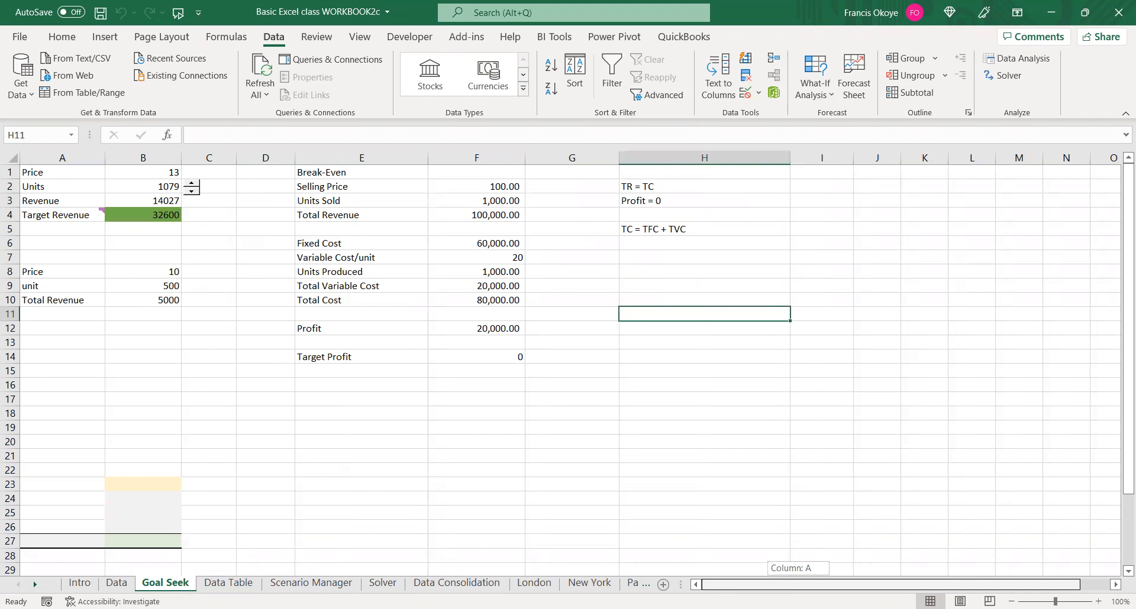
# Open the Excel add-ins list from the program options, turn off Report Designer Add-in 1.2.0, and confirm the selection
pyautogui.click(24, 37)
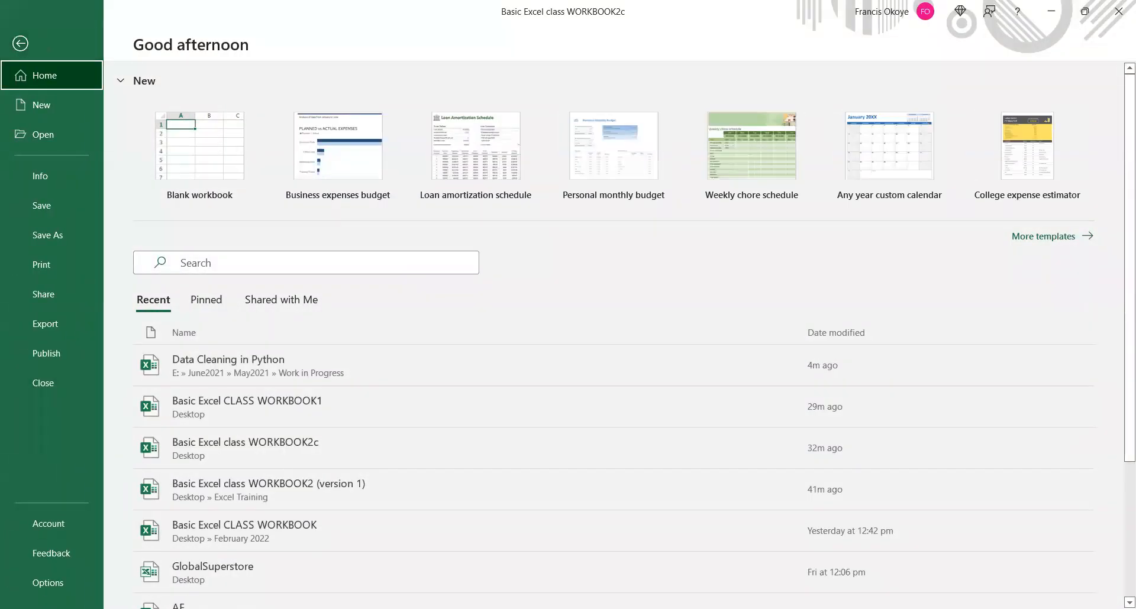
pyautogui.click(51, 583)
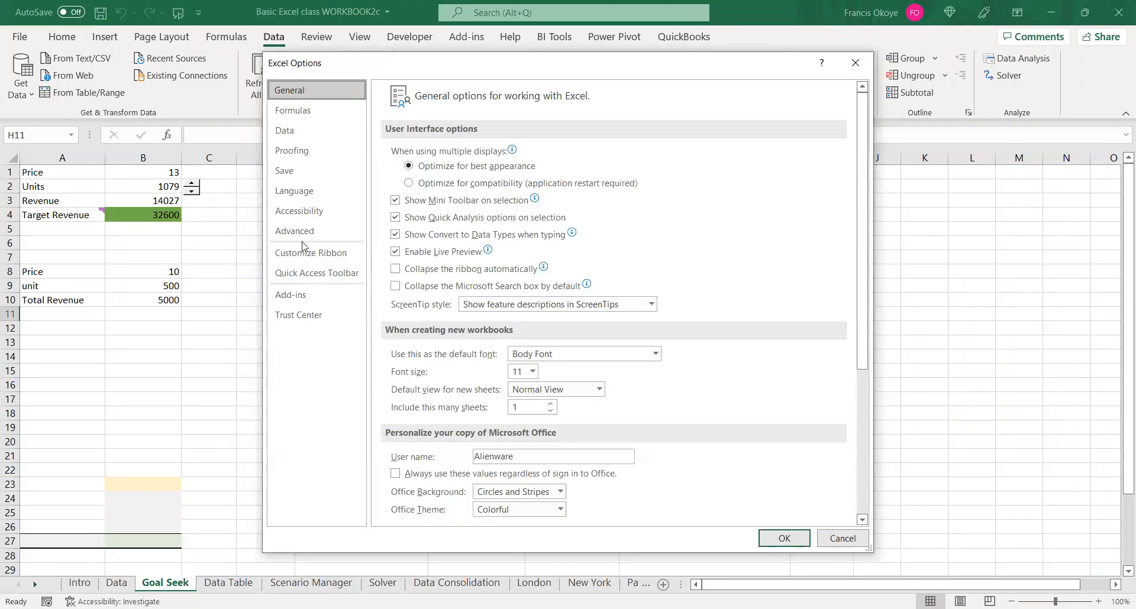
pyautogui.click(308, 296)
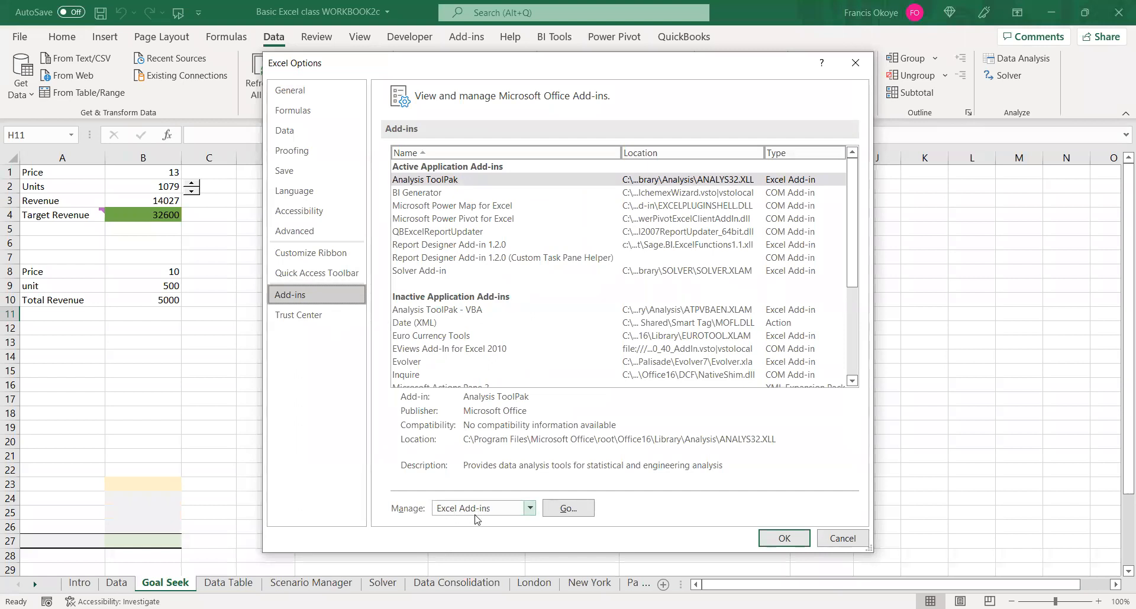
pyautogui.click(567, 510)
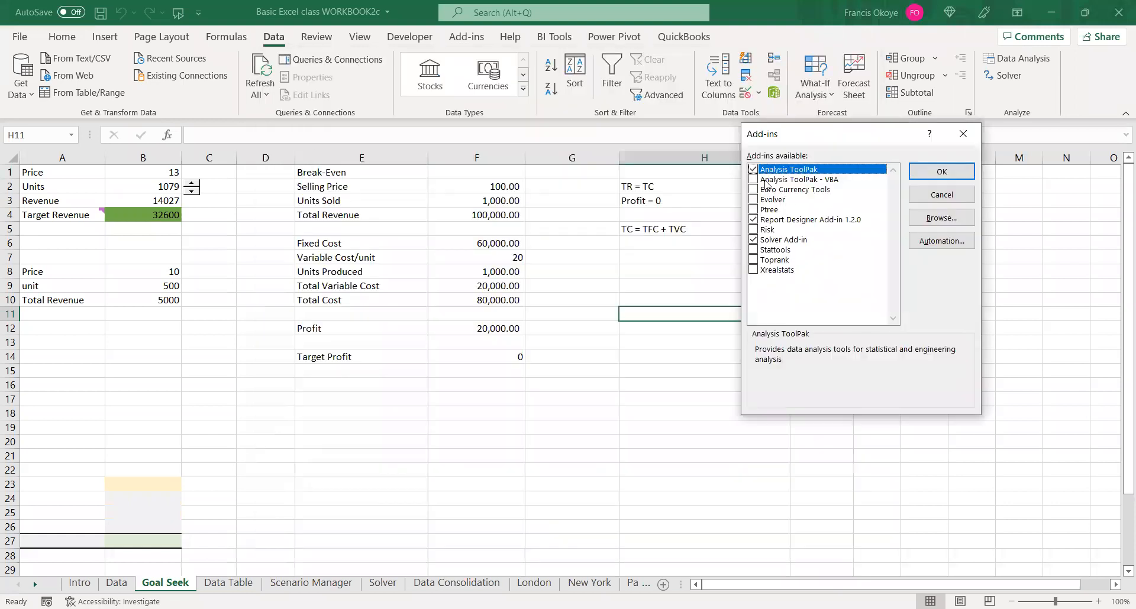
pyautogui.click(753, 220)
pyautogui.click(932, 171)
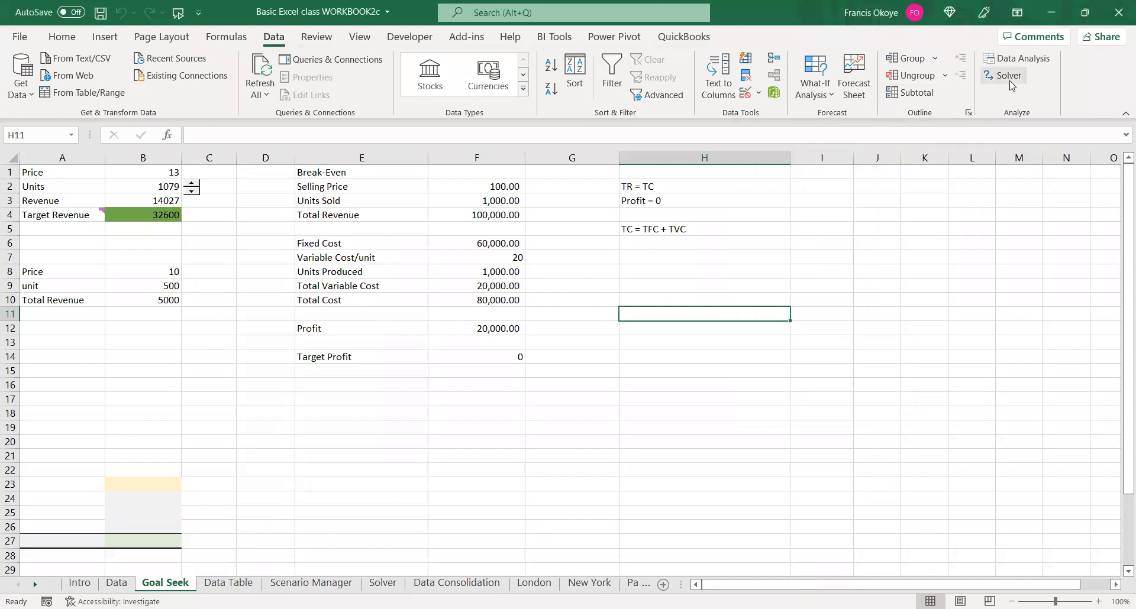
# Set up Solver with Profit in F12 as the objective, a target value of 0, and F3, F2 and F7 as changing cells
pyautogui.click(695, 324)
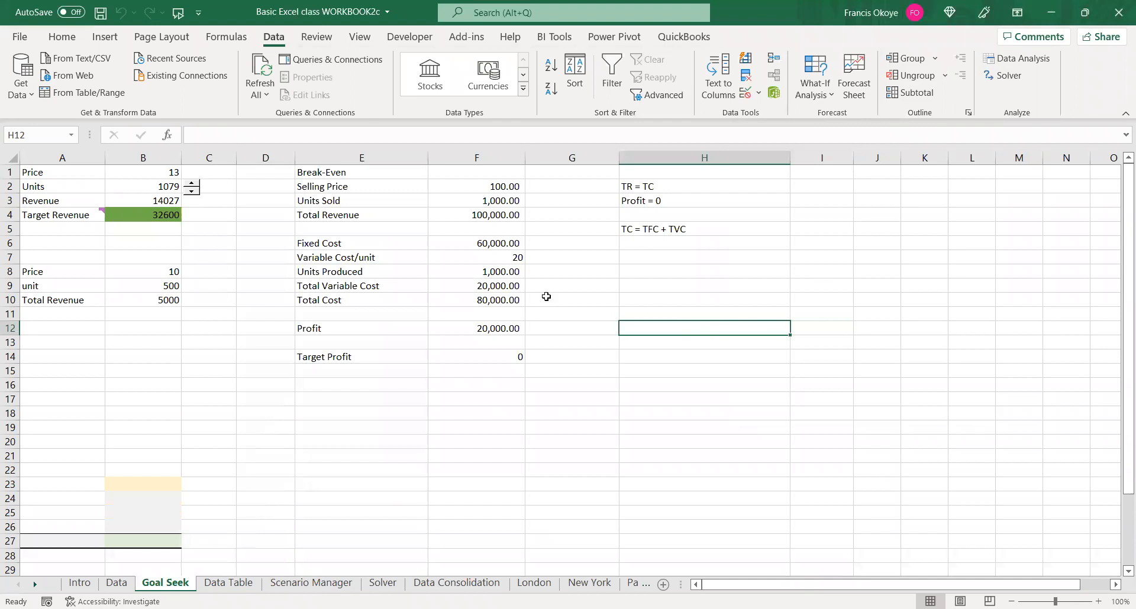
pyautogui.click(476, 370)
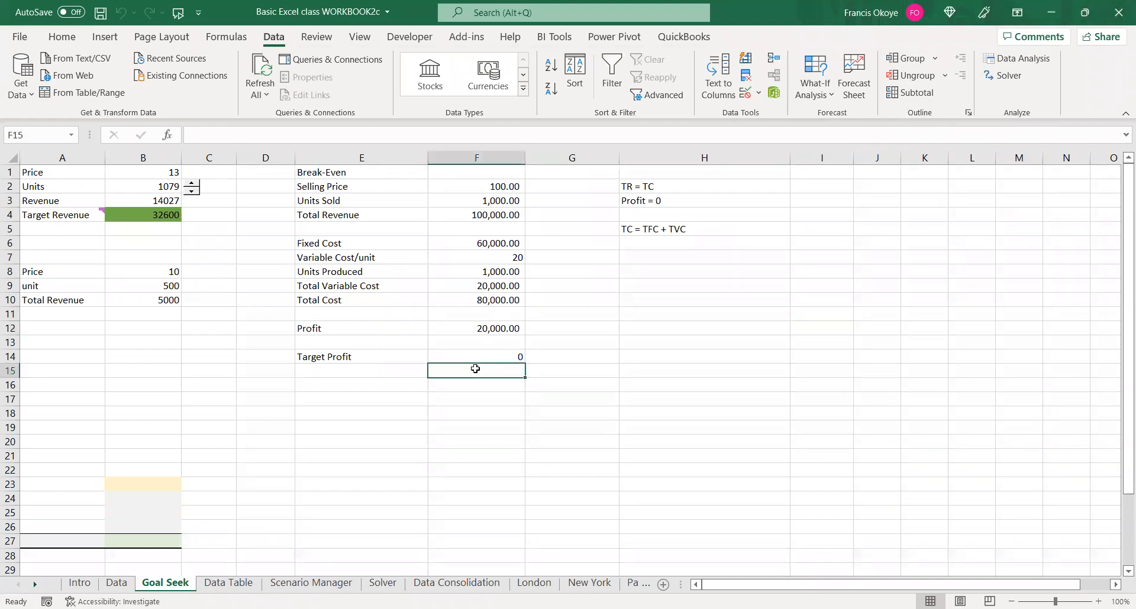
pyautogui.click(1004, 76)
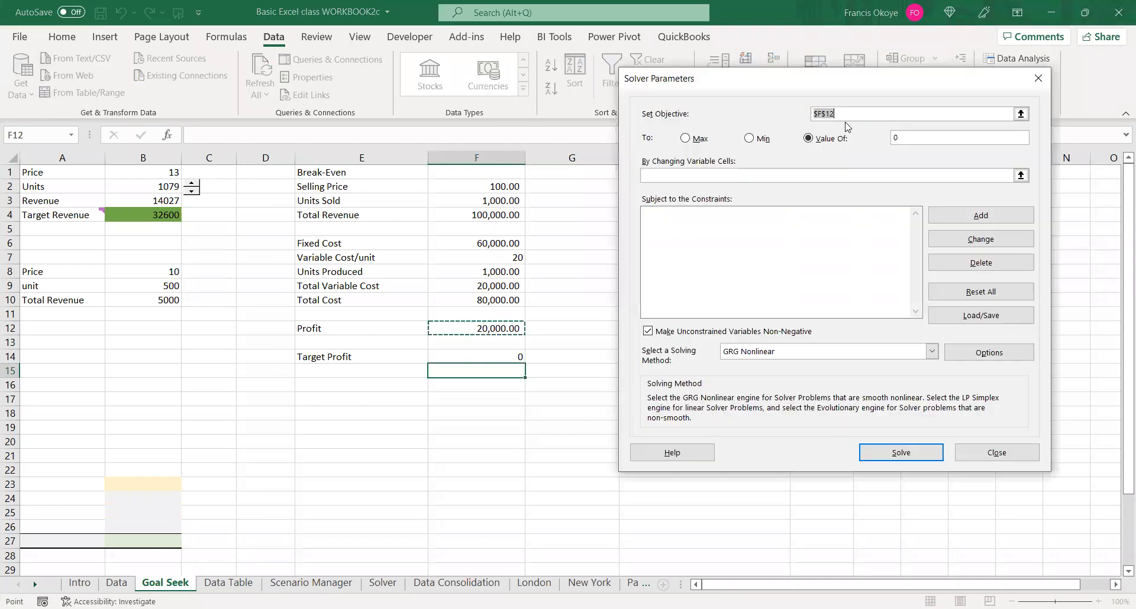
pyautogui.press('BackSpace')
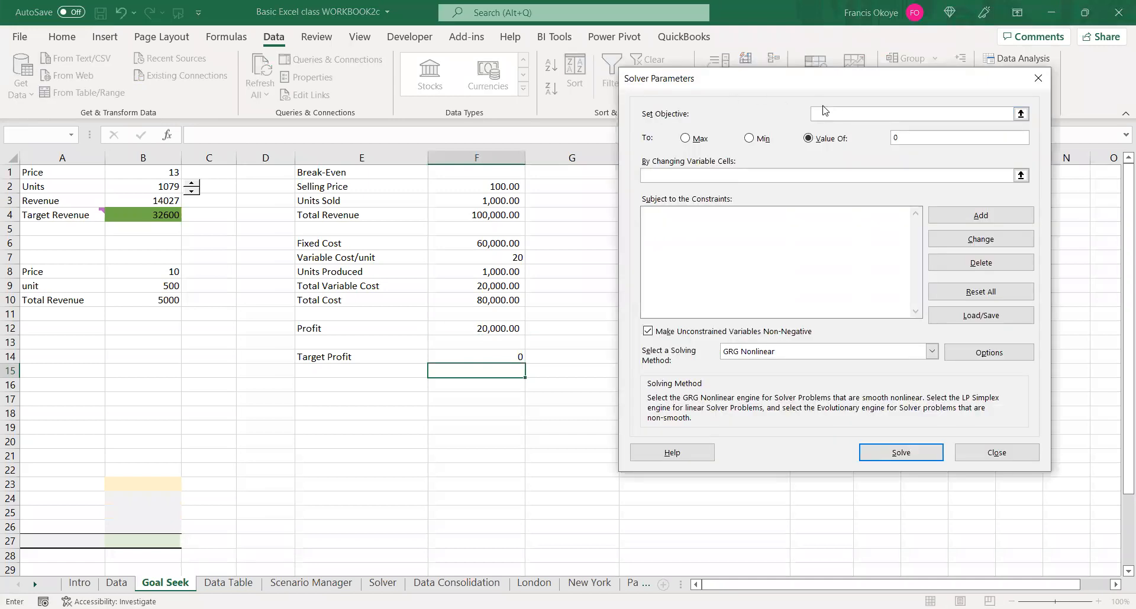
pyautogui.click(467, 326)
pyautogui.click(913, 138)
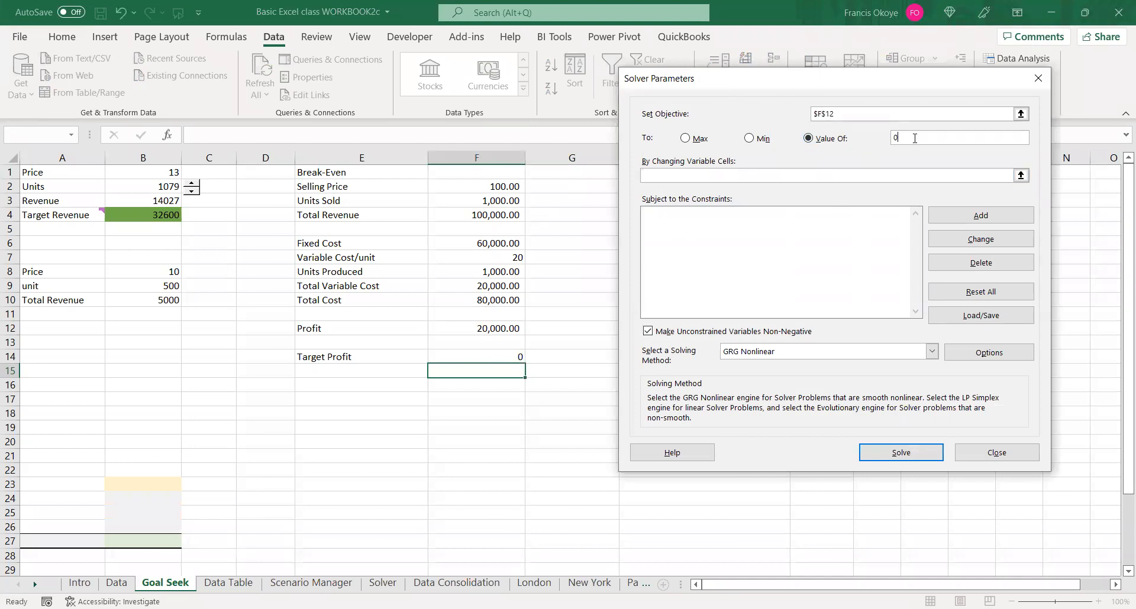
pyautogui.click(777, 176)
pyautogui.click(489, 200)
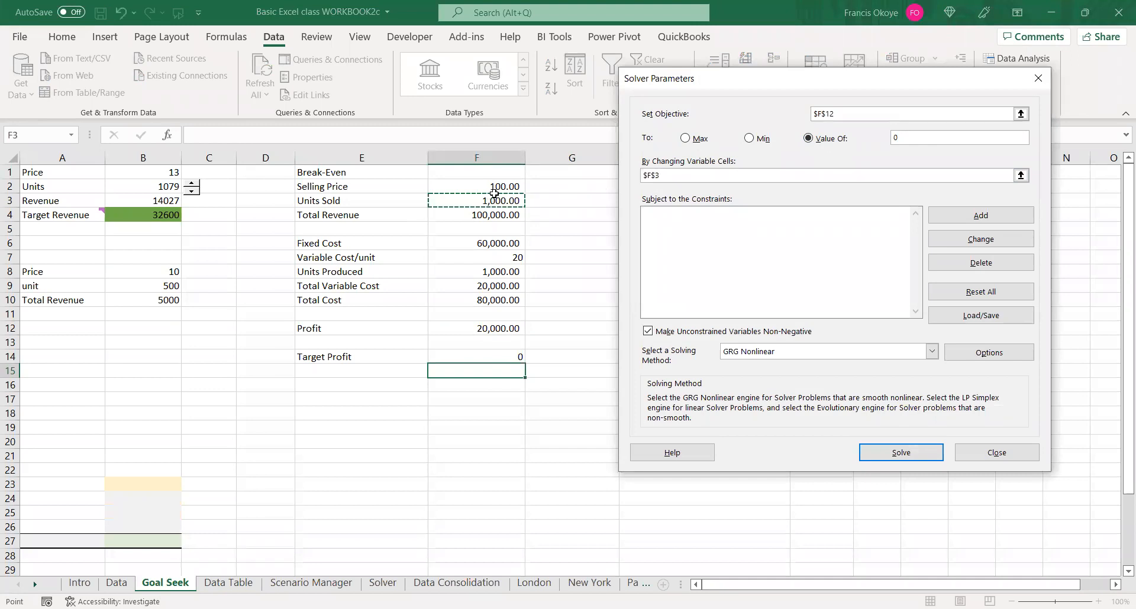
pyautogui.keyDown('ctrl'); pyautogui.click(491, 186); pyautogui.keyUp('ctrl')
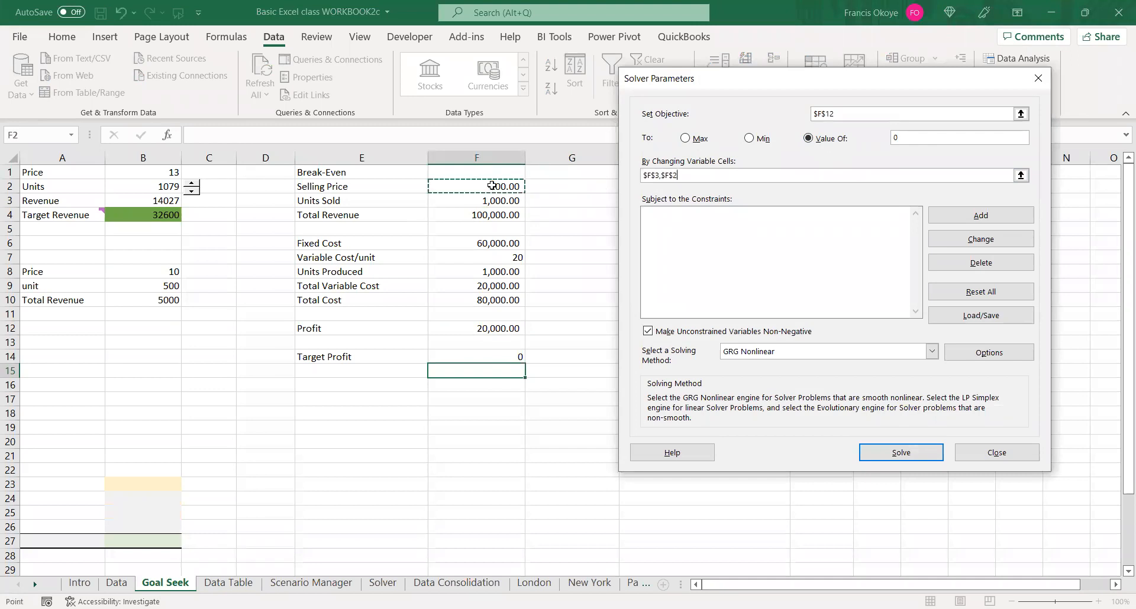
pyautogui.keyDown('ctrl'); pyautogui.click(500, 260); pyautogui.keyUp('ctrl')
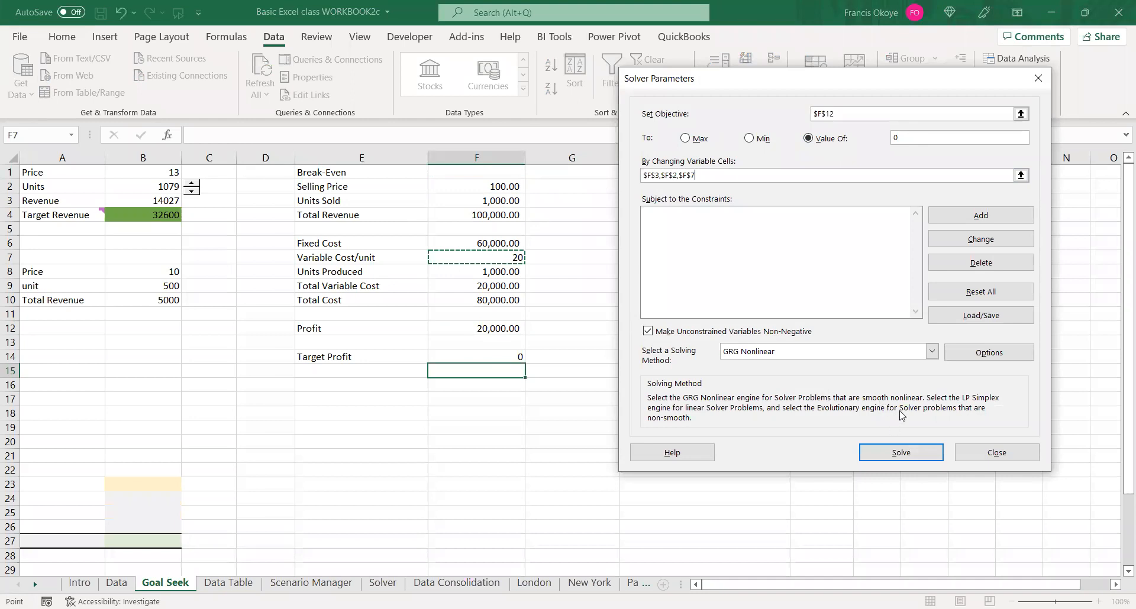
# Run Solver with the three changing cells, inspect the proposed break-even values in the table, and discard the solution
pyautogui.click(901, 455)
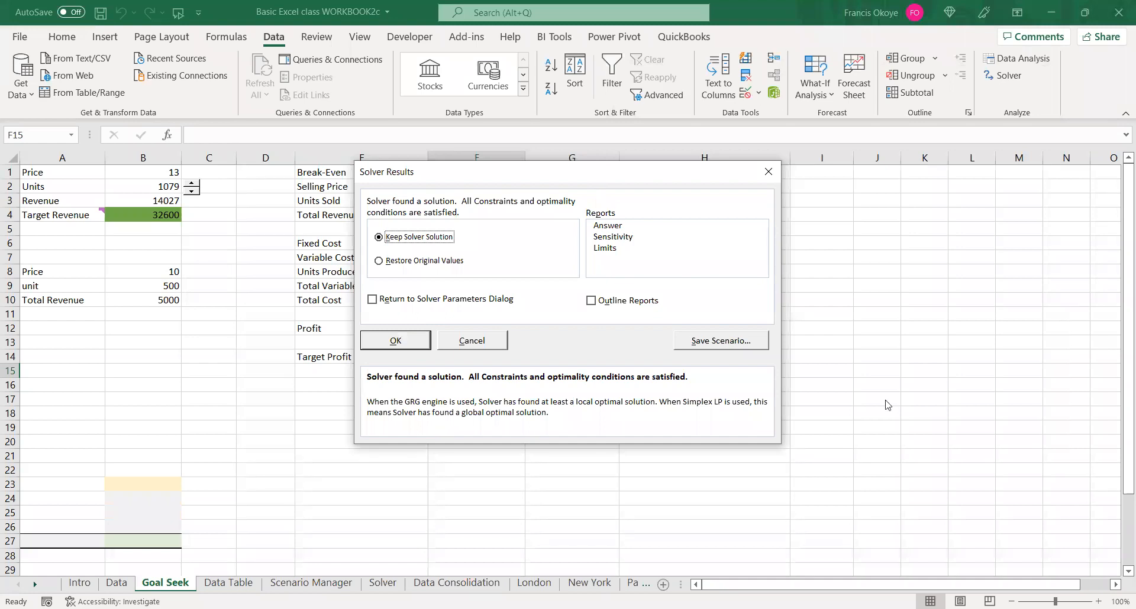
pyautogui.moveTo(606, 172); pyautogui.dragTo(870, 396)
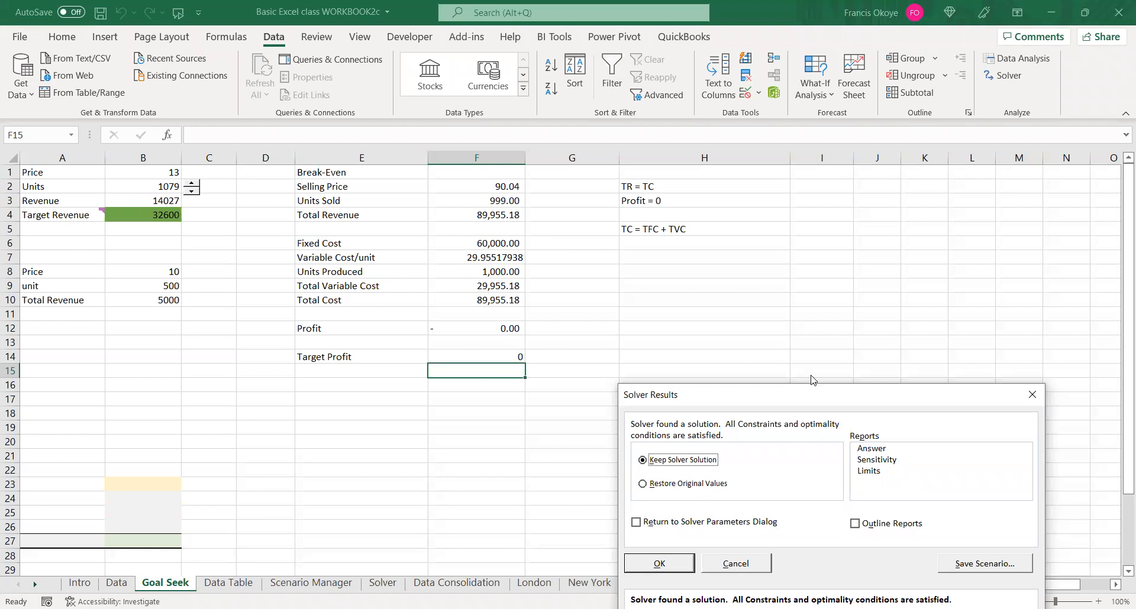
pyautogui.moveTo(812, 396); pyautogui.dragTo(826, 279)
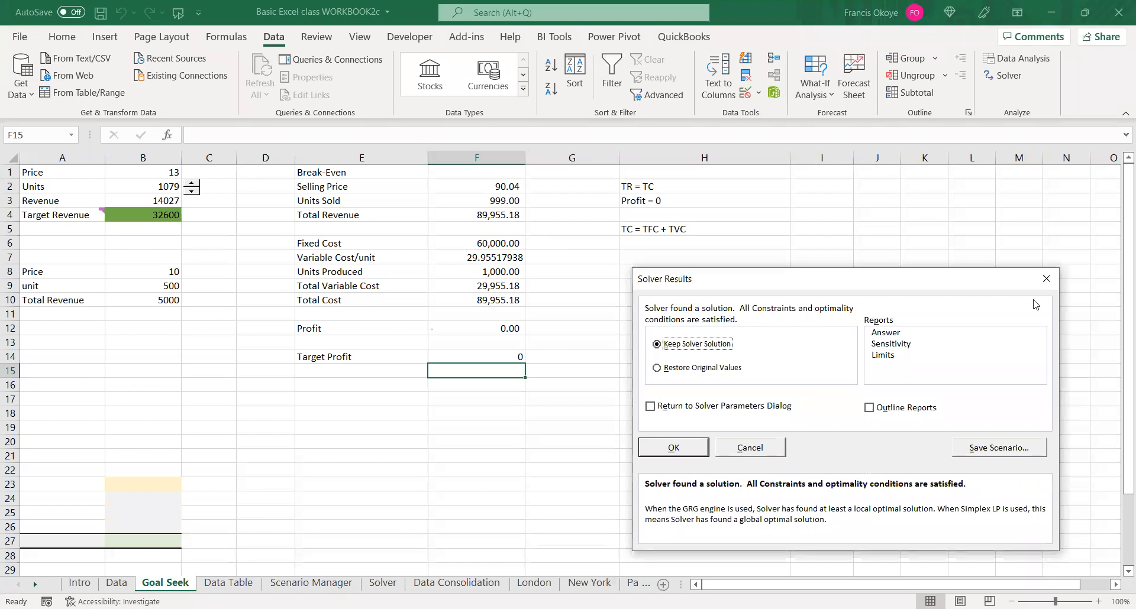
pyautogui.click(1049, 275)
pyautogui.click(767, 317)
pyautogui.click(730, 343)
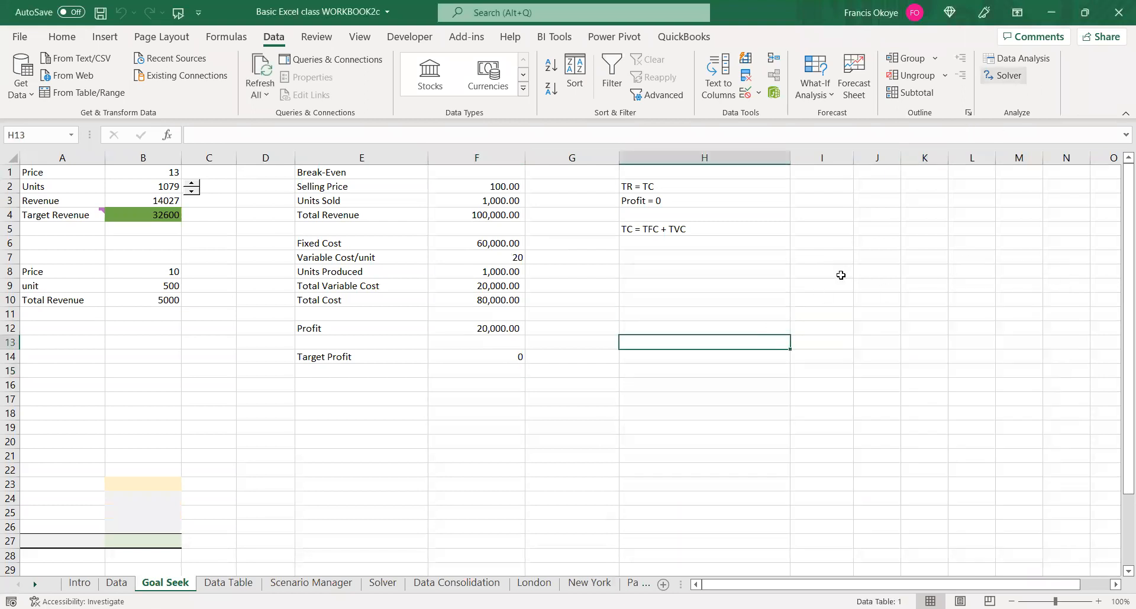
# Reopen the Solver parameters clear of the table and re-enter Profit in F12 as the objective with a target value of 0
pyautogui.click(1004, 75)
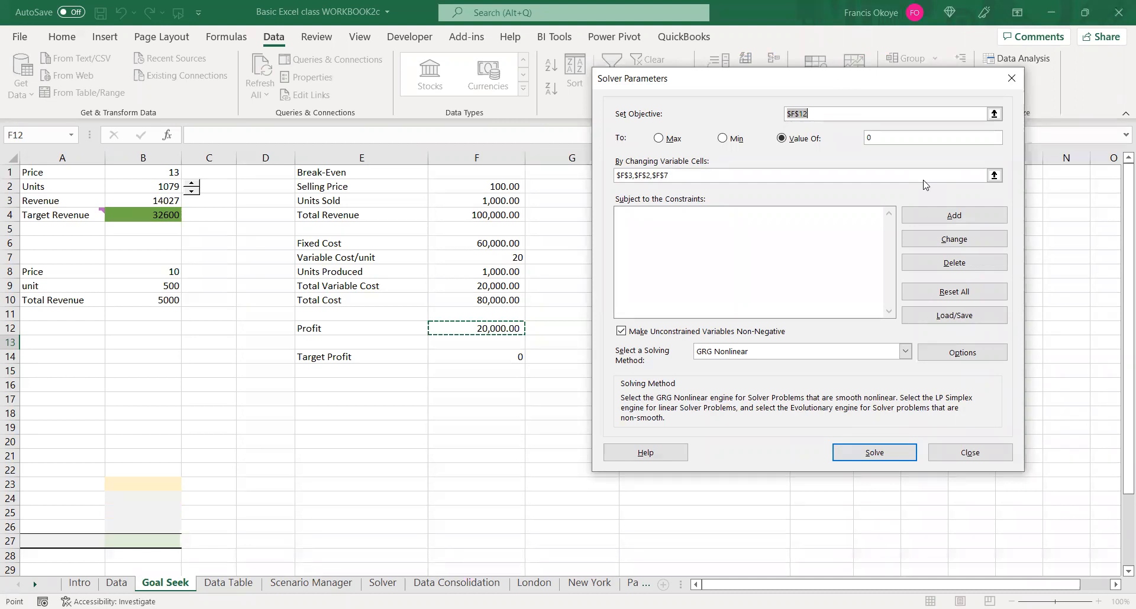
pyautogui.moveTo(845, 82); pyautogui.dragTo(926, 186)
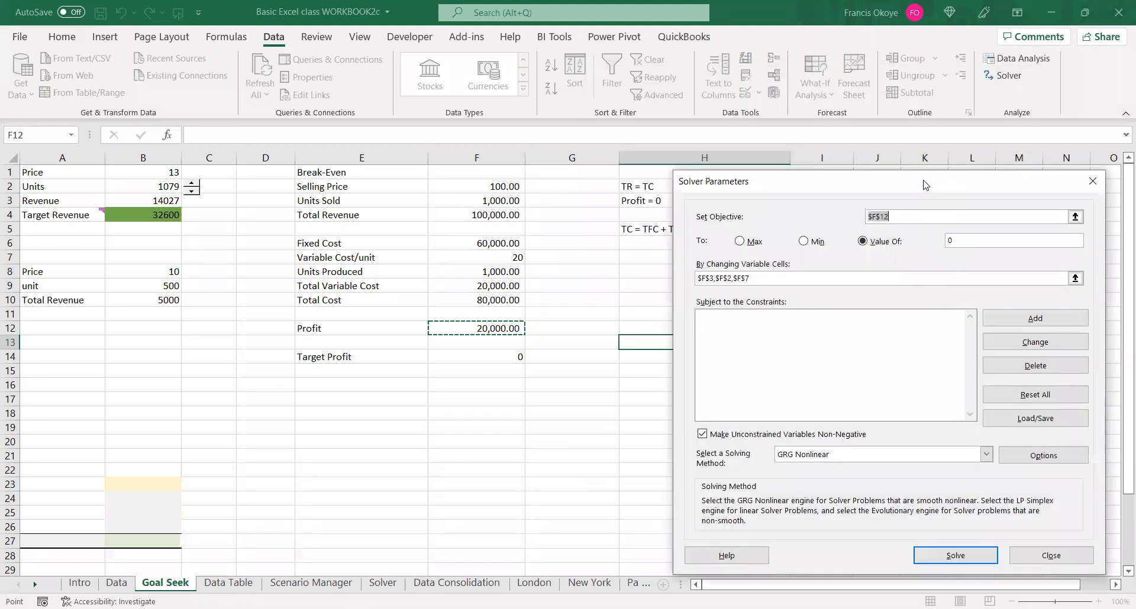
pyautogui.click(902, 215)
pyautogui.press('BackSpace')
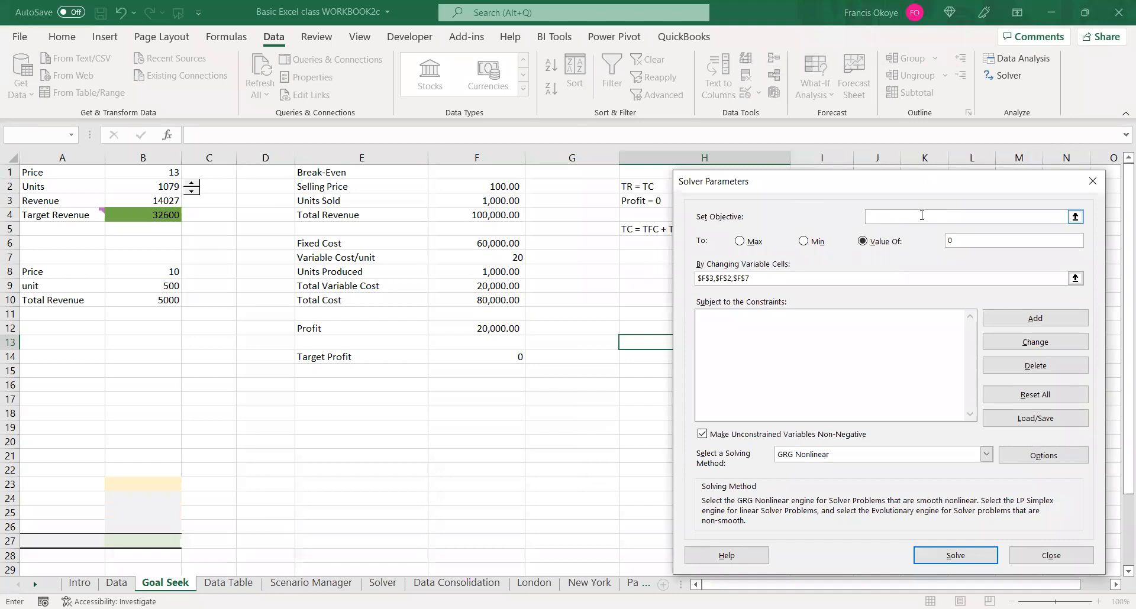
pyautogui.click(484, 327)
pyautogui.click(977, 238)
# Replace the changing variable cells with F3, F2, F7 and F6, run Solver, and discard the solution
pyautogui.click(758, 277)
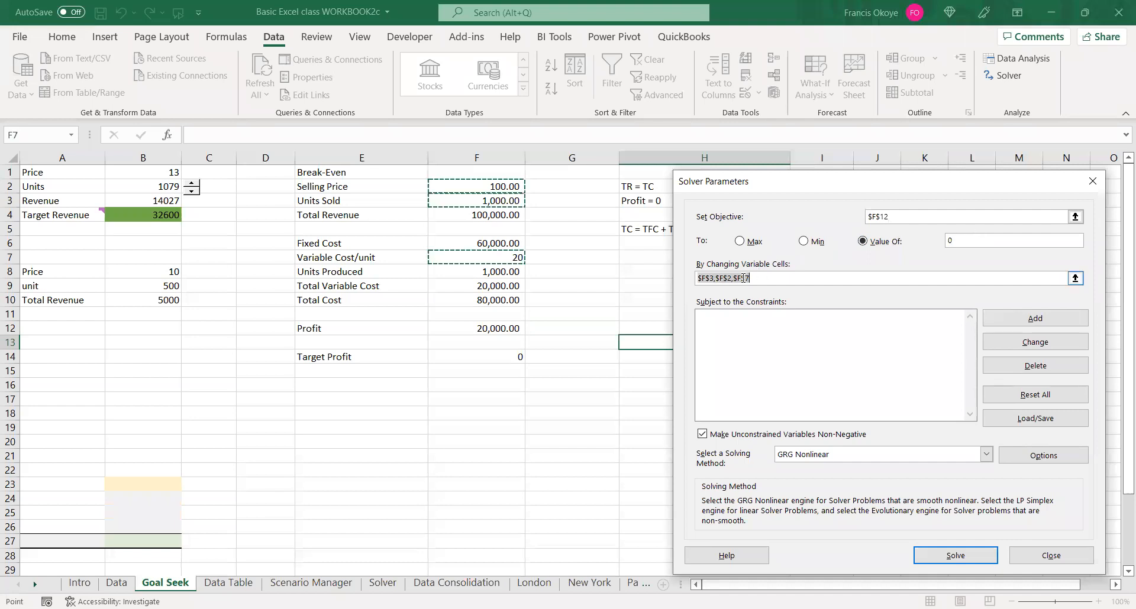
pyautogui.press('BackSpace')
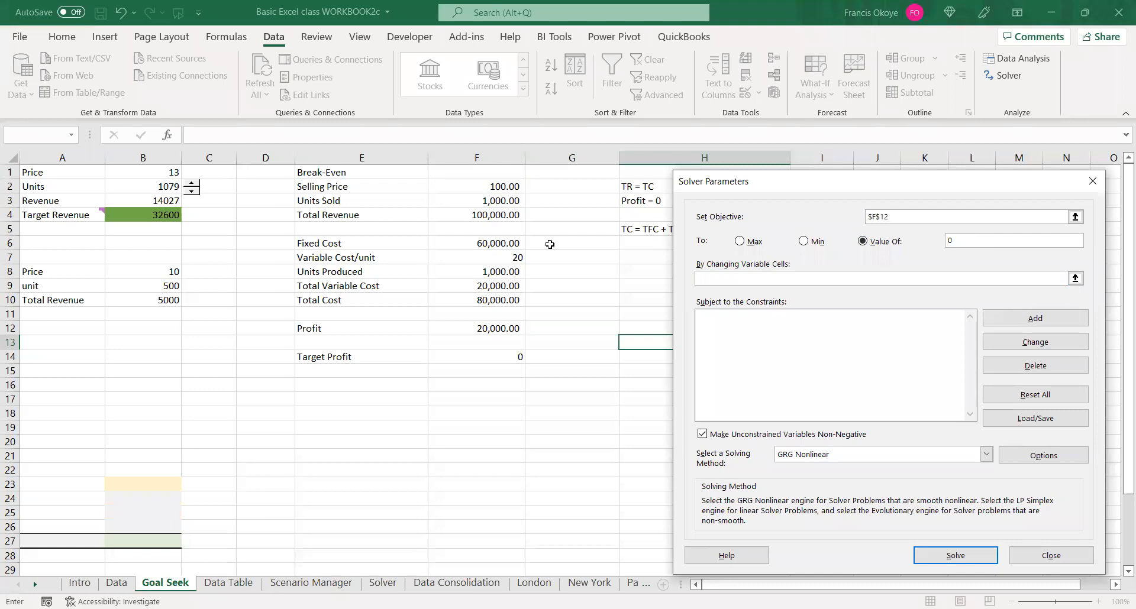
pyautogui.click(496, 201)
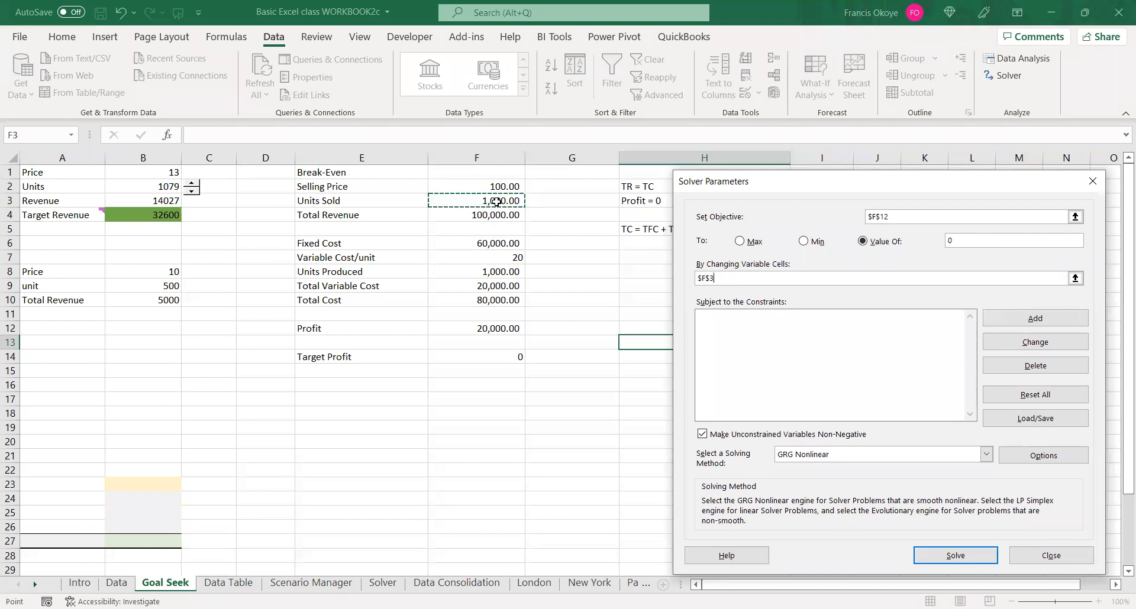
pyautogui.write(',')
pyautogui.click(495, 184)
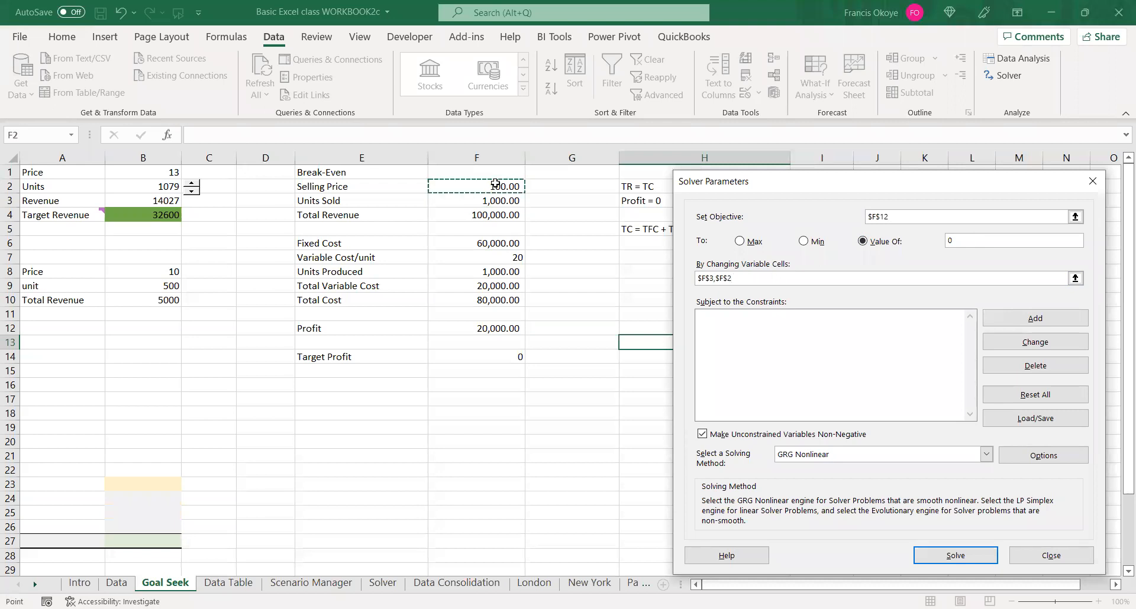
pyautogui.write(',')
pyautogui.click(486, 257)
pyautogui.write(',$F$7,')
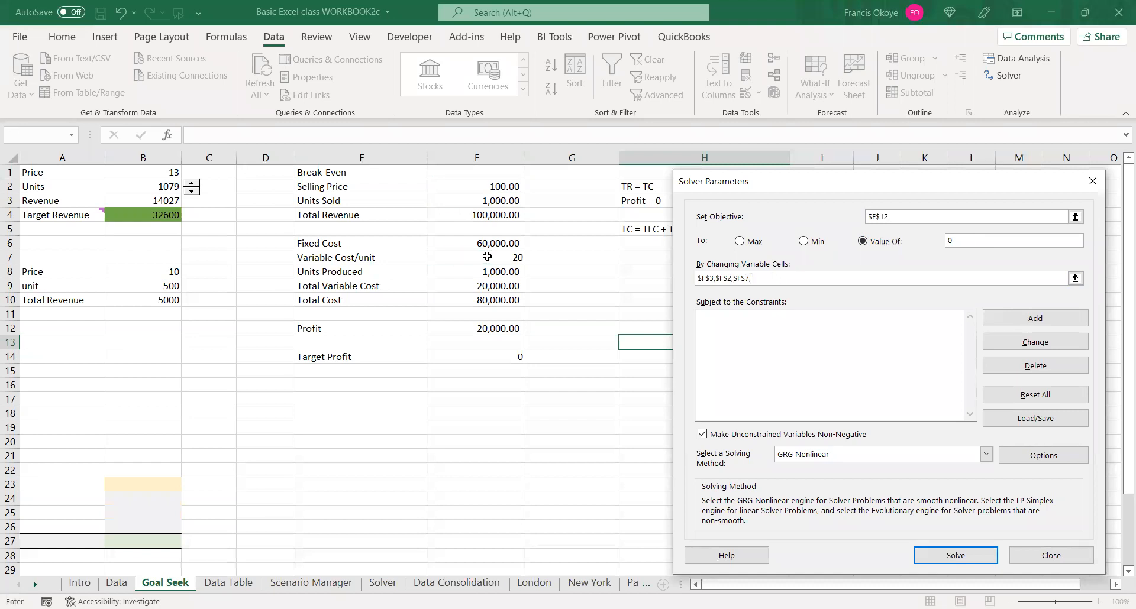
pyautogui.click(488, 243)
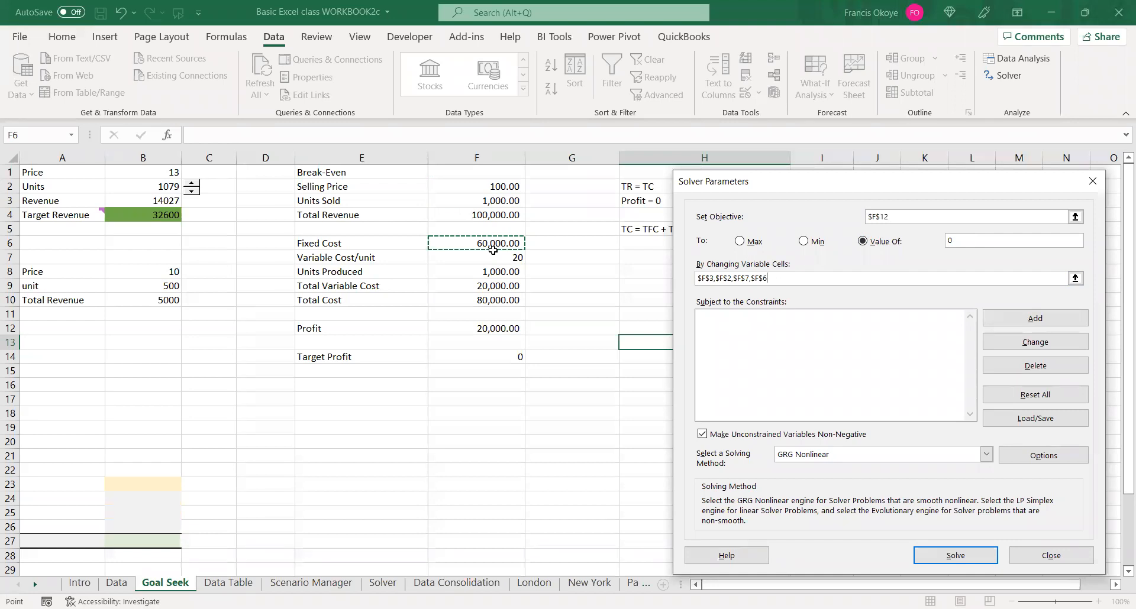
pyautogui.click(962, 558)
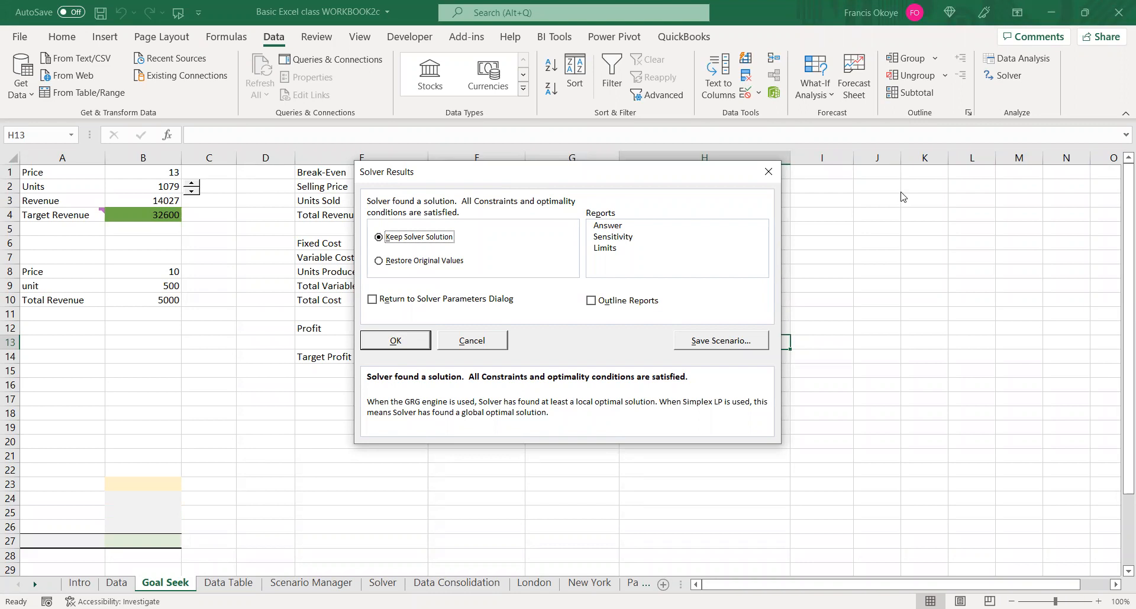
pyautogui.click(1026, 171)
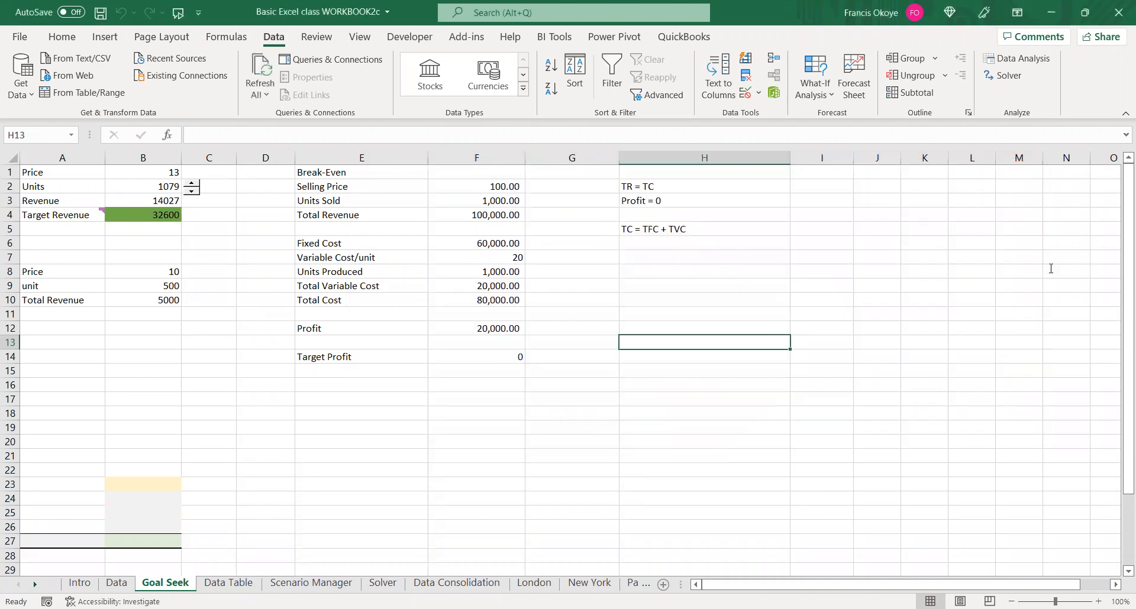
# Reopen the Solver parameters, clear the changing variable cells, and enter Profit in F12 as the objective again
pyautogui.click(1002, 75)
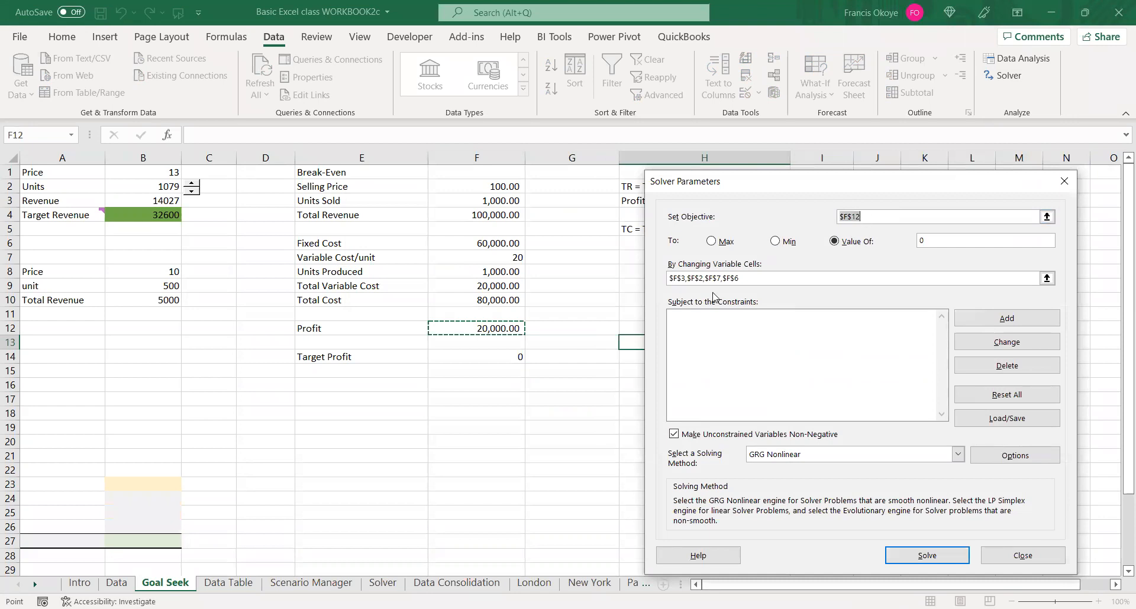
pyautogui.moveTo(753, 278); pyautogui.dragTo(590, 276)
pyautogui.press('BackSpace')
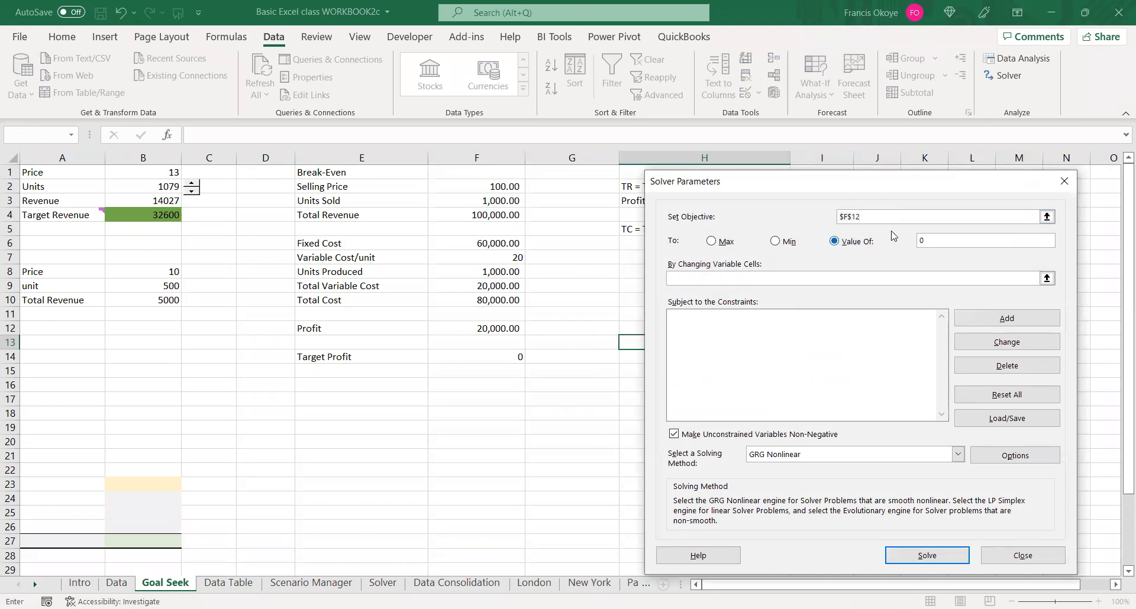
pyautogui.moveTo(862, 217); pyautogui.dragTo(748, 211)
pyautogui.click(484, 329)
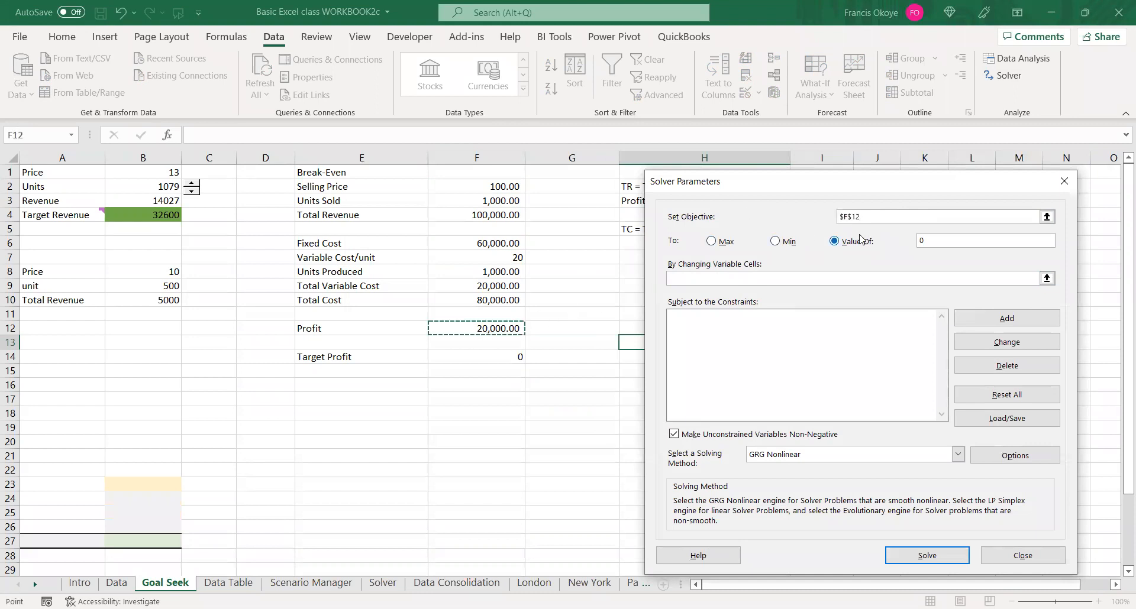
# Set the changing variable cells to Units Sold in F3, Variable Cost/unit in F7 and Fixed Cost in F6
pyautogui.click(736, 279)
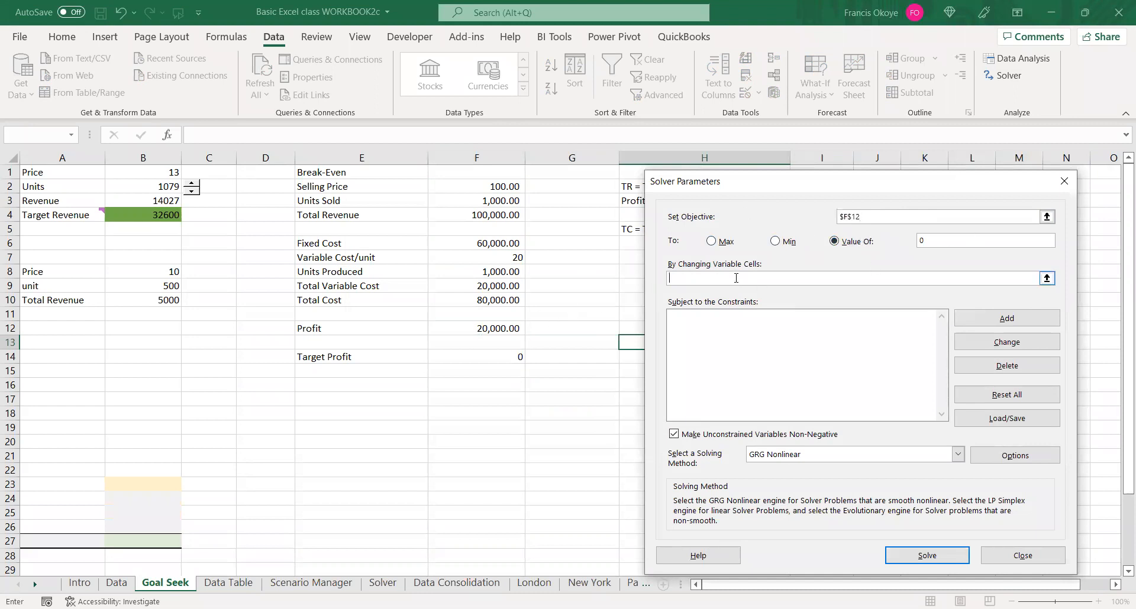
pyautogui.click(498, 202)
pyautogui.write(',')
pyautogui.click(490, 258)
pyautogui.write(',')
pyautogui.click(480, 243)
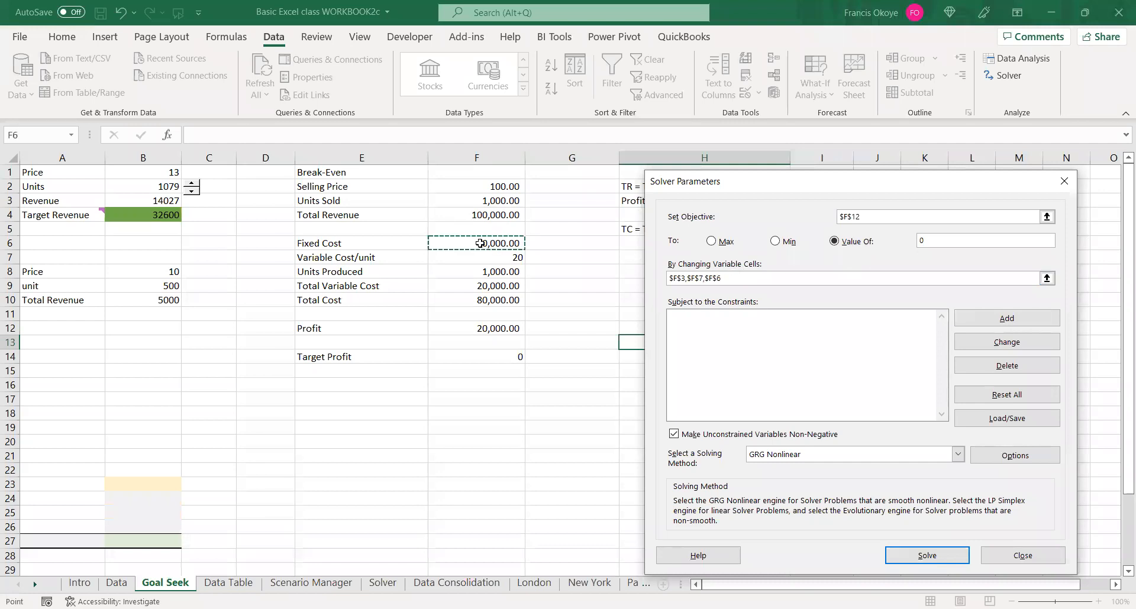
# Add a Solver constraint requiring Units Sold in F3 to be an integer
pyautogui.click(1030, 324)
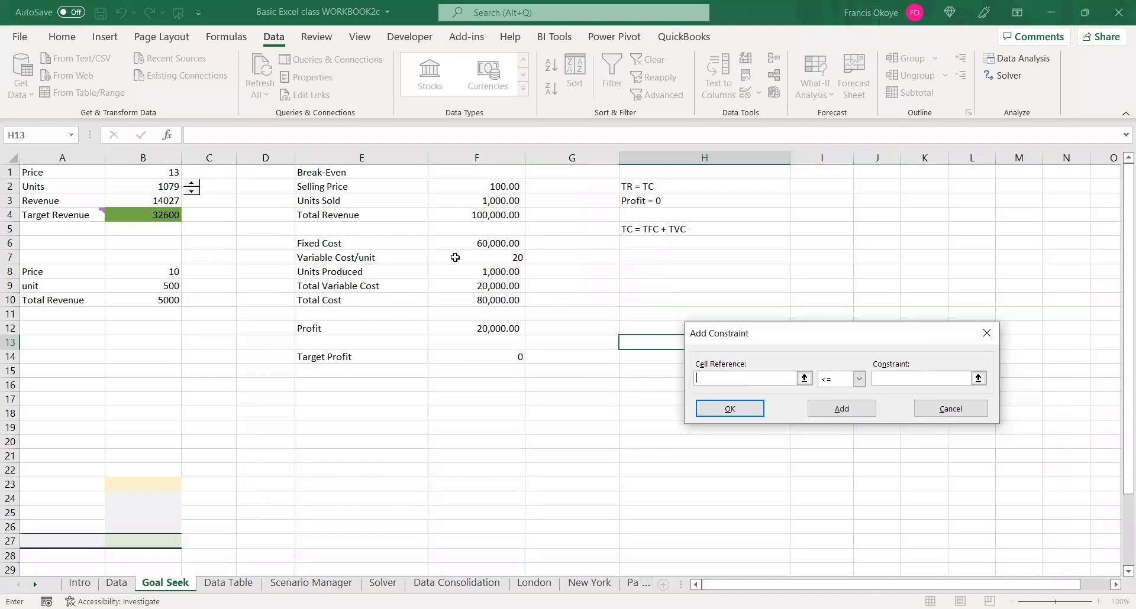
pyautogui.click(476, 194)
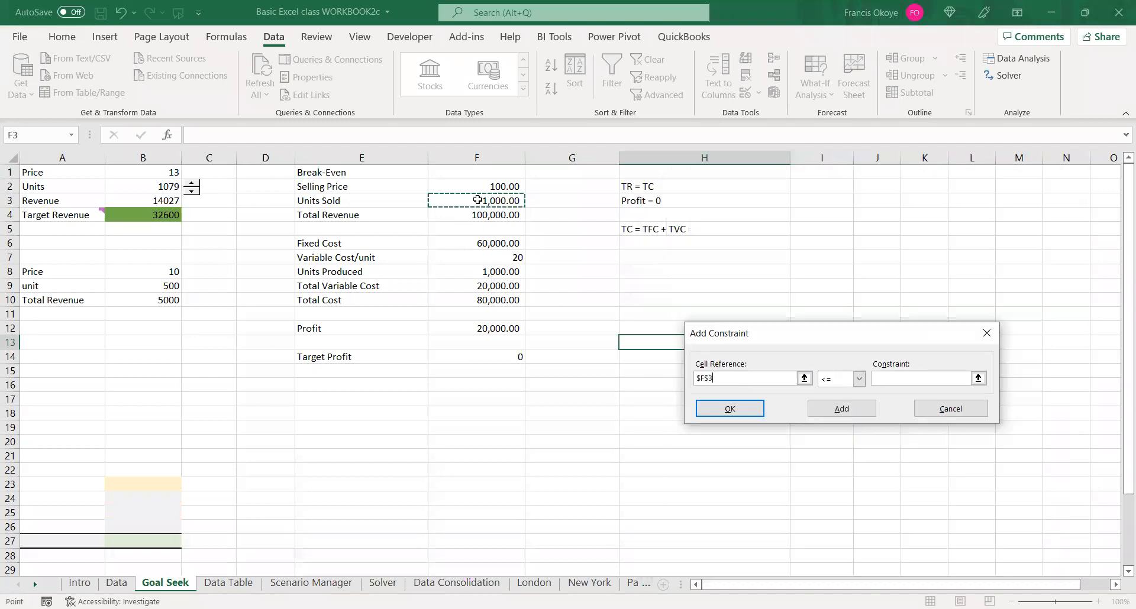
pyautogui.click(859, 380)
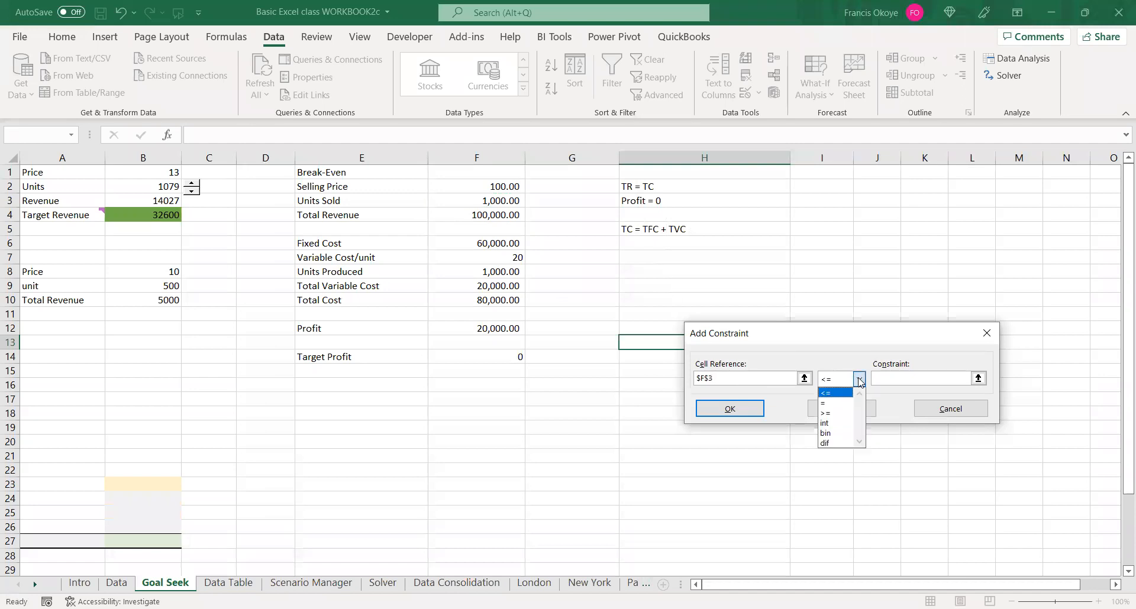
pyautogui.click(842, 424)
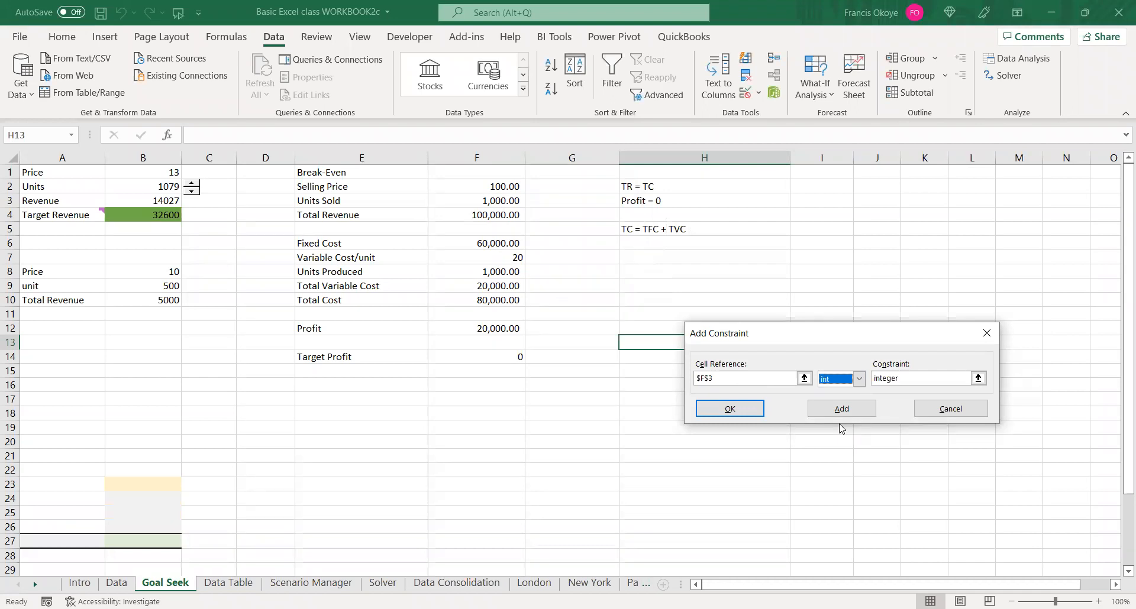
pyautogui.click(839, 411)
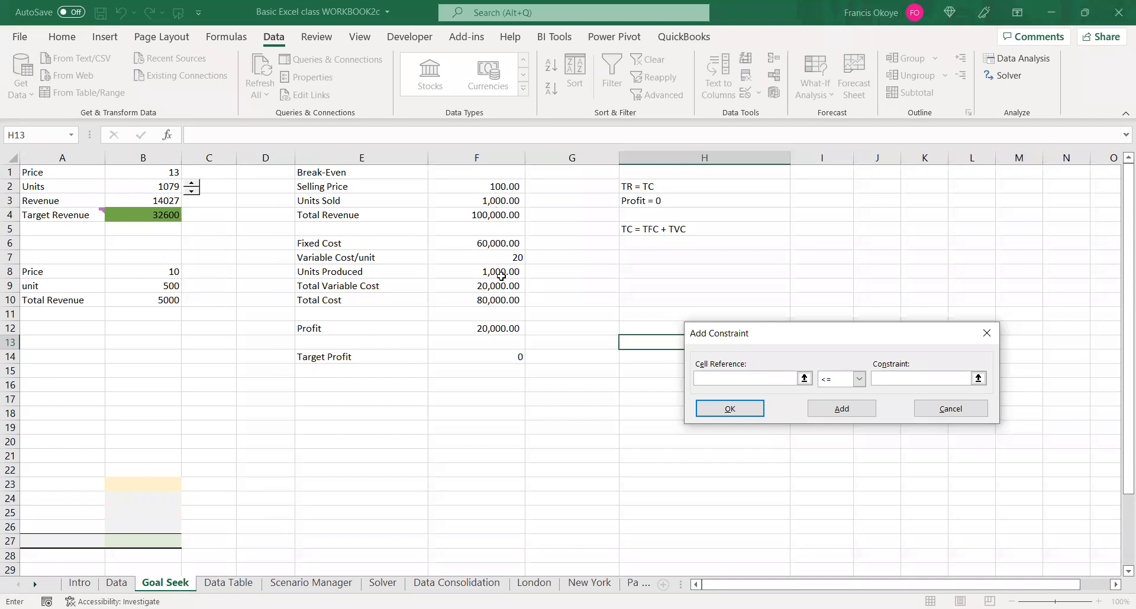
# Add a constraint limiting Variable Cost/unit in F7 to at most 50
pyautogui.click(499, 257)
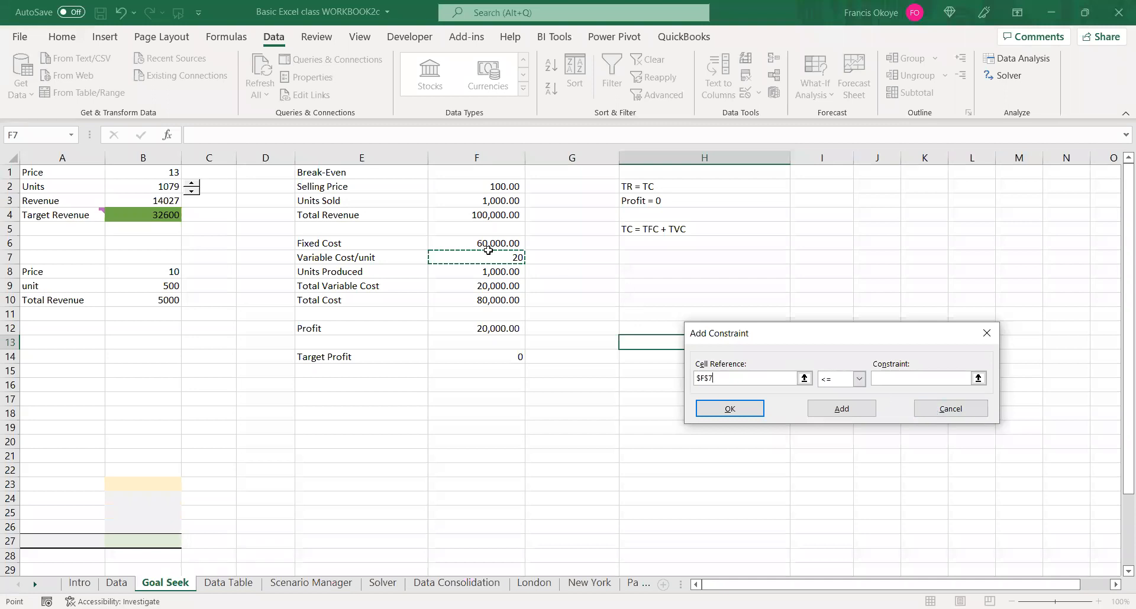
pyautogui.click(914, 379)
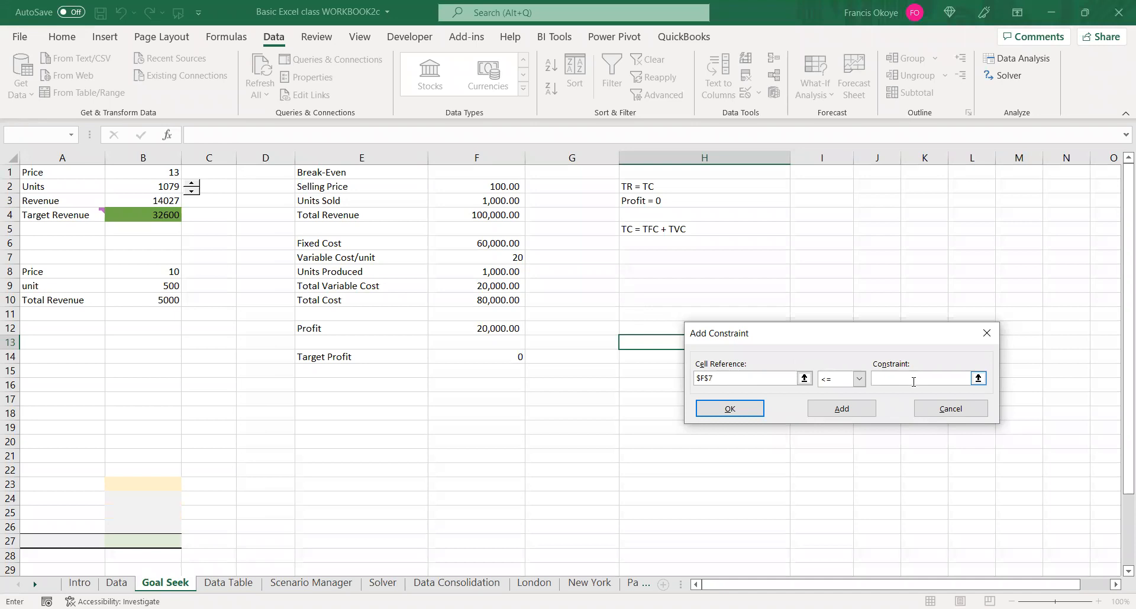
pyautogui.write('10')
pyautogui.click(828, 416)
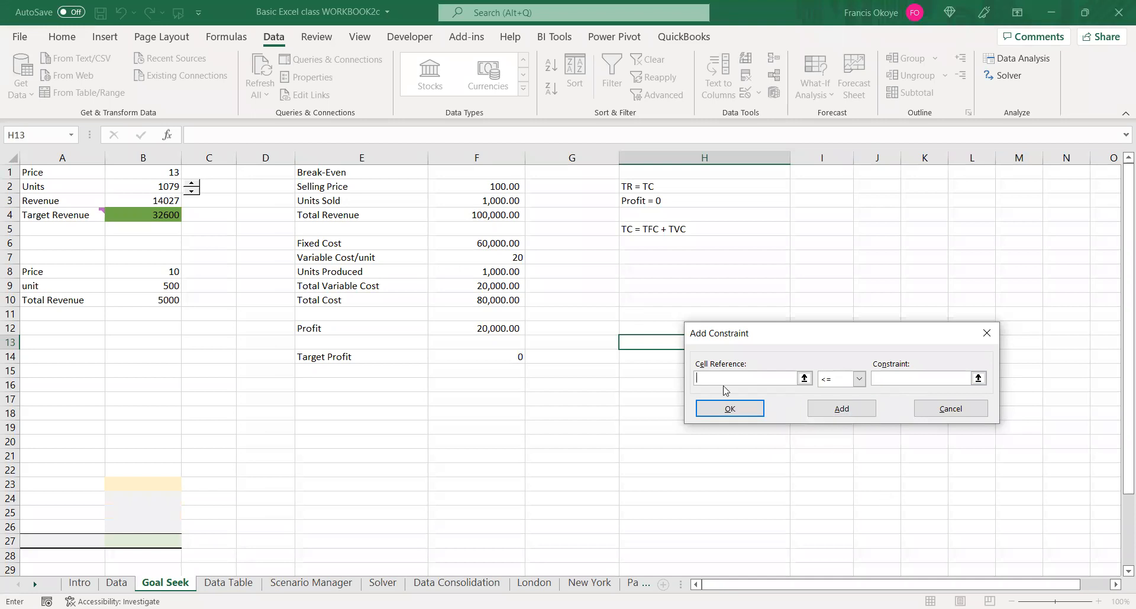
# Add a constraint requiring Fixed Cost in F6 to be an integer
pyautogui.click(804, 379)
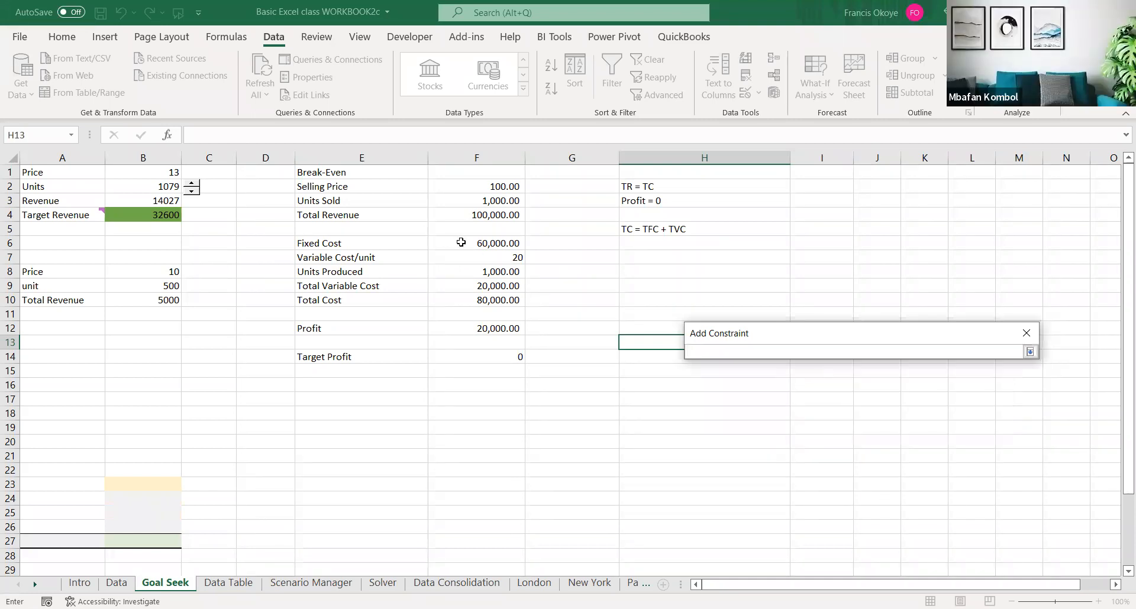
pyautogui.click(461, 243)
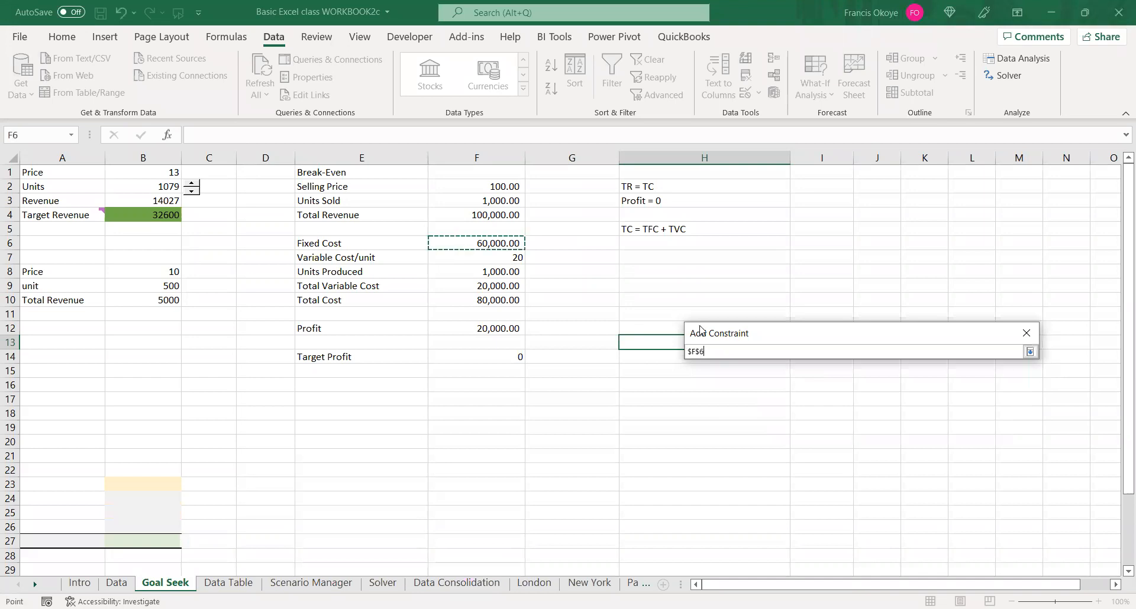
pyautogui.click(1030, 351)
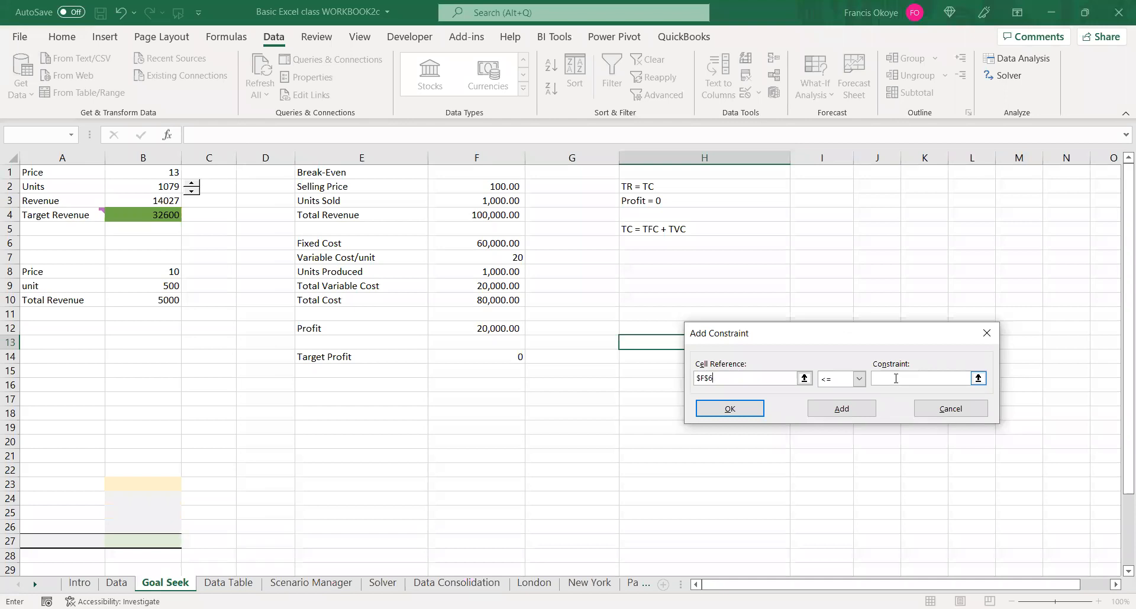
pyautogui.click(859, 379)
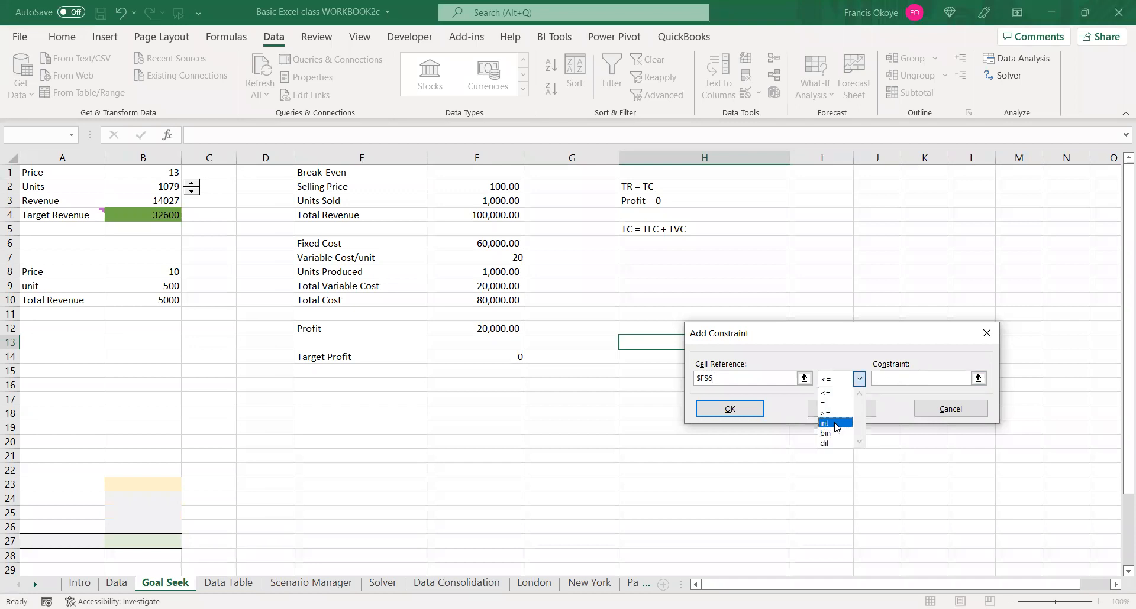
pyautogui.click(837, 425)
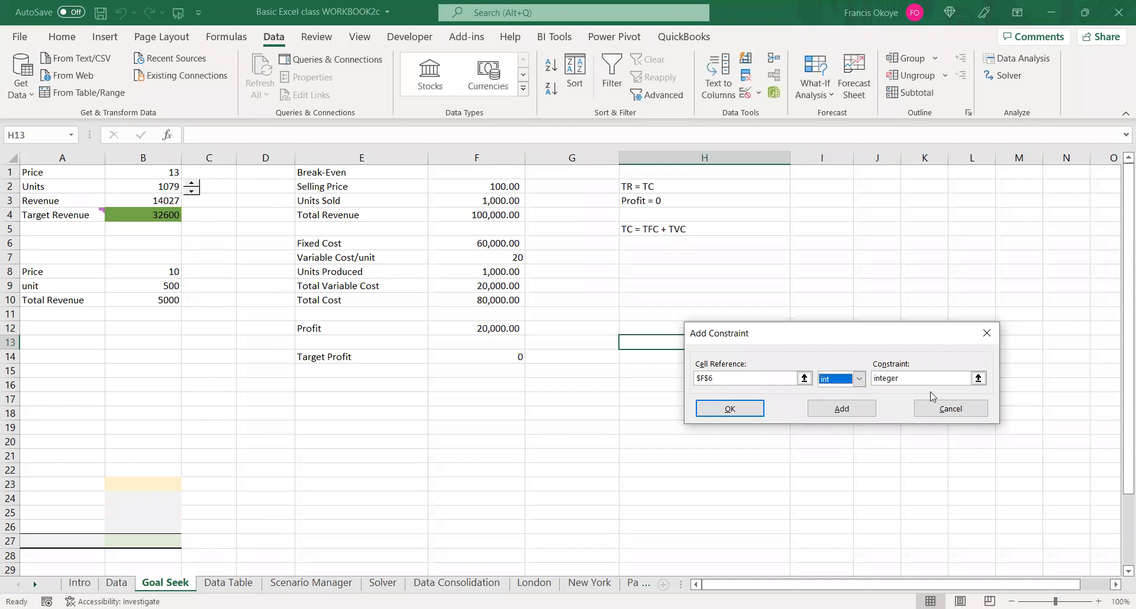
pyautogui.click(842, 413)
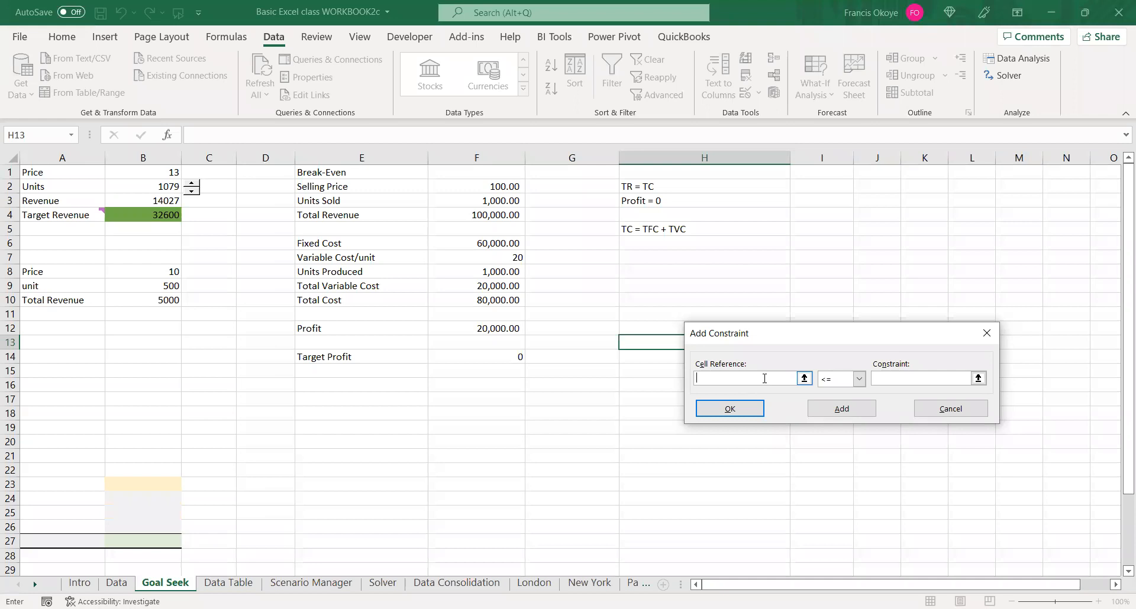
# Add a constraint keeping Fixed Cost in F6 at or below 70000 and return to the Solver parameters
pyautogui.click(500, 245)
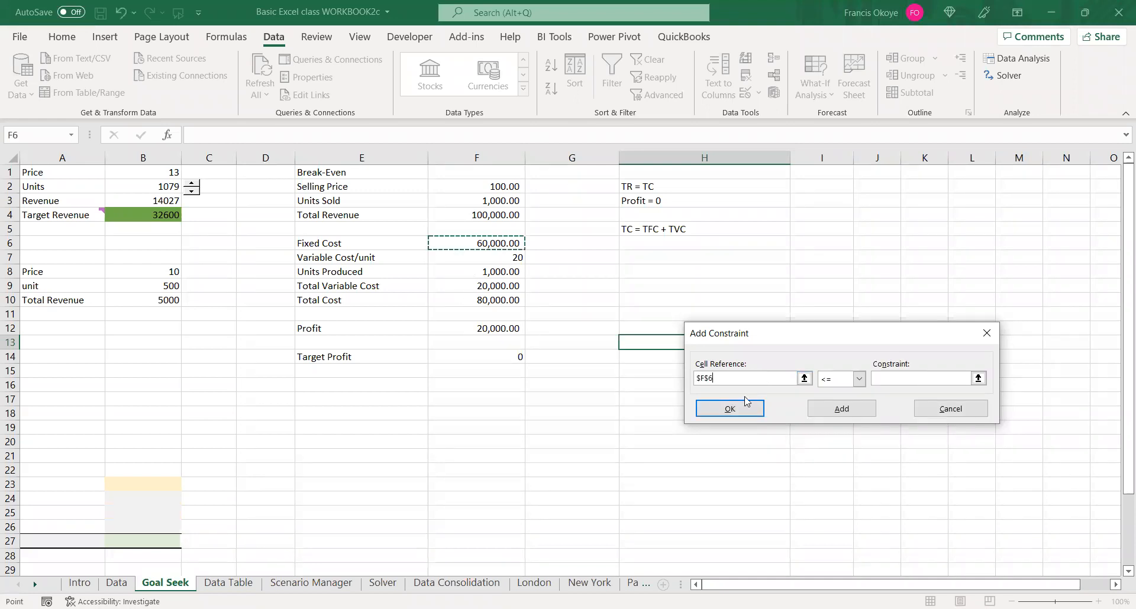
pyautogui.click(937, 377)
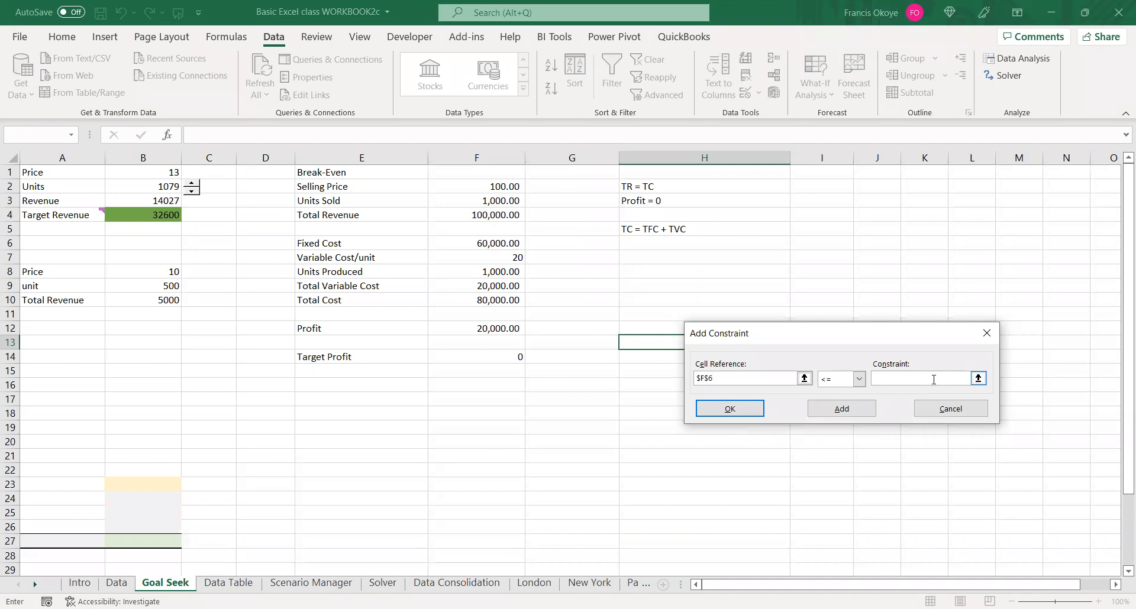
pyautogui.click(860, 379)
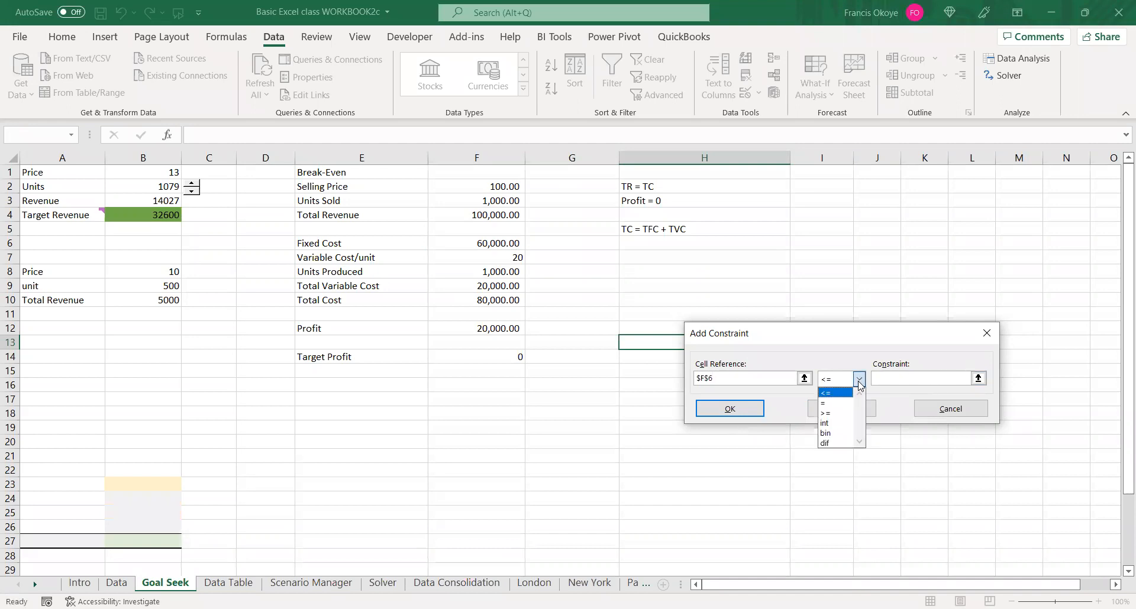
pyautogui.click(909, 379)
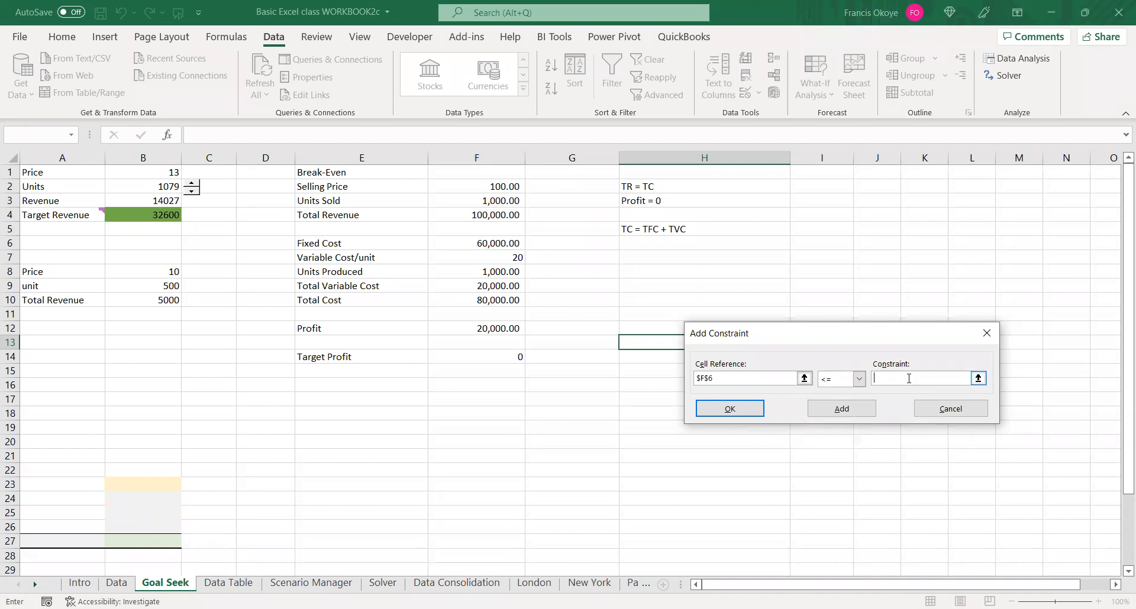
pyautogui.write('70000')
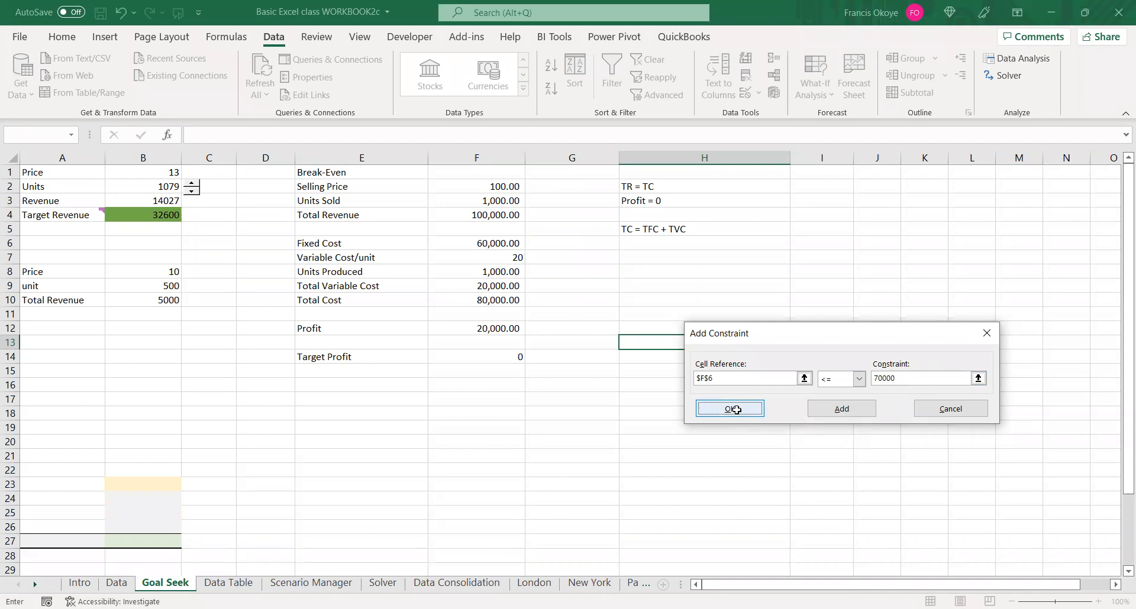
pyautogui.press('Return')
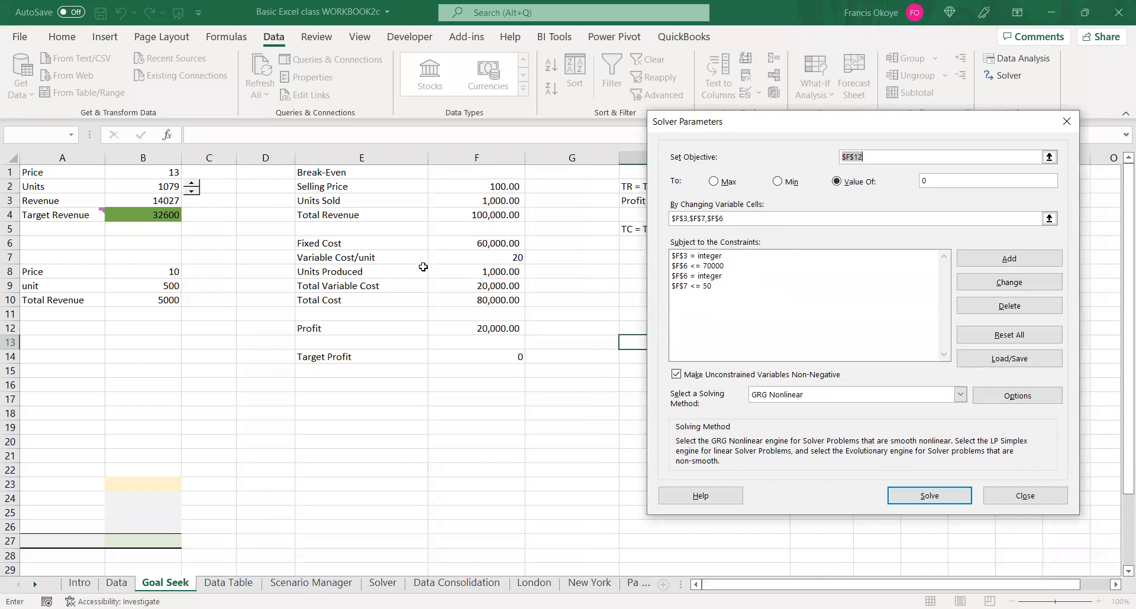
# Add a constraint keeping Variable Cost/unit in F7 at or above 30 and return to the Solver parameters
pyautogui.click(996, 253)
pyautogui.click(511, 258)
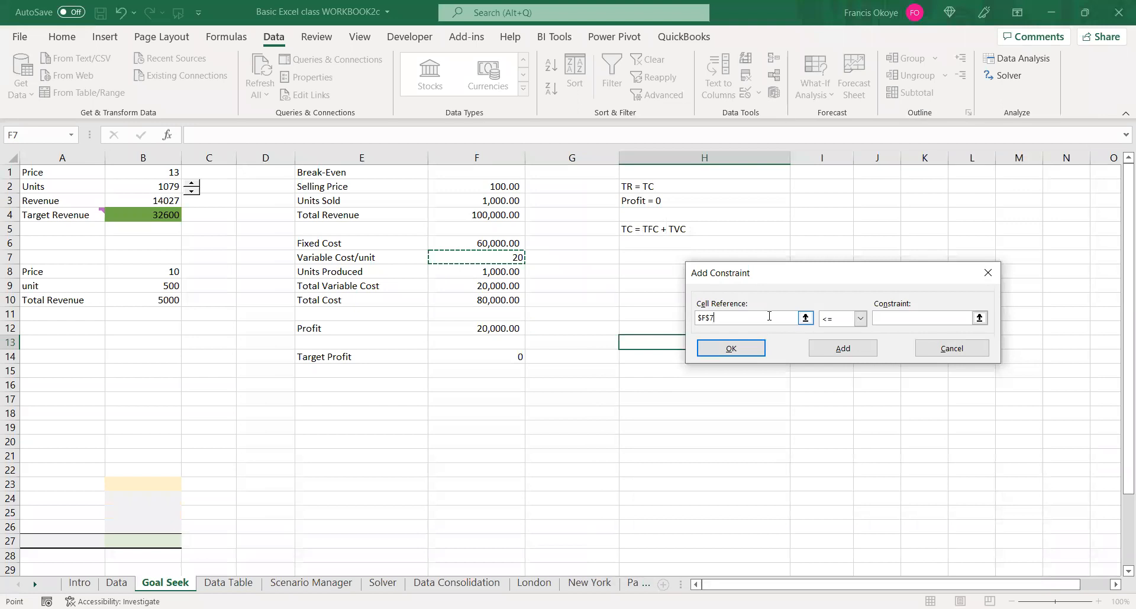
pyautogui.click(859, 320)
pyautogui.click(883, 320)
pyautogui.write('30')
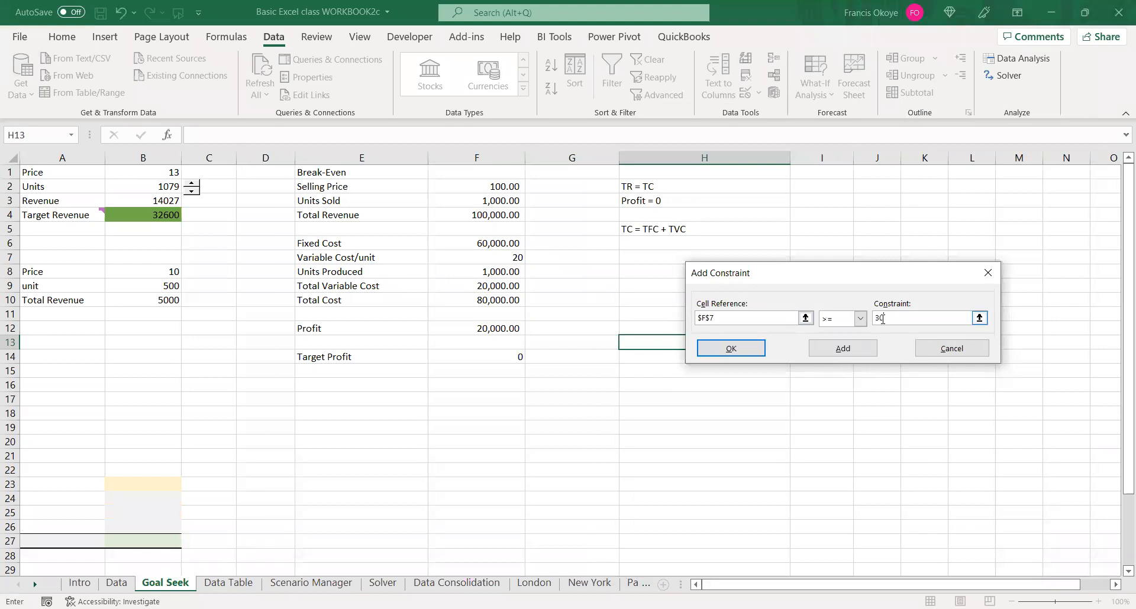
pyautogui.click(749, 353)
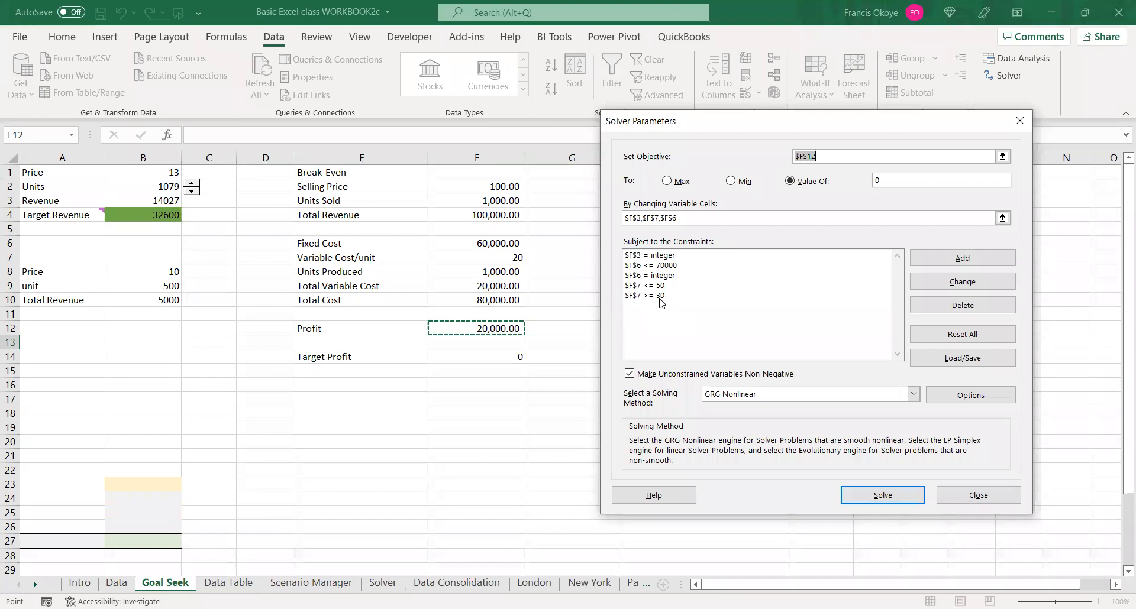
# Run Solver with the constraints, inspect the proposed break-even values in the table, and discard the solution
pyautogui.click(885, 497)
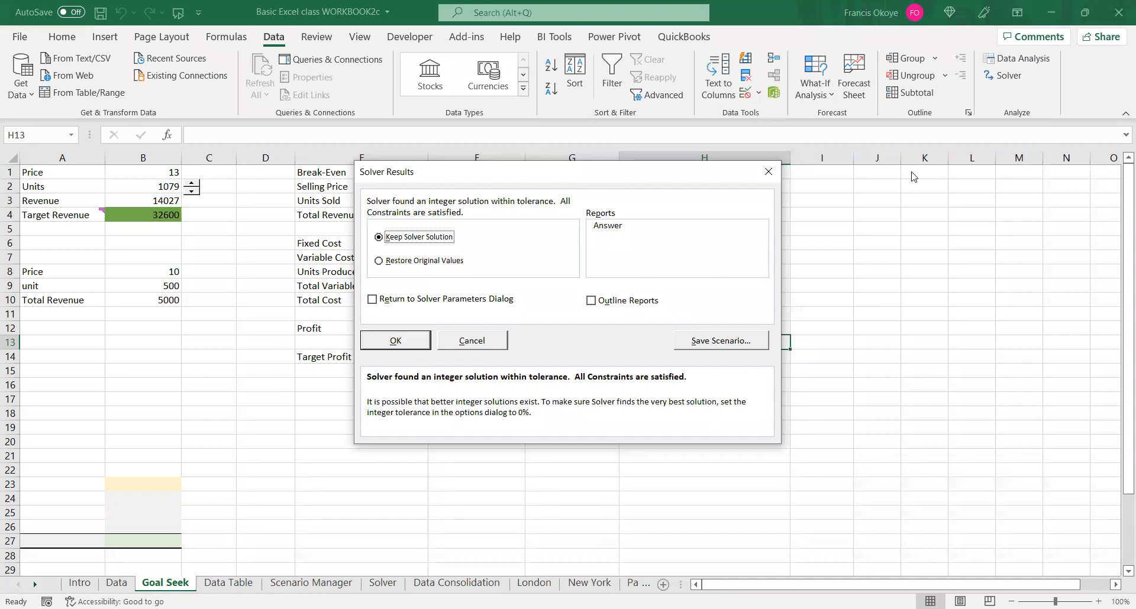
pyautogui.moveTo(547, 179); pyautogui.dragTo(912, 170)
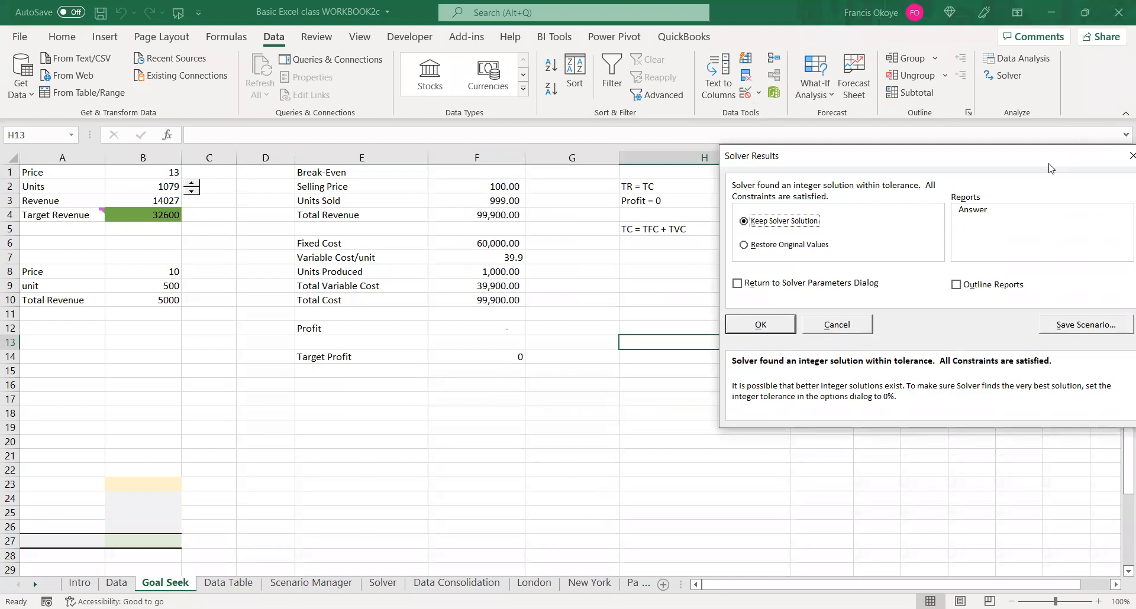
pyautogui.click(837, 325)
pyautogui.click(555, 355)
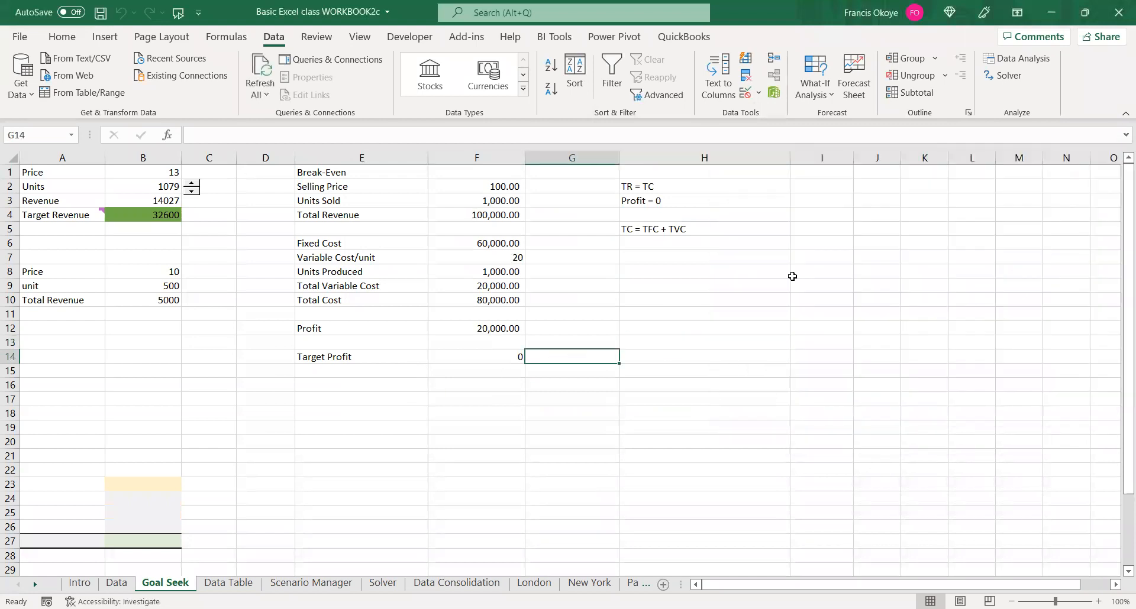
# Run Solver again with the same objective, changing cells and constraints, and keep its solution in the break-even table
pyautogui.click(1005, 75)
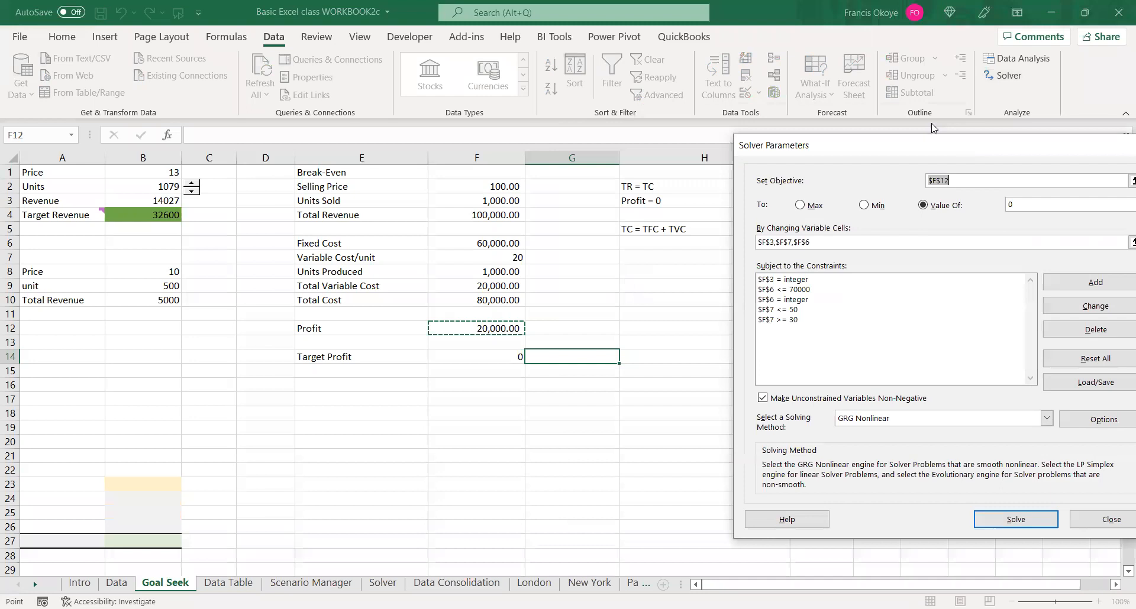
pyautogui.click(966, 497)
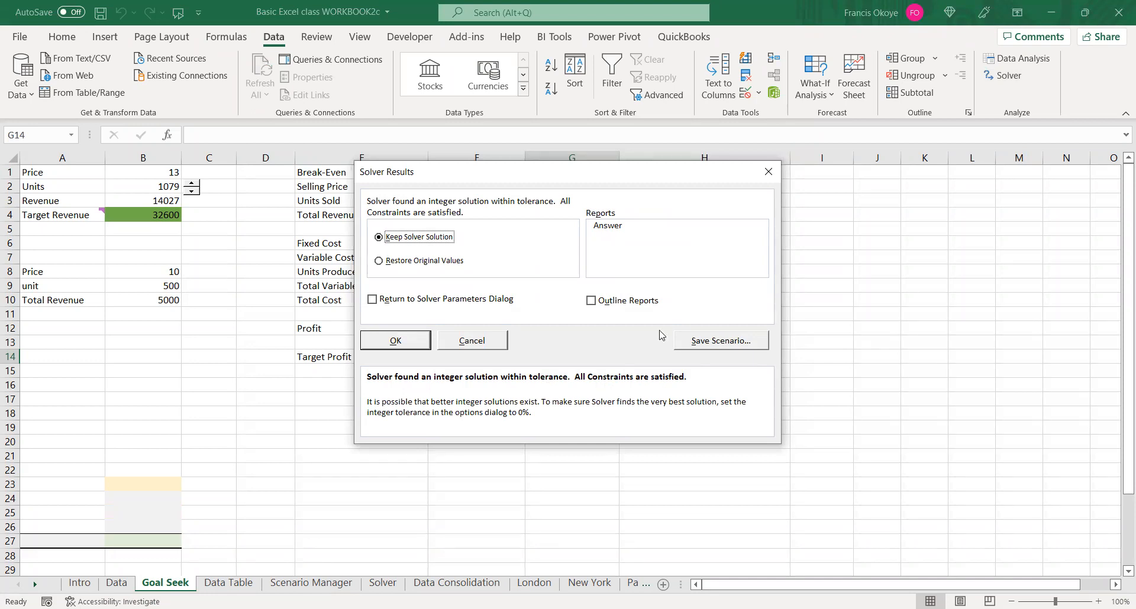
pyautogui.click(400, 343)
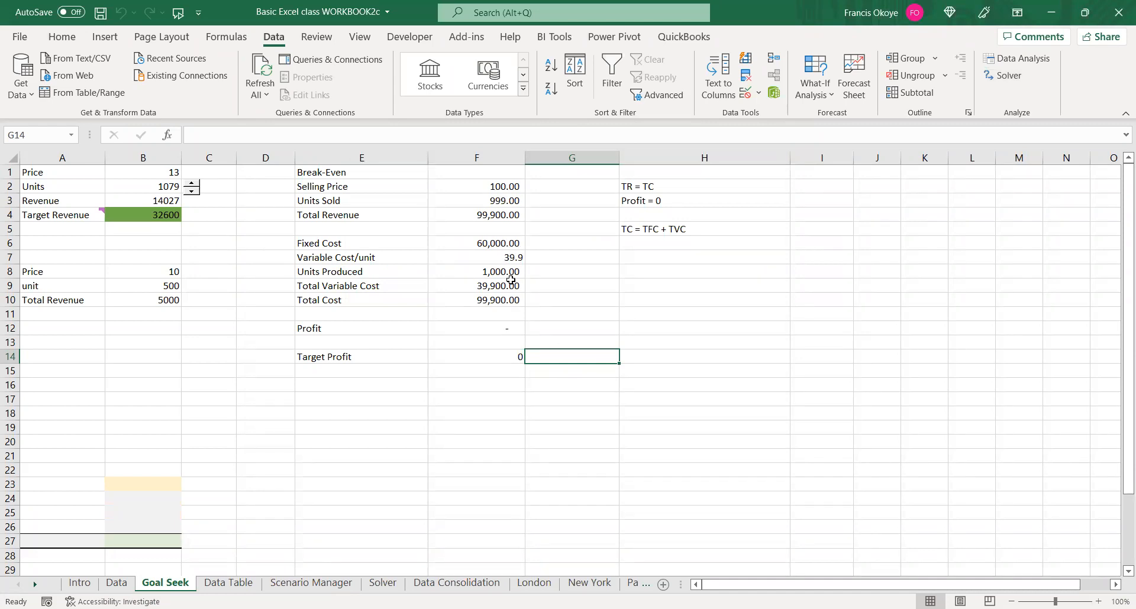
# Select the Target Profit value in F14, review the Solver parameters, and close them without solving
pyautogui.click(513, 355)
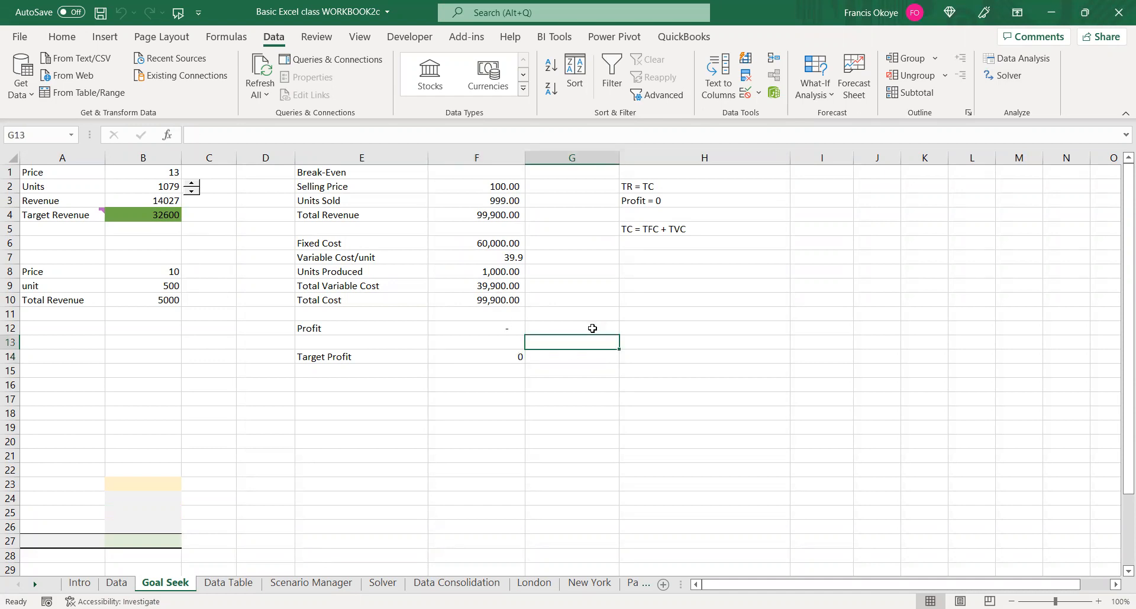
pyautogui.click(529, 358)
pyautogui.click(509, 360)
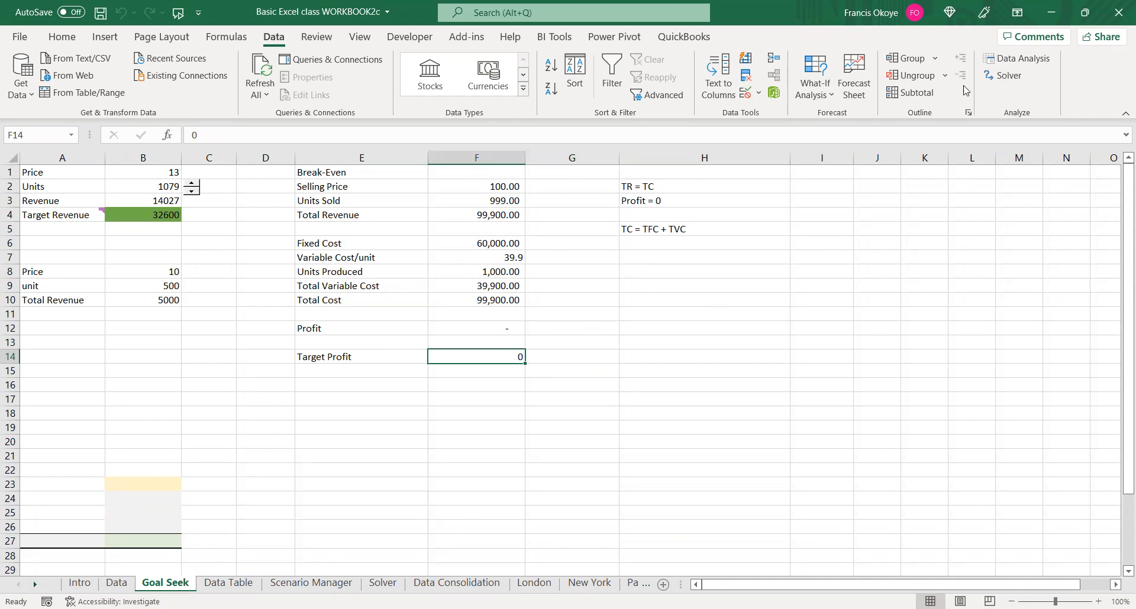
pyautogui.click(1000, 76)
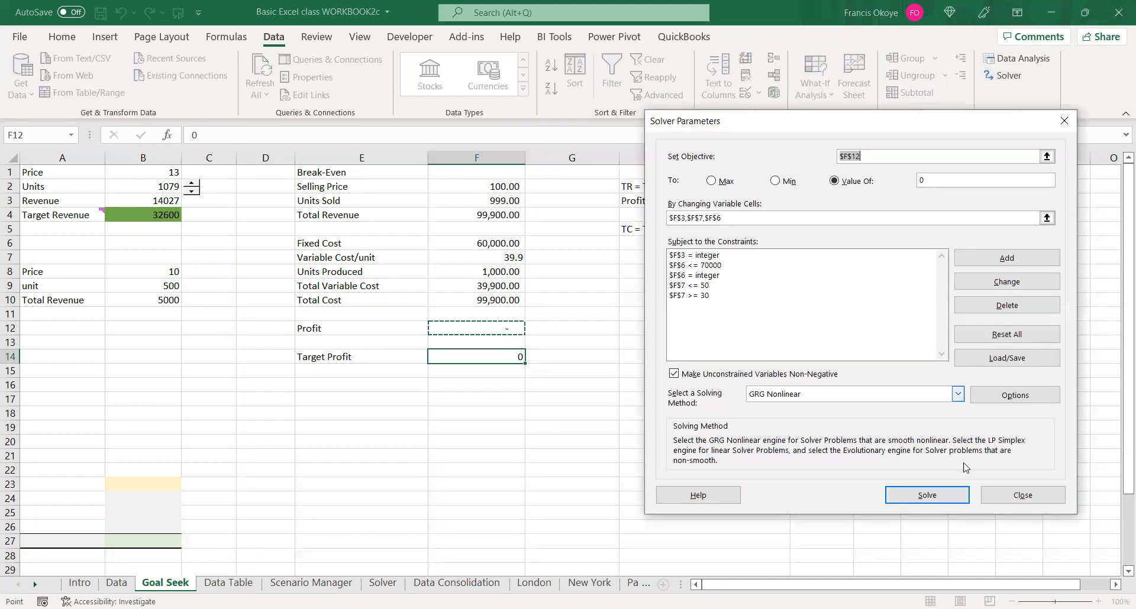
pyautogui.click(1010, 496)
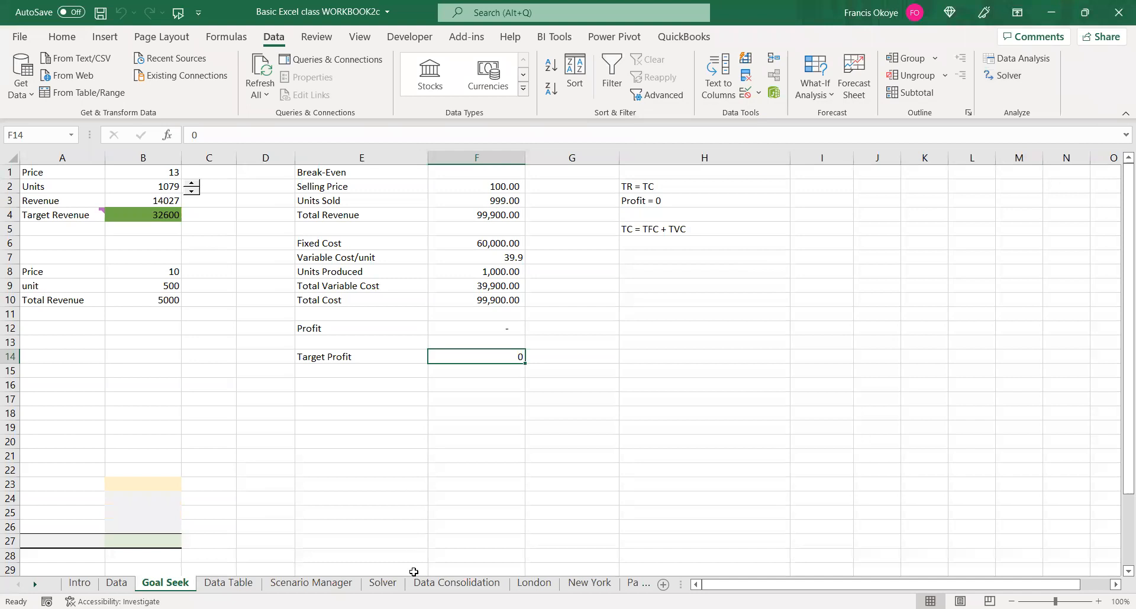
# Open the Solver worksheet and go to the chairs and tables production model
pyautogui.click(383, 583)
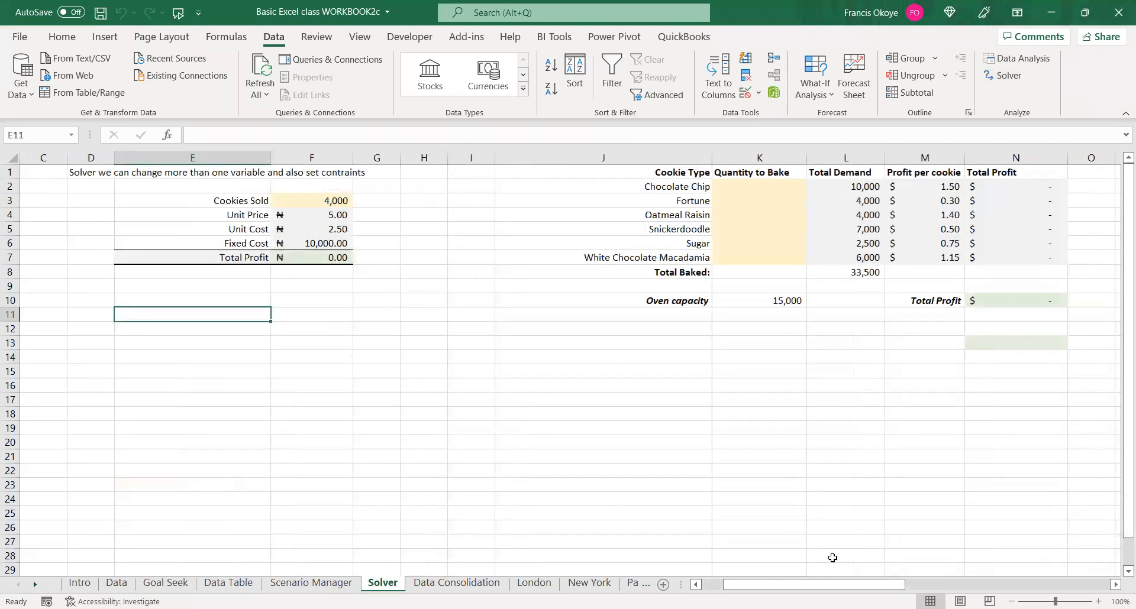
pyautogui.moveTo(840, 588); pyautogui.dragTo(775, 586)
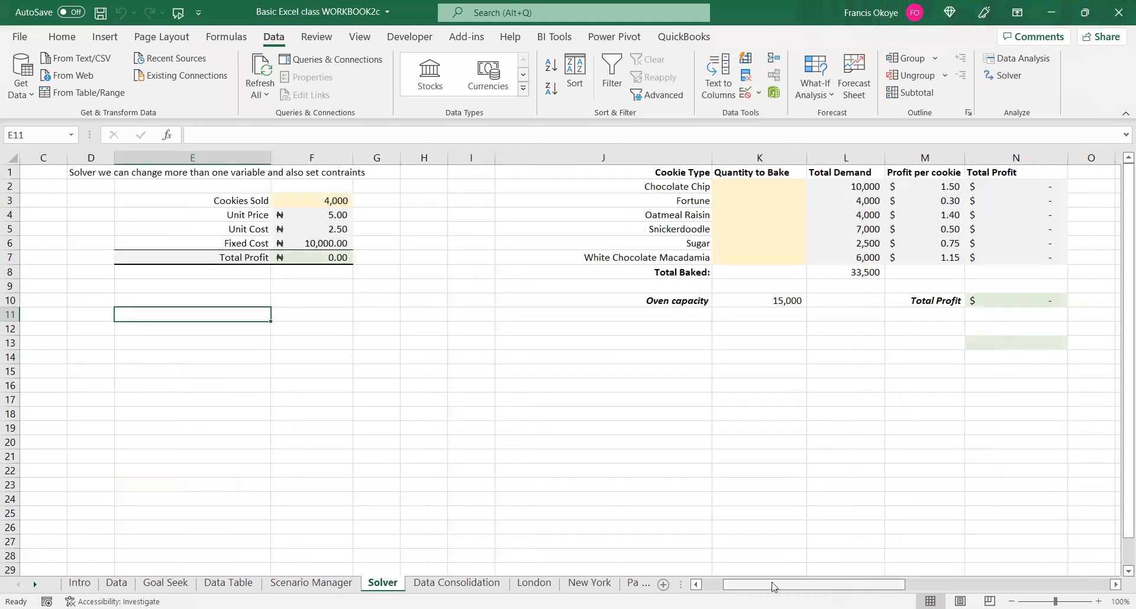
pyautogui.click(423, 227)
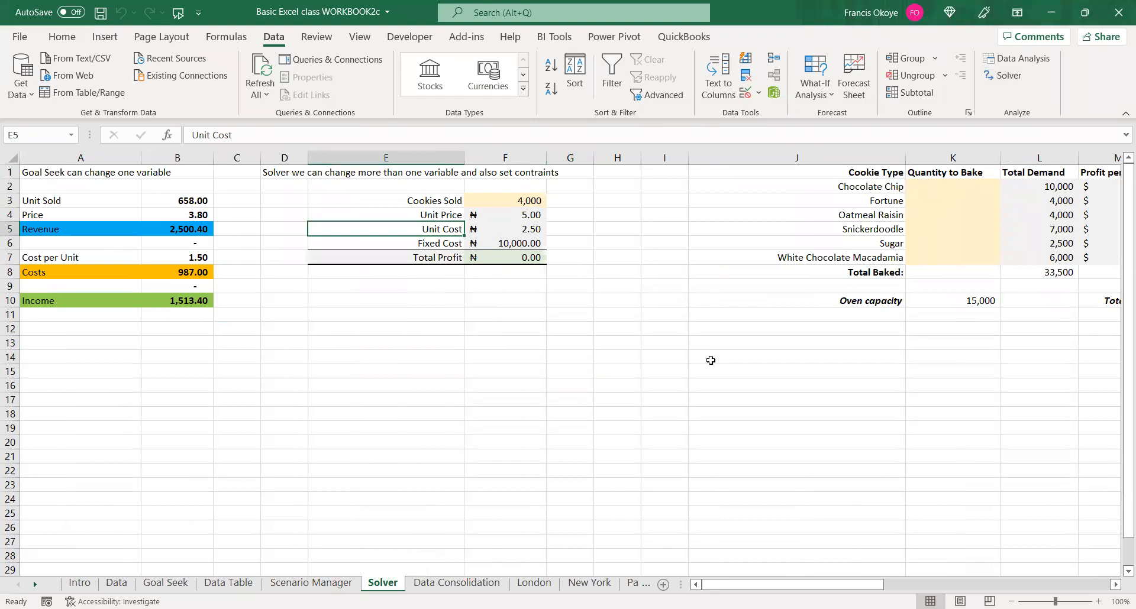
pyautogui.moveTo(808, 590); pyautogui.dragTo(1030, 586)
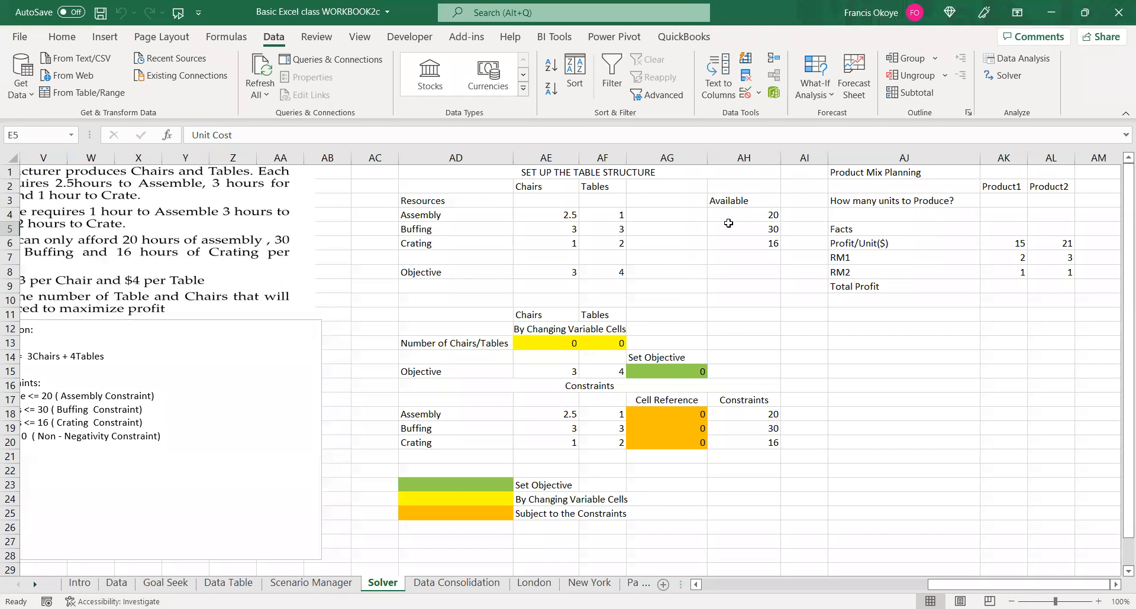
pyautogui.click(717, 216)
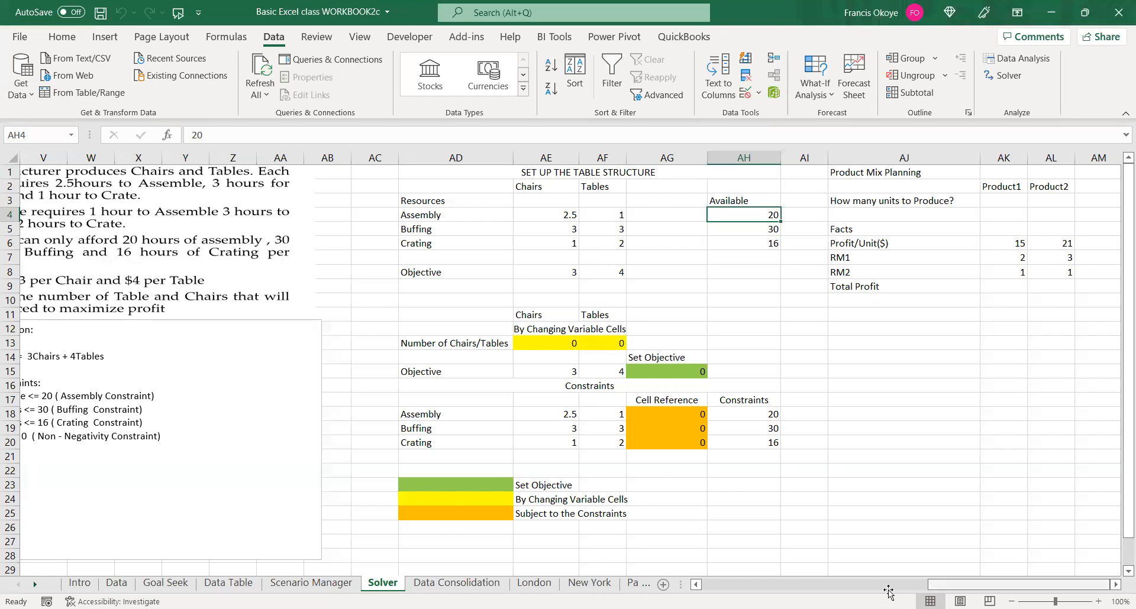
# Examine the constraints and objective function in the chairs and tables text box against the resource table beside it
pyautogui.hscroll(-3, 272, 203)
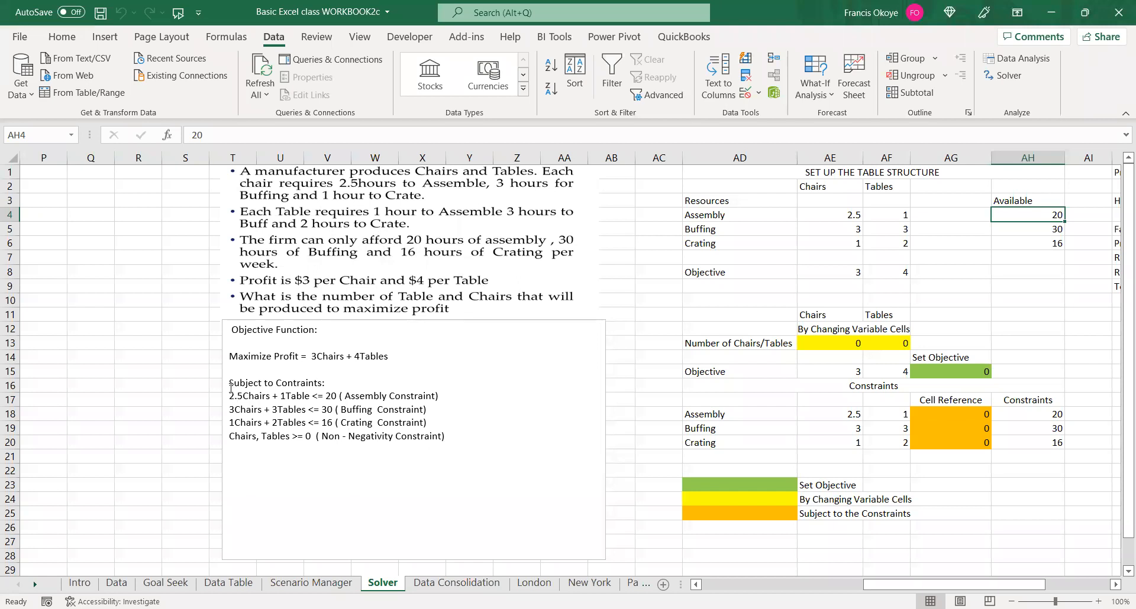
pyautogui.moveTo(231, 391); pyautogui.dragTo(486, 448)
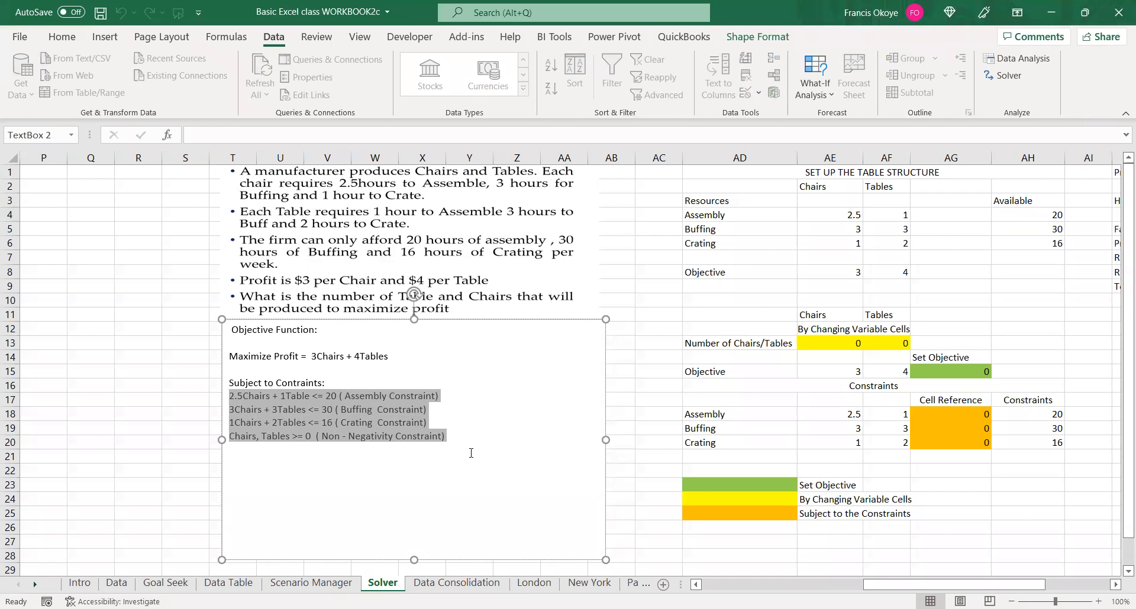
pyautogui.click(890, 274)
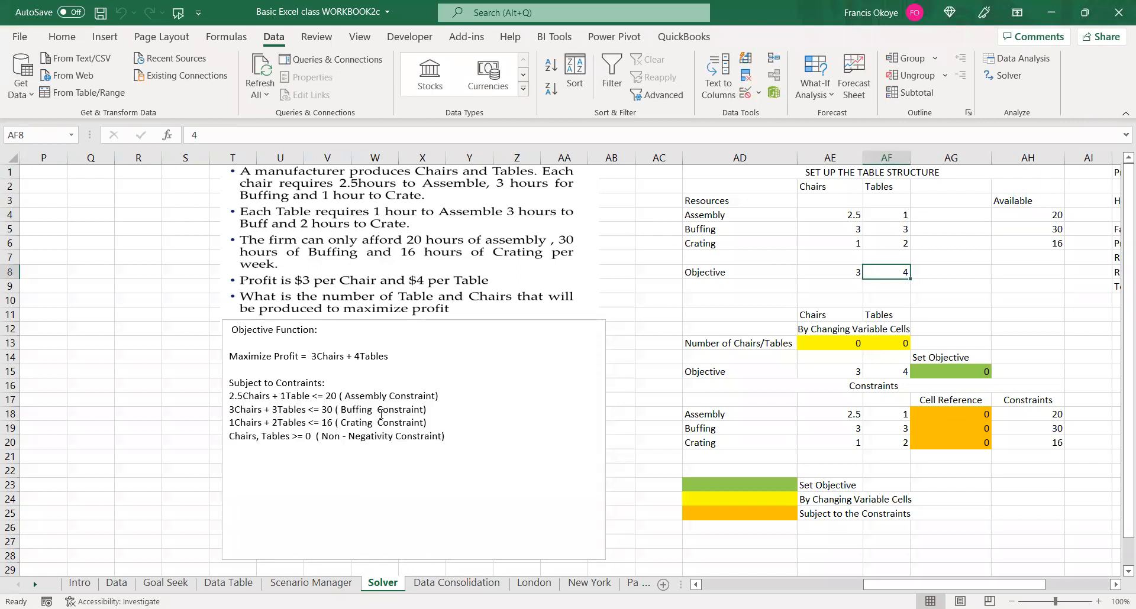
pyautogui.moveTo(694, 185); pyautogui.dragTo(1010, 274)
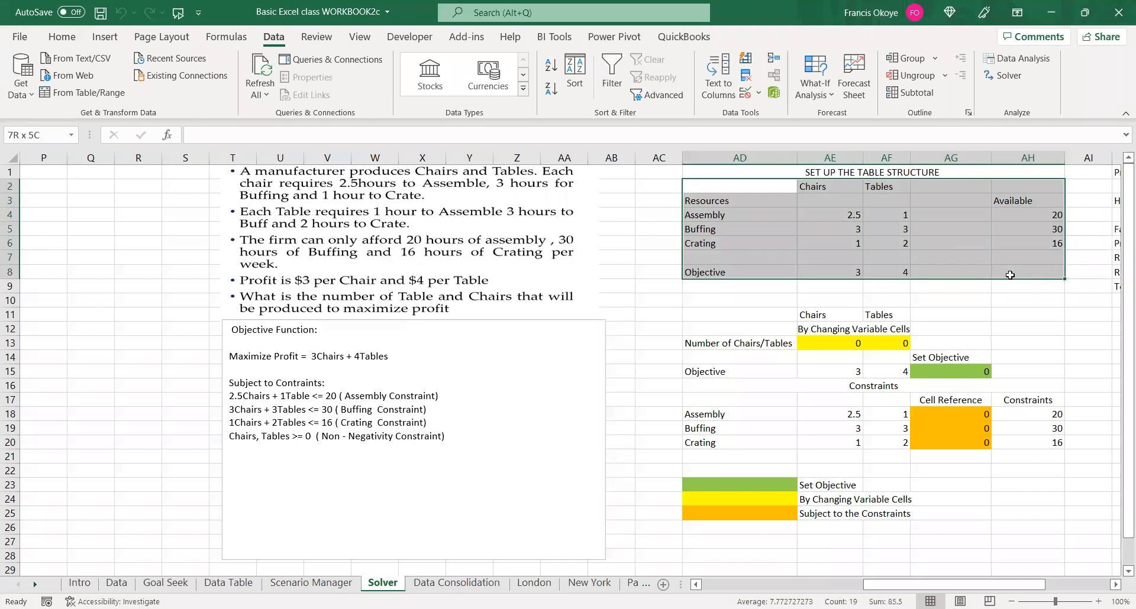
pyautogui.click(895, 271)
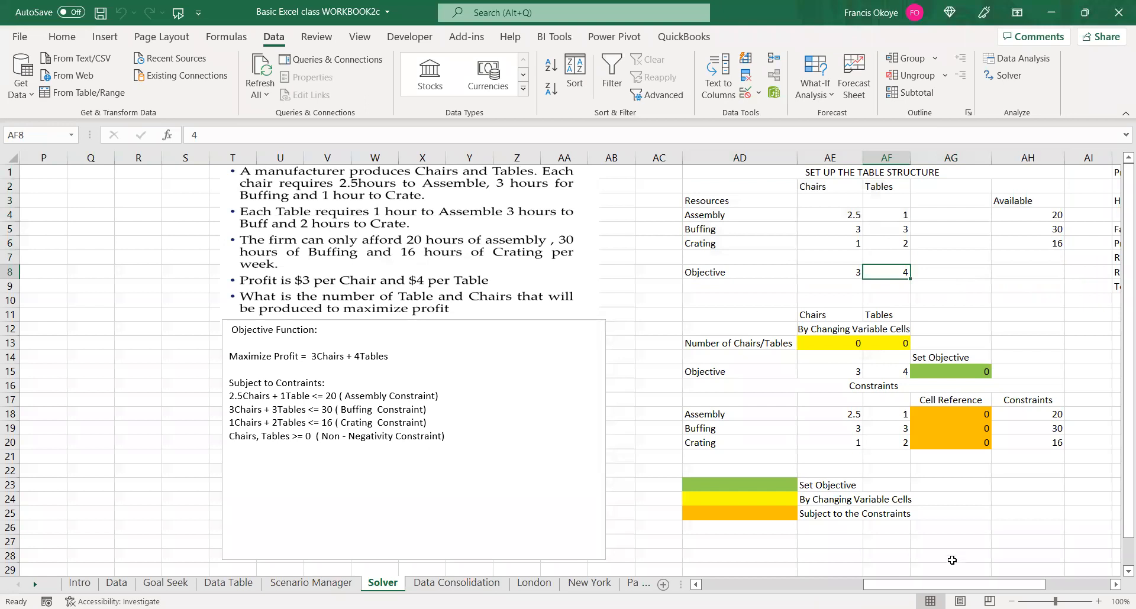
pyautogui.moveTo(945, 586); pyautogui.dragTo(970, 583)
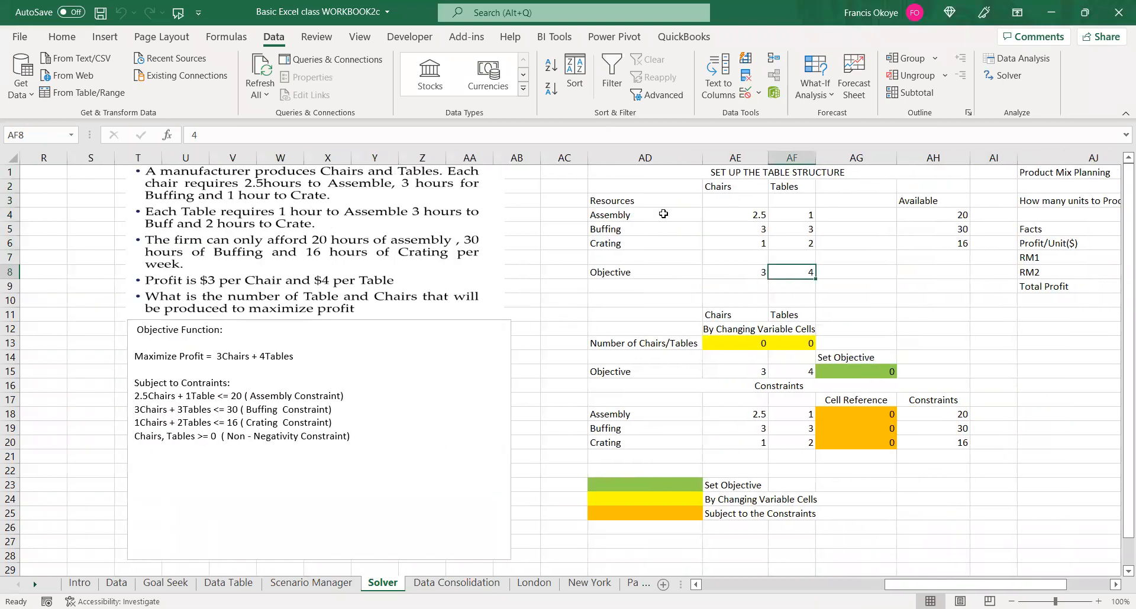
pyautogui.click(799, 201)
pyautogui.click(771, 217)
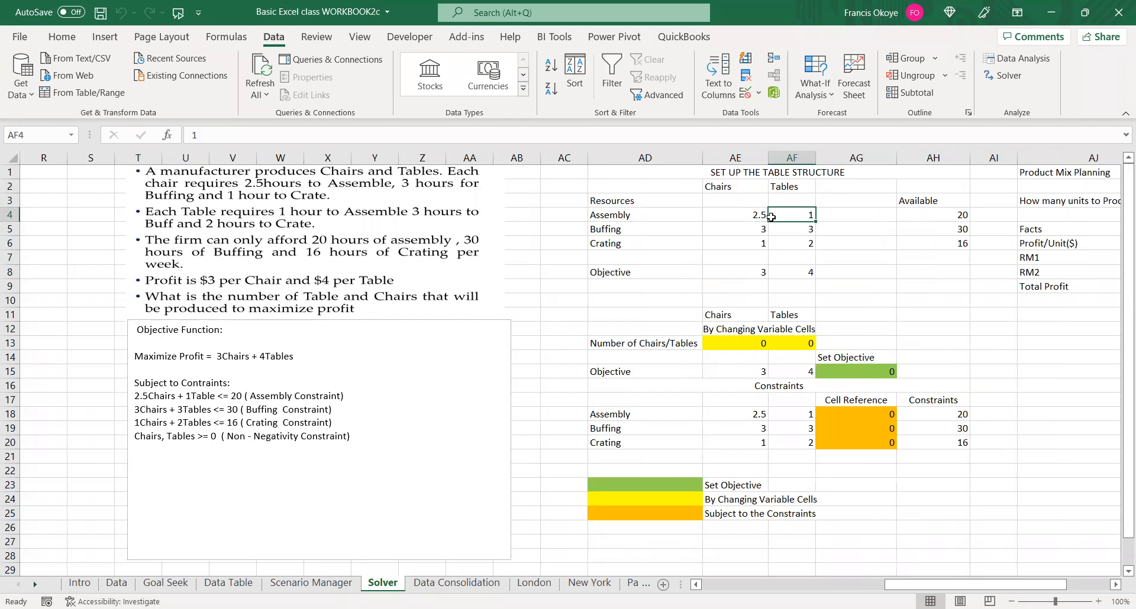
pyautogui.click(790, 177)
pyautogui.click(740, 272)
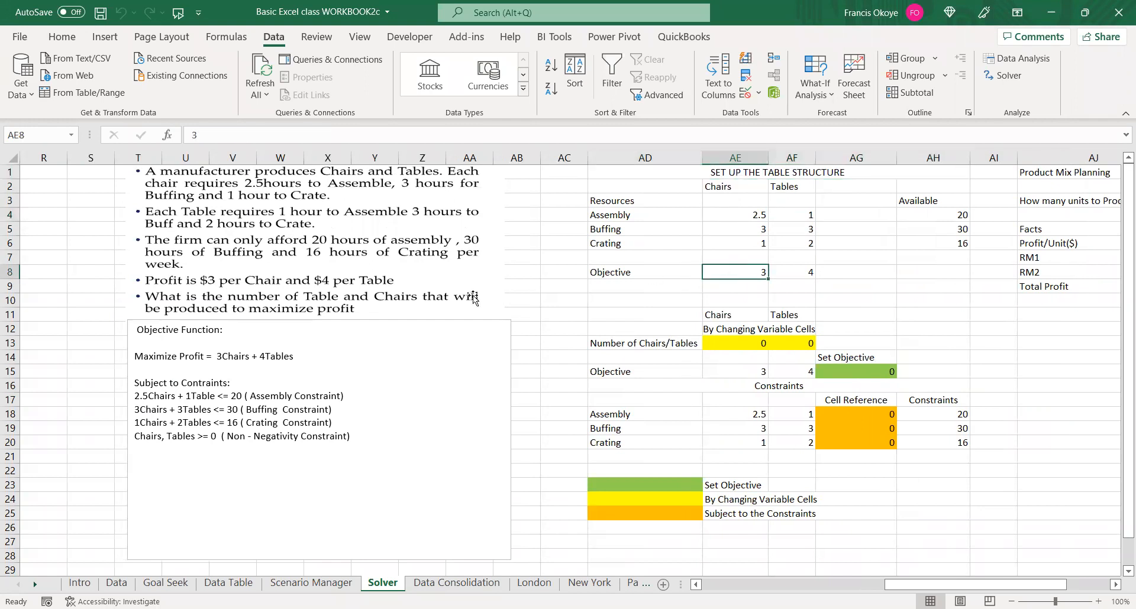
pyautogui.moveTo(218, 355); pyautogui.dragTo(244, 355)
pyautogui.click(278, 358)
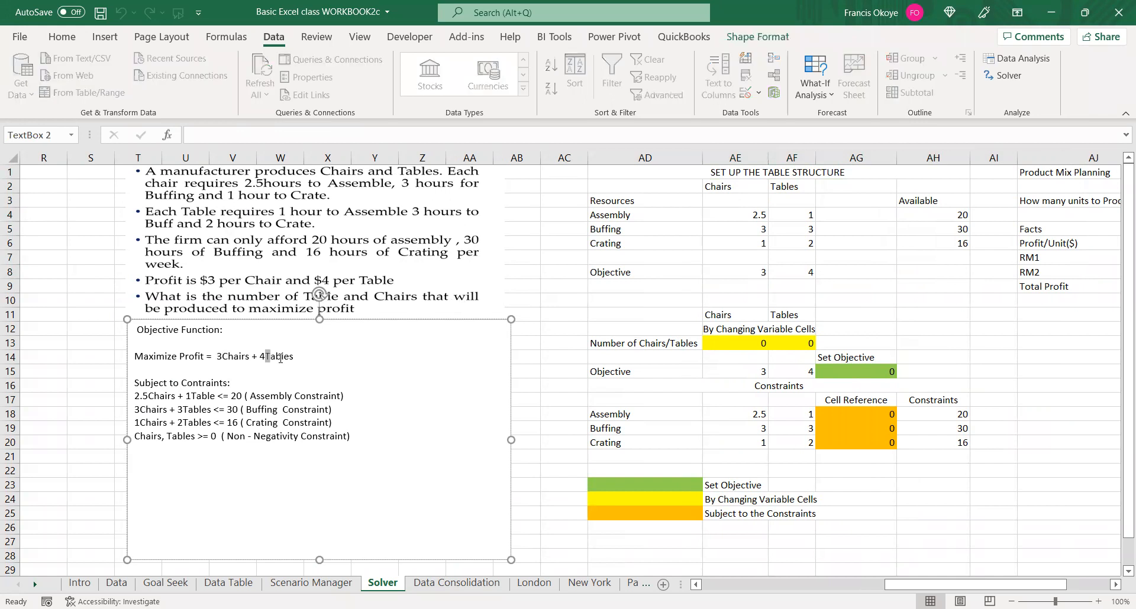
# Check the resource table's Chairs and Tables headers, its objective coefficients, and the Assembly, Buffing and Crating labels
pyautogui.click(726, 188)
pyautogui.click(784, 185)
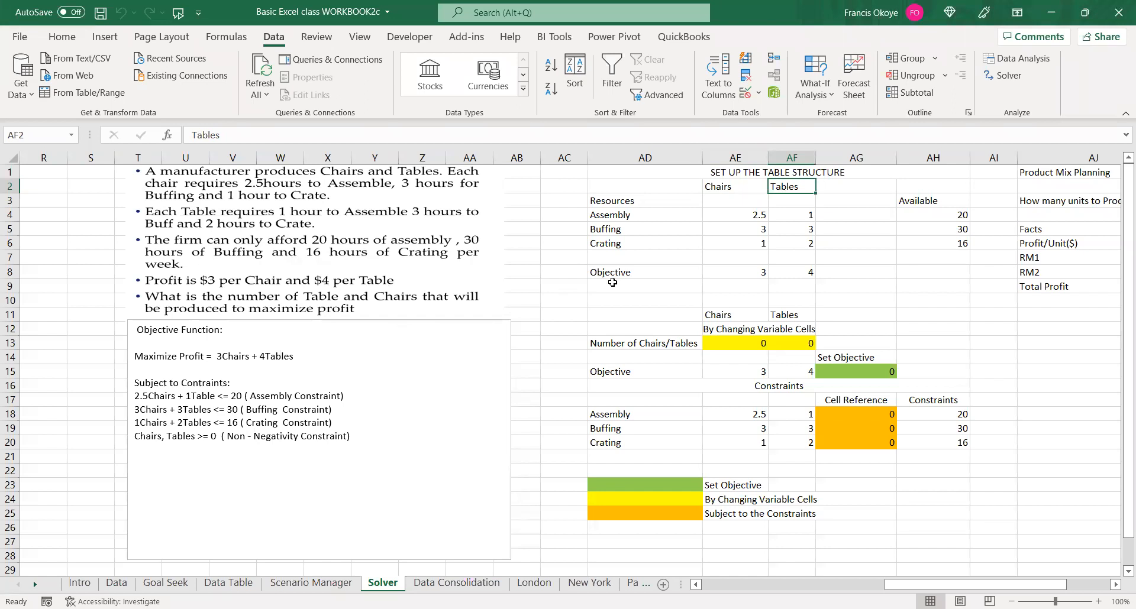
pyautogui.click(646, 270)
pyautogui.click(713, 275)
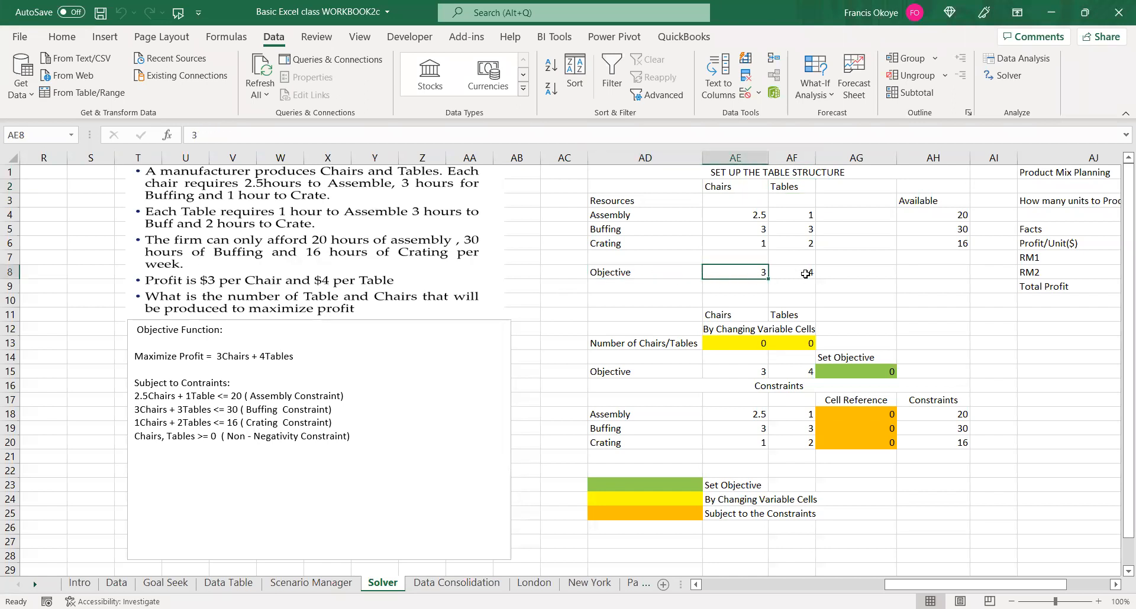
pyautogui.click(806, 274)
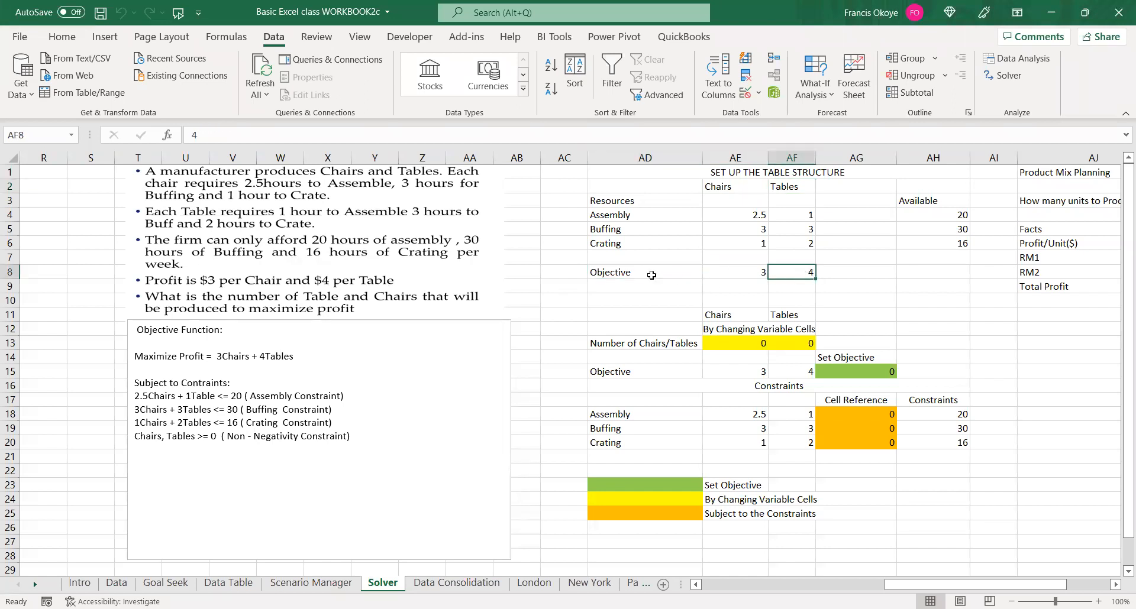
pyautogui.moveTo(639, 202); pyautogui.dragTo(640, 243)
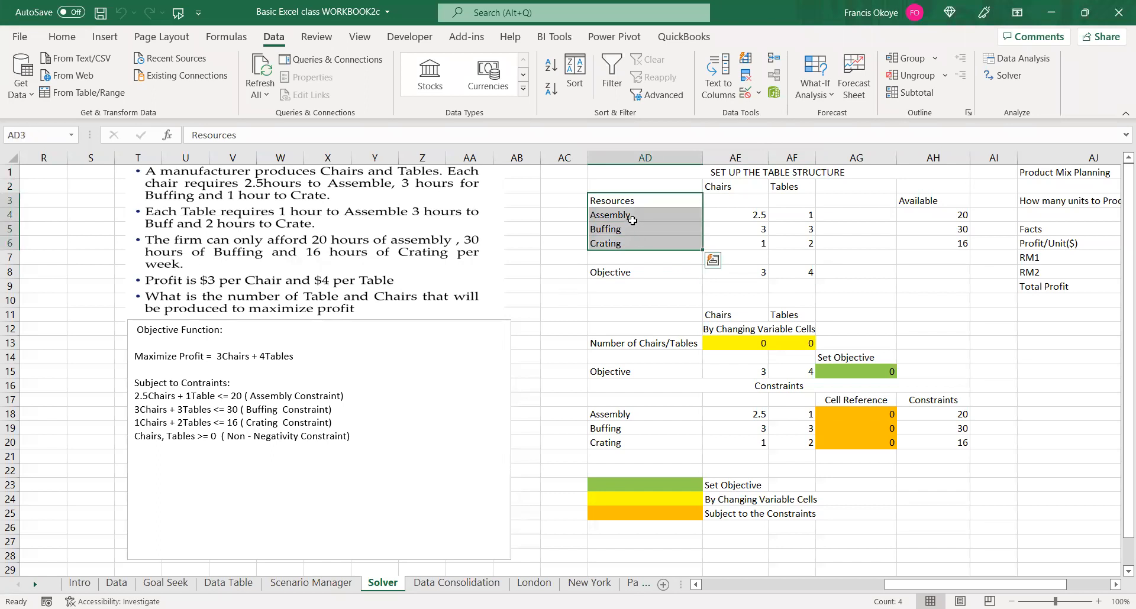
pyautogui.click(631, 217)
pyautogui.click(630, 235)
pyautogui.click(629, 244)
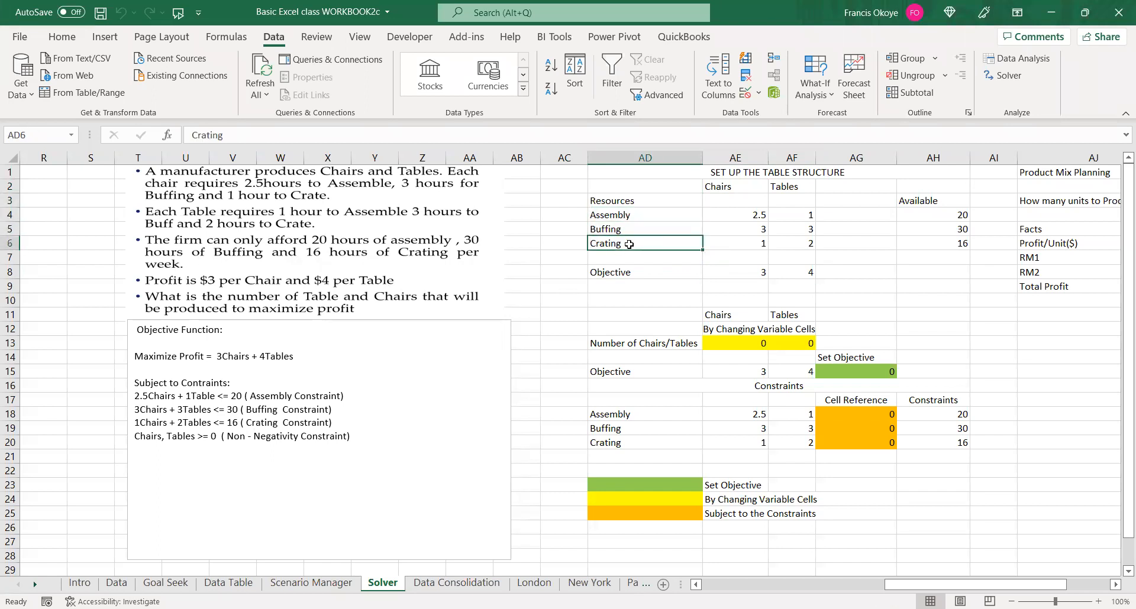
# Change the header in AH3 to "Resource Available" and fit column AH to its text
pyautogui.doubleClick(905, 201)
pyautogui.write('Res')
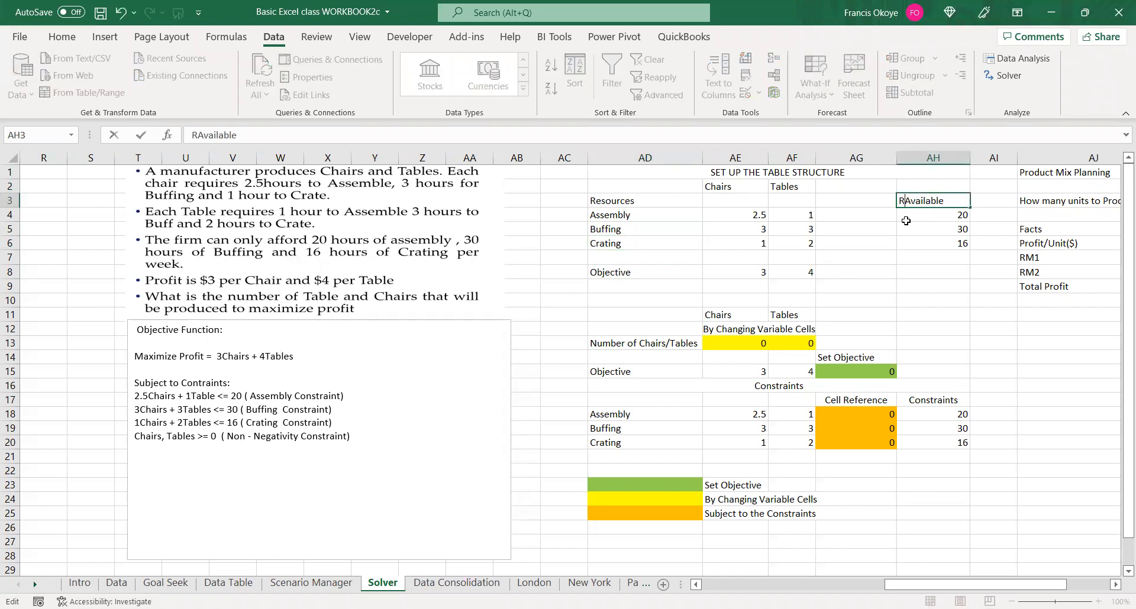
pyautogui.write('ource')
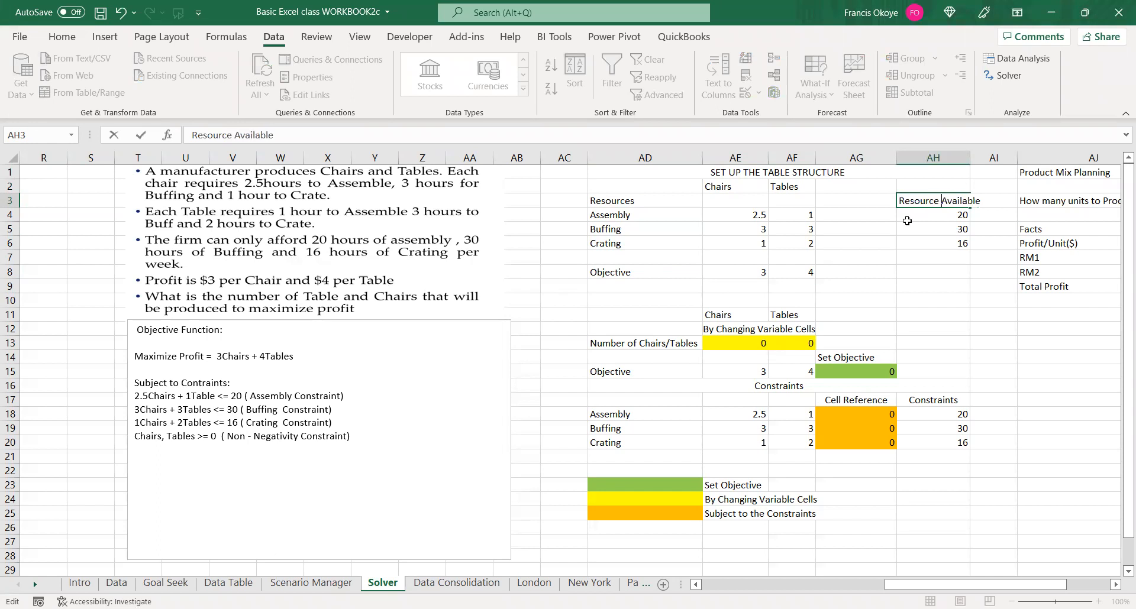
pyautogui.press('Return')
pyautogui.doubleClick(971, 154)
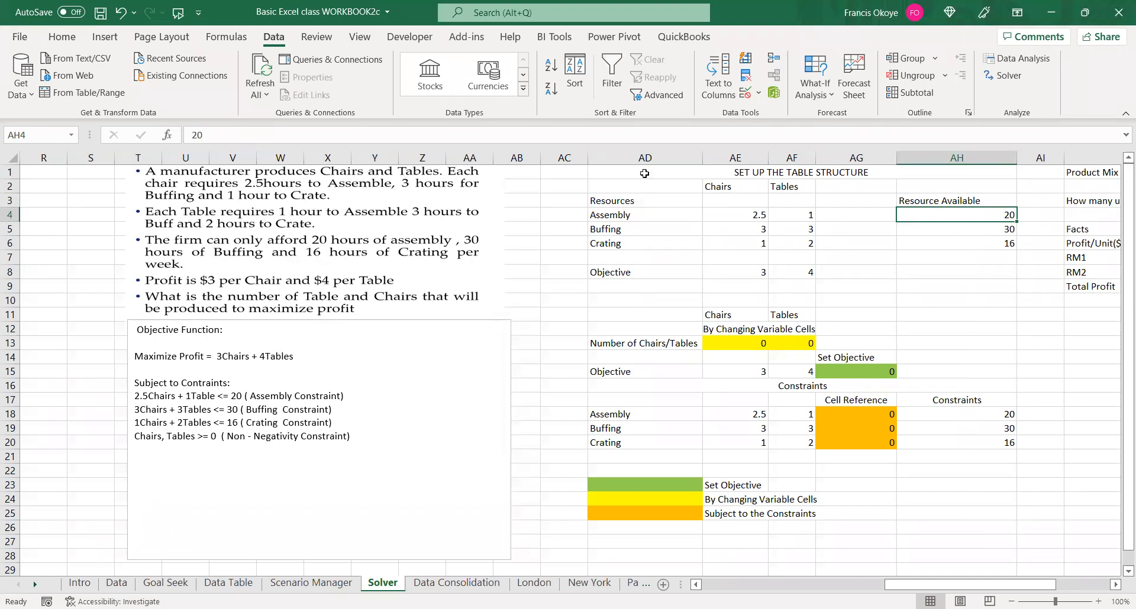
# Compare the assembly, buffing and crating hours per table and per chair with the problem statement
pyautogui.click(798, 216)
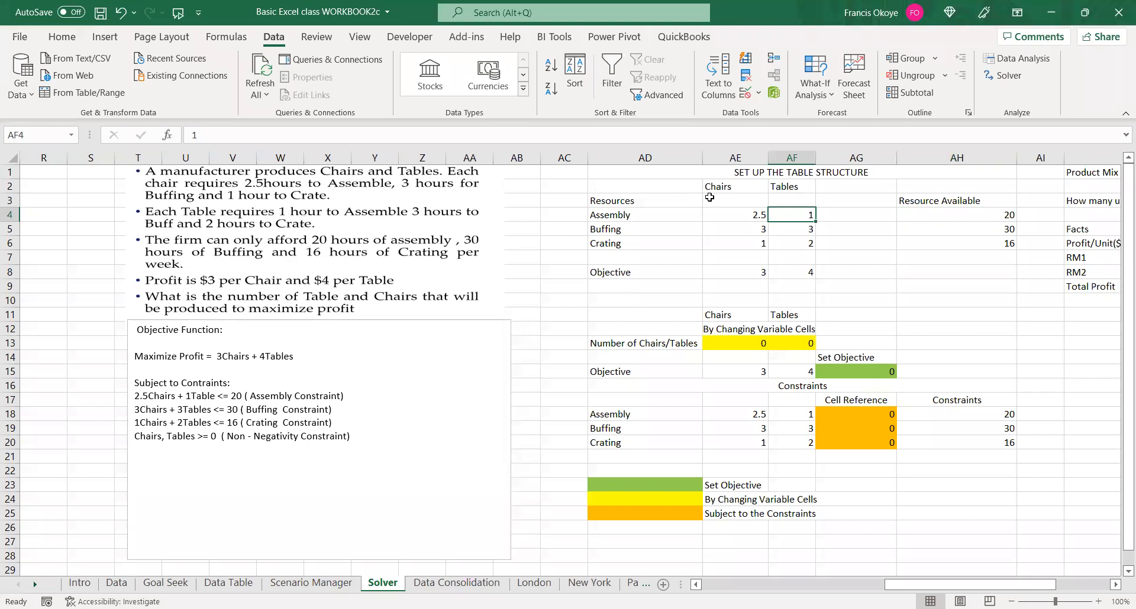
pyautogui.click(794, 228)
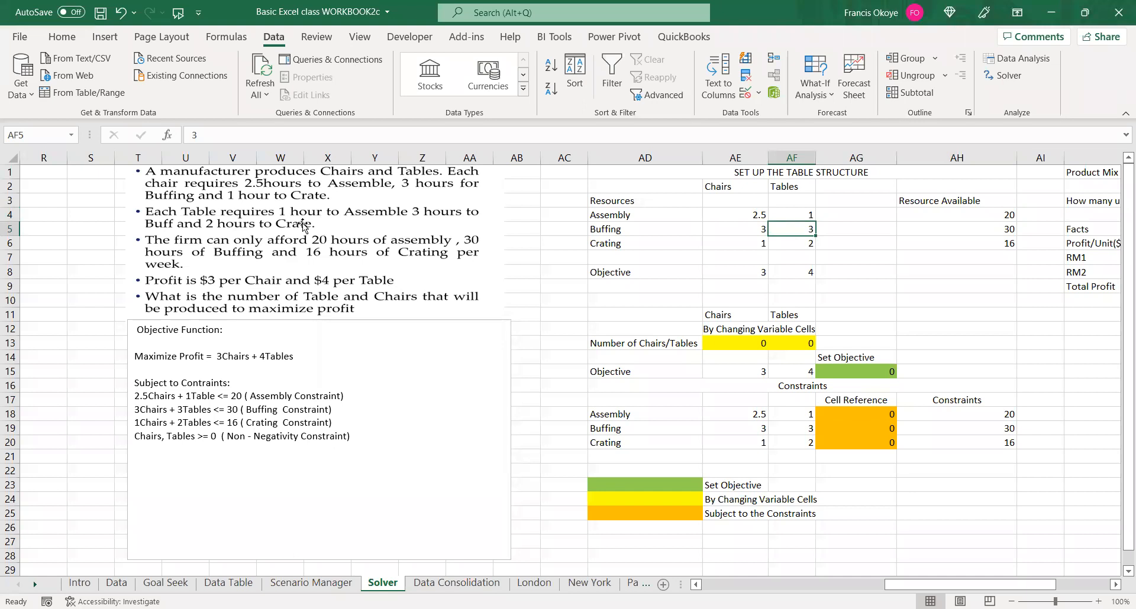
pyautogui.click(791, 242)
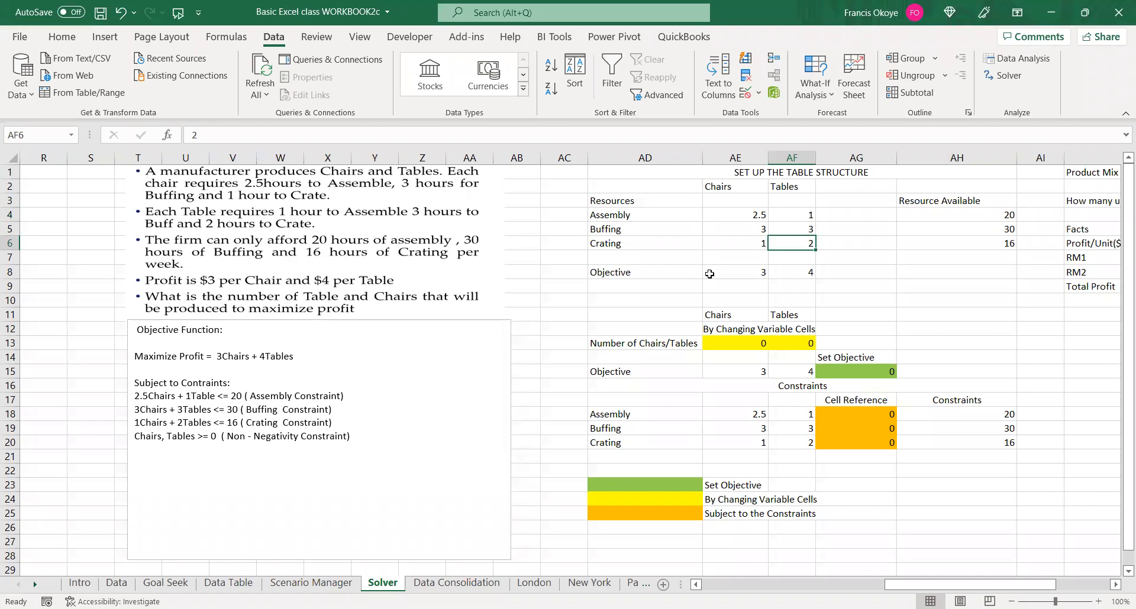
pyautogui.click(743, 214)
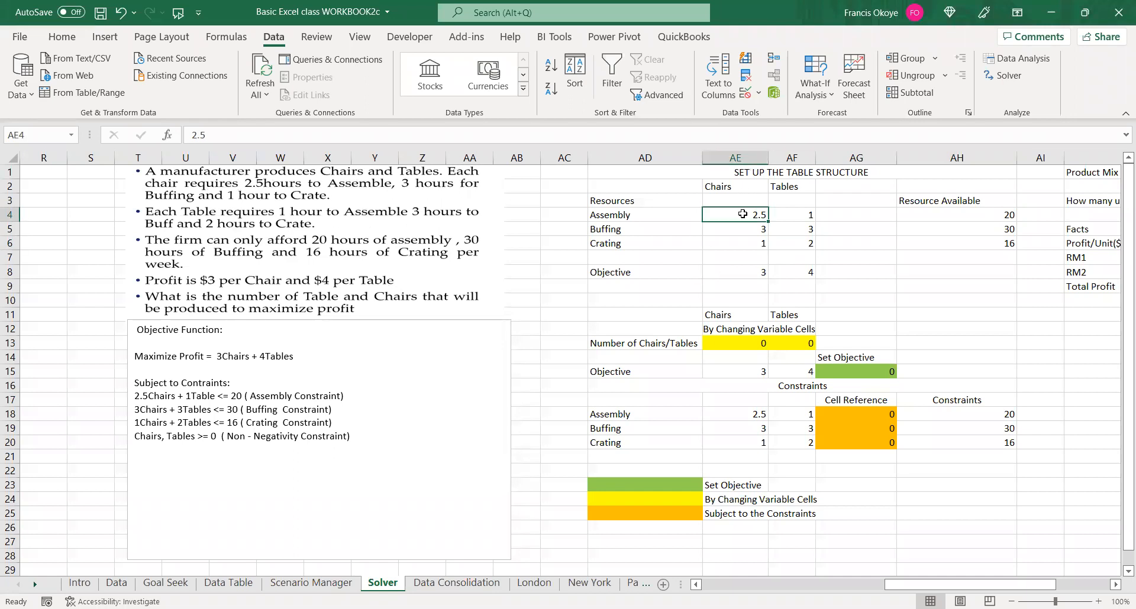
pyautogui.click(749, 226)
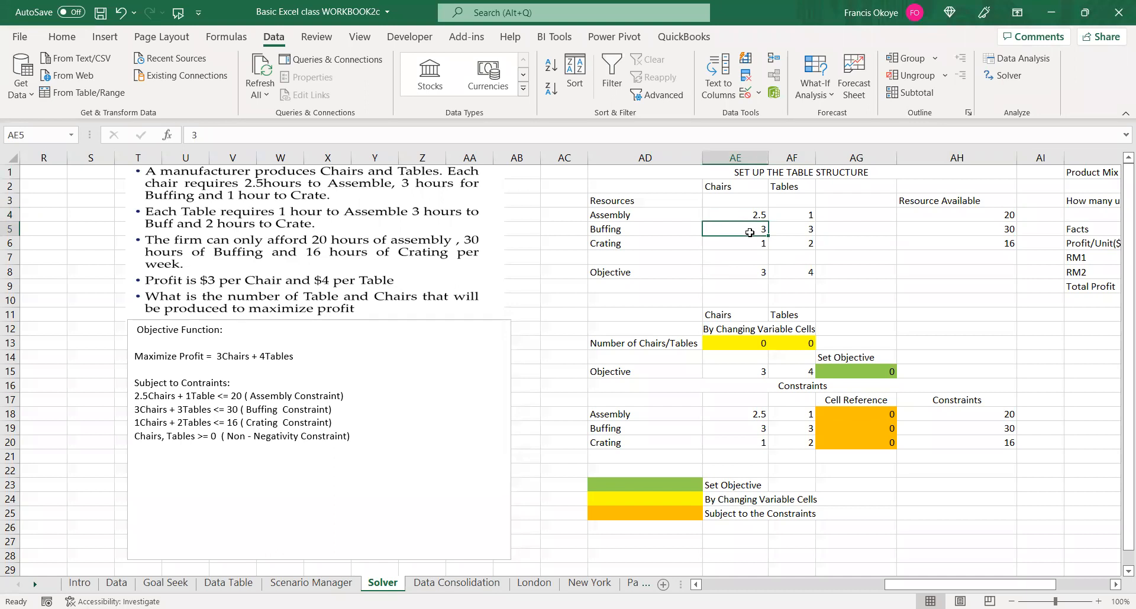
pyautogui.click(747, 241)
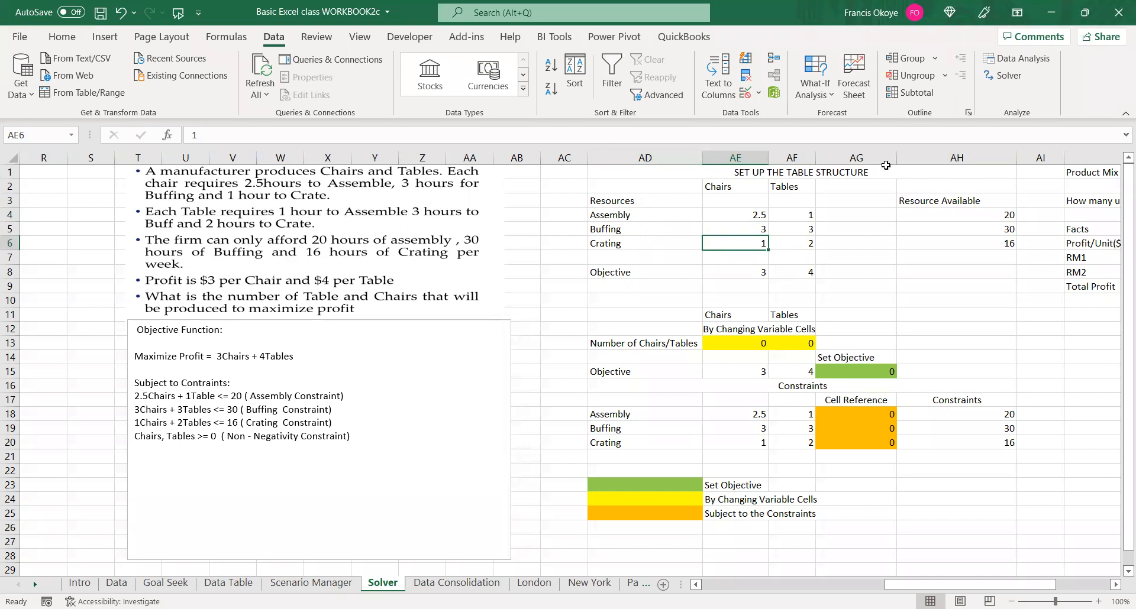
# Open Solver and reset all its options and cell selections to clear the leftover constraints
pyautogui.click(1005, 75)
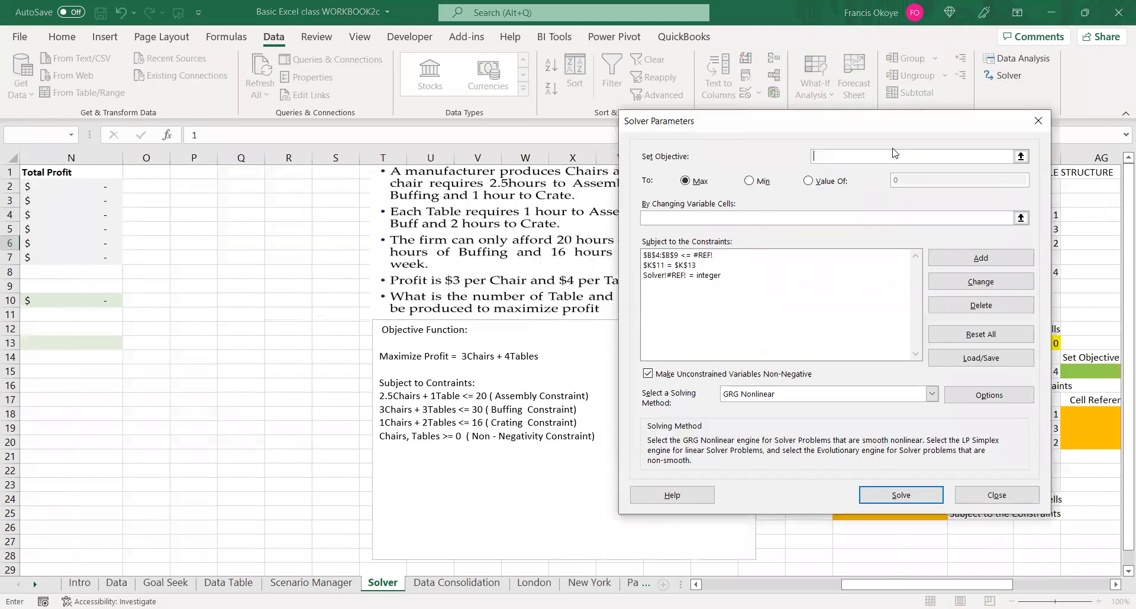
pyautogui.click(713, 255)
pyautogui.press('Down')
pyautogui.press('Down')
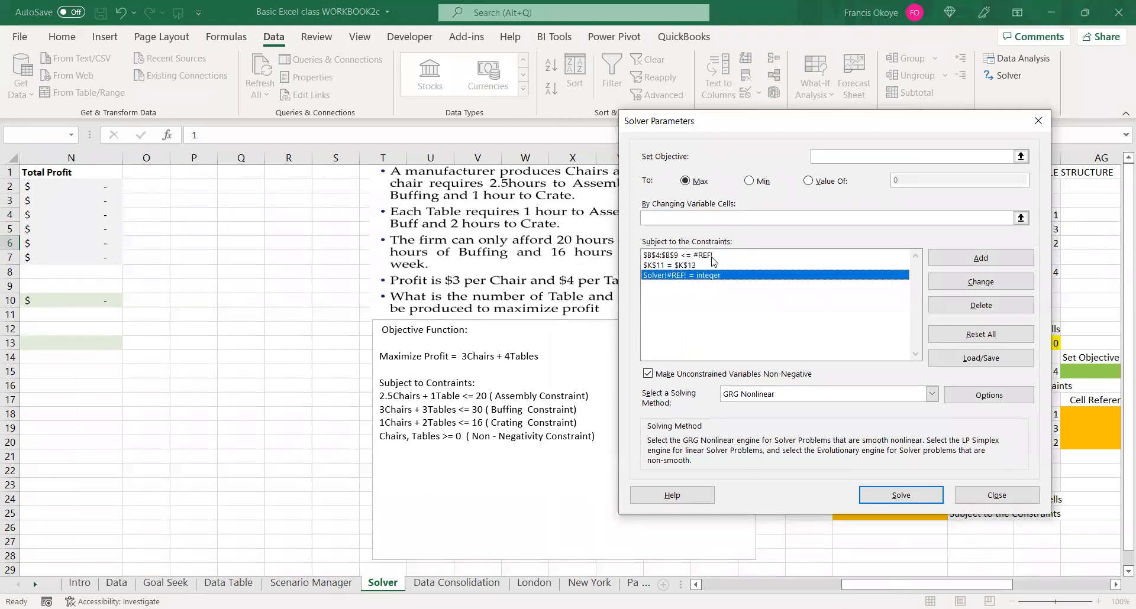
pyautogui.click(702, 256)
pyautogui.click(990, 310)
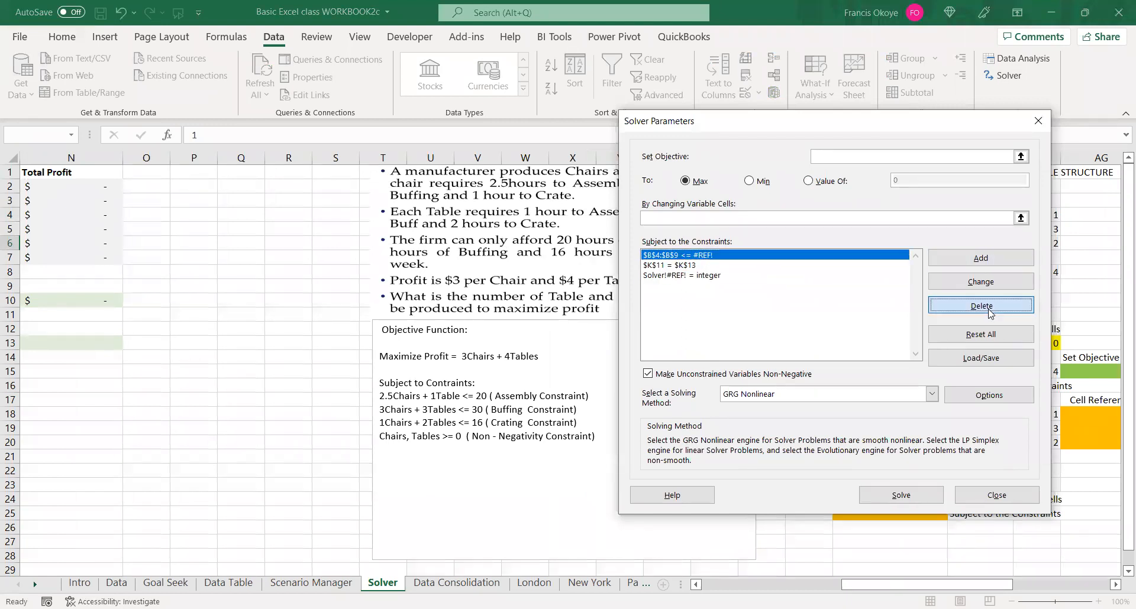
pyautogui.click(954, 334)
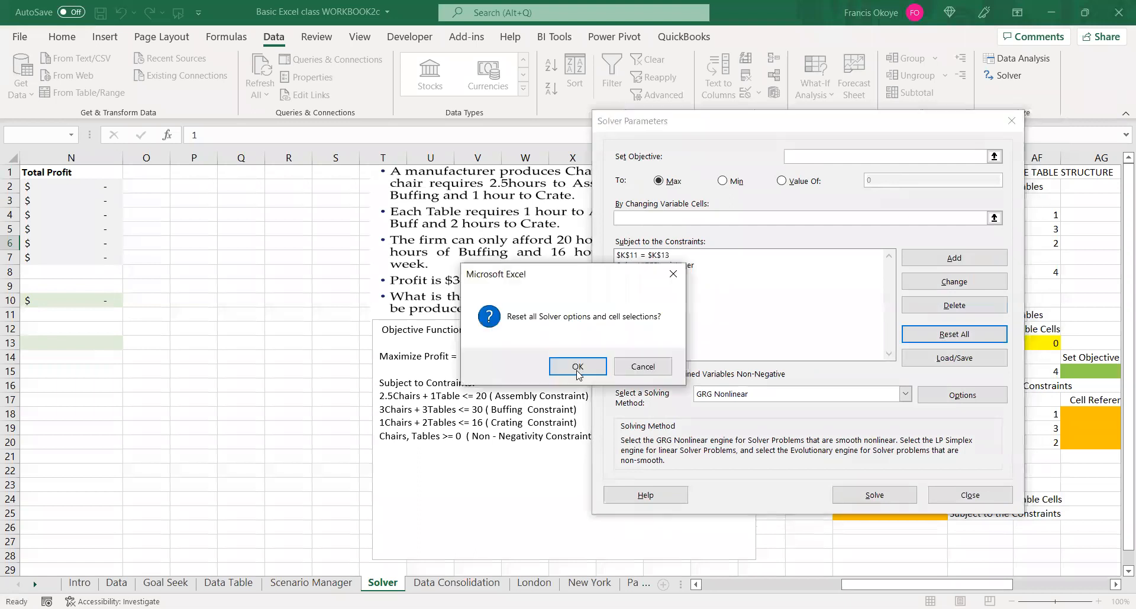
pyautogui.press('Return')
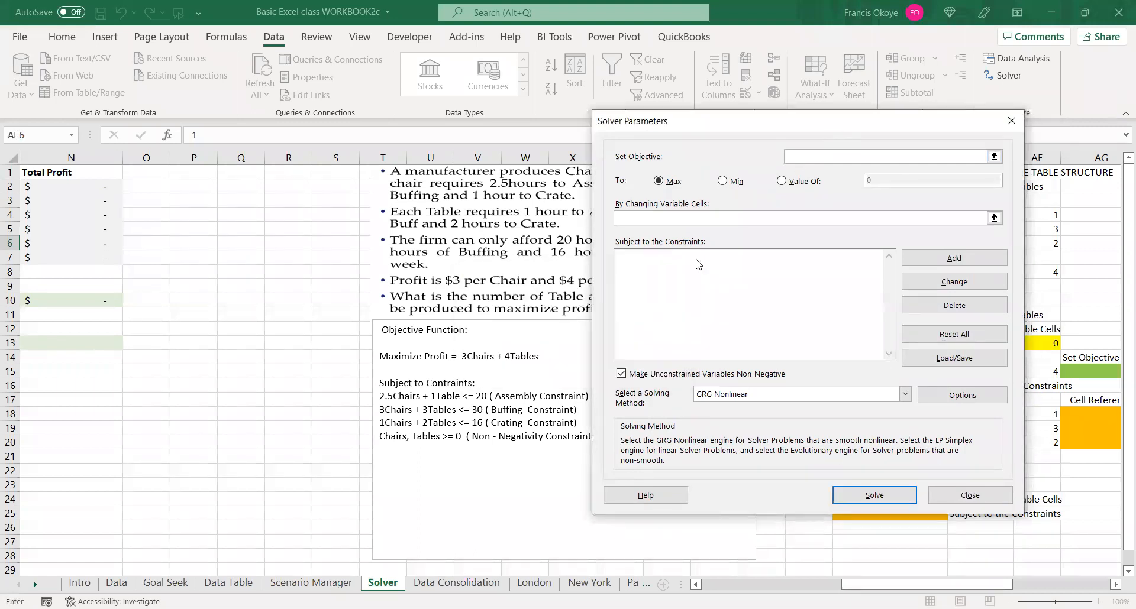
# Reposition the Solver Parameters dialog so it leaves the chairs and tables resource table uncovered
pyautogui.moveTo(852, 121); pyautogui.dragTo(656, 288)
pyautogui.moveTo(927, 590); pyautogui.dragTo(1009, 577)
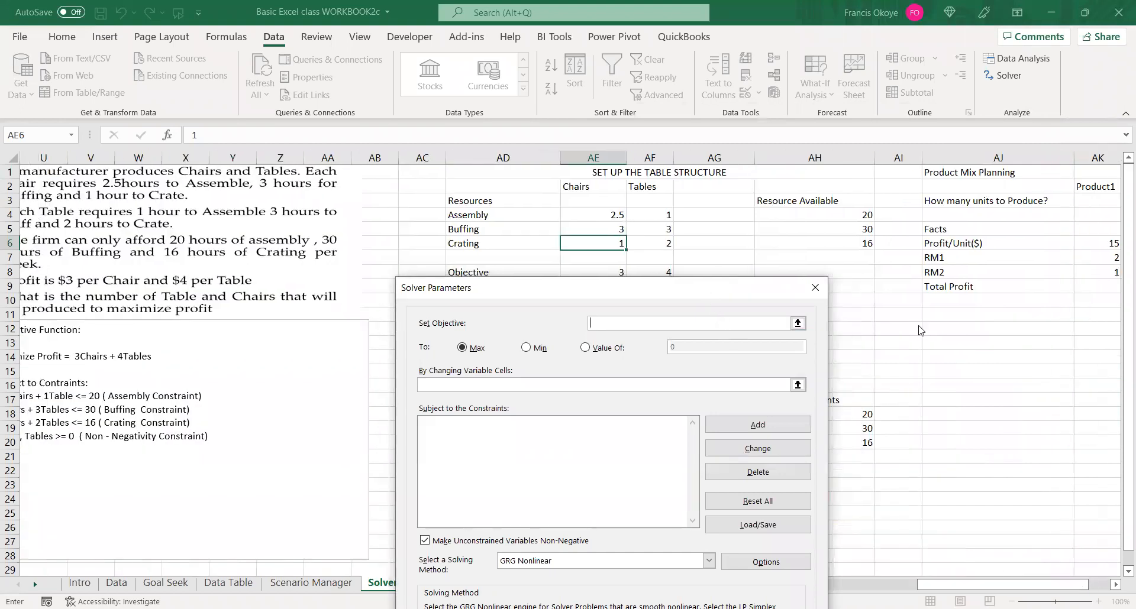
pyautogui.moveTo(723, 287); pyautogui.dragTo(909, 340)
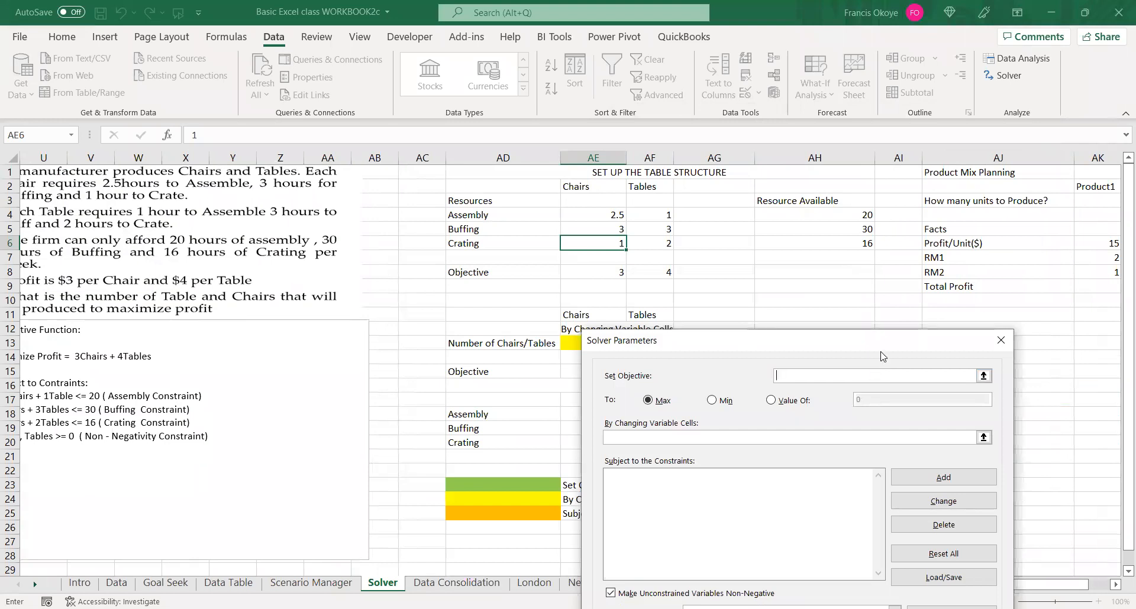
# Close the Solver Parameters dialog without solving and review the resource table and objective cells
pyautogui.click(1000, 341)
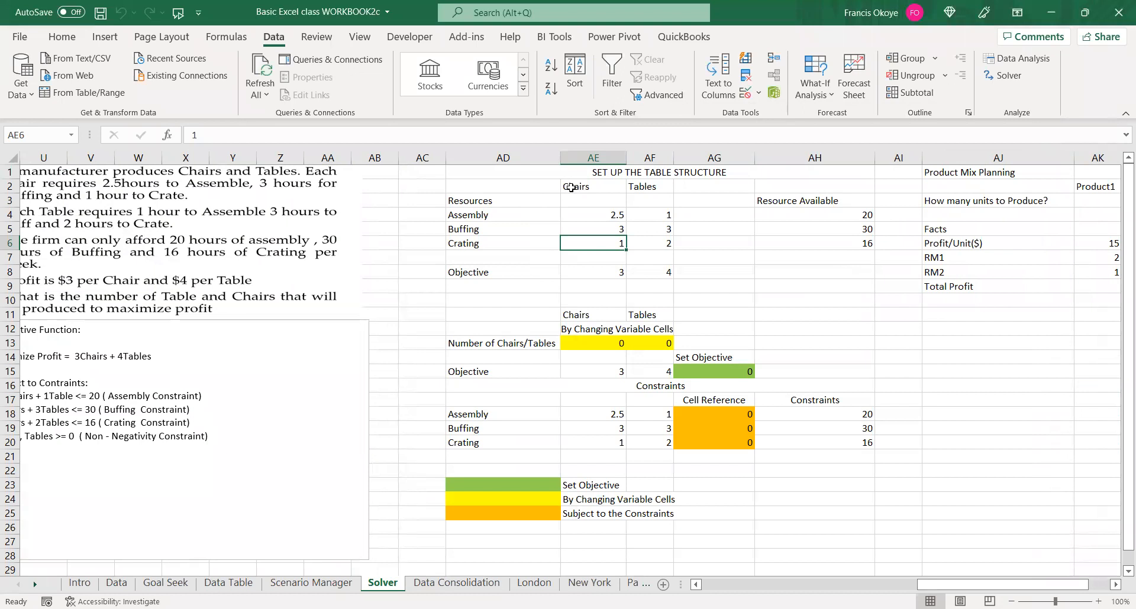
pyautogui.moveTo(543, 202); pyautogui.dragTo(694, 198)
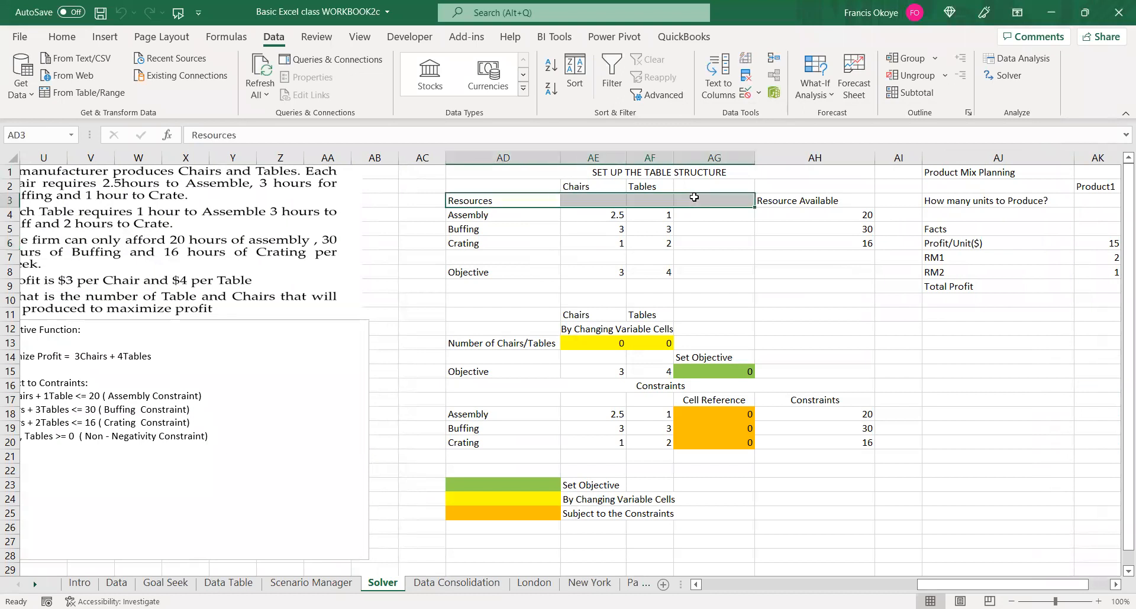
pyautogui.click(721, 242)
pyautogui.click(717, 216)
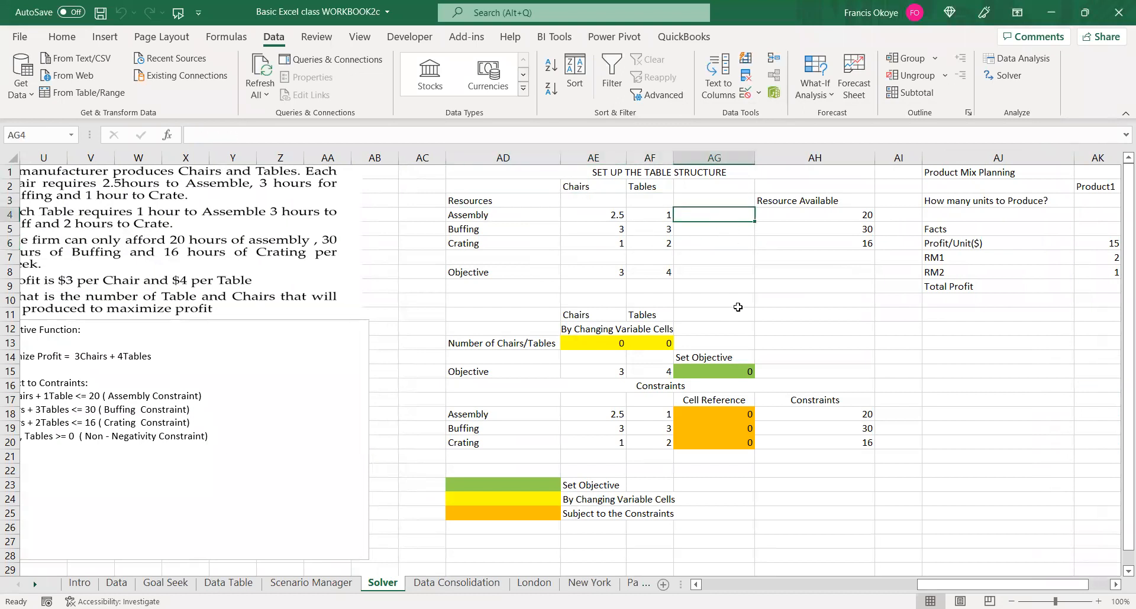
pyautogui.click(593, 375)
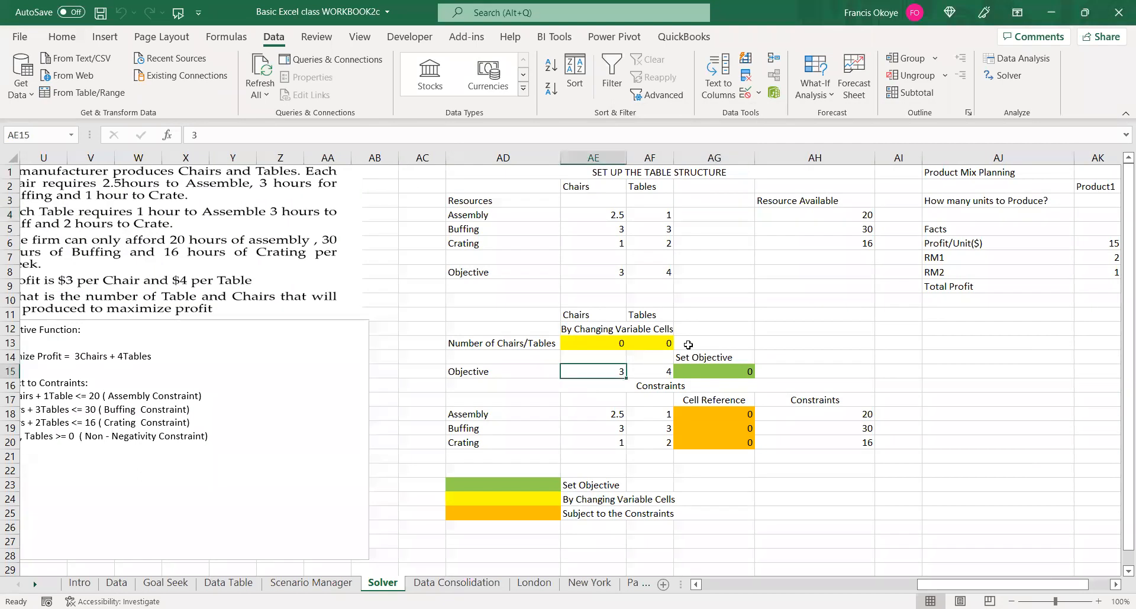
# Enter the total profit formula =AE8*AE3+AF8*AF3 in cell AG8 of the Objective row and check its references
pyautogui.click(713, 270)
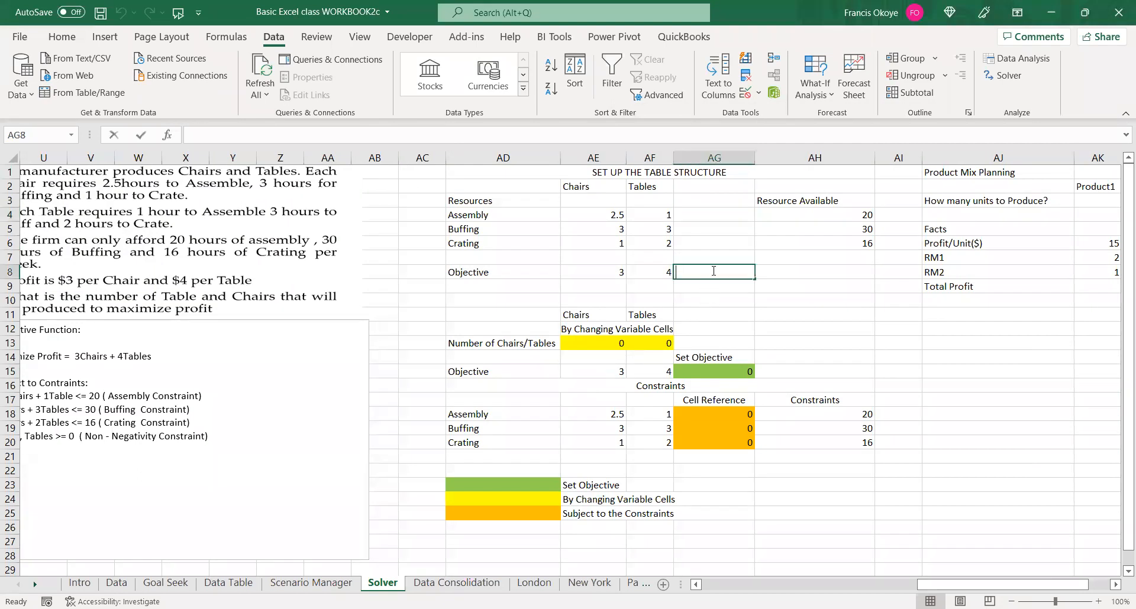
pyautogui.write('=')
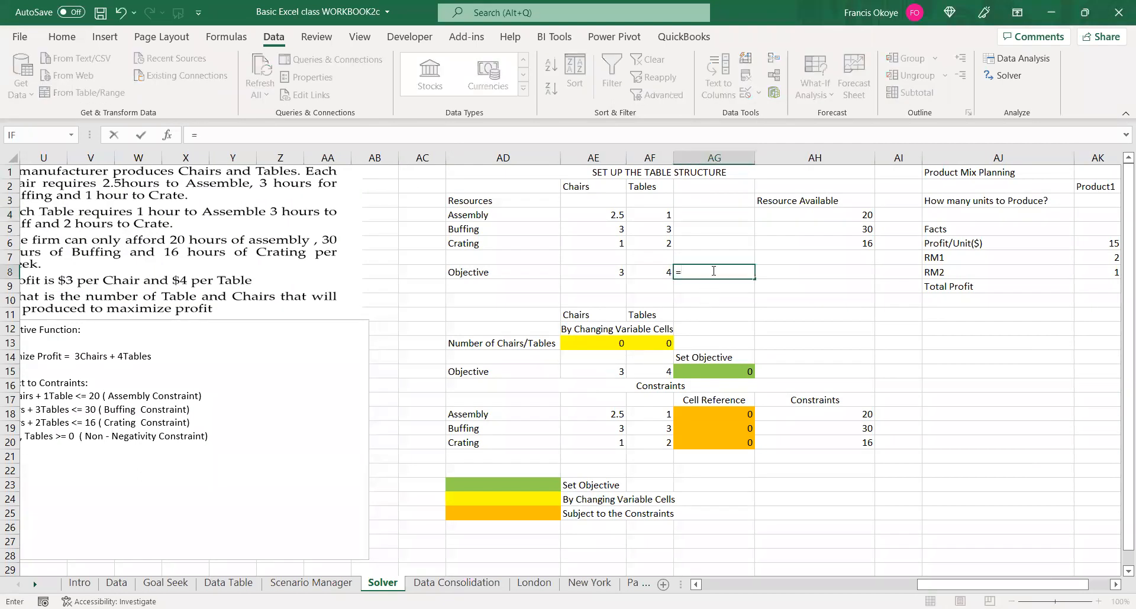
pyautogui.click(609, 273)
pyautogui.write('*')
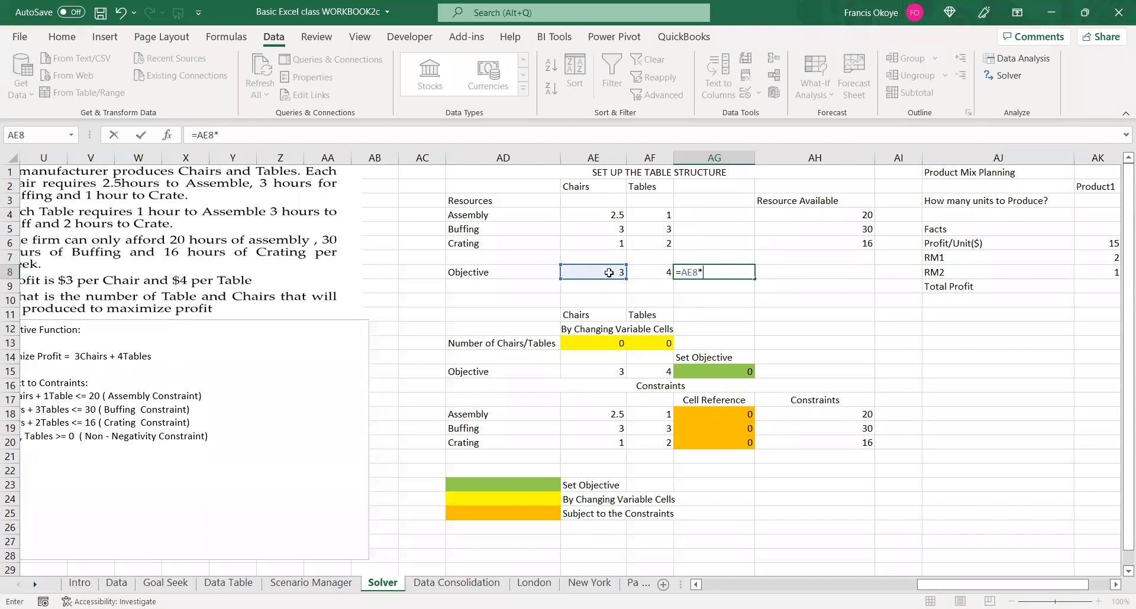
pyautogui.click(575, 197)
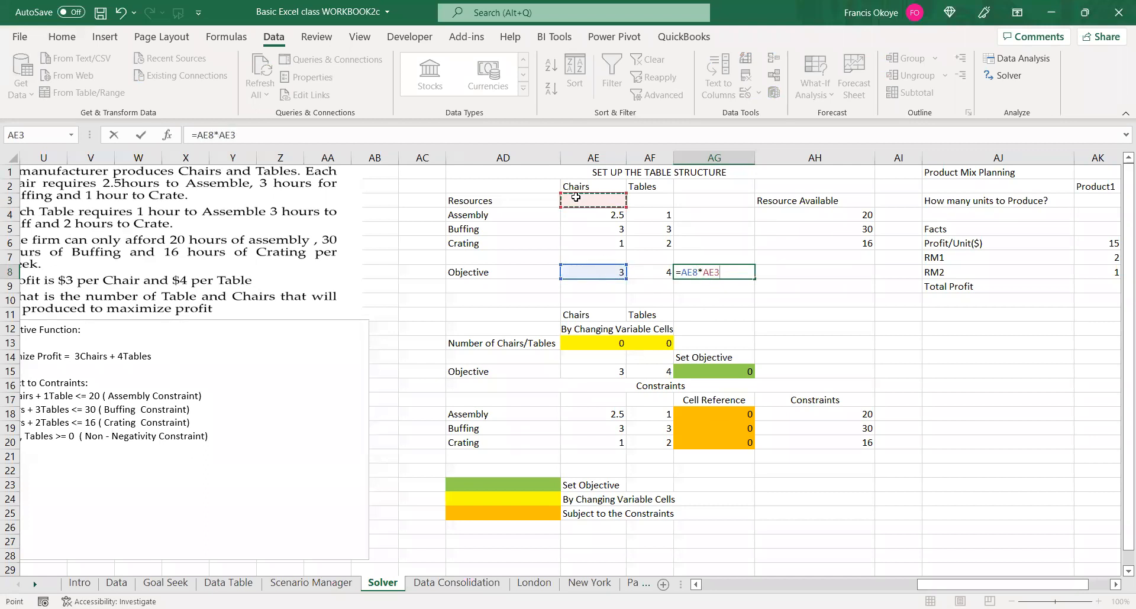
pyautogui.write('+')
pyautogui.click(660, 272)
pyautogui.write('*')
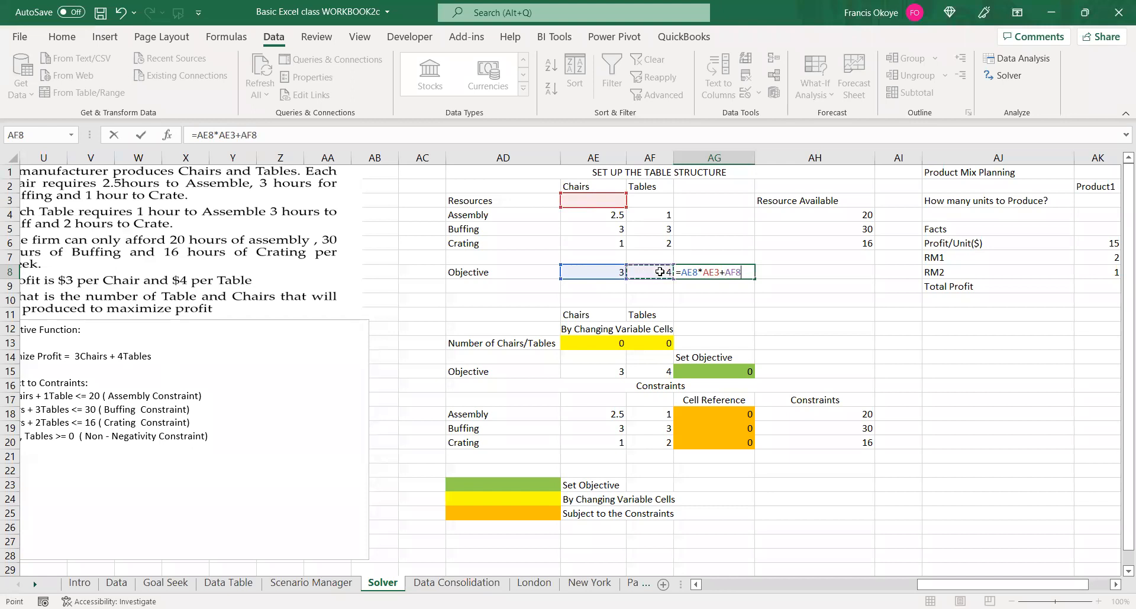
pyautogui.click(658, 203)
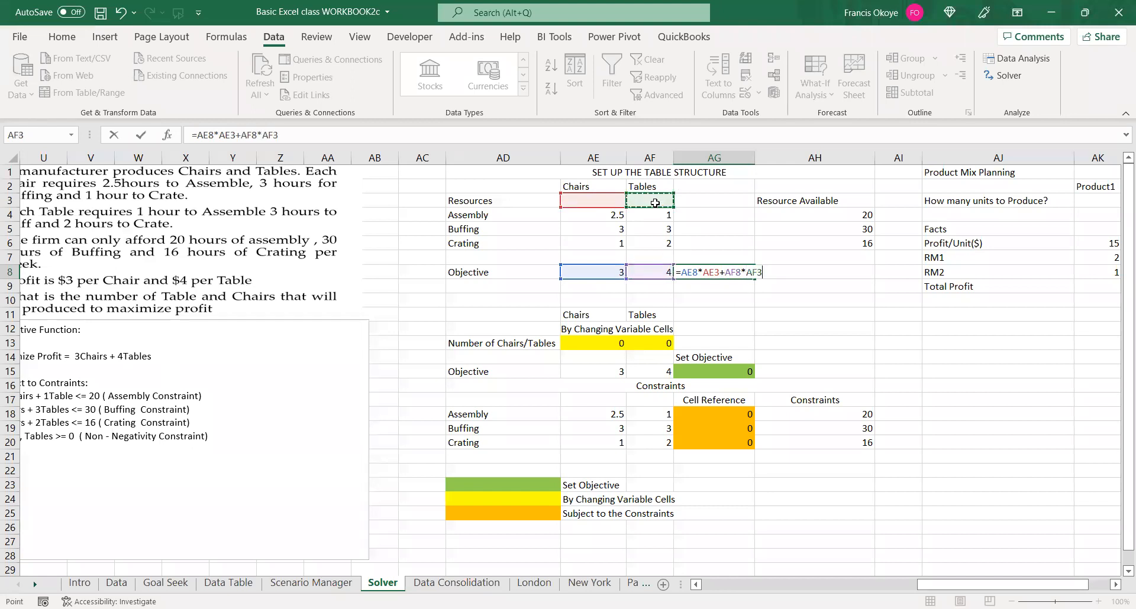
pyautogui.press('Return')
pyautogui.doubleClick(723, 274)
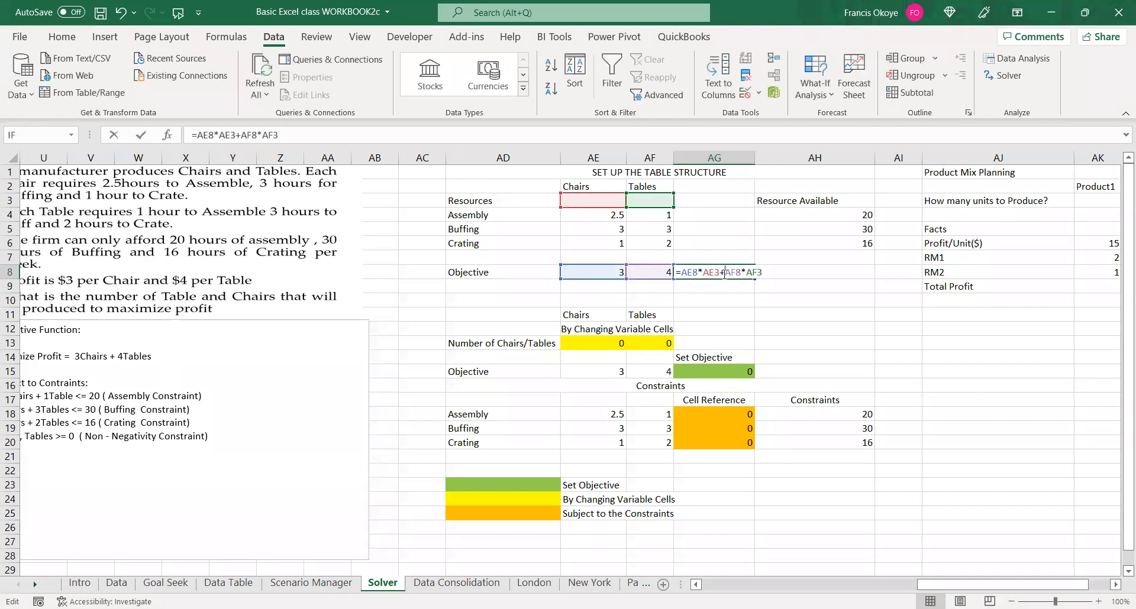
pyautogui.press('Escape')
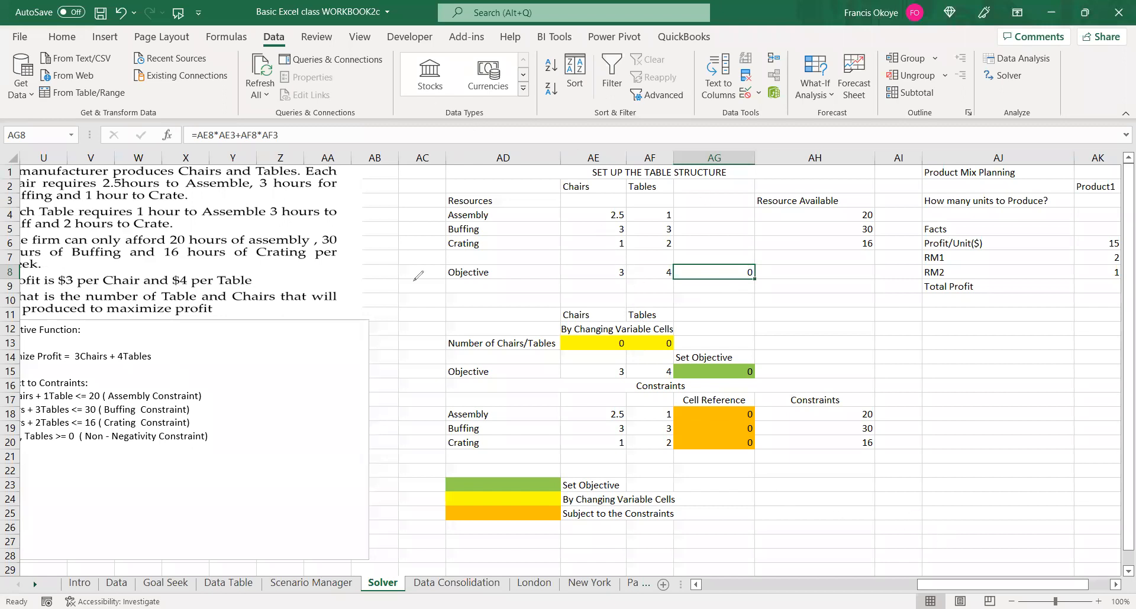
# Handwrite the profit expression 3X + 4Y in red beside the resource table and mark its variables X and Y
pyautogui.moveTo(366, 251); pyautogui.dragTo(368, 283)
pyautogui.moveTo(385, 233); pyautogui.dragTo(390, 275)
pyautogui.moveTo(378, 257)
pyautogui.mouseDown()
pyautogui.moveTo(411, 248)
pyautogui.moveTo(403, 252)
pyautogui.mouseUp()
pyautogui.moveTo(414, 203); pyautogui.dragTo(447, 244)
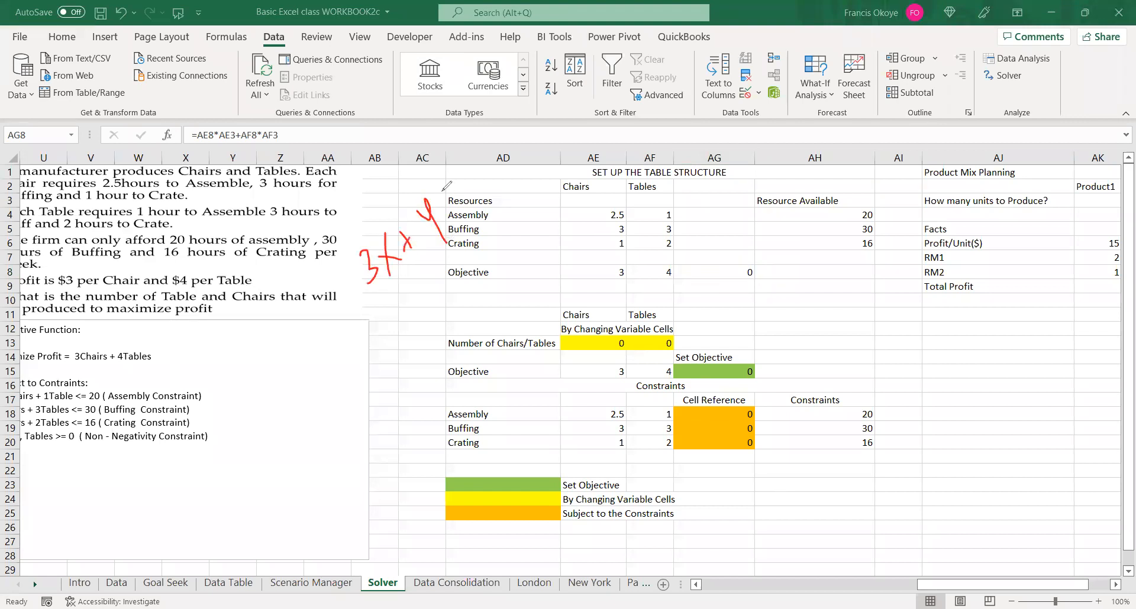
pyautogui.moveTo(445, 197)
pyautogui.mouseDown()
pyautogui.moveTo(460, 180)
pyautogui.moveTo(497, 252)
pyautogui.mouseUp()
pyautogui.moveTo(386, 293); pyautogui.dragTo(395, 283)
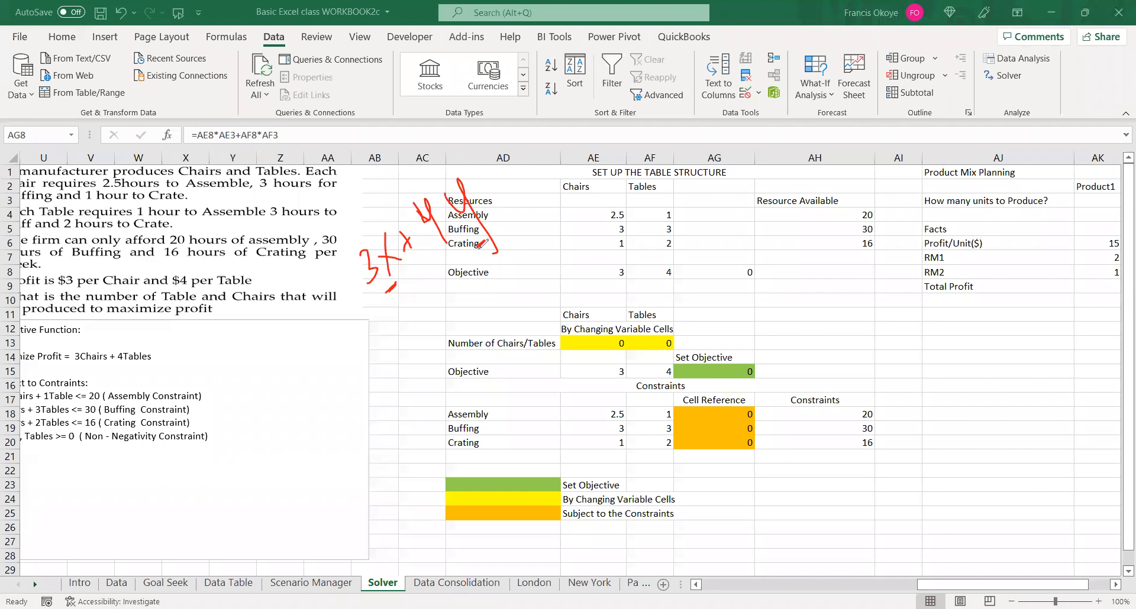
pyautogui.moveTo(386, 291)
pyautogui.mouseDown()
pyautogui.moveTo(423, 239)
pyautogui.moveTo(523, 176)
pyautogui.mouseUp()
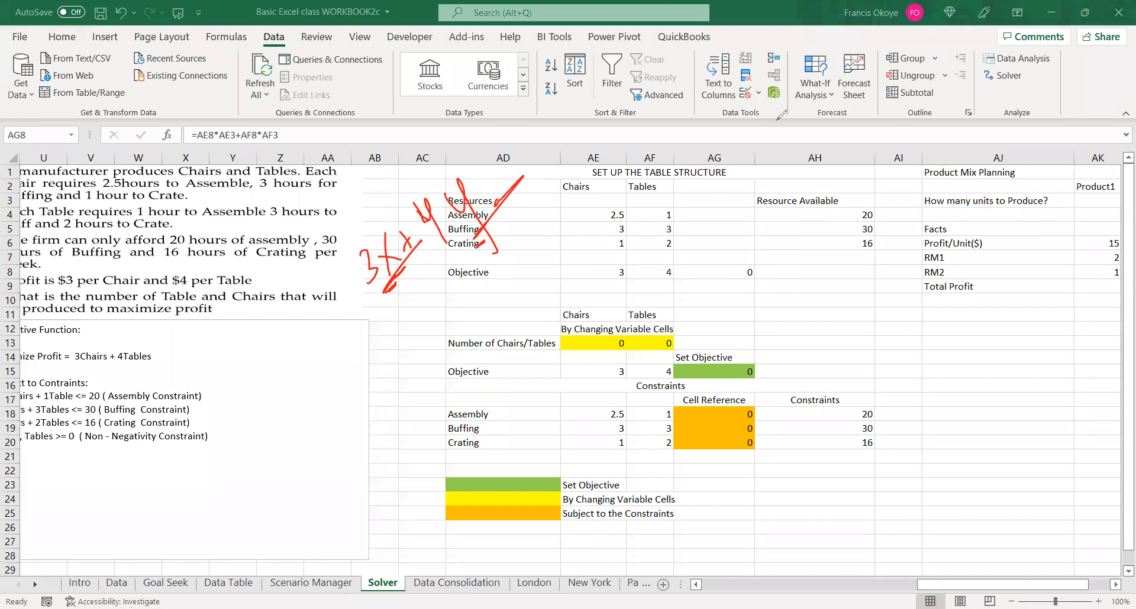
# Inspect which cells the objective formula in AG15 refers to, leaving the formula as it is
pyautogui.click(583, 348)
pyautogui.doubleClick(740, 369)
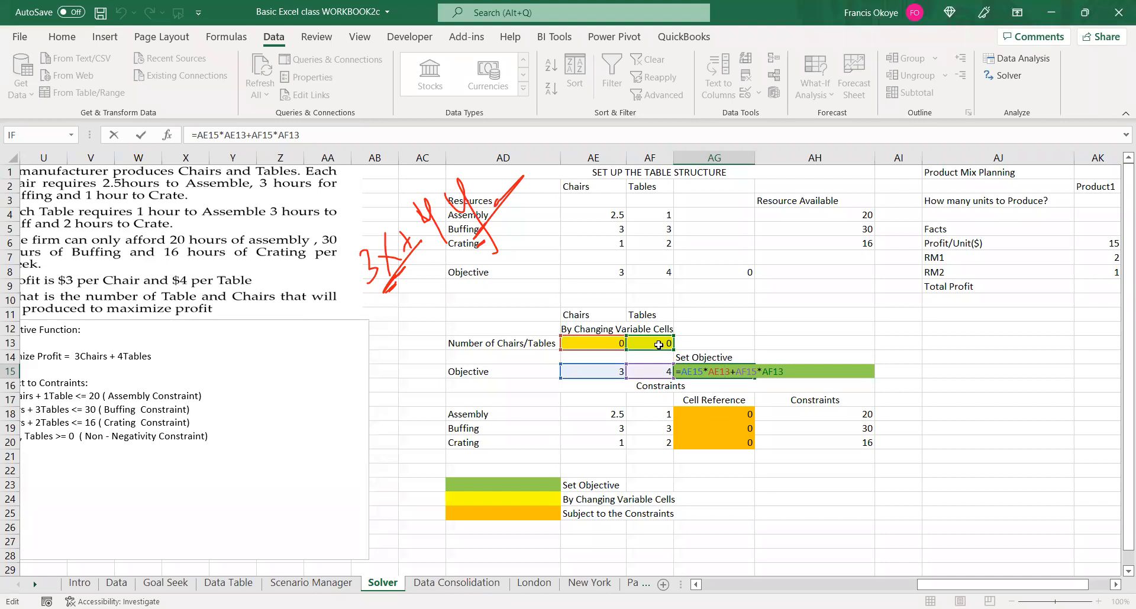
pyautogui.hotkey('ctrl', 'Return')
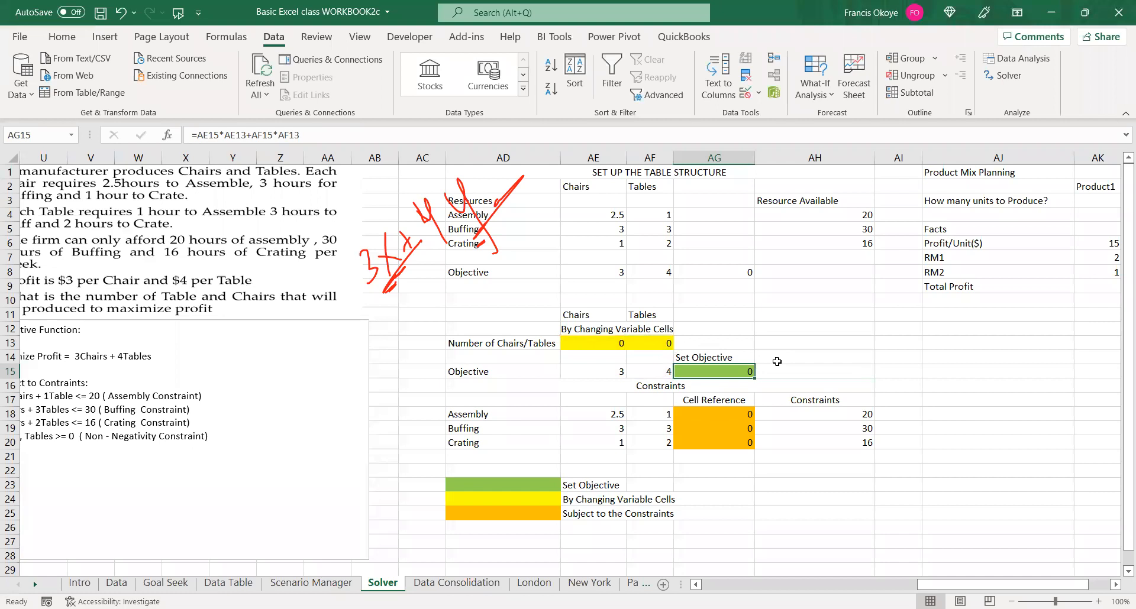
# Open Solver and set the objective to the green profit cell AG15
pyautogui.click(1005, 75)
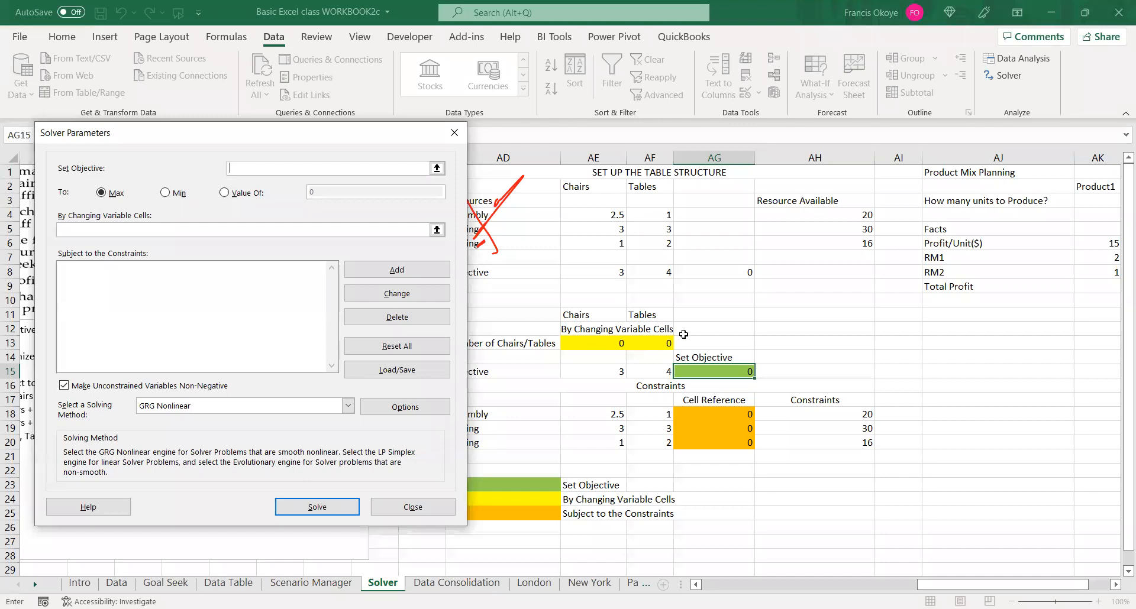
pyautogui.click(701, 374)
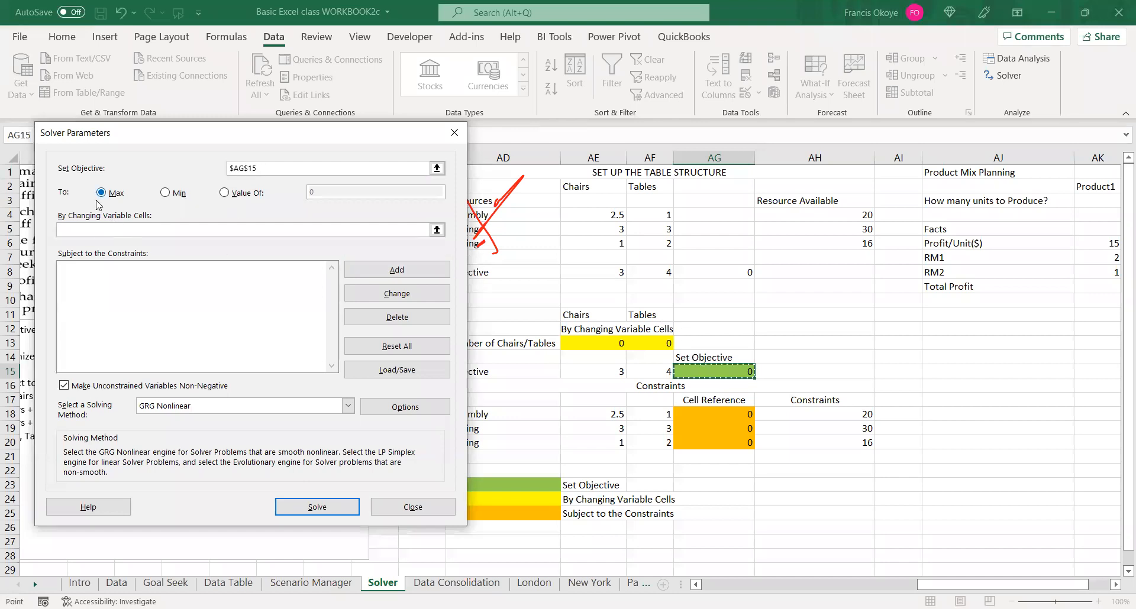
# Try a target value of 500 for the Solver objective, clear it and return to Max
pyautogui.click(248, 193)
pyautogui.click(325, 192)
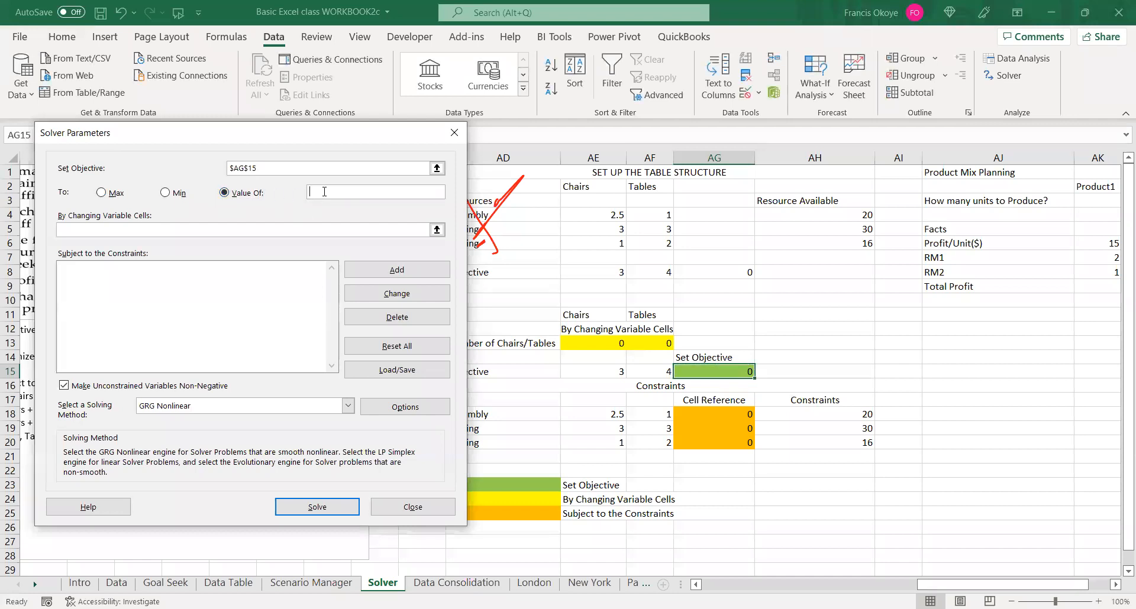
pyautogui.write('500')
pyautogui.press('BackSpace')
pyautogui.press('BackSpace')
pyautogui.press('BackSpace')
pyautogui.click(101, 193)
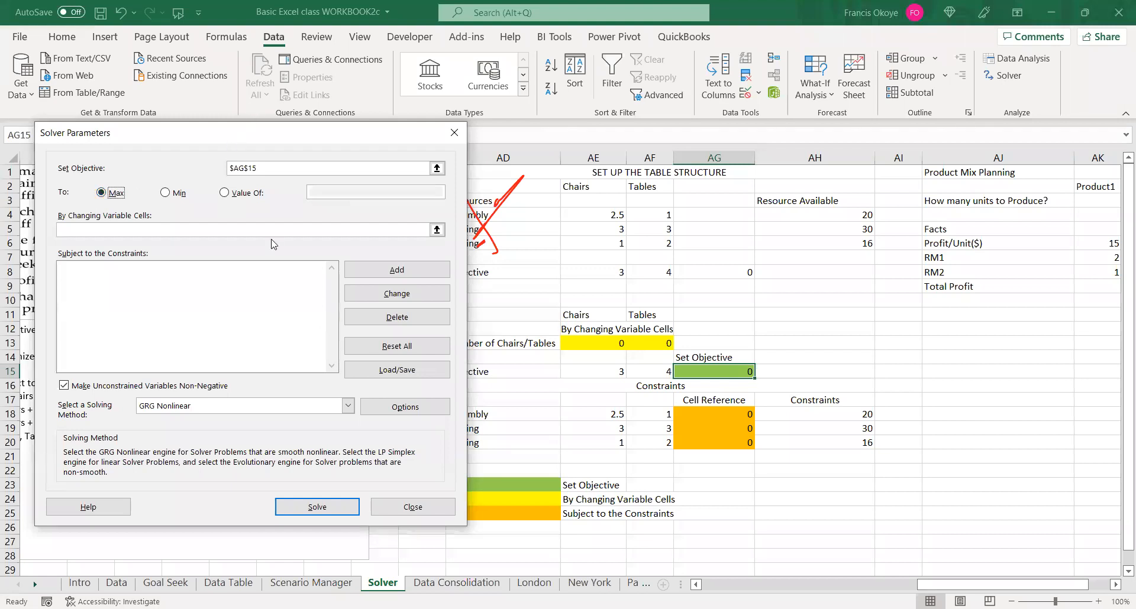
# Set Solver's changing variable cells to AE13:AF13, the numbers of chairs and tables
pyautogui.click(431, 322)
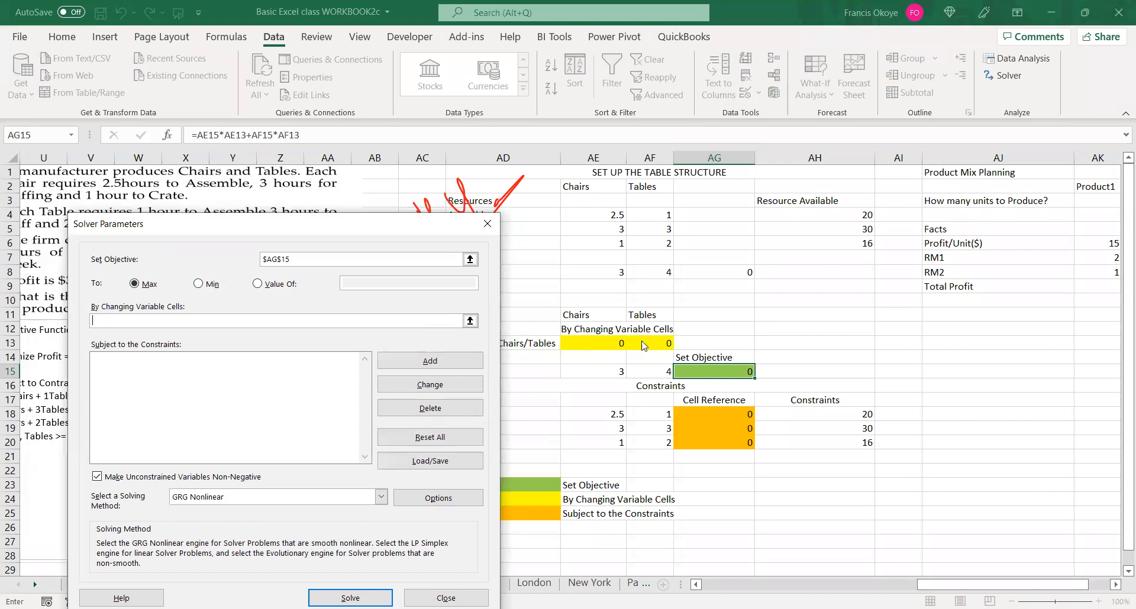
pyautogui.moveTo(591, 343); pyautogui.dragTo(644, 346)
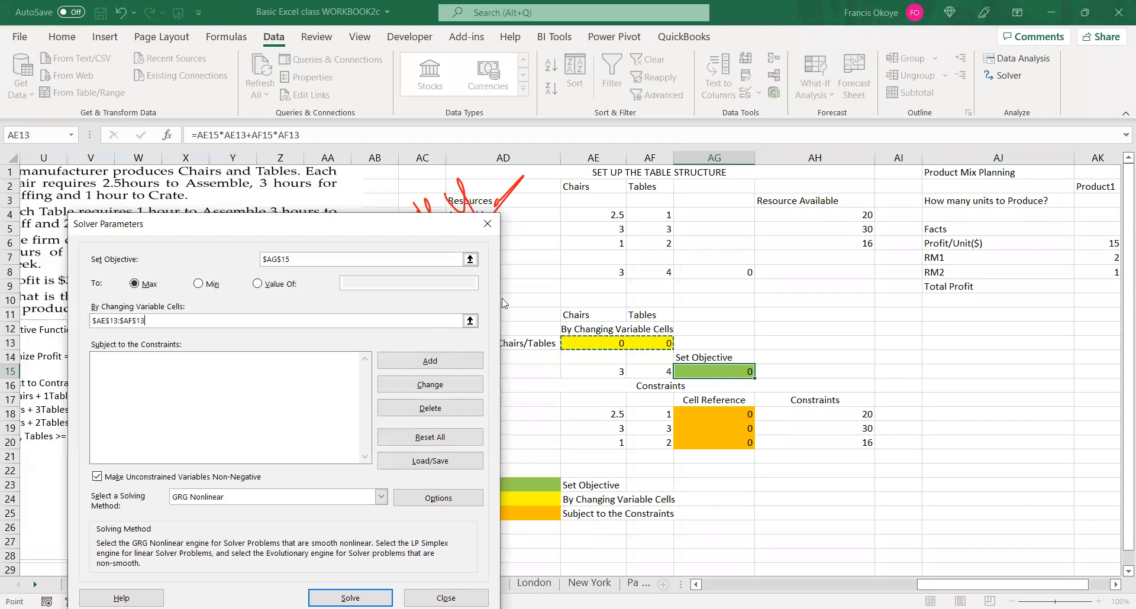
# Start adding a Solver constraint and move its dialog clear of the constraints table
pyautogui.click(397, 365)
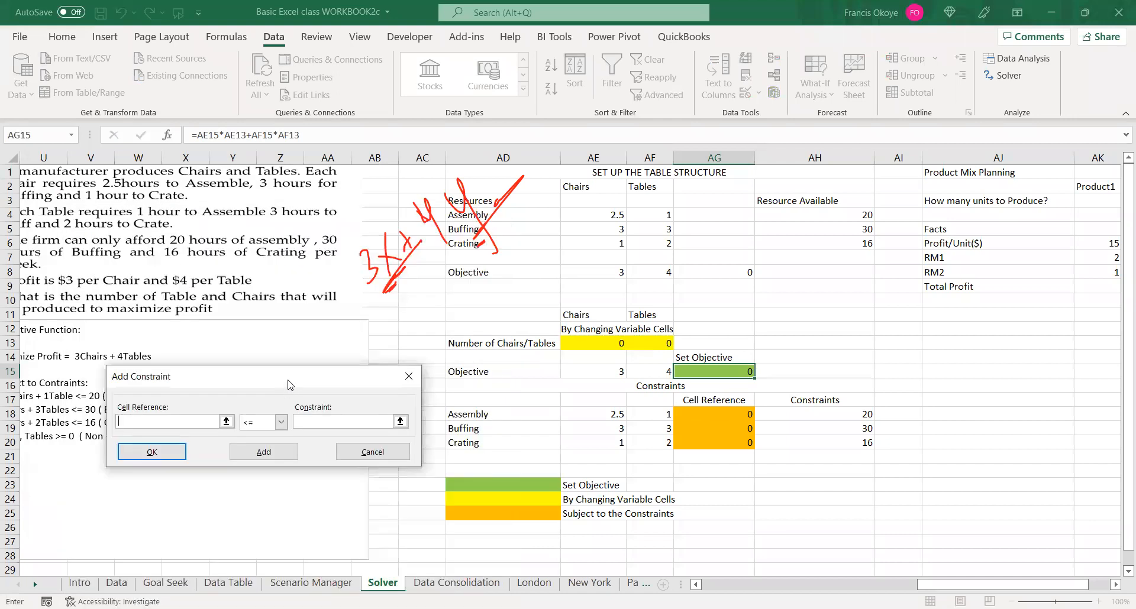
pyautogui.moveTo(288, 381); pyautogui.dragTo(938, 169)
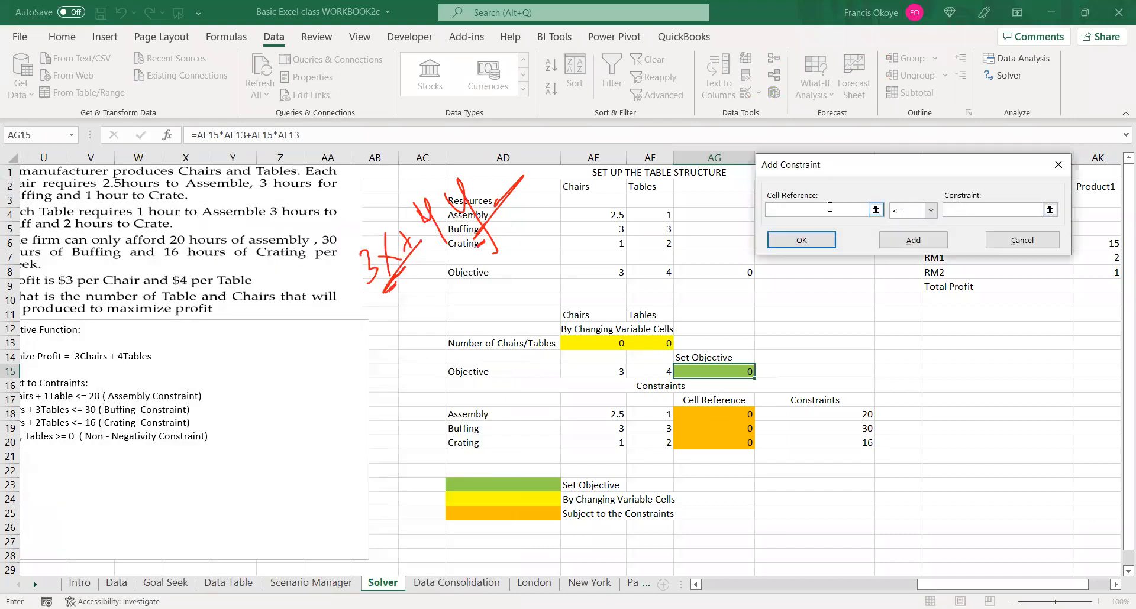
# Add the assembly constraint to Solver, requiring cell $AG$18 <= $AH$18
pyautogui.click(717, 412)
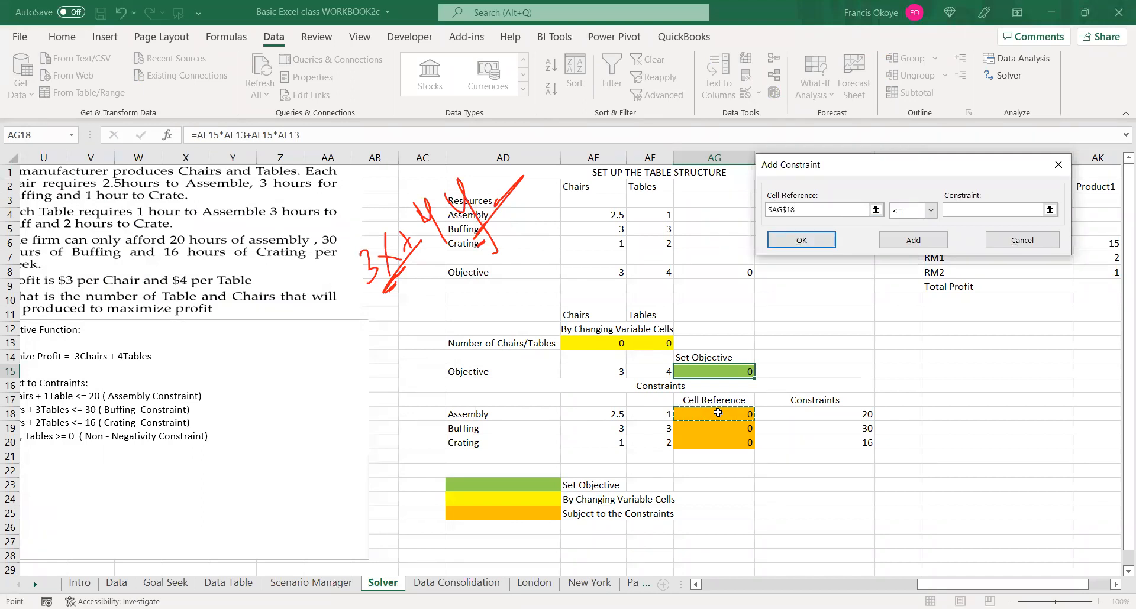
pyautogui.click(983, 209)
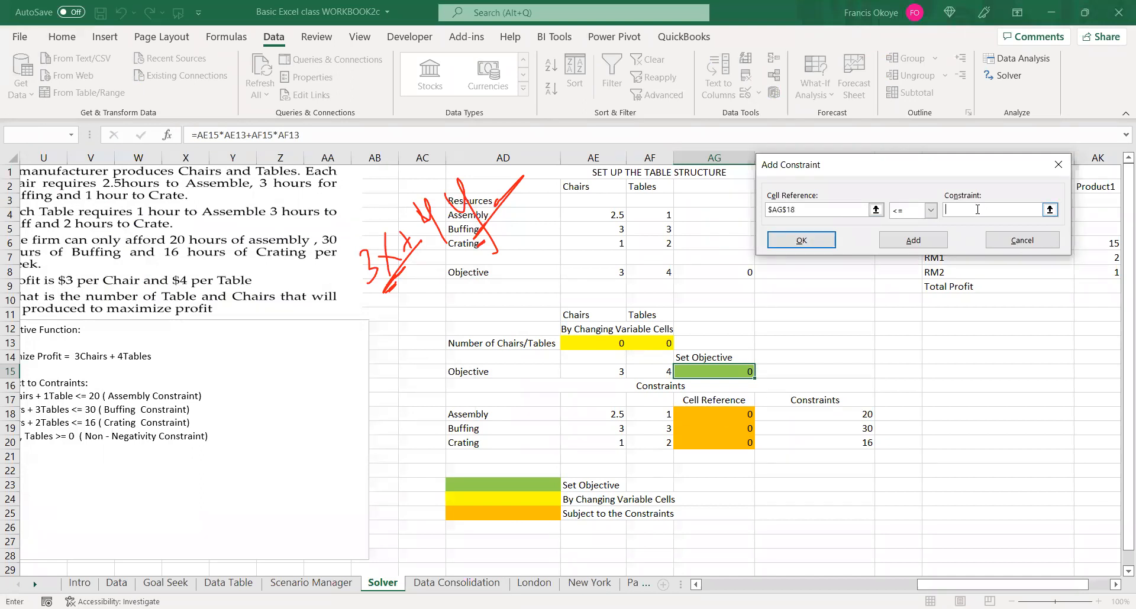
pyautogui.click(839, 418)
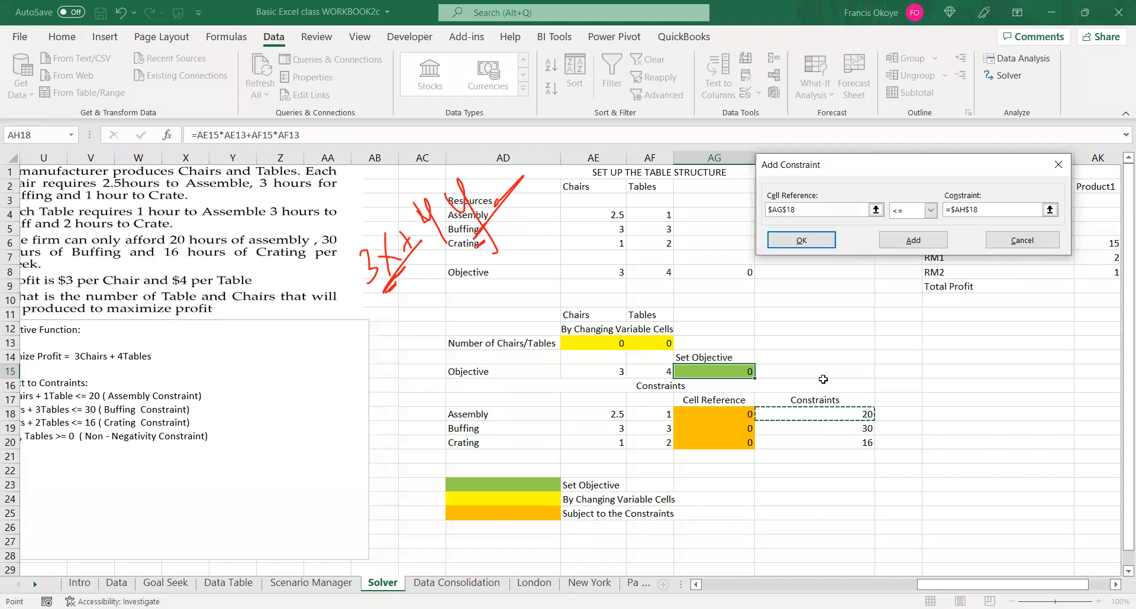
pyautogui.click(911, 250)
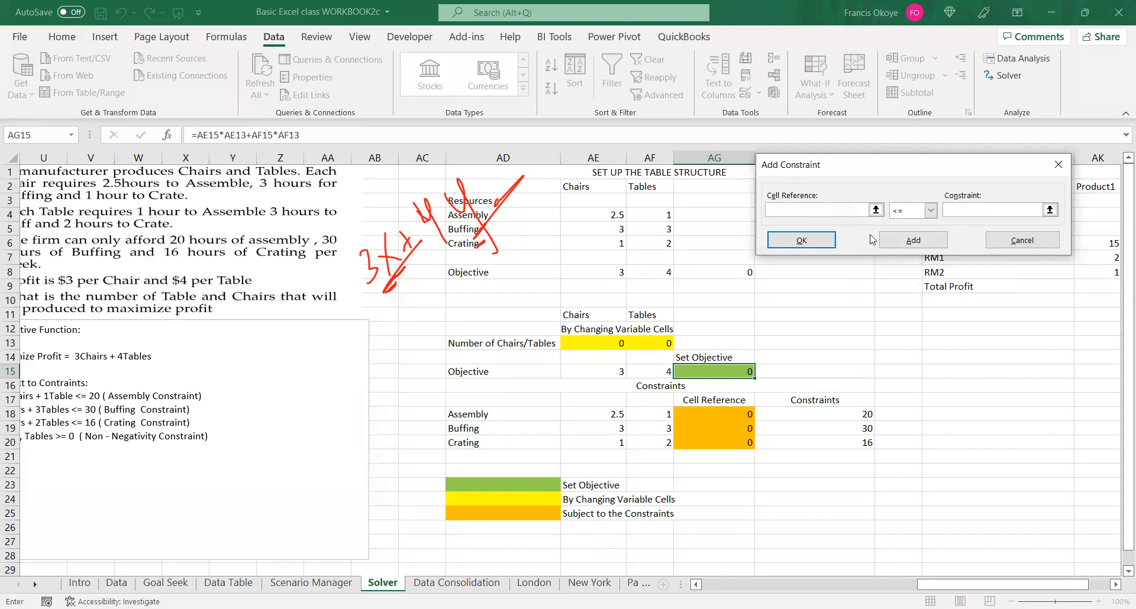
# Add the buffing constraint to Solver, requiring cell $AG$19 <= $AH$19
pyautogui.click(721, 434)
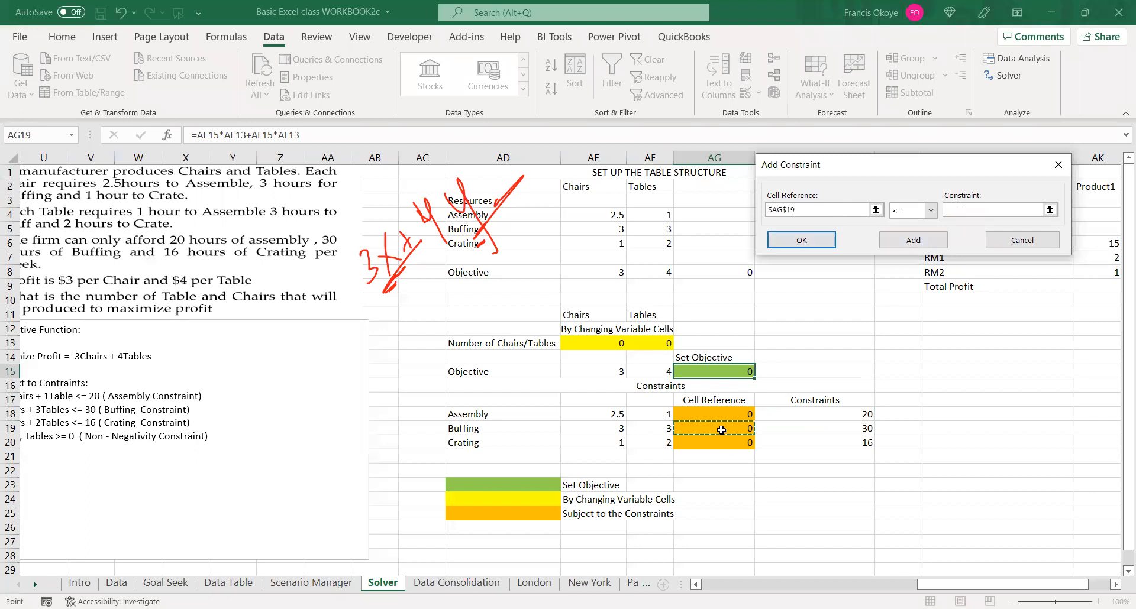
pyautogui.click(982, 210)
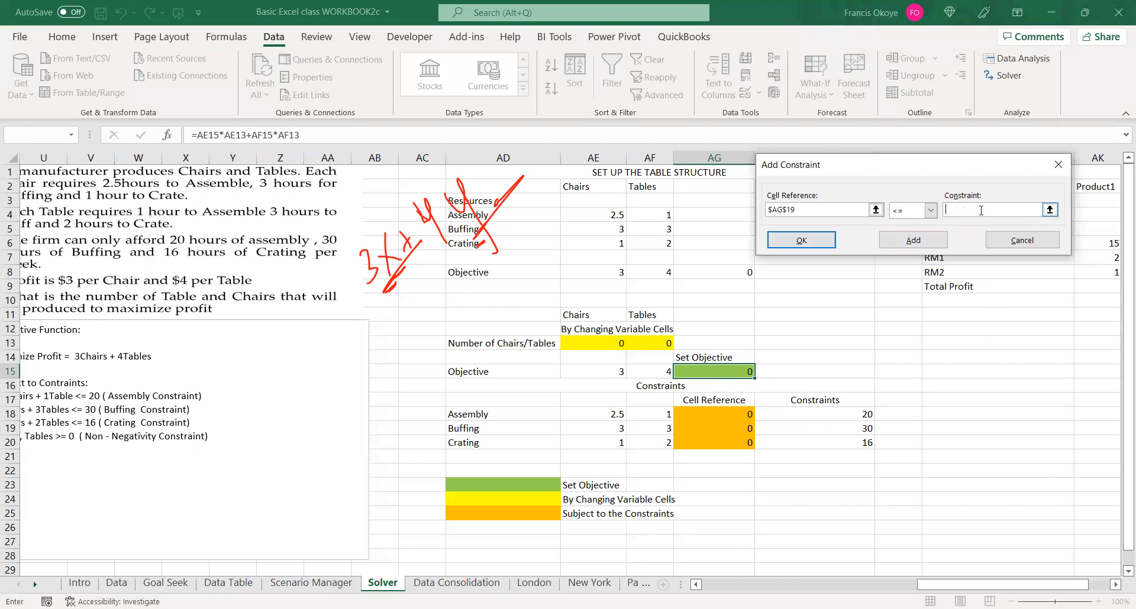
pyautogui.click(820, 421)
pyautogui.click(910, 236)
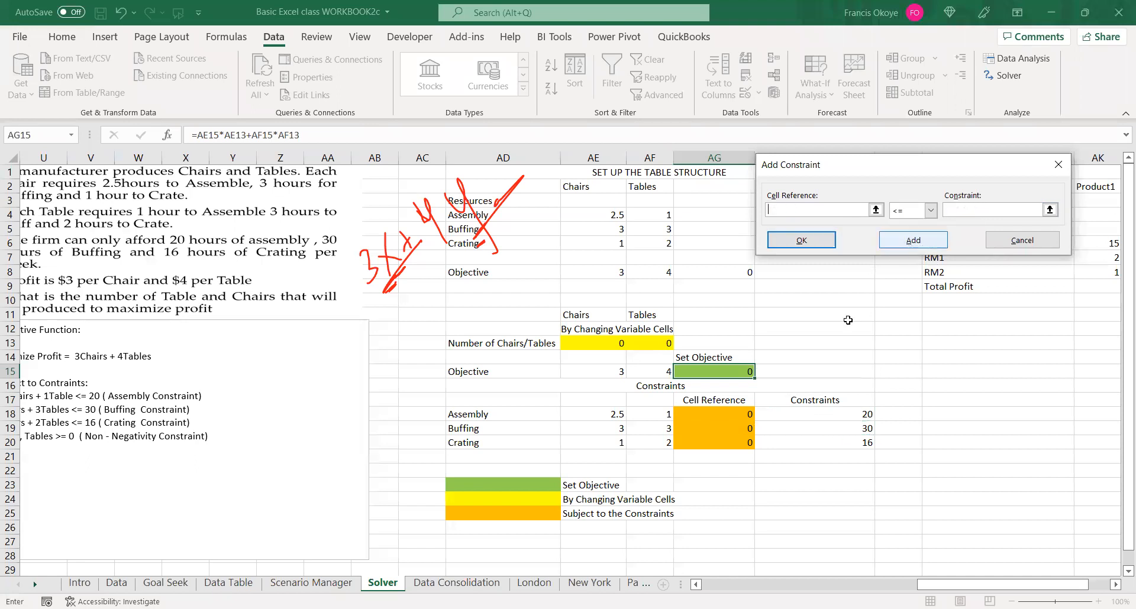
# Fill in the crating constraint as cell $AG$20 <= $AH$20
pyautogui.click(714, 445)
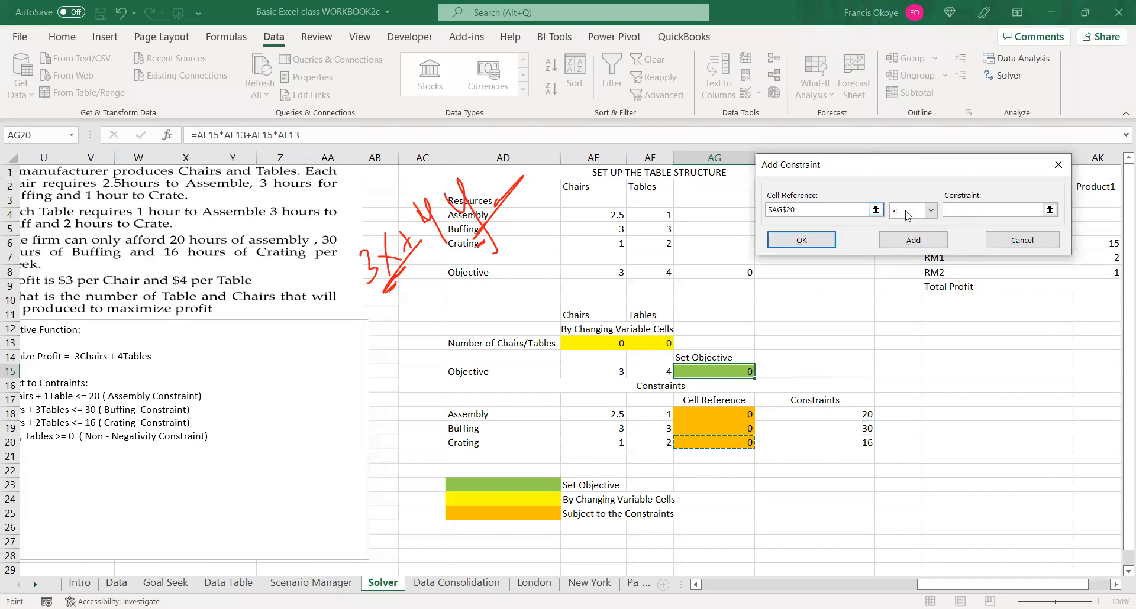
pyautogui.click(977, 212)
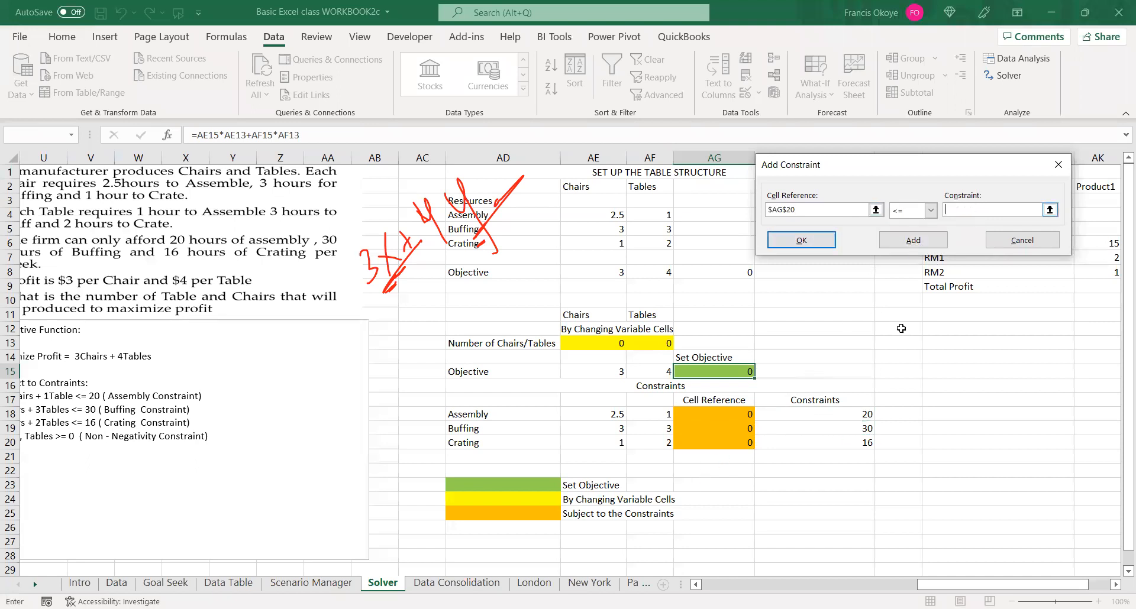
pyautogui.click(798, 446)
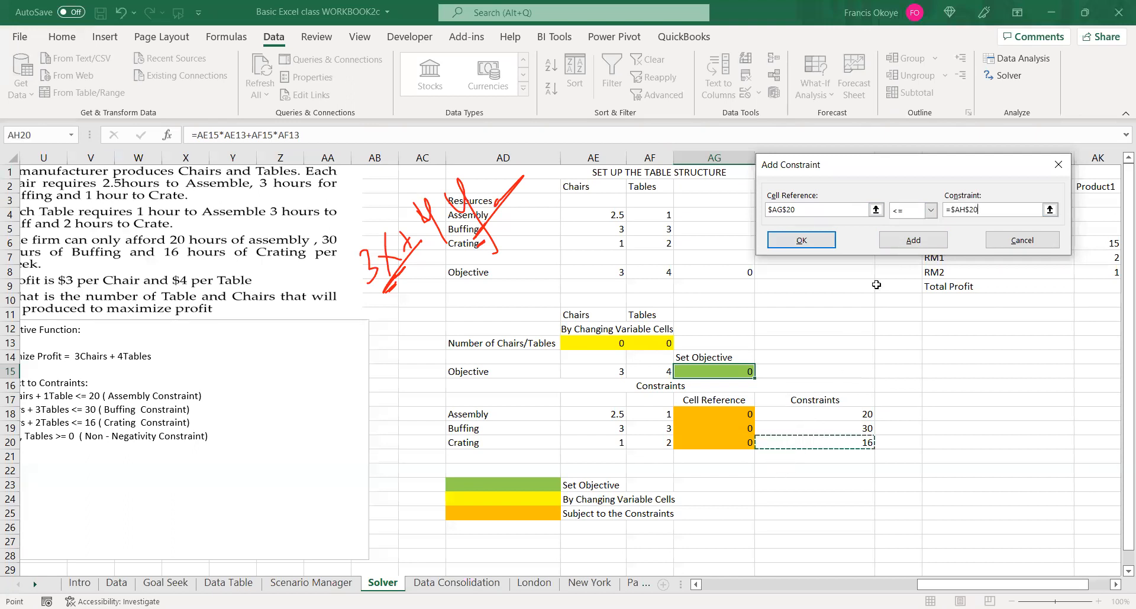
# Try the >= and = operators in the crating constraint and return it to <=
pyautogui.click(931, 210)
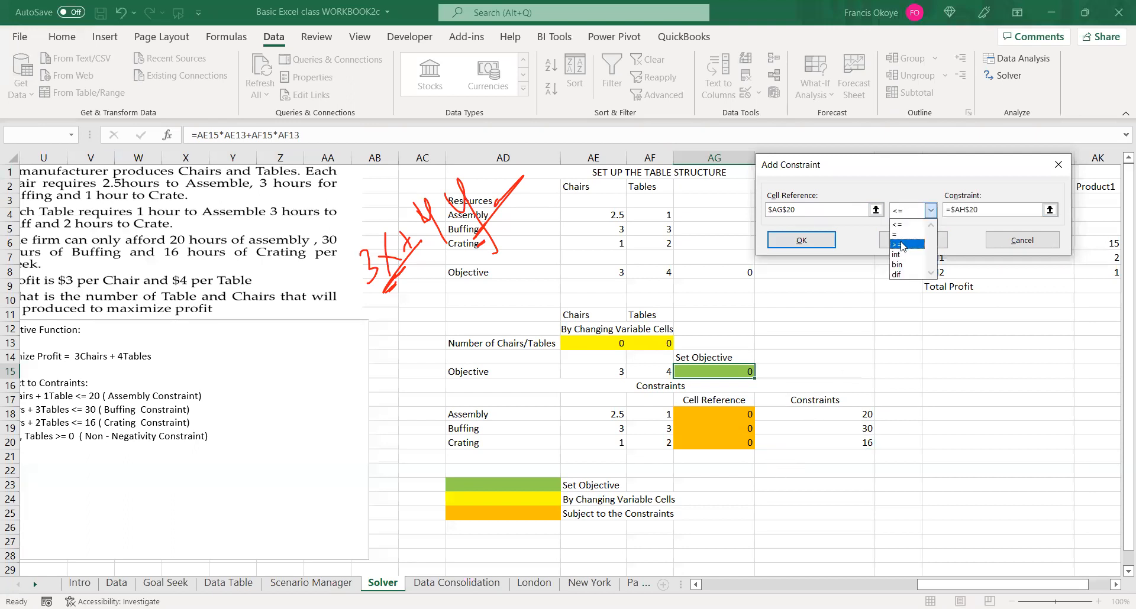
pyautogui.click(902, 244)
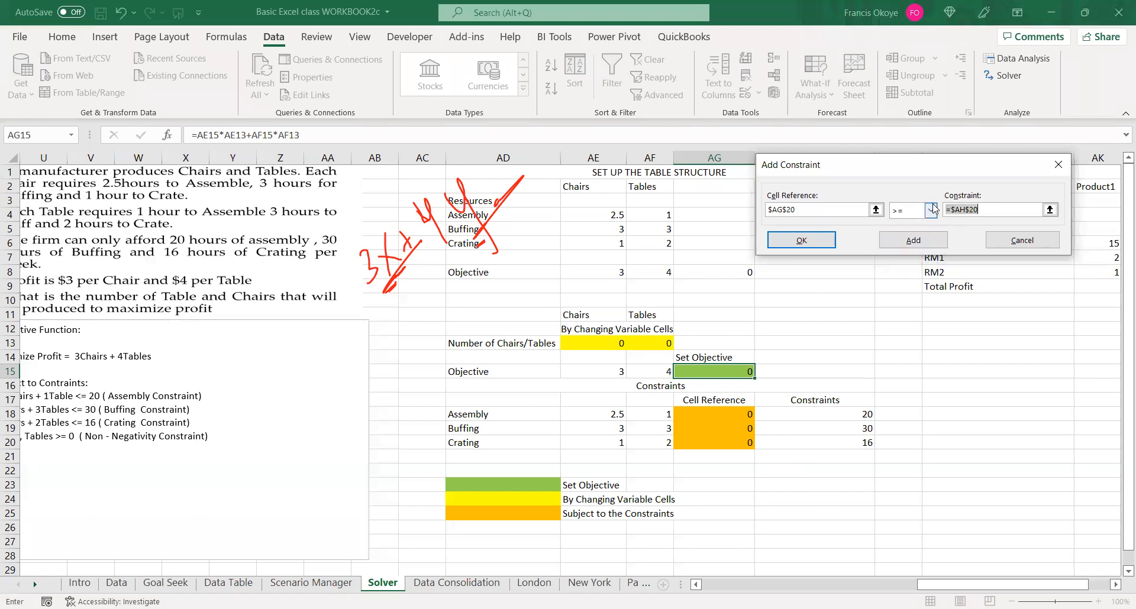
pyautogui.click(932, 210)
pyautogui.click(905, 223)
pyautogui.click(932, 210)
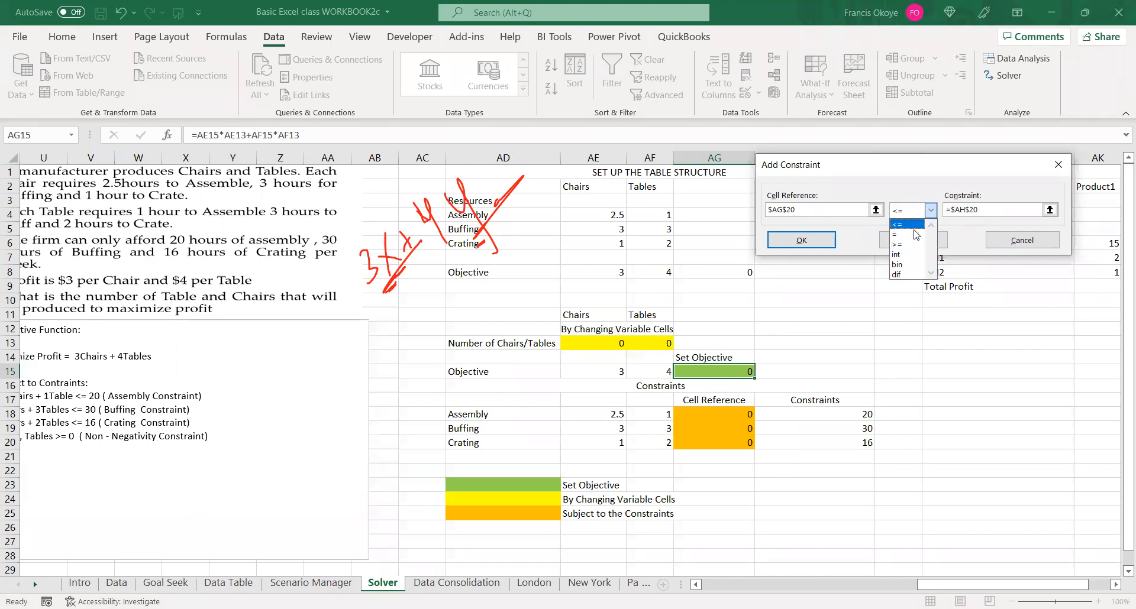
pyautogui.click(905, 244)
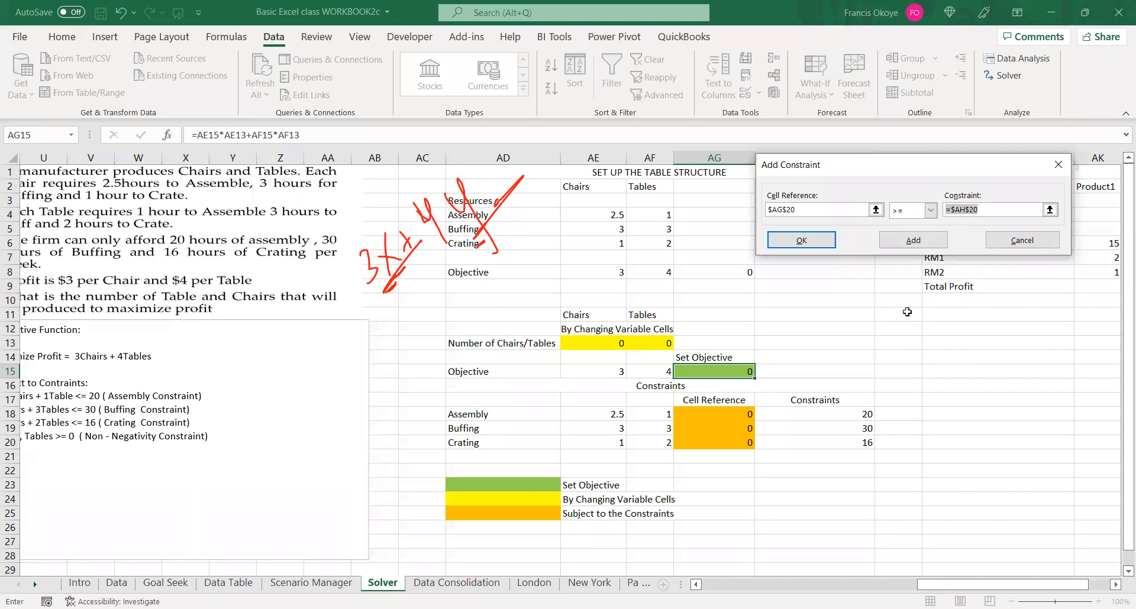
pyautogui.click(933, 211)
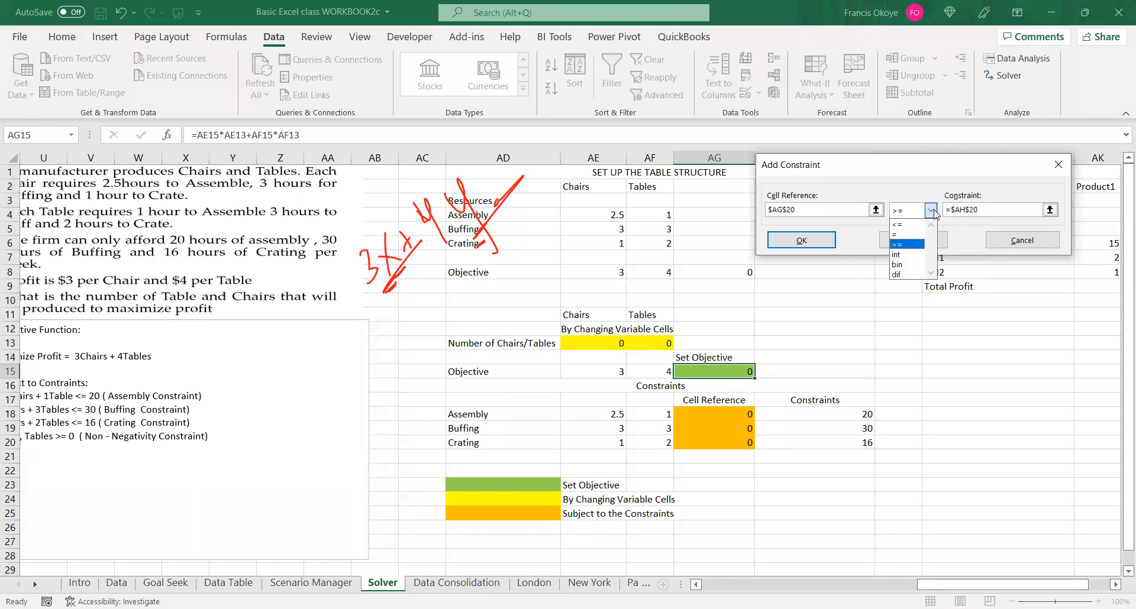
pyautogui.click(897, 239)
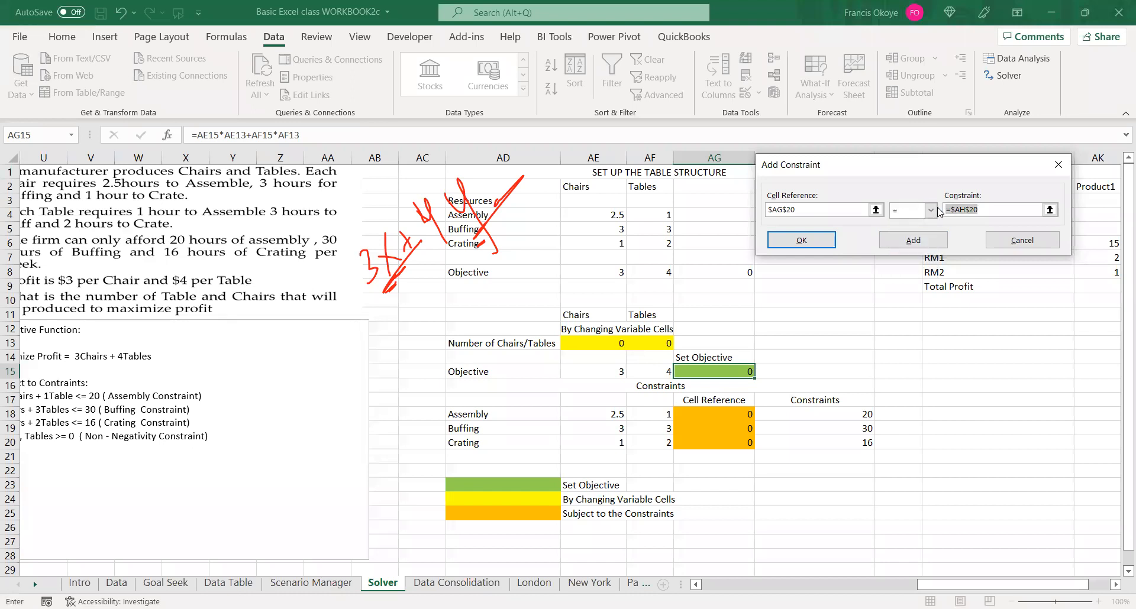
pyautogui.click(931, 211)
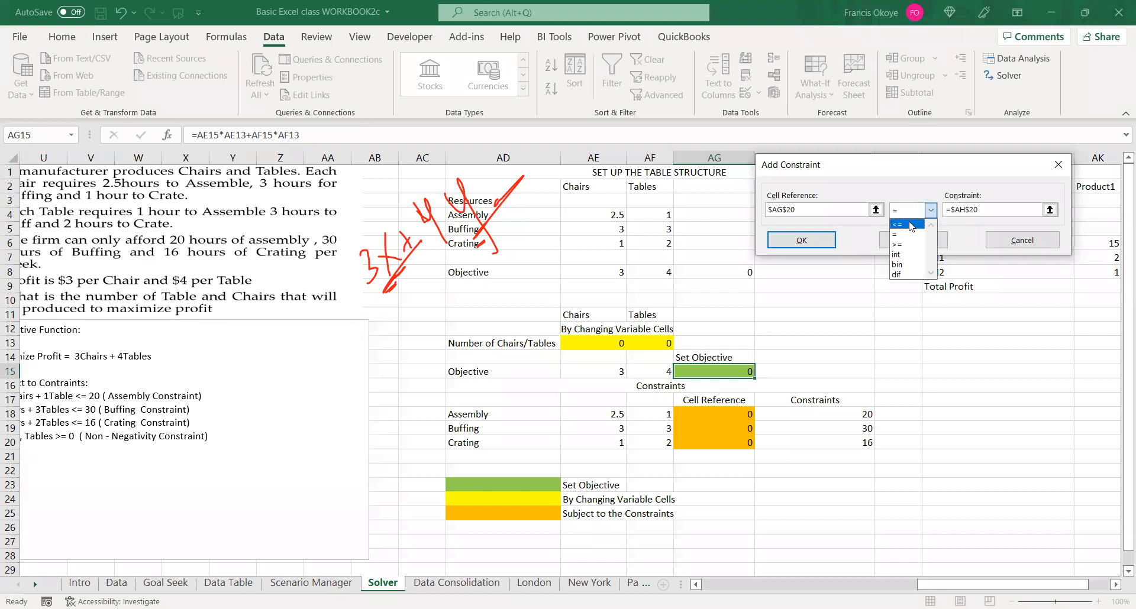
pyautogui.click(911, 226)
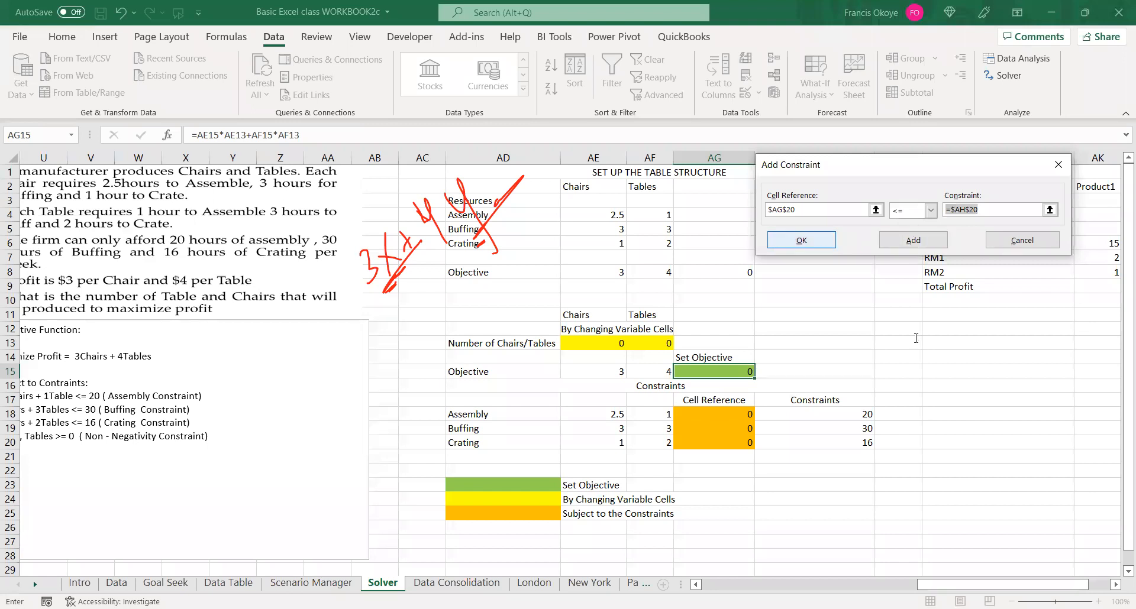
# Confirm the crating constraint and try the Simplex LP and GRG Nonlinear solving methods
pyautogui.click(821, 247)
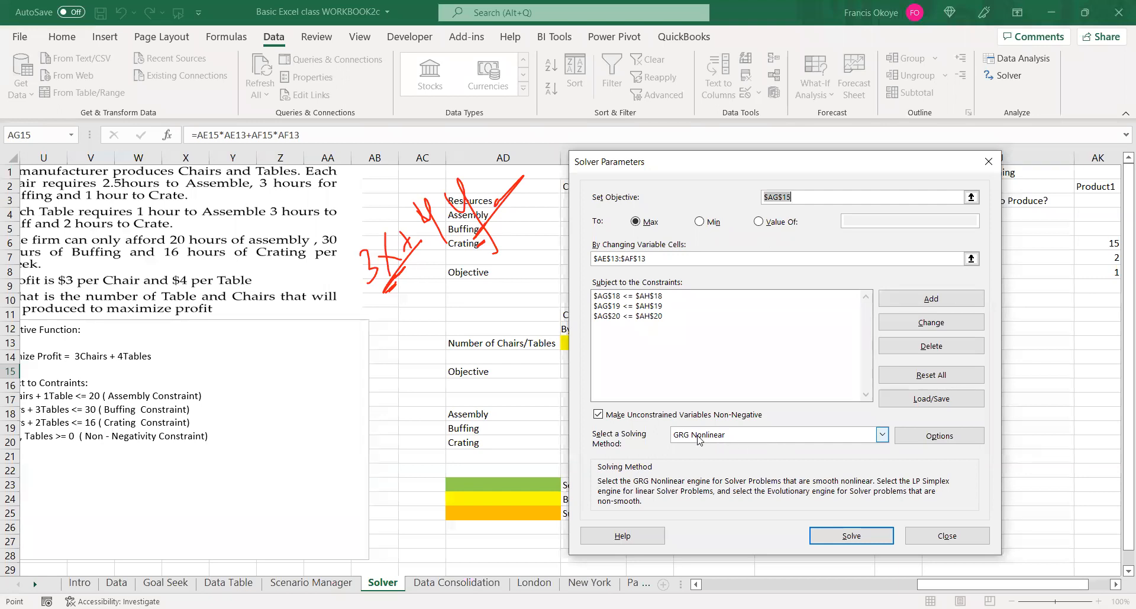
pyautogui.click(714, 438)
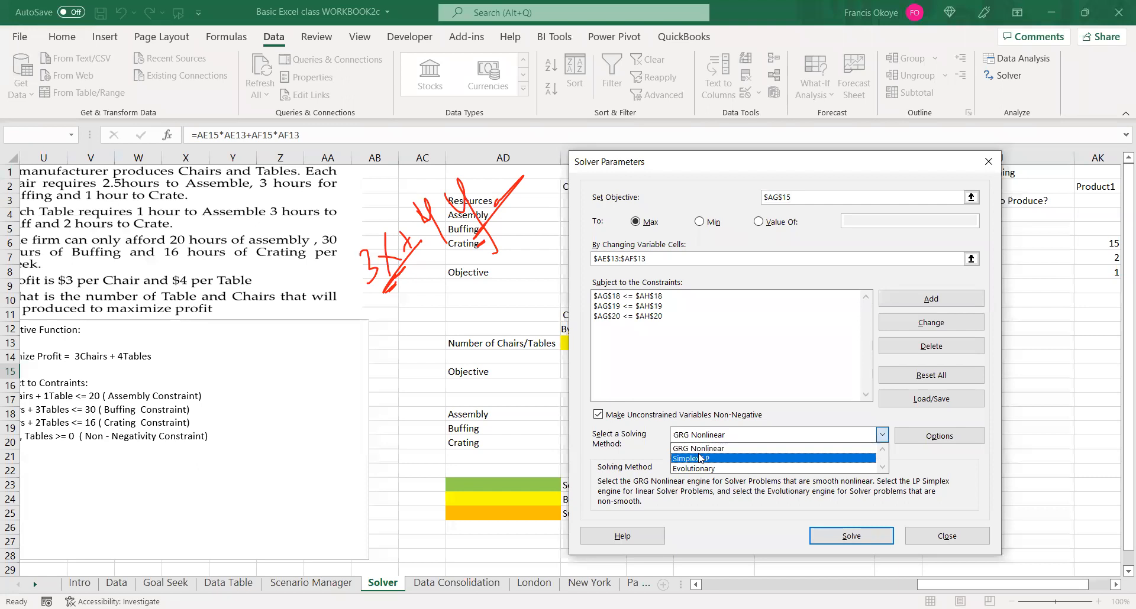
pyautogui.click(700, 458)
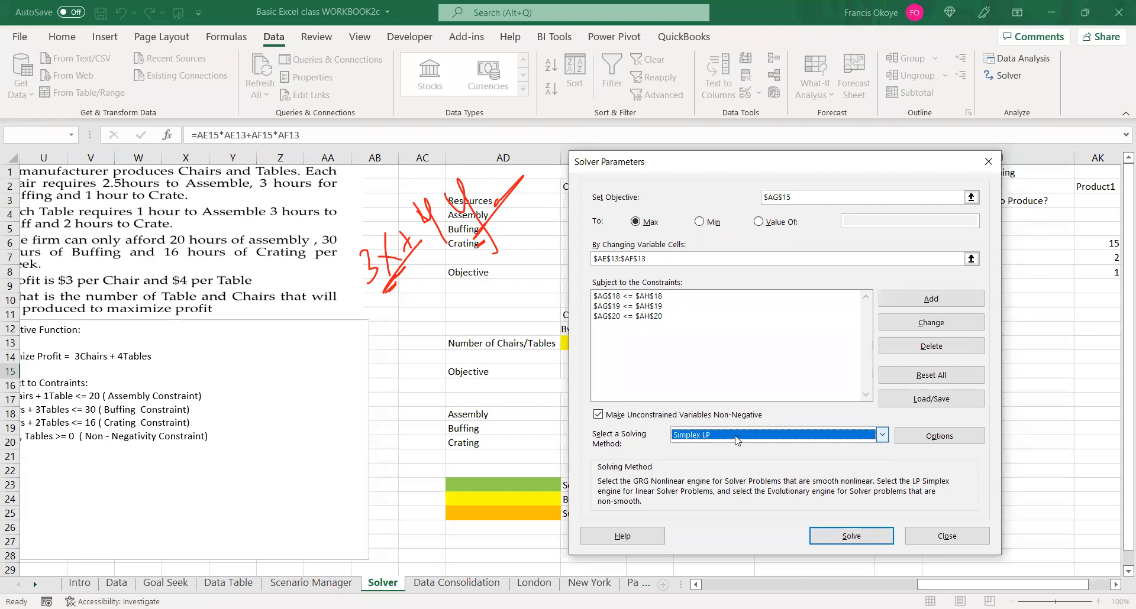
pyautogui.click(736, 441)
pyautogui.click(714, 448)
pyautogui.click(723, 439)
pyautogui.click(719, 459)
pyautogui.click(736, 439)
pyautogui.click(722, 429)
# Solve the chairs and tables model, view the solution in the sheet, and dismiss the results without keeping them
pyautogui.click(834, 536)
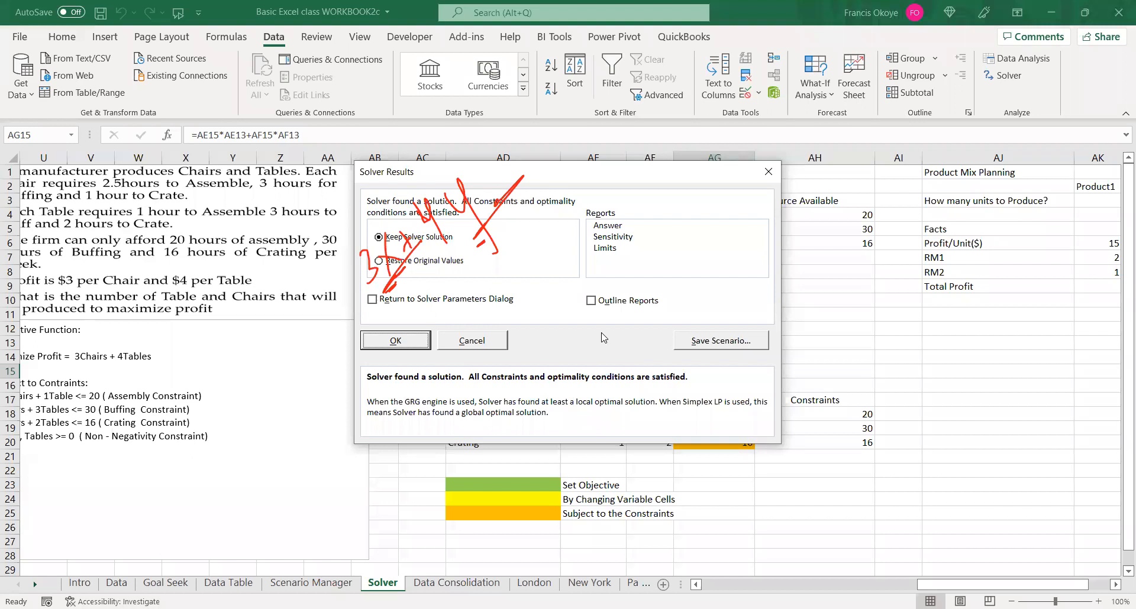
pyautogui.moveTo(600, 172); pyautogui.dragTo(1042, 201)
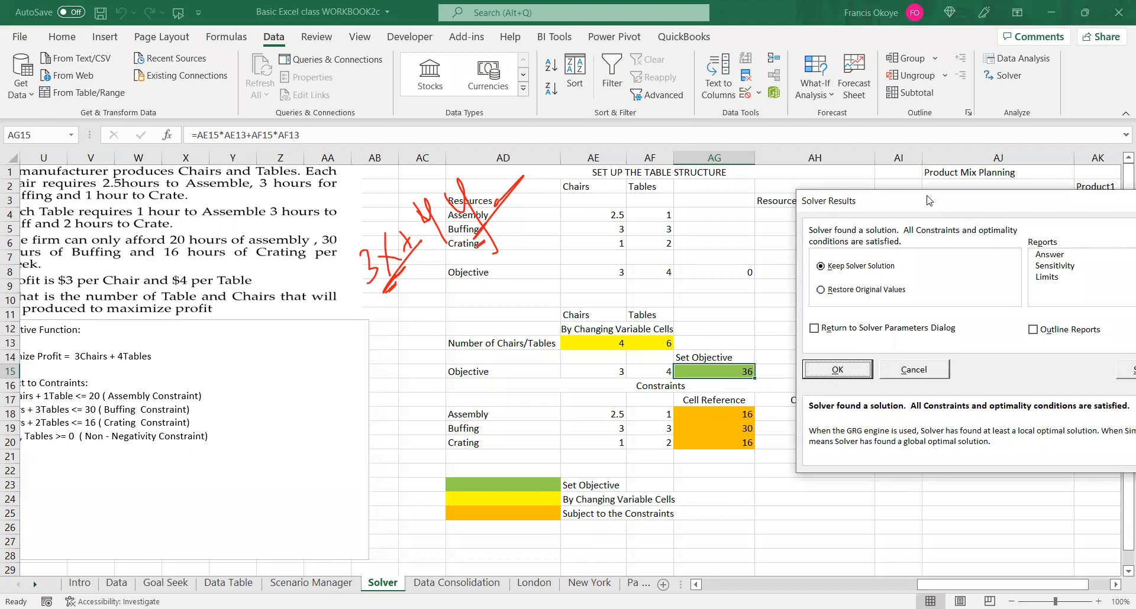
pyautogui.moveTo(942, 205); pyautogui.dragTo(649, 205)
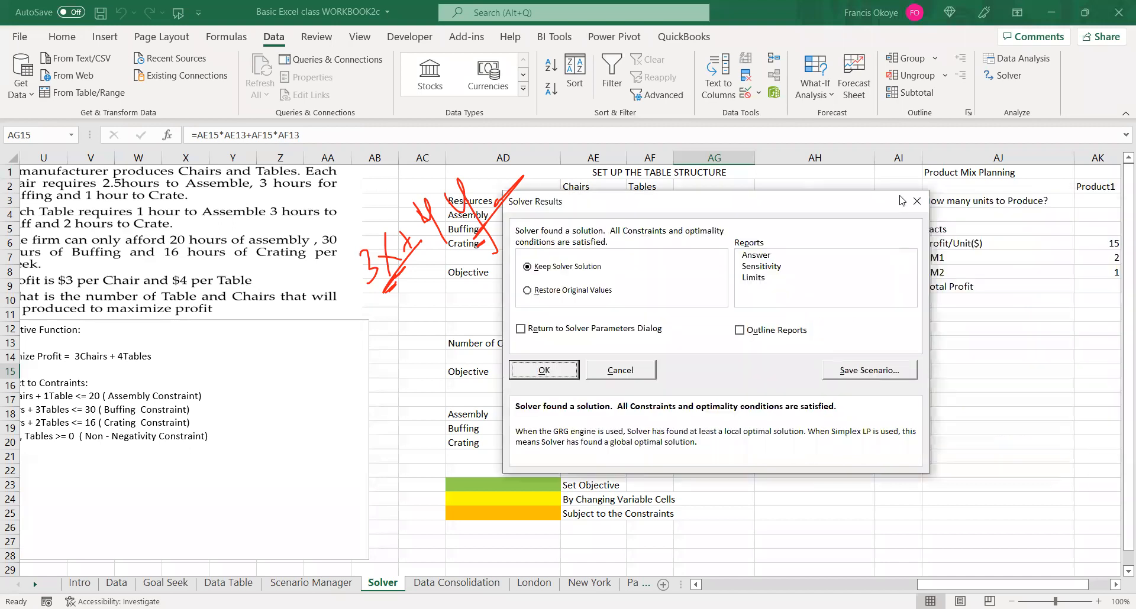
pyautogui.click(917, 201)
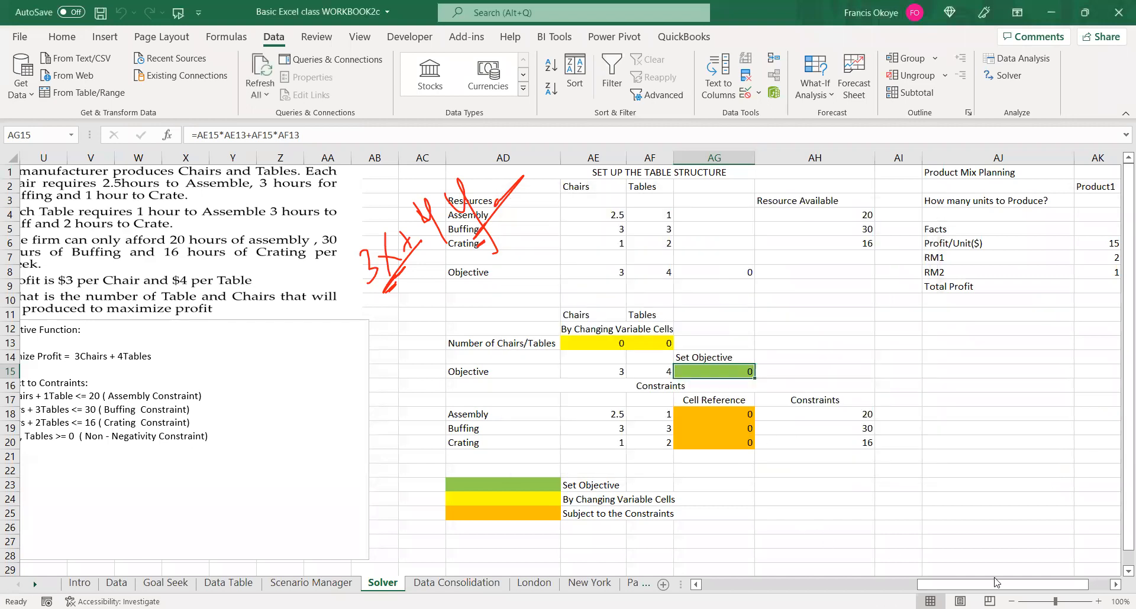
# Go to the cookie profit table on the Solver sheet and erase the red handwritten annotations
pyautogui.moveTo(990, 586); pyautogui.dragTo(817, 577)
pyautogui.moveTo(1023, 413); pyautogui.dragTo(1022, 414)
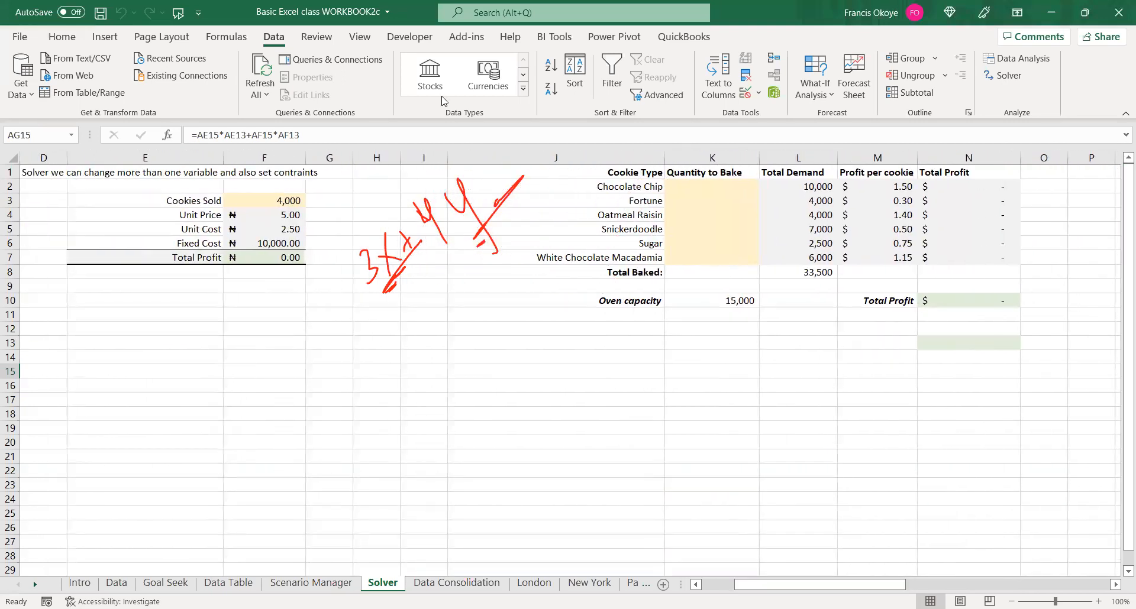
pyautogui.moveTo(359, 261)
pyautogui.mouseDown()
pyautogui.moveTo(475, 192)
pyautogui.moveTo(520, 194)
pyautogui.moveTo(347, 311)
pyautogui.mouseUp()
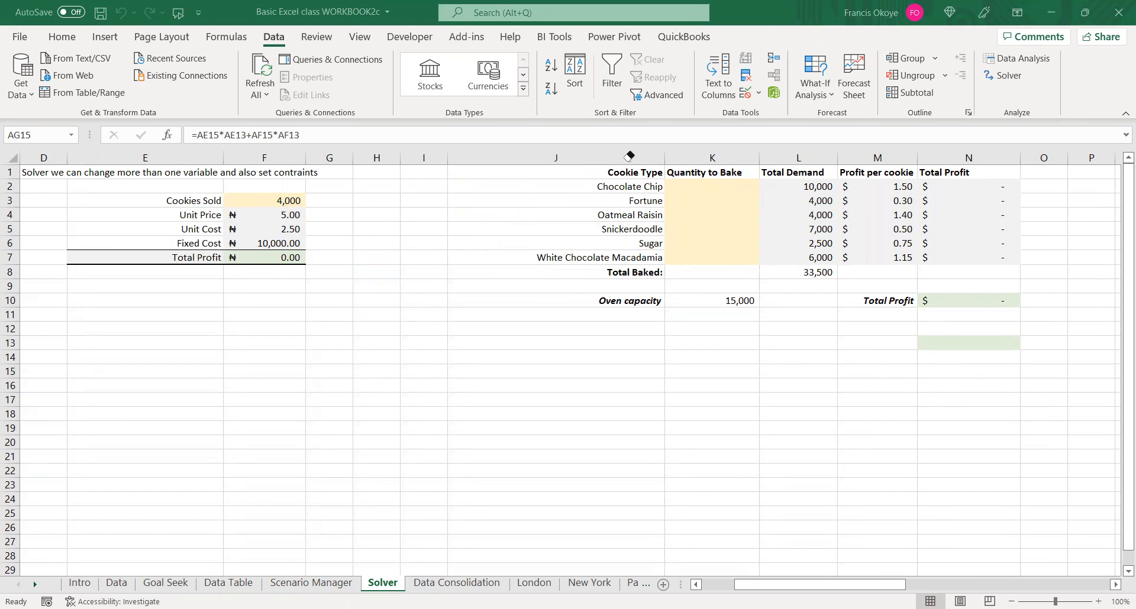
pyautogui.moveTo(853, 584)
pyautogui.mouseDown()
pyautogui.moveTo(778, 587)
pyautogui.moveTo(832, 585)
pyautogui.mouseUp()
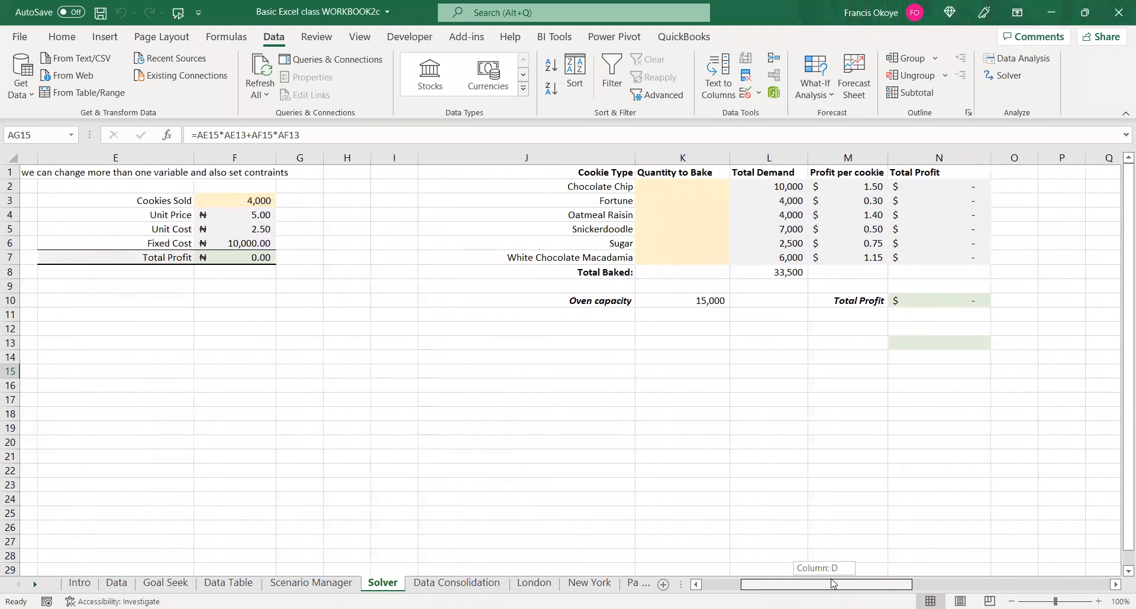
# Inspect the Total Profit formula for Chocolate Chip in cell N2 without changing it
pyautogui.click(665, 415)
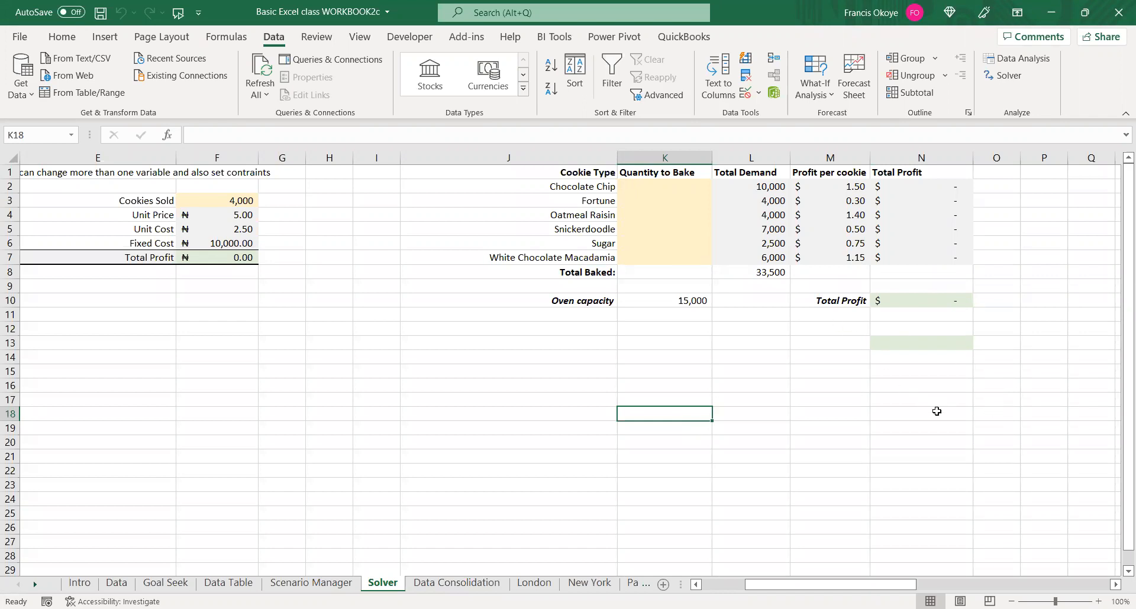
pyautogui.click(865, 187)
pyautogui.doubleClick(916, 186)
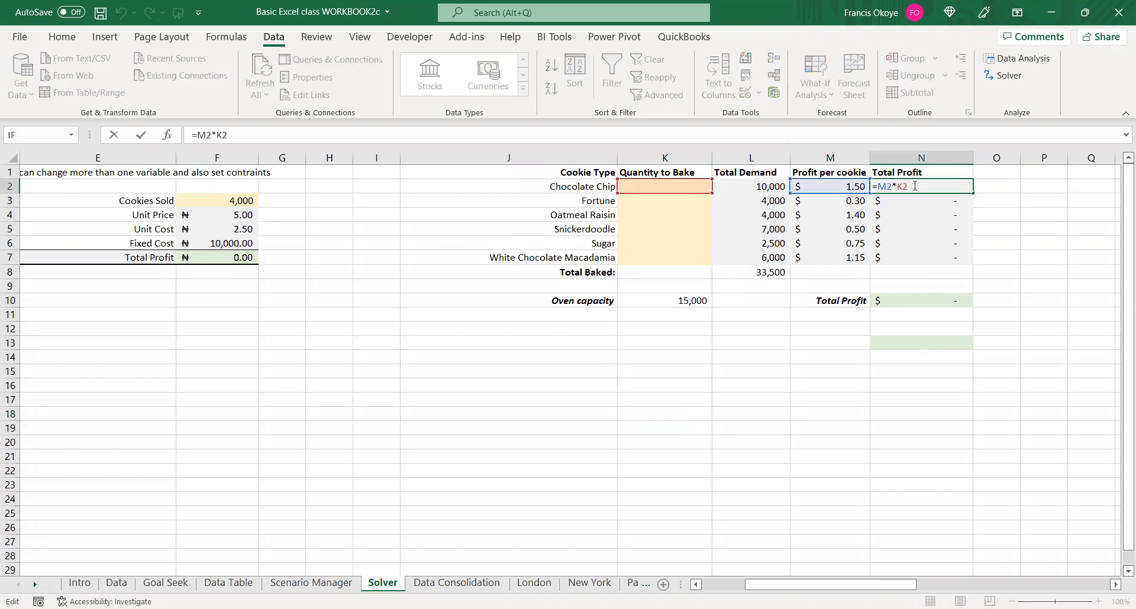
pyautogui.press('Escape')
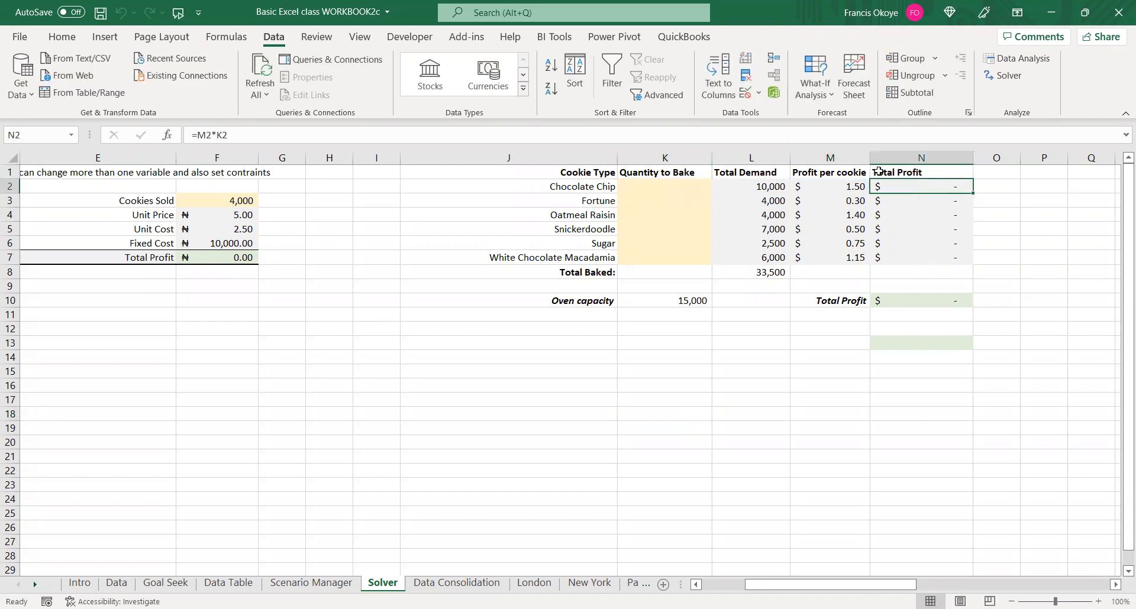
# Reset all Solver options and cell selections, and close the Solver parameters
pyautogui.click(1004, 75)
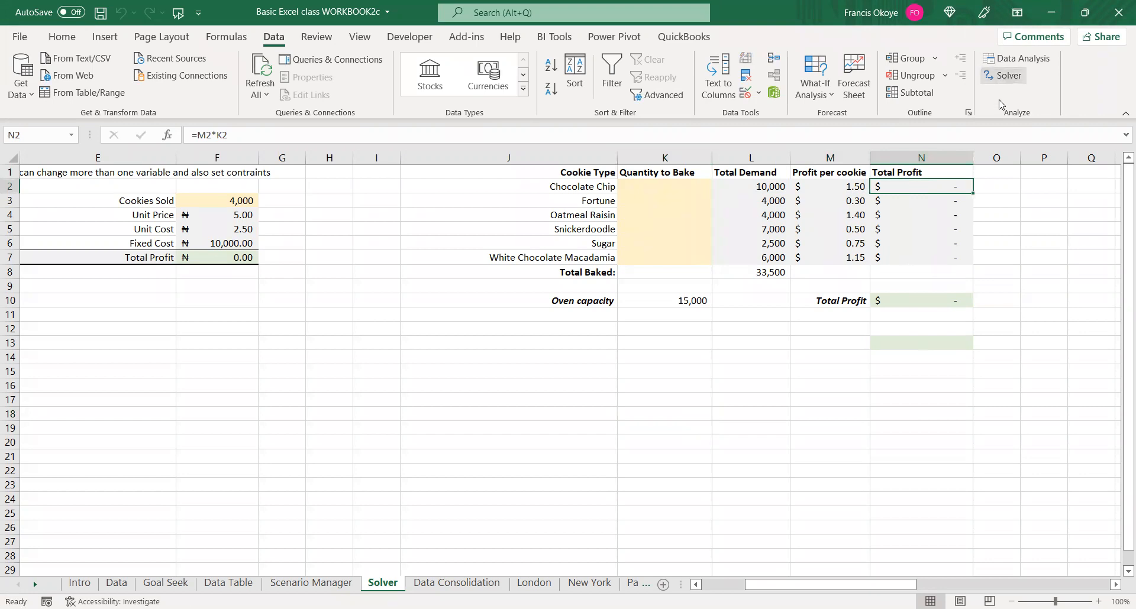
pyautogui.press('BackSpace')
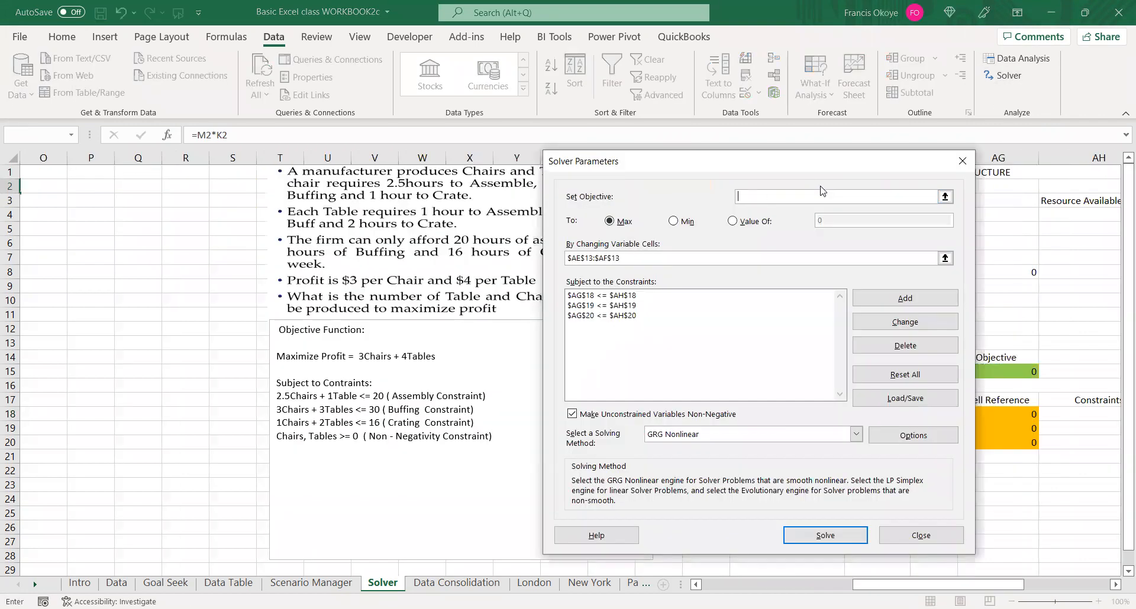
pyautogui.click(926, 378)
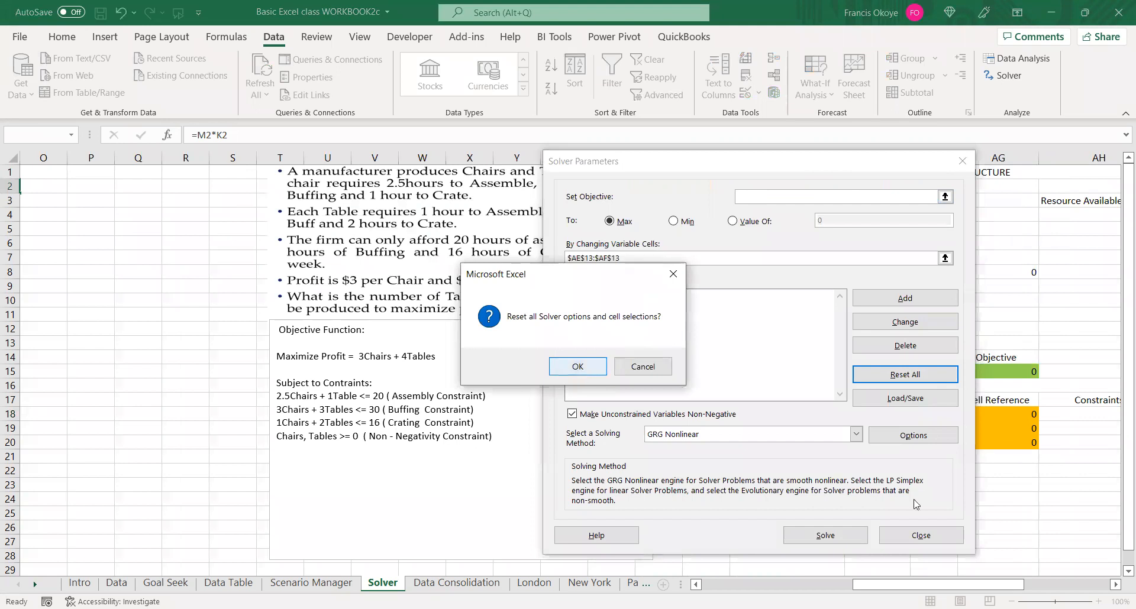
pyautogui.press('Return')
pyautogui.click(927, 535)
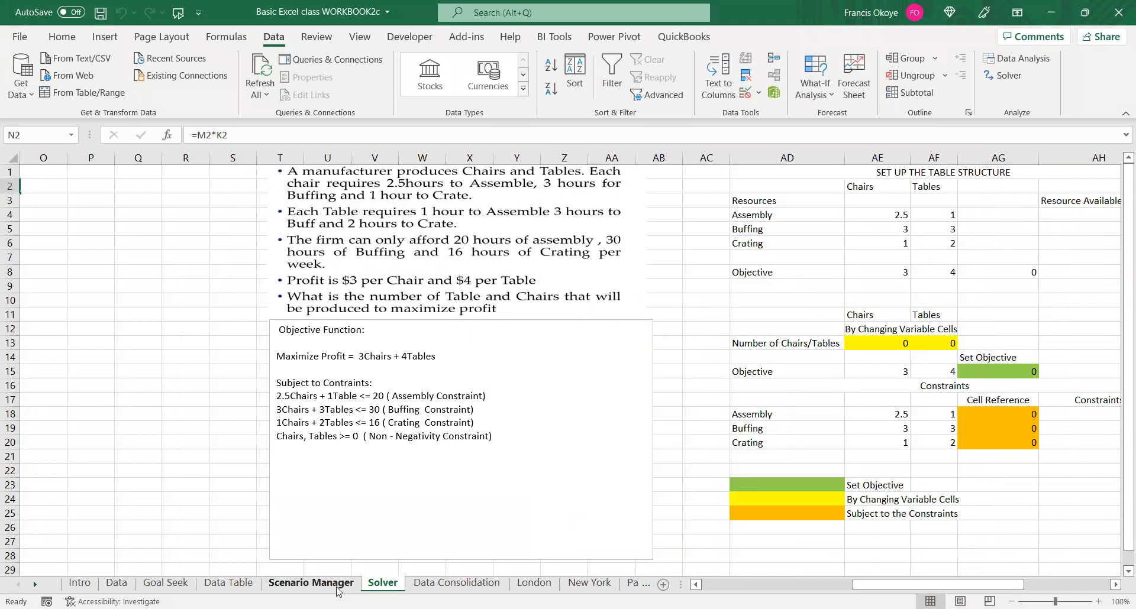
# Return to the cookie table and inspect the overall Total Profit formula in N10 without changing it
pyautogui.moveTo(910, 585); pyautogui.dragTo(793, 585)
pyautogui.click(440, 272)
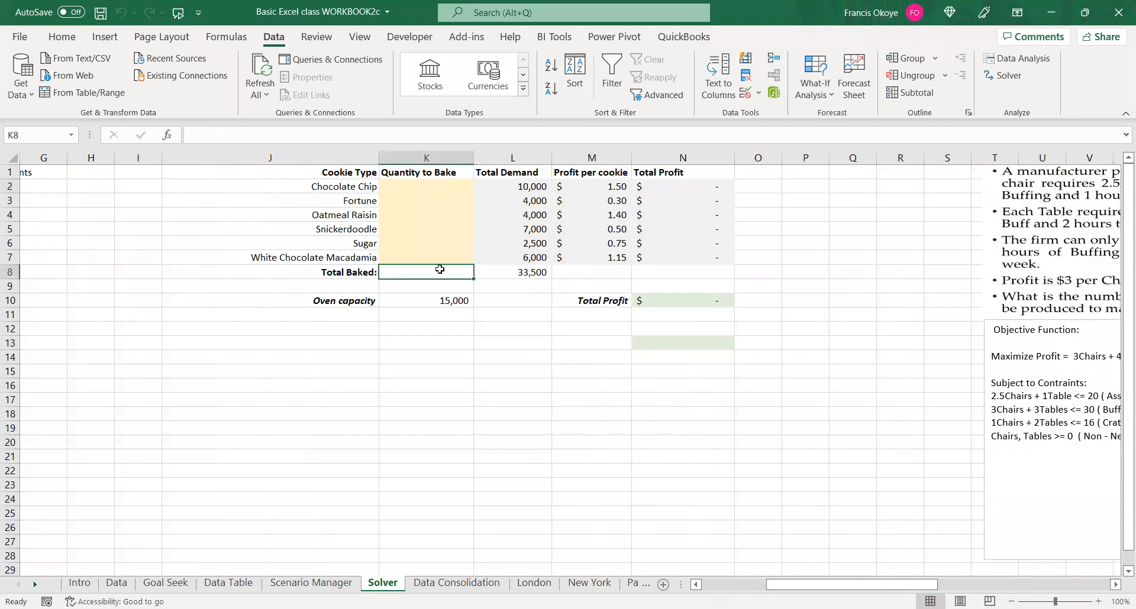
pyautogui.click(695, 302)
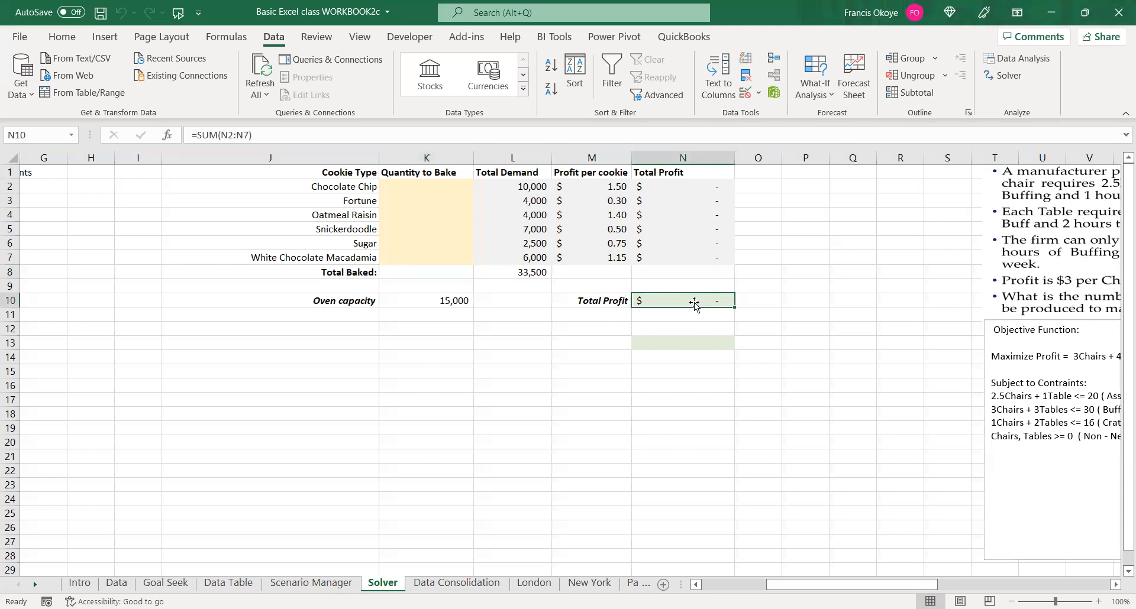
pyautogui.doubleClick(694, 302)
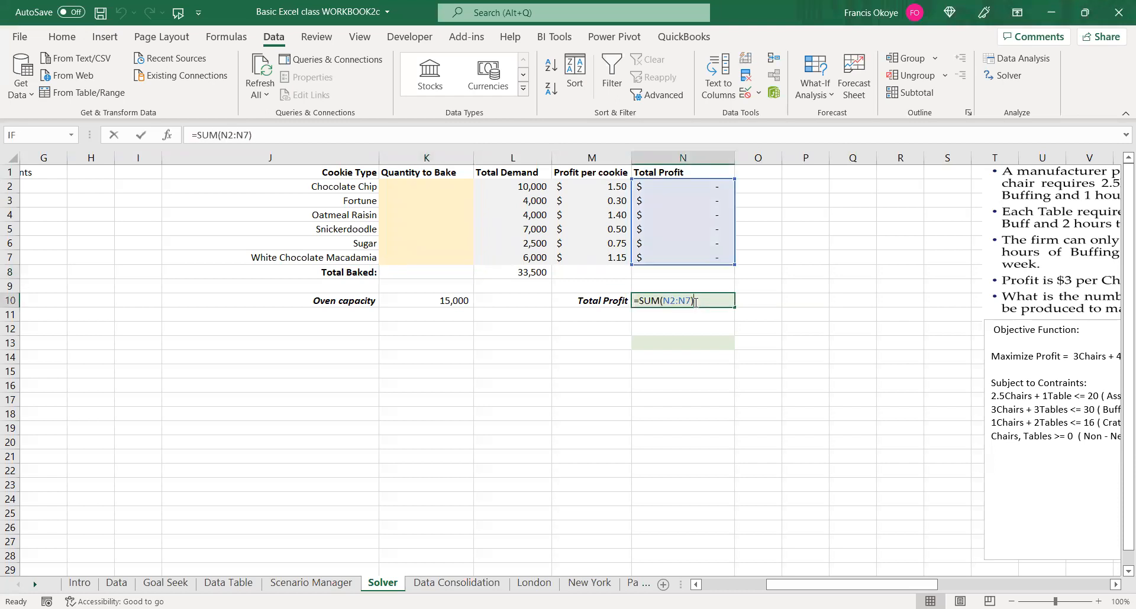
pyautogui.press('Escape')
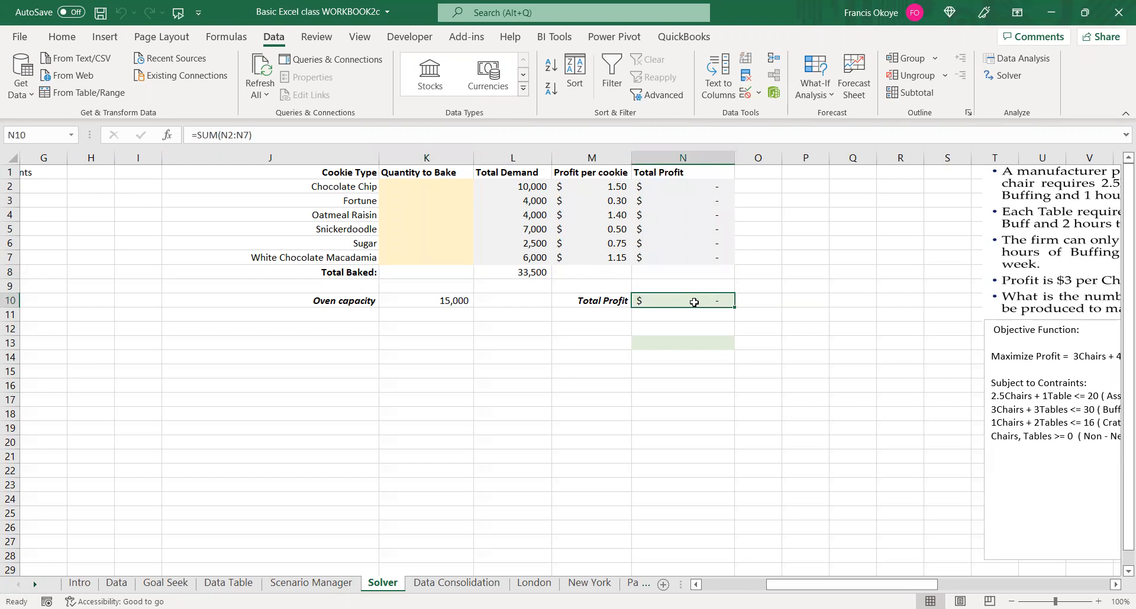
# Replace the Chocolate Chip Total Profit formula in N2 with =L2*M2 and fill it down through N7
pyautogui.click(545, 189)
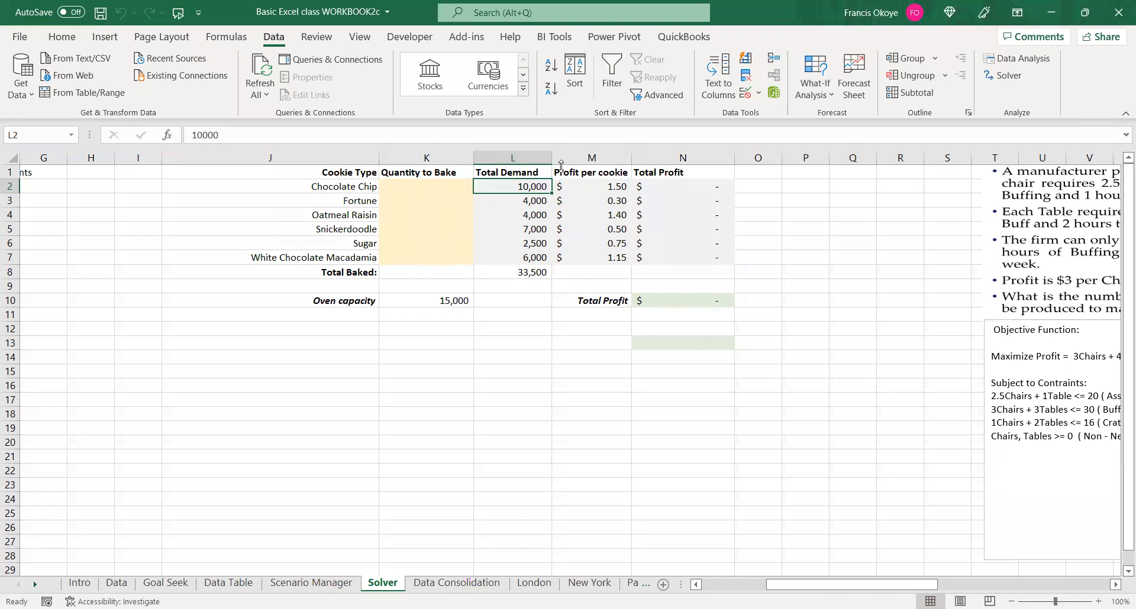
pyautogui.click(601, 187)
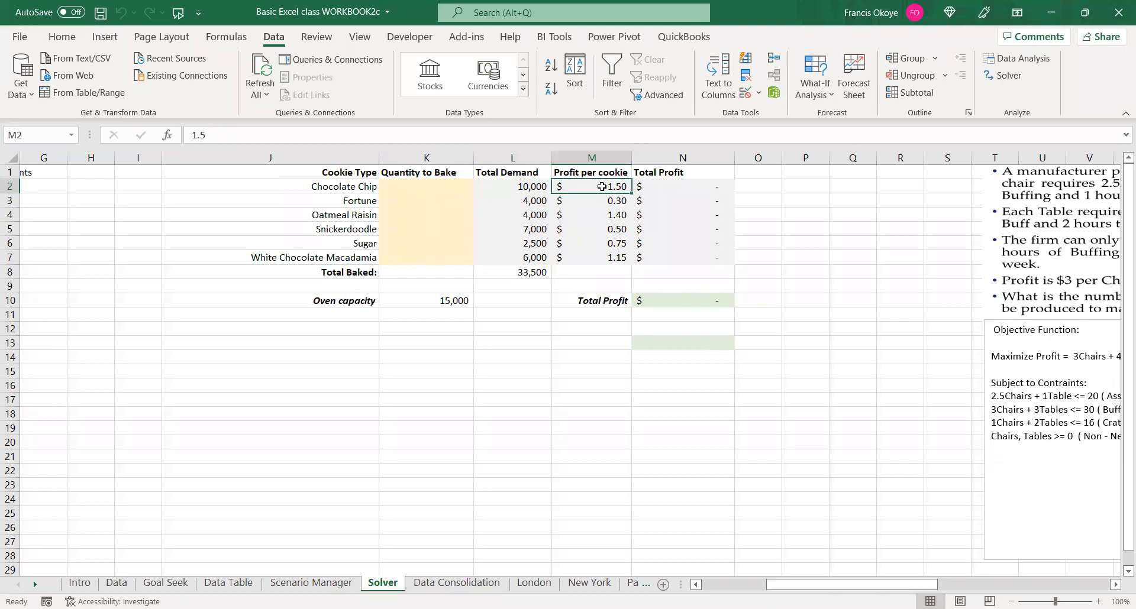
pyautogui.click(669, 186)
pyautogui.write('=')
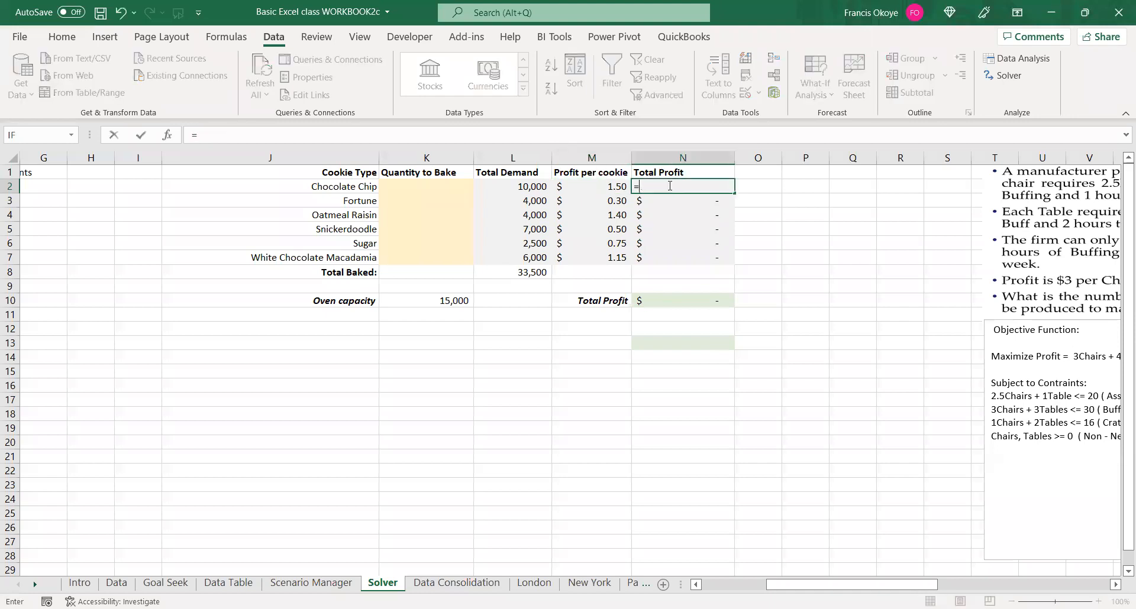
pyautogui.click(499, 189)
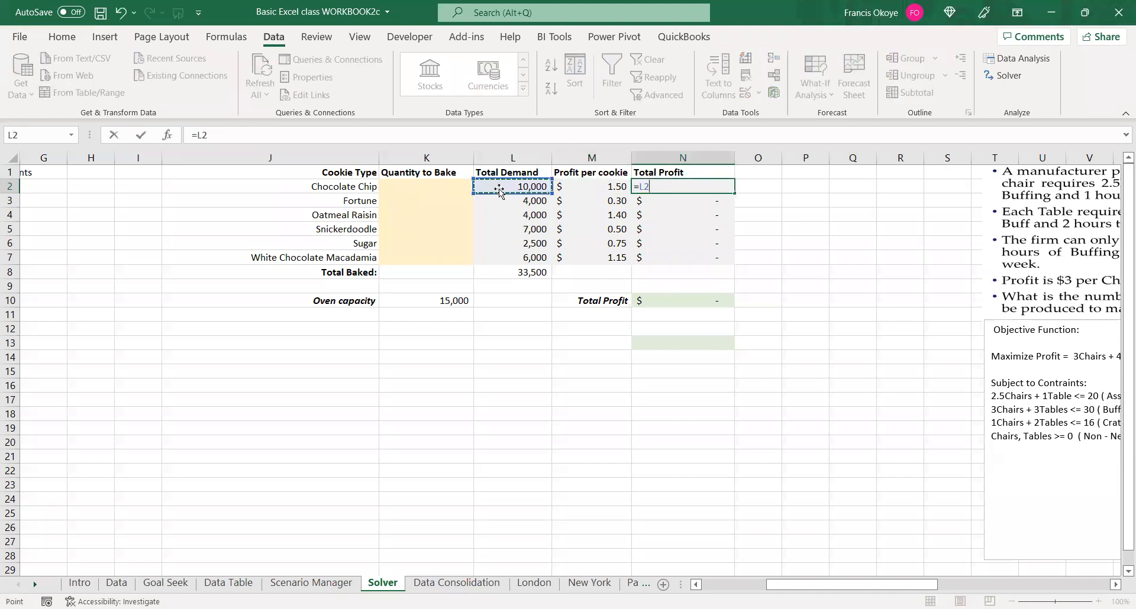
pyautogui.write('*')
pyautogui.click(562, 189)
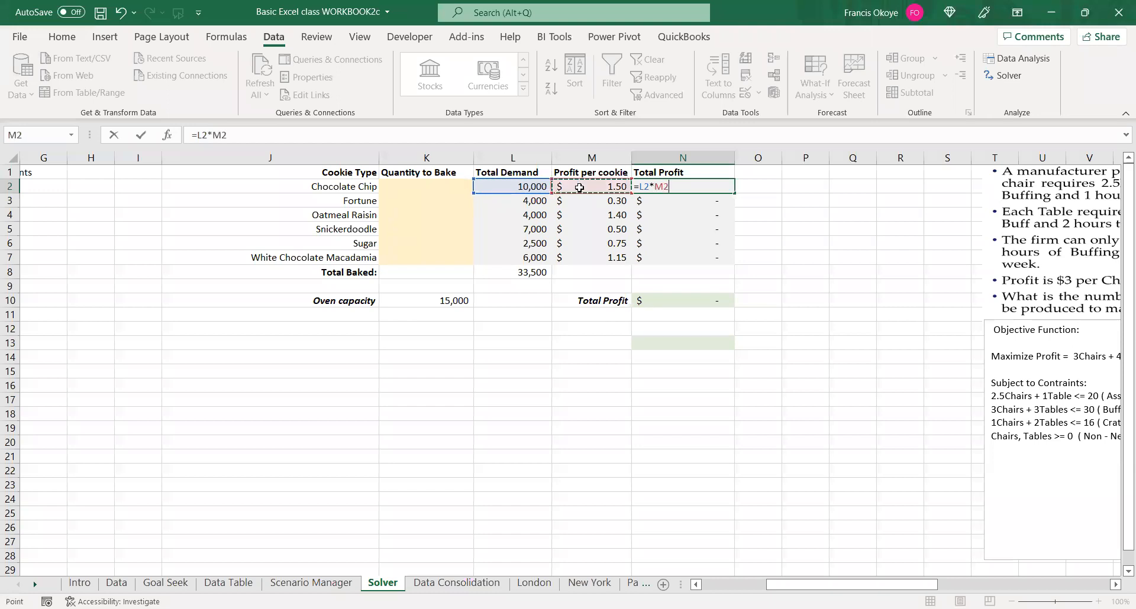
pyautogui.press('Return')
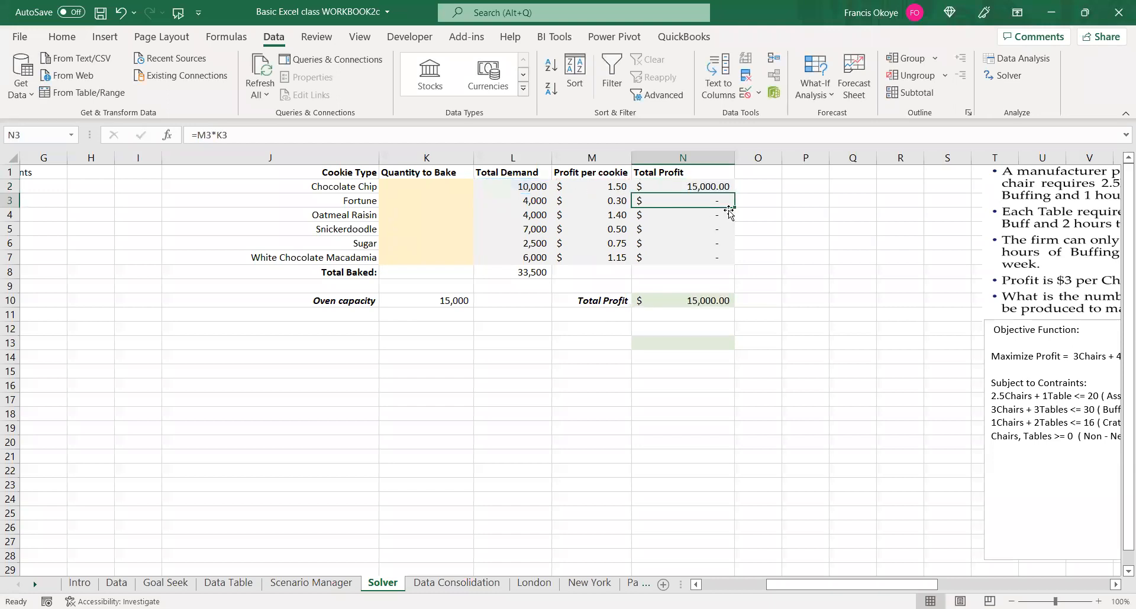
pyautogui.click(727, 186)
pyautogui.moveTo(734, 194); pyautogui.dragTo(734, 266)
# Check which cells the sum in N10 covers, leaving the formula as it is
pyautogui.click(703, 302)
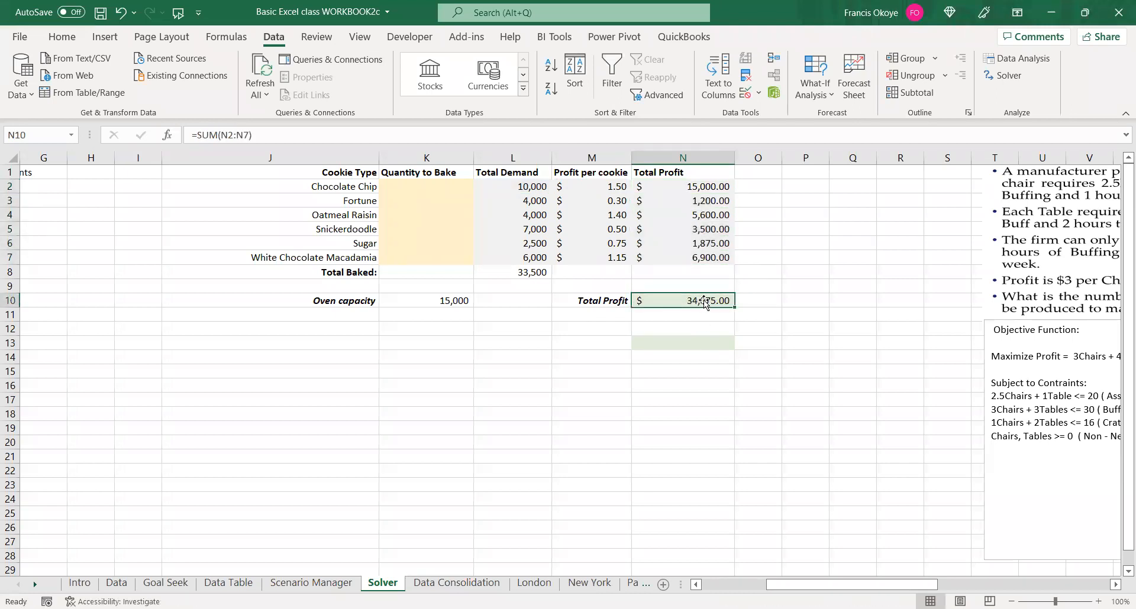
pyautogui.doubleClick(704, 302)
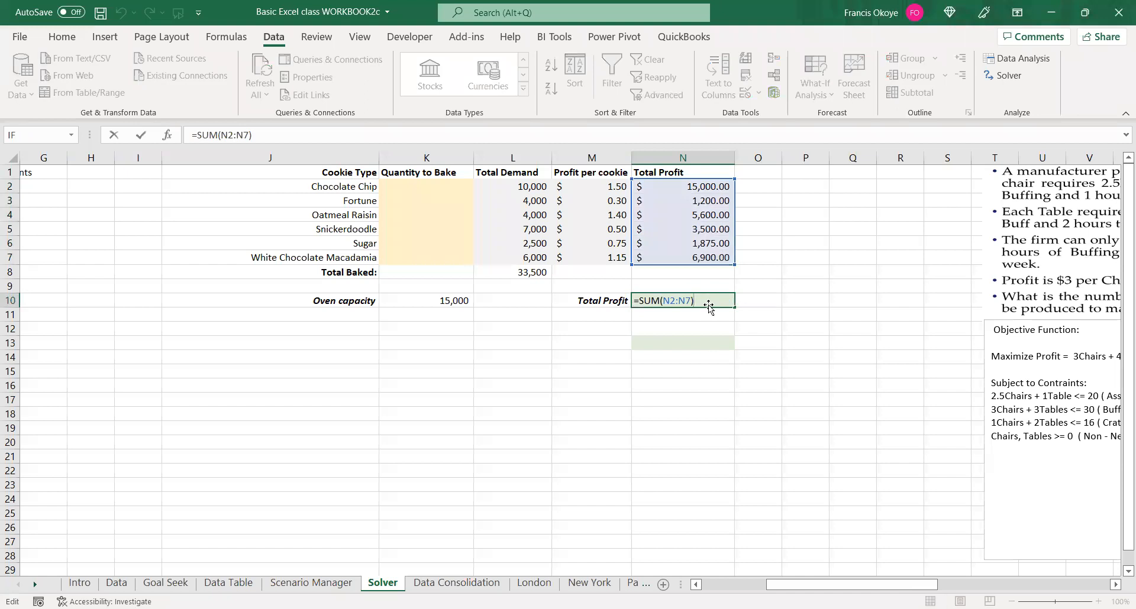
pyautogui.press('Escape')
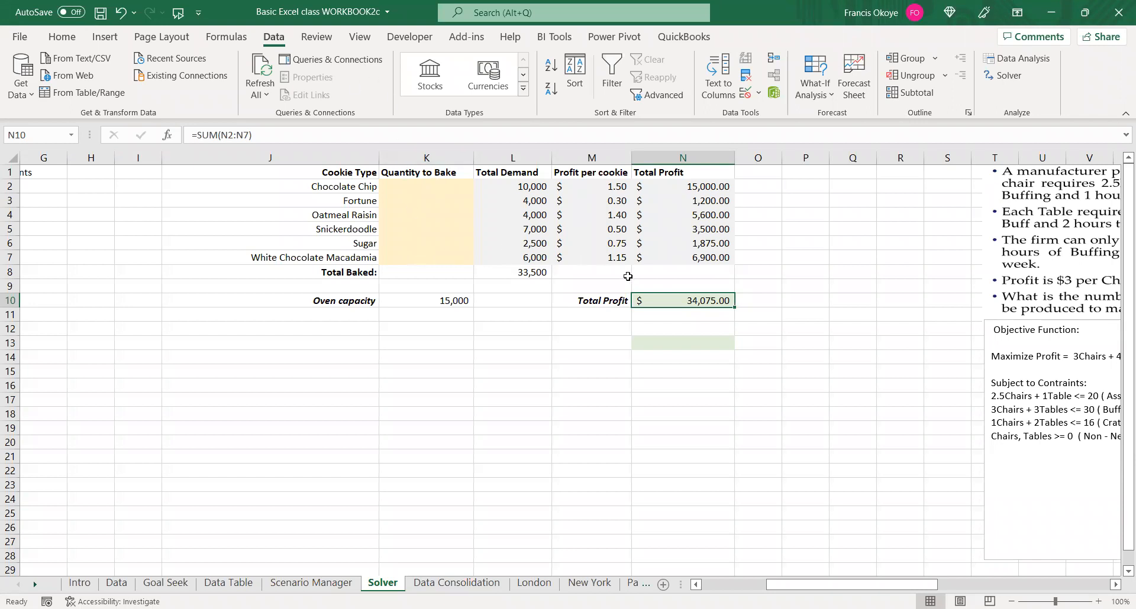
pyautogui.doubleClick(683, 301)
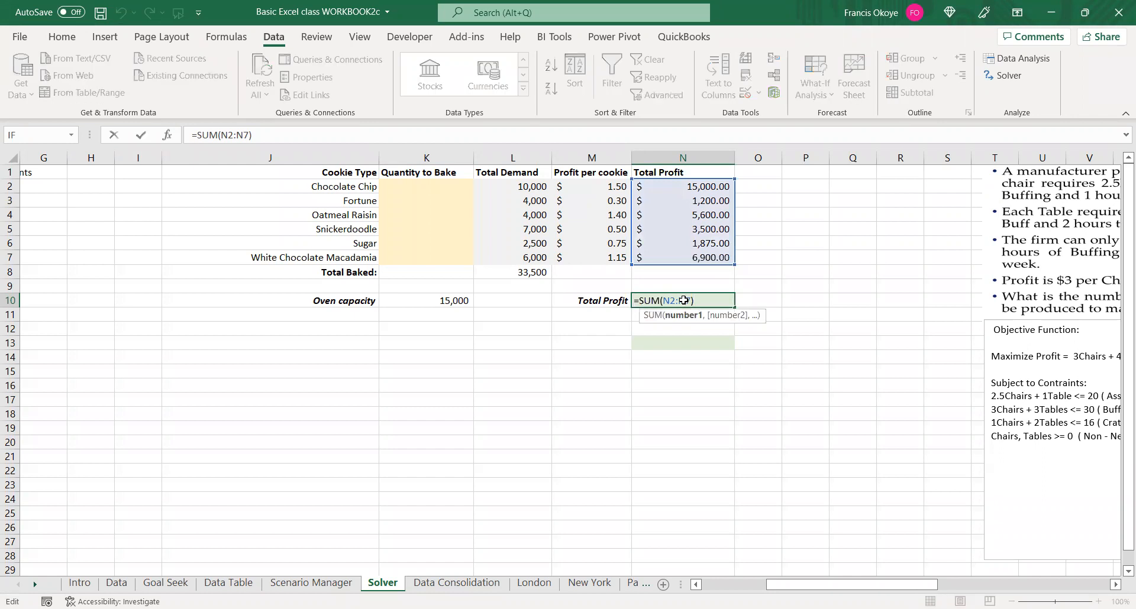
pyautogui.press('Escape')
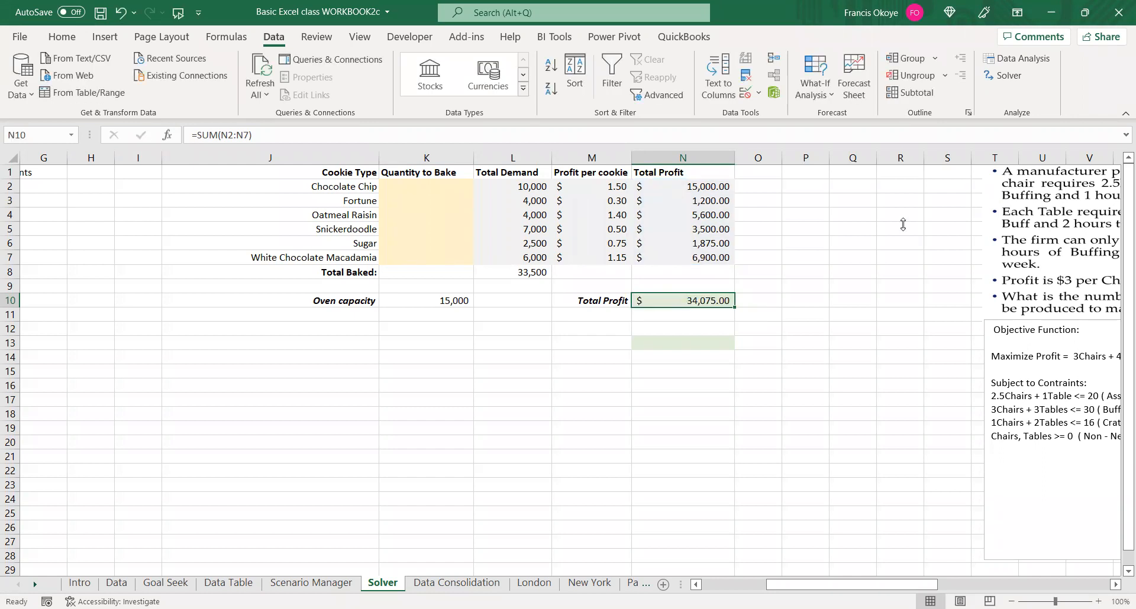
# Set up Solver to maximize the Total Profit in N10 by changing the Quantity to Bake cells K2:K7
pyautogui.click(1004, 75)
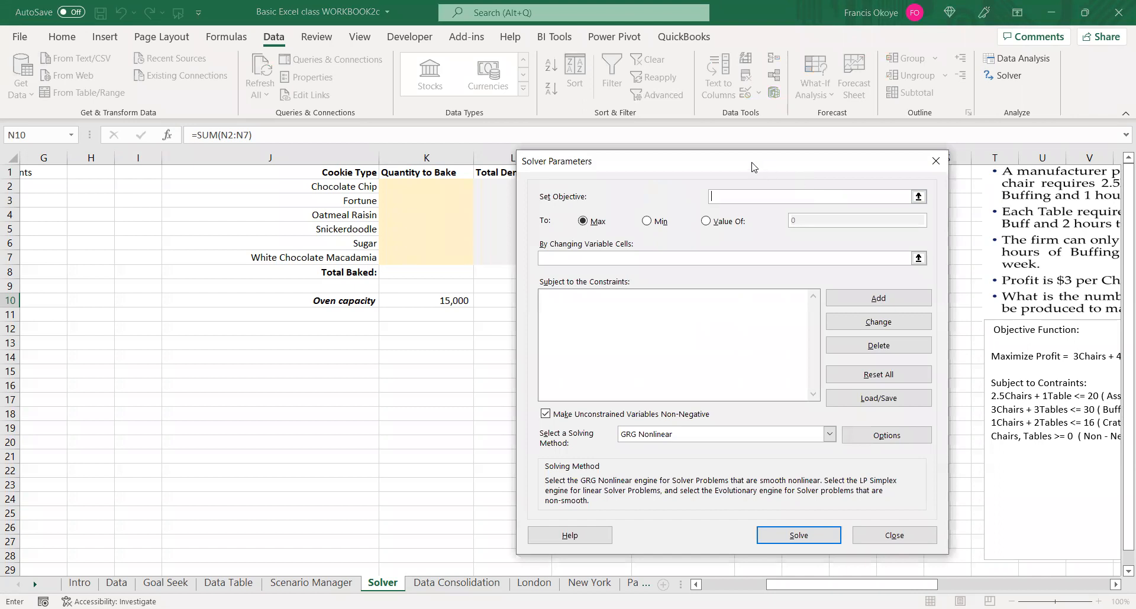
pyautogui.moveTo(753, 168); pyautogui.dragTo(243, 183)
pyautogui.click(685, 302)
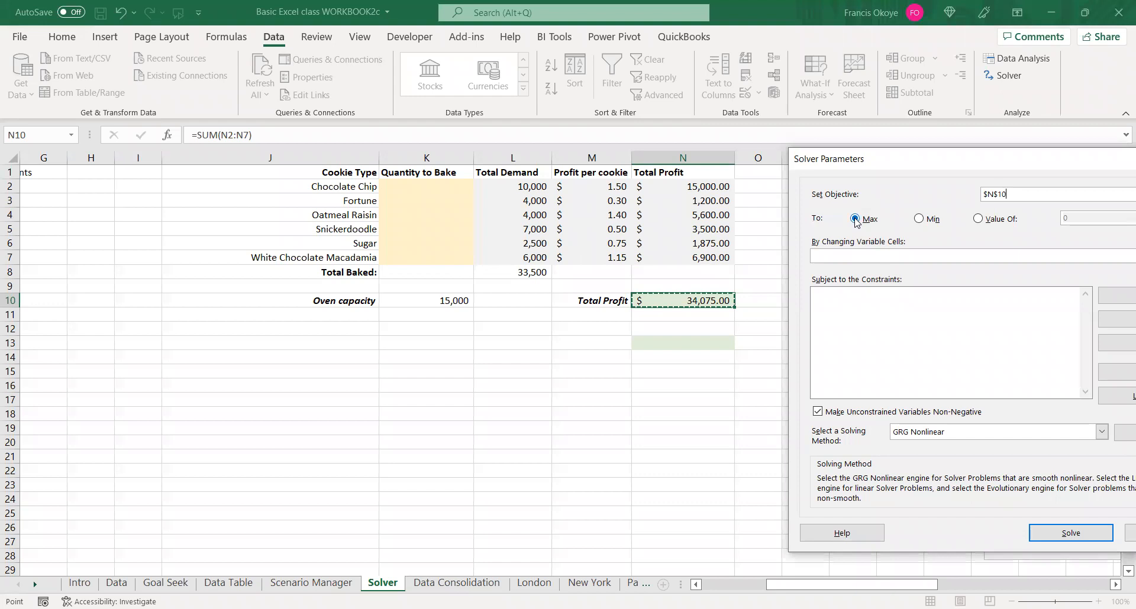
pyautogui.click(850, 253)
pyautogui.click(443, 183)
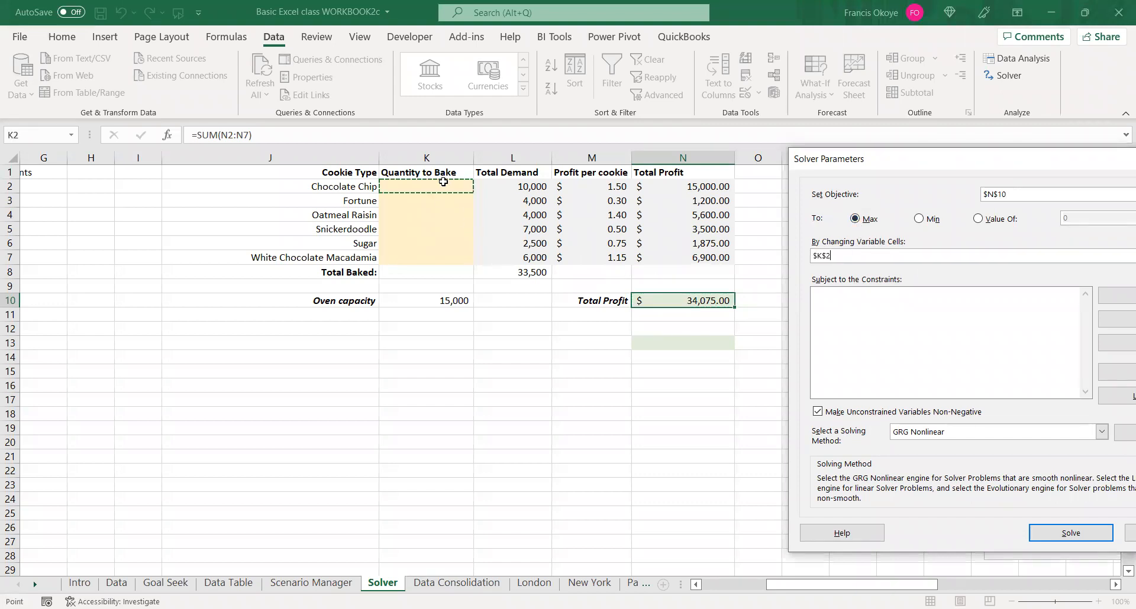
pyautogui.keyDown('shift'); pyautogui.click(443, 253); pyautogui.keyUp('shift')
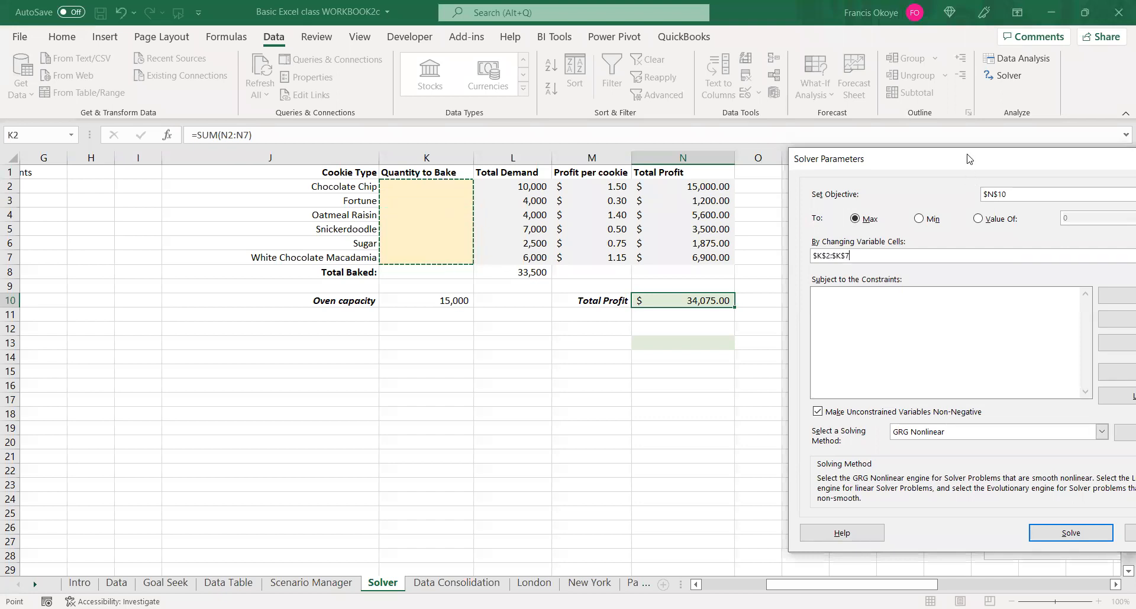
pyautogui.moveTo(967, 155); pyautogui.dragTo(938, 78)
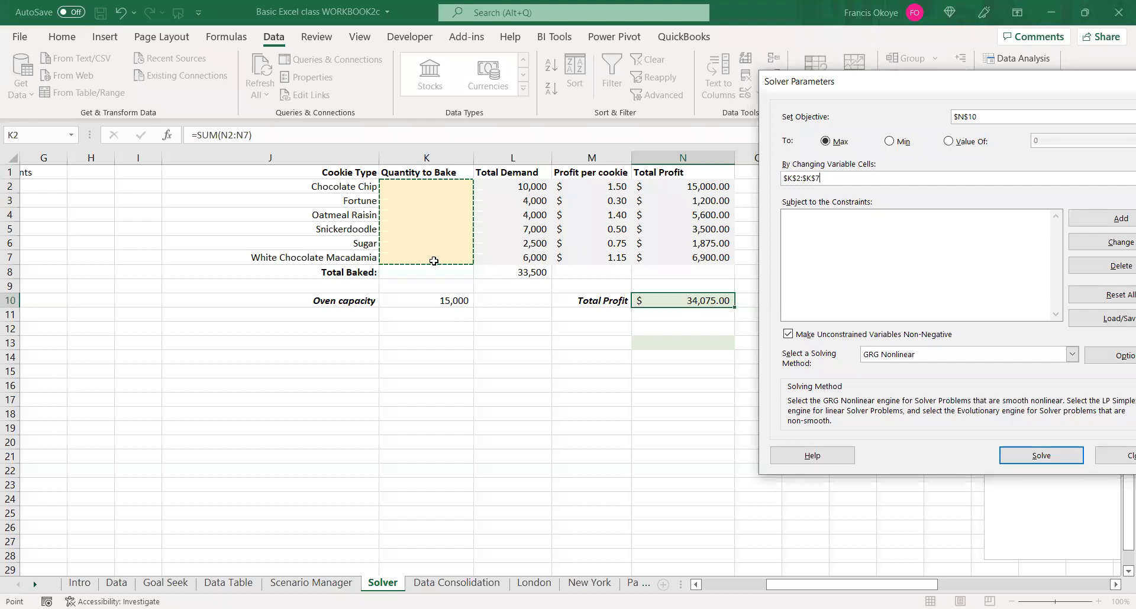
# Solve the cookie model, keep the Solver solution, and generate an Answer report
pyautogui.click(1035, 453)
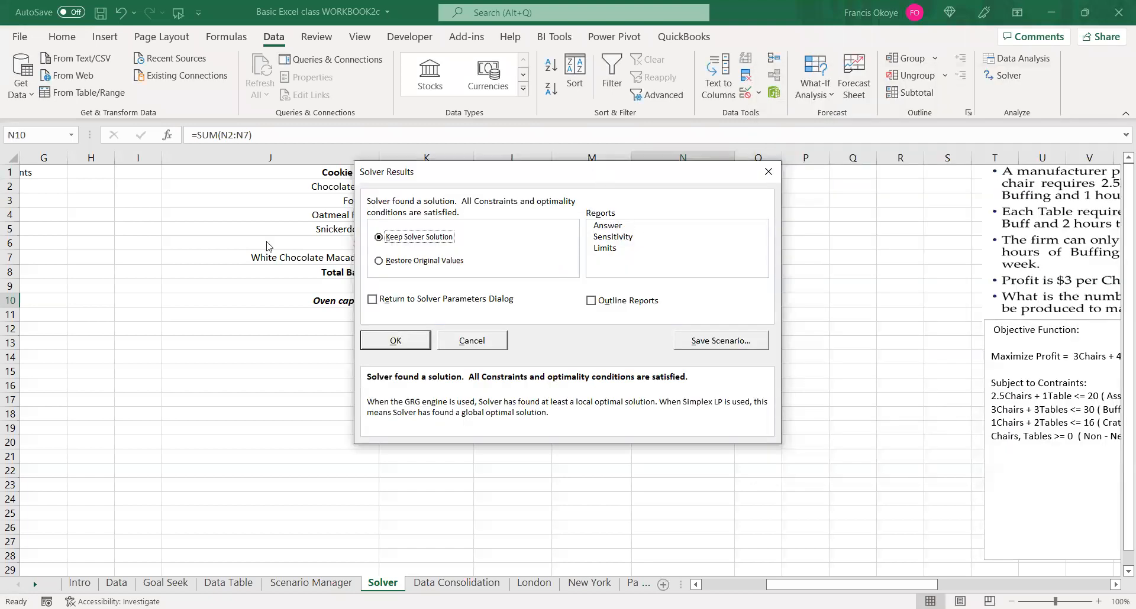
pyautogui.click(485, 343)
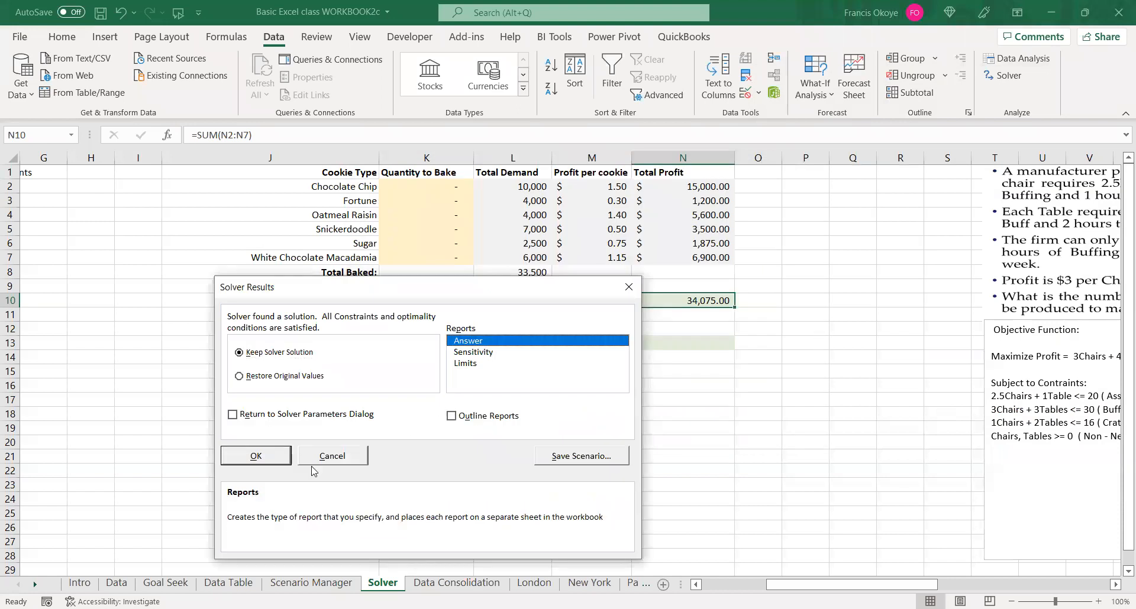
pyautogui.click(262, 461)
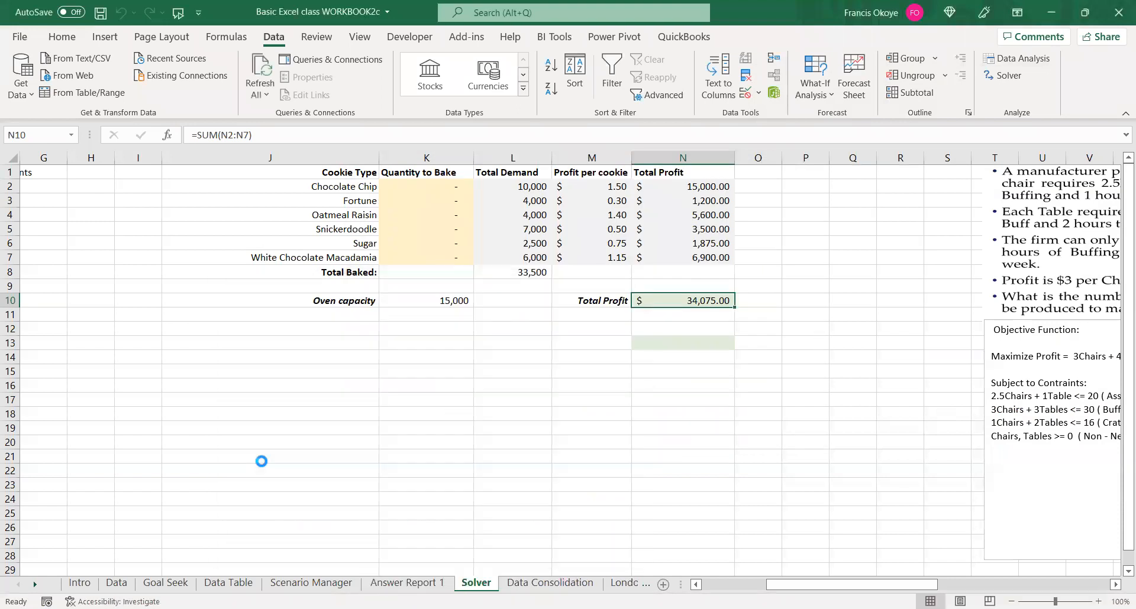
# View the new Answer report sheet and delete it from the workbook
pyautogui.click(395, 581)
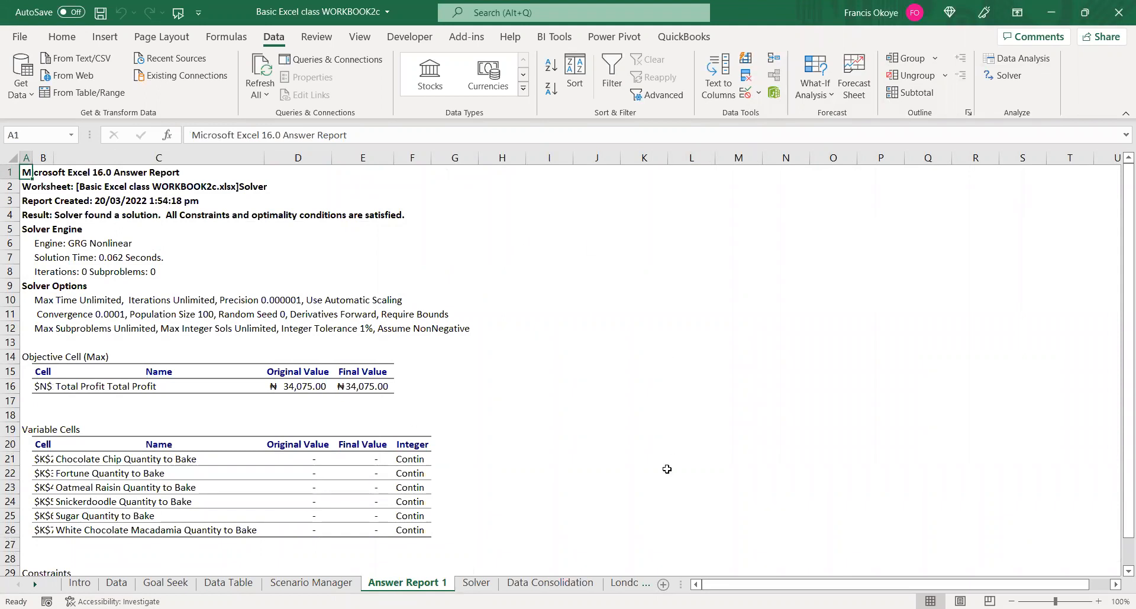
pyautogui.rightClick(416, 582)
pyautogui.click(479, 389)
pyautogui.click(528, 352)
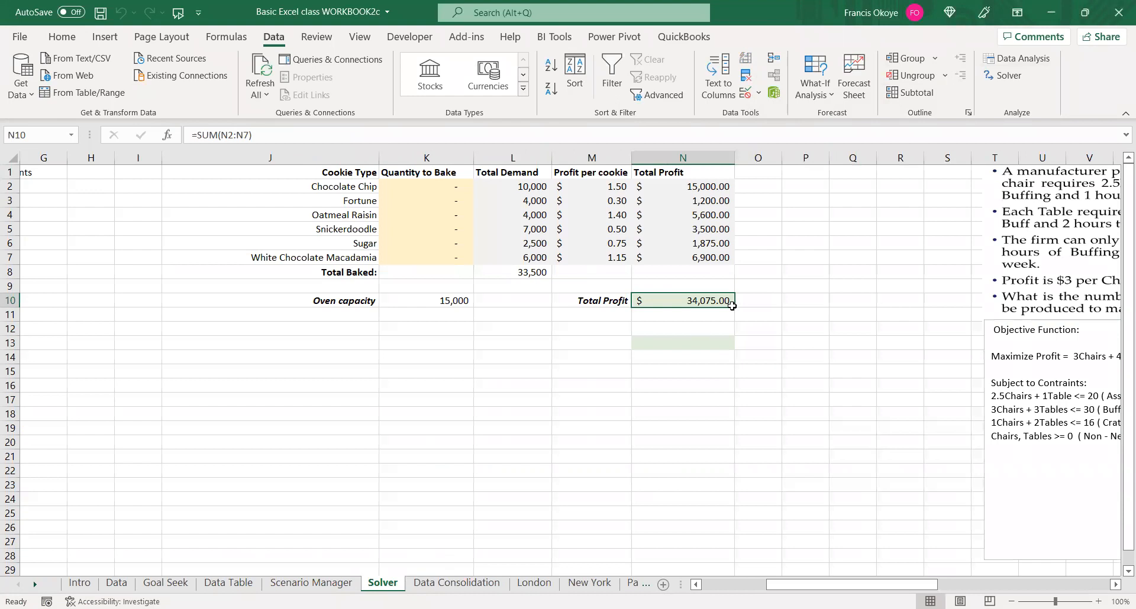
pyautogui.click(601, 187)
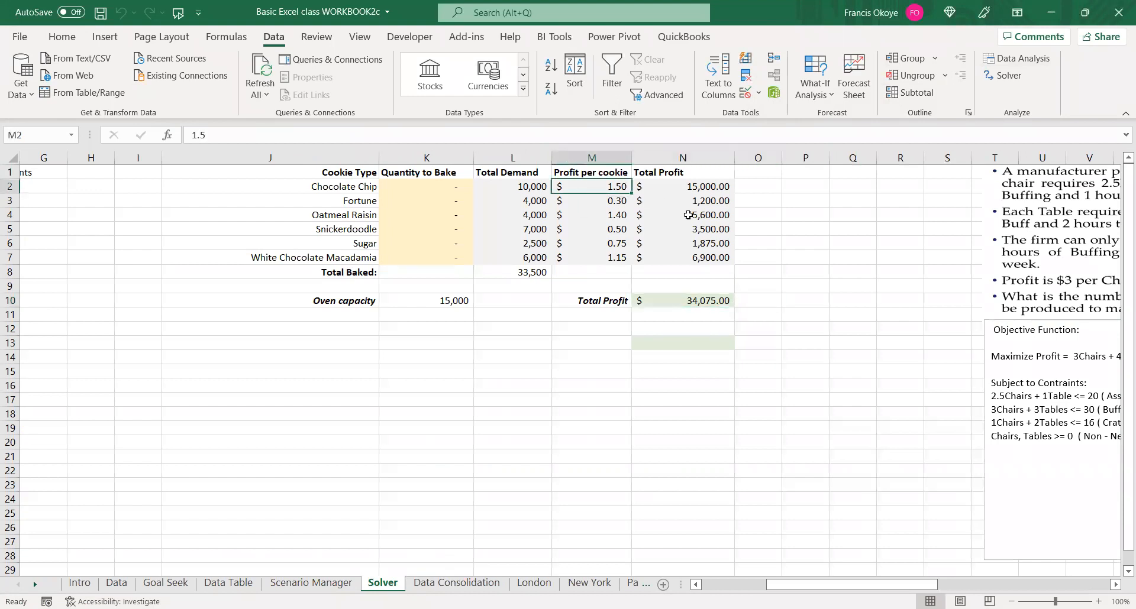
pyautogui.click(438, 298)
pyautogui.click(527, 273)
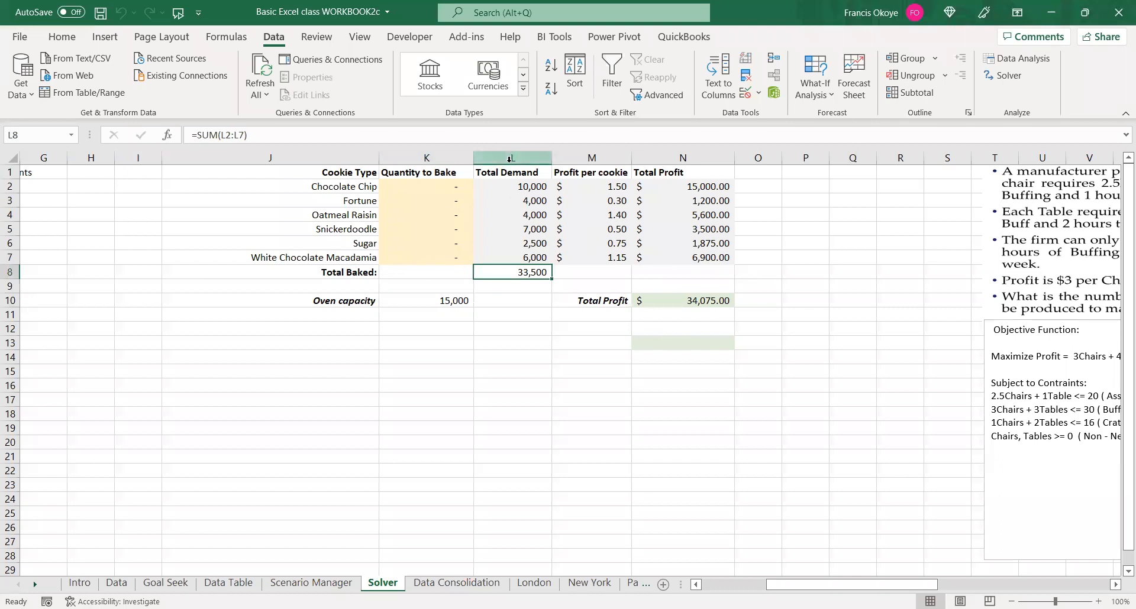
pyautogui.click(1008, 76)
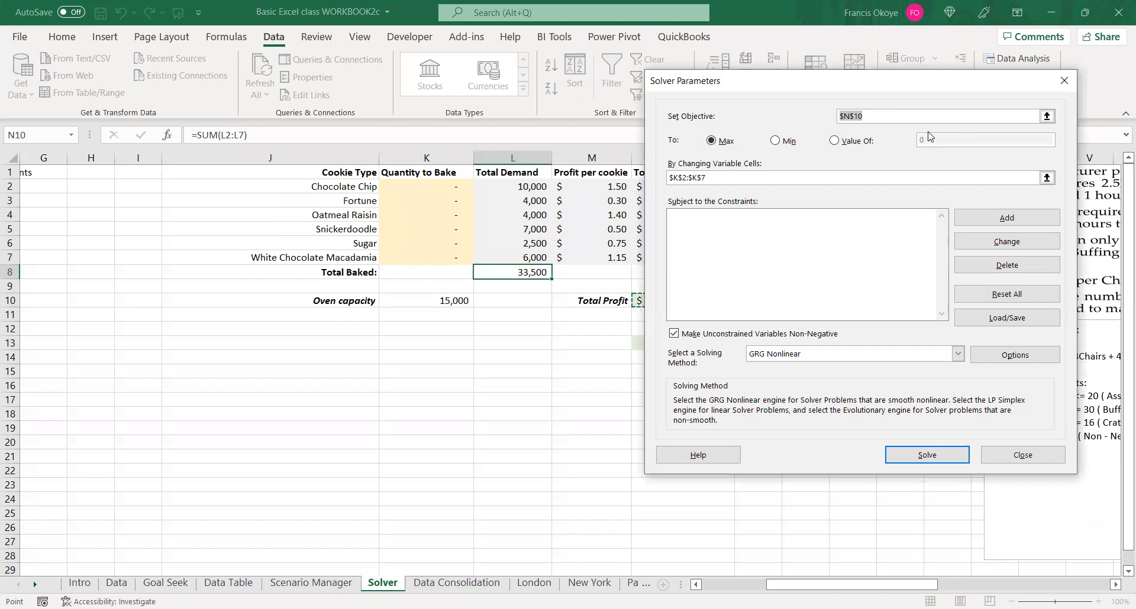
pyautogui.click(906, 116)
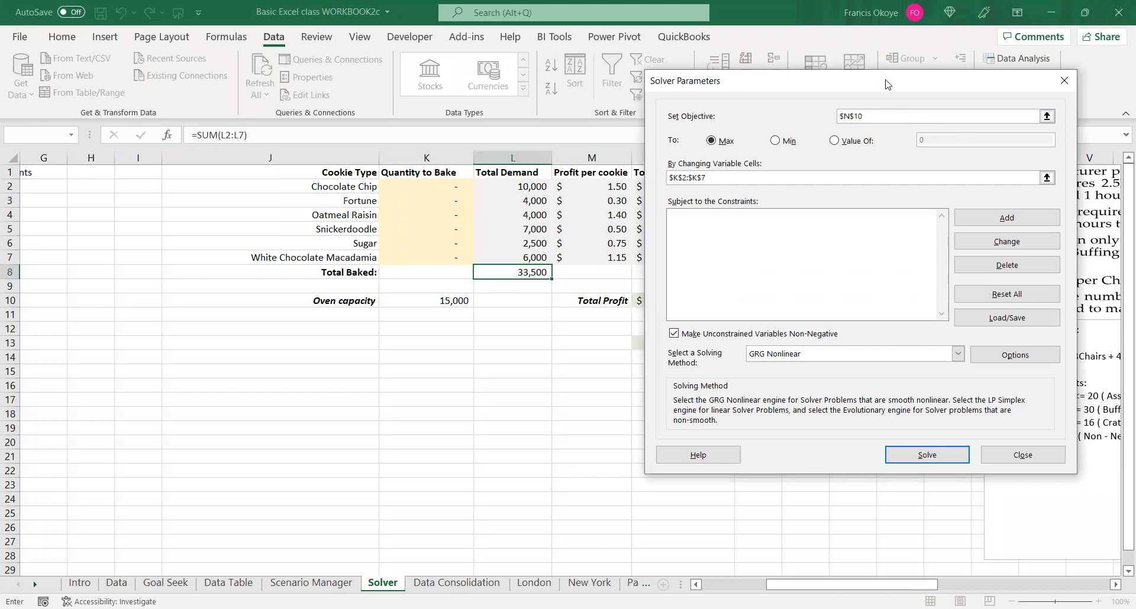
pyautogui.moveTo(879, 76); pyautogui.dragTo(1000, 63)
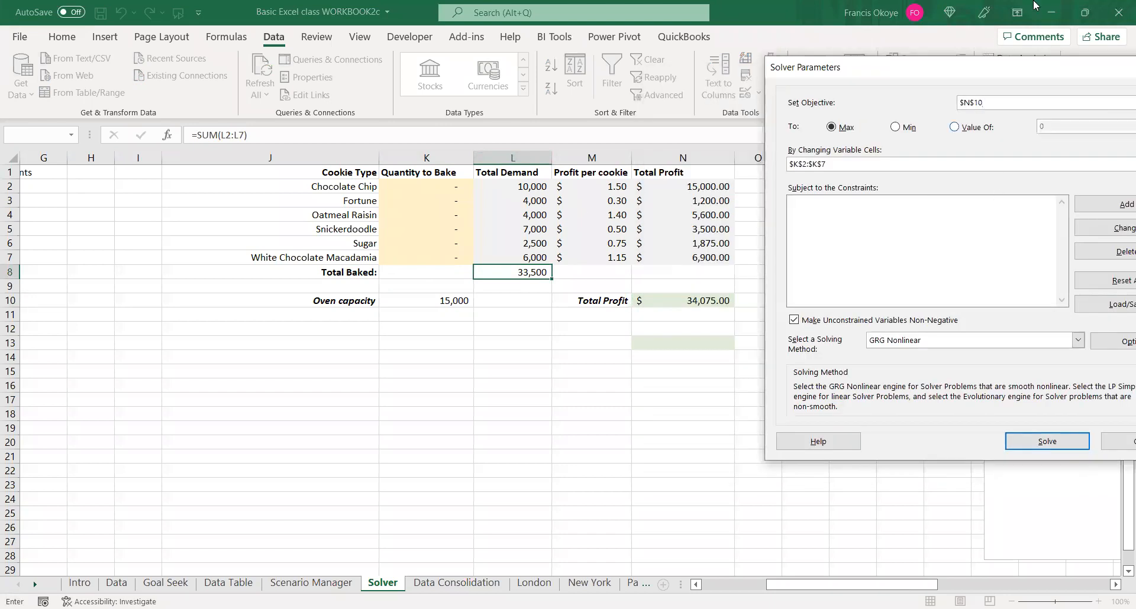
pyautogui.moveTo(924, 87); pyautogui.dragTo(1016, 89)
pyautogui.click(1121, 228)
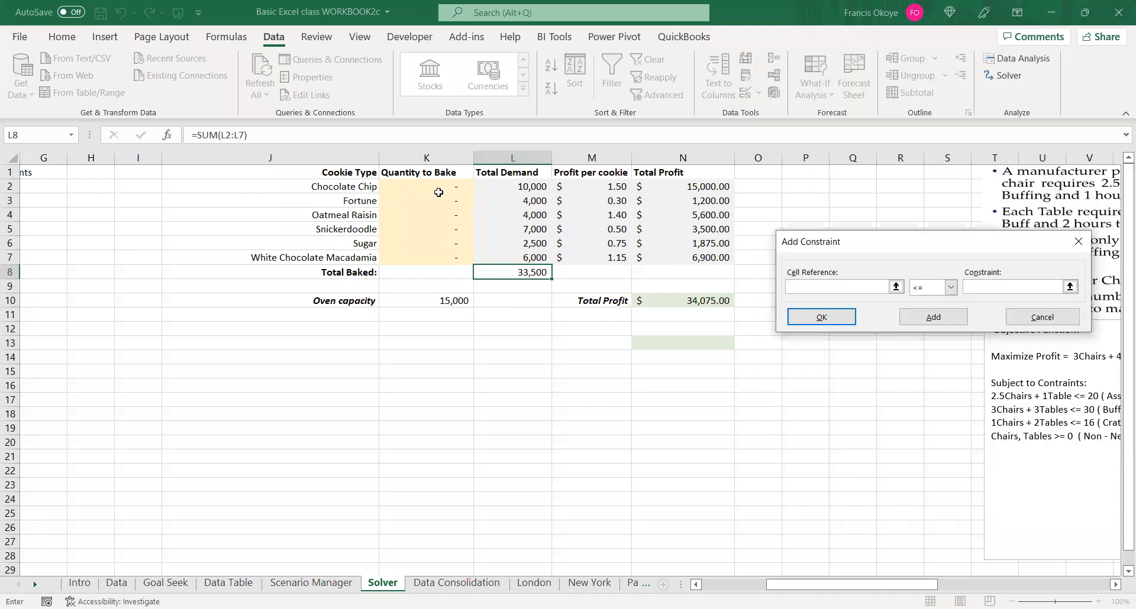
pyautogui.click(435, 187)
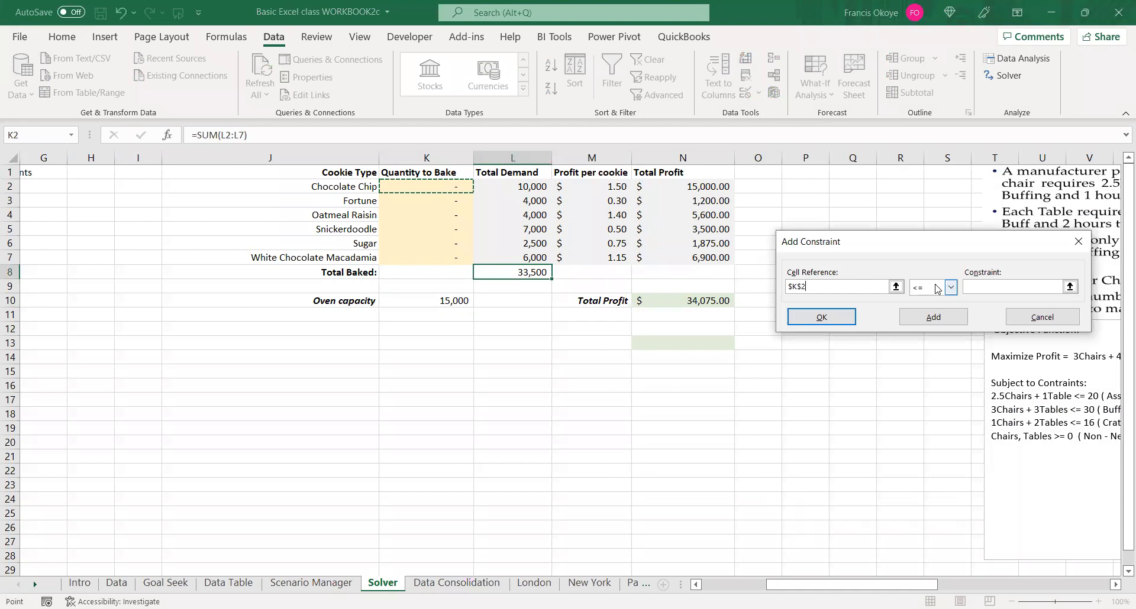
pyautogui.click(503, 190)
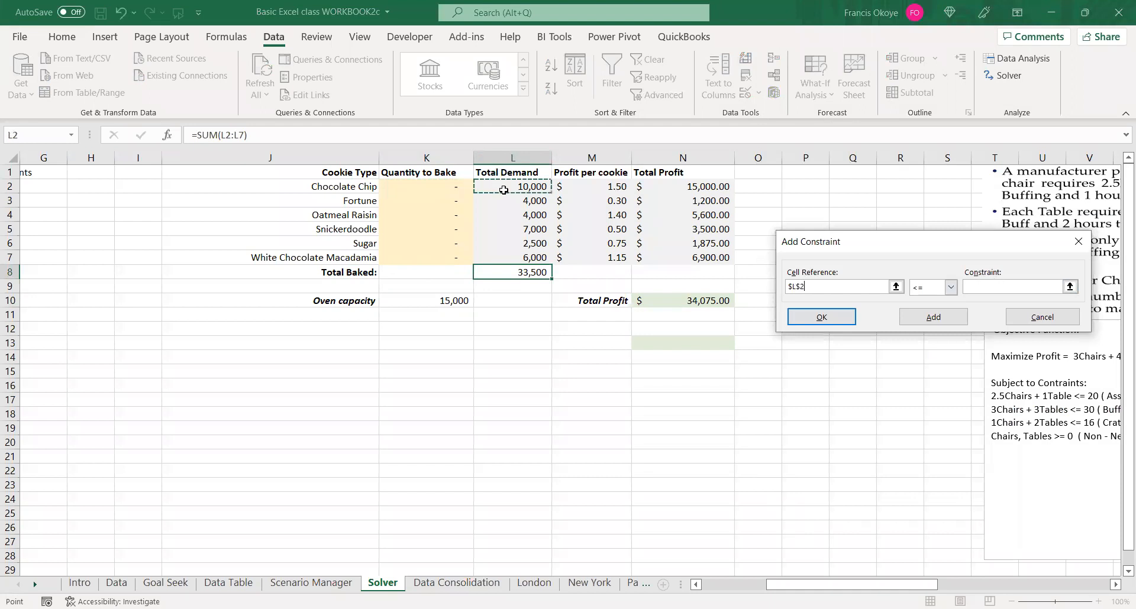
pyautogui.click(986, 288)
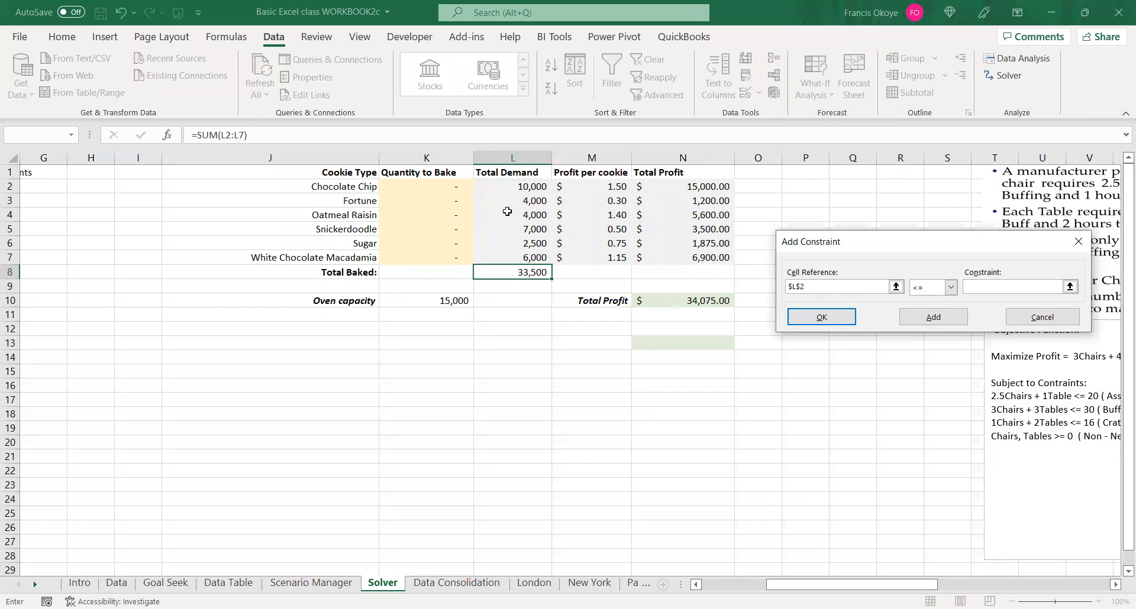
pyautogui.click(459, 186)
pyautogui.click(1013, 288)
pyautogui.click(531, 188)
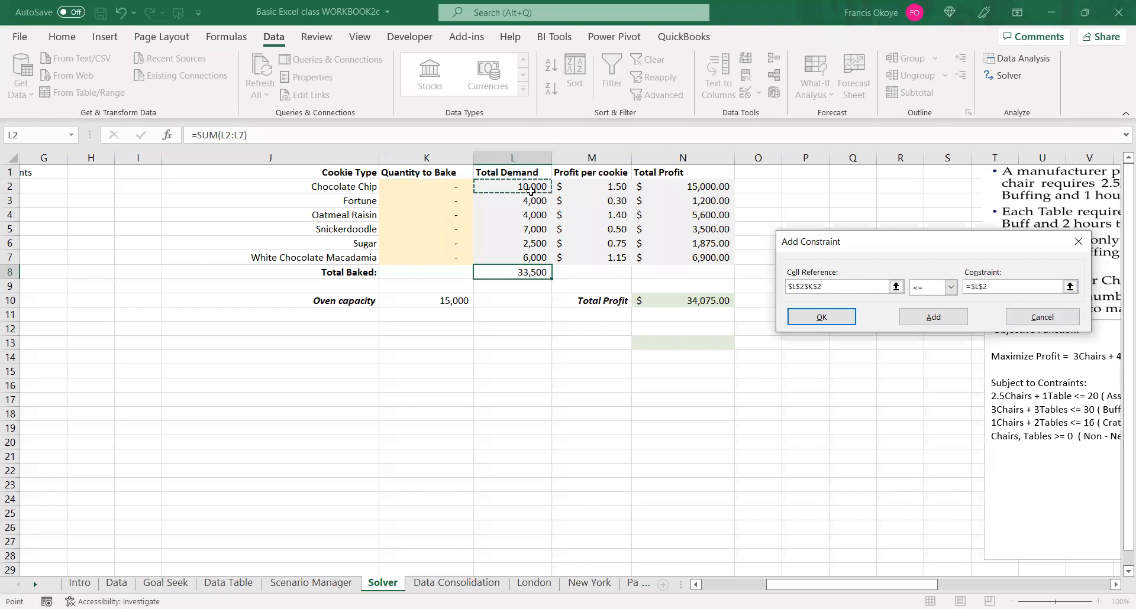
pyautogui.click(941, 321)
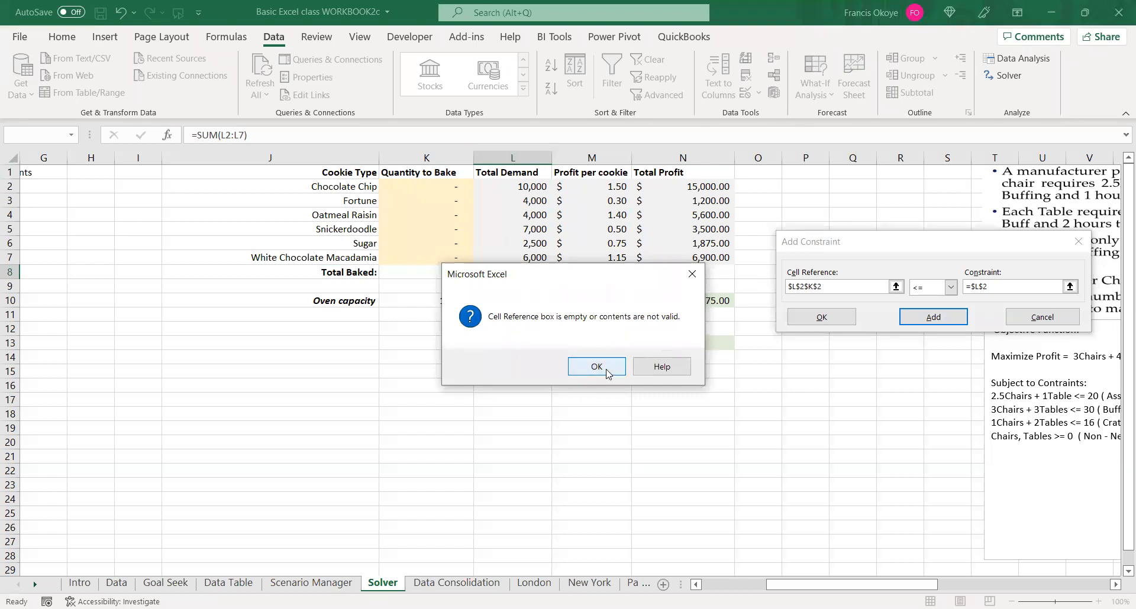
pyautogui.press('Return')
pyautogui.click(1044, 317)
pyautogui.click(1032, 464)
# Enter the Quantity to Bake values 100, 300, 300, 400, 500 and 600 in cells K2:K7
pyautogui.click(459, 188)
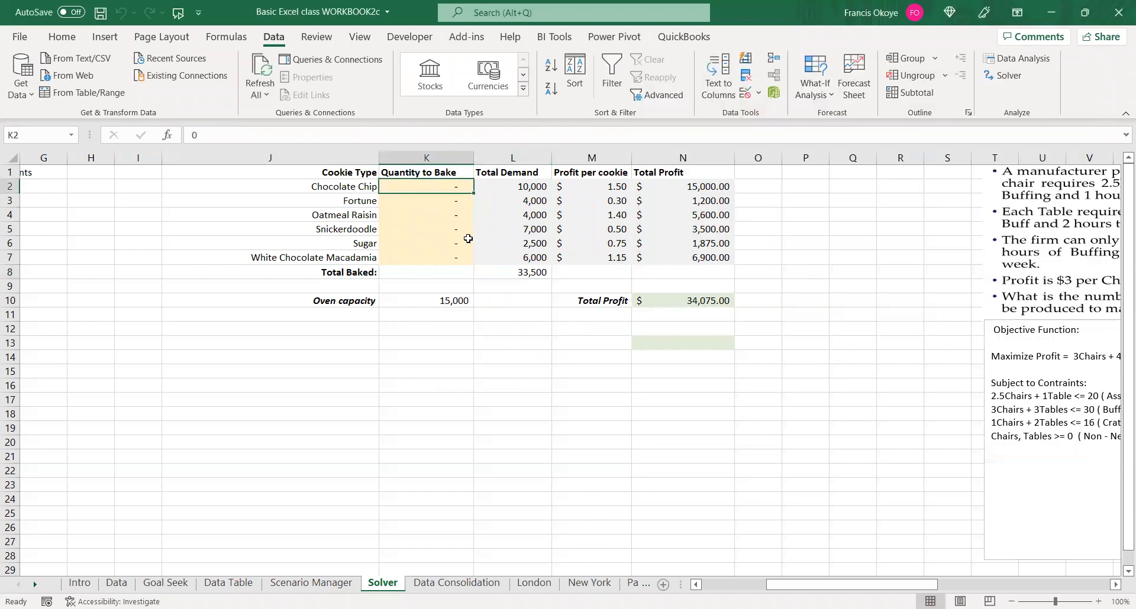
pyautogui.write('100')
pyautogui.press('Return')
pyautogui.write('300')
pyautogui.press('Return')
pyautogui.write('300')
pyautogui.press('Return')
pyautogui.write('400')
pyautogui.press('Return')
pyautogui.write('500')
pyautogui.press('Return')
pyautogui.write('600')
pyautogui.press('Return')
pyautogui.click(543, 386)
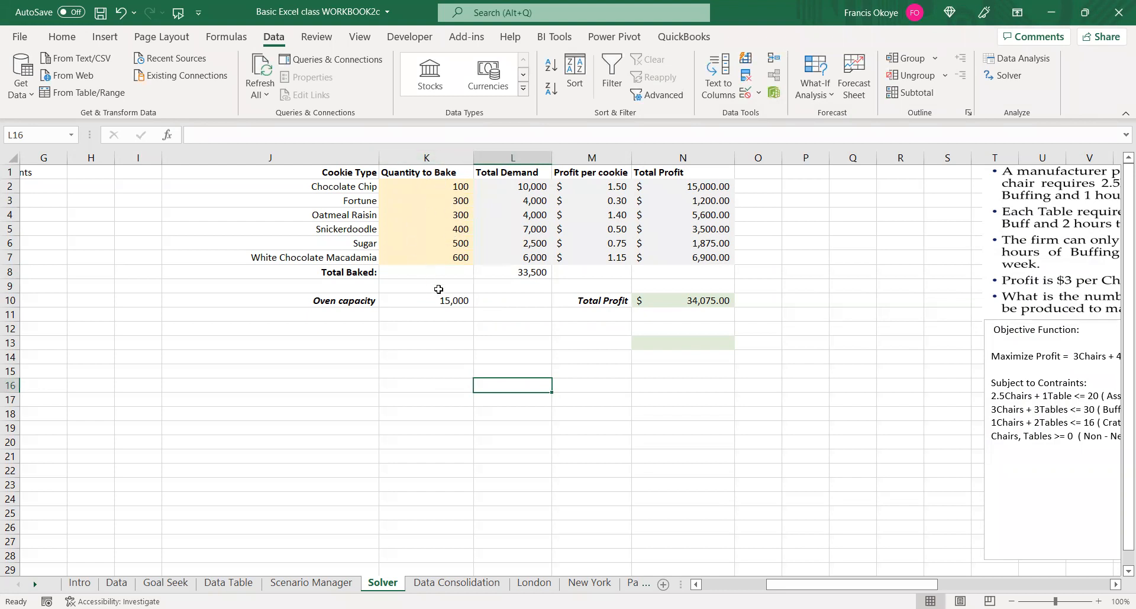
# Reopen Solver and reselect the Quantity to Bake cells K2:K7 as the changing variable cells
pyautogui.click(448, 204)
pyautogui.click(456, 182)
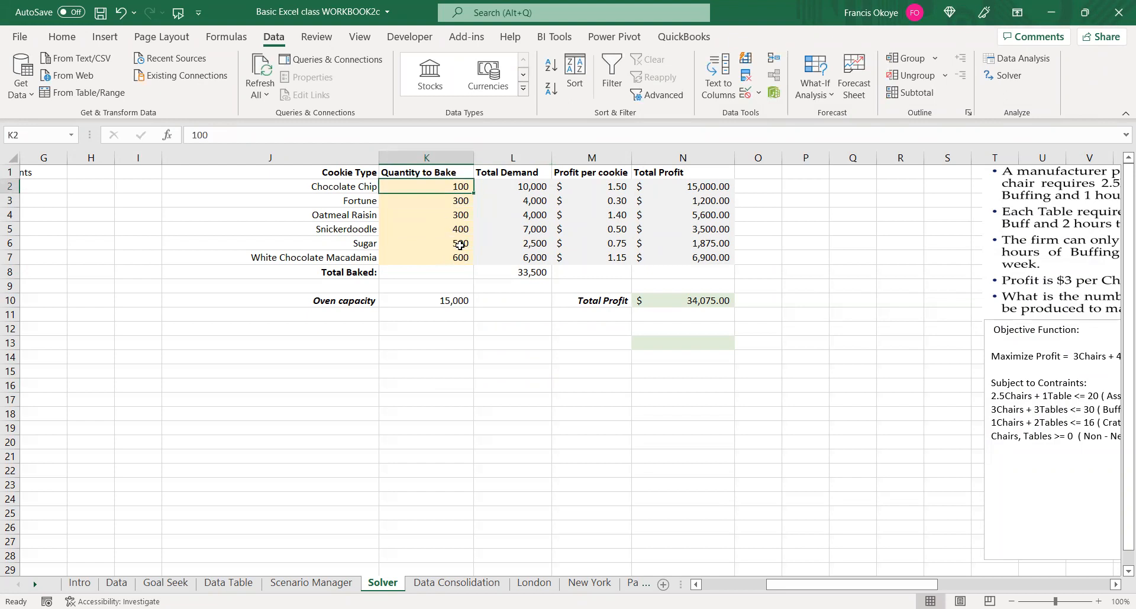
pyautogui.click(1018, 58)
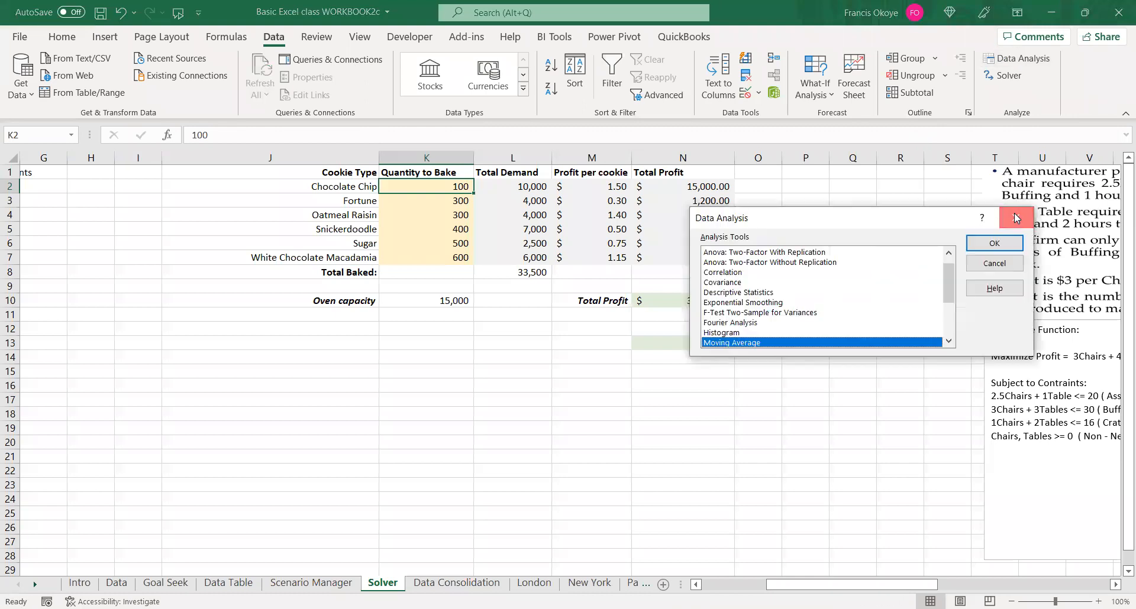
pyautogui.click(1017, 219)
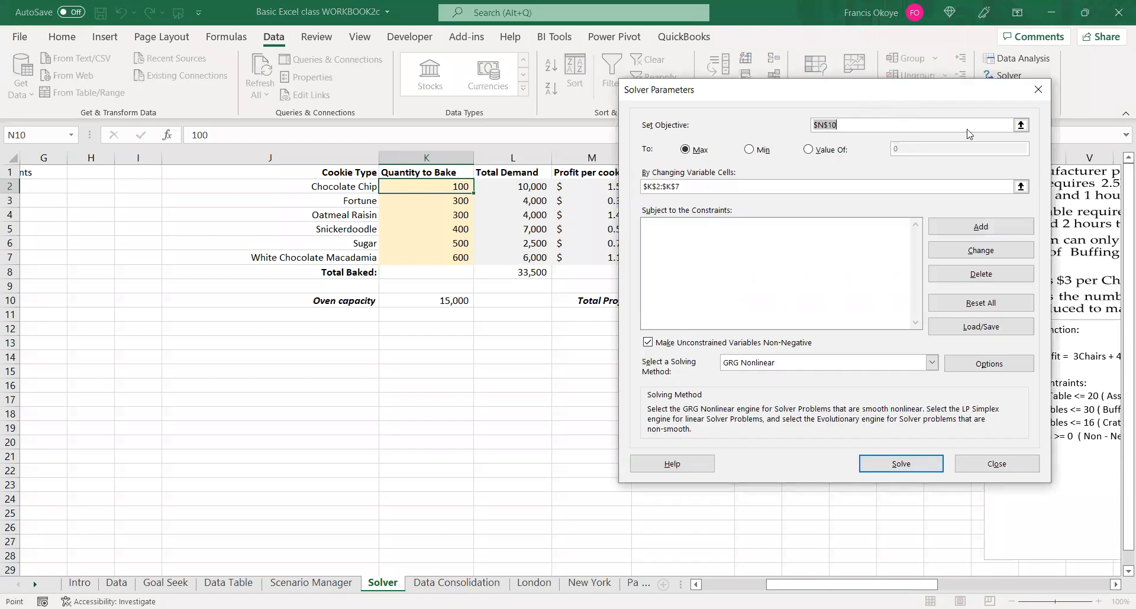
pyautogui.click(693, 304)
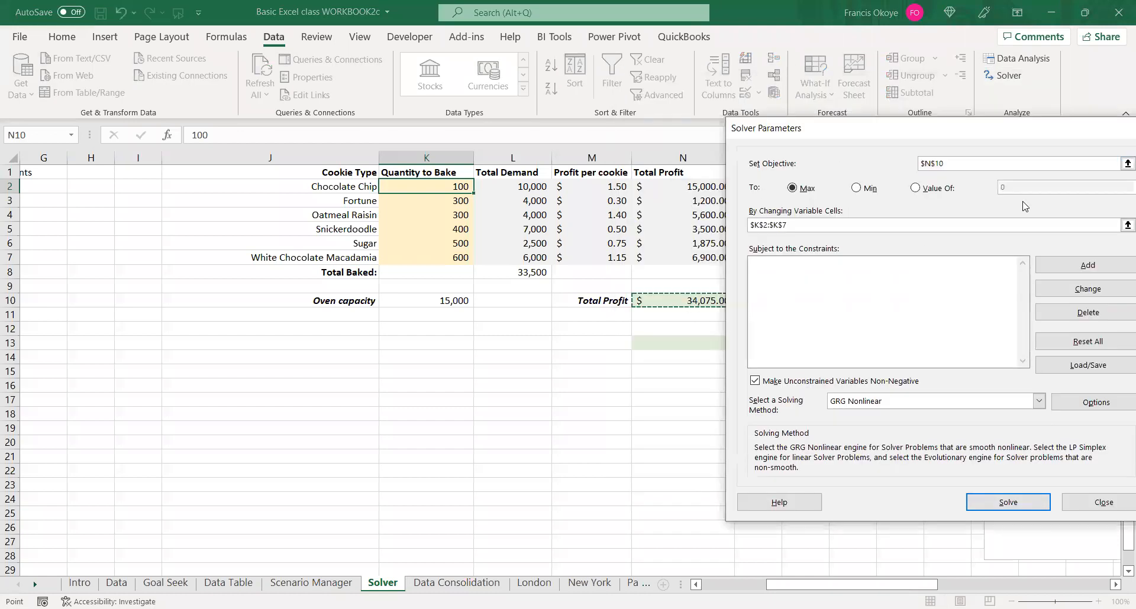
pyautogui.moveTo(796, 227); pyautogui.dragTo(661, 197)
pyautogui.press('BackSpace')
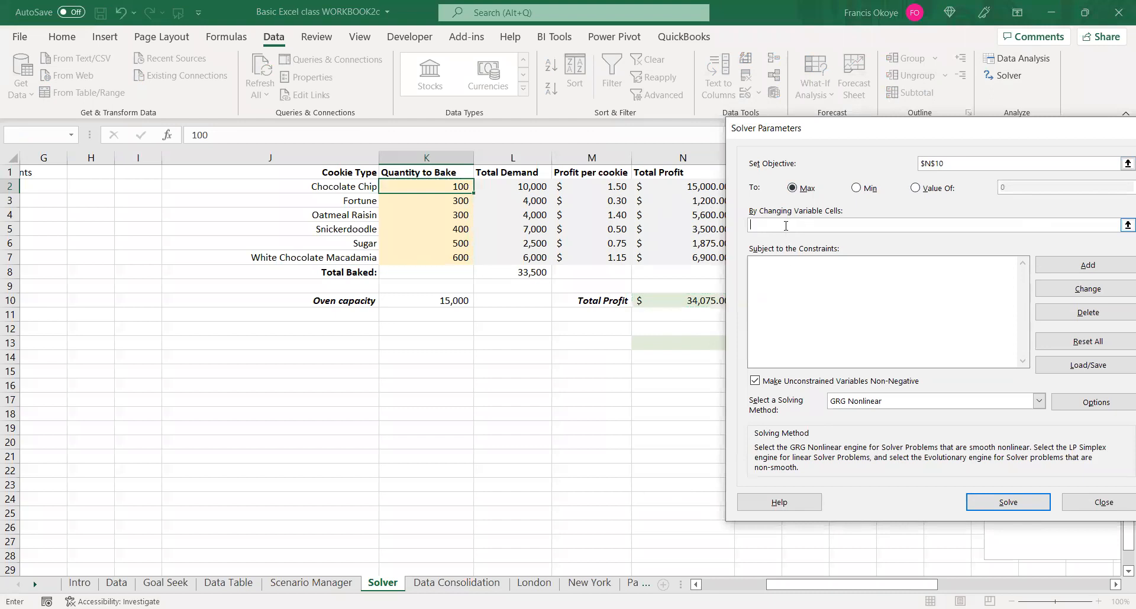
pyautogui.click(457, 187)
pyautogui.moveTo(457, 187); pyautogui.dragTo(449, 254)
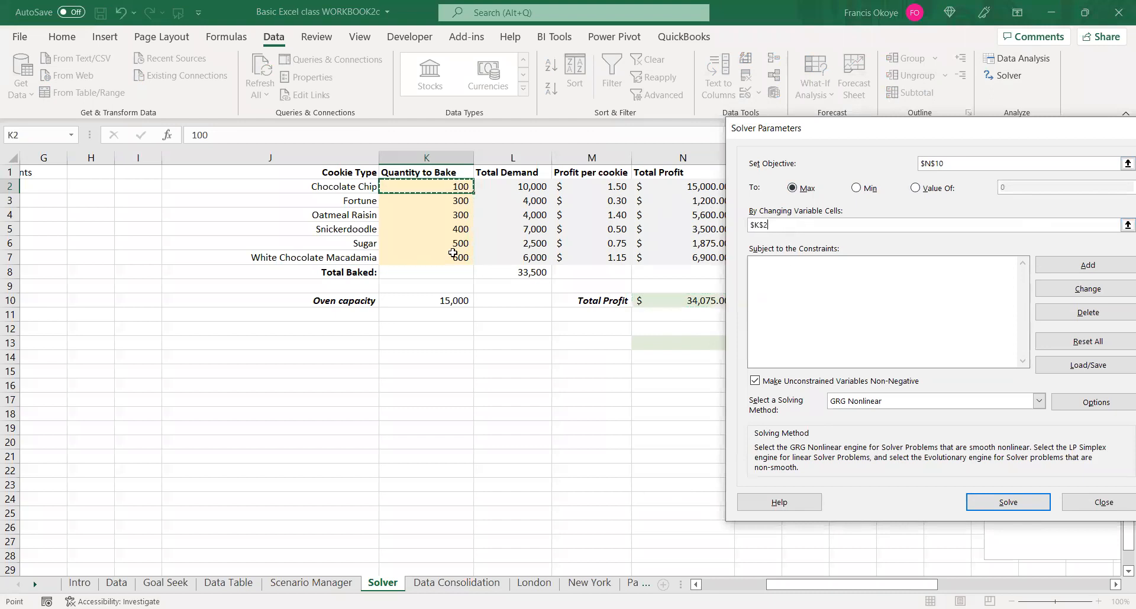
# Add a Solver constraint that keeps the Chocolate Chip quantity K2 <= its demand L2
pyautogui.click(1088, 265)
pyautogui.click(429, 187)
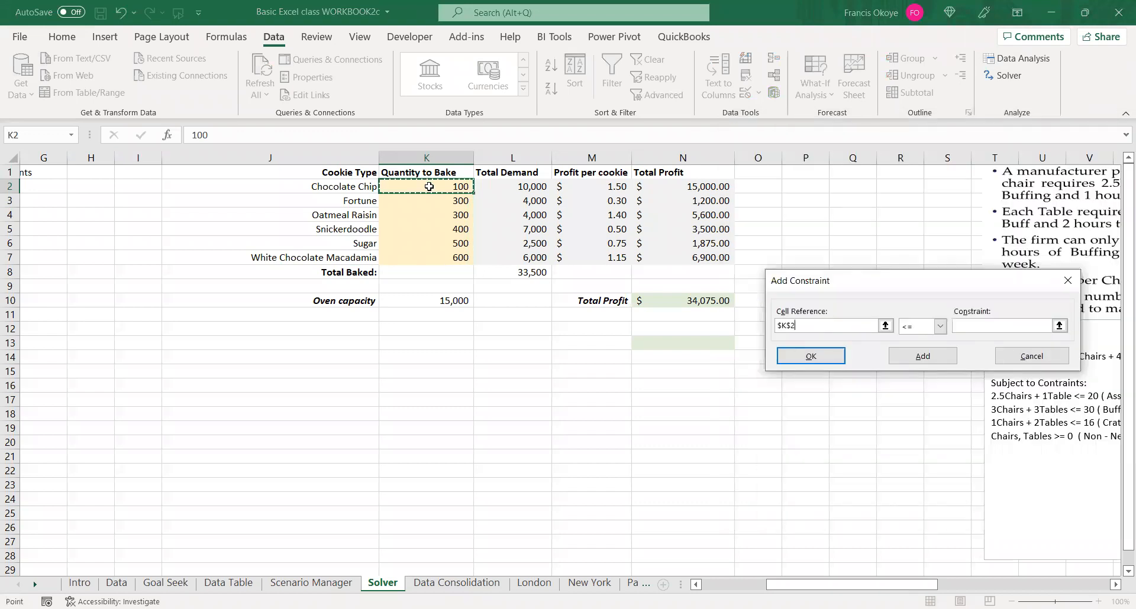
pyautogui.click(1005, 325)
pyautogui.click(513, 188)
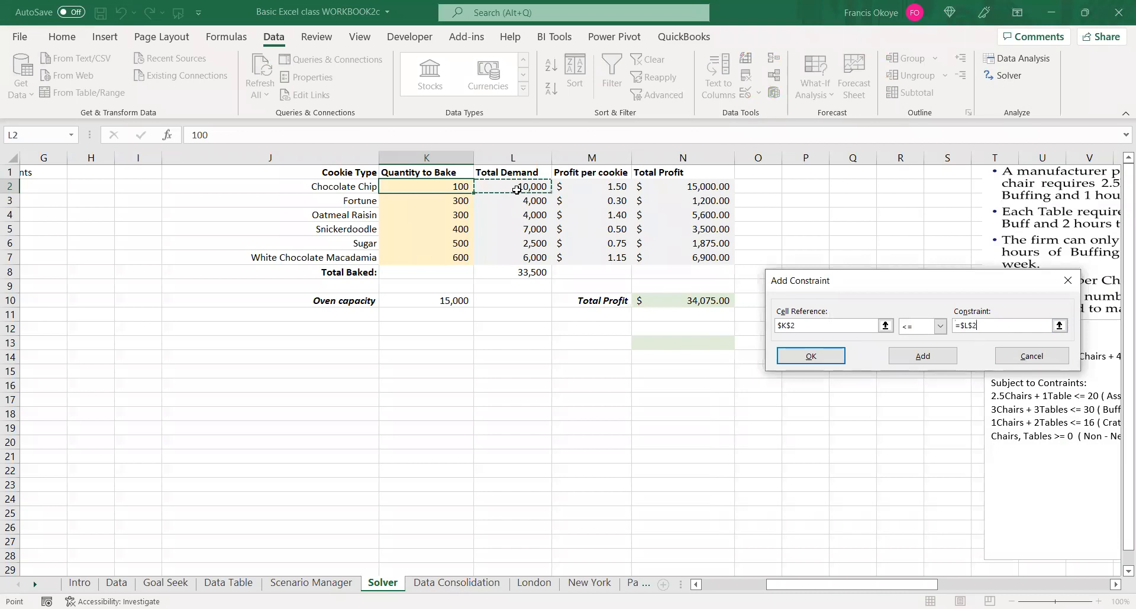
pyautogui.click(922, 356)
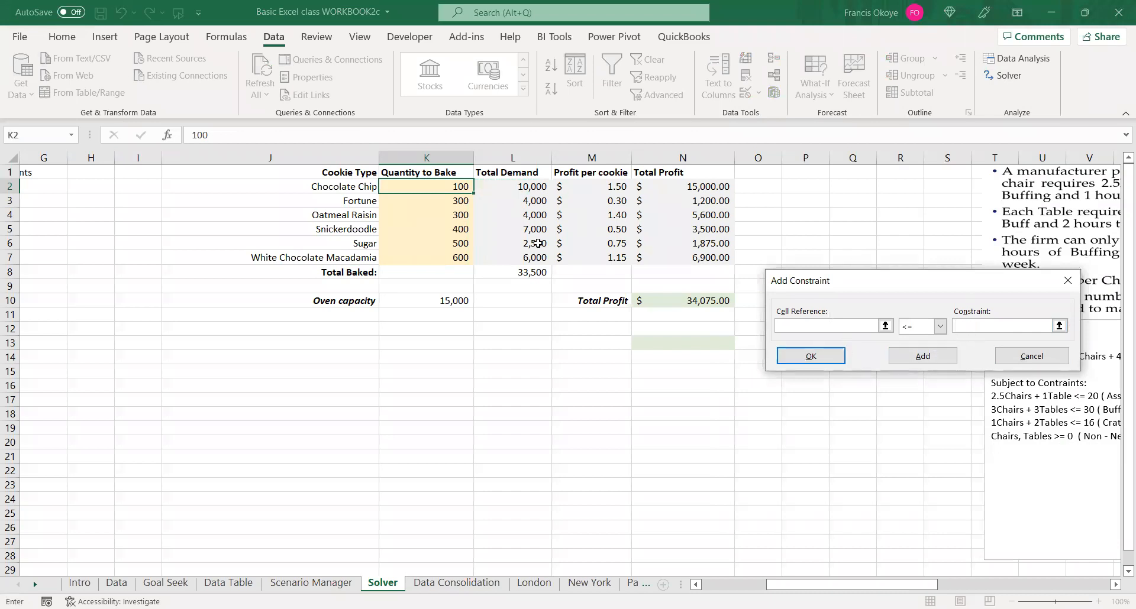
# Add a Solver constraint that sets the Fortune quantity K3 = its demand L3
pyautogui.click(455, 201)
pyautogui.click(983, 320)
pyautogui.click(941, 326)
pyautogui.click(926, 350)
pyautogui.click(544, 205)
pyautogui.click(923, 356)
# Add a Solver constraint that keeps the Oatmeal Raisin quantity K4 <= its demand L4, and return to the Solver parameters
pyautogui.click(446, 214)
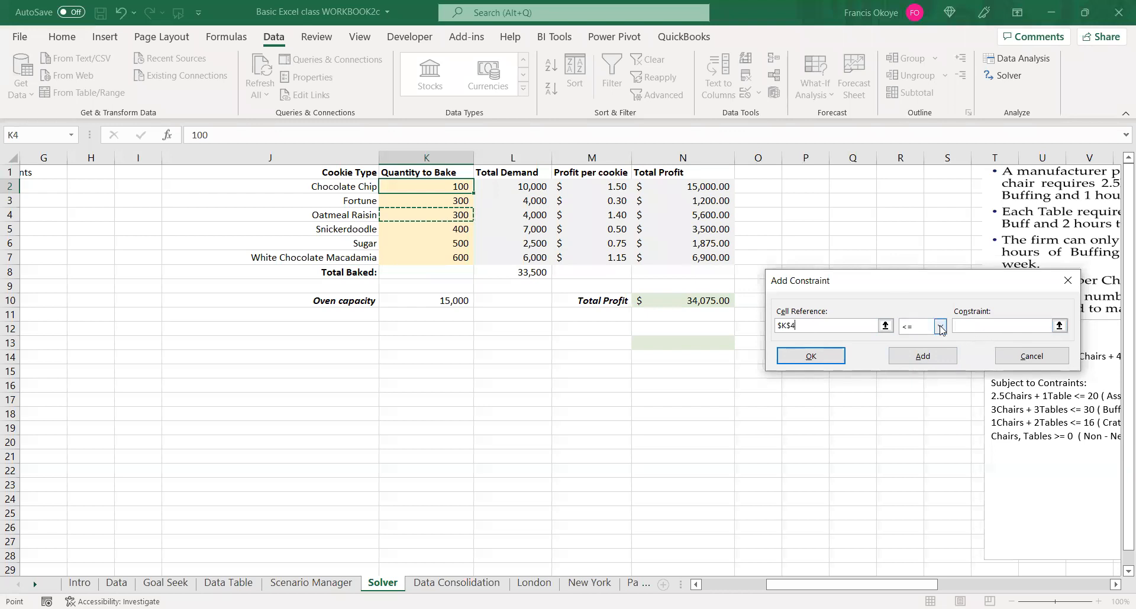
pyautogui.click(988, 332)
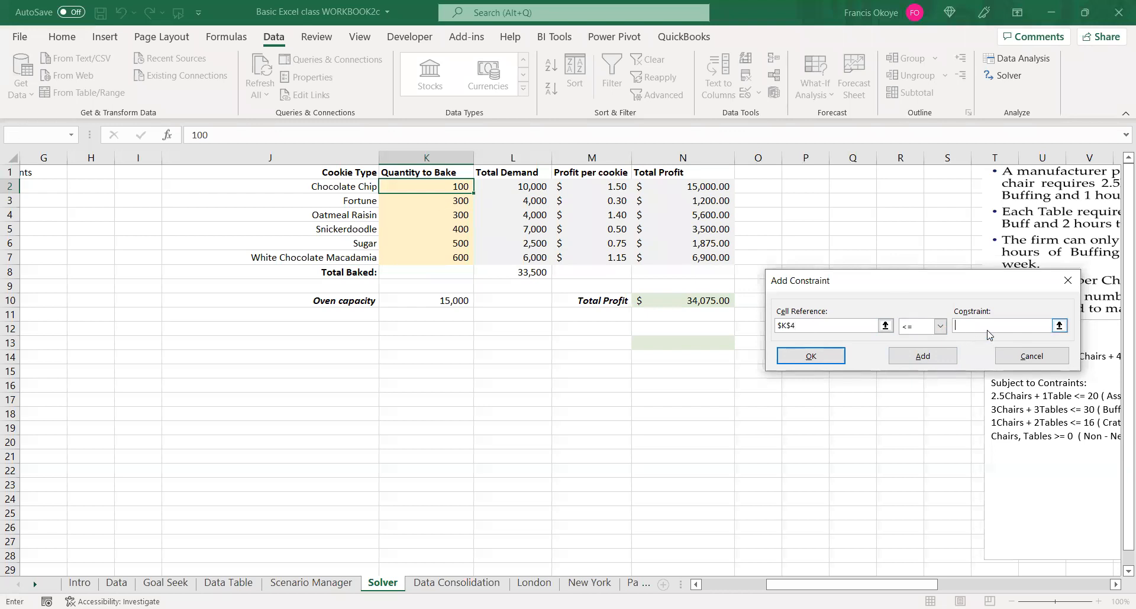
pyautogui.click(524, 213)
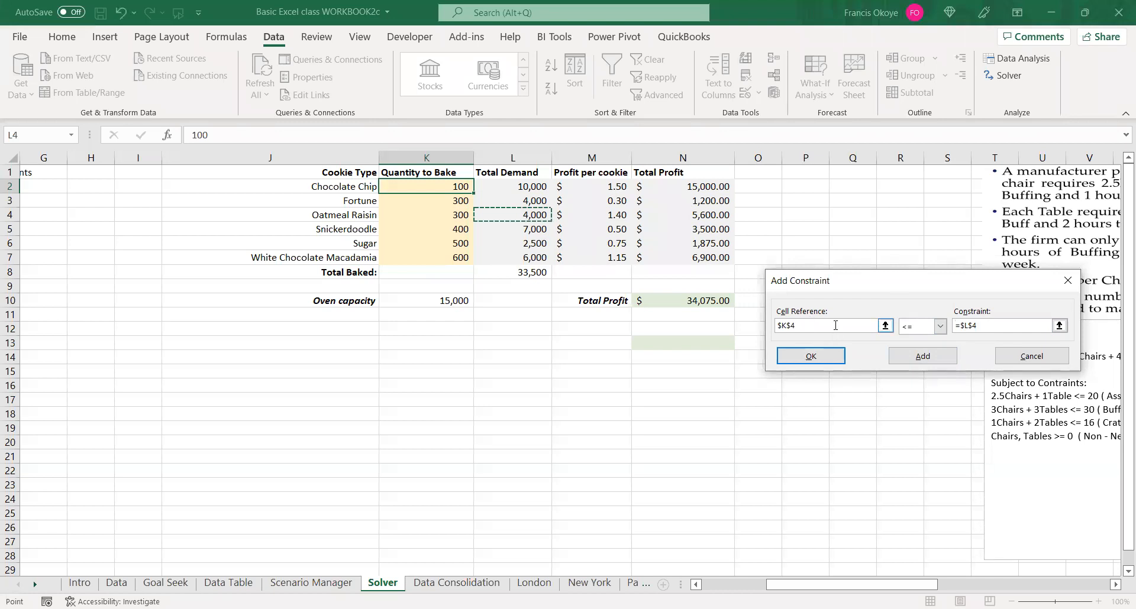
pyautogui.click(810, 355)
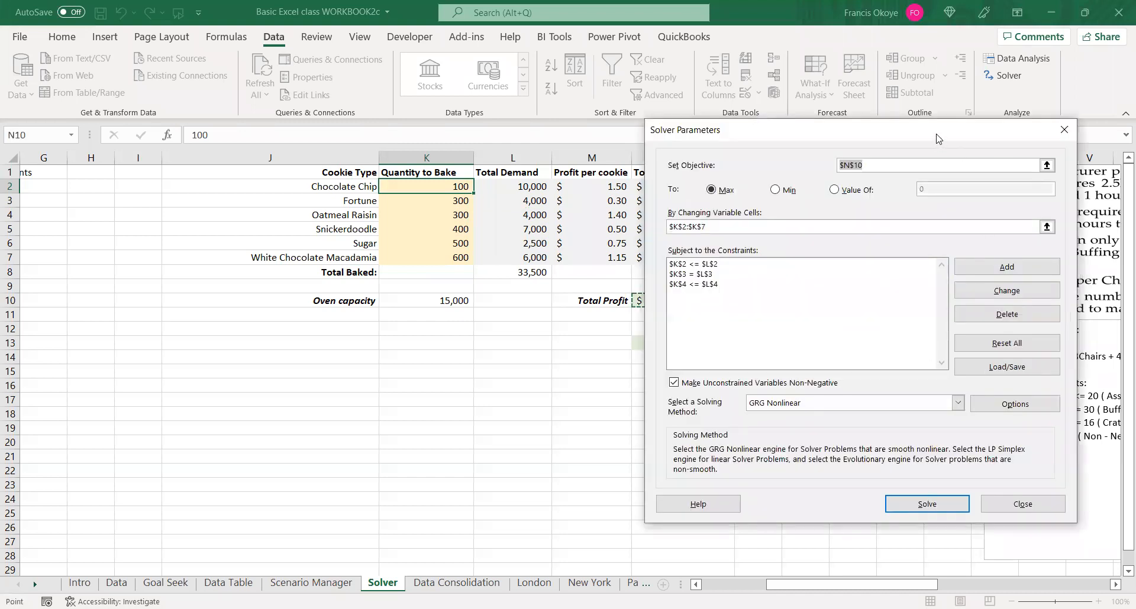
# Solve the cookie model with the three demand constraints, inspect the quantities, and discard the Solver result
pyautogui.click(927, 504)
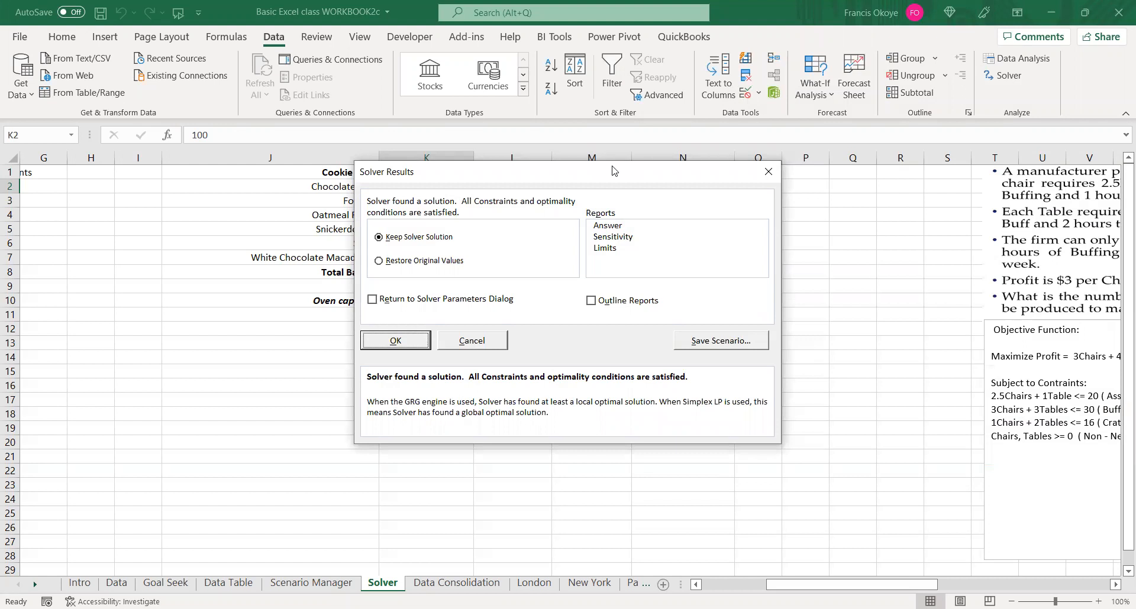
pyautogui.moveTo(614, 171); pyautogui.dragTo(1077, 104)
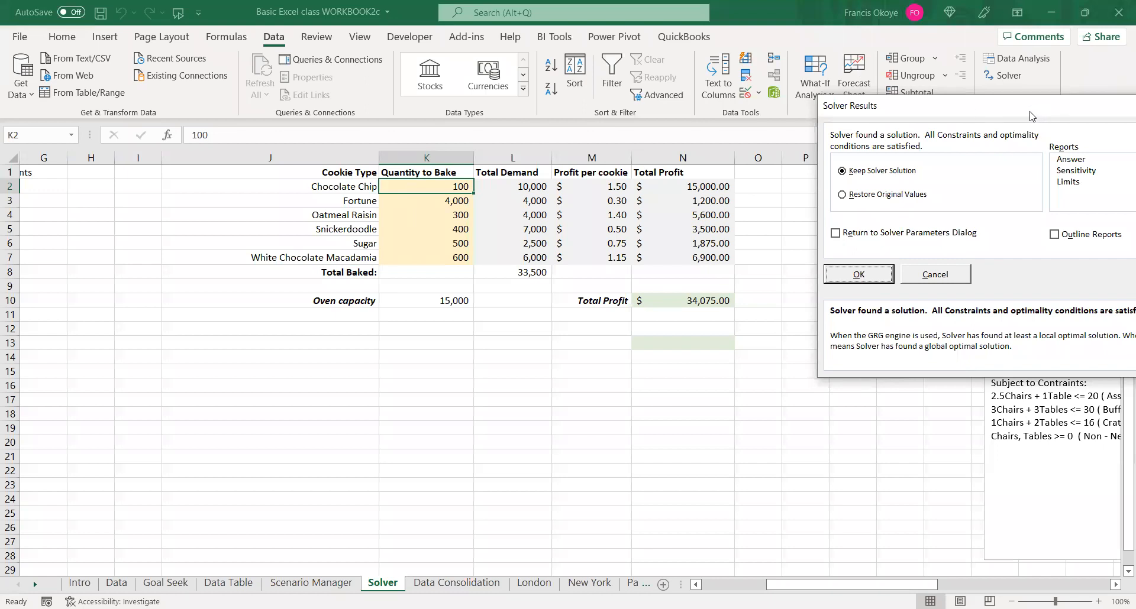
pyautogui.click(888, 273)
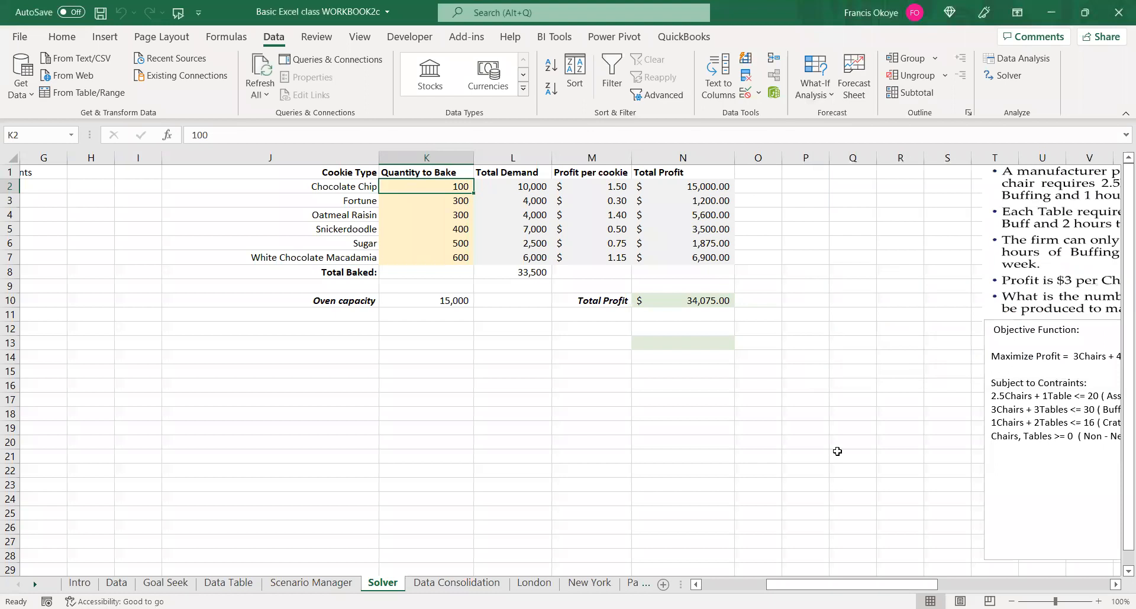
pyautogui.click(536, 385)
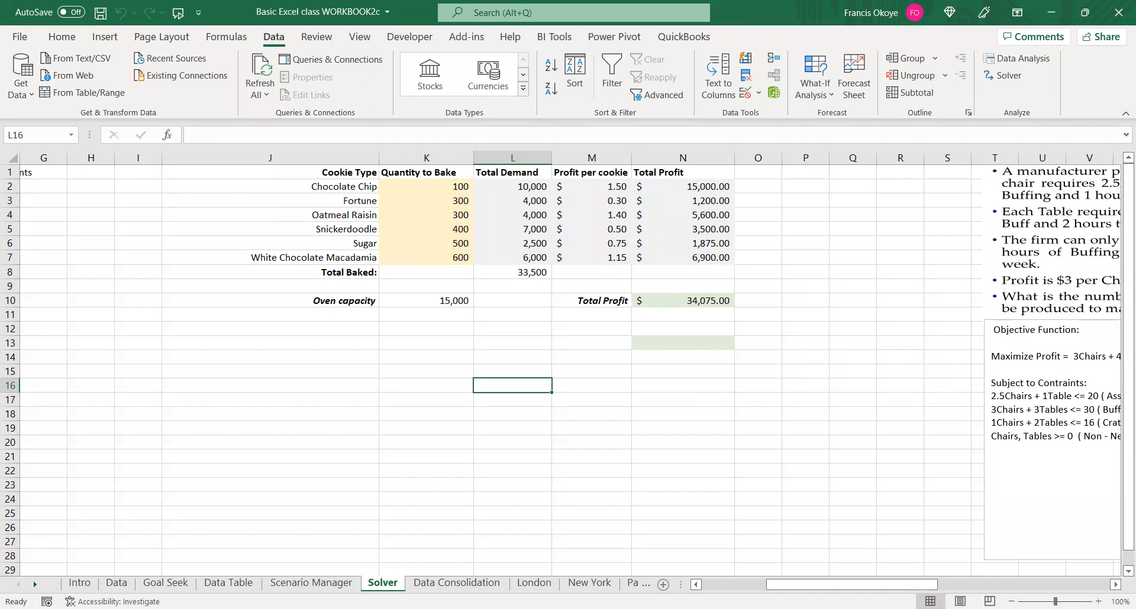
# Revisit the Goal Seek sheet and examine the break-even Profit formula in F12
pyautogui.click(167, 584)
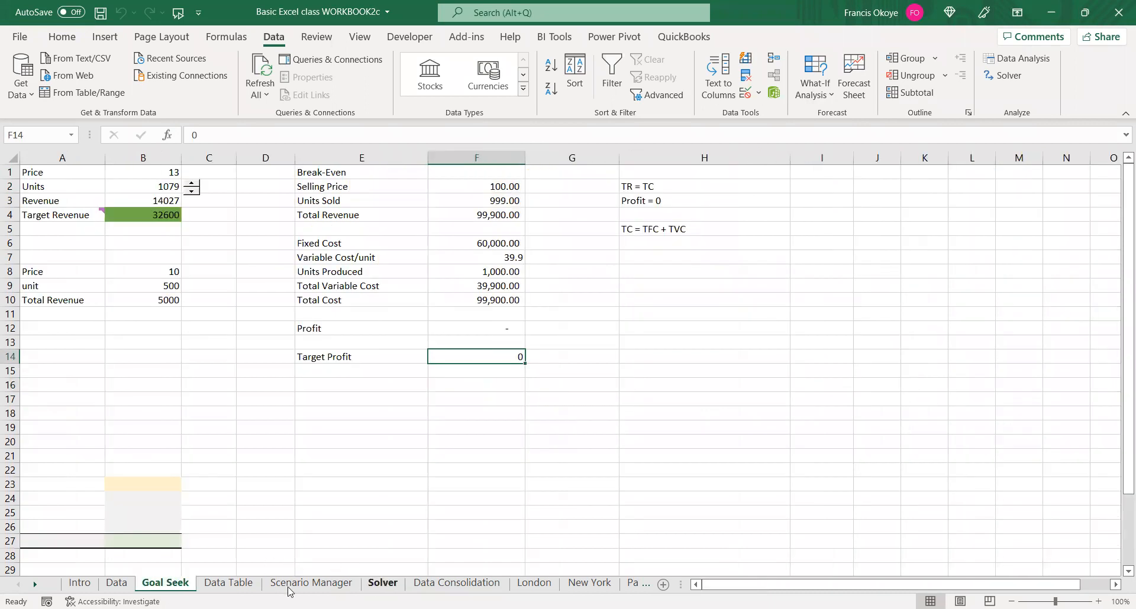
pyautogui.click(382, 583)
pyautogui.click(186, 584)
pyautogui.click(311, 583)
pyautogui.click(175, 585)
pyautogui.click(466, 326)
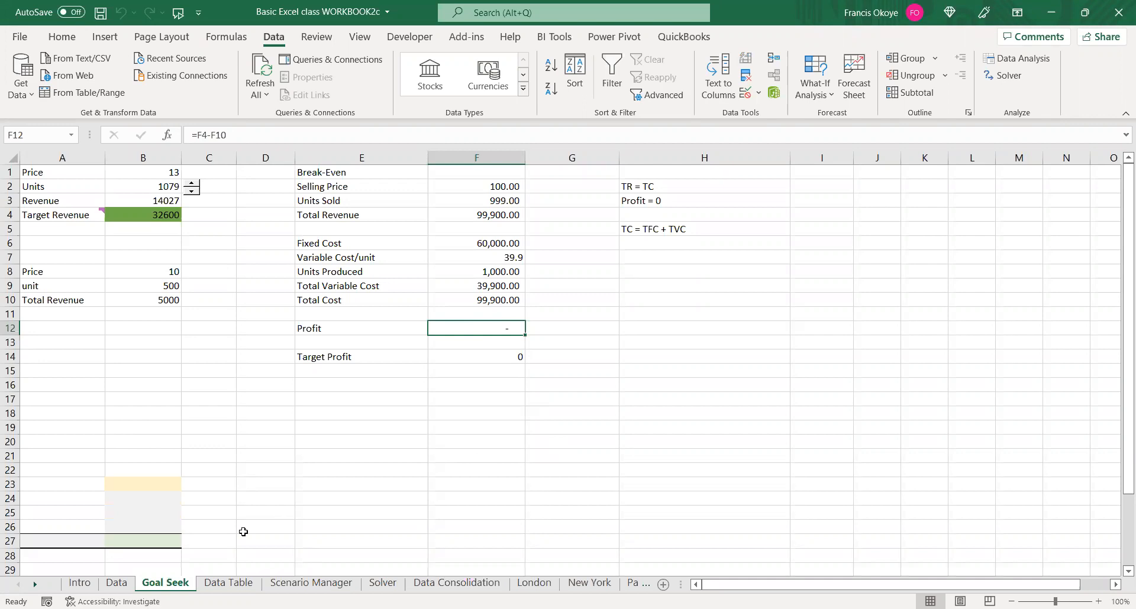
# Review the Data Table sheet and check which cells the formula in C1 uses, leaving it as is
pyautogui.click(229, 584)
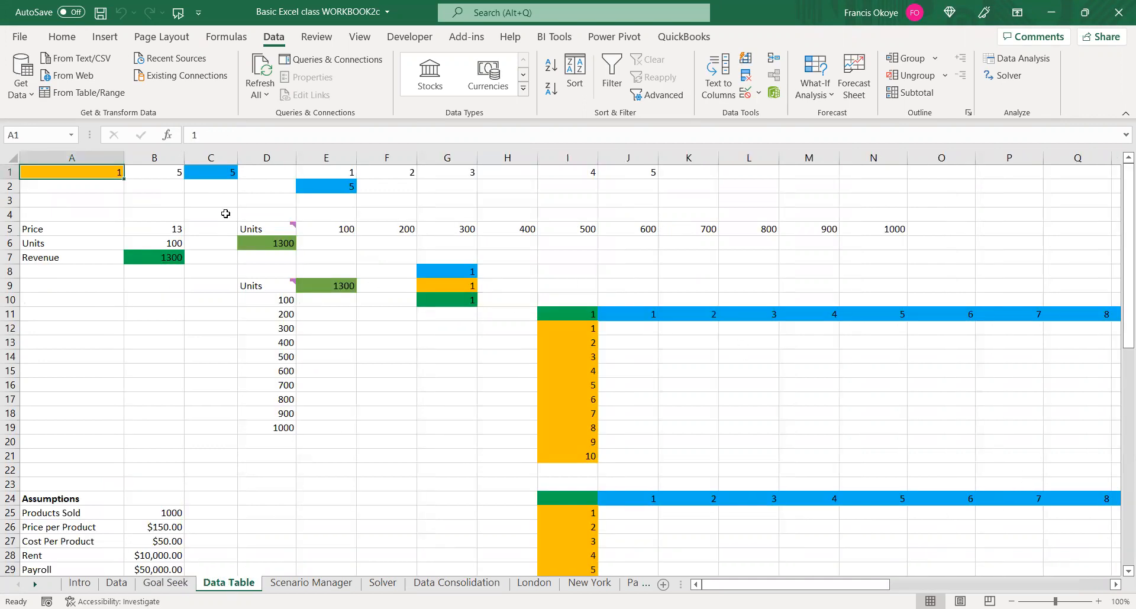
pyautogui.click(145, 183)
pyautogui.hotkey('ctrl', 'Home')
pyautogui.press('Down')
pyautogui.press('Down')
pyautogui.press('Up')
pyautogui.press('Up')
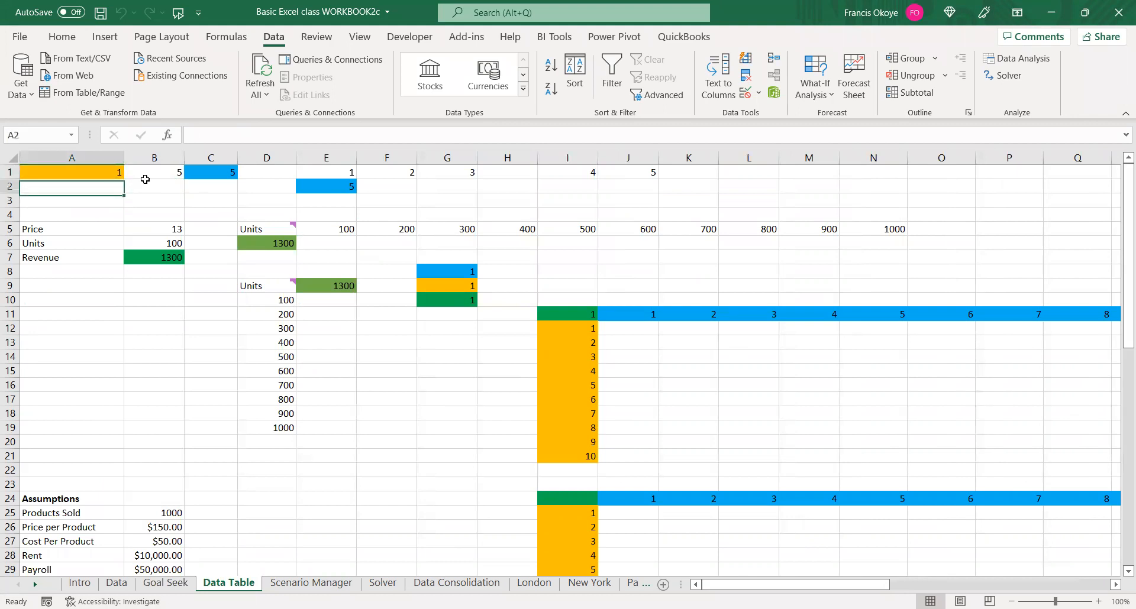
pyautogui.press('Right')
pyautogui.press('Right')
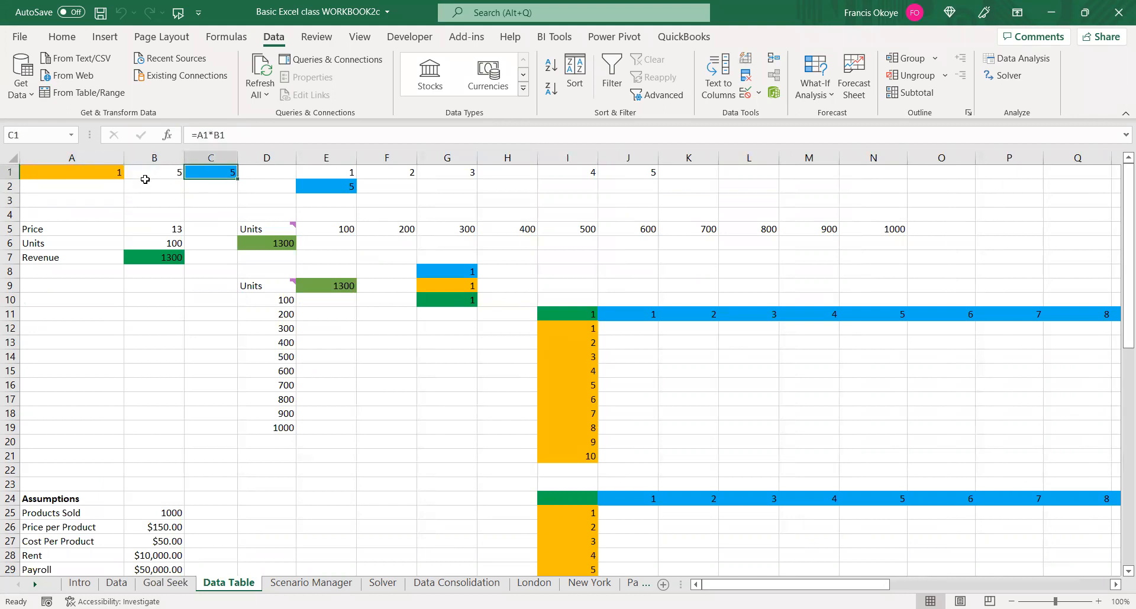
pyautogui.doubleClick(201, 171)
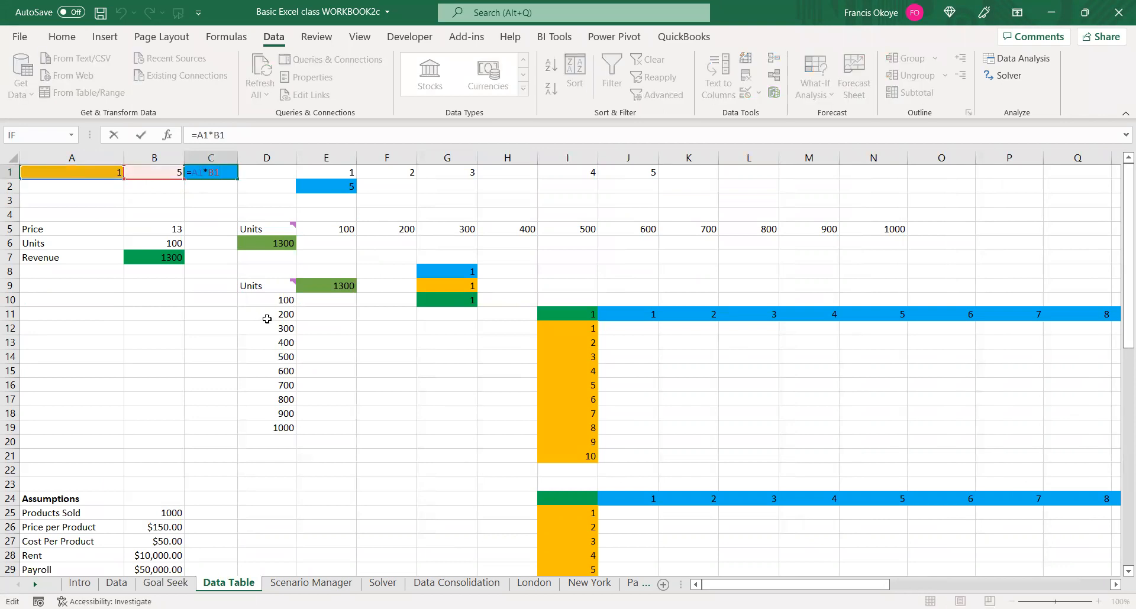
pyautogui.press('Escape')
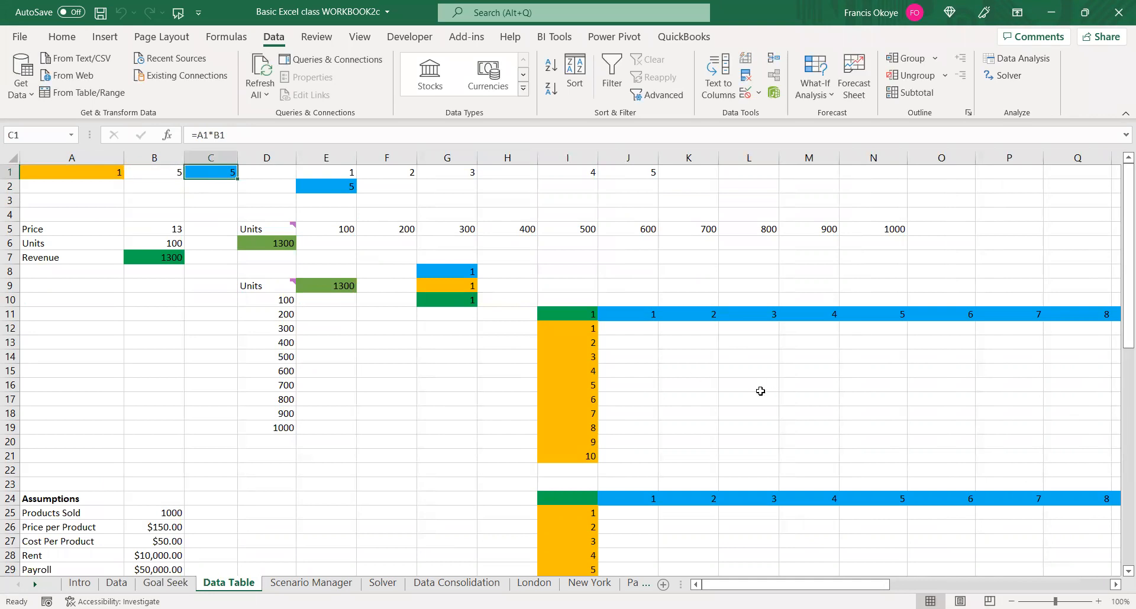
# Examine the two two-variable table grids starting at I11 and I24, including their corner cells and the column of values below I24
pyautogui.click(662, 370)
pyautogui.click(548, 319)
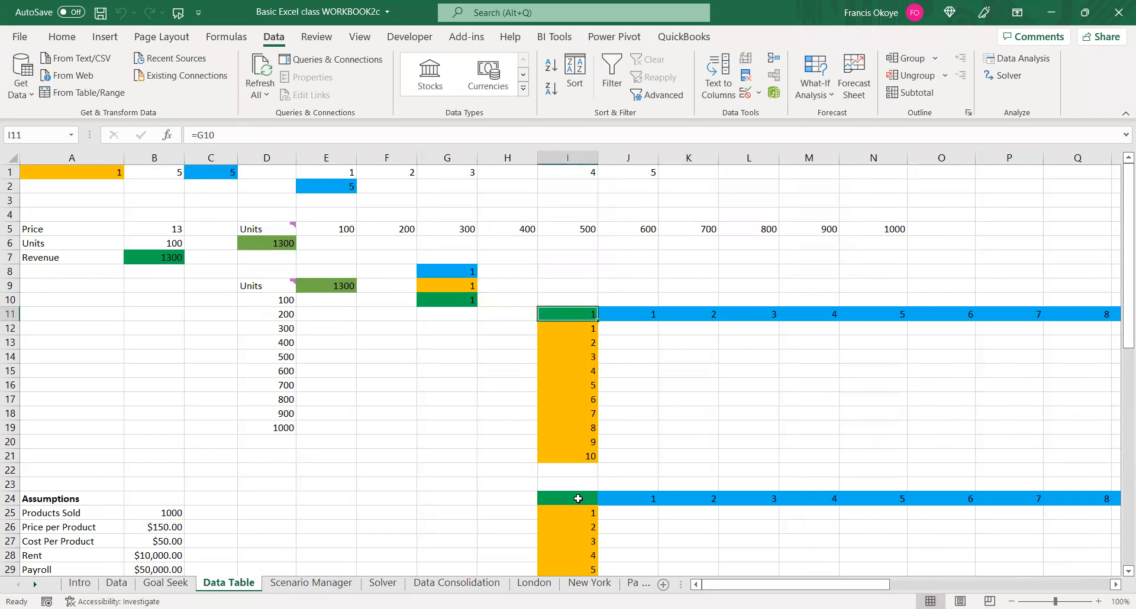
pyautogui.click(686, 527)
pyautogui.click(583, 524)
pyautogui.click(580, 513)
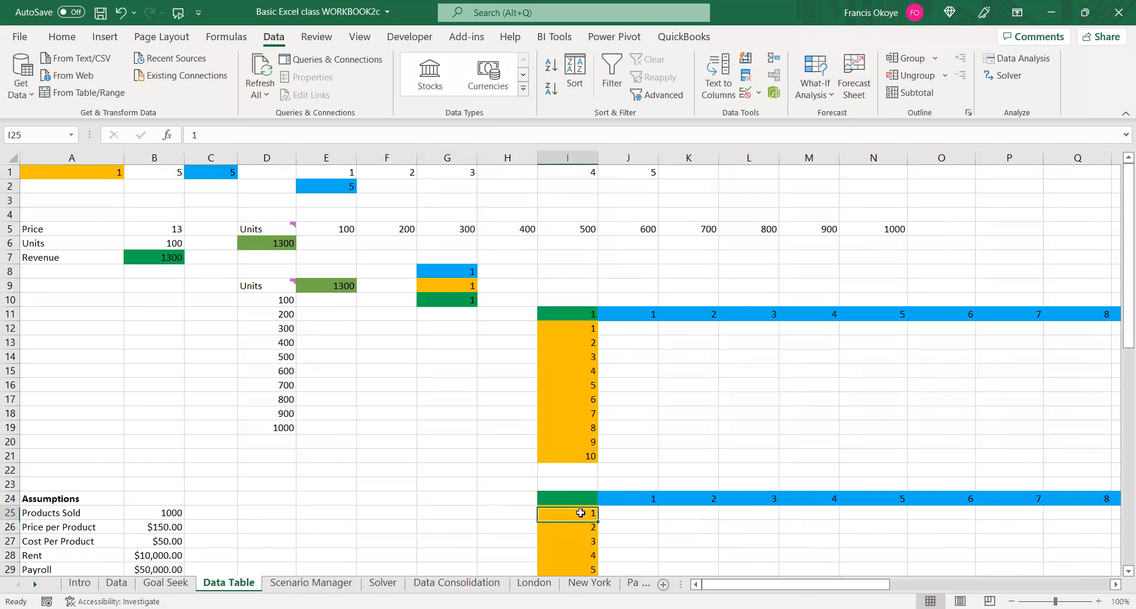
pyautogui.click(695, 513)
pyautogui.press('Left')
pyautogui.press('Left')
pyautogui.press('Up')
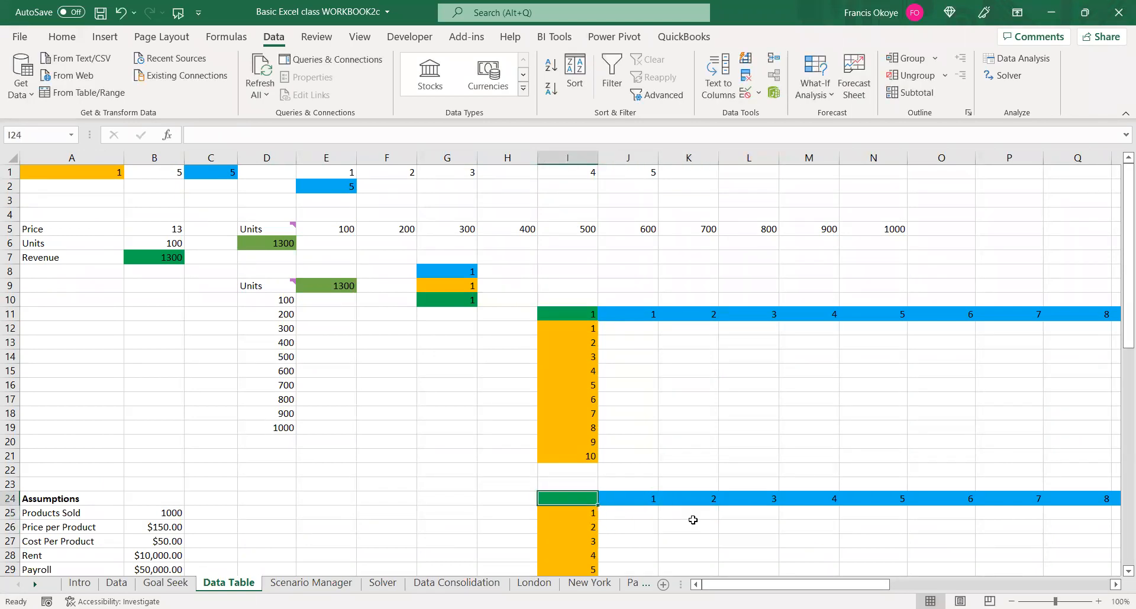
pyautogui.press('Down')
pyautogui.press('Down')
pyautogui.press('Down')
pyautogui.press('Down')
pyautogui.press('Down')
pyautogui.press('Down')
pyautogui.press('Down')
pyautogui.press('Down')
pyautogui.press('Down')
pyautogui.press('Down')
pyautogui.press('Down')
pyautogui.press('Down')
pyautogui.press('Down')
pyautogui.press('Up')
pyautogui.press('Up')
pyautogui.press('Up')
pyautogui.press('Up')
pyautogui.press('Up')
pyautogui.press('Up')
pyautogui.press('Up')
pyautogui.press('Up')
pyautogui.press('Up')
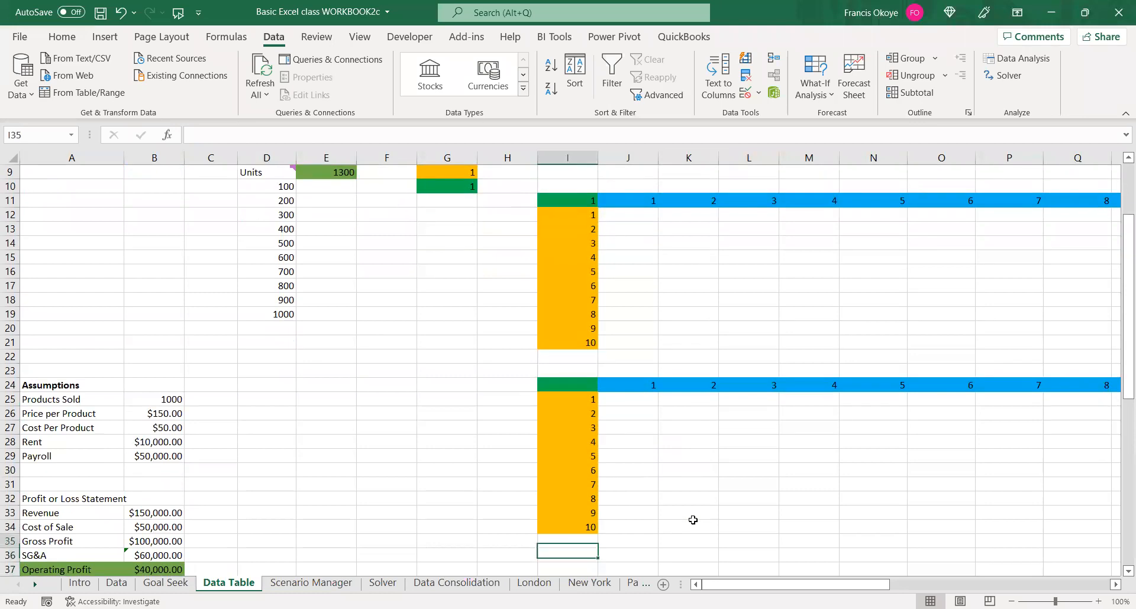
pyautogui.press('Up')
pyautogui.press('Up')
pyautogui.press('Up')
pyautogui.press('Up')
pyautogui.press('Up')
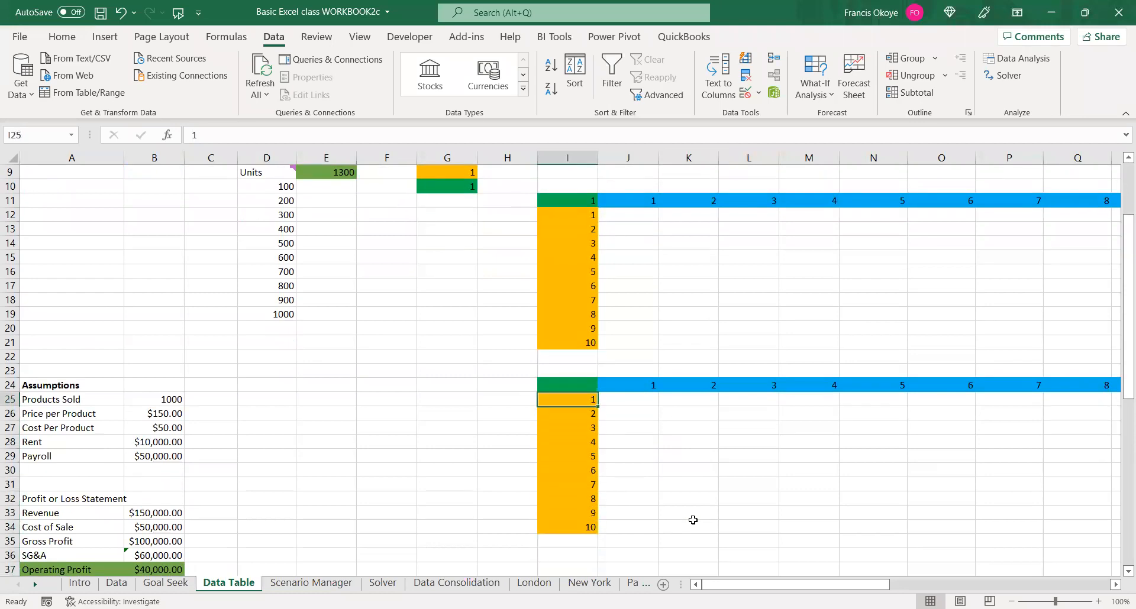
pyautogui.press('Right')
pyautogui.press('Down')
pyautogui.press('Left')
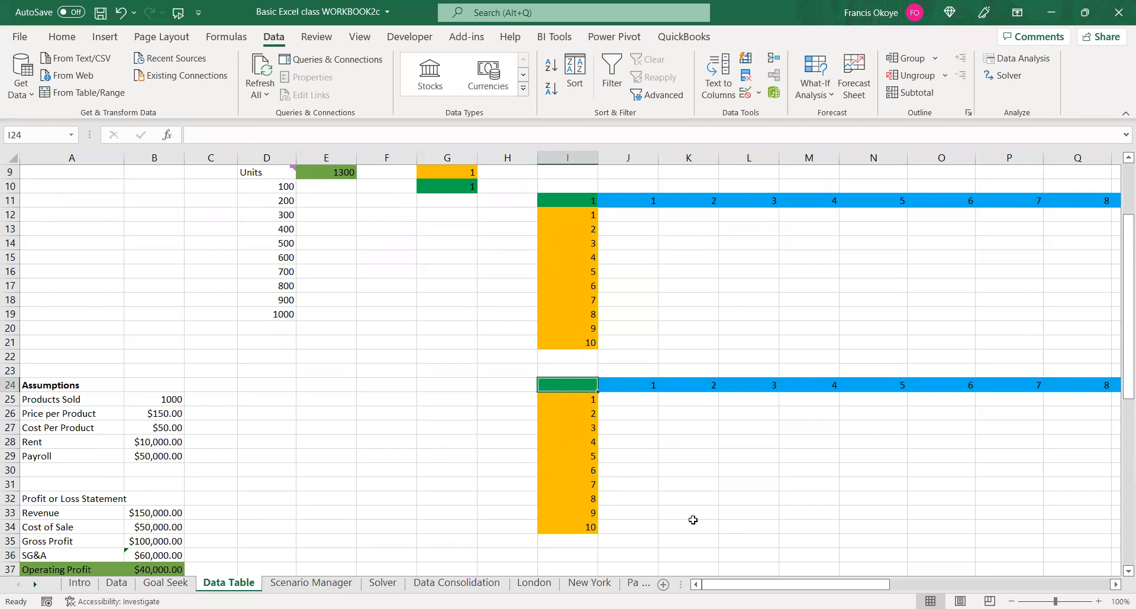
# Label the cells below A1, B1 and C1 as Price, Quantity and TR in row 2
pyautogui.press('Right')
pyautogui.press('Up')
pyautogui.press('Up')
pyautogui.press('Up')
pyautogui.press('Up')
pyautogui.press('Up')
pyautogui.press('Up')
pyautogui.press('Up')
pyautogui.press('Up')
pyautogui.press('Up')
pyautogui.press('Up')
pyautogui.press('Up')
pyautogui.press('Up')
pyautogui.press('Up')
pyautogui.press('Up')
pyautogui.press('Up')
pyautogui.press('Up')
pyautogui.press('Up')
pyautogui.press('Up')
pyautogui.press('Up')
pyautogui.press('Up')
pyautogui.press('Left')
pyautogui.press('Left')
pyautogui.press('Left')
pyautogui.press('Left')
pyautogui.press('Left')
pyautogui.press('Left')
pyautogui.press('Left')
pyautogui.press('Left')
pyautogui.press('Left')
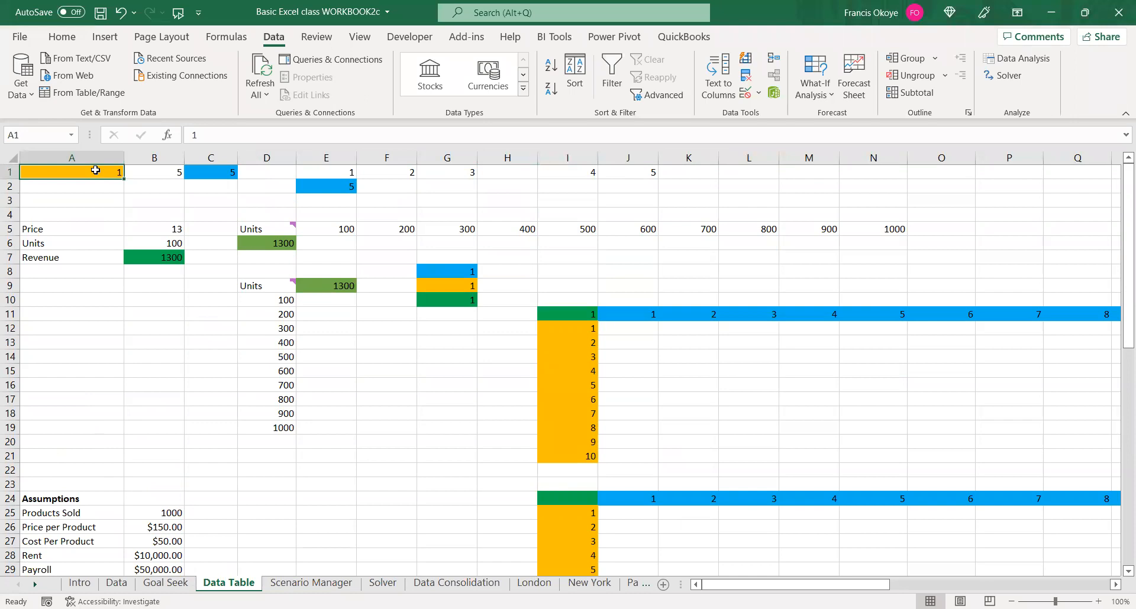
pyautogui.click(156, 170)
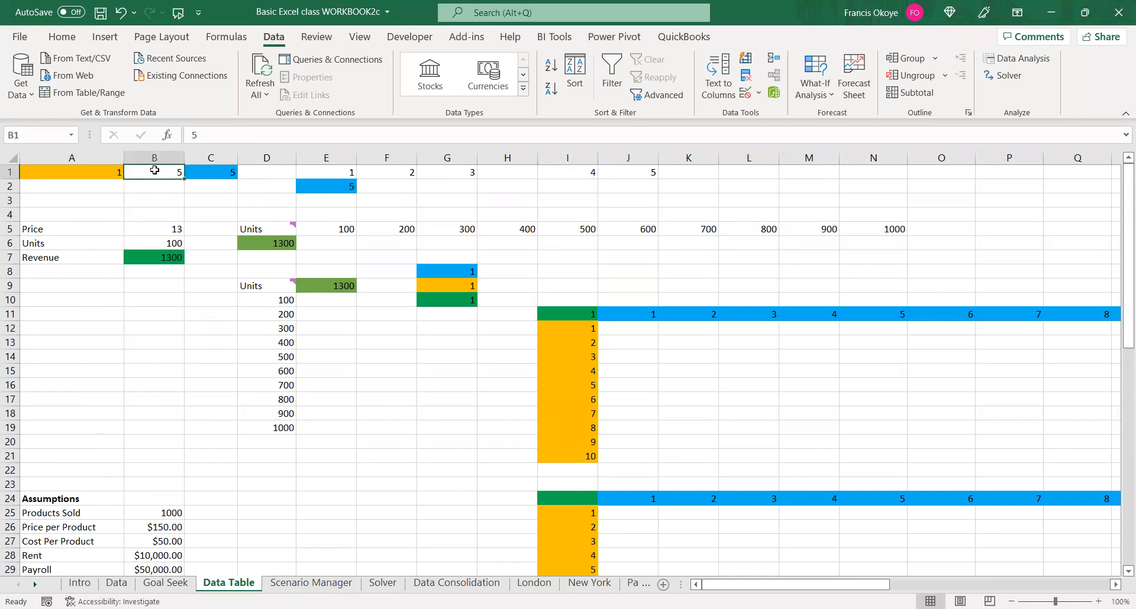
pyautogui.click(103, 183)
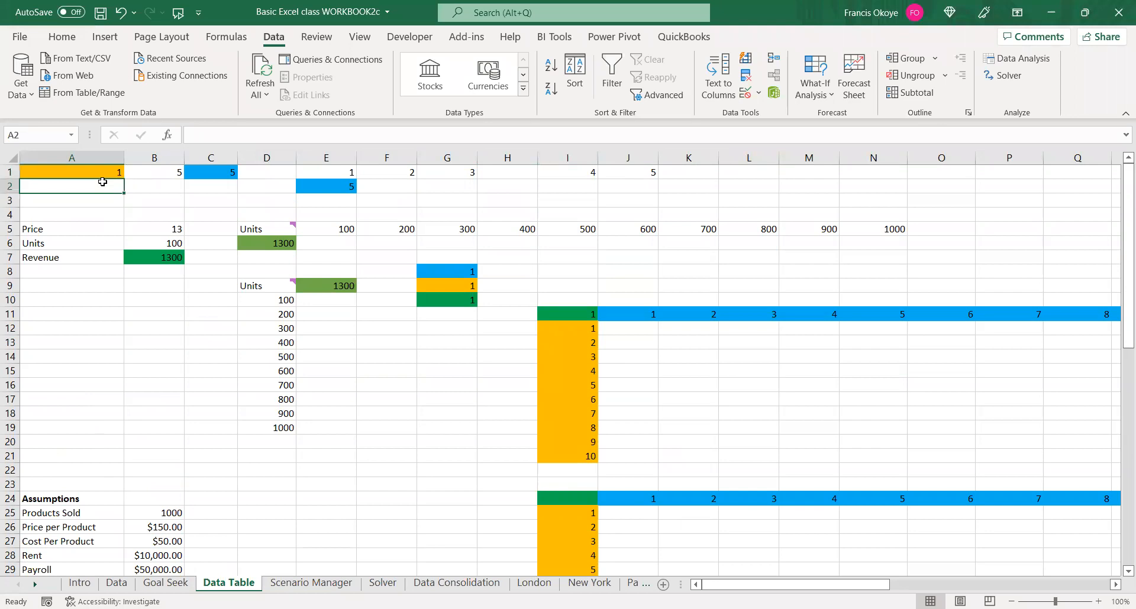
pyautogui.write('Price')
pyautogui.press('Tab')
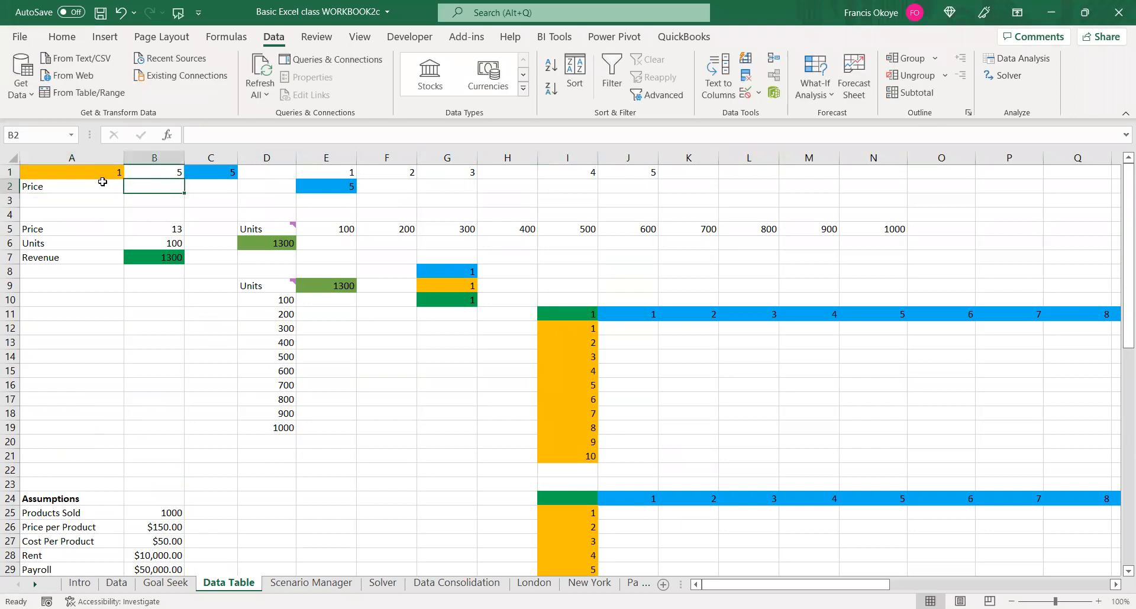
pyautogui.write('Quantity')
pyautogui.press('Return')
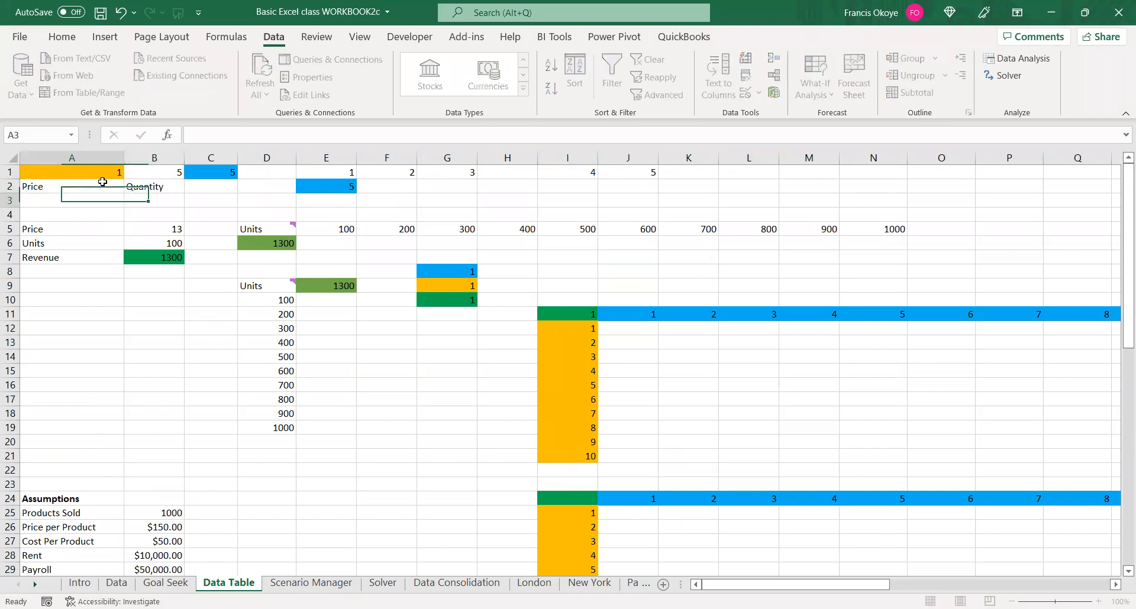
pyautogui.click(212, 189)
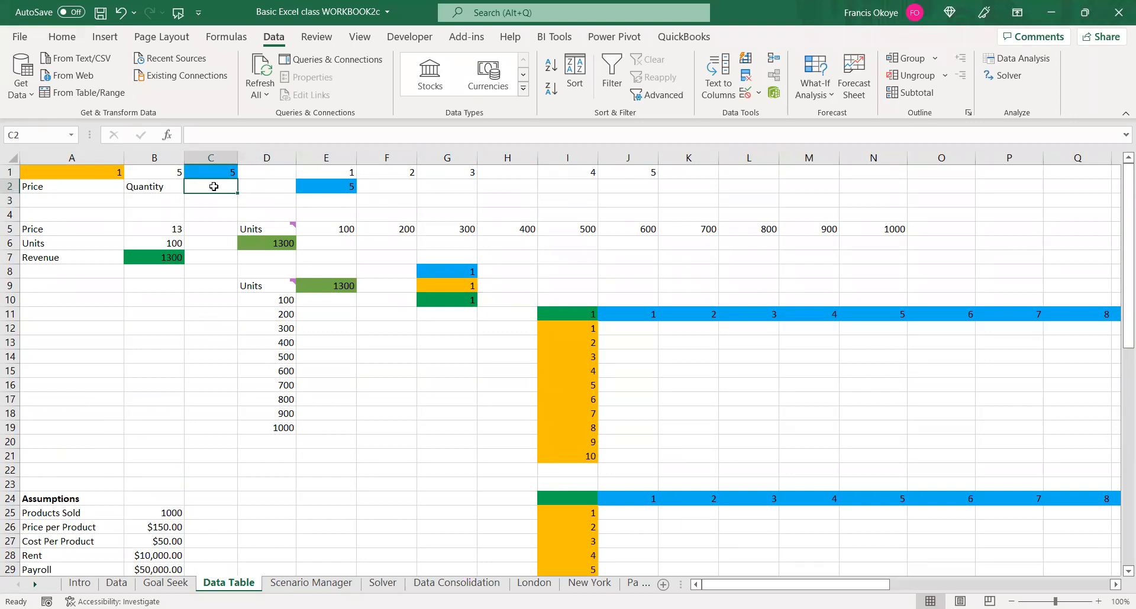
pyautogui.write('TR')
pyautogui.press('Return')
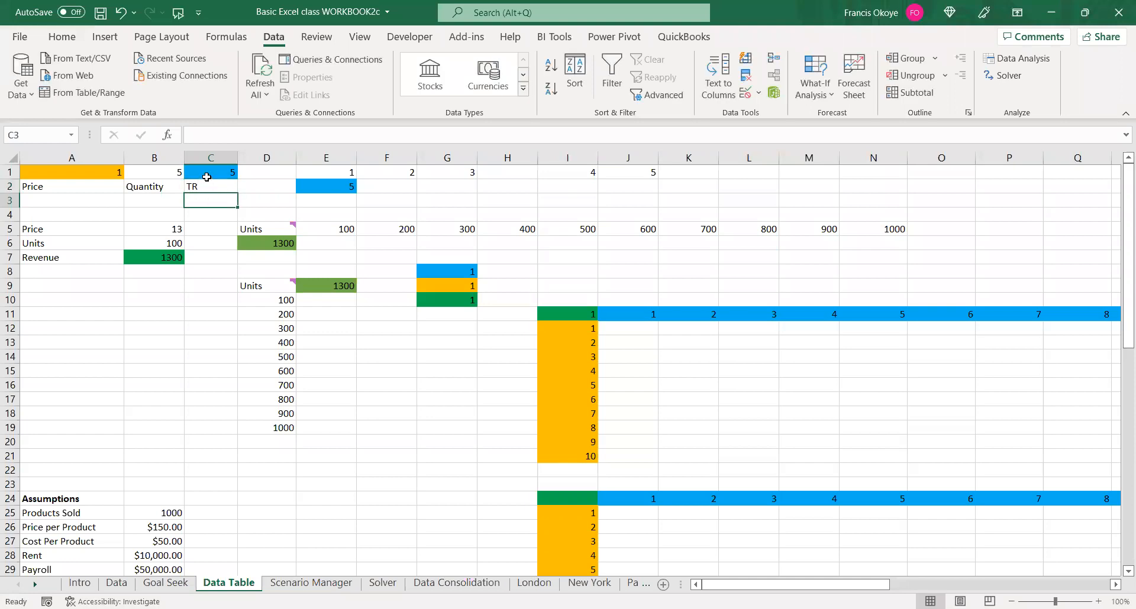
# Check the TR formula in C1 and test it with the quantity in B1 set to 6, 7 and 8 in turn
pyautogui.doubleClick(210, 172)
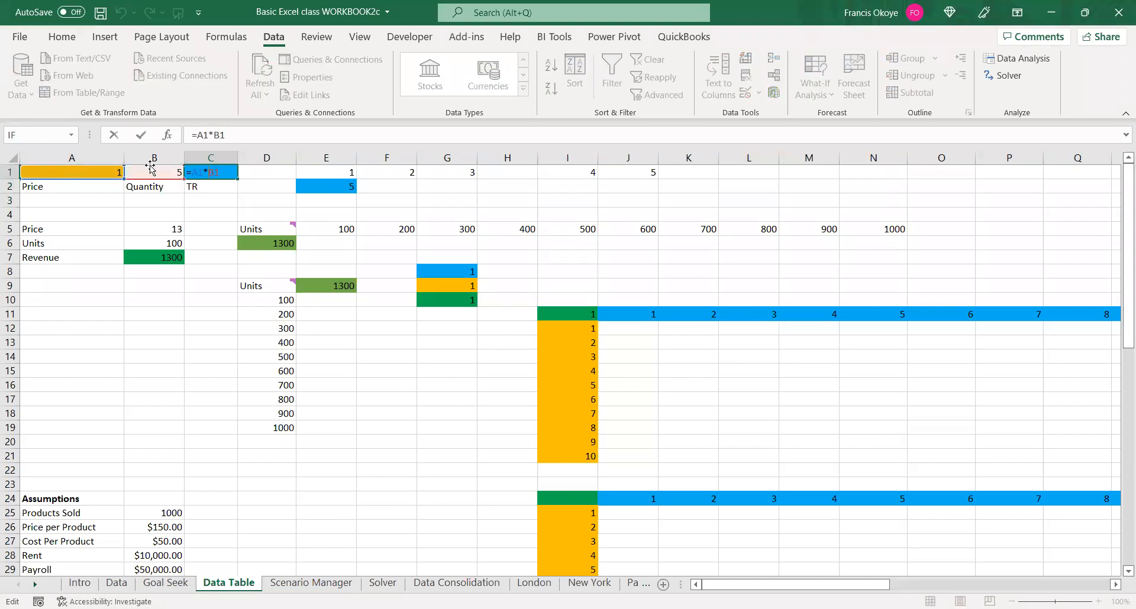
pyautogui.press('Escape')
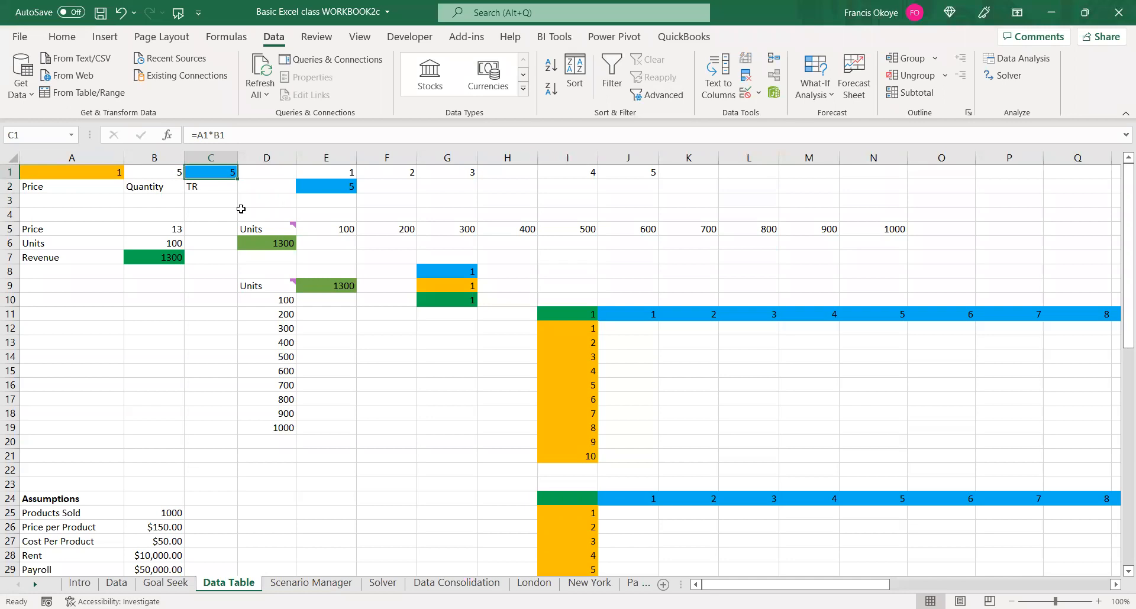
pyautogui.click(168, 176)
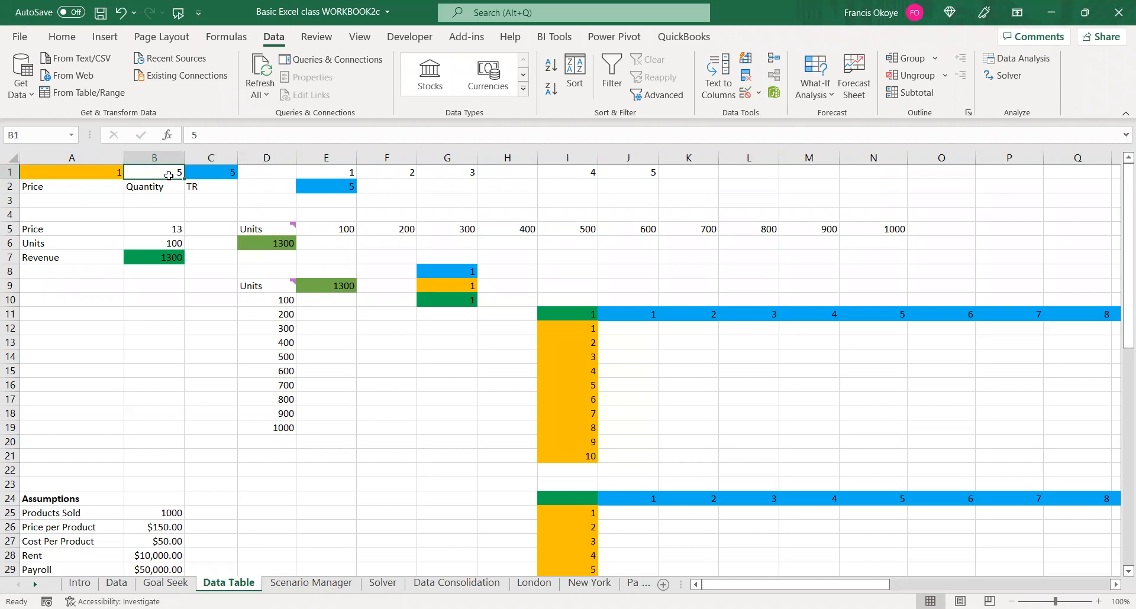
pyautogui.write('6')
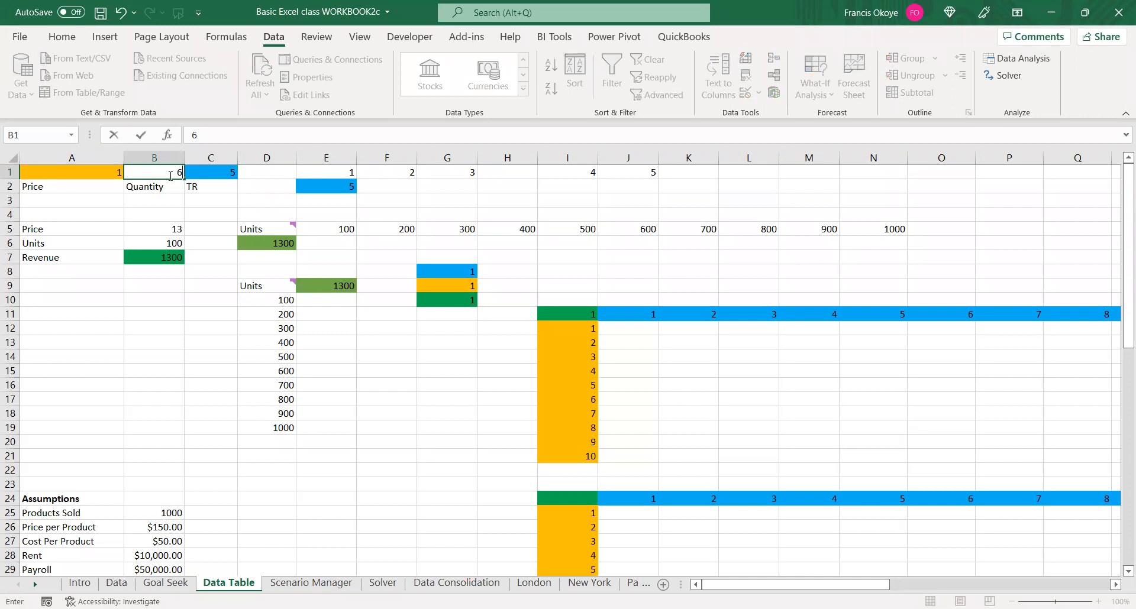
pyautogui.press('Return')
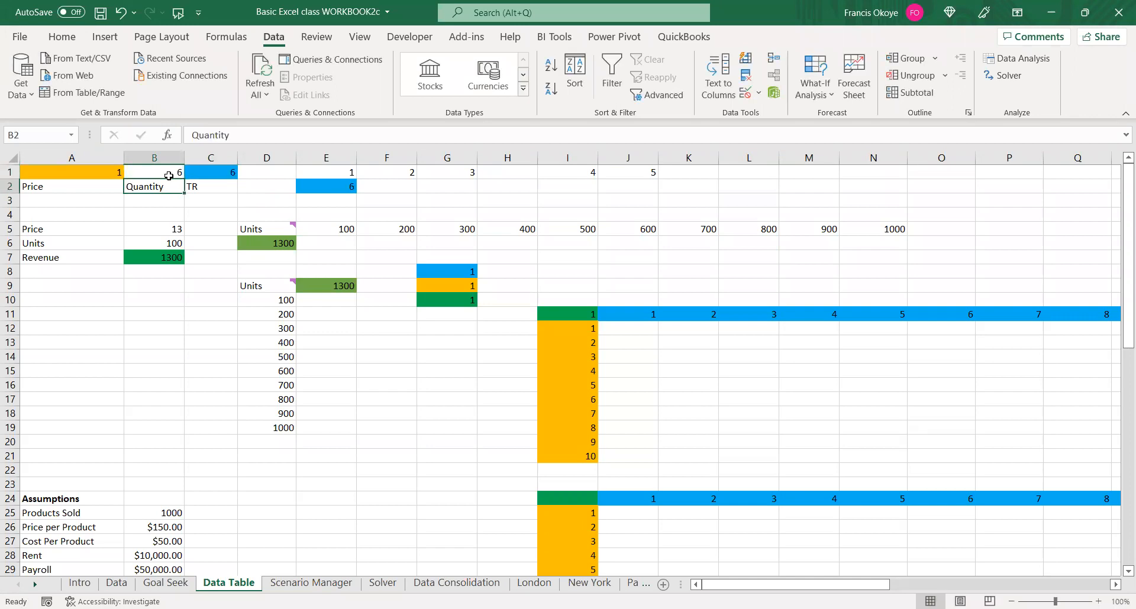
pyautogui.click(167, 172)
pyautogui.write('7')
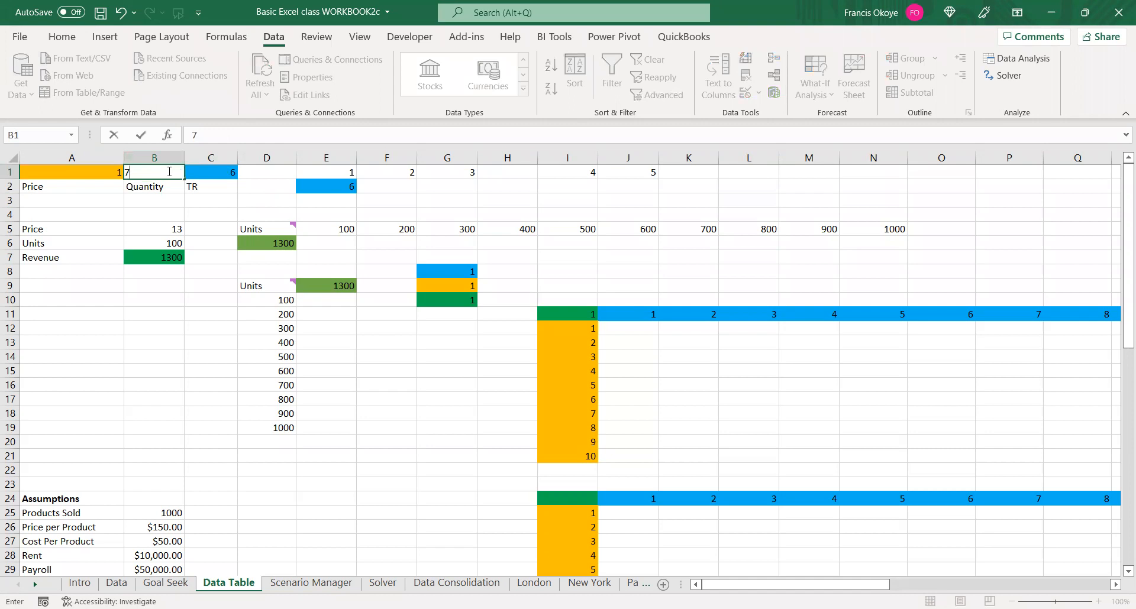
pyautogui.press('Return')
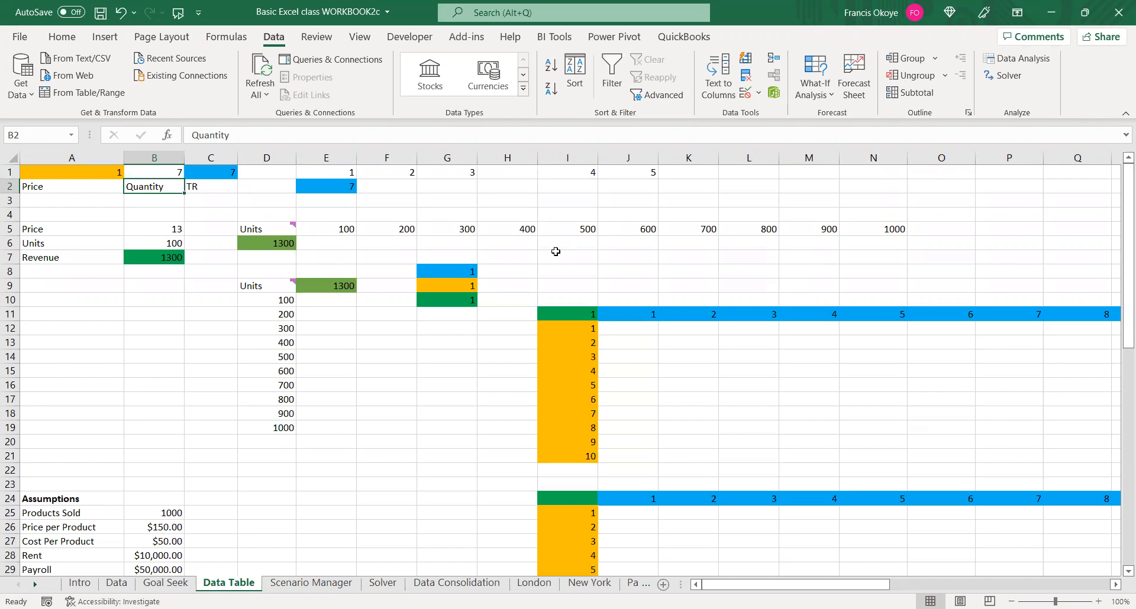
pyautogui.click(217, 173)
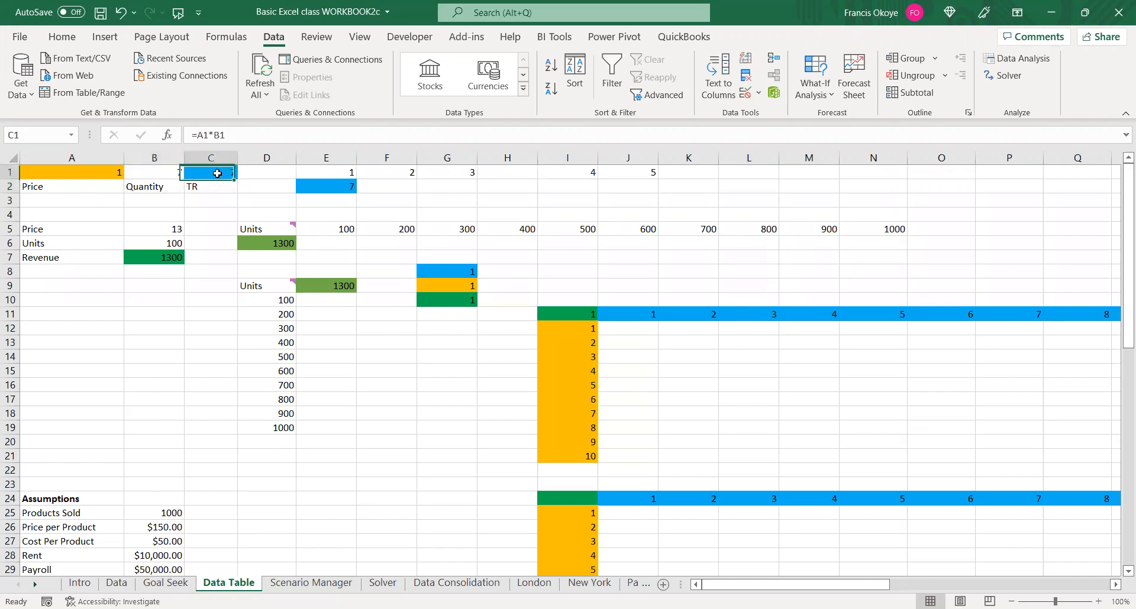
pyautogui.click(154, 171)
pyautogui.write('8')
pyautogui.press('Return')
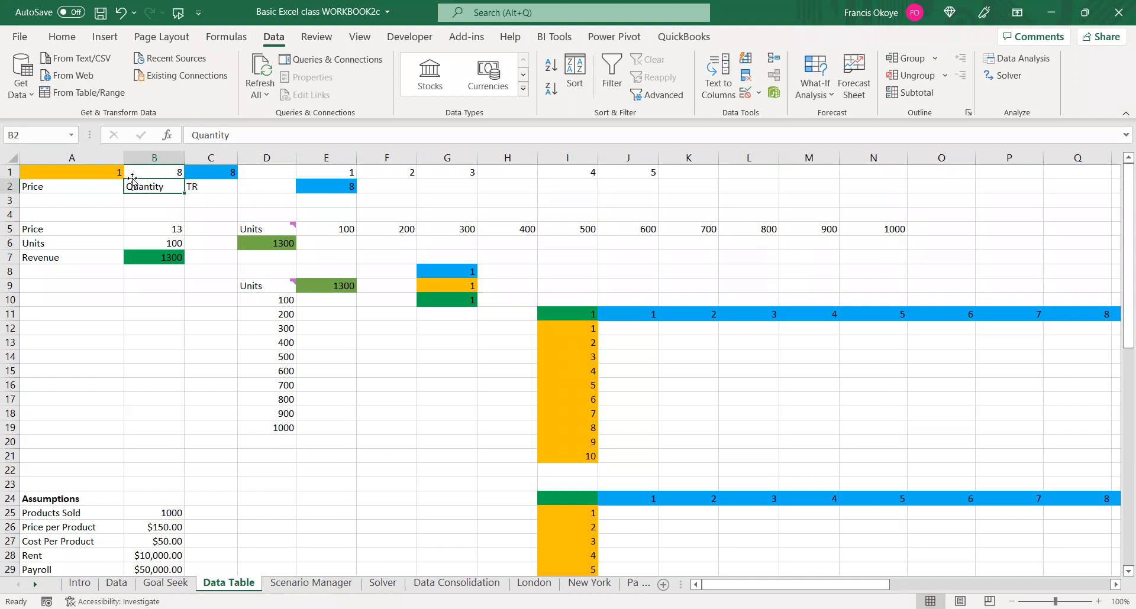
# Review the price in A1 and the quantity series in E1:J1, and set the quantity in B1 to 5
pyautogui.click(97, 174)
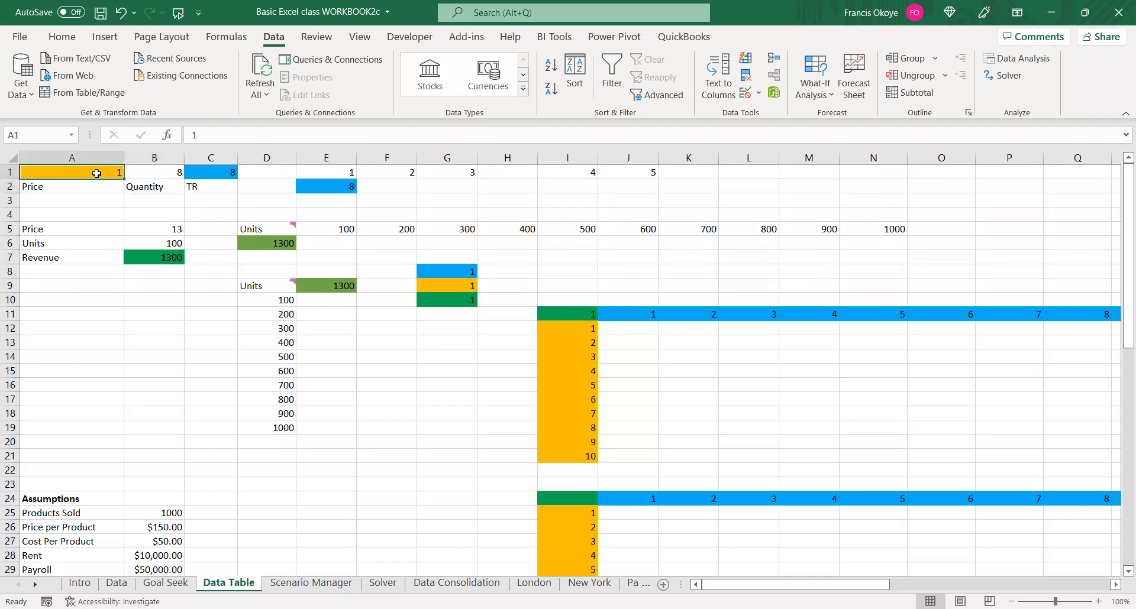
pyautogui.click(157, 173)
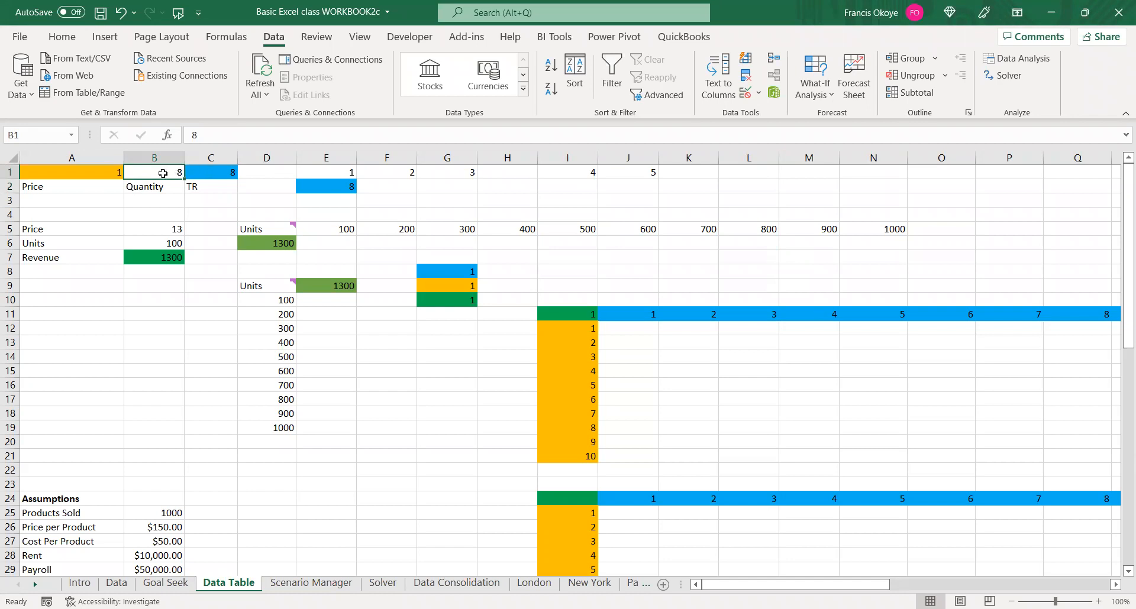
pyautogui.click(330, 175)
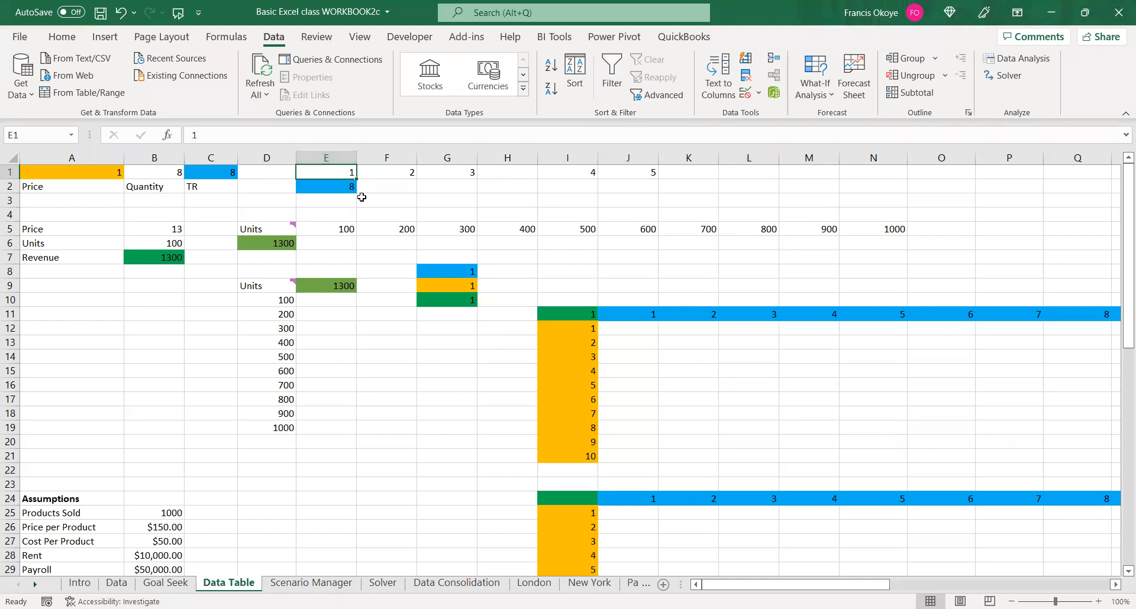
pyautogui.click(639, 173)
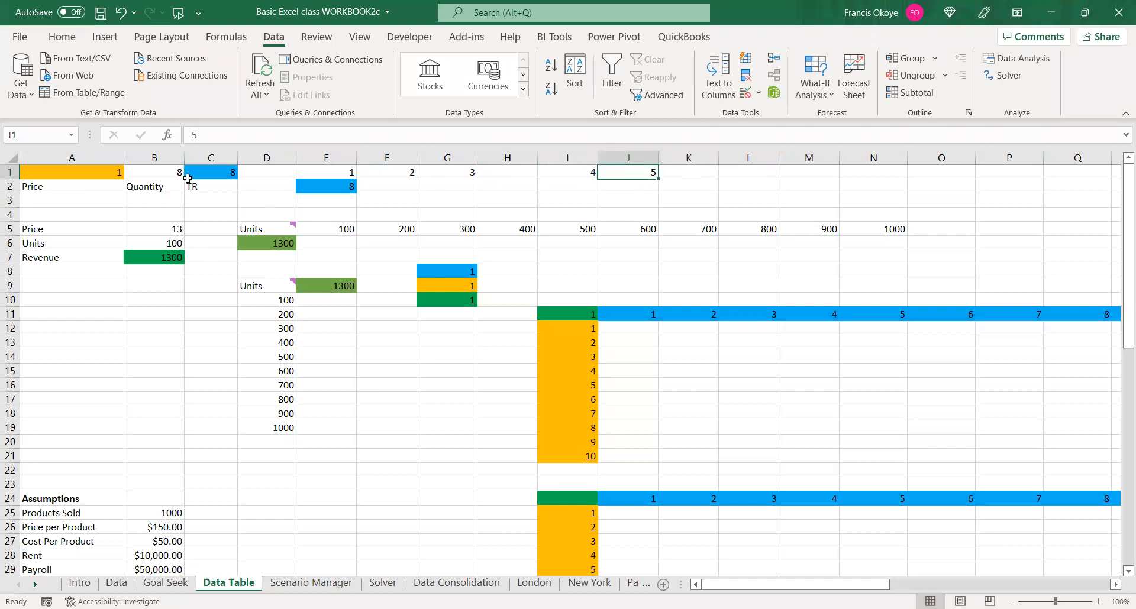
pyautogui.click(158, 170)
pyautogui.write('5')
pyautogui.press('Return')
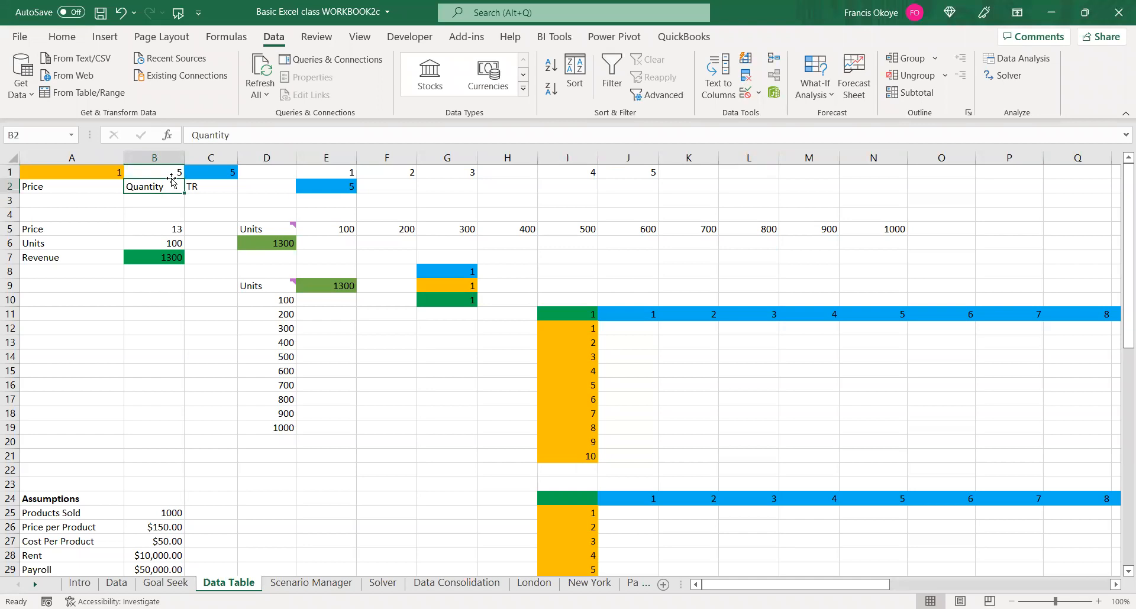
# Clear the contents of E2, and compare the formula in C1 with the quantities 1 to 5 in E1:J1
pyautogui.click(323, 185)
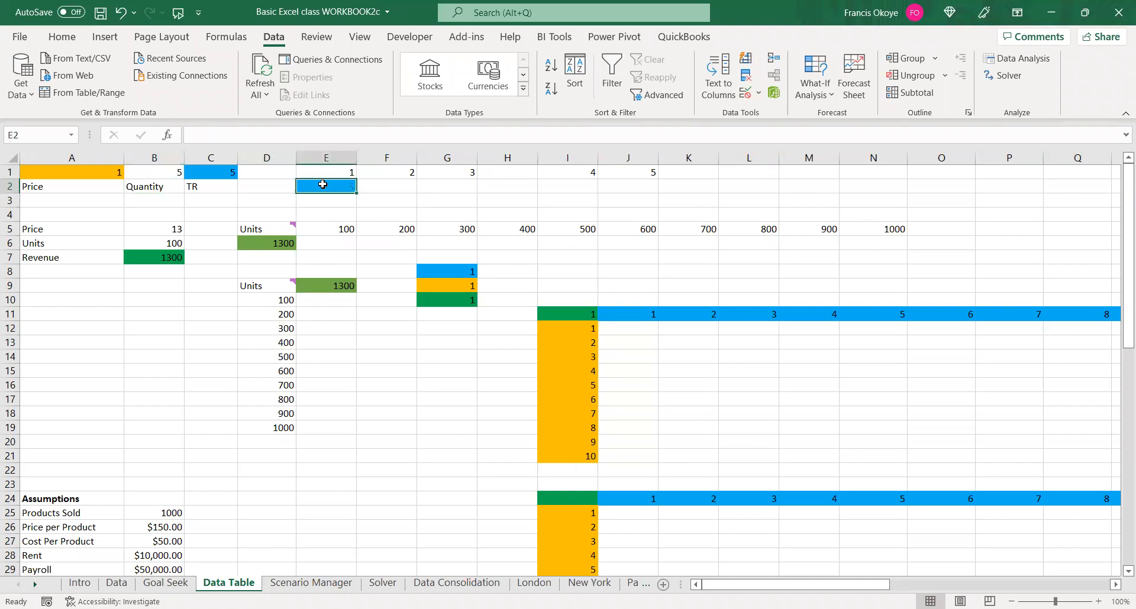
pyautogui.moveTo(343, 173); pyautogui.dragTo(628, 155)
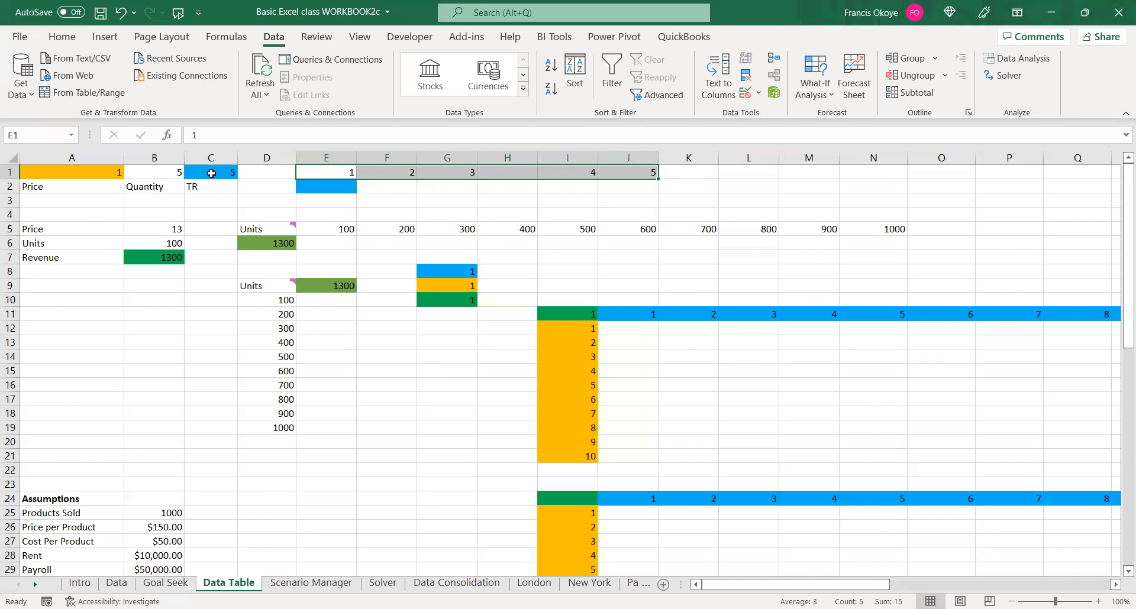
pyautogui.doubleClick(210, 173)
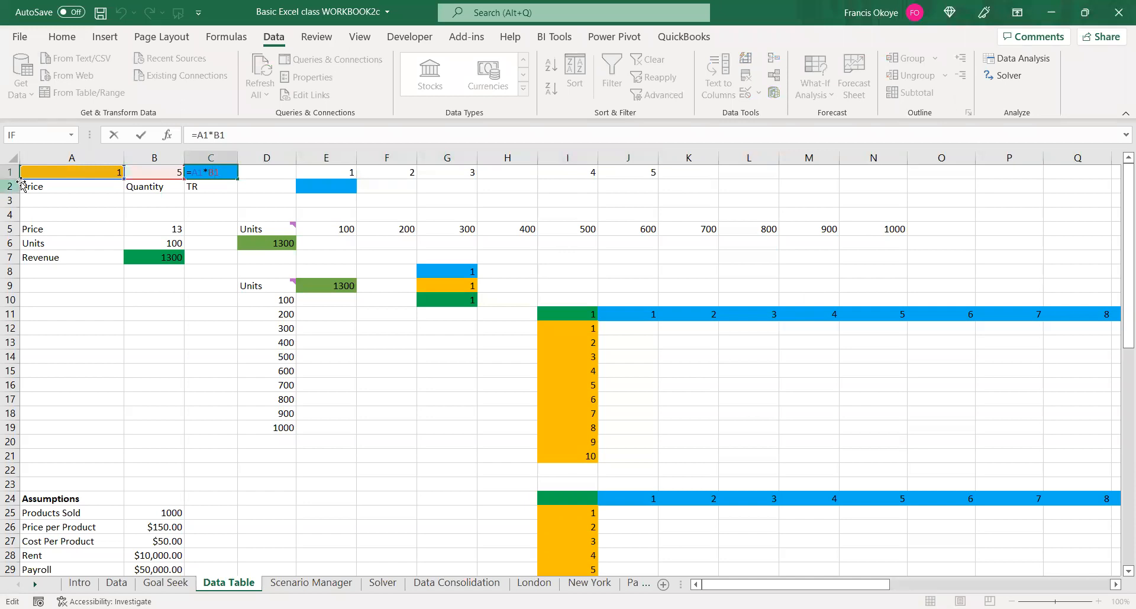
pyautogui.press('Escape')
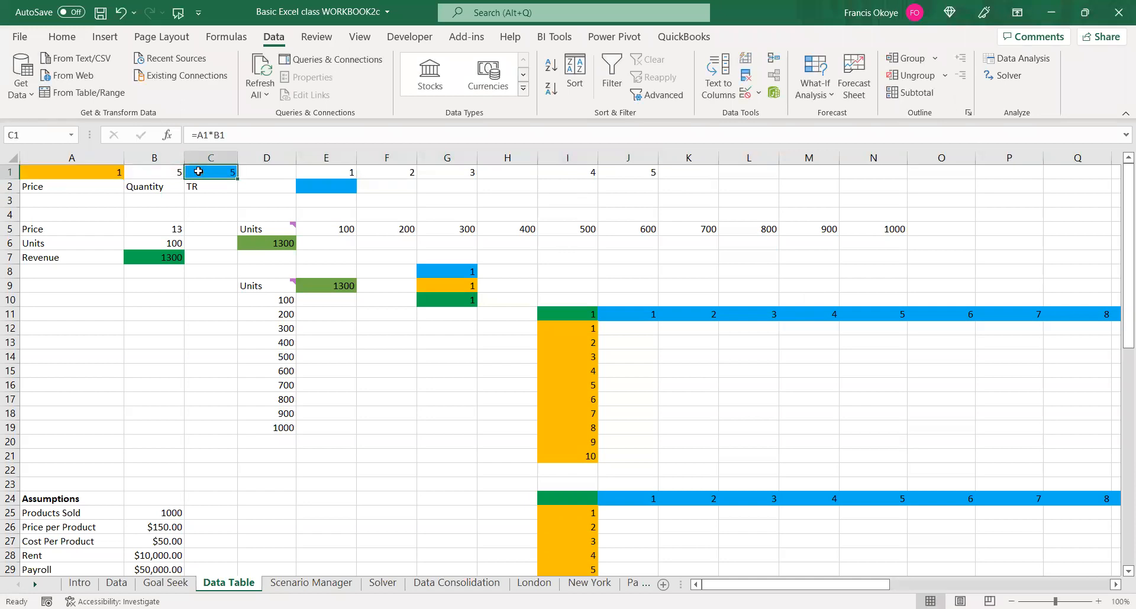
pyautogui.doubleClick(199, 171)
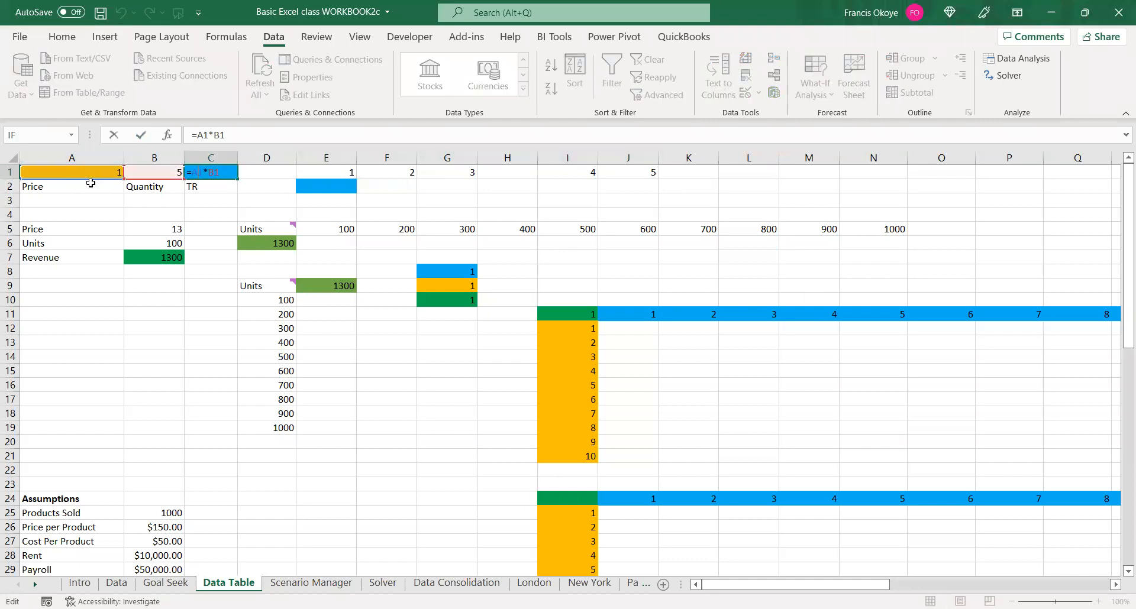
pyautogui.press('Escape')
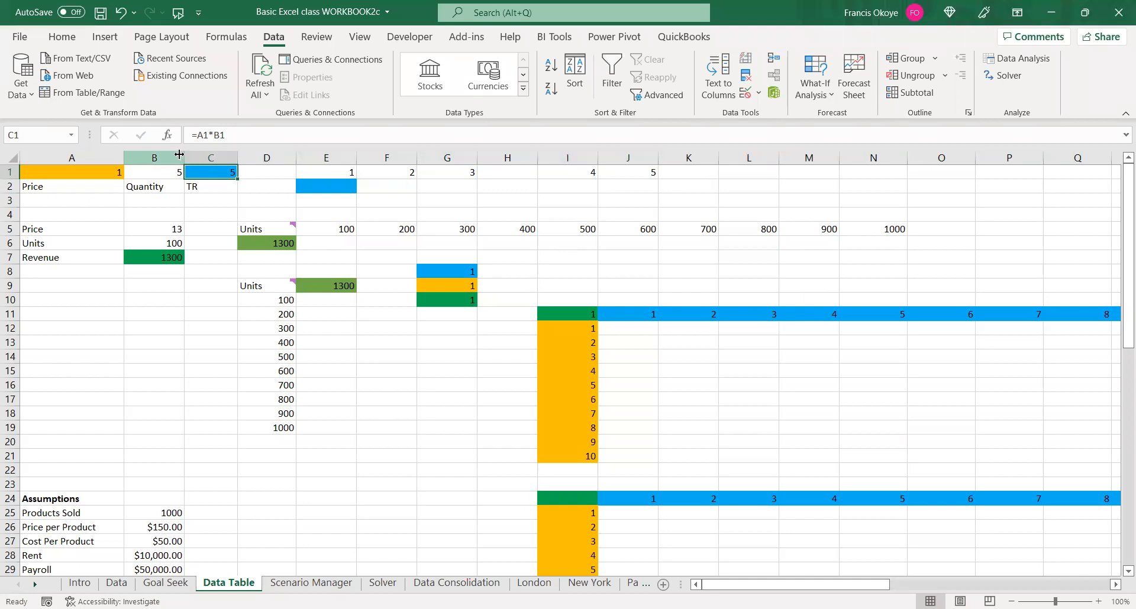
pyautogui.moveTo(342, 172); pyautogui.dragTo(651, 173)
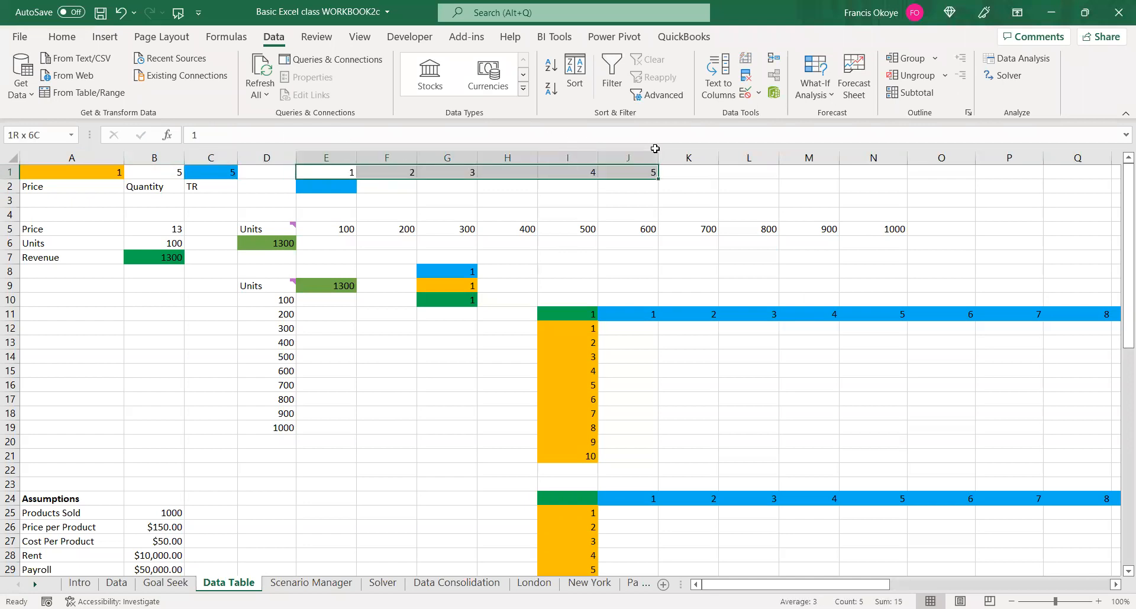
pyautogui.click(391, 187)
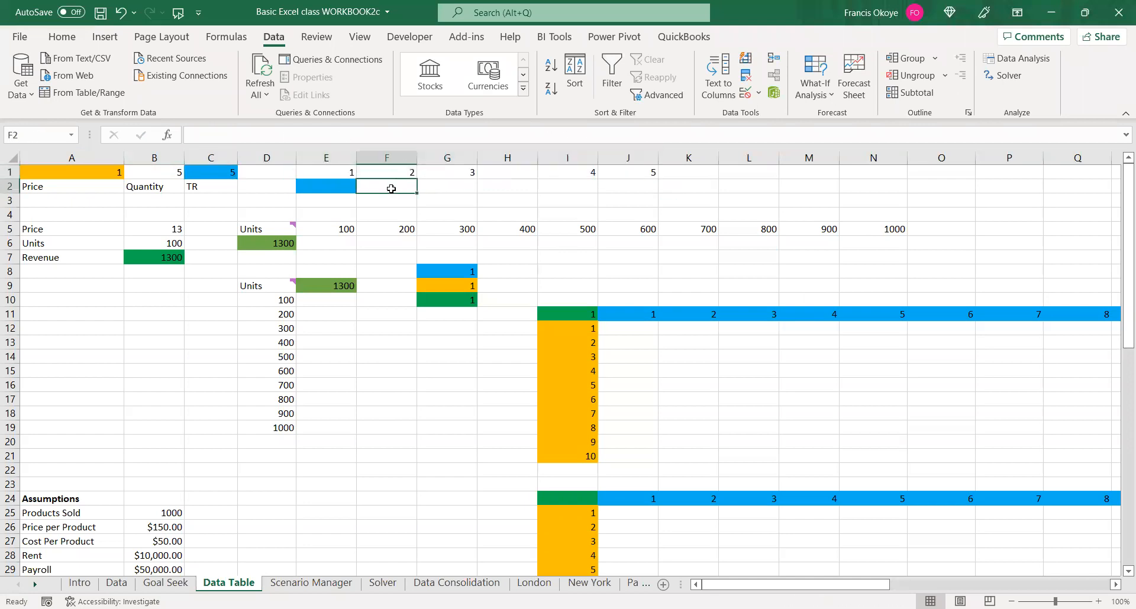
# Move the quantities 4 and 5 from I1:J1 into H1:I1 so the series has no gap
pyautogui.click(445, 184)
pyautogui.click(486, 183)
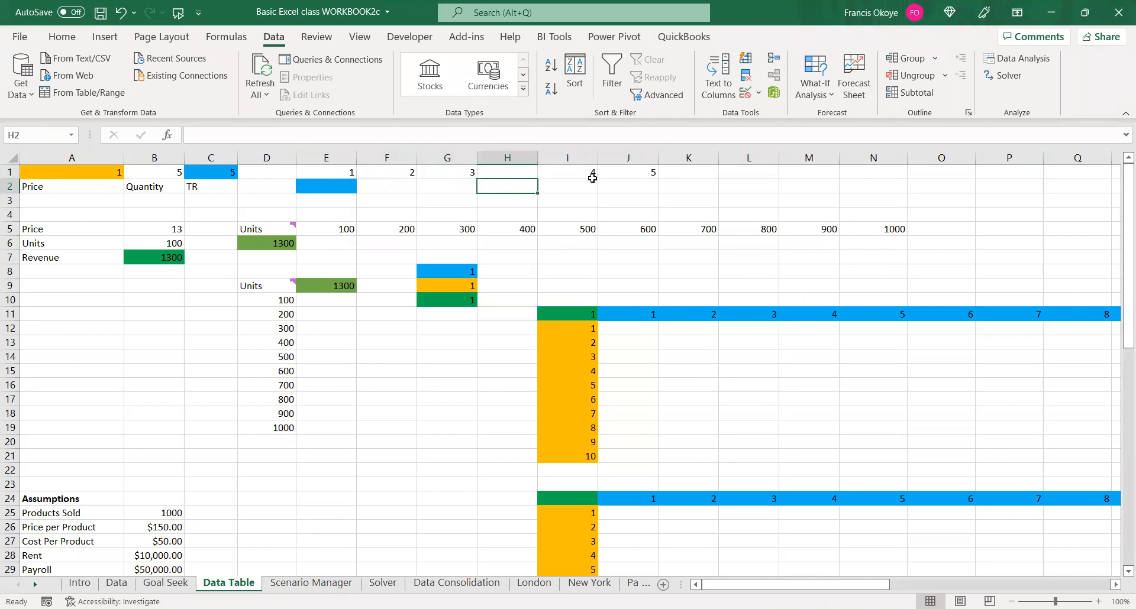
pyautogui.click(595, 175)
pyautogui.click(624, 184)
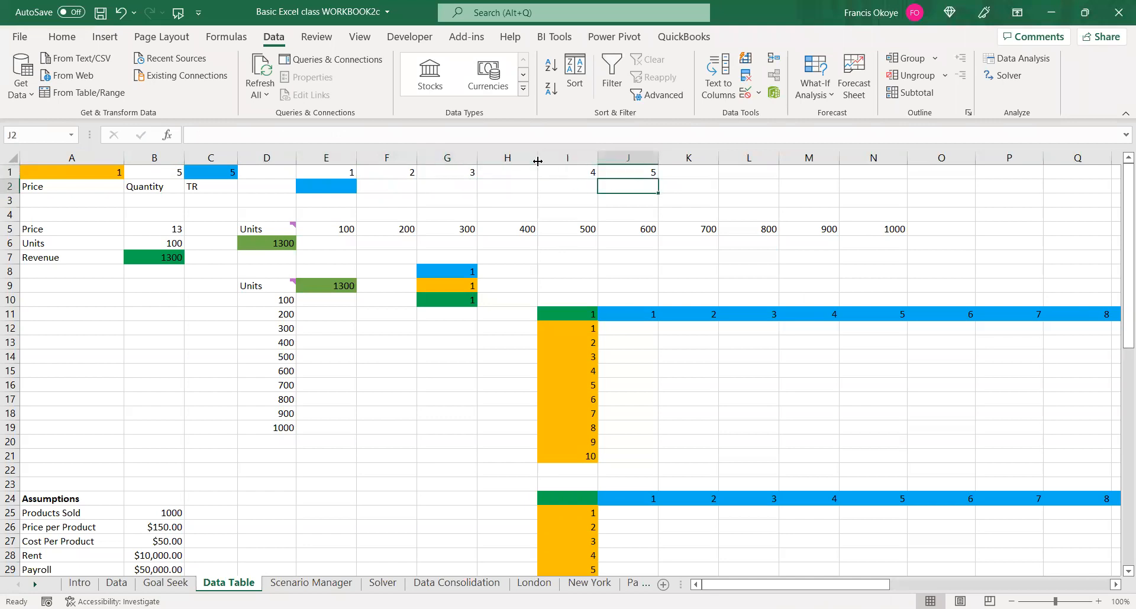
pyautogui.click(563, 169)
pyautogui.hotkey('shift', 'Right')
pyautogui.hotkey('ctrl', 'x')
pyautogui.press('Left')
pyautogui.hotkey('ctrl', 'v')
pyautogui.press('Right')
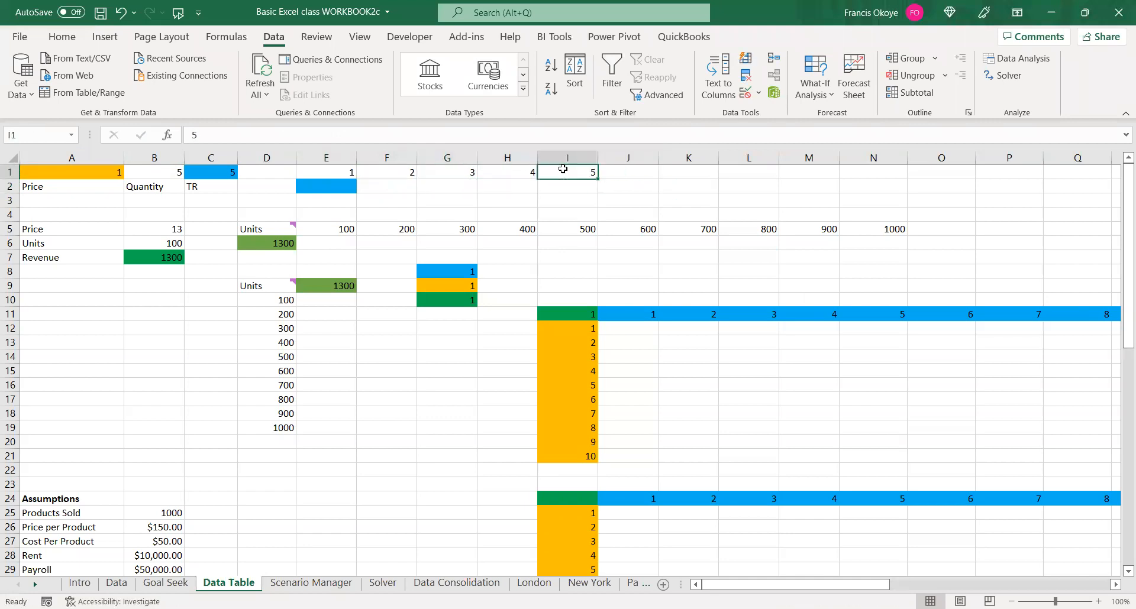
# Enter =C1 in E2 to reference total revenue, and select the table range E1:I2
pyautogui.click(324, 186)
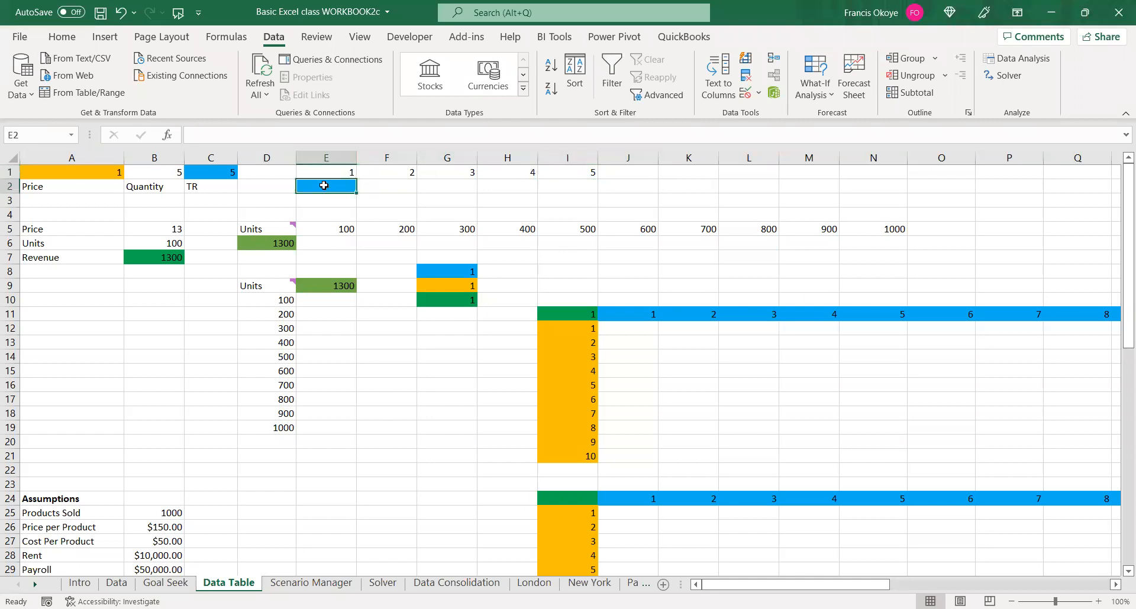
pyautogui.write('=')
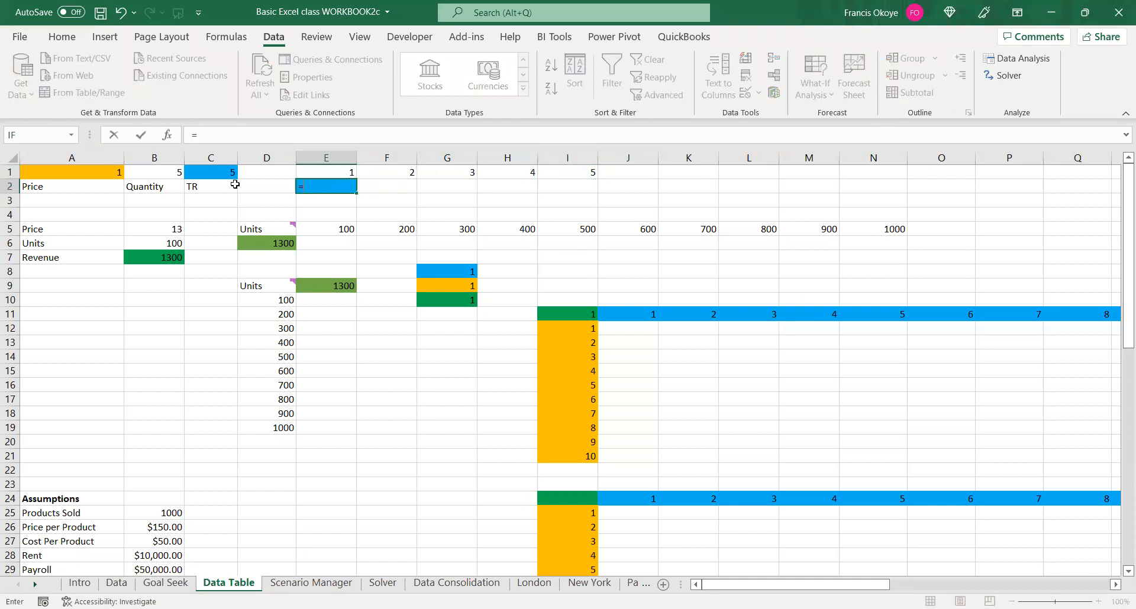
pyautogui.click(228, 174)
pyautogui.press('Return')
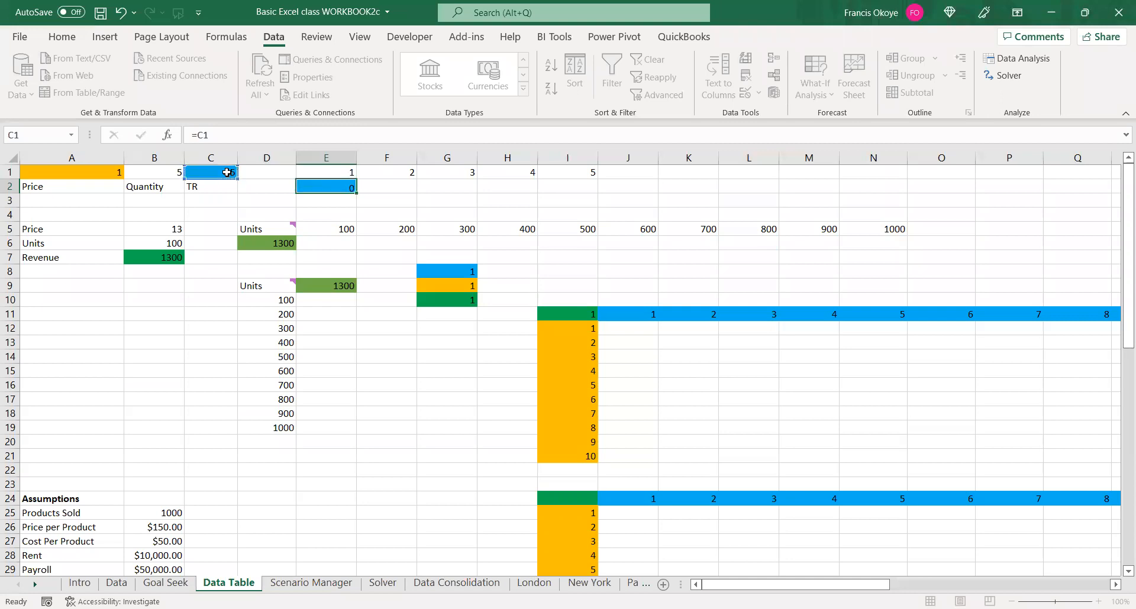
pyautogui.click(387, 211)
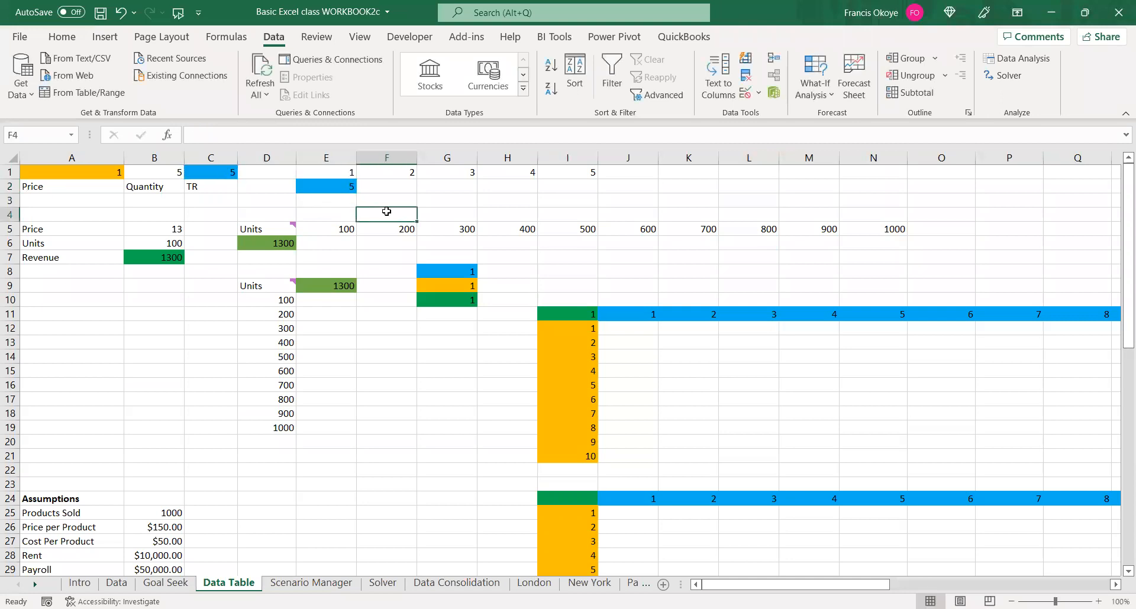
pyautogui.moveTo(349, 171); pyautogui.dragTo(558, 181)
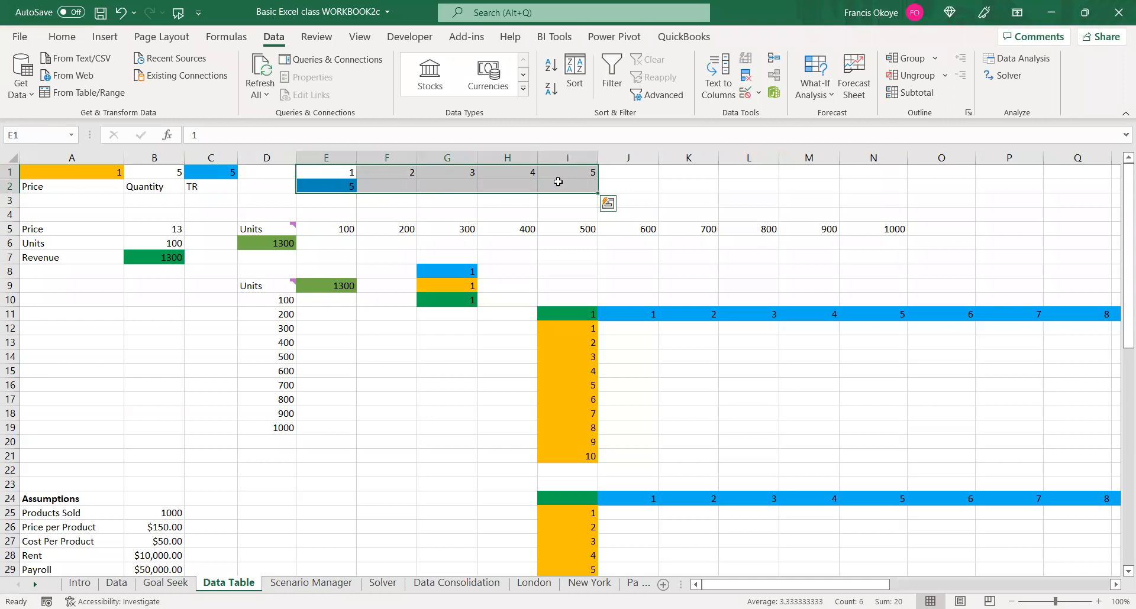
# Clear E2 and re-enter its reference to the TR formula cell as =C1
pyautogui.click(328, 184)
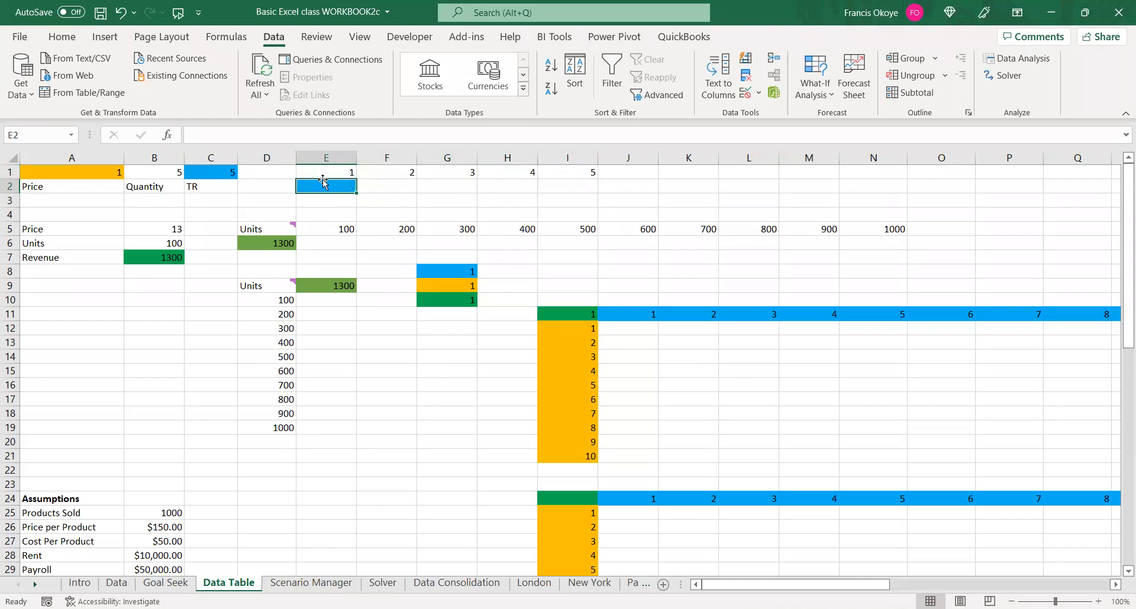
pyautogui.write('=')
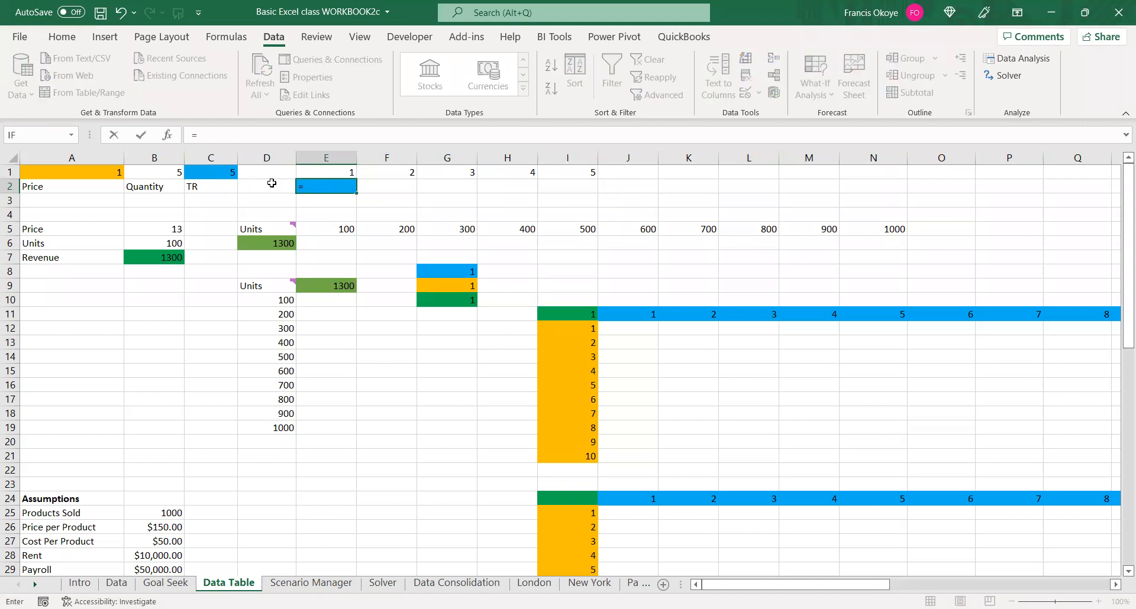
pyautogui.click(203, 170)
pyautogui.press('Return')
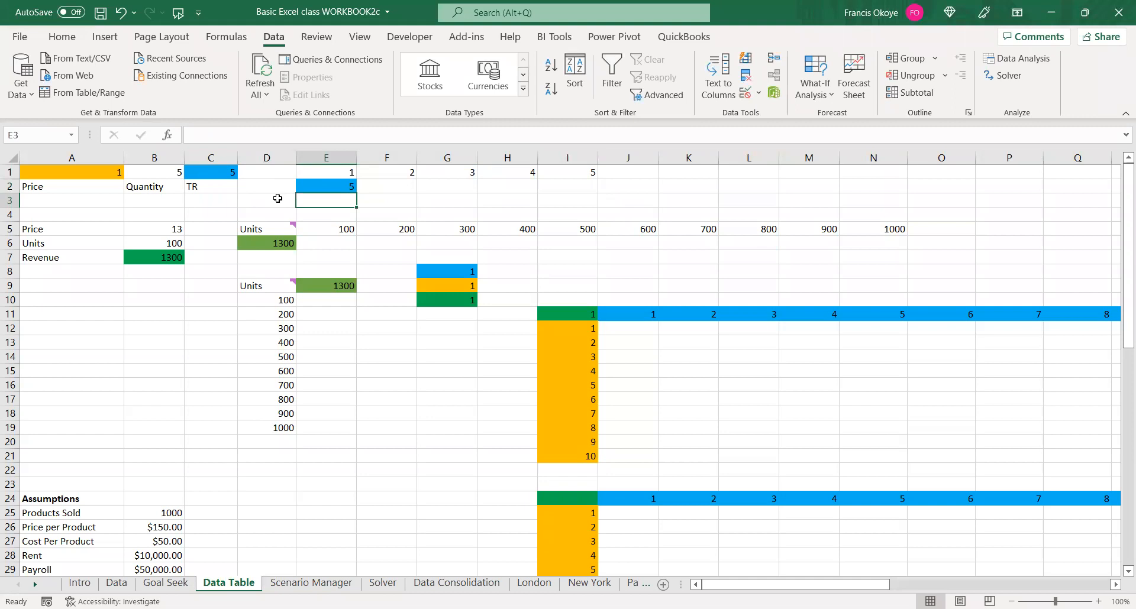
# Review the quantity series in E1:I1 and the empty result cells F2:I2 beneath it
pyautogui.moveTo(342, 172); pyautogui.dragTo(563, 178)
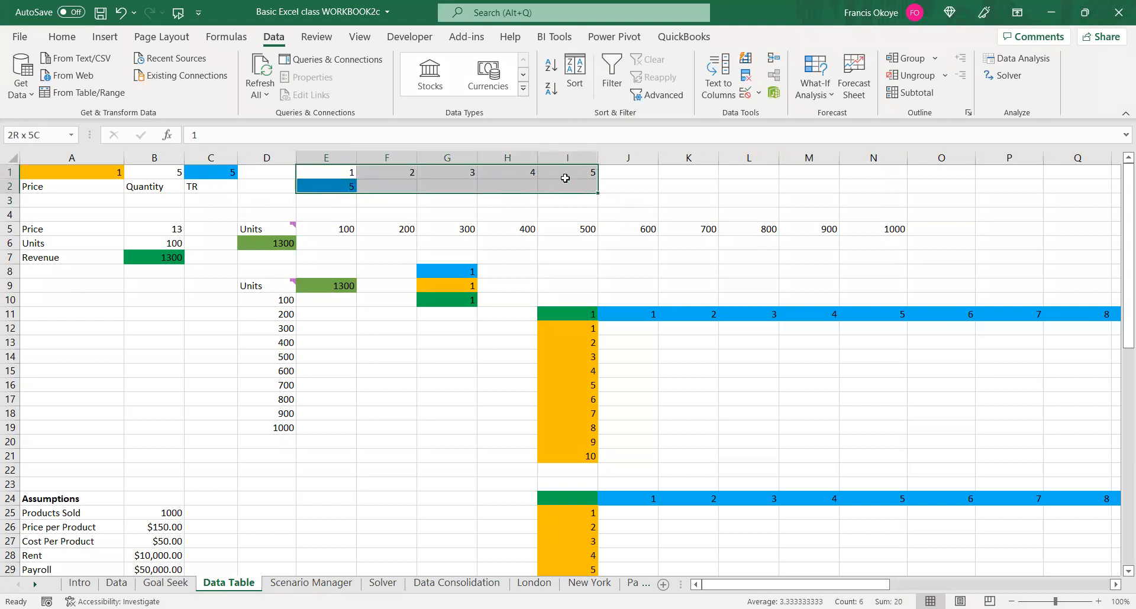
pyautogui.click(388, 186)
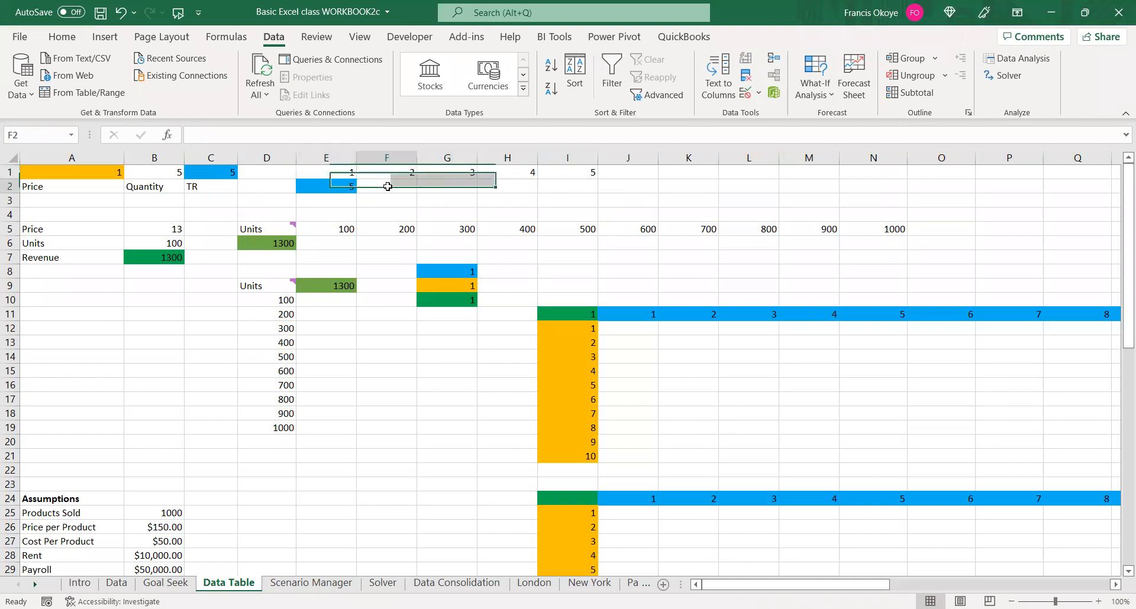
pyautogui.click(447, 184)
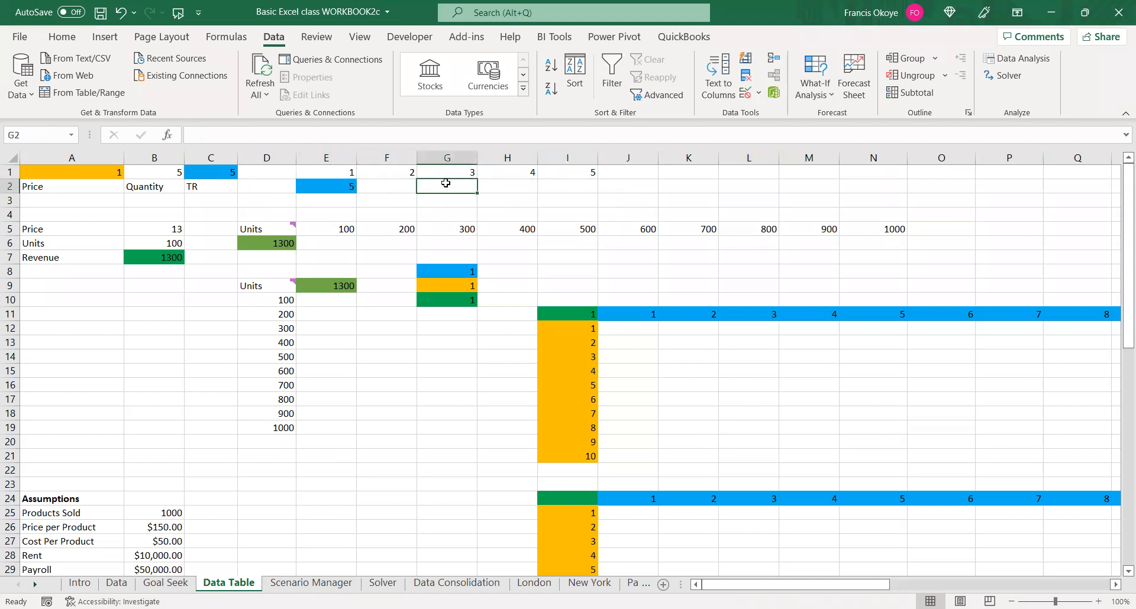
pyautogui.click(512, 184)
pyautogui.click(572, 172)
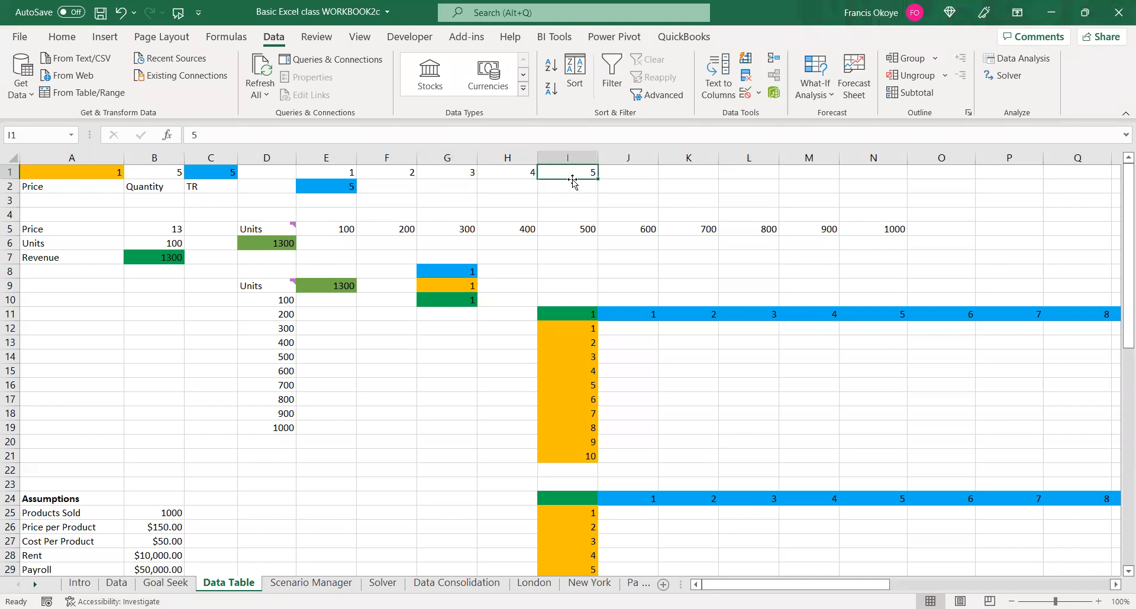
pyautogui.click(572, 184)
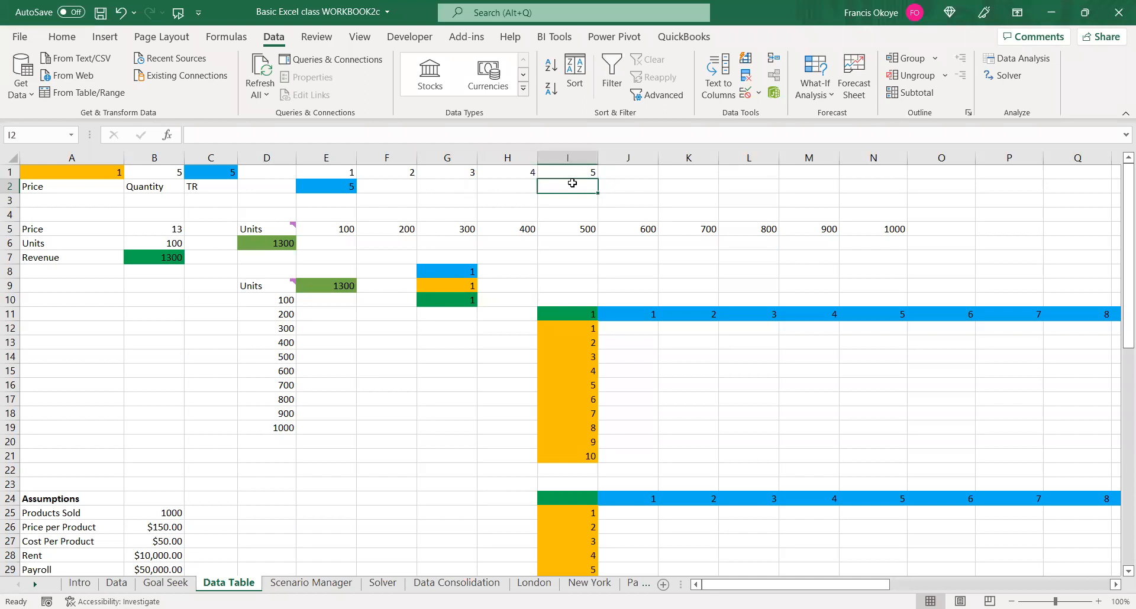
# Create a one-variable Data Table on E1:I2 using C1 as the row input cell
pyautogui.moveTo(338, 171); pyautogui.dragTo(552, 182)
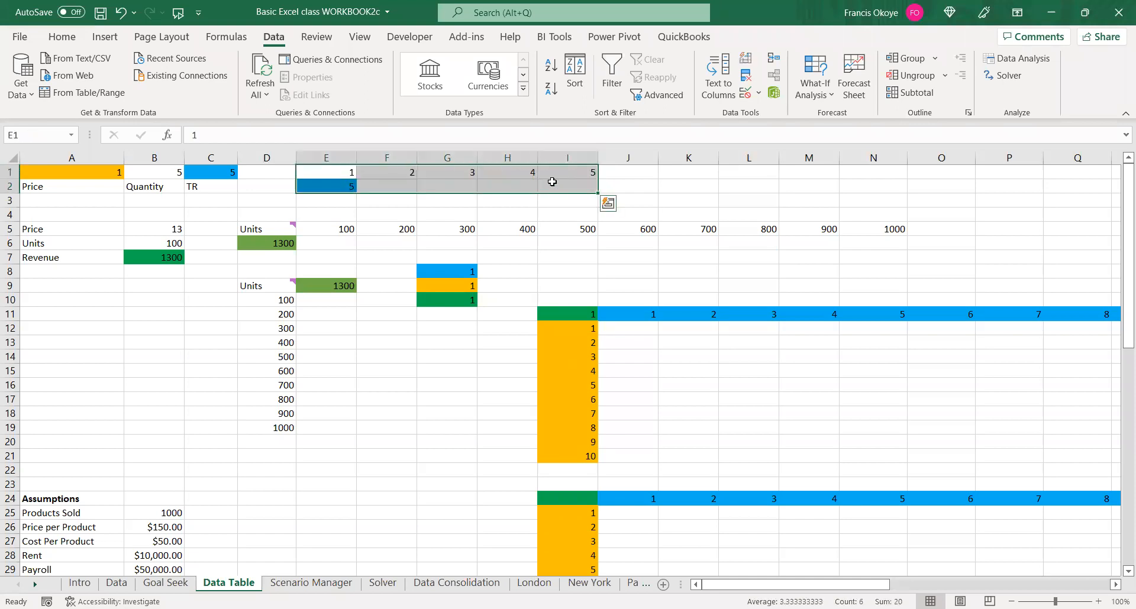
pyautogui.click(822, 97)
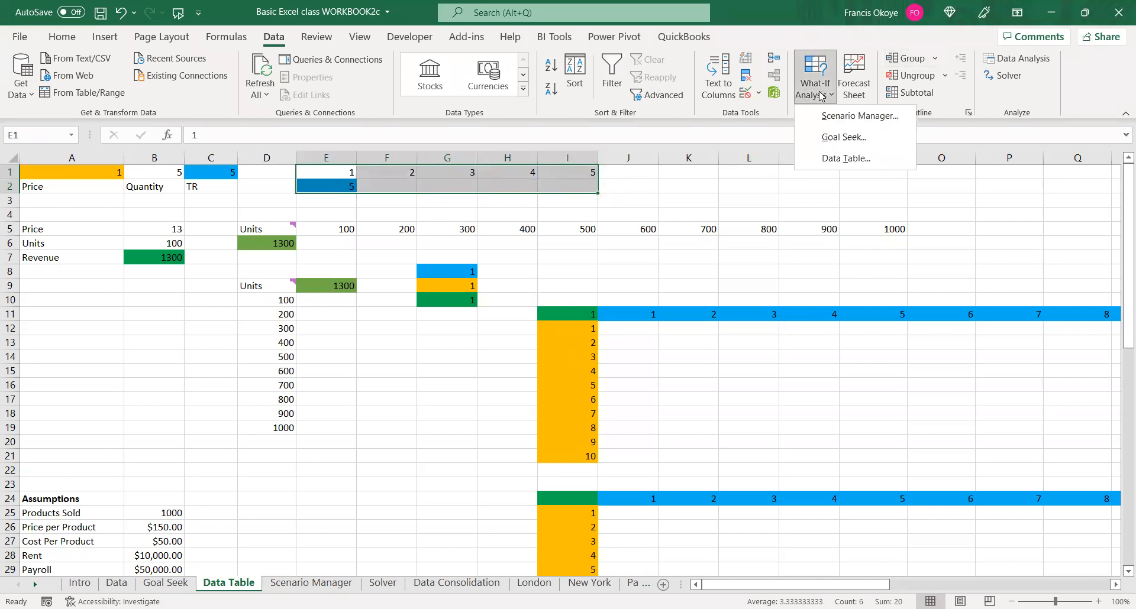
pyautogui.click(879, 167)
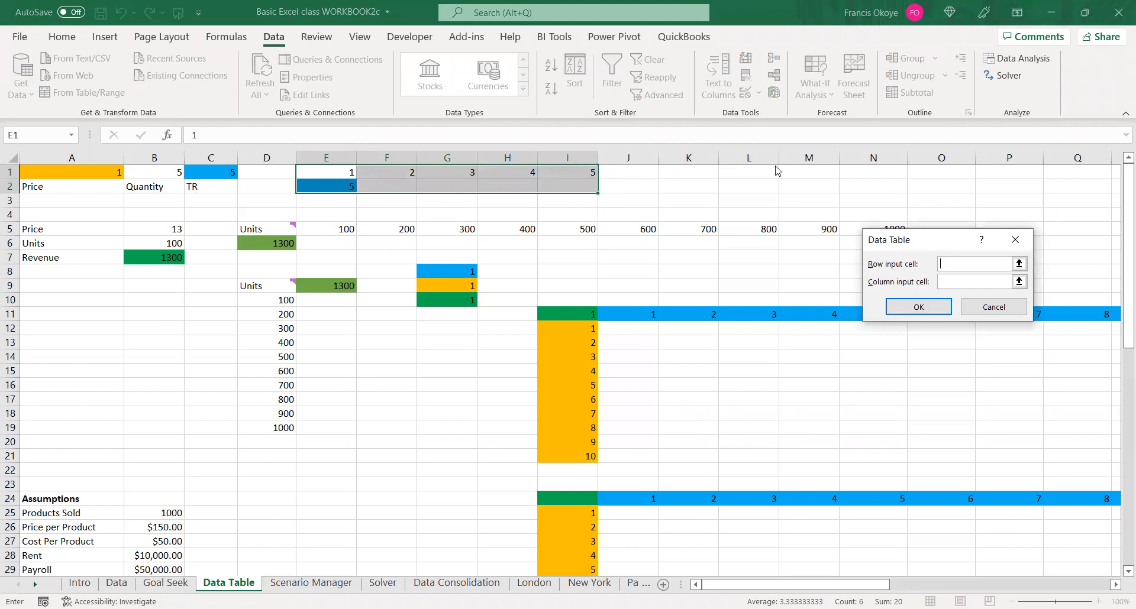
pyautogui.moveTo(942, 246); pyautogui.dragTo(747, 166)
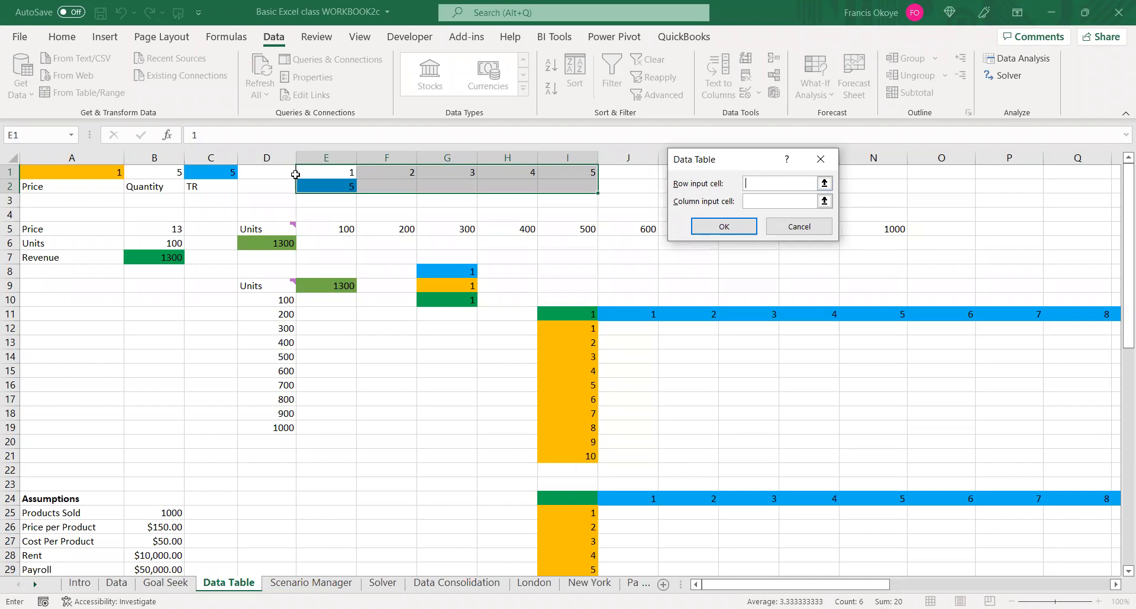
pyautogui.click(207, 174)
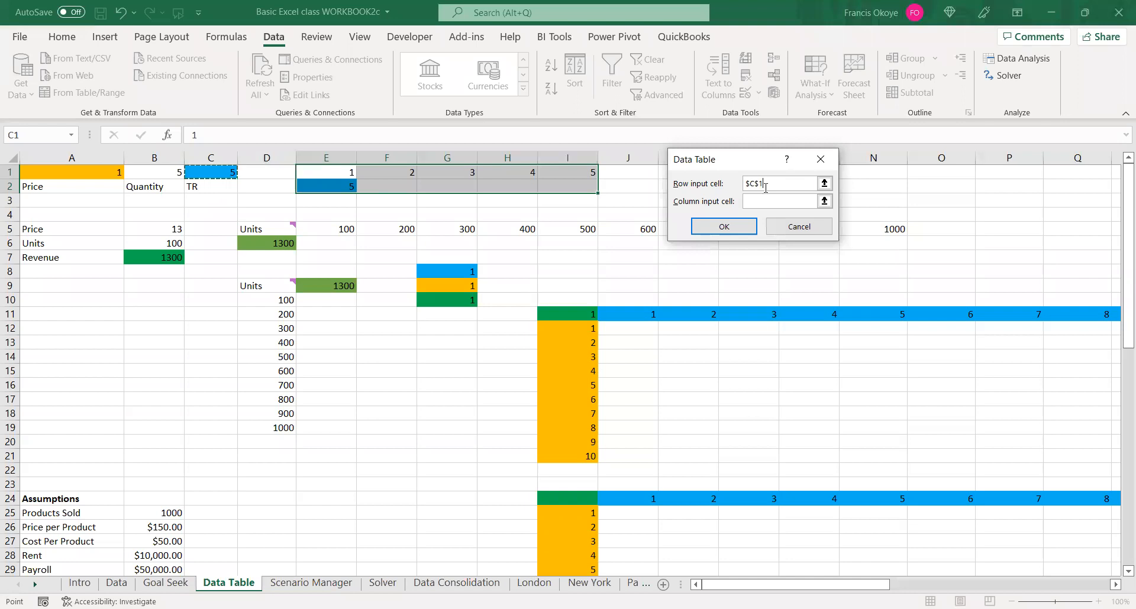
pyautogui.click(747, 224)
pyautogui.click(428, 397)
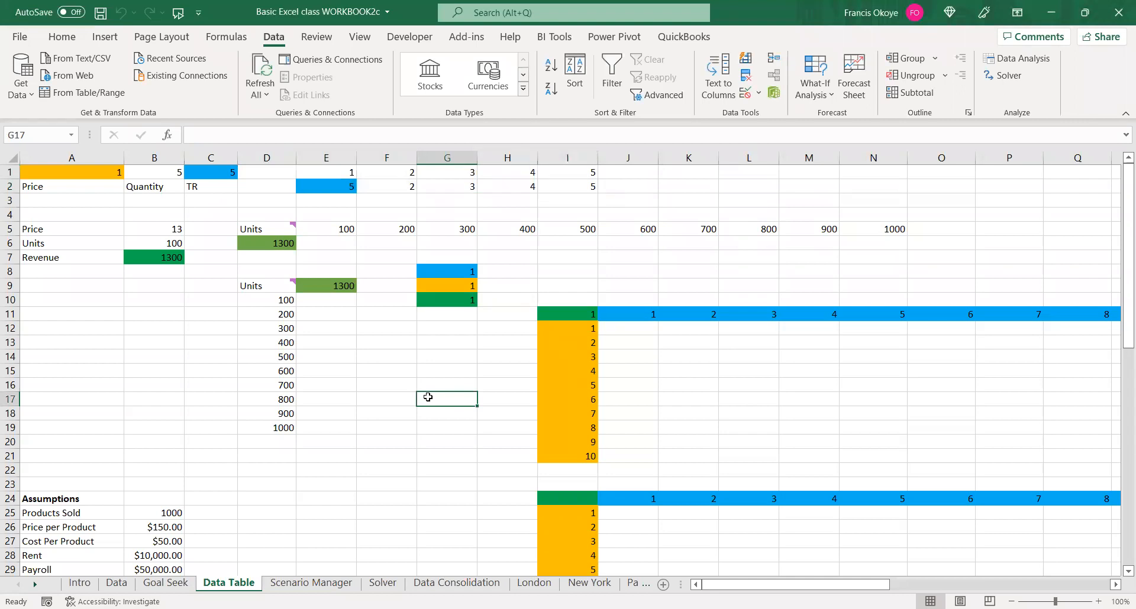
# Read the comment on the Units label in D5 and check the price, units and revenue formula in B5:B7
pyautogui.click(285, 224)
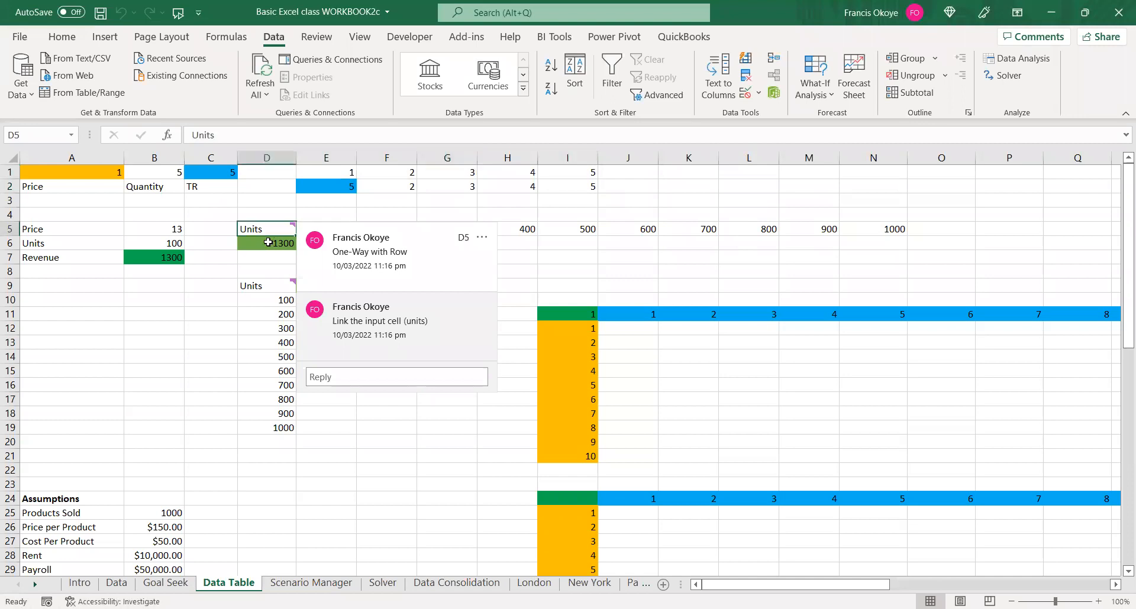
pyautogui.moveTo(272, 228)
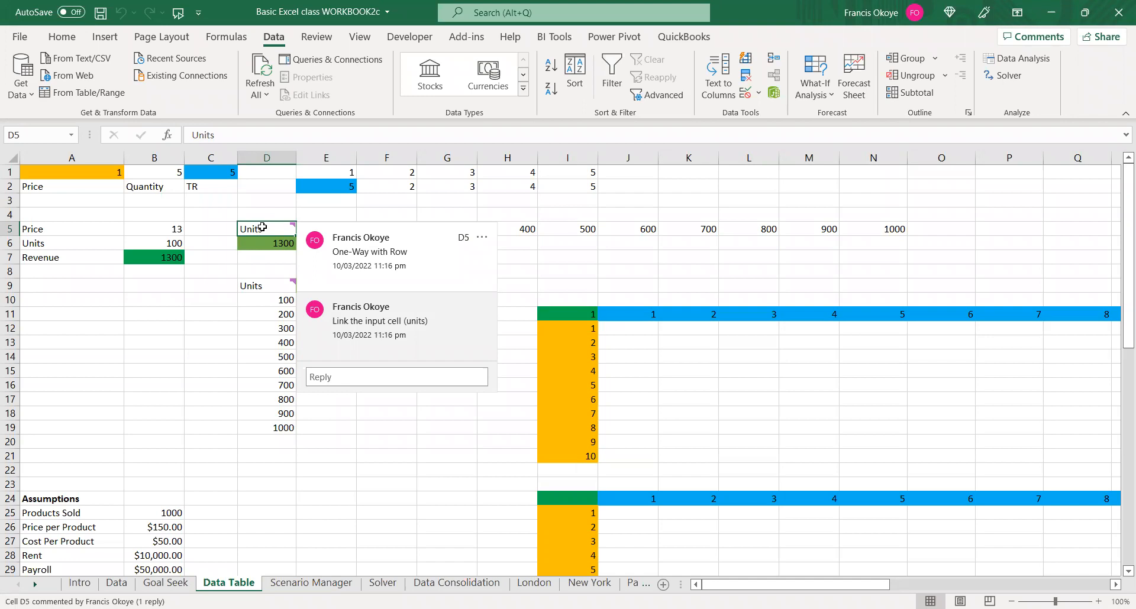
pyautogui.click(171, 228)
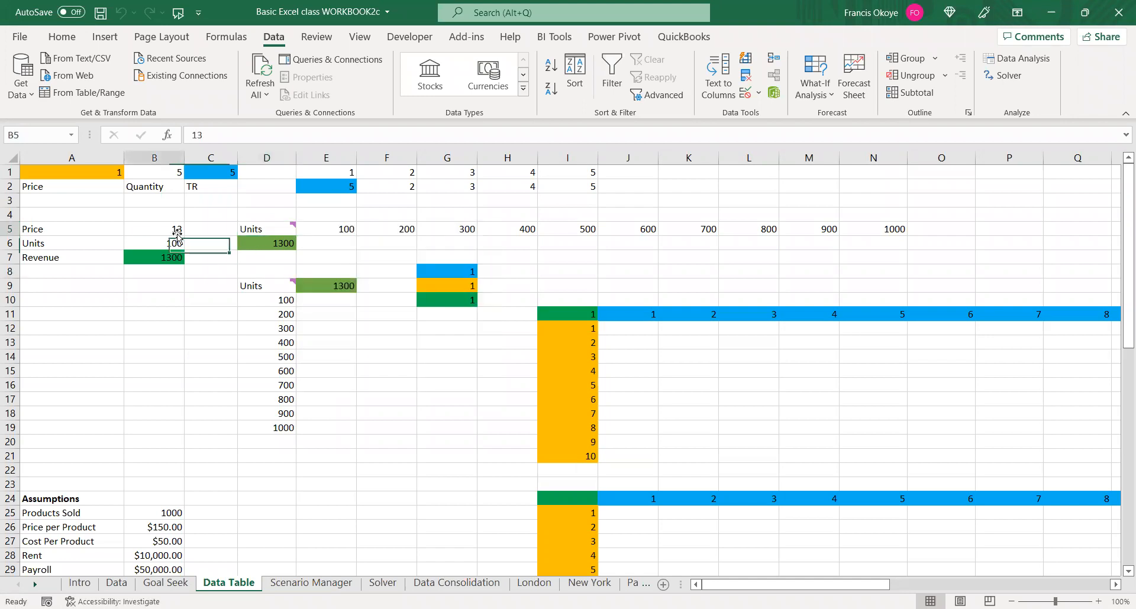
pyautogui.click(169, 242)
pyautogui.click(164, 257)
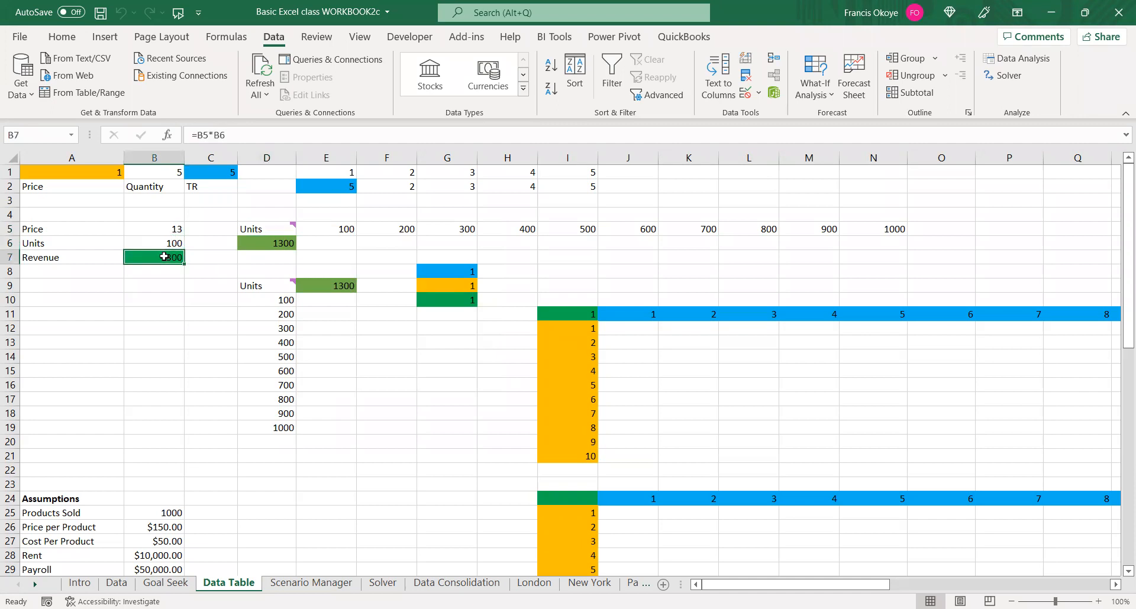
# Examine the unit series in E5:N5, the empty result cells below it and the linked revenue formula in D6
pyautogui.click(336, 227)
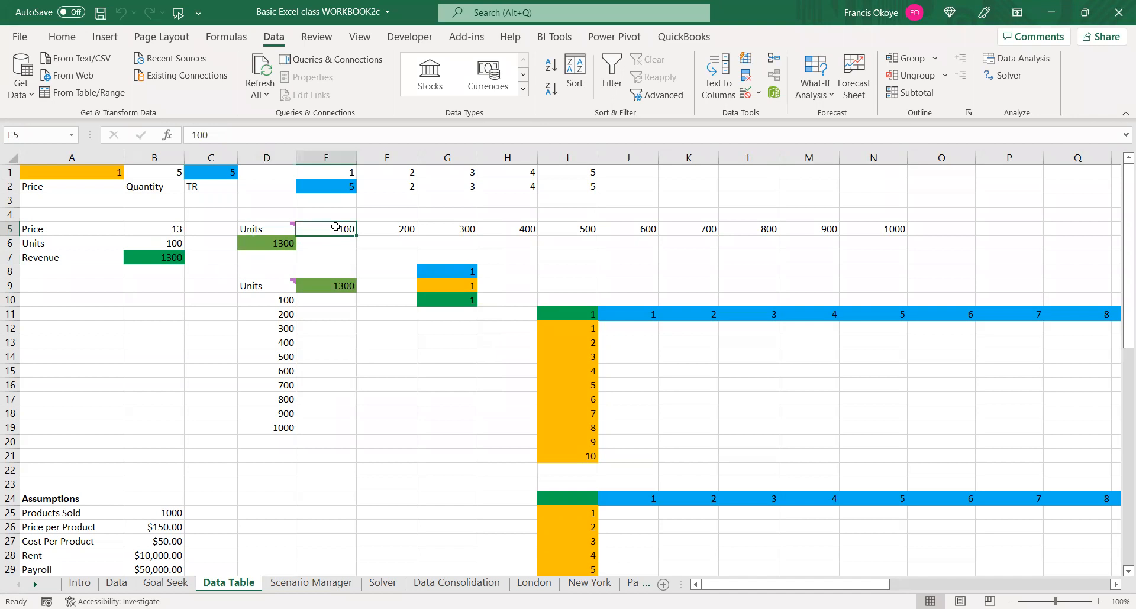
pyautogui.click(405, 232)
pyautogui.click(470, 227)
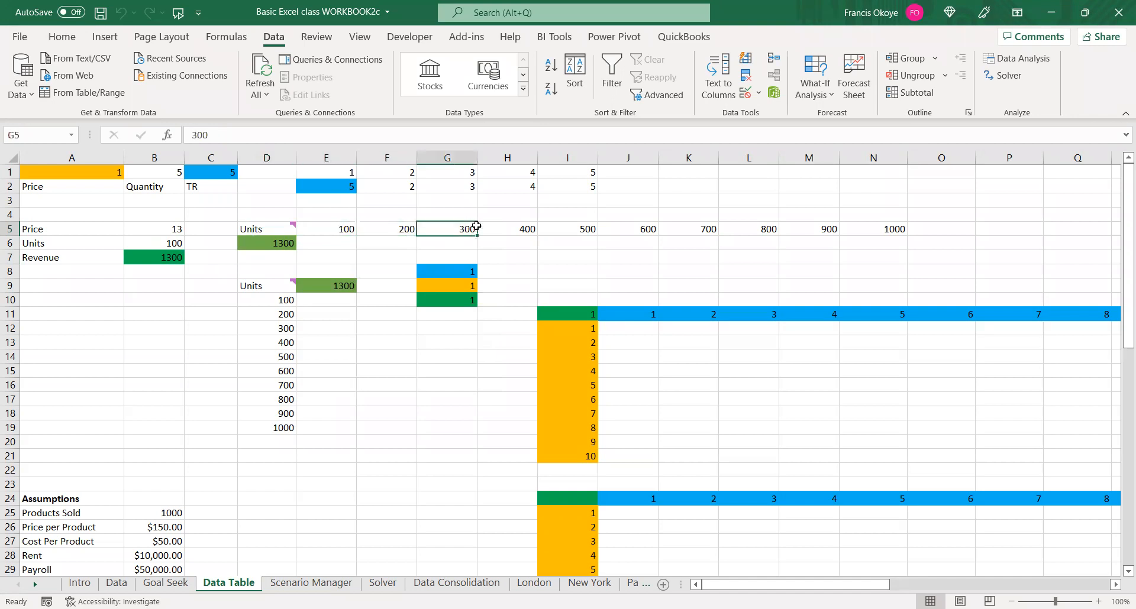
pyautogui.click(505, 228)
pyautogui.click(556, 227)
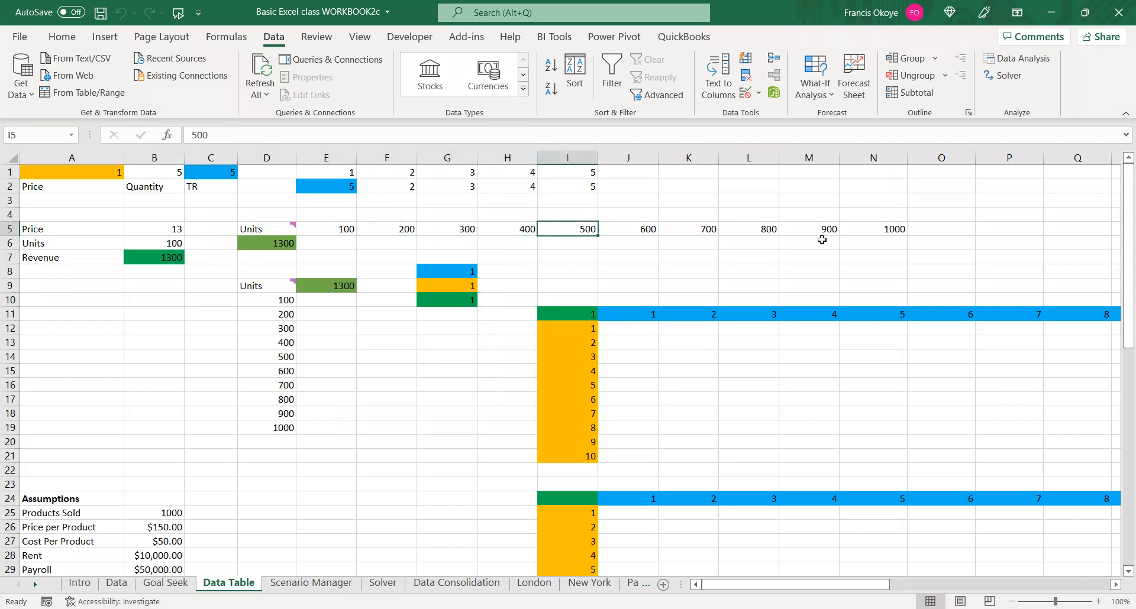
pyautogui.click(882, 225)
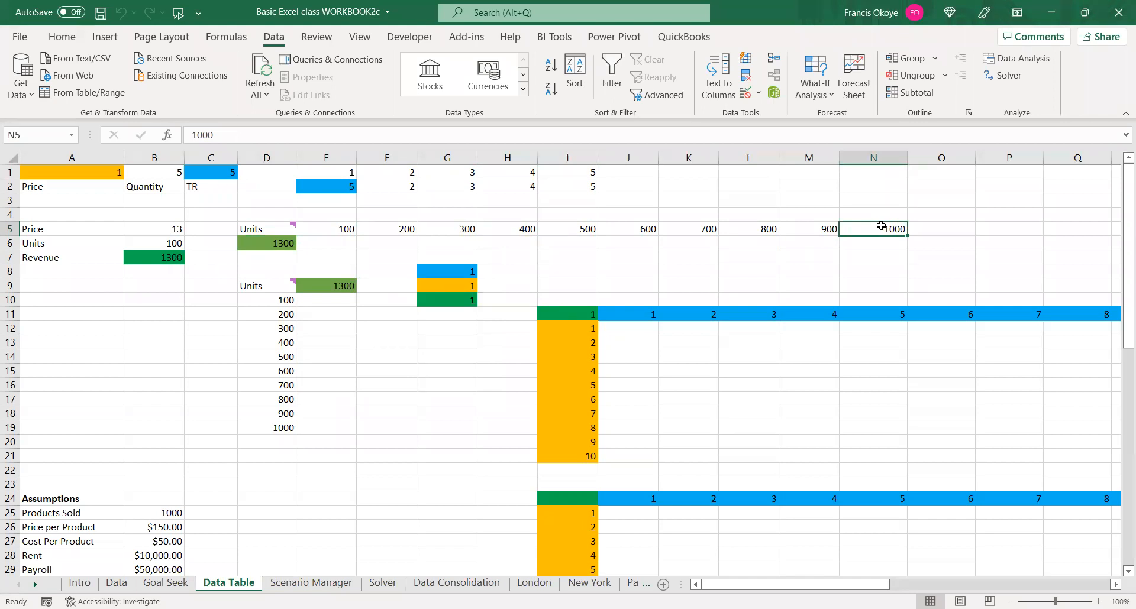
pyautogui.click(345, 240)
pyautogui.click(383, 241)
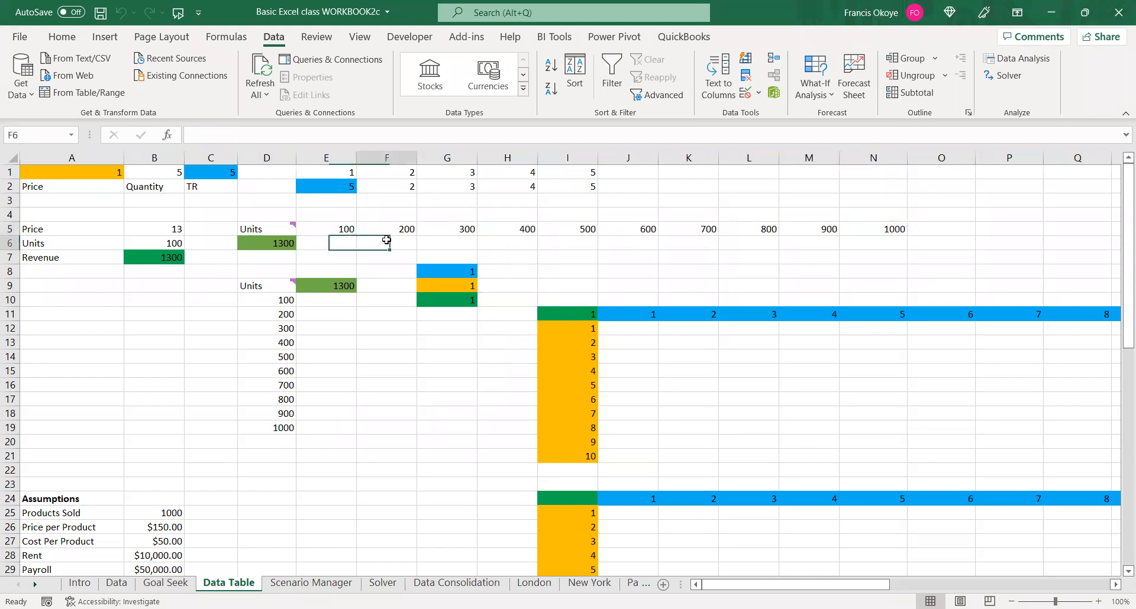
pyautogui.click(455, 239)
pyautogui.click(509, 241)
pyautogui.click(609, 249)
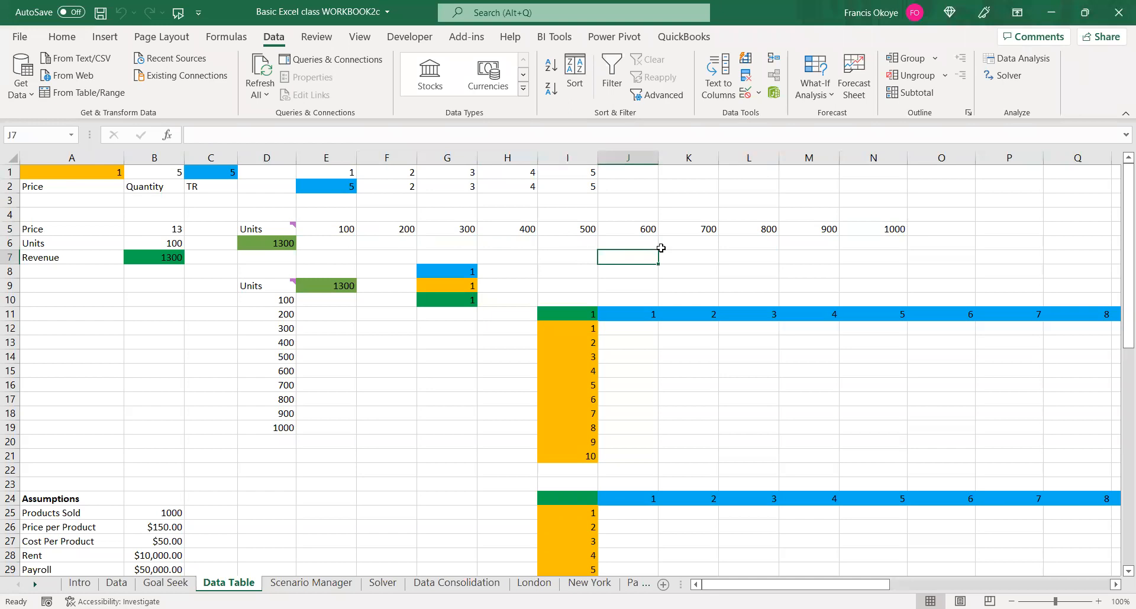
pyautogui.click(698, 247)
pyautogui.click(763, 248)
pyautogui.click(867, 248)
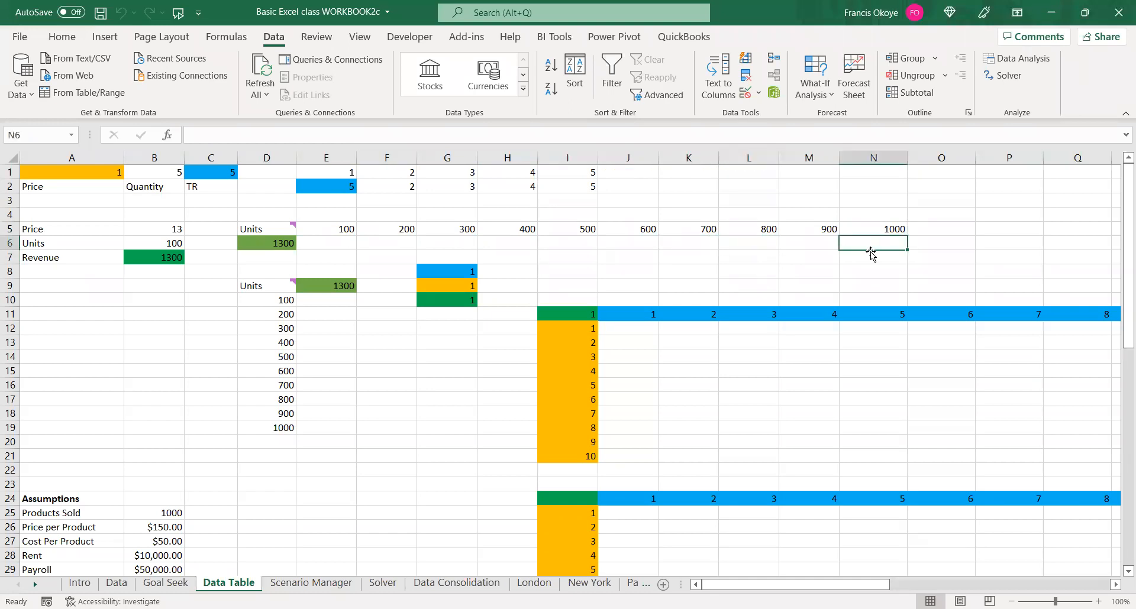
pyautogui.click(334, 239)
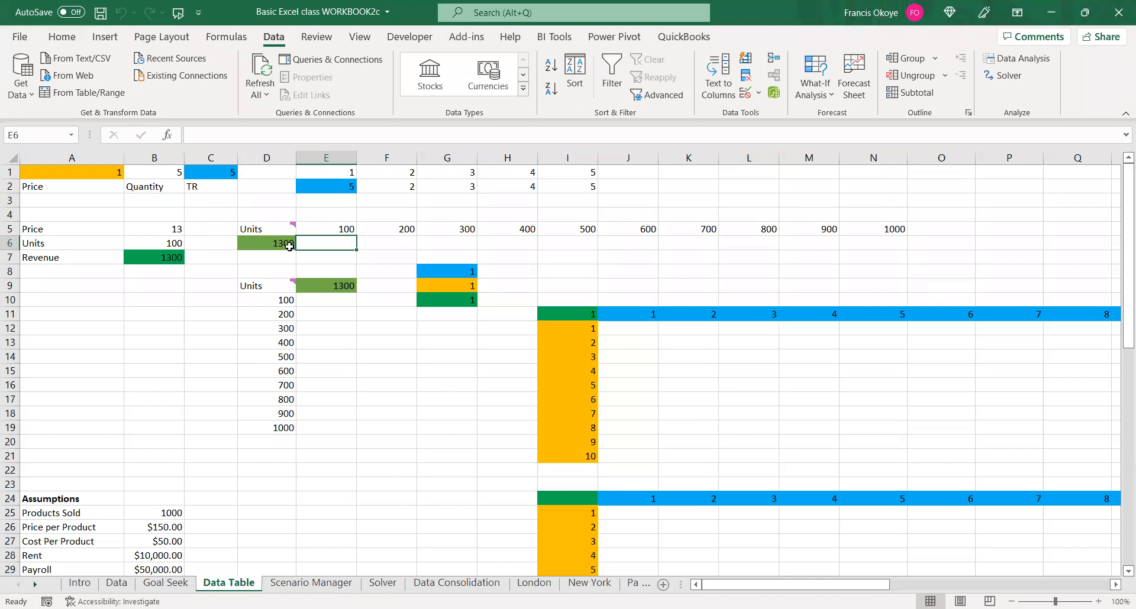
pyautogui.click(273, 241)
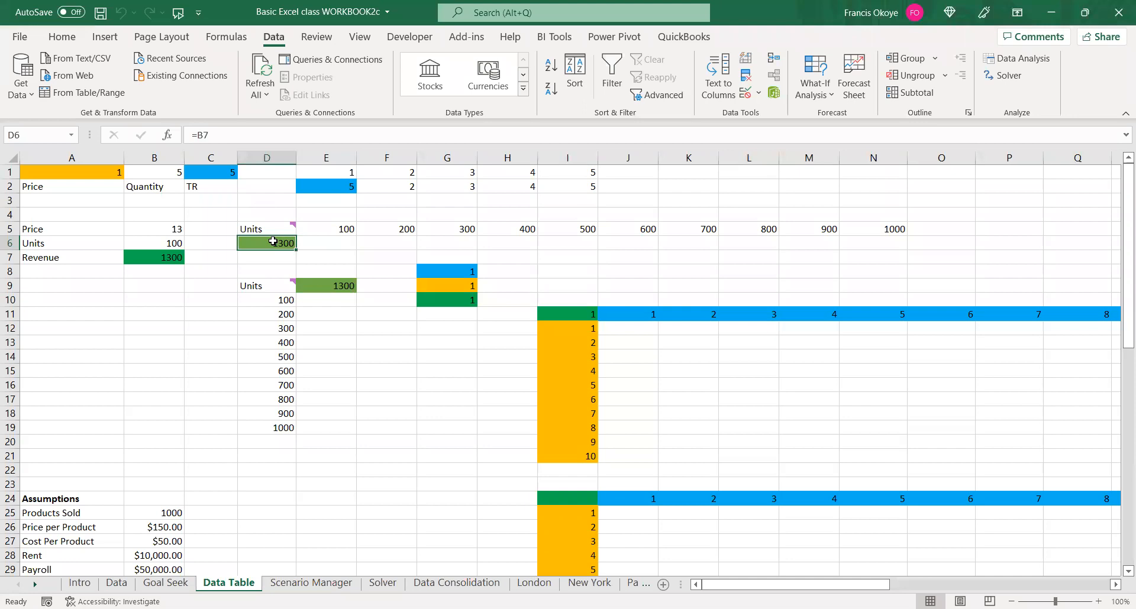
# Clear the linked formula in D6 and check the revenue formula in B7 and the first unit columns
pyautogui.doubleClick(273, 243)
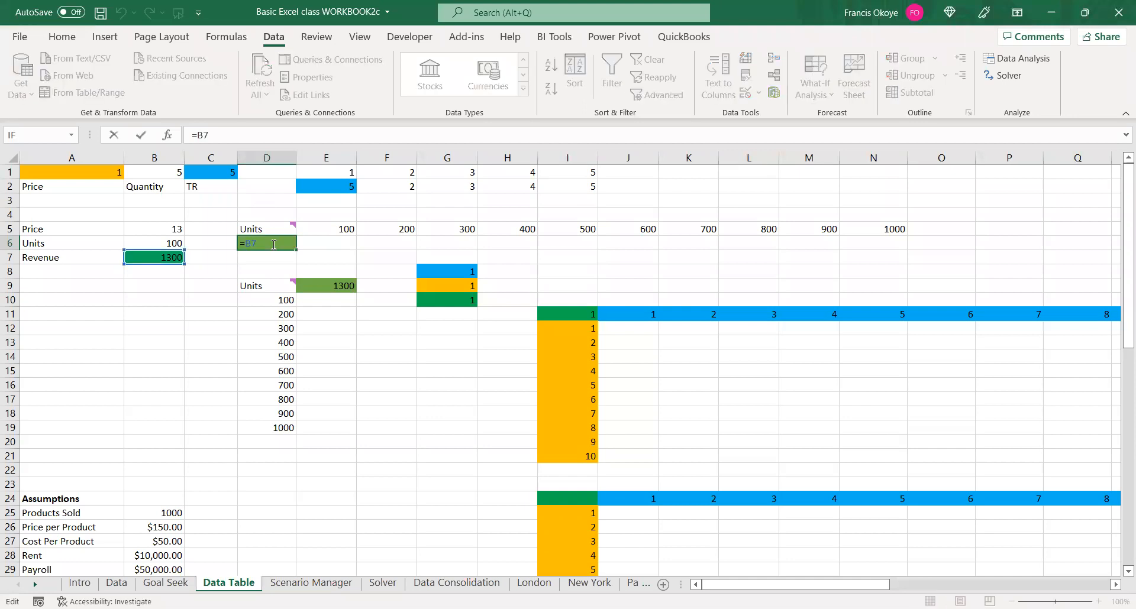
pyautogui.press('Escape')
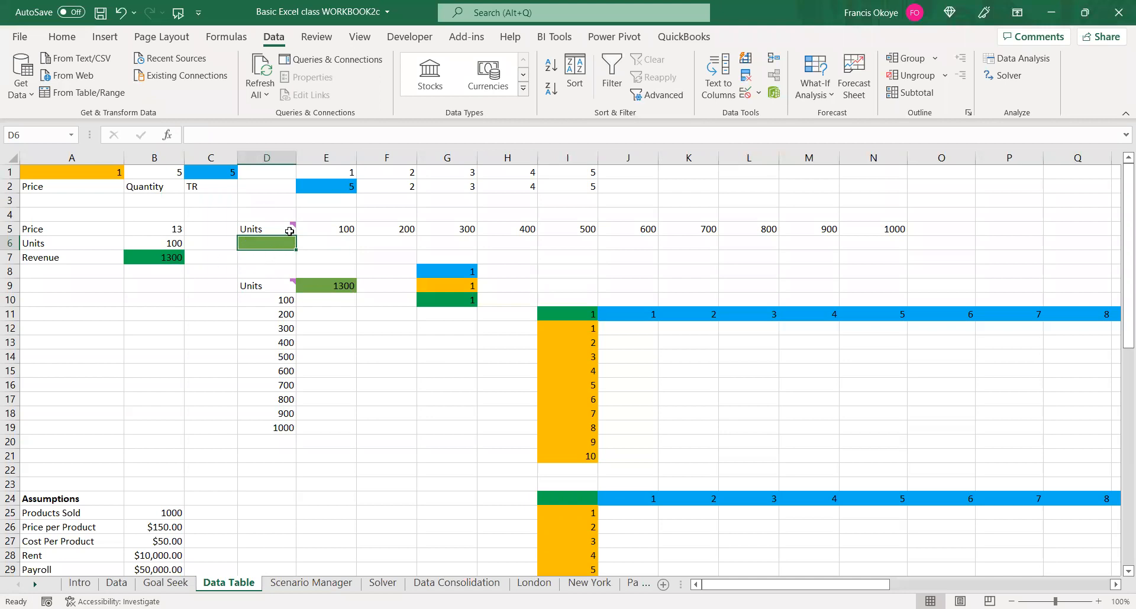
pyautogui.moveTo(288, 230)
pyautogui.click(140, 254)
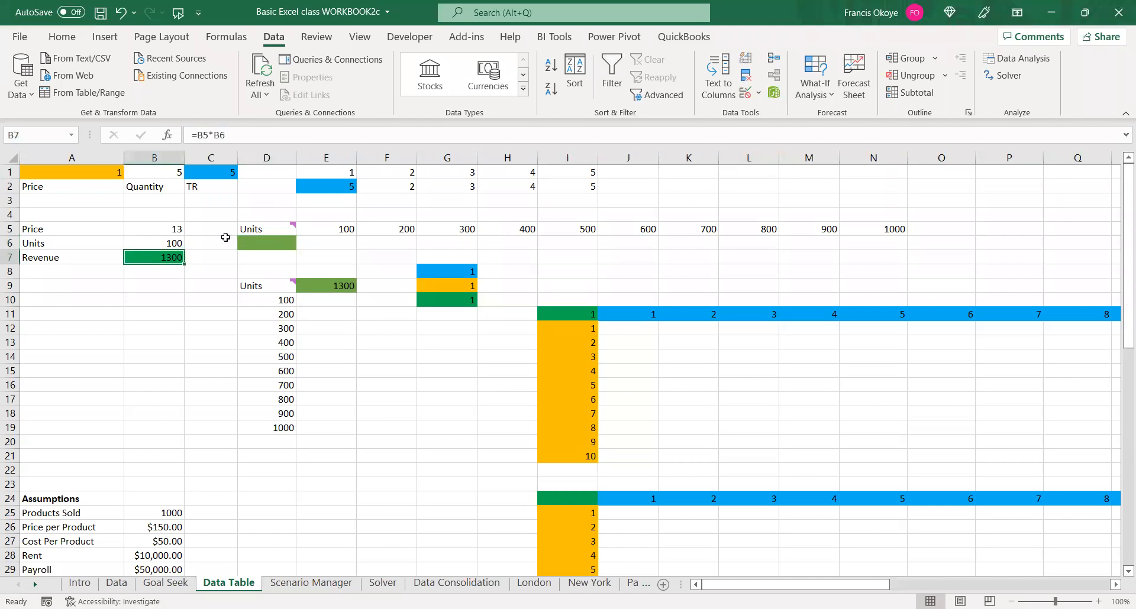
pyautogui.click(336, 230)
pyautogui.click(335, 244)
pyautogui.click(377, 228)
pyautogui.click(378, 243)
# Link D6 to the revenue cell with the formula =B7
pyautogui.click(256, 244)
pyautogui.write('=')
pyautogui.click(148, 261)
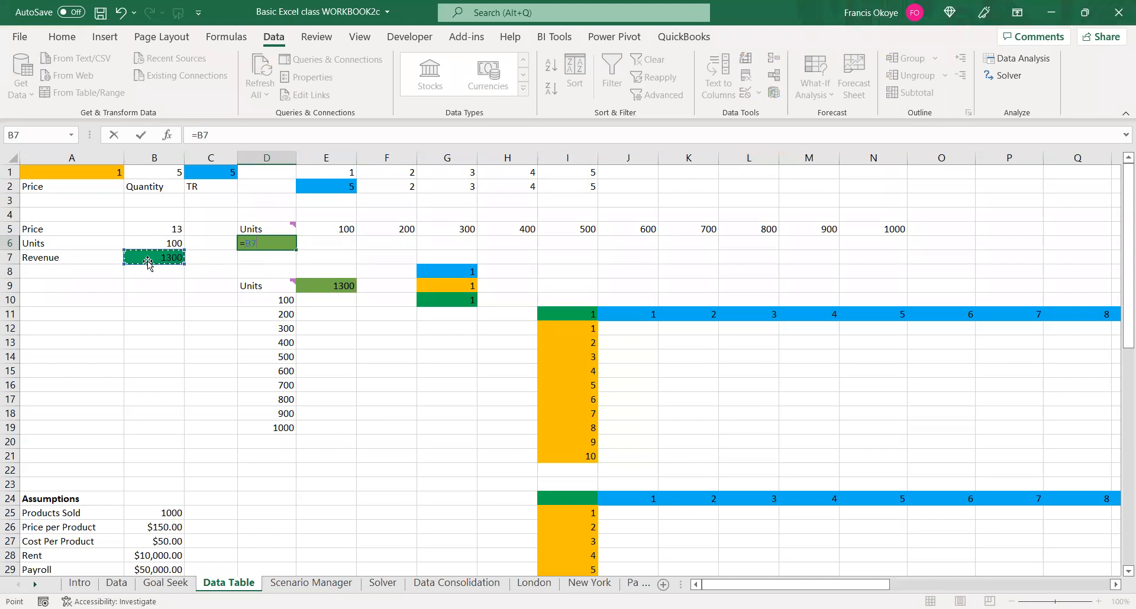
pyautogui.press('Return')
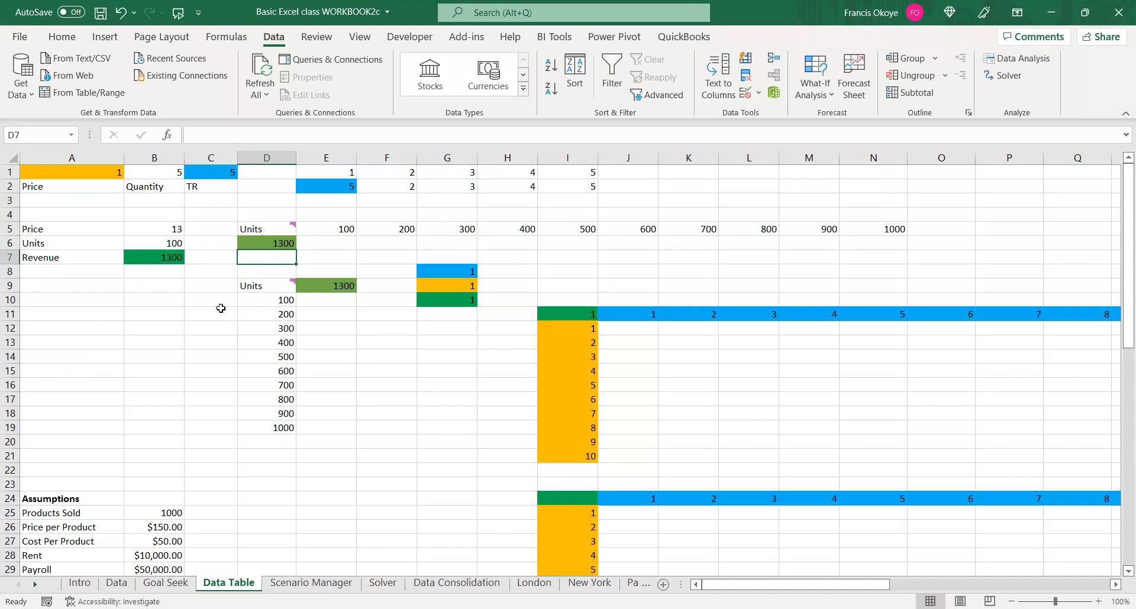
# Examine the link in D6, the comment on the Units label in D5 and the empty result cells along row 6
pyautogui.click(277, 239)
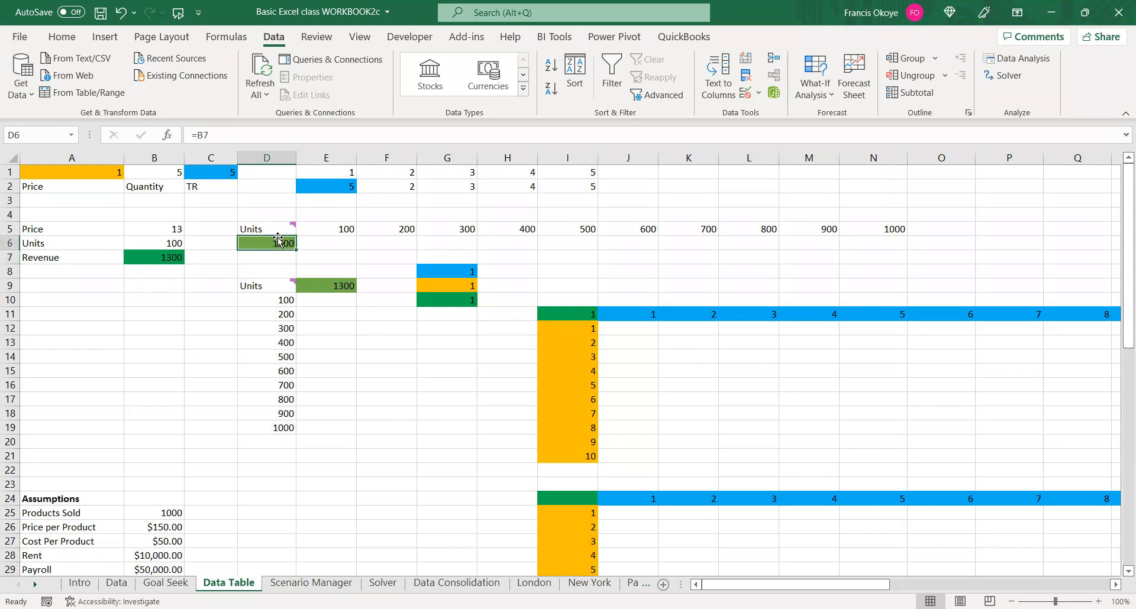
pyautogui.click(321, 243)
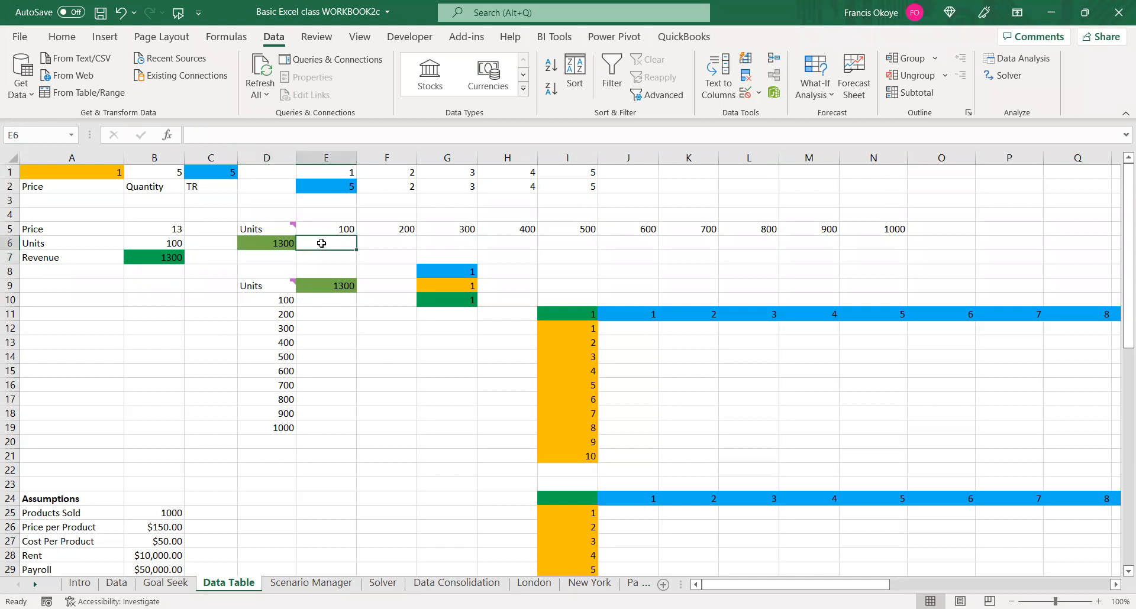
pyautogui.moveTo(281, 235)
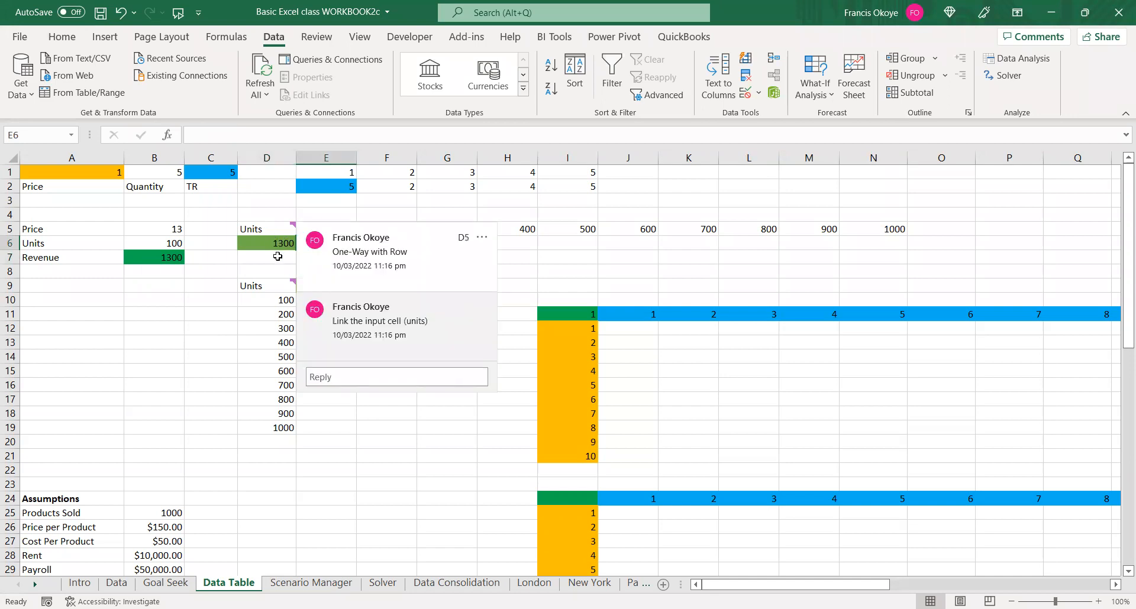
pyautogui.click(277, 256)
pyautogui.click(339, 244)
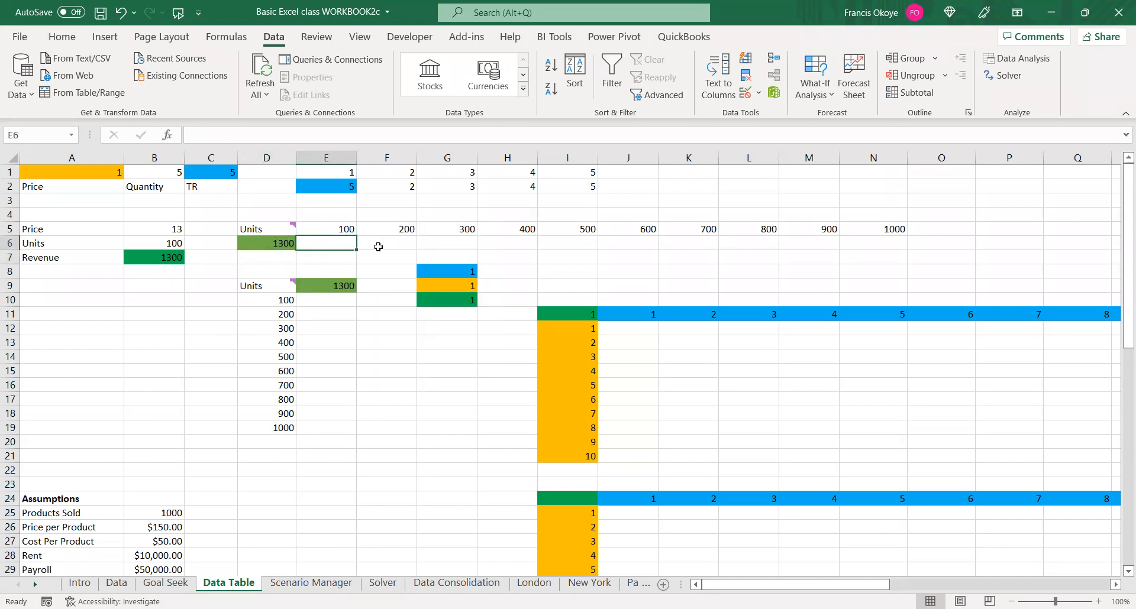
pyautogui.click(379, 247)
pyautogui.click(435, 243)
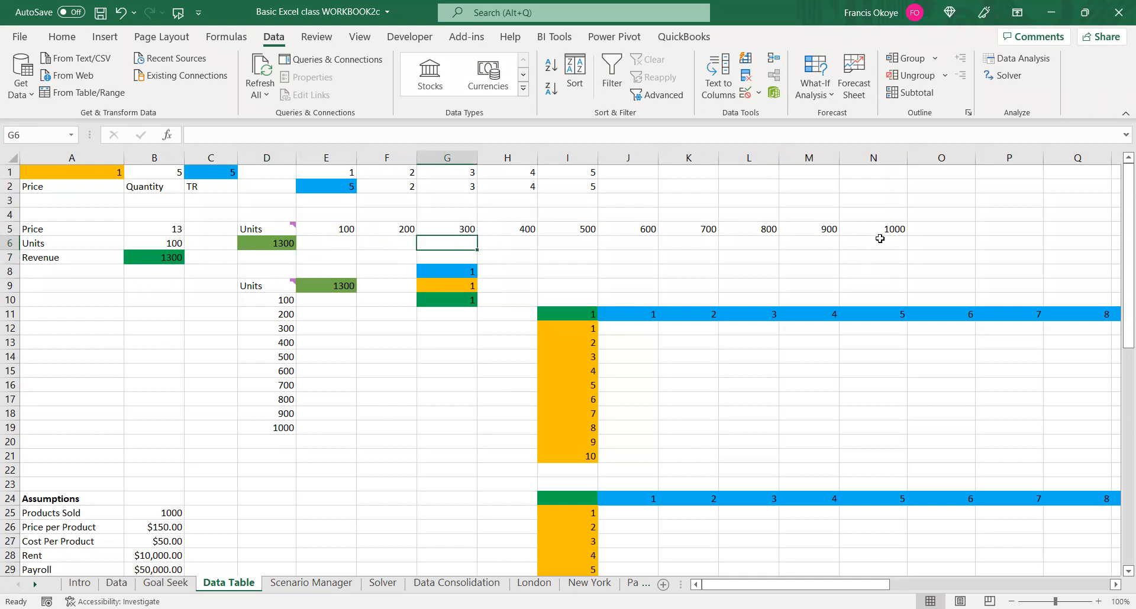
pyautogui.click(880, 238)
# Try to create a one-variable Data Table on D5:N6 using the revenue cell B7 as the row input cell
pyautogui.moveTo(261, 228); pyautogui.dragTo(886, 251)
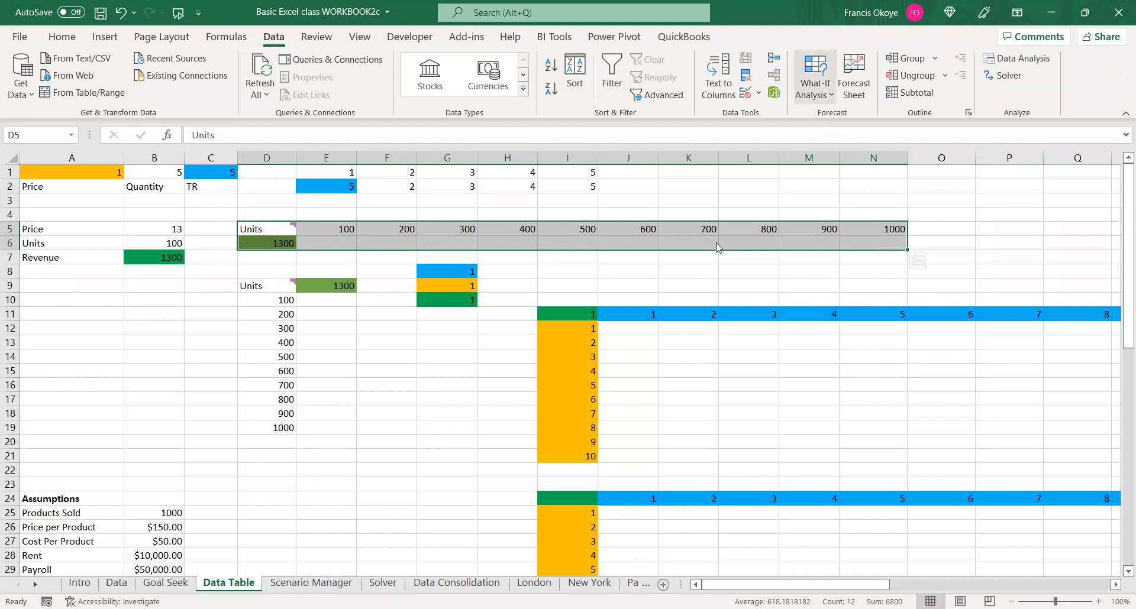
pyautogui.hotkey('alt', 'a')
pyautogui.press('w')
pyautogui.press('g')
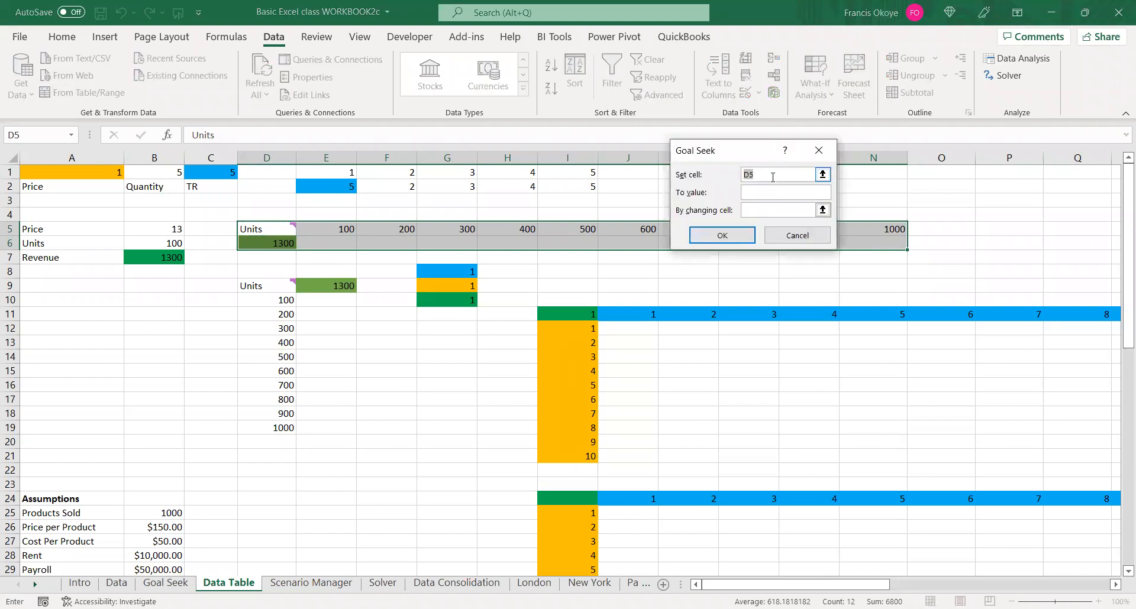
pyautogui.click(811, 236)
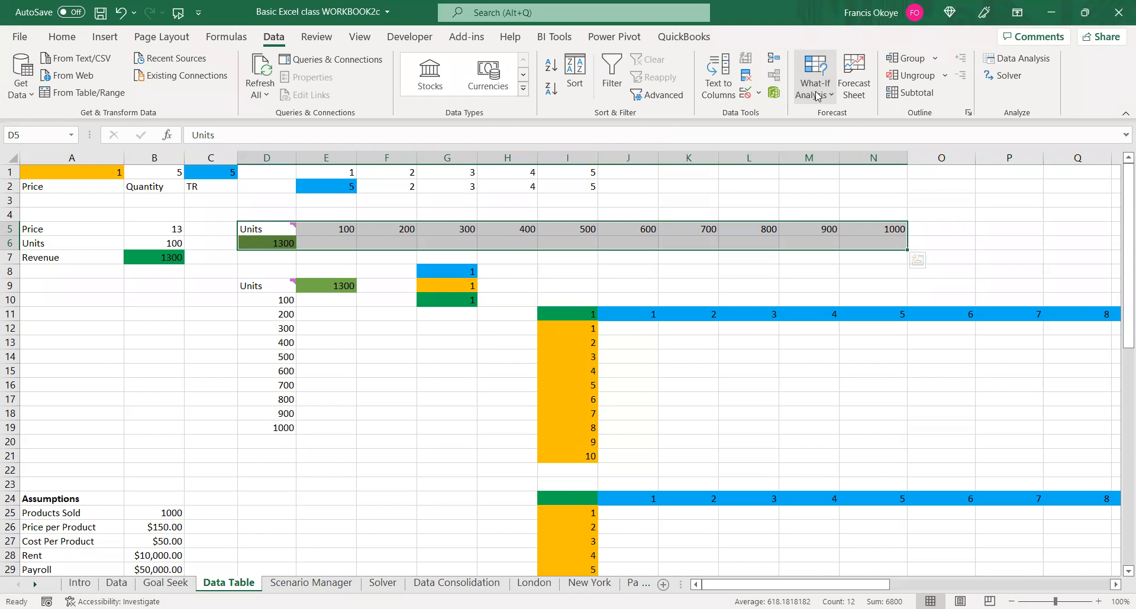
pyautogui.click(817, 94)
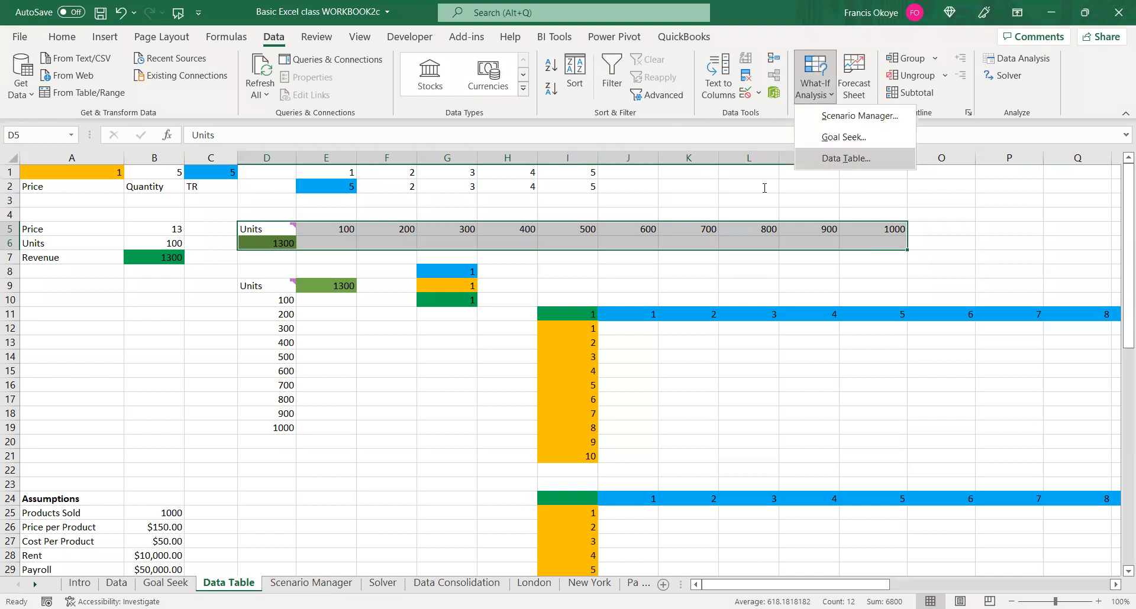
pyautogui.press('Return')
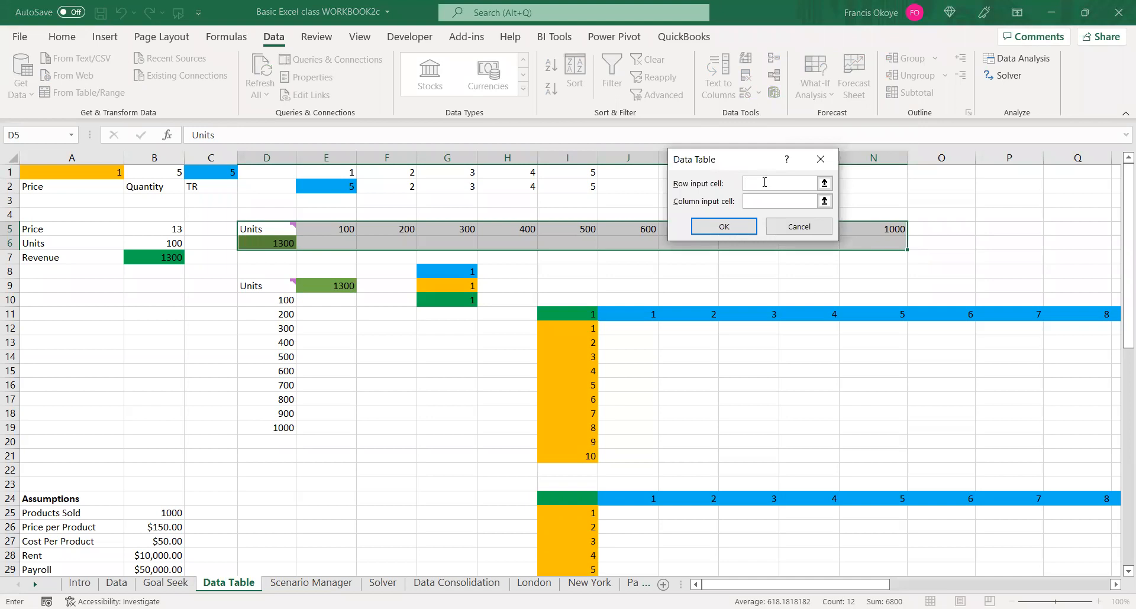
pyautogui.click(154, 255)
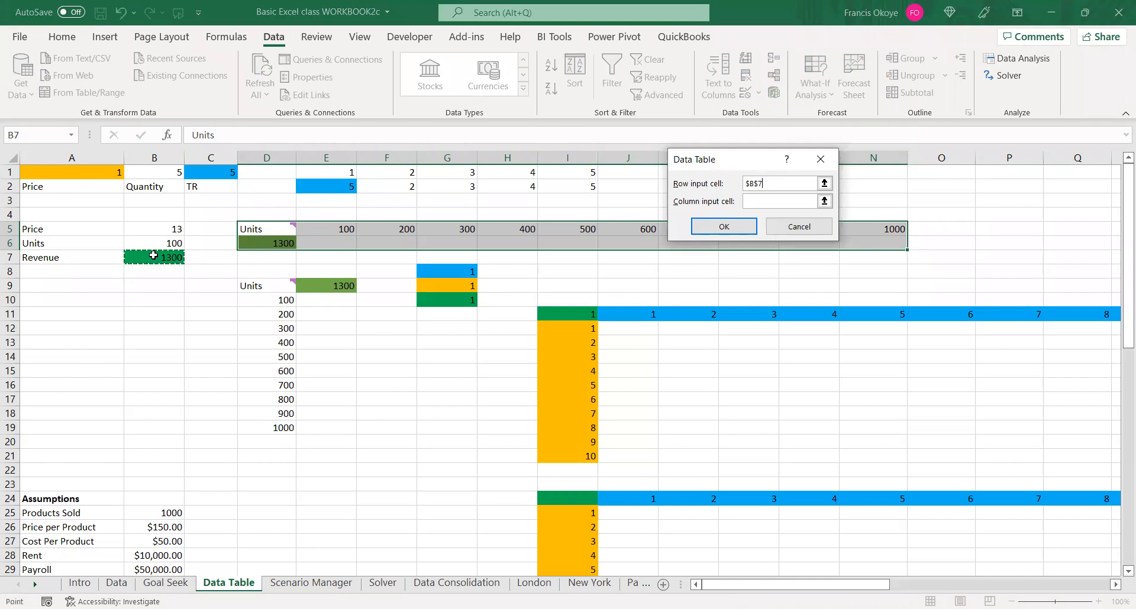
pyautogui.click(724, 230)
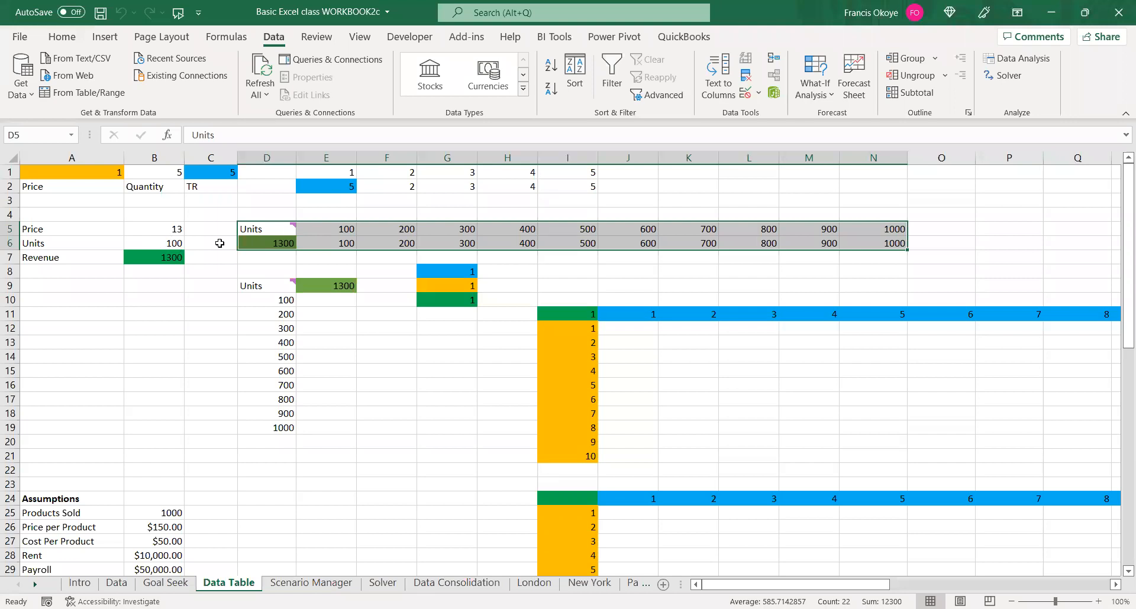
# Delete the Data Table results produced from the B7 input in E6:N6
pyautogui.moveTo(329, 234)
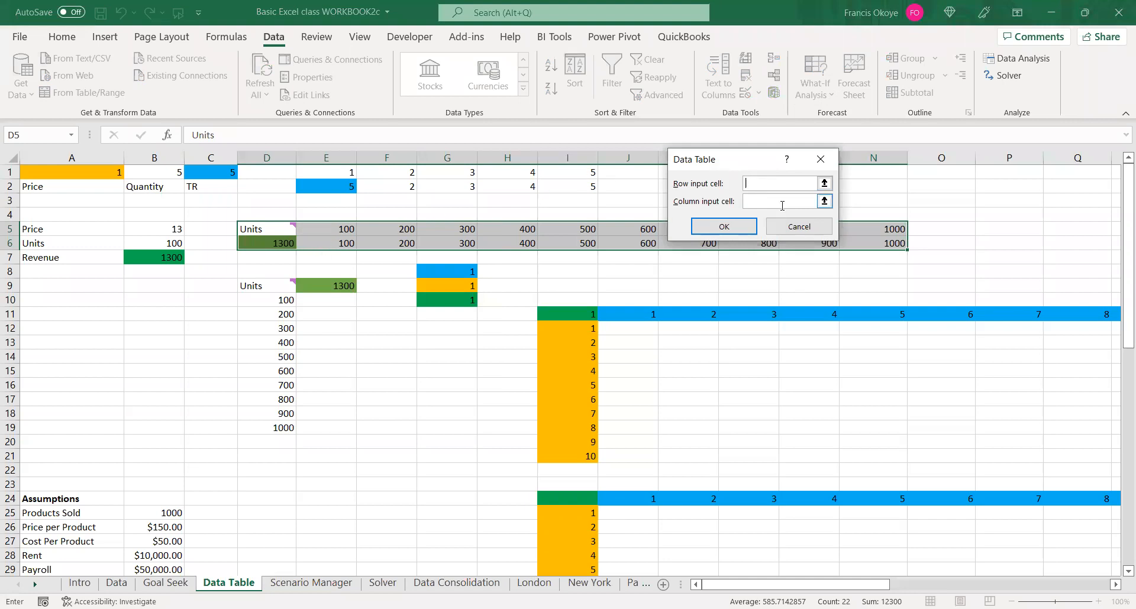
pyautogui.click(823, 231)
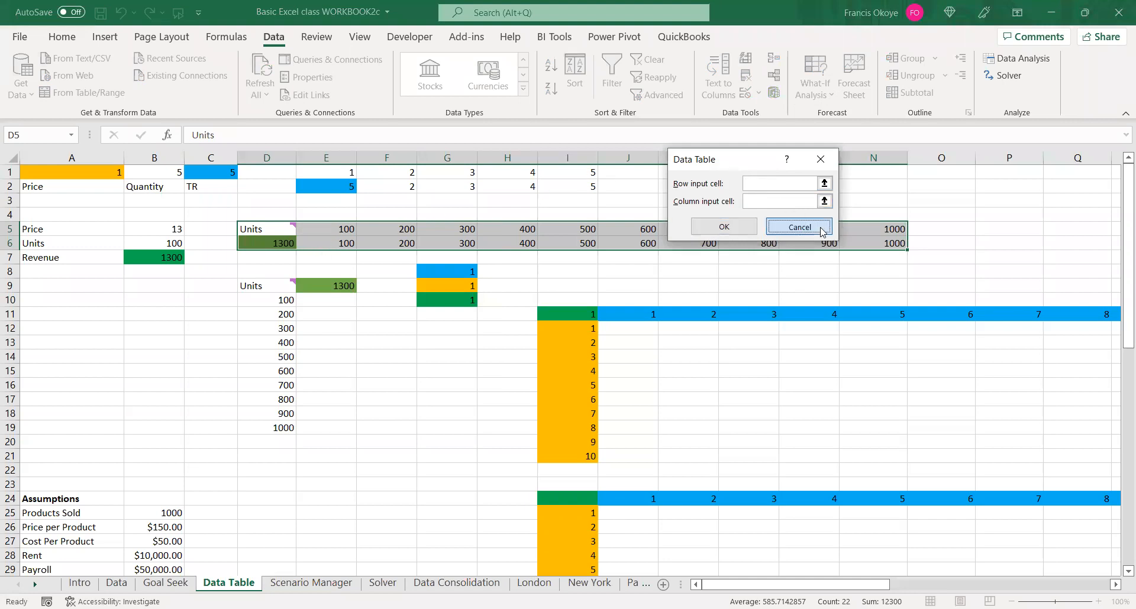
pyautogui.click(343, 243)
pyautogui.hotkey('ctrl', 'shift', 'Right')
pyautogui.press('Delete')
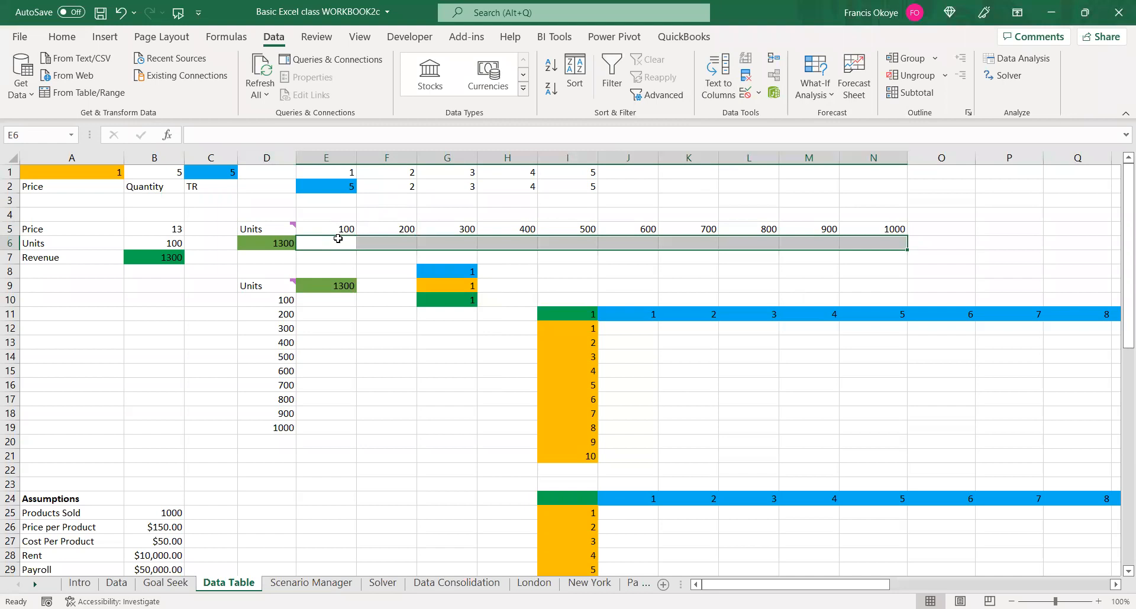
# Recheck the table range D5:N6, the comment on D5, the link in D6 and the price, units and revenue cells B5:B7
pyautogui.click(275, 229)
pyautogui.hotkey('ctrl', 'a')
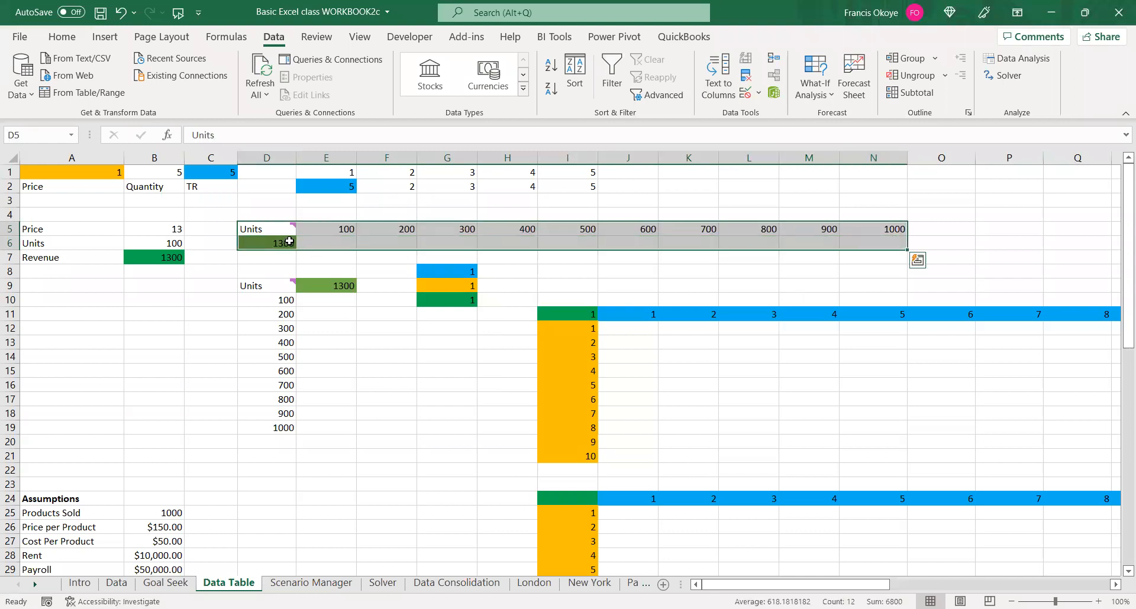
pyautogui.click(289, 241)
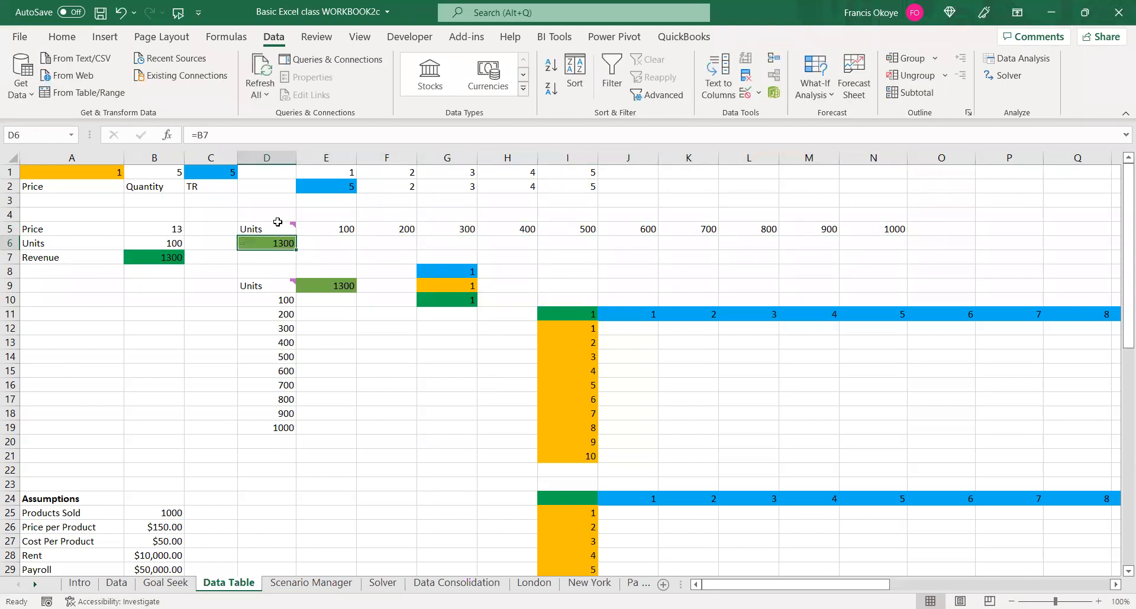
pyautogui.moveTo(267, 230)
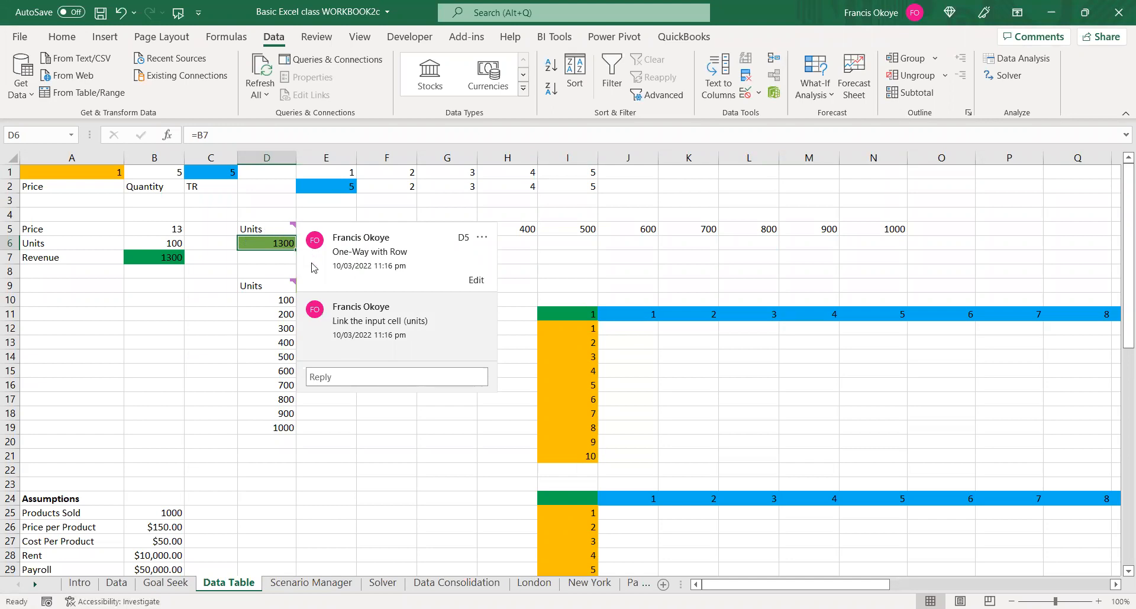
pyautogui.click(258, 272)
pyautogui.click(275, 244)
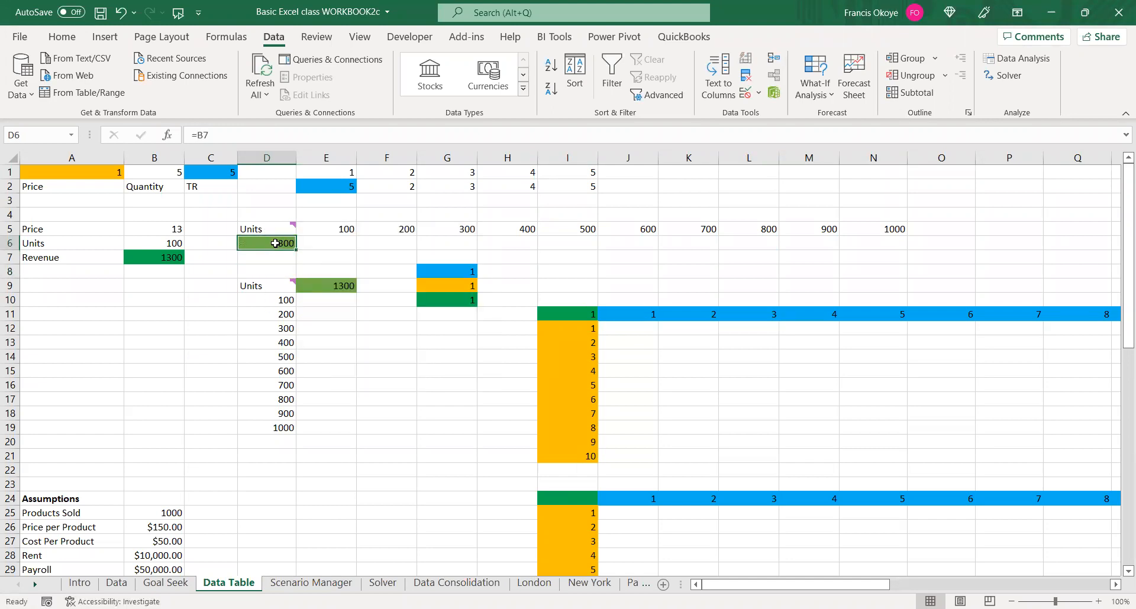
pyautogui.hotkey('ctrl', 'c')
pyautogui.click(132, 259)
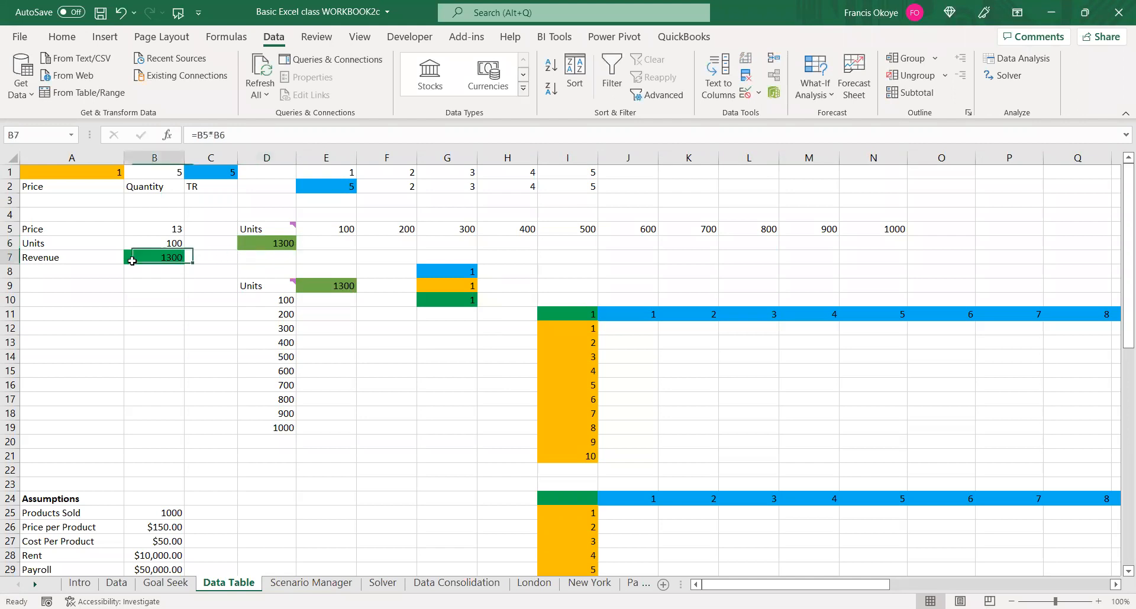
pyautogui.click(154, 239)
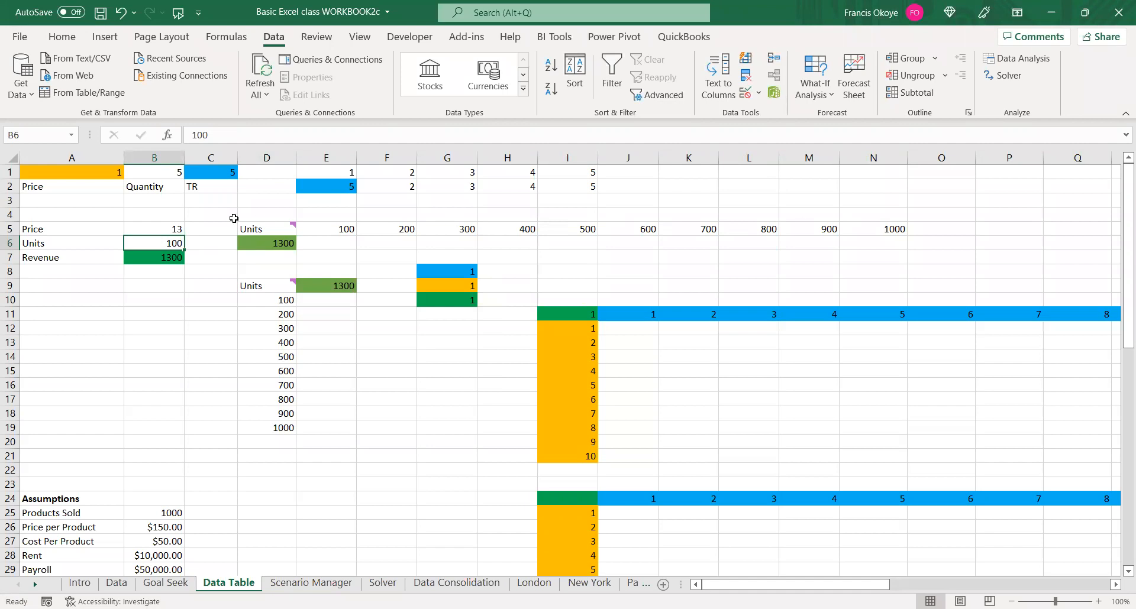
pyautogui.click(142, 229)
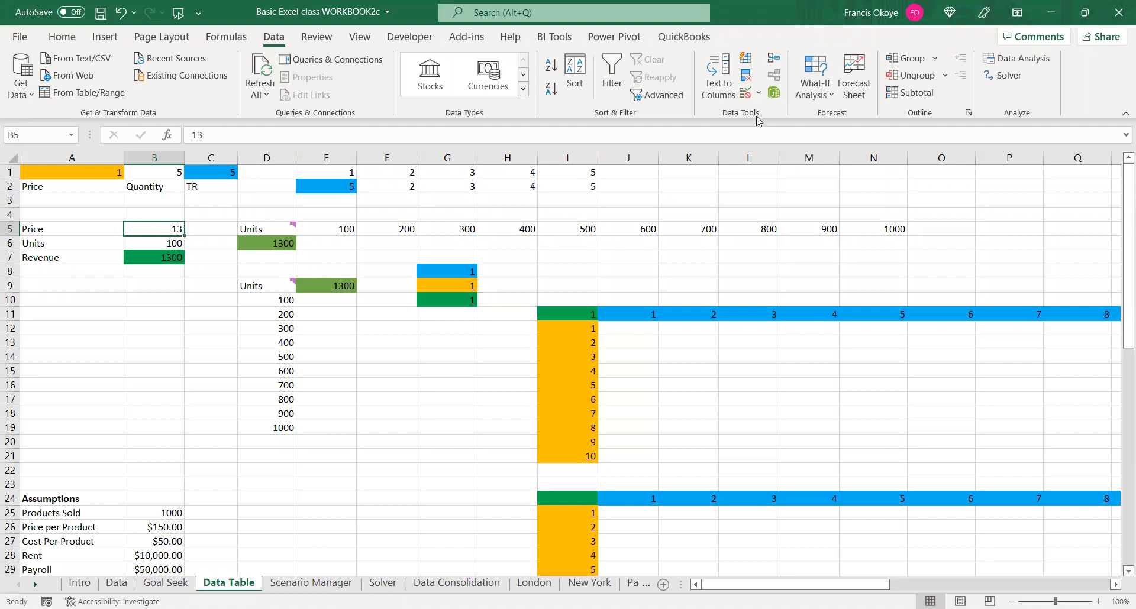
pyautogui.click(819, 92)
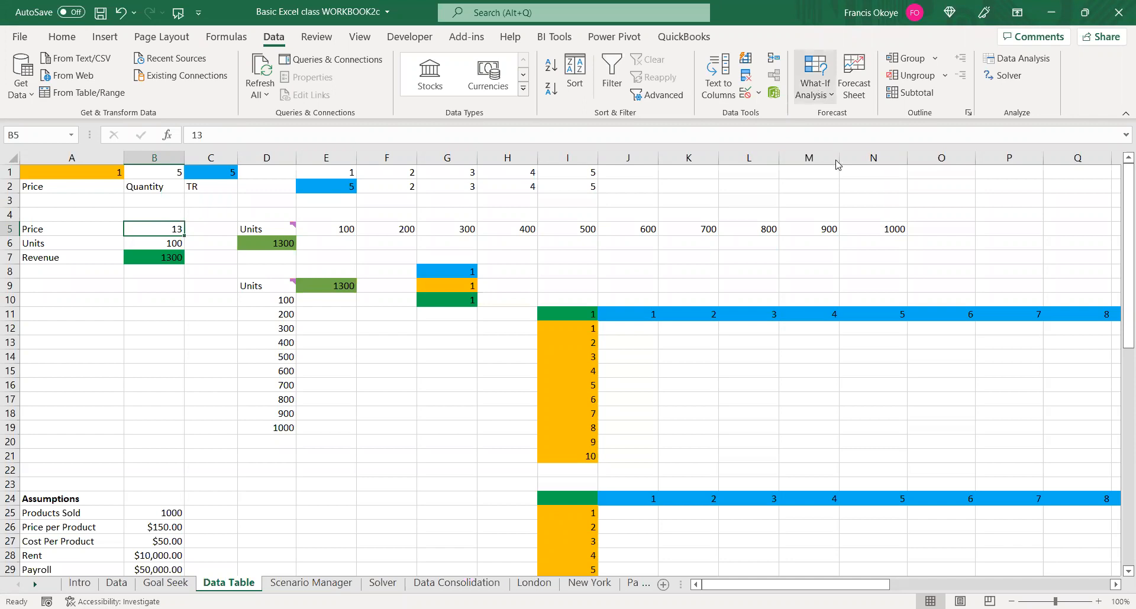
pyautogui.click(836, 160)
pyautogui.click(800, 228)
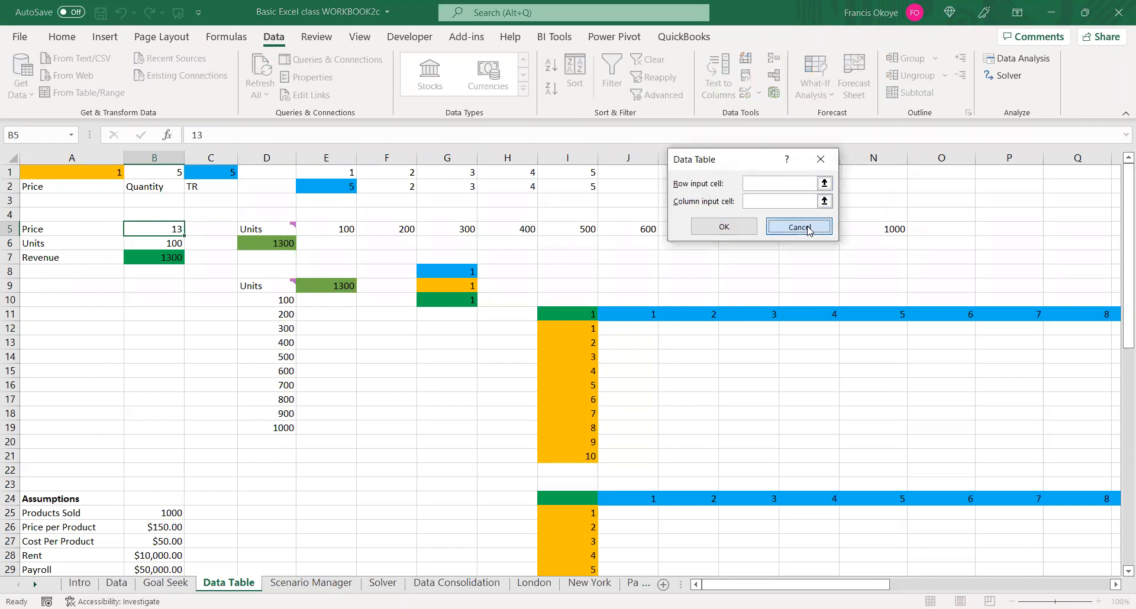
# Try to create a one-variable Data Table on D5:N6 using the price cell B5 as the row input cell
pyautogui.moveTo(262, 229); pyautogui.dragTo(897, 241)
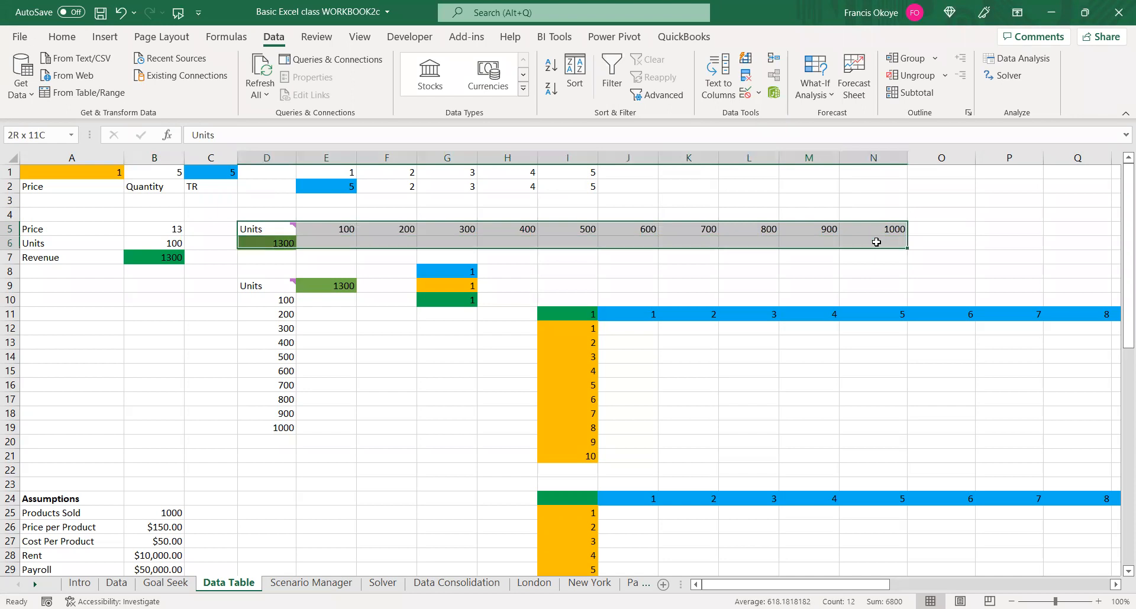
pyautogui.click(814, 94)
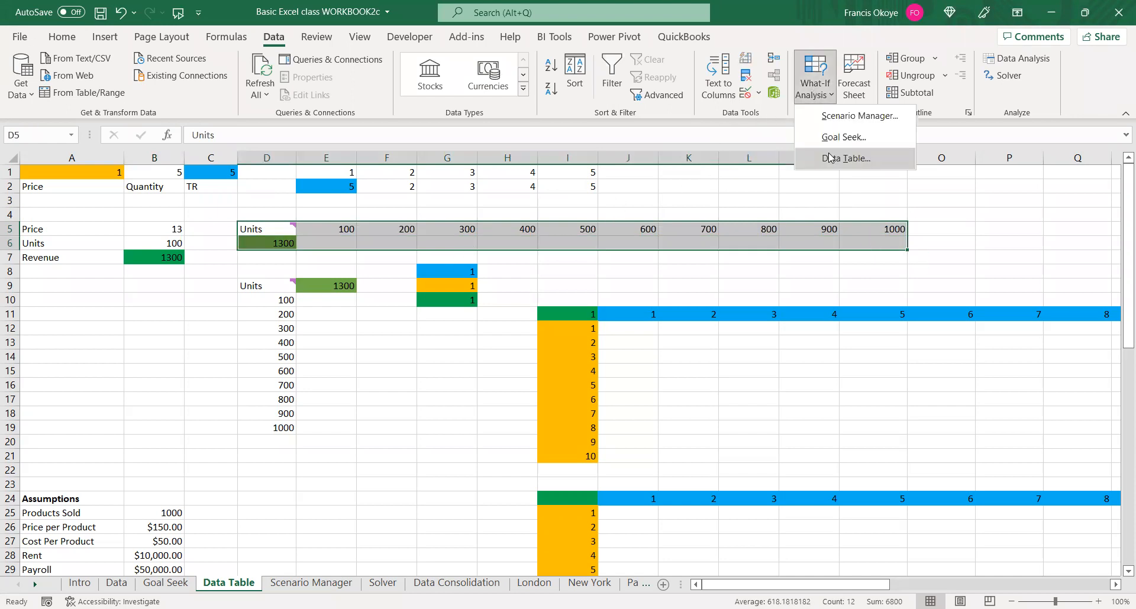
pyautogui.click(830, 156)
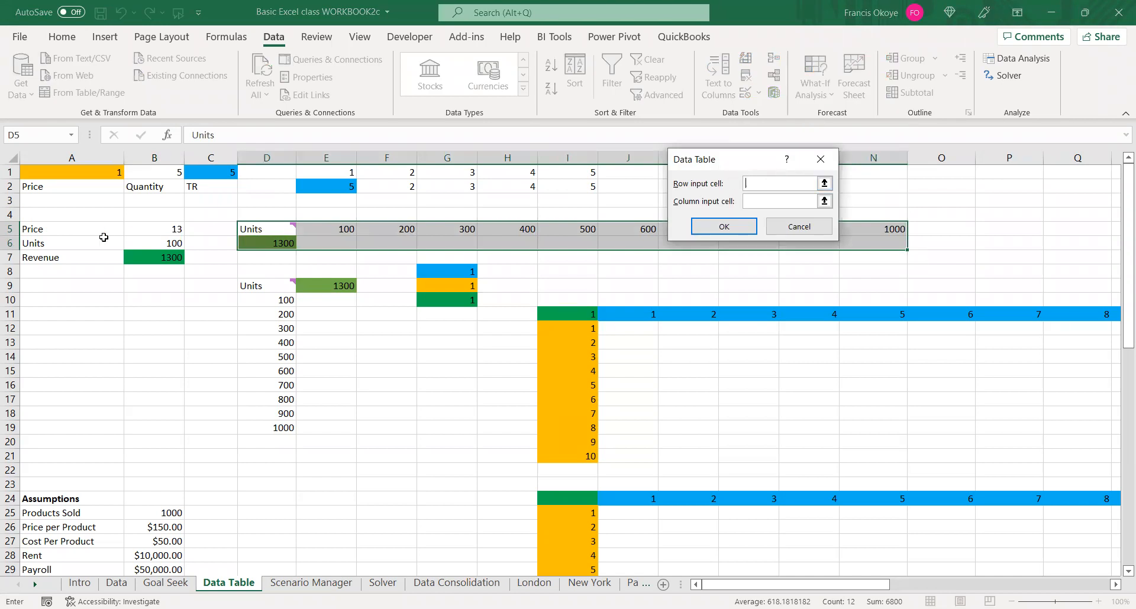
pyautogui.click(129, 230)
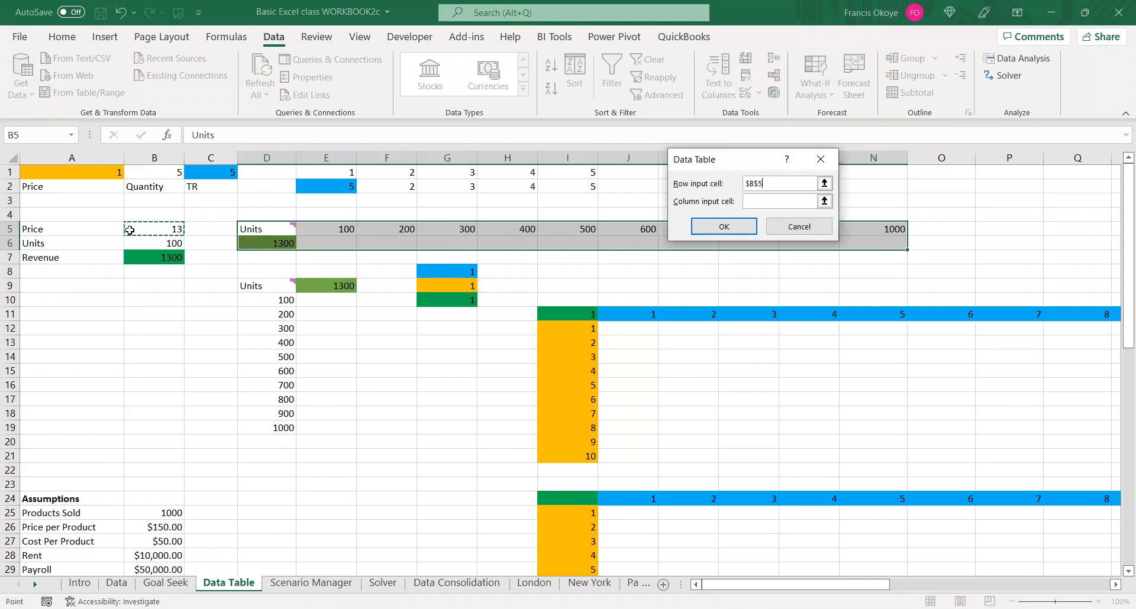
pyautogui.click(699, 224)
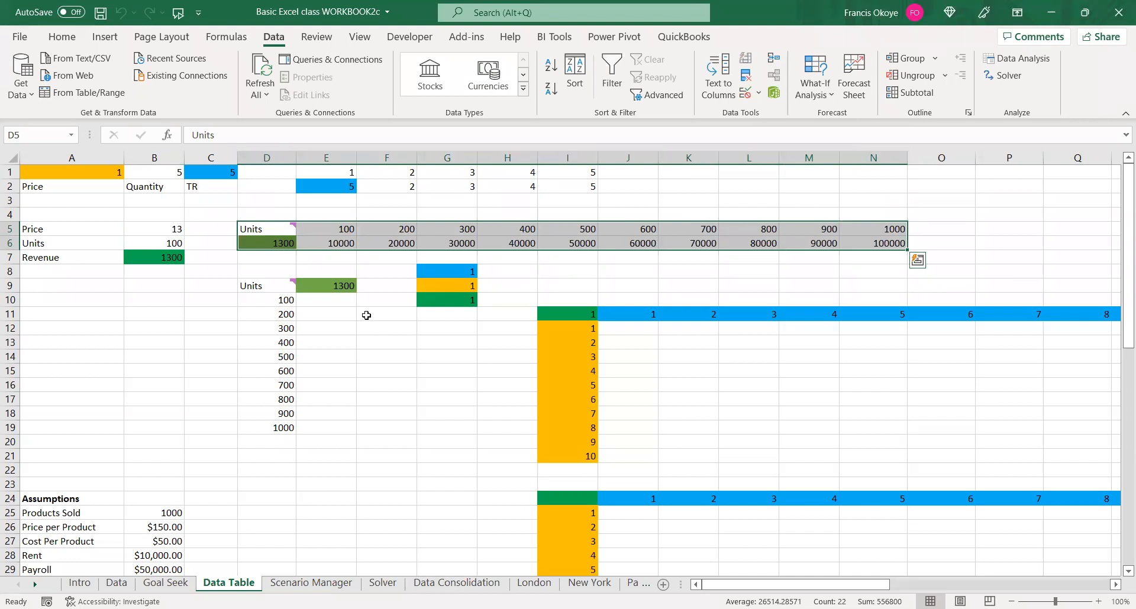
# Delete the price-based Data Table results in E6:N6
pyautogui.click(335, 246)
pyautogui.hotkey('ctrl', 'shift', 'Right')
pyautogui.press('Delete')
pyautogui.click(319, 241)
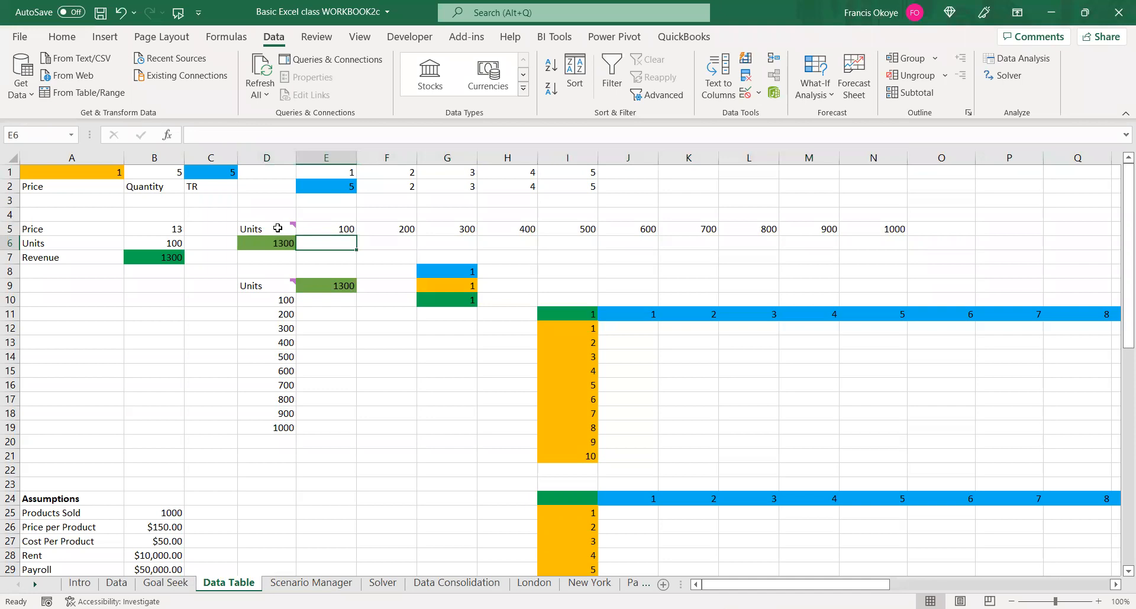
# Review the revenue formula in B7, the comment on D5 and the units values across row 5
pyautogui.doubleClick(143, 256)
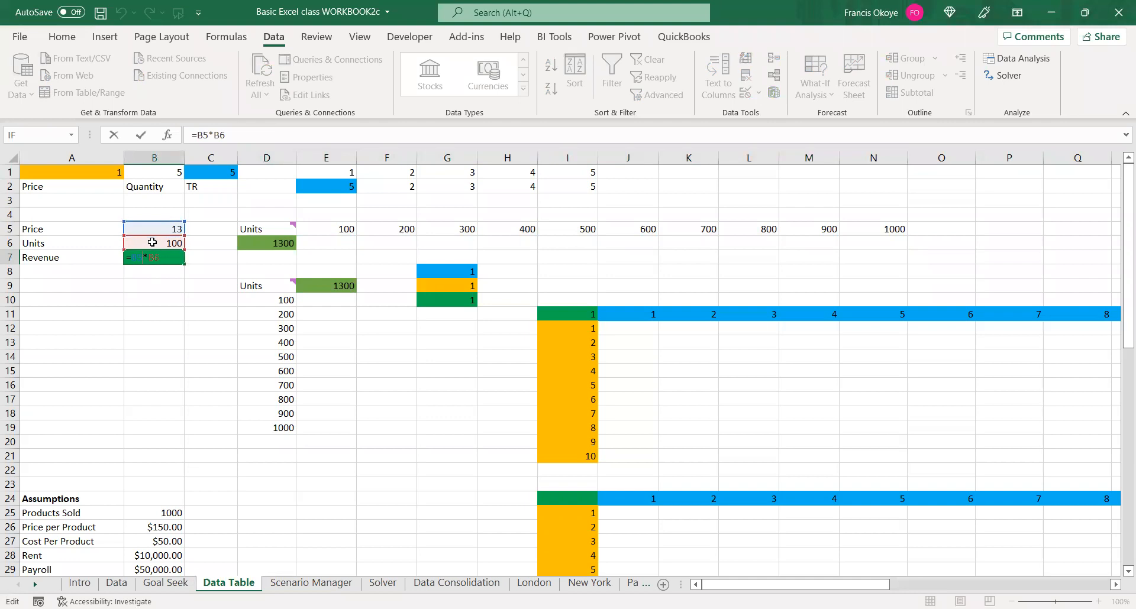
pyautogui.press('Escape')
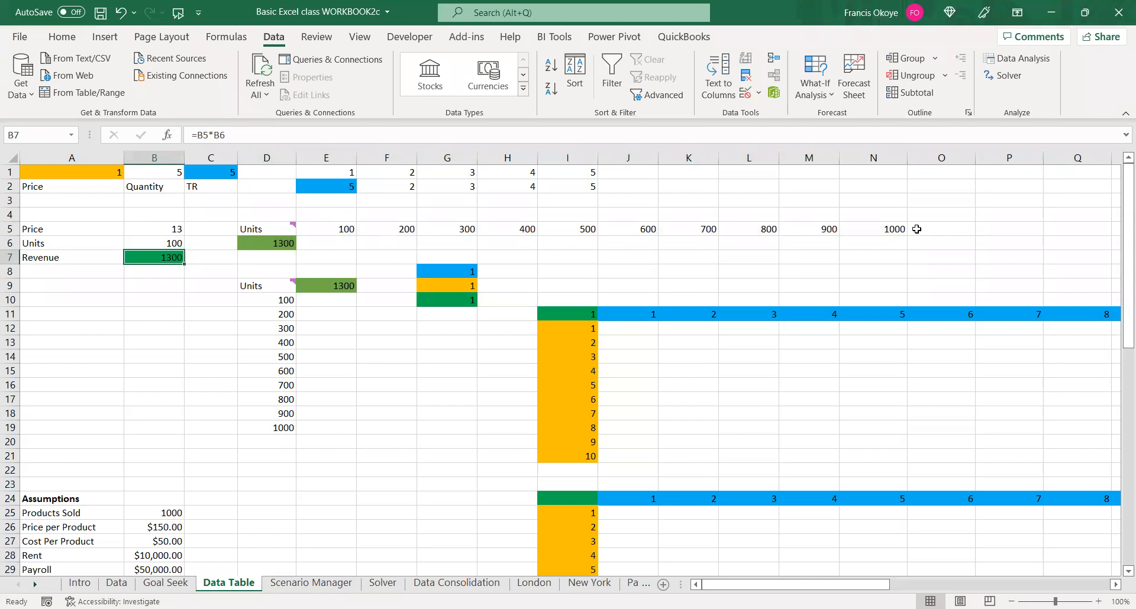
pyautogui.click(271, 227)
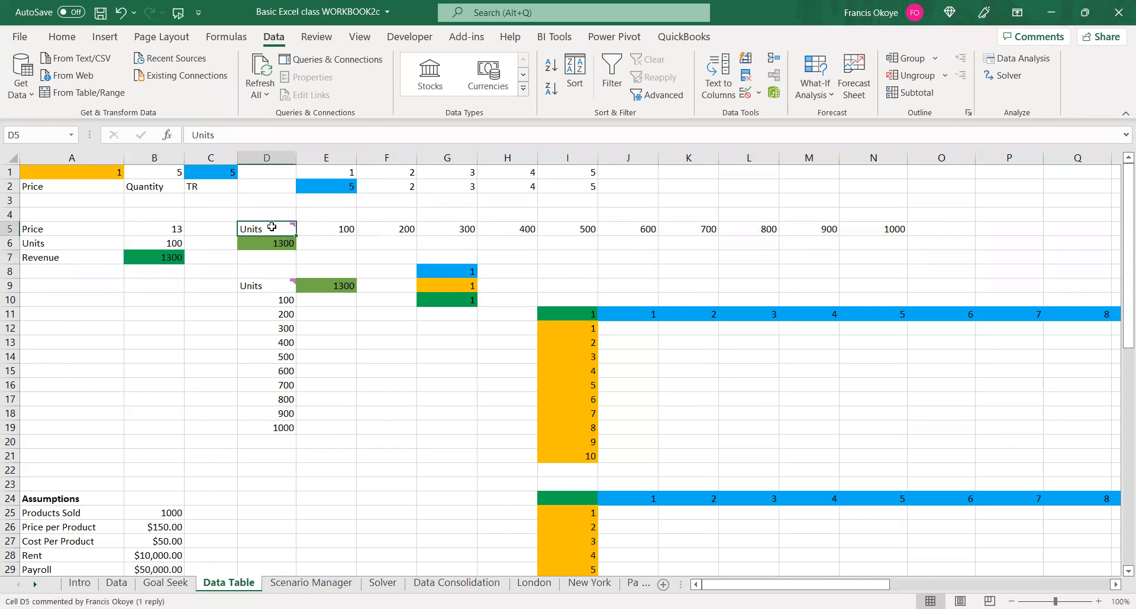
pyautogui.moveTo(271, 228)
pyautogui.press('Right')
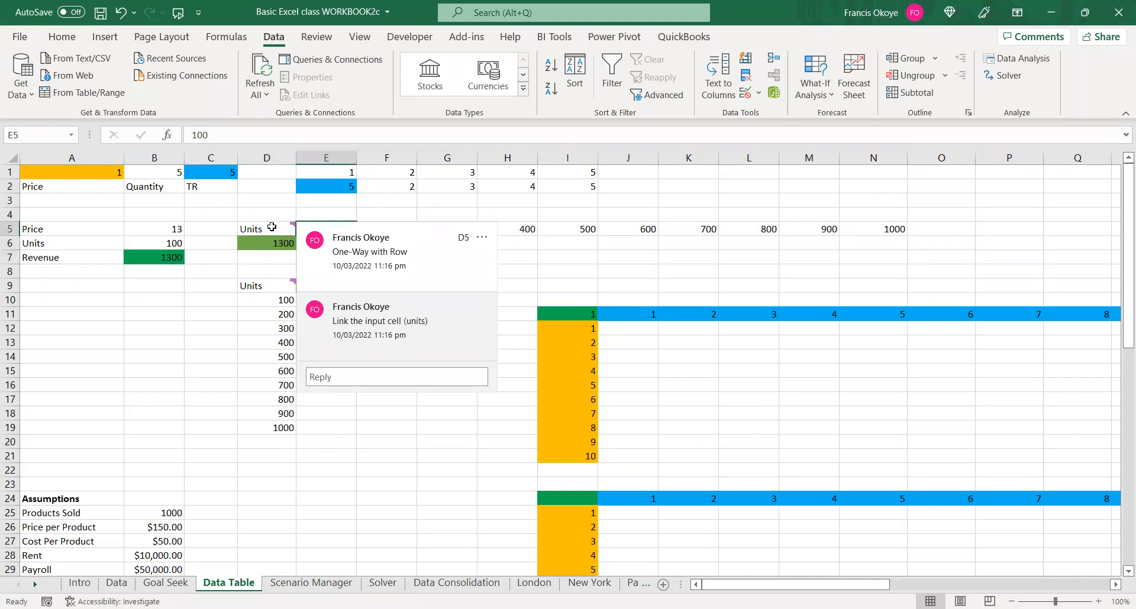
pyautogui.click(272, 227)
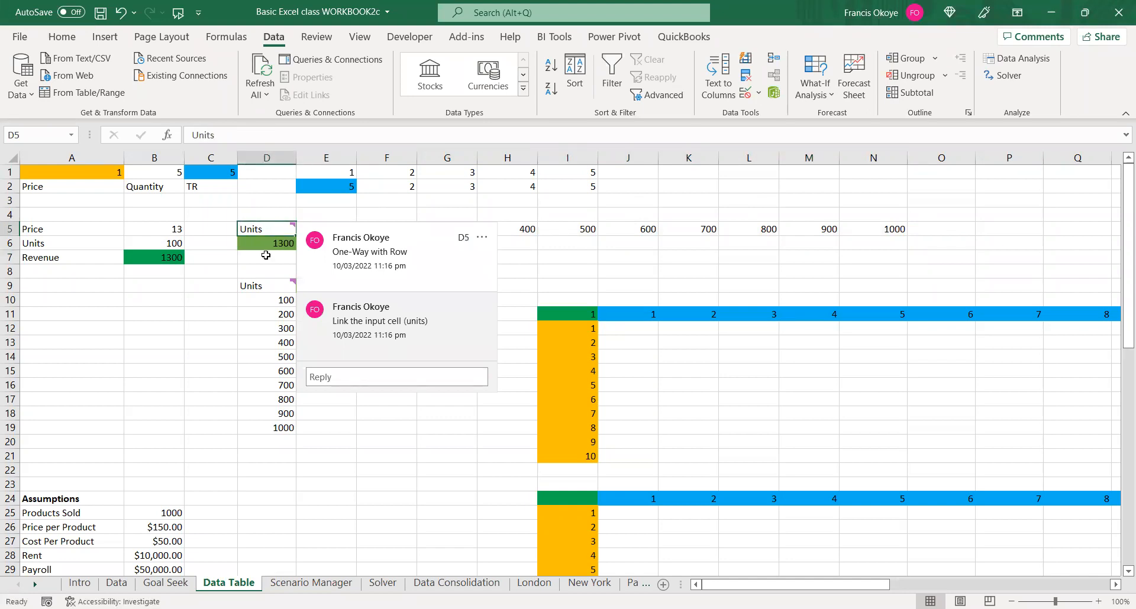
pyautogui.hotkey('shift', 'Right')
pyautogui.hotkey('shift', 'Right')
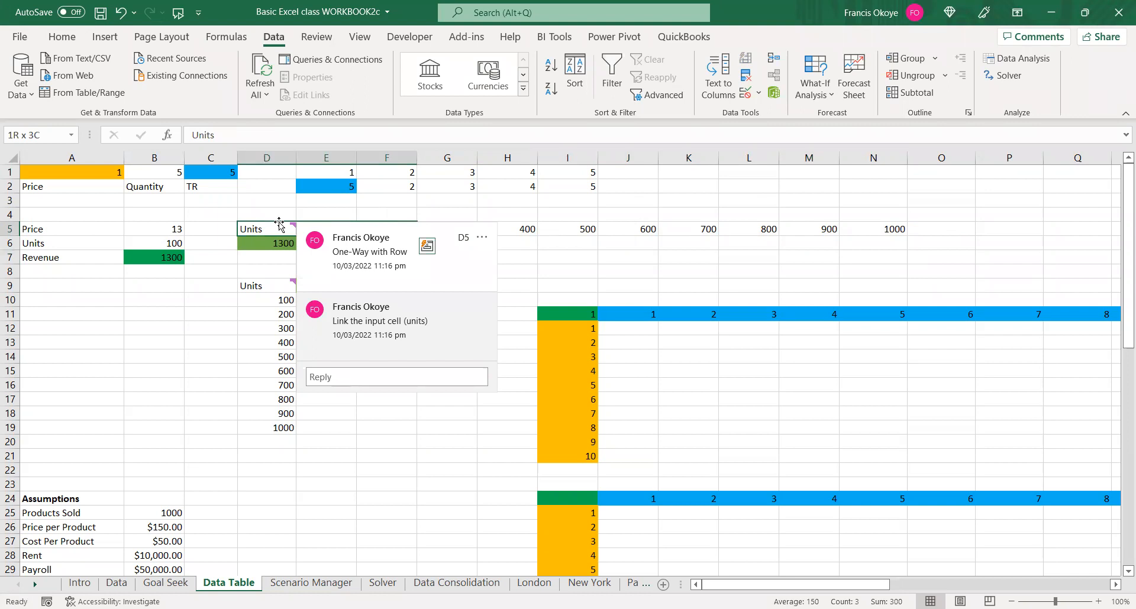
pyautogui.hotkey('shift', 'Right')
pyautogui.hotkey('shift', 'Right')
pyautogui.hotkey('shift', 'Right')
pyautogui.hotkey('shift', 'Right')
pyautogui.hotkey('shift', 'Right')
pyautogui.hotkey('shift', 'Right')
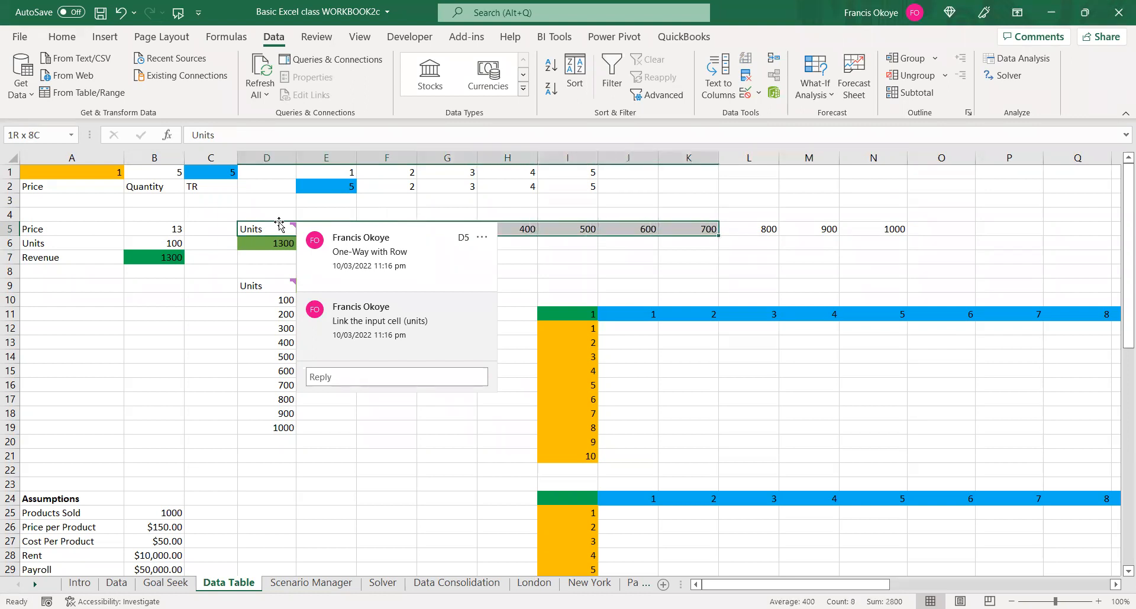
# Match the units values in E5:G5 with the empty revenue cells directly beneath them in row 6
pyautogui.click(158, 334)
pyautogui.click(342, 227)
pyautogui.click(342, 245)
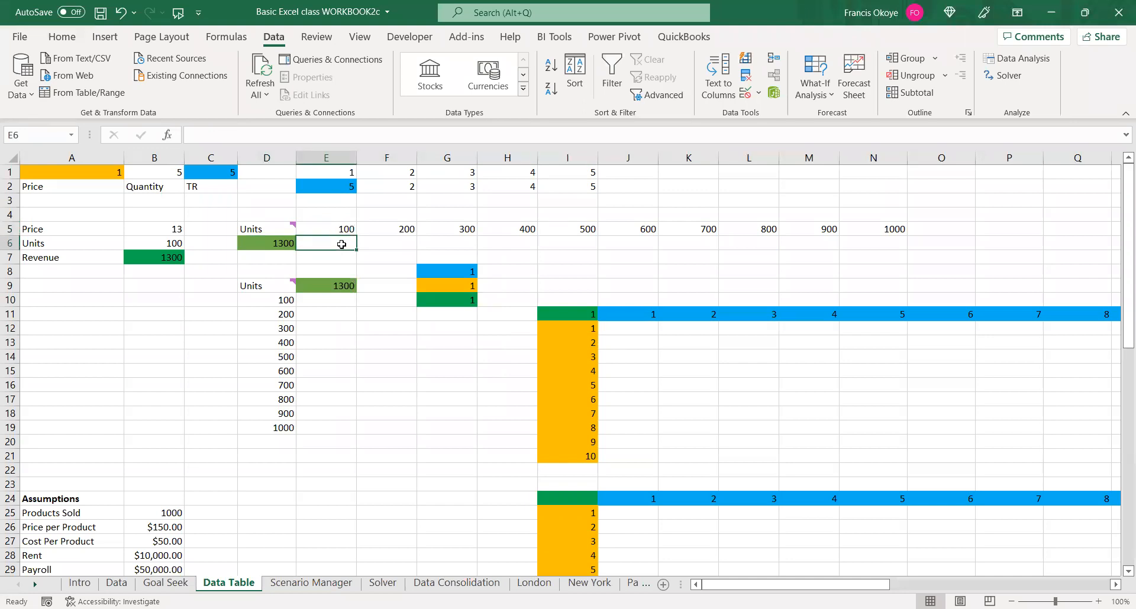
pyautogui.click(384, 232)
pyautogui.click(385, 245)
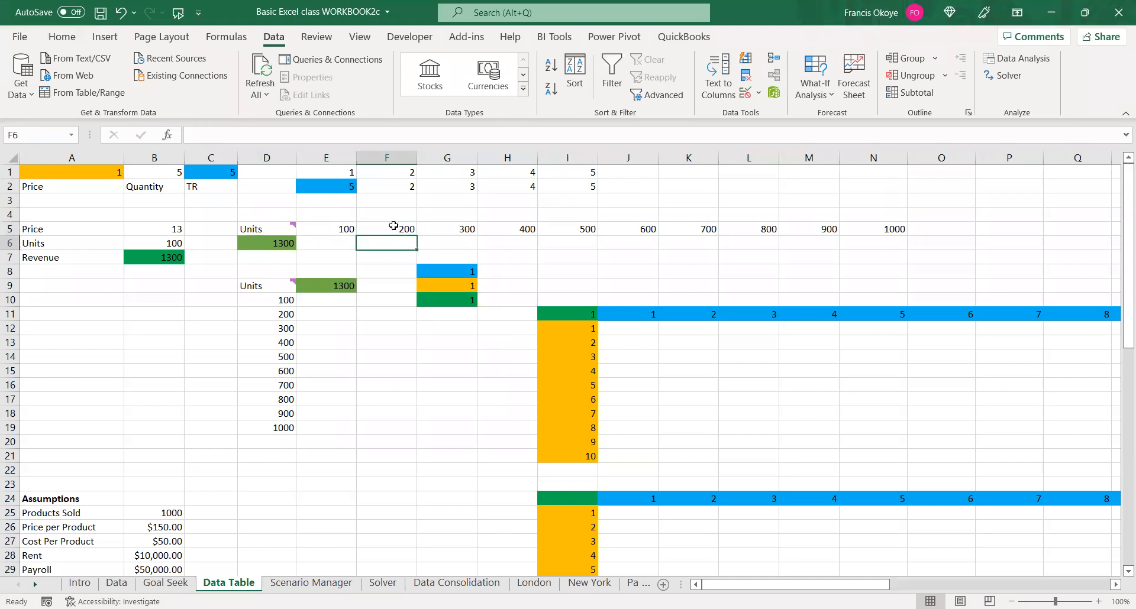
pyautogui.click(395, 226)
pyautogui.click(391, 239)
pyautogui.click(453, 230)
pyautogui.click(454, 247)
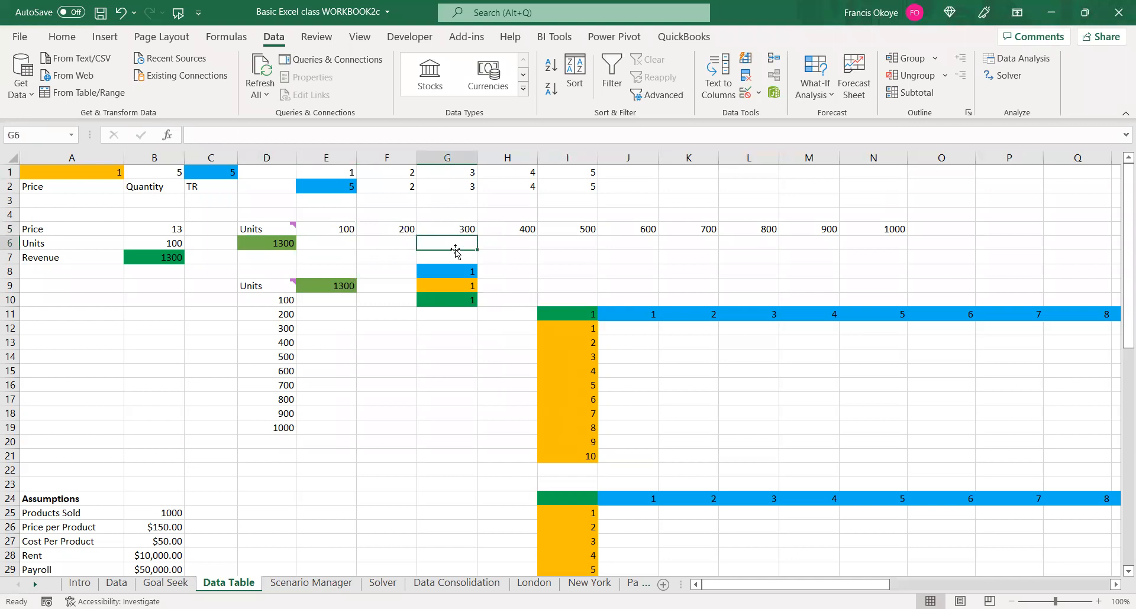
# Create a one-variable Data Table on D5:N6 using the units cell B6 as the row input cell
pyautogui.moveTo(279, 231); pyautogui.dragTo(877, 241)
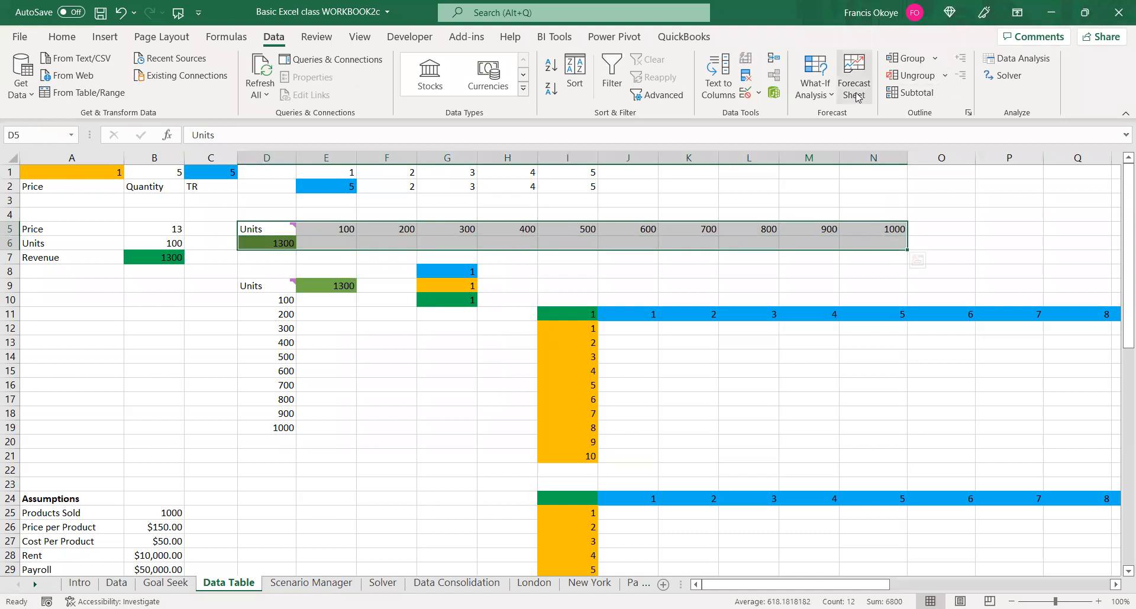
pyautogui.click(822, 184)
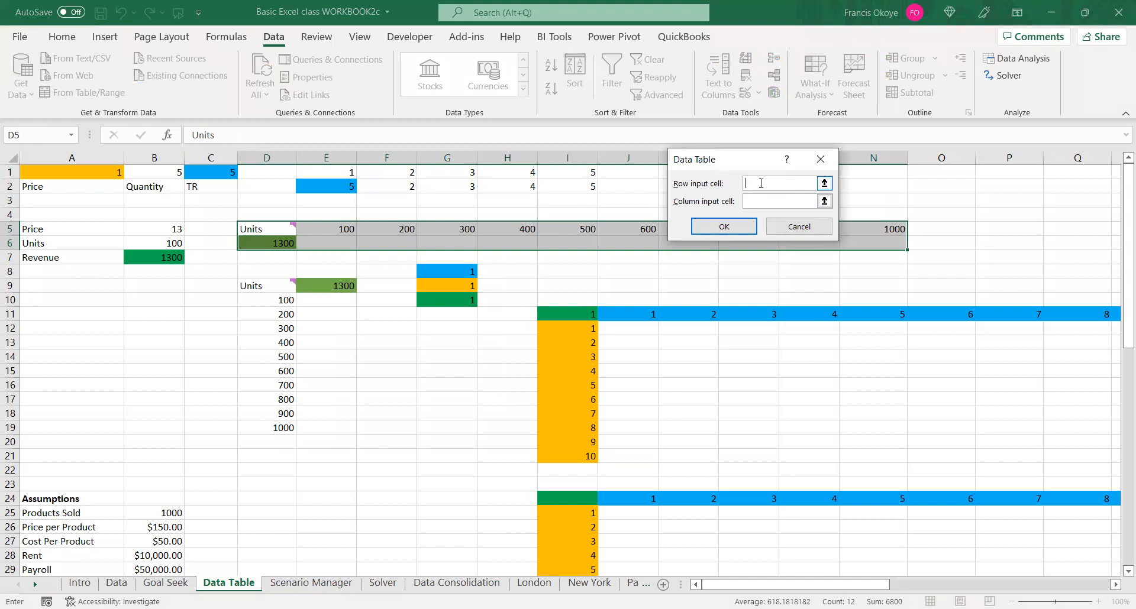
pyautogui.click(154, 242)
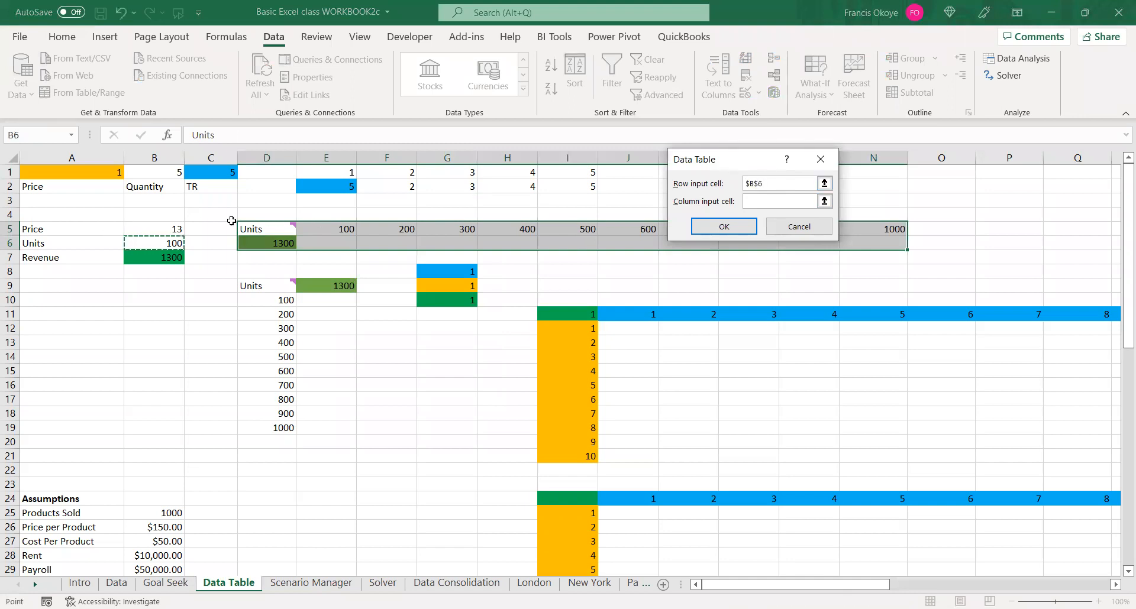
pyautogui.click(716, 224)
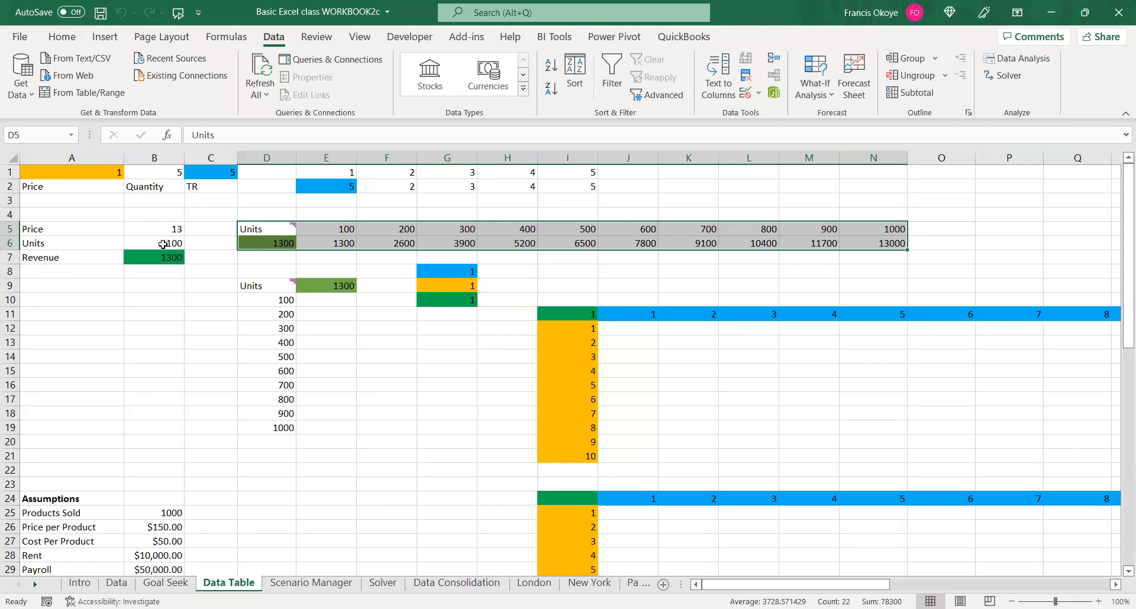
pyautogui.click(260, 233)
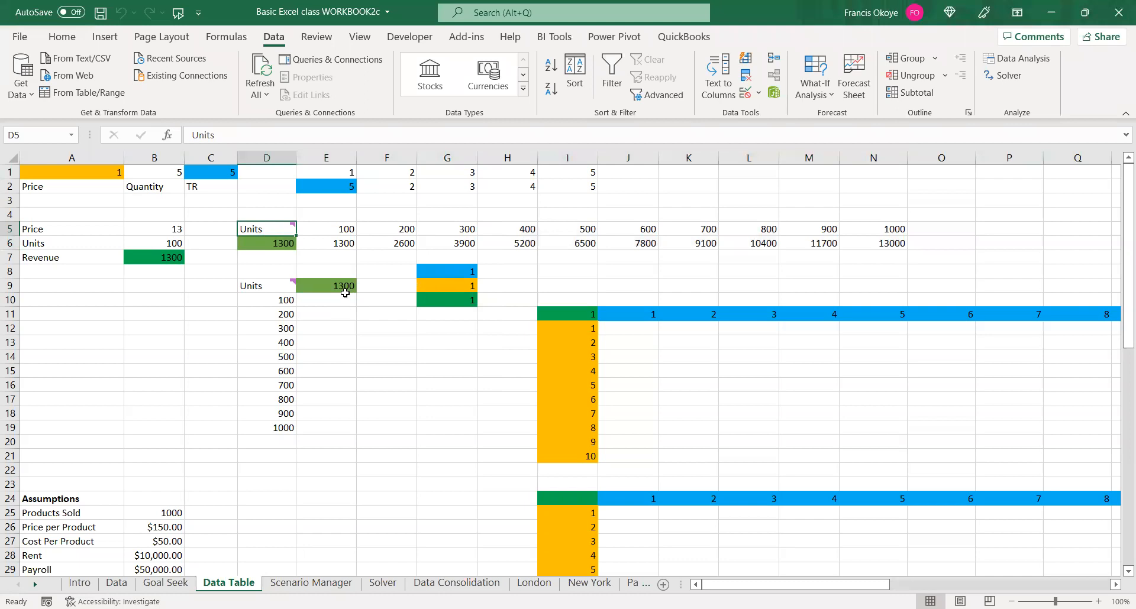
# Clear cell E9 beside the vertical Units heading and link it to the revenue cell with =B7
pyautogui.click(346, 291)
pyautogui.press('Delete')
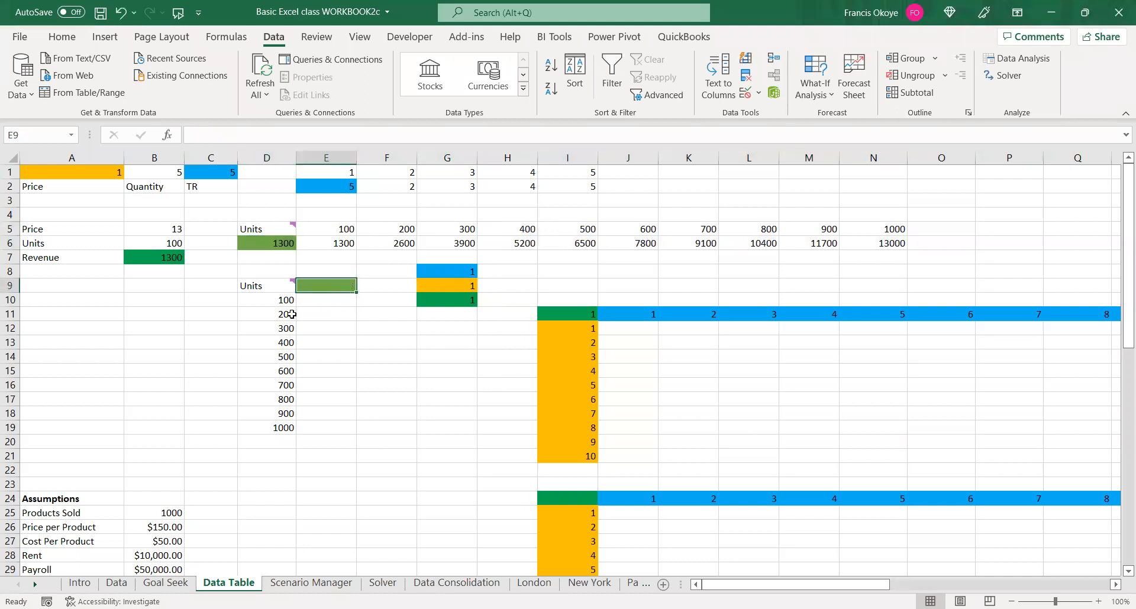
pyautogui.click(272, 287)
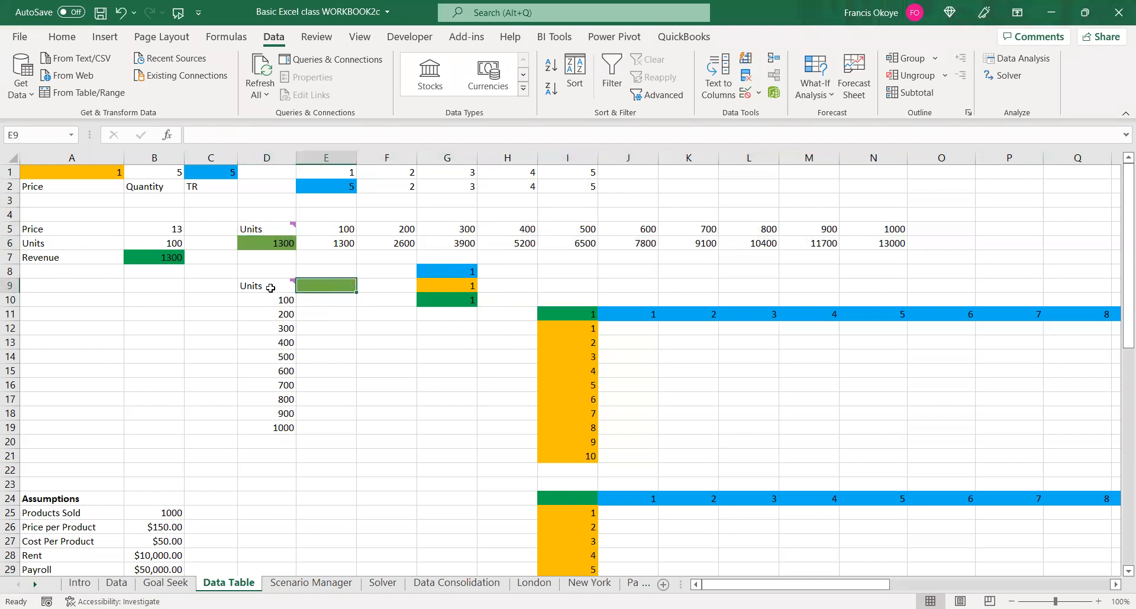
pyautogui.click(255, 423)
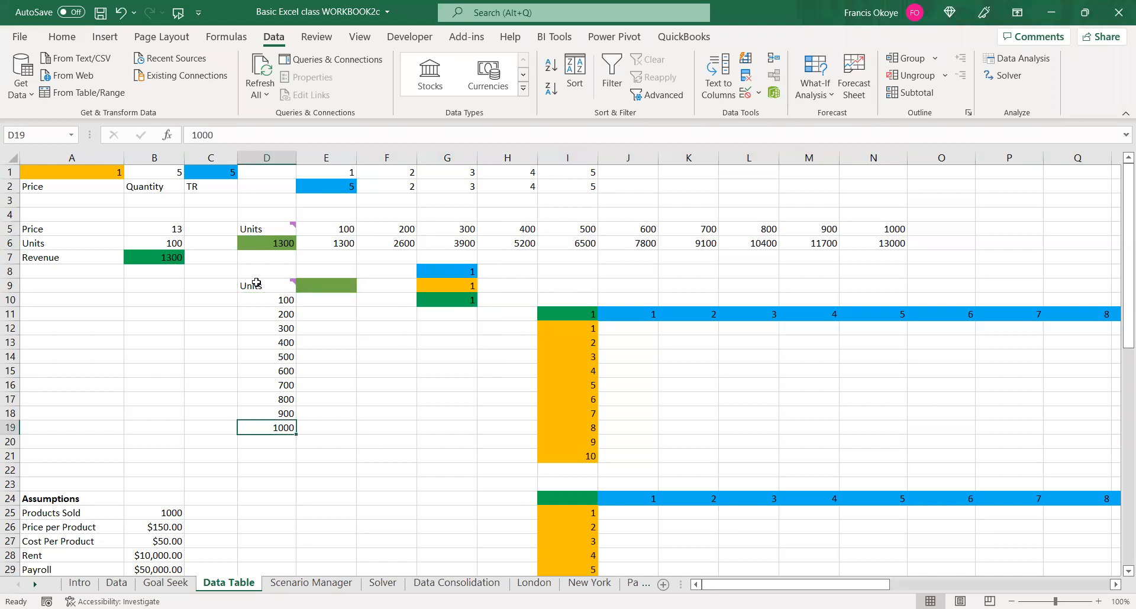
pyautogui.click(323, 290)
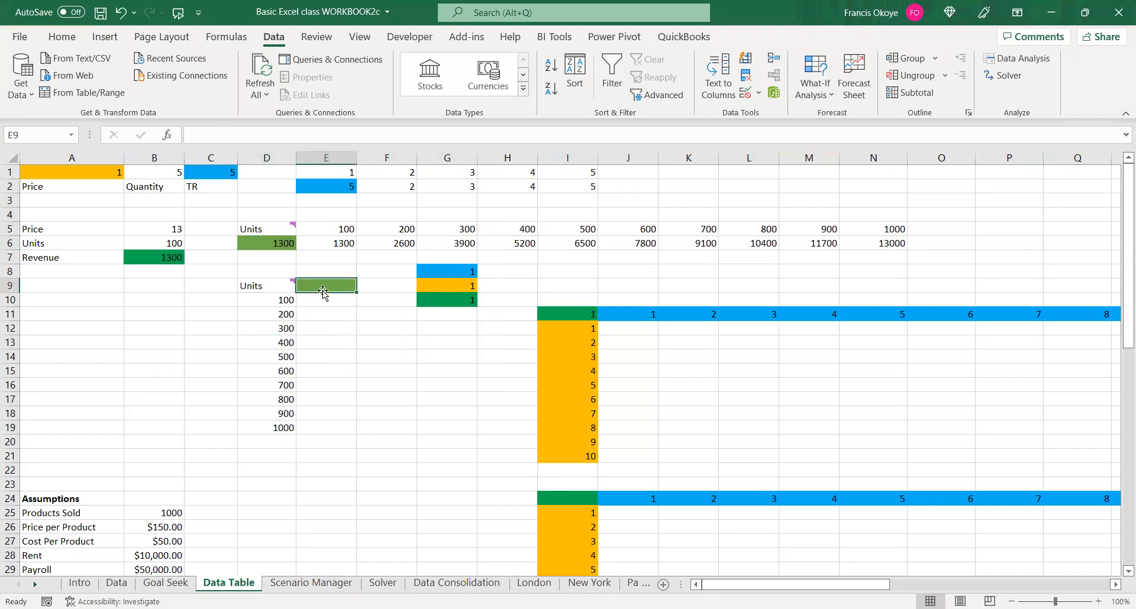
pyautogui.write('=')
pyautogui.click(169, 259)
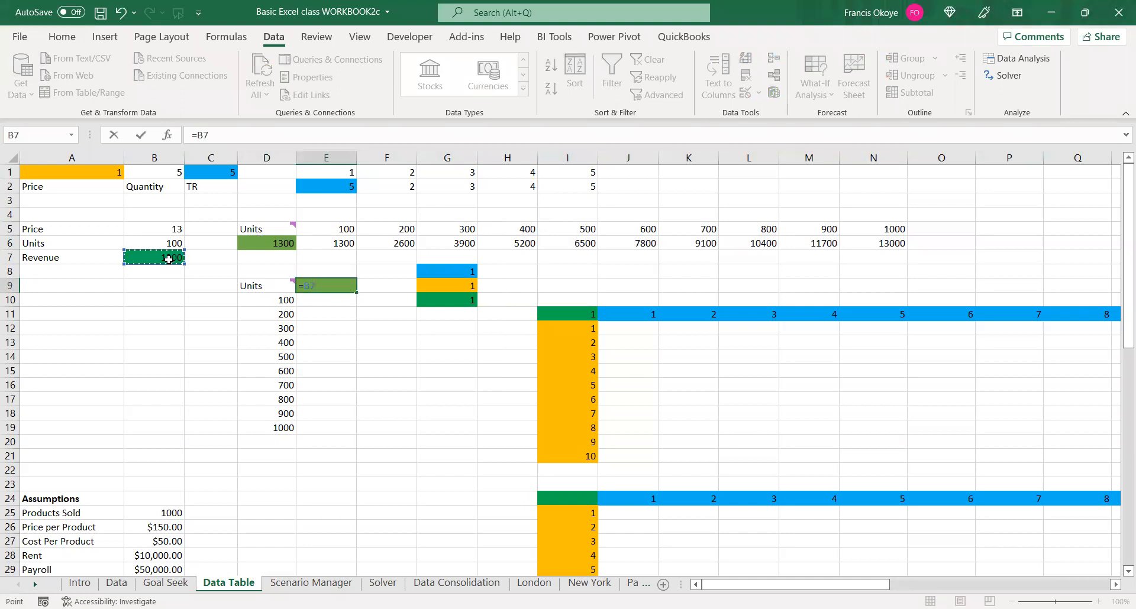
pyautogui.press('Return')
# Examine the vertical table range D9:E19, matching units in D10:D12 with the empty revenue cells beside them
pyautogui.click(258, 286)
pyautogui.keyDown('shift'); pyautogui.click(332, 426); pyautogui.keyUp('shift')
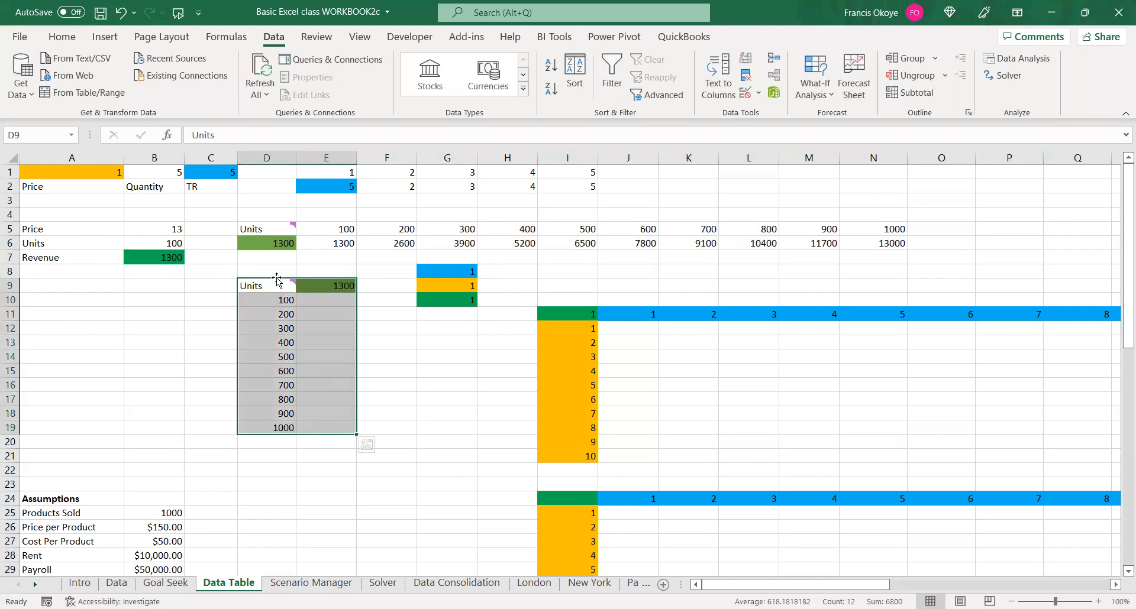
pyautogui.click(320, 301)
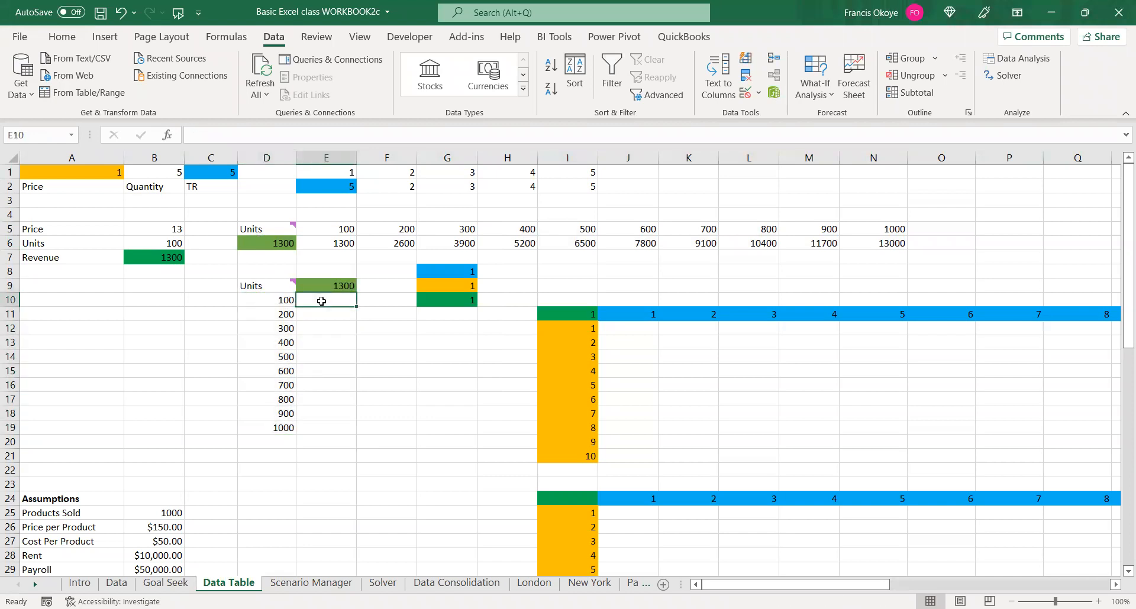
pyautogui.click(277, 302)
pyautogui.click(312, 302)
pyautogui.click(274, 317)
pyautogui.click(315, 312)
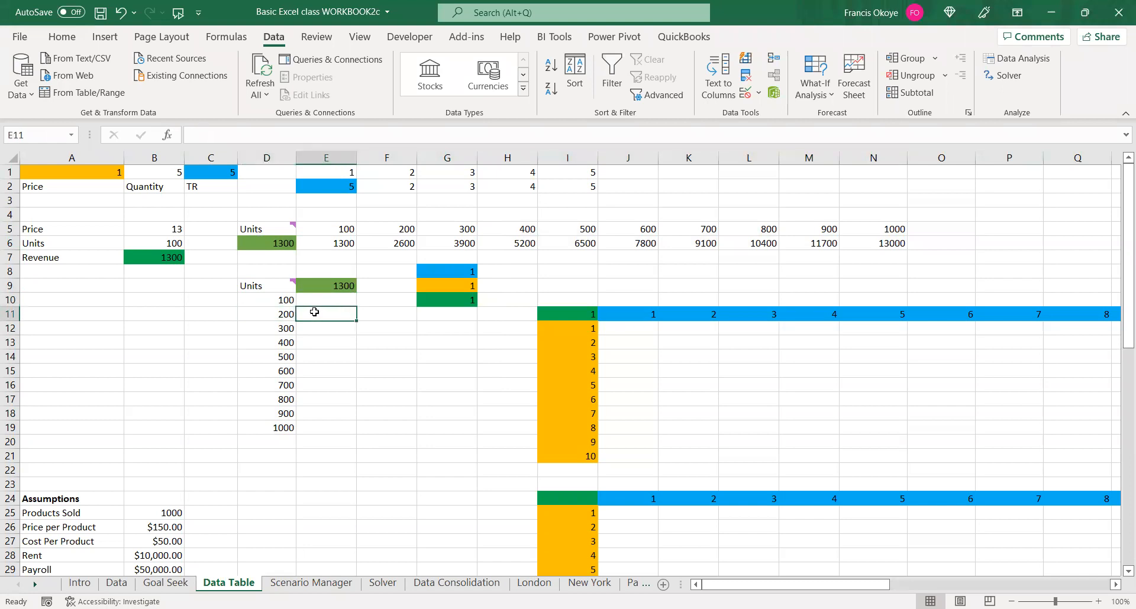
pyautogui.click(289, 328)
pyautogui.click(313, 328)
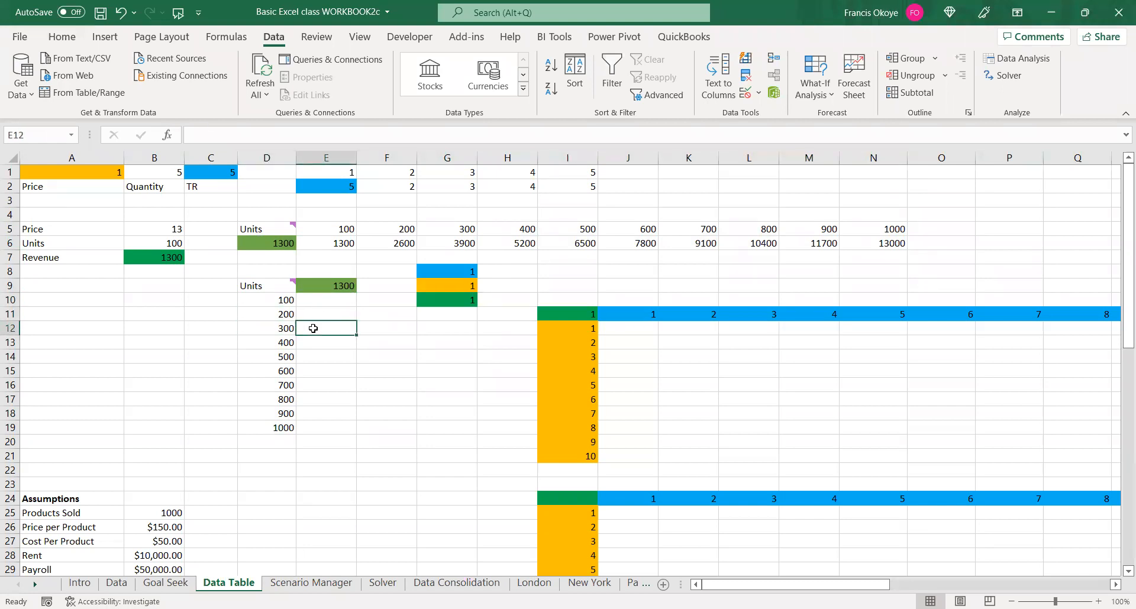
# Create a one-variable Data Table on D9:E19 using the units cell B6 as the column input cell
pyautogui.moveTo(255, 280); pyautogui.dragTo(323, 421)
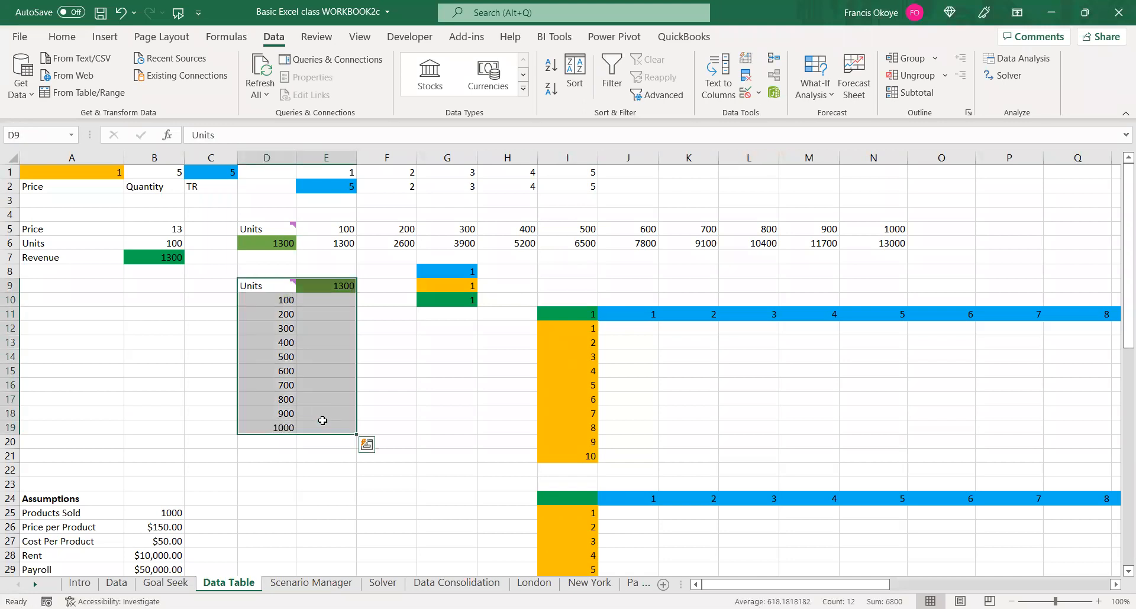
pyautogui.click(819, 97)
pyautogui.click(839, 157)
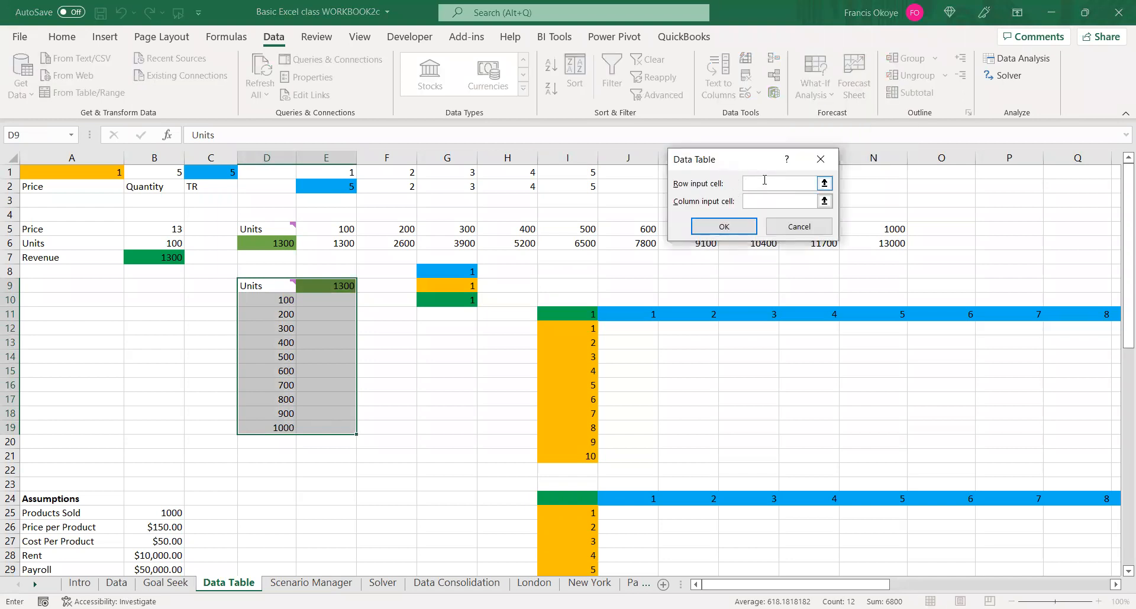
pyautogui.click(756, 203)
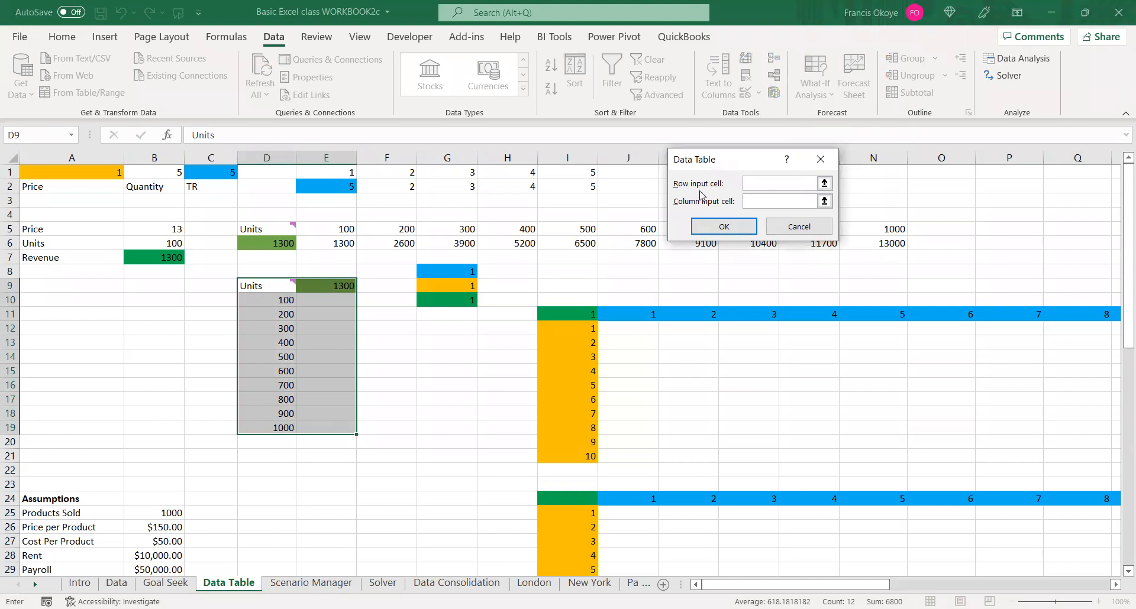
pyautogui.click(147, 243)
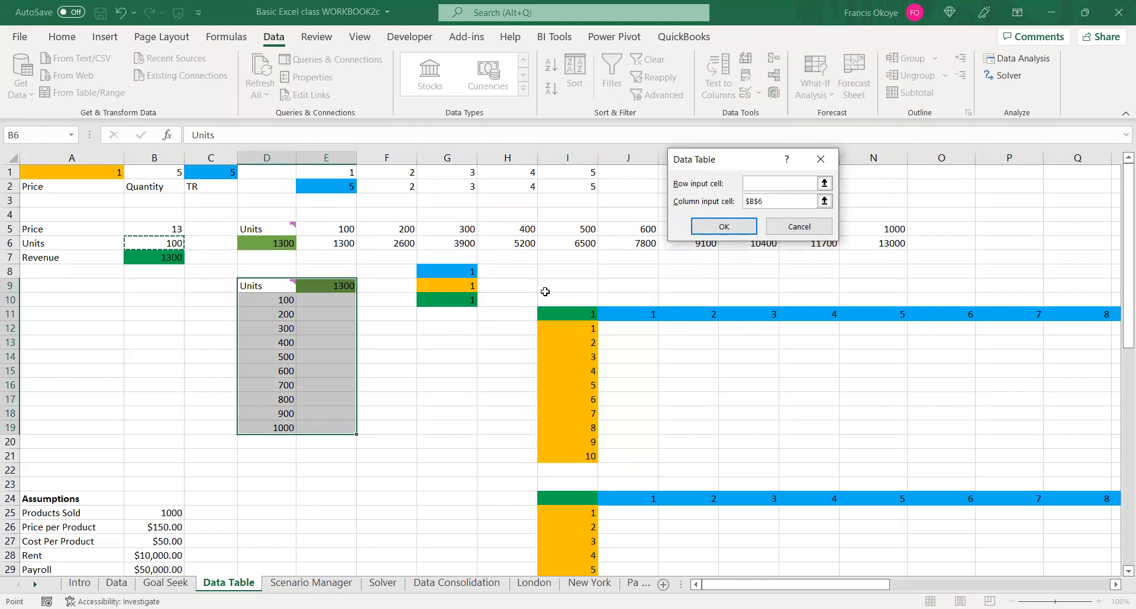
pyautogui.click(706, 230)
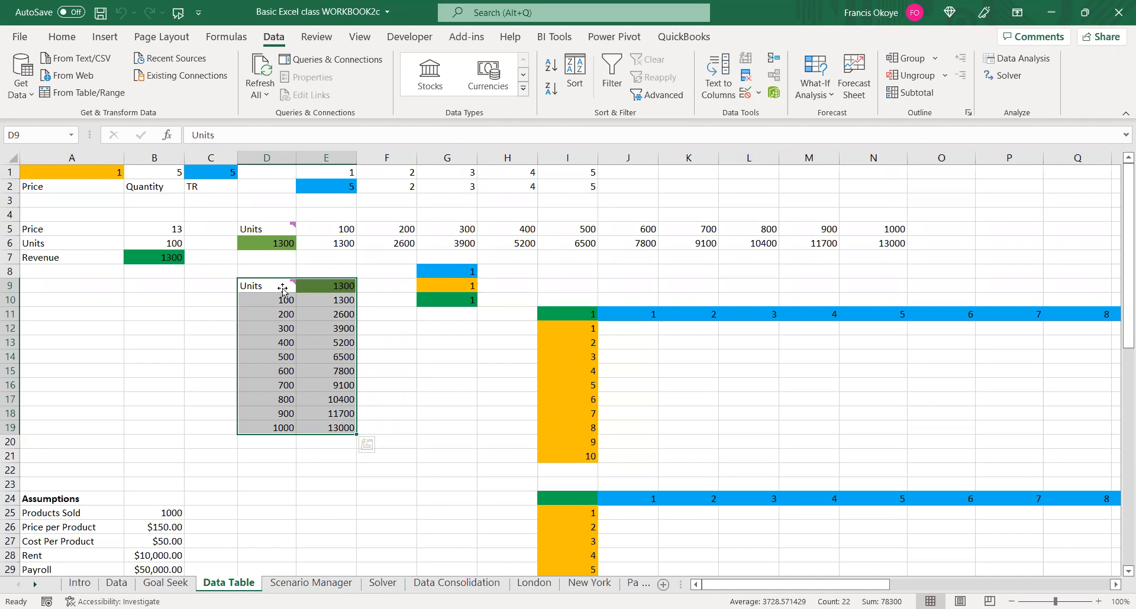
# Inspect the vertical and horizontal Data Table results and the revenue links in E9 and D6
pyautogui.hotkey('ctrl', 'Down')
pyautogui.moveTo(280, 292)
pyautogui.click(331, 300)
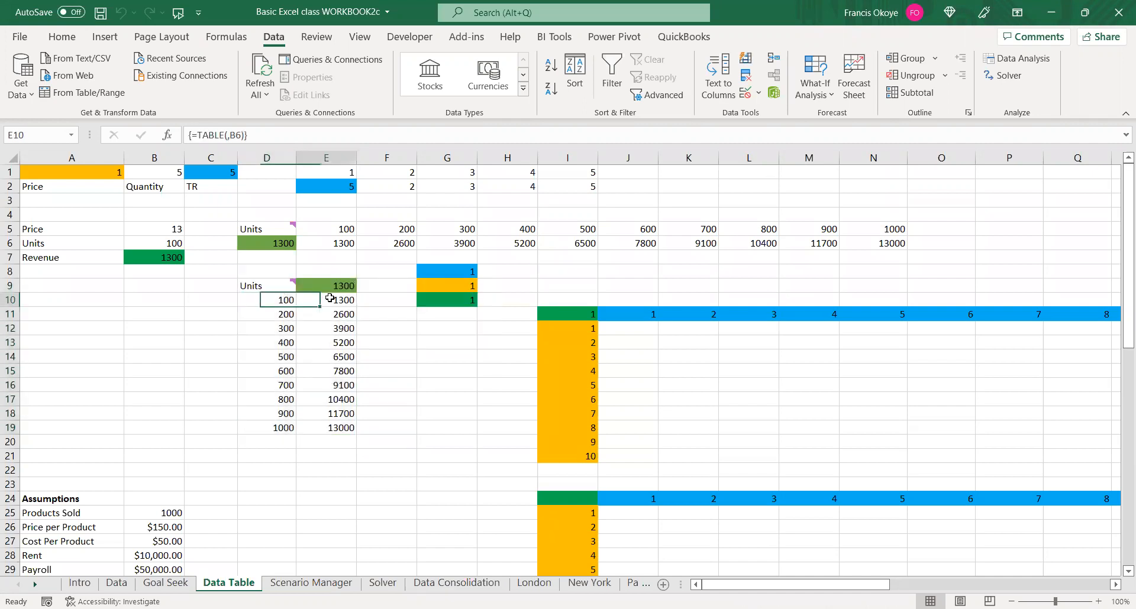
pyautogui.click(276, 402)
pyautogui.click(317, 408)
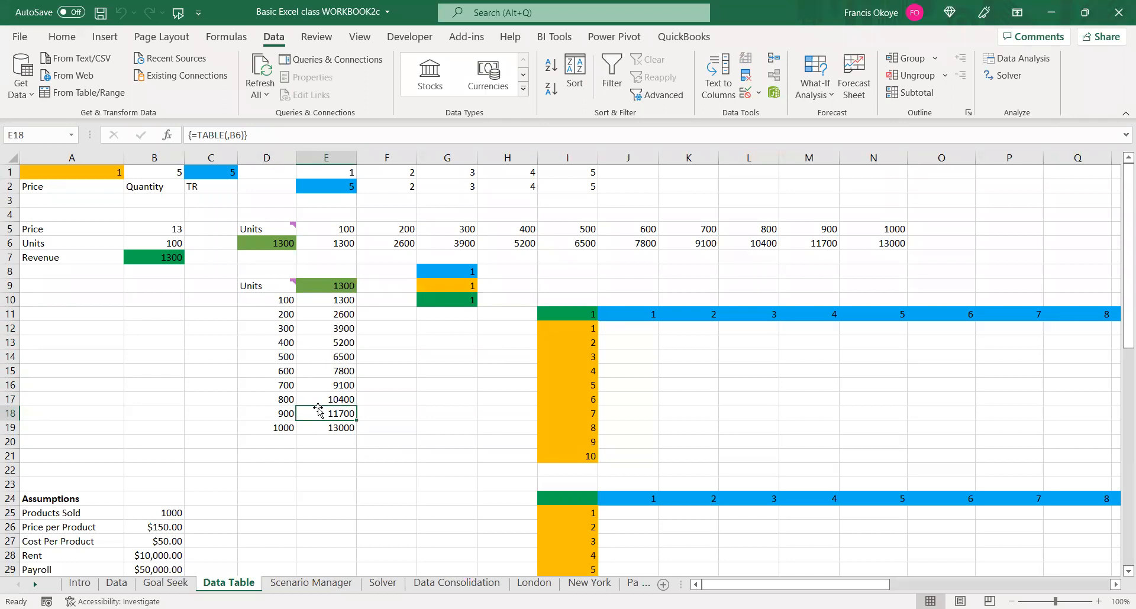
pyautogui.click(337, 286)
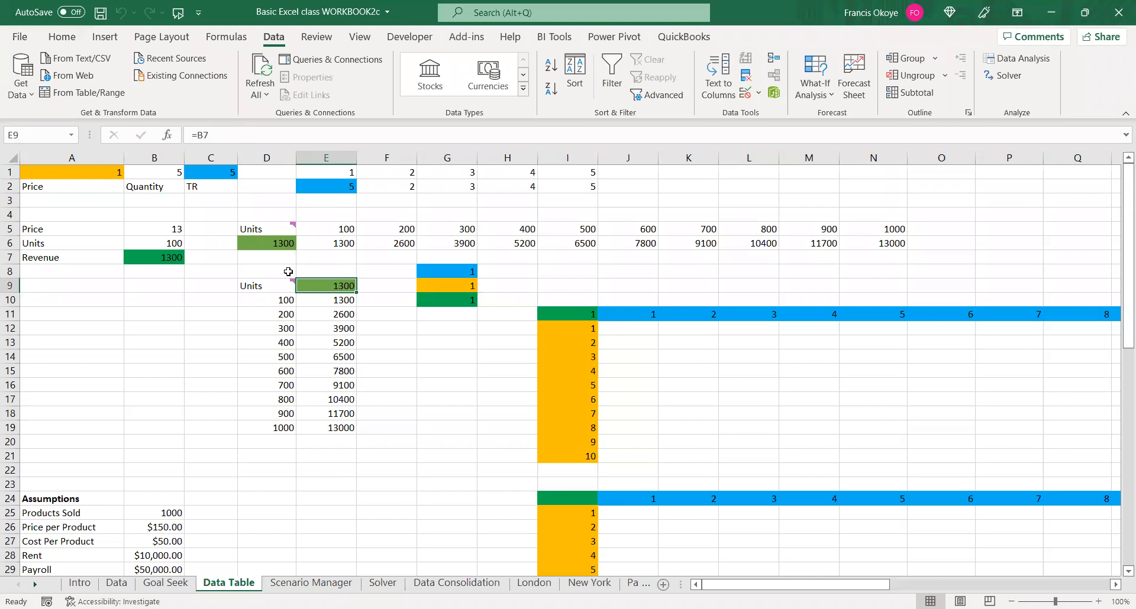
pyautogui.click(271, 239)
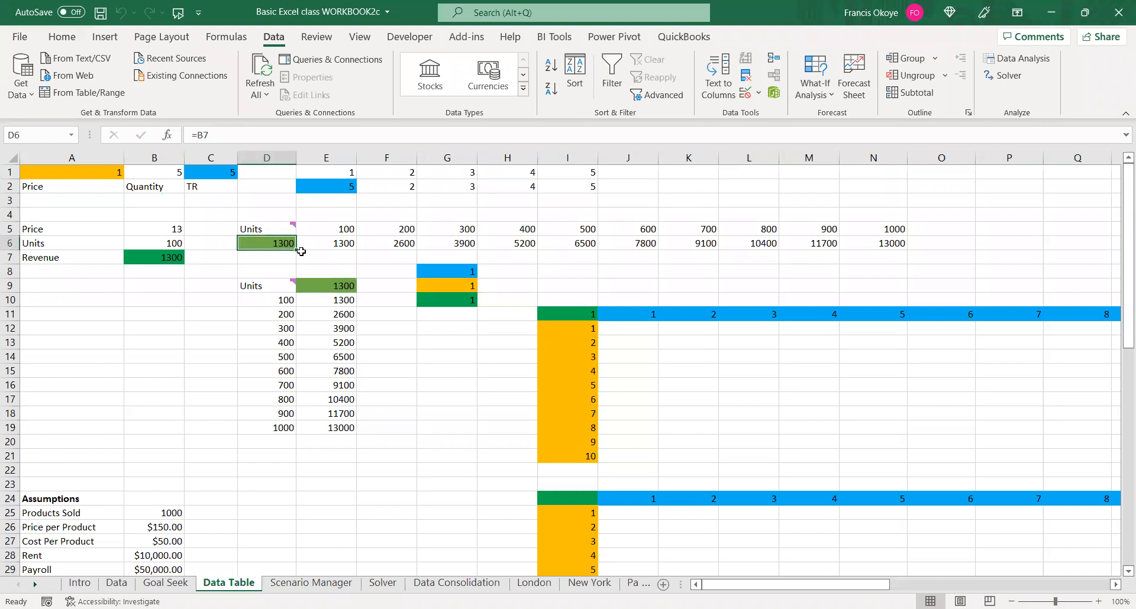
pyautogui.click(628, 300)
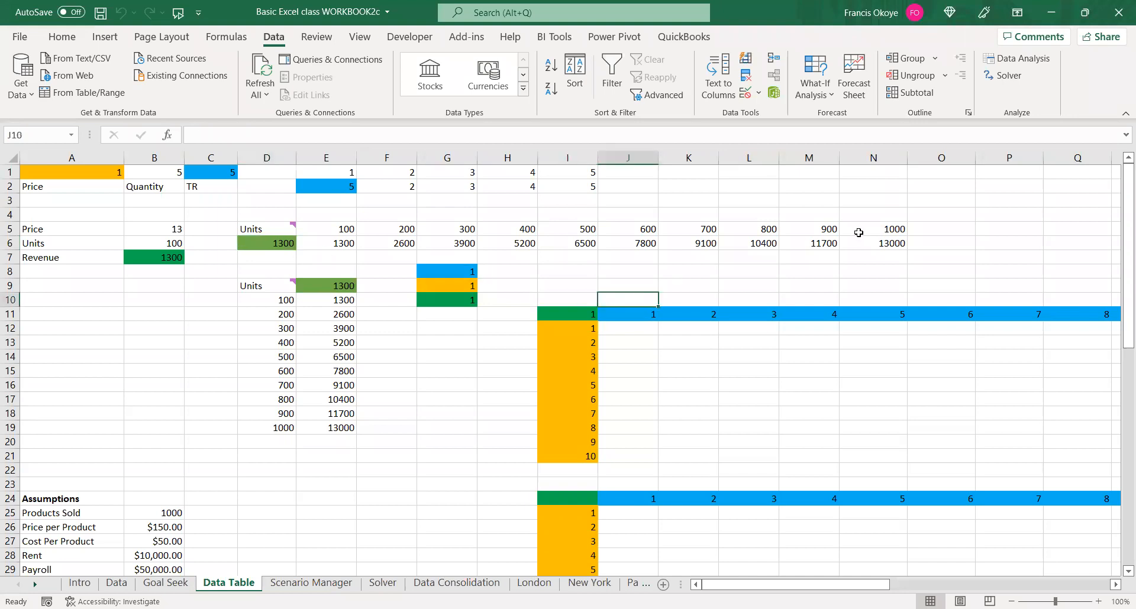
pyautogui.click(432, 249)
pyautogui.click(362, 243)
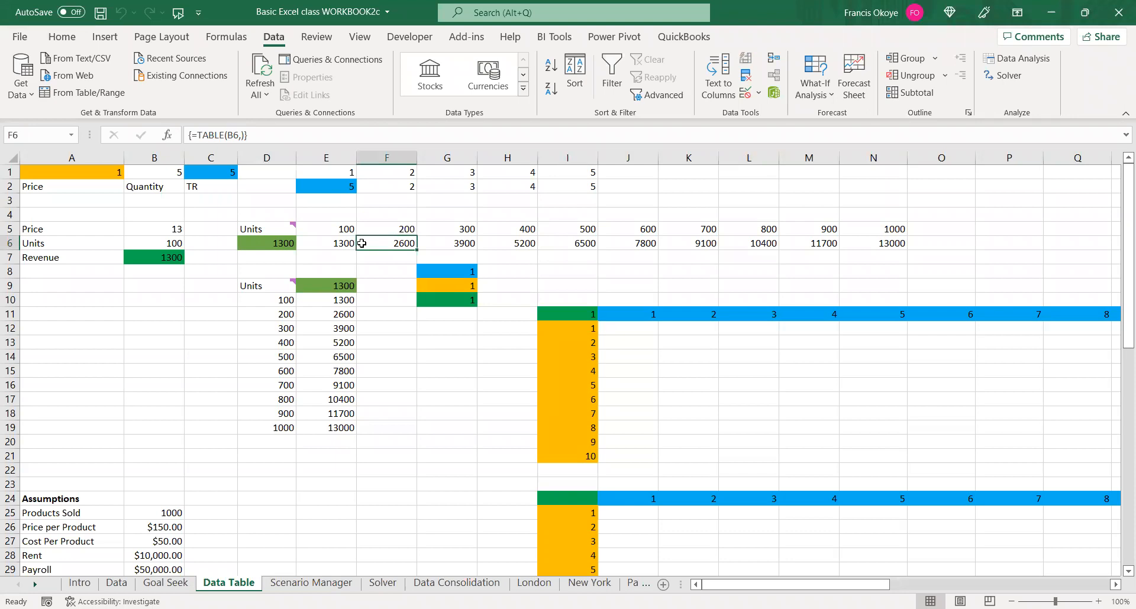
# Inspect the horizontal and vertical table cells around D6, E6 and D9, together with the units and revenue cells B6 and B7
pyautogui.click(287, 246)
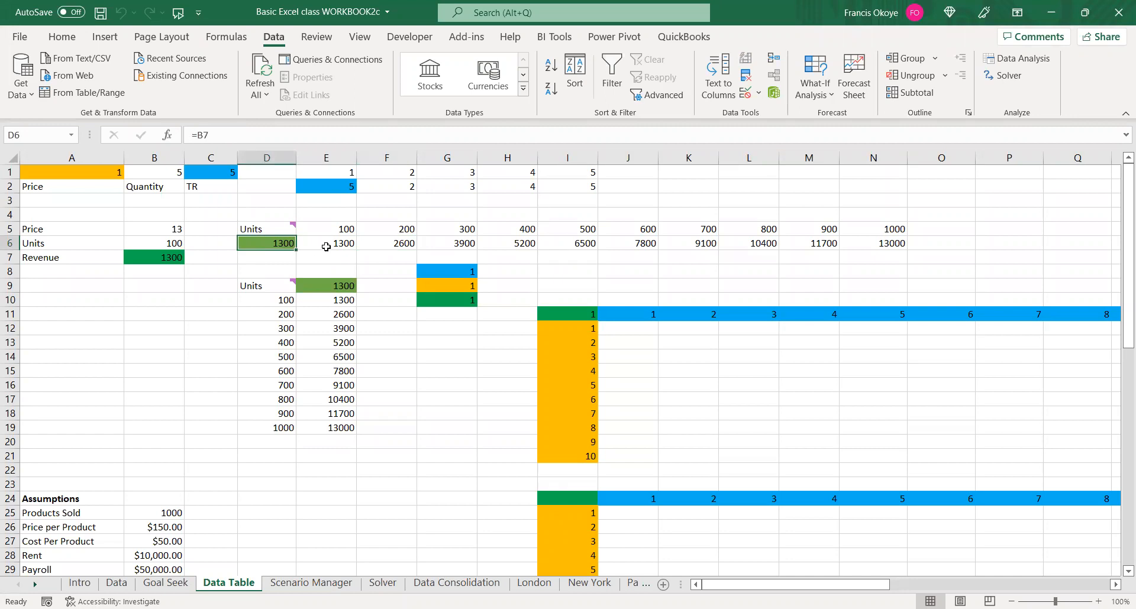
pyautogui.click(326, 246)
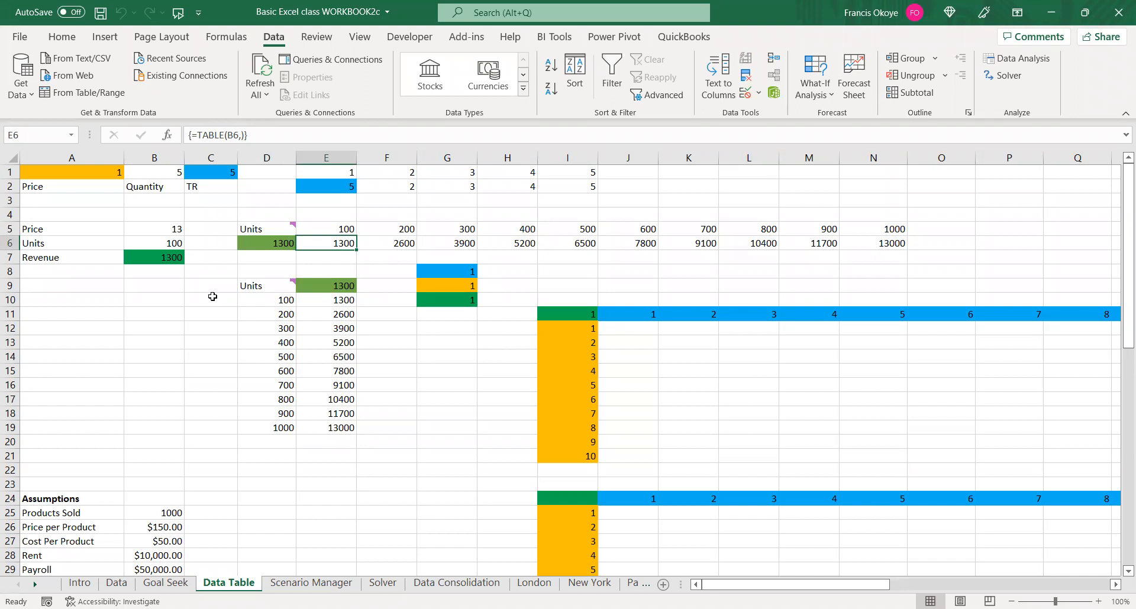
pyautogui.click(153, 256)
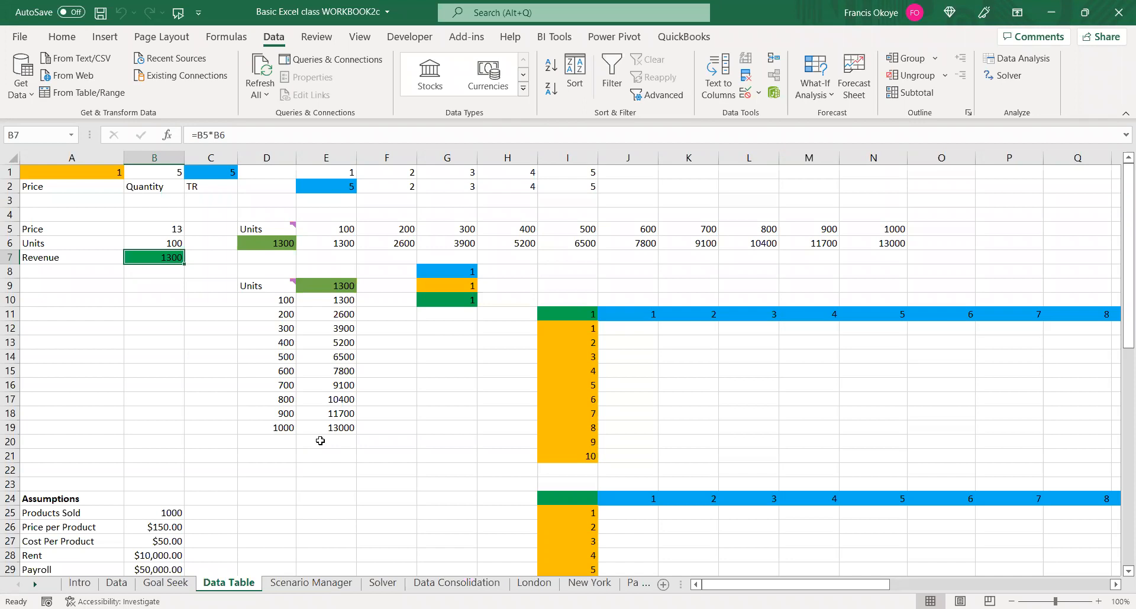
pyautogui.click(641, 325)
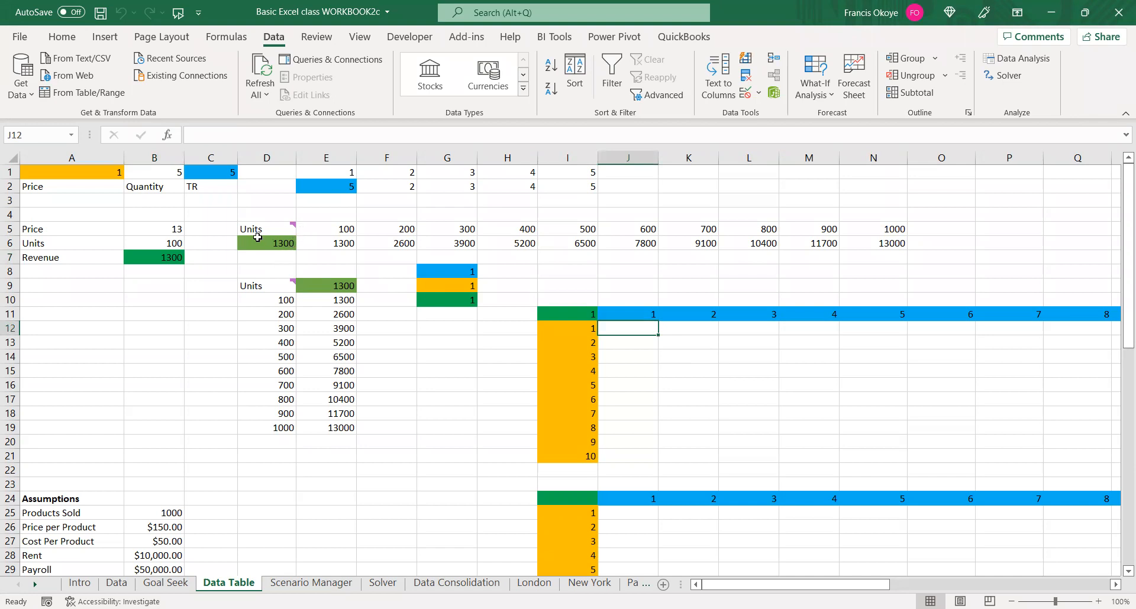
pyautogui.moveTo(267, 235)
pyautogui.click(270, 287)
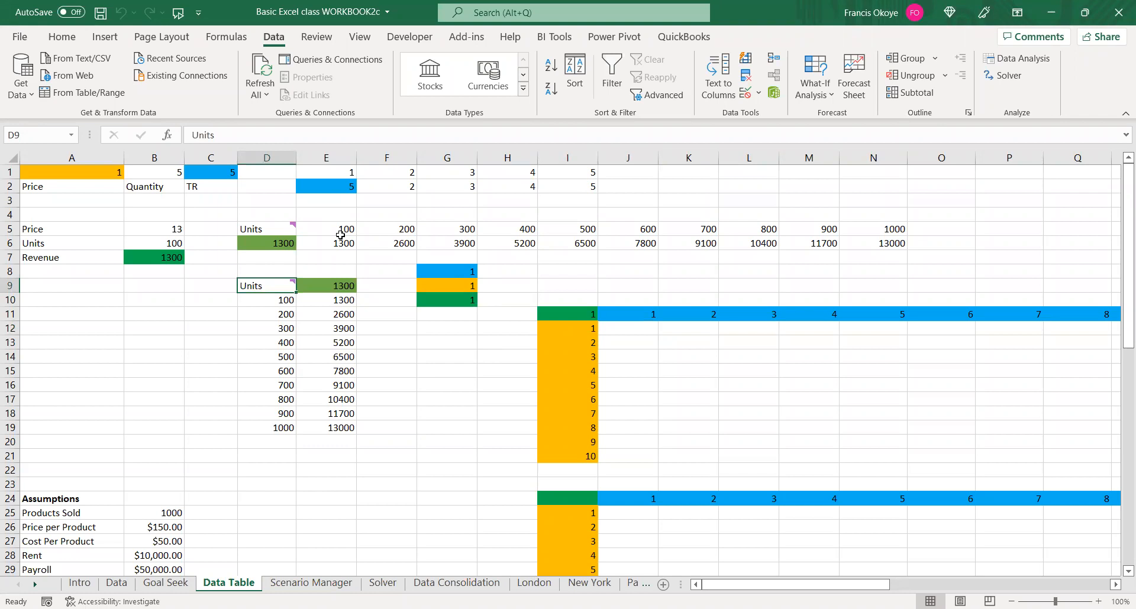
pyautogui.click(146, 256)
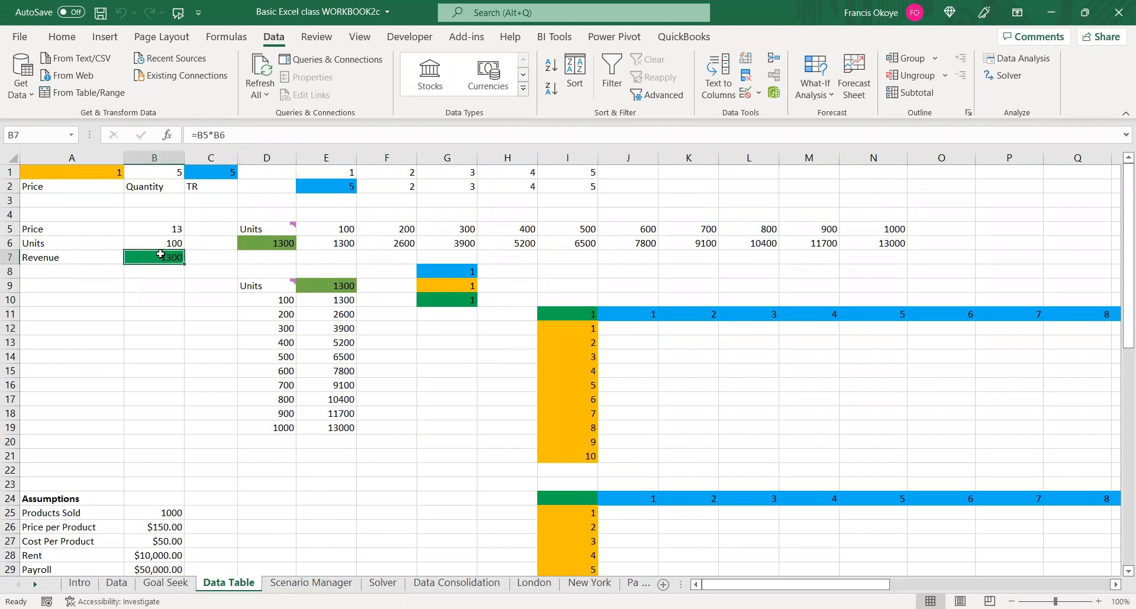
pyautogui.click(170, 244)
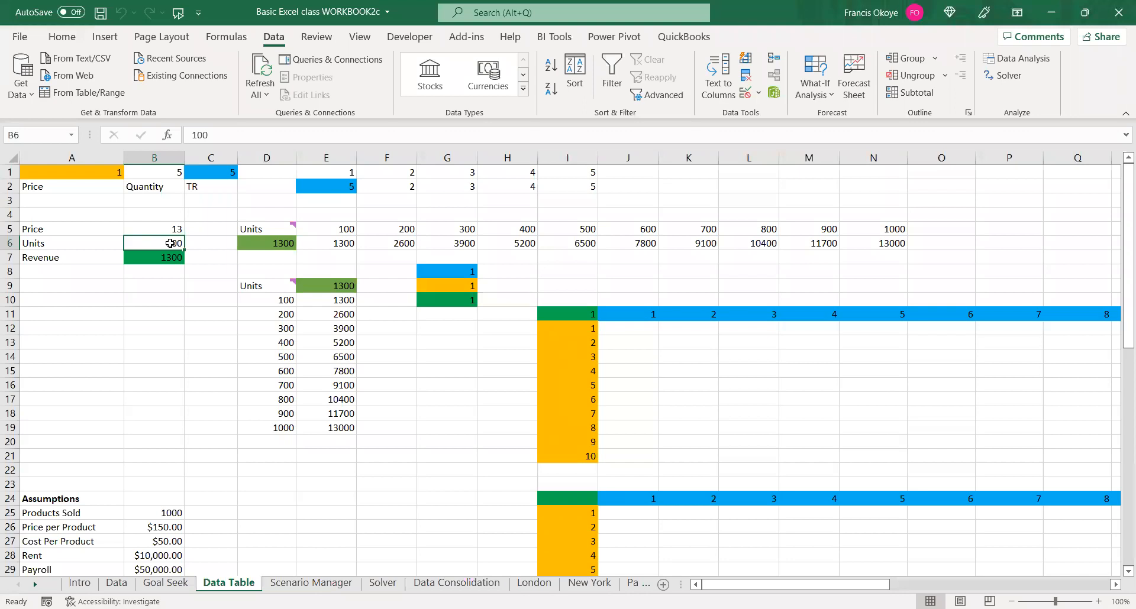
pyautogui.click(168, 257)
# Change the price in B5 first to 1 and then to 2 to recalculate both Data Tables
pyautogui.click(168, 231)
pyautogui.write('1')
pyautogui.press('Return')
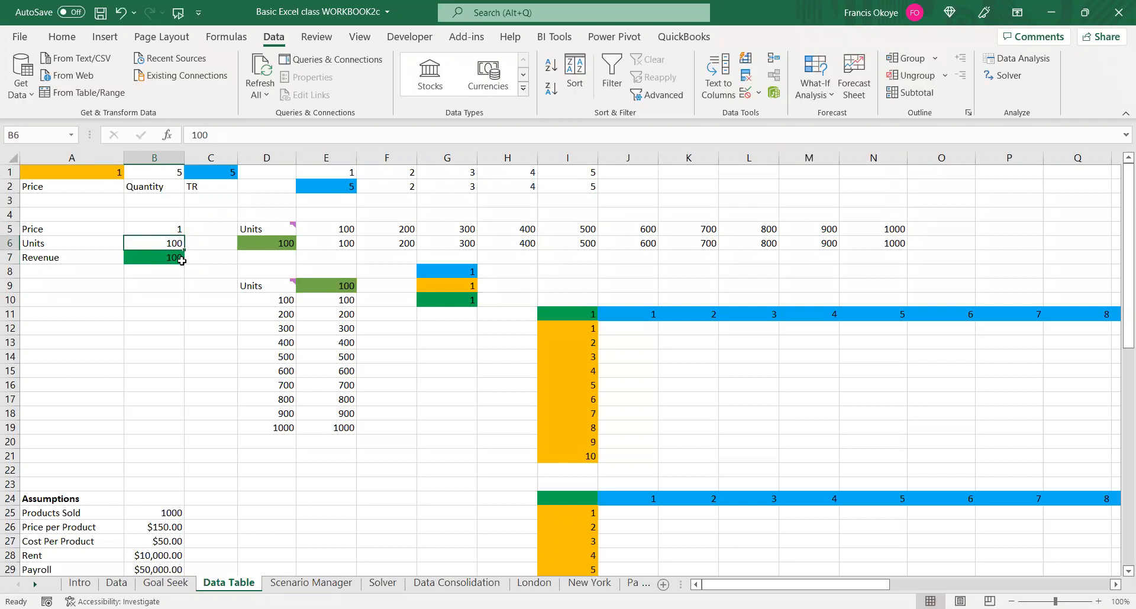
pyautogui.click(173, 229)
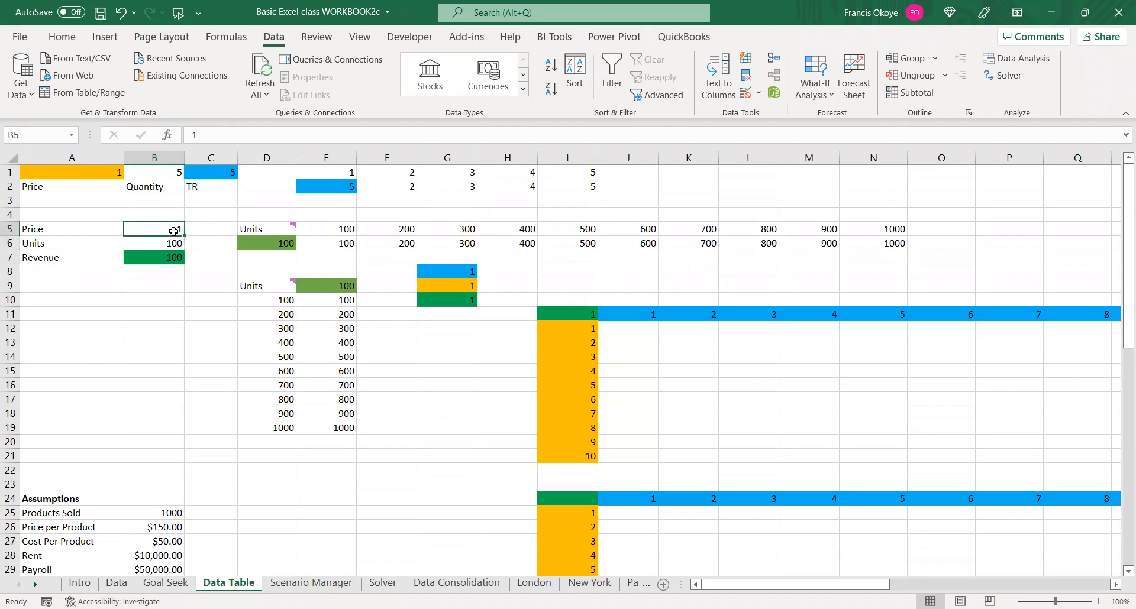
pyautogui.write('2')
pyautogui.press('Return')
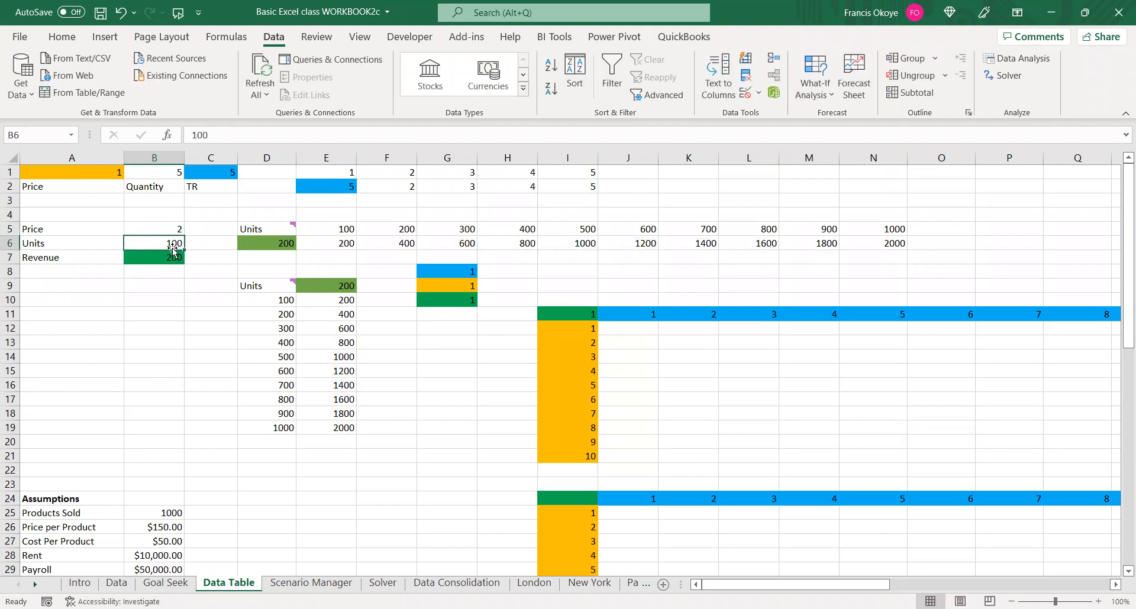
# Try 20 as the units value in B6 and undo the change
pyautogui.write('20')
pyautogui.press('Return')
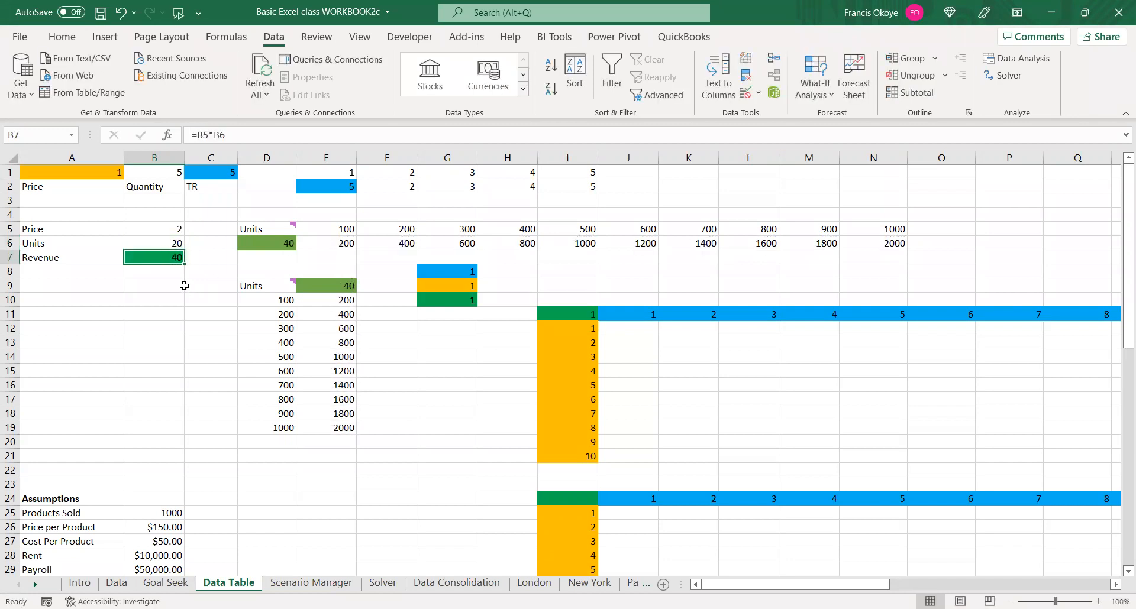
pyautogui.hotkey('ctrl', 'z')
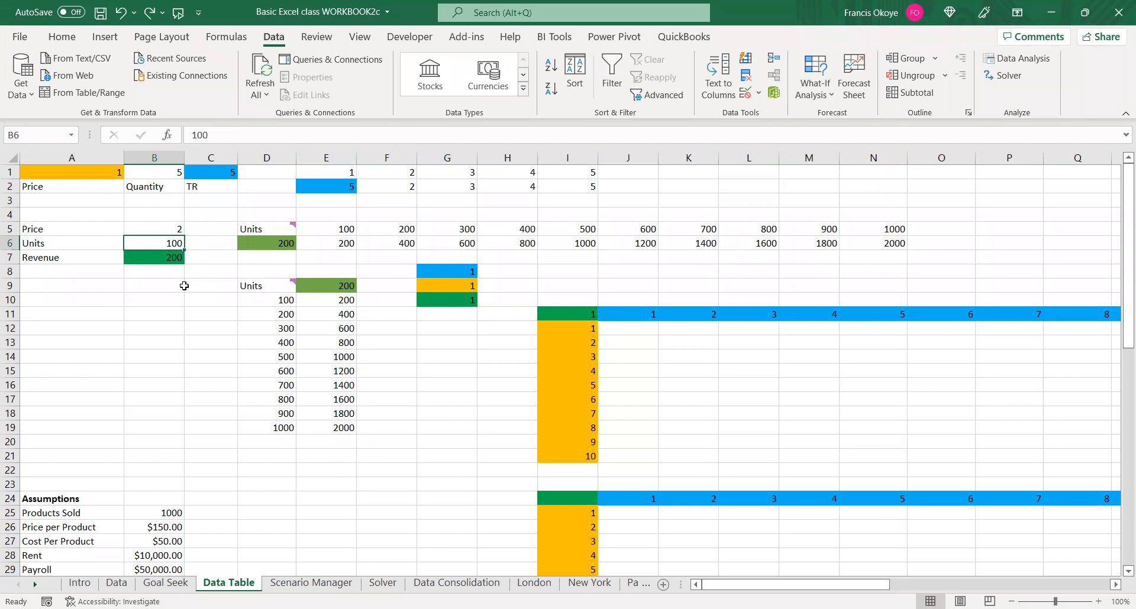
# Examine the heading values of the lower empty multiplication grid along column I down to row 34
pyautogui.click(639, 497)
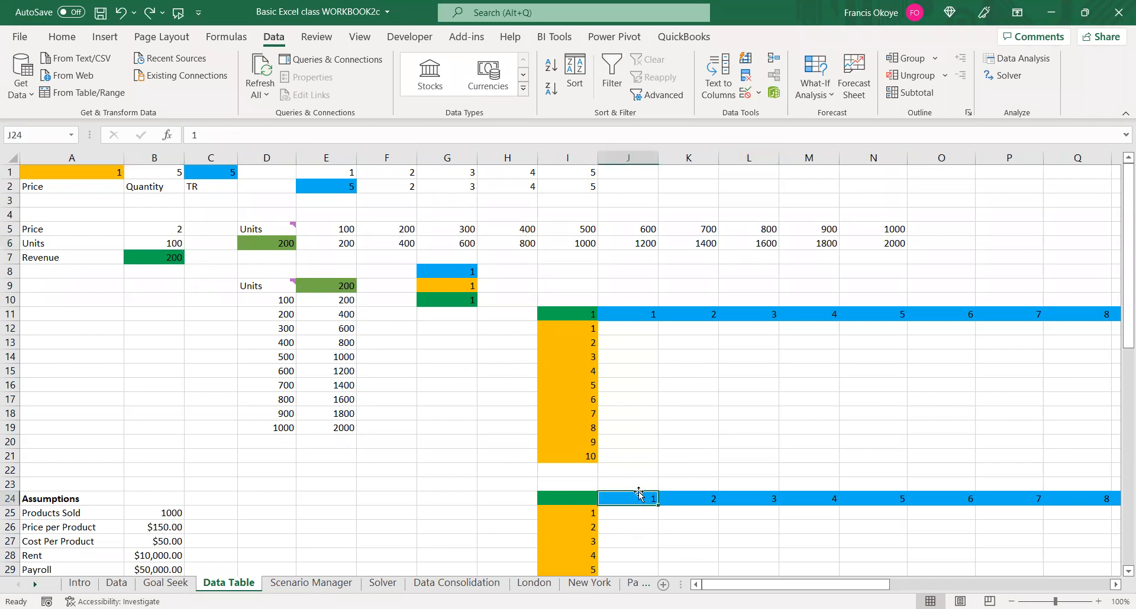
pyautogui.press('Left')
pyautogui.press('Down')
pyautogui.press('Down')
pyautogui.press('Down')
pyautogui.press('Down')
pyautogui.press('Down')
pyautogui.press('Down')
pyautogui.press('Down')
pyautogui.press('Down')
pyautogui.press('Down')
pyautogui.press('Down')
pyautogui.press('Down')
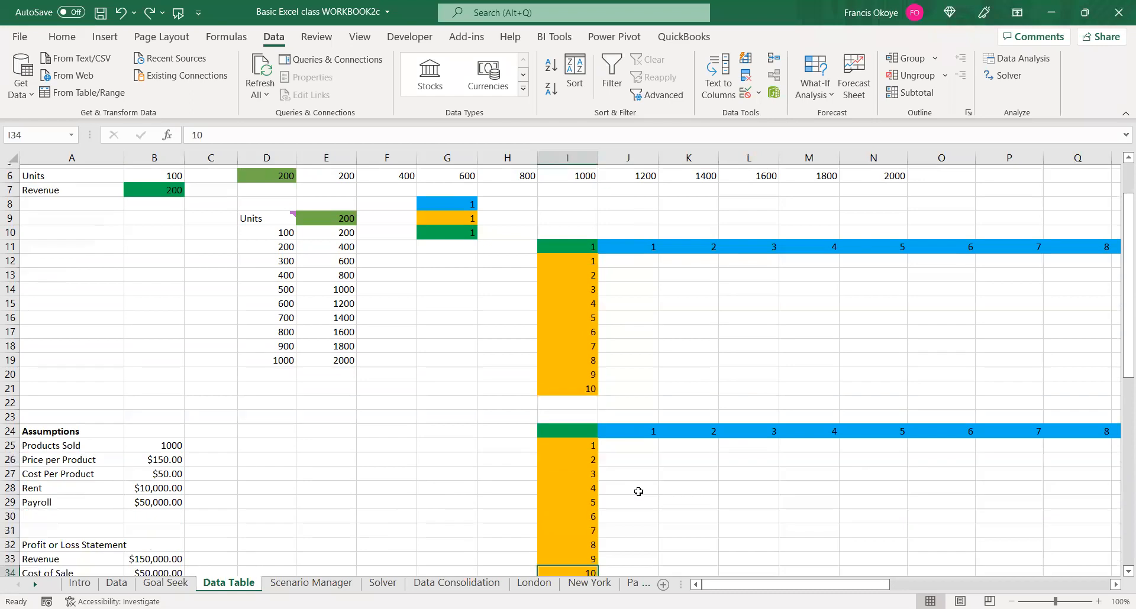
pyautogui.press('Up')
pyautogui.press('Up')
pyautogui.press('Up')
pyautogui.press('Up')
pyautogui.press('Up')
pyautogui.press('Up')
pyautogui.press('Up')
pyautogui.press('Up')
pyautogui.press('Up')
pyautogui.press('Up')
pyautogui.press('Up')
pyautogui.press('Up')
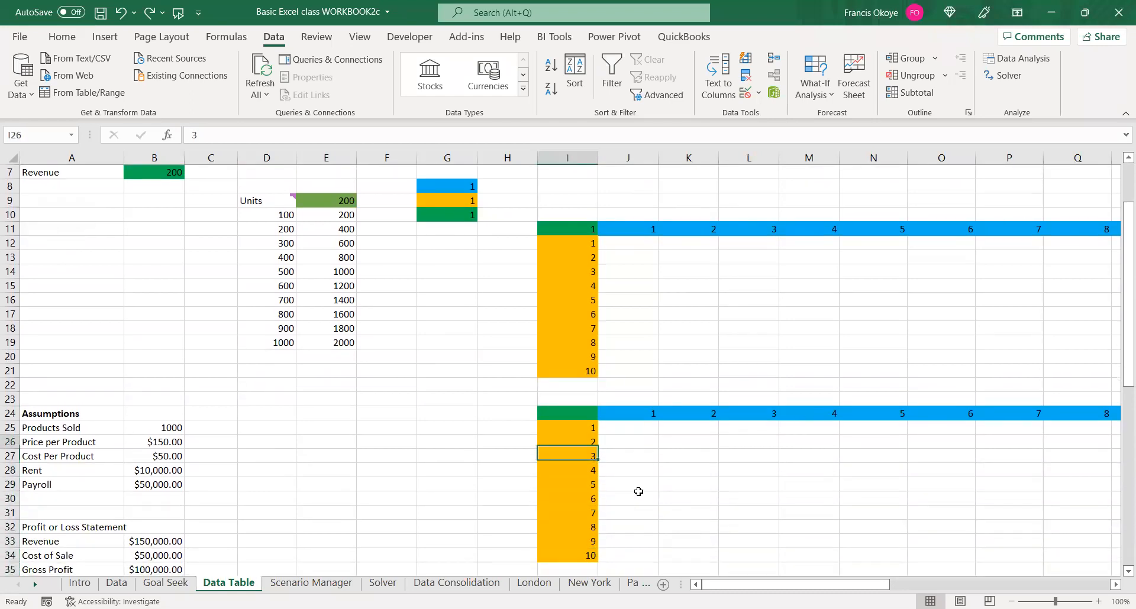
pyautogui.press('Down')
pyautogui.press('Right')
pyautogui.press('Right')
pyautogui.press('Left')
pyautogui.press('Down')
pyautogui.write('=')
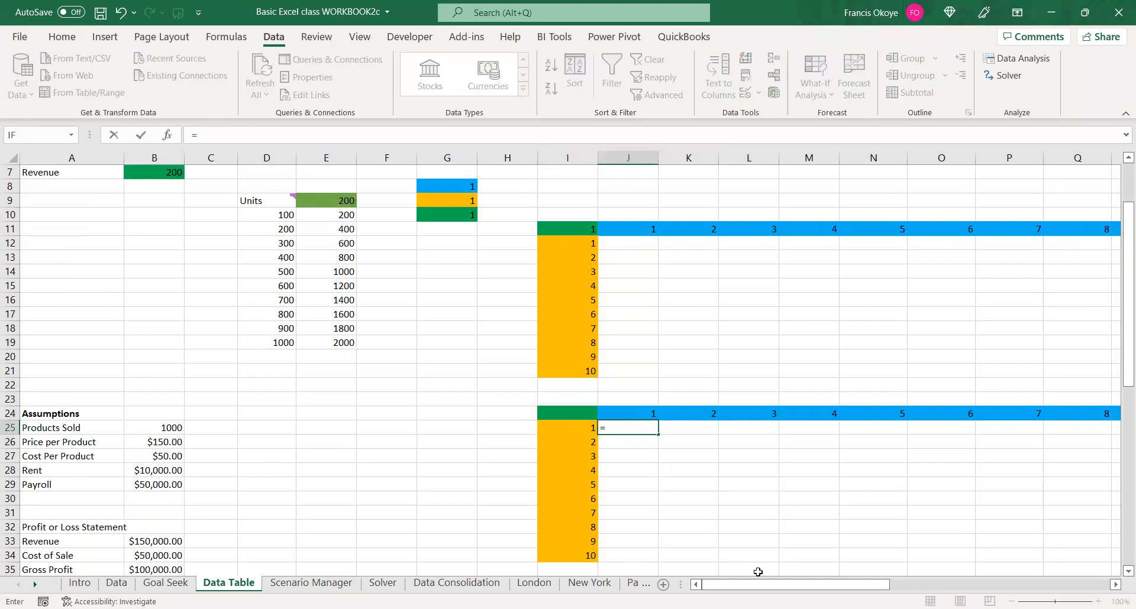
pyautogui.press('Escape')
# Start a formula in J25 of the lower grid that multiplies row heading I25 by column heading J24
pyautogui.moveTo(853, 588); pyautogui.dragTo(875, 588)
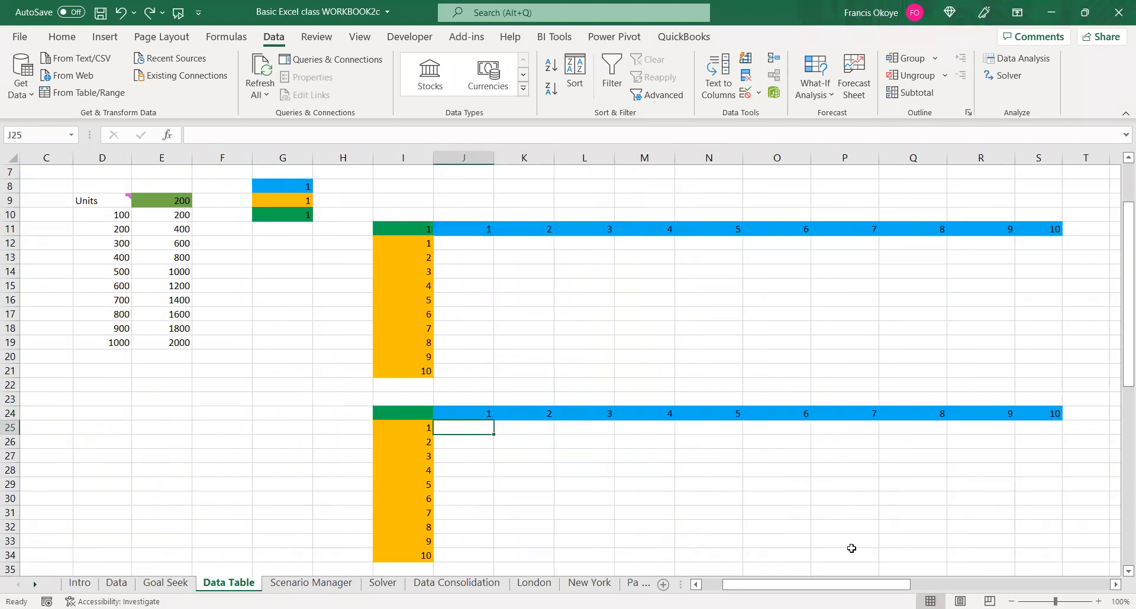
pyautogui.click(1038, 568)
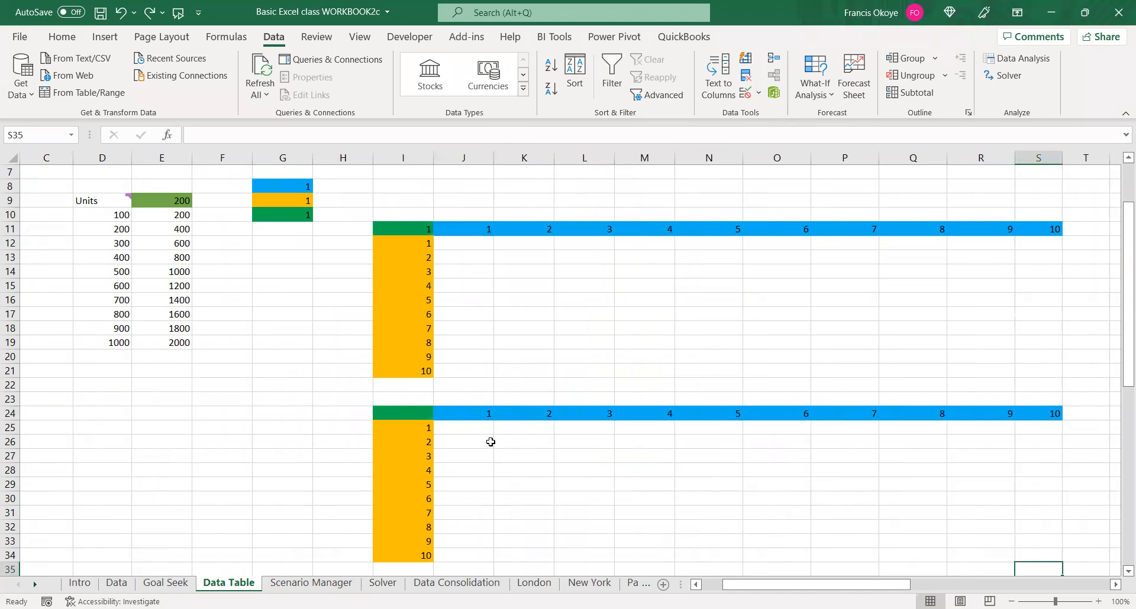
pyautogui.moveTo(490, 430); pyautogui.dragTo(1024, 568)
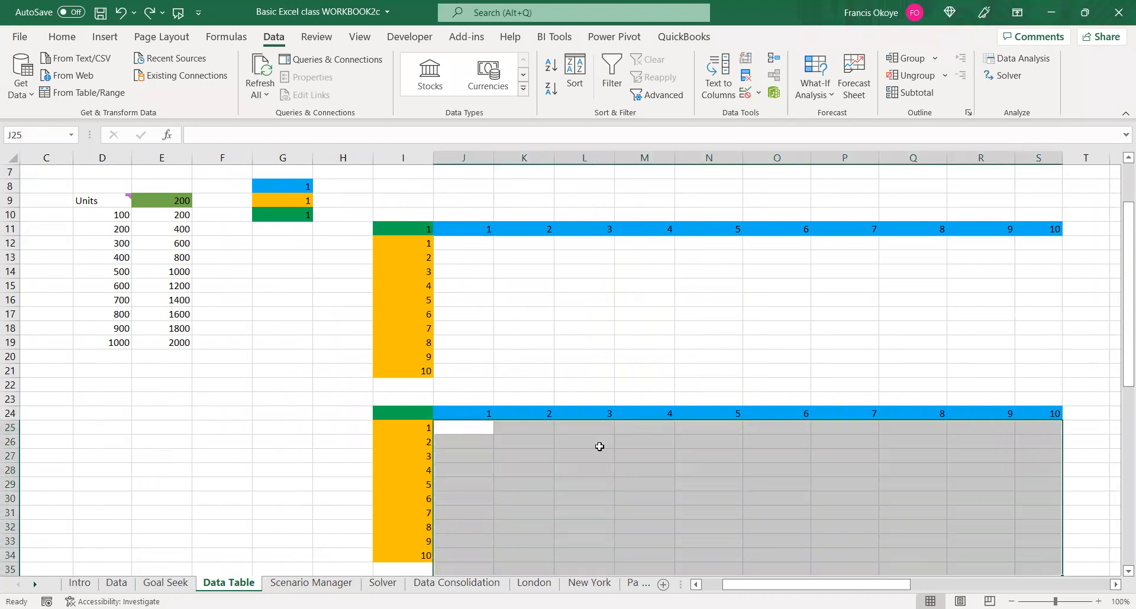
pyautogui.click(472, 430)
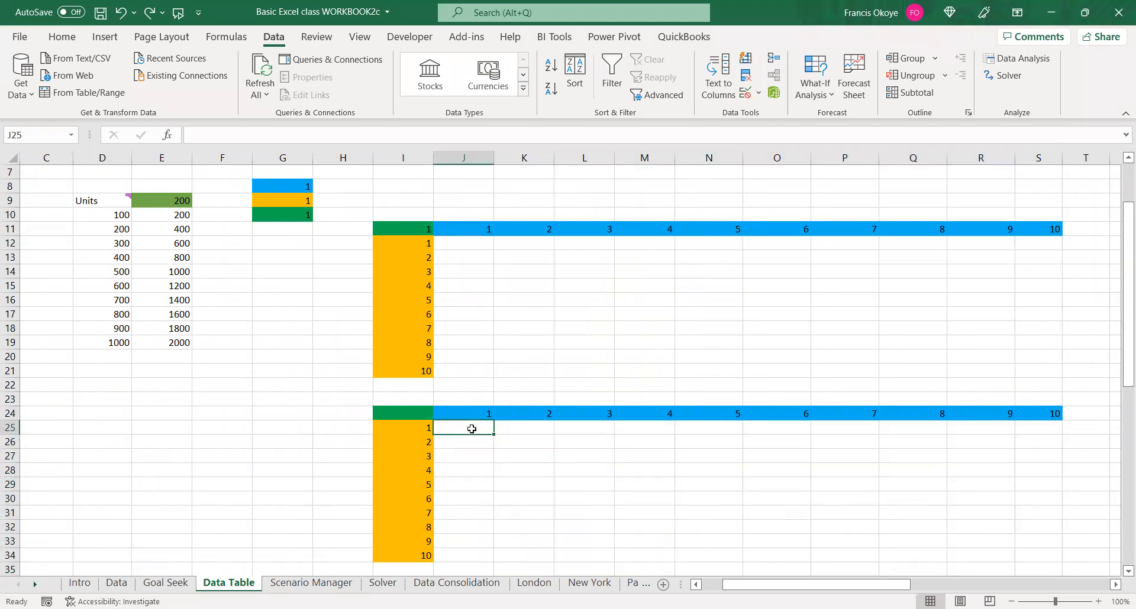
pyautogui.write('=')
pyautogui.click(413, 436)
pyautogui.write('*')
pyautogui.click(462, 420)
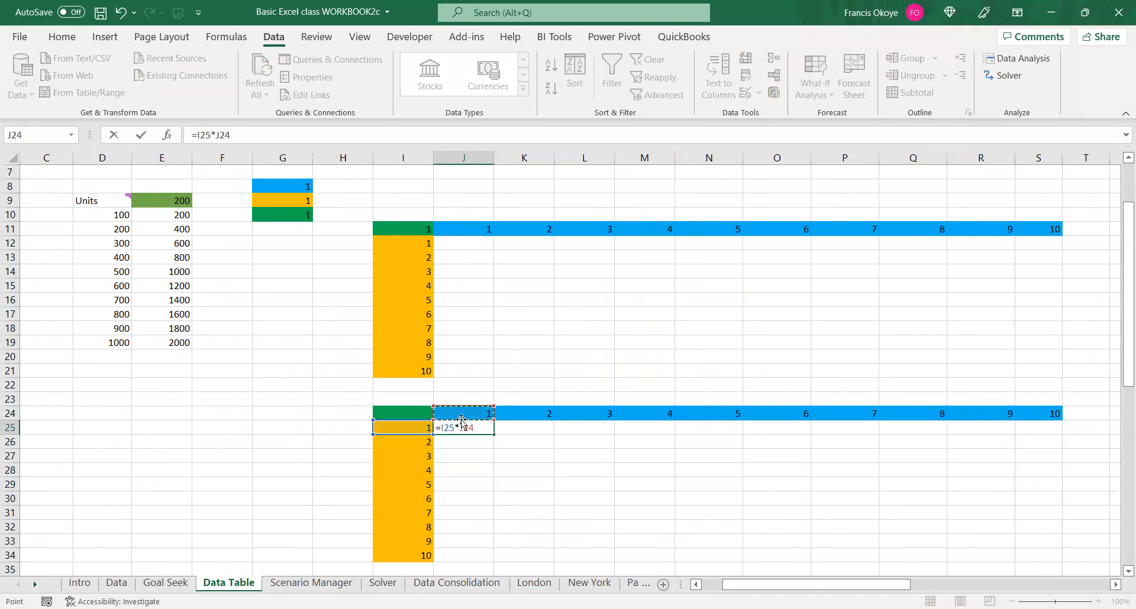
# Lock column I and row 24 with mixed references so the J25 formula reads =$I25*J$24
pyautogui.click(445, 429)
pyautogui.press('F4')
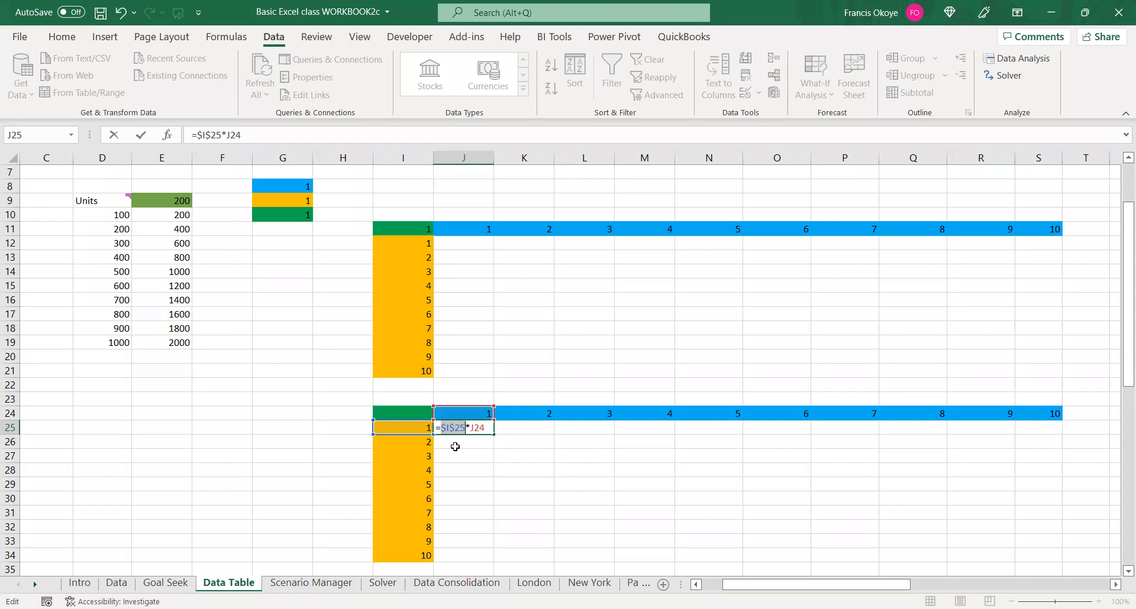
pyautogui.press('F4')
pyautogui.press('F4')
pyautogui.click(471, 430)
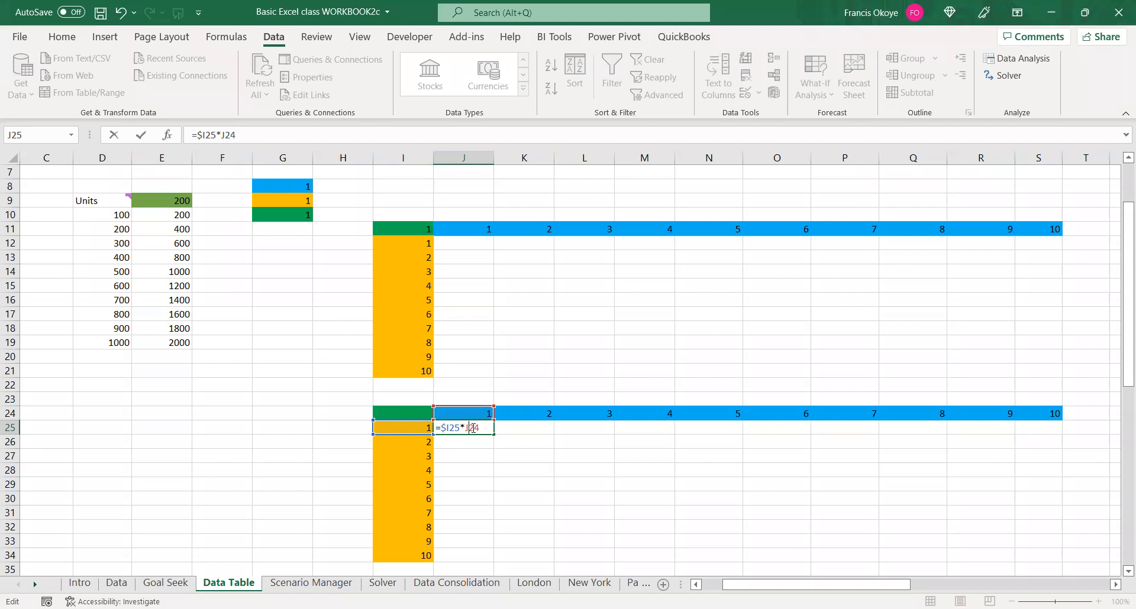
pyautogui.press('F4')
pyautogui.press('F4')
pyautogui.press('Return')
# Fill the J25 formula across the grid's first row through S25
pyautogui.press('Up')
pyautogui.hotkey('shift', 'Right')
pyautogui.hotkey('shift', 'Right')
pyautogui.hotkey('shift', 'Right')
pyautogui.hotkey('shift', 'Right')
pyautogui.hotkey('shift', 'Right')
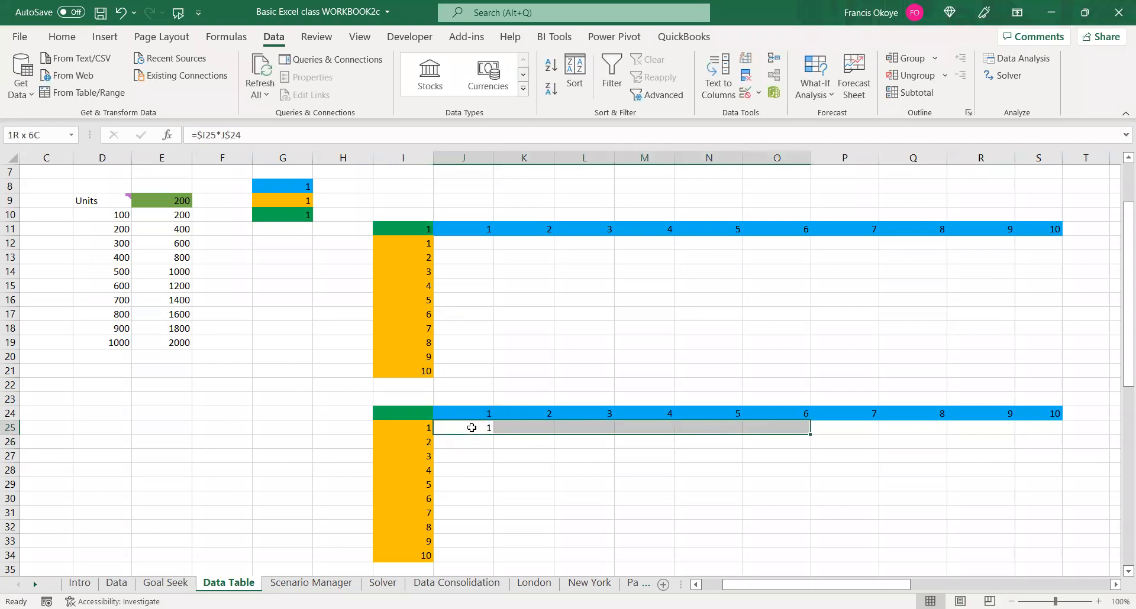
pyautogui.hotkey('shift', 'Right')
pyautogui.hotkey('shift', 'Right')
pyautogui.hotkey('shift', 'Right')
pyautogui.hotkey('shift', 'Right')
pyautogui.hotkey('ctrl', 'r')
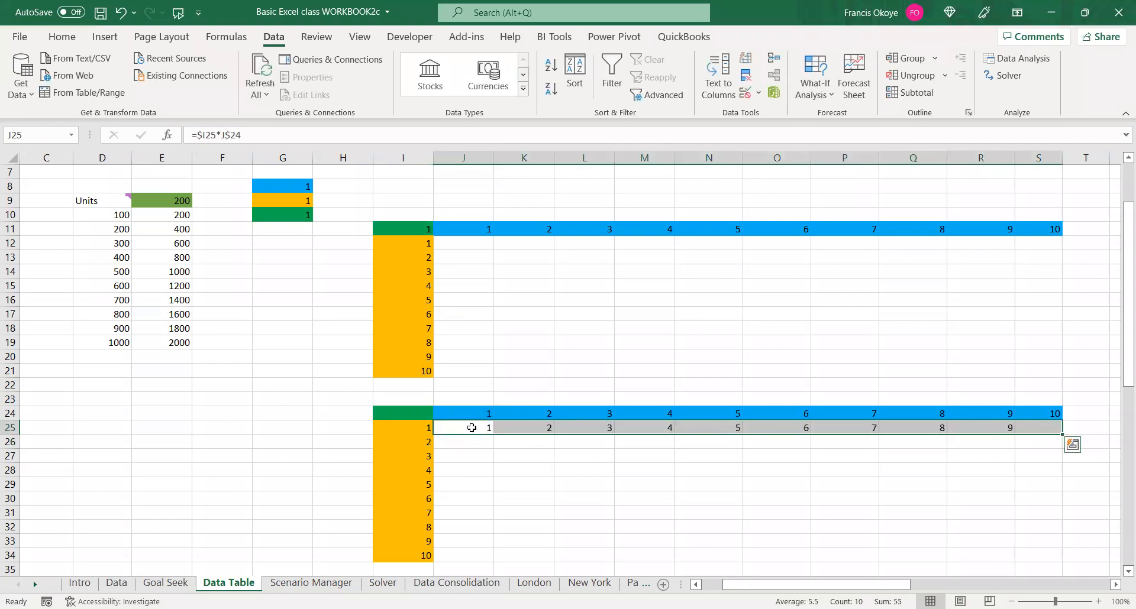
# Fill the row 25 formulas down through row 34 to complete the multiplication table J25:S34
pyautogui.hotkey('shift', 'Down')
pyautogui.hotkey('shift', 'Down')
pyautogui.hotkey('shift', 'Down')
pyautogui.hotkey('shift', 'Down')
pyautogui.hotkey('shift', 'Down')
pyautogui.hotkey('shift', 'Down')
pyautogui.hotkey('shift', 'Down')
pyautogui.hotkey('shift', 'Down')
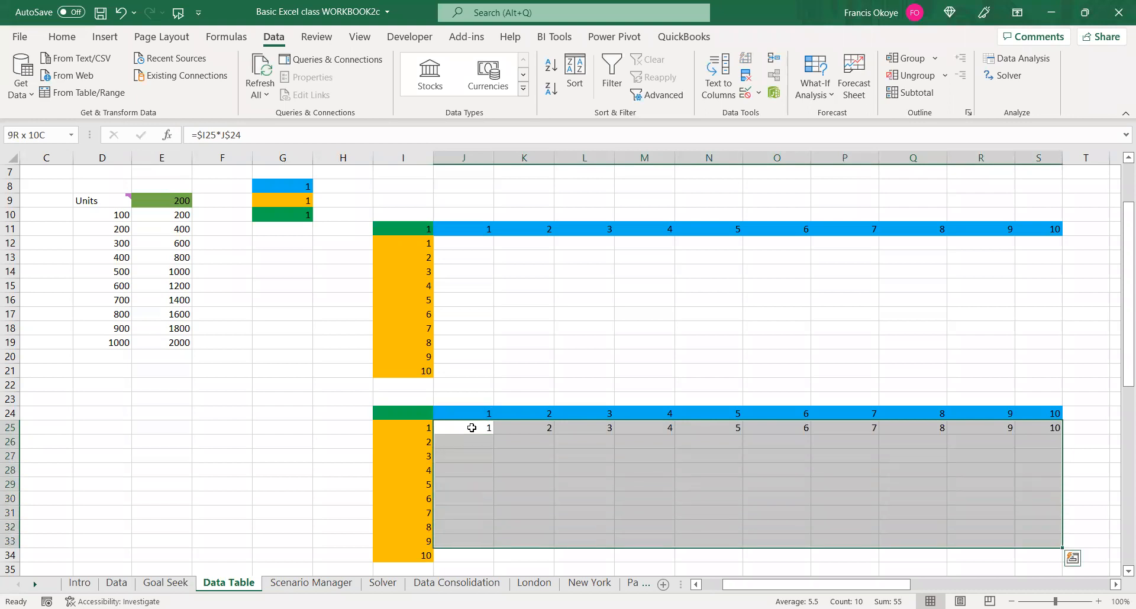
pyautogui.hotkey('shift', 'Down')
pyautogui.hotkey('ctrl', 'd')
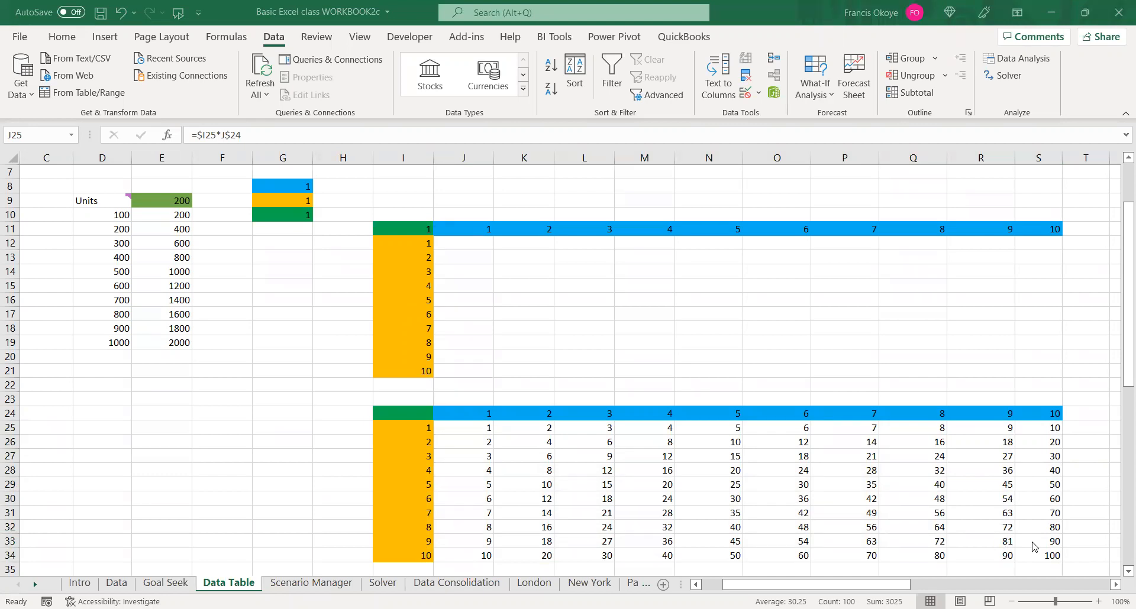
# Clear the green corner cell I11 of the upper grid
pyautogui.click(598, 371)
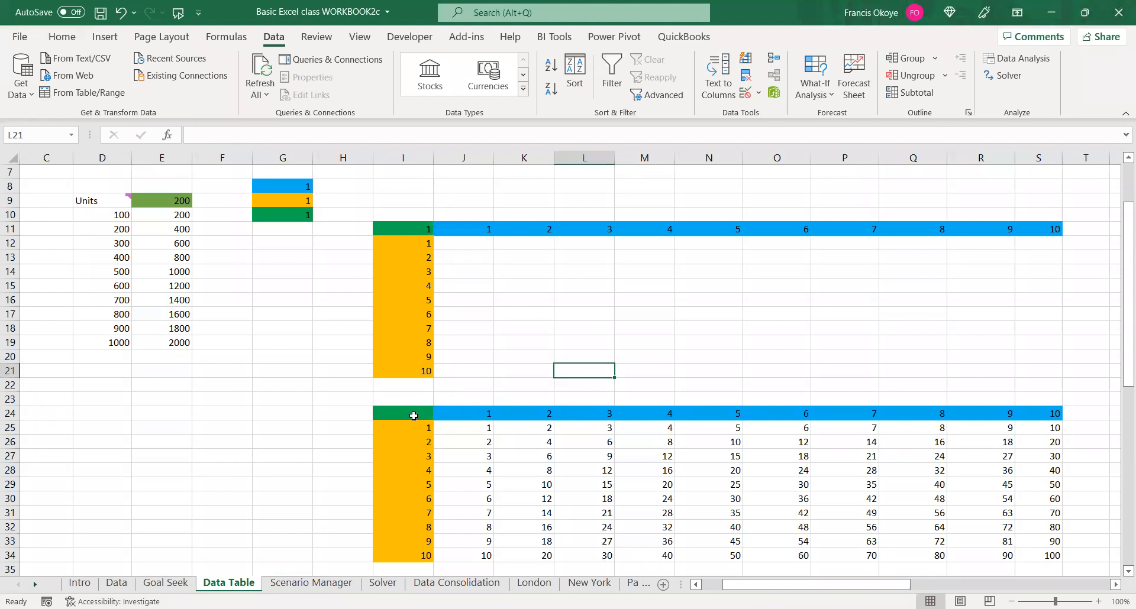
pyautogui.click(478, 244)
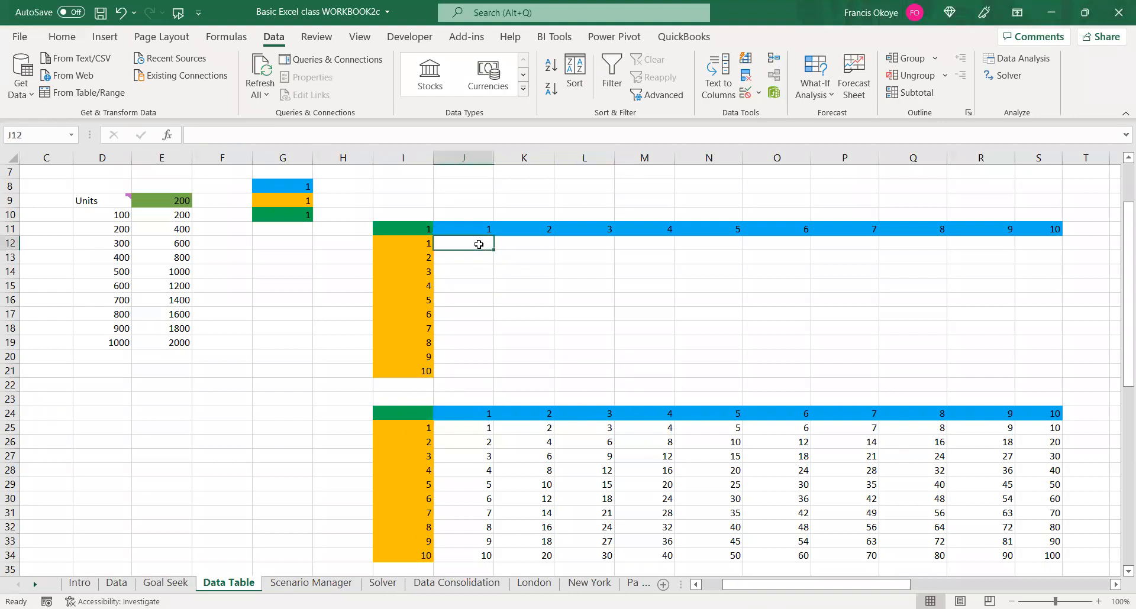
pyautogui.click(424, 233)
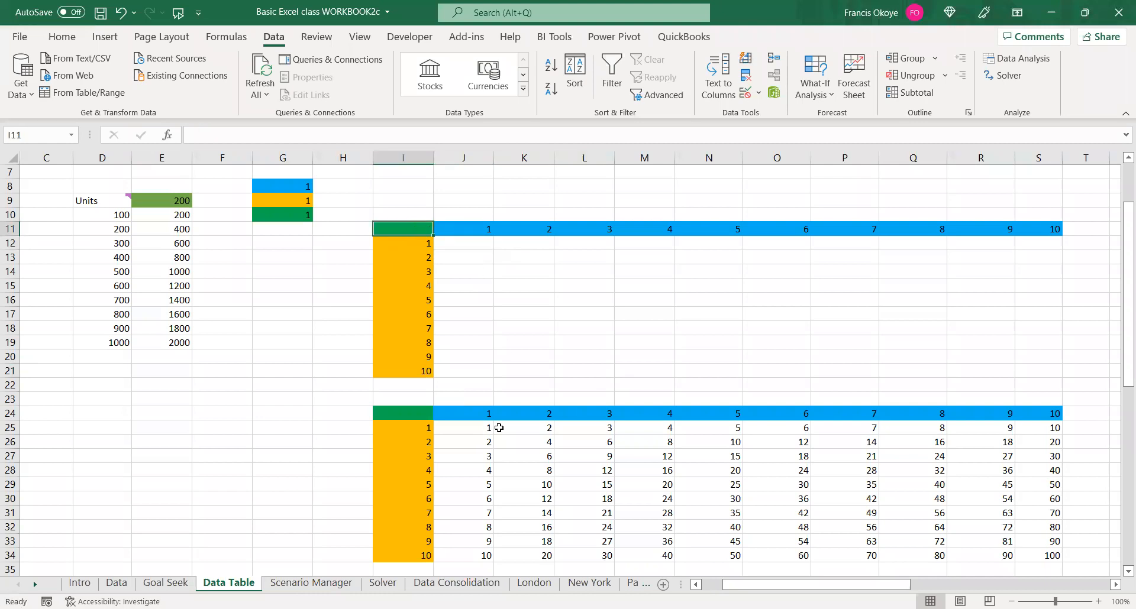
pyautogui.write('=')
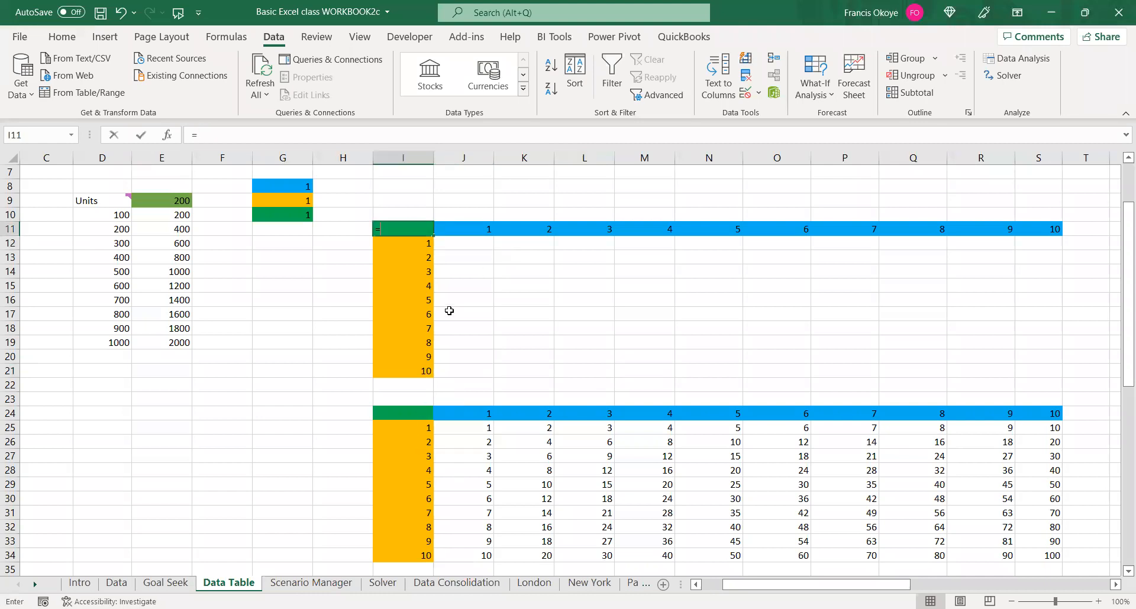
pyautogui.press('Escape')
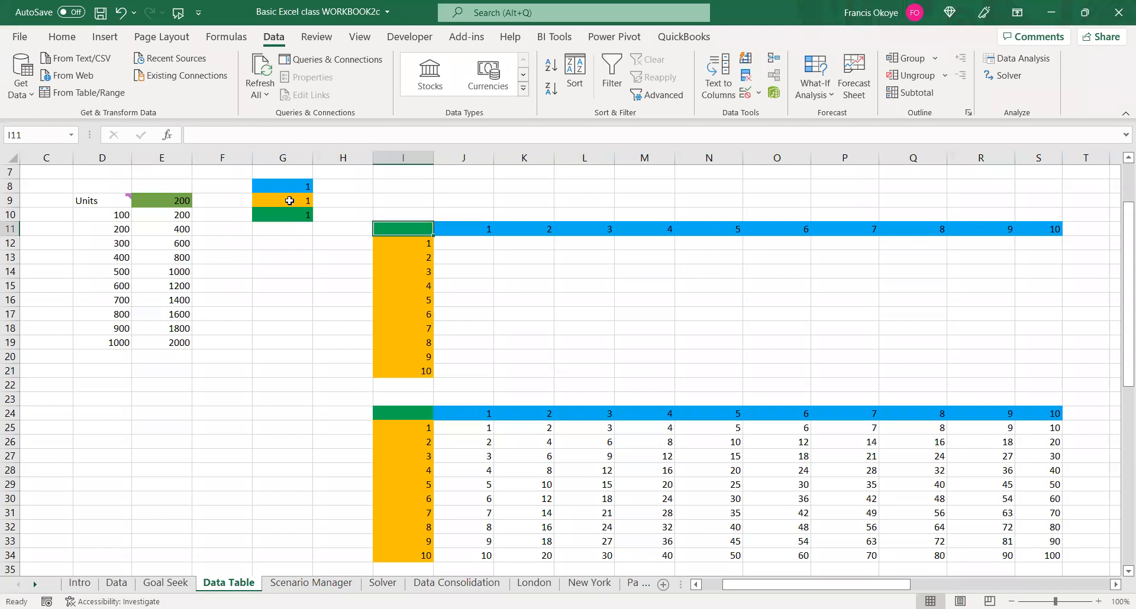
# Inspect the product formula in G10 with its input cells G8 and G9, and return to corner cell I11
pyautogui.doubleClick(286, 215)
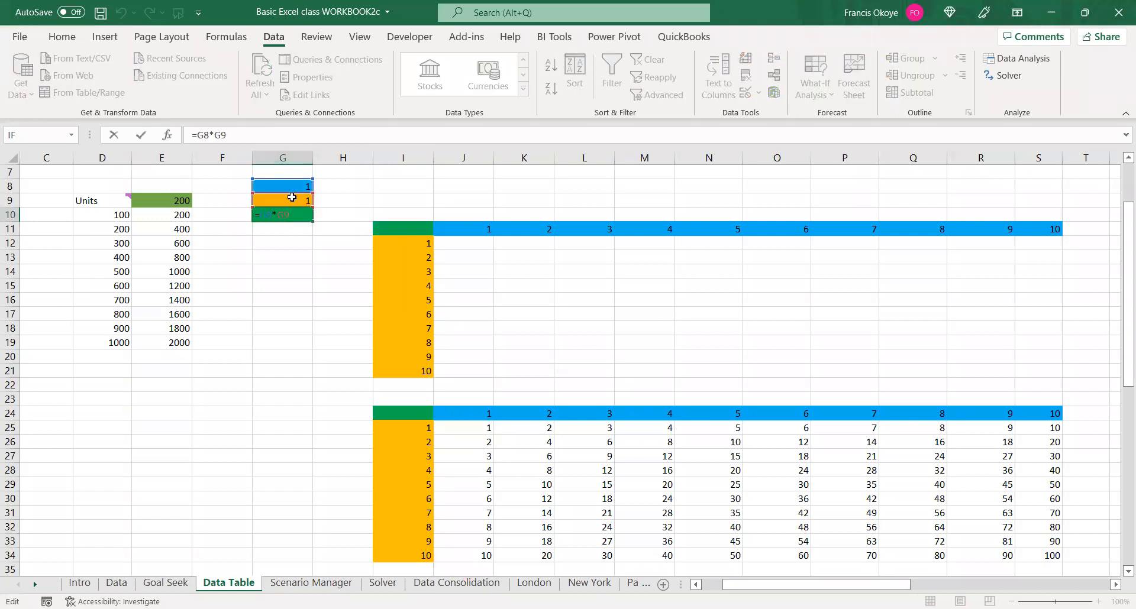
pyautogui.press('Return')
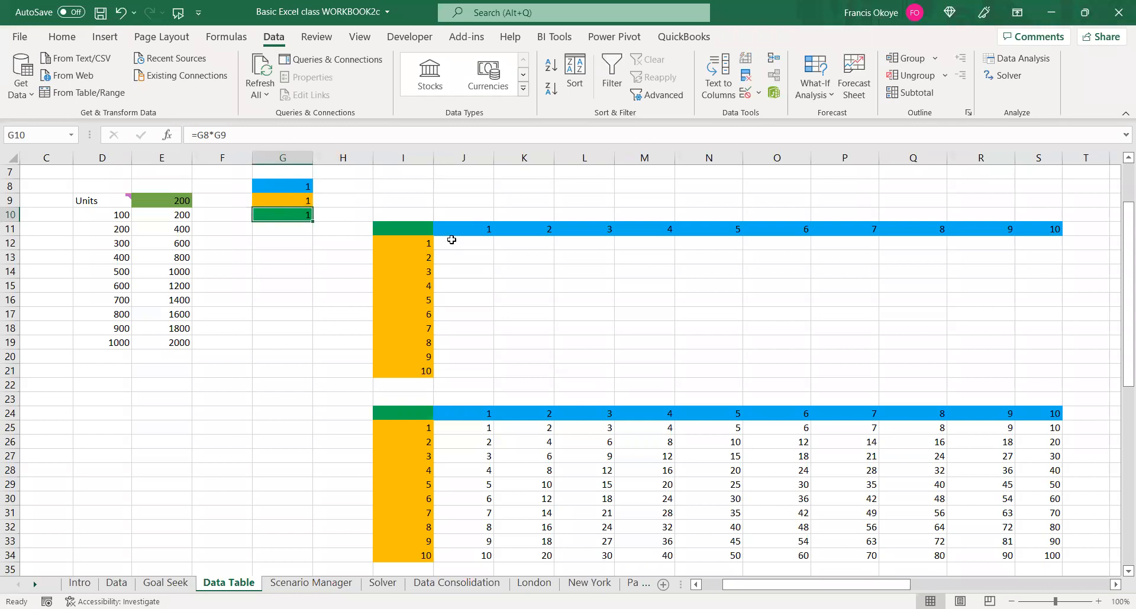
pyautogui.click(412, 228)
pyautogui.hscroll(-2, 412, 228)
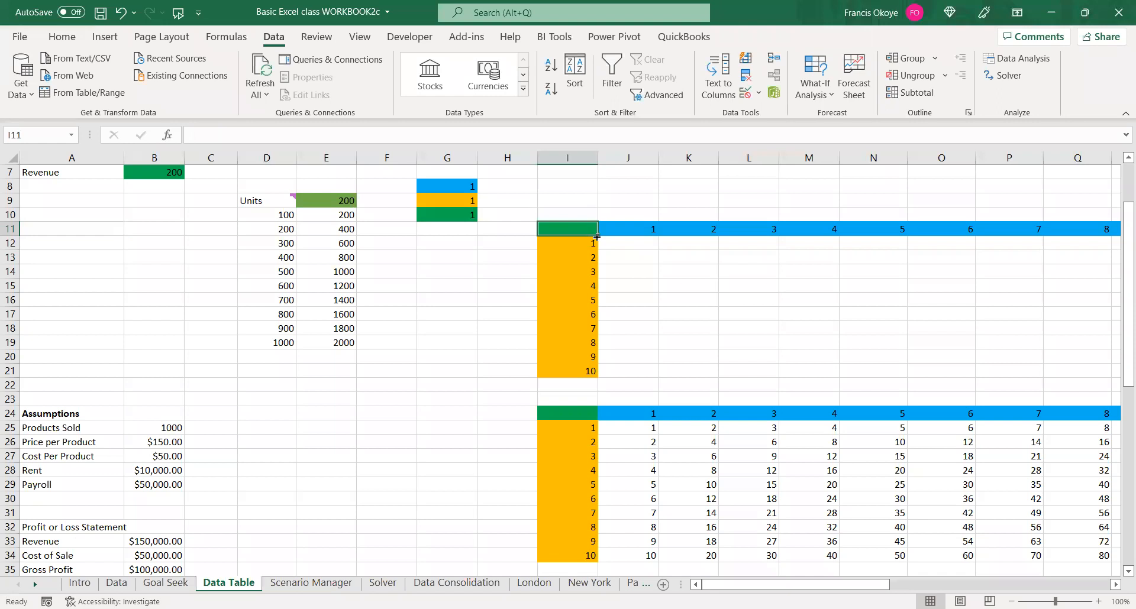
# Link the upper grid's corner cell I11 to the product formula cell with =G10 and check the reference
pyautogui.write('=')
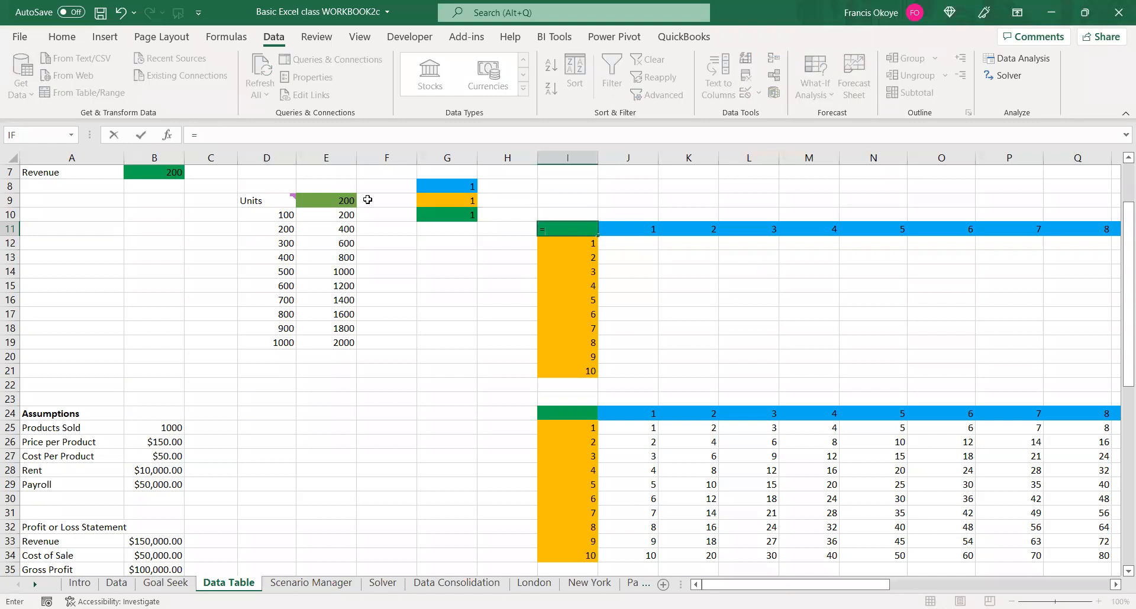
pyautogui.click(437, 216)
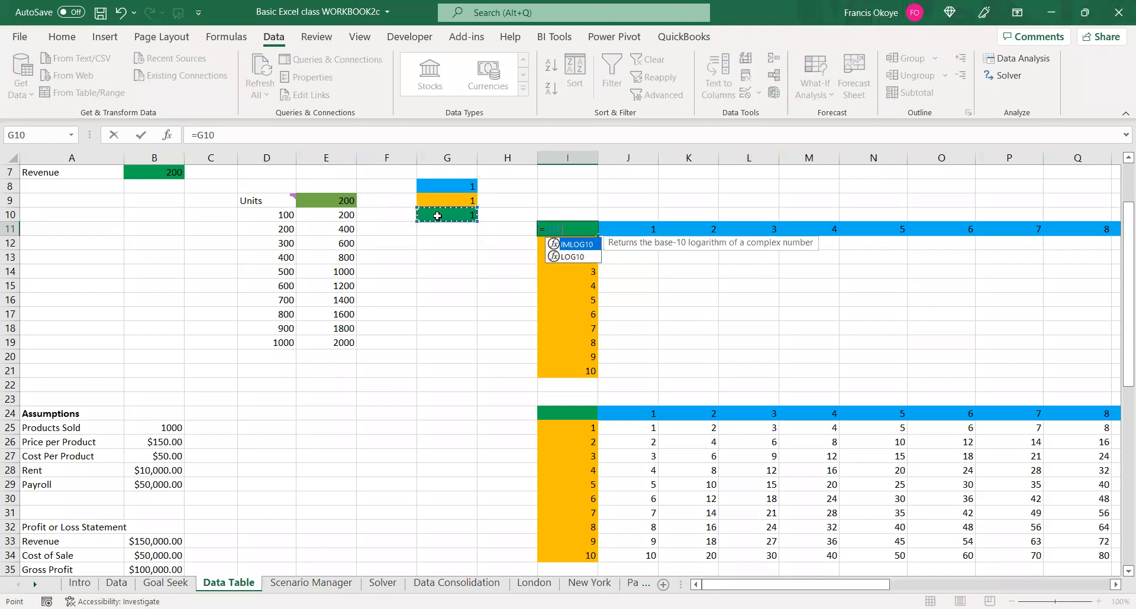
pyautogui.press('Return')
pyautogui.doubleClick(587, 232)
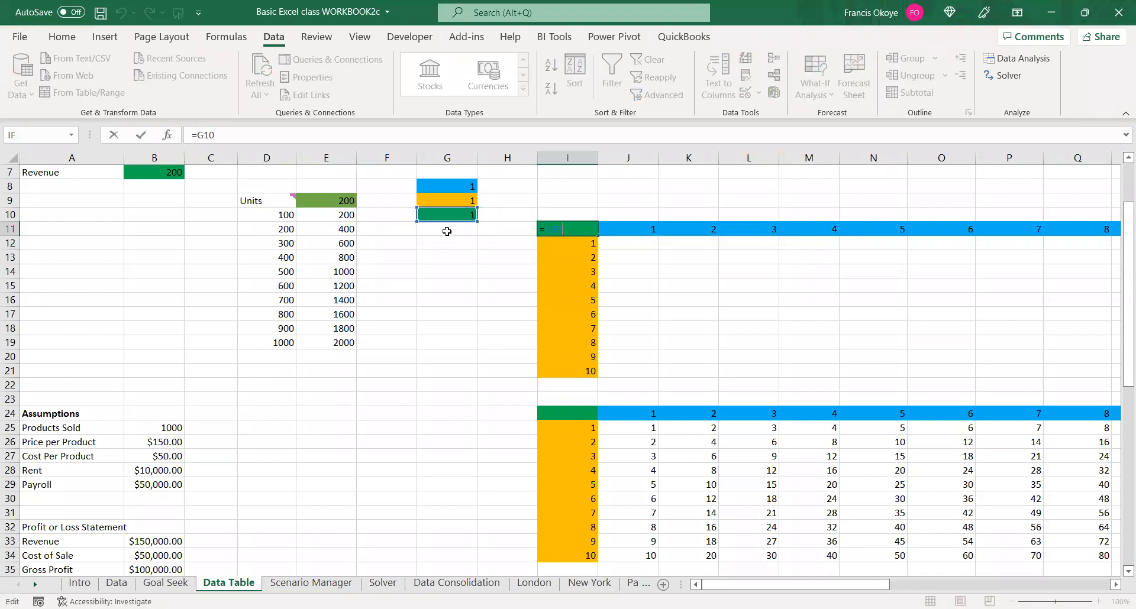
pyautogui.hotkey('ctrl', 'Return')
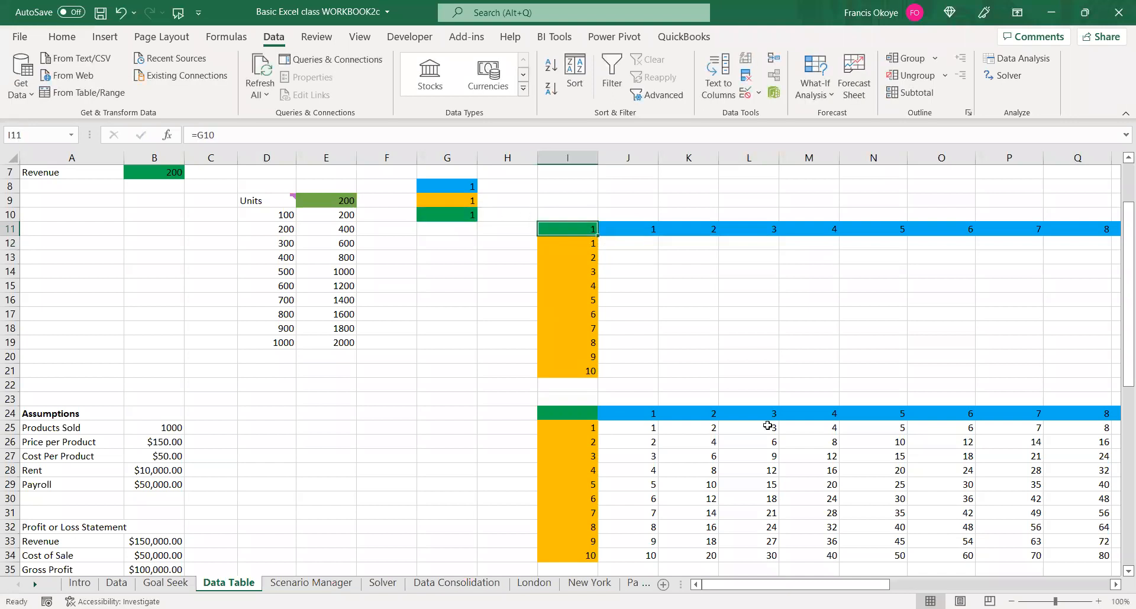
# Create a two-variable Data Table over I11:S21 with row input cell $G$8 and column input cell $G$9
pyautogui.moveTo(837, 590); pyautogui.dragTo(858, 589)
pyautogui.moveTo(419, 230); pyautogui.dragTo(1051, 375)
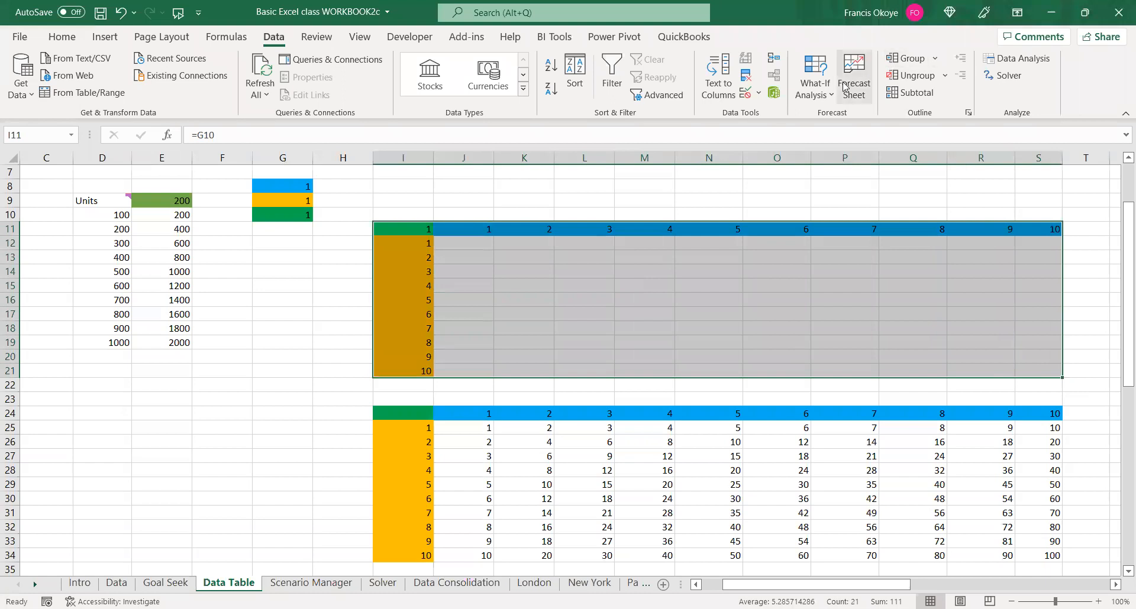
pyautogui.click(820, 93)
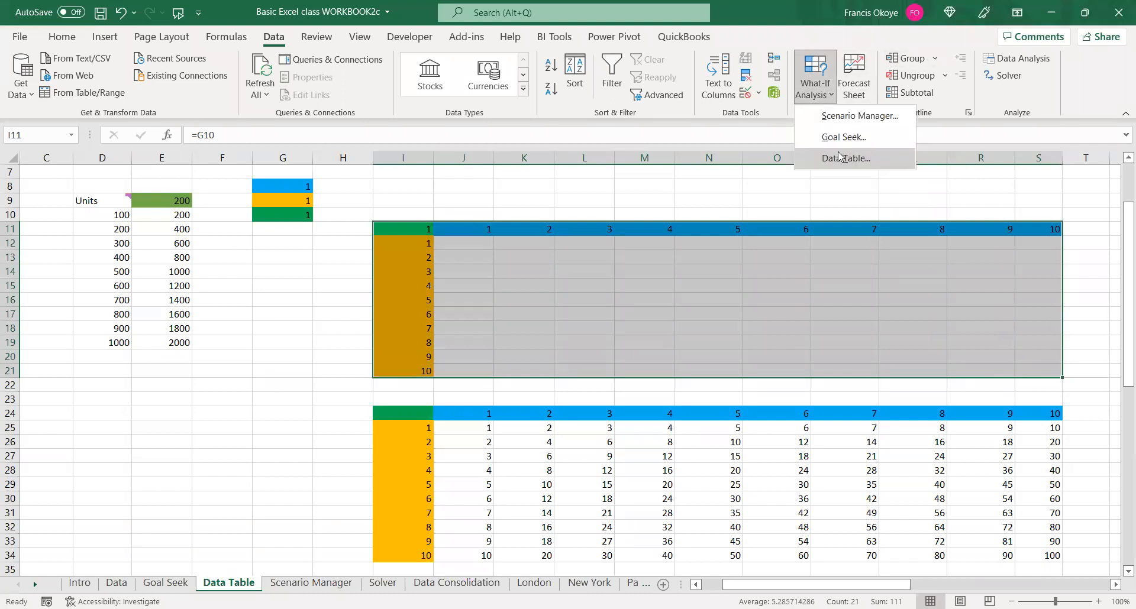
pyautogui.click(835, 161)
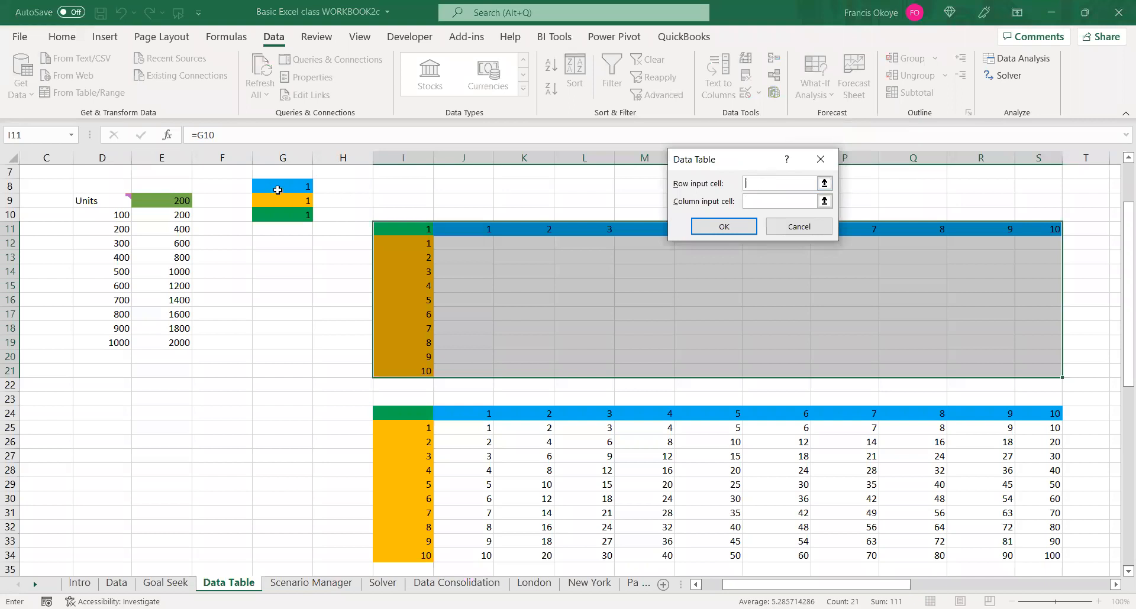
pyautogui.click(277, 187)
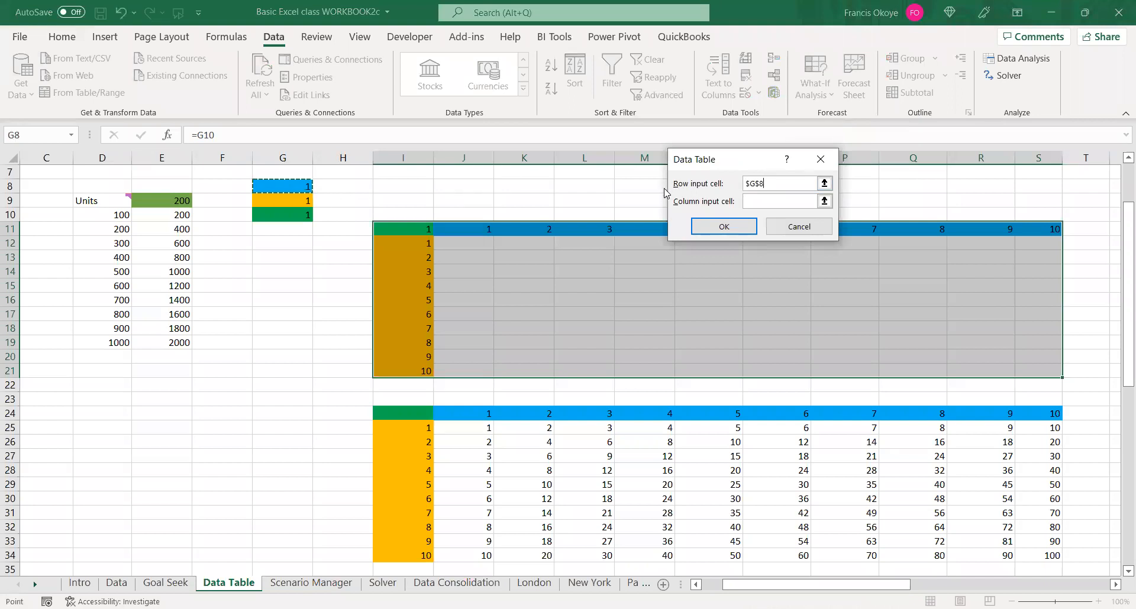
pyautogui.click(752, 202)
pyautogui.click(304, 207)
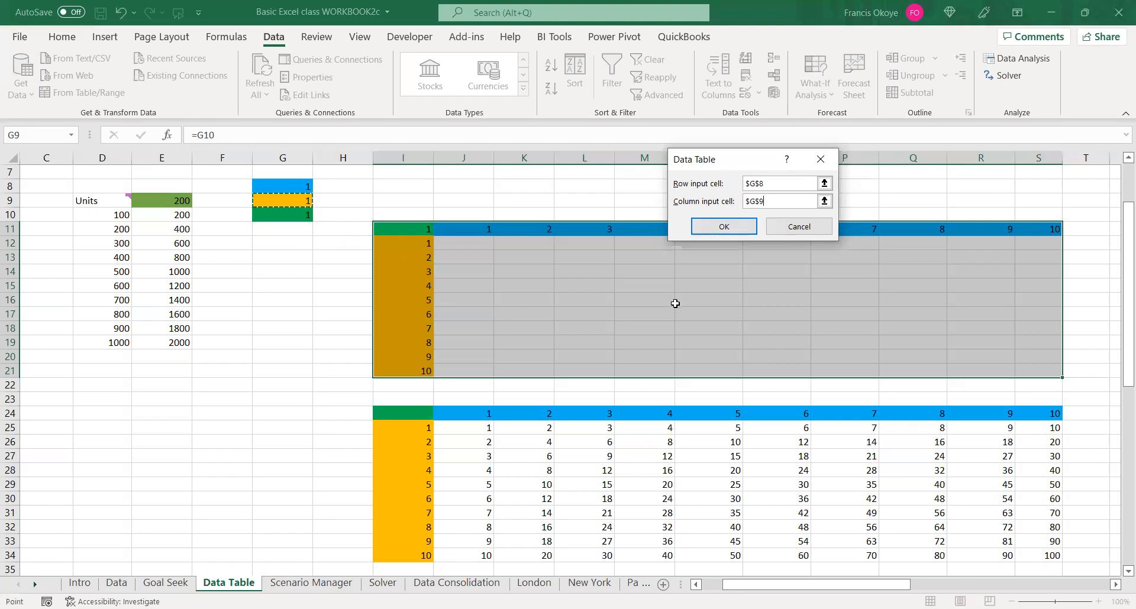
pyautogui.click(740, 225)
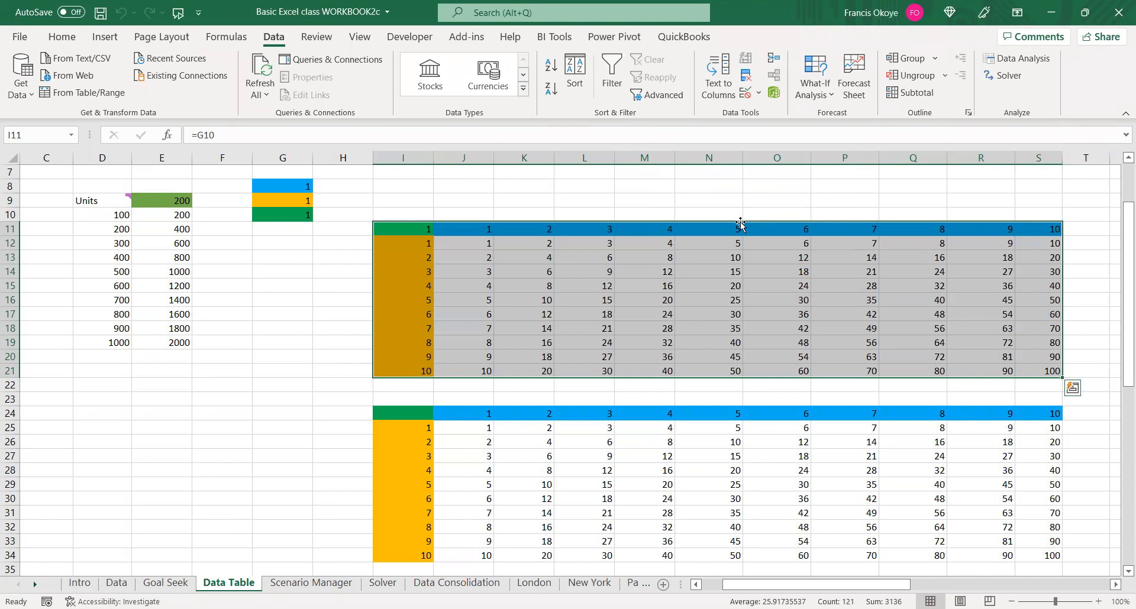
# Review the Assumptions inputs in B25:B29, covering products sold, price per product, cost per product and payroll
pyautogui.click(1008, 601)
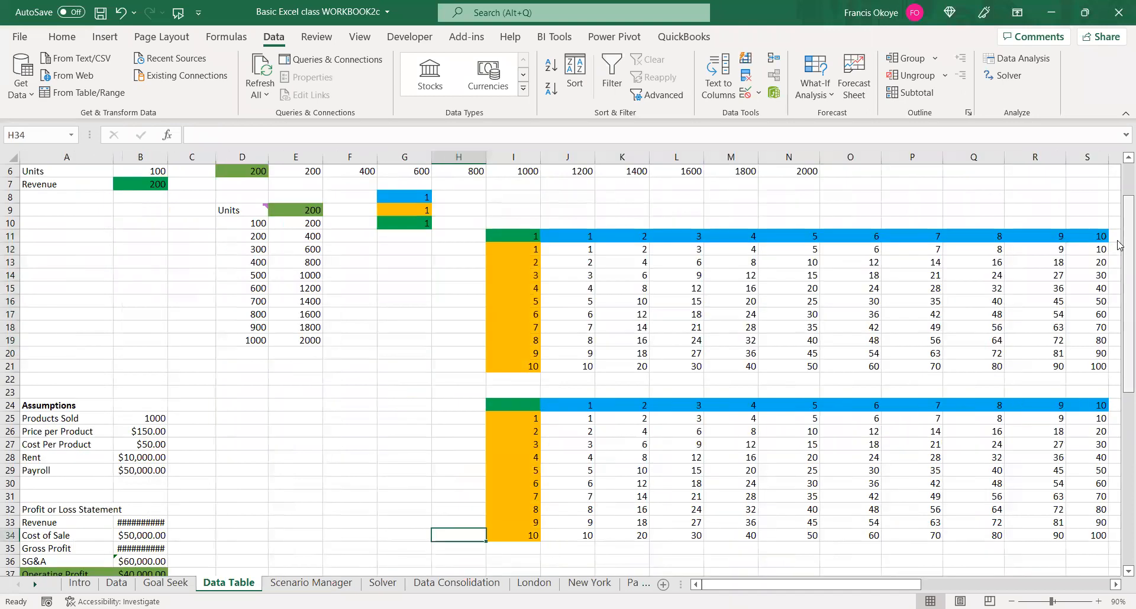
pyautogui.moveTo(1120, 245); pyautogui.dragTo(1120, 349)
pyautogui.click(194, 376)
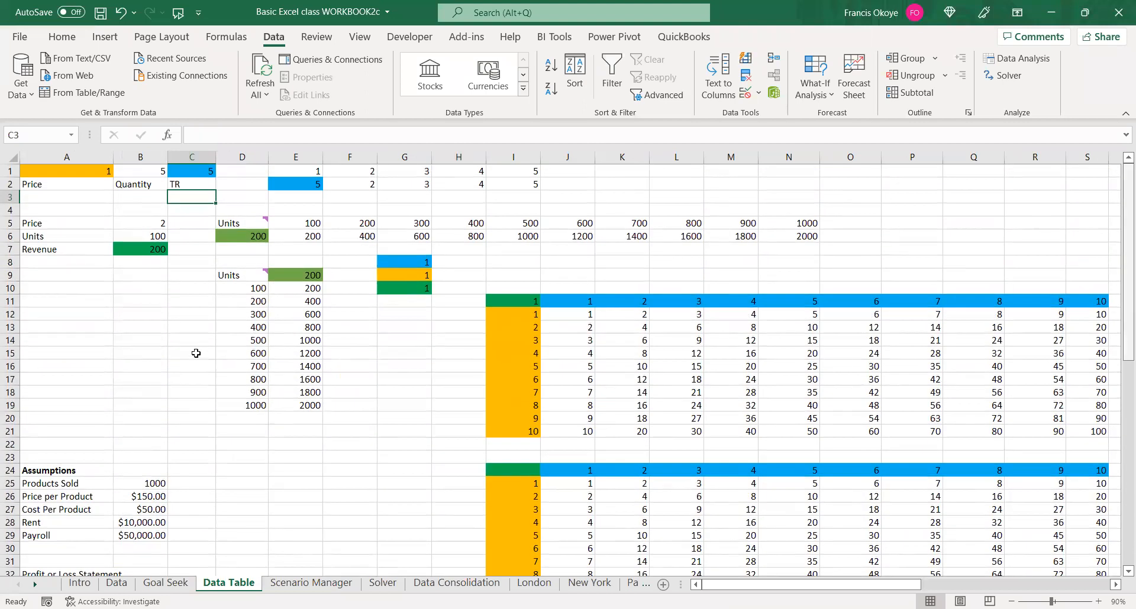
pyautogui.scroll(-7, 196, 353)
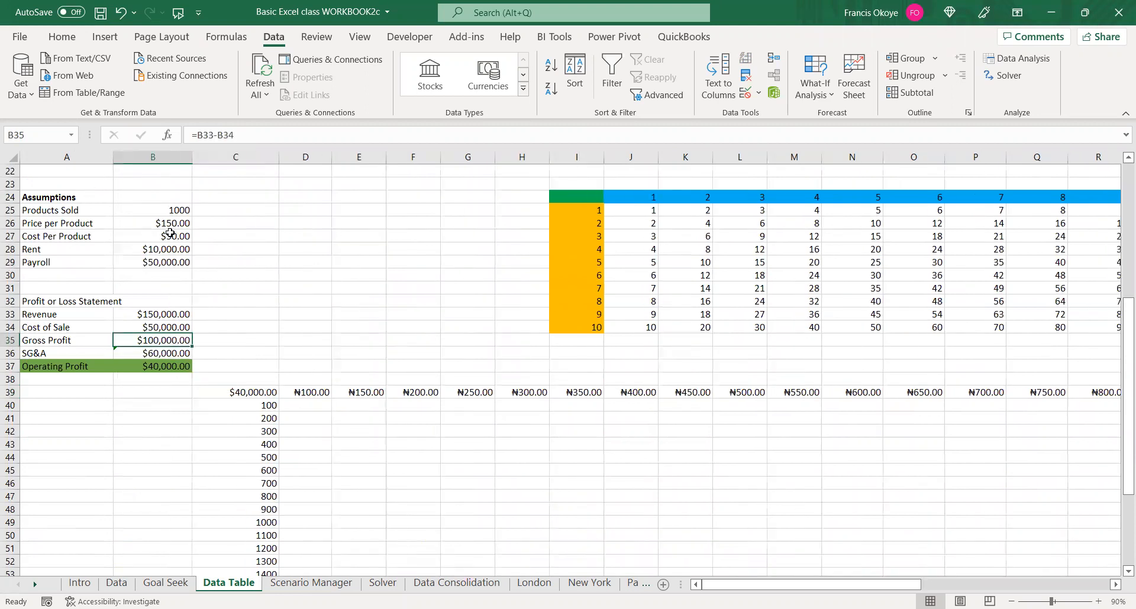
pyautogui.click(169, 233)
pyautogui.click(157, 213)
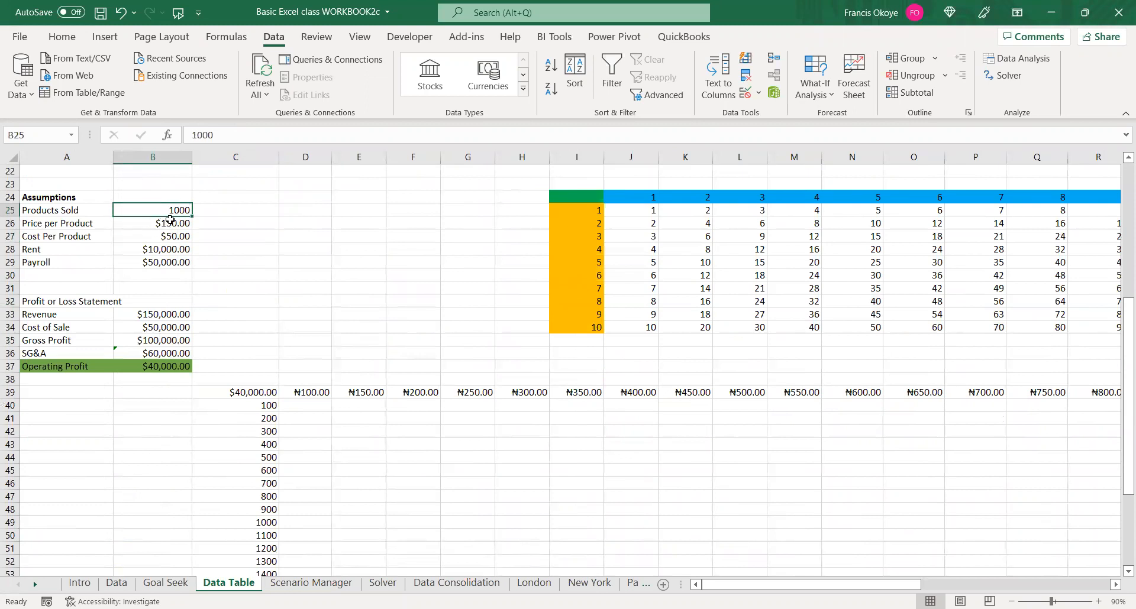
pyautogui.click(182, 221)
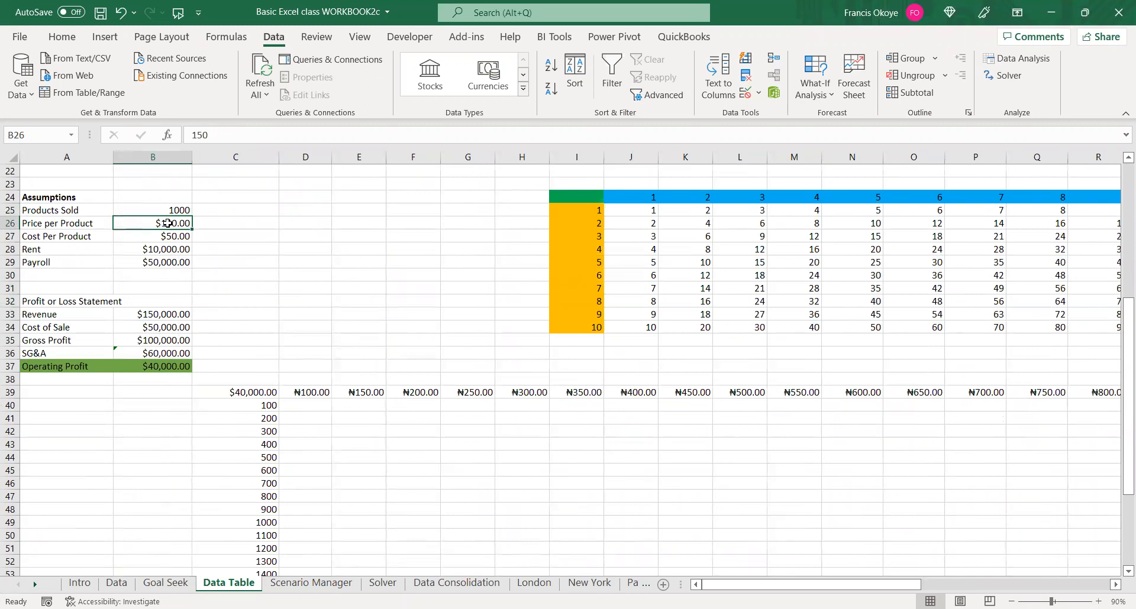
pyautogui.click(171, 235)
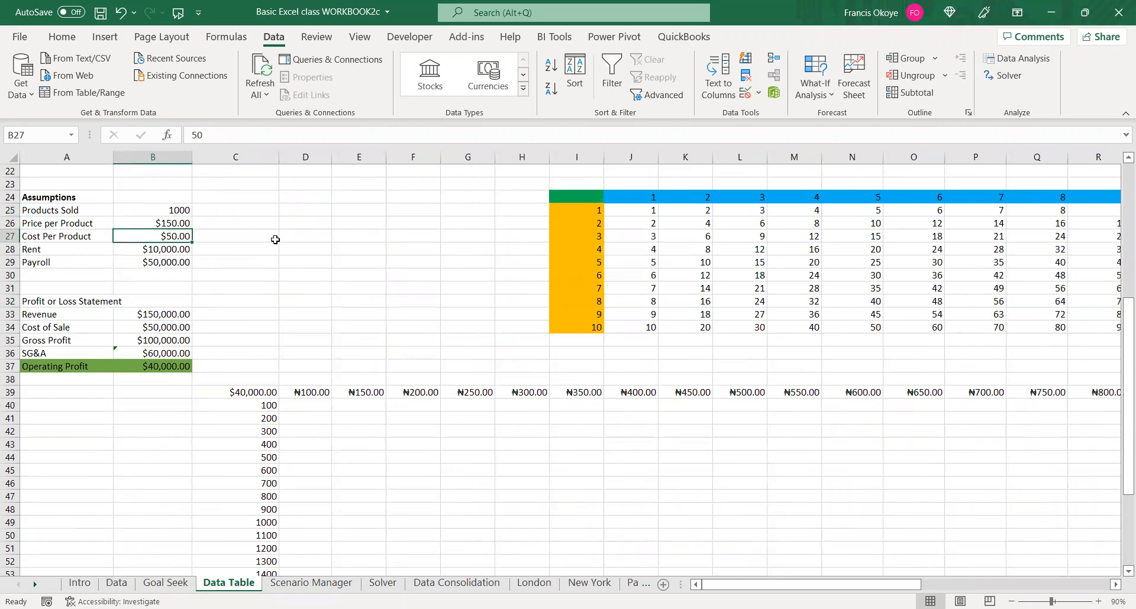
pyautogui.click(166, 260)
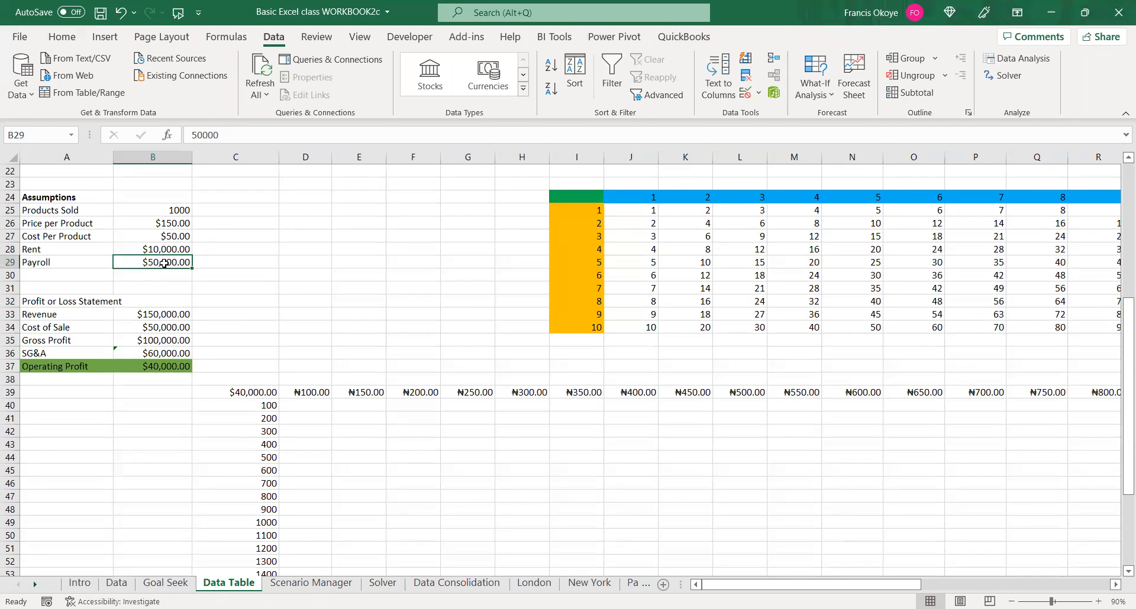
# Inspect the Profit or Loss Statement formulas in B33:B37, from revenue through operating profit, and the cells they reference
pyautogui.click(156, 313)
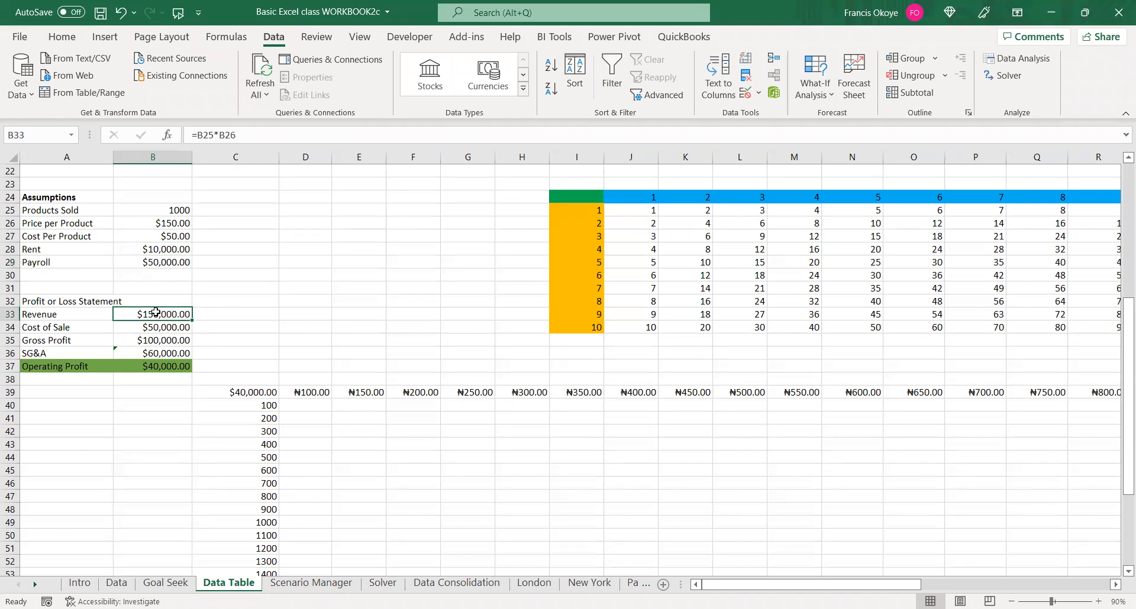
pyautogui.click(156, 328)
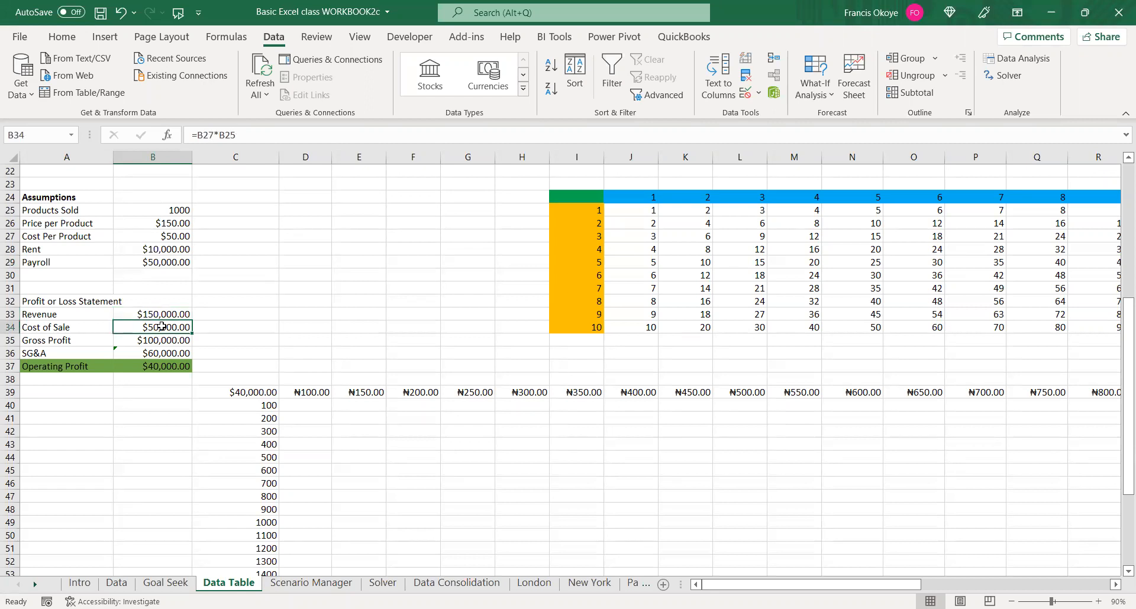
pyautogui.doubleClick(162, 326)
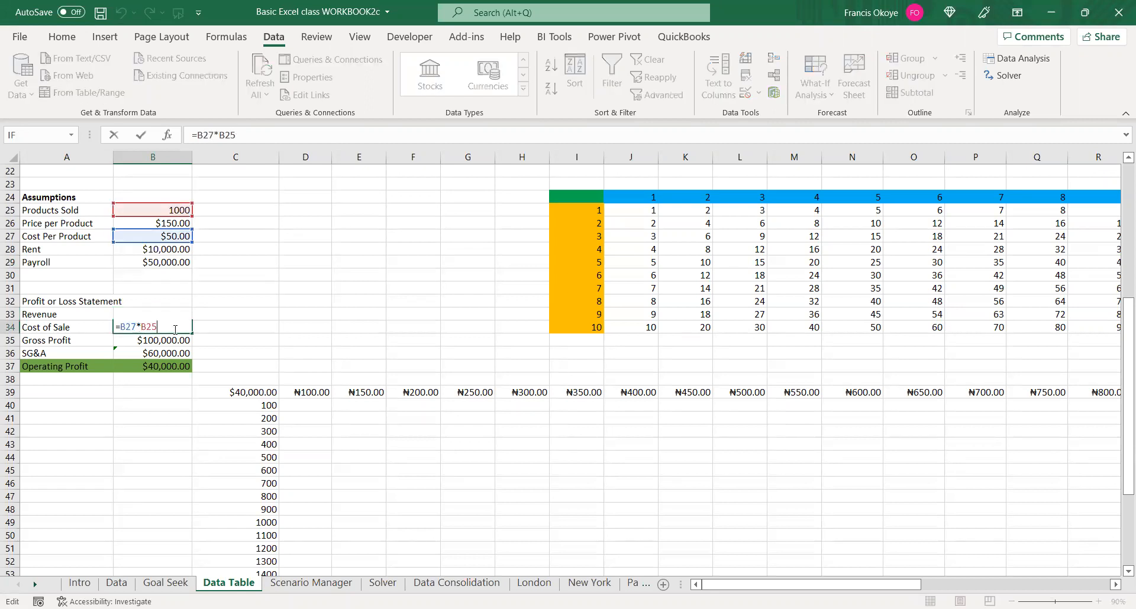
pyautogui.press('Escape')
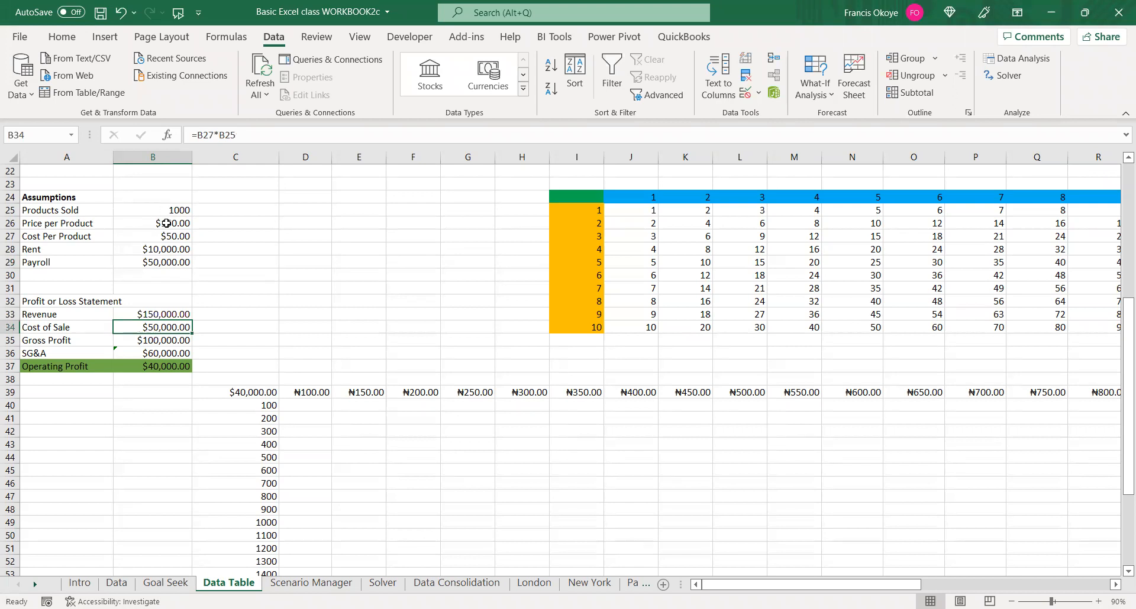
pyautogui.click(166, 337)
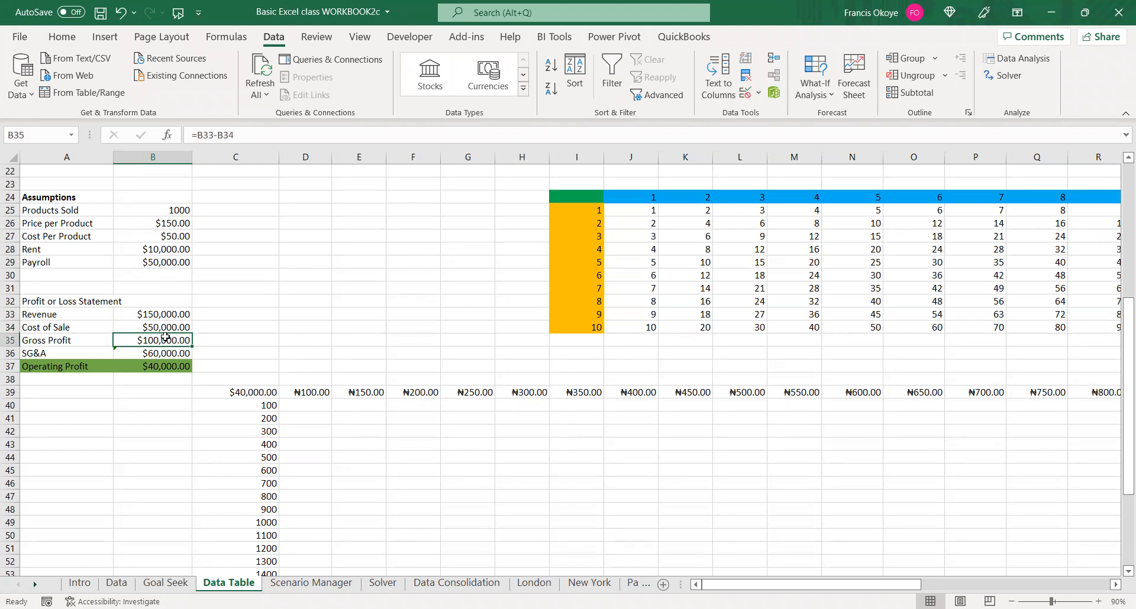
pyautogui.doubleClick(166, 339)
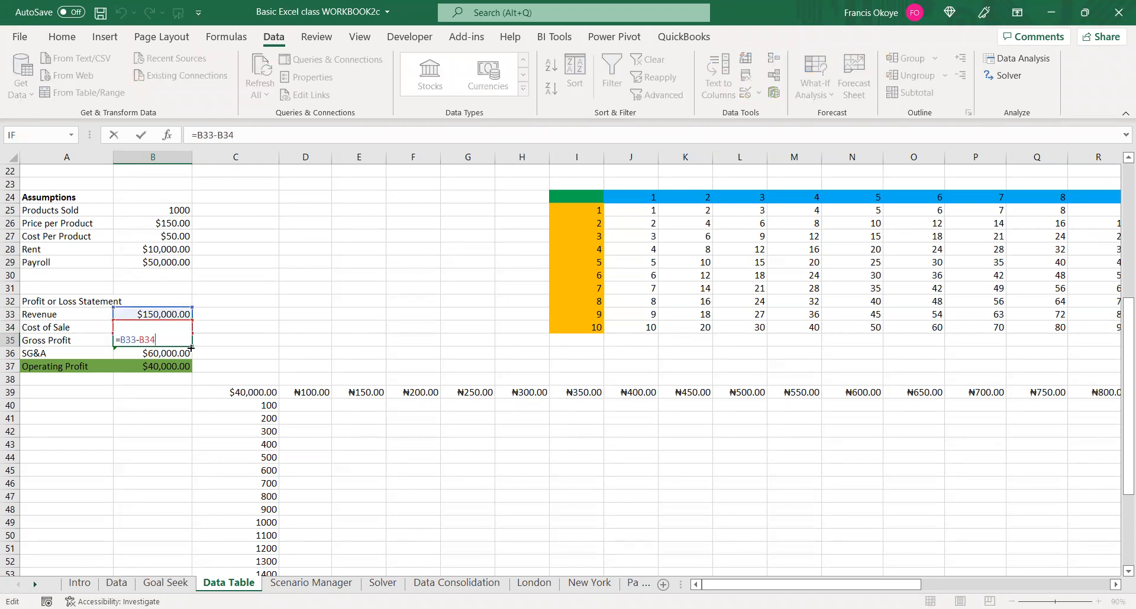
pyautogui.press('Escape')
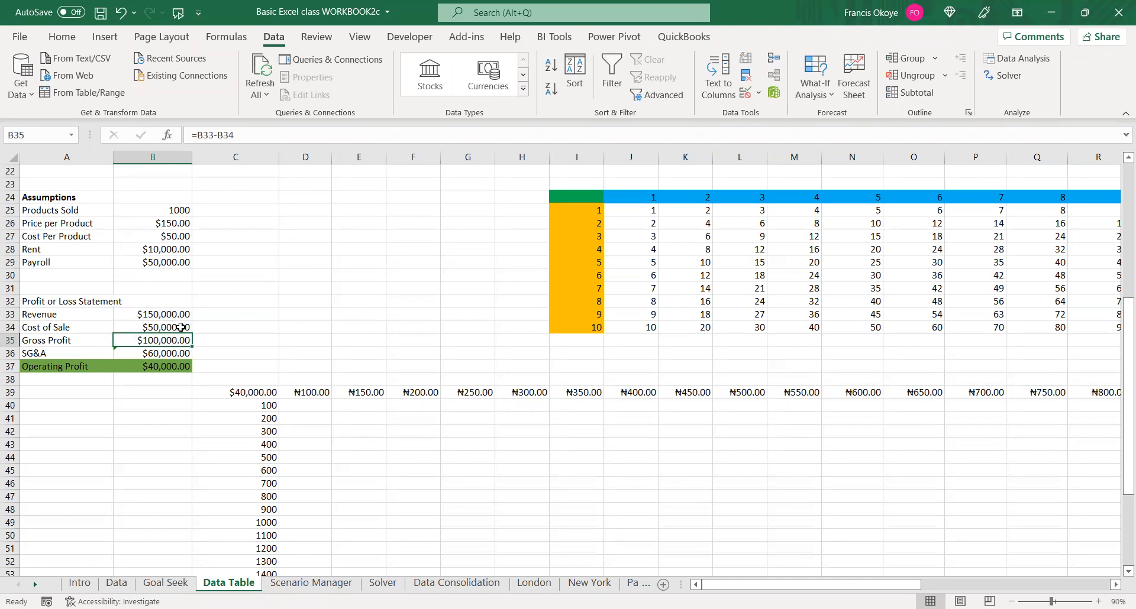
pyautogui.click(161, 354)
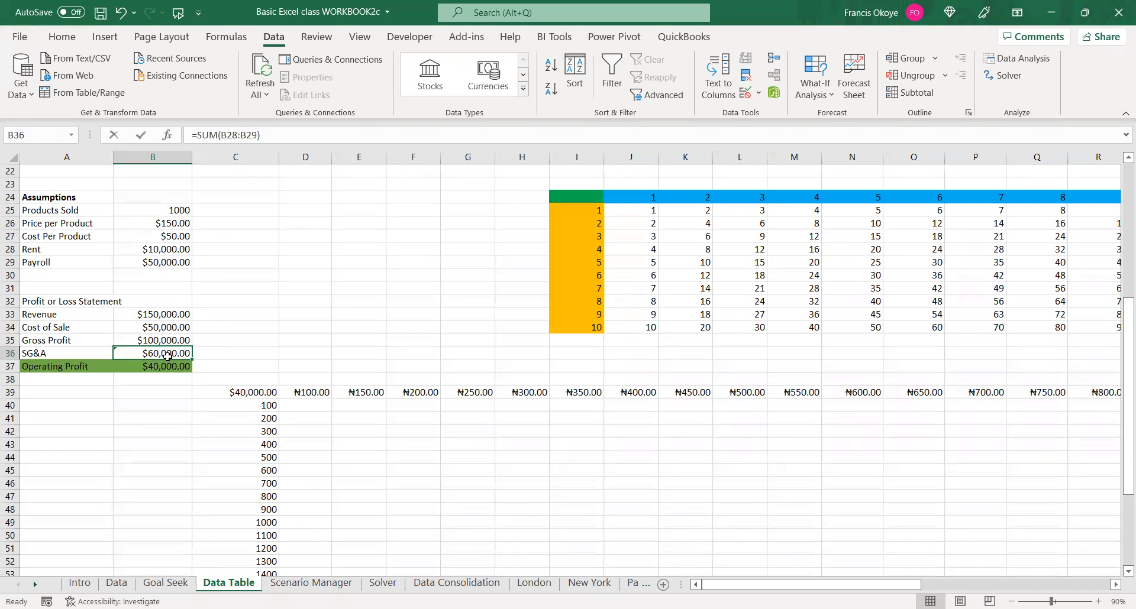
pyautogui.doubleClick(167, 355)
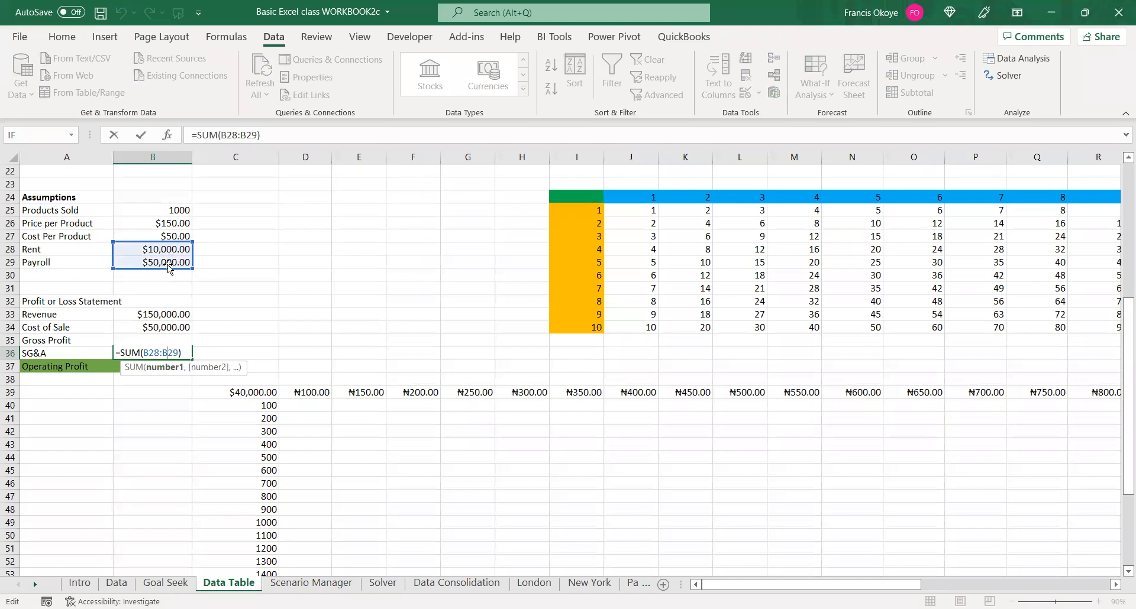
pyautogui.hotkey('ctrl', 'Return')
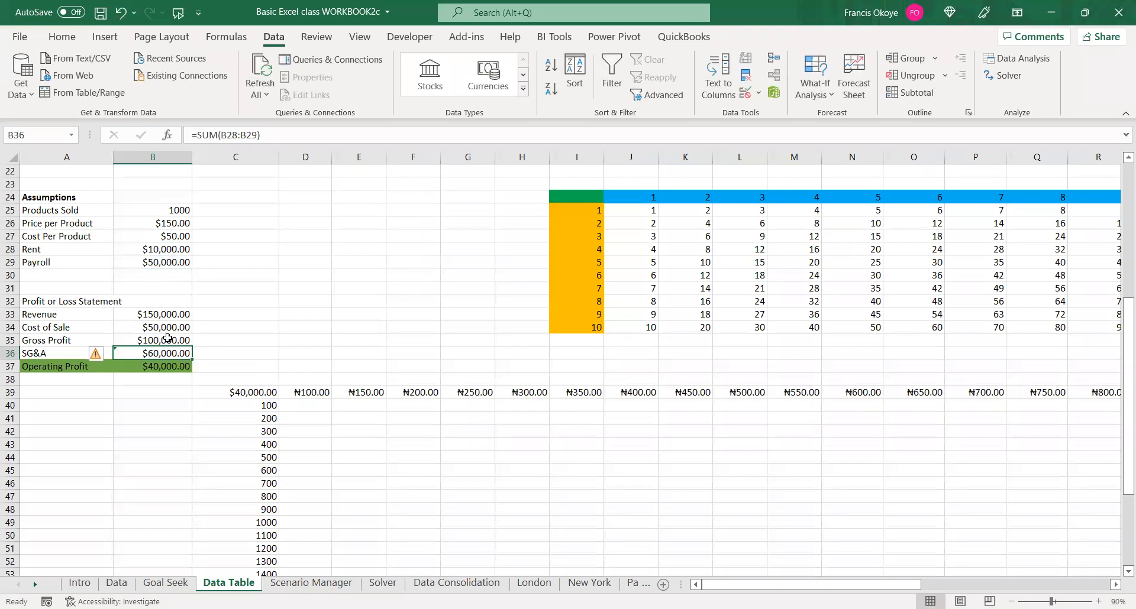
pyautogui.click(144, 364)
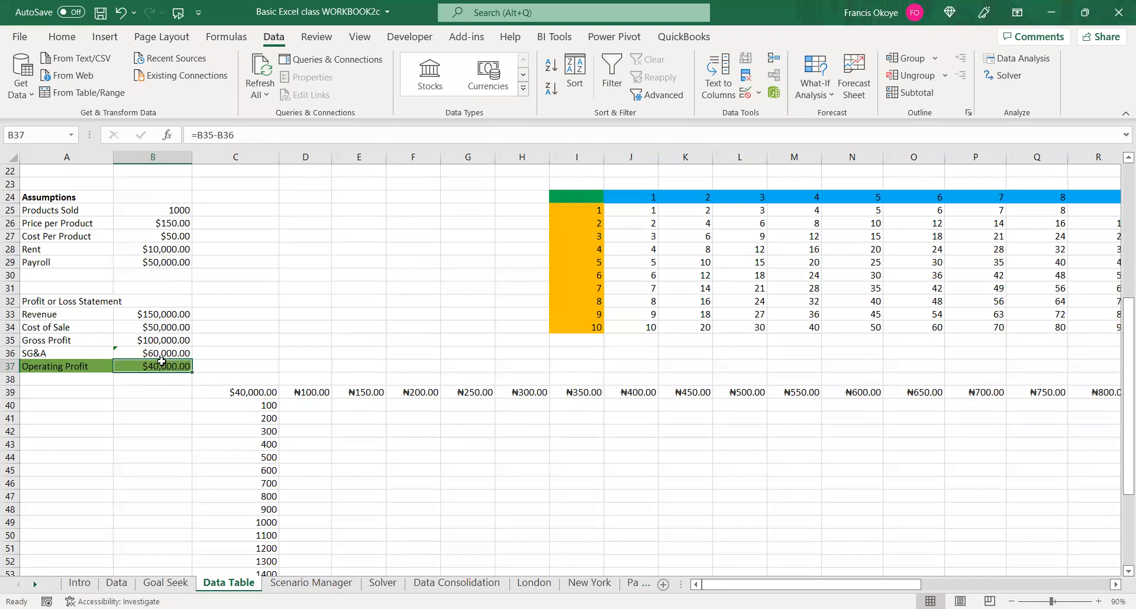
# Examine the Operating Profit formula and compare the first price in row 39 with the Price per Product and Cost Per Product assumptions
pyautogui.click(163, 379)
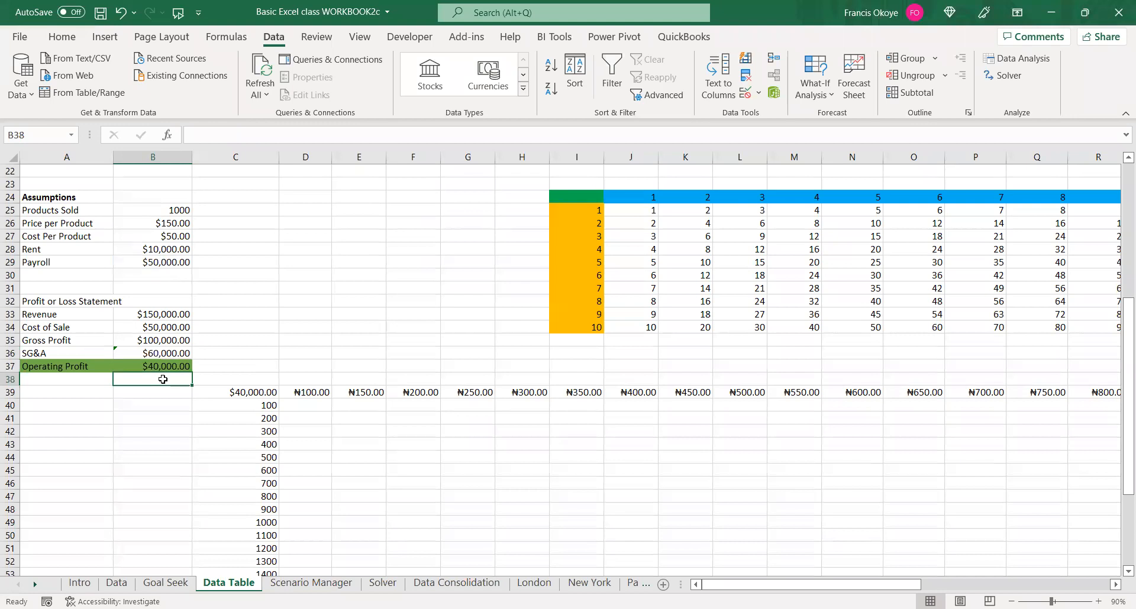
pyautogui.click(163, 365)
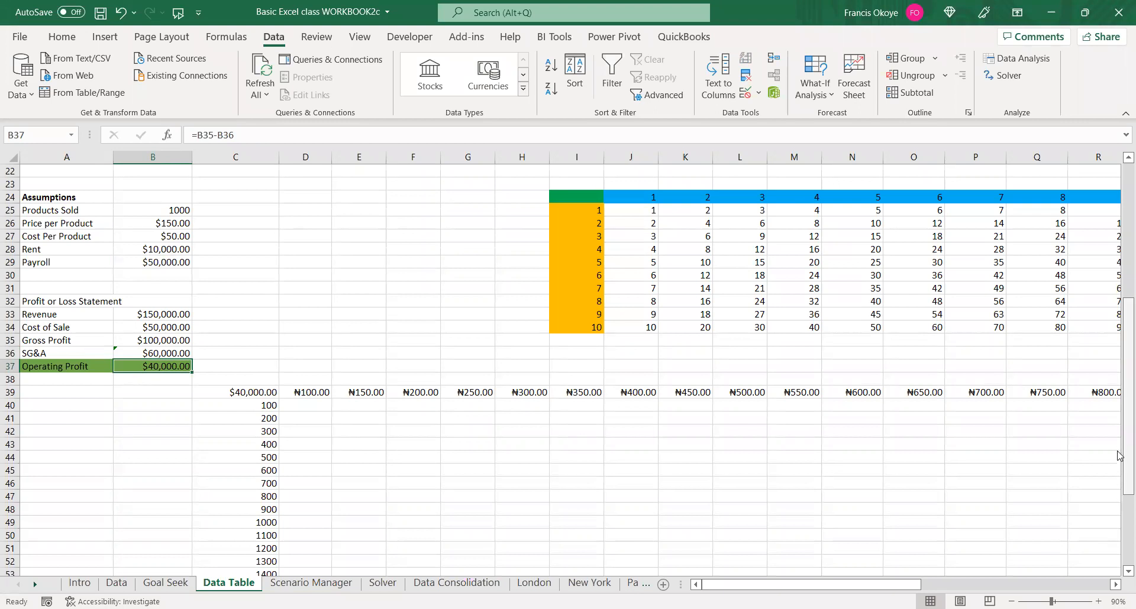
pyautogui.click(314, 393)
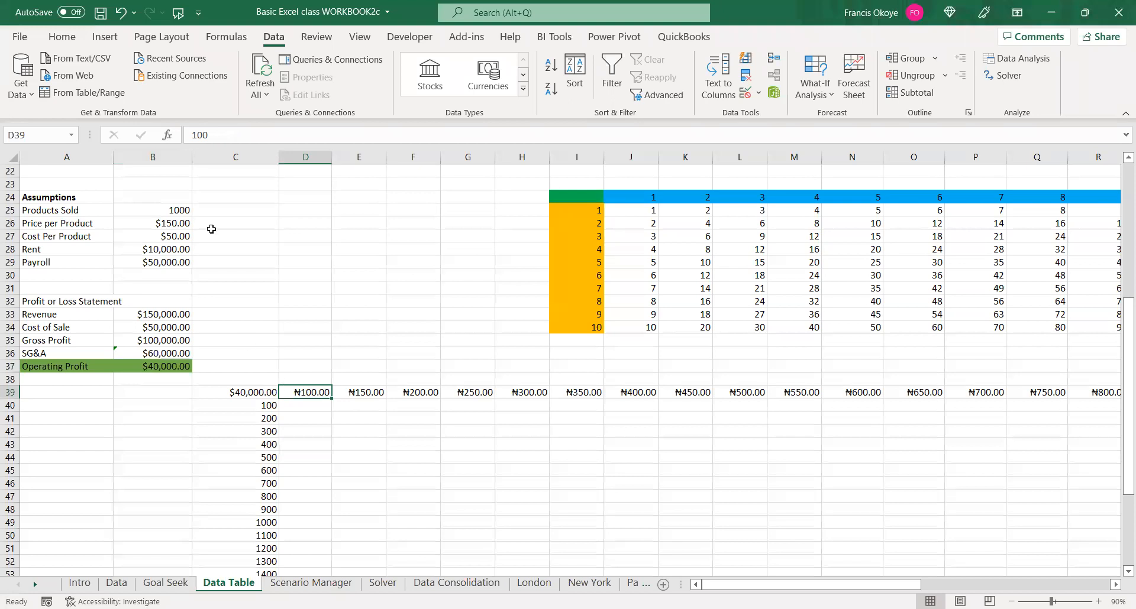
pyautogui.click(168, 223)
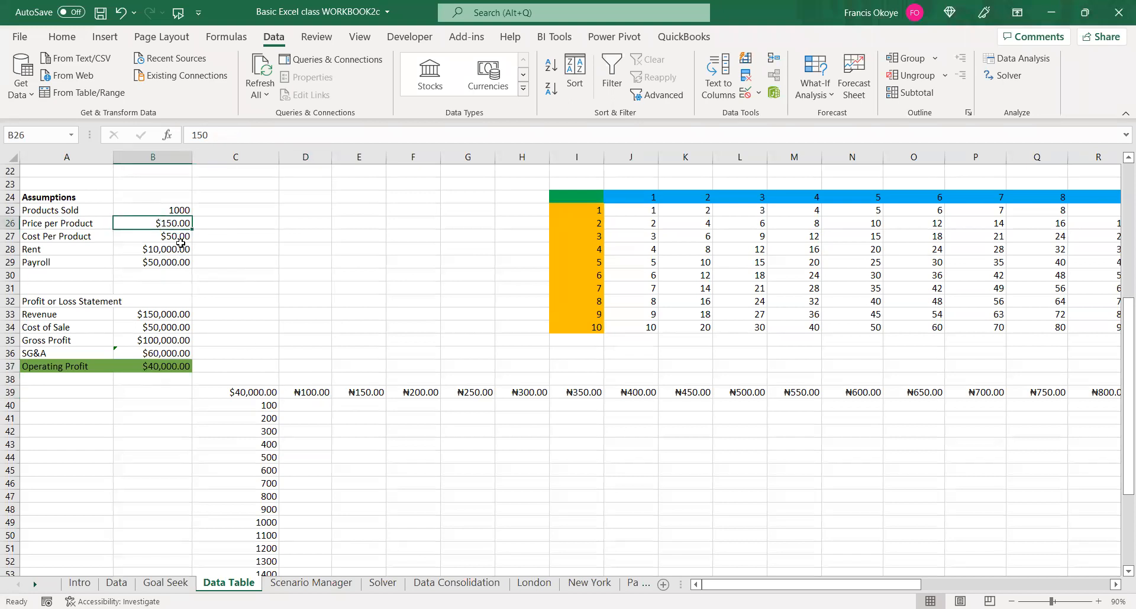
pyautogui.click(304, 393)
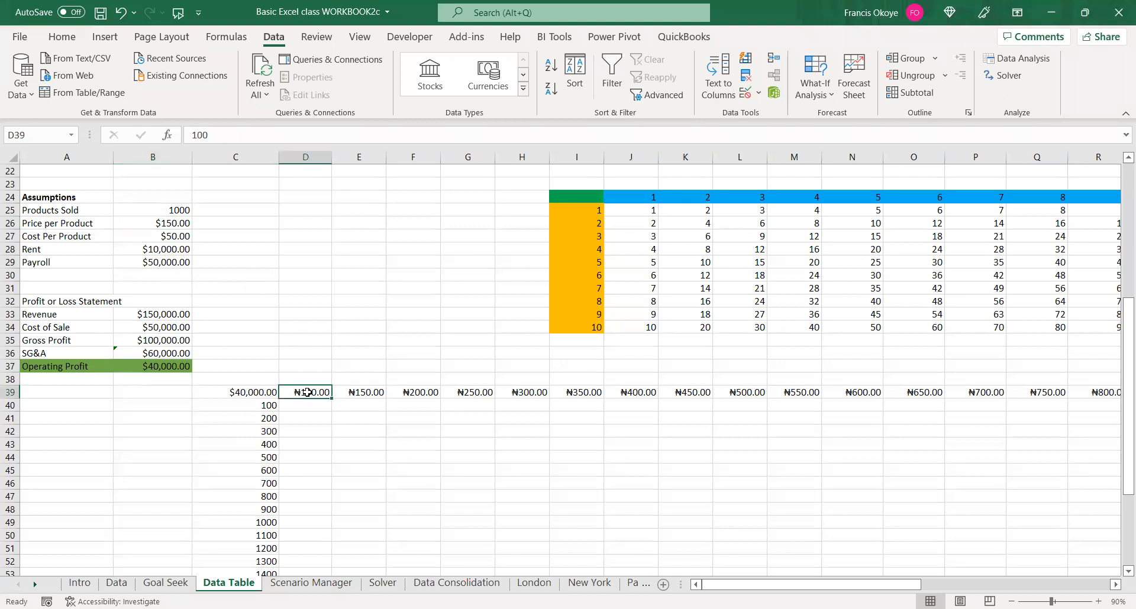
pyautogui.click(170, 224)
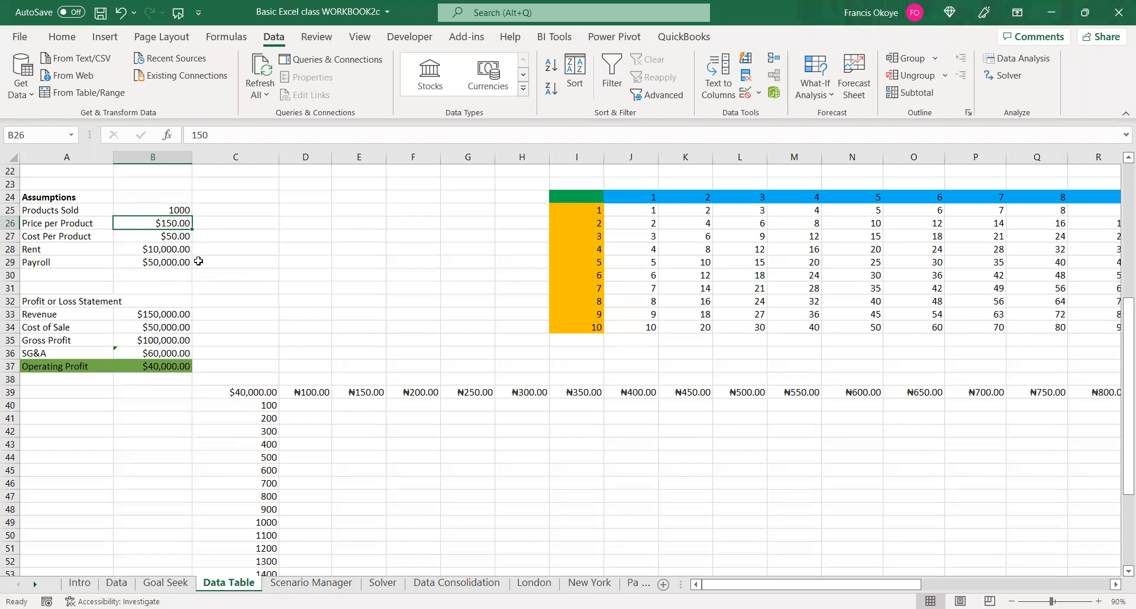
pyautogui.click(164, 241)
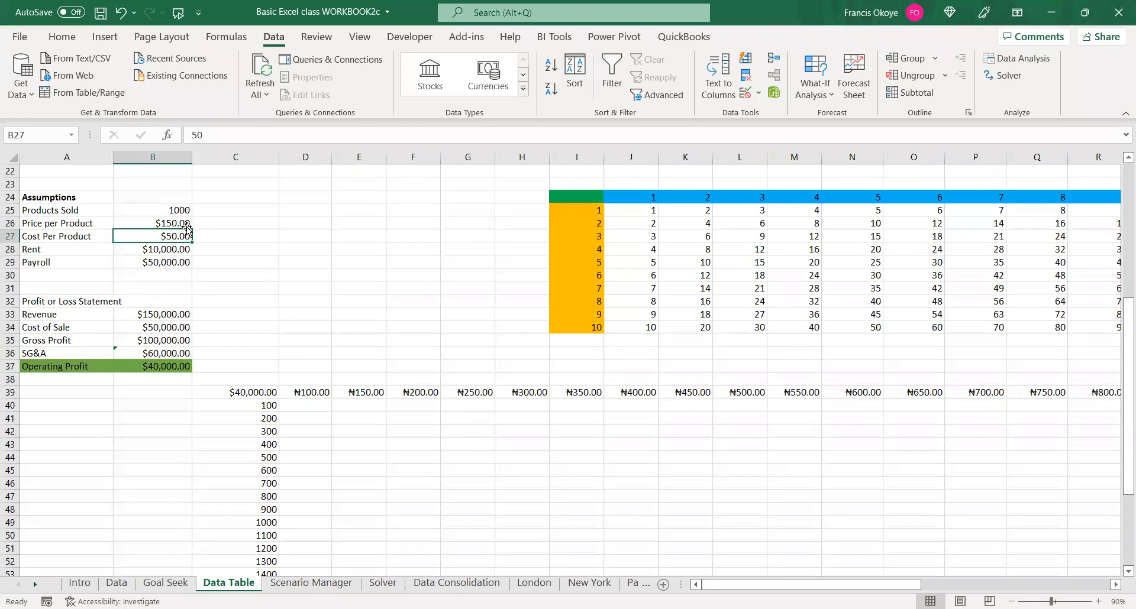
pyautogui.click(179, 223)
# Enter 100 in cells C26 and C27, beside the Price per Product and Cost Per Product assumptions
pyautogui.click(244, 223)
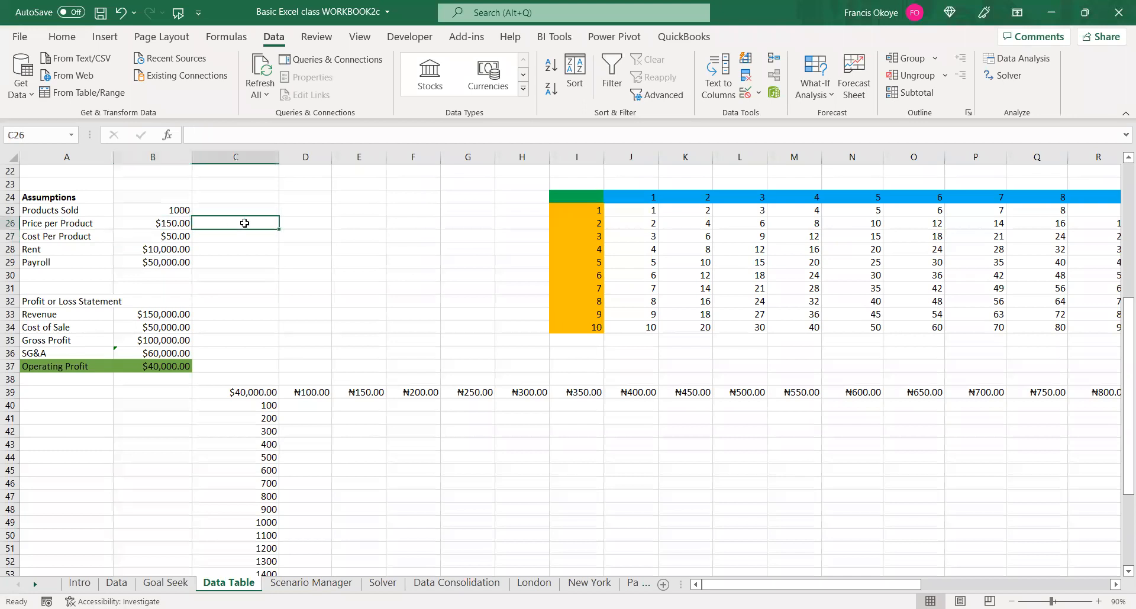
pyautogui.write('100')
pyautogui.press('Return')
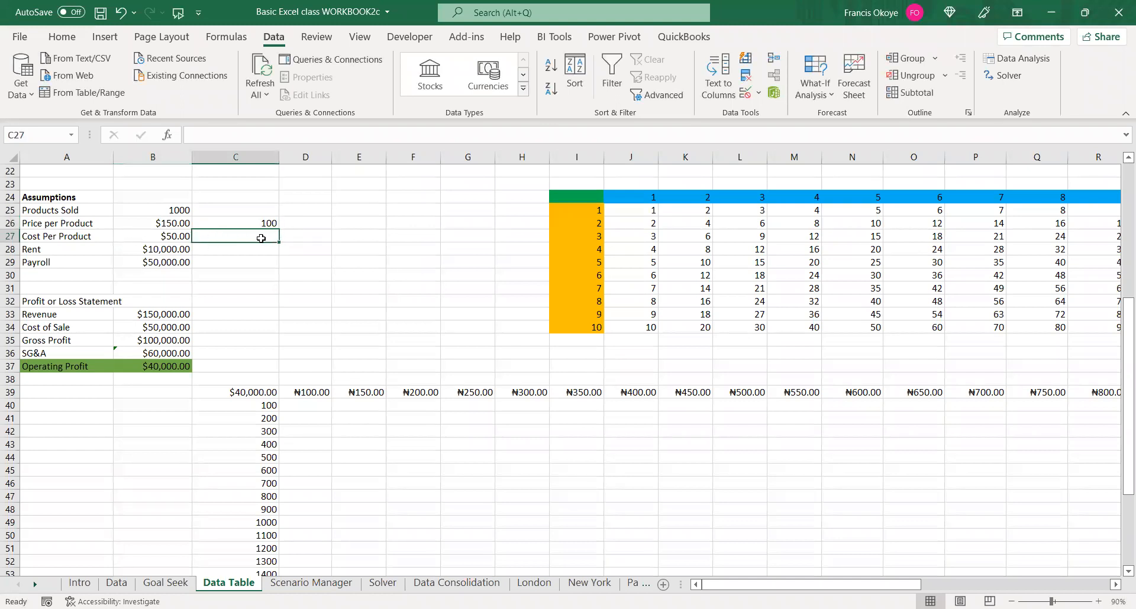
pyautogui.write('100')
pyautogui.press('Return')
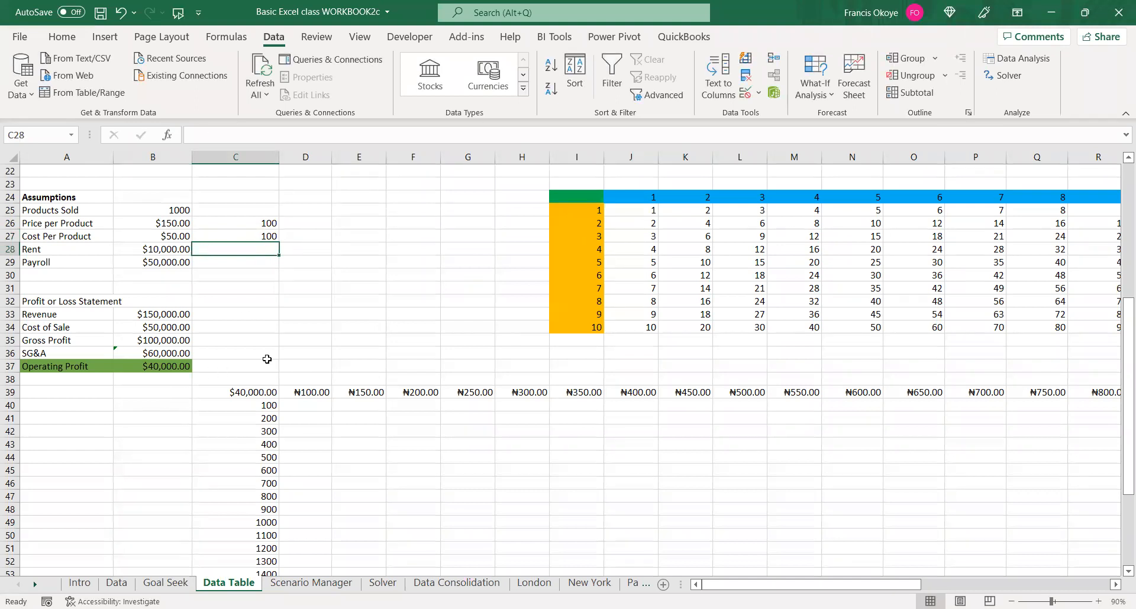
# Set both the Price per Product and the Cost Per Product assumptions to 100
pyautogui.click(274, 363)
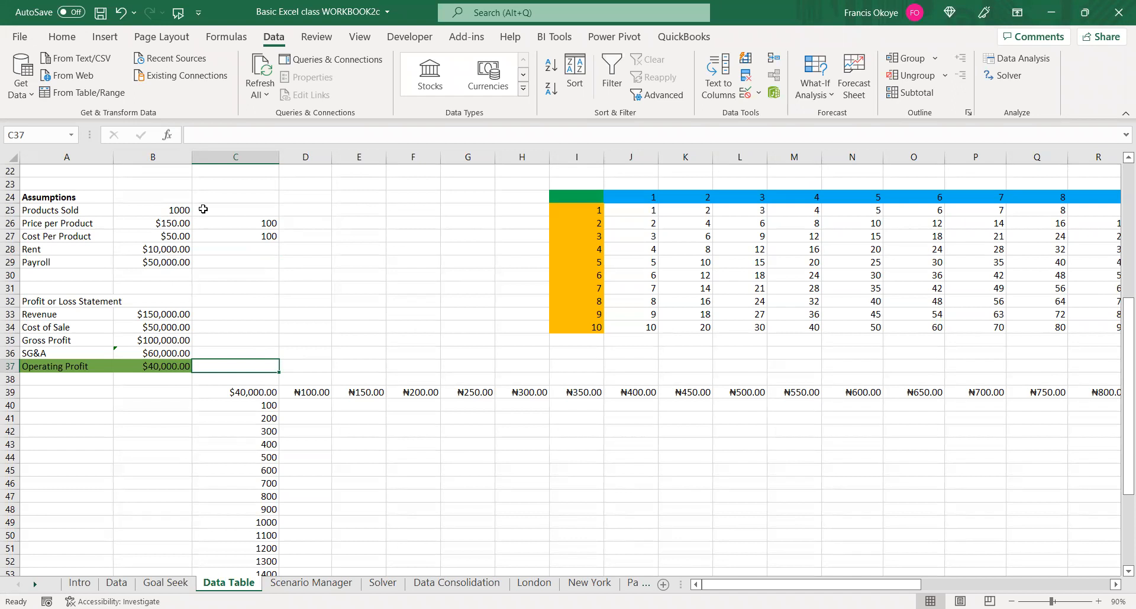
pyautogui.click(173, 225)
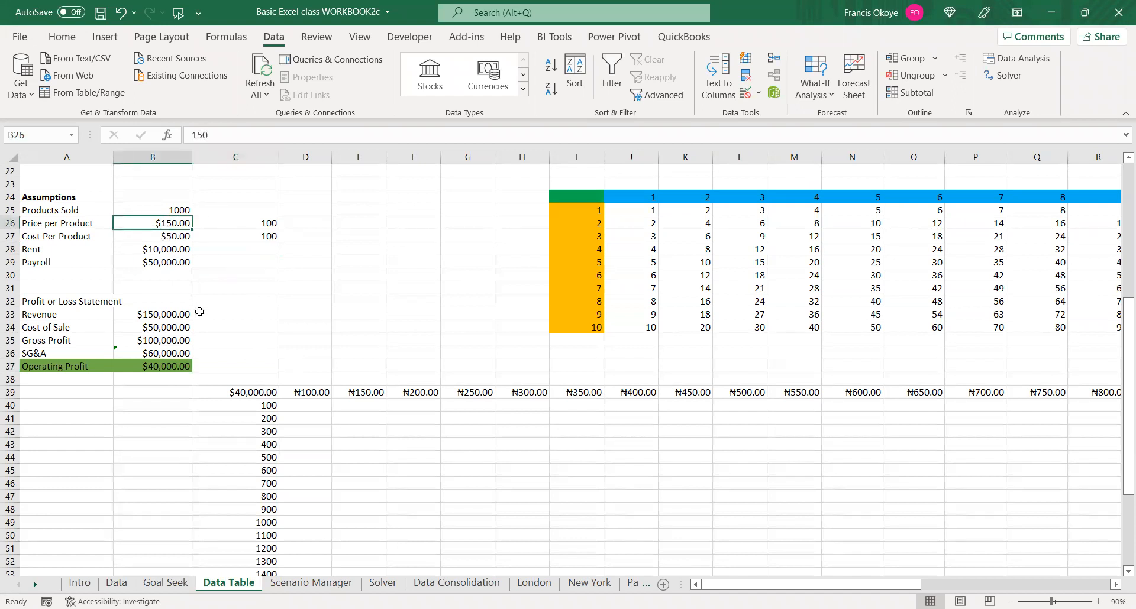
pyautogui.write('10')
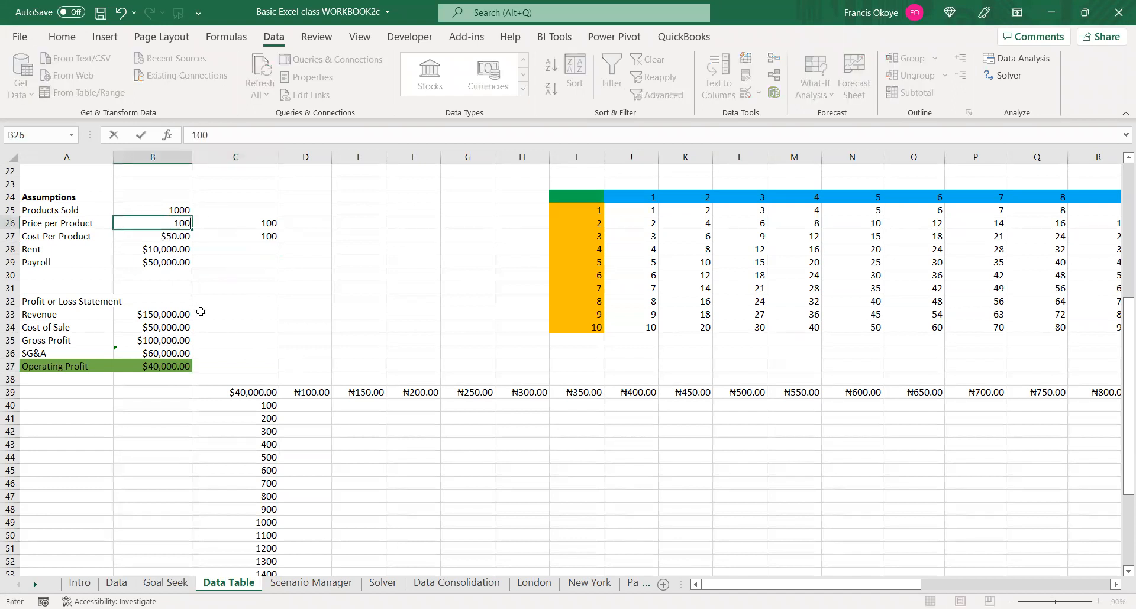
pyautogui.press('Return')
pyautogui.write('1')
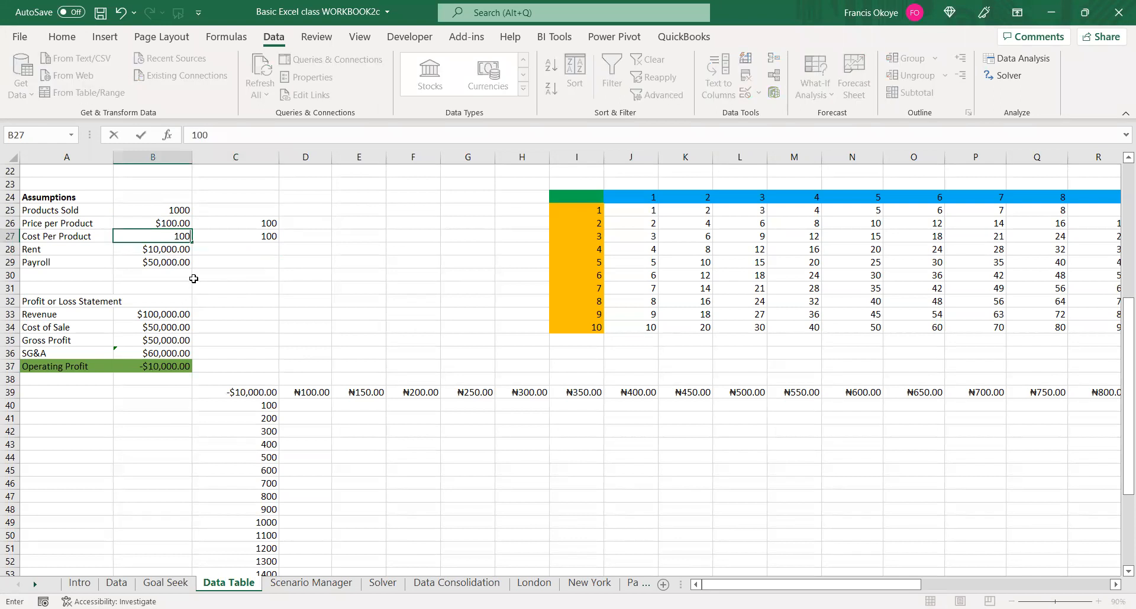
pyautogui.press('Return')
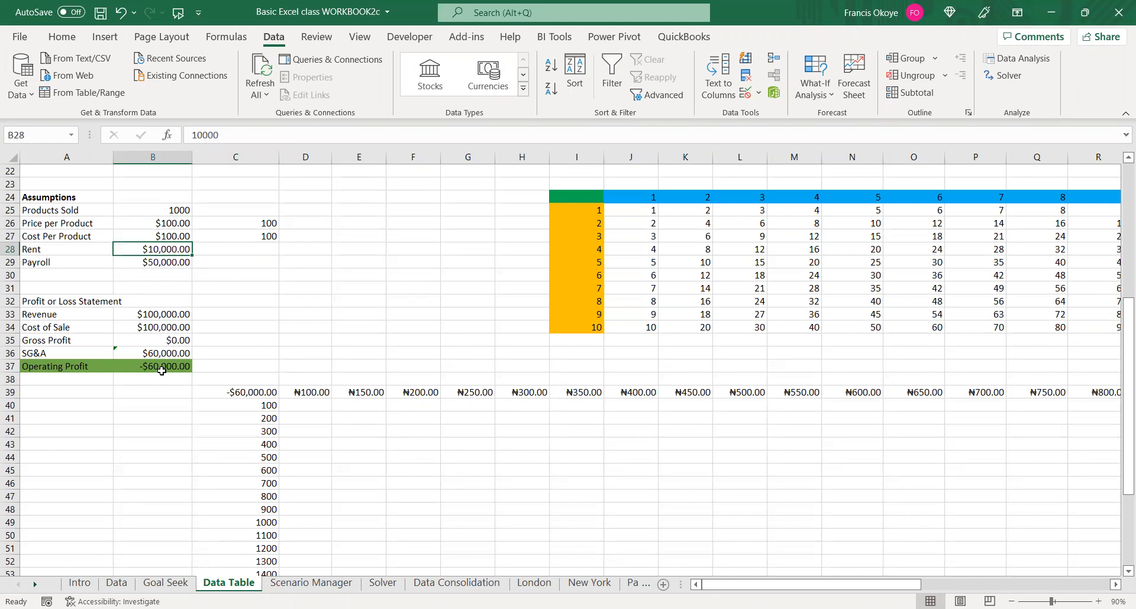
# Undo the Price per Product and Cost Per Product changes and the 100 entered in C27
pyautogui.hotkey('ctrl', 'z')
pyautogui.hotkey('ctrl', 'z')
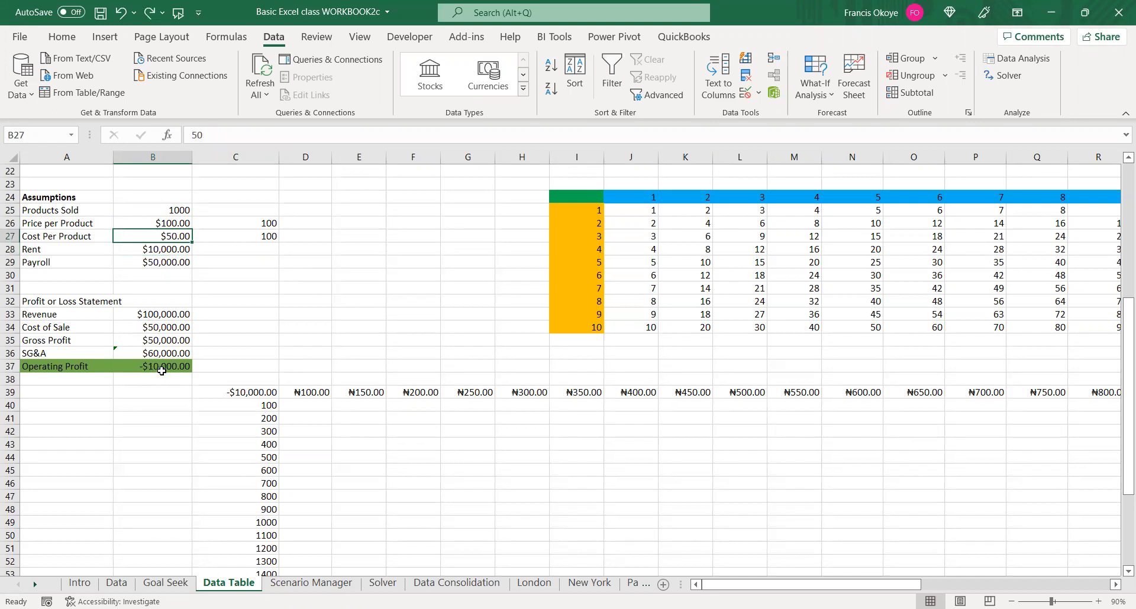
pyautogui.hotkey('ctrl', 'z')
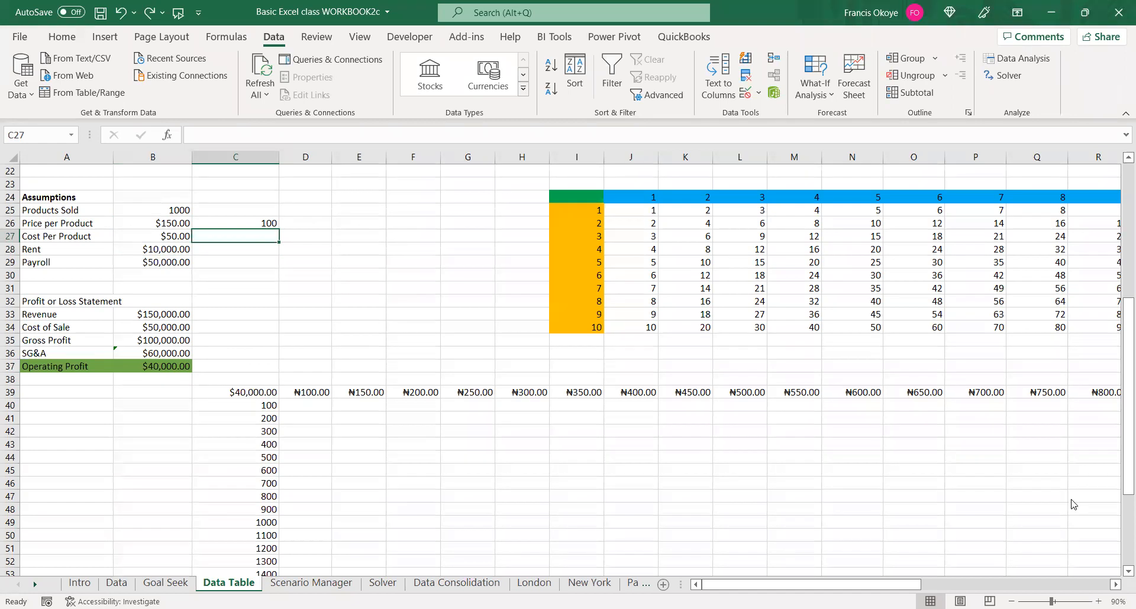
# Clear cell C39 and re-enter it as the formula =B37, linking it to Operating Profit
pyautogui.moveTo(1119, 453)
pyautogui.mouseDown()
pyautogui.moveTo(1120, 520)
pyautogui.moveTo(1119, 465)
pyautogui.mouseUp()
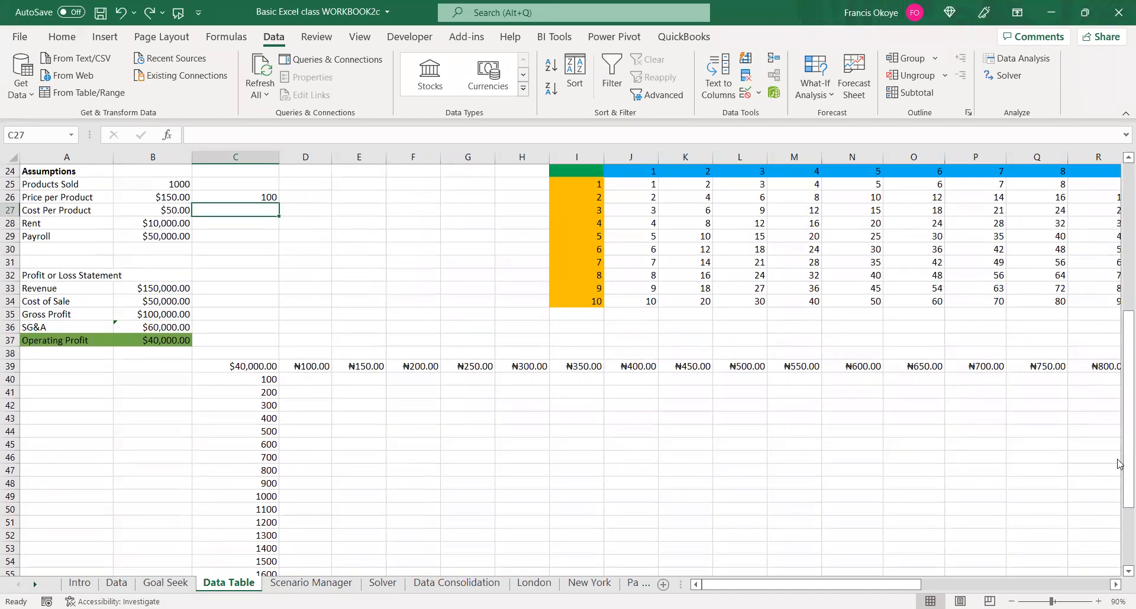
pyautogui.click(214, 366)
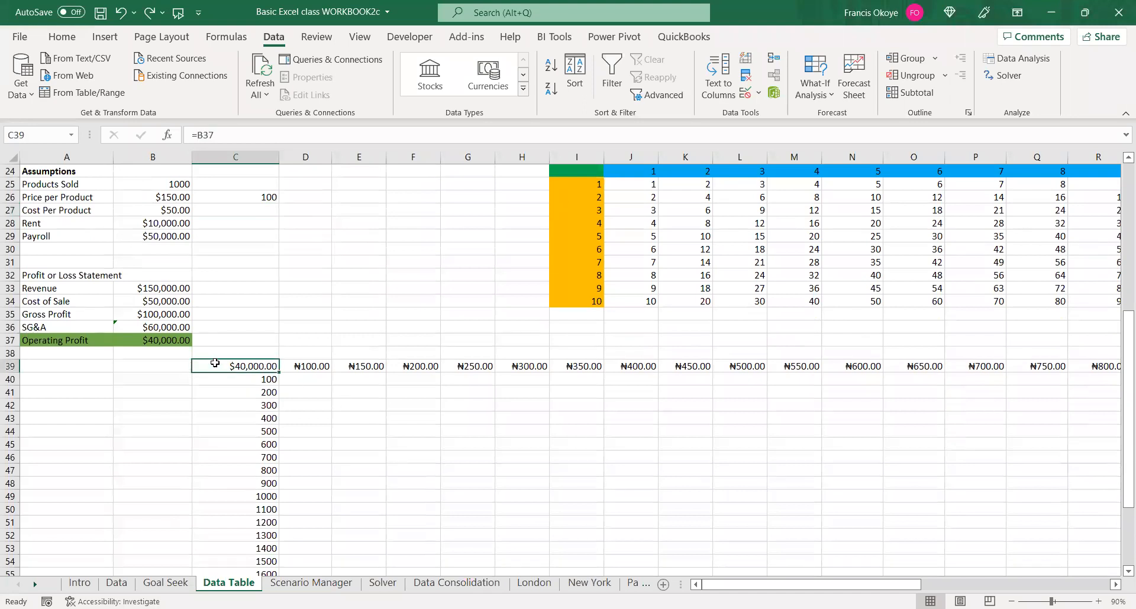
pyautogui.press('Delete')
pyautogui.write('=')
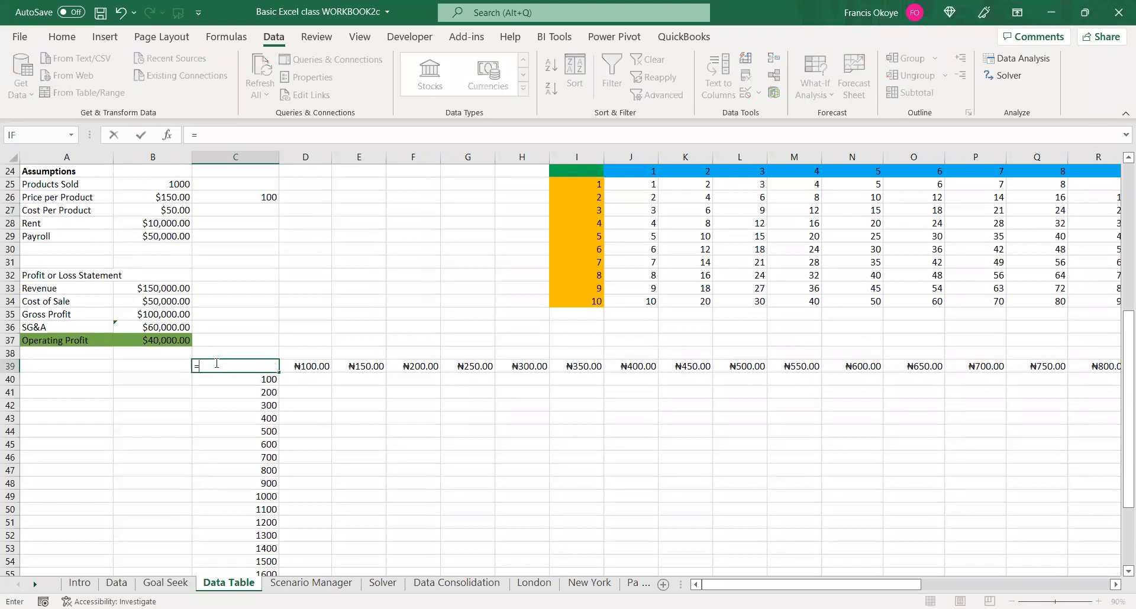
pyautogui.click(176, 339)
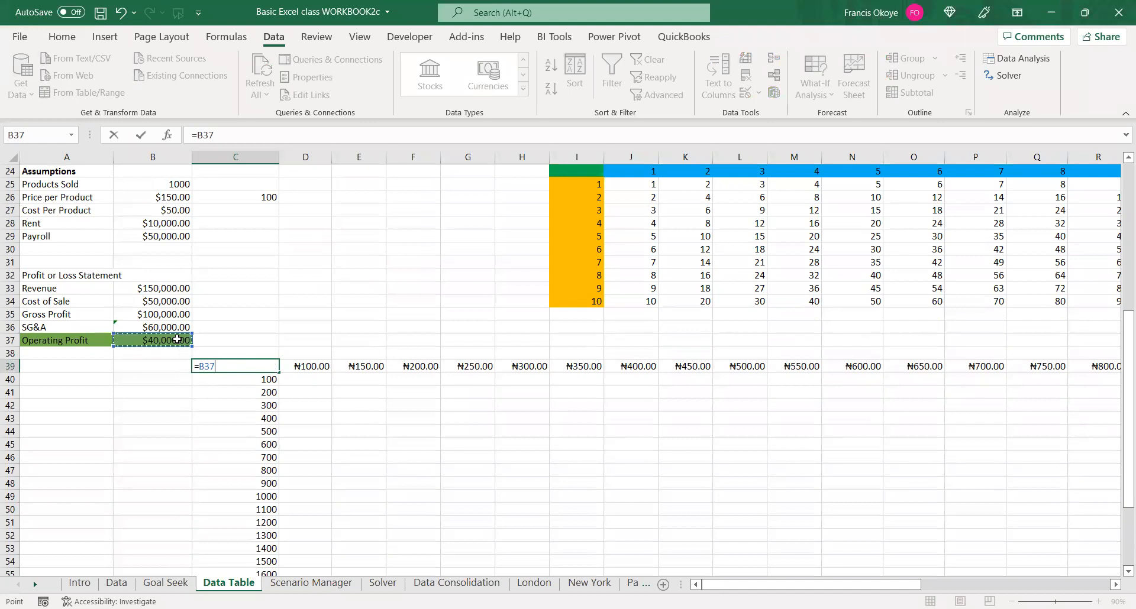
pyautogui.press('Return')
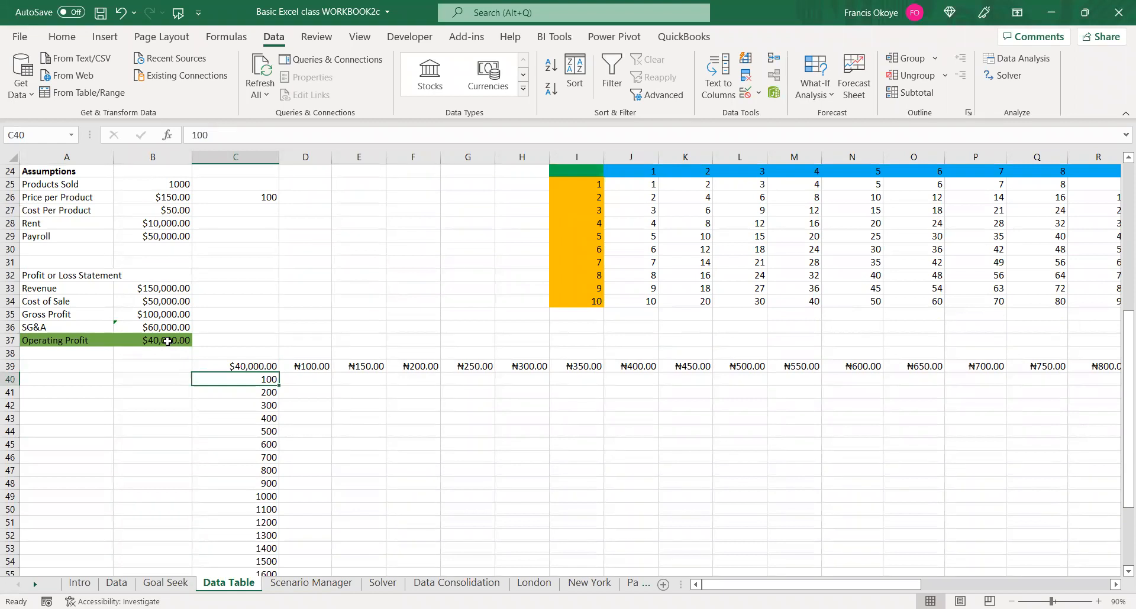
# Look through the price values across row 39, from D39 past the end of the series and back
pyautogui.click(307, 364)
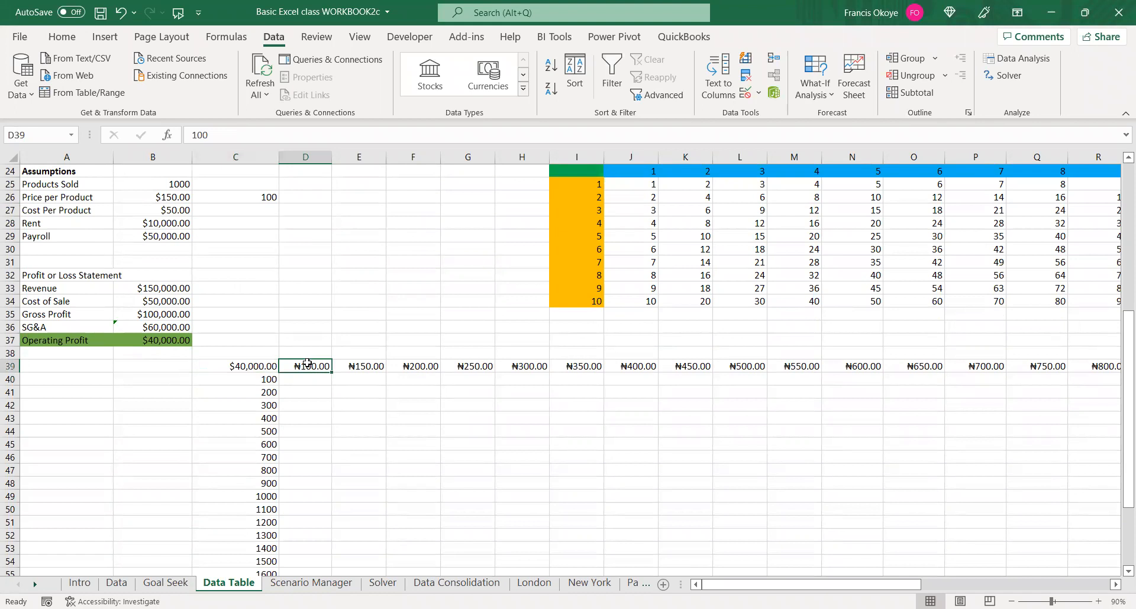
pyautogui.press('Right')
pyautogui.press('Right')
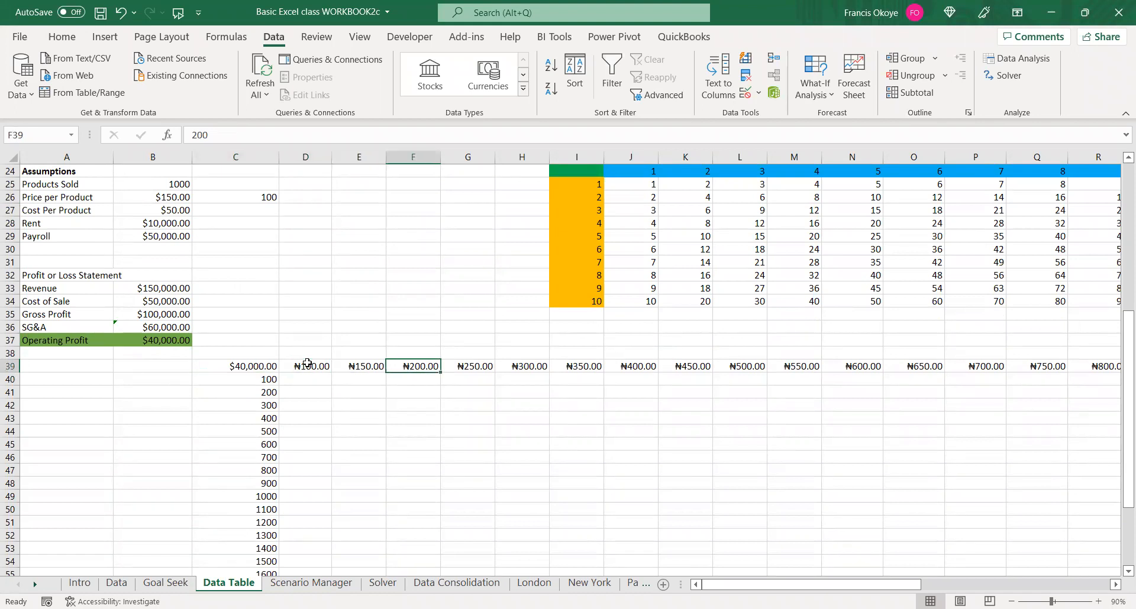
pyautogui.press('Right')
pyautogui.press('Right')
pyautogui.press('Right')
pyautogui.press('Right')
pyautogui.press('Right')
pyautogui.press('Right')
pyautogui.press('Right')
pyautogui.press('Right')
pyautogui.press('Right')
pyautogui.press('Right')
pyautogui.press('Right')
pyautogui.press('Right')
pyautogui.press('Right')
pyautogui.press('Right')
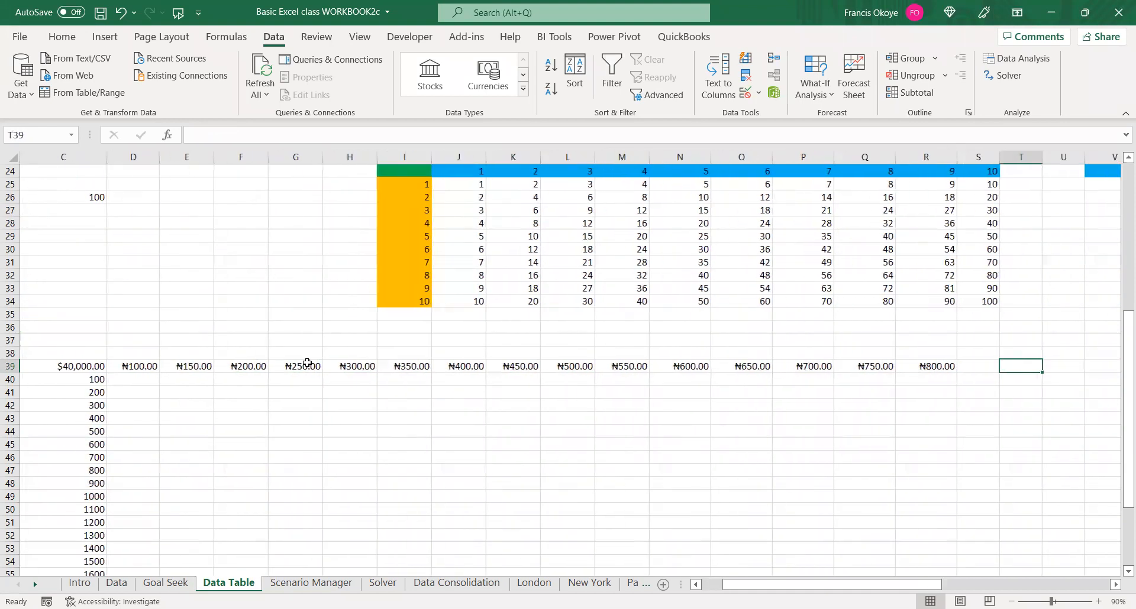
pyautogui.press('Left')
pyautogui.press('Left')
pyautogui.press('Left')
pyautogui.hotkey('ctrl', 'Left')
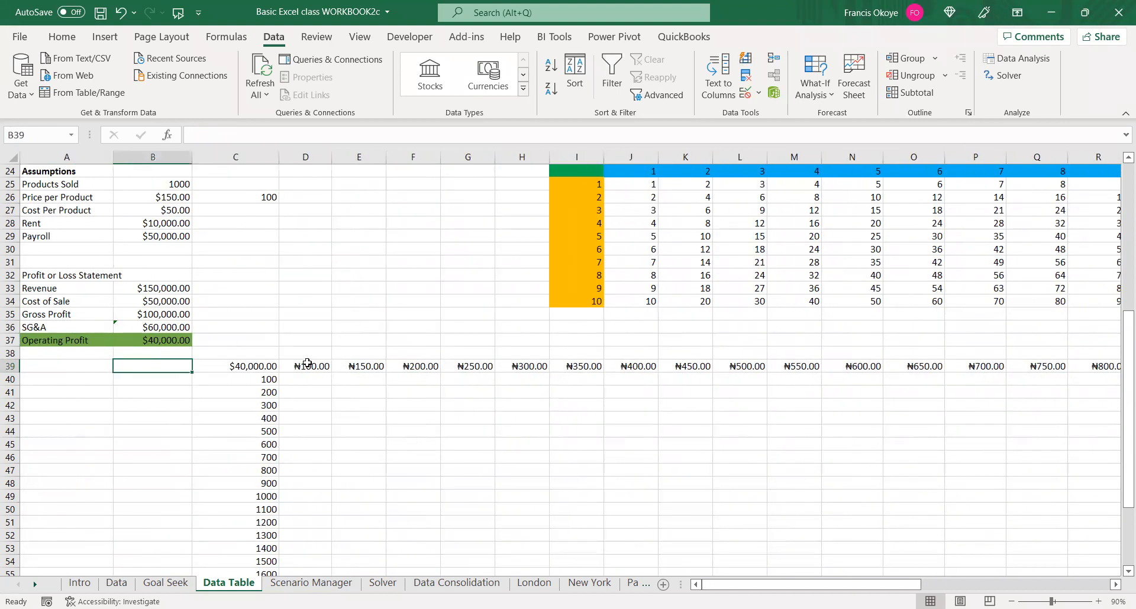
pyautogui.press('Down')
pyautogui.press('Up')
# Review the prices in D39:R39 and the quantities in C40:C59 that frame the empty table
pyautogui.moveTo(319, 366); pyautogui.dragTo(1117, 361)
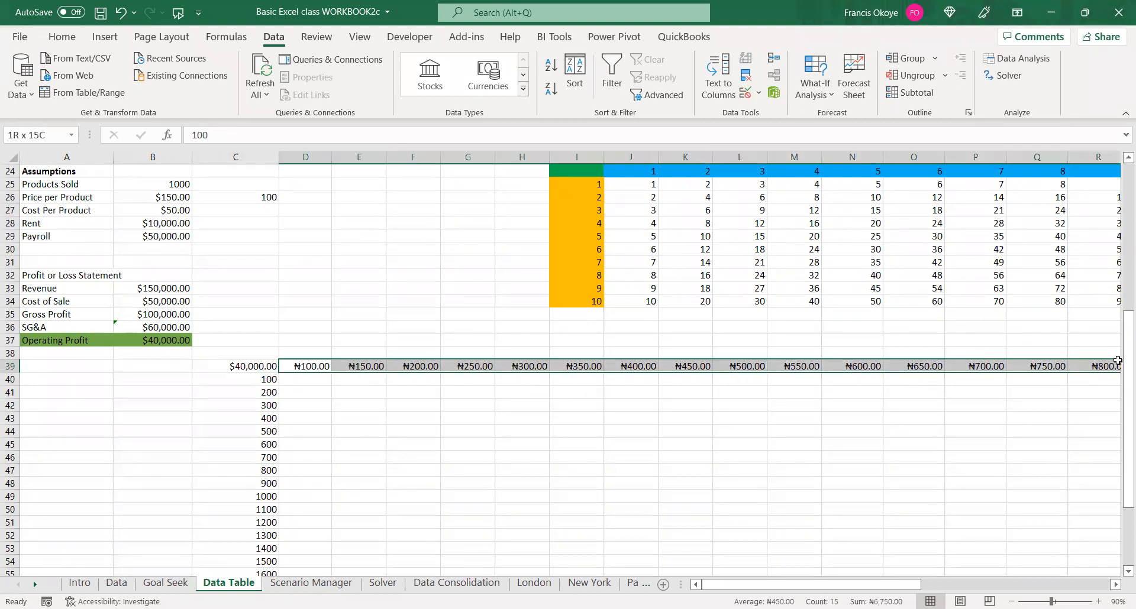
pyautogui.moveTo(258, 381); pyautogui.dragTo(260, 535)
pyautogui.click(272, 459)
pyautogui.moveTo(261, 380); pyautogui.dragTo(250, 553)
pyautogui.click(238, 398)
pyautogui.moveTo(234, 368); pyautogui.dragTo(243, 571)
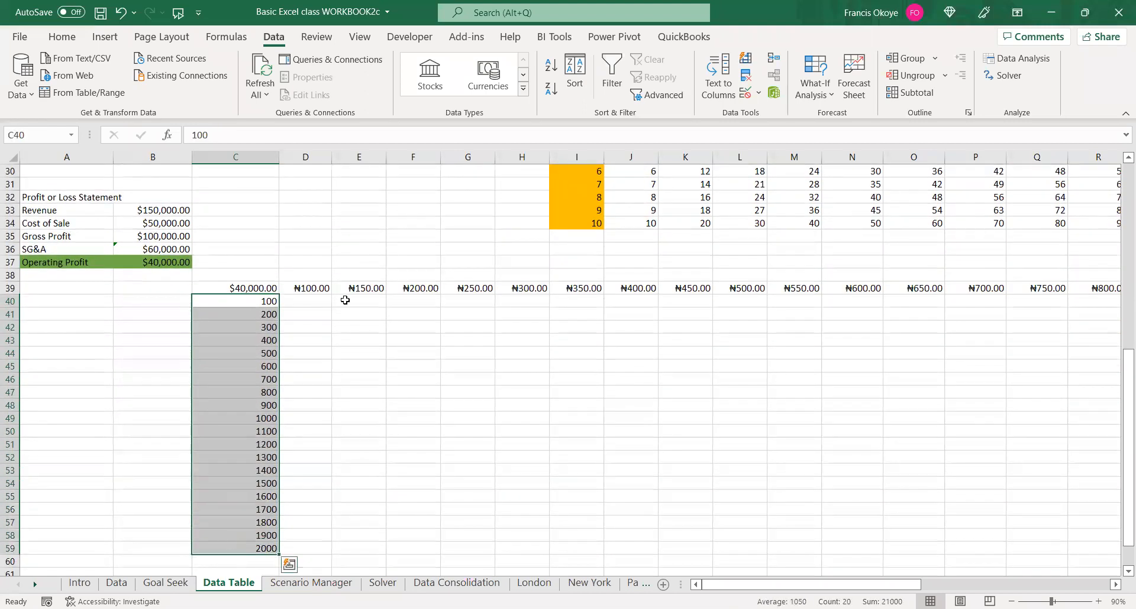
pyautogui.moveTo(320, 289); pyautogui.dragTo(698, 286)
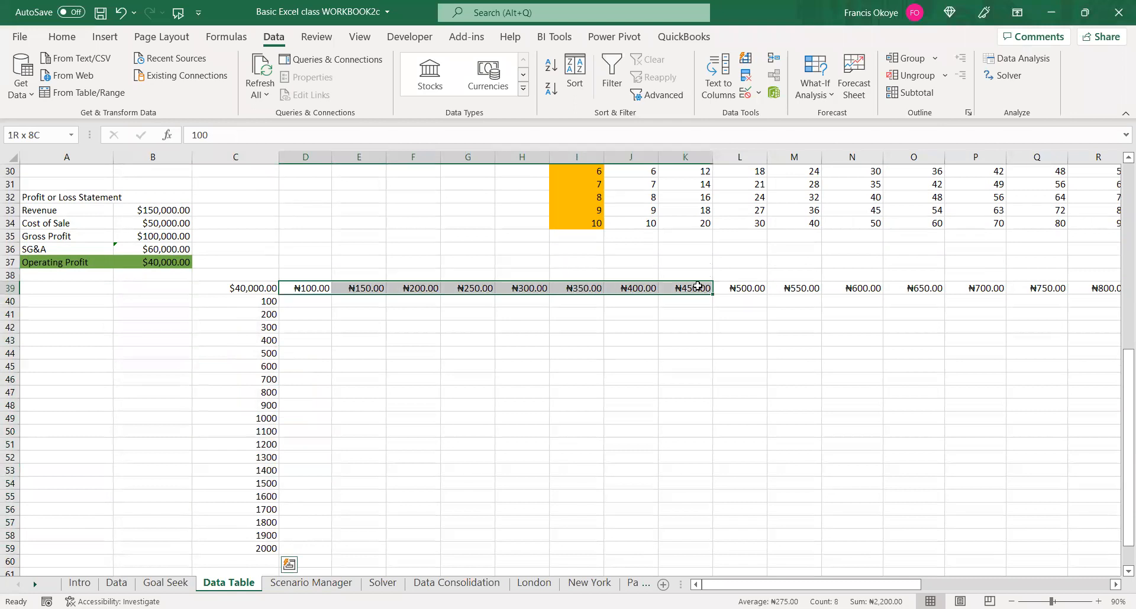
pyautogui.click(247, 288)
pyautogui.hotkey('ctrl', 'Up')
pyautogui.hotkey('ctrl', 'Up')
pyautogui.hotkey('ctrl', 'Up')
pyautogui.press('Down')
pyautogui.press('Down')
pyautogui.press('Down')
pyautogui.press('Down')
pyautogui.press('Down')
pyautogui.press('Down')
pyautogui.press('Down')
pyautogui.press('Down')
pyautogui.press('Down')
pyautogui.press('Down')
pyautogui.press('Down')
pyautogui.press('Down')
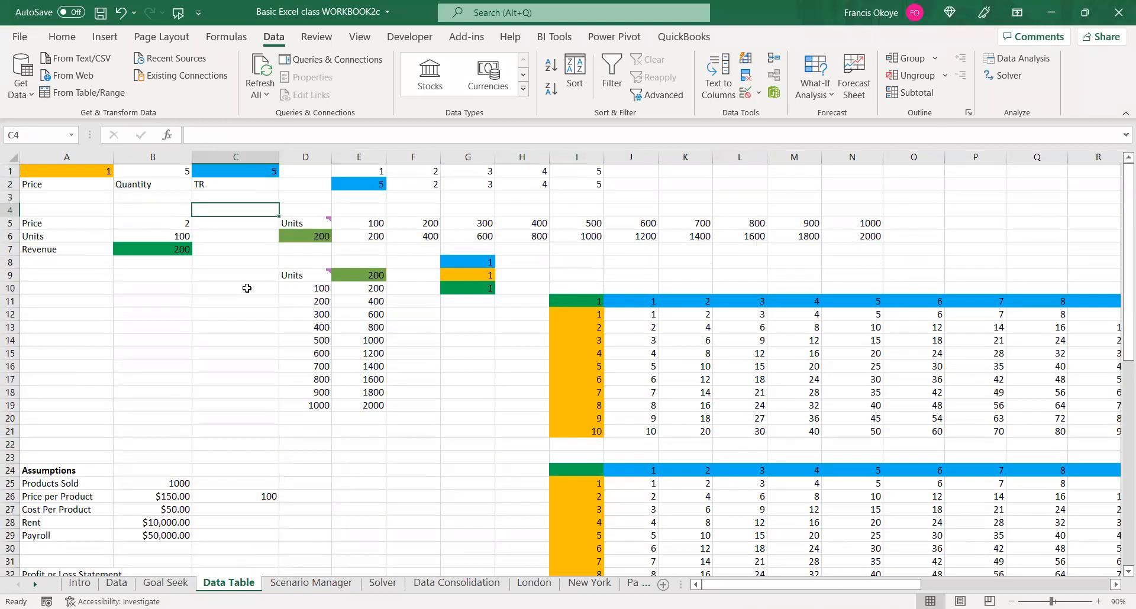
pyautogui.press('pagedown')
pyautogui.press('Up')
pyautogui.press('Up')
# Select the range C39:R59, including the price and quantity headings, and start a what-if Data Table on it
pyautogui.moveTo(1120, 365); pyautogui.dragTo(1121, 289)
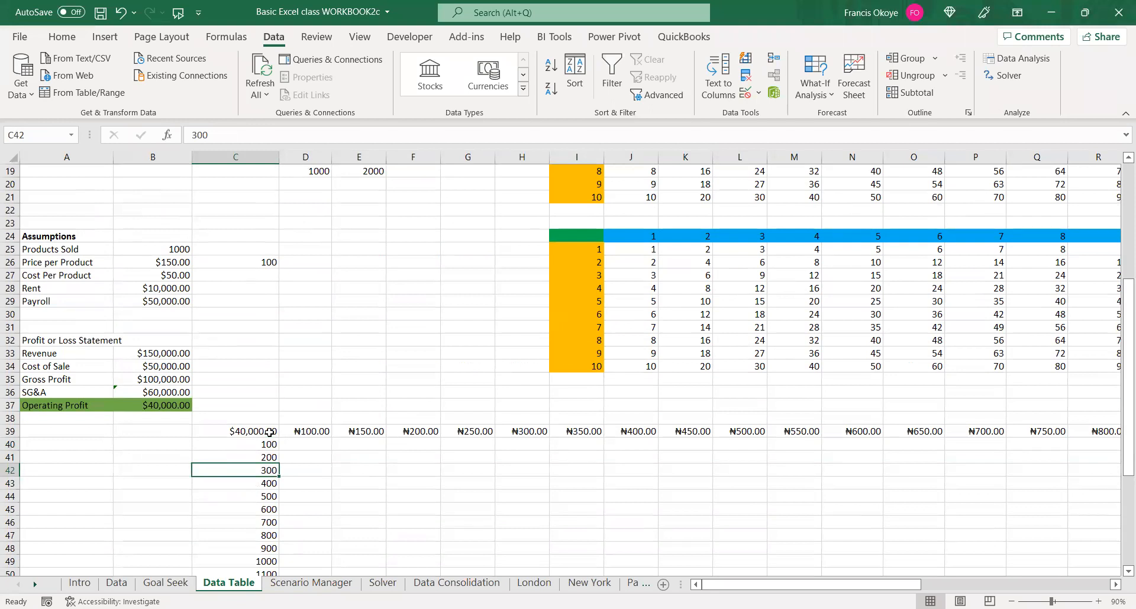
pyautogui.moveTo(261, 431); pyautogui.dragTo(941, 508)
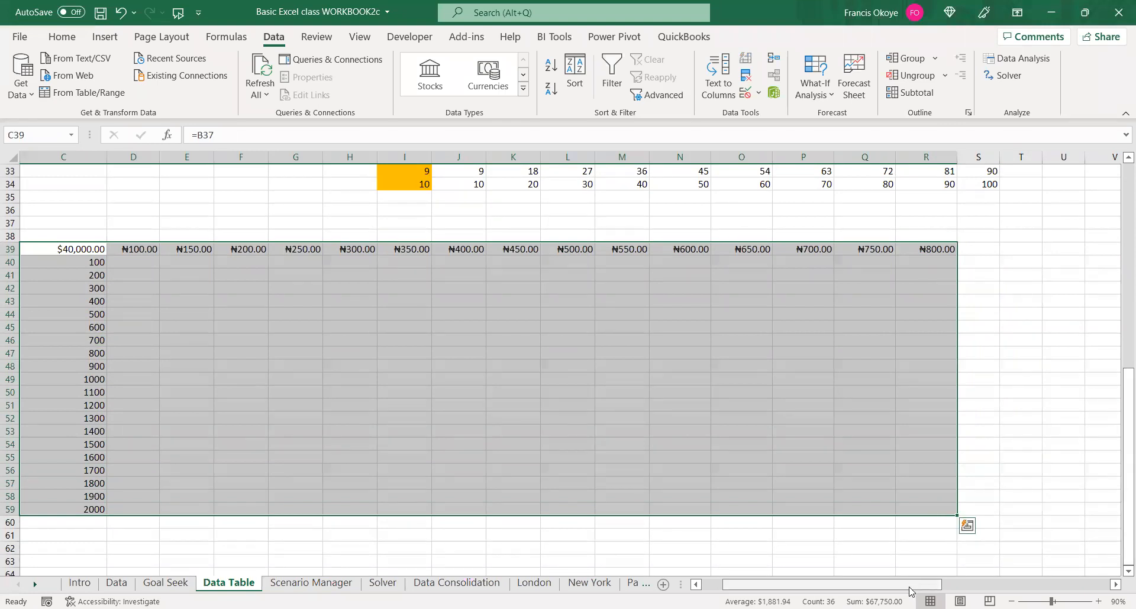
pyautogui.hscroll(-2, 1113, 525)
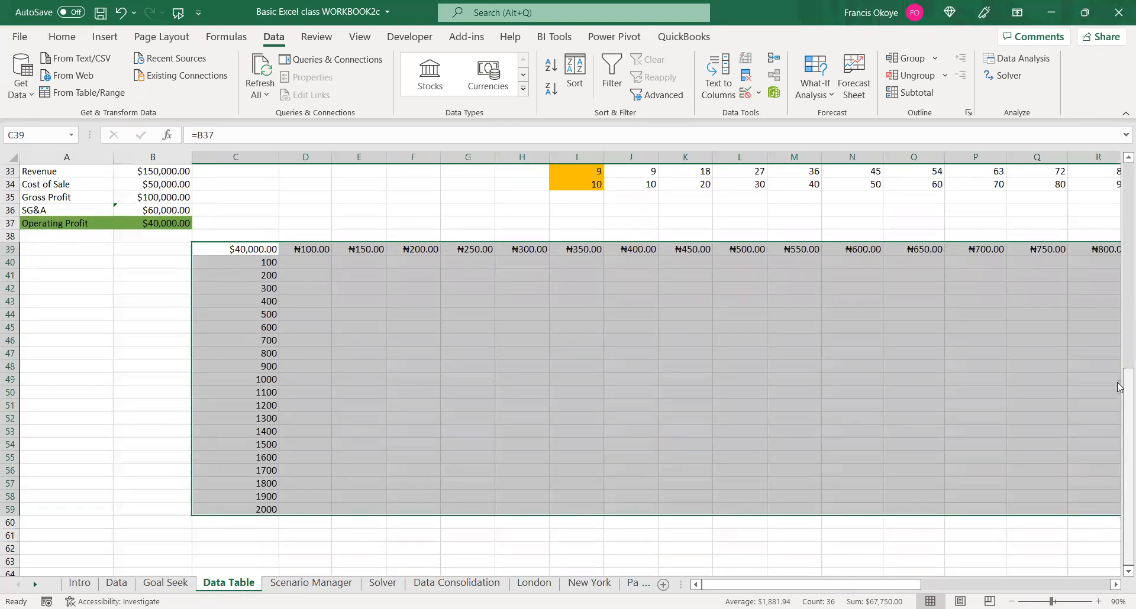
pyautogui.scroll(2, 999, 181)
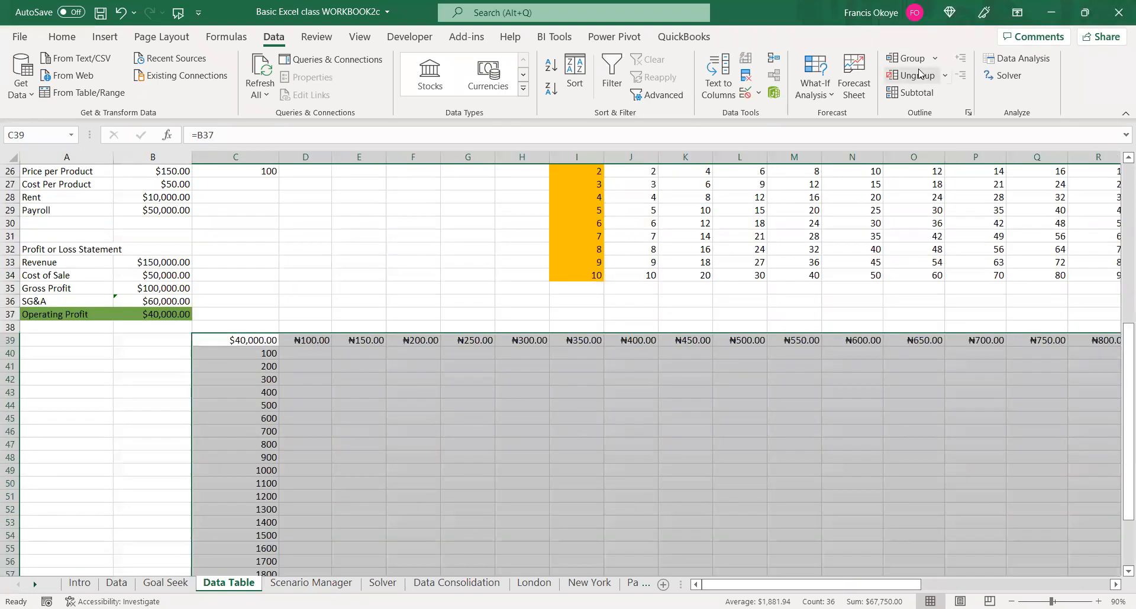
pyautogui.click(810, 91)
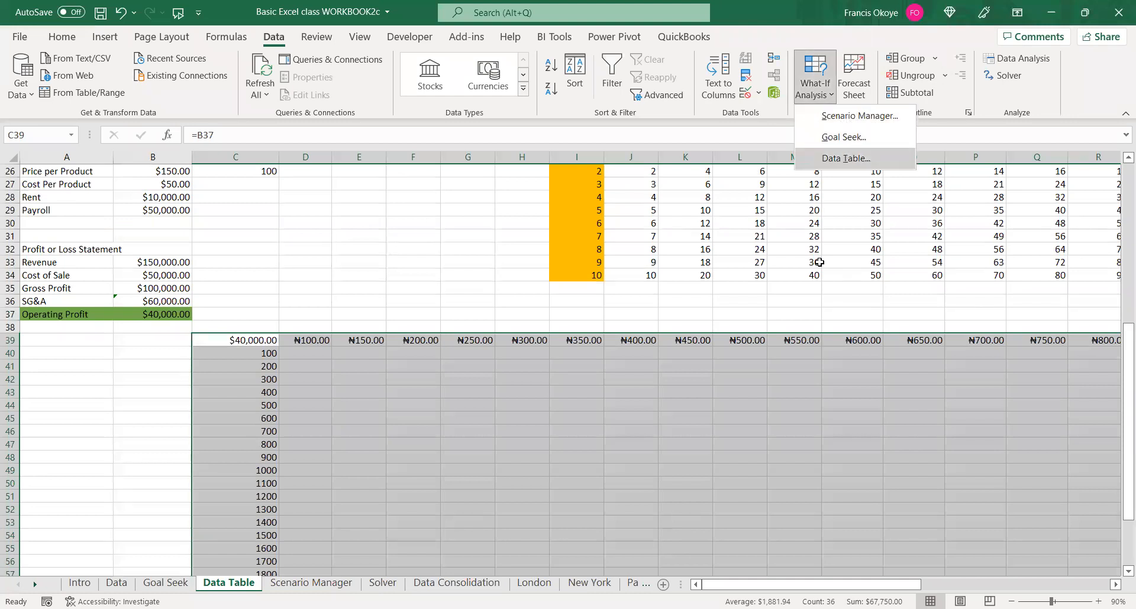
pyautogui.click(841, 158)
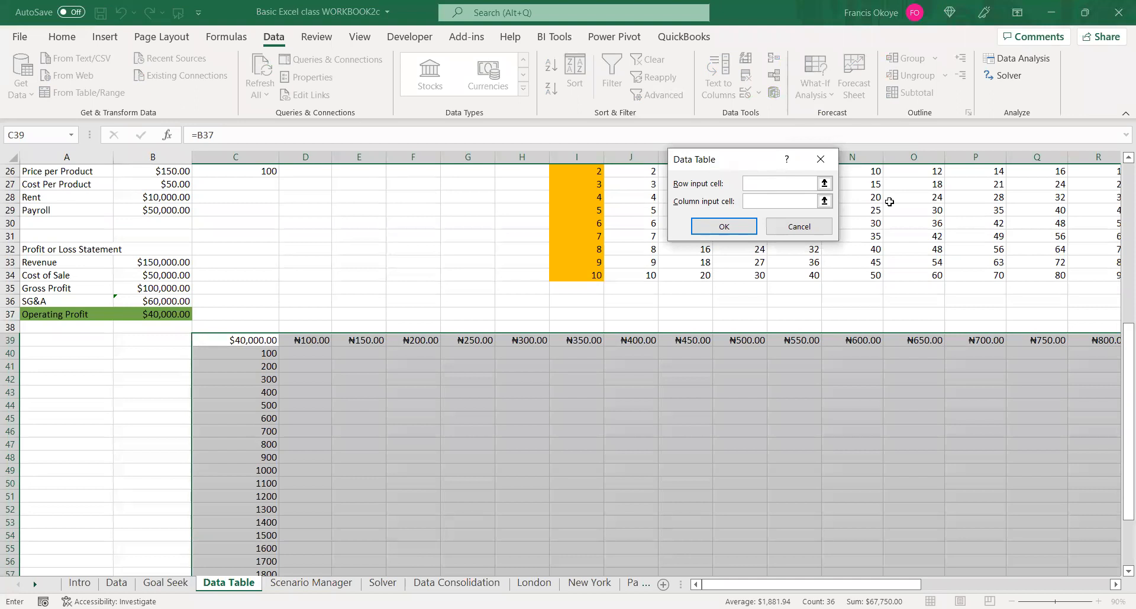
# Create the data table with B26 (Price per Product) as row input cell and B25 (Products Sold) as column input cell
pyautogui.scroll(2, 1119, 382)
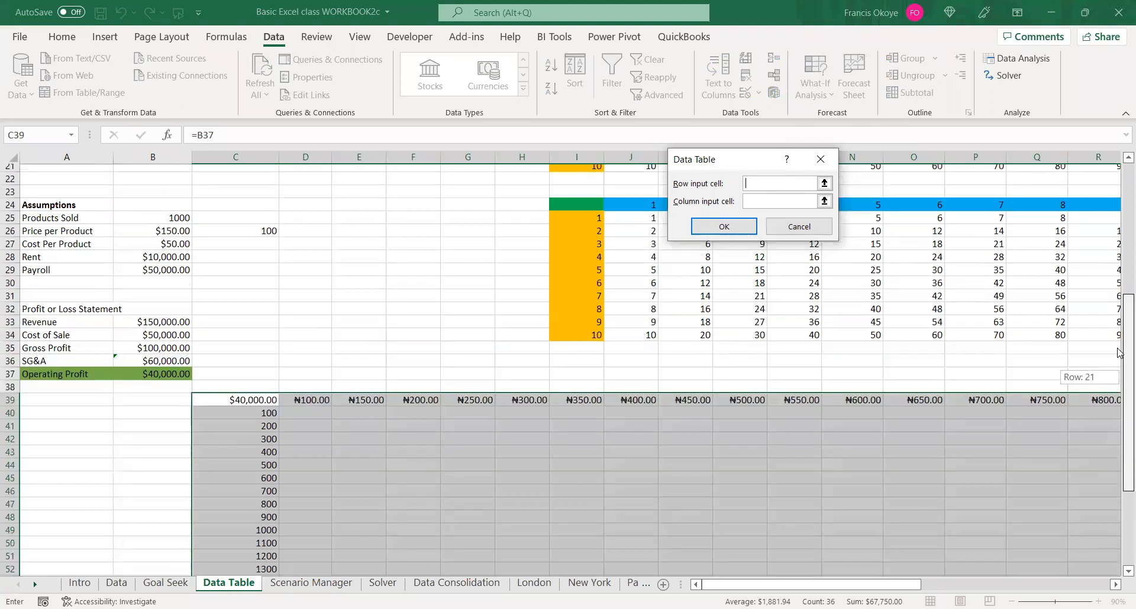
pyautogui.click(178, 237)
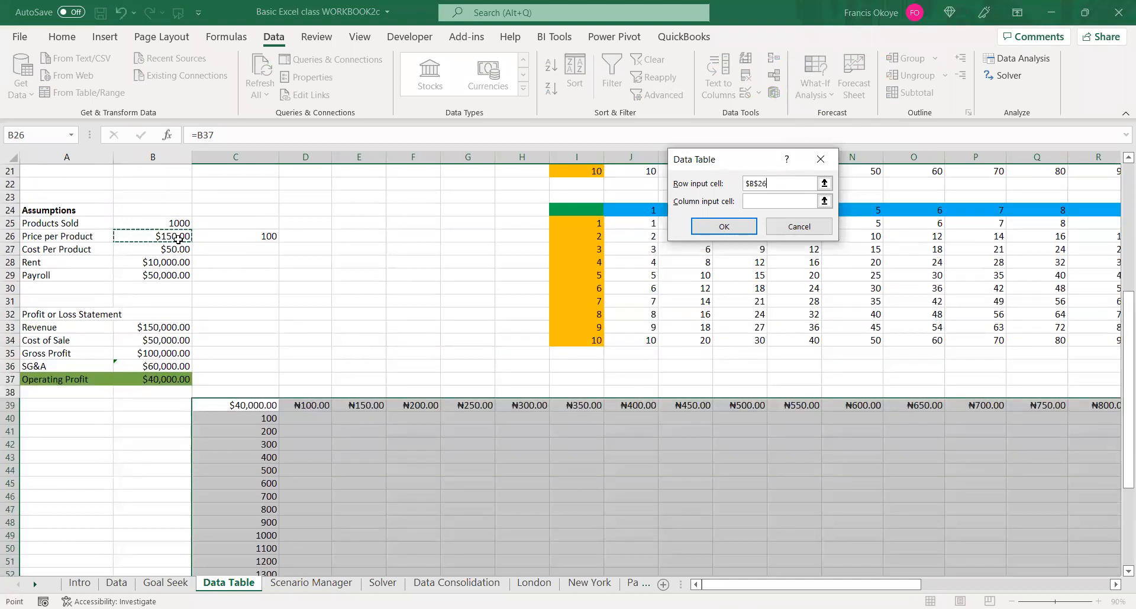
pyautogui.click(789, 201)
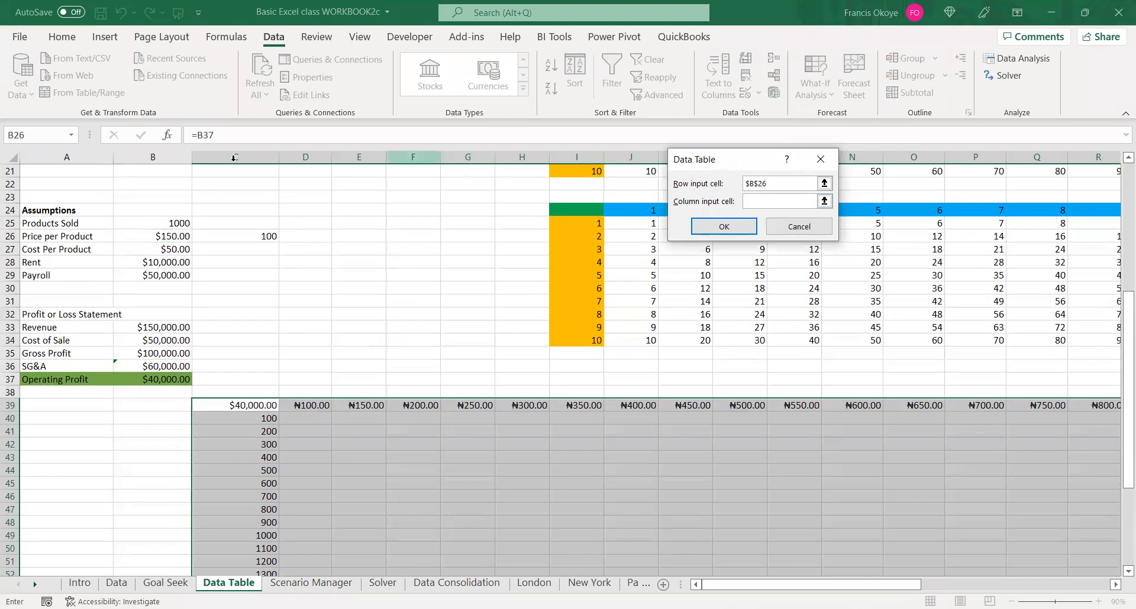
pyautogui.click(163, 223)
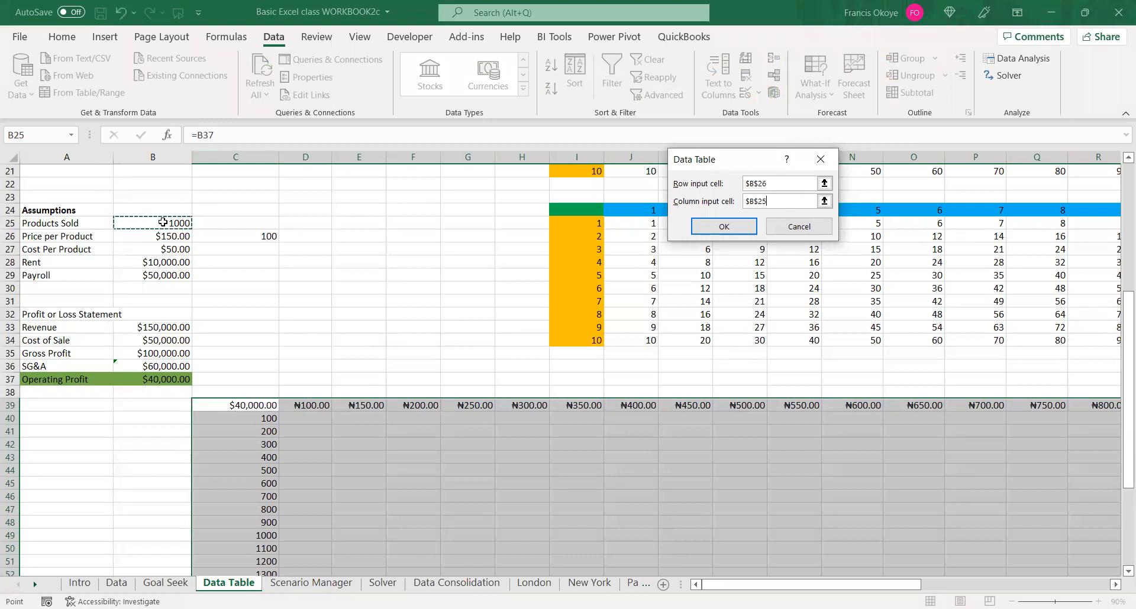
pyautogui.click(707, 224)
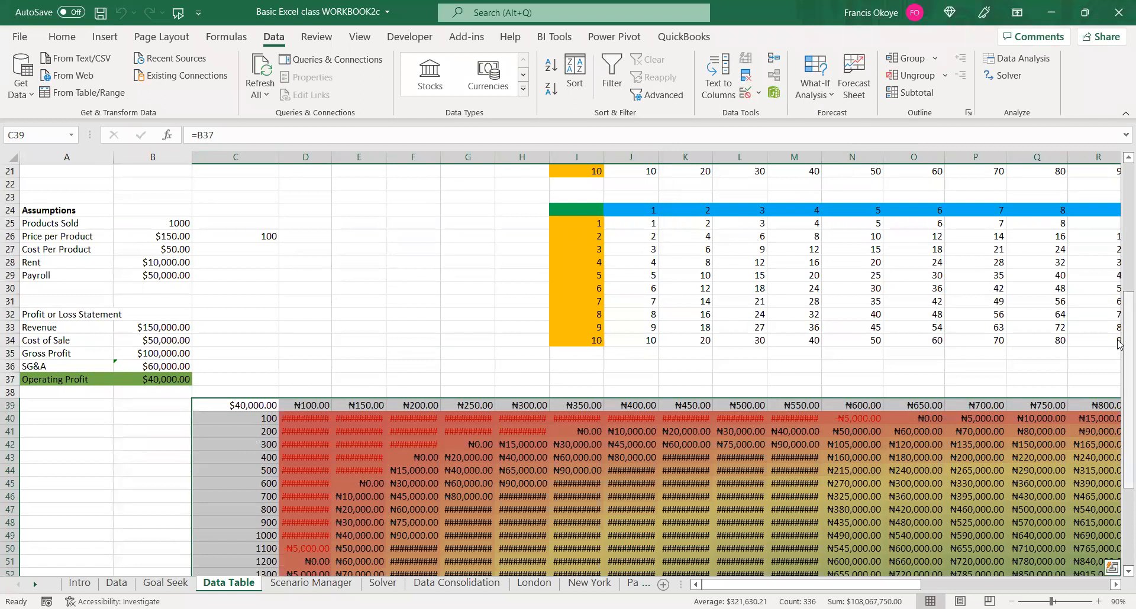
# AutoFit all column widths on the sheet to their contents
pyautogui.scroll(-3, 267, 260)
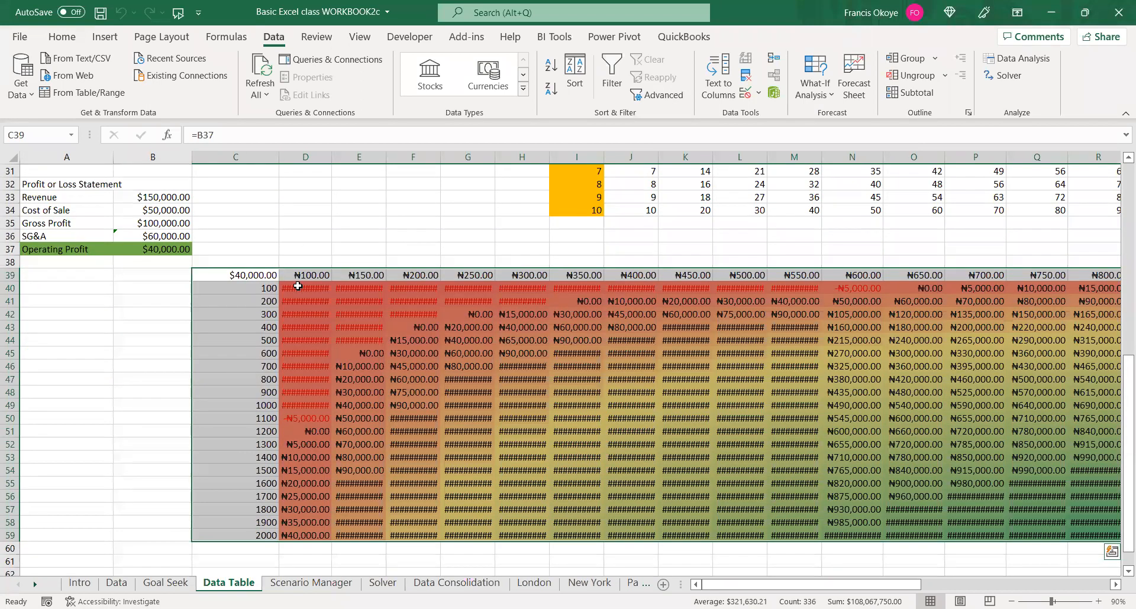
pyautogui.click(10, 156)
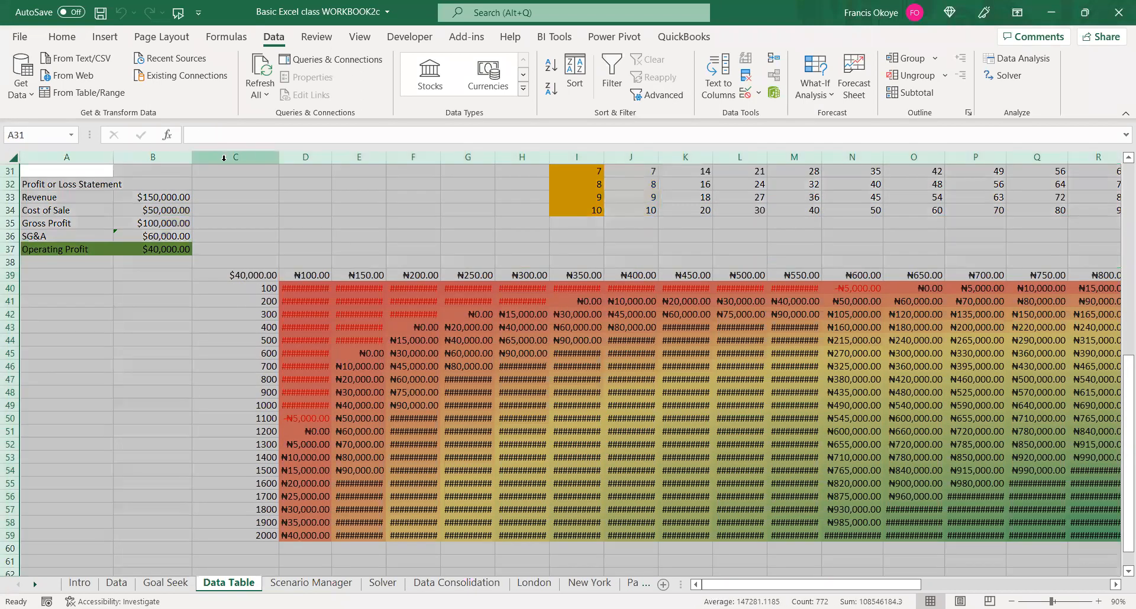
pyautogui.doubleClick(276, 152)
pyautogui.click(451, 336)
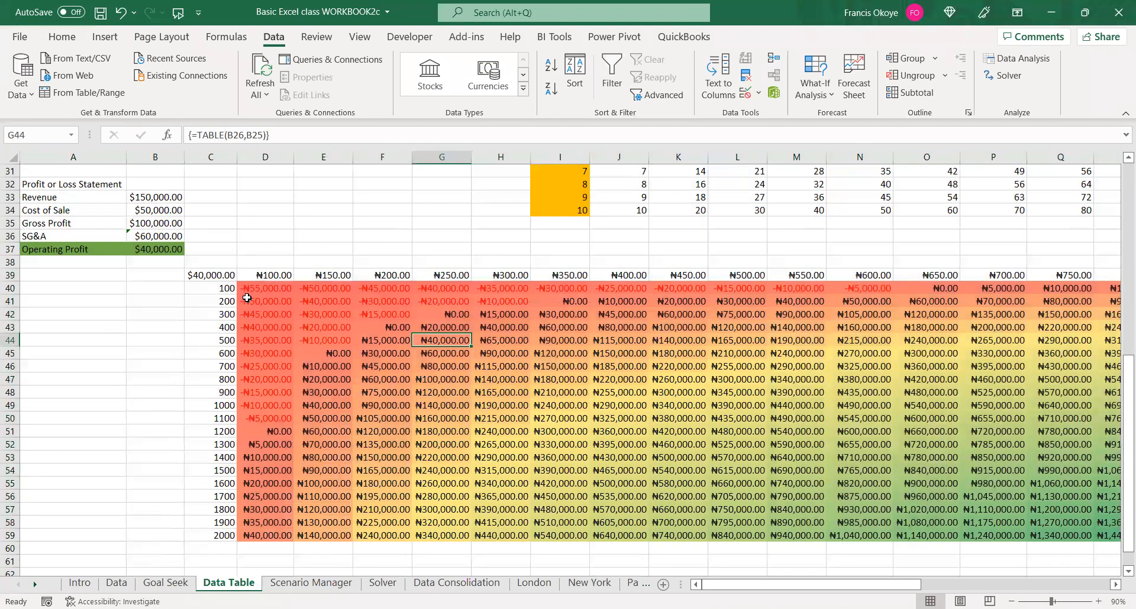
# Clear the conditional formatting rules from the data table results in D40:R59
pyautogui.moveTo(252, 287); pyautogui.dragTo(1023, 535)
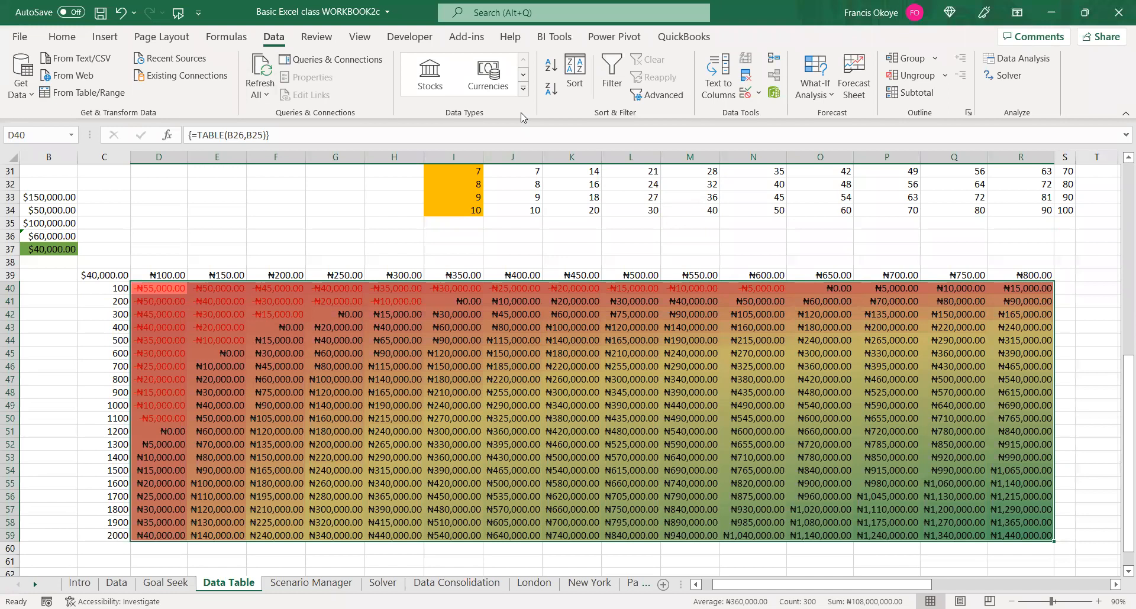
pyautogui.scroll(4, 521, 117)
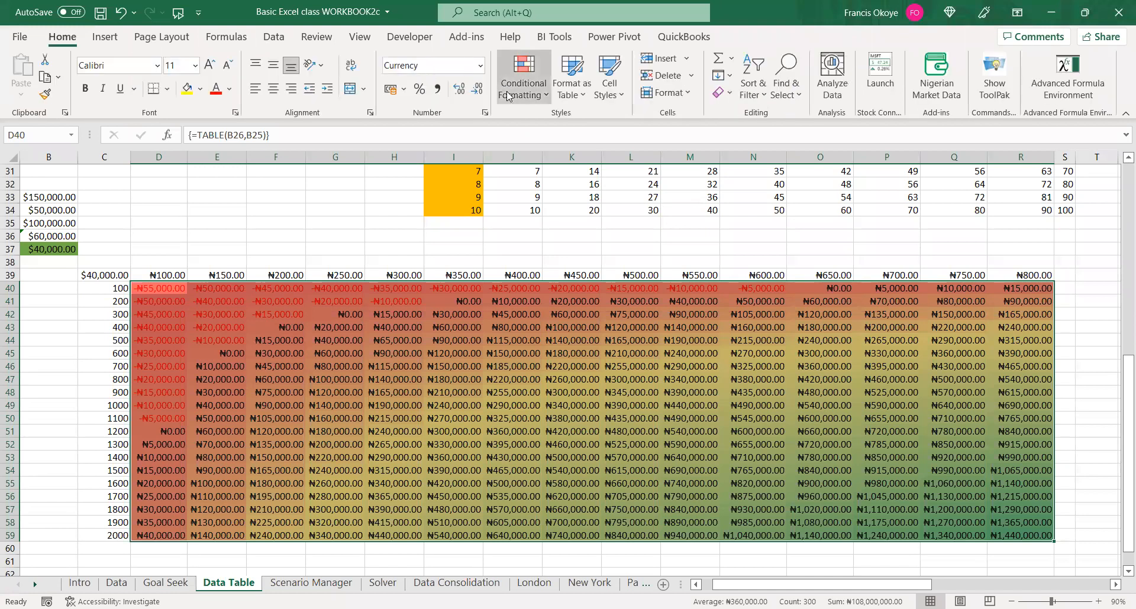
pyautogui.click(523, 77)
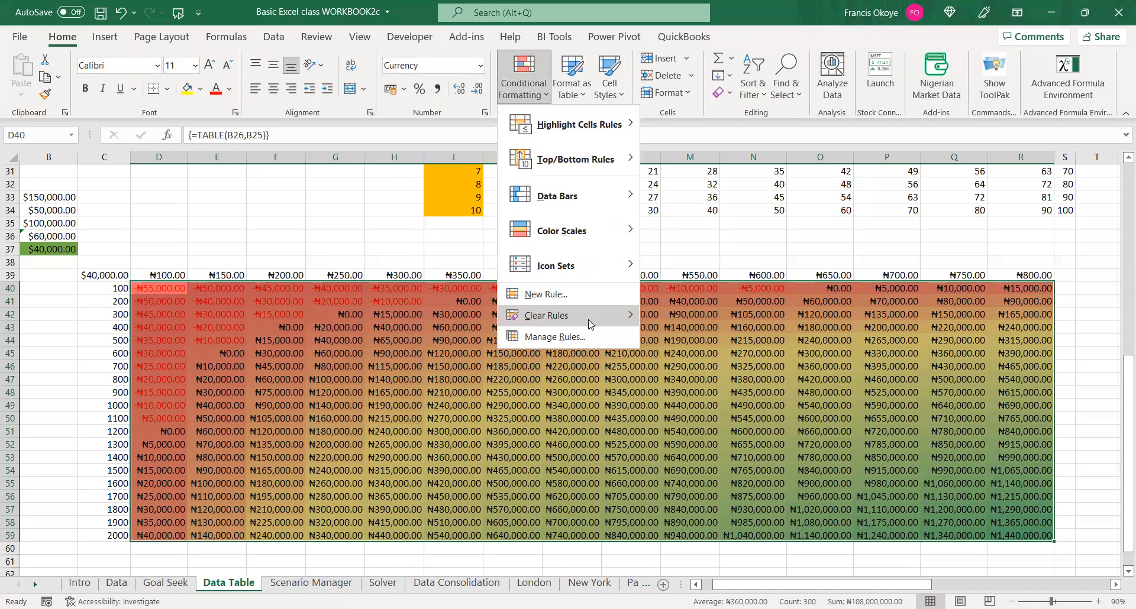
pyautogui.click(718, 331)
pyautogui.click(284, 341)
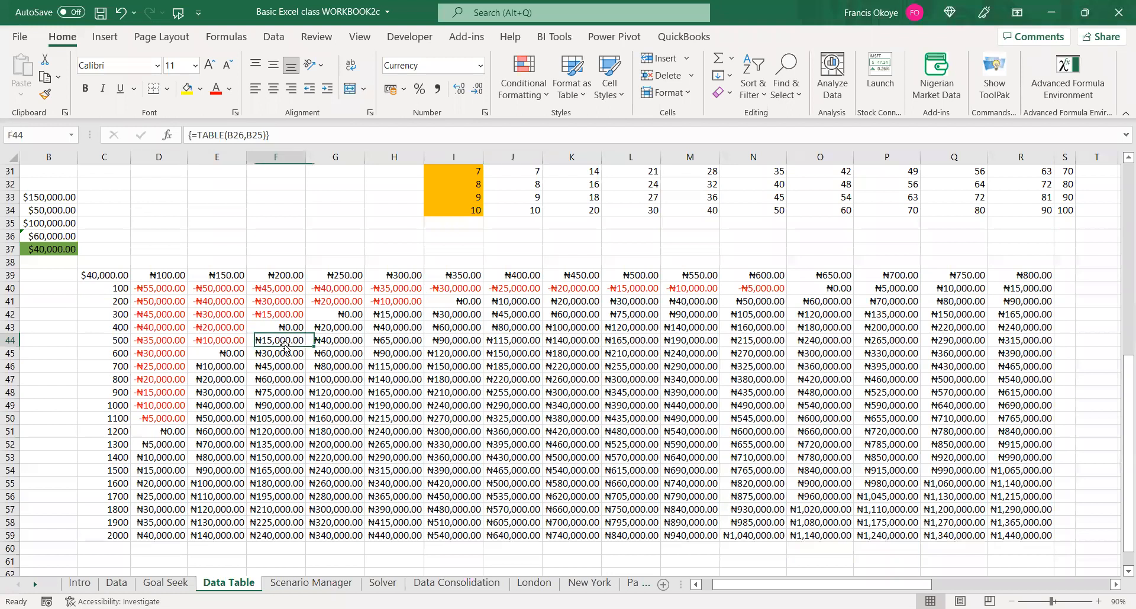
# Examine the data table profits against the base-case Price per Product, Products Sold and Operating Profit in B26, B25 and B37
pyautogui.click(181, 291)
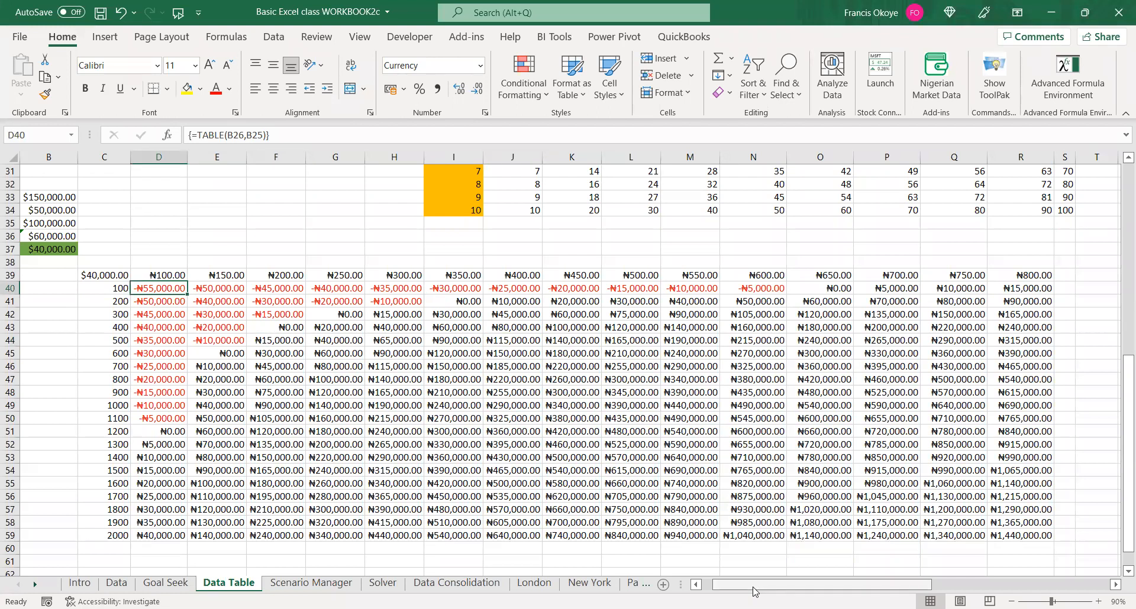
pyautogui.hscroll(-2, 307, 357)
pyautogui.click(307, 355)
pyautogui.click(349, 339)
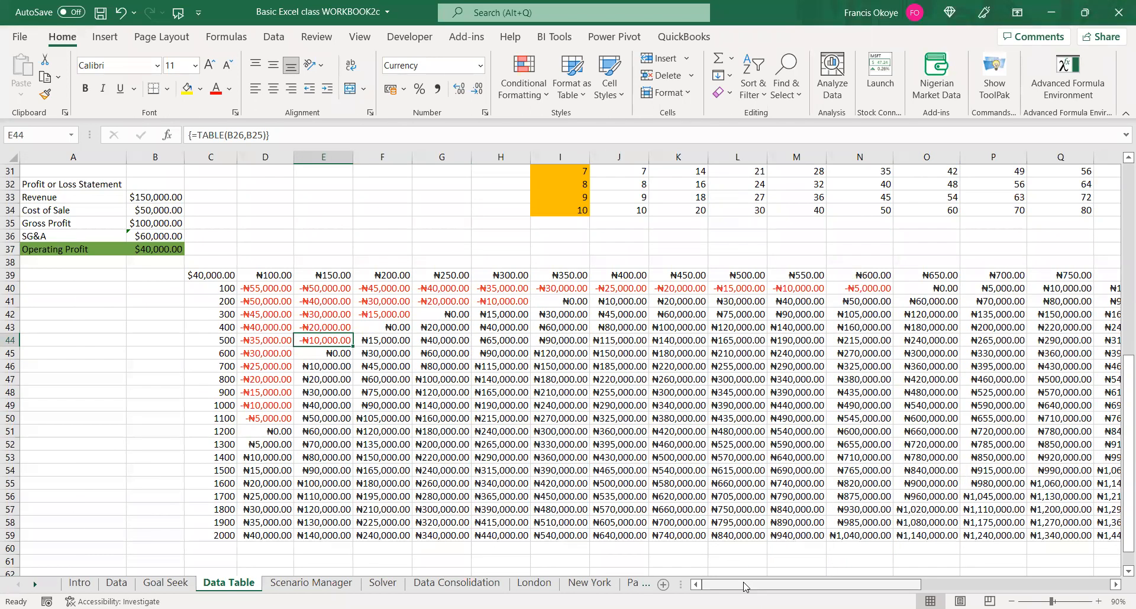
pyautogui.moveTo(756, 585); pyautogui.dragTo(739, 585)
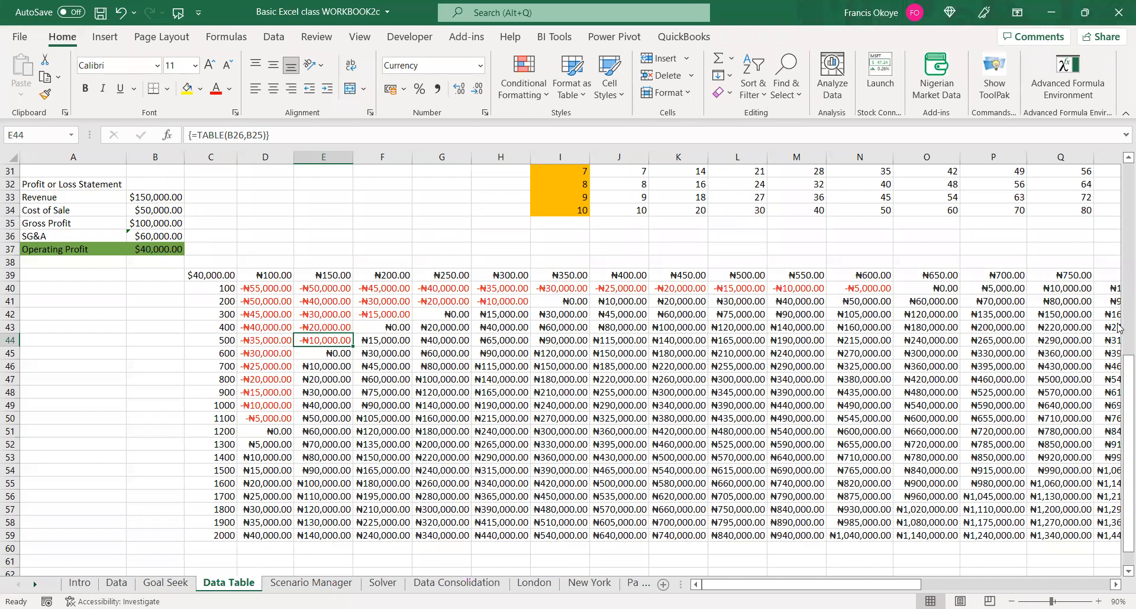
pyautogui.moveTo(1120, 371); pyautogui.dragTo(1120, 319)
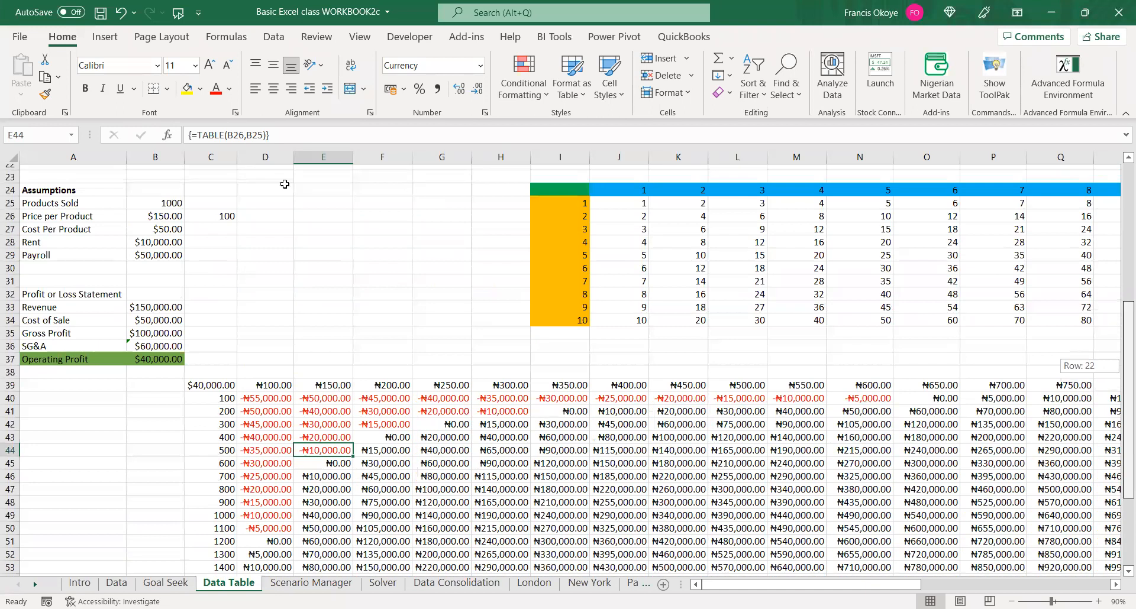
pyautogui.click(156, 212)
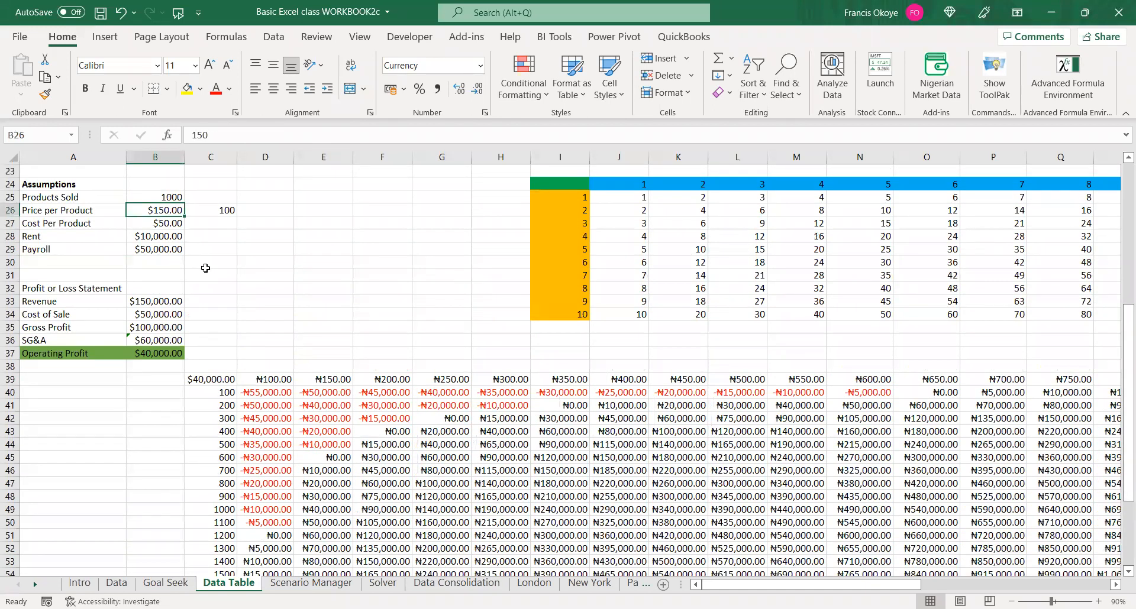
pyautogui.click(157, 196)
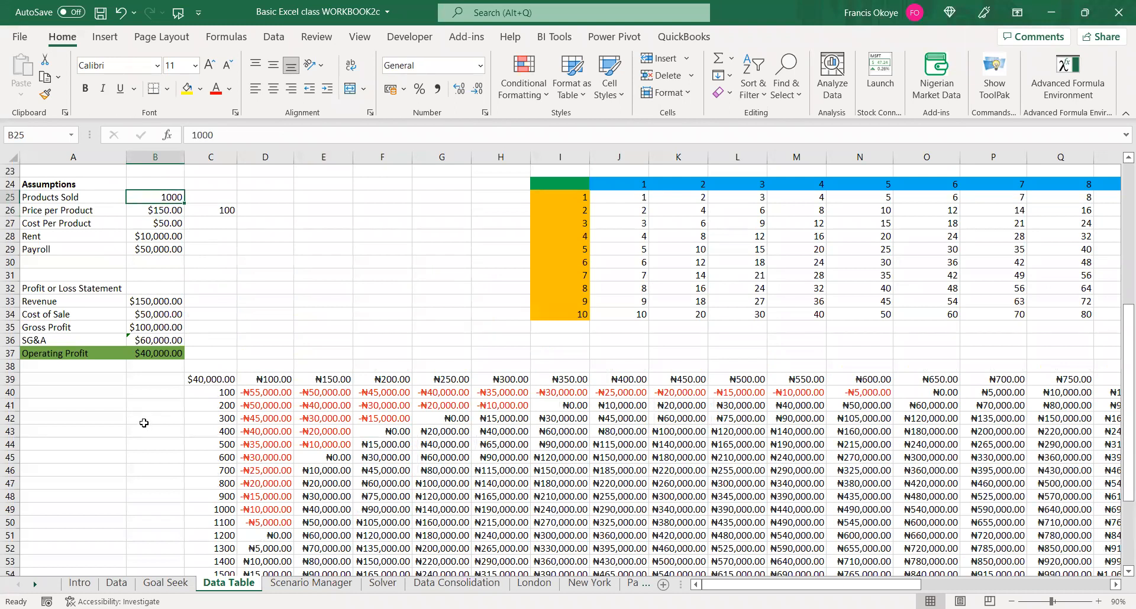
pyautogui.click(152, 355)
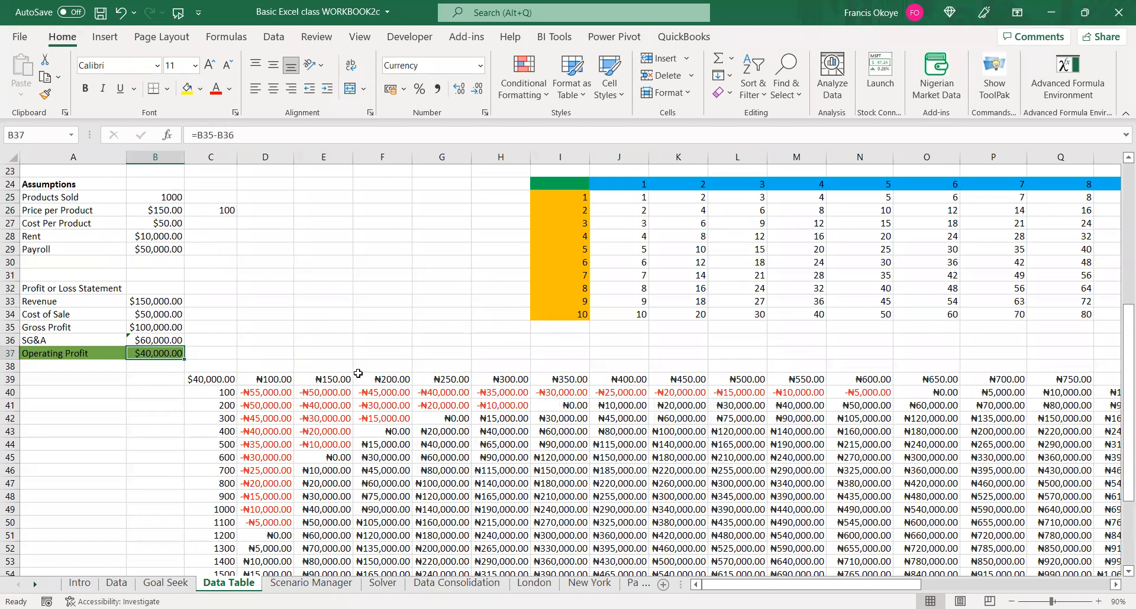
pyautogui.click(331, 382)
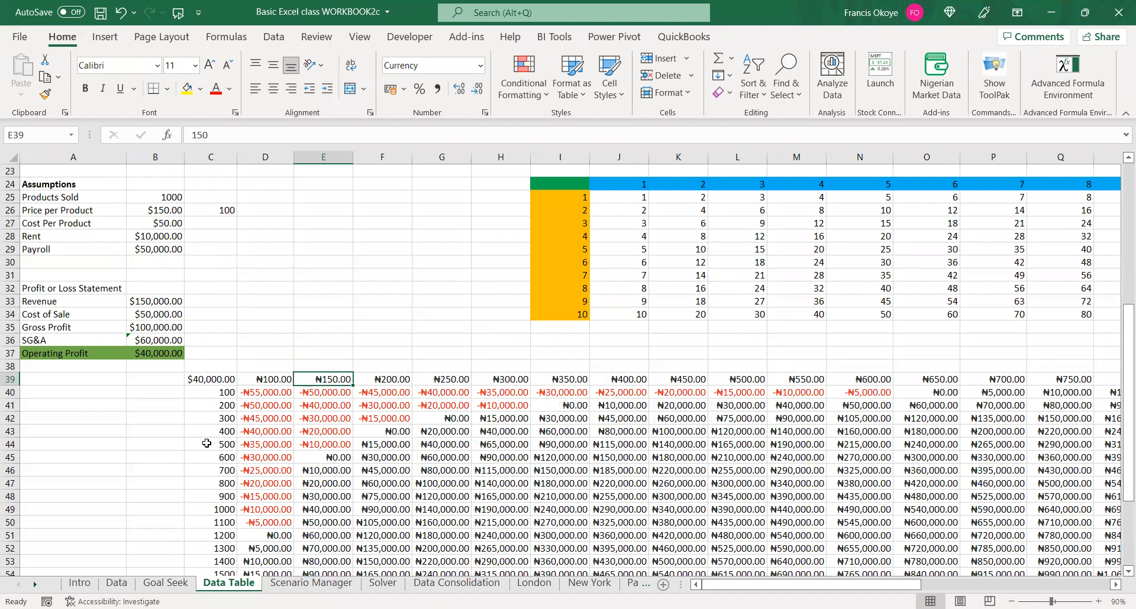
# Fill cell E49, the profit for a price of 150 and 1000 products sold, with green
pyautogui.click(326, 511)
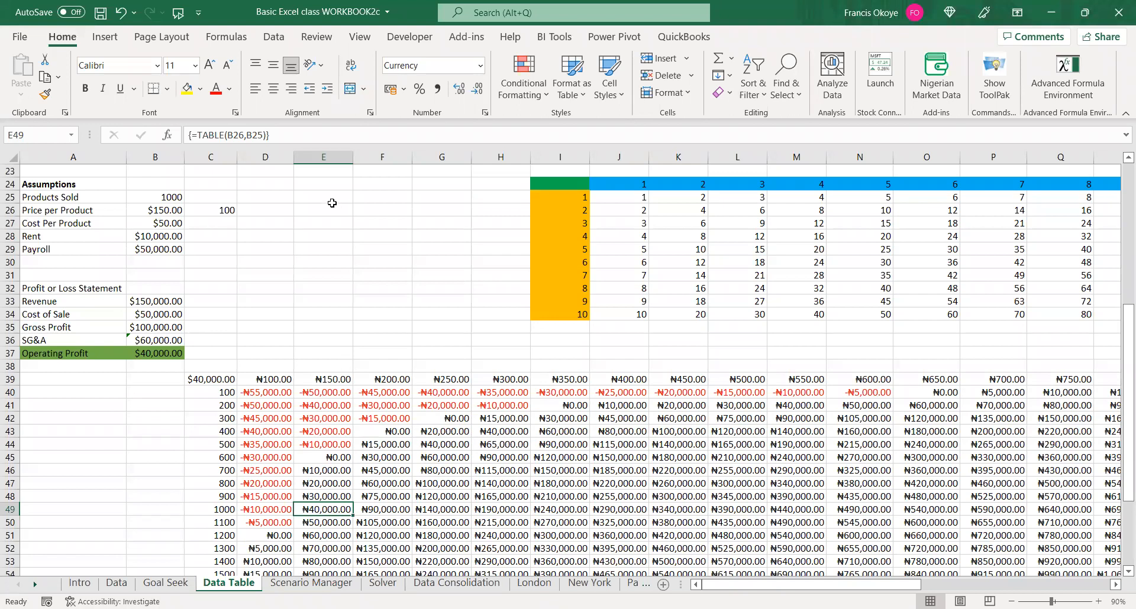
pyautogui.click(201, 88)
pyautogui.click(294, 128)
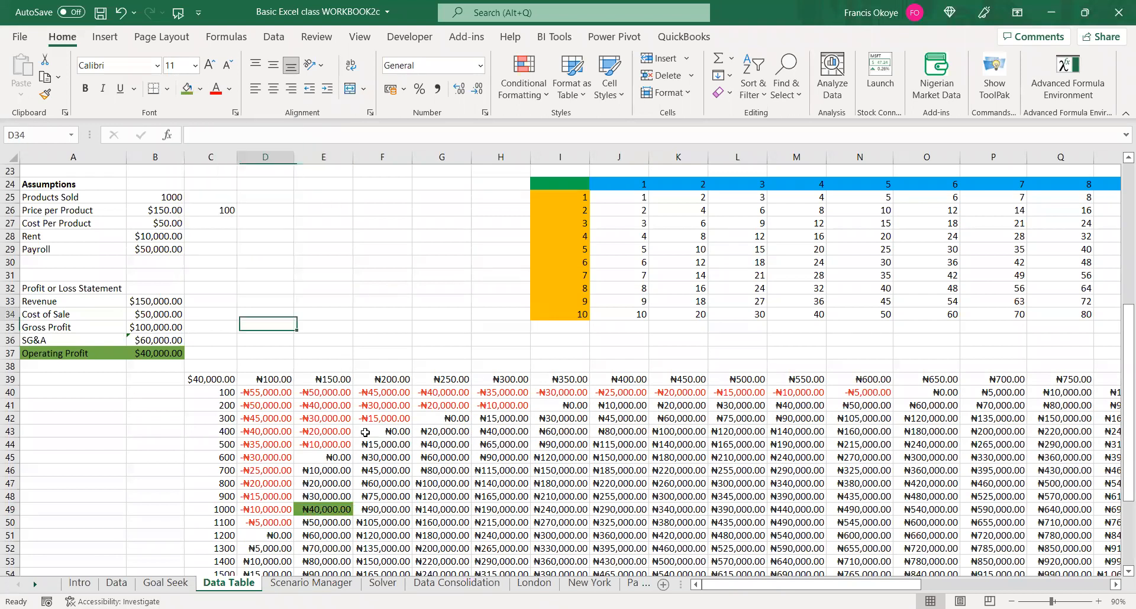
pyautogui.moveTo(381, 510); pyautogui.dragTo(381, 523)
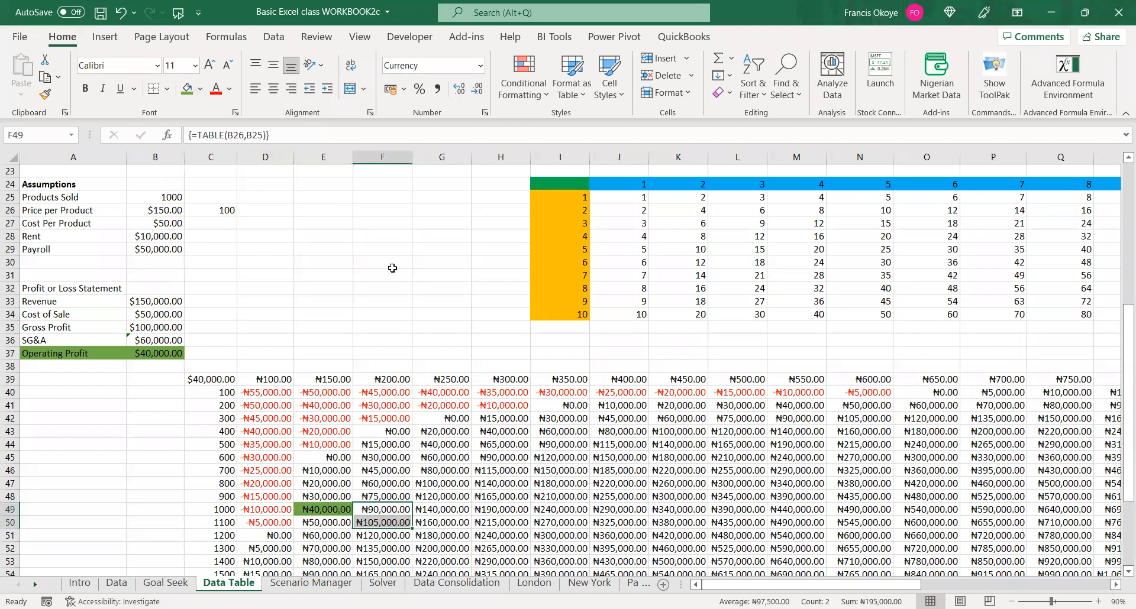
pyautogui.click(236, 275)
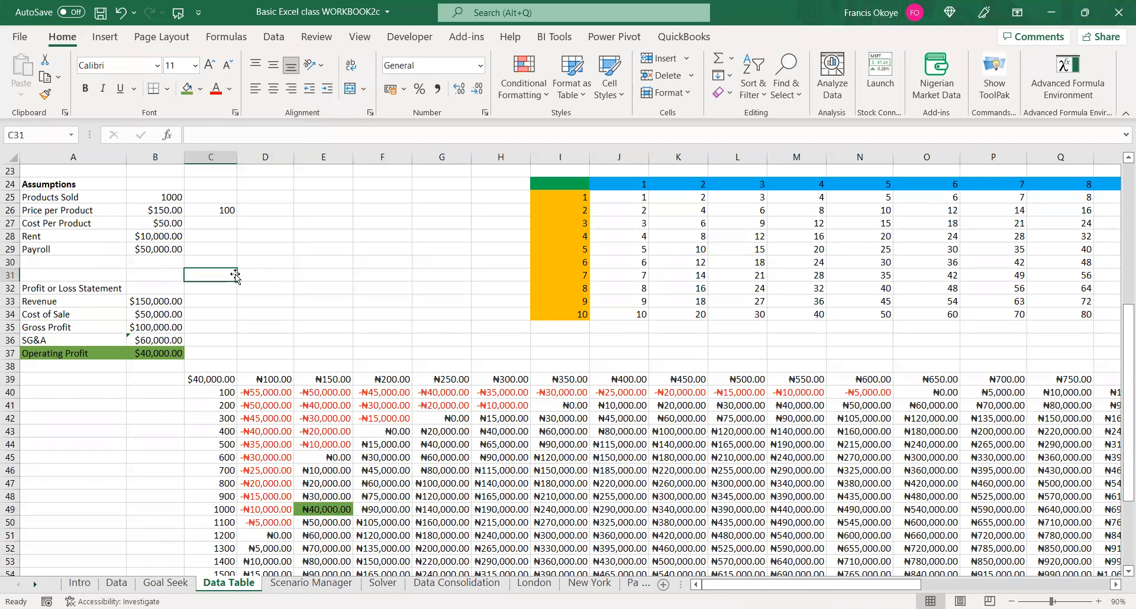
pyautogui.click(167, 237)
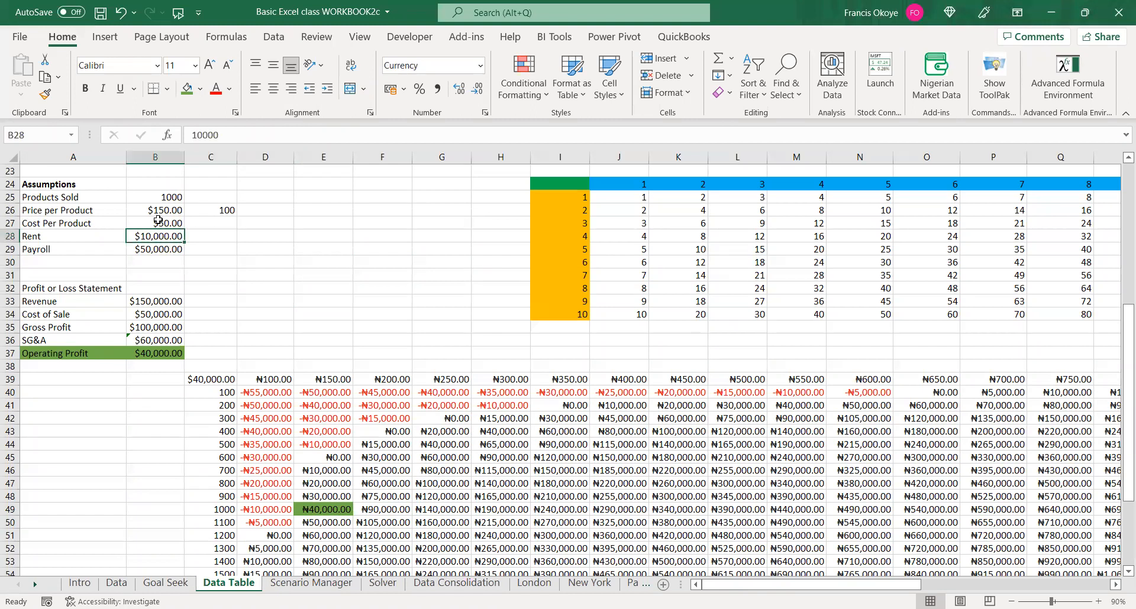
pyautogui.click(166, 224)
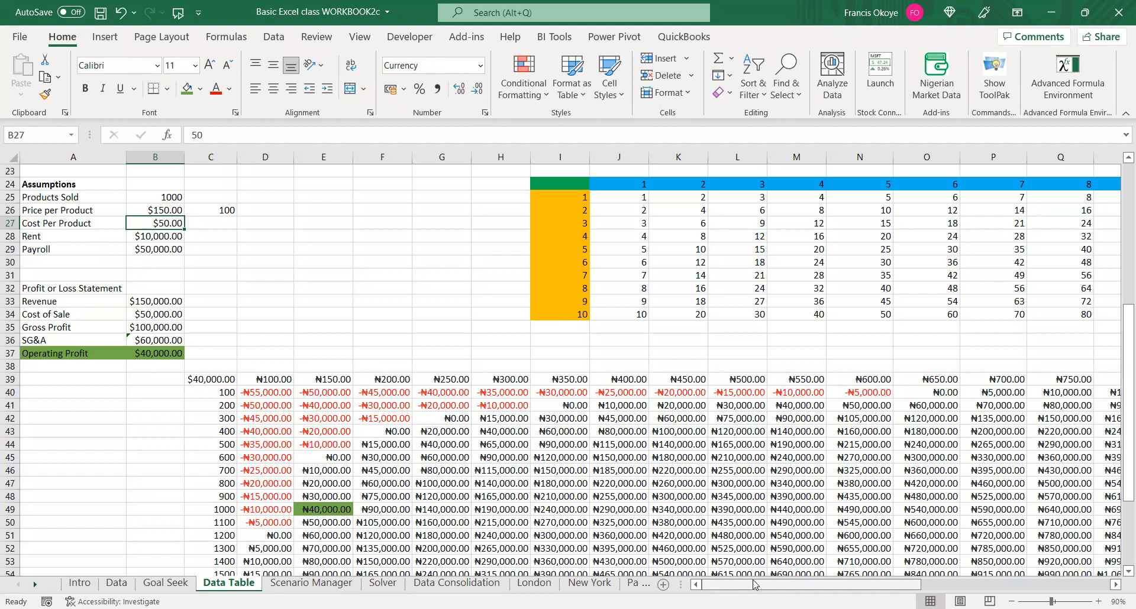
# Enter 1000 in cell U39, on the price row beyond the end of the data table
pyautogui.moveTo(770, 586); pyautogui.dragTo(836, 586)
pyautogui.click(740, 378)
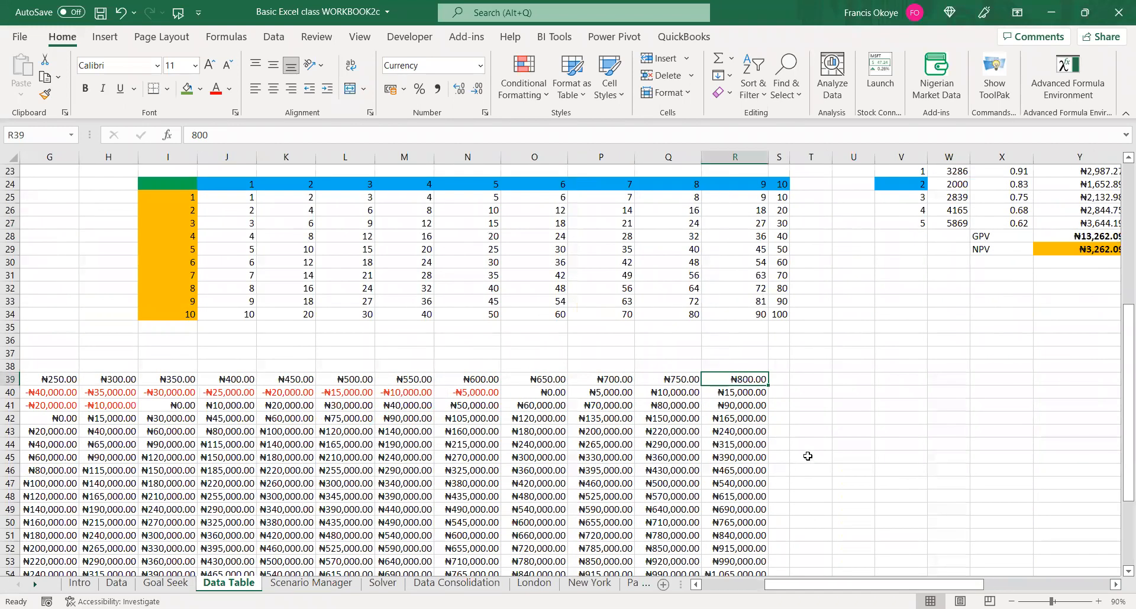
pyautogui.click(858, 379)
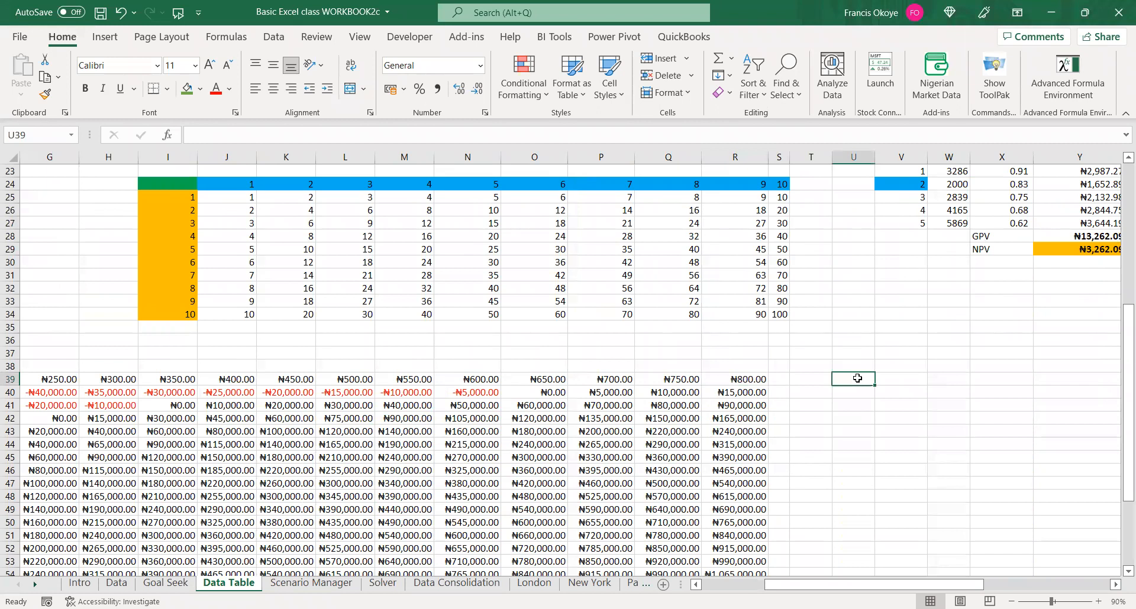
pyautogui.write('1000\\')
pyautogui.press('Return')
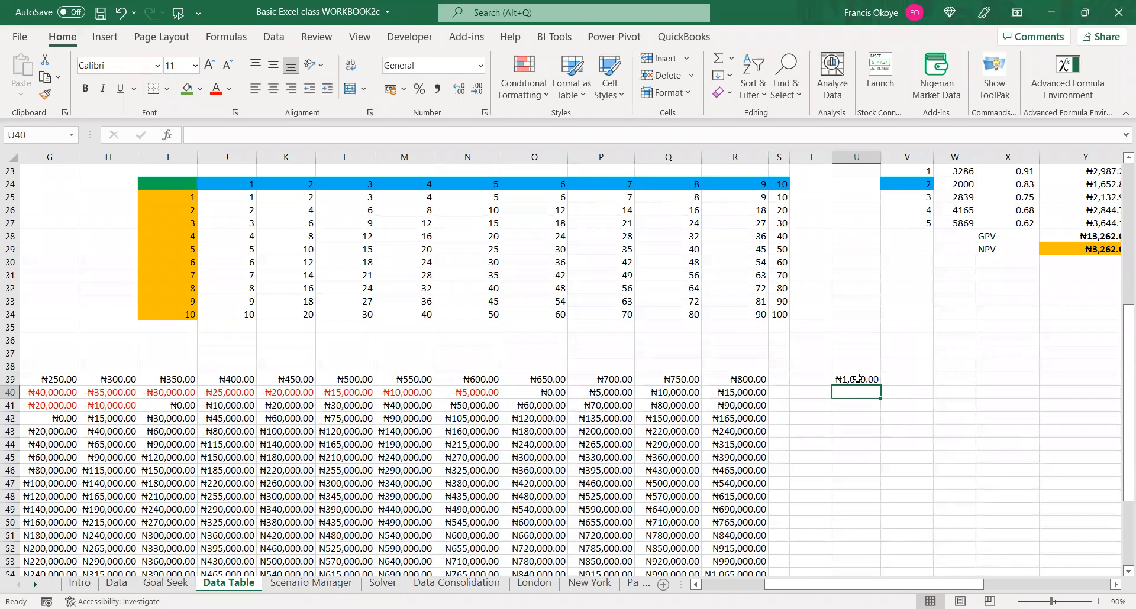
# Enter the label MONTE CARLOS SIMULATION in cell V39 and fit column V to its width
pyautogui.click(912, 382)
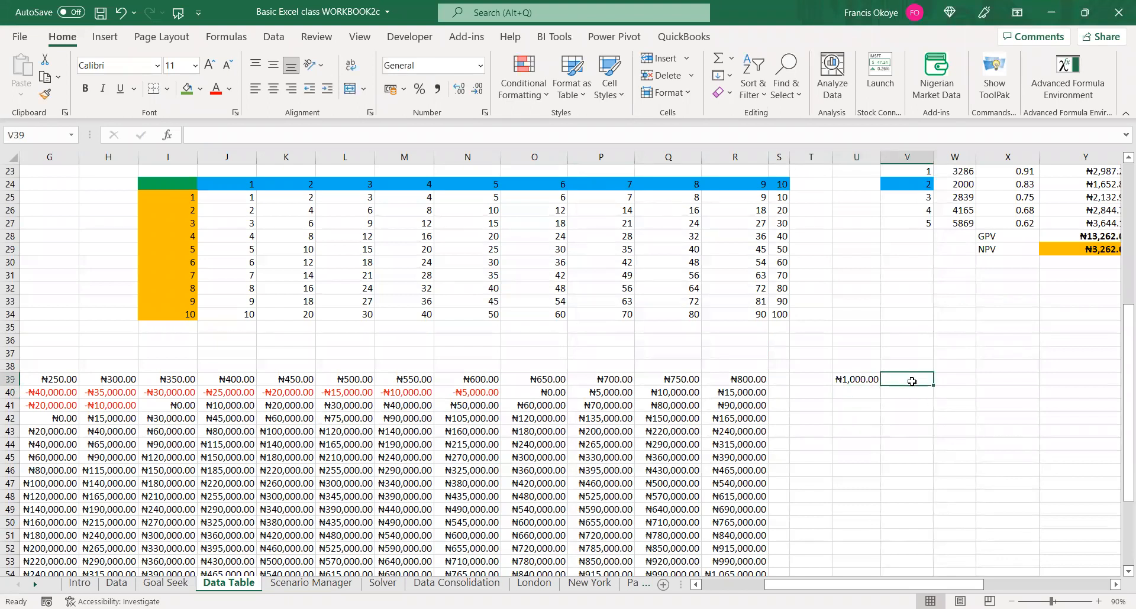
pyautogui.write('MONTE CARLOS SIMULATION')
pyautogui.press('Return')
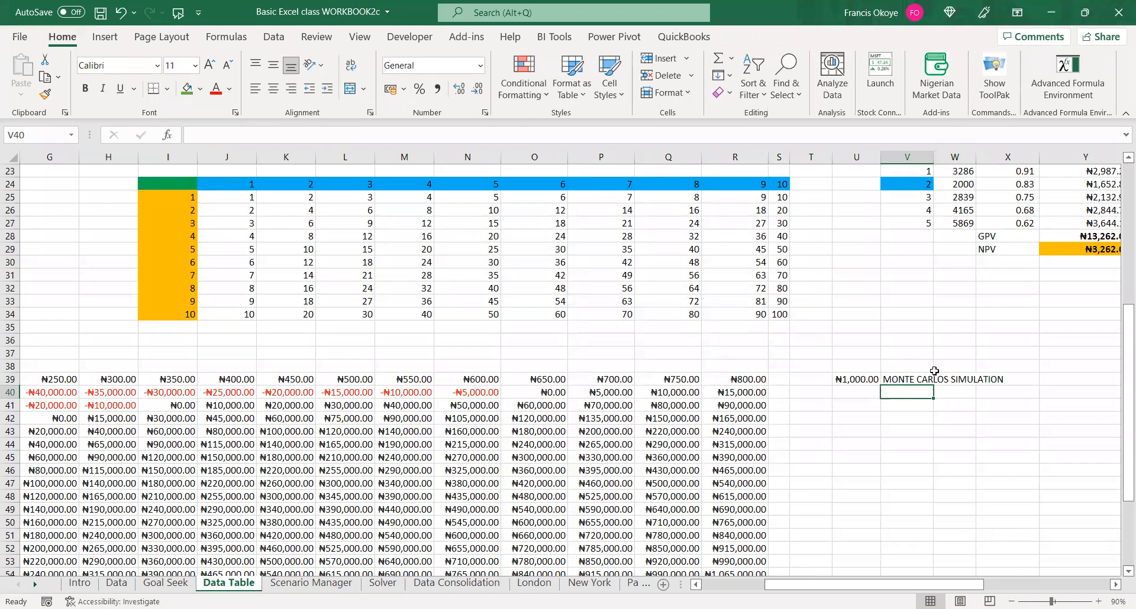
pyautogui.doubleClick(933, 157)
pyautogui.click(933, 377)
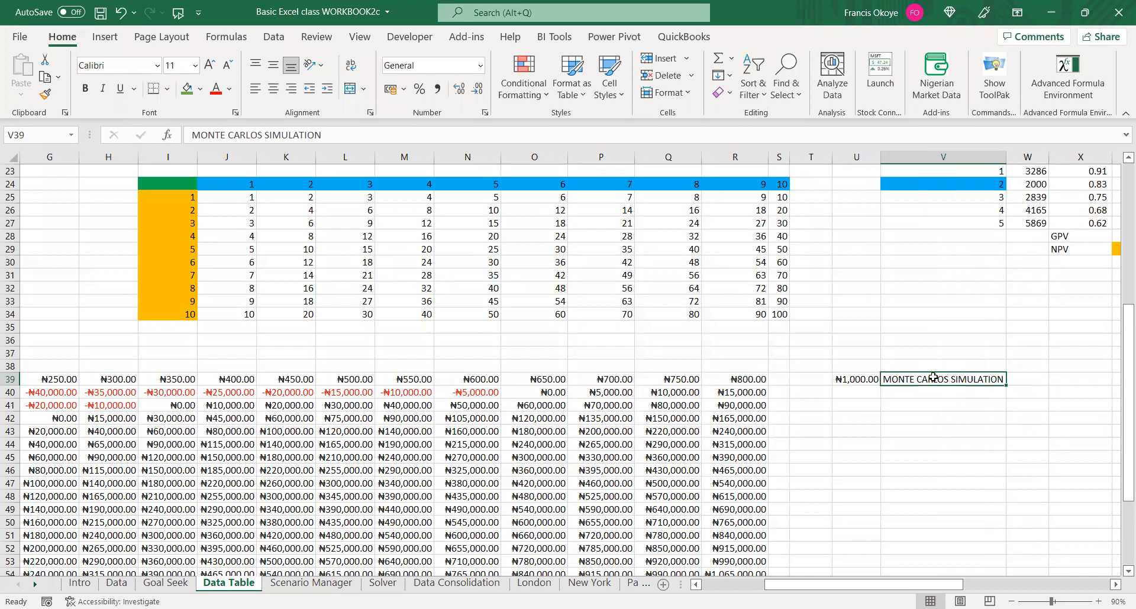
pyautogui.click(921, 406)
pyautogui.write('@')
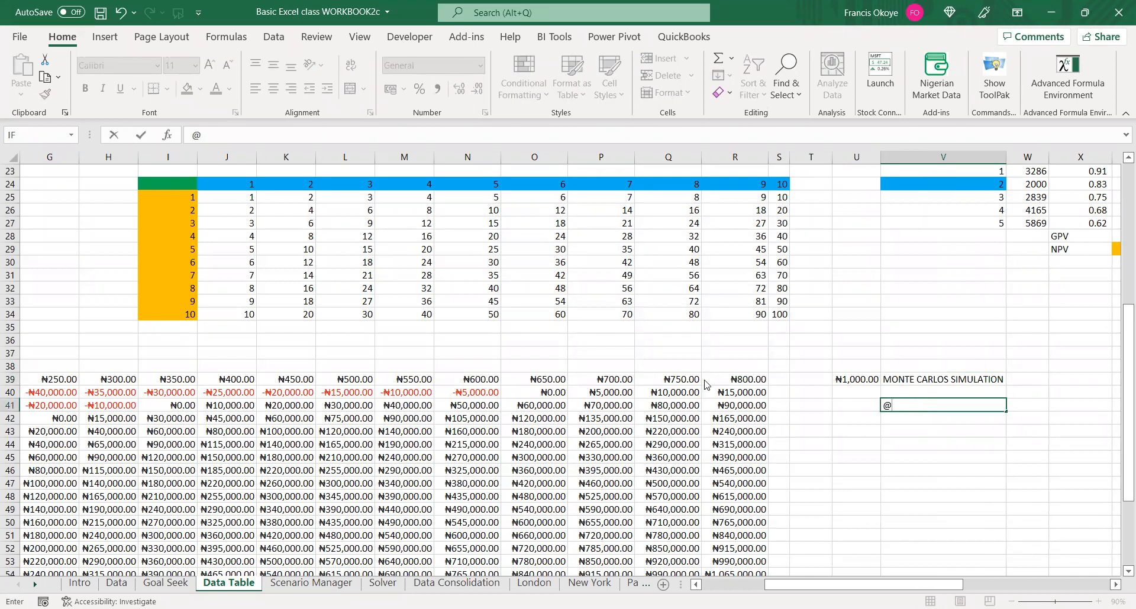
pyautogui.write('Riks')
pyautogui.press('Return')
pyautogui.press('Escape')
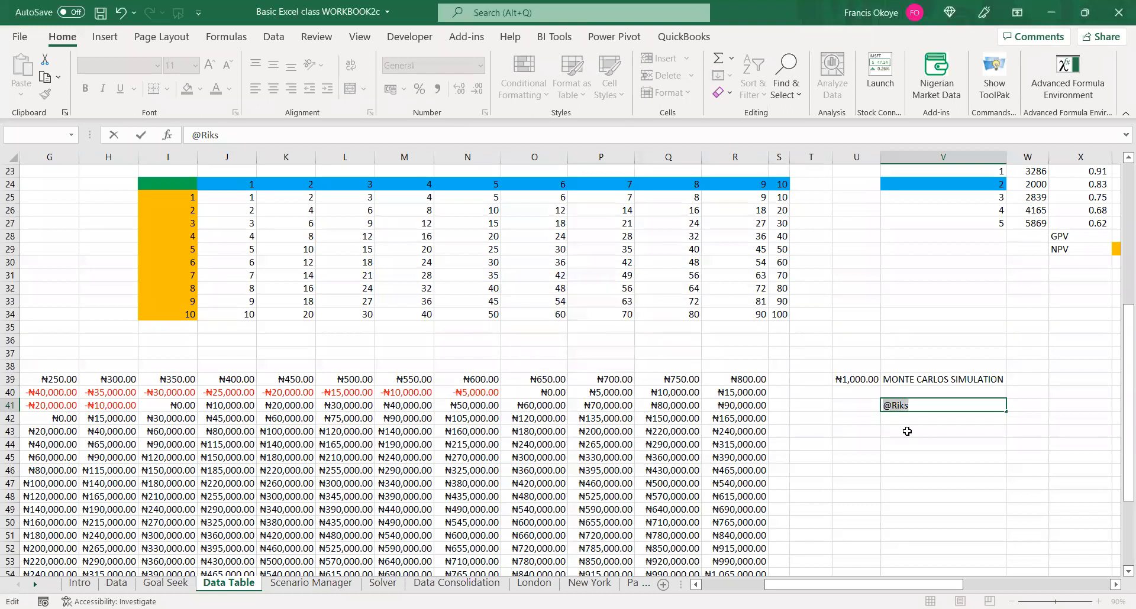
pyautogui.press('Escape')
# Enter Crystall ball in cell V41 as the first simulation tool under the Monte Carlo label
pyautogui.write('Crtyst')
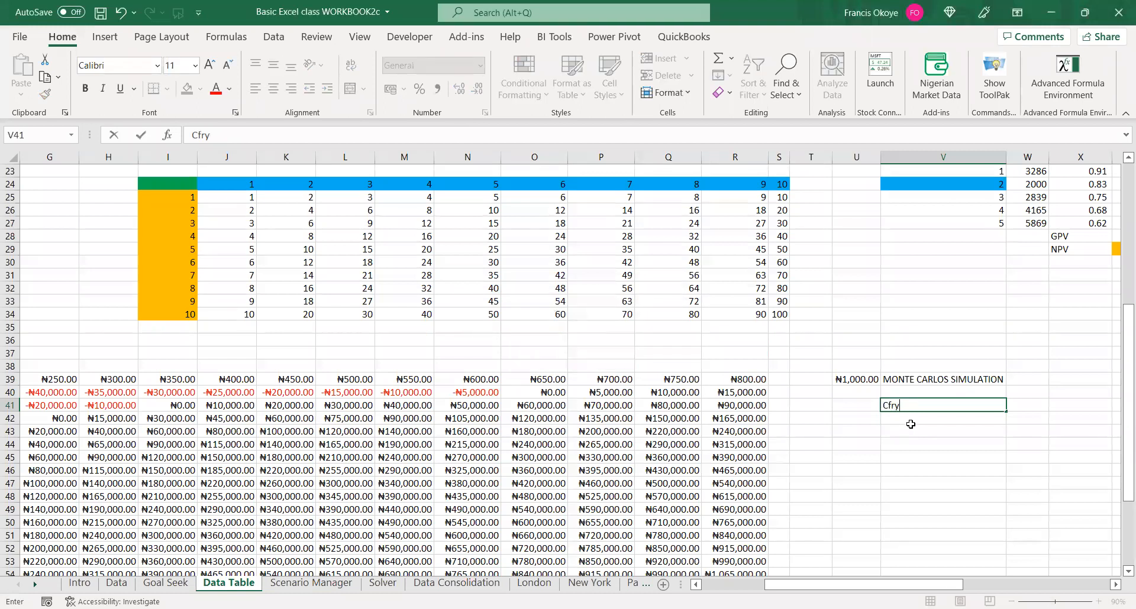
pyautogui.press('BackSpace')
pyautogui.press('BackSpace')
pyautogui.press('BackSpace')
pyautogui.press('BackSpace')
pyautogui.write('ystall ball')
pyautogui.press('Return')
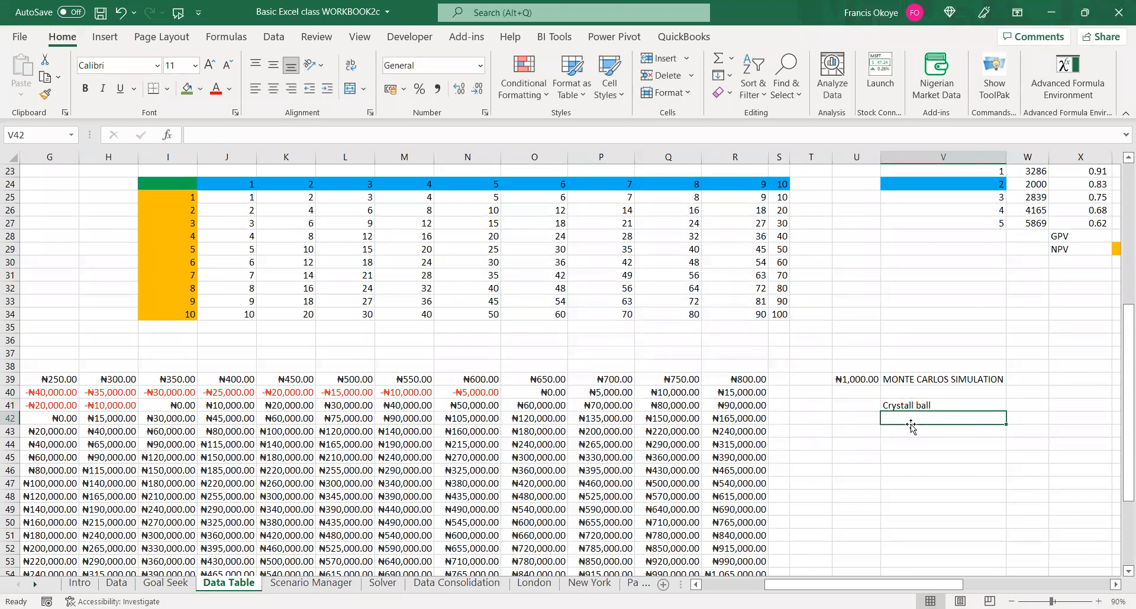
pyautogui.write('@')
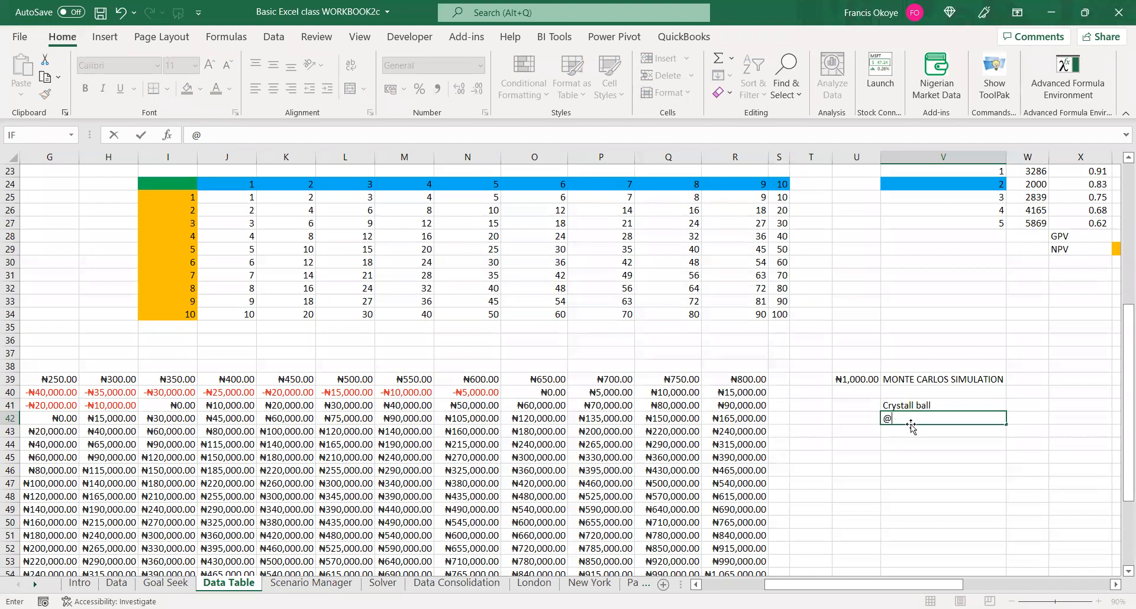
pyautogui.write('risk')
pyautogui.press('Return')
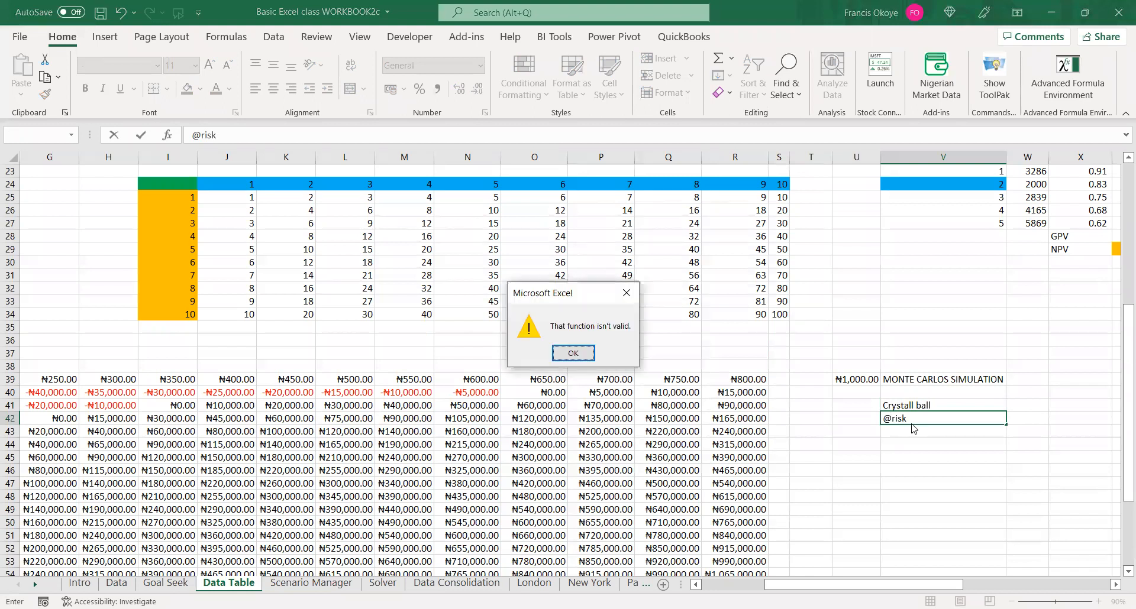
pyautogui.press('Return')
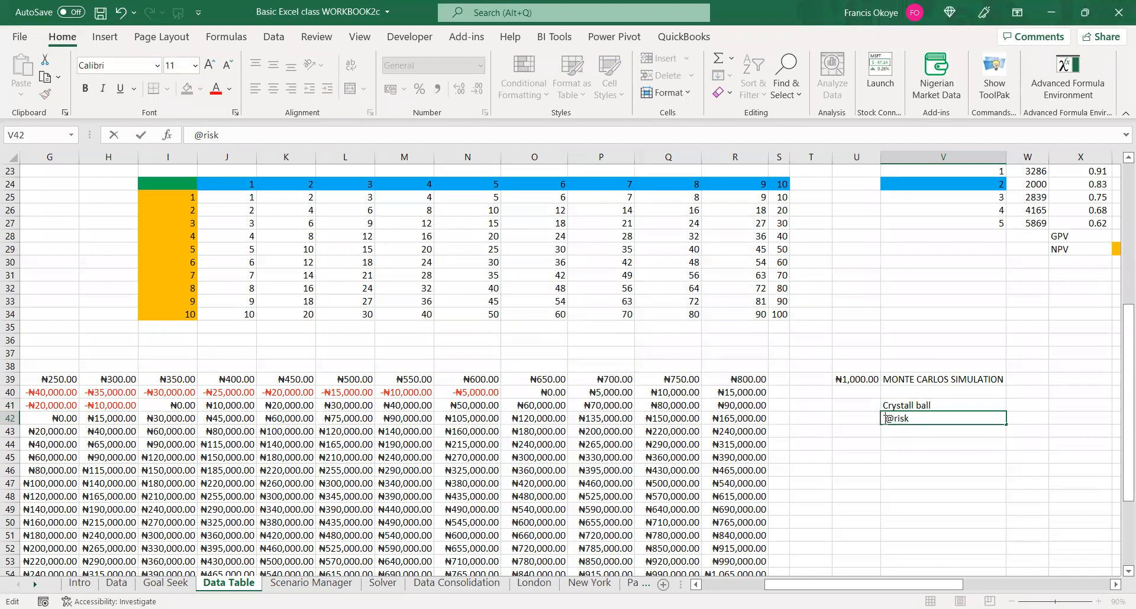
pyautogui.press('Return')
pyautogui.write('ModelRisk')
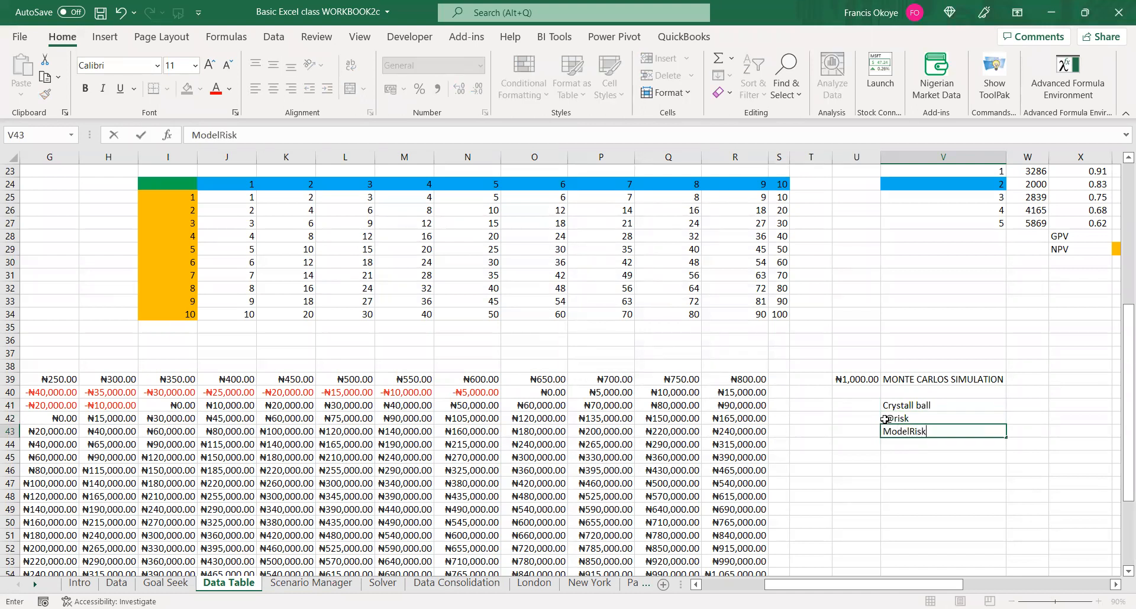
pyautogui.press('Return')
pyautogui.click(944, 379)
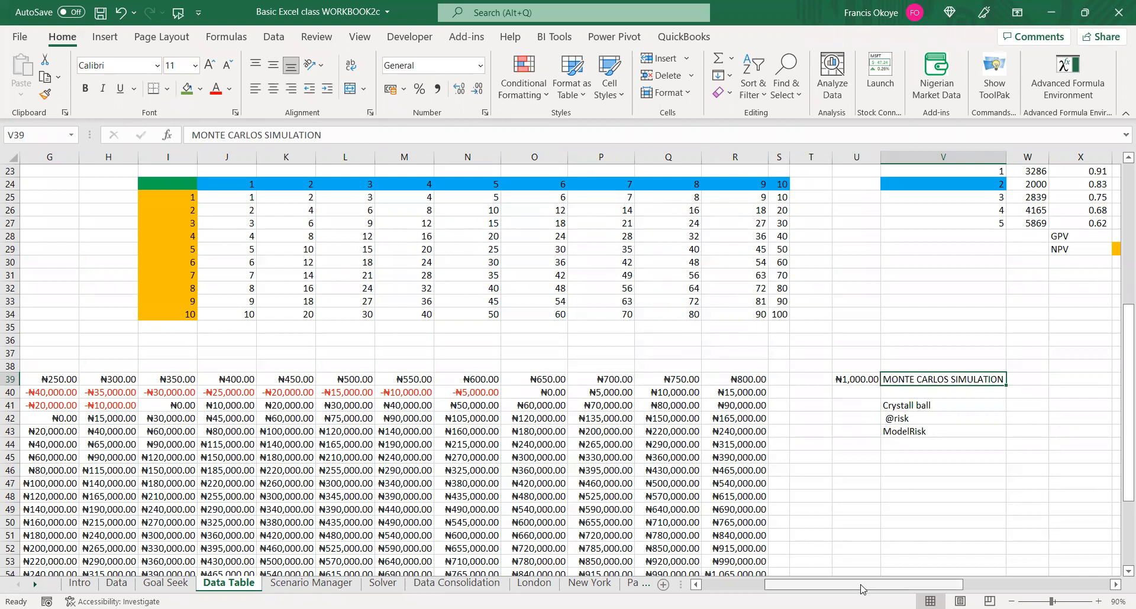
# Replace the Price per Product in B26 with the formula =RANDBETWEEN(100,1000)
pyautogui.click(739, 586)
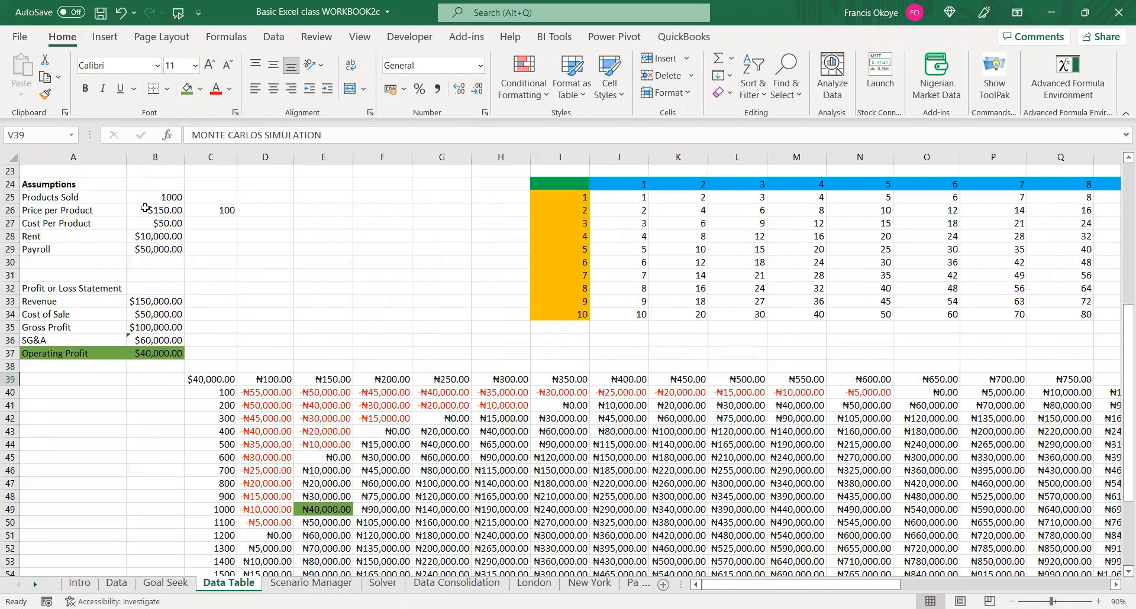
pyautogui.click(145, 209)
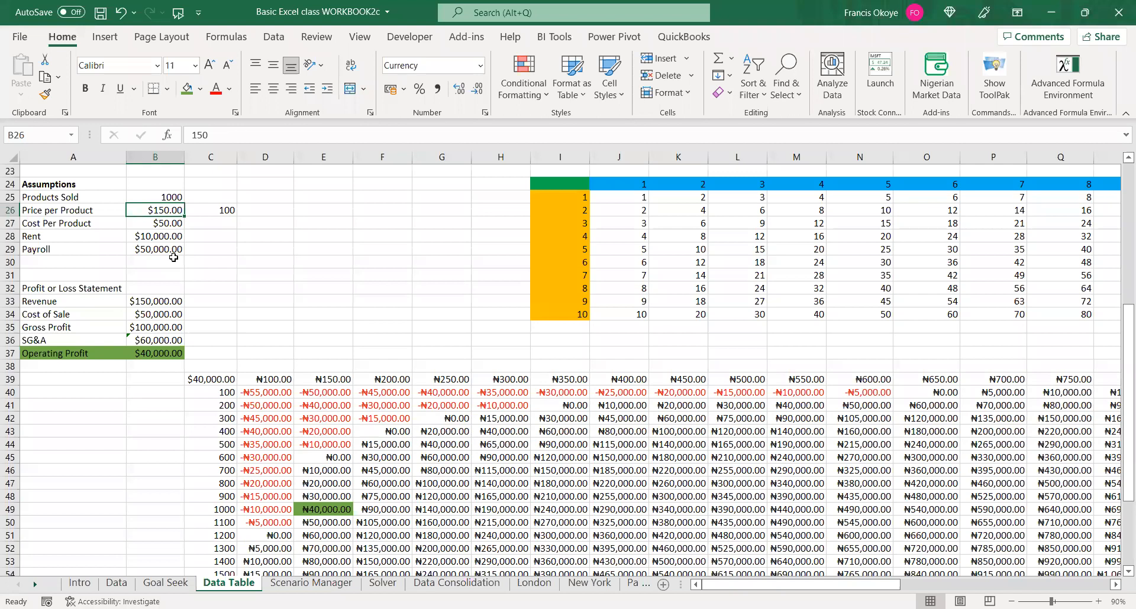
pyautogui.press('Delete')
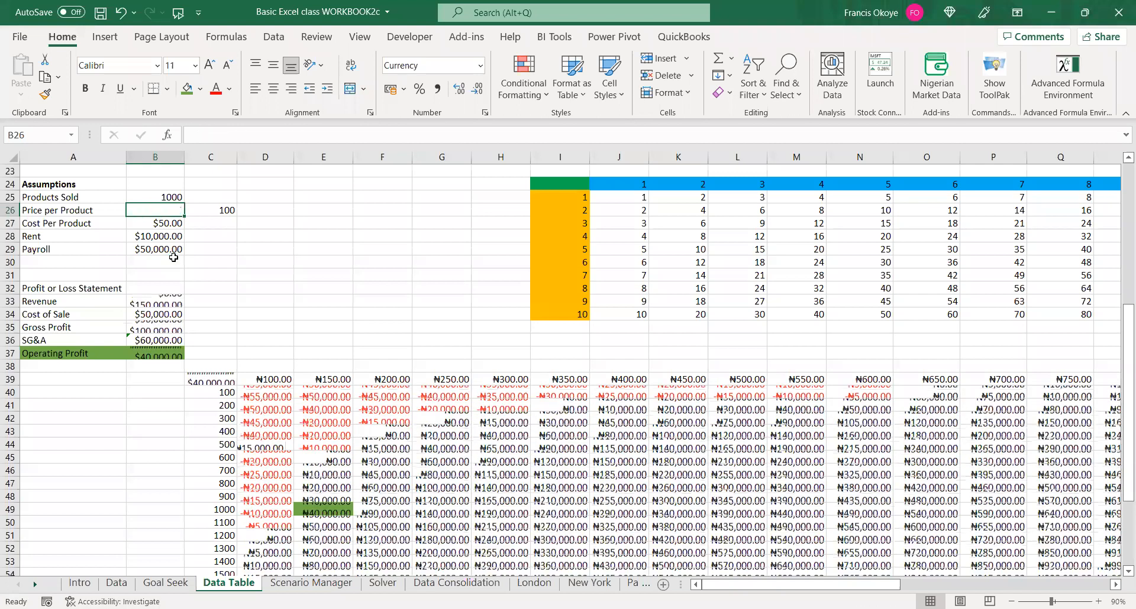
pyautogui.write('=ran')
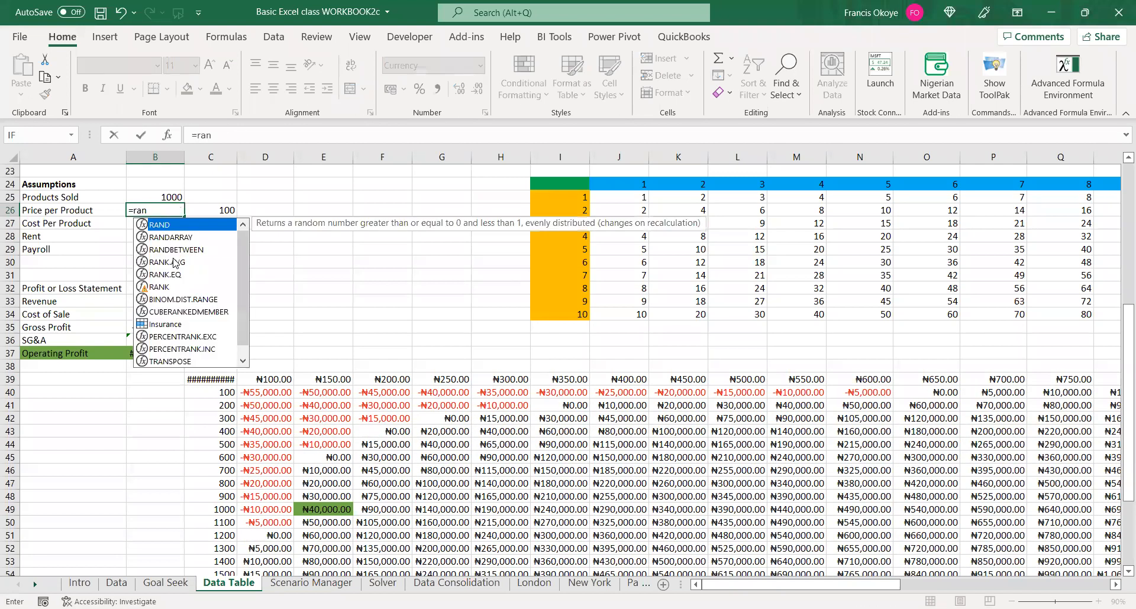
pyautogui.doubleClick(174, 255)
pyautogui.write('1')
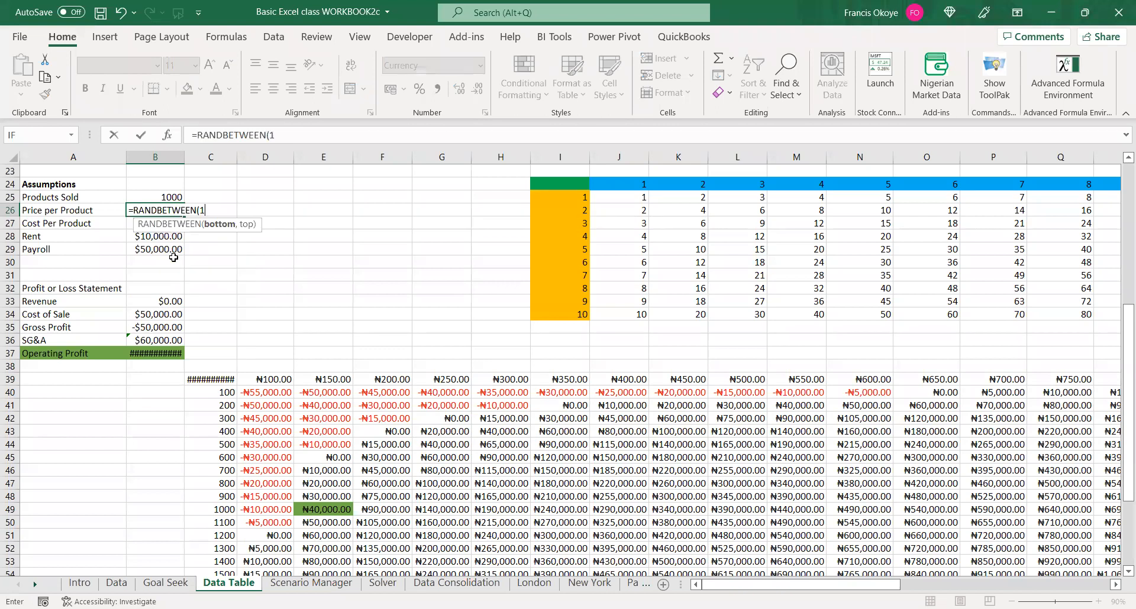
pyautogui.write('00,1000')
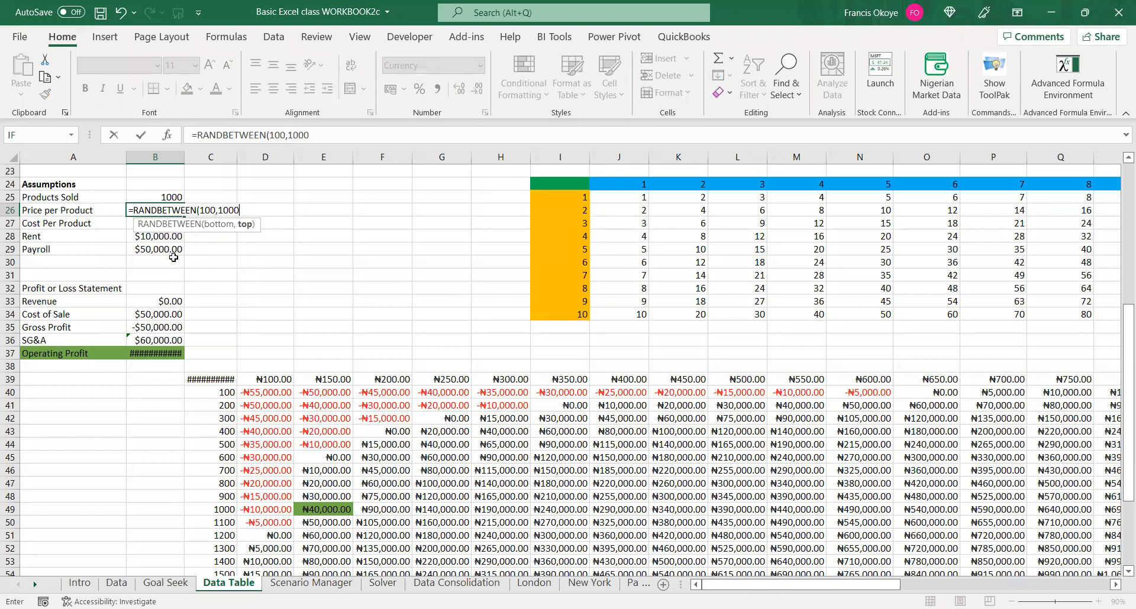
pyautogui.press('Return')
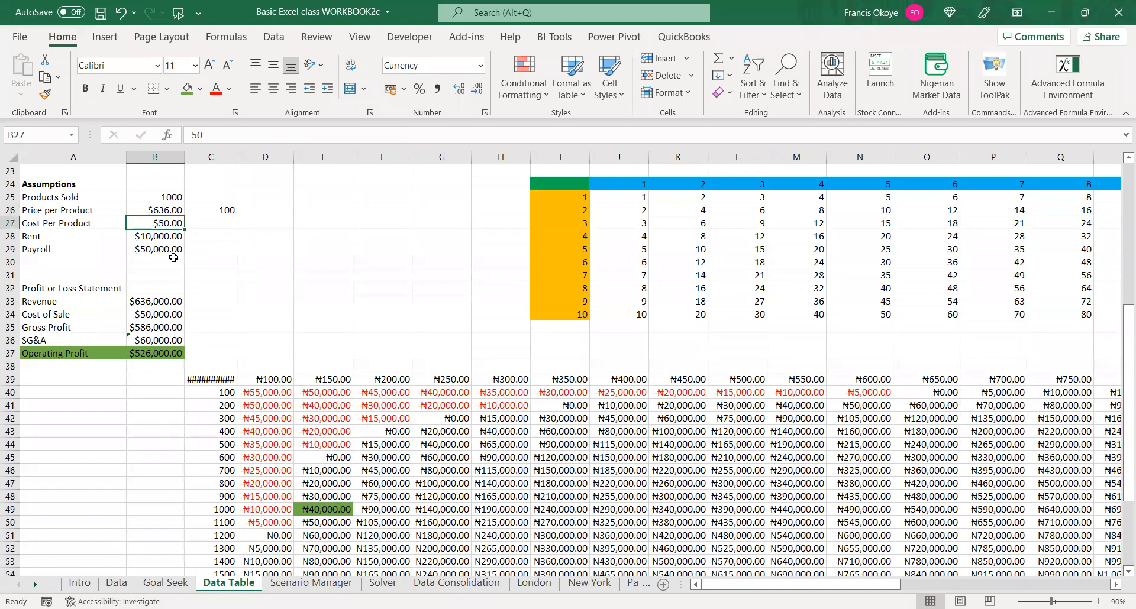
# Recalculate the sheet repeatedly to examine how the random Price per Product in B26 changes the Operating Profit
pyautogui.press('F9')
pyautogui.press('F9')
pyautogui.press('F9')
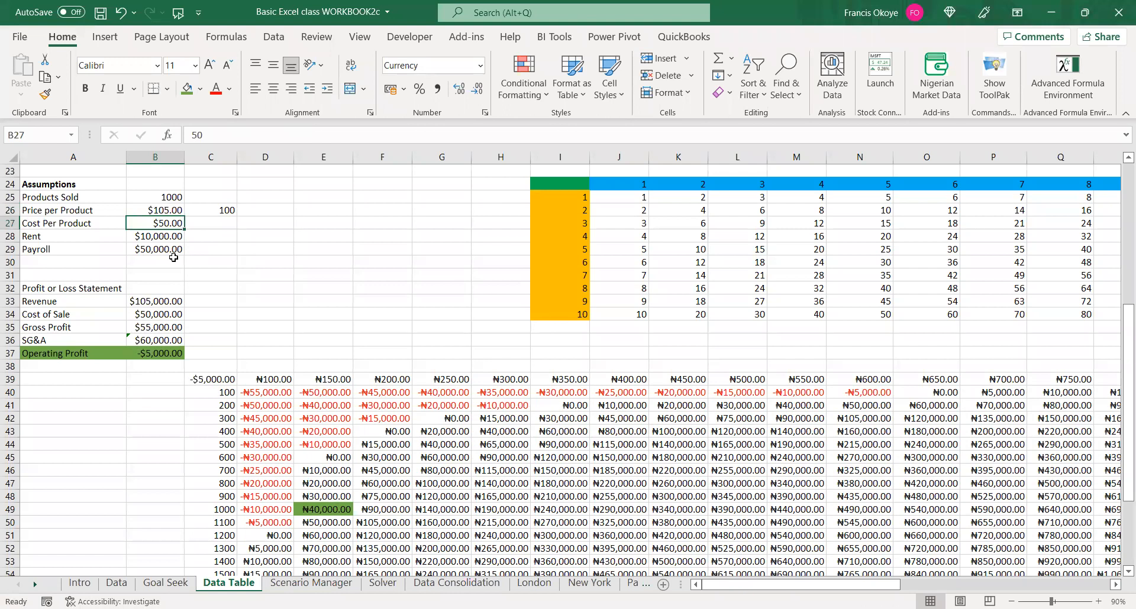
pyautogui.press('F9')
pyautogui.press('F9')
pyautogui.press('F9')
pyautogui.press('F9')
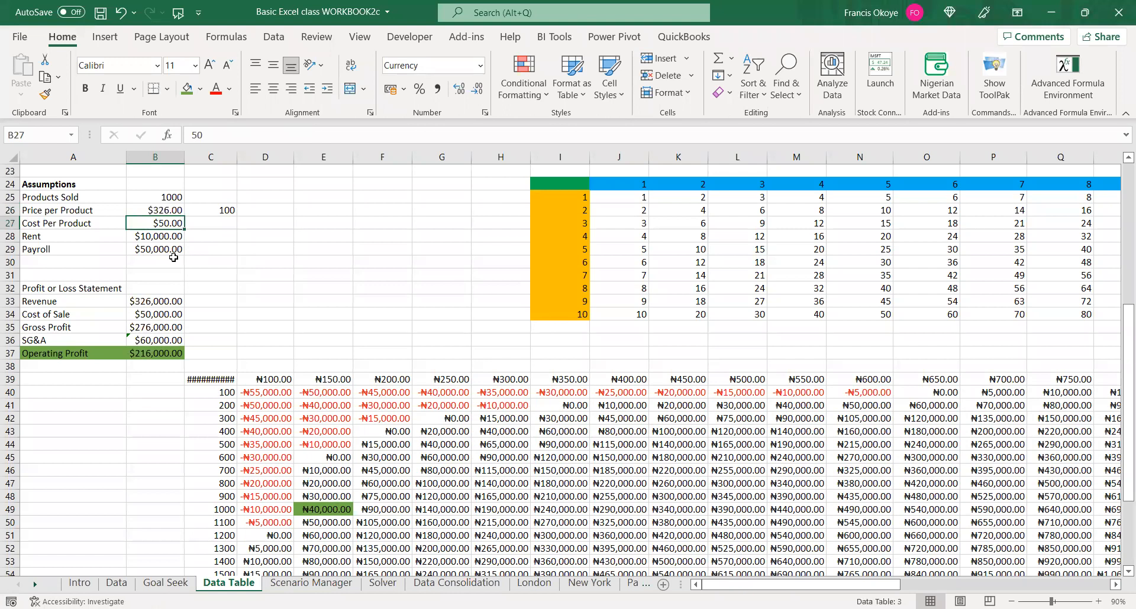
pyautogui.press('F9')
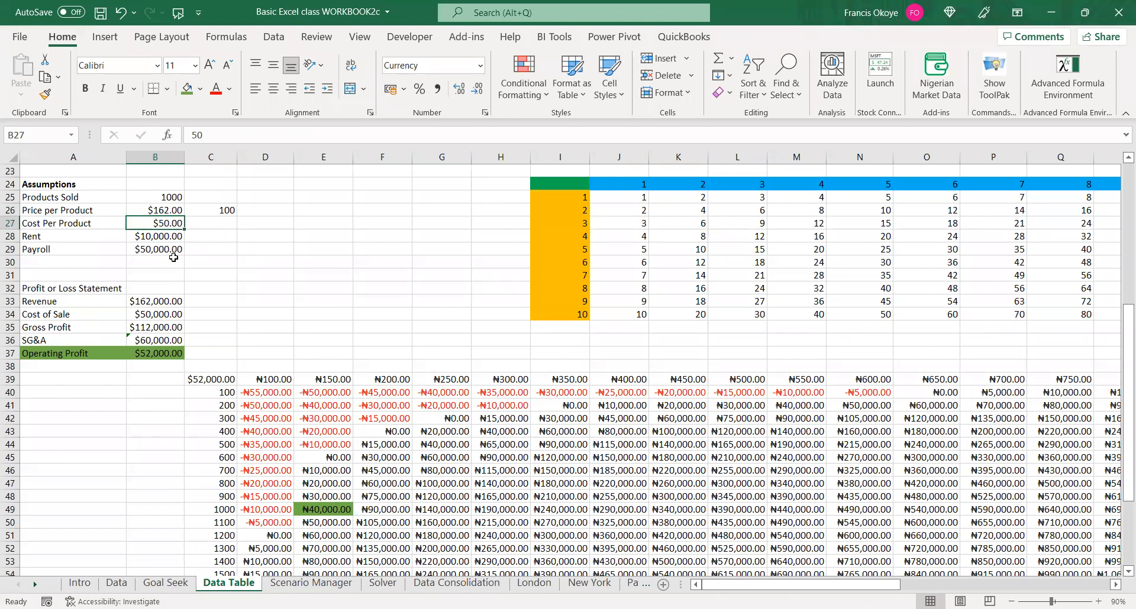
pyautogui.press('F9')
pyautogui.press('F9')
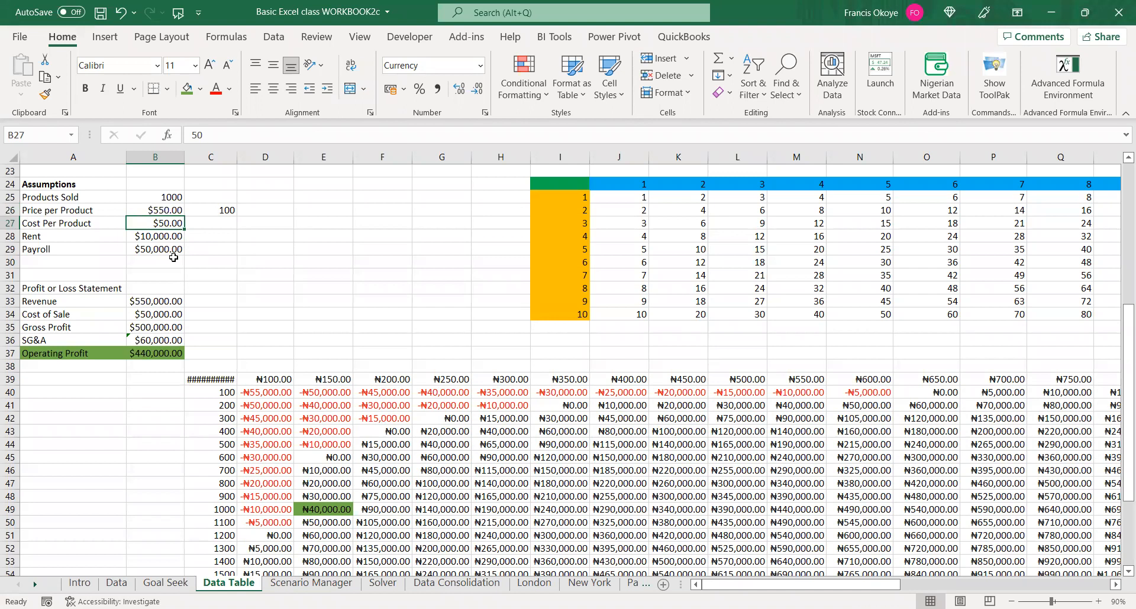
pyautogui.press('F9')
pyautogui.press('F9')
pyautogui.click(162, 211)
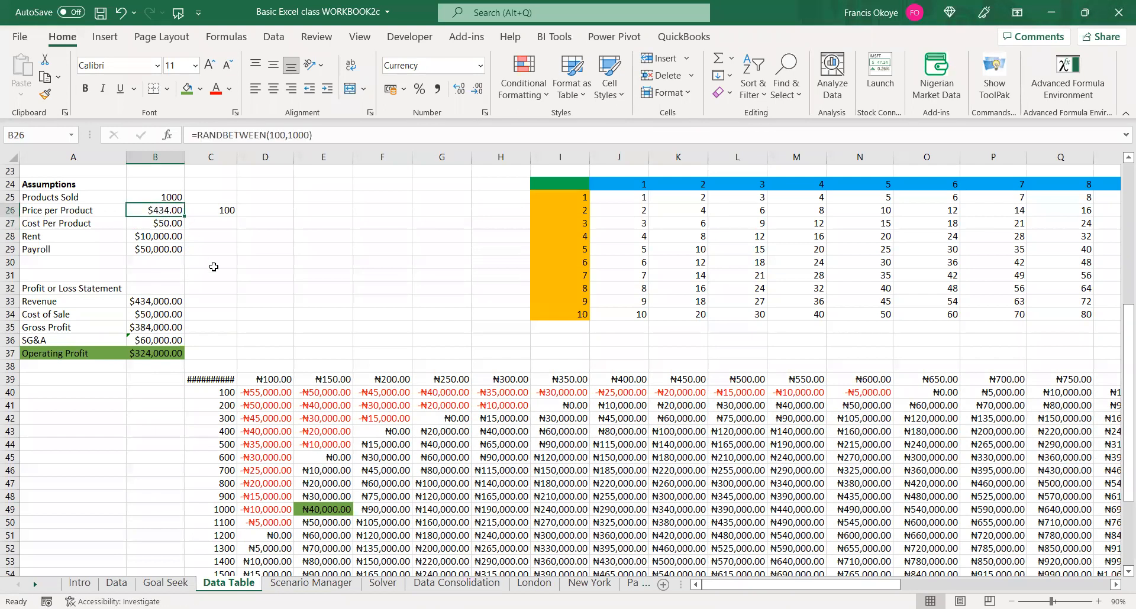
pyautogui.press('F9')
pyautogui.press('F9')
pyautogui.press('F9')
pyautogui.press('F9')
# Inspect the Operating Profit formula in cell B37 without changing it
pyautogui.click(158, 355)
pyautogui.doubleClick(161, 355)
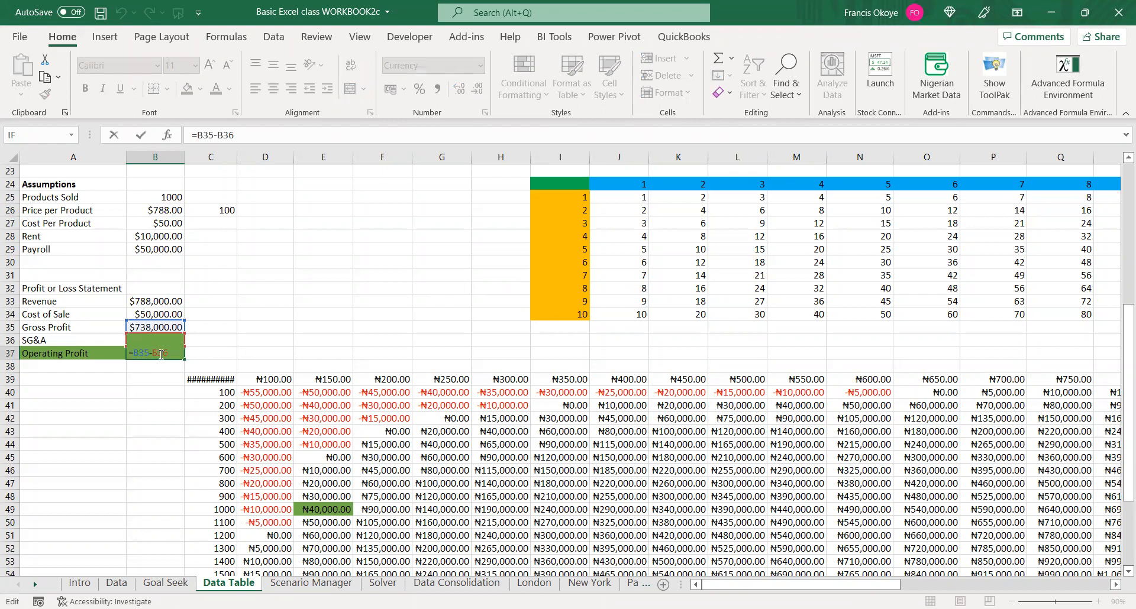
pyautogui.press('Escape')
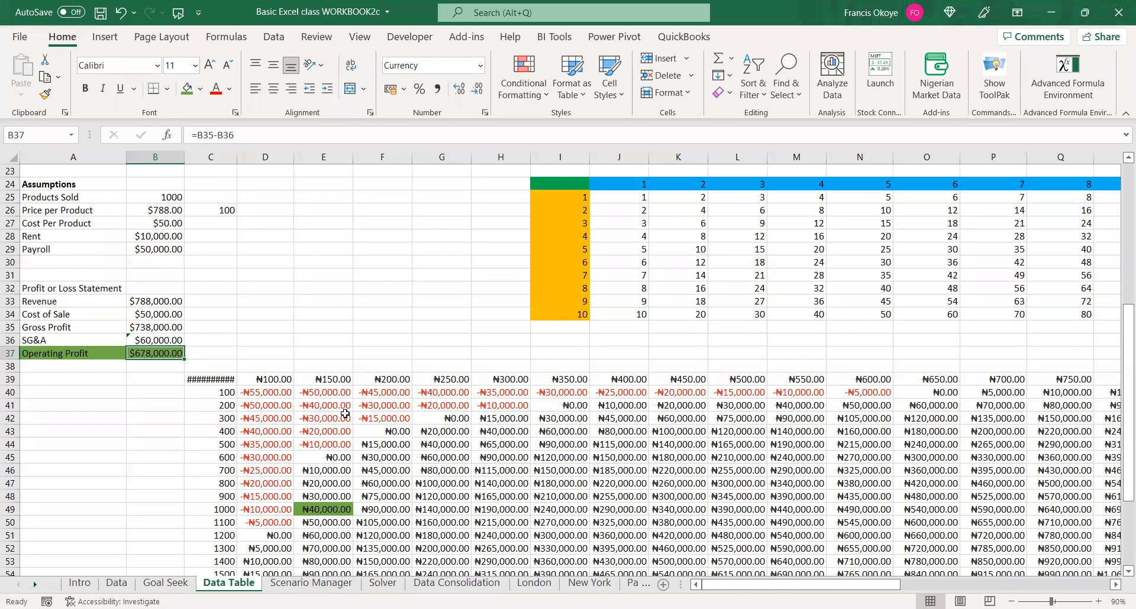
# Fit column C to its contents and fill the data table's price row D39:R39 with =RANDBETWEEN(100,1000)
pyautogui.doubleClick(240, 157)
pyautogui.click(301, 378)
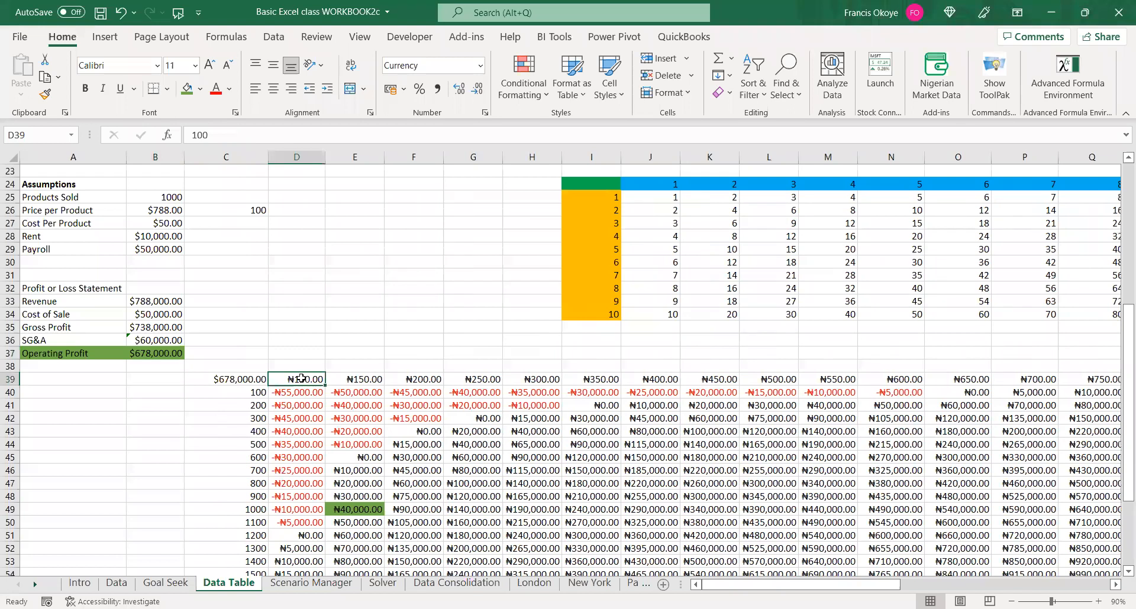
pyautogui.press('Delete')
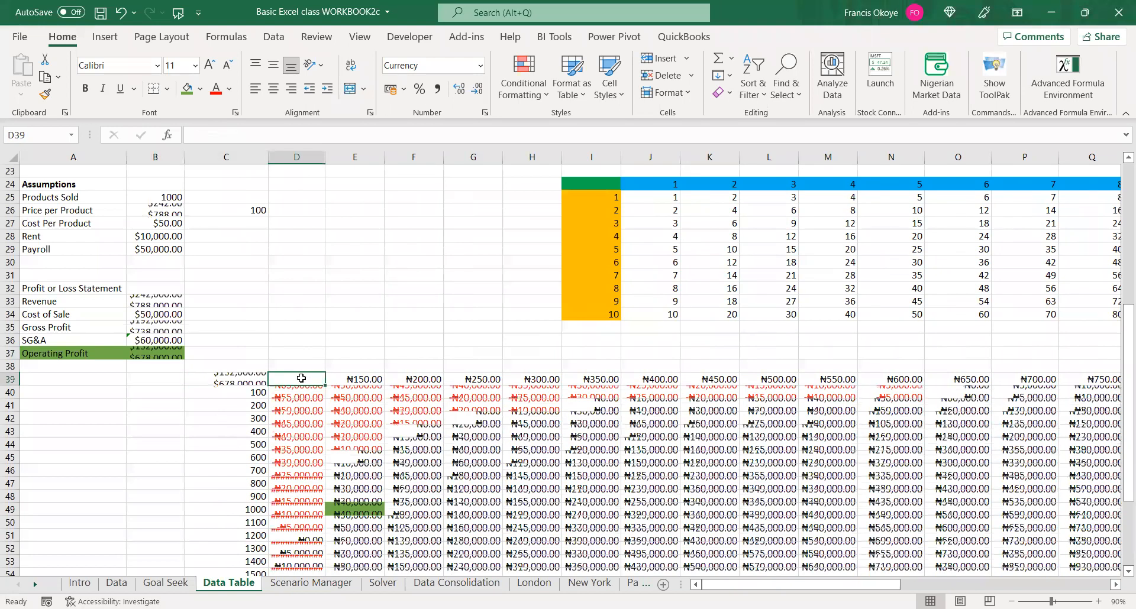
pyautogui.write('=')
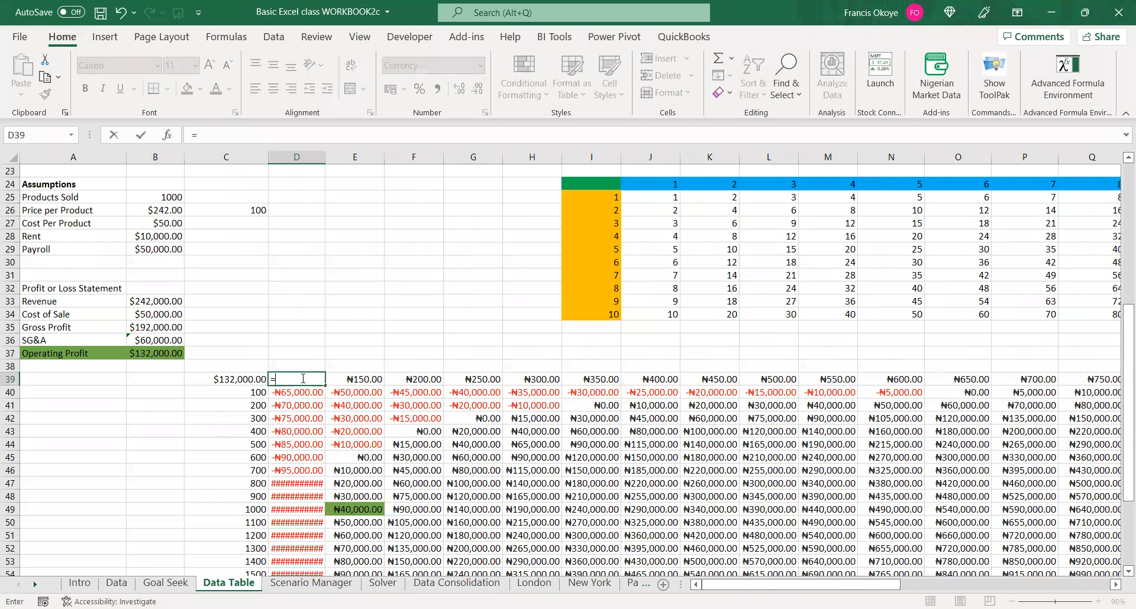
pyautogui.write('RANDBETWEEN(100')
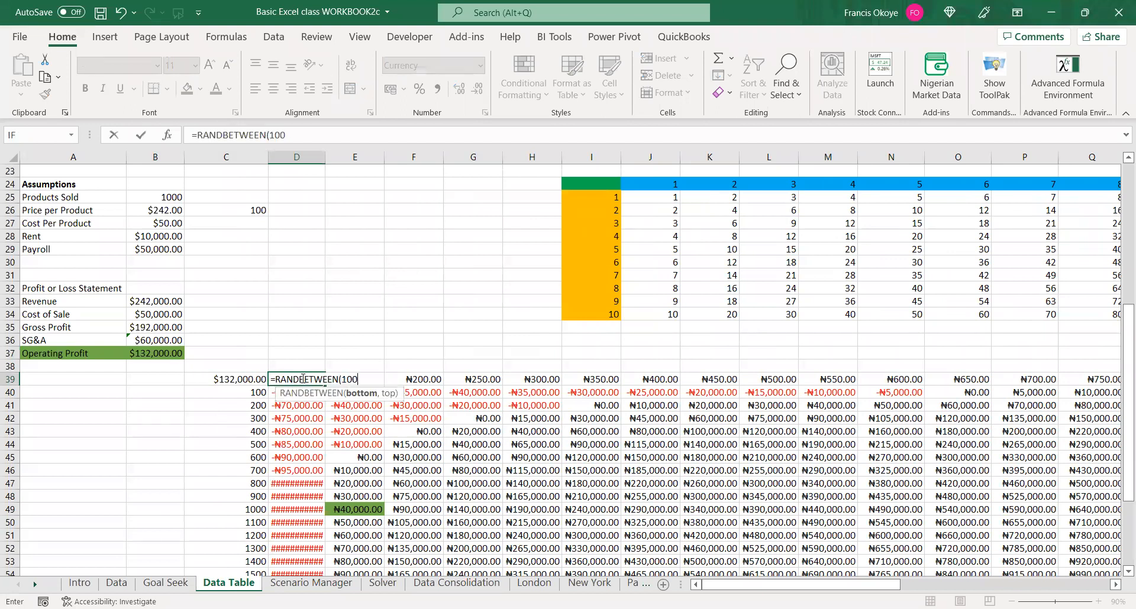
pyautogui.write(',1000')
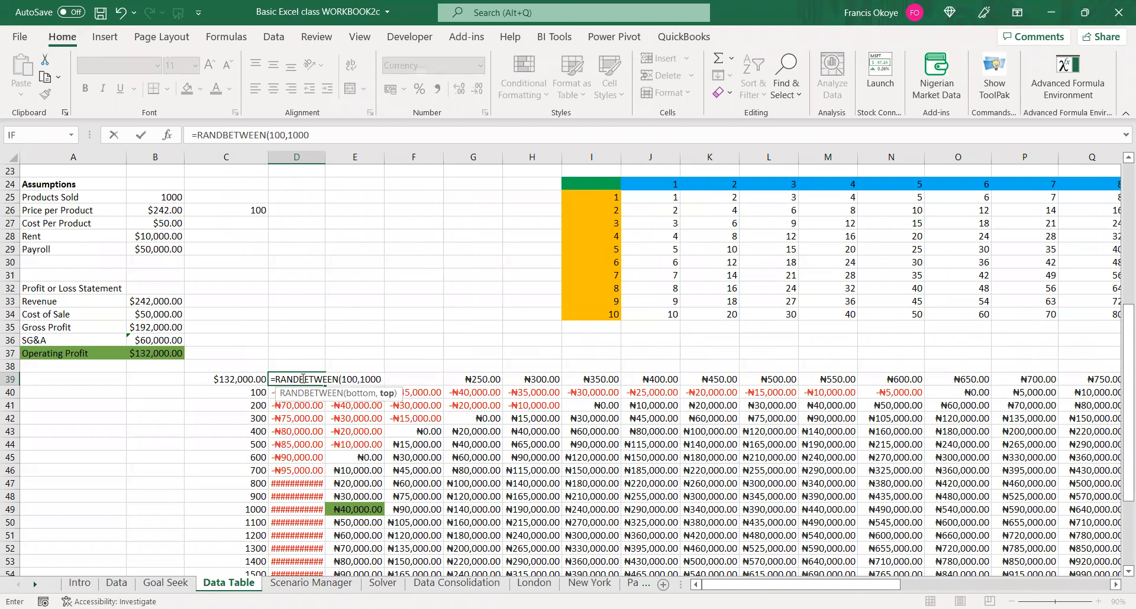
pyautogui.write(')')
pyautogui.hotkey('ctrl', 'Return')
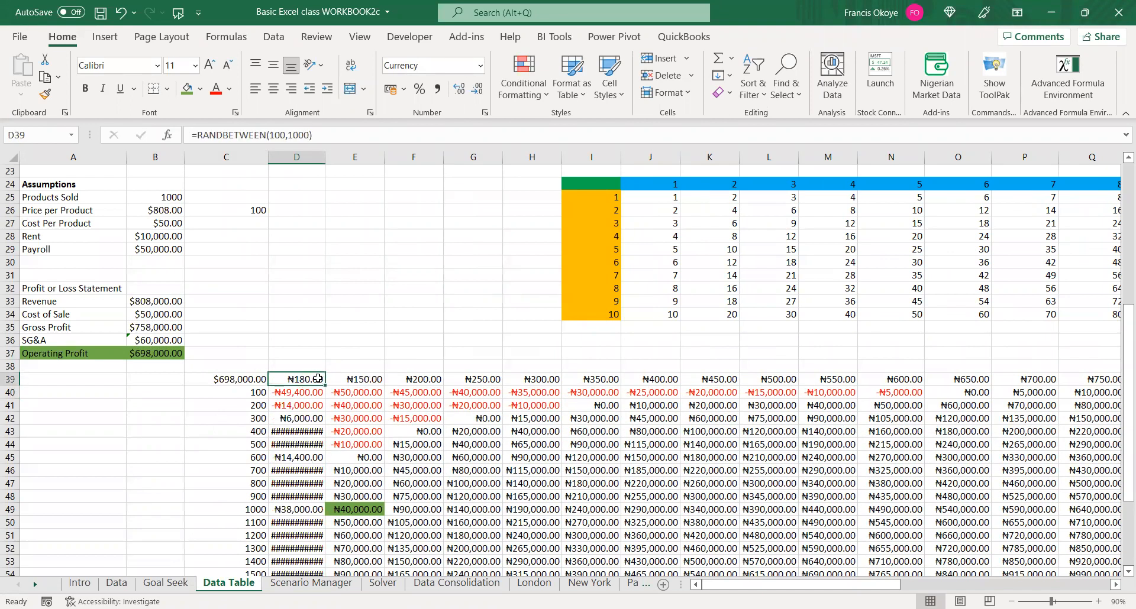
pyautogui.moveTo(323, 382); pyautogui.dragTo(1078, 412)
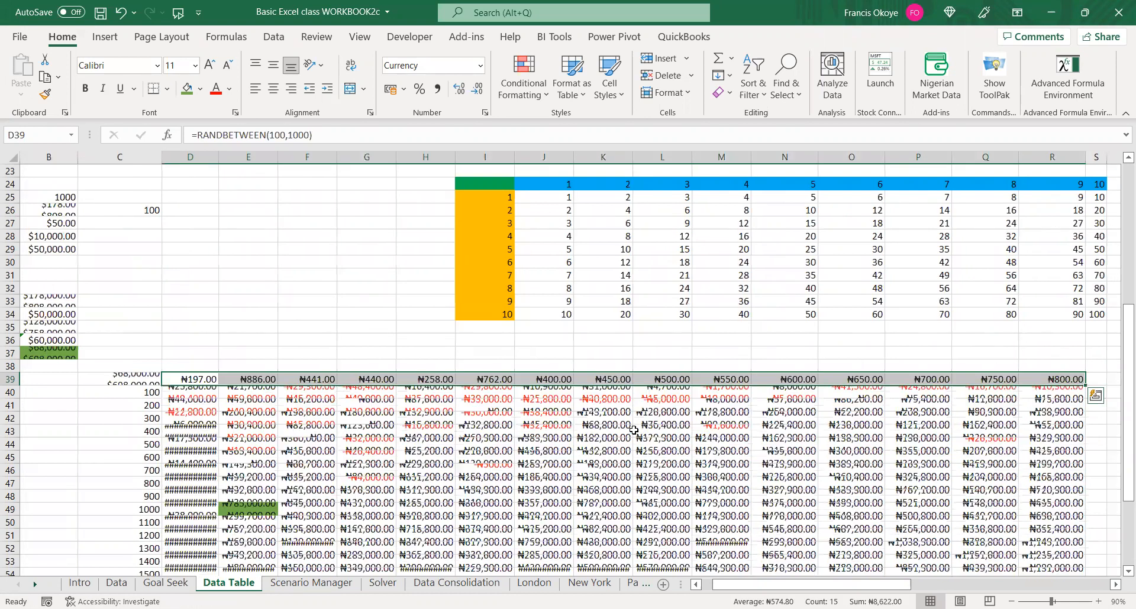
# Replace the data table's quantities in C40:C59 with the formula =RANDBETWEEN(100,1000)
pyautogui.click(137, 394)
pyautogui.hotkey('ctrl', 'shift', 'Down')
pyautogui.press('Delete')
pyautogui.hotkey('shift', 'BackSpace')
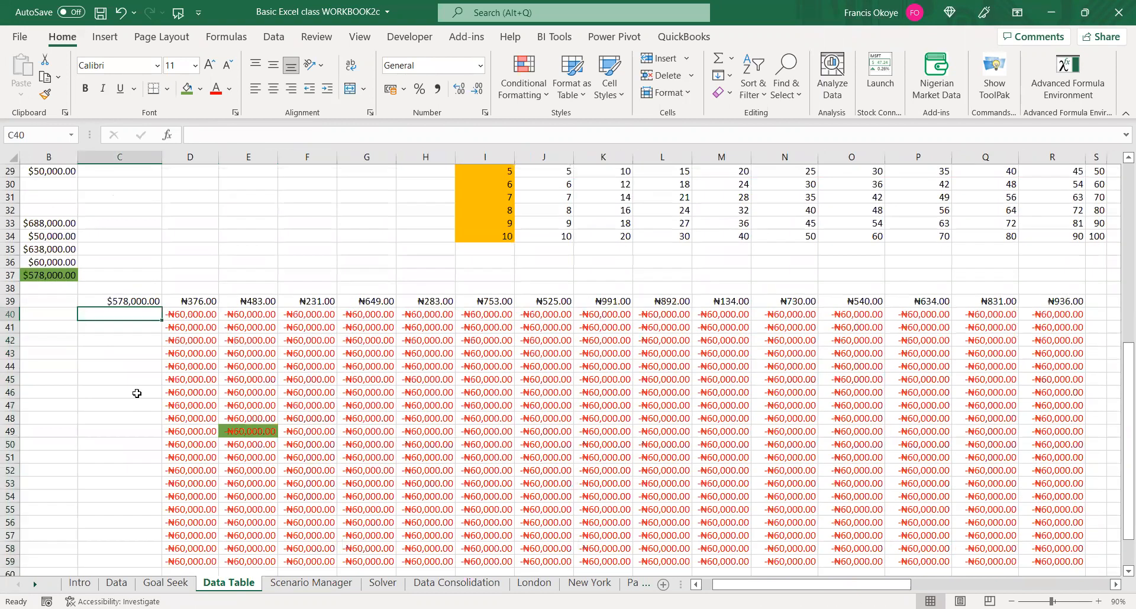
pyautogui.write('=')
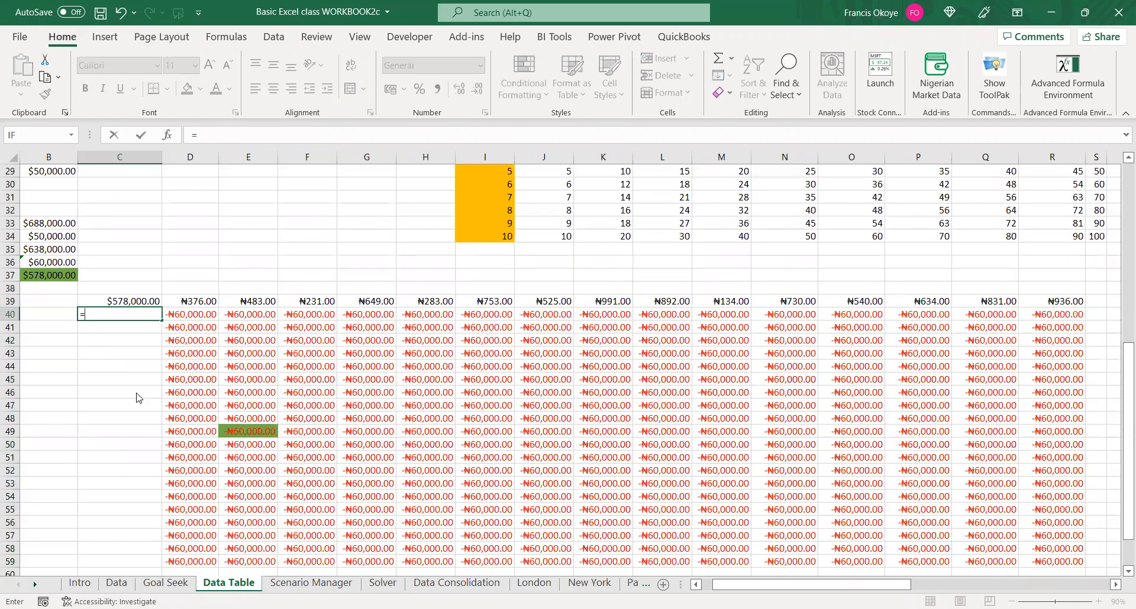
pyautogui.write('RANDBETWEEN(')
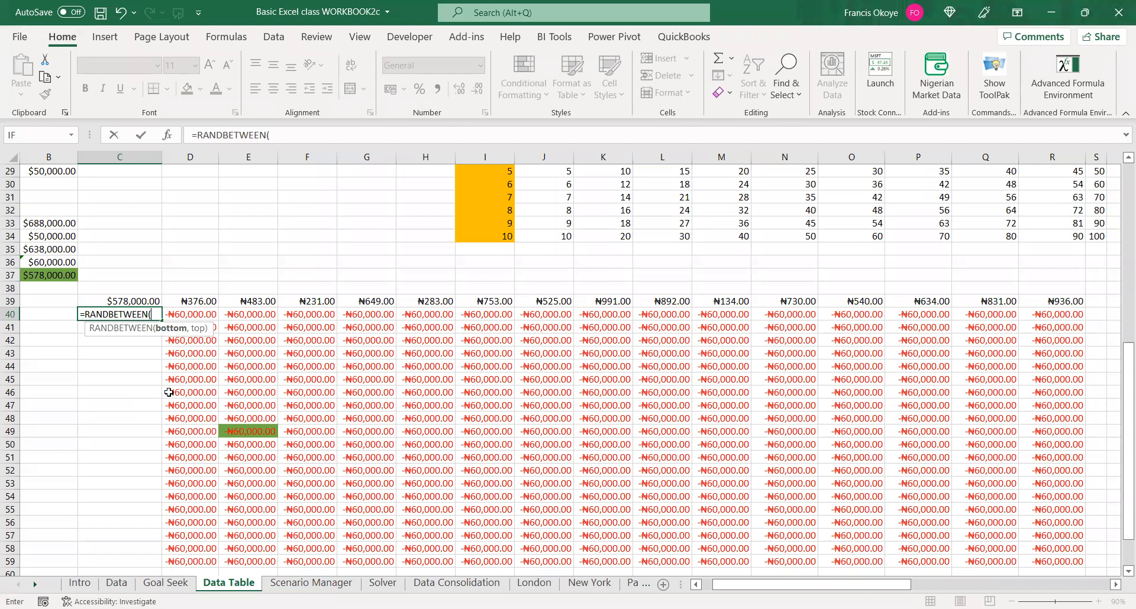
pyautogui.write('100,1000')
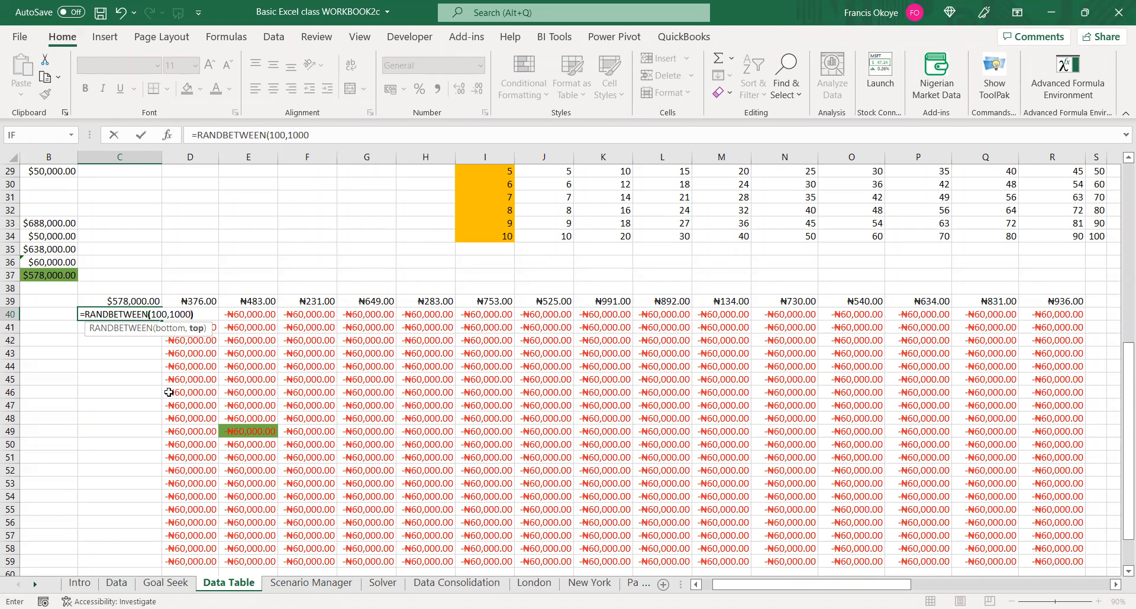
pyautogui.write(')')
pyautogui.press('Return')
pyautogui.click(148, 316)
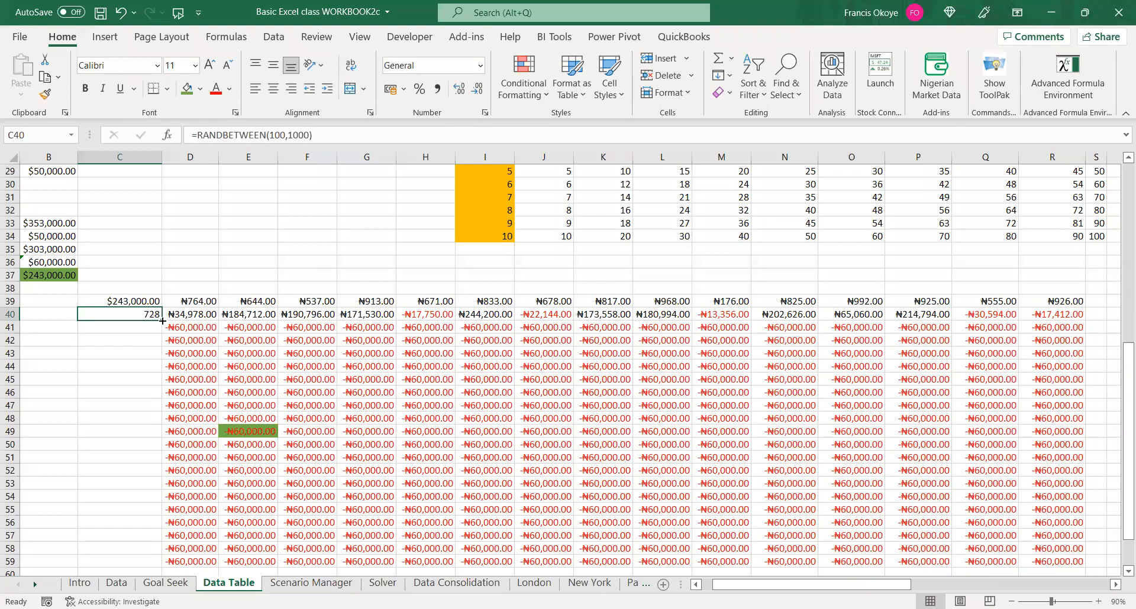
pyautogui.doubleClick(163, 321)
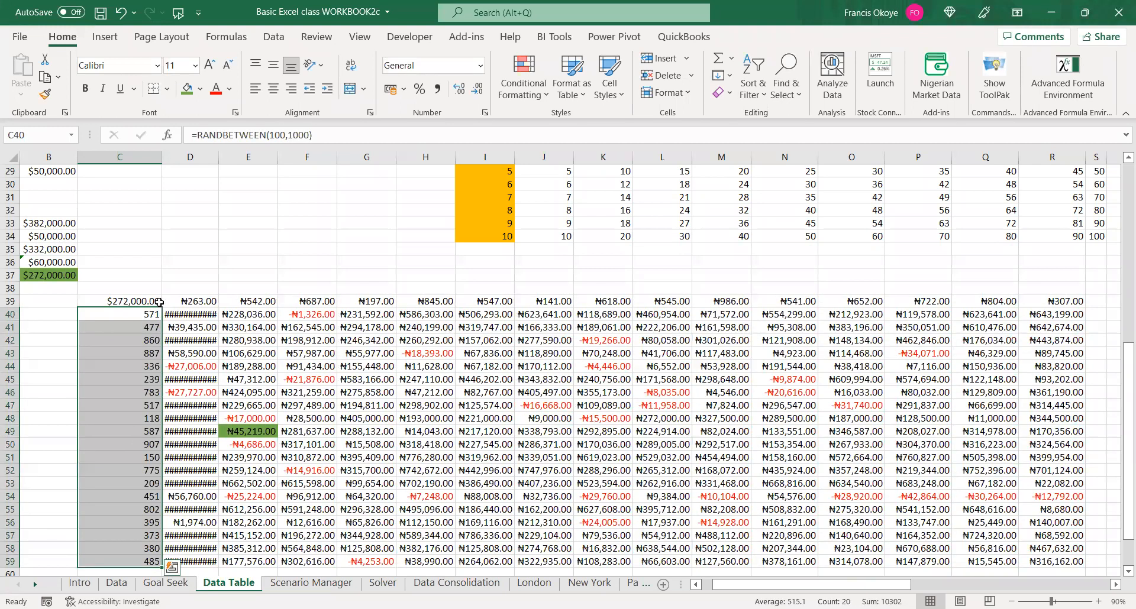
# Recalculate the sheet repeatedly to examine how random prices and quantities change the operating-profit data table
pyautogui.click(149, 300)
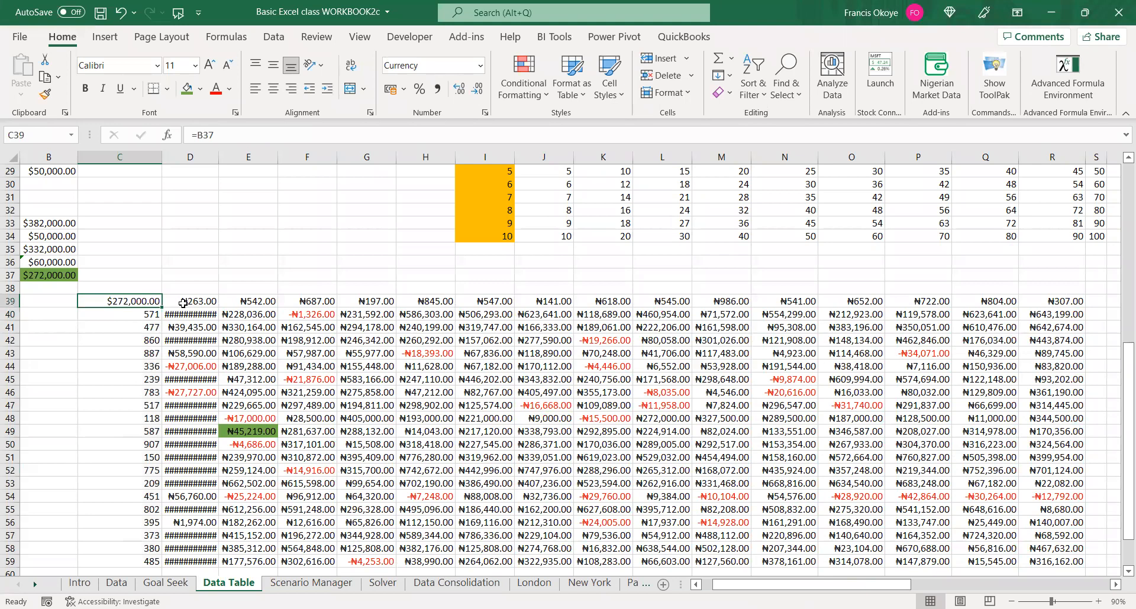
pyautogui.press('F9')
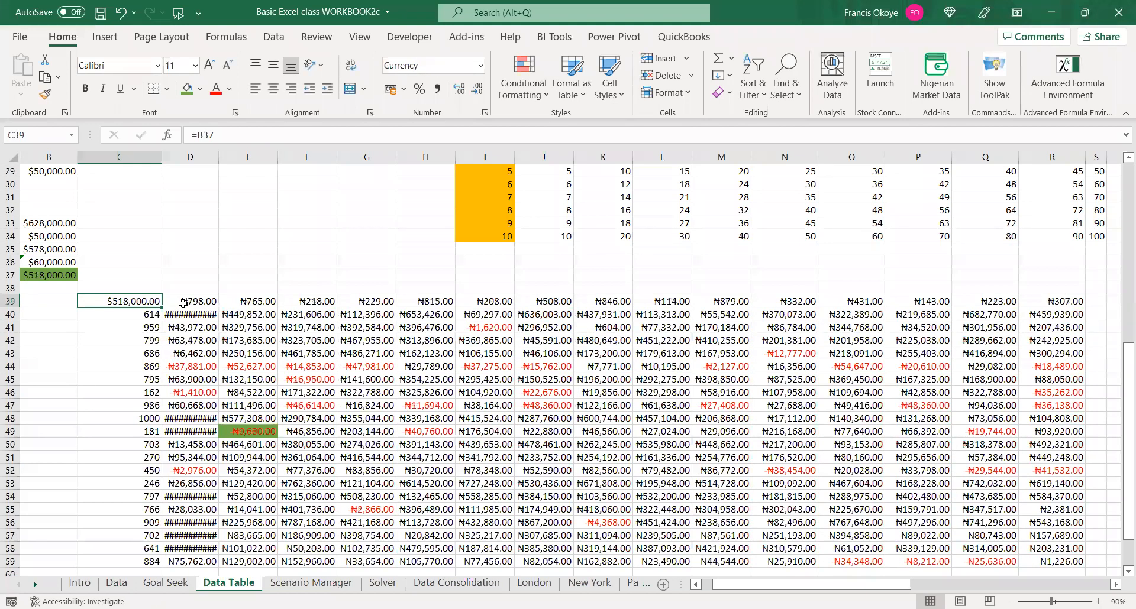
pyautogui.press('F9')
pyautogui.press('F9')
pyautogui.press('F9')
pyautogui.press('F9')
pyautogui.press('F9')
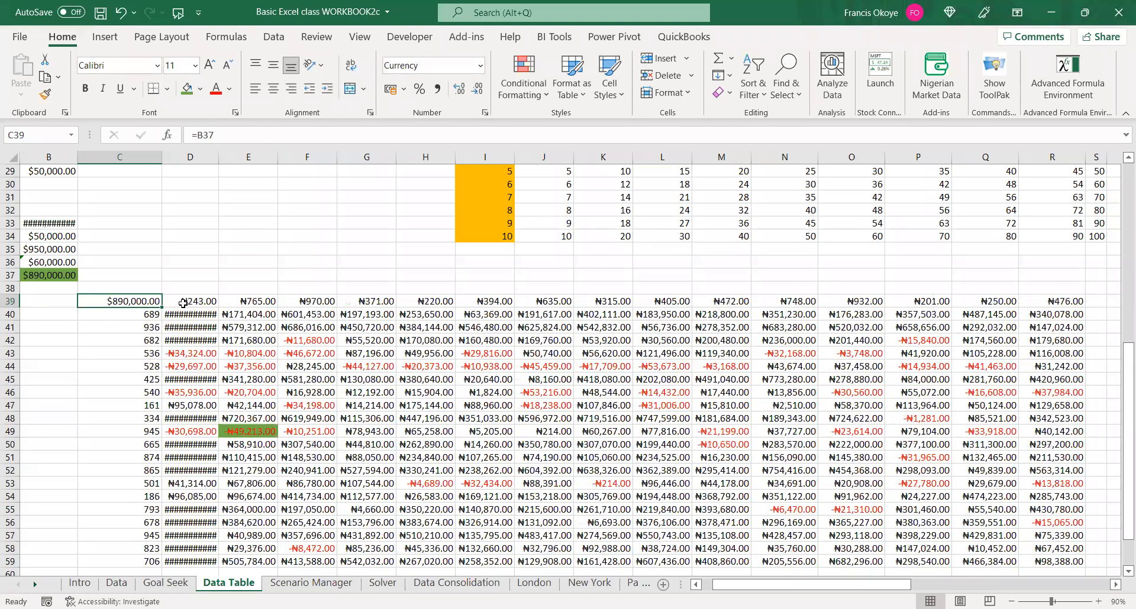
pyautogui.press('F9')
pyautogui.press('F9')
pyautogui.press('F9')
pyautogui.press('F9')
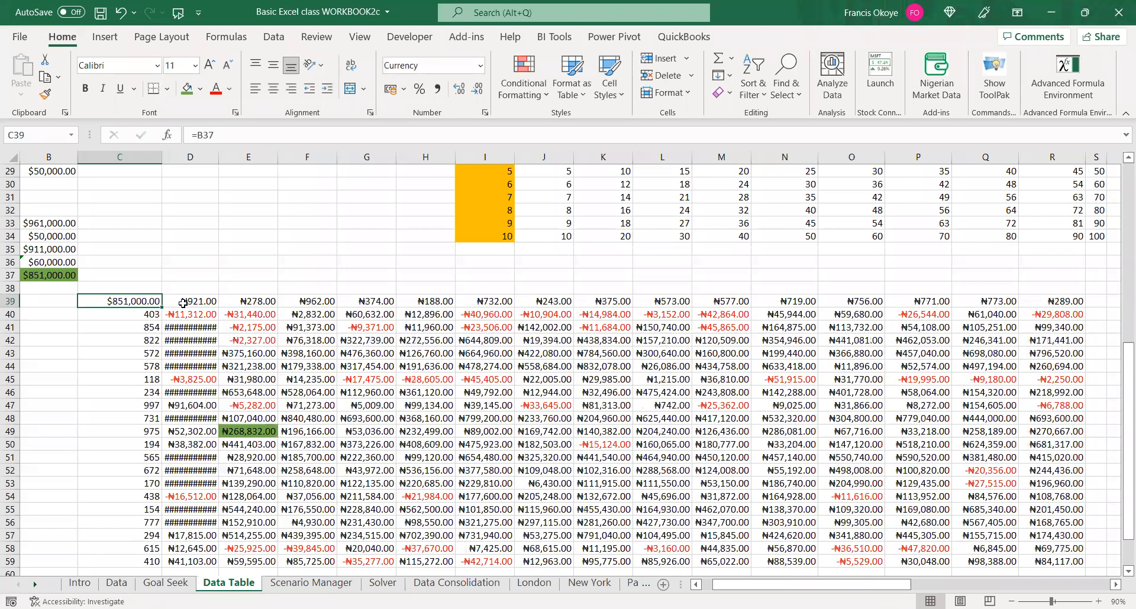
pyautogui.press('F9')
pyautogui.press('F9')
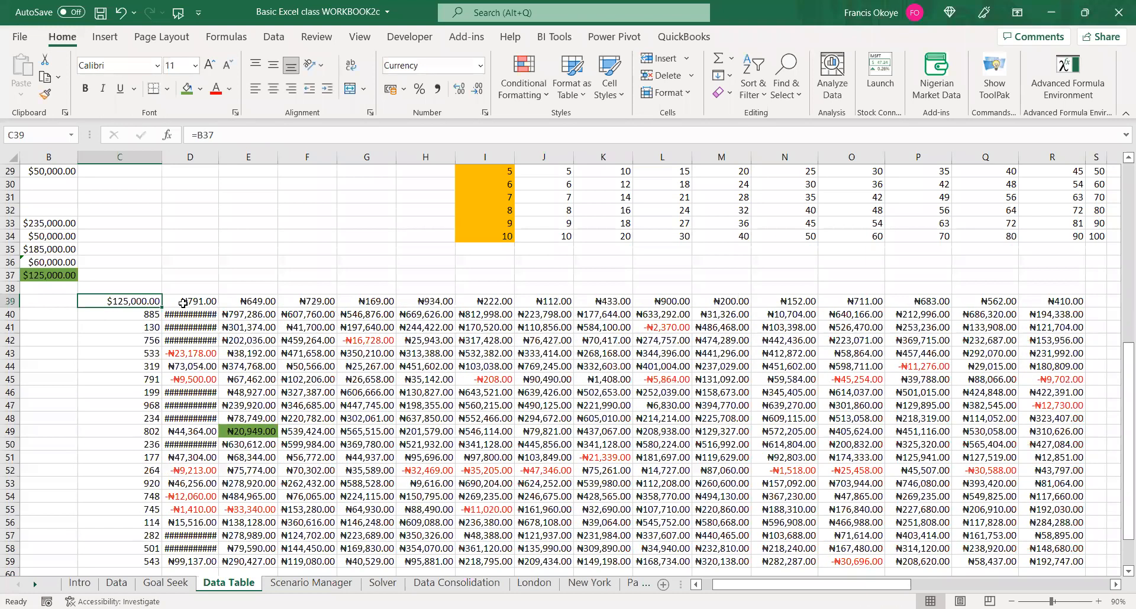
pyautogui.press('F9')
pyautogui.press('F9')
pyautogui.press('F9')
pyautogui.press('F9')
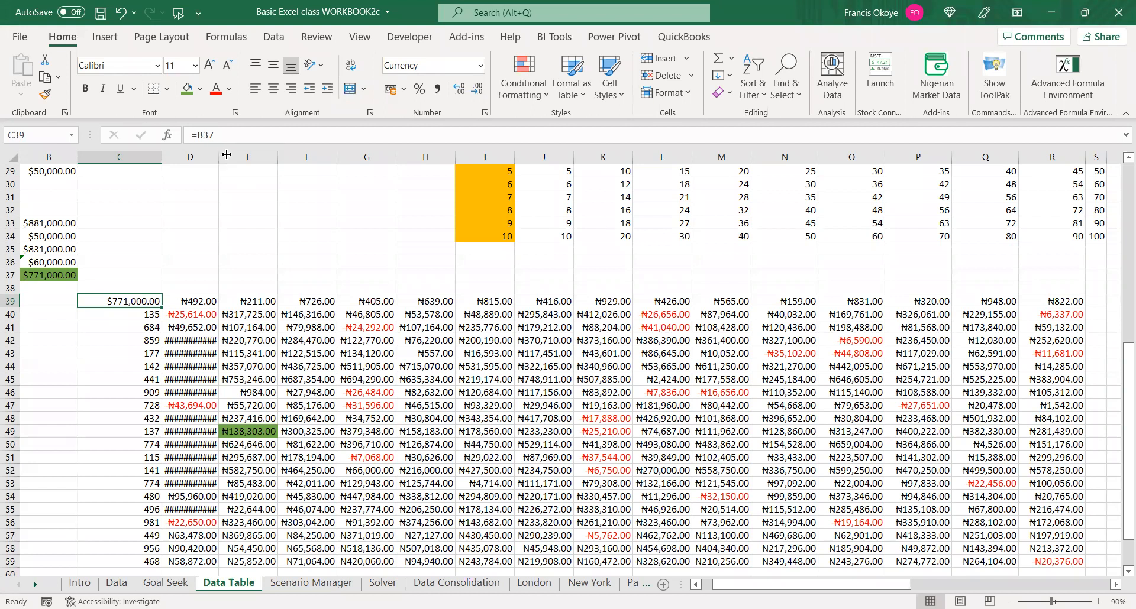
# Widen column D enough to show its full operating-profit values
pyautogui.moveTo(226, 154); pyautogui.dragTo(246, 154)
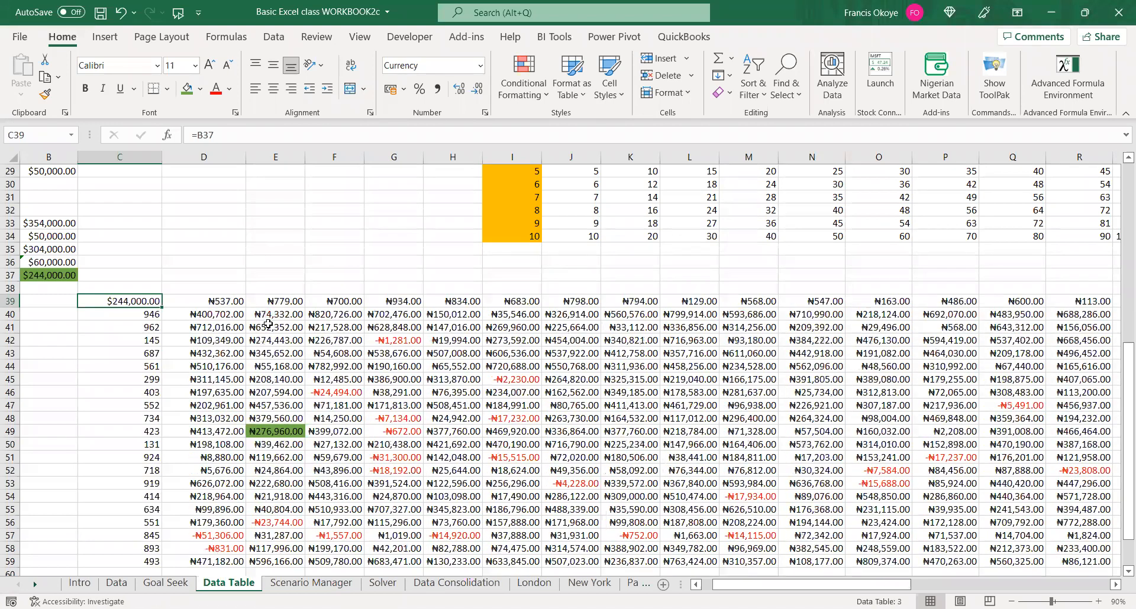
pyautogui.moveTo(267, 323); pyautogui.dragTo(80, 169)
pyautogui.click(82, 266)
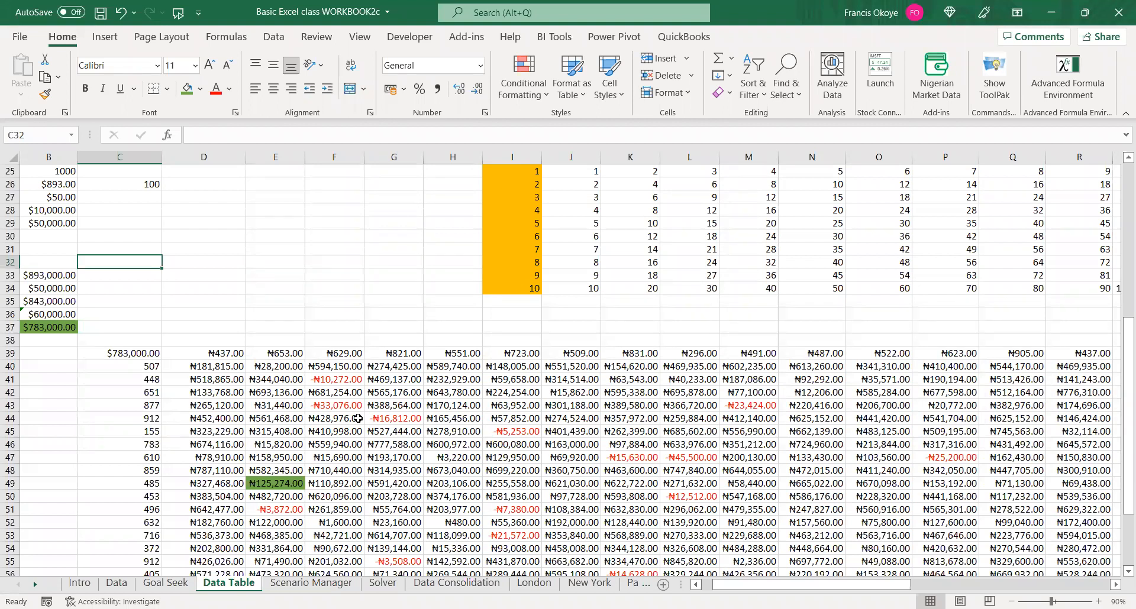
# Undo the column widening, the random quantities and prices, and the random Price per Product formula in B26
pyautogui.hotkey('ctrl', 'z')
pyautogui.hotkey('ctrl', 'z')
pyautogui.hotkey('ctrl', 'z')
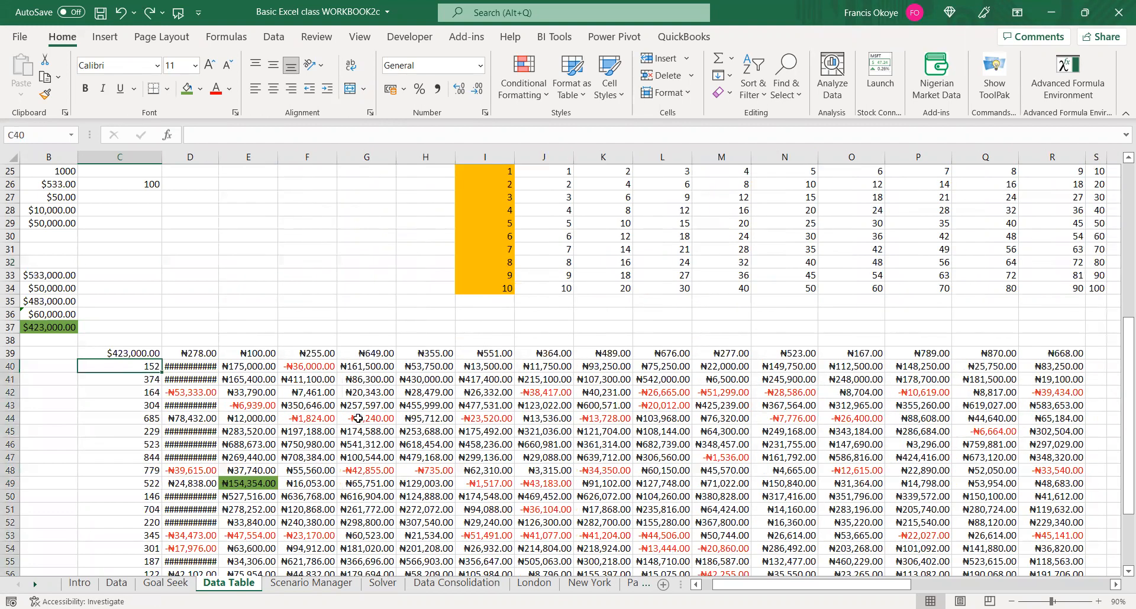
pyautogui.hotkey('ctrl', 'z')
pyautogui.hotkey('ctrl', 'z')
pyautogui.hotkey('ctrl', 'z')
pyautogui.hotkey('ctrl', 'z')
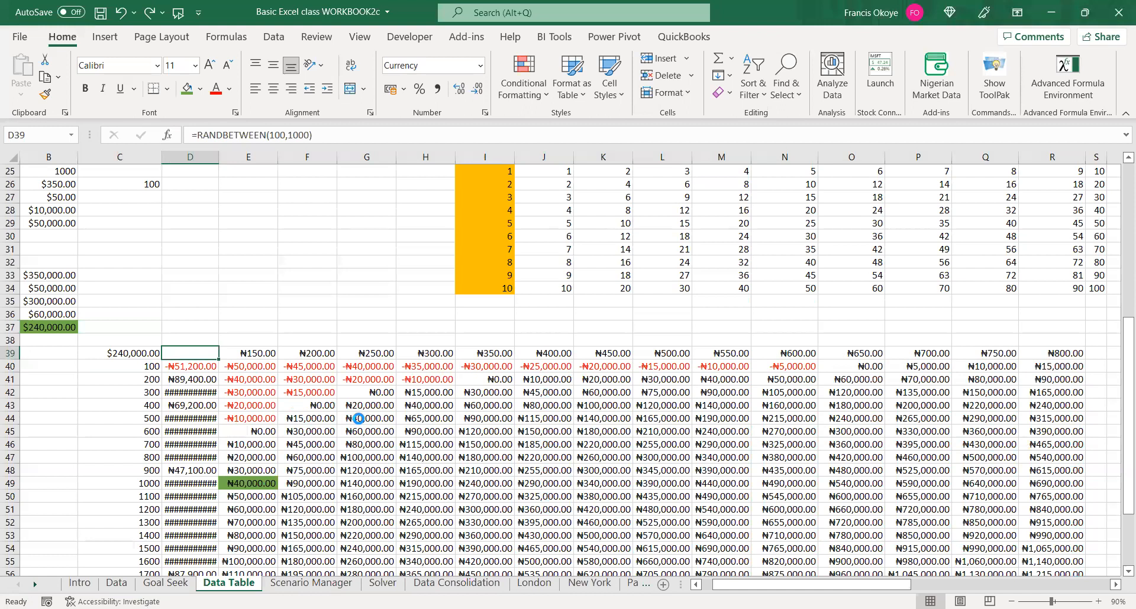
pyautogui.hotkey('ctrl', 'z')
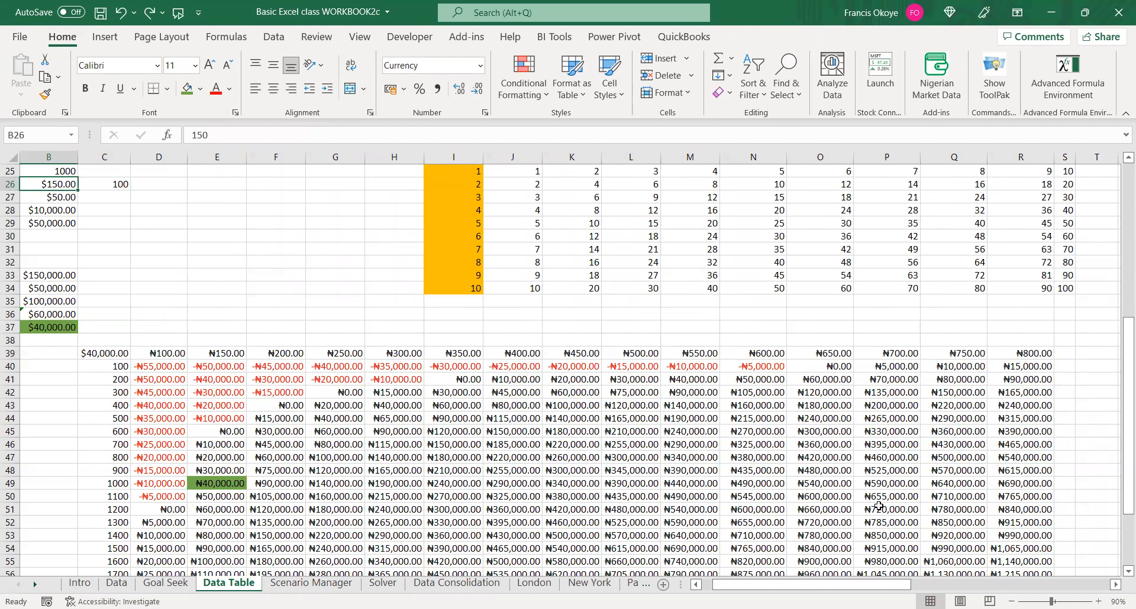
pyautogui.hscroll(-1, 281, 303)
pyautogui.click(281, 303)
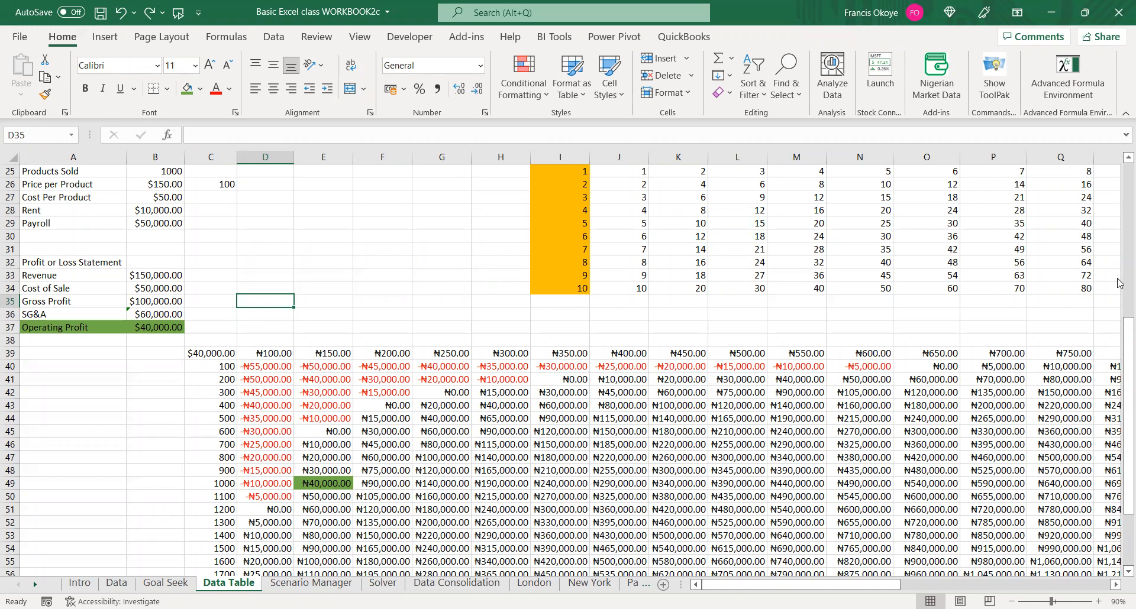
# Inspect the corner-cell formulas in I11 and D6 that link the earlier data tables to their models
pyautogui.scroll(8, 1118, 285)
pyautogui.moveTo(1124, 283); pyautogui.dragTo(1119, 288)
pyautogui.click(538, 287)
pyautogui.write('=')
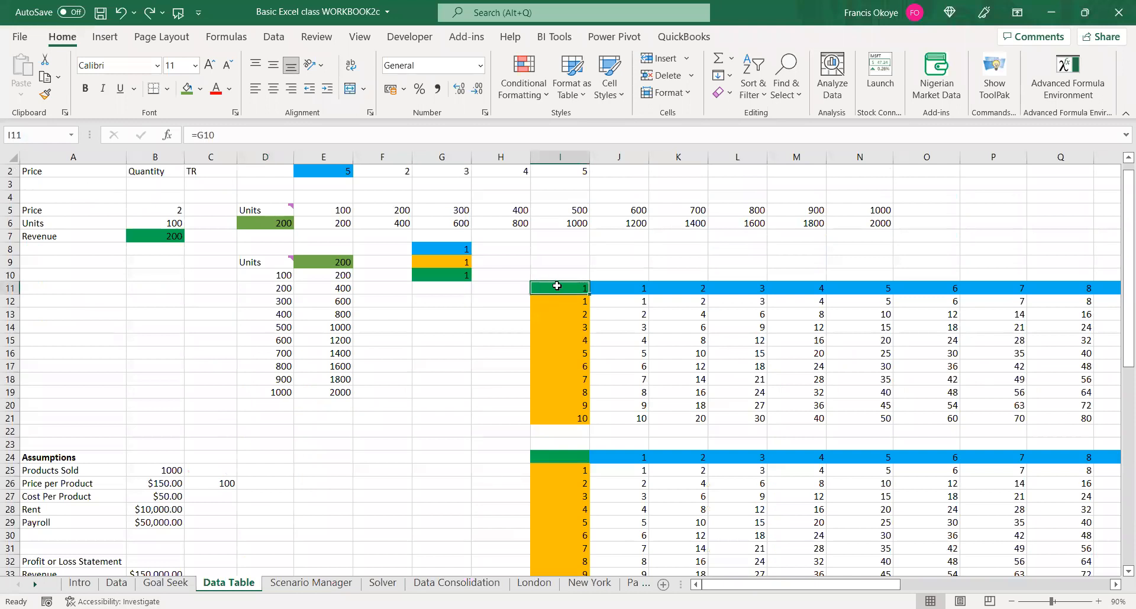
pyautogui.click(455, 276)
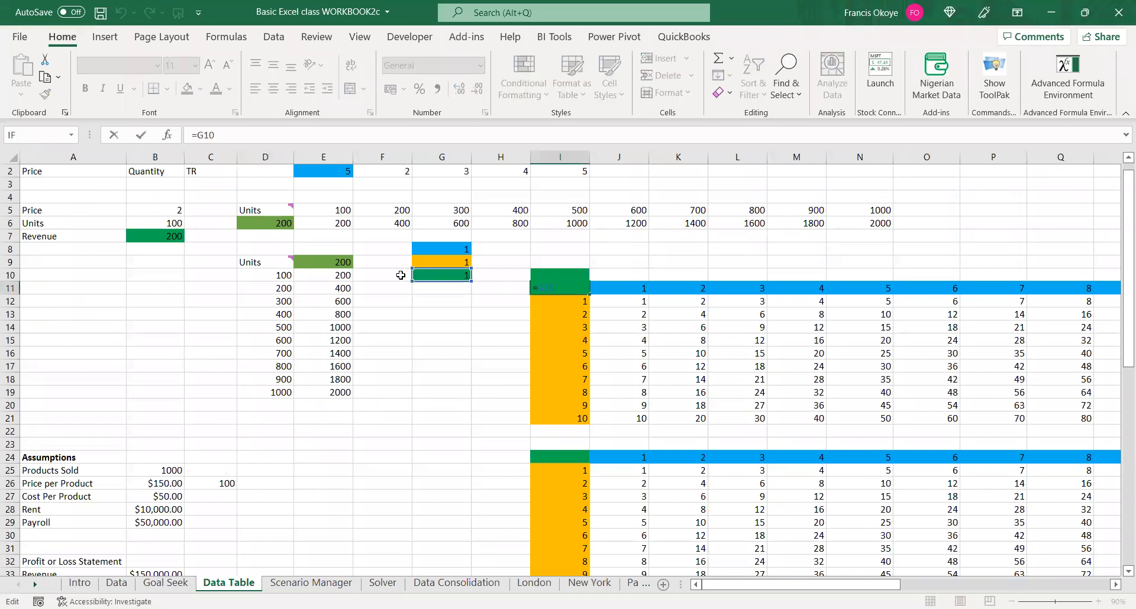
pyautogui.hotkey('ctrl', 'Return')
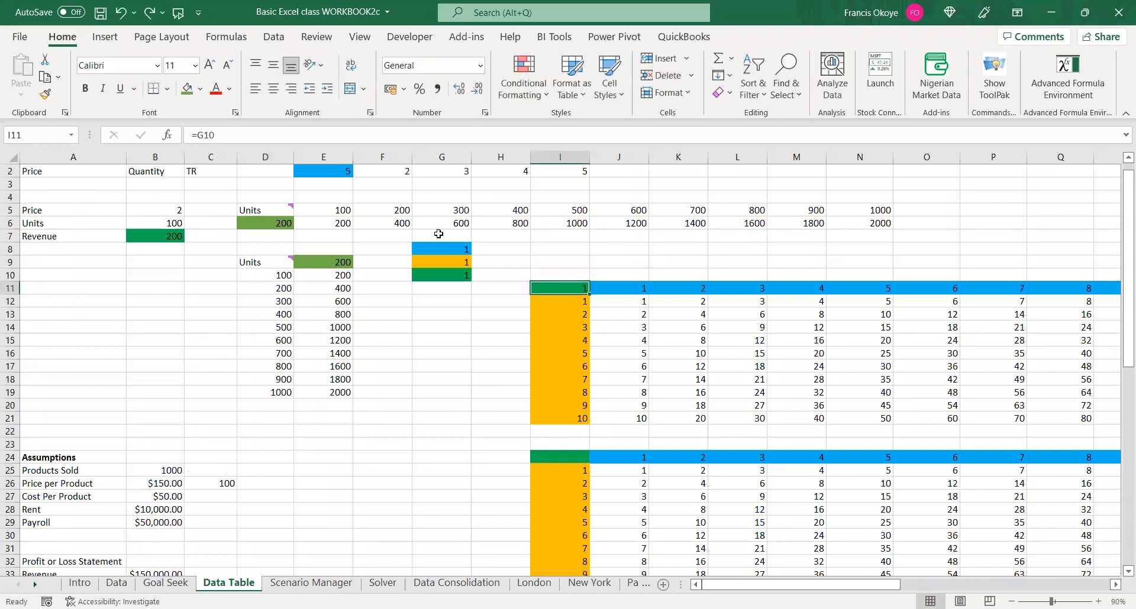
pyautogui.doubleClick(275, 220)
pyautogui.press('Escape')
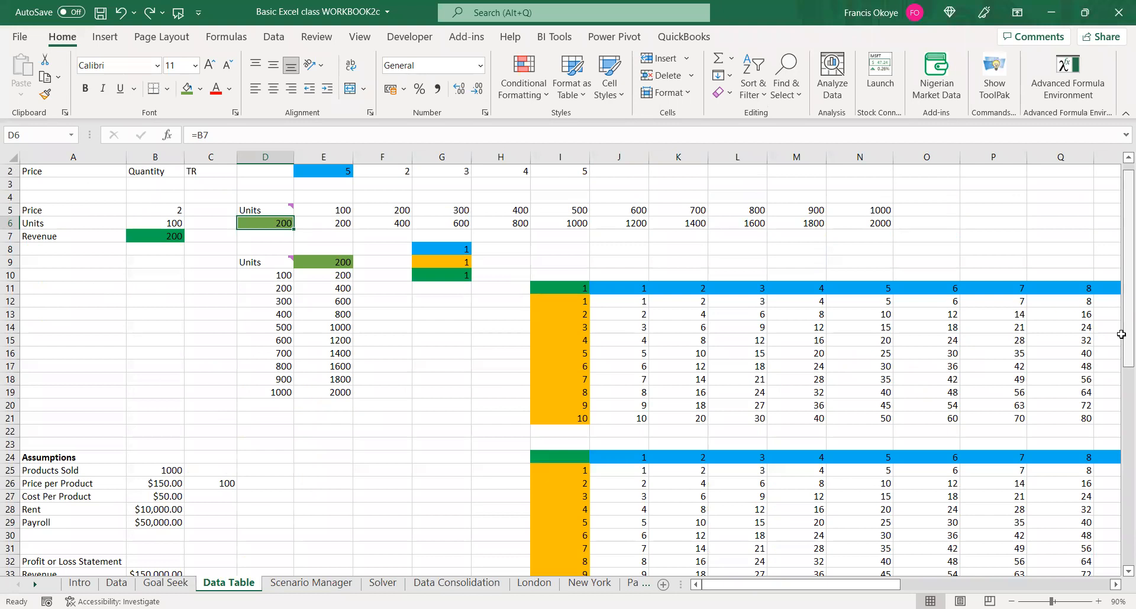
# Examine the Product 1 and Product 2 revenue exercise and the NPV formula in Y29 of the cashflow exercise
pyautogui.scroll(-7, 1121, 335)
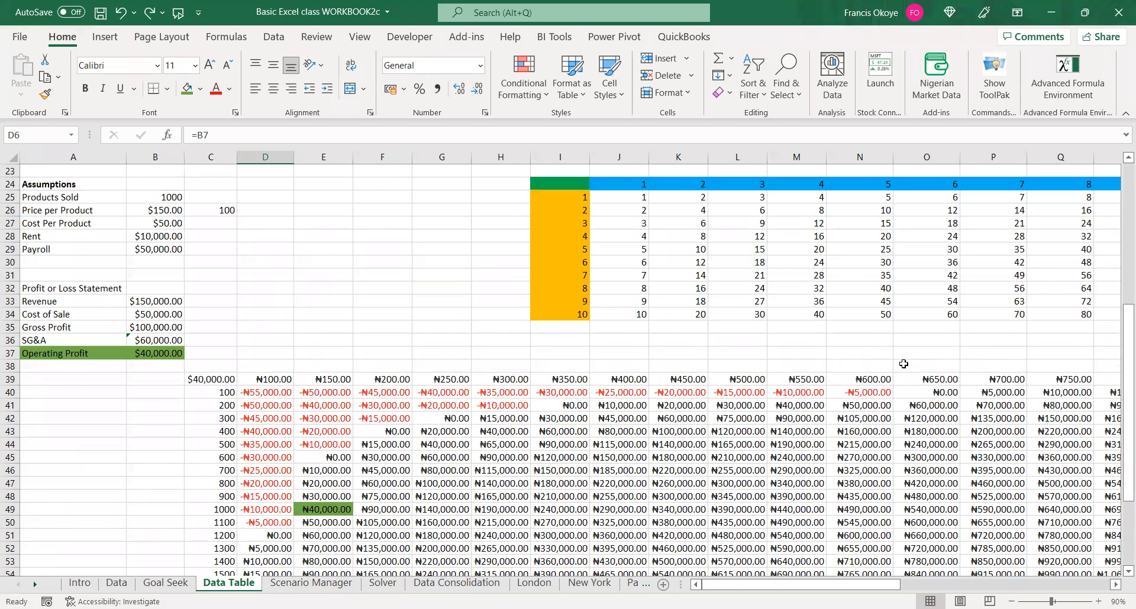
pyautogui.moveTo(857, 585); pyautogui.dragTo(1060, 566)
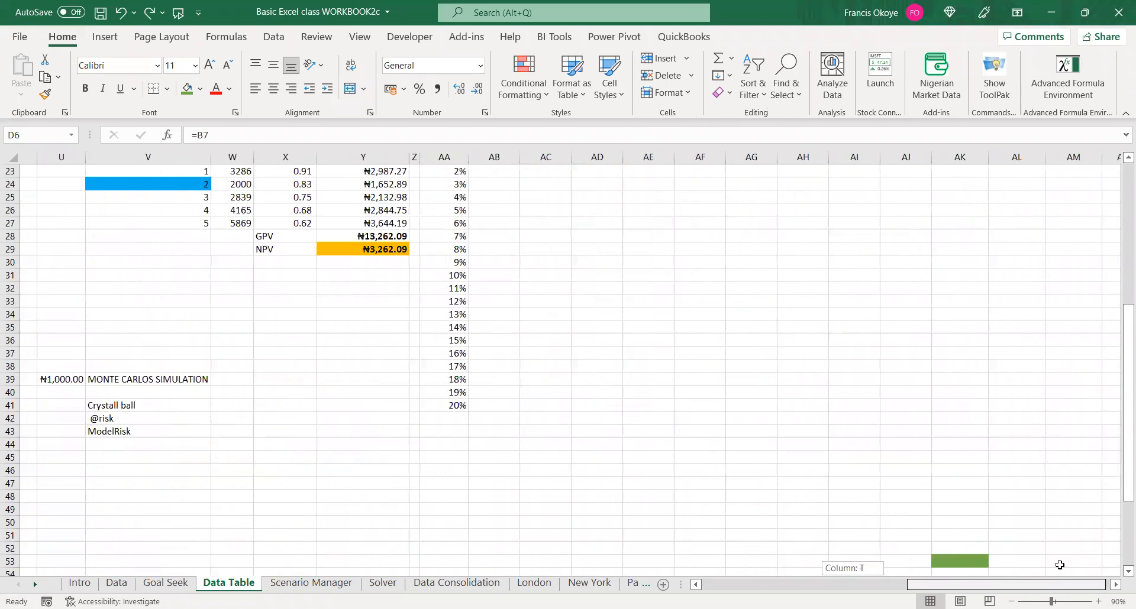
pyautogui.scroll(6, 534, 401)
pyautogui.click(533, 401)
pyautogui.click(573, 260)
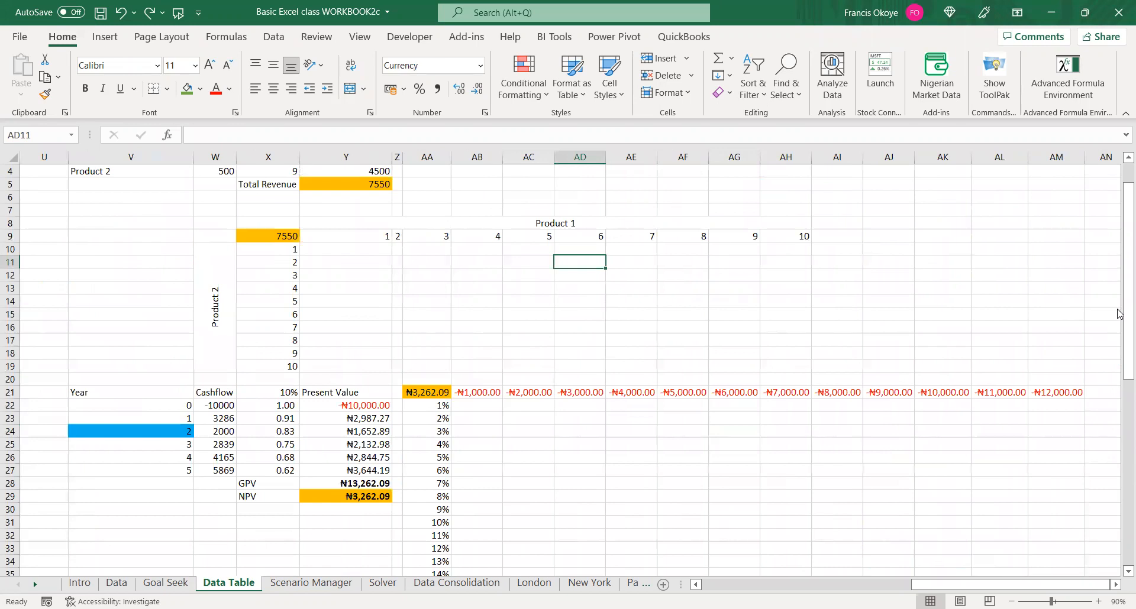
pyautogui.scroll(1, 1121, 451)
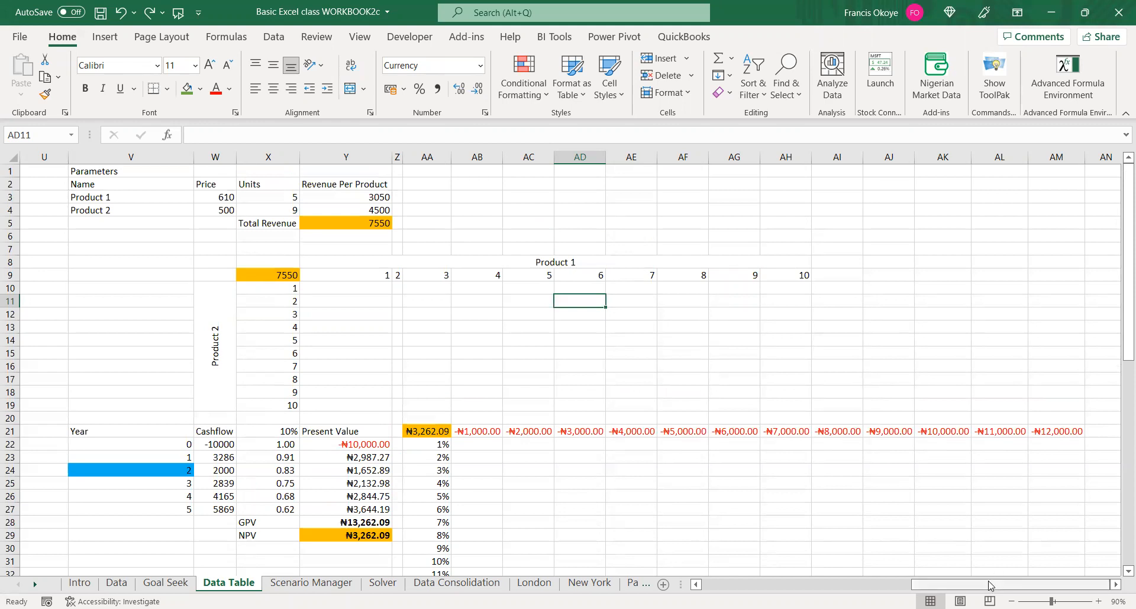
pyautogui.click(403, 497)
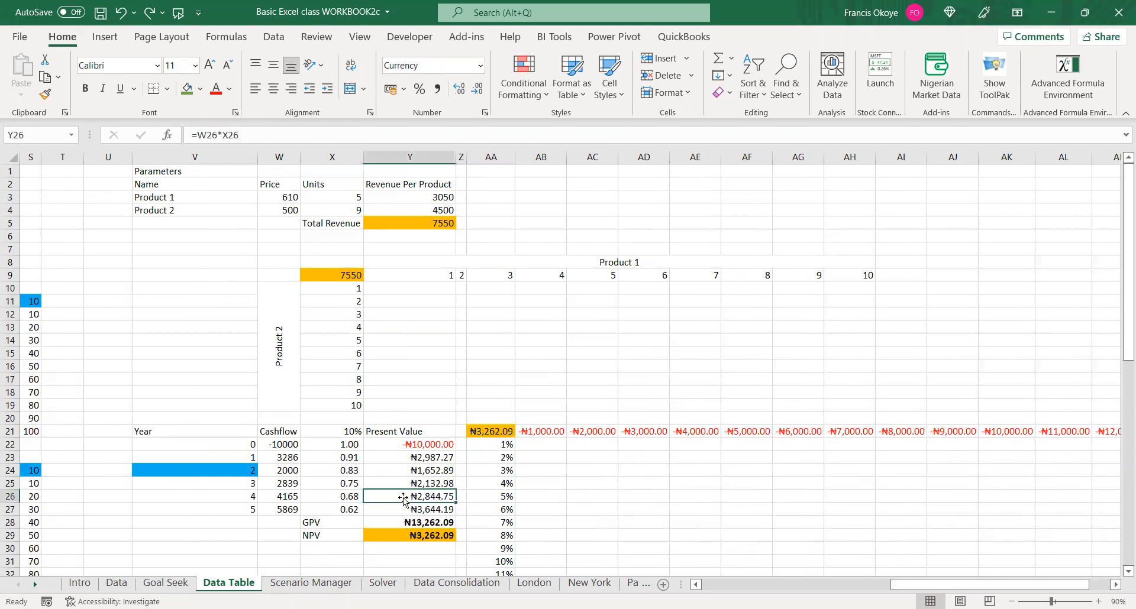
pyautogui.click(339, 536)
pyautogui.click(408, 537)
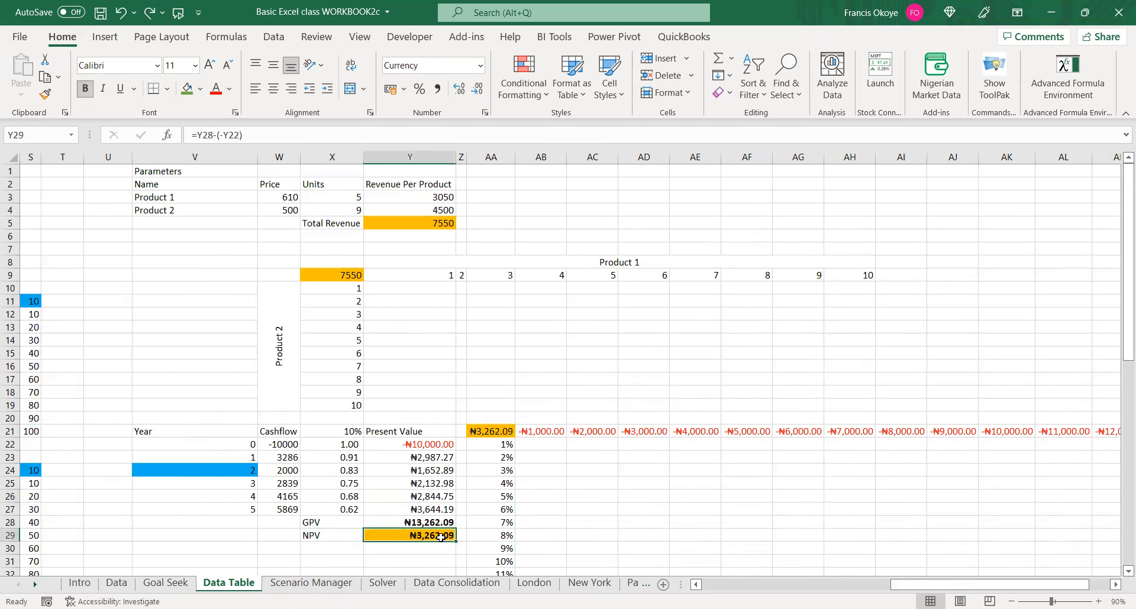
pyautogui.doubleClick(441, 537)
pyautogui.press('Escape')
# Zoom out to 80%, clear the Monte Carlo simulation notes in U39:V43, and widen column Y slightly
pyautogui.click(1012, 601)
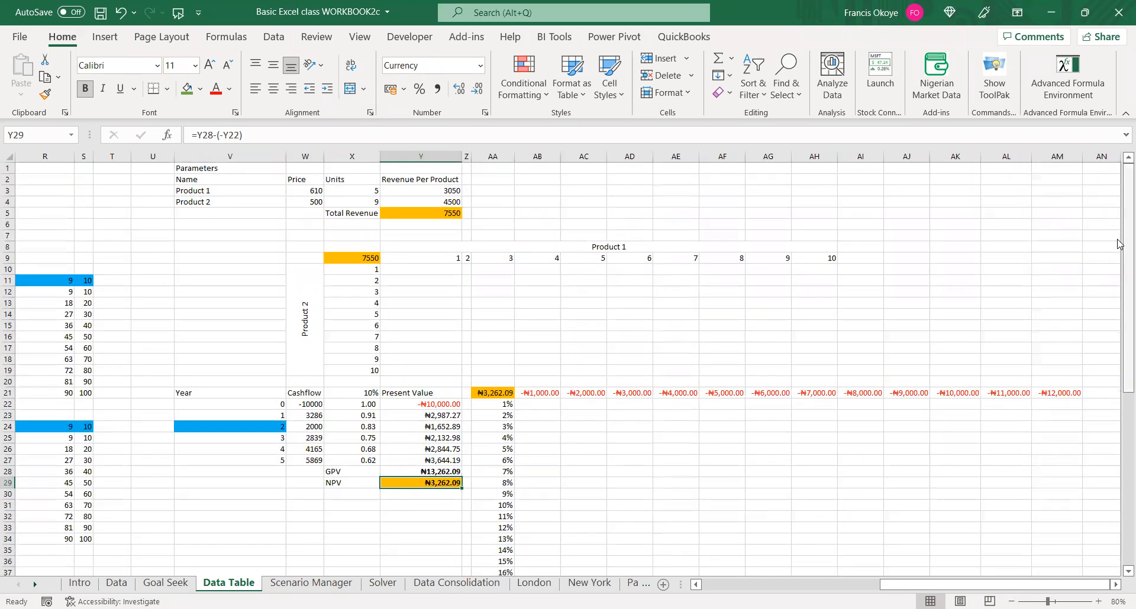
pyautogui.scroll(-2, 186, 510)
pyautogui.moveTo(170, 527); pyautogui.dragTo(253, 572)
pyautogui.press('Delete')
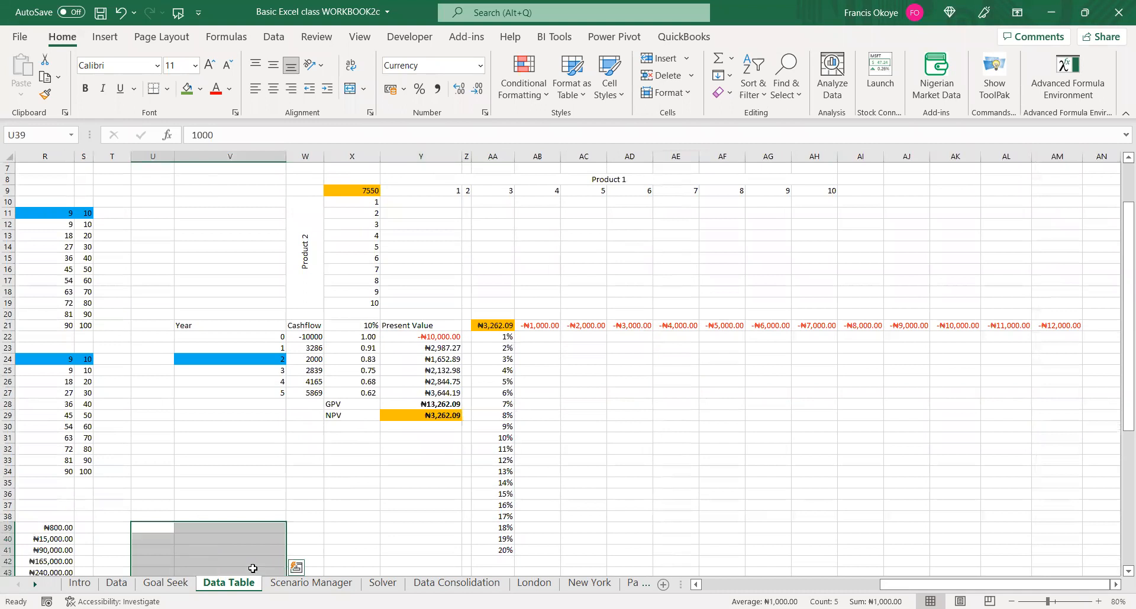
pyautogui.click(284, 472)
pyautogui.click(242, 461)
pyautogui.click(259, 428)
pyautogui.click(253, 450)
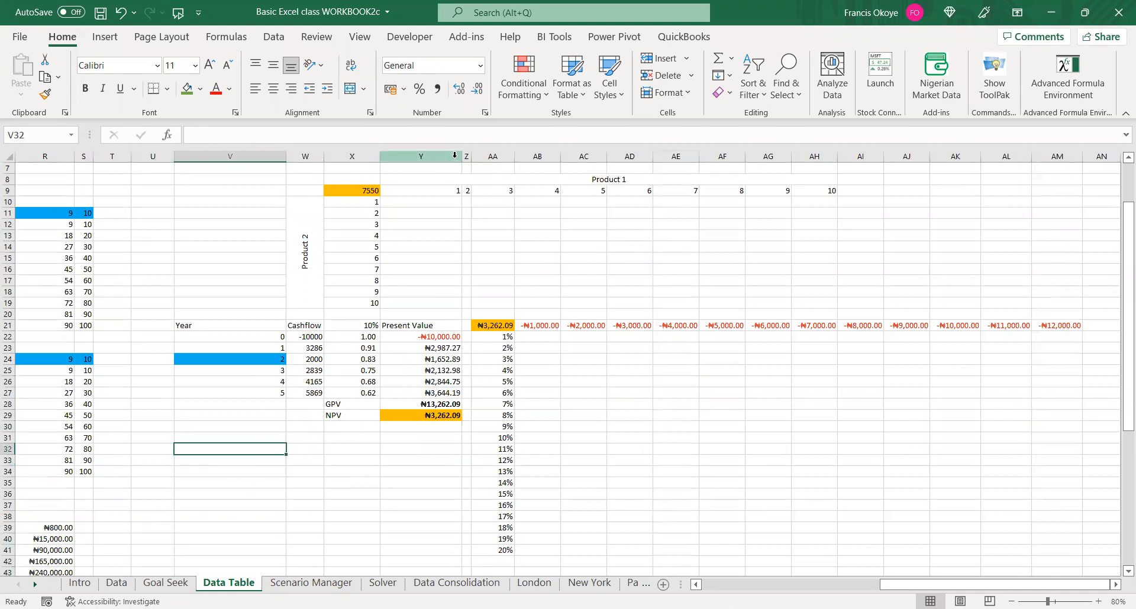
pyautogui.moveTo(458, 155); pyautogui.dragTo(467, 155)
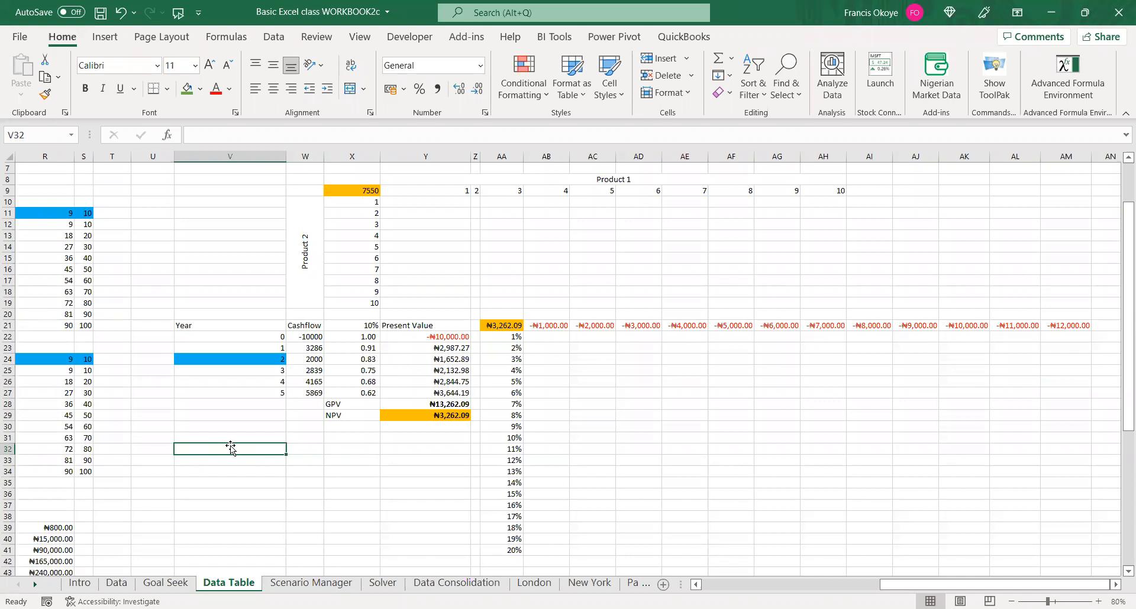
# Enter N10 in cell V32 below the cashflow exercise
pyautogui.write('1')
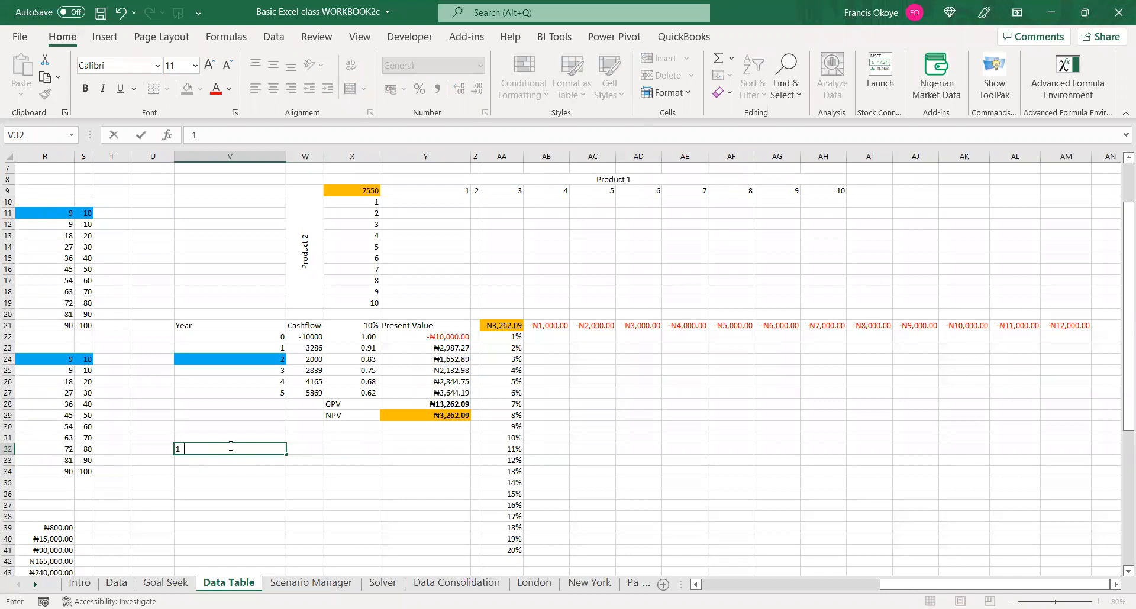
pyautogui.press('BackSpace')
pyautogui.press('BackSpace')
pyautogui.write('N10')
pyautogui.press('Return')
pyautogui.click(217, 449)
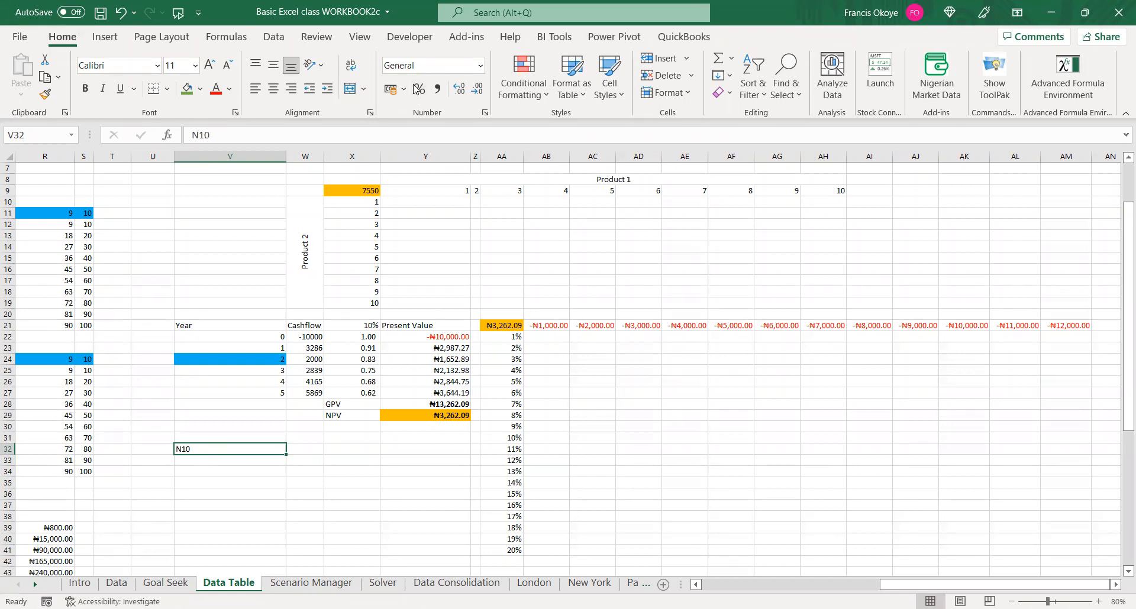
pyautogui.press('super')
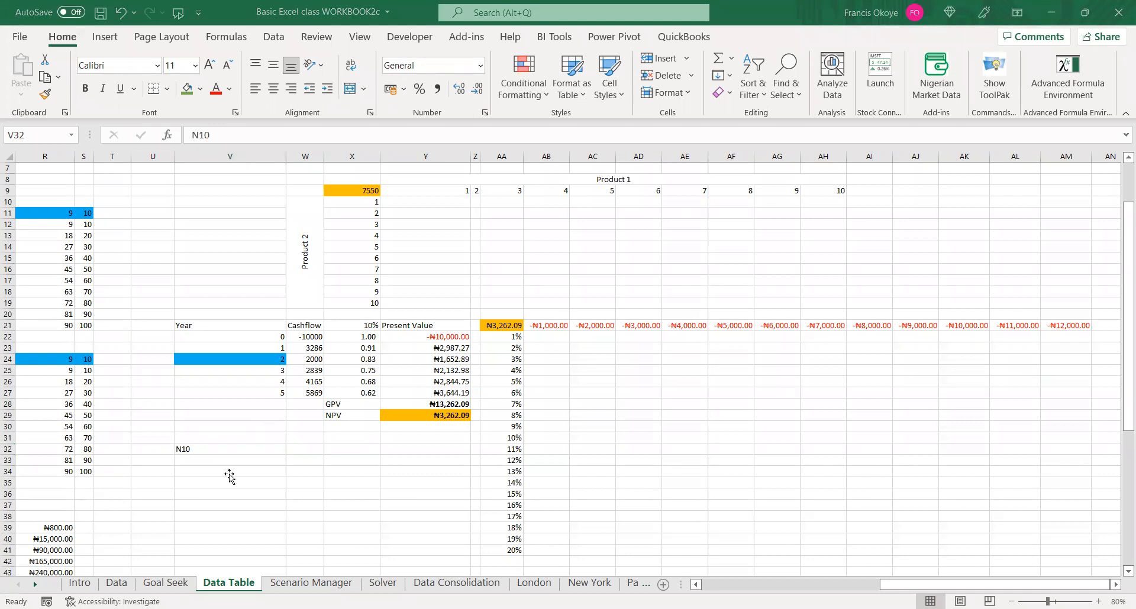
# Replace the note in V32 below the cashflow exercise with 10m
pyautogui.click(210, 454)
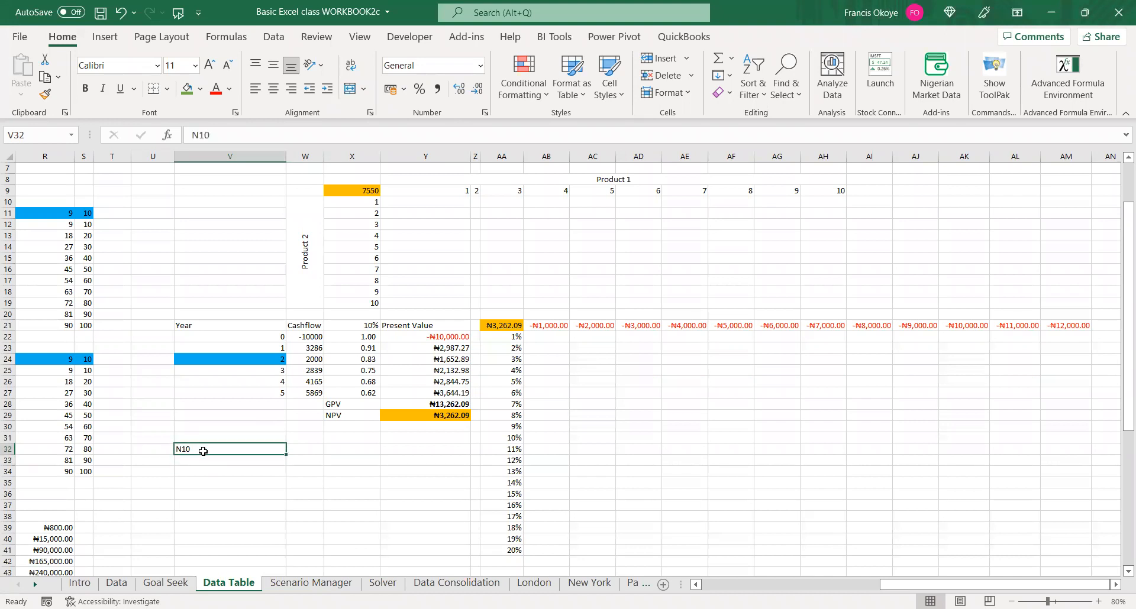
pyautogui.click(197, 483)
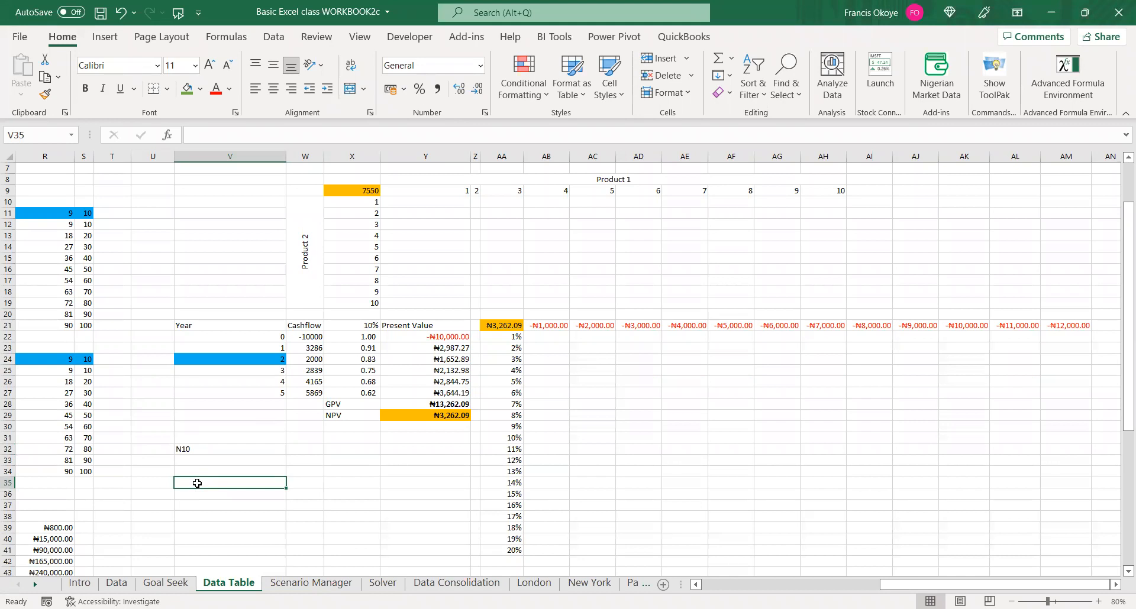
pyautogui.click(200, 451)
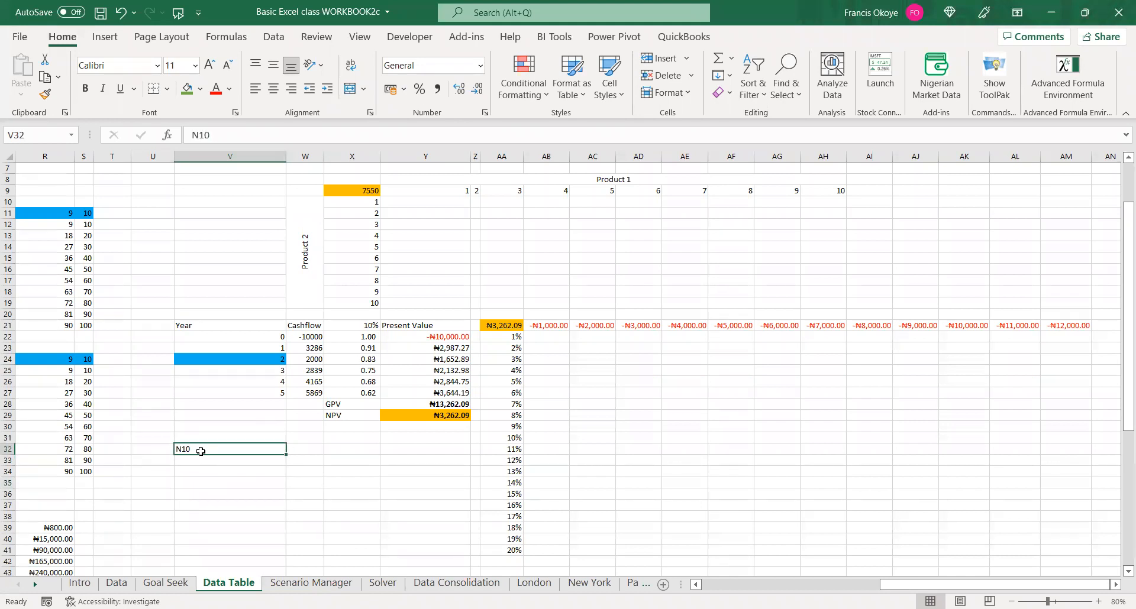
pyautogui.press('Delete')
pyautogui.write('10m')
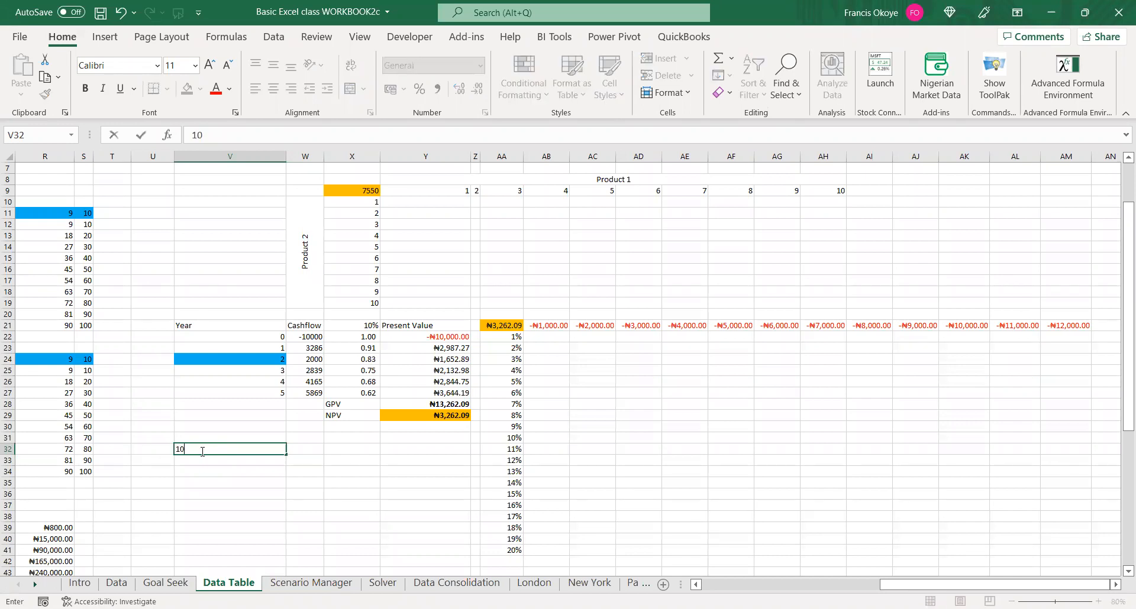
pyautogui.press('Return')
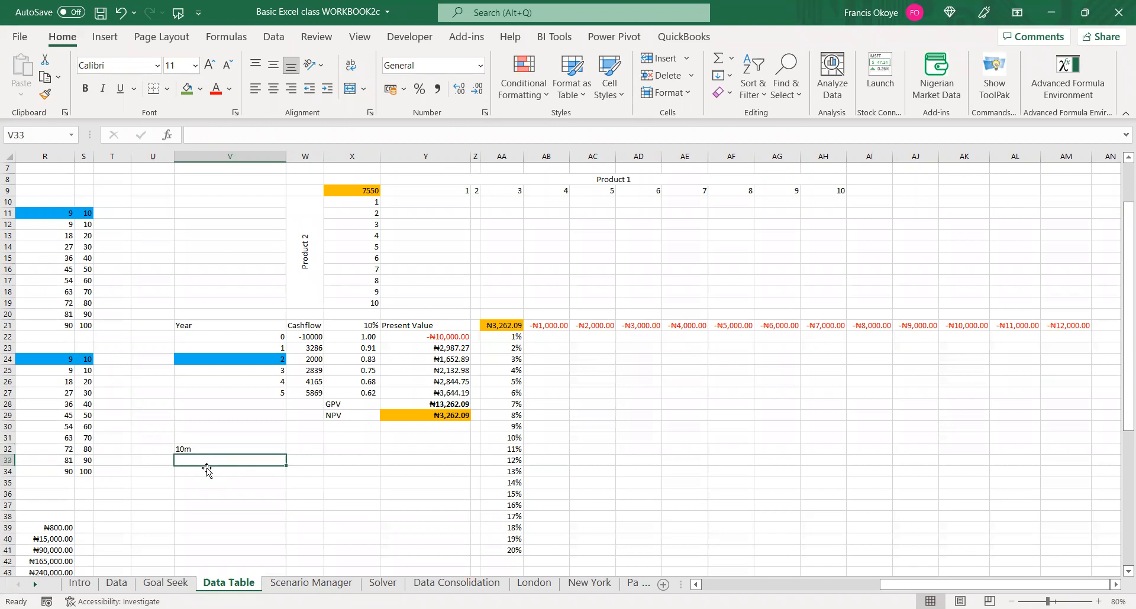
# Enter 1m in both W32 and W33, beside the 10m note
pyautogui.click(302, 448)
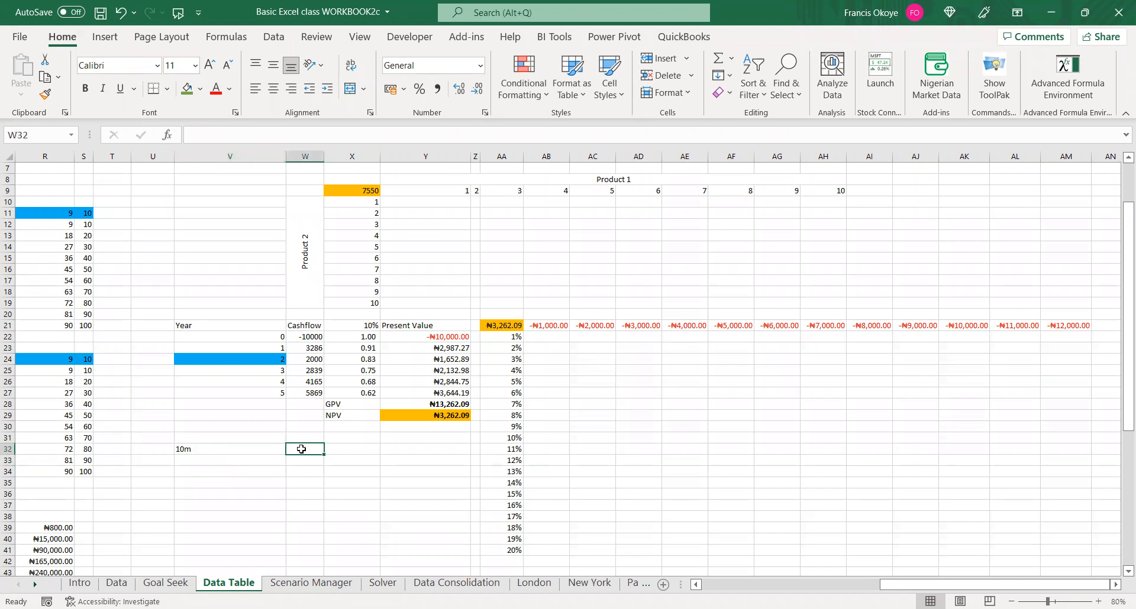
pyautogui.write('1m')
pyautogui.press('Return')
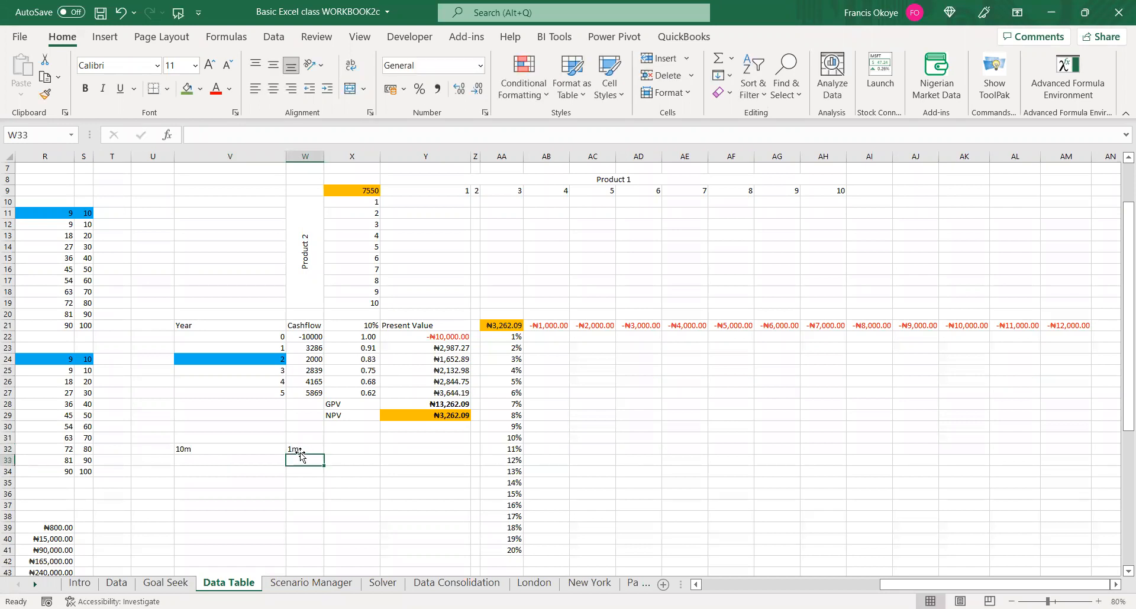
pyautogui.write('1m')
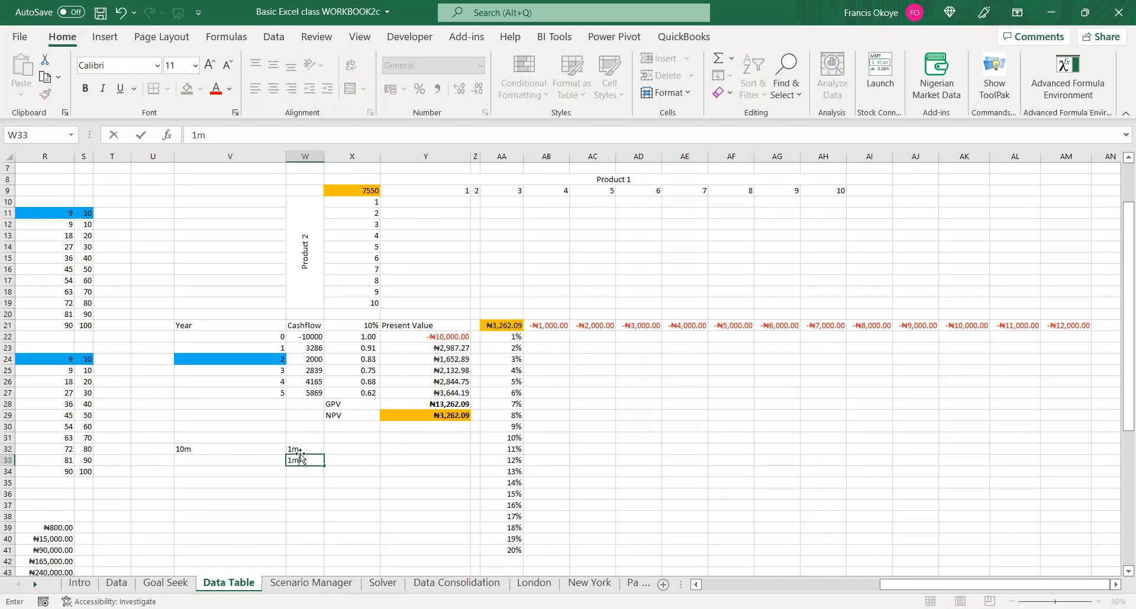
pyautogui.press('Return')
pyautogui.press('Up')
pyautogui.press('Up')
pyautogui.press('Up')
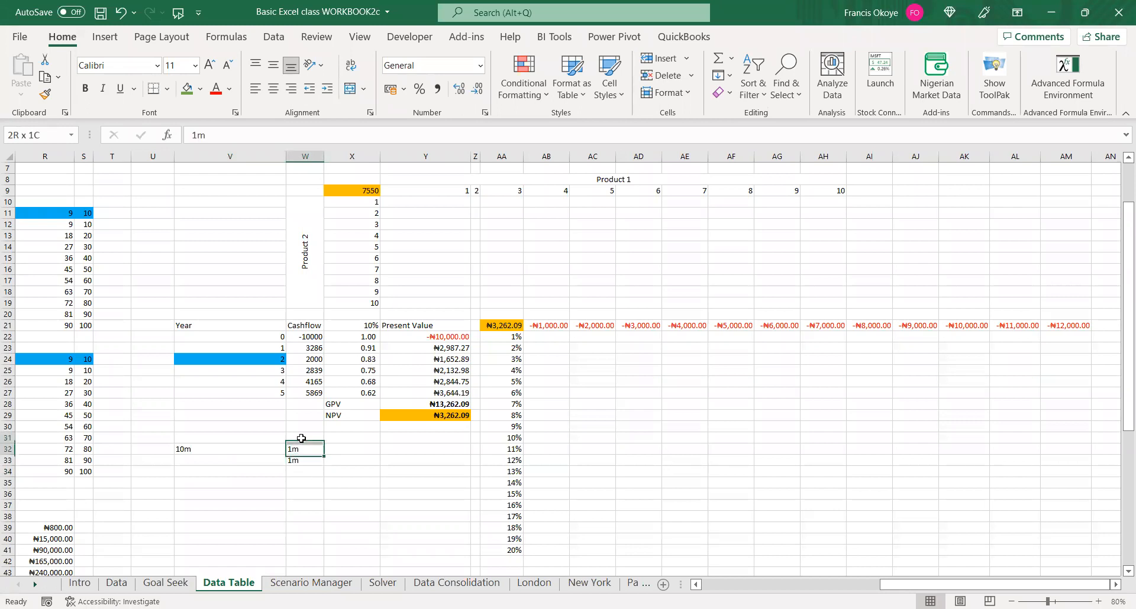
pyautogui.click(300, 451)
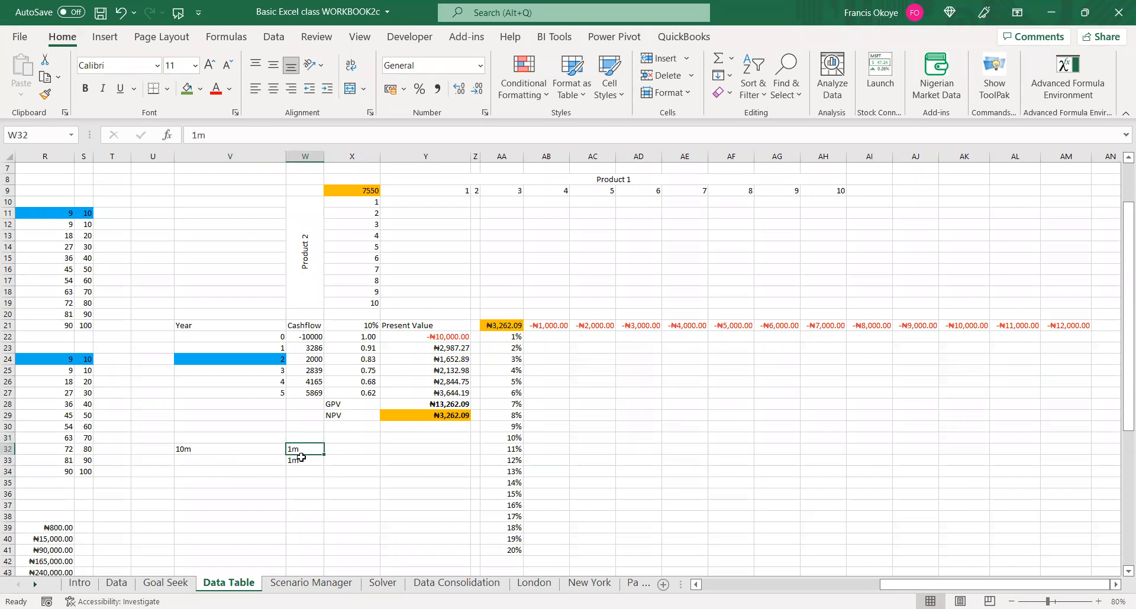
# Examine the 10m and 1m notes against years 0 to 3 in the cashflow exercise's Year column
pyautogui.click(235, 450)
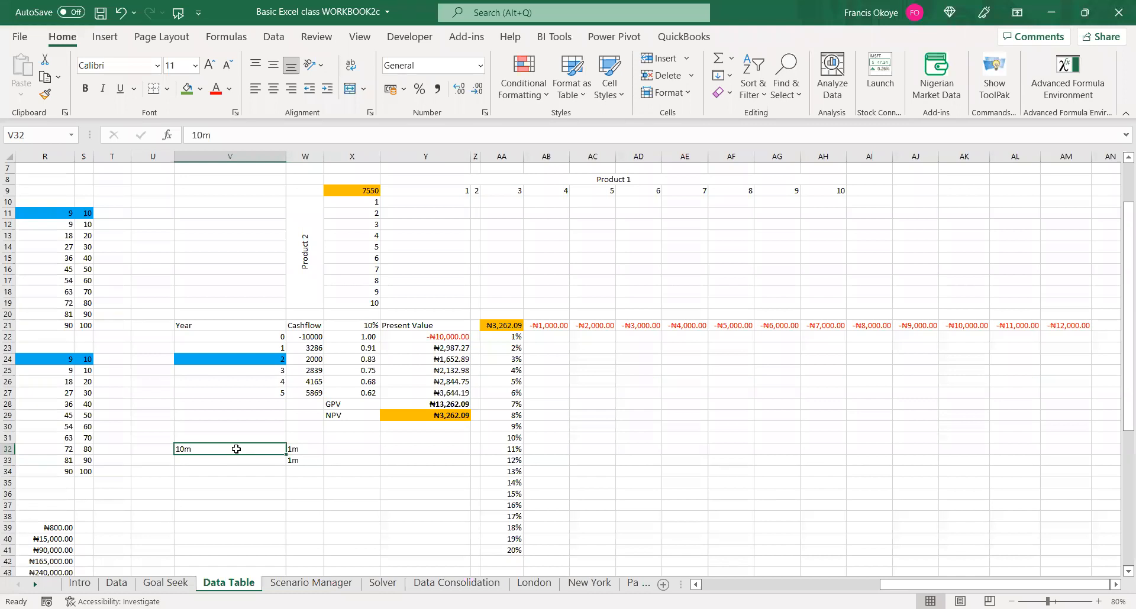
pyautogui.click(250, 336)
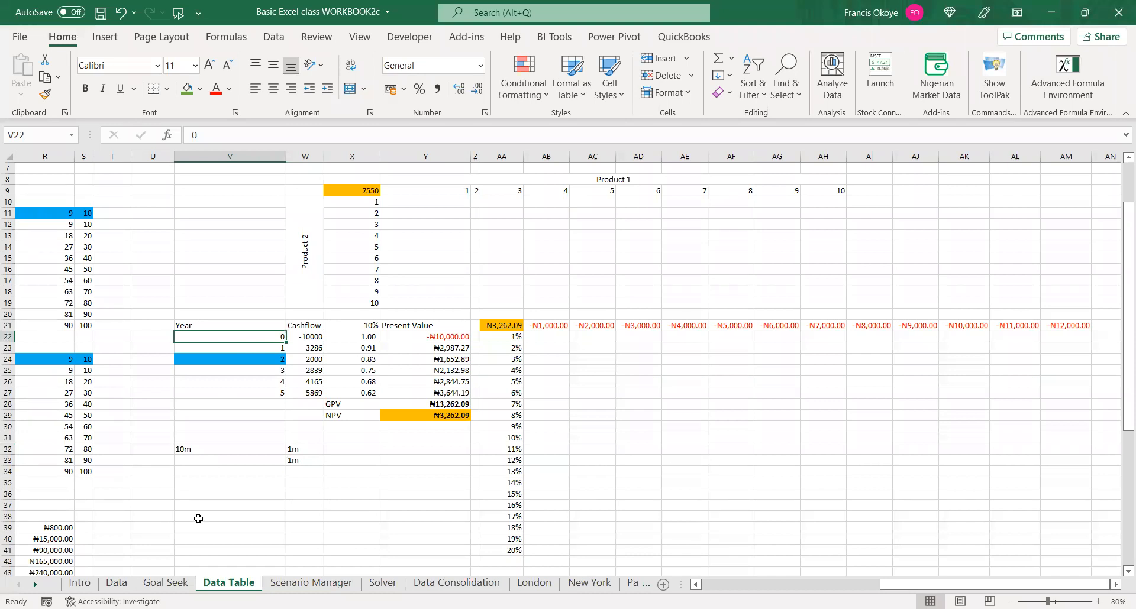
pyautogui.click(244, 350)
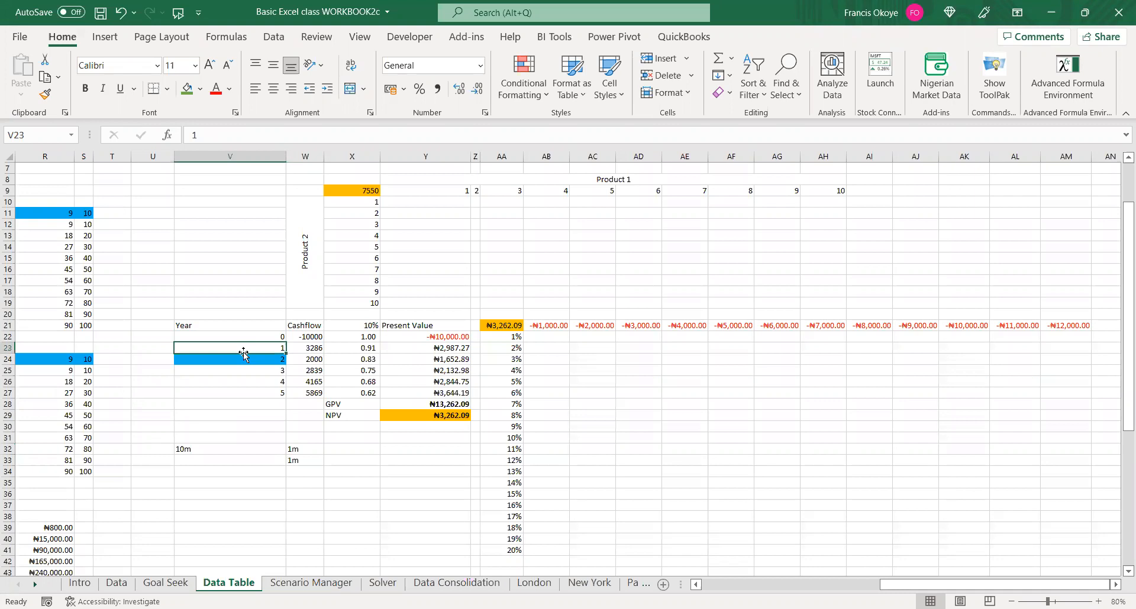
pyautogui.click(245, 360)
pyautogui.click(246, 369)
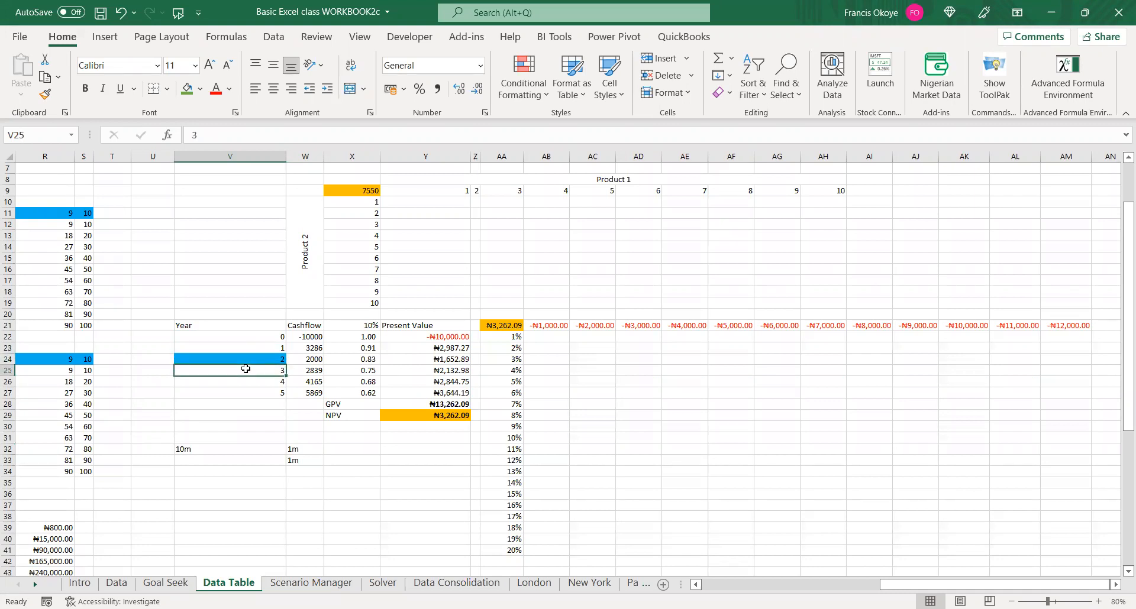
pyautogui.click(302, 453)
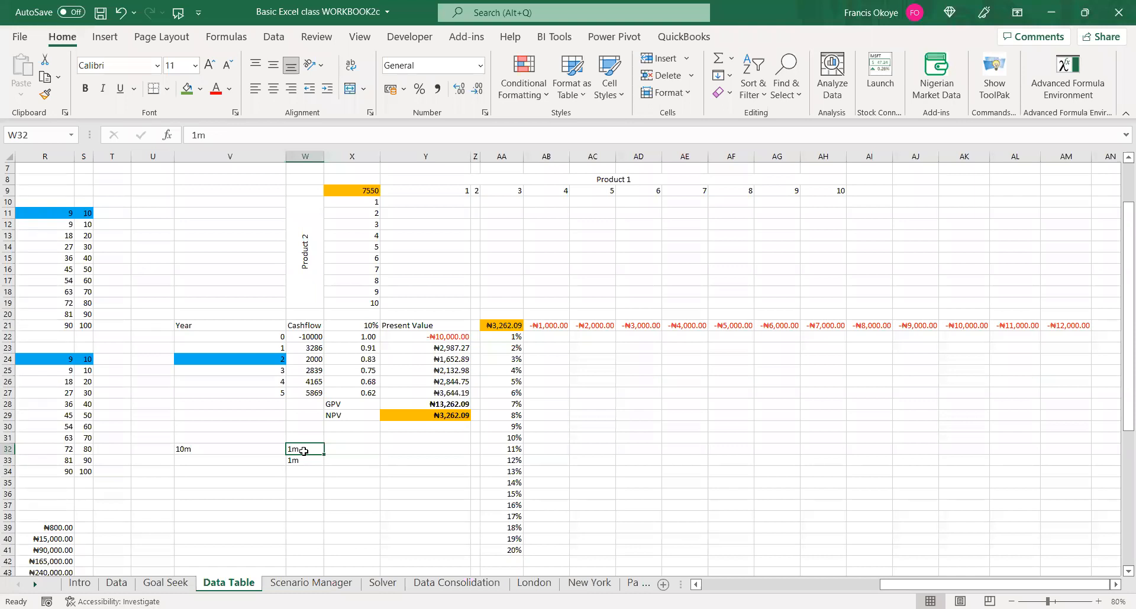
# Add the headings PV in V36 and FV in W36 below the amount notes
pyautogui.click(253, 495)
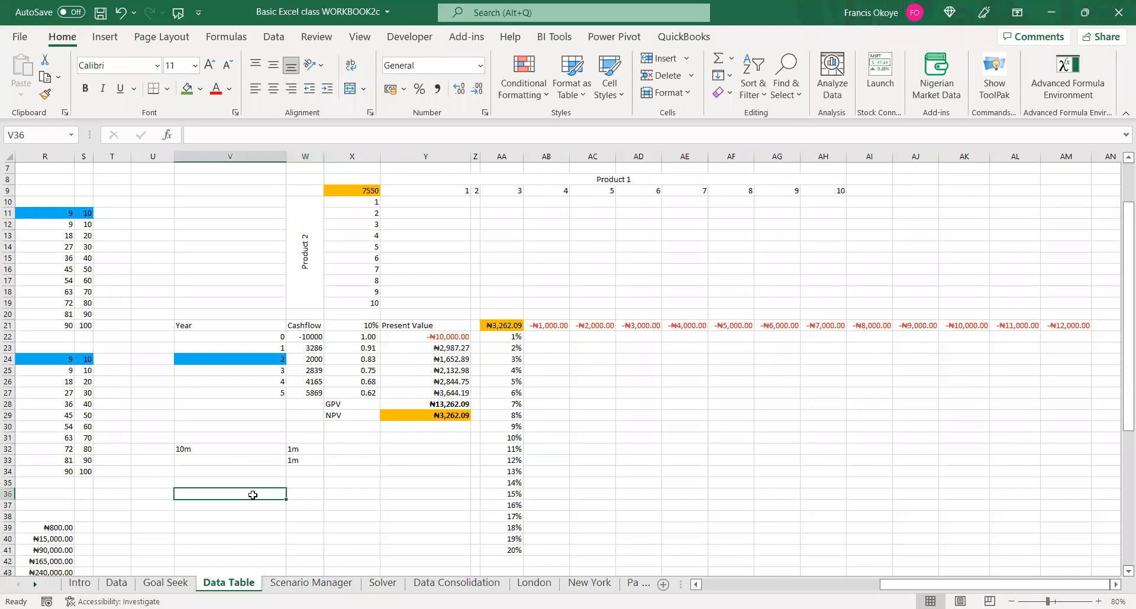
pyautogui.write('PV')
pyautogui.press('Tab')
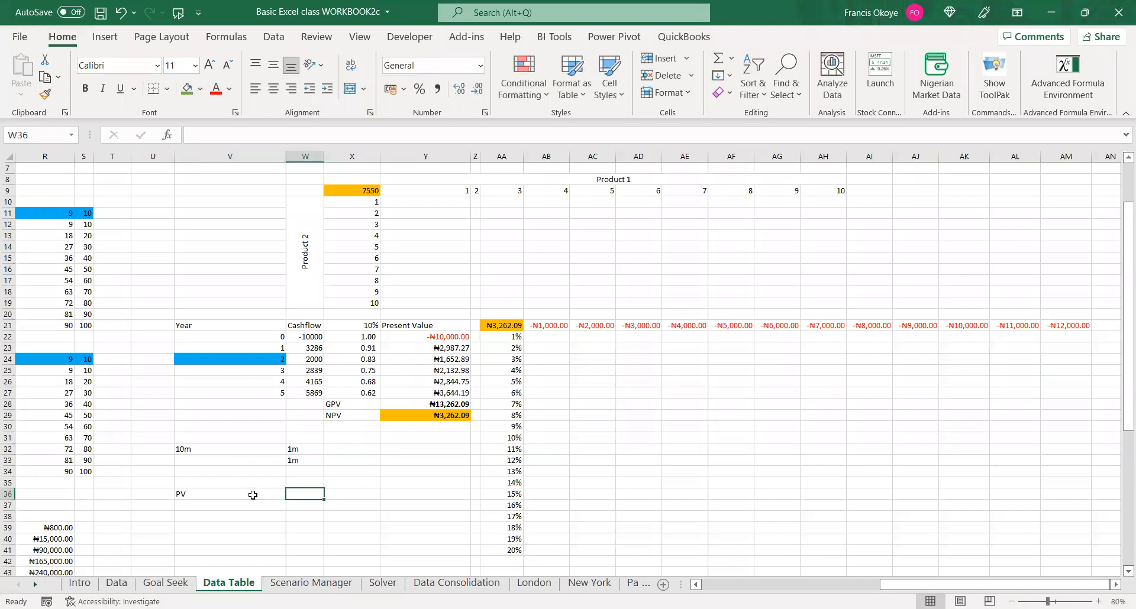
pyautogui.write('FV')
pyautogui.press('Return')
pyautogui.click(230, 496)
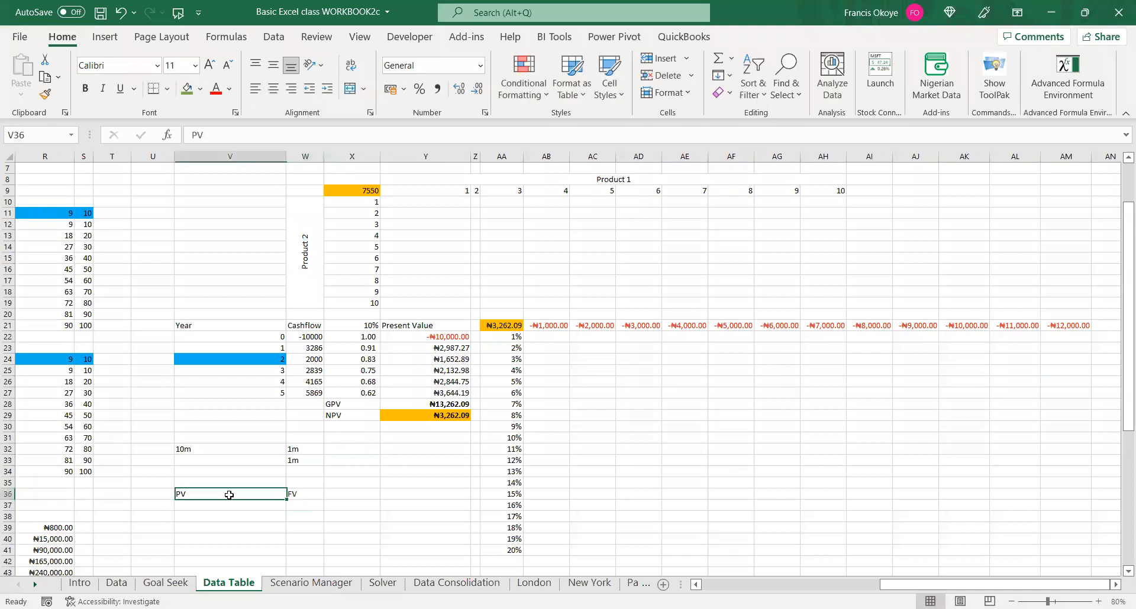
pyautogui.click(295, 494)
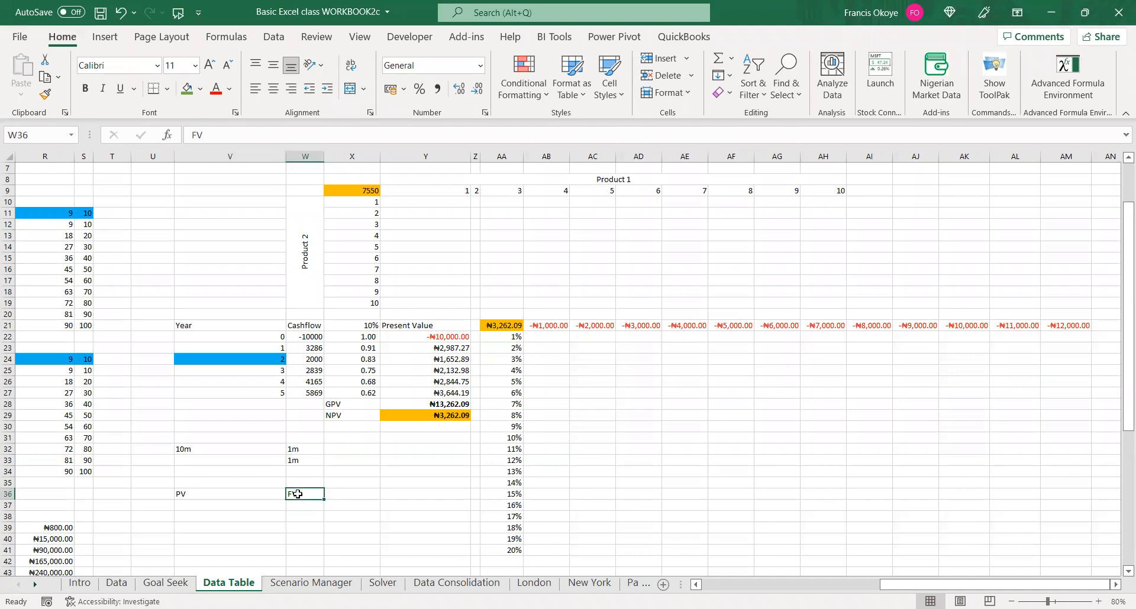
# Enter 1m under the PV heading in V37 and 1m under the FV heading in W37
pyautogui.click(253, 507)
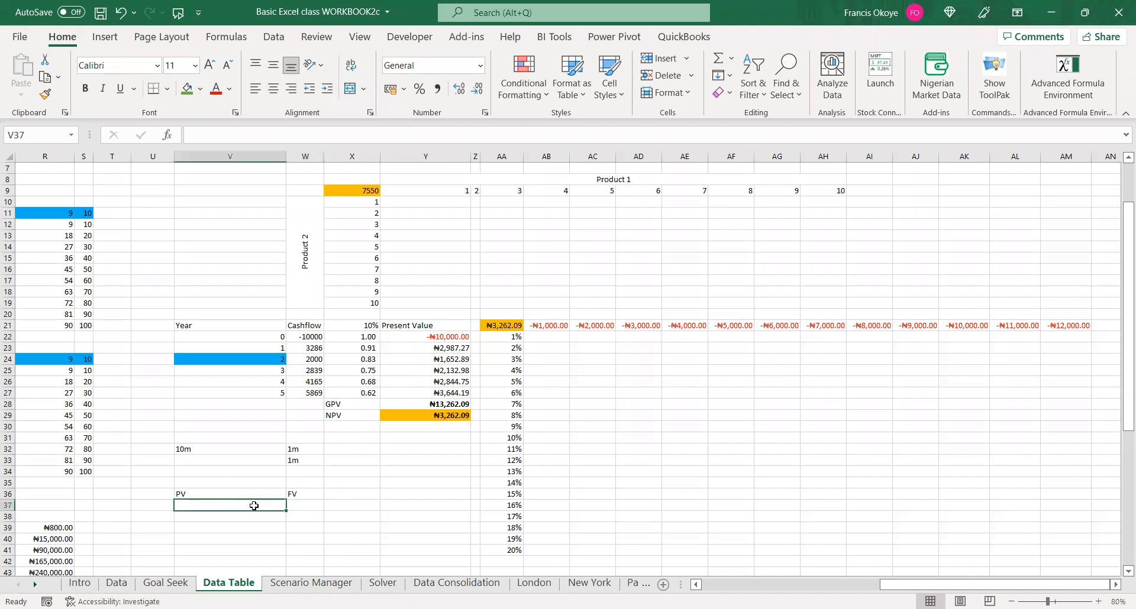
pyautogui.write('1m')
pyautogui.press('Tab')
pyautogui.write('1m')
pyautogui.press('Return')
pyautogui.press('Up')
pyautogui.press('Right')
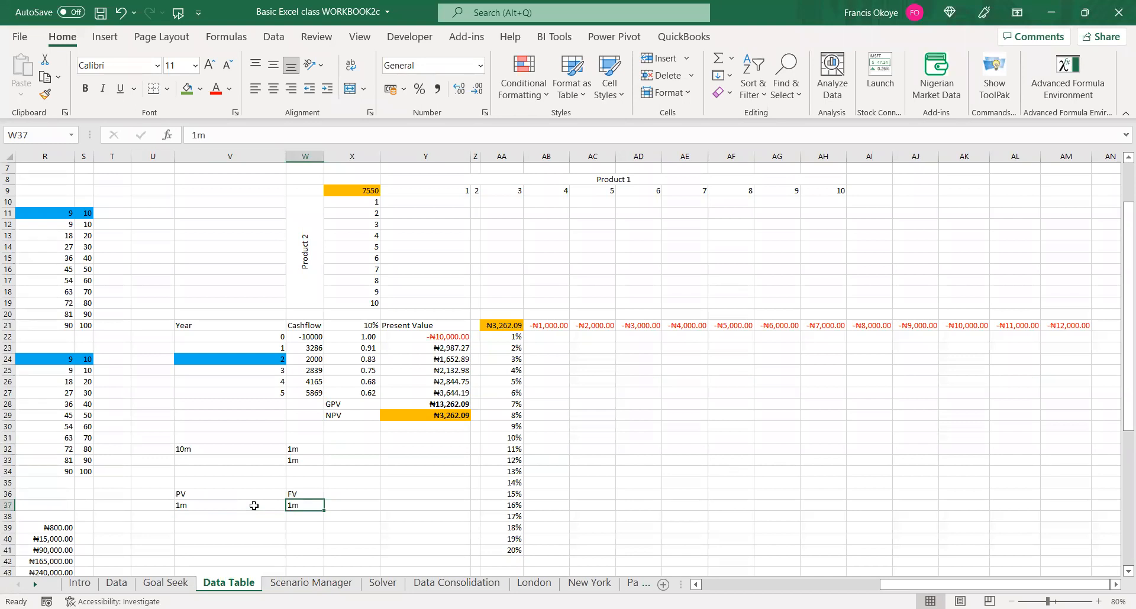
pyautogui.click(245, 506)
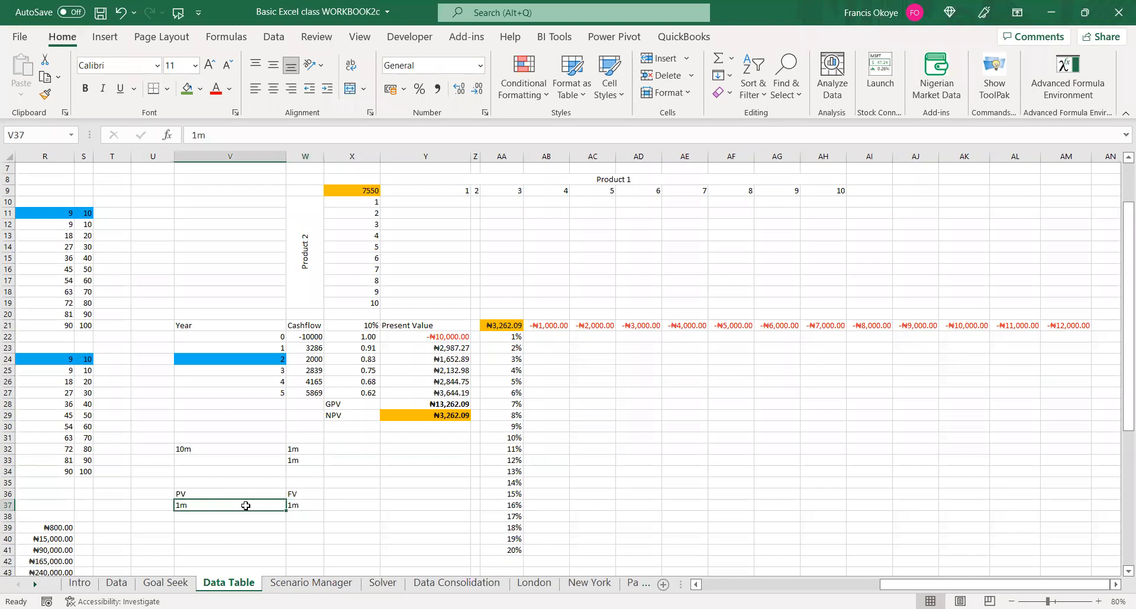
pyautogui.click(302, 506)
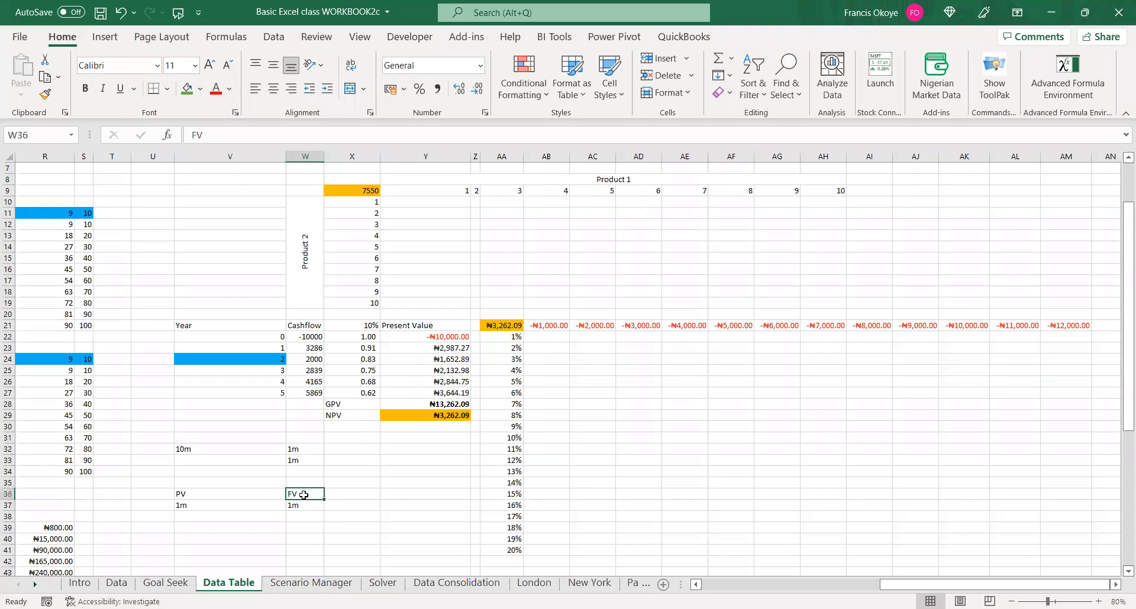
pyautogui.click(210, 505)
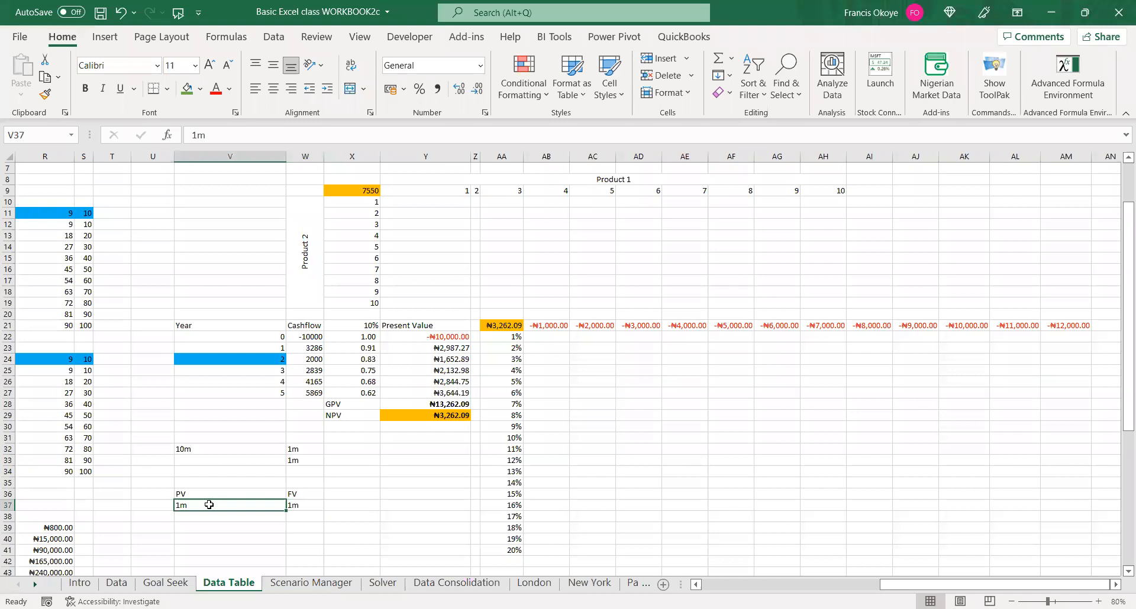
# Enter the label Discounting in V38 below the PV amount
pyautogui.click(208, 516)
pyautogui.write('Discounting')
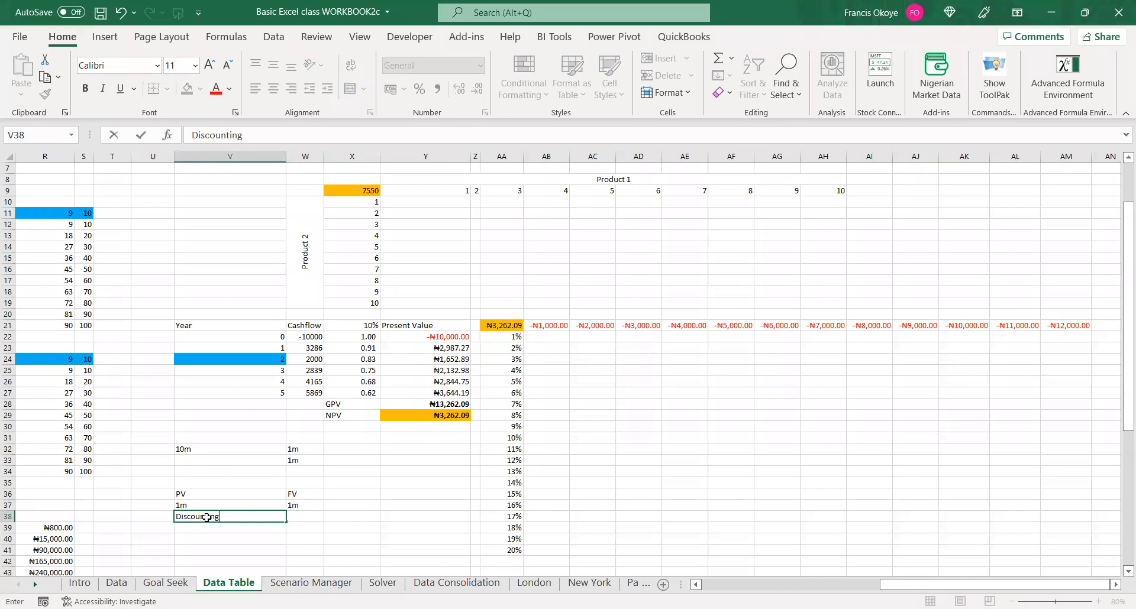
pyautogui.press('Return')
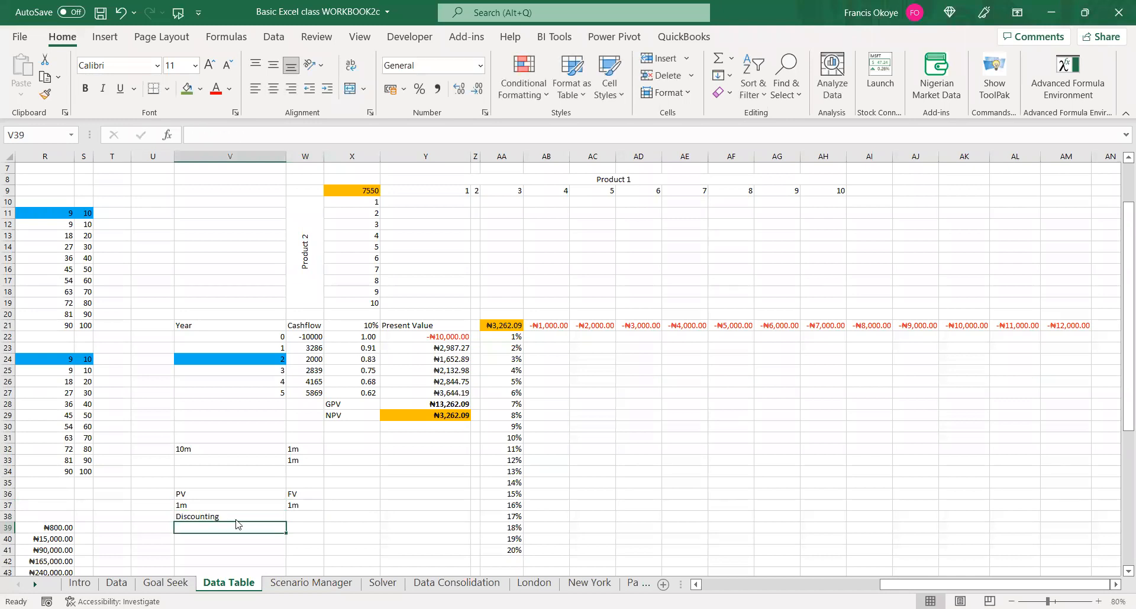
pyautogui.click(235, 514)
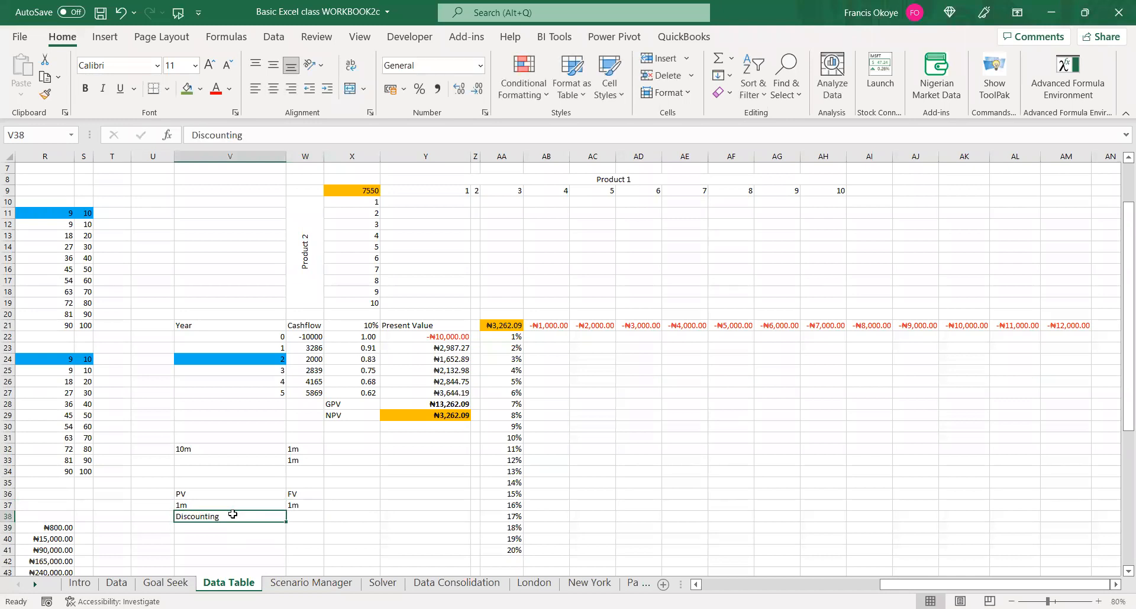
# Enter the label Compounding in V39 below Discounting and clear it again
pyautogui.click(217, 505)
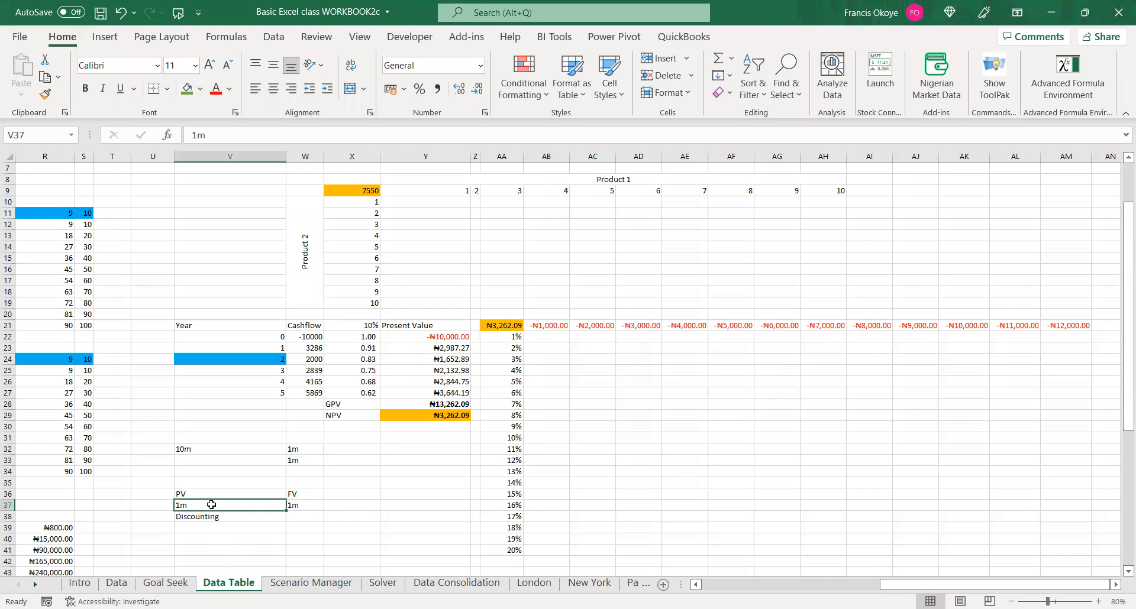
pyautogui.press('Down')
pyautogui.press('Down')
pyautogui.write('Com')
pyautogui.write('pi')
pyautogui.write('ounding')
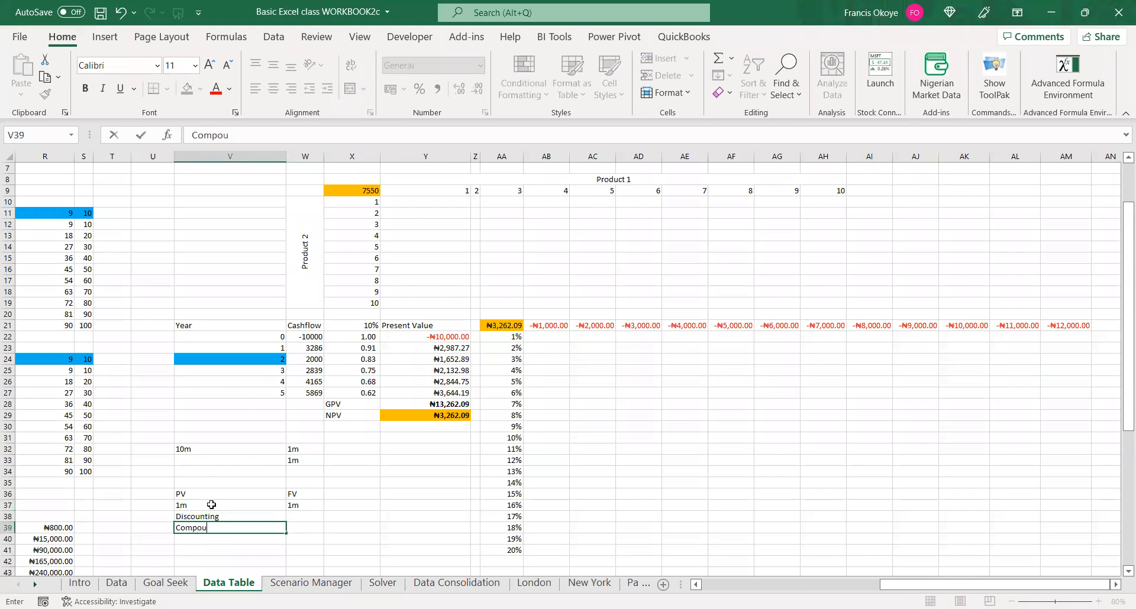
pyautogui.press('Return')
pyautogui.click(247, 529)
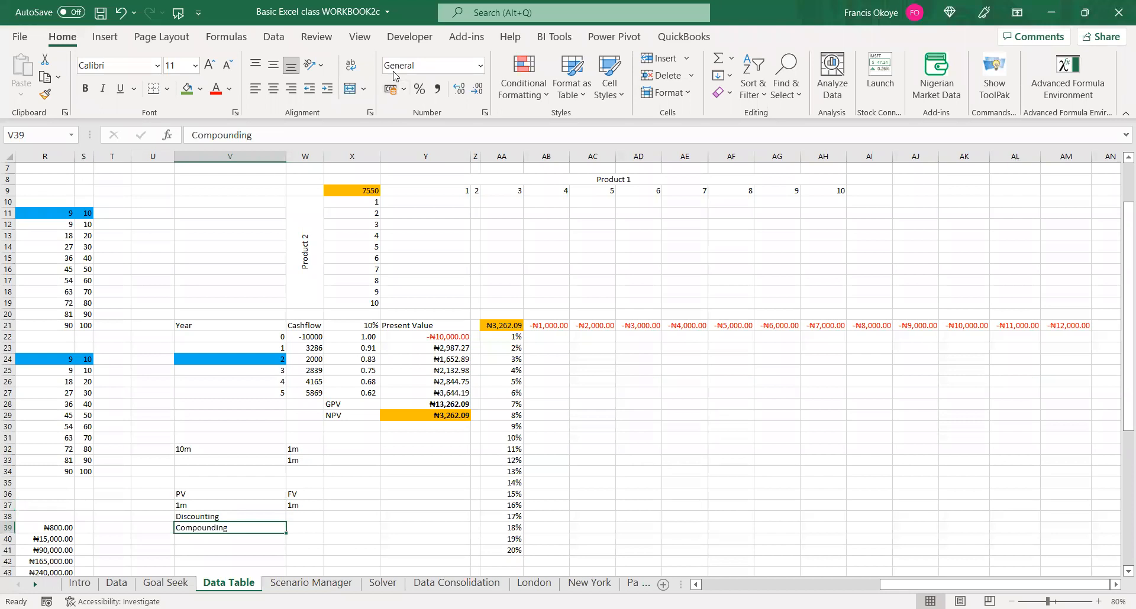
pyautogui.hotkey('alt', 'Tab')
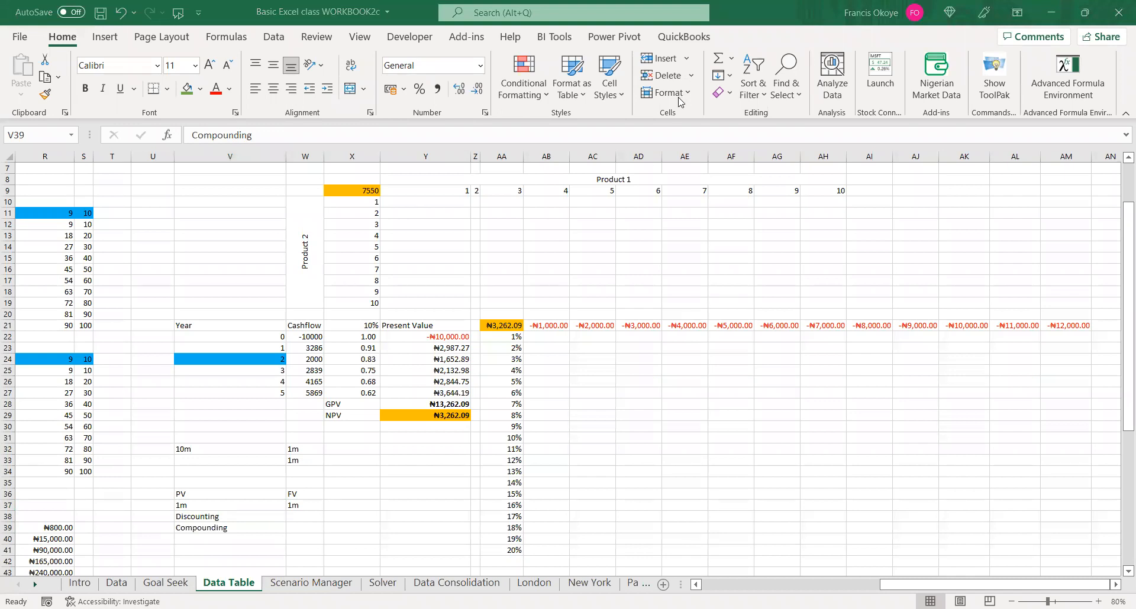
pyautogui.click(220, 524)
pyautogui.press('Delete')
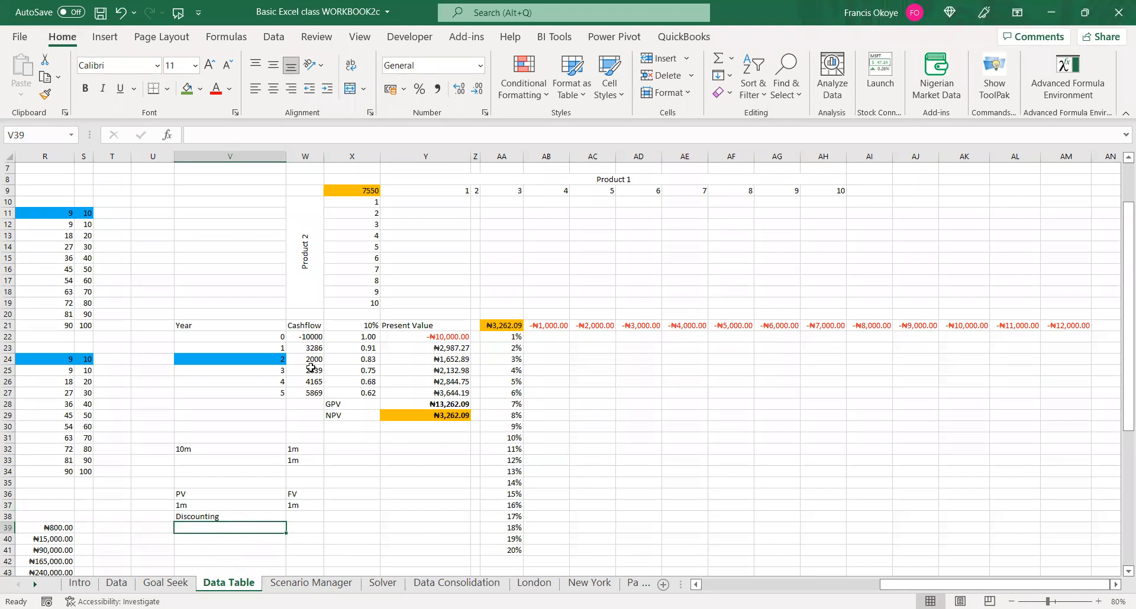
# Examine the yearly cash inflows in W23:W27, the initial outflow in W22 and the year 1 entry in V23
pyautogui.click(312, 348)
pyautogui.moveTo(312, 348); pyautogui.dragTo(312, 393)
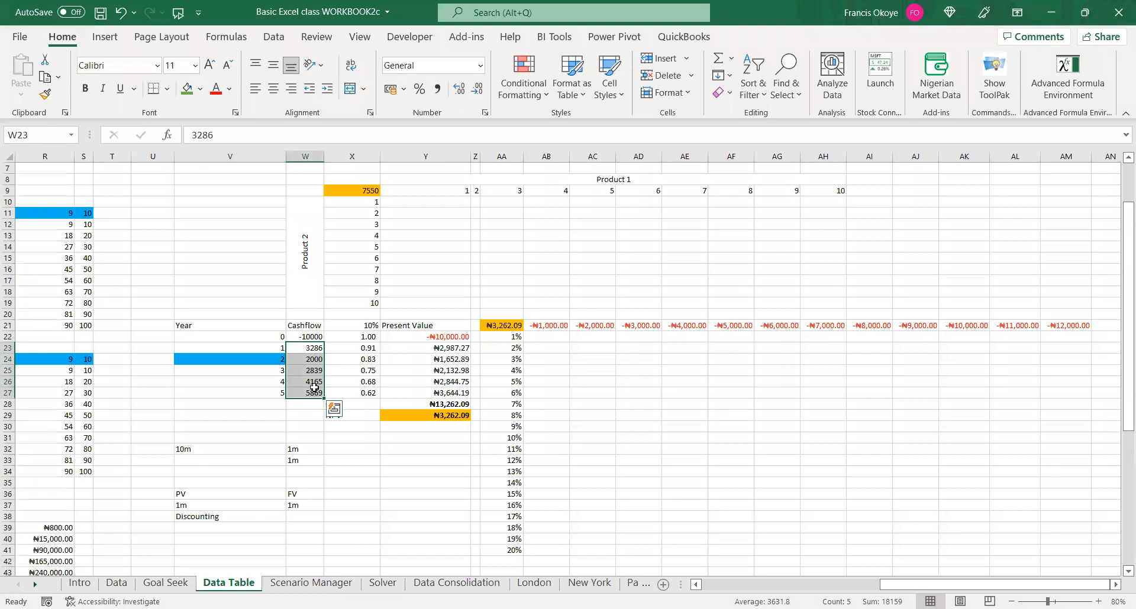
pyautogui.click(305, 336)
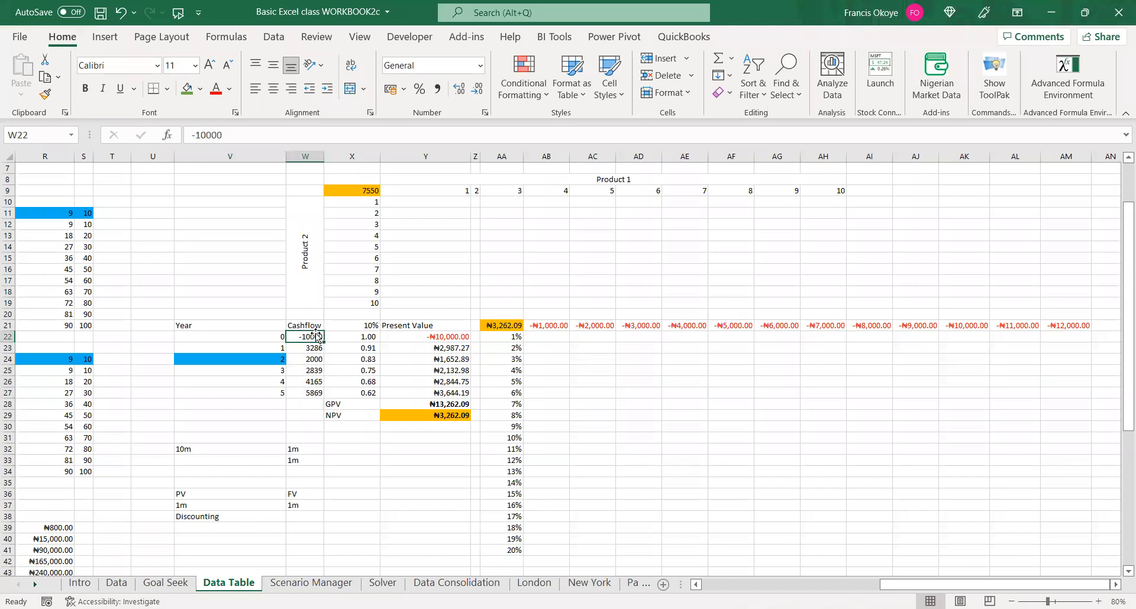
pyautogui.click(261, 349)
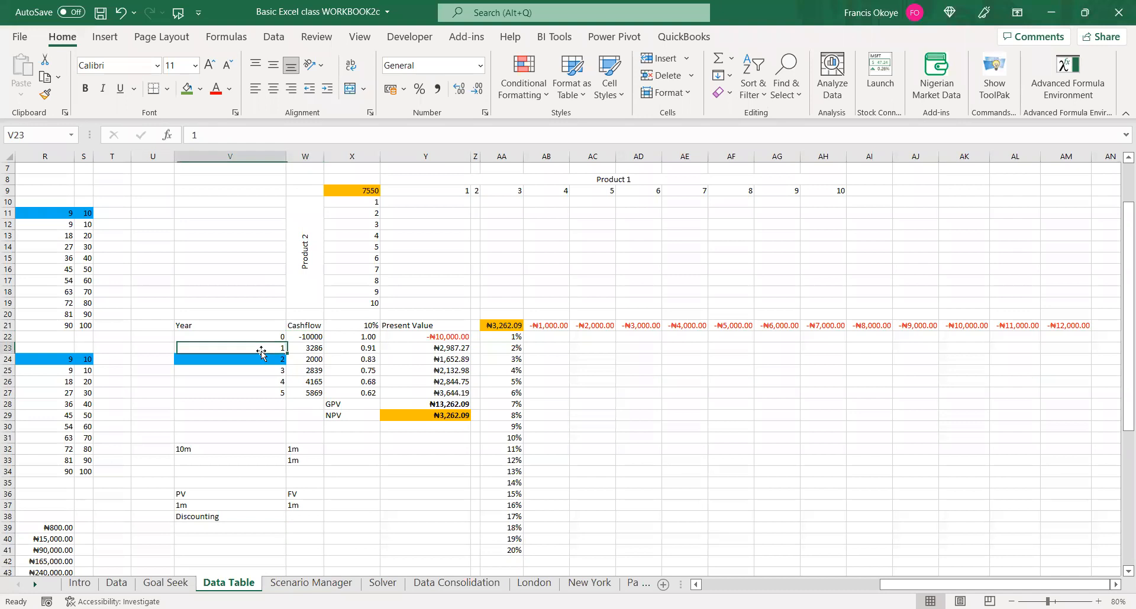
# Examine each year number in V23:V27 alongside its matching cash inflow in W23:W27
pyautogui.click(317, 345)
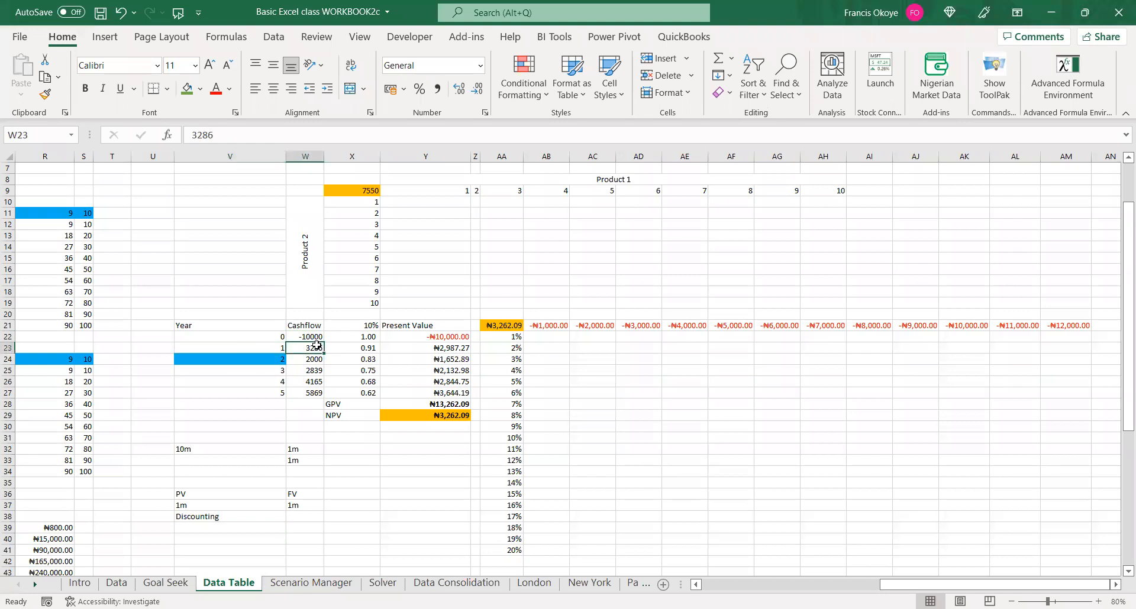
pyautogui.click(270, 358)
pyautogui.click(312, 359)
pyautogui.click(248, 371)
pyautogui.click(294, 371)
pyautogui.click(268, 382)
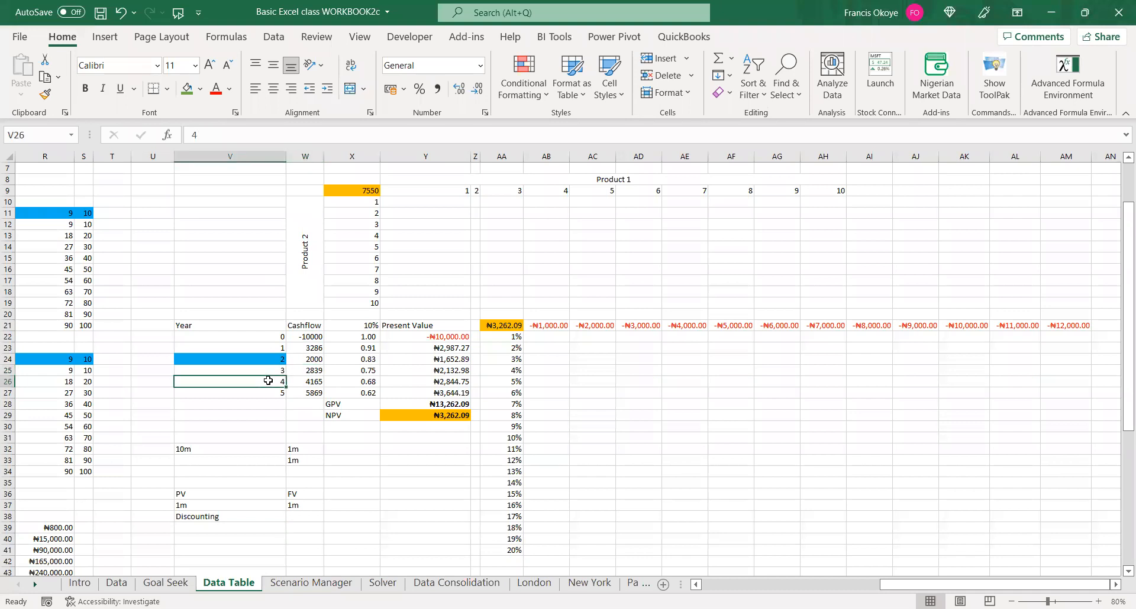
pyautogui.click(321, 380)
pyautogui.click(270, 392)
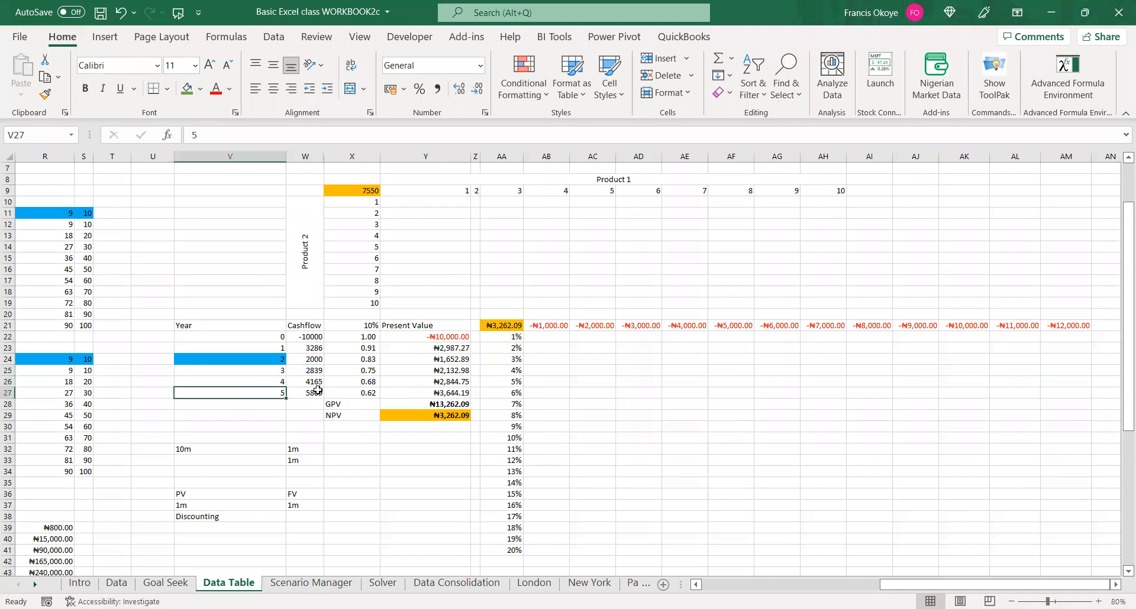
pyautogui.moveTo(325, 348); pyautogui.dragTo(316, 348)
pyautogui.click(316, 348)
pyautogui.click(315, 359)
pyautogui.click(316, 348)
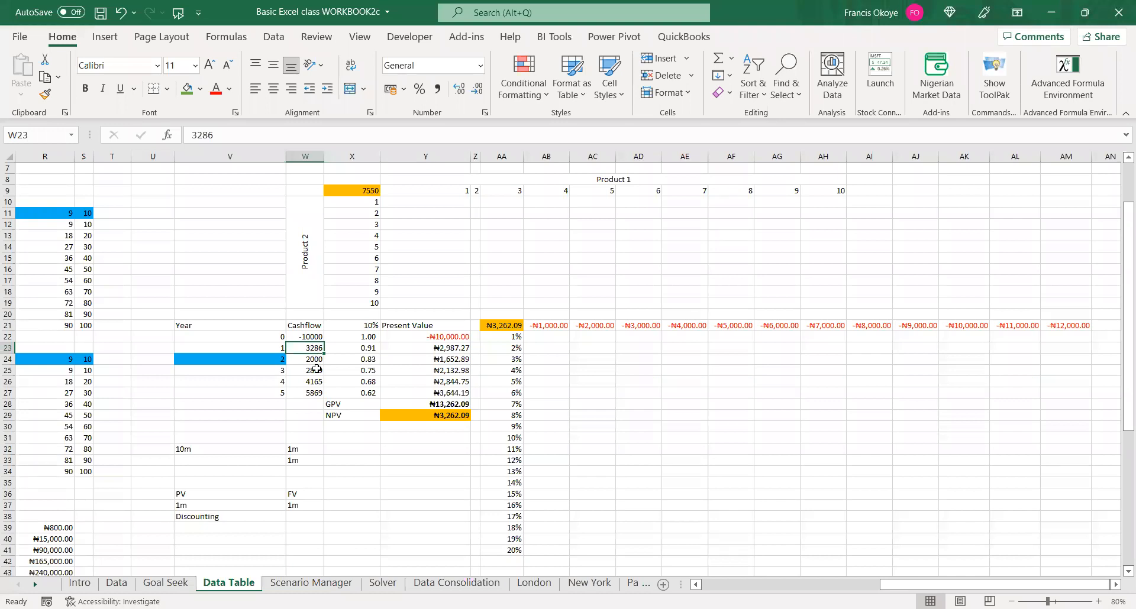
pyautogui.click(362, 317)
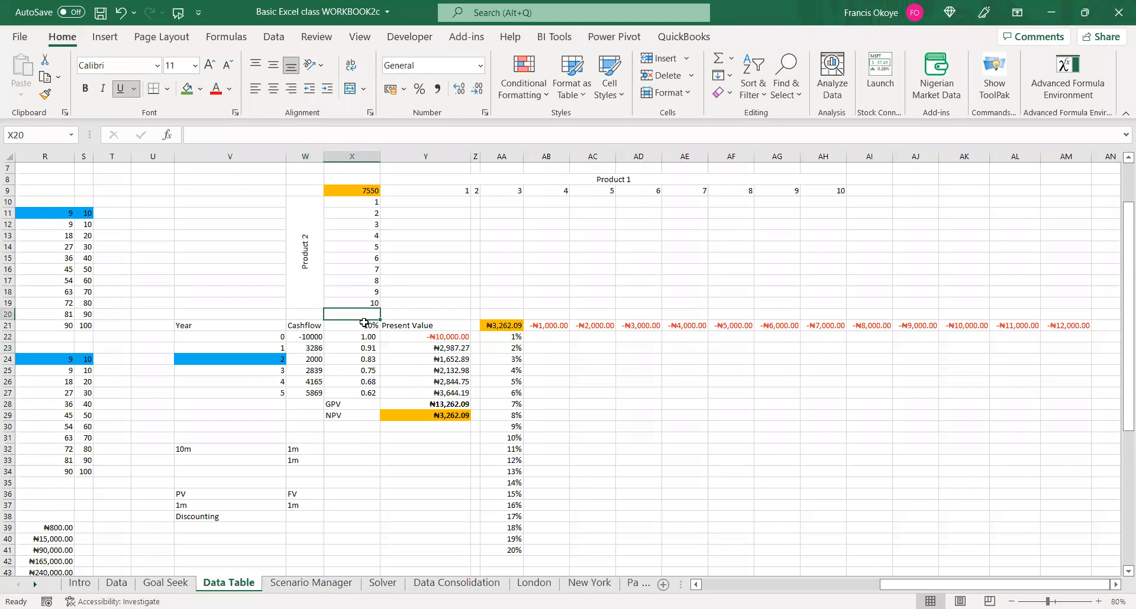
pyautogui.click(362, 325)
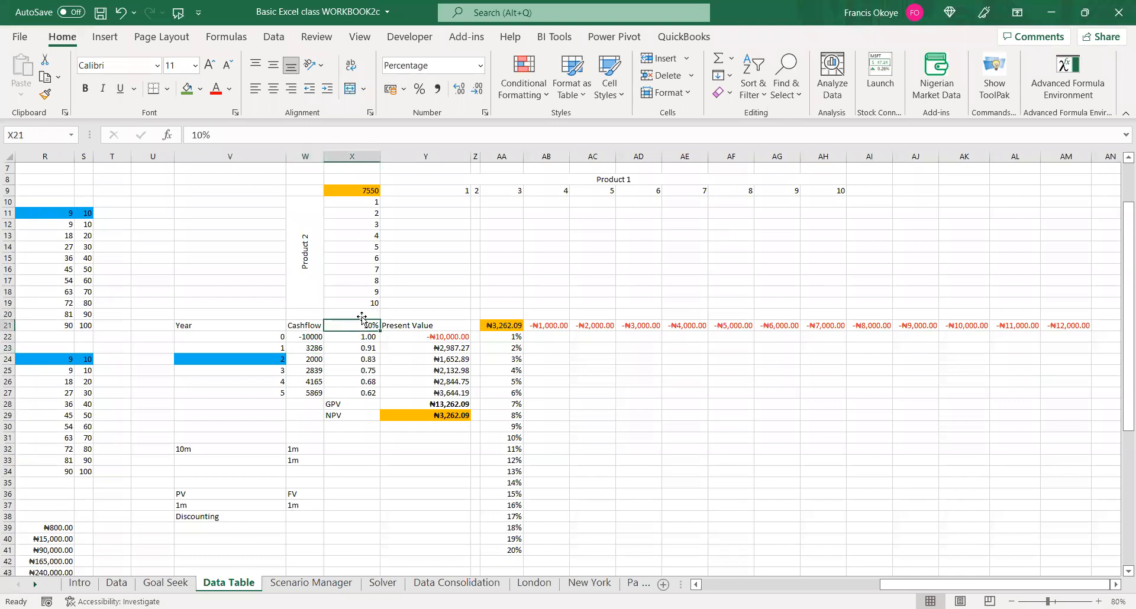
pyautogui.click(360, 313)
pyautogui.write('D')
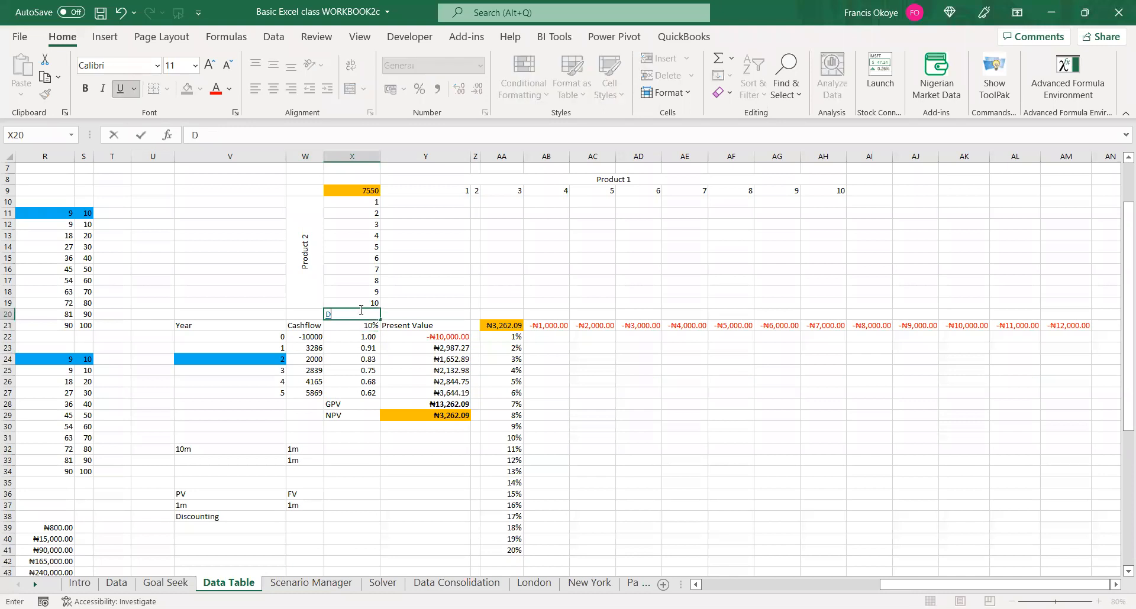
pyautogui.write('F@')
pyautogui.press('BackSpace')
pyautogui.press('BackSpace')
pyautogui.press('BackSpace')
pyautogui.press('Return')
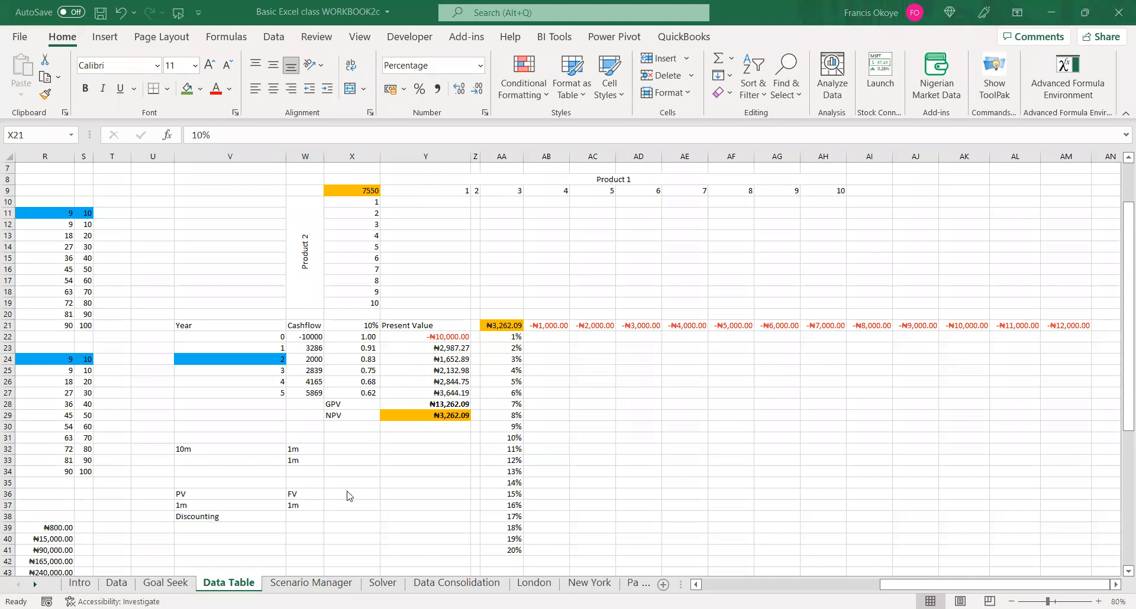
# Enter the labels interest rate in X33 and COC in X34 below the NPV model
pyautogui.click(357, 461)
pyautogui.write('Cisost')
pyautogui.press('BackSpace')
pyautogui.press('BackSpace')
pyautogui.press('BackSpace')
pyautogui.press('BackSpace')
pyautogui.write('in')
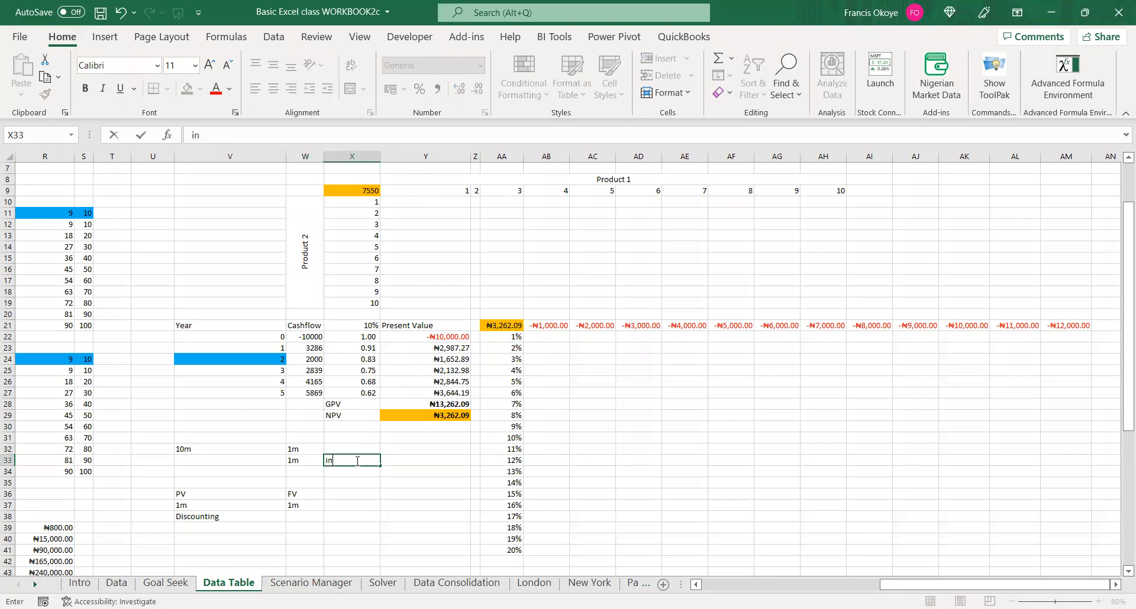
pyautogui.write('terest rate')
pyautogui.press('Return')
pyautogui.write('COC')
pyautogui.press('Return')
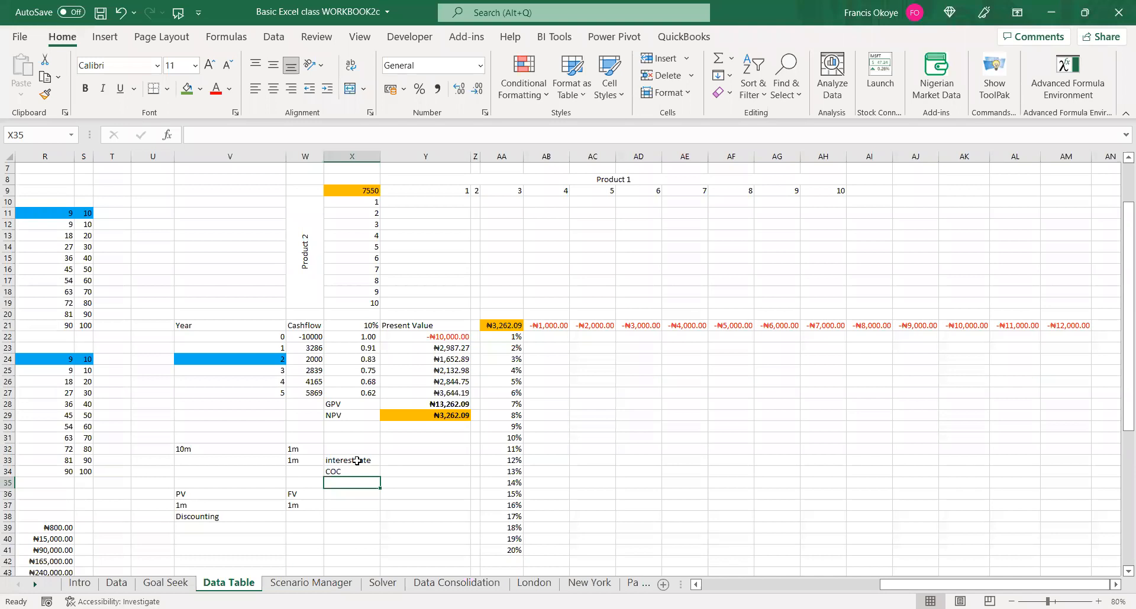
# Add the labels ROR in X35 and Hurdle Rate in X36 beneath COC
pyautogui.write('h')
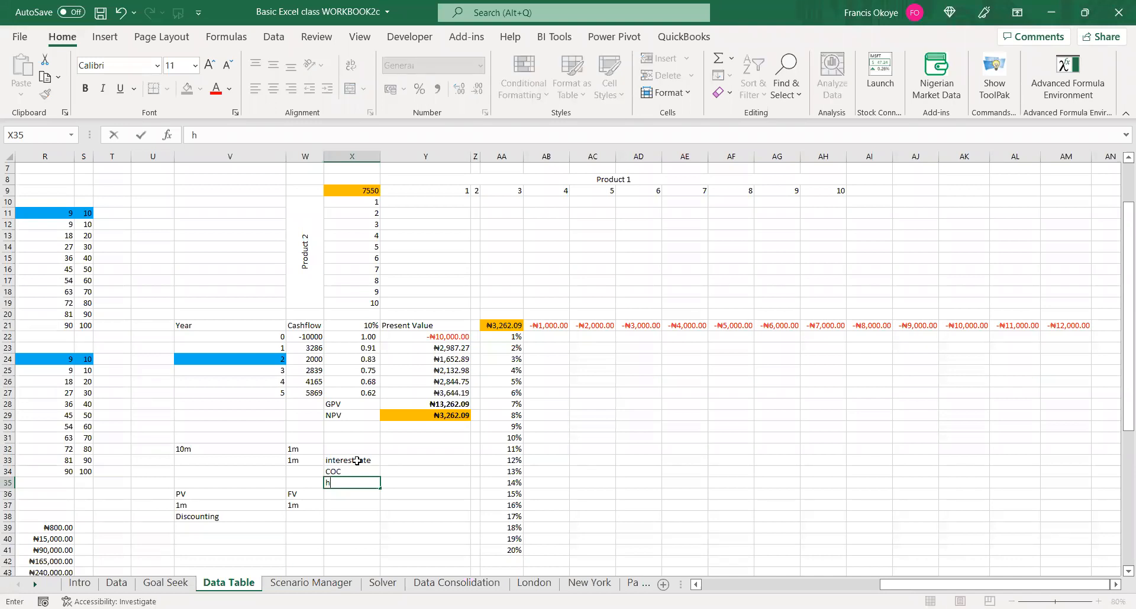
pyautogui.press('BackSpace')
pyautogui.write('ROR')
pyautogui.press('Return')
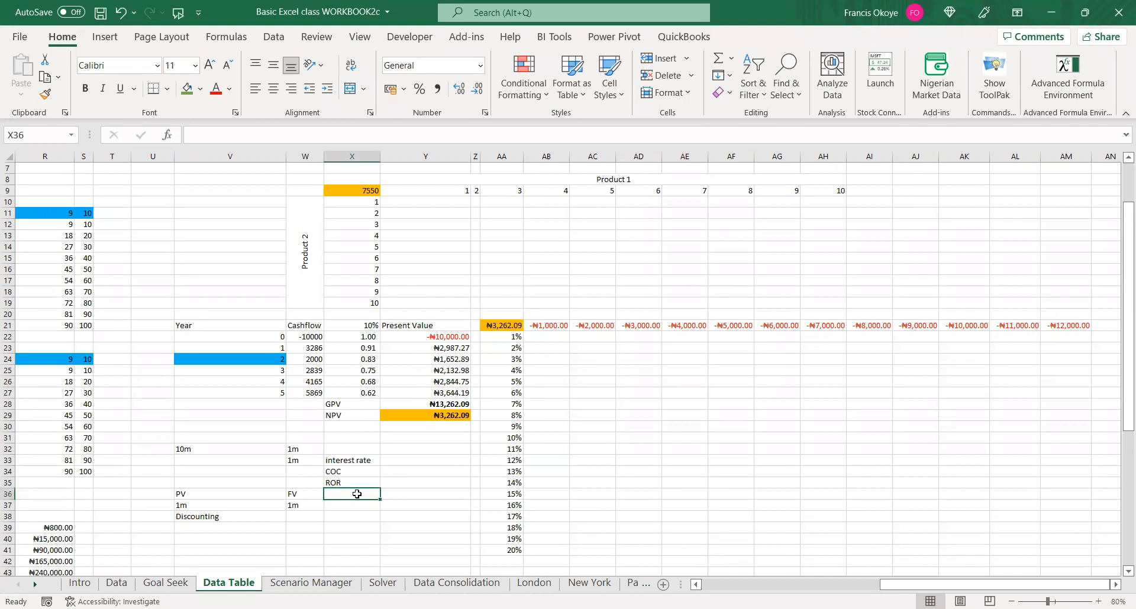
pyautogui.write('Hurdle Rate')
pyautogui.press('Return')
# Enter the label IRR in X38, leaving one blank row below Hurdle Rate
pyautogui.click(356, 517)
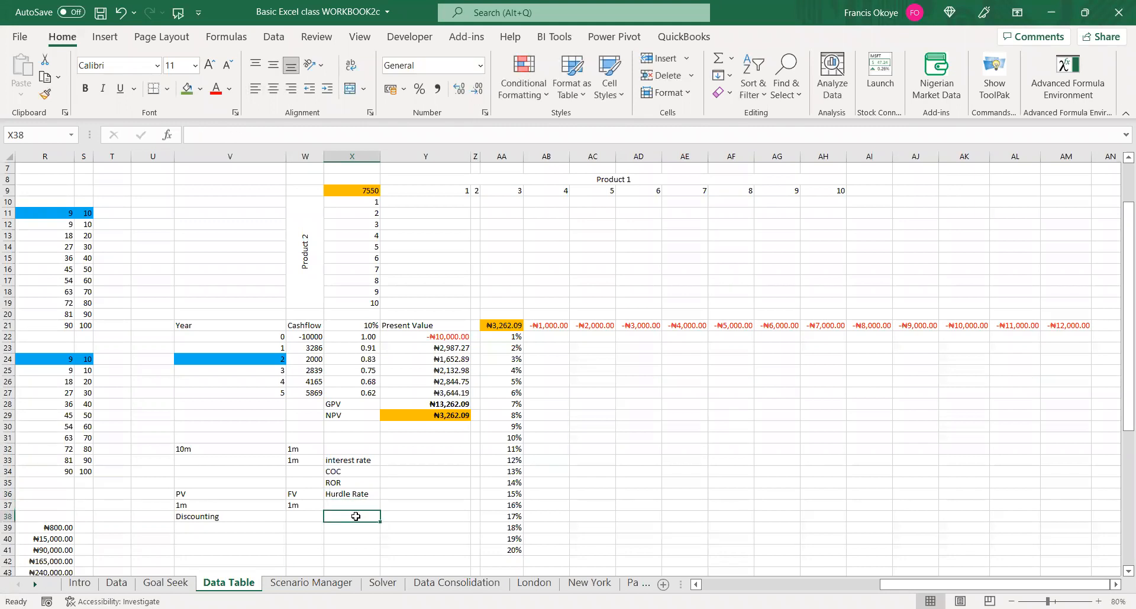
pyautogui.write('IRR')
pyautogui.press('Return')
pyautogui.click(353, 519)
pyautogui.click(352, 484)
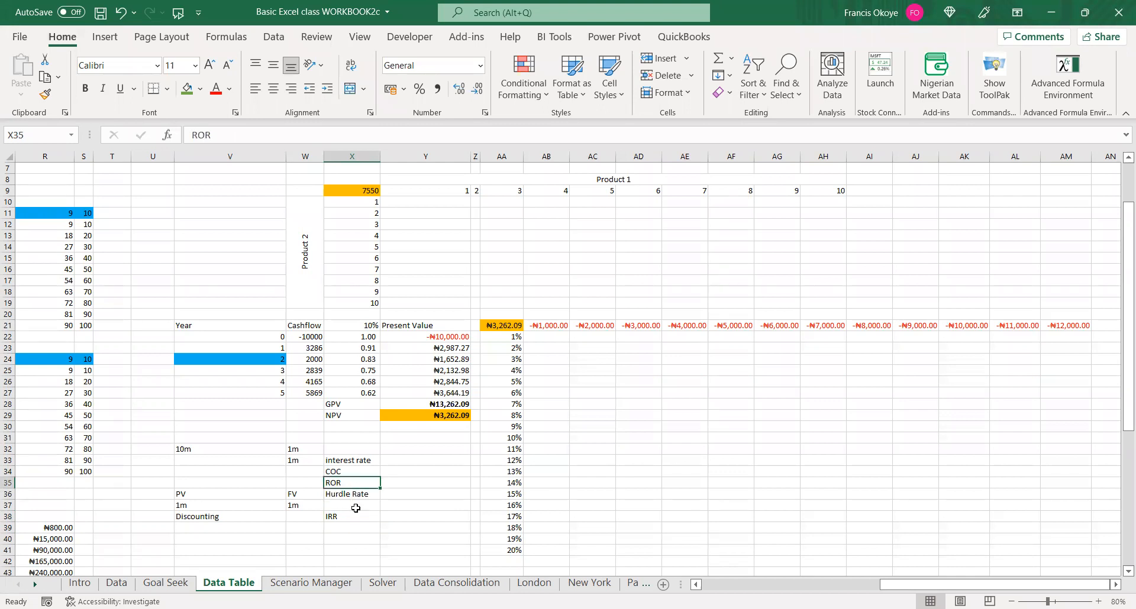
pyautogui.click(347, 461)
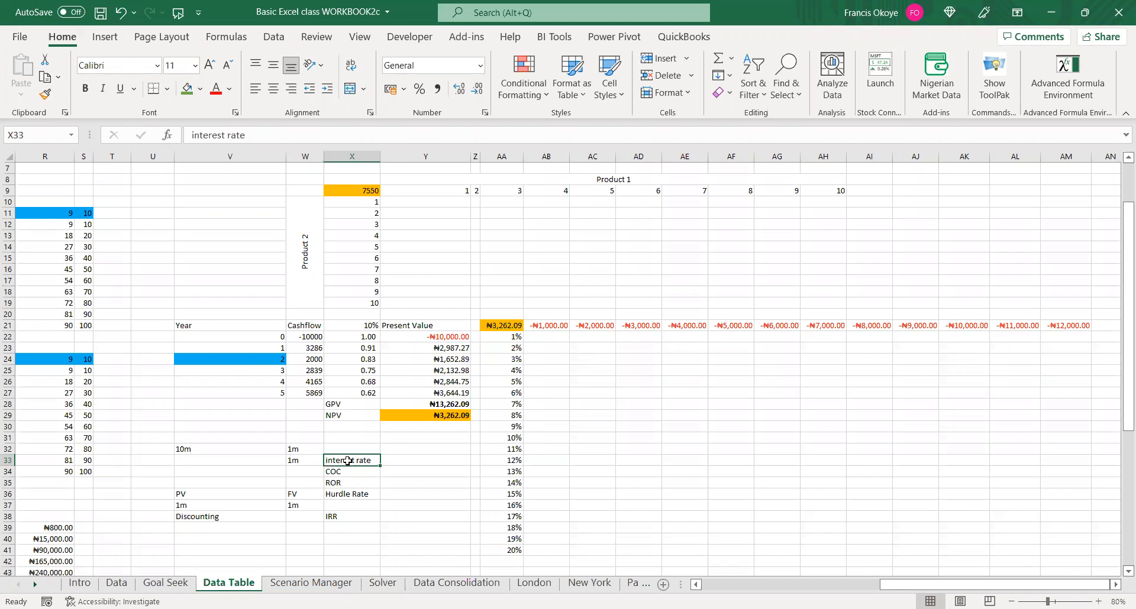
# Enter the label WACC in X40 below the IRR label
pyautogui.click(370, 326)
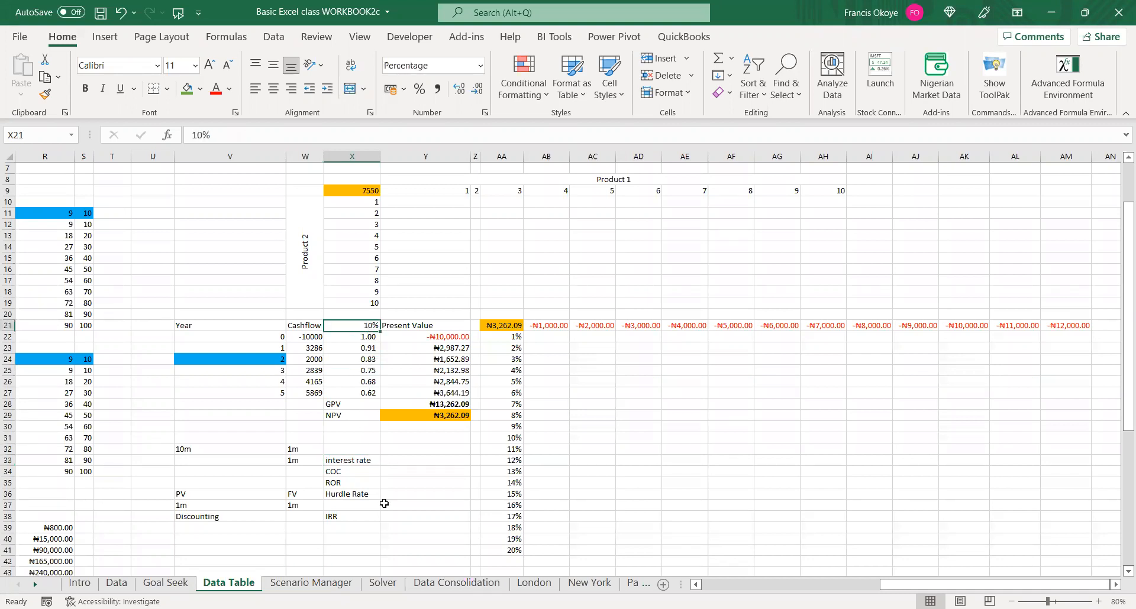
pyautogui.click(350, 539)
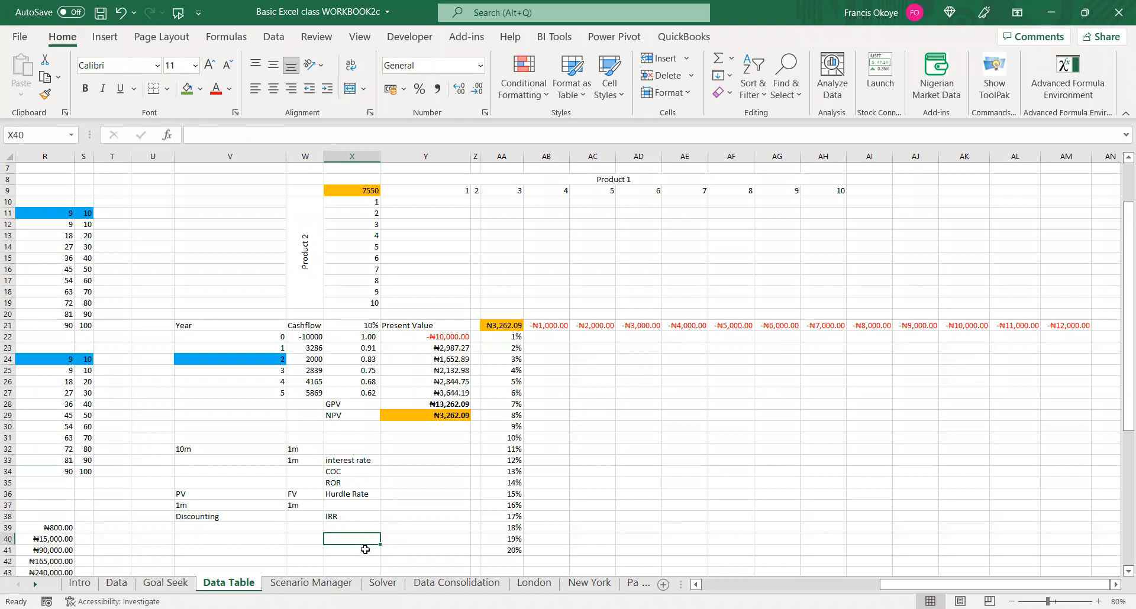
pyautogui.write('WACC')
pyautogui.press('Return')
pyautogui.press('Up')
pyautogui.doubleClick(364, 538)
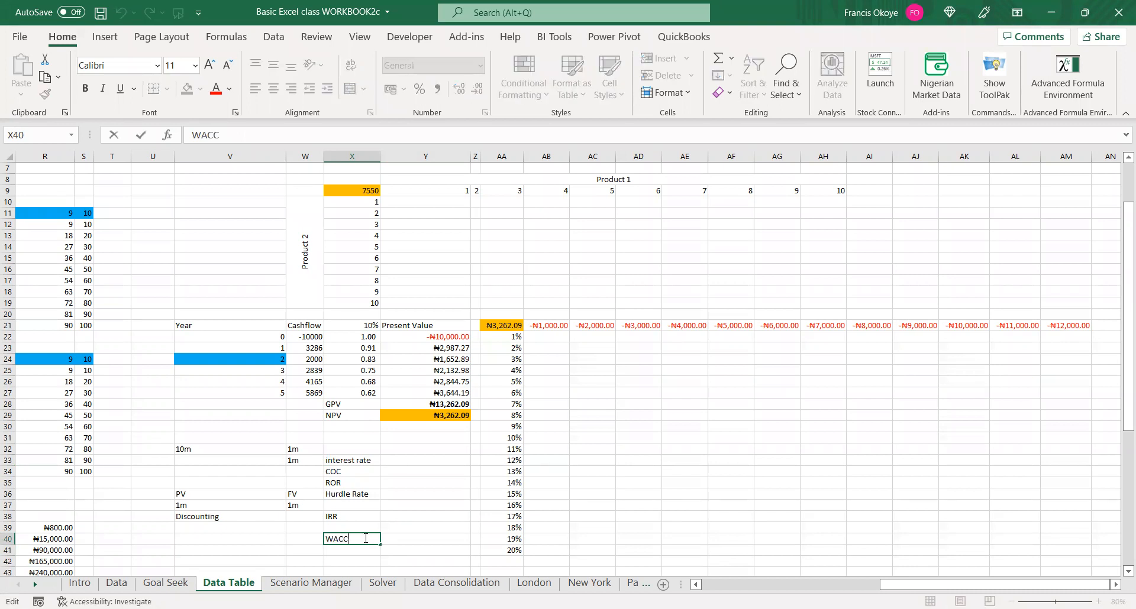
pyautogui.press('Return')
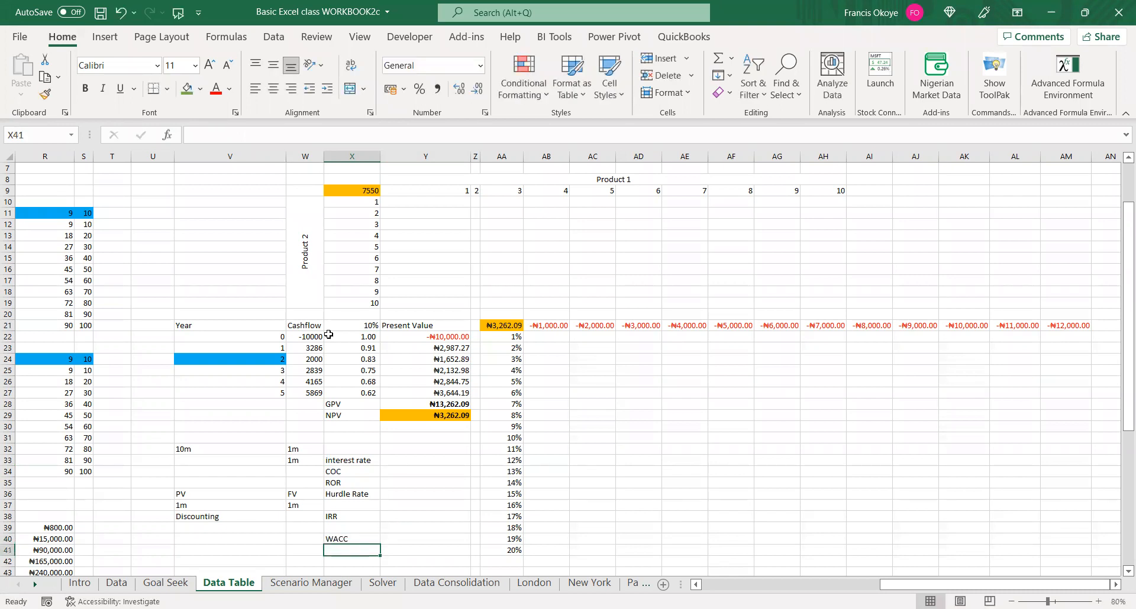
# Check the discount rate in X21 and the discount factor formula in X22
pyautogui.click(354, 326)
pyautogui.click(363, 337)
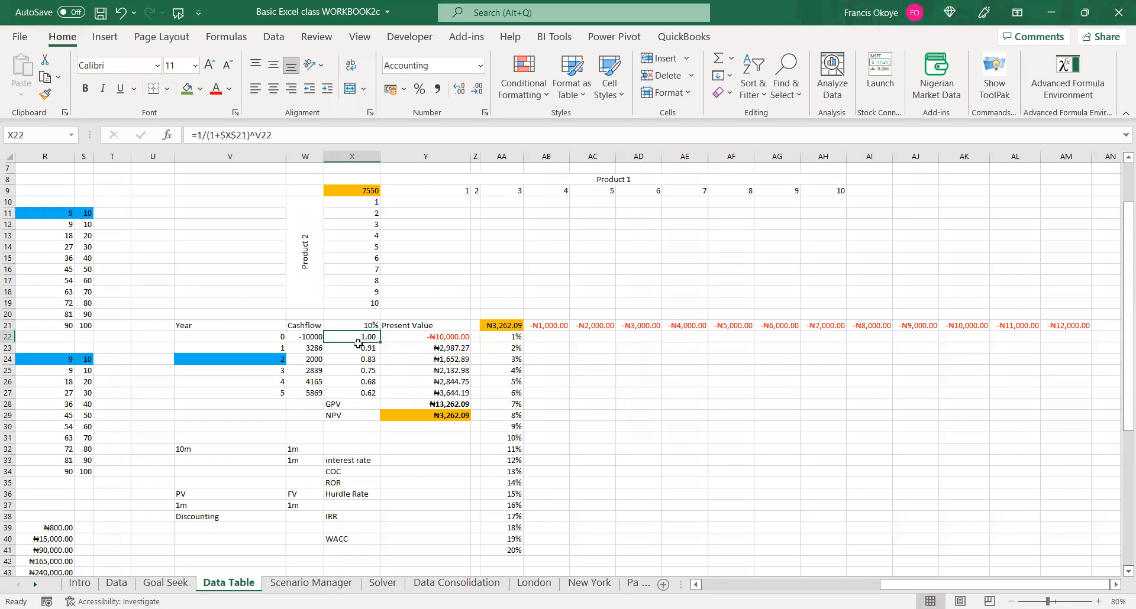
pyautogui.click(364, 326)
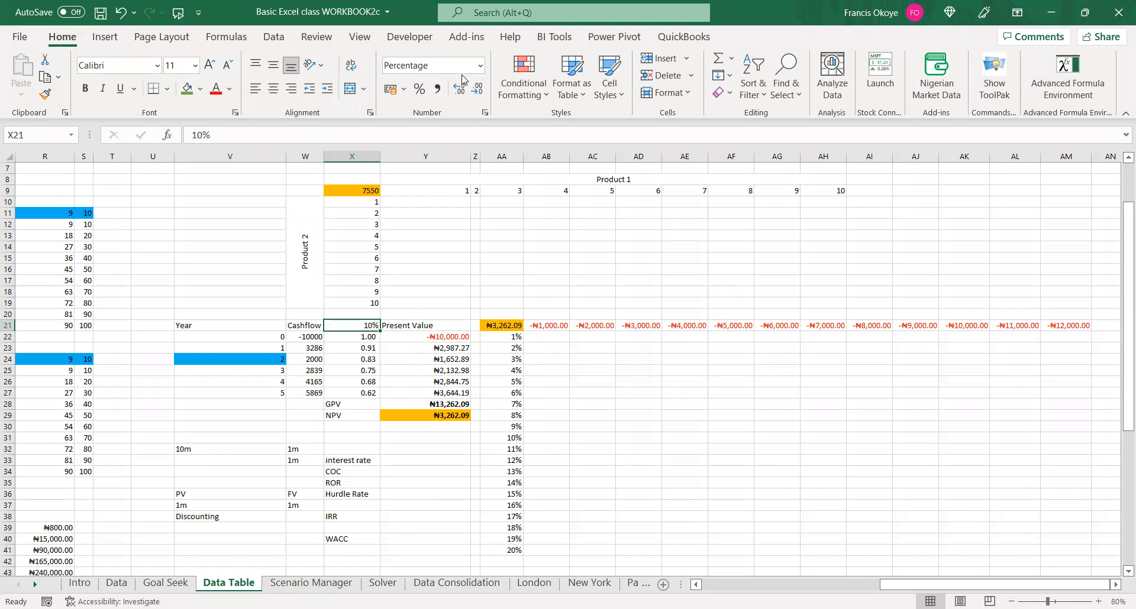
# Handwrite the discount factor formula DF = 1/(1+r)^n in red over the empty cells below the Product 1 heading
pyautogui.moveTo(709, 235)
pyautogui.mouseDown()
pyautogui.moveTo(727, 236)
pyautogui.moveTo(713, 279)
pyautogui.mouseUp()
pyautogui.click(760, 240)
pyautogui.moveTo(751, 230)
pyautogui.mouseDown()
pyautogui.moveTo(761, 277)
pyautogui.moveTo(787, 243)
pyautogui.mouseUp()
pyautogui.moveTo(780, 251); pyautogui.dragTo(789, 250)
pyautogui.moveTo(833, 202)
pyautogui.mouseDown()
pyautogui.moveTo(843, 245)
pyautogui.moveTo(859, 247)
pyautogui.moveTo(835, 300)
pyautogui.moveTo(857, 281)
pyautogui.moveTo(855, 298)
pyautogui.moveTo(868, 291)
pyautogui.moveTo(877, 269)
pyautogui.moveTo(890, 291)
pyautogui.mouseUp()
pyautogui.moveTo(826, 278); pyautogui.dragTo(853, 305)
pyautogui.click(884, 254)
pyautogui.moveTo(883, 256); pyautogui.dragTo(892, 257)
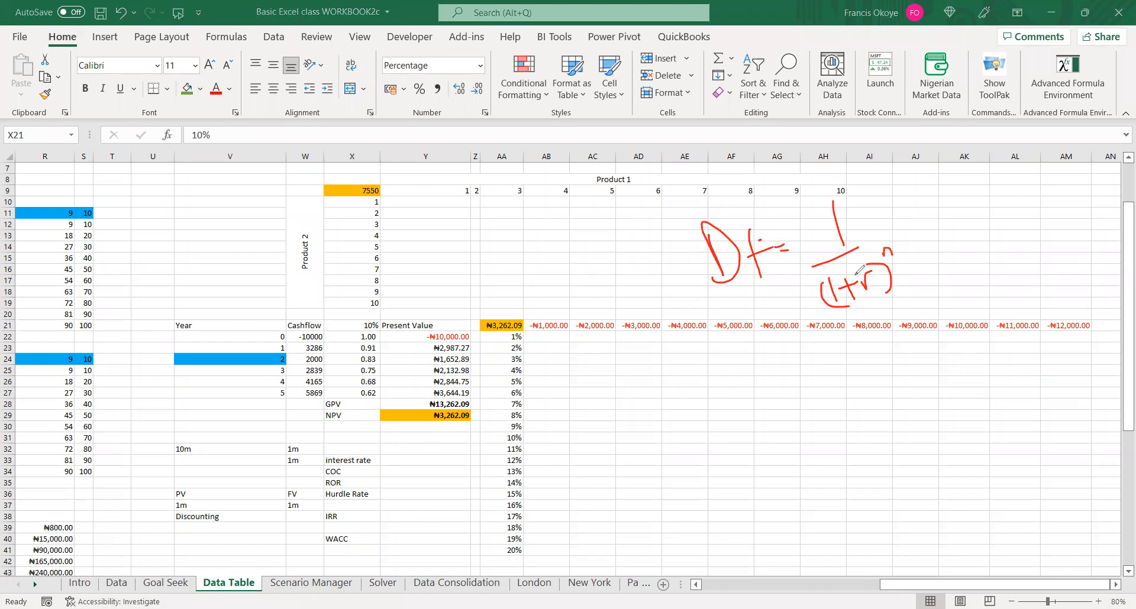
# Handwrite the alternative form (1+r)^-n beside the discount factor formula and add CF as a multiplier to both versions
pyautogui.moveTo(961, 189)
pyautogui.mouseDown()
pyautogui.moveTo(964, 210)
pyautogui.moveTo(1030, 185)
pyautogui.moveTo(1038, 193)
pyautogui.mouseUp()
pyautogui.moveTo(1036, 185)
pyautogui.mouseDown()
pyautogui.moveTo(1046, 178)
pyautogui.moveTo(1006, 202)
pyautogui.mouseUp()
pyautogui.moveTo(1053, 173)
pyautogui.mouseDown()
pyautogui.moveTo(1055, 190)
pyautogui.moveTo(1068, 165)
pyautogui.moveTo(1076, 170)
pyautogui.mouseUp()
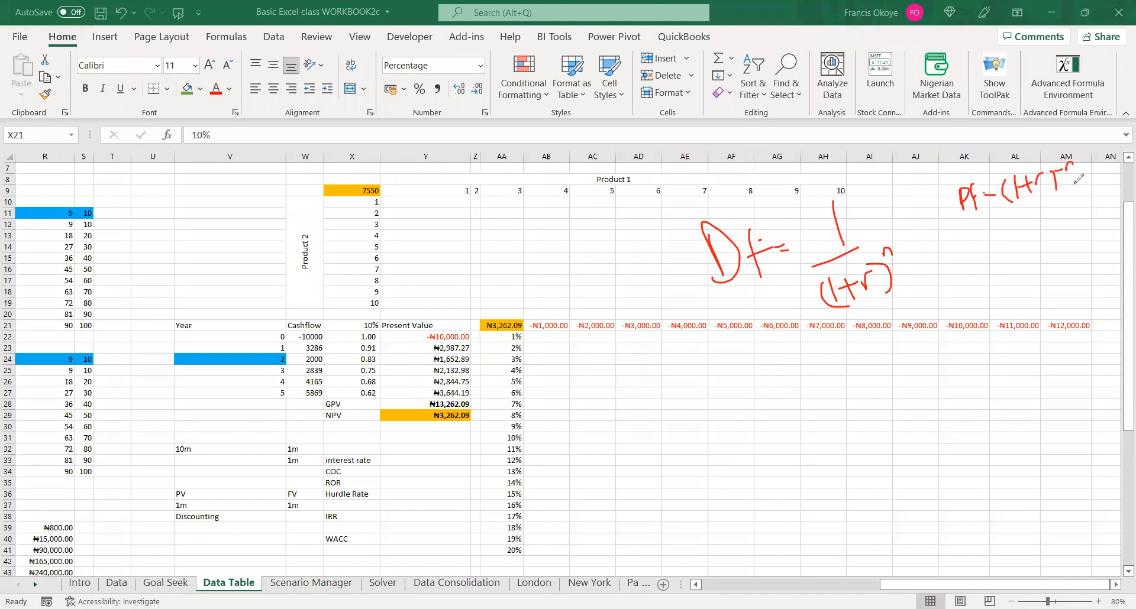
pyautogui.moveTo(990, 179)
pyautogui.mouseDown()
pyautogui.moveTo(983, 195)
pyautogui.moveTo(1012, 173)
pyautogui.mouseUp()
pyautogui.moveTo(878, 227)
pyautogui.mouseDown()
pyautogui.moveTo(903, 213)
pyautogui.moveTo(906, 194)
pyautogui.mouseUp()
# Handwrite the present value summation Σ CF/(1+r)^n with its limits beside the discount factor formula
pyautogui.moveTo(982, 238)
pyautogui.mouseDown()
pyautogui.moveTo(973, 253)
pyautogui.moveTo(1002, 231)
pyautogui.moveTo(1043, 236)
pyautogui.mouseUp()
pyautogui.moveTo(971, 270)
pyautogui.mouseDown()
pyautogui.moveTo(978, 297)
pyautogui.moveTo(1010, 271)
pyautogui.mouseUp()
pyautogui.moveTo(974, 274); pyautogui.dragTo(968, 299)
pyautogui.moveTo(1031, 256); pyautogui.dragTo(1035, 250)
pyautogui.moveTo(952, 233)
pyautogui.mouseDown()
pyautogui.moveTo(921, 294)
pyautogui.moveTo(937, 297)
pyautogui.moveTo(928, 314)
pyautogui.mouseUp()
pyautogui.click(924, 304)
pyautogui.click(932, 308)
pyautogui.click(933, 314)
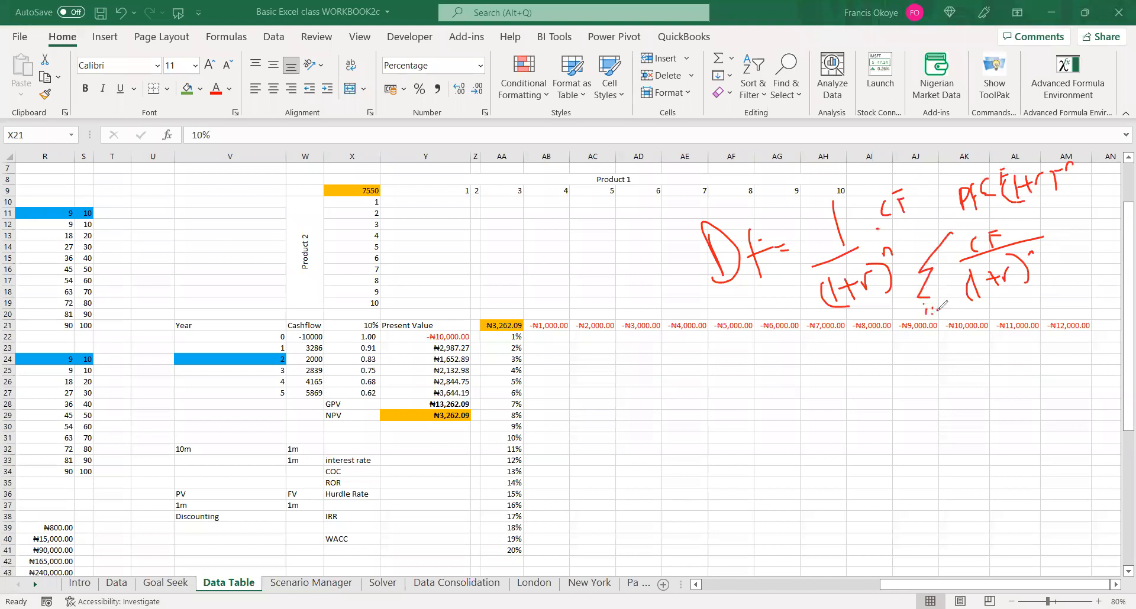
pyautogui.moveTo(935, 306); pyautogui.dragTo(935, 316)
pyautogui.moveTo(927, 230); pyautogui.dragTo(925, 249)
pyautogui.moveTo(850, 235)
pyautogui.mouseDown()
pyautogui.moveTo(766, 221)
pyautogui.moveTo(883, 211)
pyautogui.moveTo(940, 223)
pyautogui.moveTo(952, 269)
pyautogui.moveTo(1024, 254)
pyautogui.moveTo(1024, 172)
pyautogui.moveTo(1036, 186)
pyautogui.moveTo(821, 296)
pyautogui.moveTo(931, 310)
pyautogui.mouseUp()
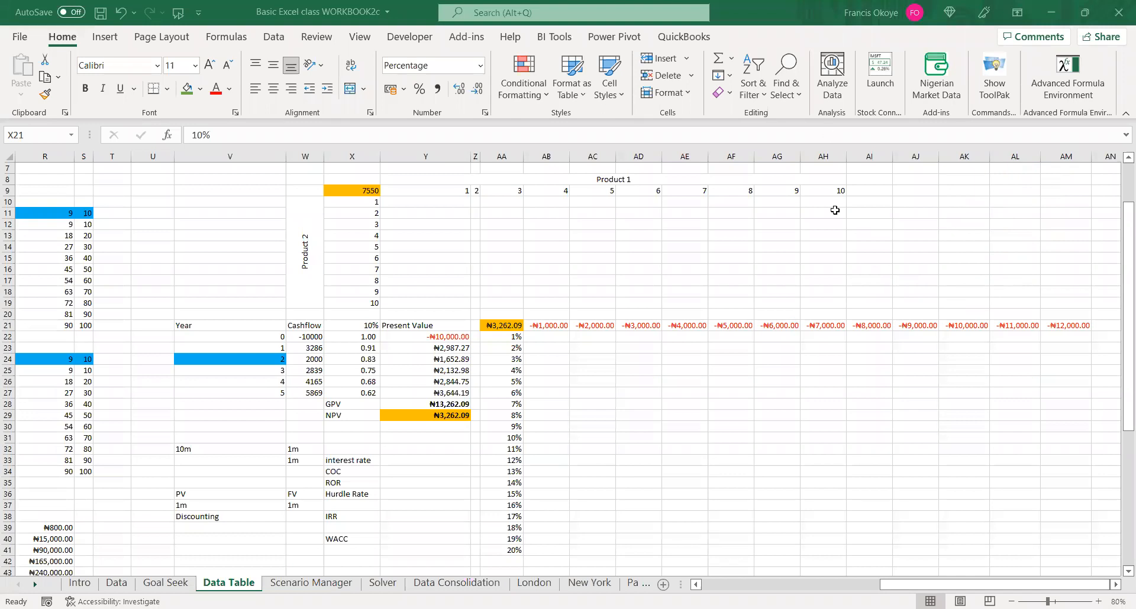
# Copy the Year column V21:V27 to a new table starting at AF31
pyautogui.click(770, 294)
pyautogui.moveTo(241, 325); pyautogui.dragTo(300, 395)
pyautogui.click(776, 405)
pyautogui.click(732, 416)
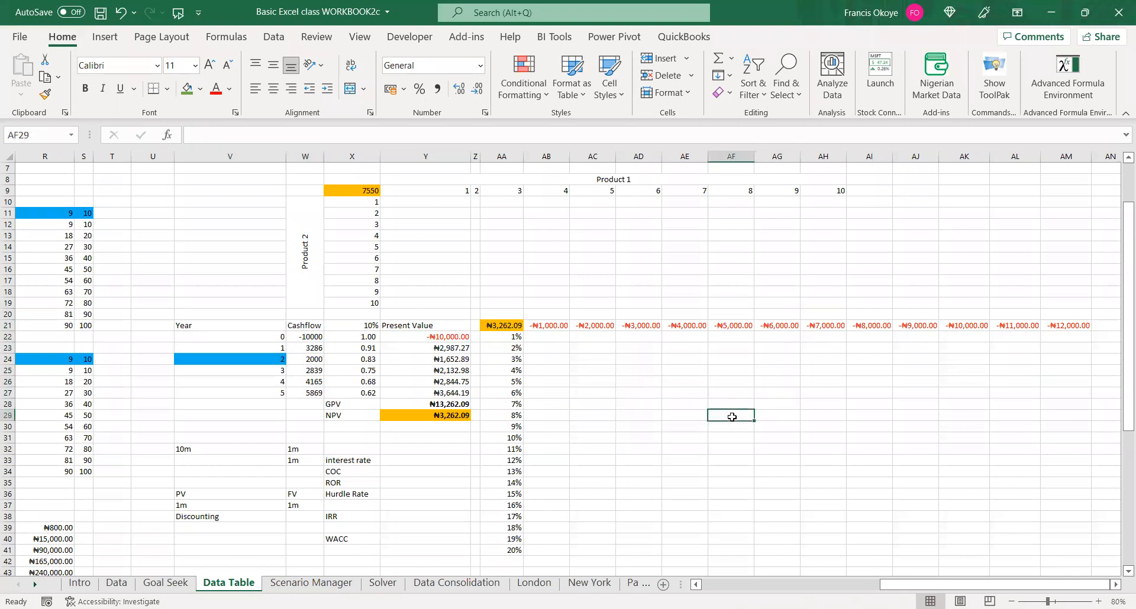
pyautogui.moveTo(256, 328); pyautogui.dragTo(264, 389)
pyautogui.hotkey('ctrl', 'c')
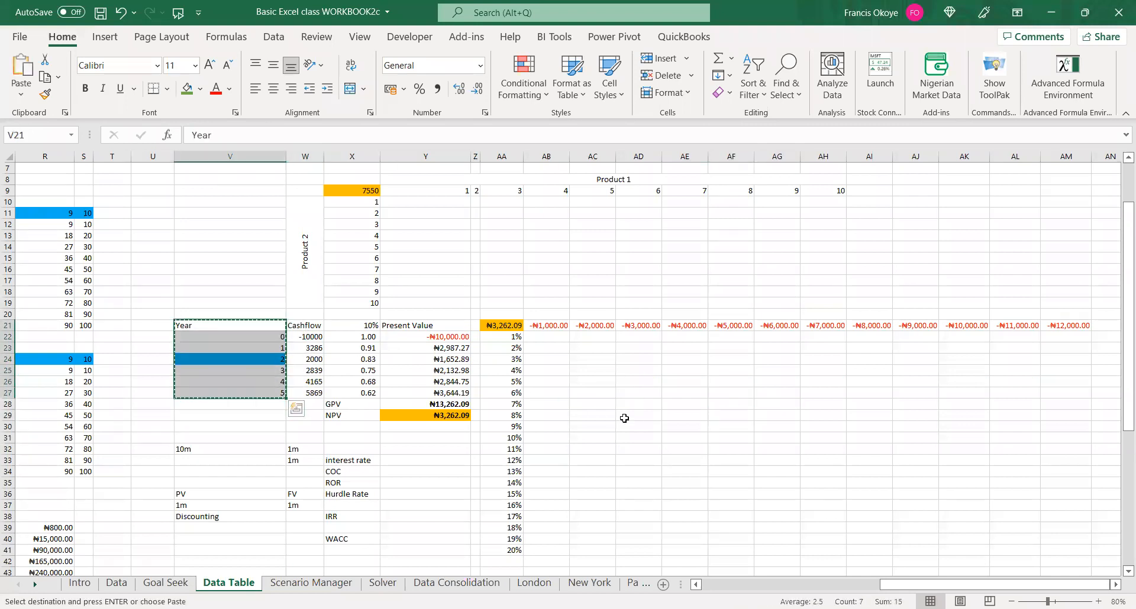
pyautogui.click(717, 436)
pyautogui.press('Return')
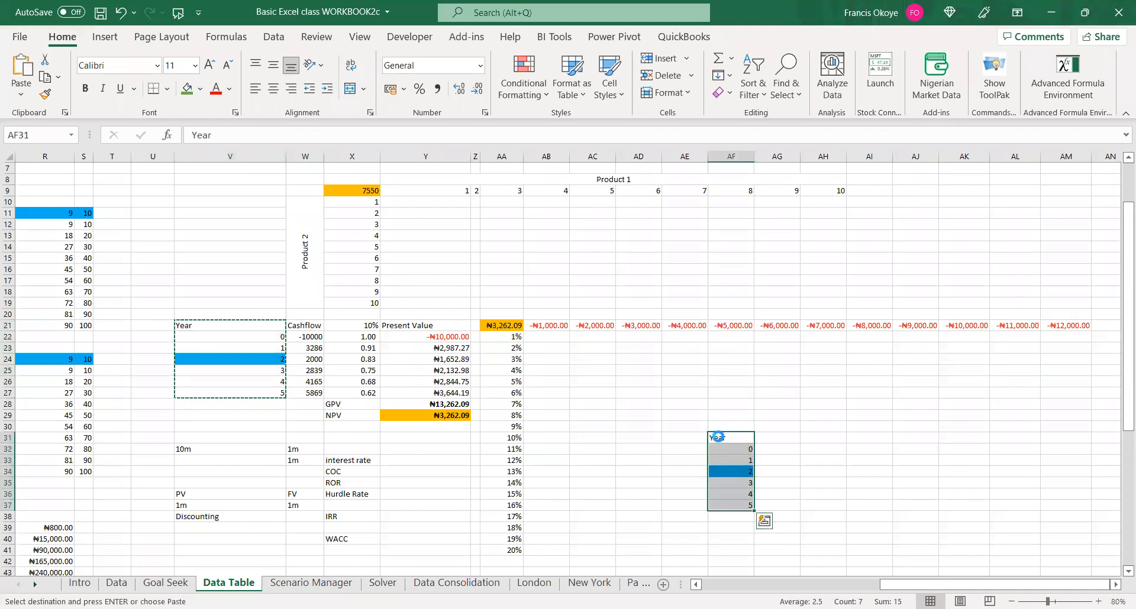
# Add the heading CF in AG31 and enter the year 0 cash flow of -10000 in AG32
pyautogui.press('Right')
pyautogui.write('CF')
pyautogui.press('Return')
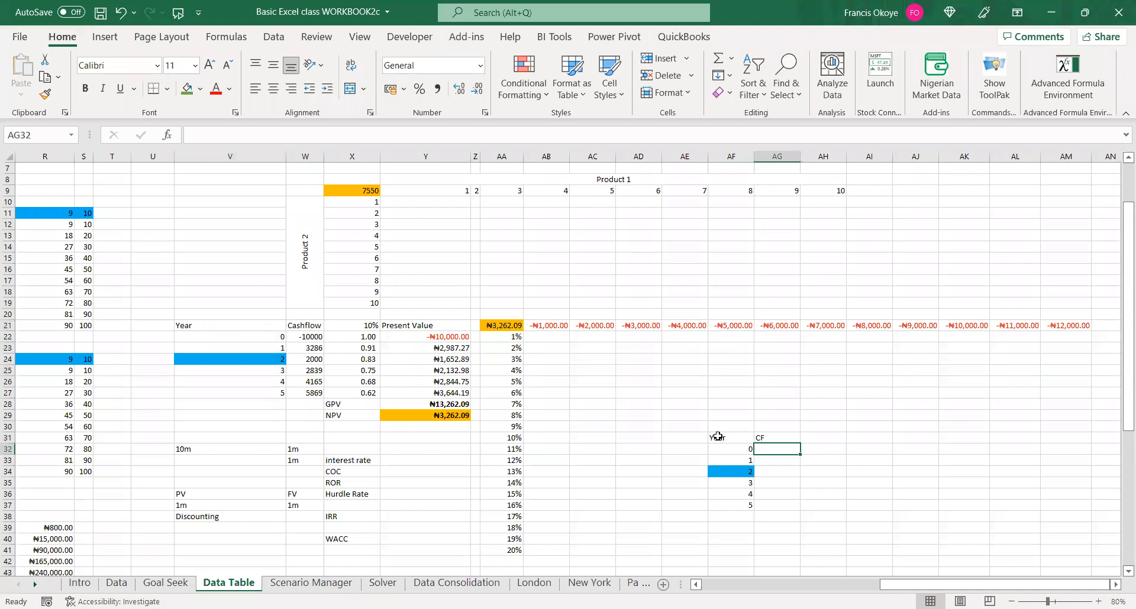
pyautogui.write('-10000')
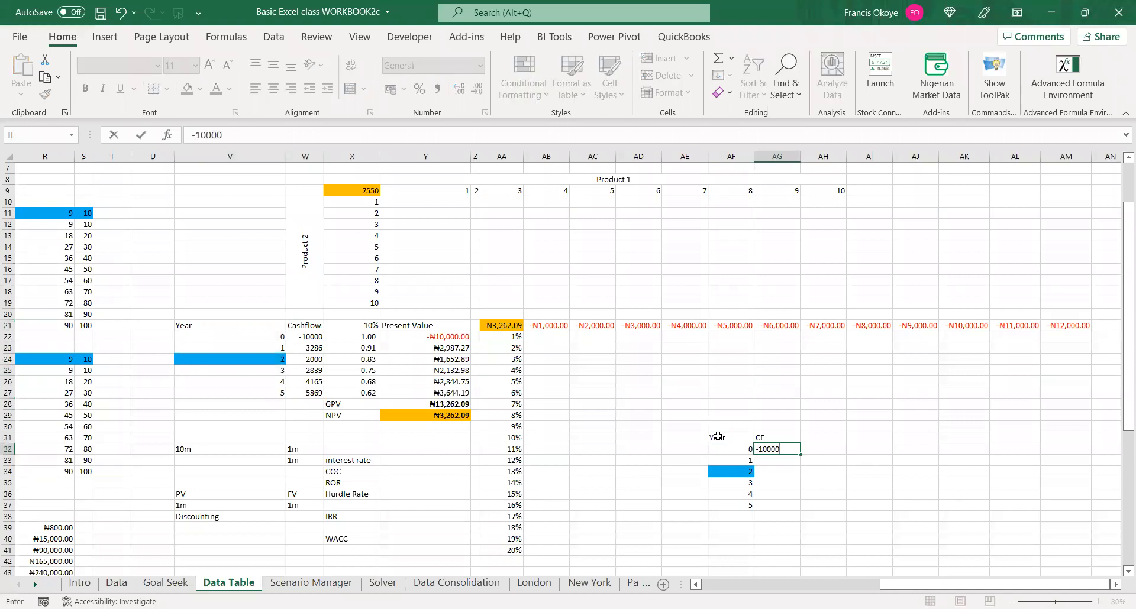
pyautogui.press('Return')
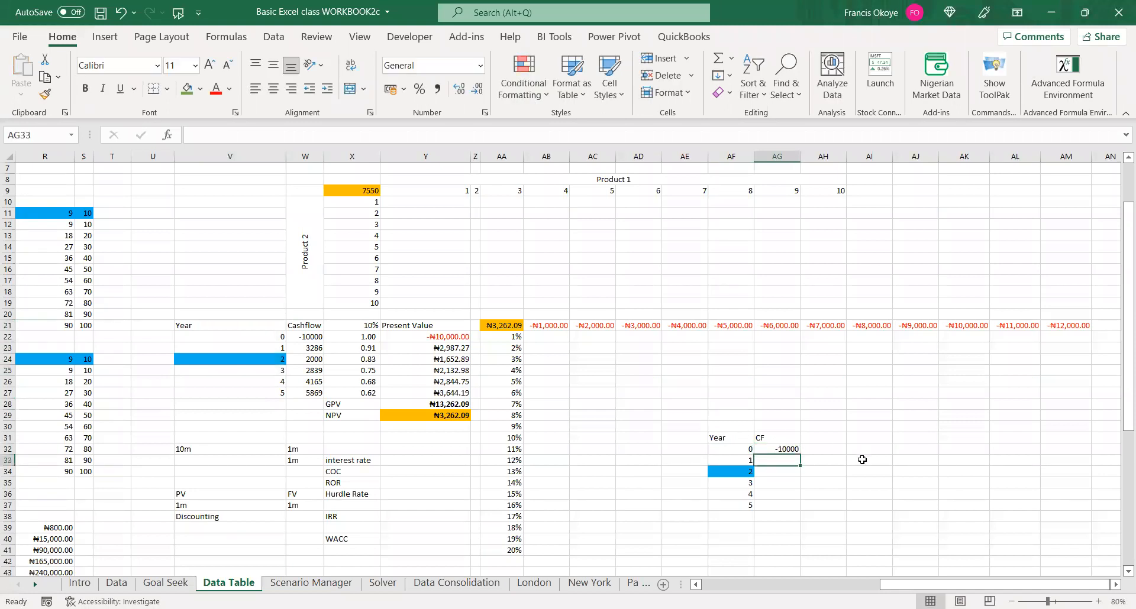
pyautogui.click(789, 449)
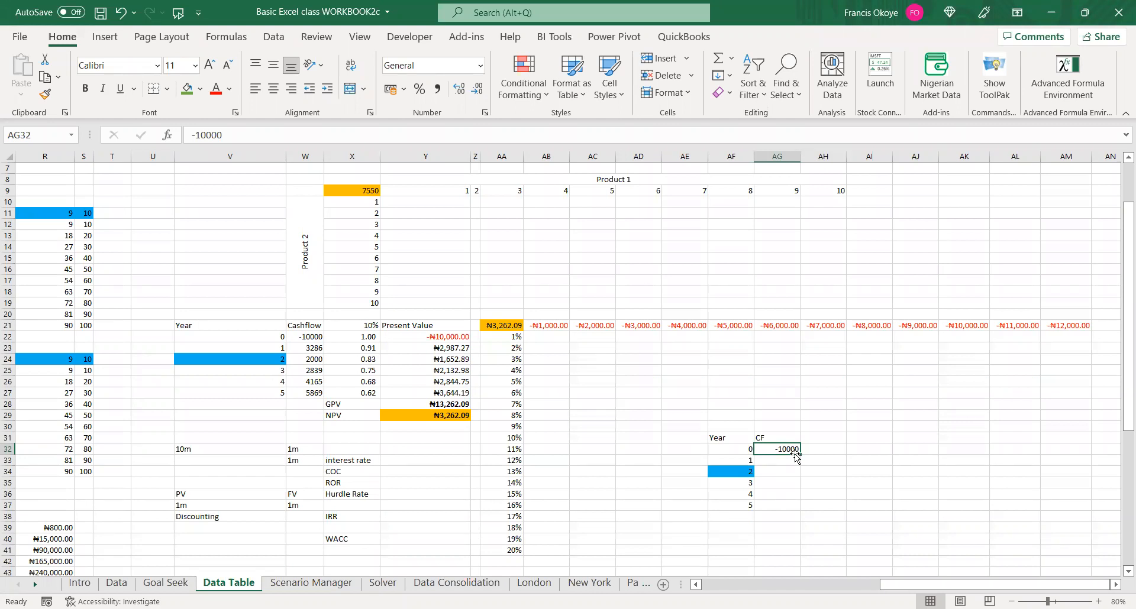
# Enter the year 1 to 5 cash flows 200, 100, 300, 250 and 100 in AG33:AG37
pyautogui.click(784, 461)
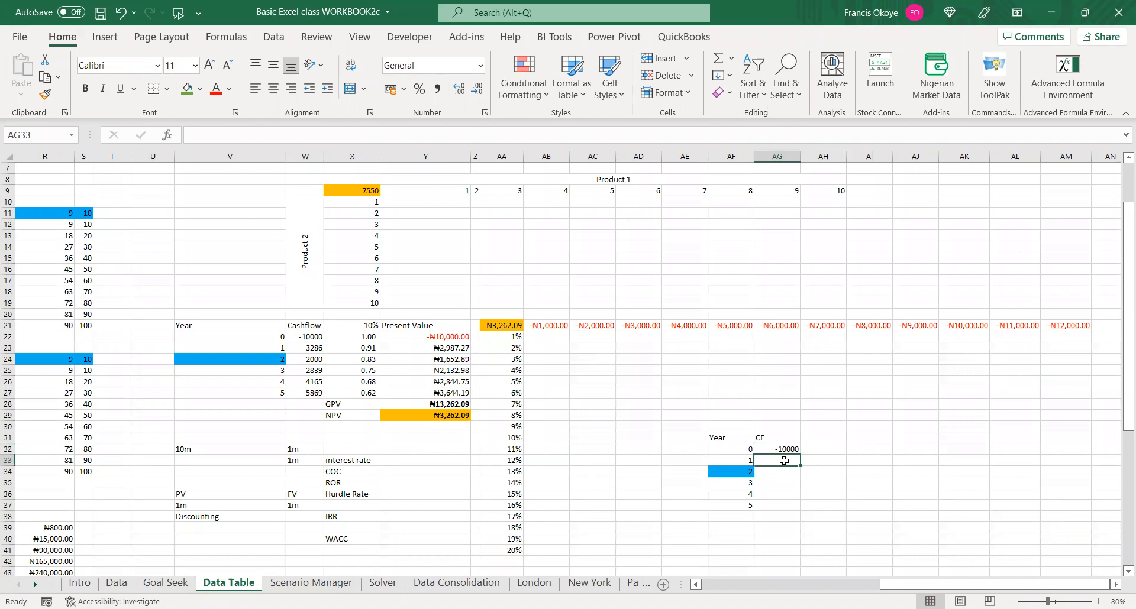
pyautogui.write('3200')
pyautogui.press('Return')
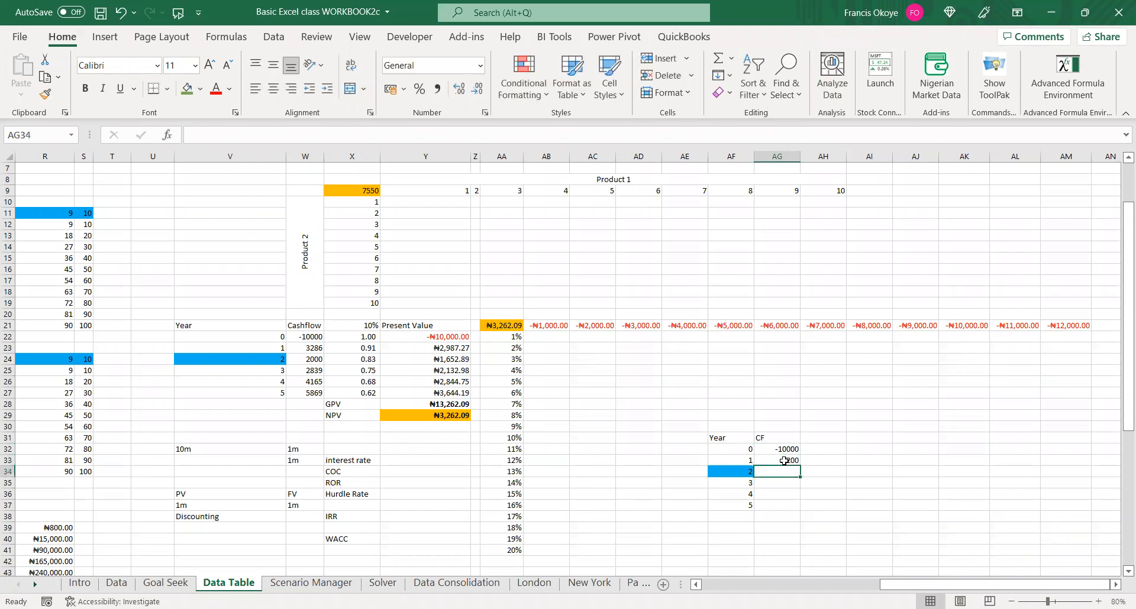
pyautogui.write('100')
pyautogui.press('Return')
pyautogui.write('300')
pyautogui.press('Return')
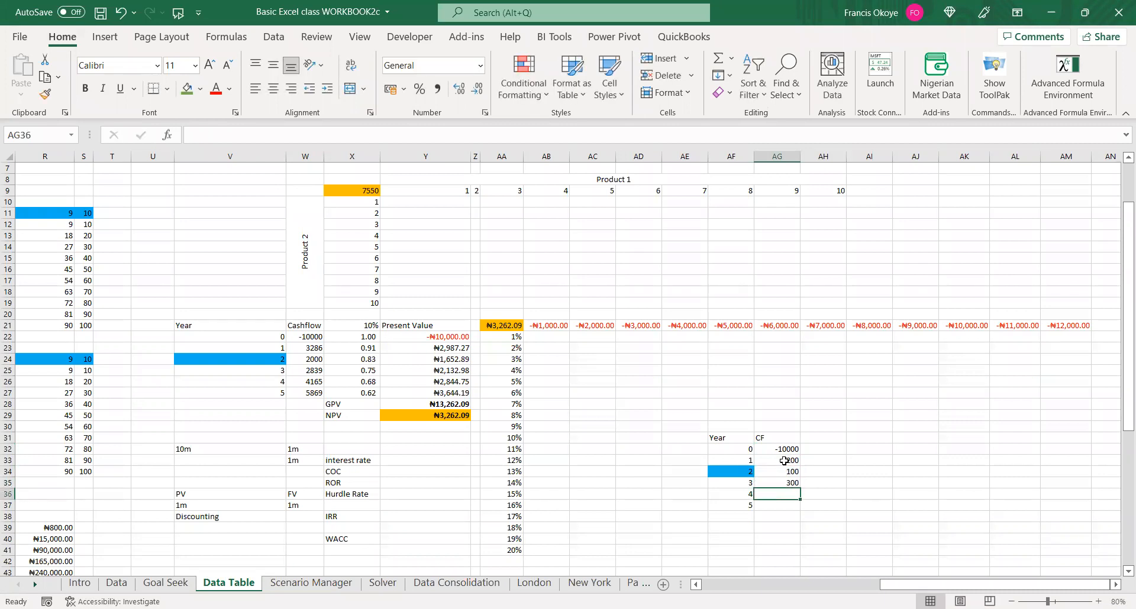
pyautogui.write('250')
pyautogui.press('Return')
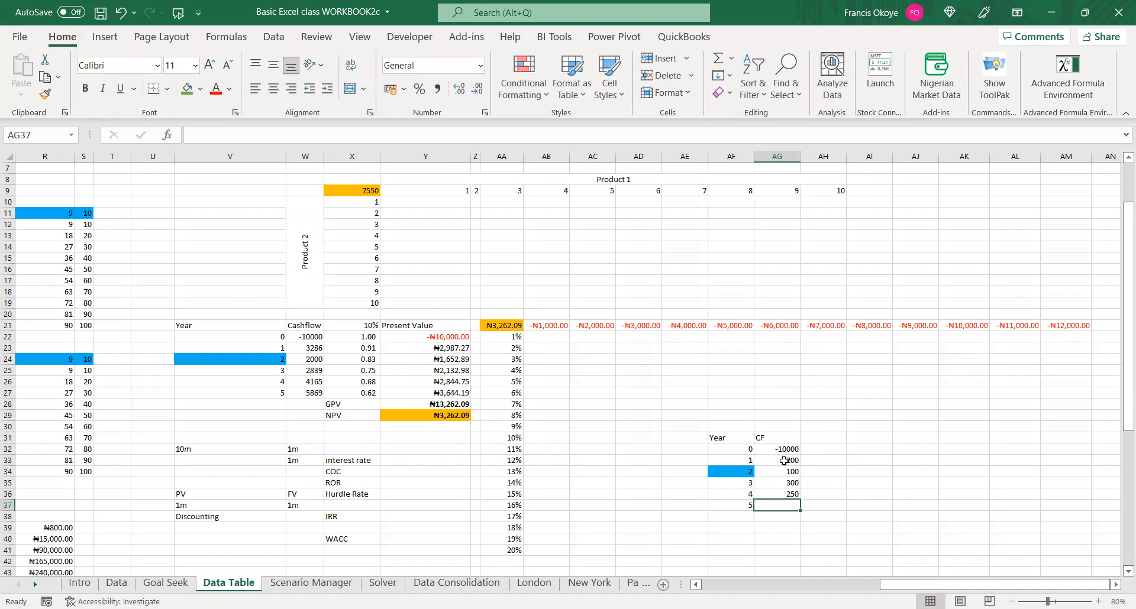
pyautogui.write('100')
pyautogui.press('Return')
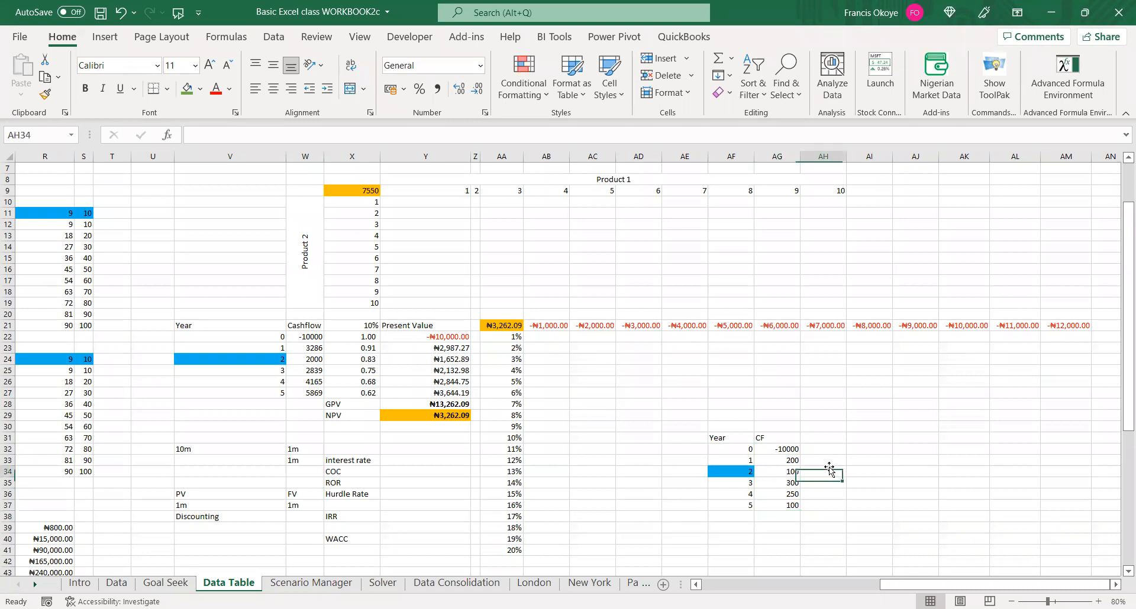
pyautogui.click(850, 494)
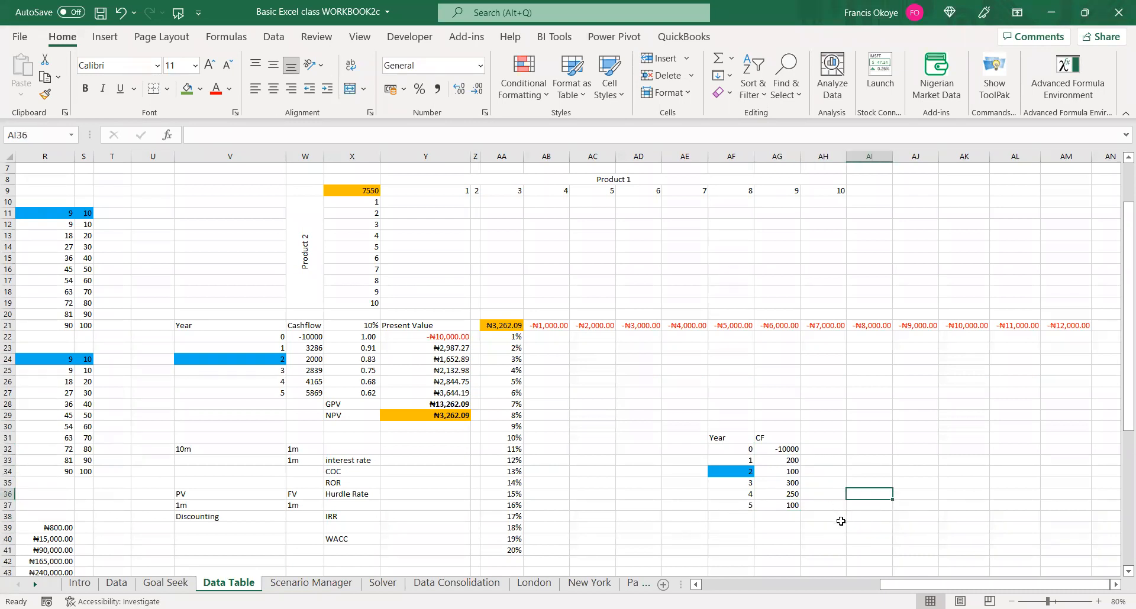
# Check the sum of the cash flows in AG33:AG37 and change the year 0 cash flow in AG32 to -1000
pyautogui.moveTo(791, 462); pyautogui.dragTo(791, 503)
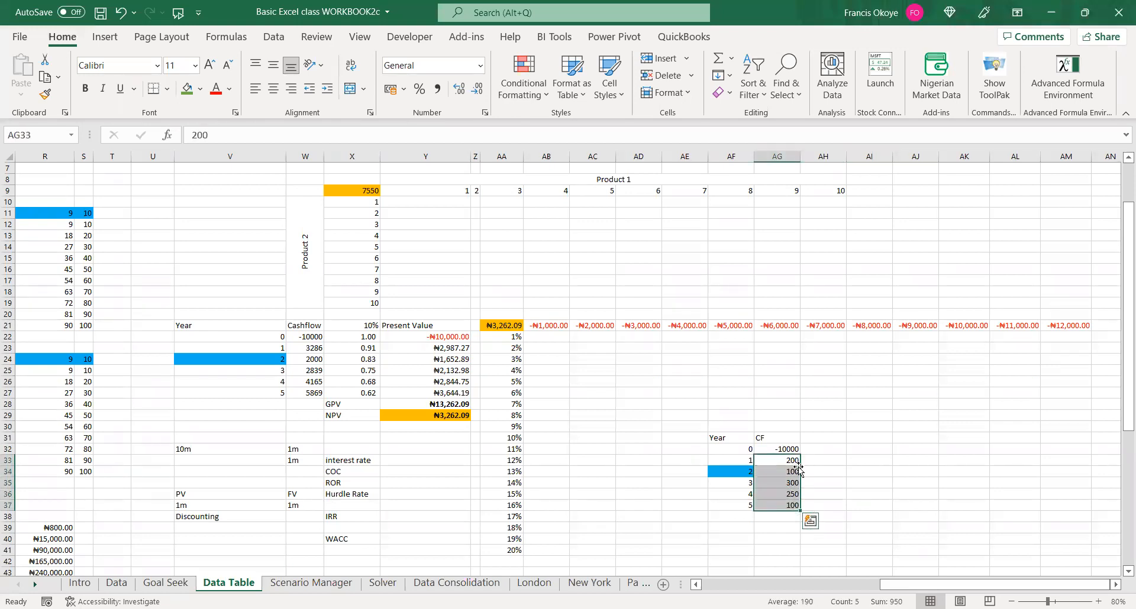
pyautogui.click(788, 445)
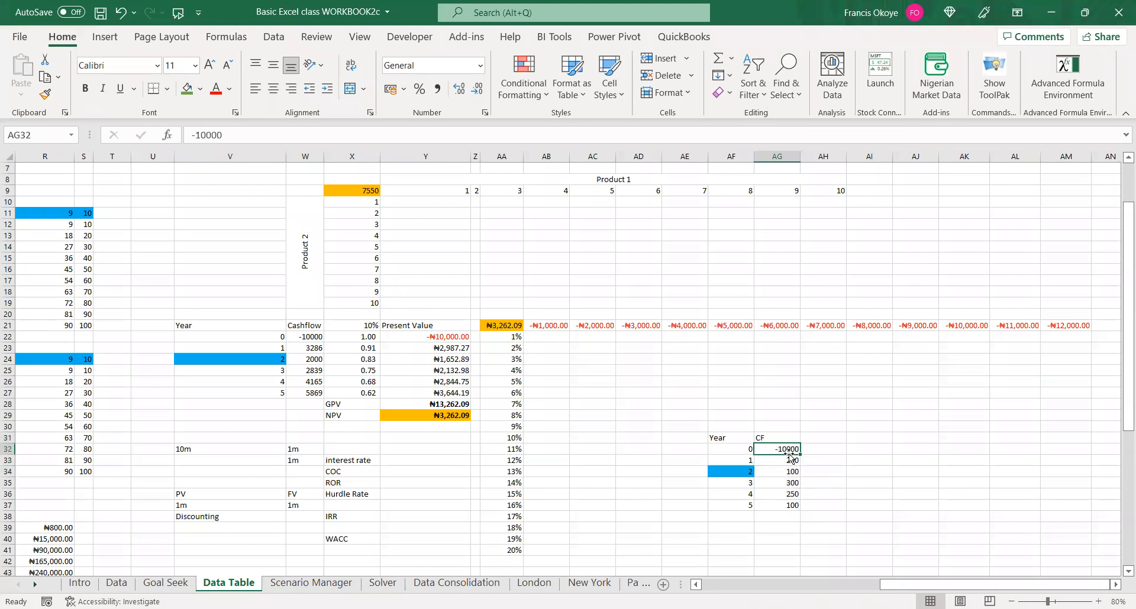
pyautogui.write('-1000')
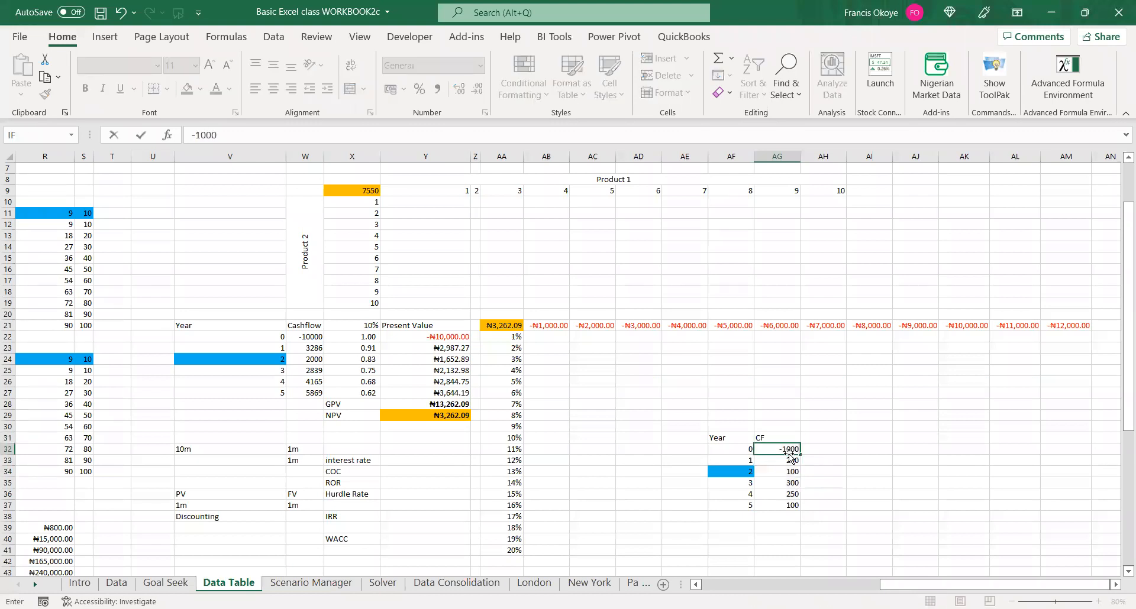
pyautogui.press('Return')
pyautogui.click(895, 450)
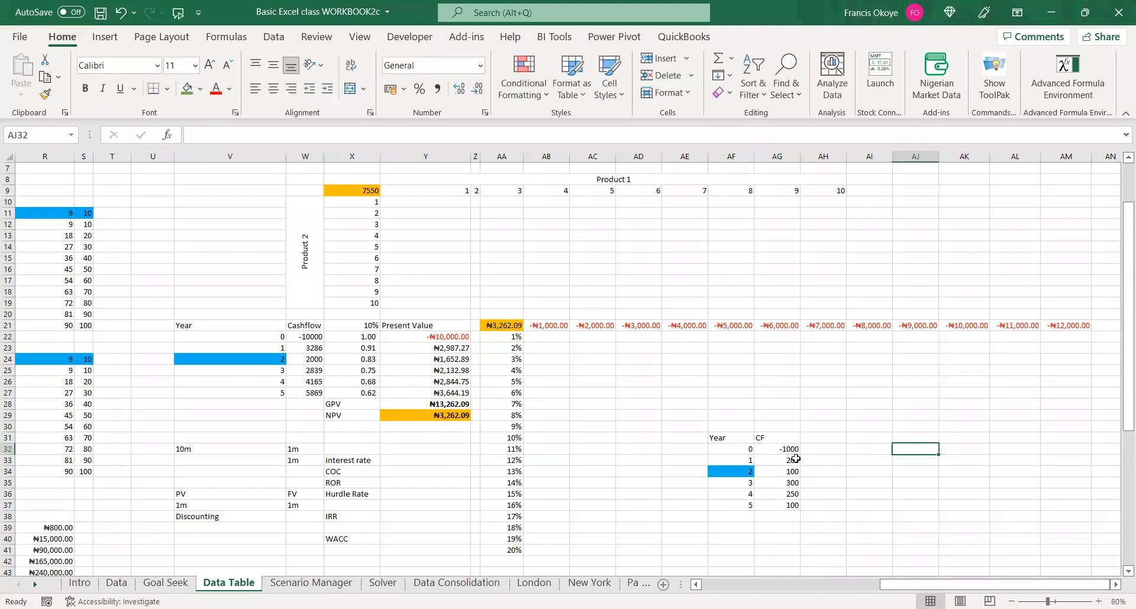
# Examine the individual cash flows for years 1 to 4 in the CF column of the new table
pyautogui.click(784, 472)
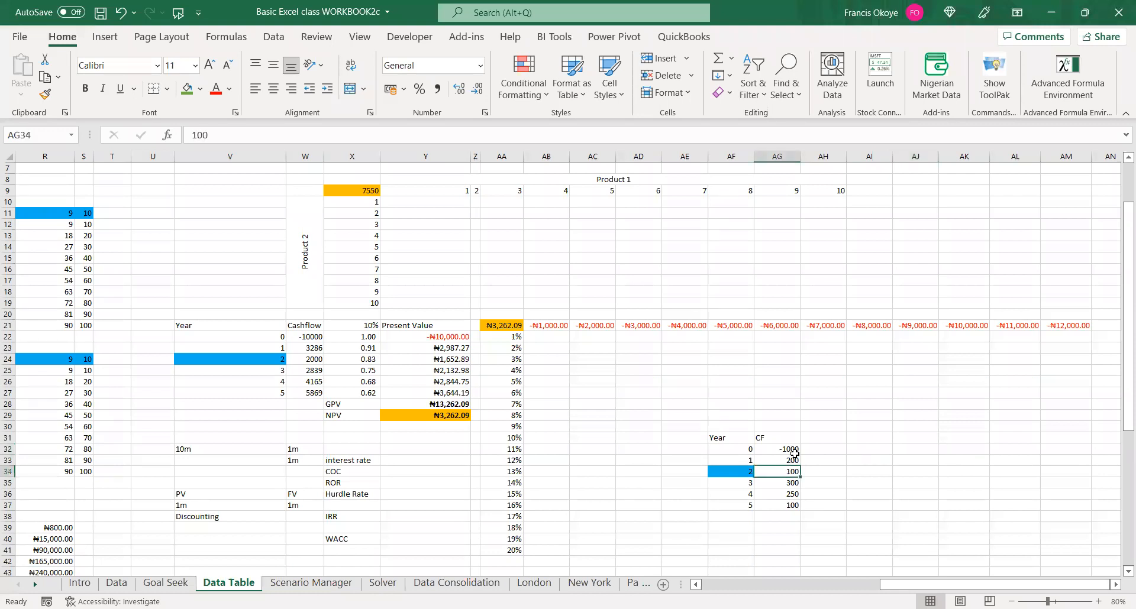
pyautogui.click(792, 459)
pyautogui.click(793, 472)
pyautogui.click(799, 485)
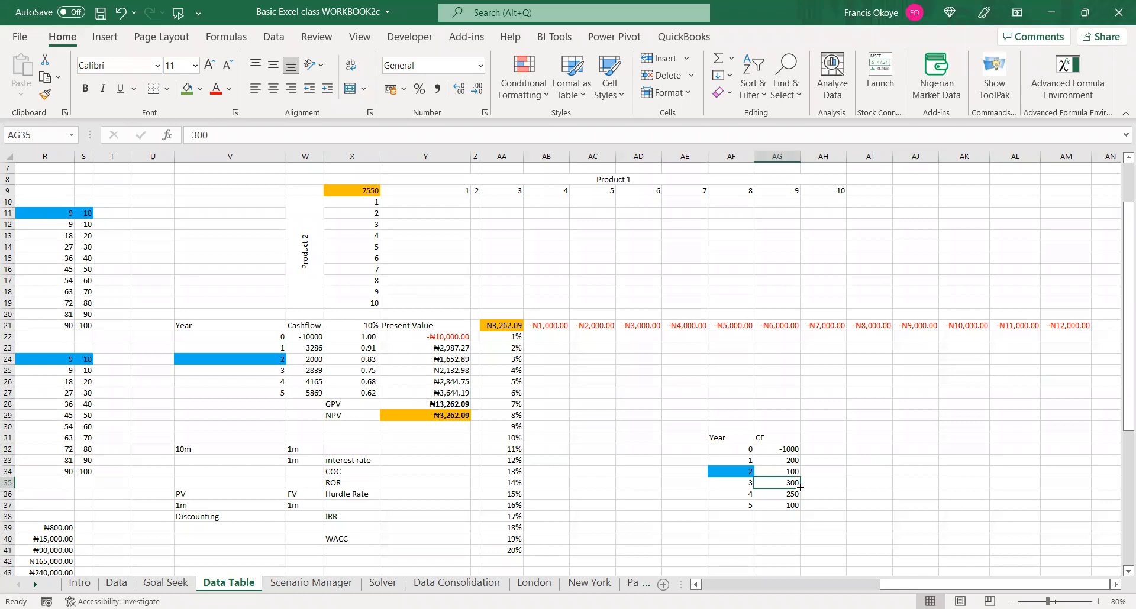
pyautogui.click(794, 495)
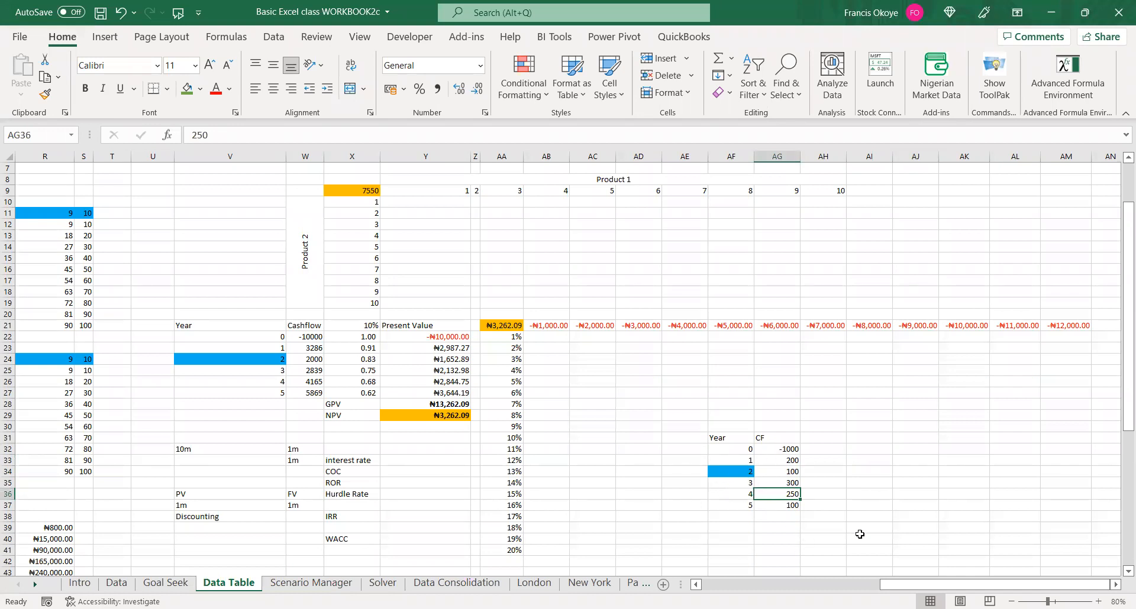
pyautogui.click(787, 462)
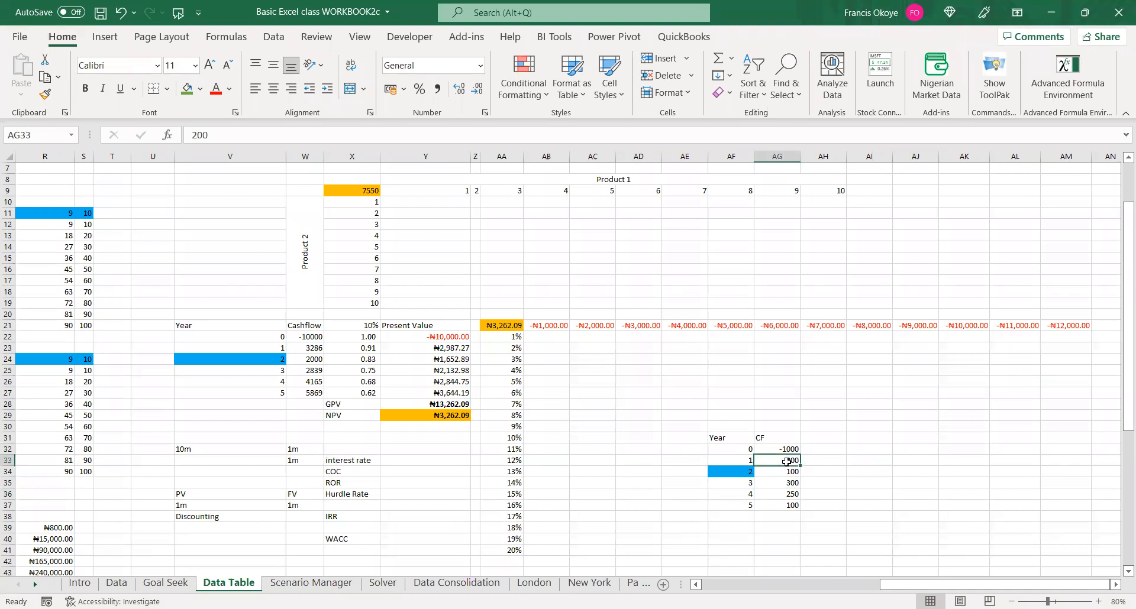
pyautogui.click(794, 473)
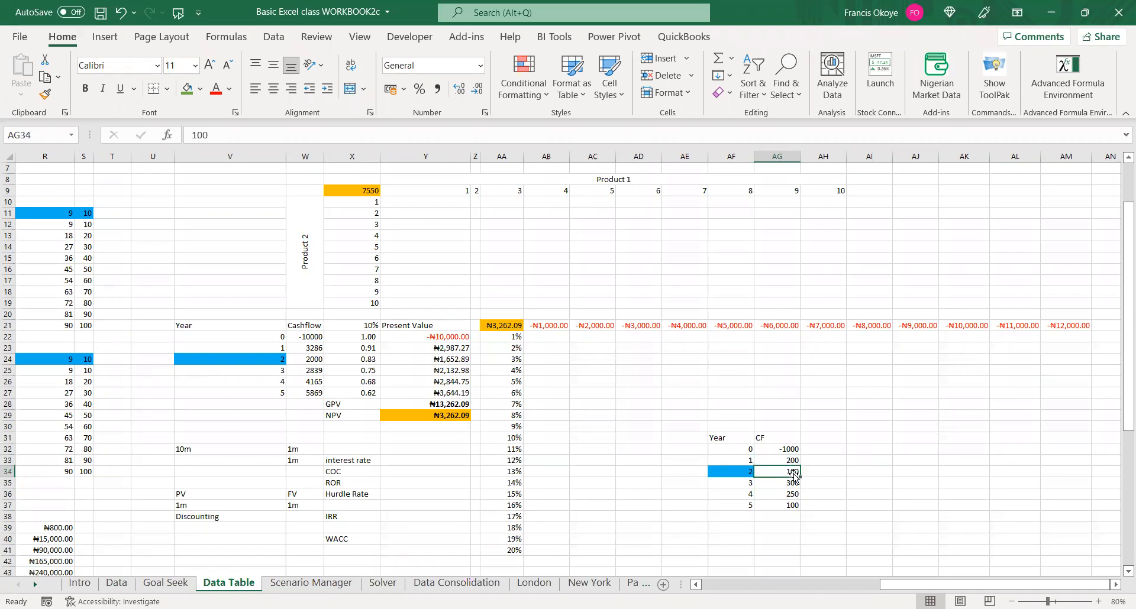
pyautogui.click(776, 487)
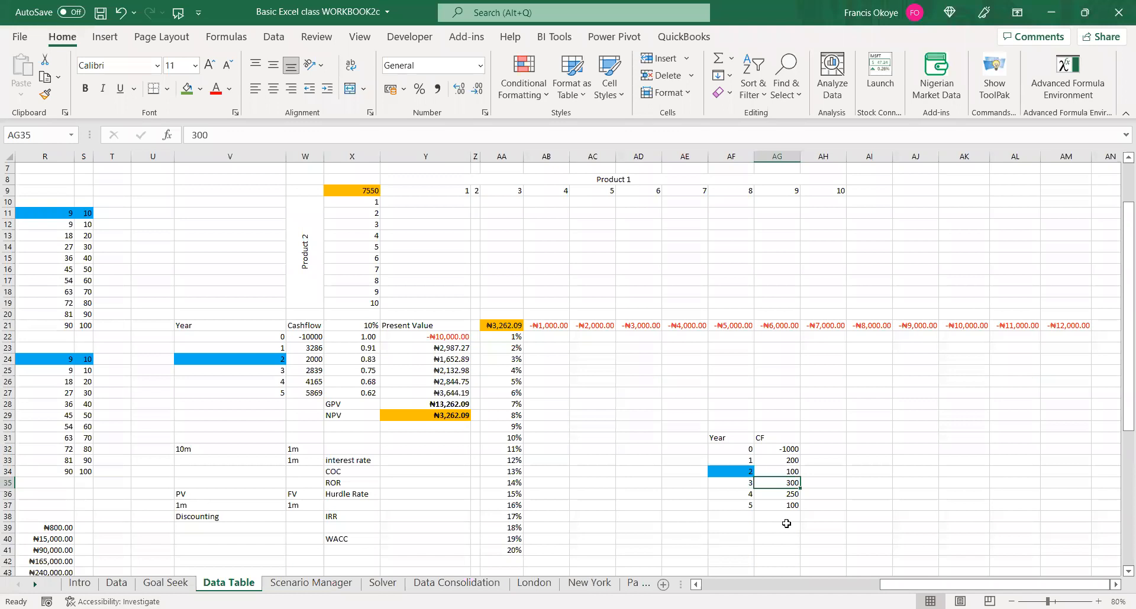
# Add the heading DF@10% in AH30, above the column beside CF, leaving AH31 empty
pyautogui.click(822, 438)
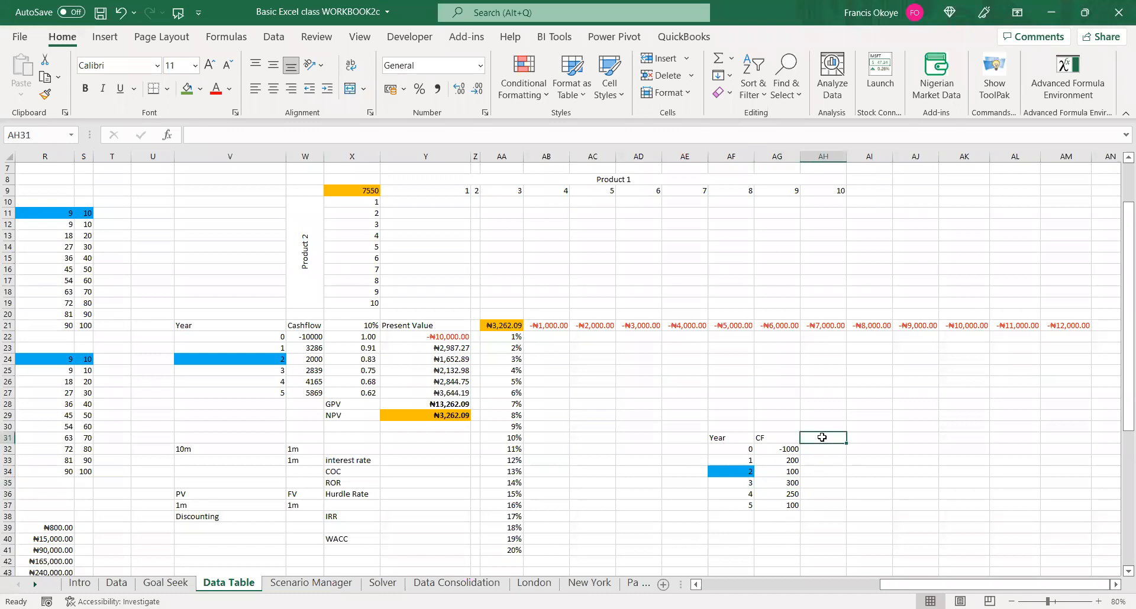
pyautogui.write('FF')
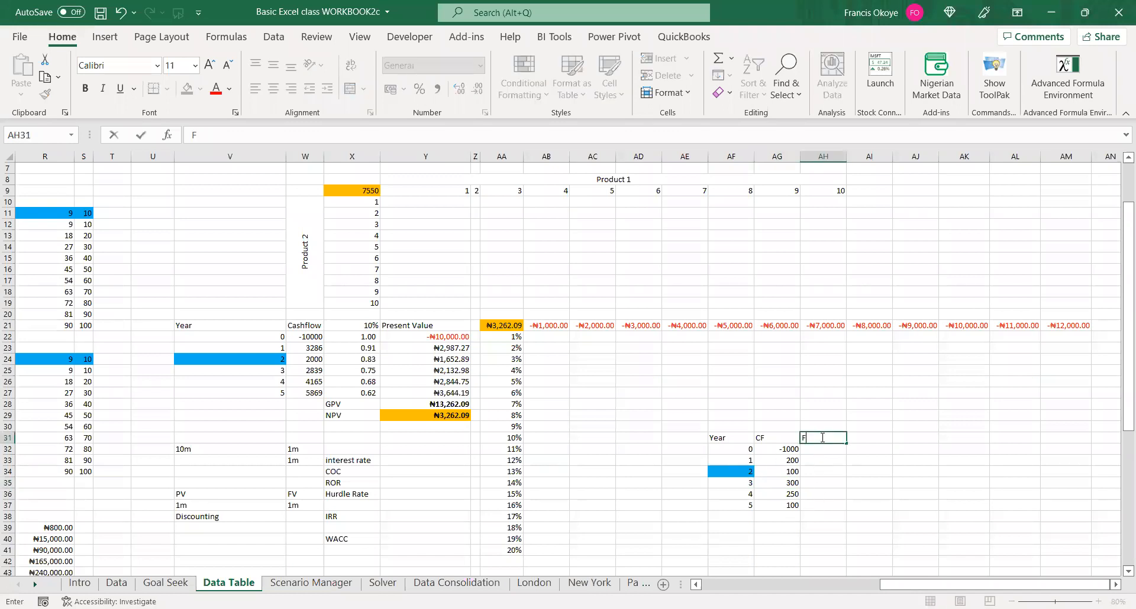
pyautogui.press('BackSpace')
pyautogui.write('DF@10%')
pyautogui.press('Return')
pyautogui.press('Up')
pyautogui.hotkey('ctrl', 'c')
pyautogui.press('Up')
pyautogui.press('Return')
# Enter the discount rate 10% in AH31, directly under the DF@10% heading
pyautogui.click(823, 437)
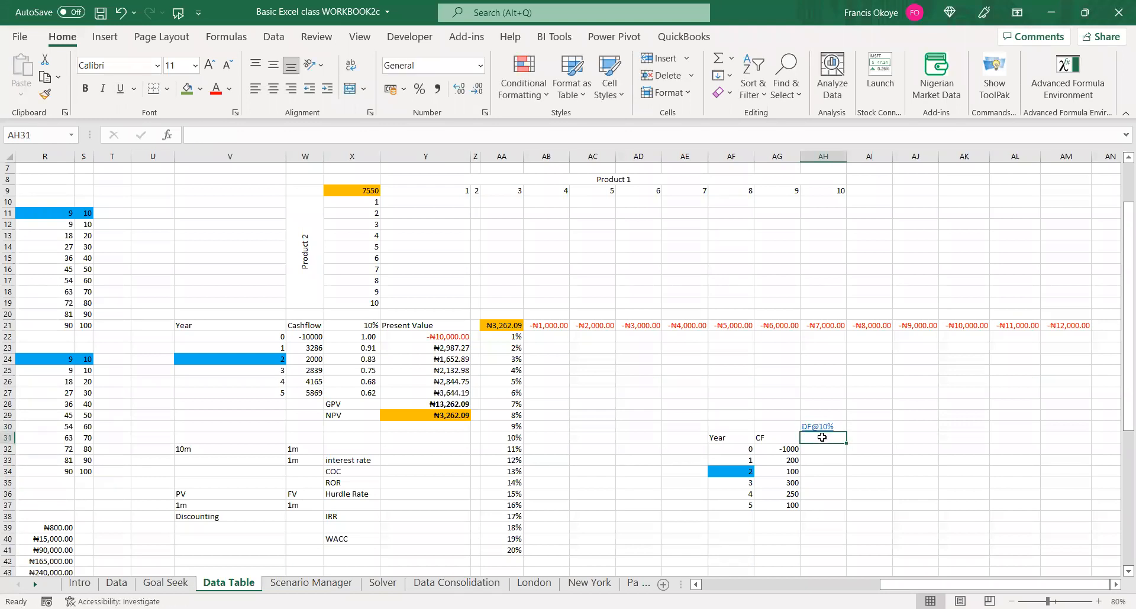
pyautogui.write('10%')
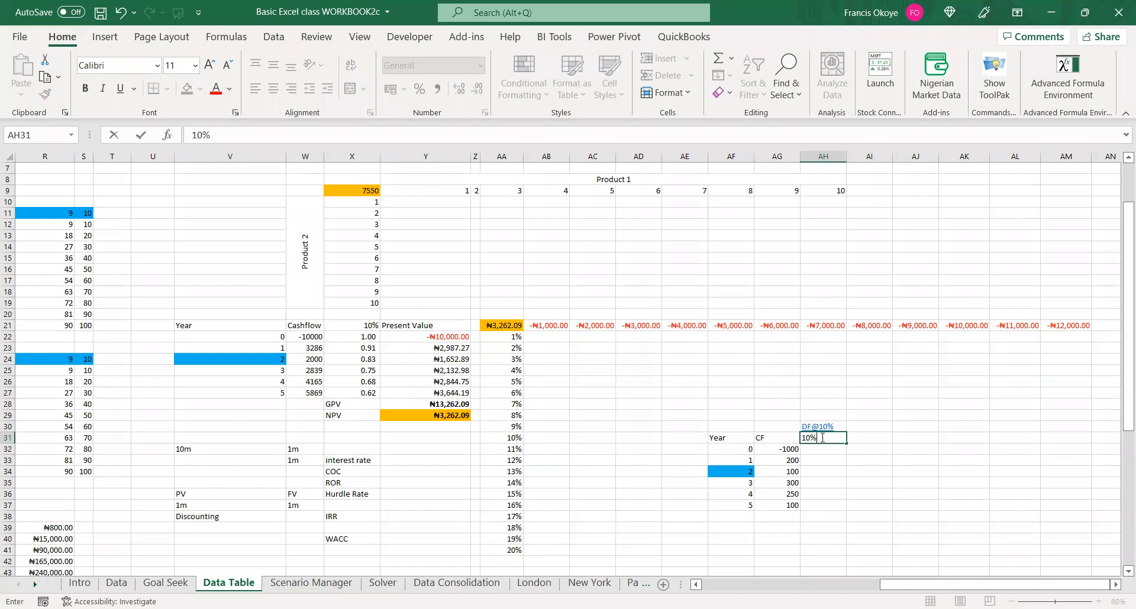
pyautogui.press('Return')
pyautogui.click(823, 438)
pyautogui.click(823, 453)
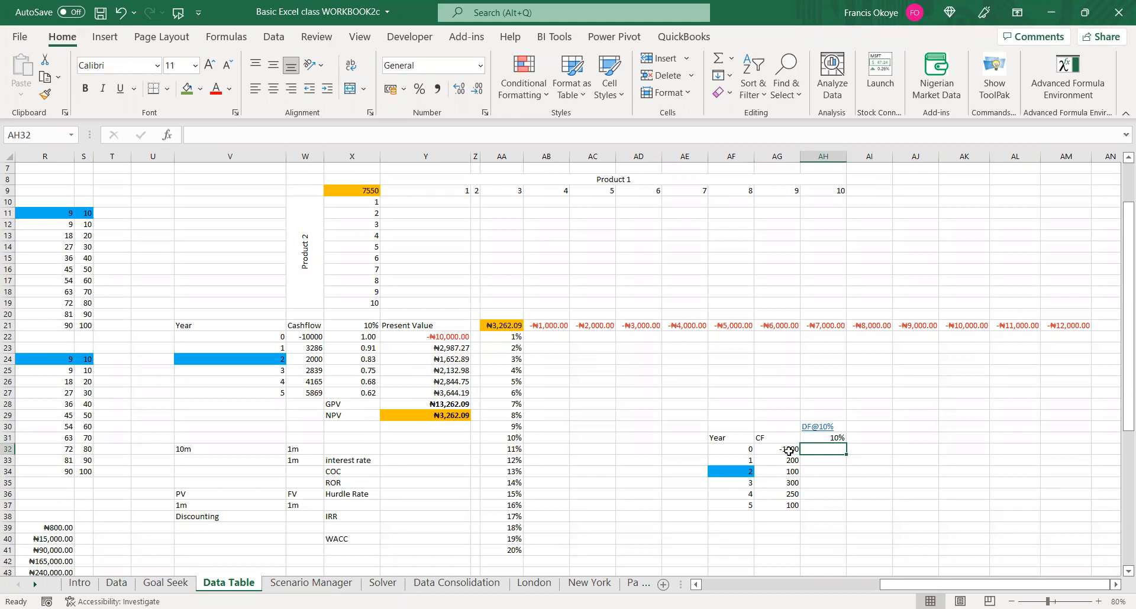
pyautogui.click(827, 438)
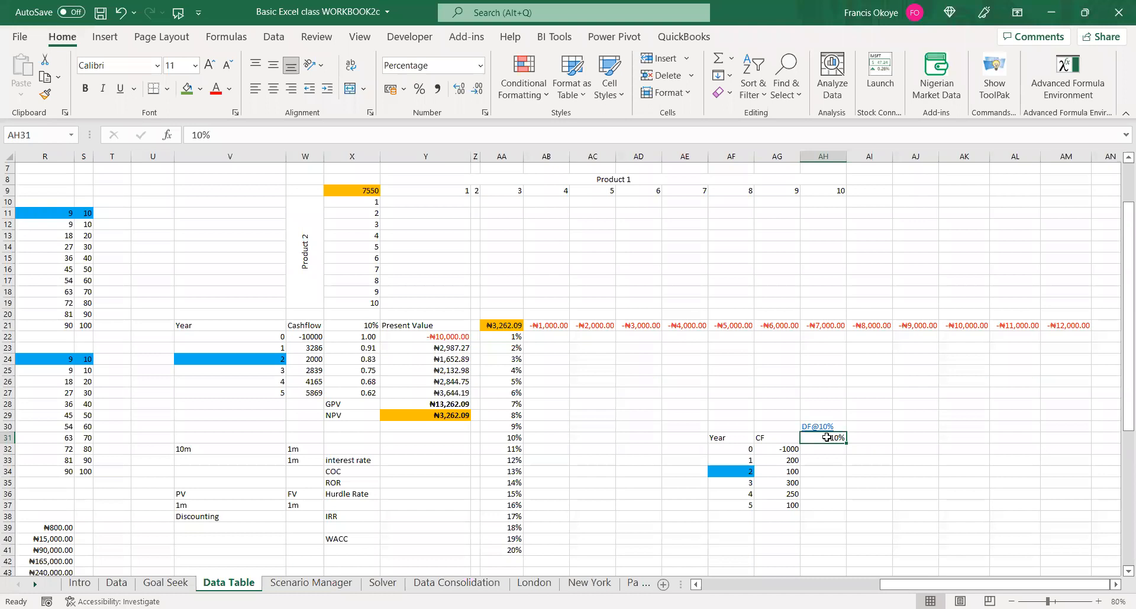
# Handwrite the discount factor formula 1/(1+r)^n above the new table and discard the started formula in AH32
pyautogui.click(821, 451)
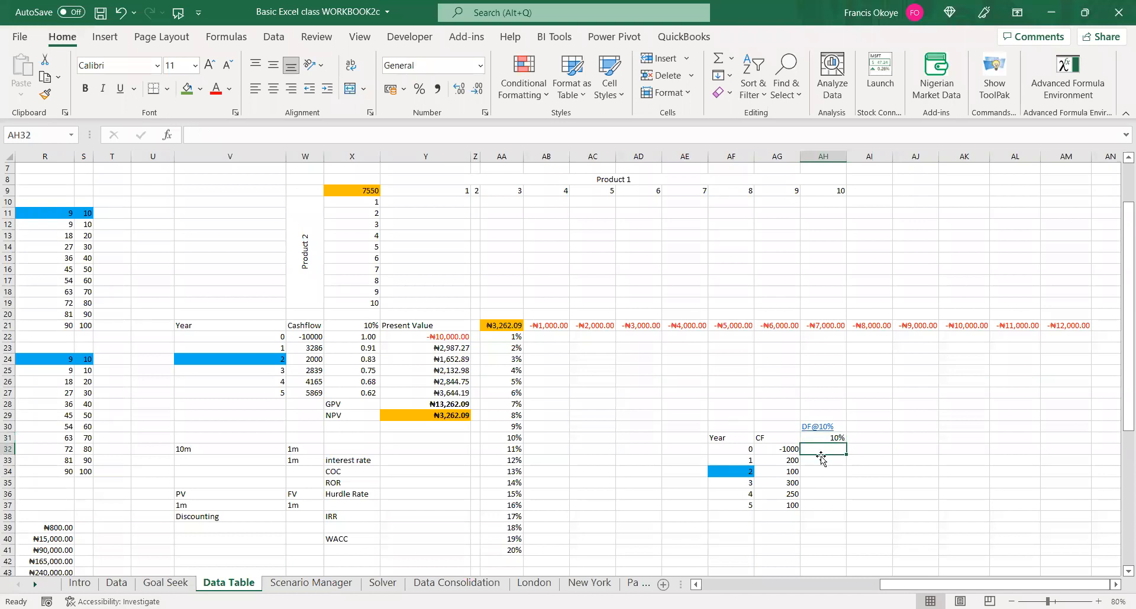
pyautogui.write('=')
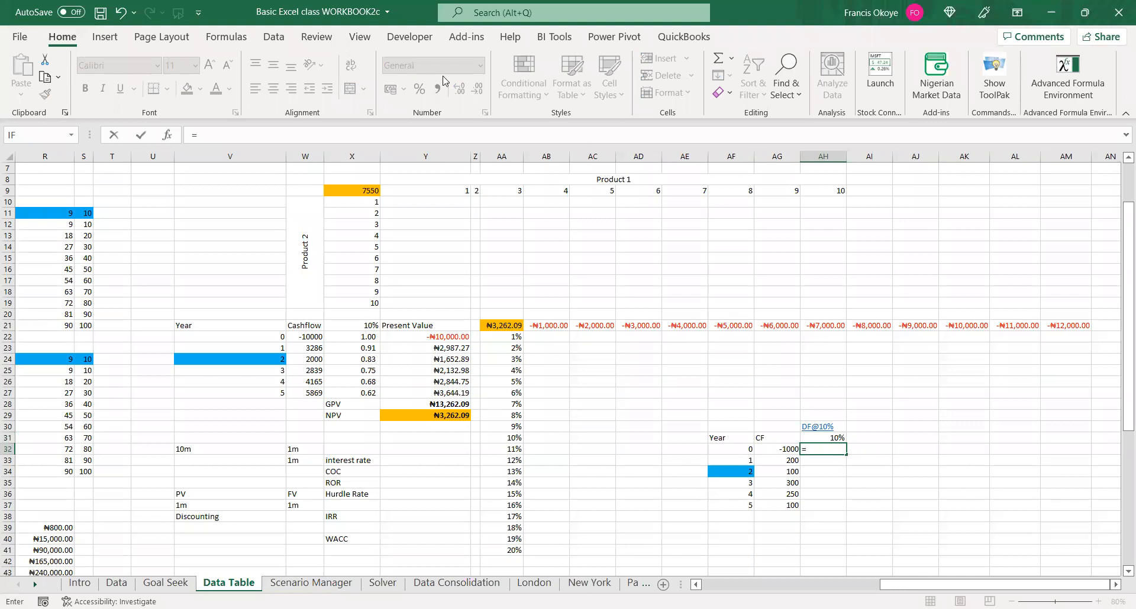
pyautogui.moveTo(696, 239)
pyautogui.mouseDown()
pyautogui.moveTo(710, 293)
pyautogui.moveTo(737, 270)
pyautogui.moveTo(718, 304)
pyautogui.mouseUp()
pyautogui.moveTo(751, 253)
pyautogui.mouseDown()
pyautogui.moveTo(753, 279)
pyautogui.moveTo(755, 257)
pyautogui.mouseUp()
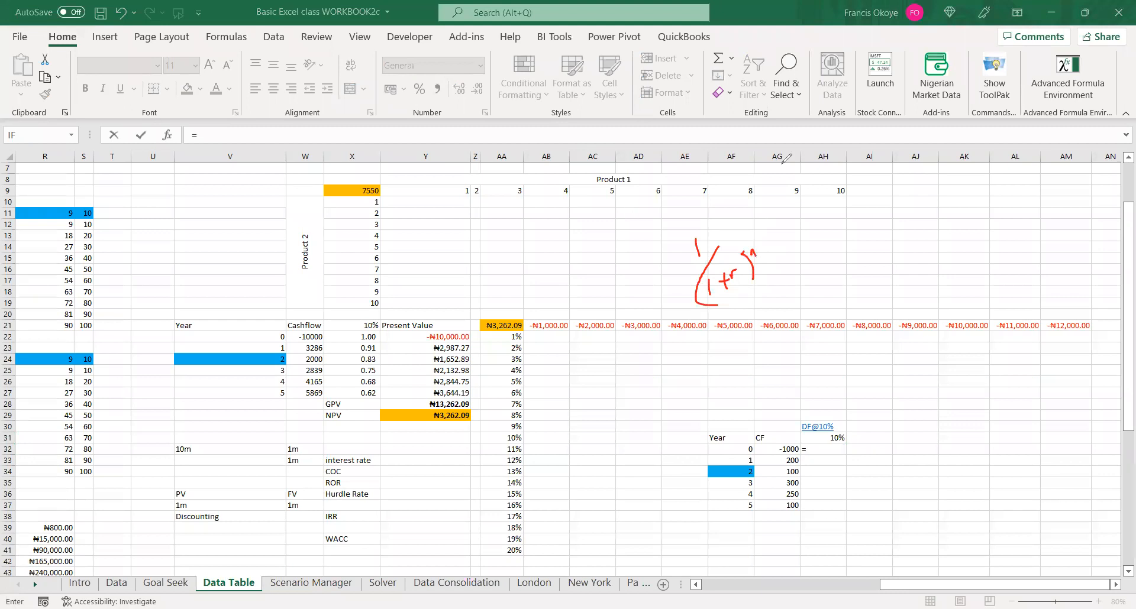
pyautogui.click(798, 144)
pyautogui.click(776, 445)
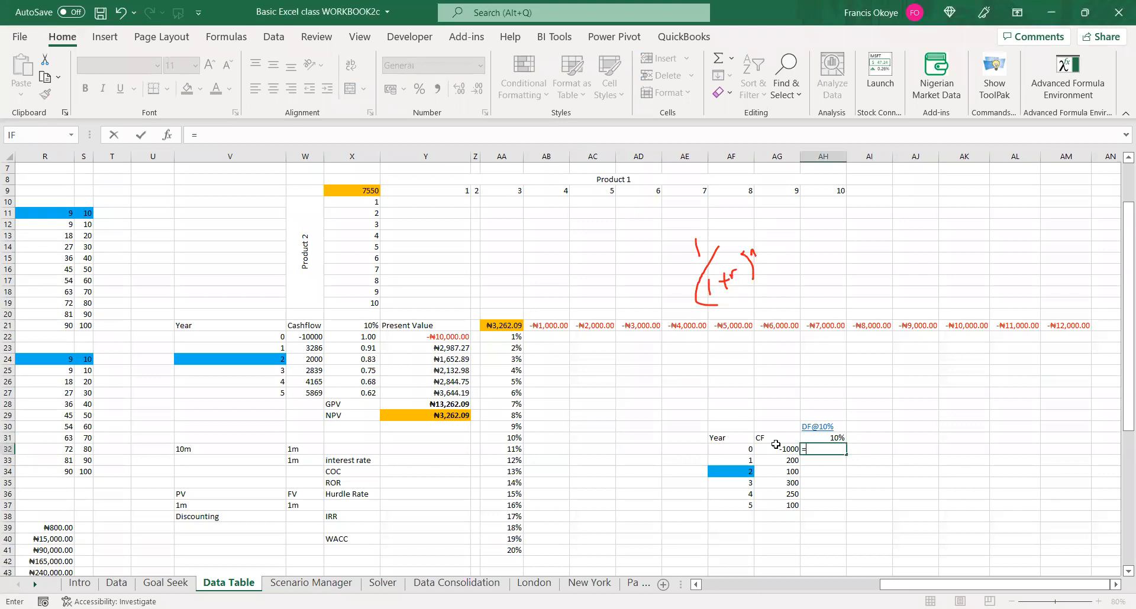
pyautogui.press('Escape')
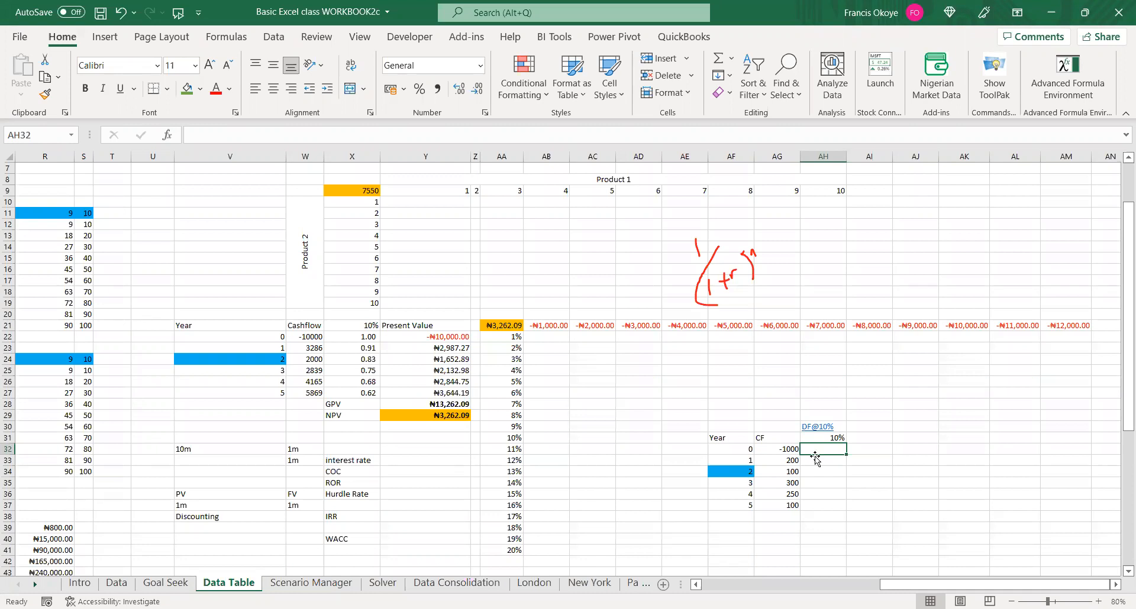
# Calculate the year 0 discount factor in AH32 with =1/(1+$AH$31)^AF32, keeping the rate reference absolute
pyautogui.write('=1/')
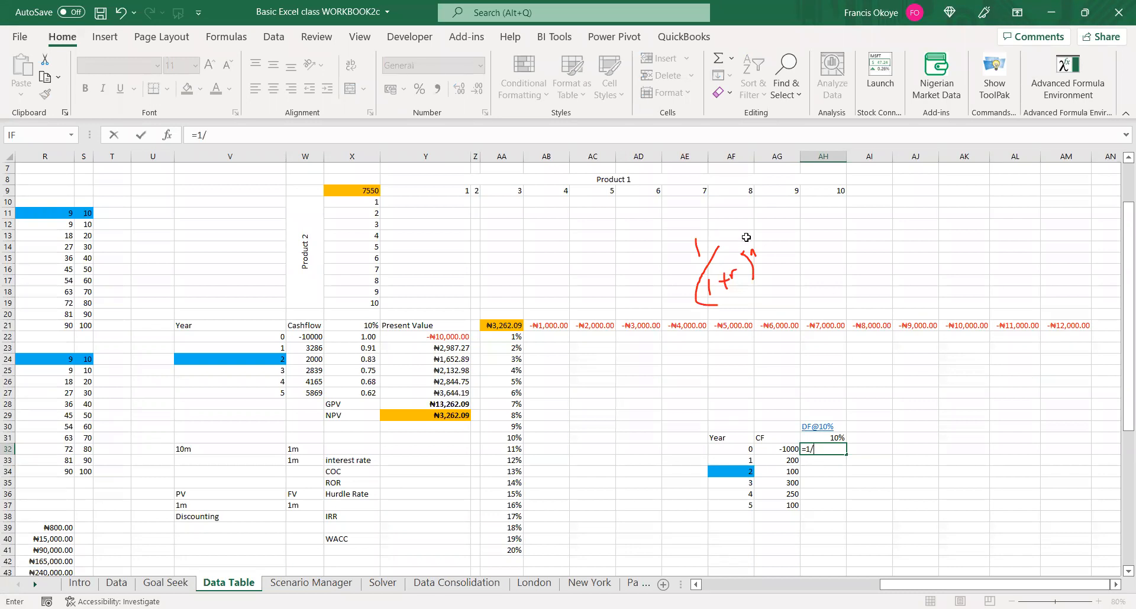
pyautogui.write('(1+')
pyautogui.click(827, 437)
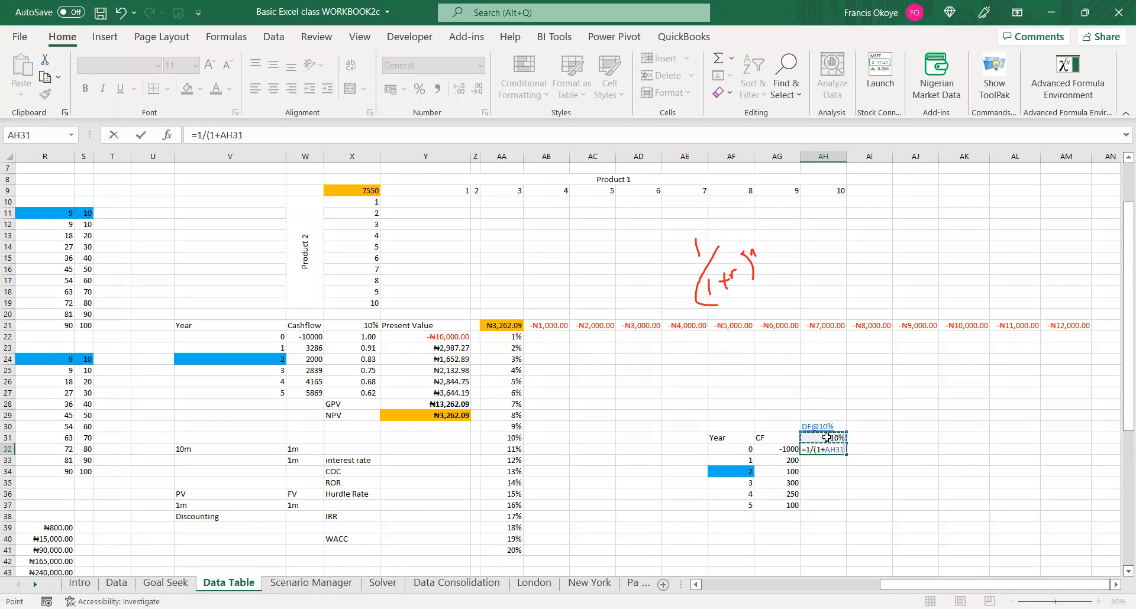
pyautogui.press('F4')
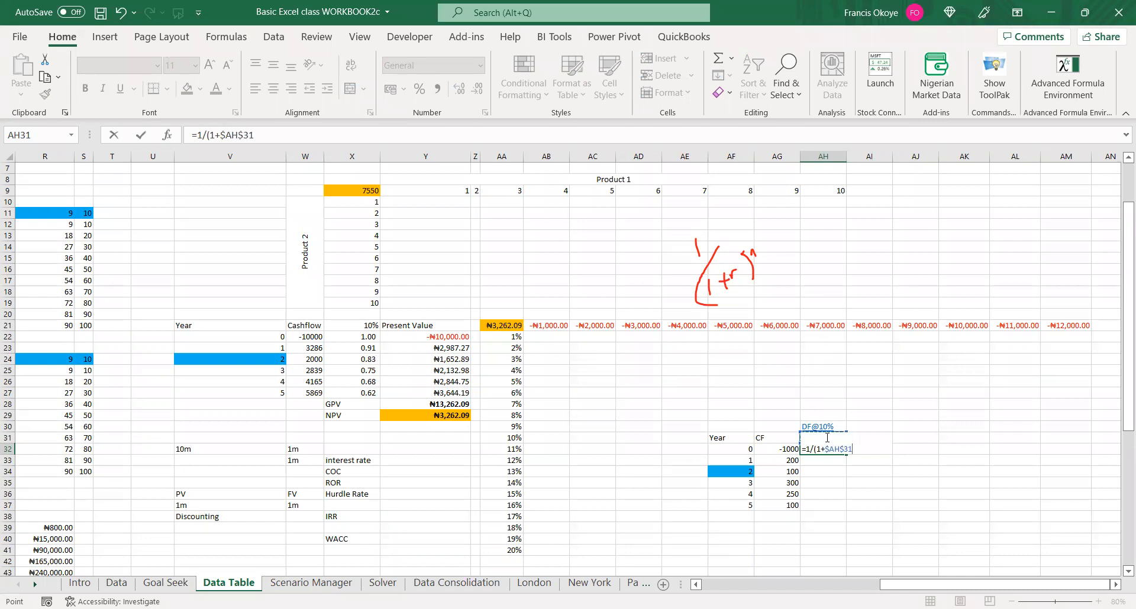
pyautogui.write(')^')
pyautogui.click(745, 451)
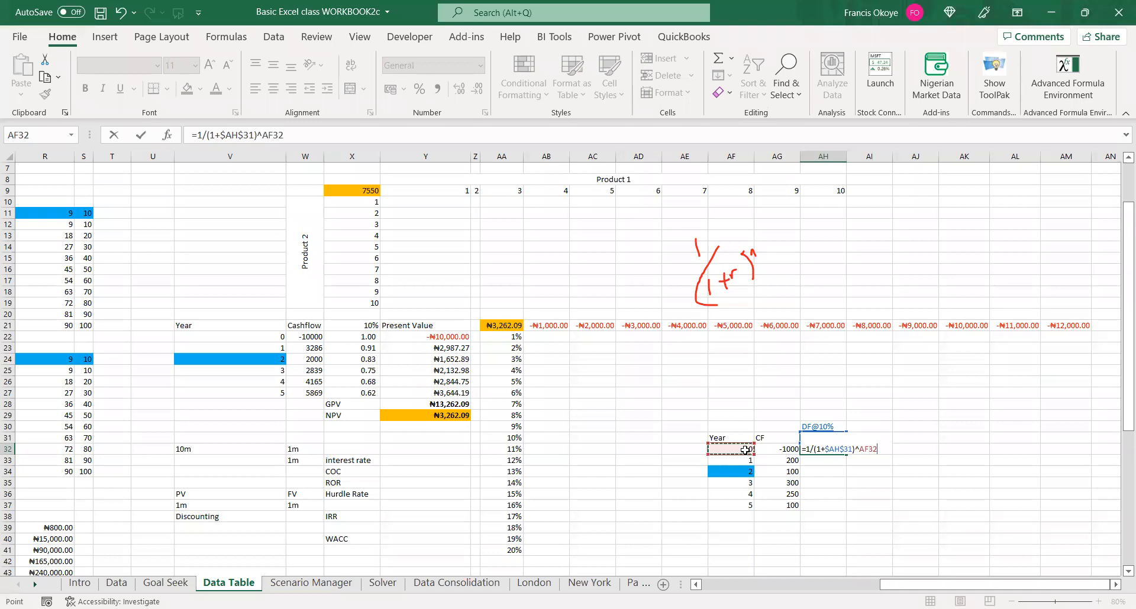
pyautogui.press('Return')
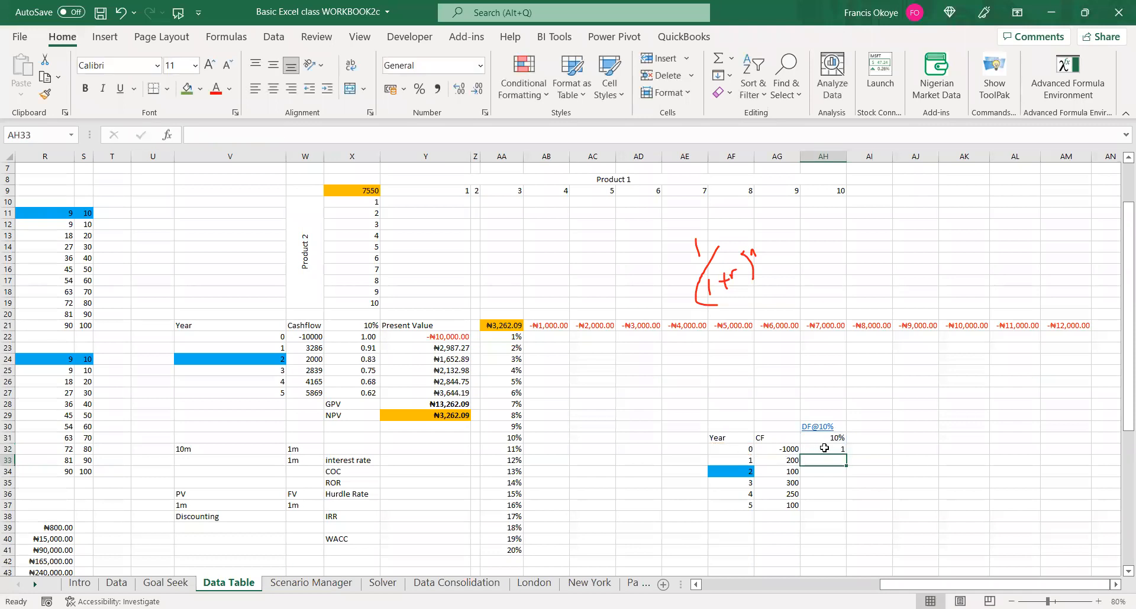
# Autofit the width of column AH and select AI32, the cell beside the year 0 discount factor
pyautogui.click(822, 448)
pyautogui.doubleClick(848, 155)
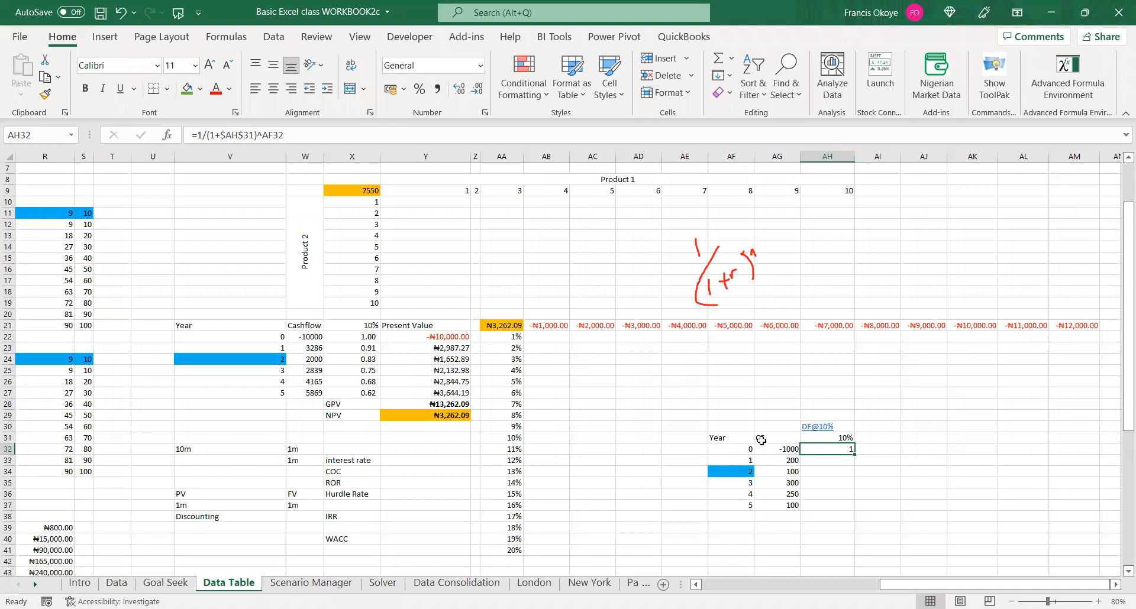
pyautogui.click(792, 450)
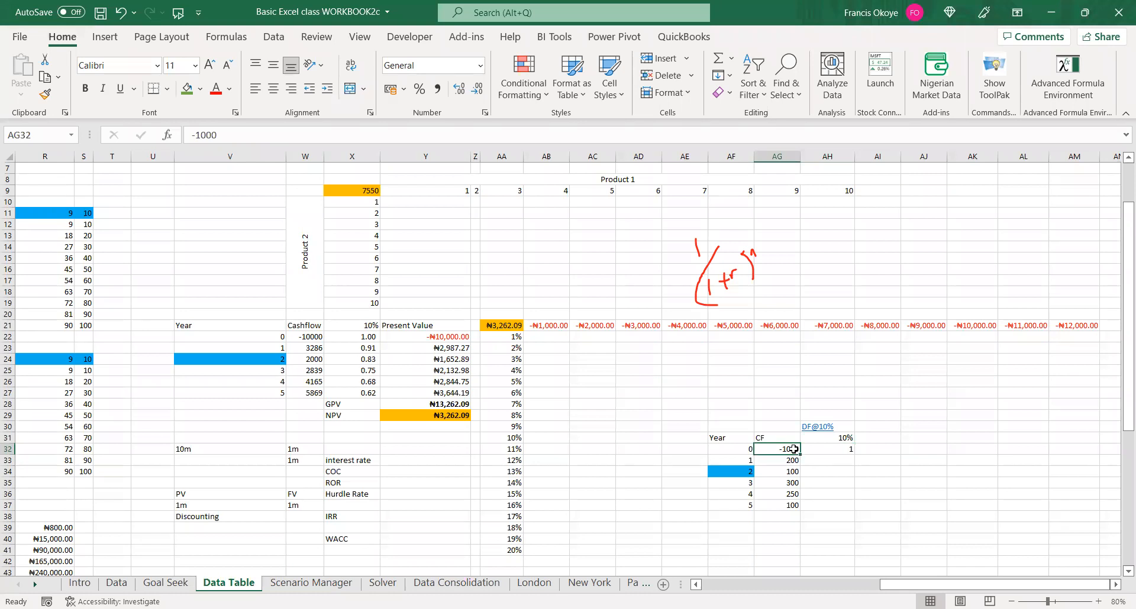
pyautogui.click(877, 448)
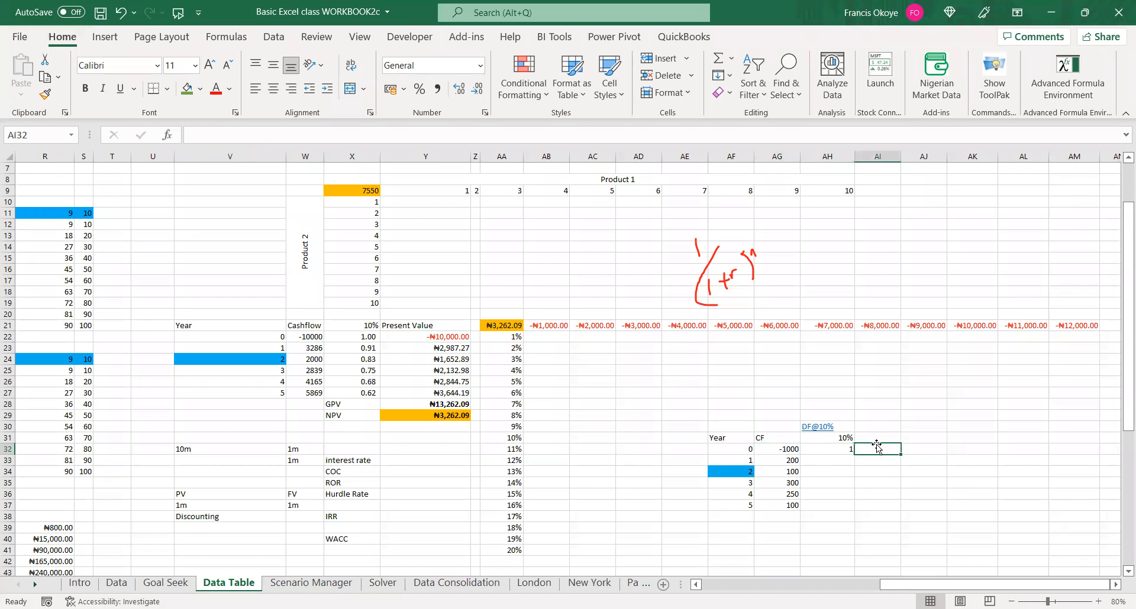
# Add the heading PV in AI31 and calculate the year 0 present value in AI32 with =AG32*AH32
pyautogui.click(877, 436)
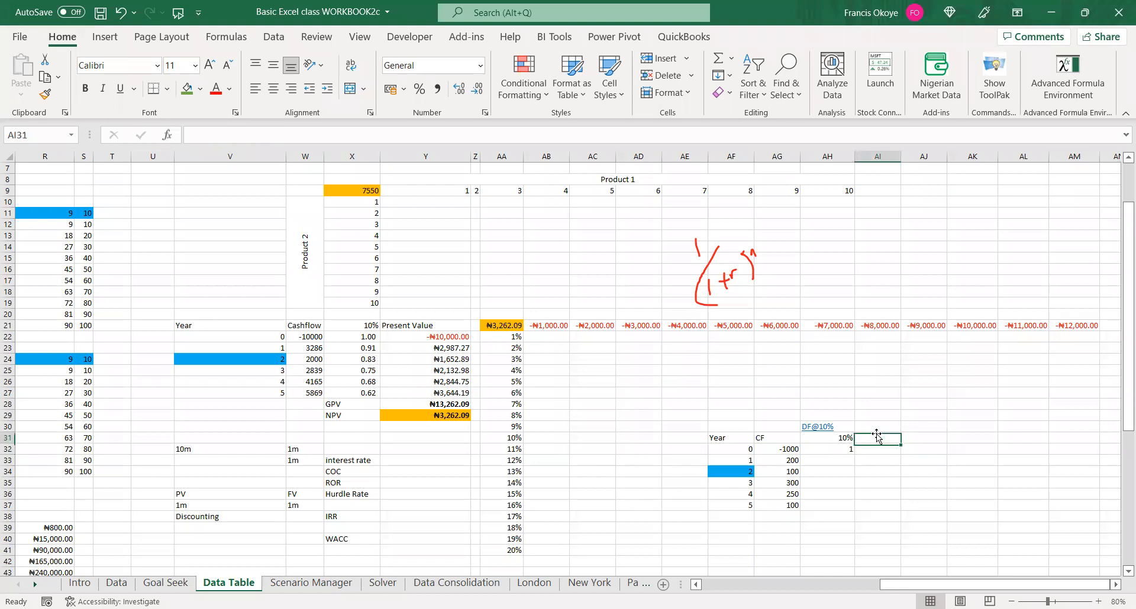
pyautogui.write('PV')
pyautogui.press('Return')
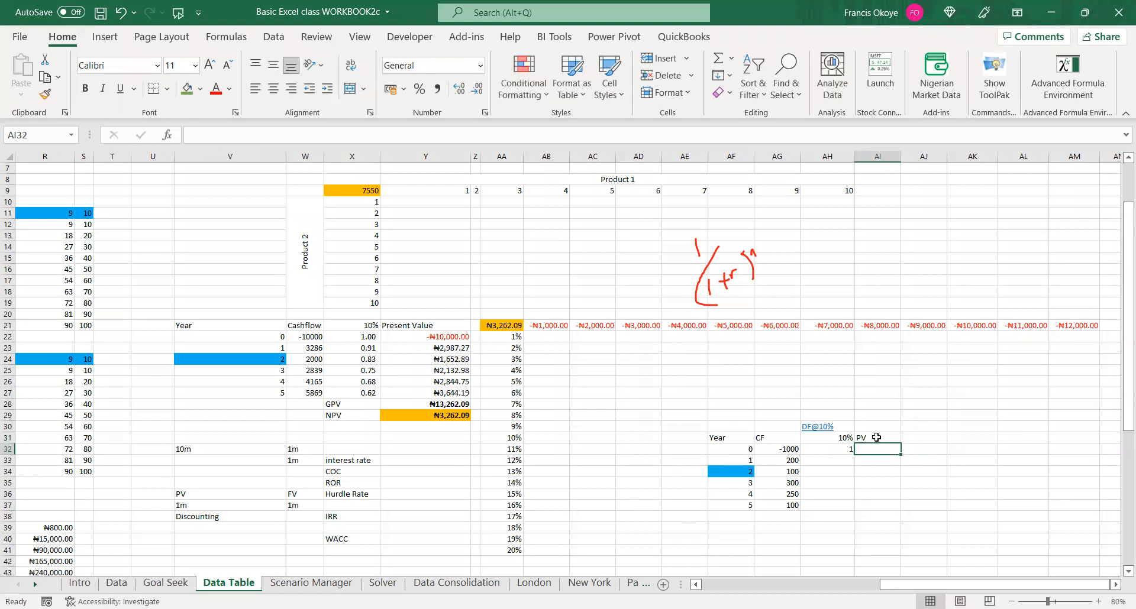
pyautogui.write('=')
pyautogui.click(788, 451)
pyautogui.write('*')
pyautogui.click(823, 447)
pyautogui.press('Return')
# Fill the discount factor formula from AH32 down to AH37 for years 1 to 5
pyautogui.click(898, 440)
pyautogui.click(781, 450)
pyautogui.click(873, 447)
pyautogui.click(847, 450)
pyautogui.moveTo(854, 463); pyautogui.dragTo(850, 509)
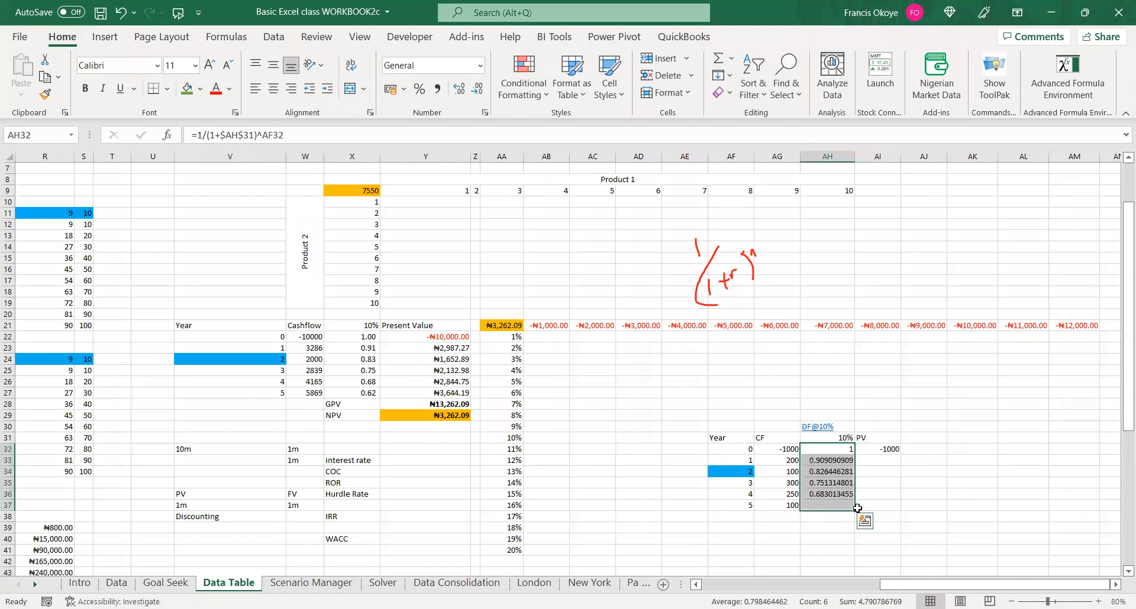
# Examine the discount factor formulas for years 1 to 5 and the year 0 present value formula
pyautogui.click(829, 466)
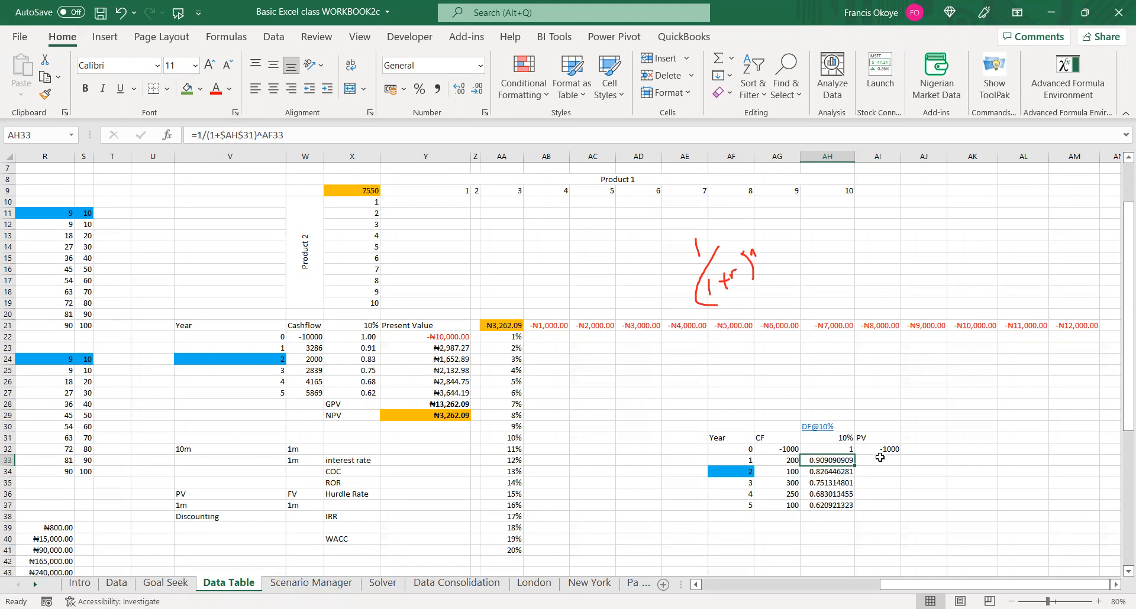
pyautogui.click(835, 473)
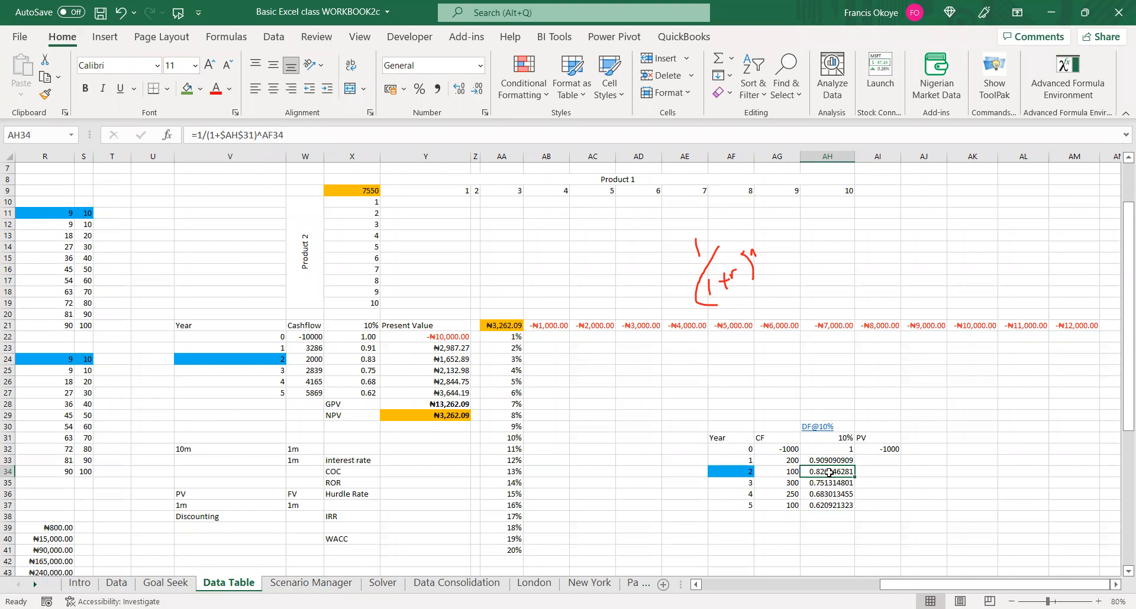
pyautogui.click(823, 485)
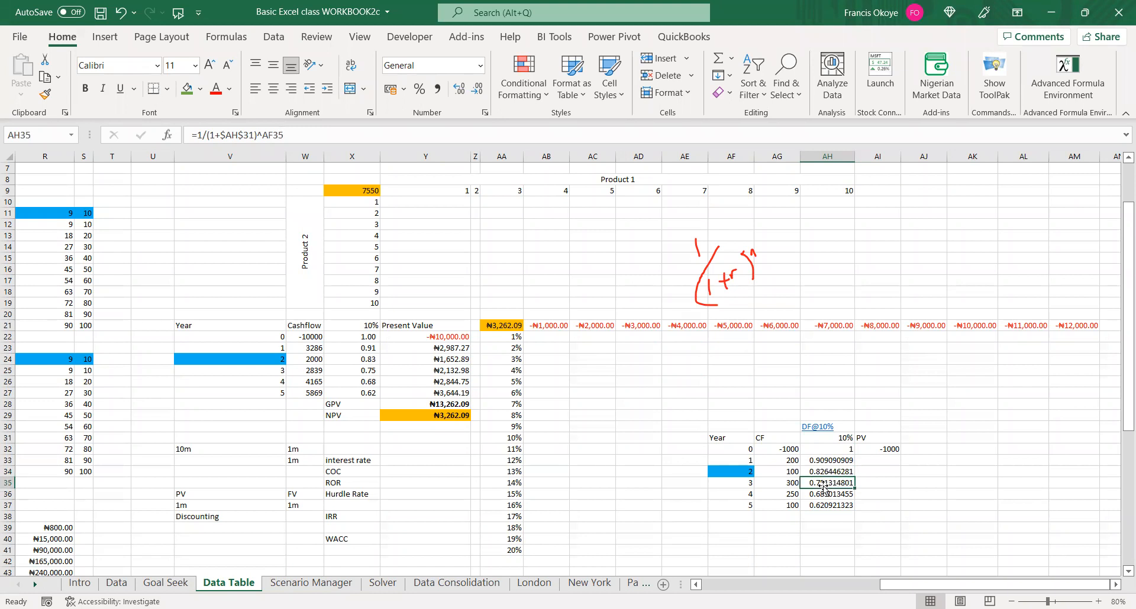
pyautogui.click(825, 495)
pyautogui.click(825, 505)
pyautogui.click(882, 450)
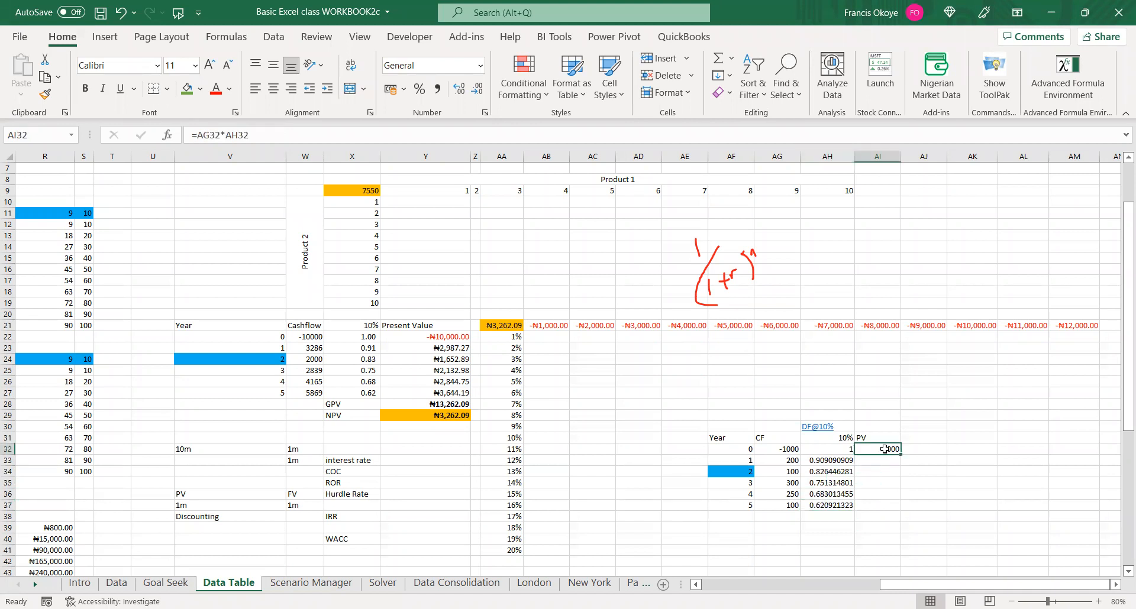
pyautogui.click(850, 463)
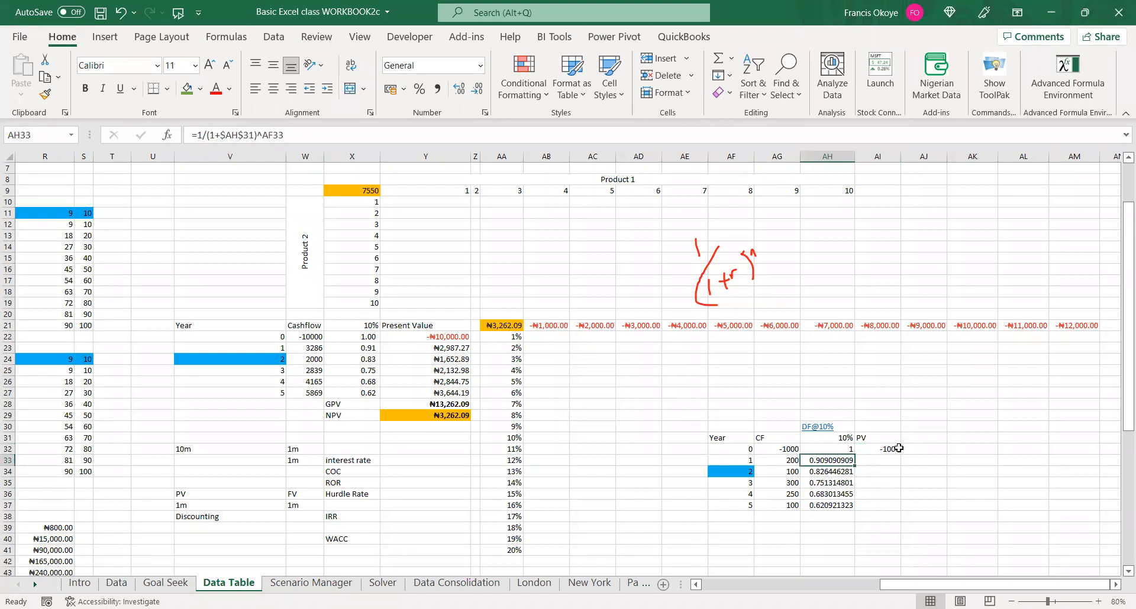
pyautogui.click(893, 450)
# Calculate the year 1 present value in AI33 with =AG33*AH33 and compare it with the year 1 cash flow
pyautogui.click(872, 461)
pyautogui.write('=')
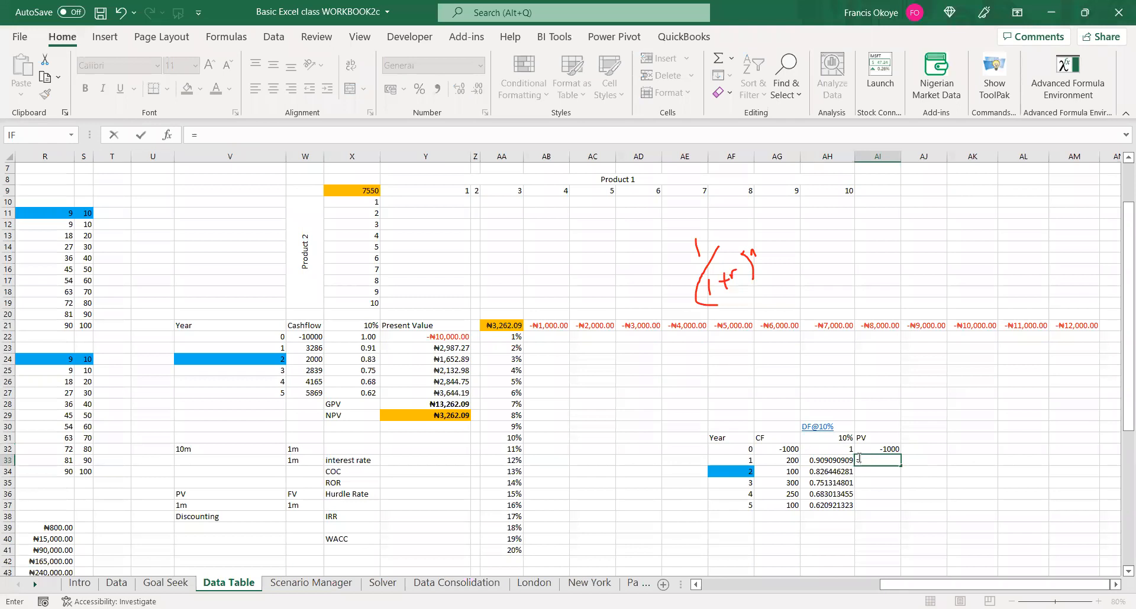
pyautogui.click(785, 464)
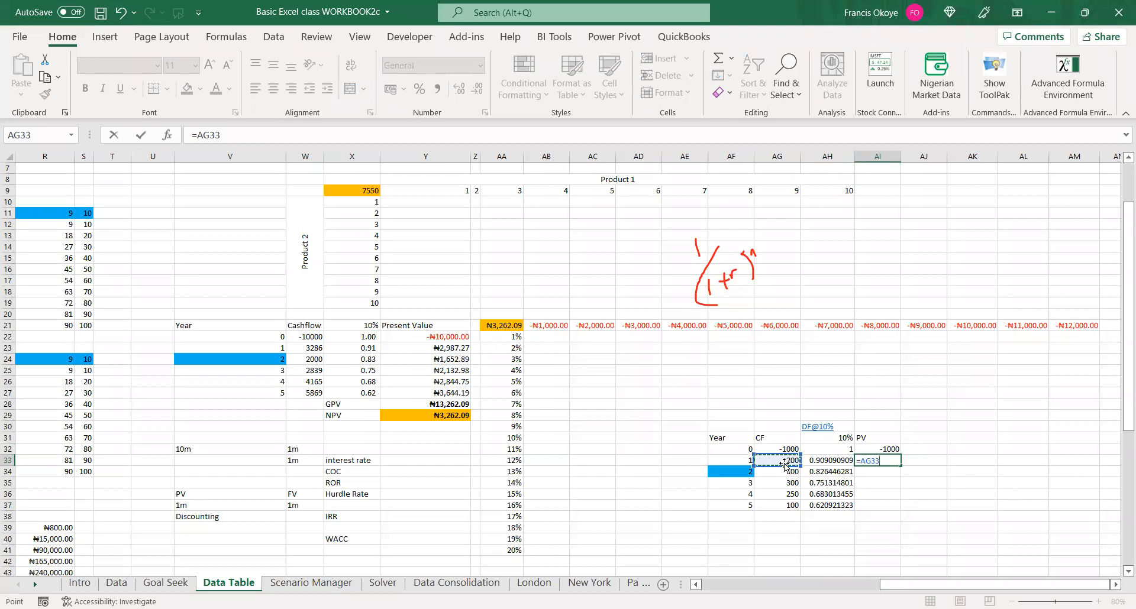
pyautogui.write('*')
pyautogui.click(839, 460)
pyautogui.press('Return')
pyautogui.click(879, 459)
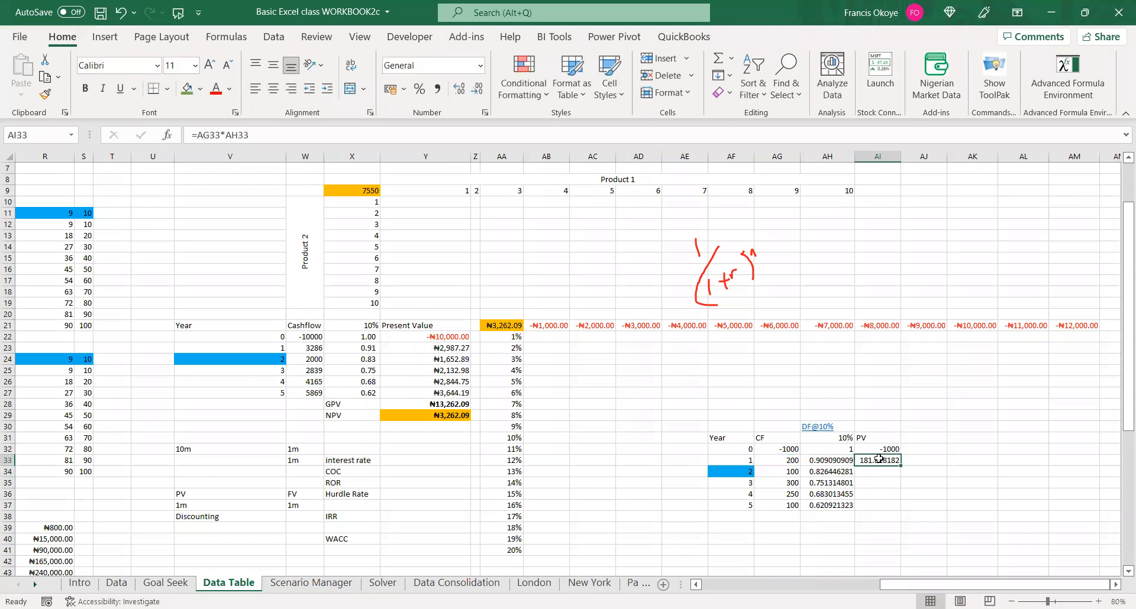
pyautogui.click(776, 460)
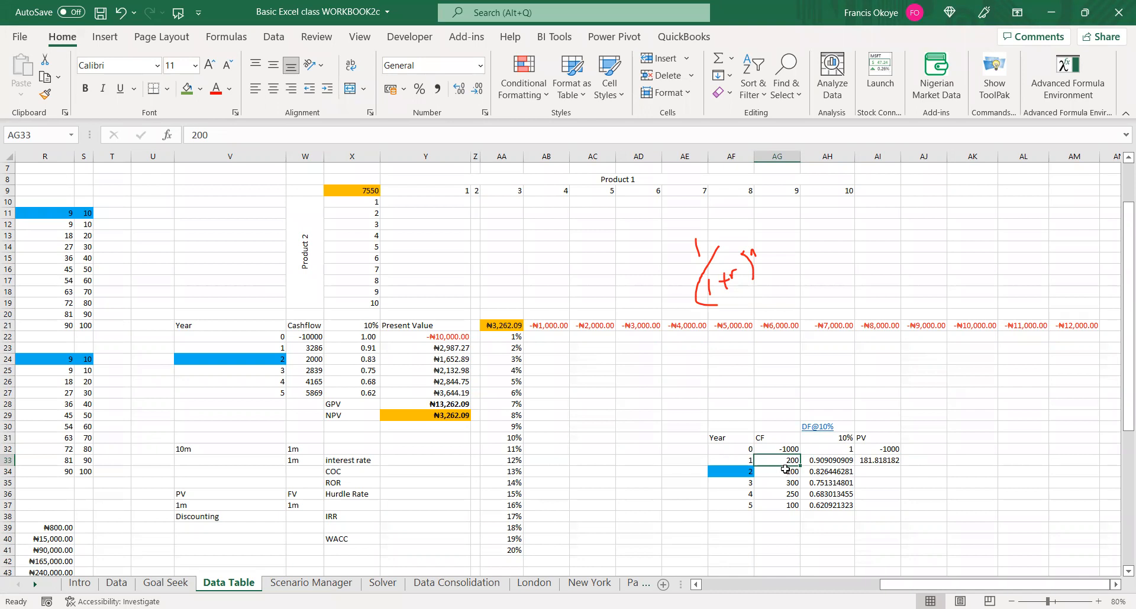
pyautogui.click(882, 460)
# Fill the present value formula from AI33 to AI34 and on down to AI37
pyautogui.click(792, 474)
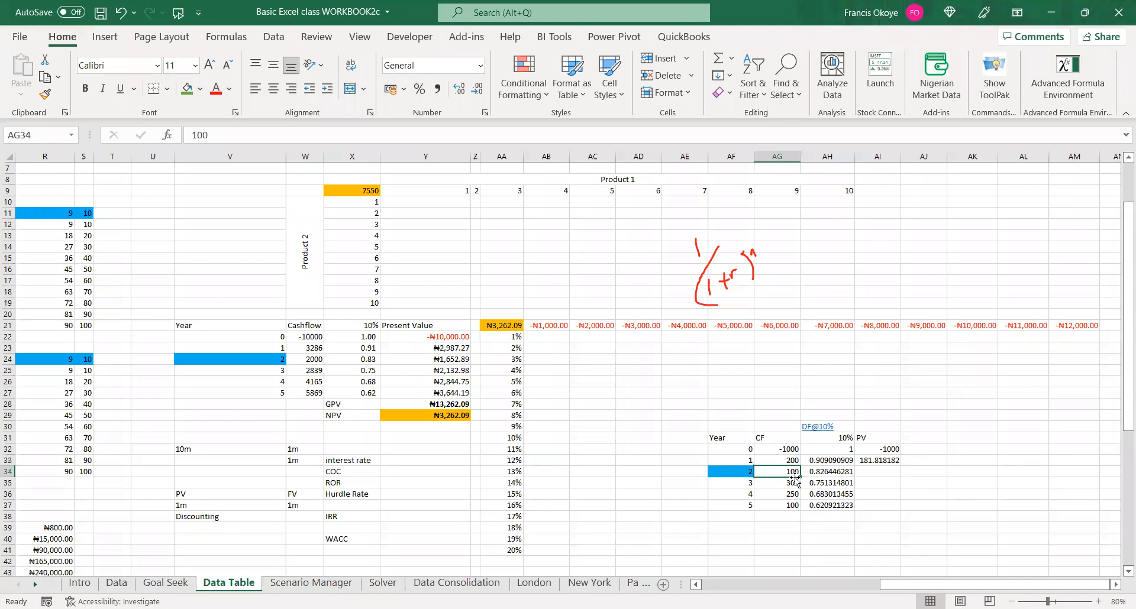
pyautogui.click(896, 462)
pyautogui.moveTo(899, 464); pyautogui.dragTo(897, 474)
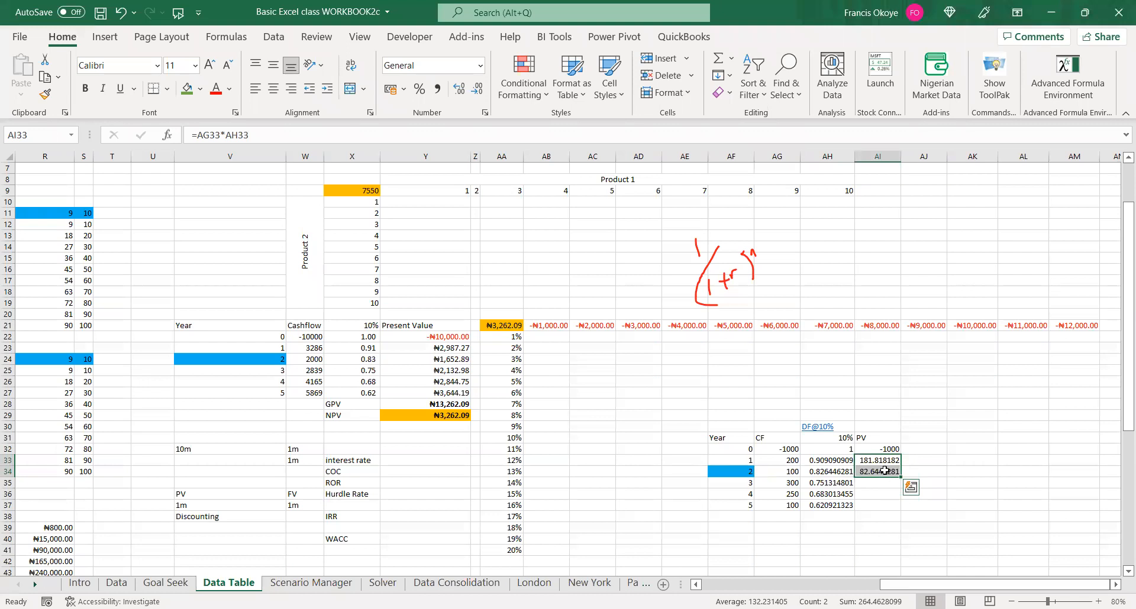
pyautogui.click(885, 471)
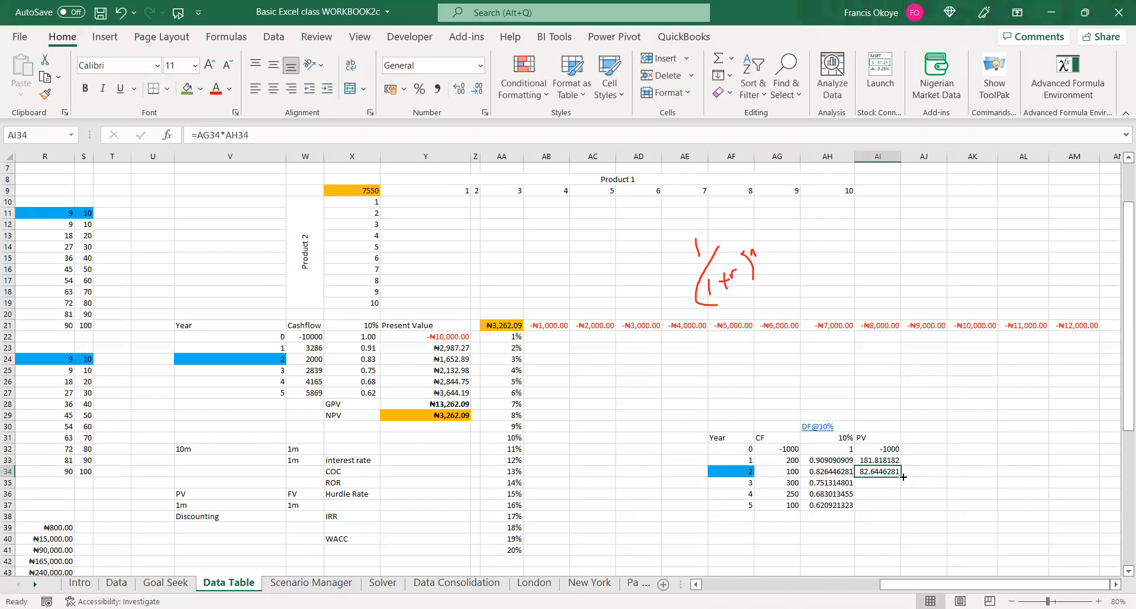
pyautogui.moveTo(901, 476); pyautogui.dragTo(896, 506)
pyautogui.click(972, 461)
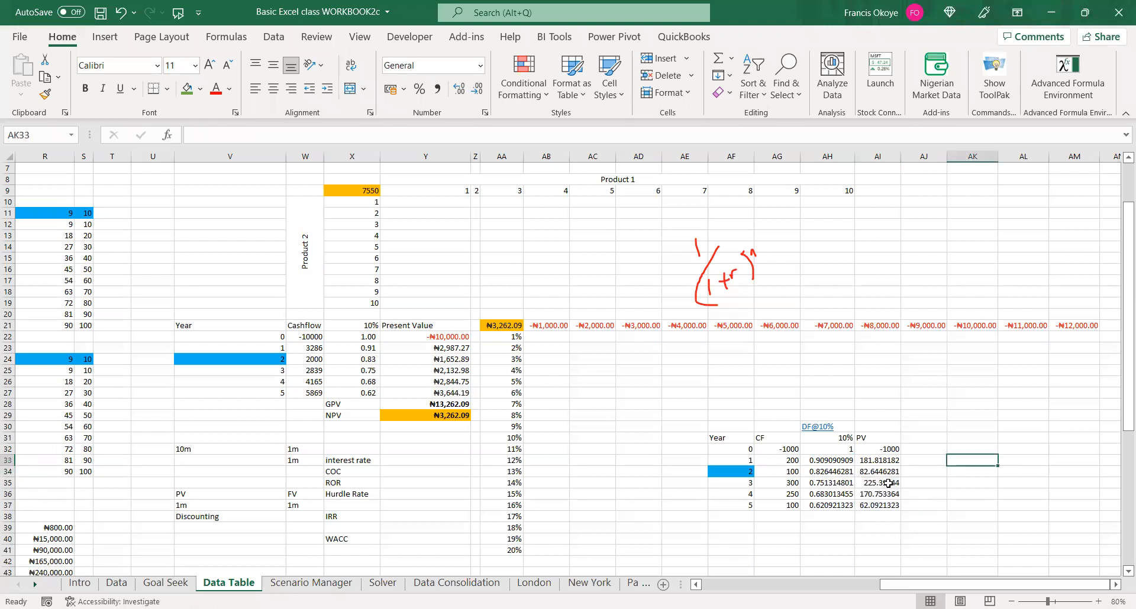
# Clear the present values in AI33:AI37 and refill the range from the year 0 formula in AI32
pyautogui.moveTo(886, 459); pyautogui.dragTo(888, 506)
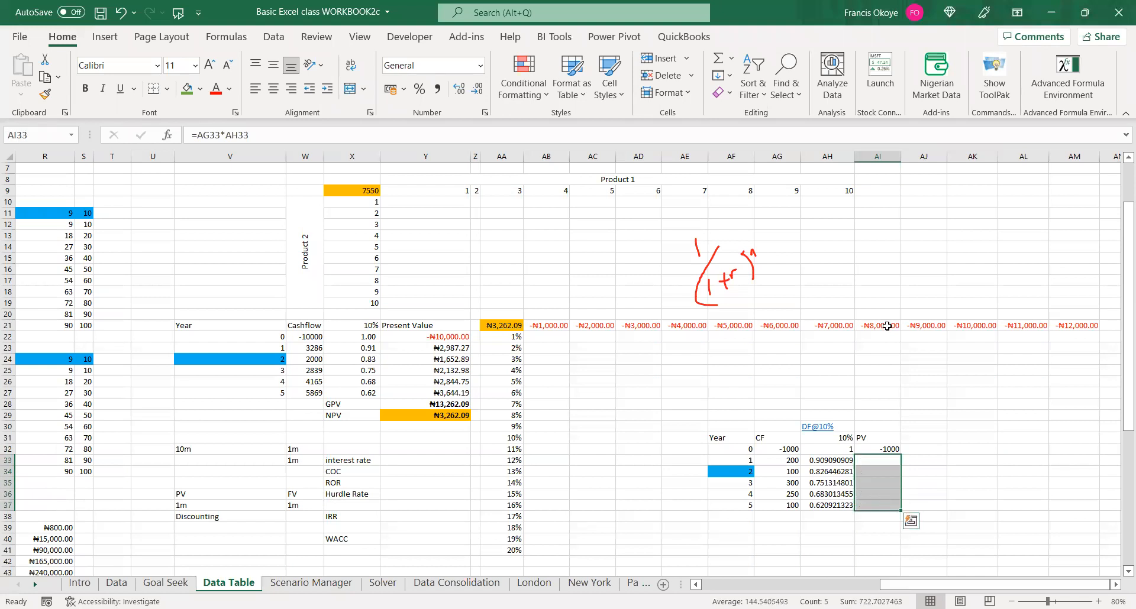
pyautogui.press('Delete')
pyautogui.click(923, 415)
pyautogui.click(896, 450)
pyautogui.doubleClick(900, 452)
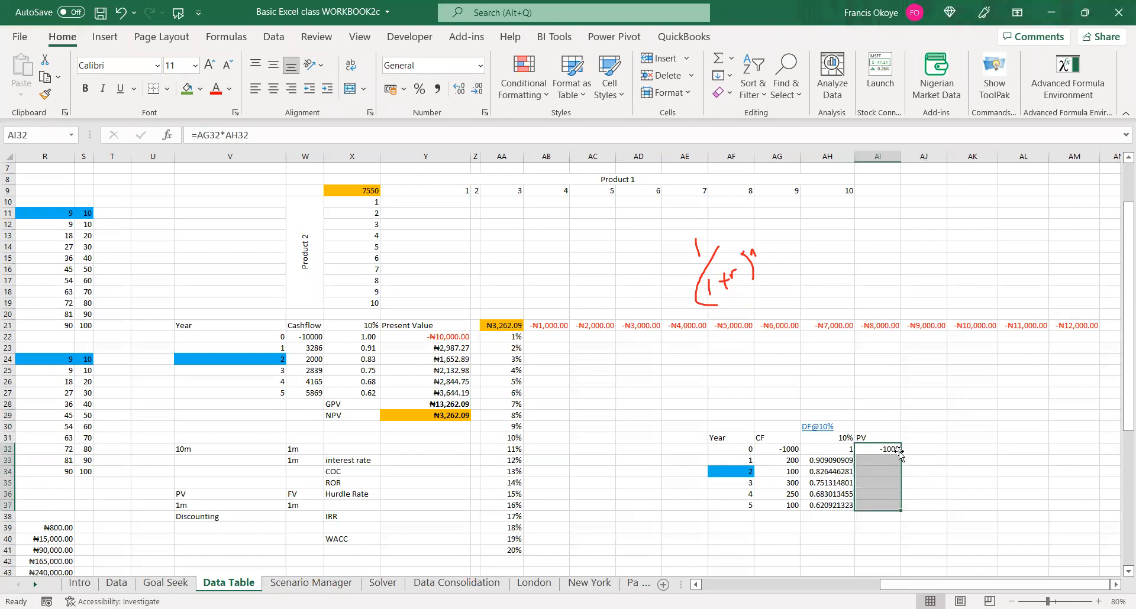
pyautogui.click(873, 530)
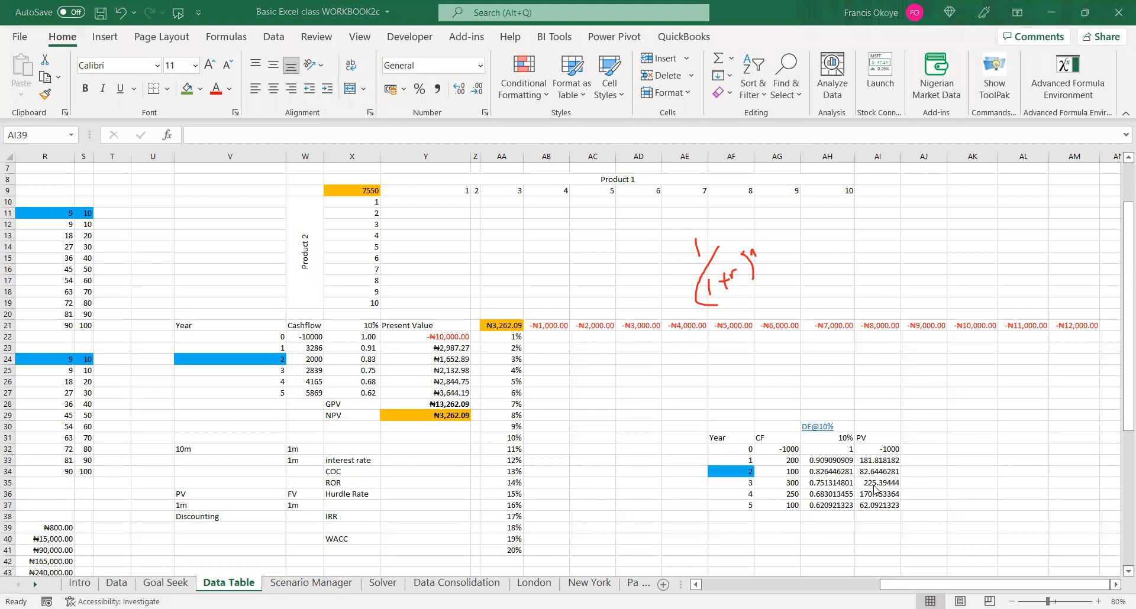
pyautogui.click(875, 503)
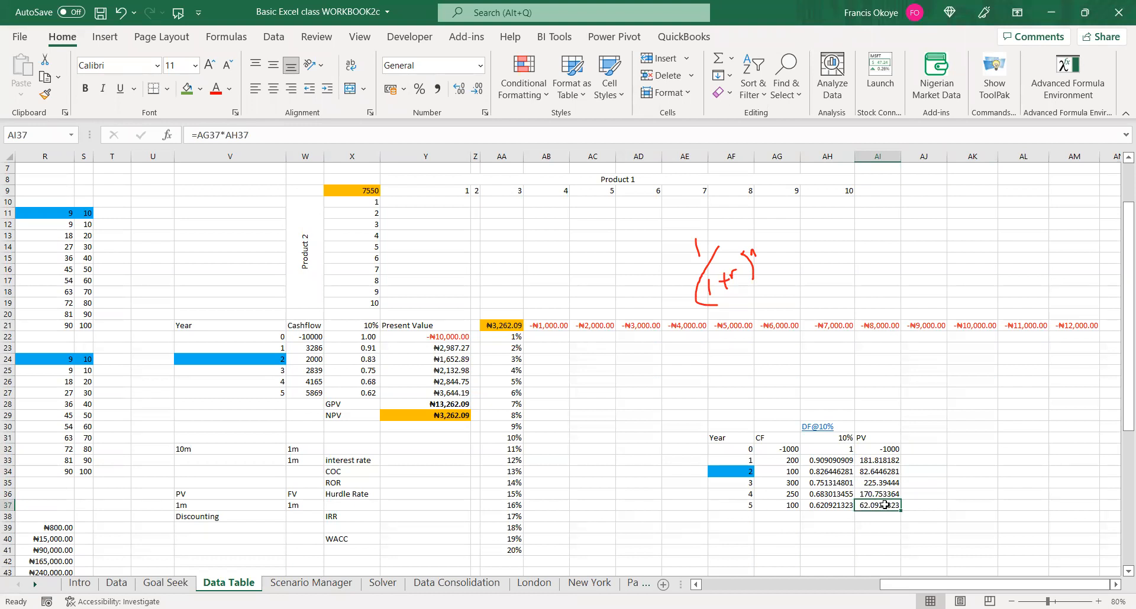
# Discard the started formula in AI38 and enter the label GPV in AH38
pyautogui.click(876, 520)
pyautogui.write('=')
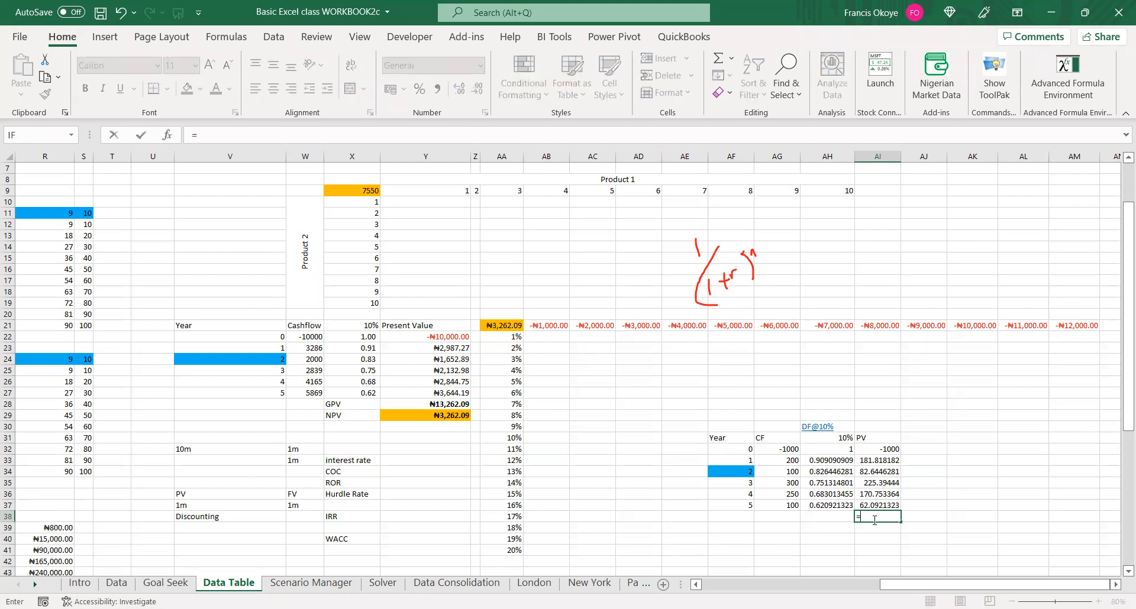
pyautogui.press('Escape')
pyautogui.press('Left')
pyautogui.write('GPV')
pyautogui.press('Return')
pyautogui.press('Left')
pyautogui.press('Up')
pyautogui.press('Up')
pyautogui.press('Up')
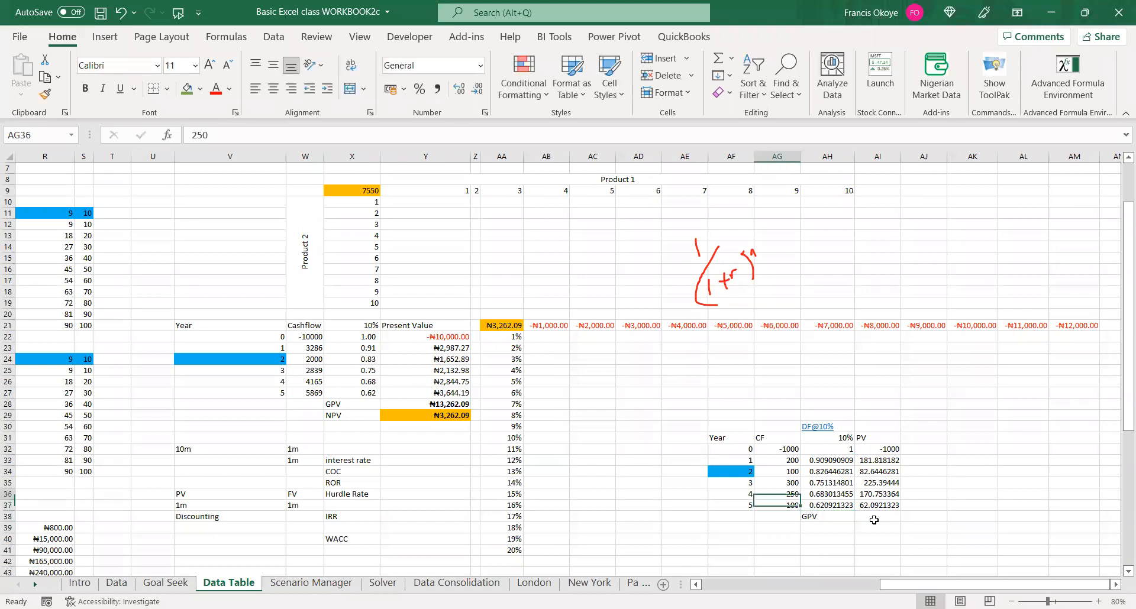
# Sum the year 1 to 5 cash flows in AG38 and clear that total again
pyautogui.click(776, 518)
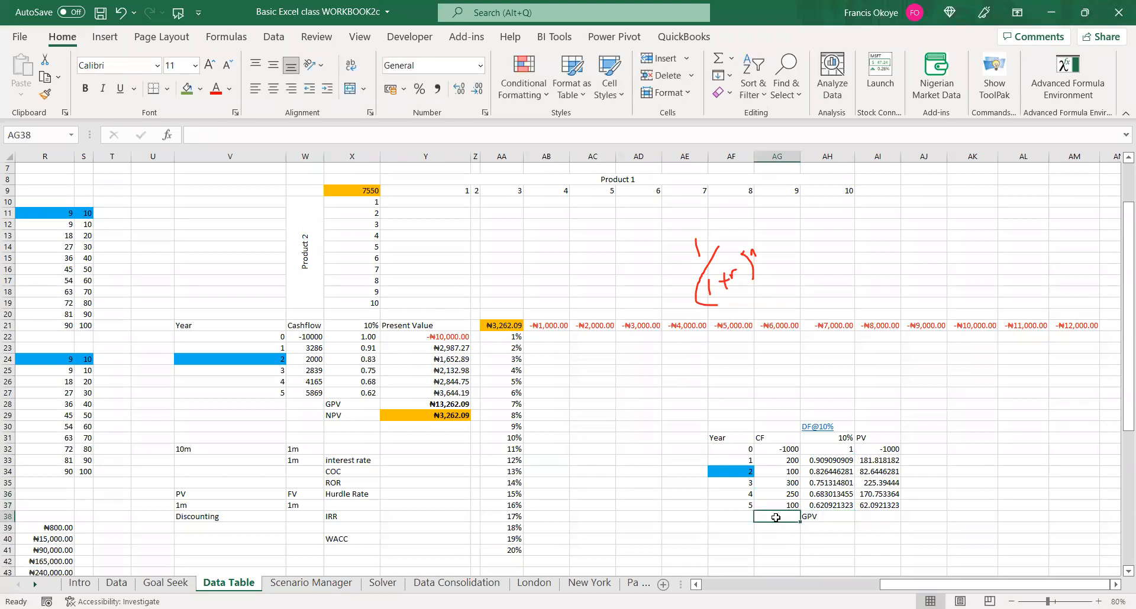
pyautogui.write('=')
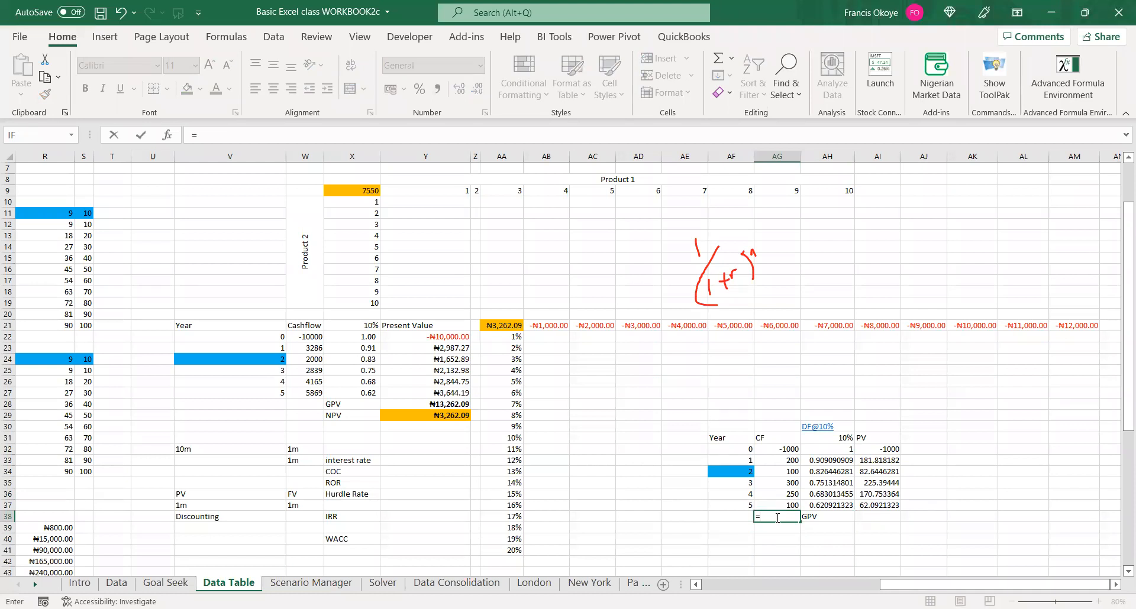
pyautogui.write('SUM(')
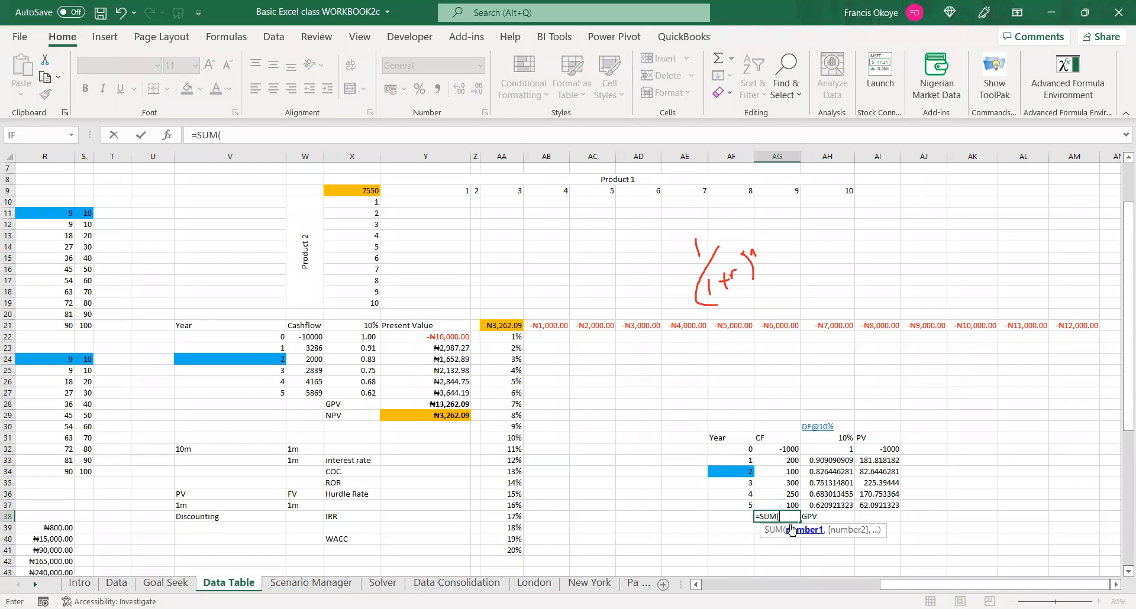
pyautogui.moveTo(784, 463); pyautogui.dragTo(785, 506)
pyautogui.press('Return')
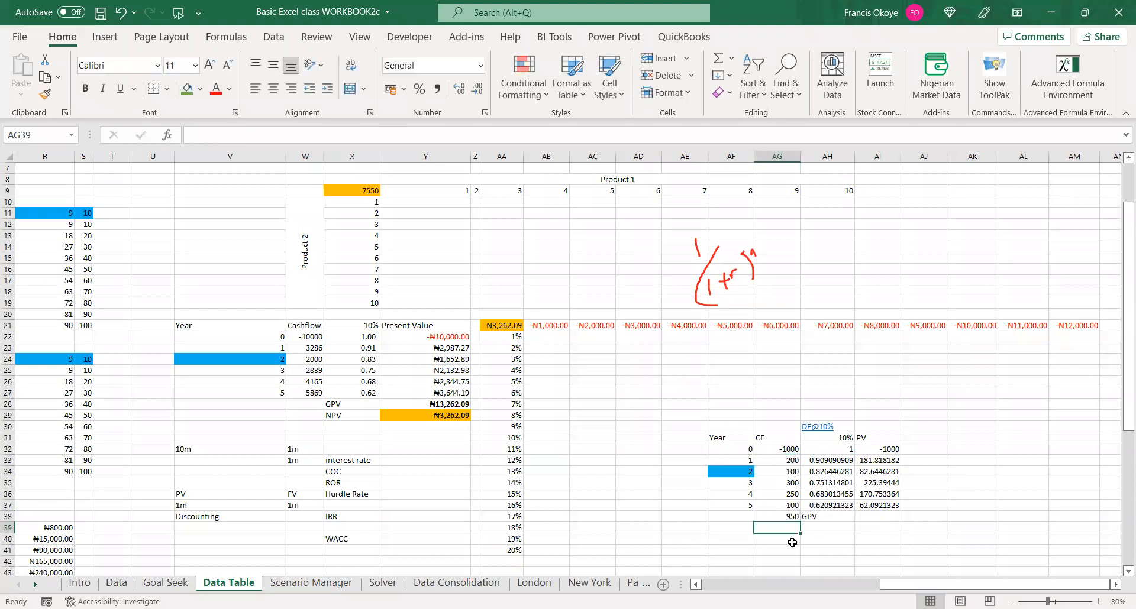
pyautogui.click(784, 516)
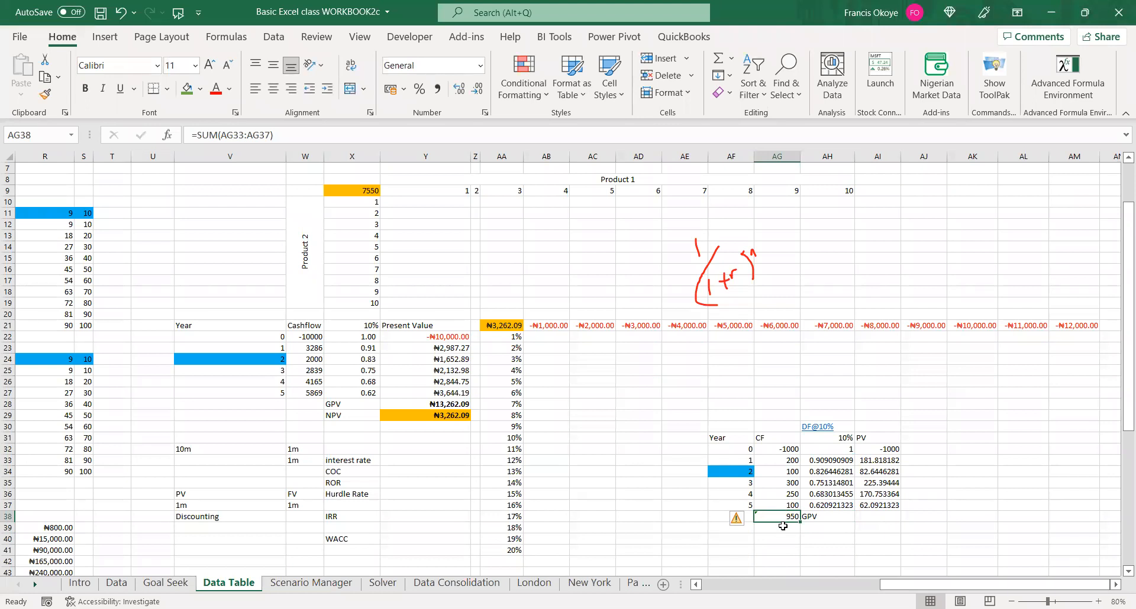
pyautogui.press('Delete')
pyautogui.hotkey('ctrl', 'z')
pyautogui.press('Delete')
# Total the year 1 to 5 cash flows in AG38 with =SUM(AG33:AG37)
pyautogui.write('=')
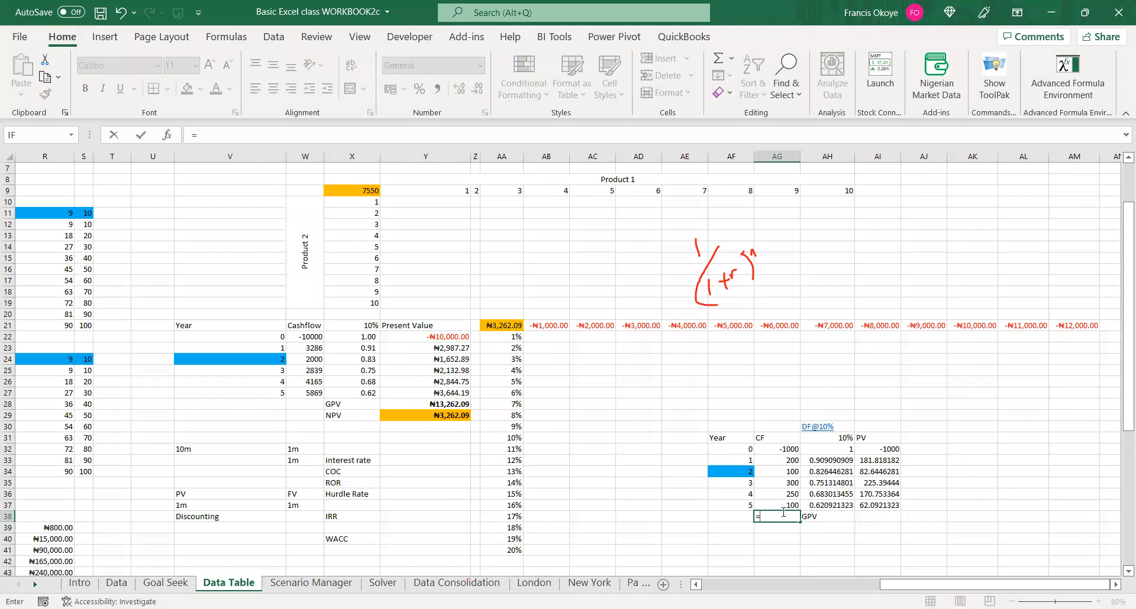
pyautogui.write('SUM(')
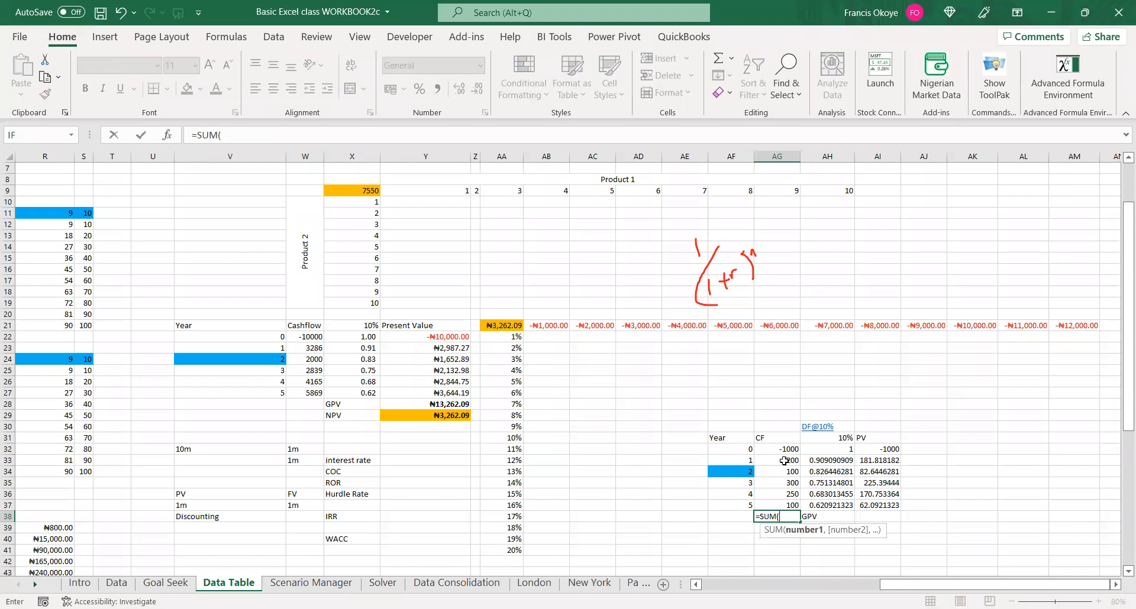
pyautogui.click(784, 463)
pyautogui.moveTo(784, 468); pyautogui.dragTo(784, 502)
pyautogui.press('Return')
pyautogui.click(785, 516)
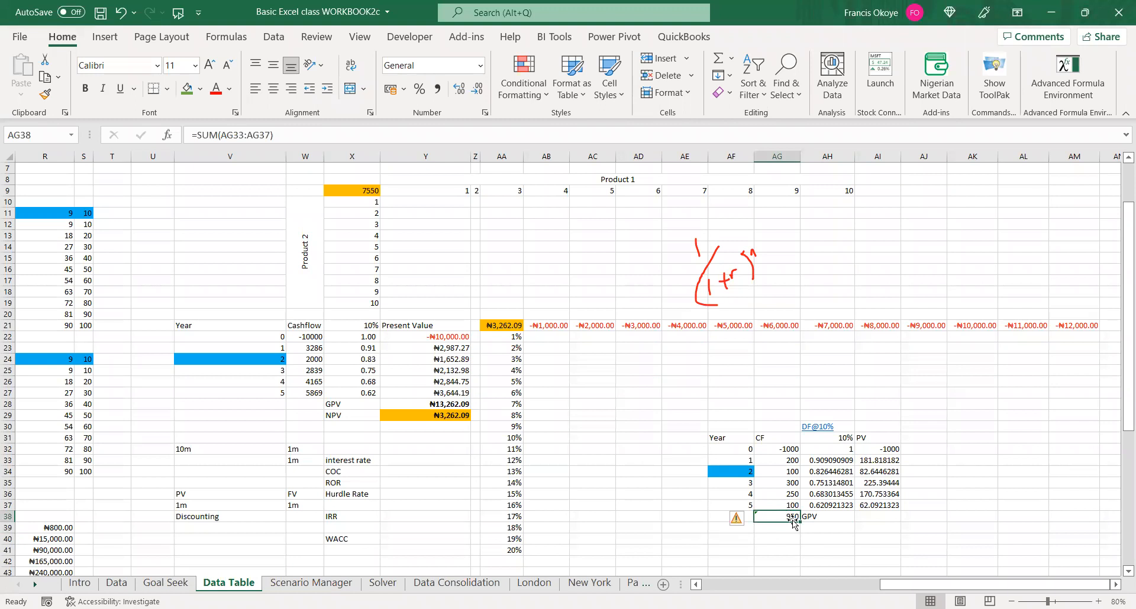
# Calculate the GPV in AI38 by summing the year 1 to 5 present values in AI33:AI37
pyautogui.click(873, 518)
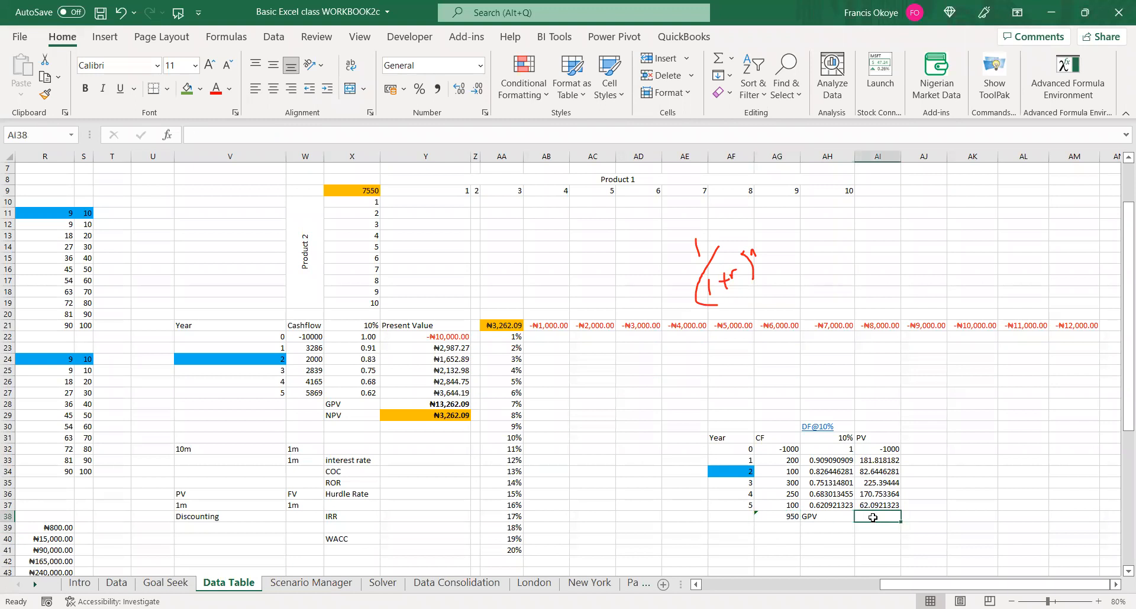
pyautogui.write('=s')
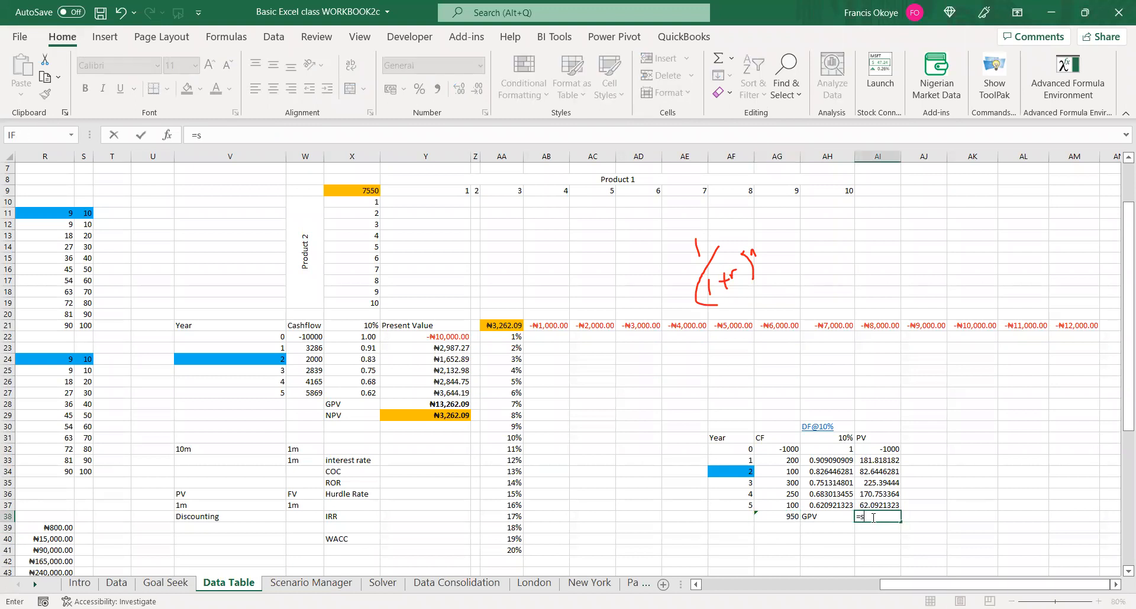
pyautogui.write('um')
pyautogui.press('Tab')
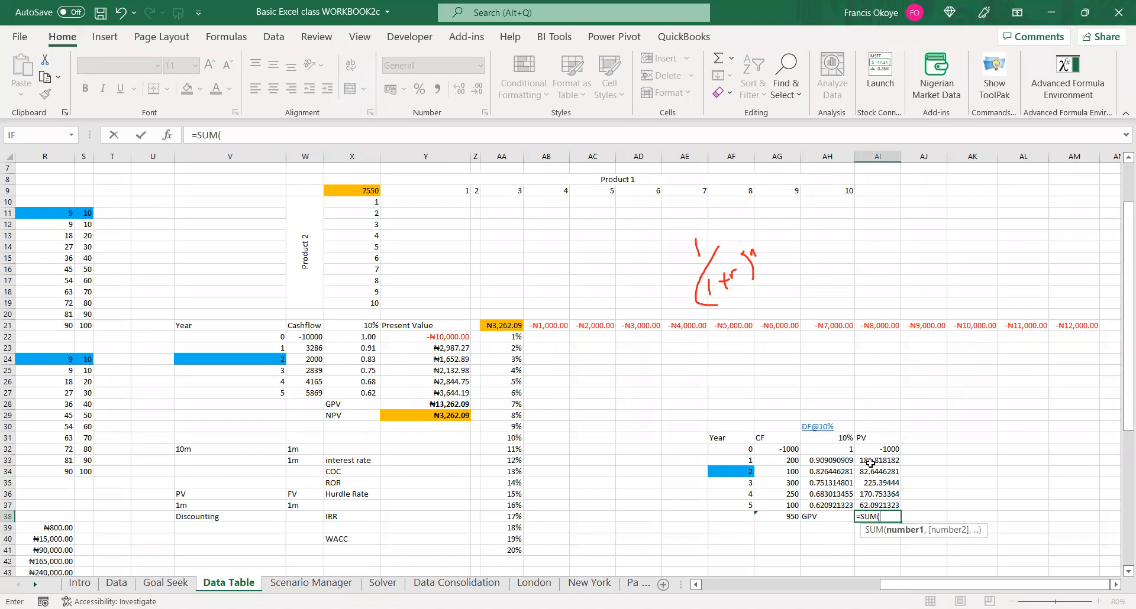
pyautogui.click(870, 462)
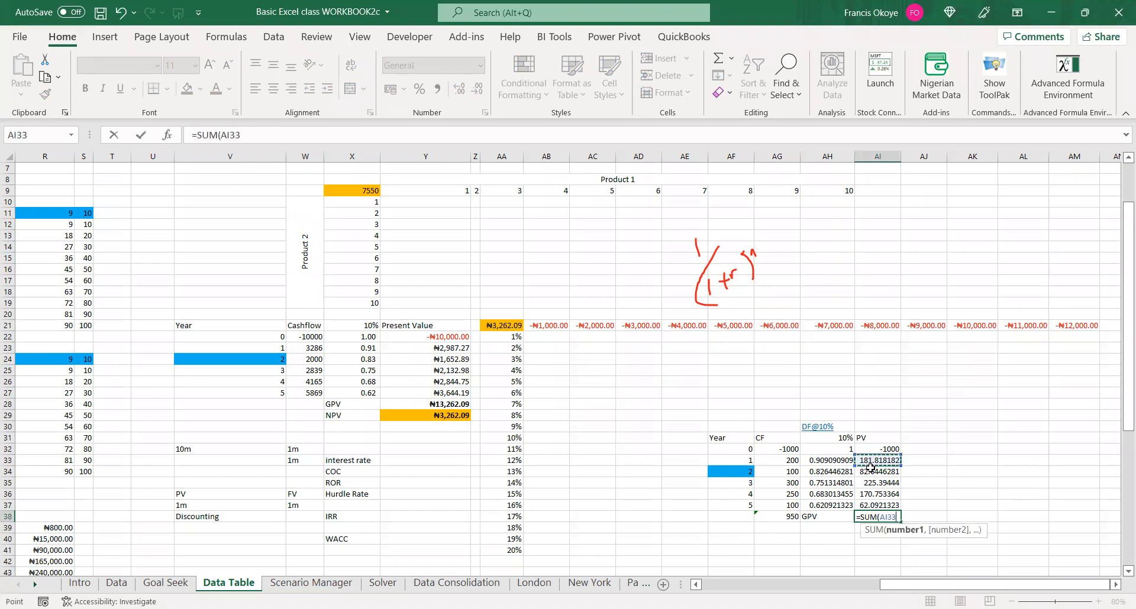
pyautogui.keyDown('shift'); pyautogui.click(876, 500); pyautogui.keyUp('shift')
pyautogui.press('Return')
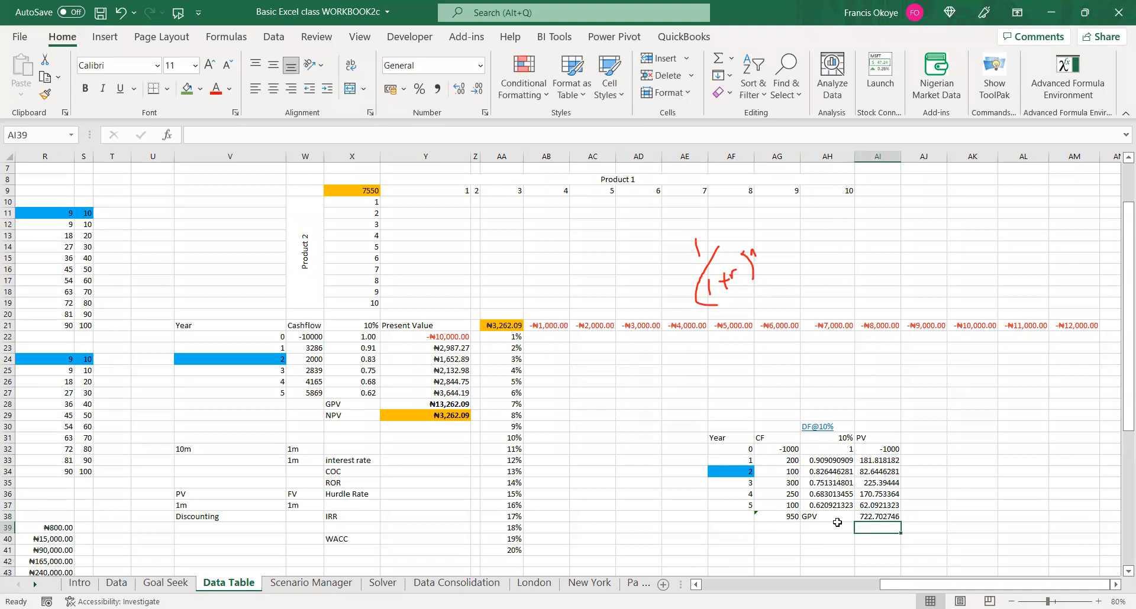
# Enter the label NPV in AH39, below the GPV label
pyautogui.click(786, 519)
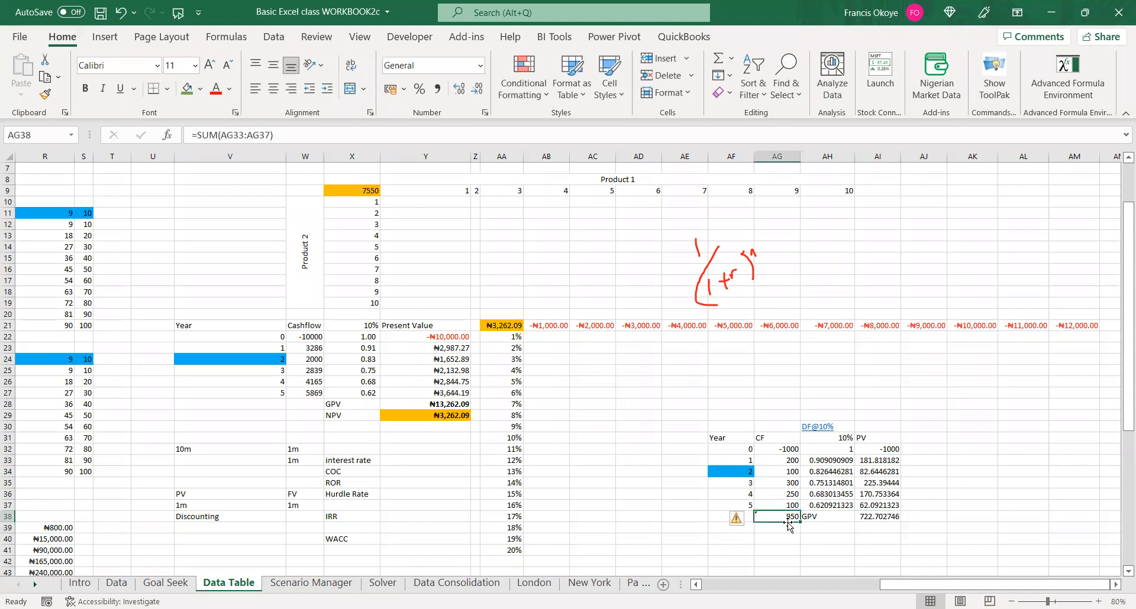
pyautogui.click(878, 518)
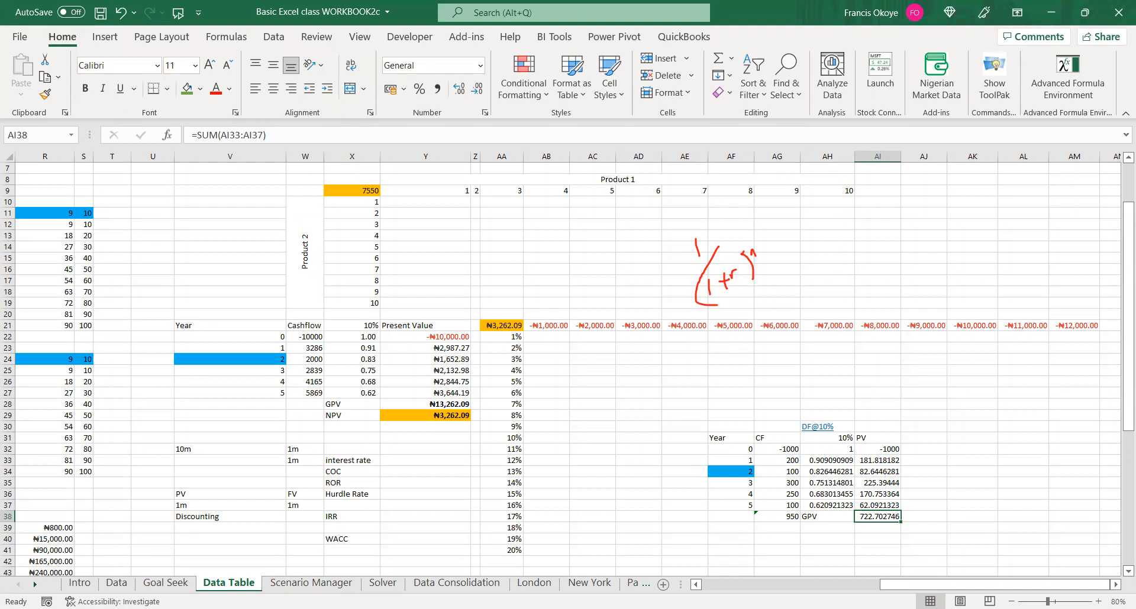
pyautogui.click(835, 530)
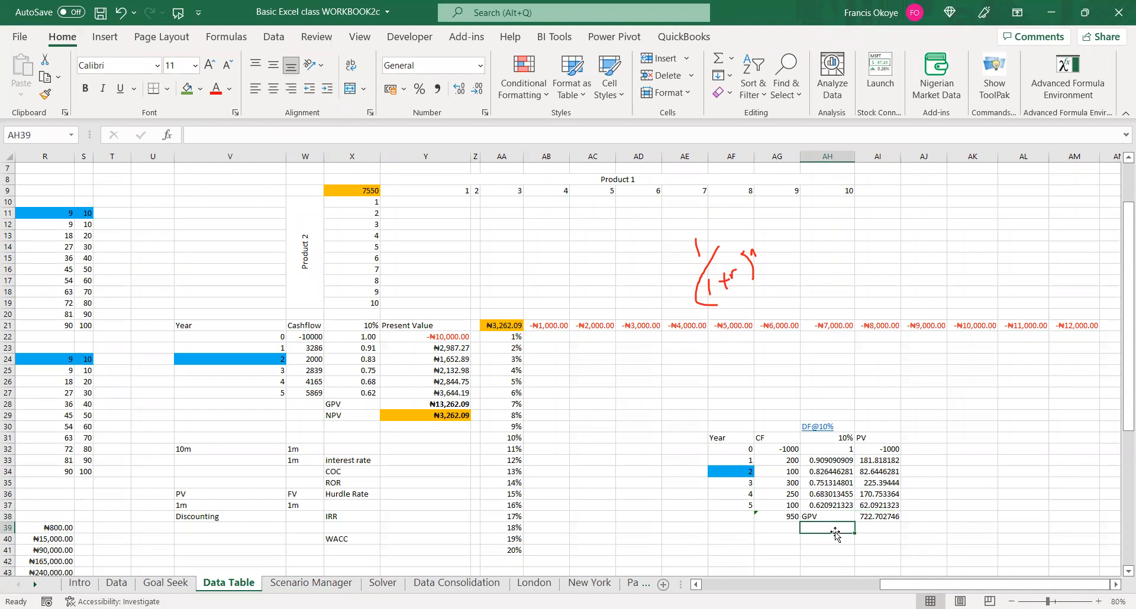
pyautogui.write('NPV')
pyautogui.press('Return')
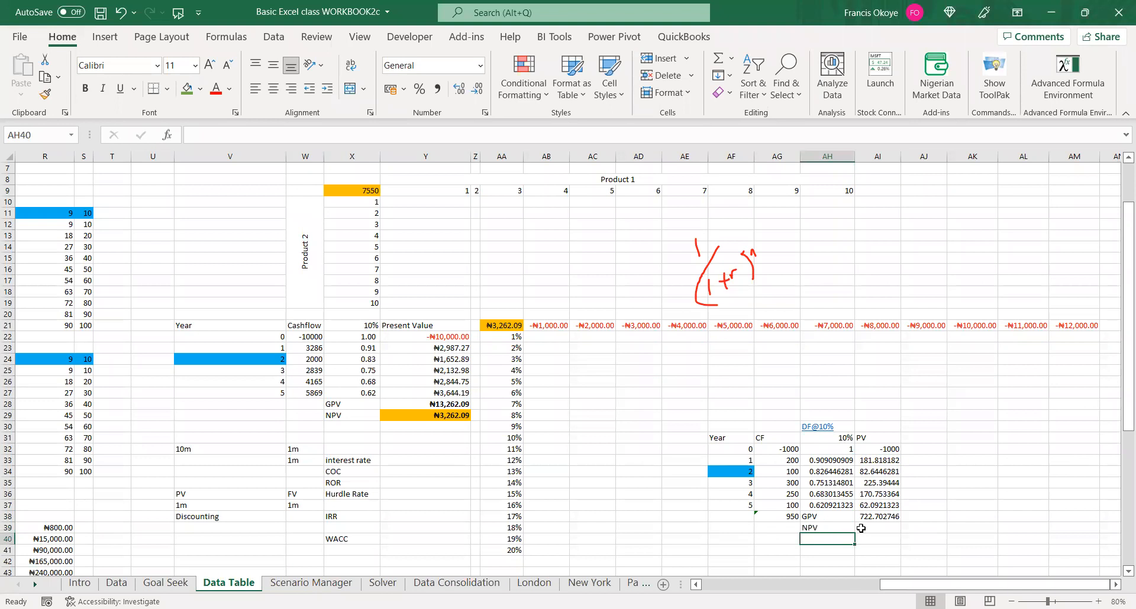
# Enter the formula =AI38-(AI32) in AI39 to subtract the year 0 present value from the GPV
pyautogui.click(878, 528)
pyautogui.write('=')
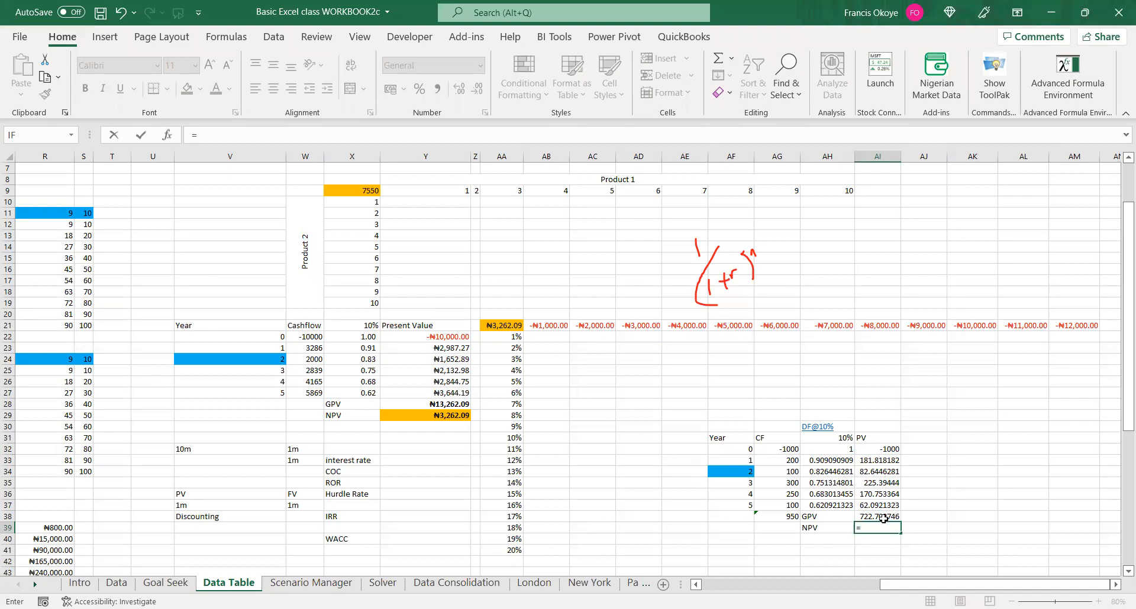
pyautogui.click(885, 517)
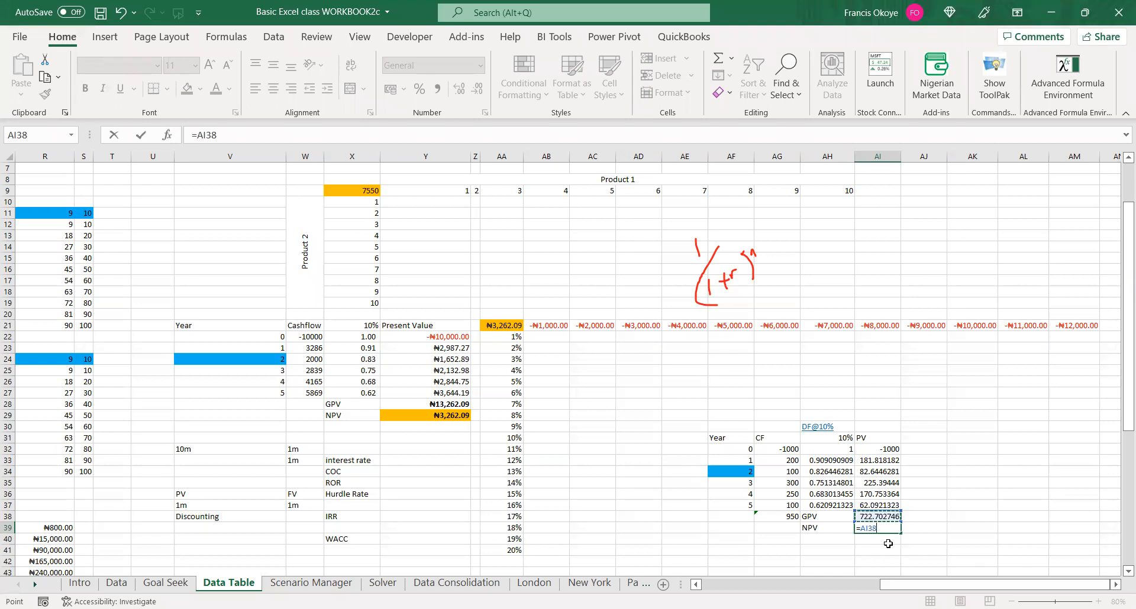
pyautogui.write('-')
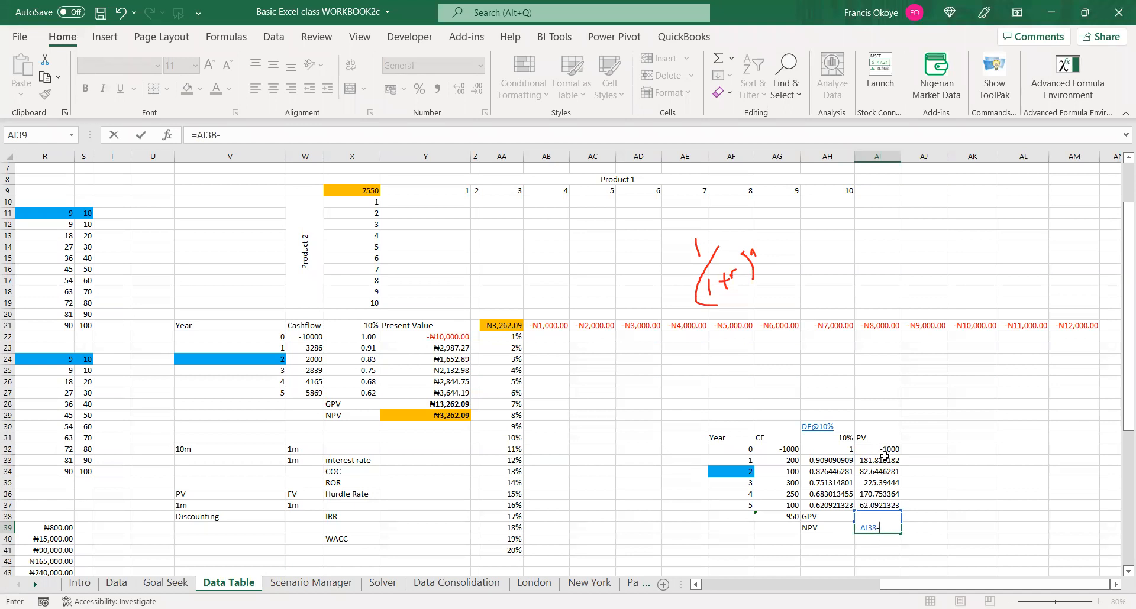
pyautogui.write('(')
pyautogui.click(890, 450)
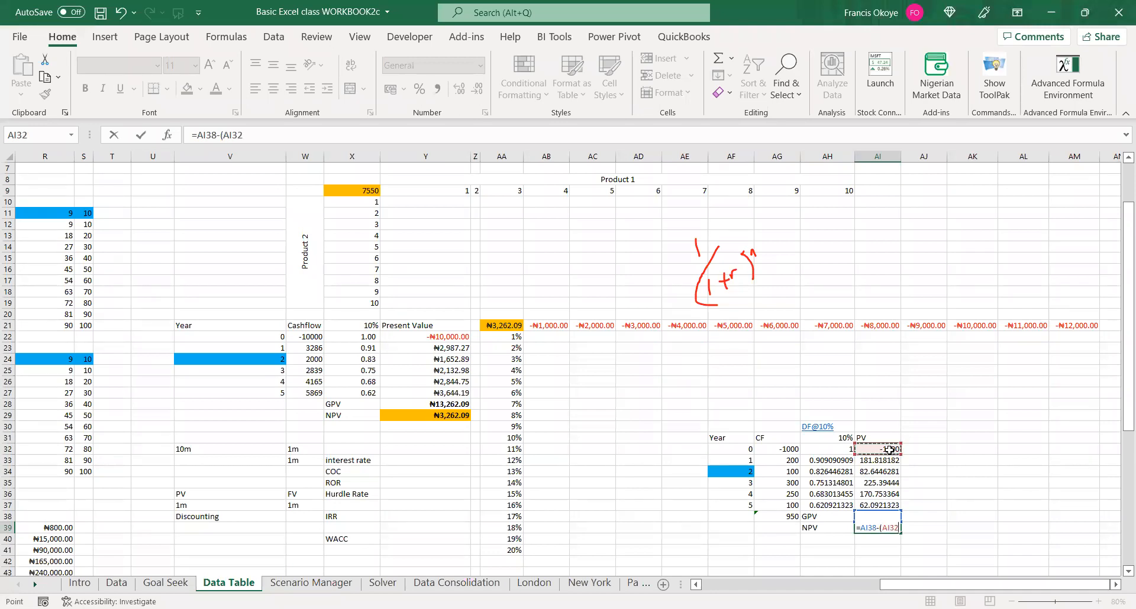
pyautogui.write(')')
pyautogui.press('Return')
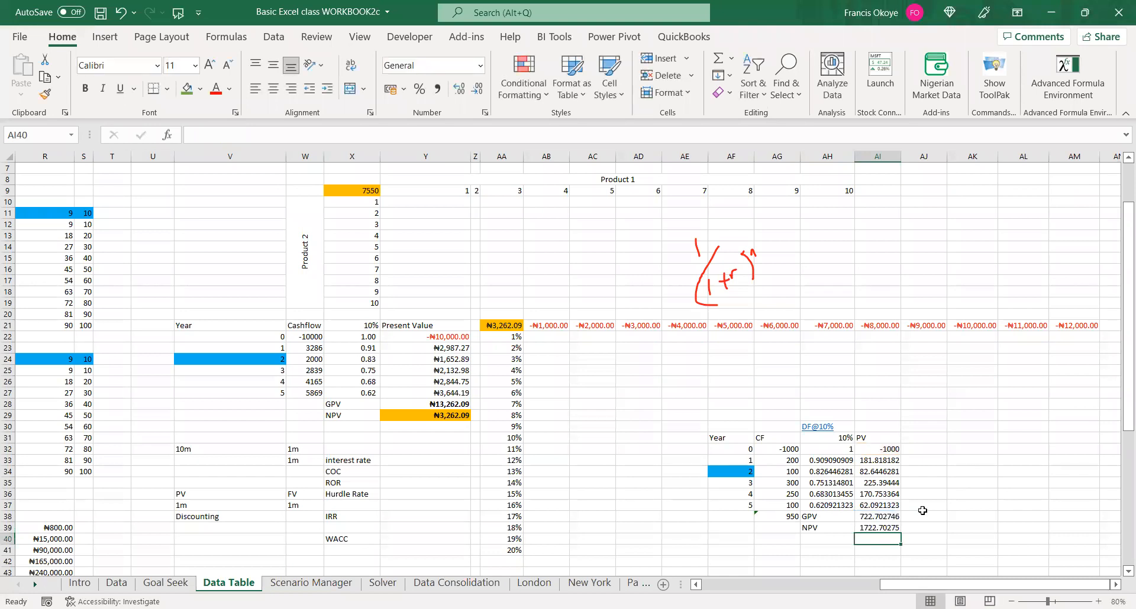
# Correct the sign of the initial outlay in the NPV formula in AI39 to =AI38-(-AI32)
pyautogui.doubleClick(887, 526)
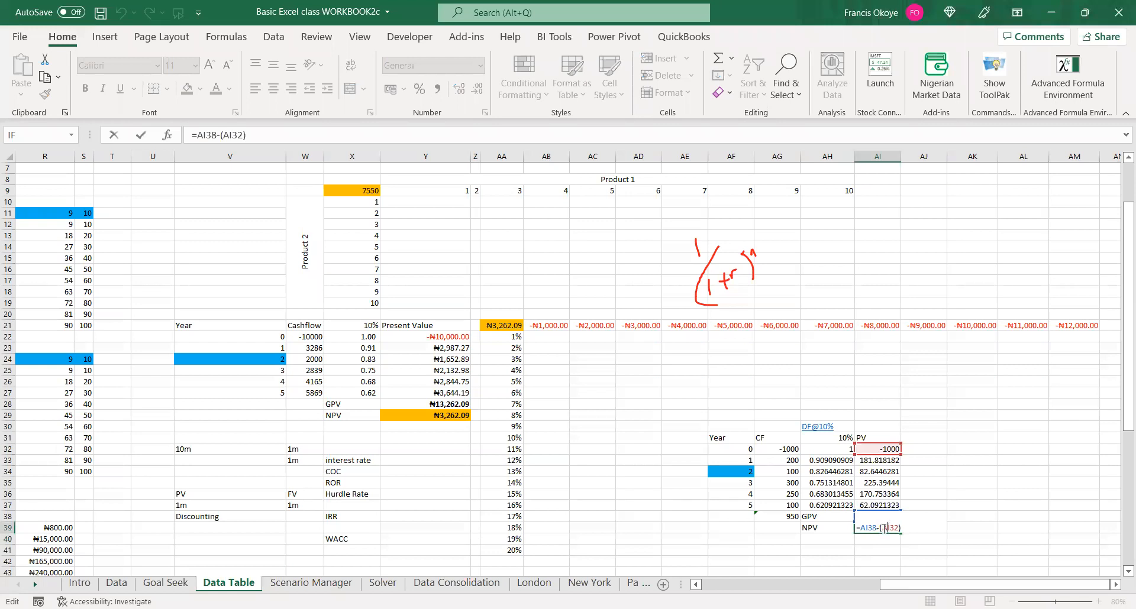
pyautogui.write('-')
pyautogui.press('Return')
pyautogui.click(877, 517)
pyautogui.click(881, 527)
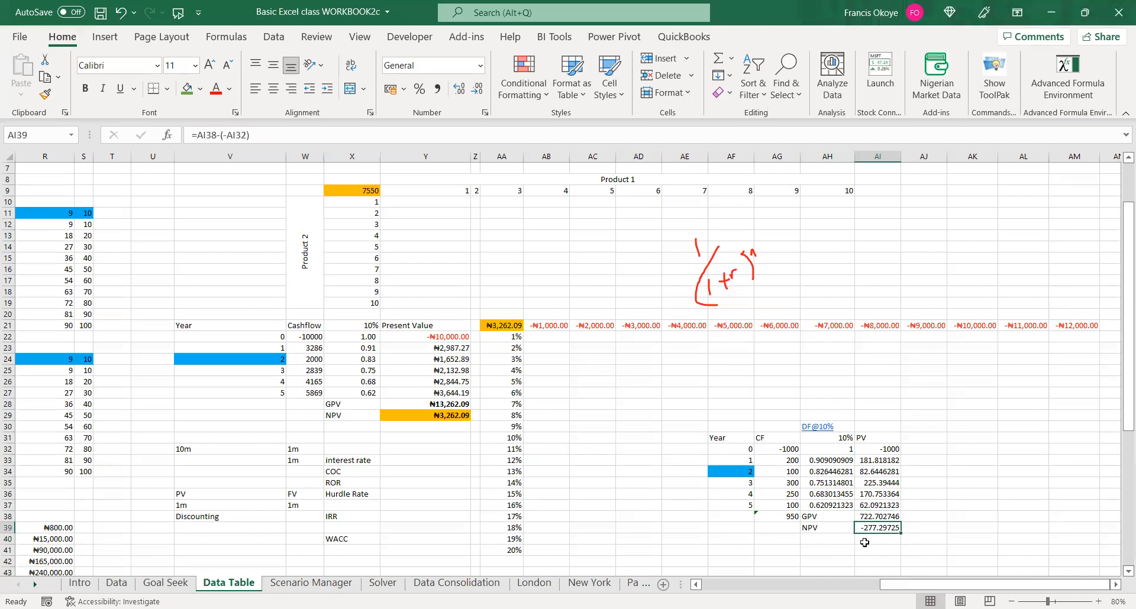
pyautogui.click(784, 519)
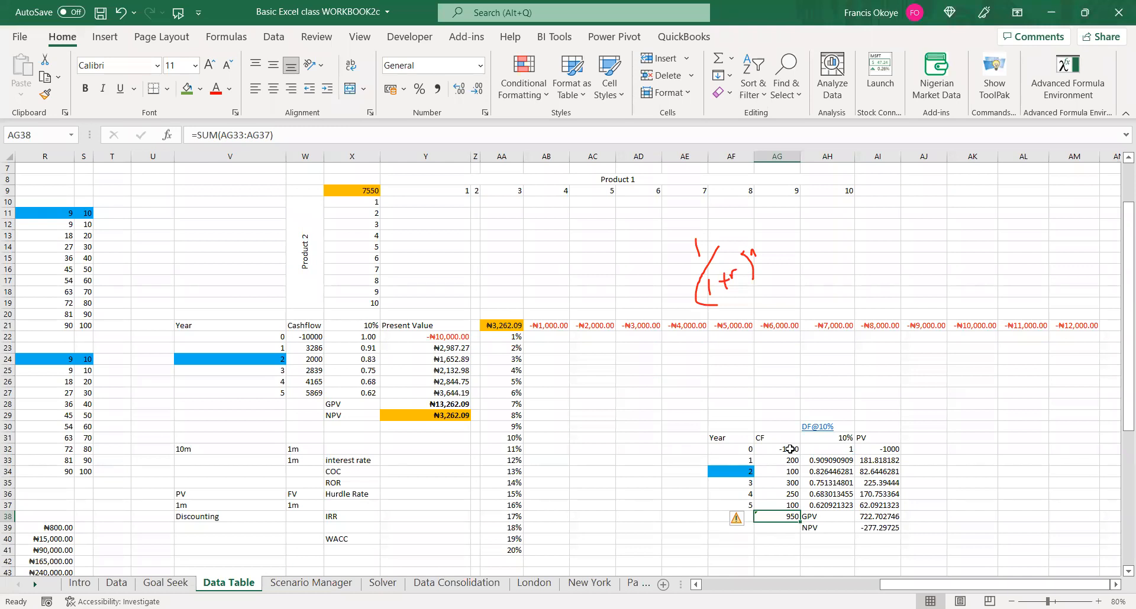
pyautogui.click(774, 524)
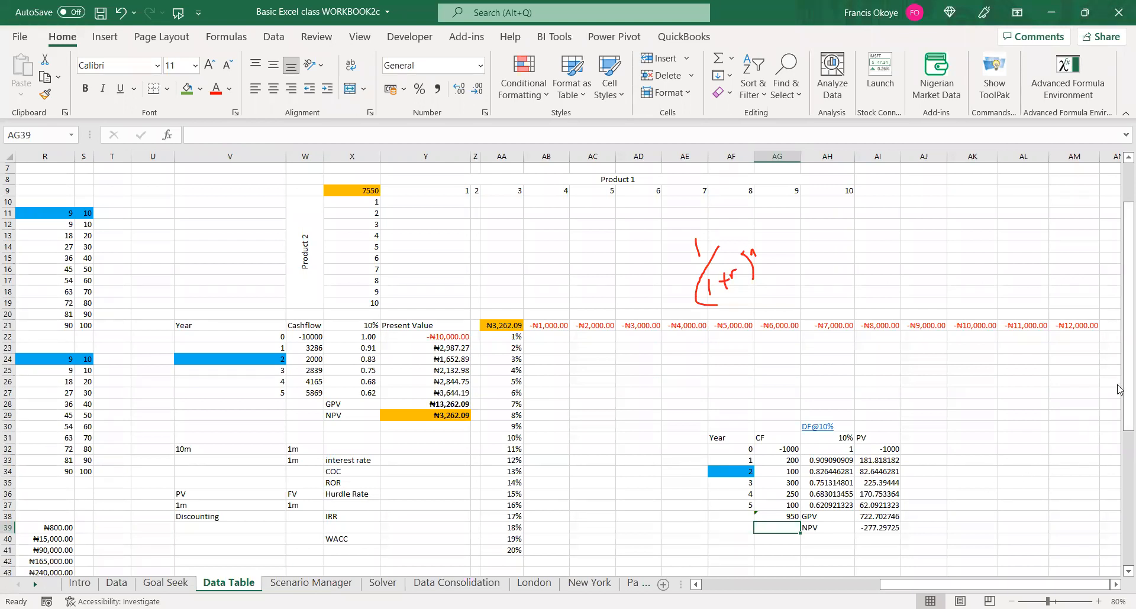
pyautogui.scroll(-1, 1118, 407)
pyautogui.click(829, 526)
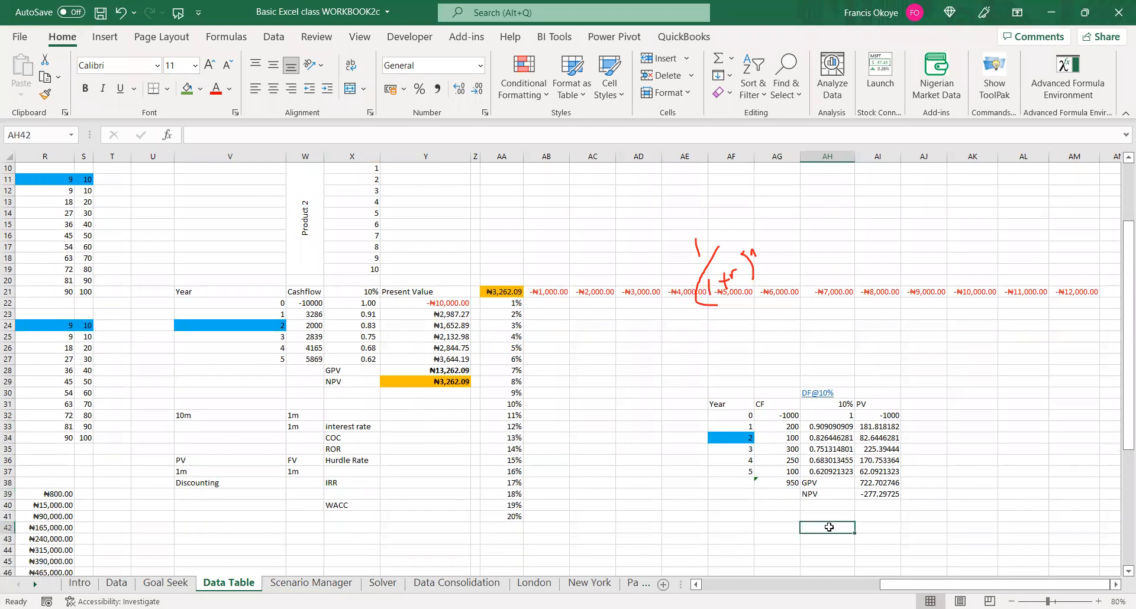
pyautogui.click(775, 516)
pyautogui.click(811, 516)
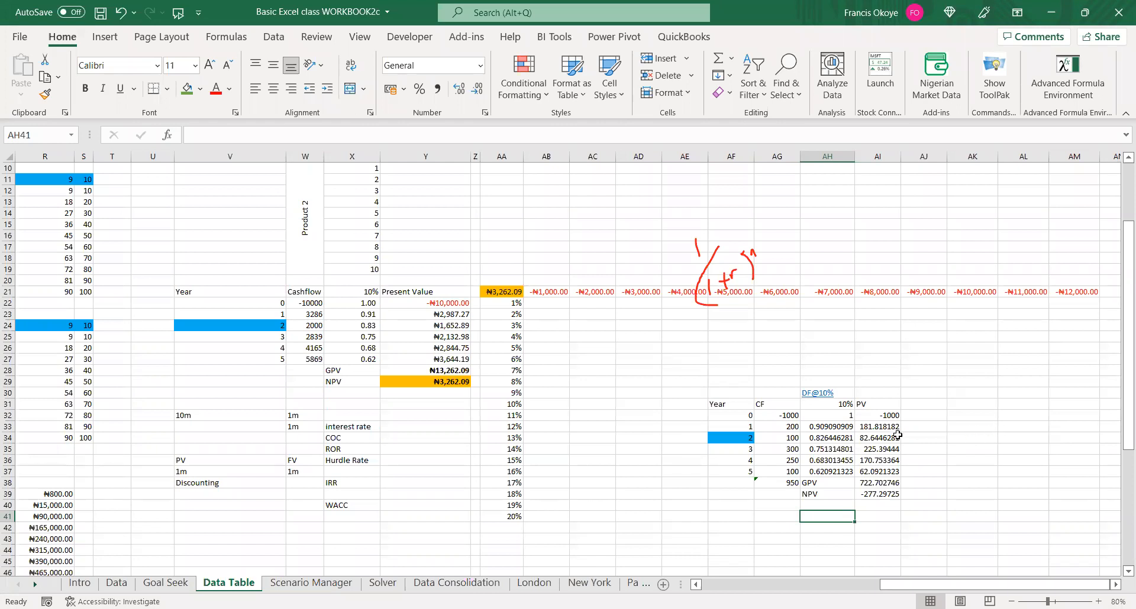
# Set the year 2 and year 1 cash flows in AG34 and AG33 to 300
pyautogui.click(776, 437)
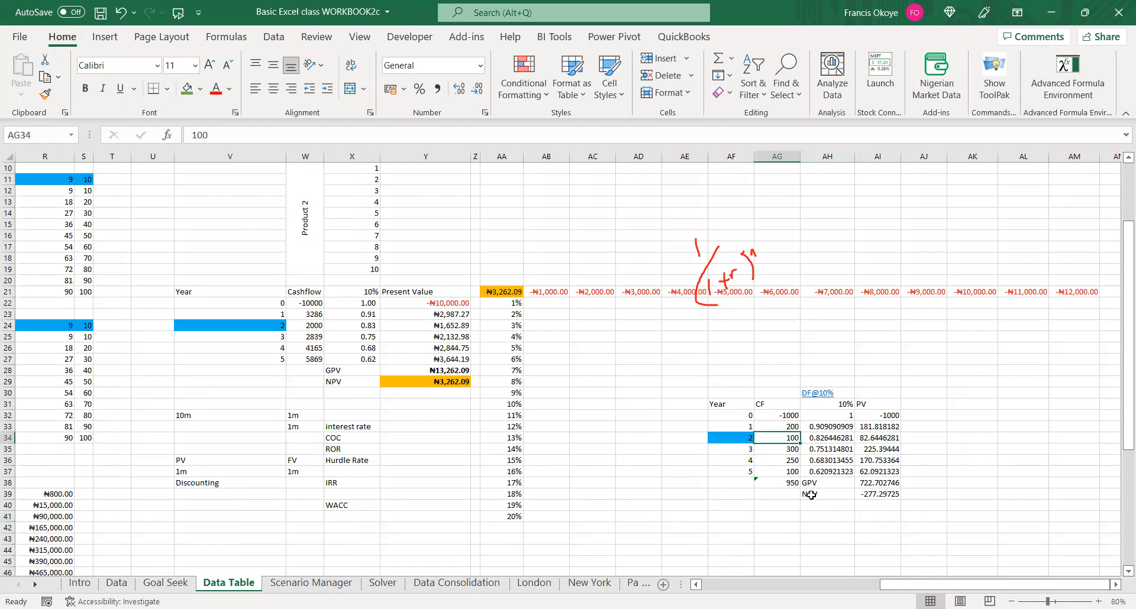
pyautogui.write('300')
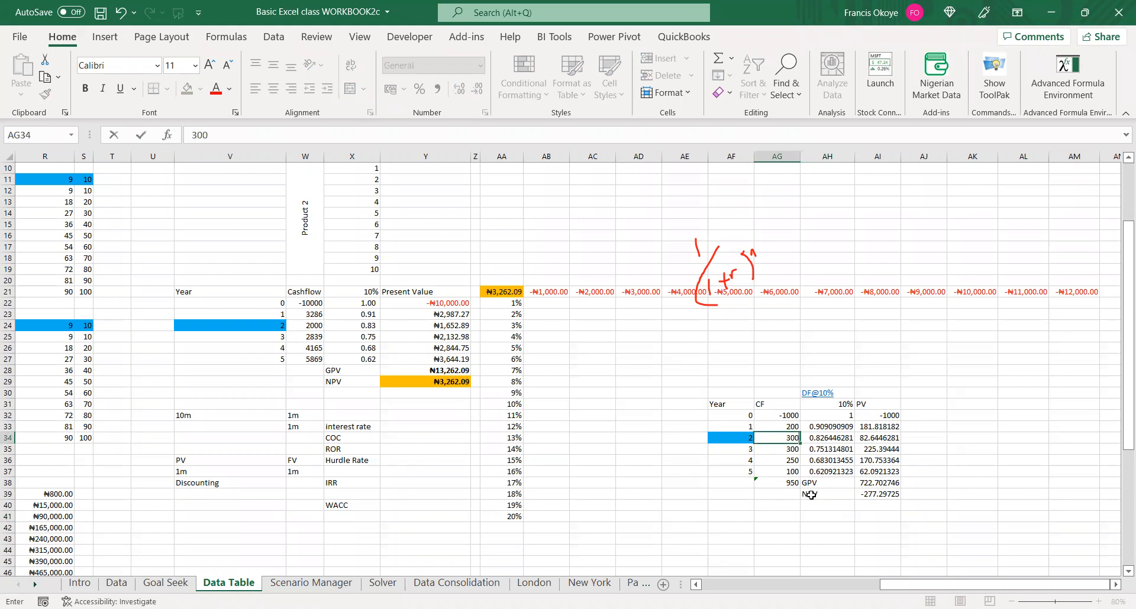
pyautogui.press('Return')
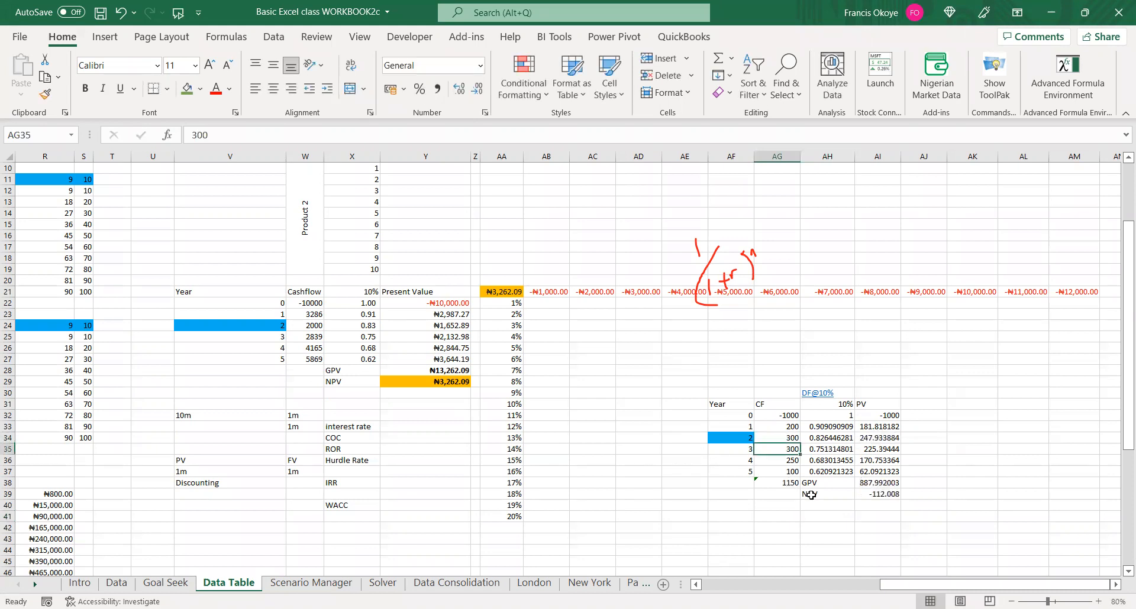
pyautogui.click(793, 426)
pyautogui.write('300')
pyautogui.press('Return')
# Fill the year 3 cash flow of 300 from AG35 down to years 4 and 5 in AG36:AG37
pyautogui.click(796, 448)
pyautogui.moveTo(800, 455); pyautogui.dragTo(800, 473)
pyautogui.click(777, 539)
pyautogui.moveTo(923, 517); pyautogui.dragTo(938, 507)
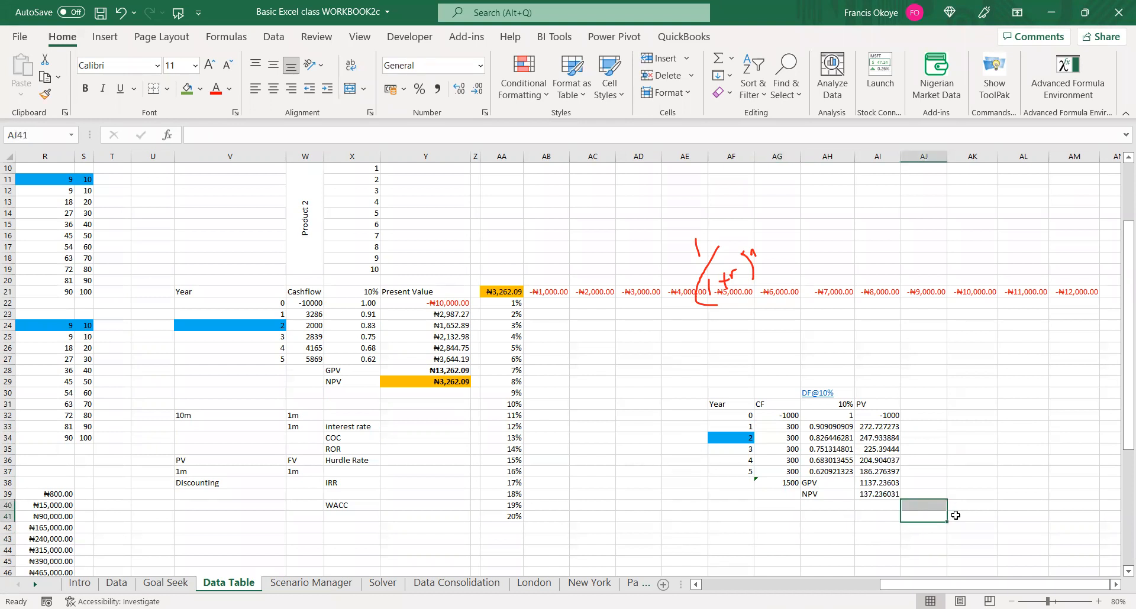
# Review the cell references in the NPV formula in AI39 without changing it
pyautogui.click(879, 494)
pyautogui.doubleClick(892, 496)
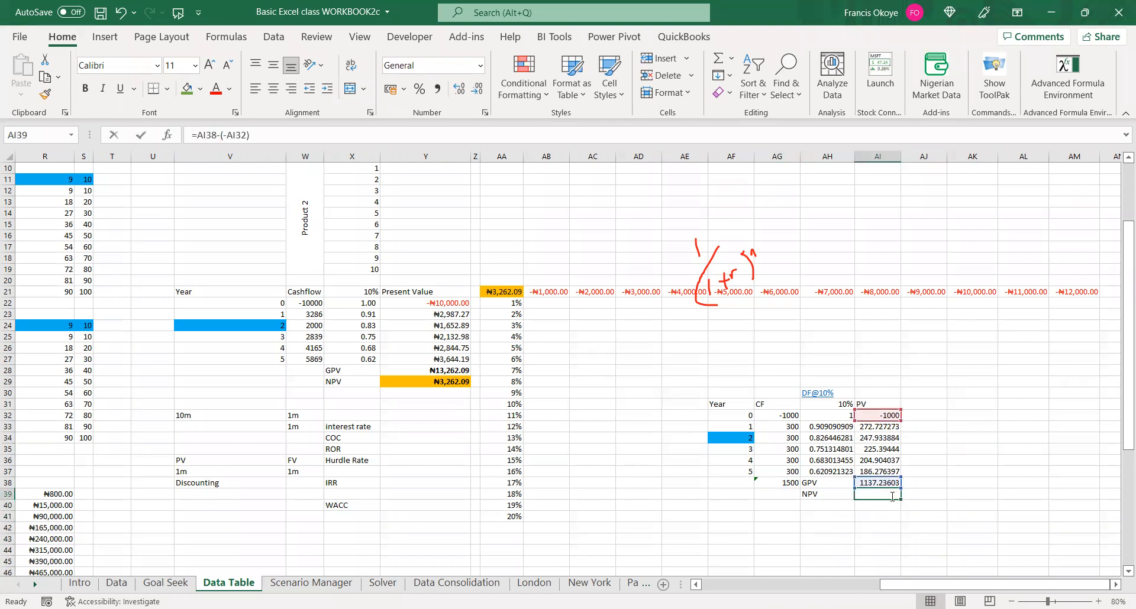
pyautogui.press('Escape')
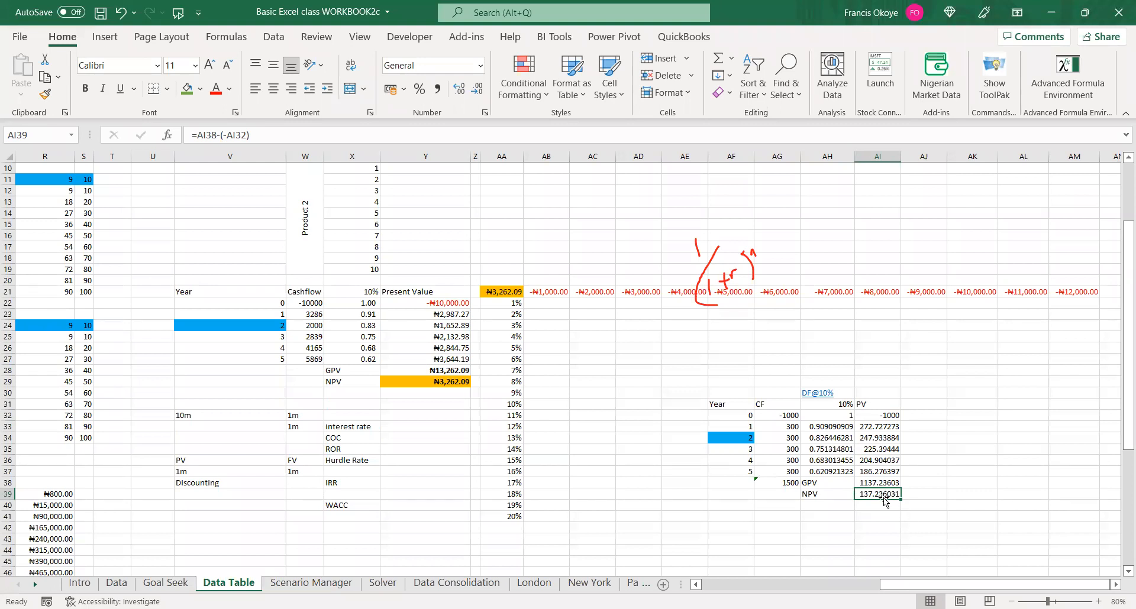
# Enter the label Decision in AH41, below the NPV row
pyautogui.click(824, 517)
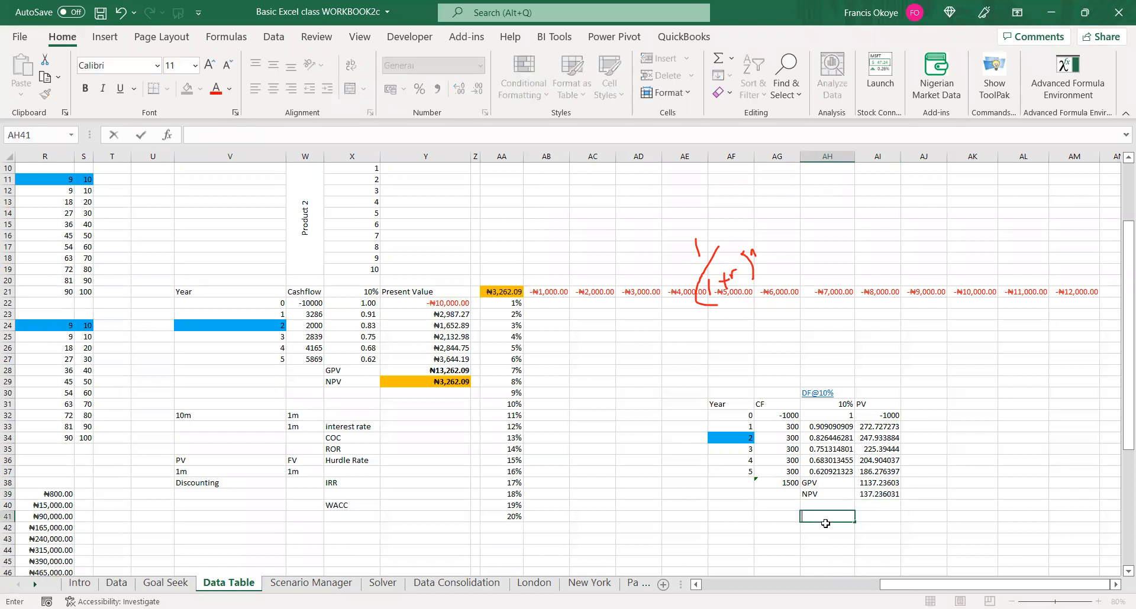
pyautogui.write('Decision')
pyautogui.press('Return')
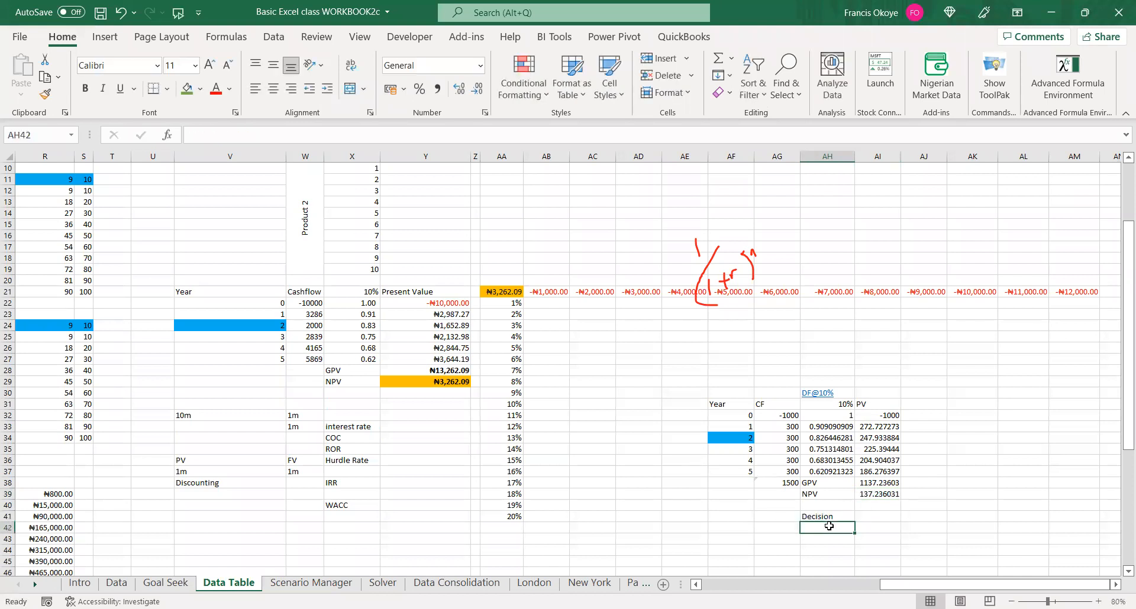
# Enter =IF(AI39>0,"Invest","Reject") in AH42, accepting the proposed formula correction
pyautogui.write('=')
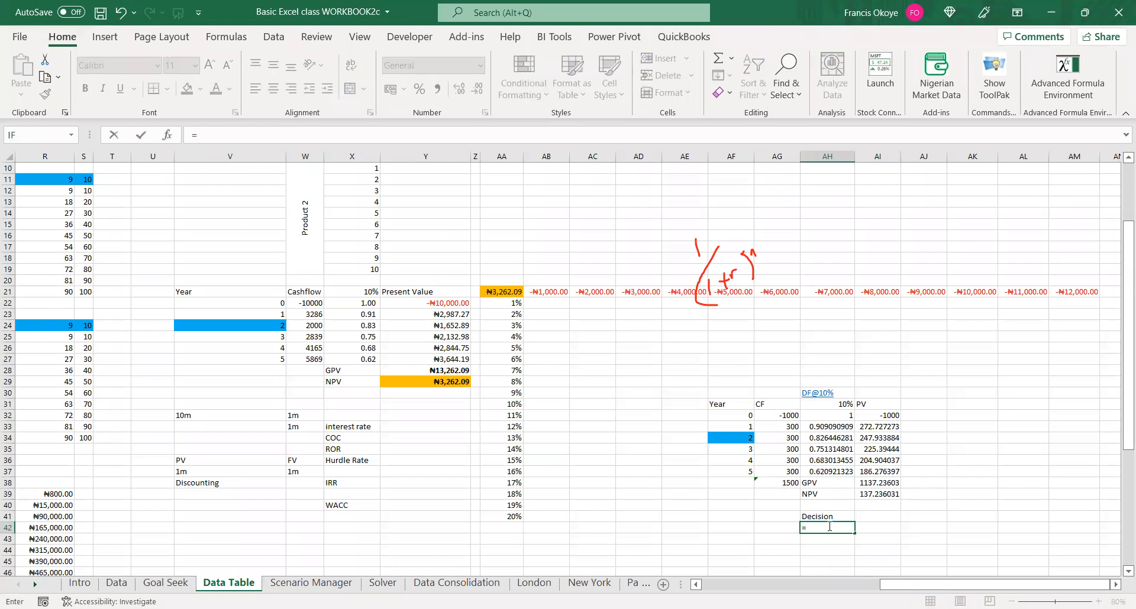
pyautogui.write('IF(')
pyautogui.click(882, 494)
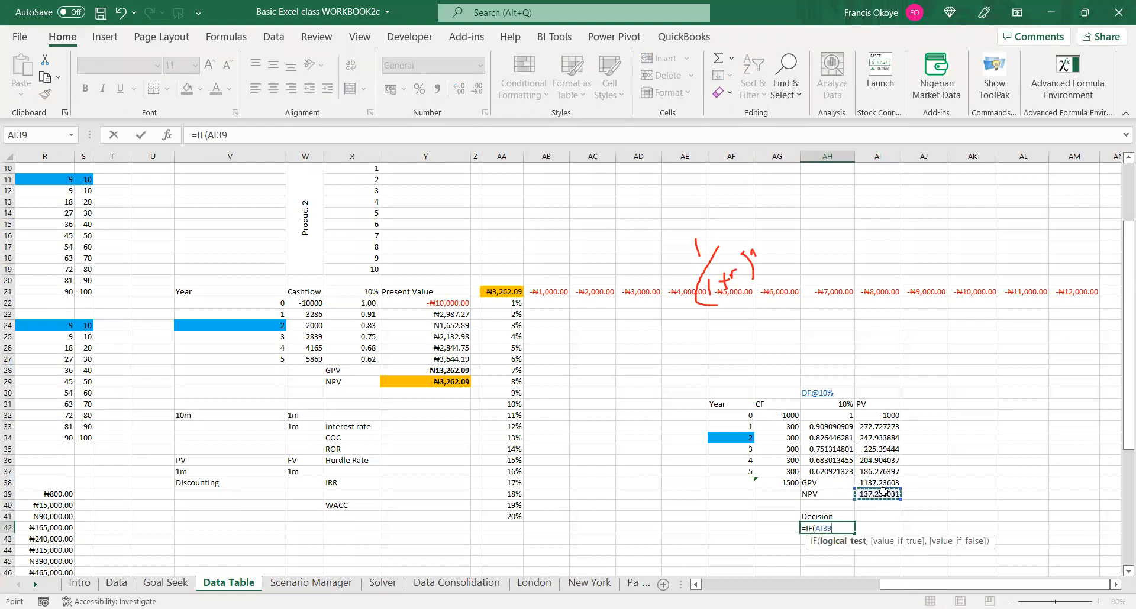
pyautogui.write('>0')
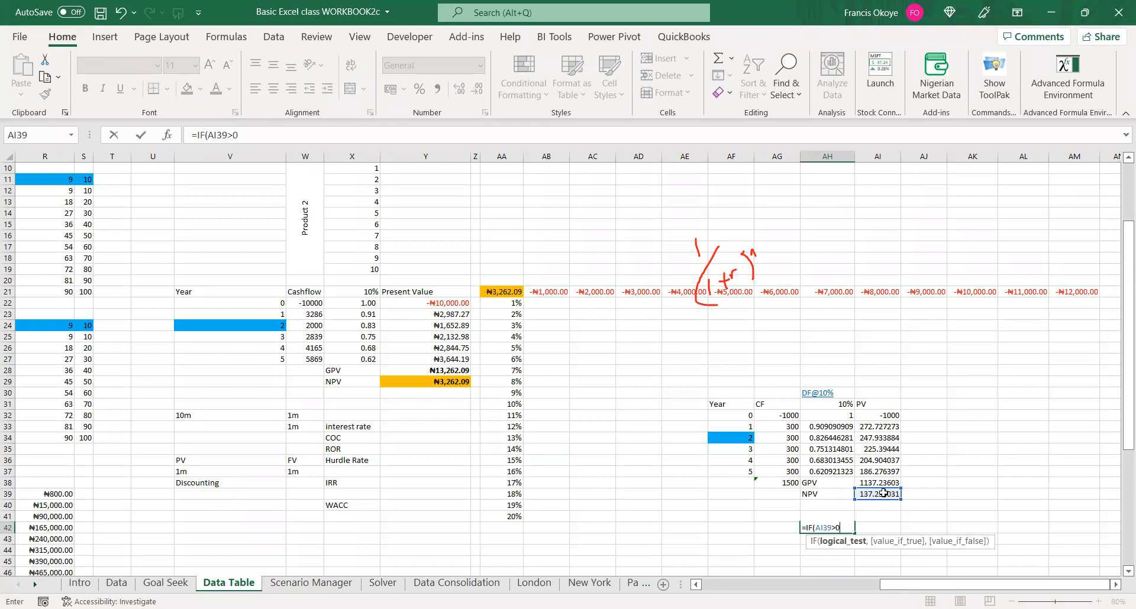
pyautogui.write(',')
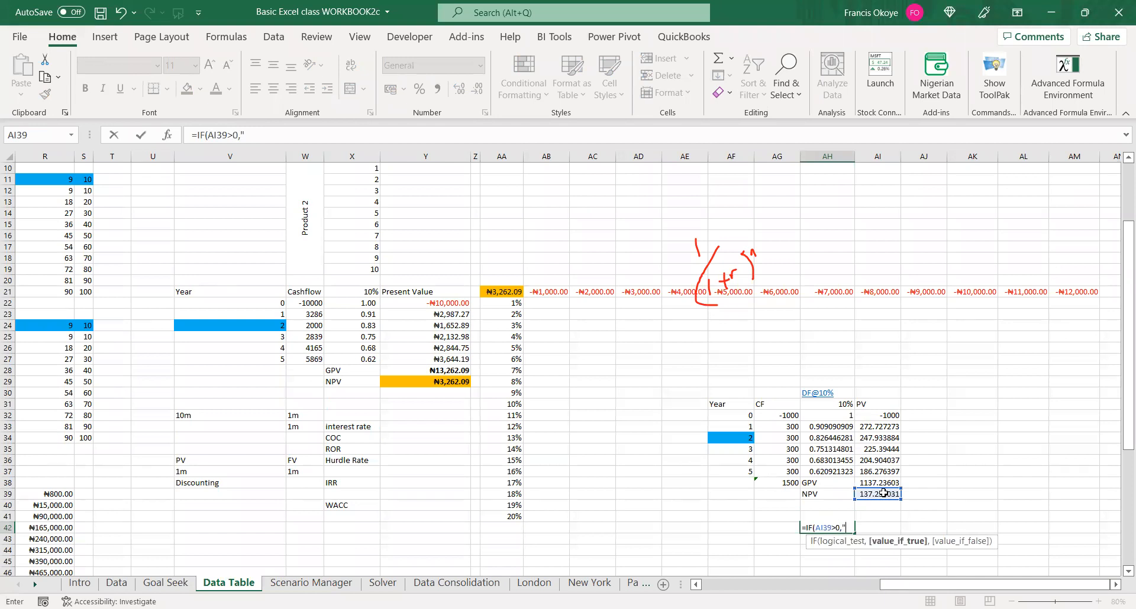
pyautogui.write('"Invest","')
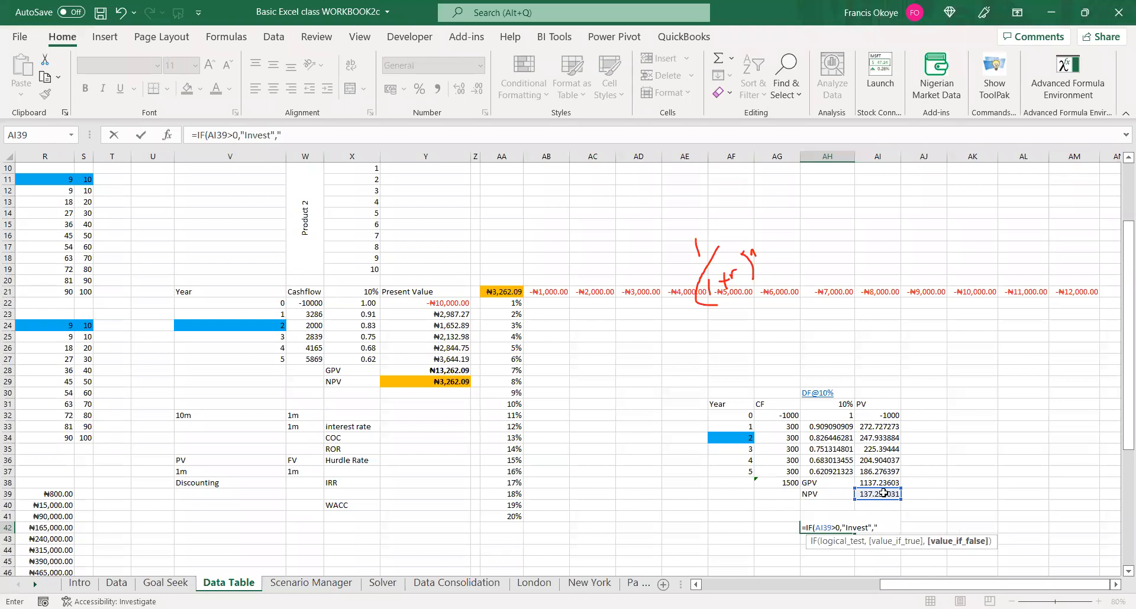
pyautogui.write('Reject')
pyautogui.press('Return')
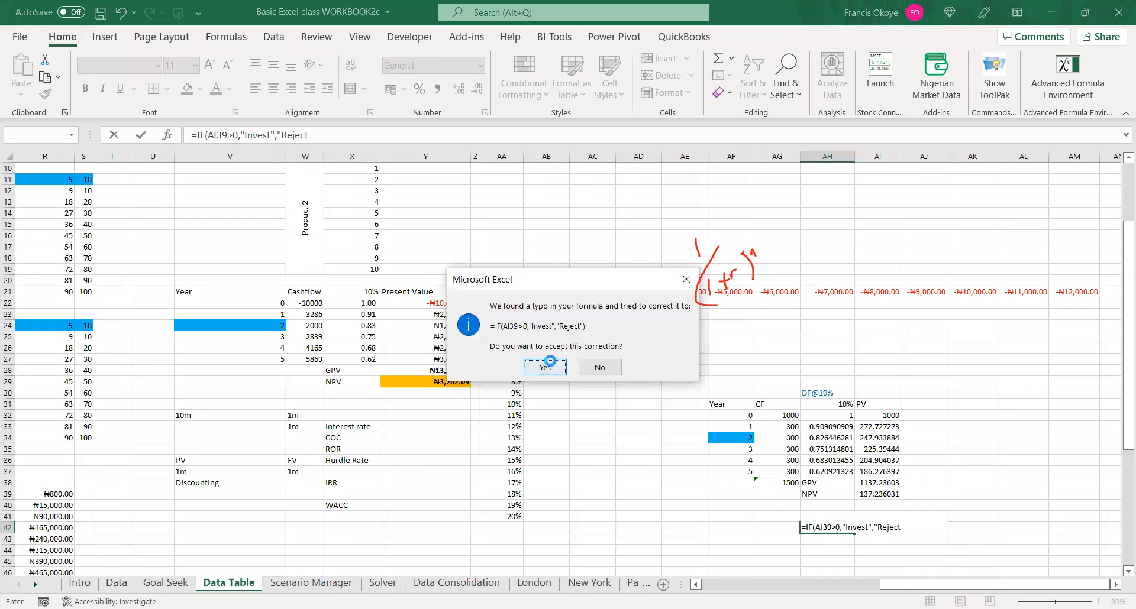
pyautogui.click(550, 361)
# Re-enter the label Decision in AH41, above the IF formula
pyautogui.click(834, 518)
pyautogui.write('Decision')
pyautogui.press('Return')
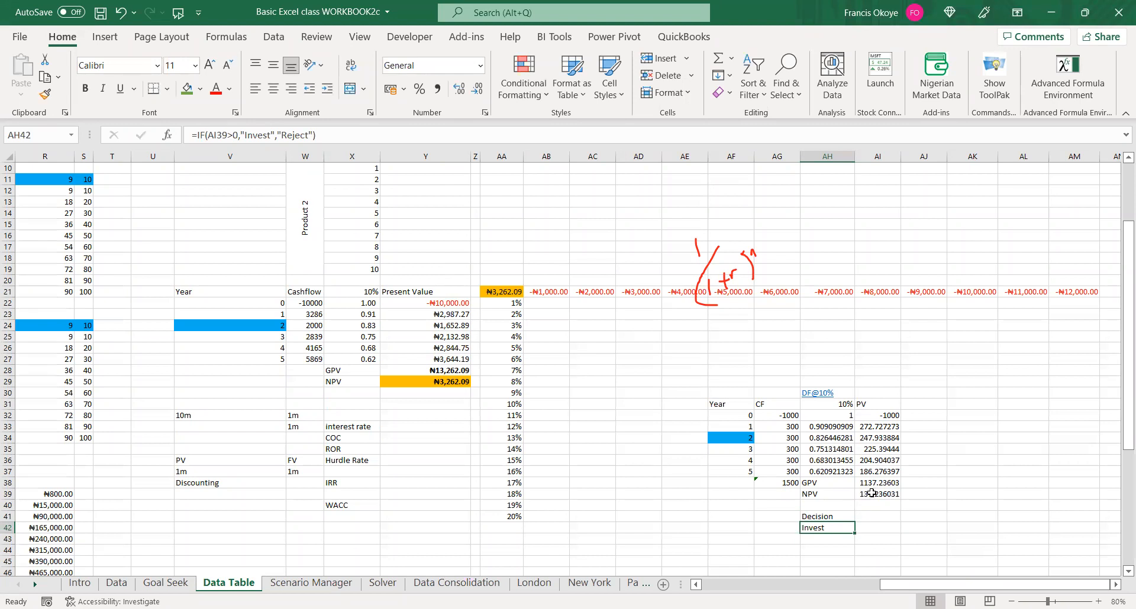
# Select the year 2 cash flow in AG34
pyautogui.click(792, 437)
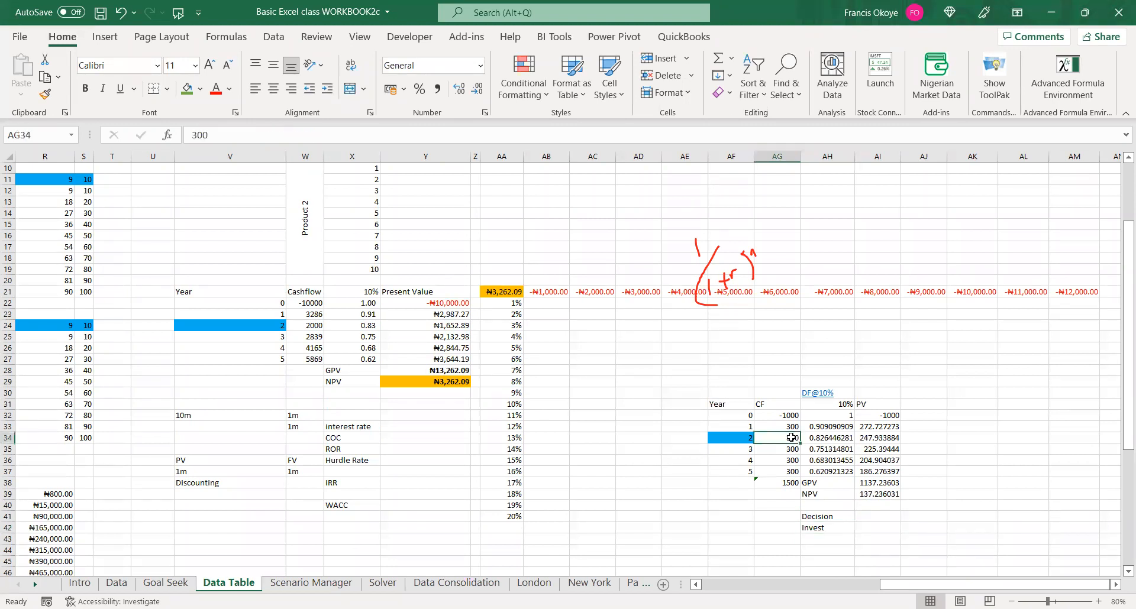
# Test the investment decision with a year 0 cash flow of -5000, check the decision cell, and undo the change
pyautogui.click(790, 416)
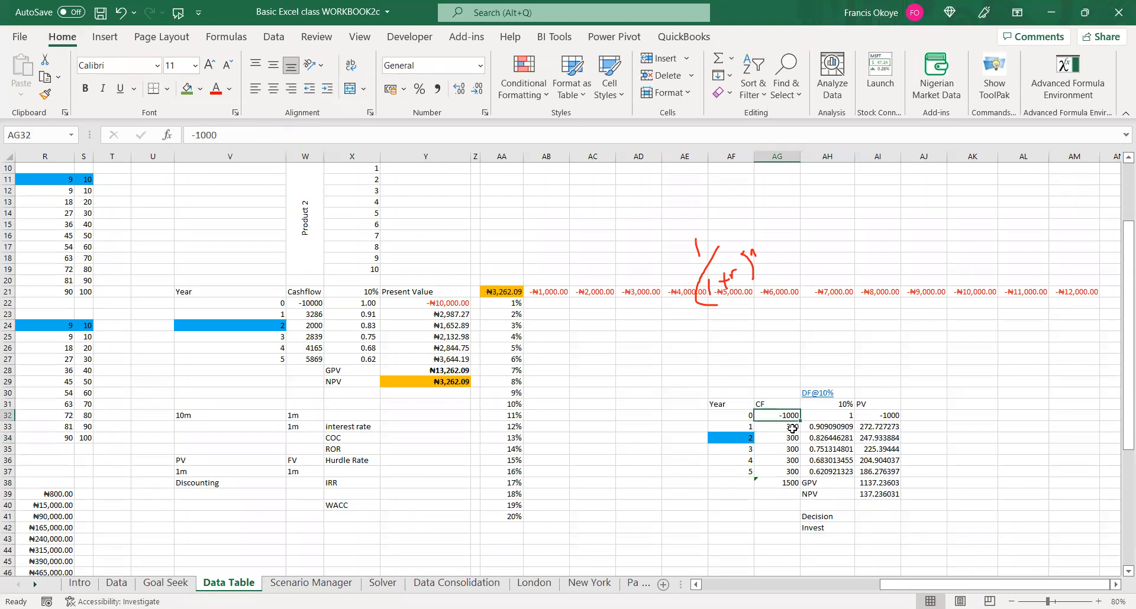
pyautogui.write('-5000')
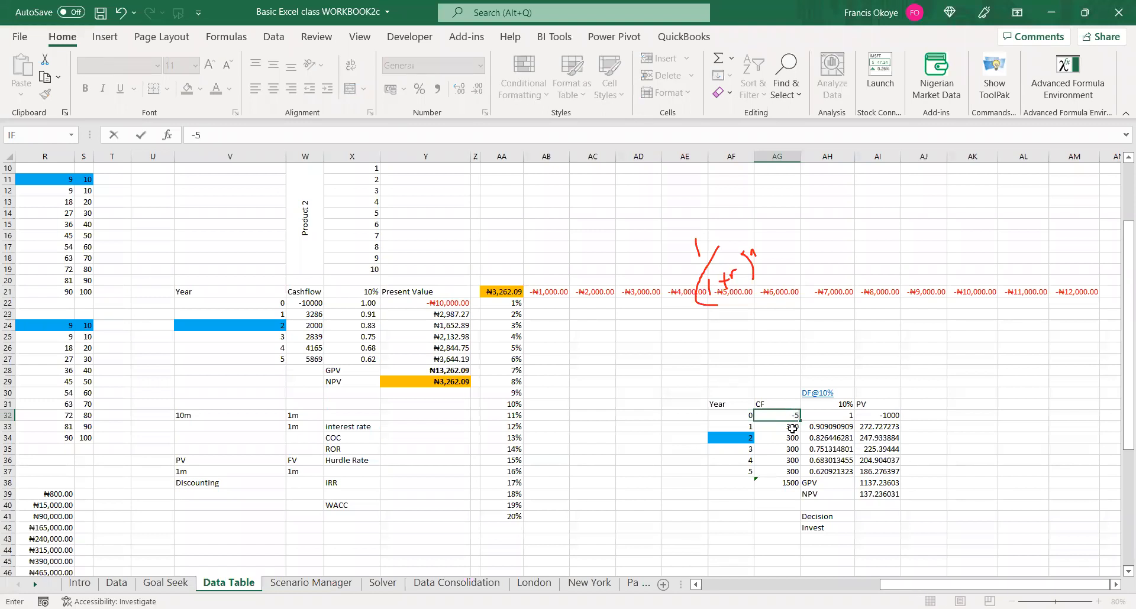
pyautogui.press('Return')
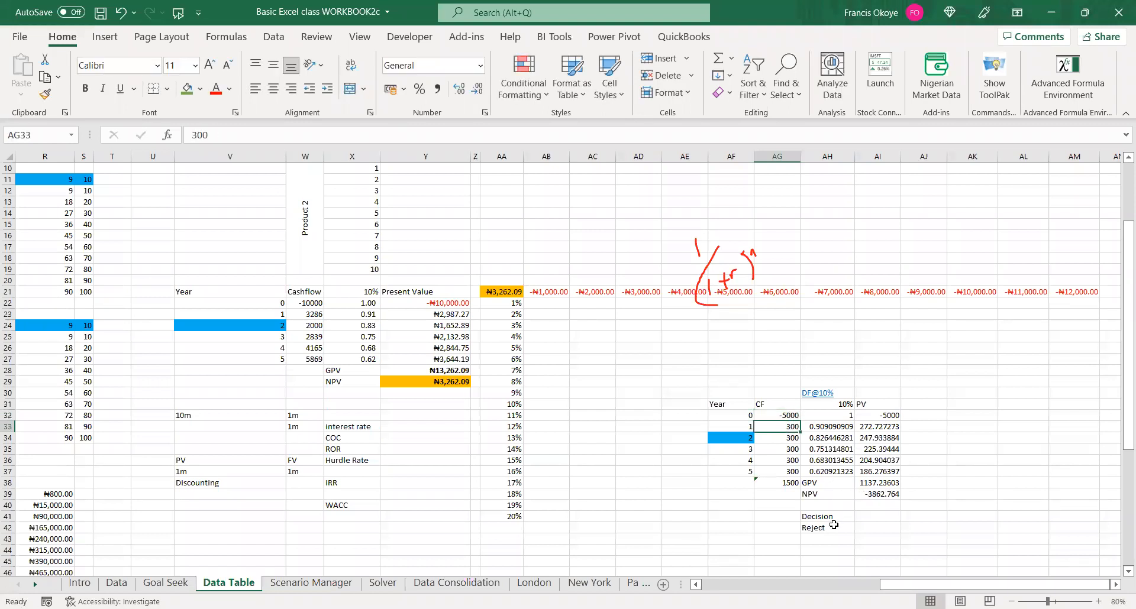
pyautogui.click(827, 528)
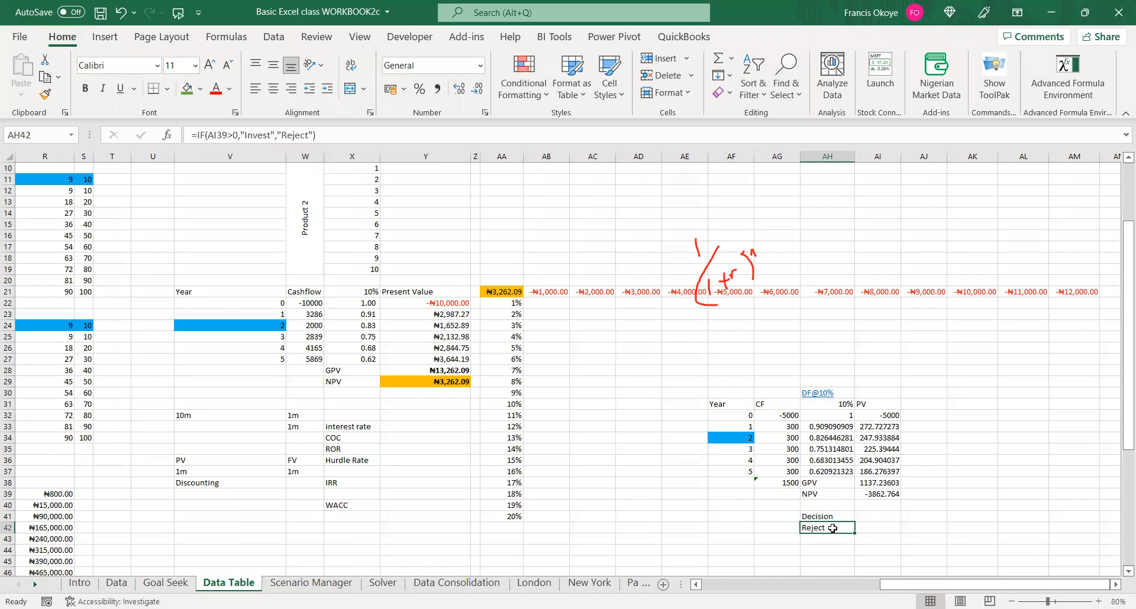
pyautogui.hotkey('ctrl', 'z')
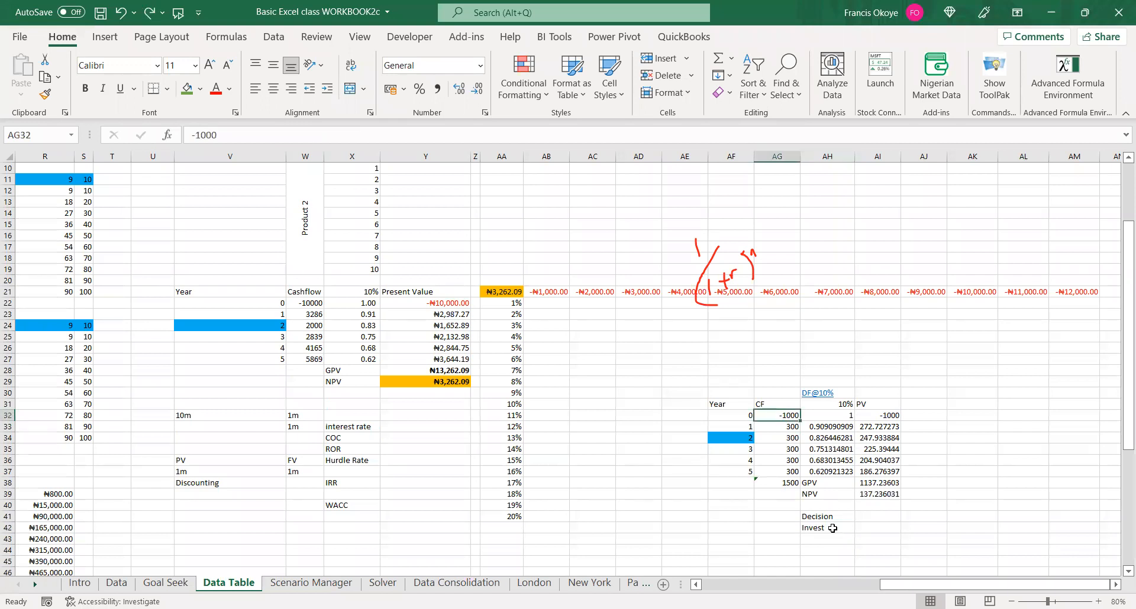
# Delete the Invest/Reject formula from cell AH42 beneath the Decision label
pyautogui.click(881, 497)
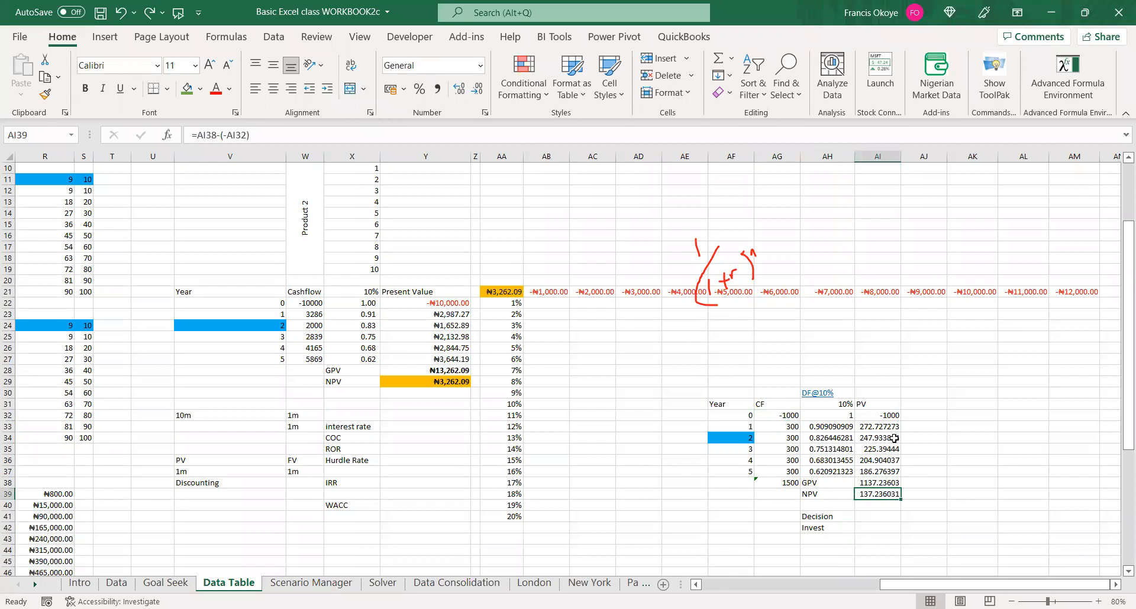
pyautogui.click(830, 403)
pyautogui.click(884, 516)
pyautogui.click(820, 520)
pyautogui.click(830, 532)
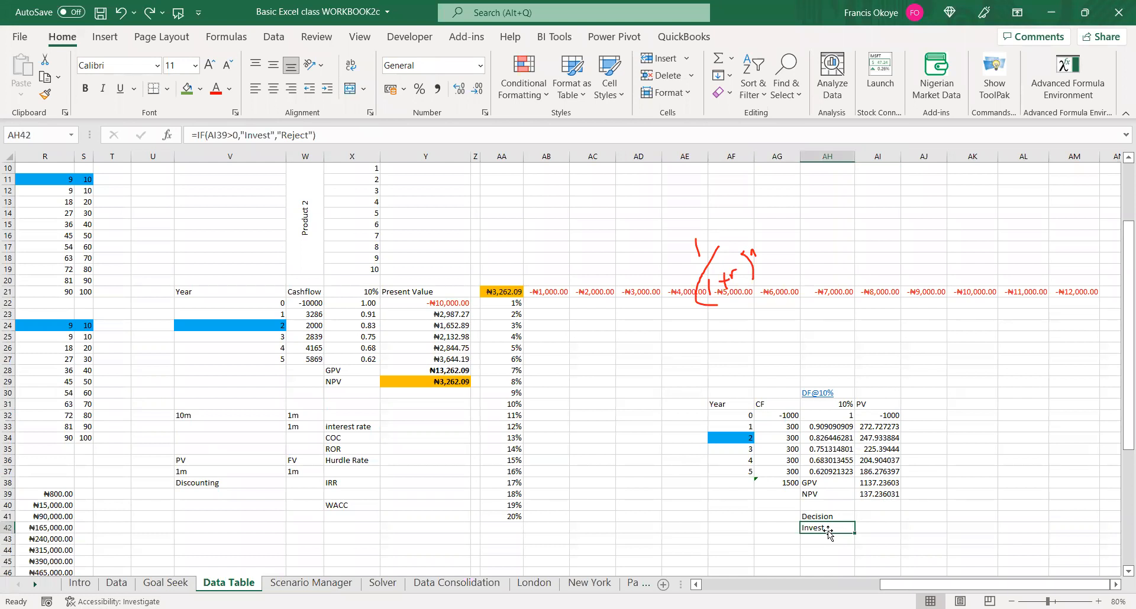
pyautogui.doubleClick(824, 529)
pyautogui.press('Escape')
pyautogui.press('Delete')
# Fill the NPV result cell AI39 with green
pyautogui.click(871, 492)
pyautogui.click(851, 516)
pyautogui.click(872, 516)
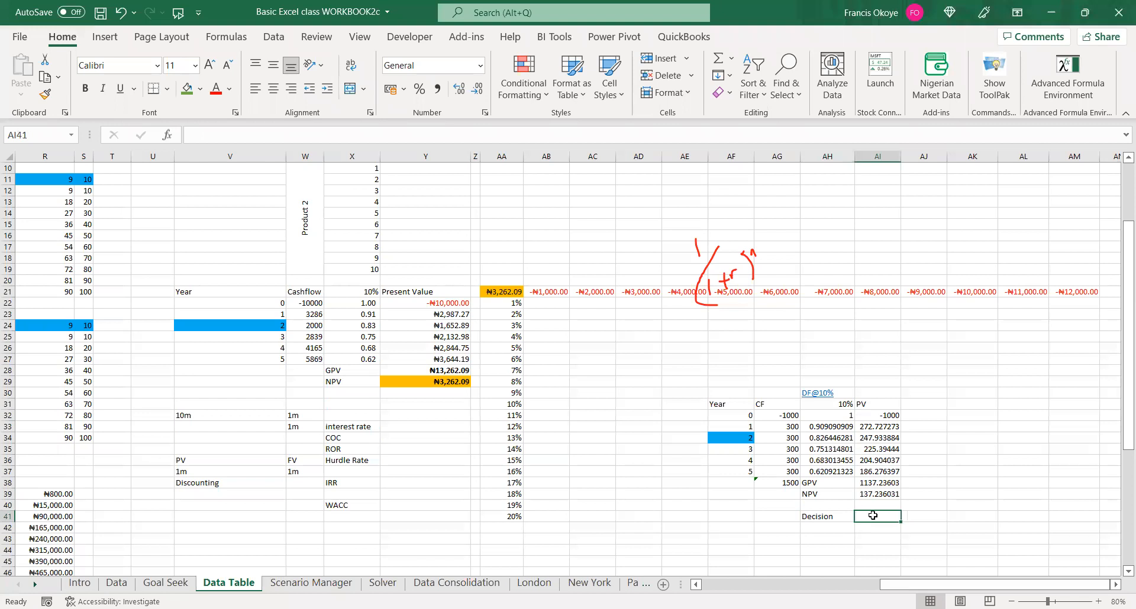
pyautogui.click(874, 498)
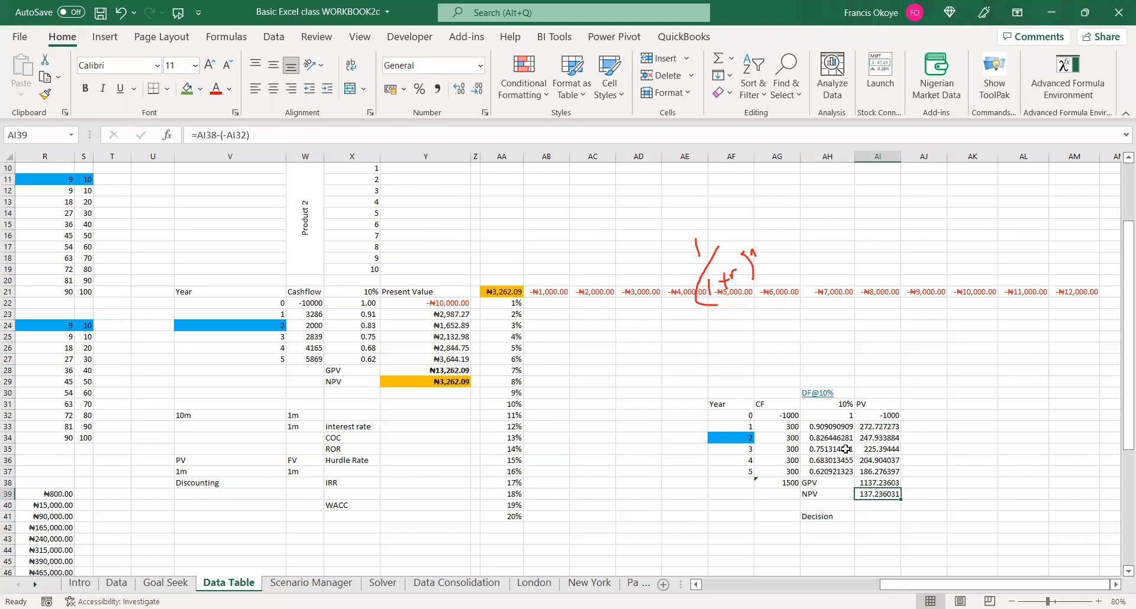
pyautogui.click(187, 88)
# Enter an IF formula in AI41 returning "Accept Project" when the NPV in AI39 is >=0, otherwise "Reject Project"
pyautogui.click(886, 512)
pyautogui.write('=')
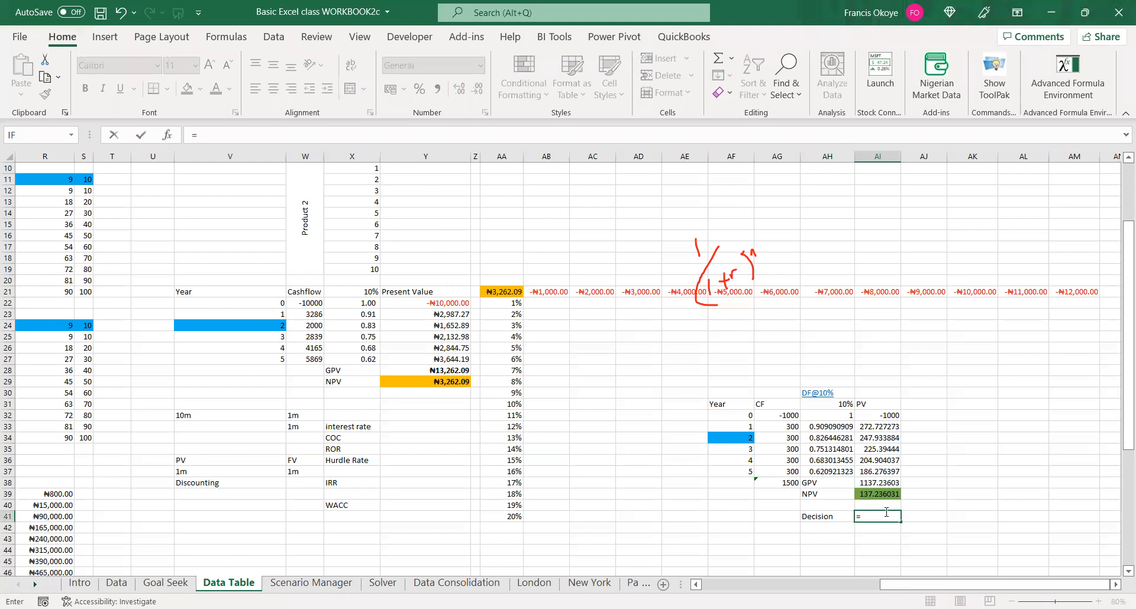
pyautogui.write('if')
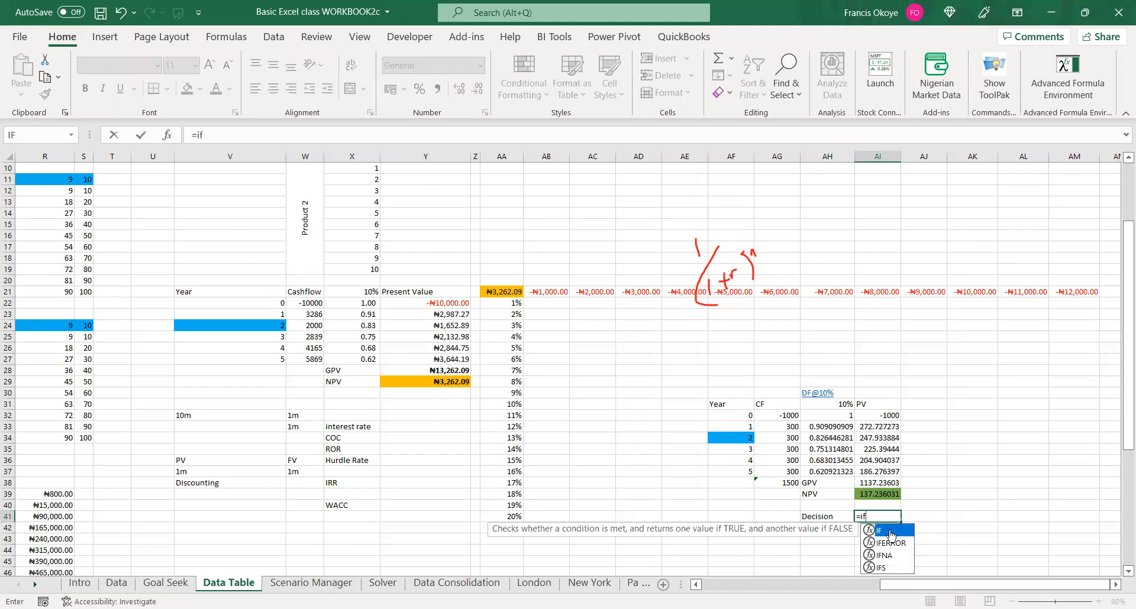
pyautogui.press('Tab')
pyautogui.click(871, 494)
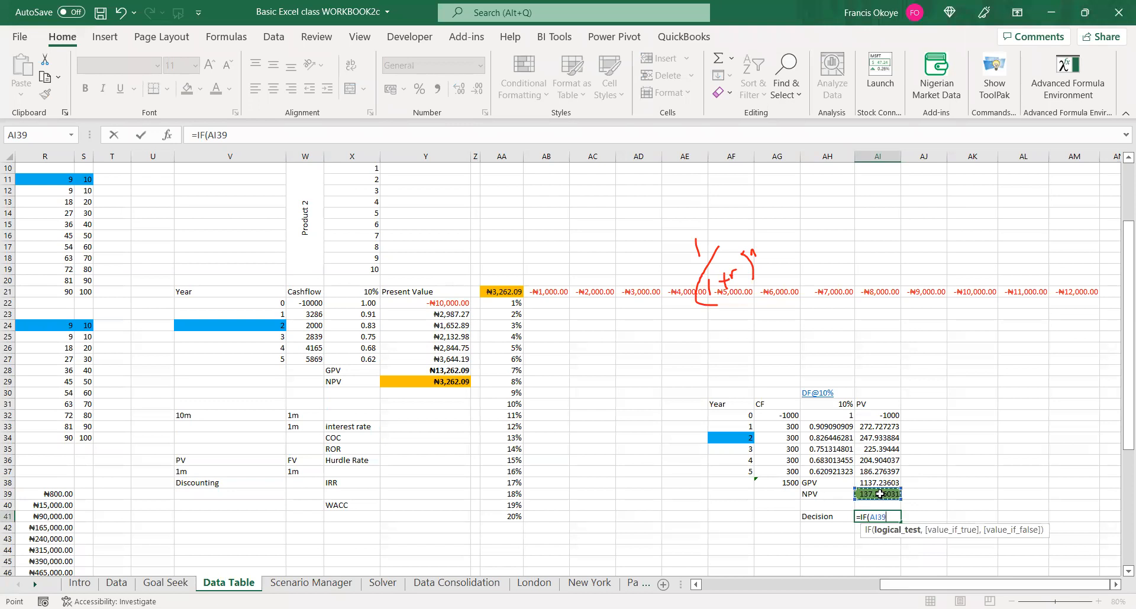
pyautogui.write('>=0,')
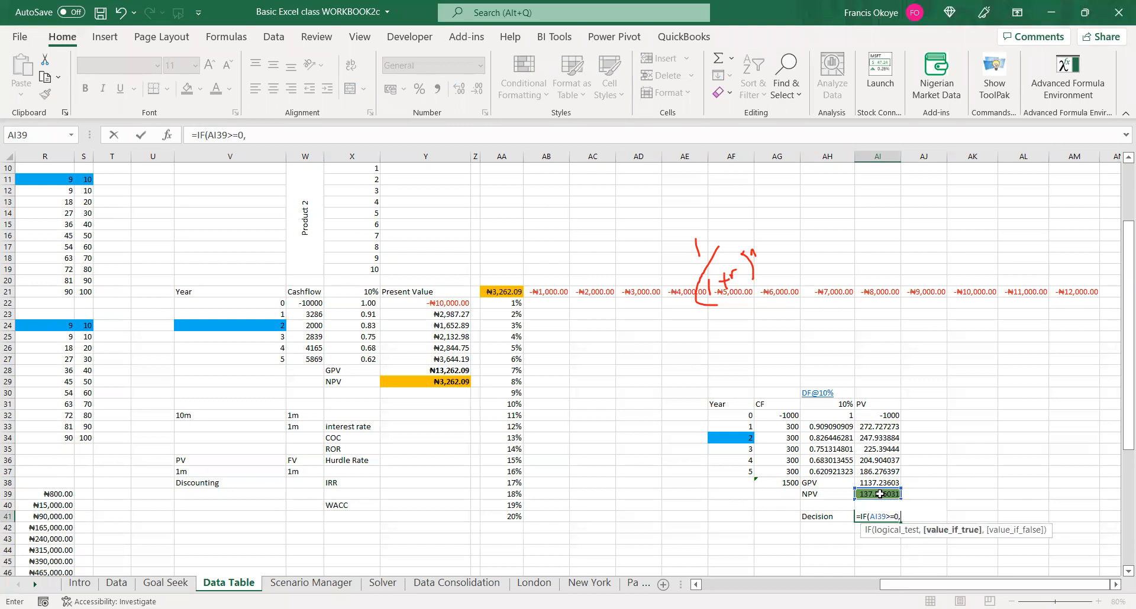
pyautogui.write('"Accept Project')
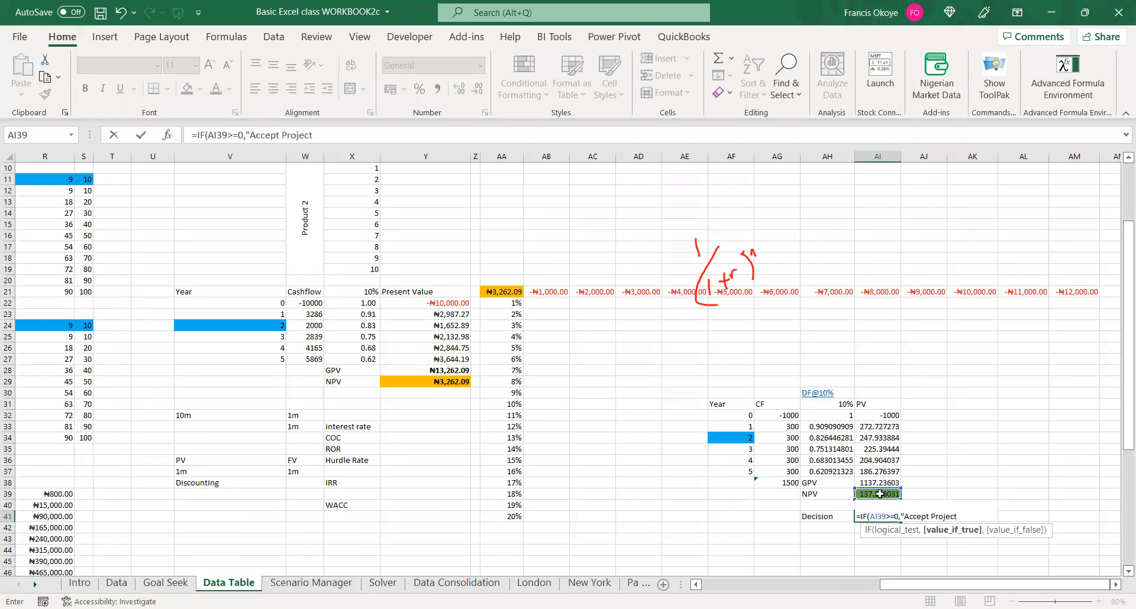
pyautogui.write('","Rej')
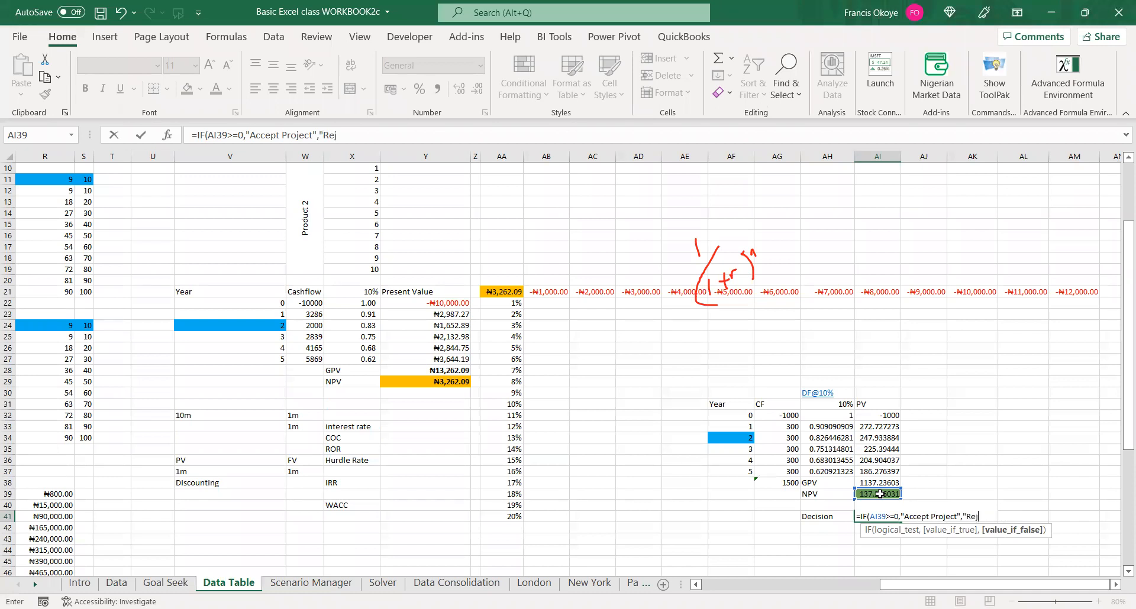
pyautogui.write('ect Project"')
pyautogui.press('Return')
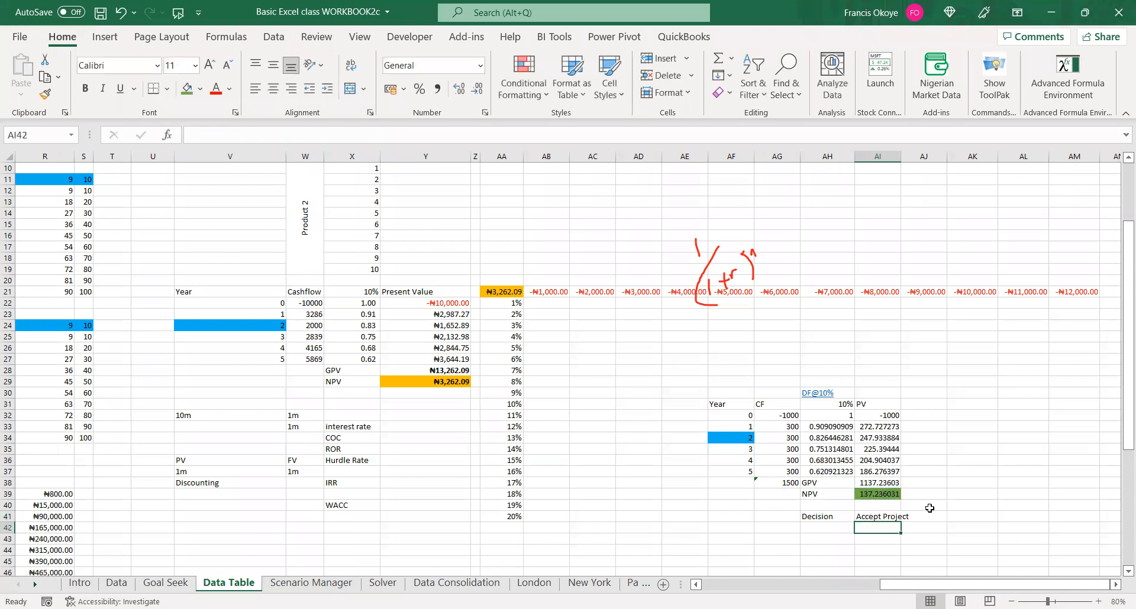
# Set the year 0 cash flow in AG32 to -2000
pyautogui.click(791, 416)
pyautogui.doubleClick(790, 416)
pyautogui.click(763, 416)
pyautogui.press('BackSpace')
pyautogui.write('2')
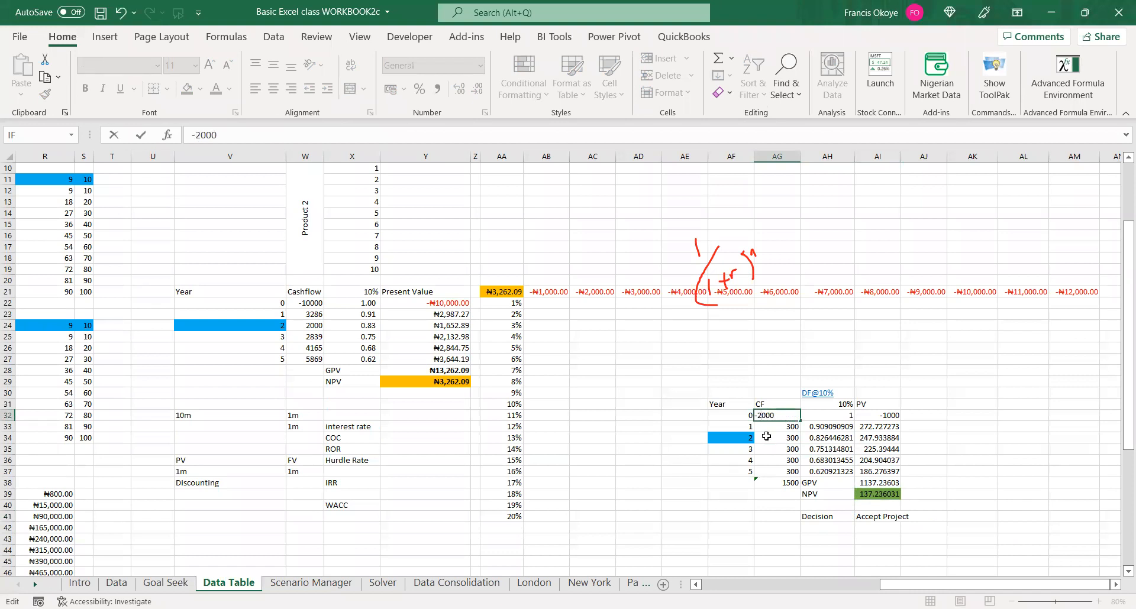
pyautogui.press('Return')
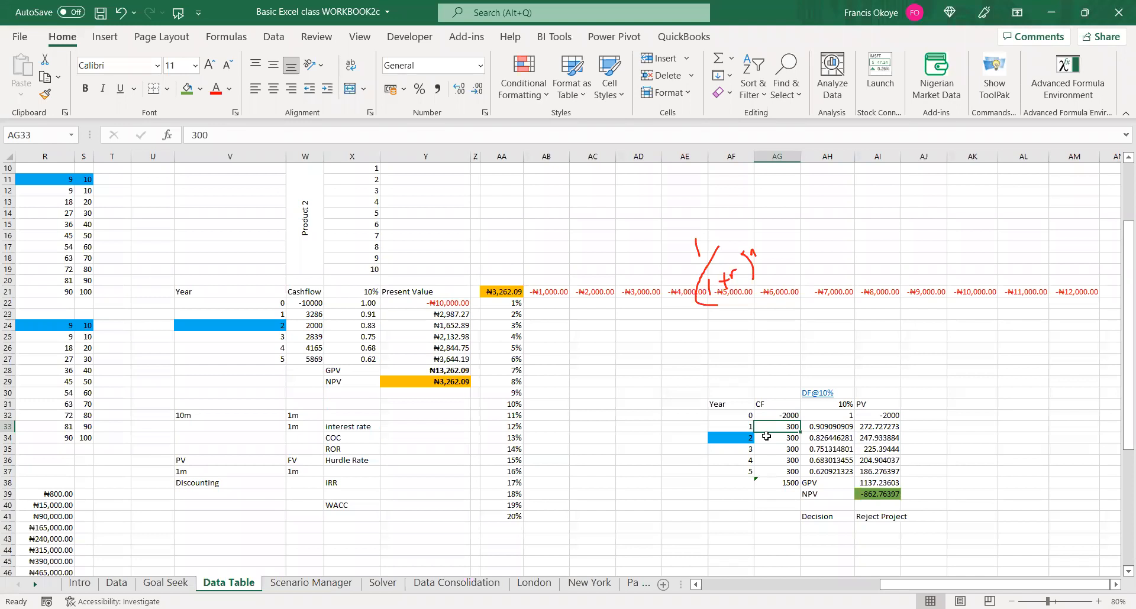
# Set the discount rate in AH31 to 25%
pyautogui.click(870, 495)
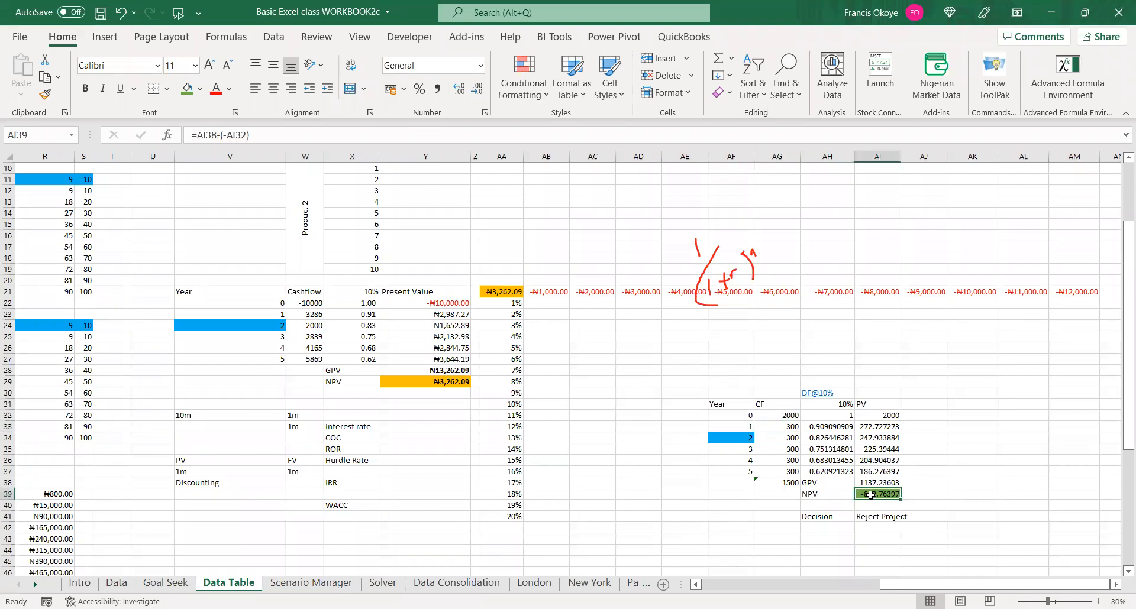
pyautogui.click(829, 402)
pyautogui.doubleClick(843, 404)
pyautogui.click(856, 457)
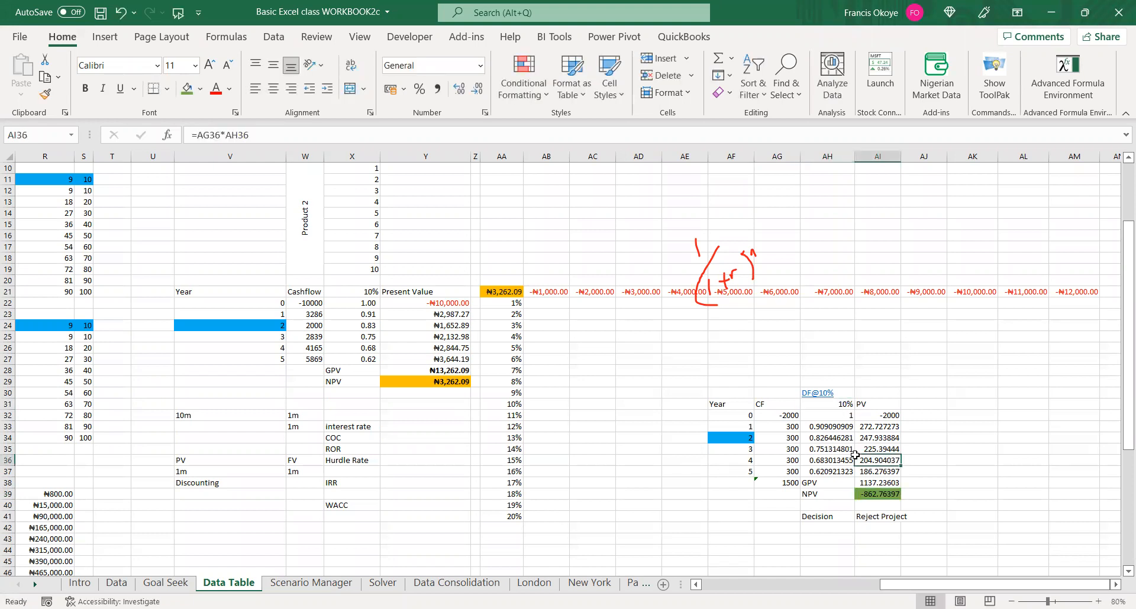
pyautogui.click(843, 403)
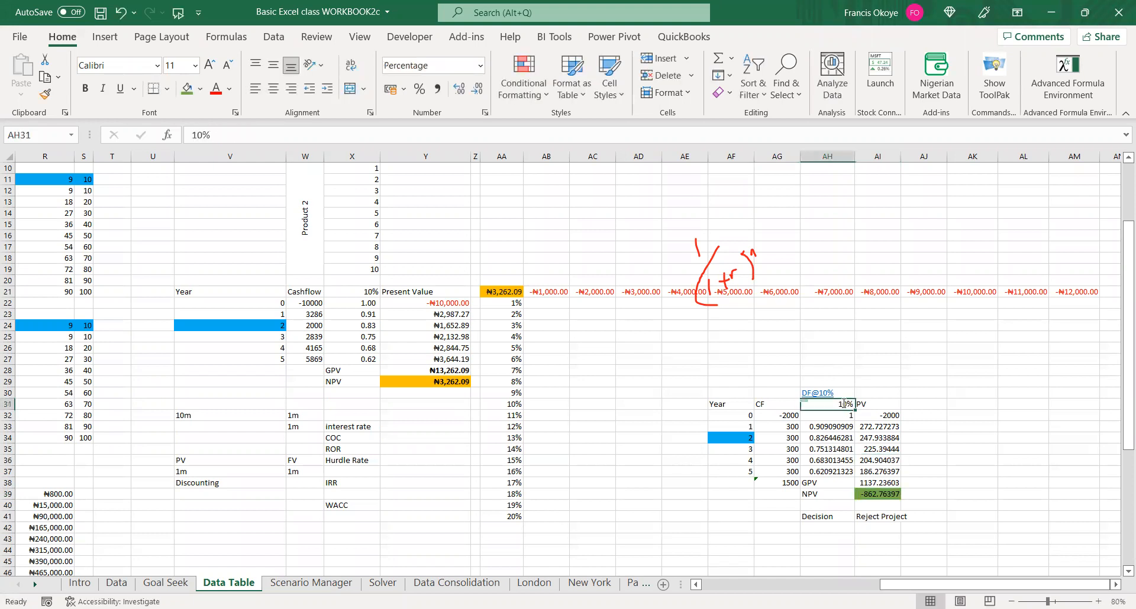
pyautogui.doubleClick(843, 404)
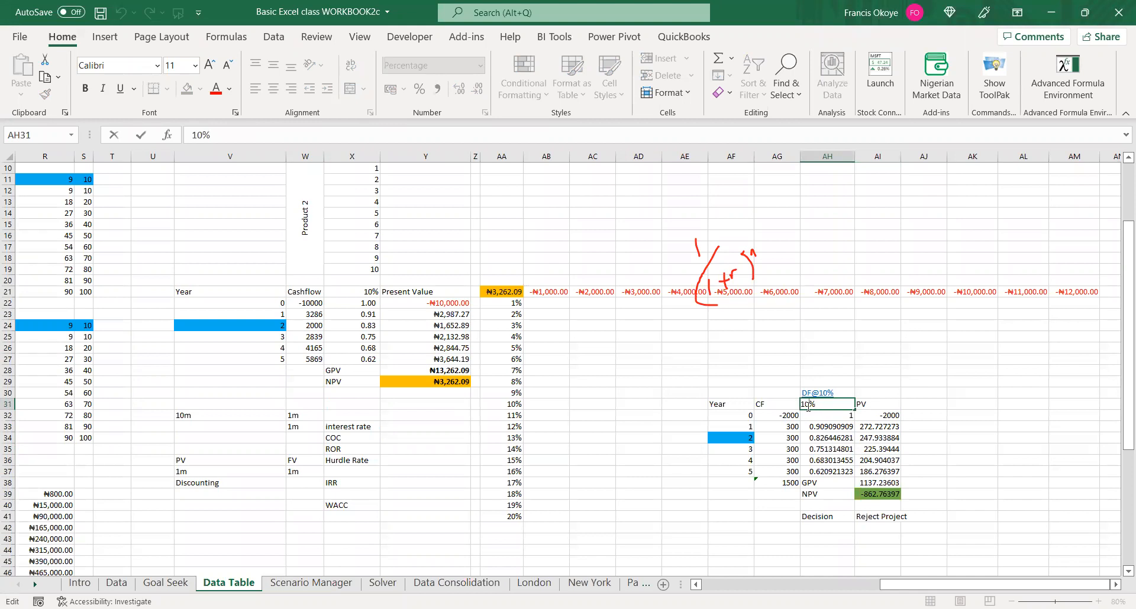
pyautogui.press('BackSpace')
pyautogui.press('BackSpace')
pyautogui.write('25')
pyautogui.press('Return')
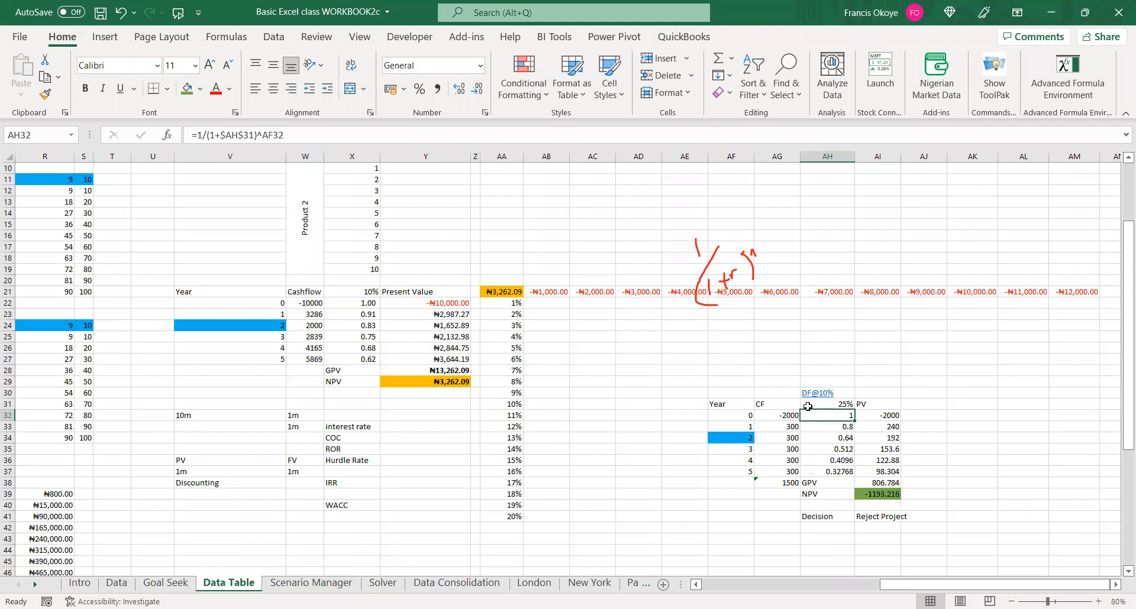
# Set the year 0 cash flow in AG32 back to -1000
pyautogui.doubleClick(763, 416)
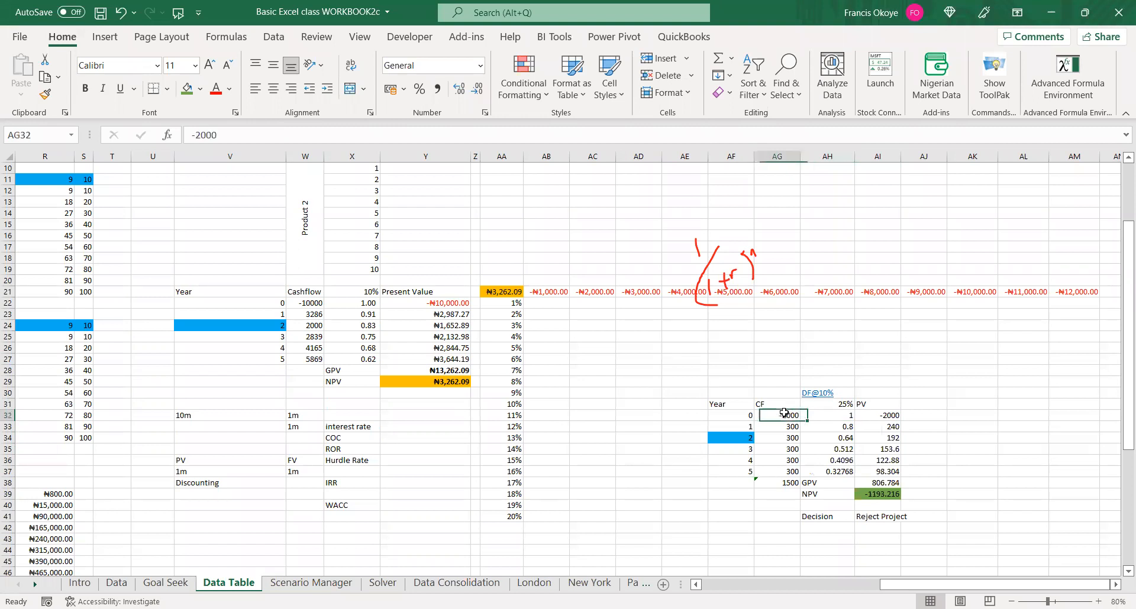
pyautogui.press('BackSpace')
pyautogui.write('1')
pyautogui.press('Return')
pyautogui.click(1004, 402)
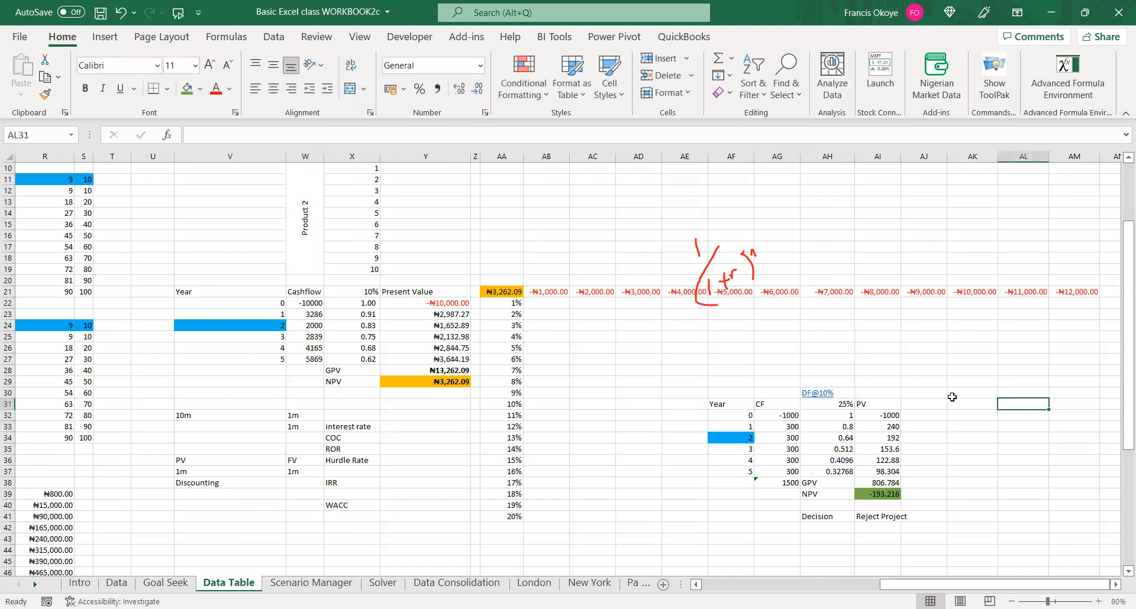
pyautogui.click(828, 402)
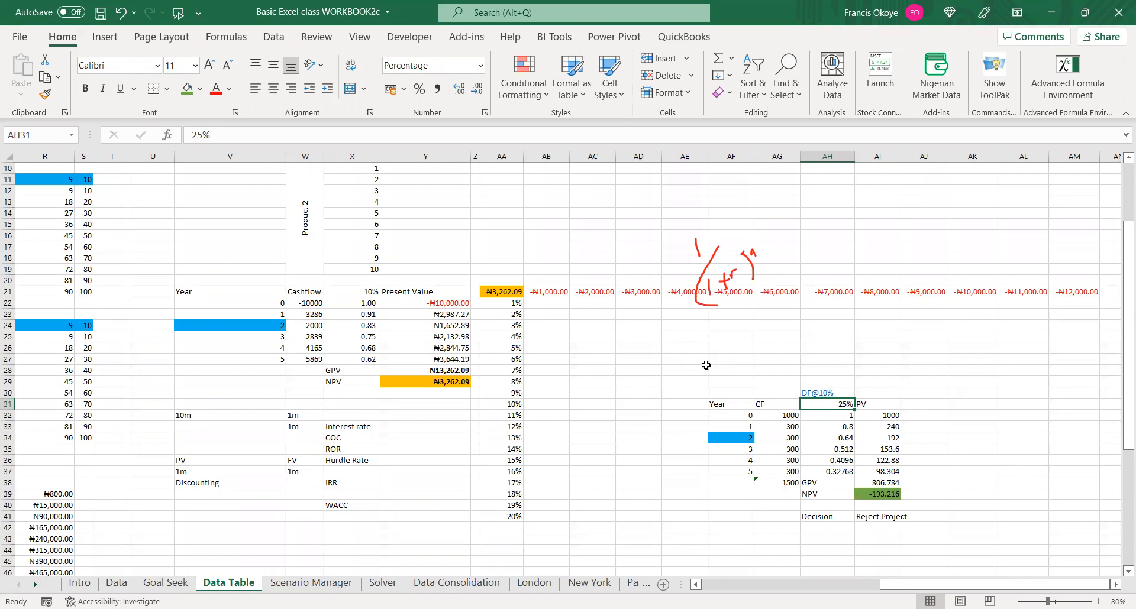
pyautogui.click(555, 290)
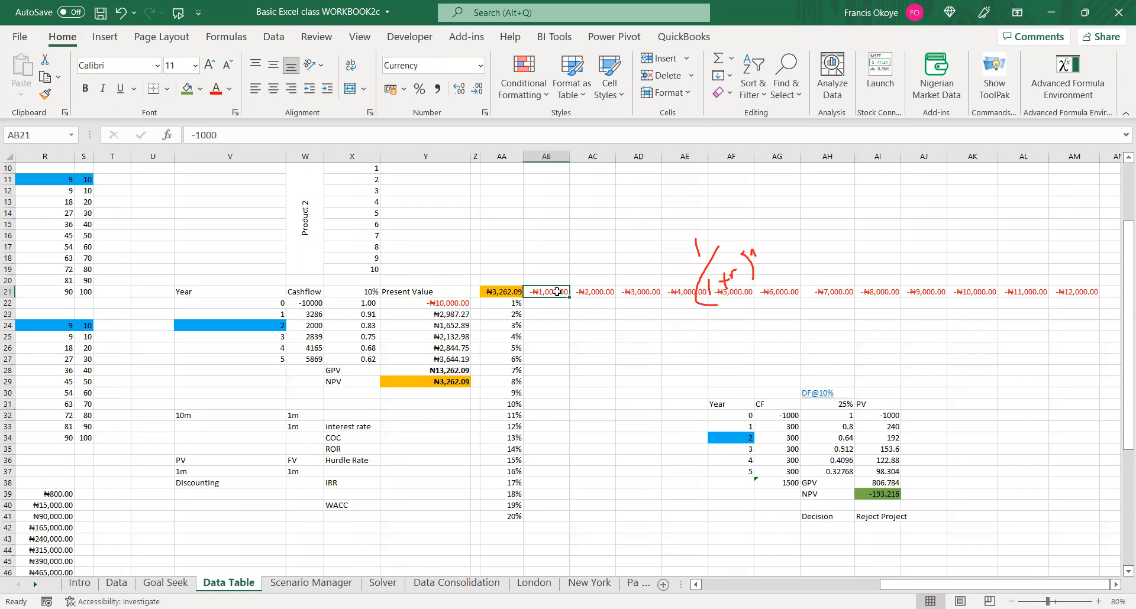
pyautogui.click(584, 293)
pyautogui.click(688, 291)
pyautogui.click(517, 391)
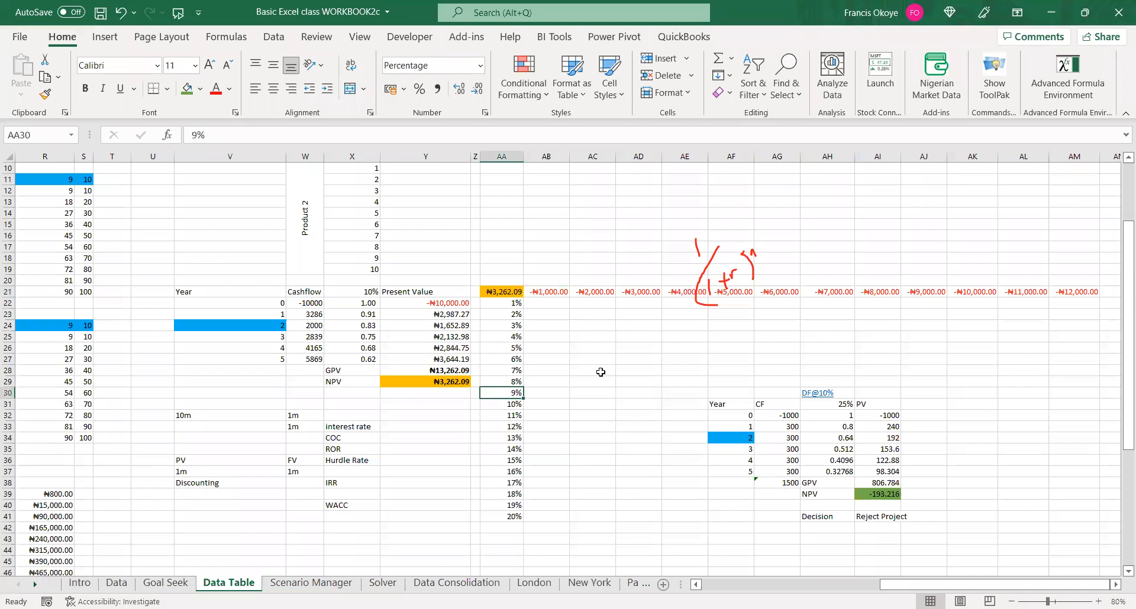
# Clear the contents of the practice NPV table in AF30:AI41 and remove its fill colour
pyautogui.moveTo(717, 394); pyautogui.dragTo(828, 472)
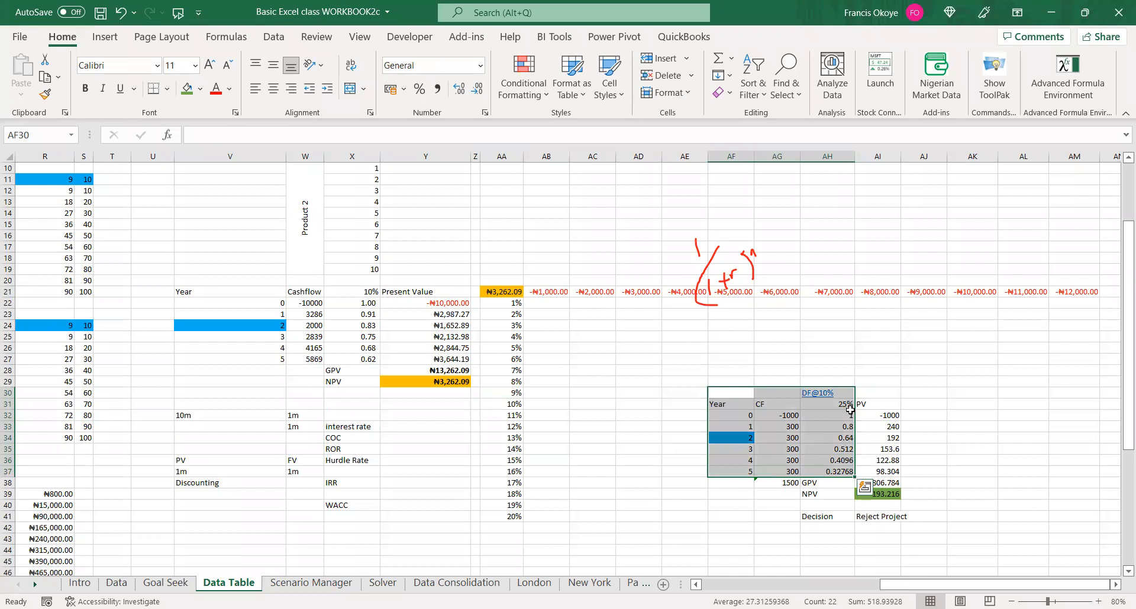
pyautogui.hotkey('shift', 'Right')
pyautogui.hotkey('shift', 'Down')
pyautogui.hotkey('shift', 'Down')
pyautogui.hotkey('shift', 'Down')
pyautogui.hotkey('shift', 'Down')
pyautogui.press('Delete')
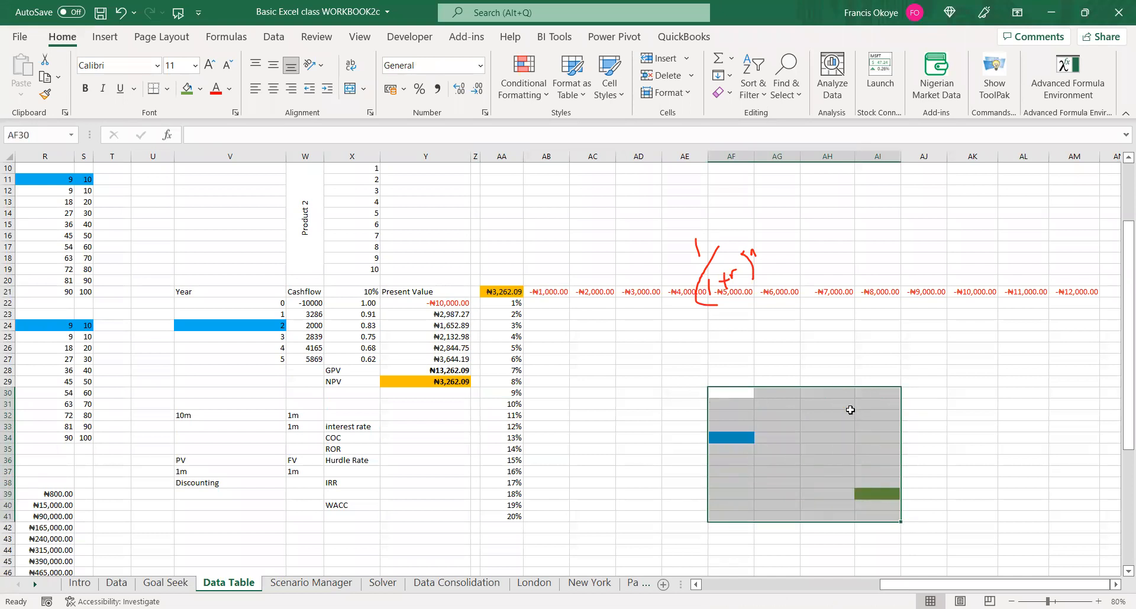
pyautogui.click(202, 89)
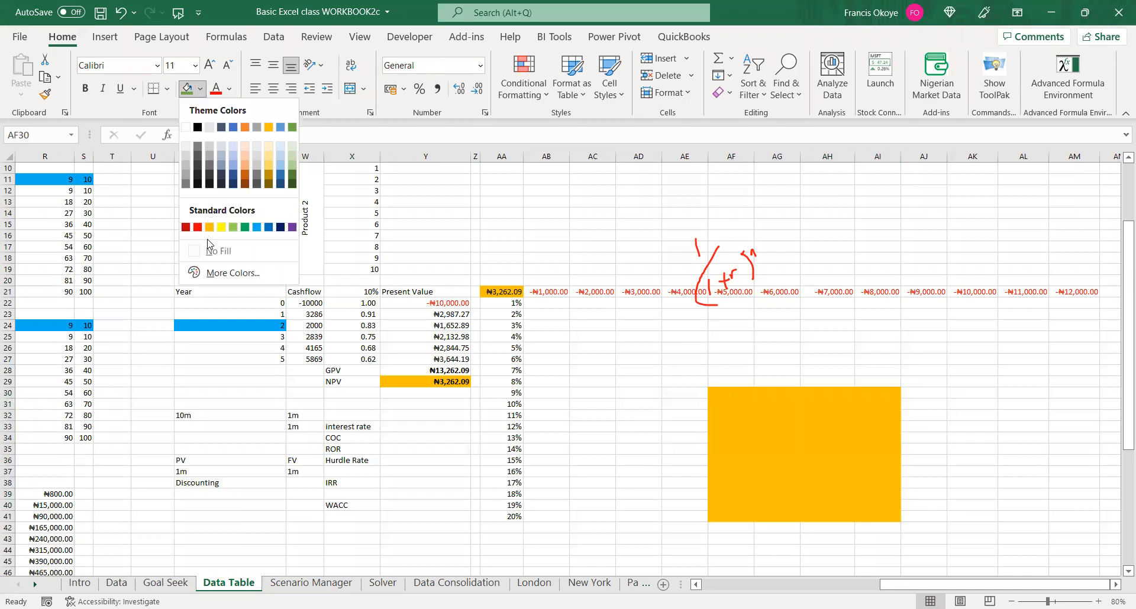
pyautogui.click(211, 255)
pyautogui.click(546, 348)
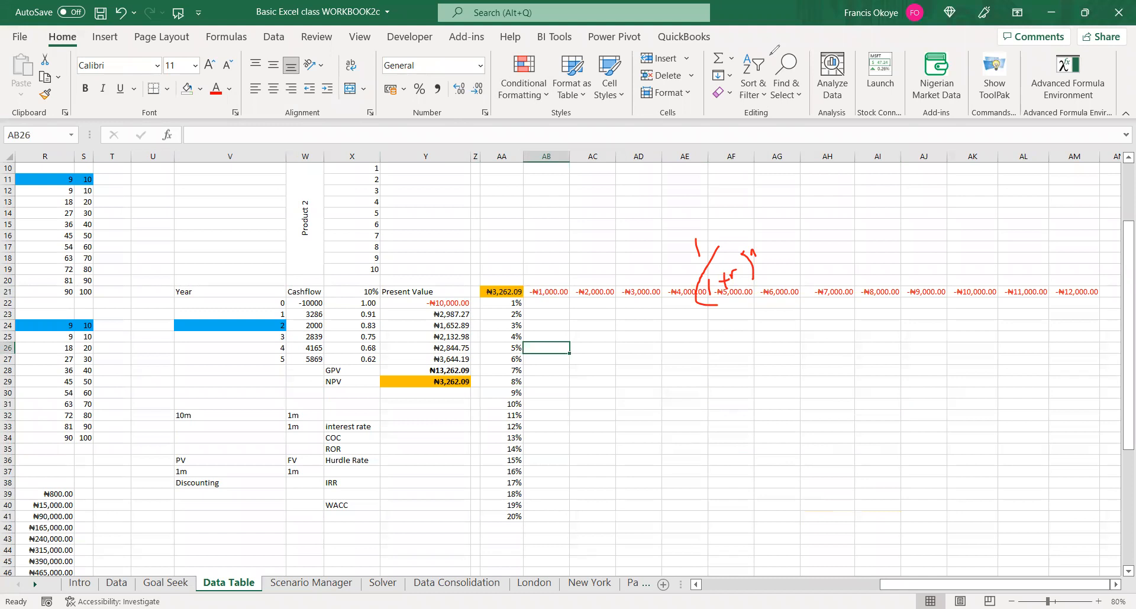
# Erase the red handwritten discount factor formula drawn over the sheet
pyautogui.click(771, 55)
pyautogui.moveTo(761, 237); pyautogui.dragTo(687, 355)
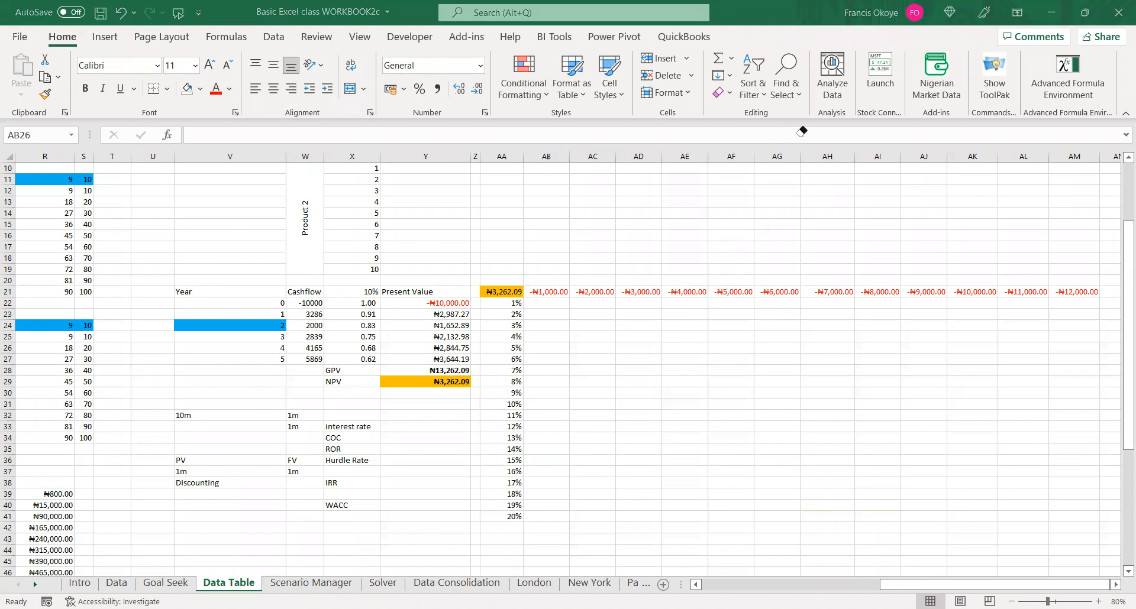
pyautogui.click(560, 307)
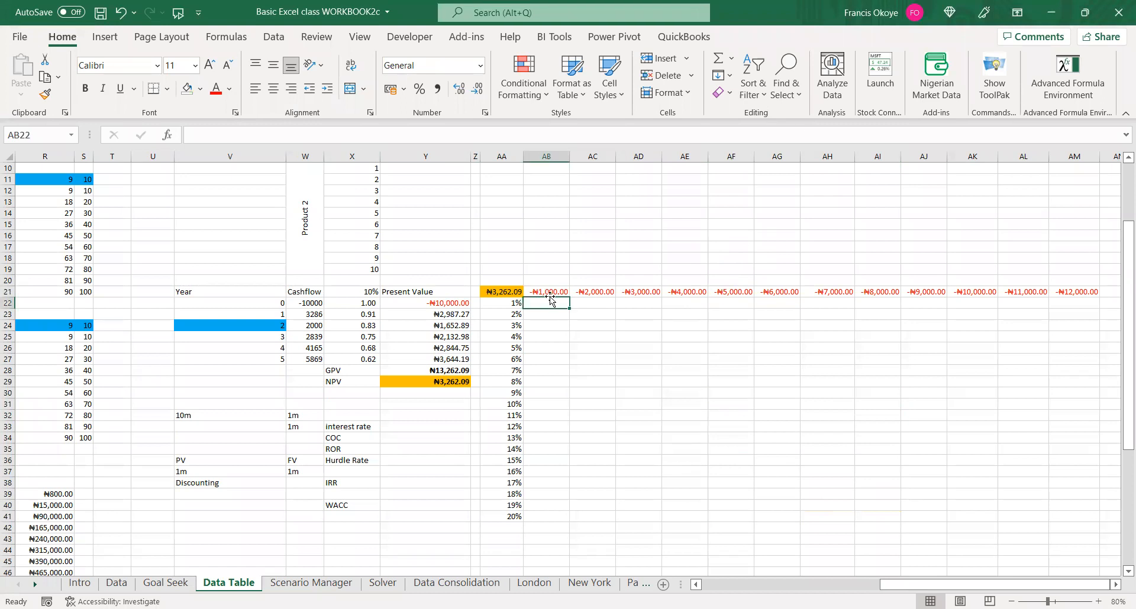
# Delete the NPV value from the orange corner cell AA21 of the data table
pyautogui.click(512, 291)
pyautogui.press('Delete')
pyautogui.moveTo(454, 314); pyautogui.dragTo(448, 370)
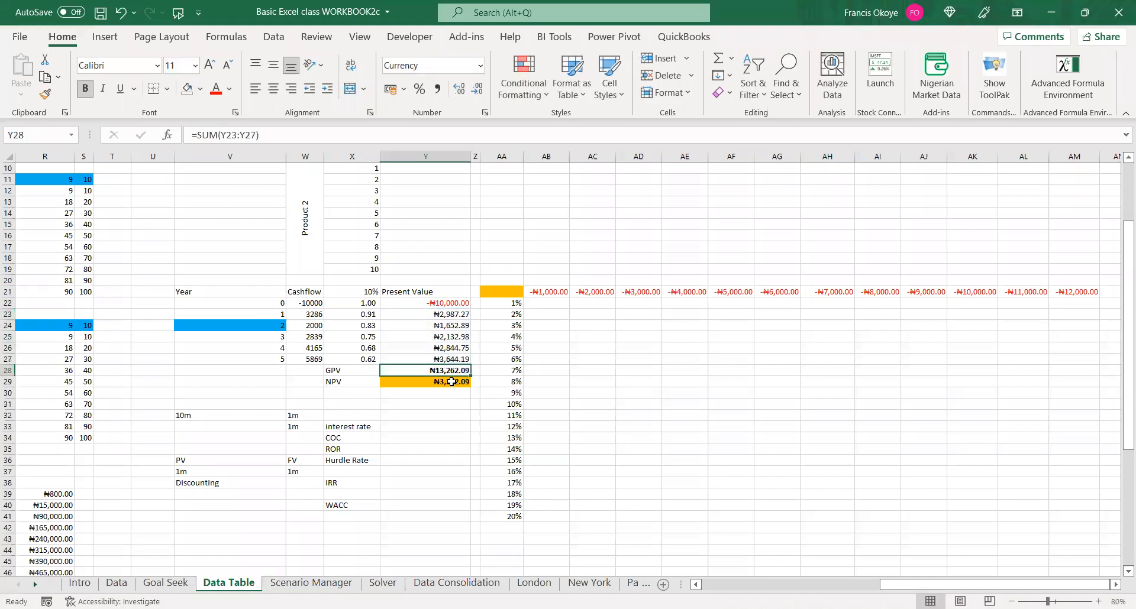
# Check the NPV formula in Y29, and link the data table's orange corner cell AA21 to it with =Y29
pyautogui.doubleClick(447, 382)
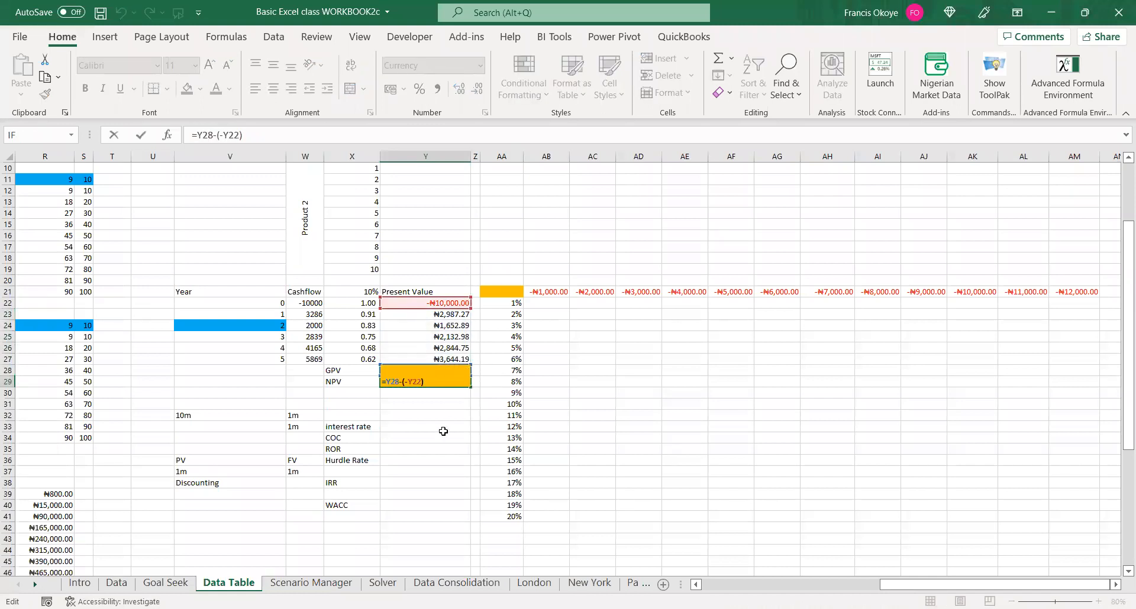
pyautogui.press('Return')
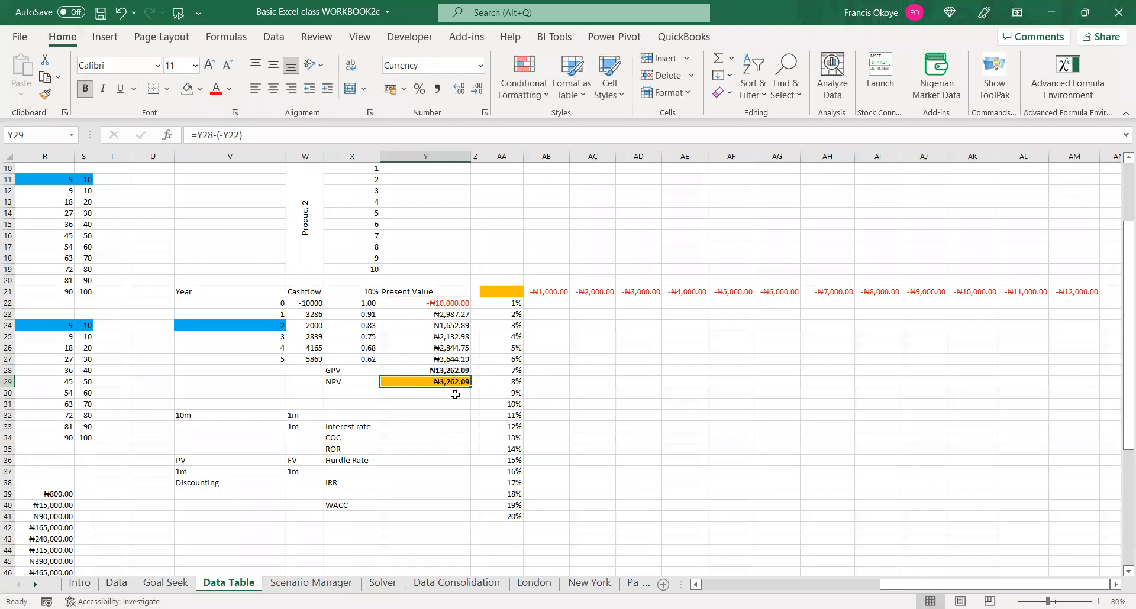
pyautogui.click(498, 290)
pyautogui.write('=')
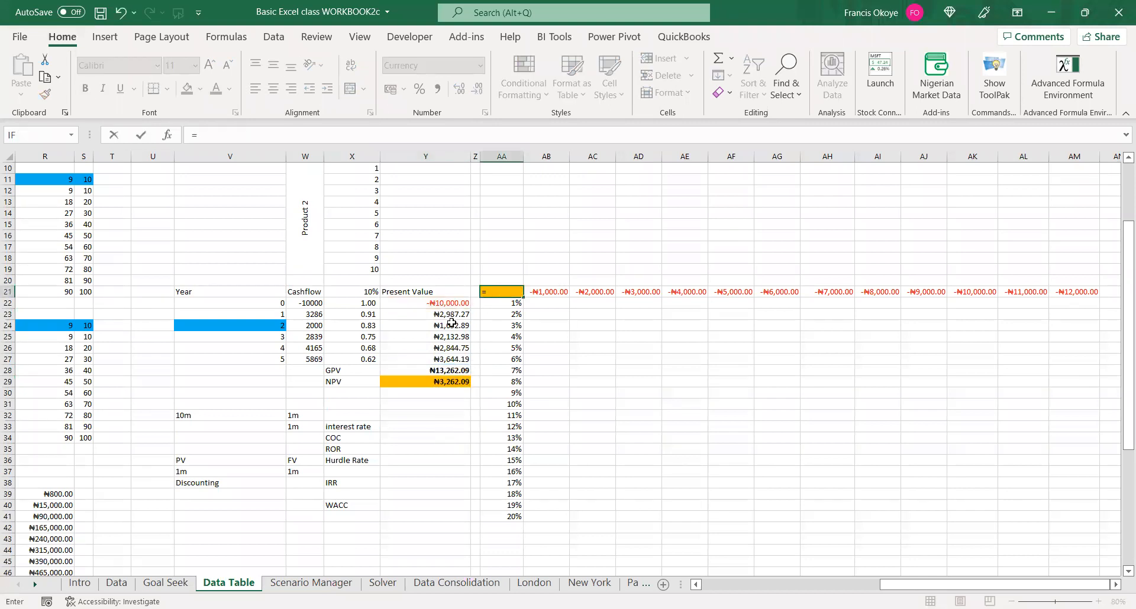
pyautogui.click(429, 383)
pyautogui.press('Return')
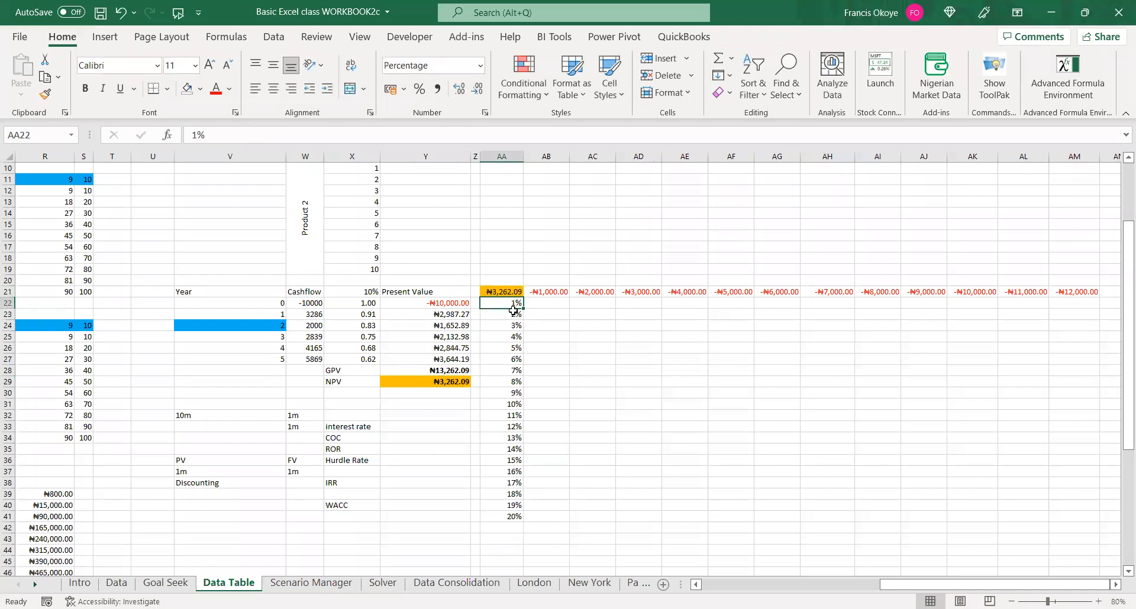
pyautogui.press('Up')
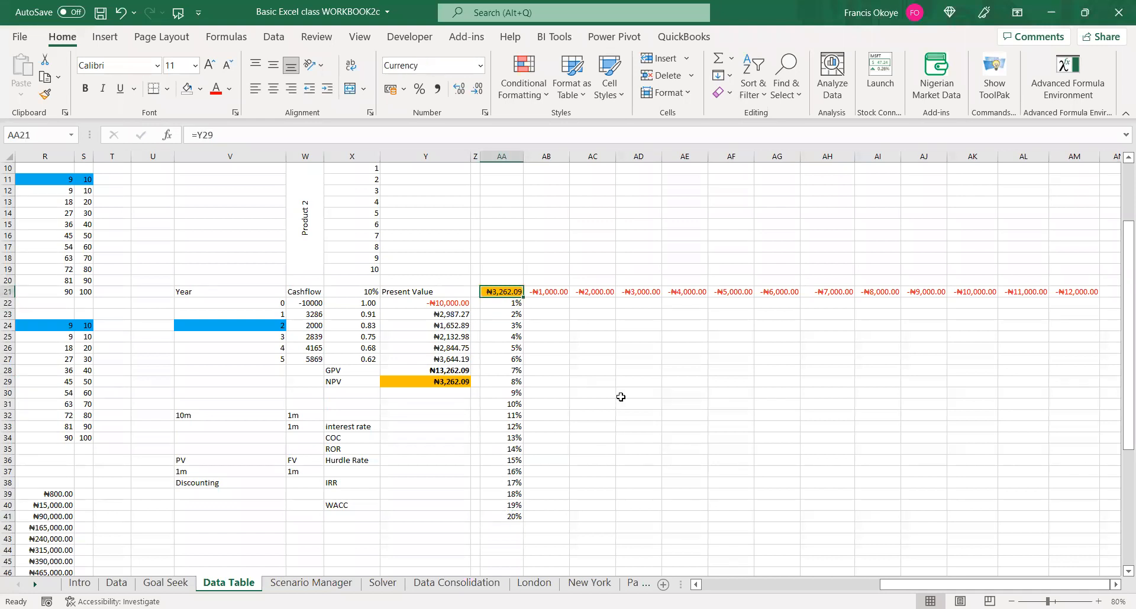
# Create a two-variable data table over AA21:AM41 with Y22 as the row input cell and X21 as the column input cell
pyautogui.click(558, 291)
pyautogui.hotkey('ctrl', 'Right')
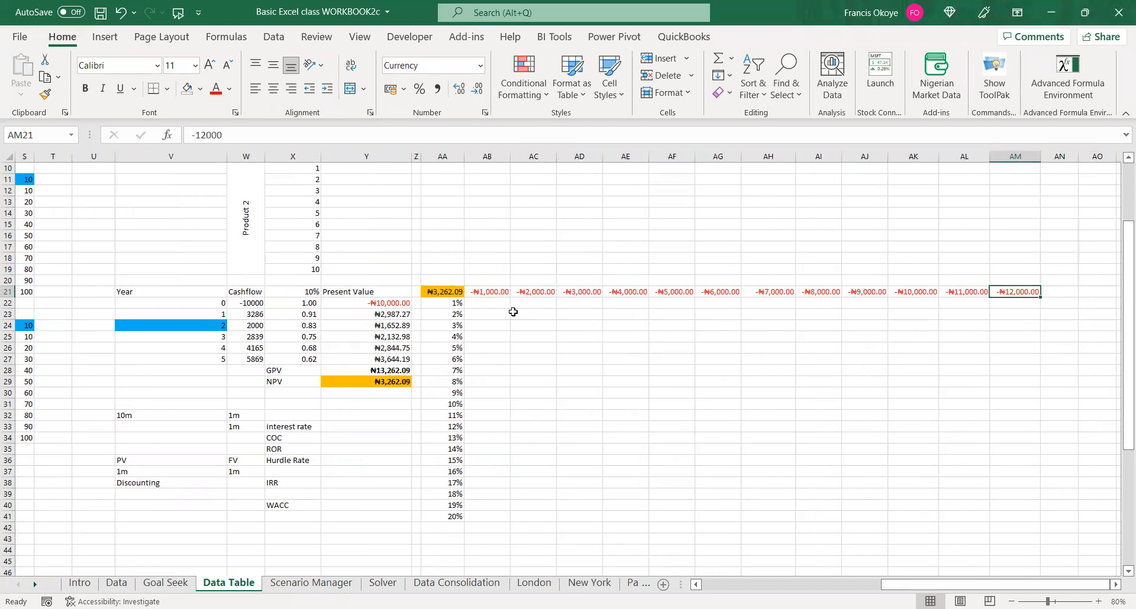
pyautogui.click(450, 291)
pyautogui.moveTo(450, 291); pyautogui.dragTo(1004, 517)
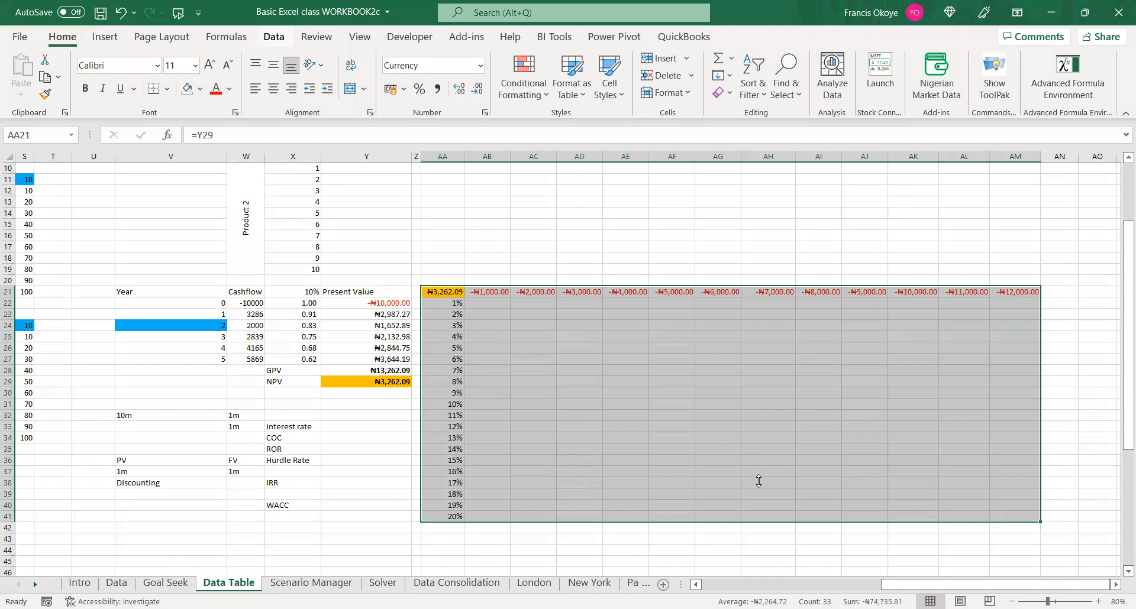
pyautogui.hotkey('alt', 'a')
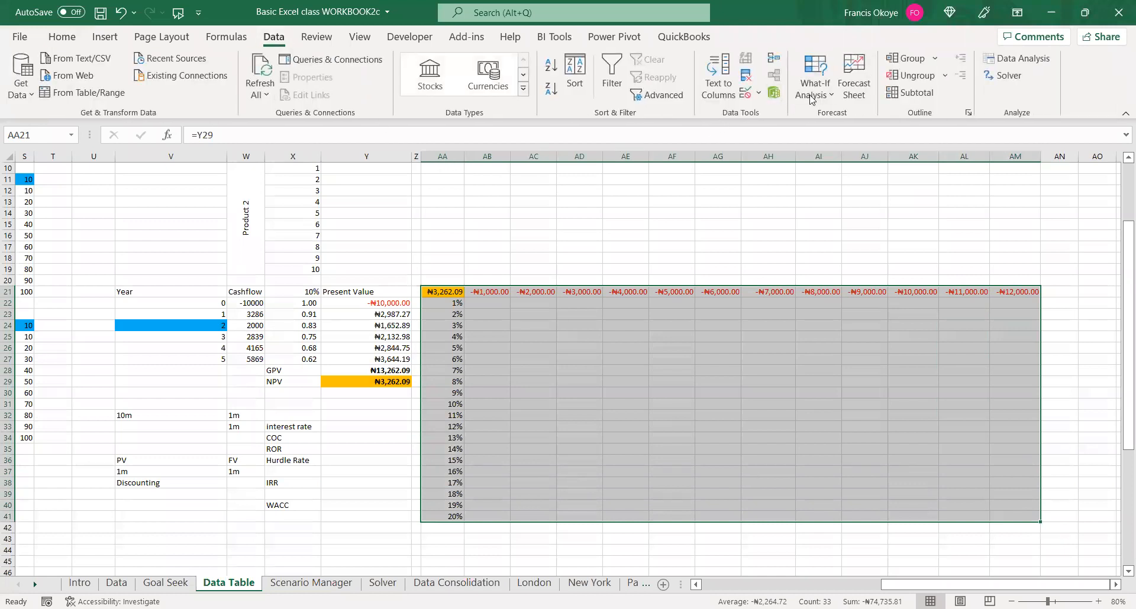
pyautogui.click(811, 99)
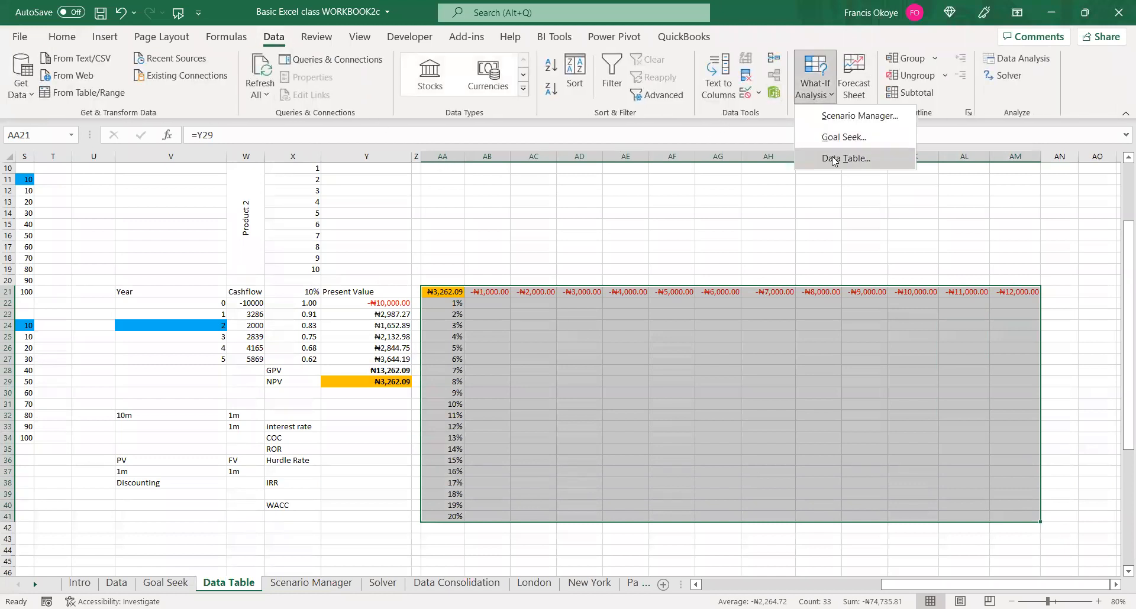
pyautogui.click(834, 159)
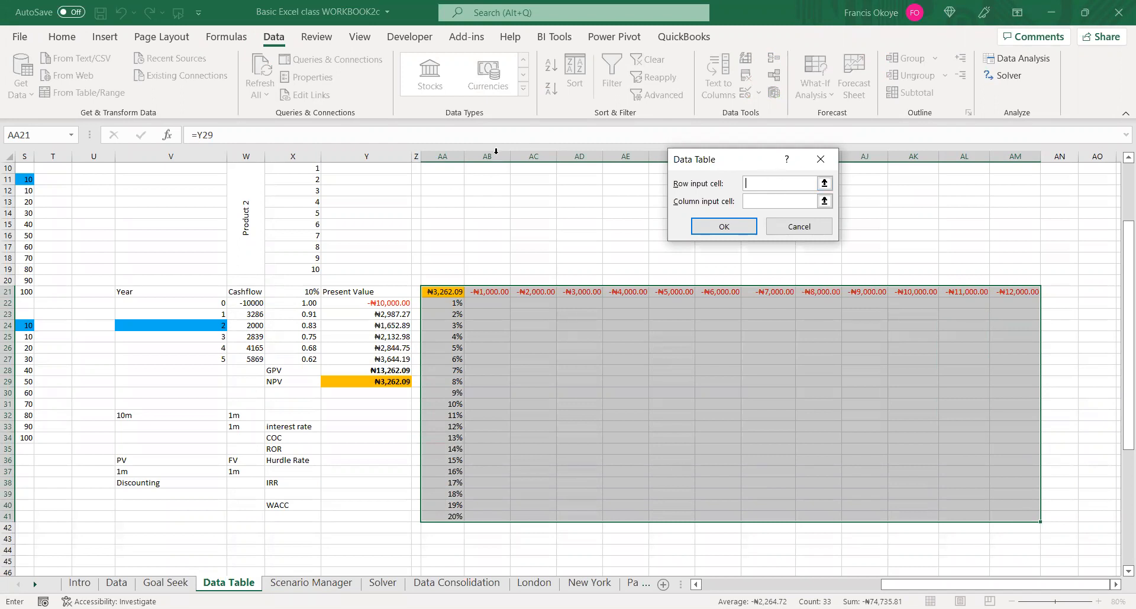
pyautogui.click(362, 302)
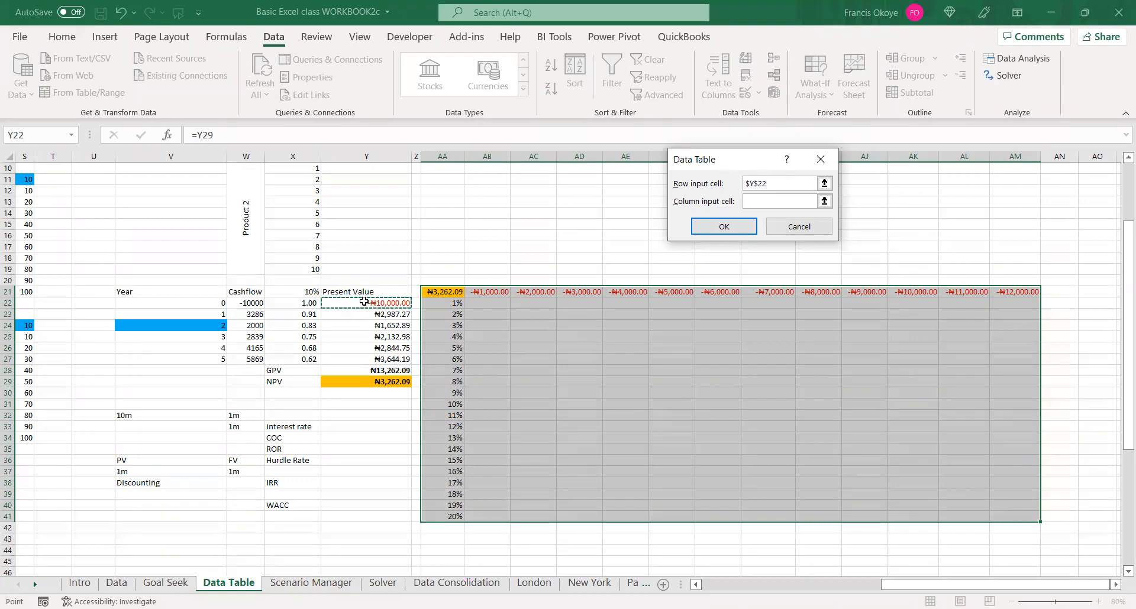
pyautogui.click(758, 202)
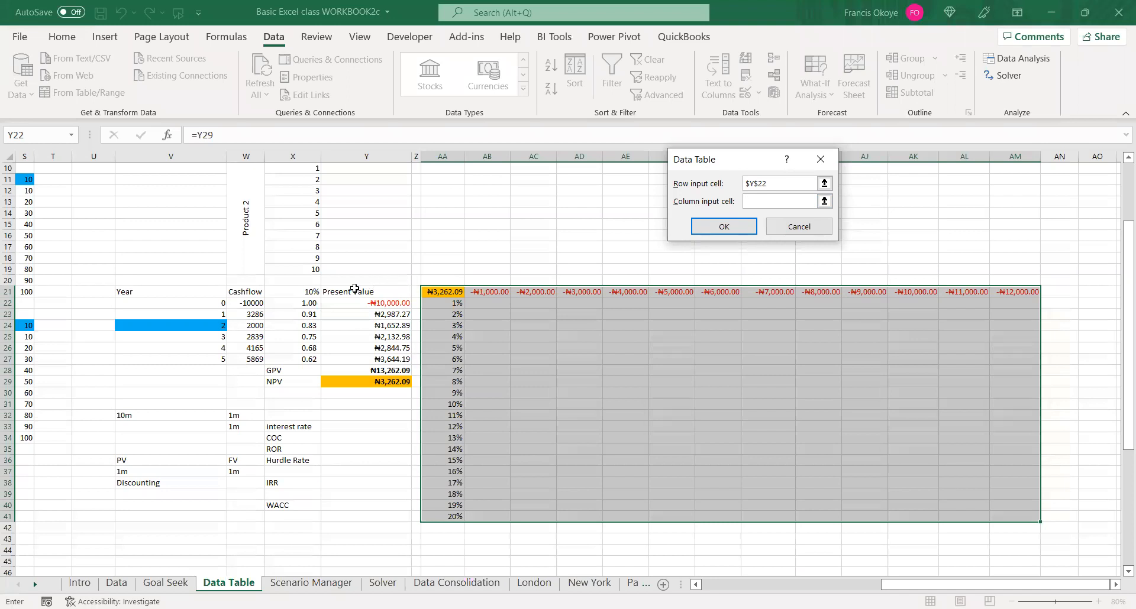
pyautogui.click(307, 294)
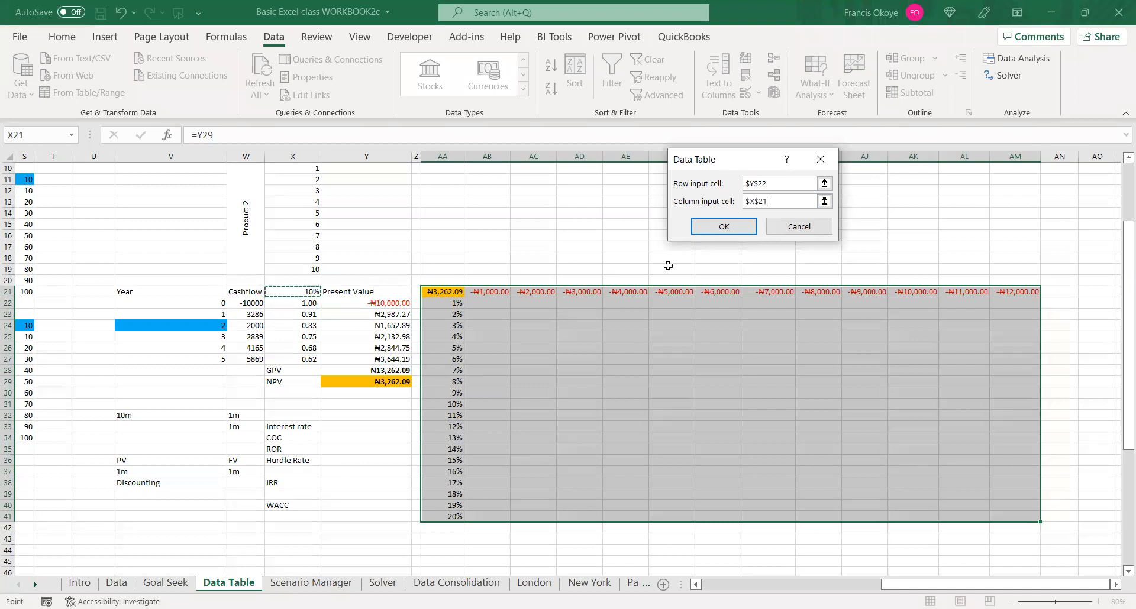
pyautogui.click(713, 229)
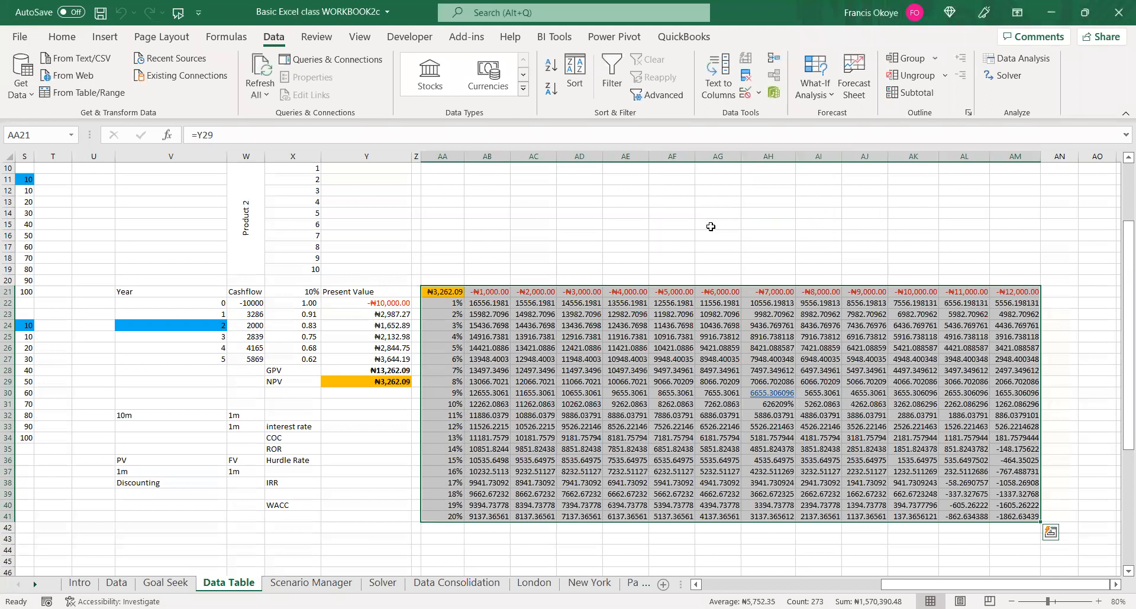
# Format the data table results in AB22:AM41 as currency
pyautogui.click(504, 304)
pyautogui.hotkey('ctrl', 'shift', 'Right')
pyautogui.hotkey('ctrl', 'shift', 'Down')
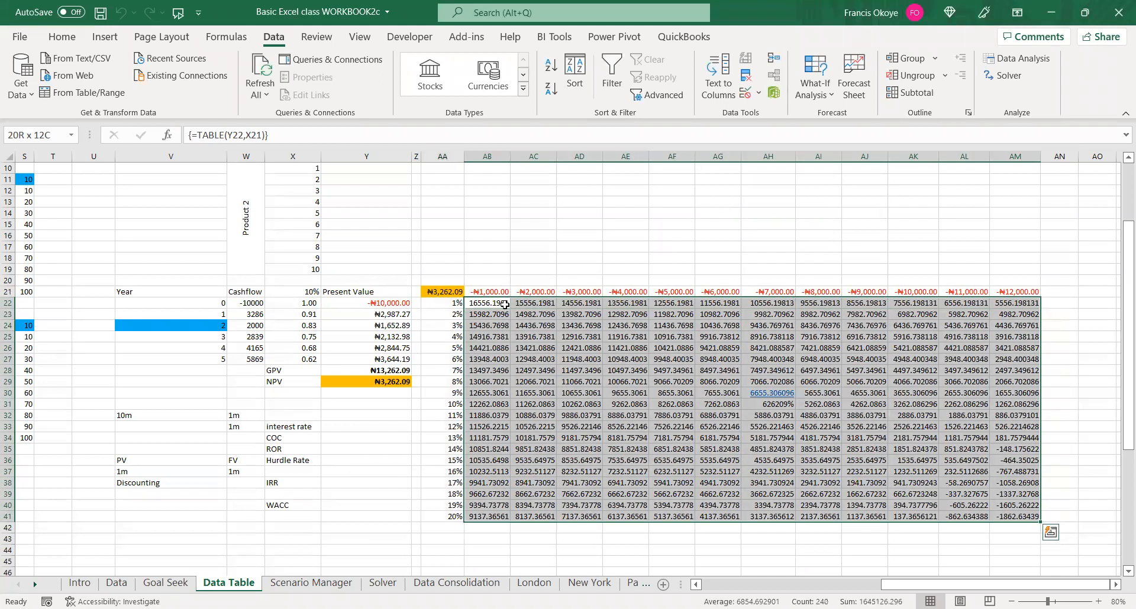
pyautogui.hotkey('ctrl', 'shift', '4')
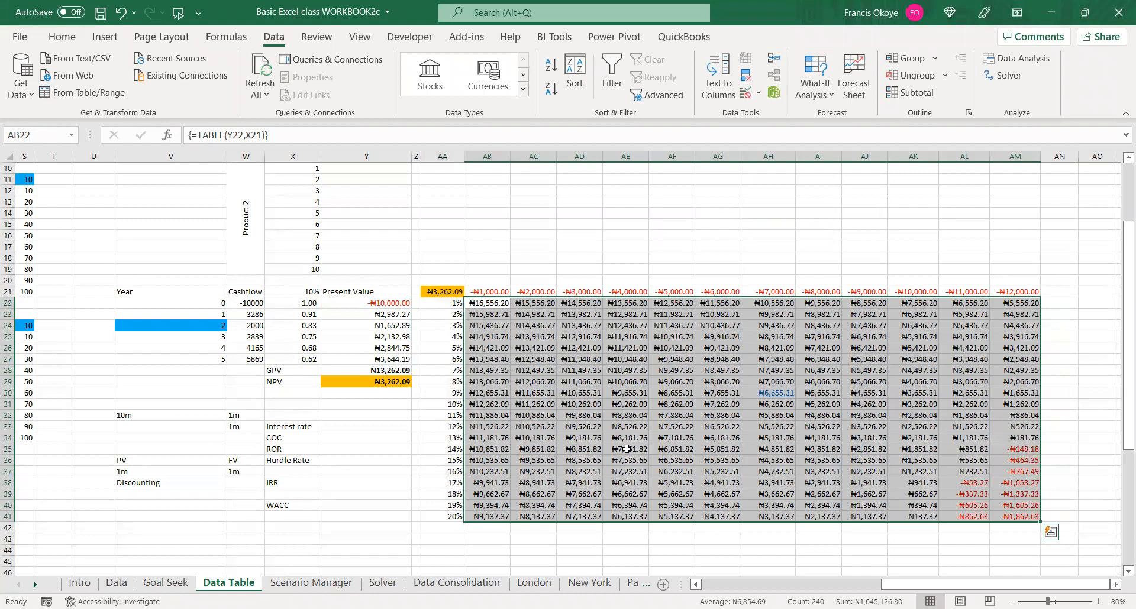
# Fill cell AK31, where the 10% rate meets the -10,000 outlay, with the green theme colour
pyautogui.click(389, 418)
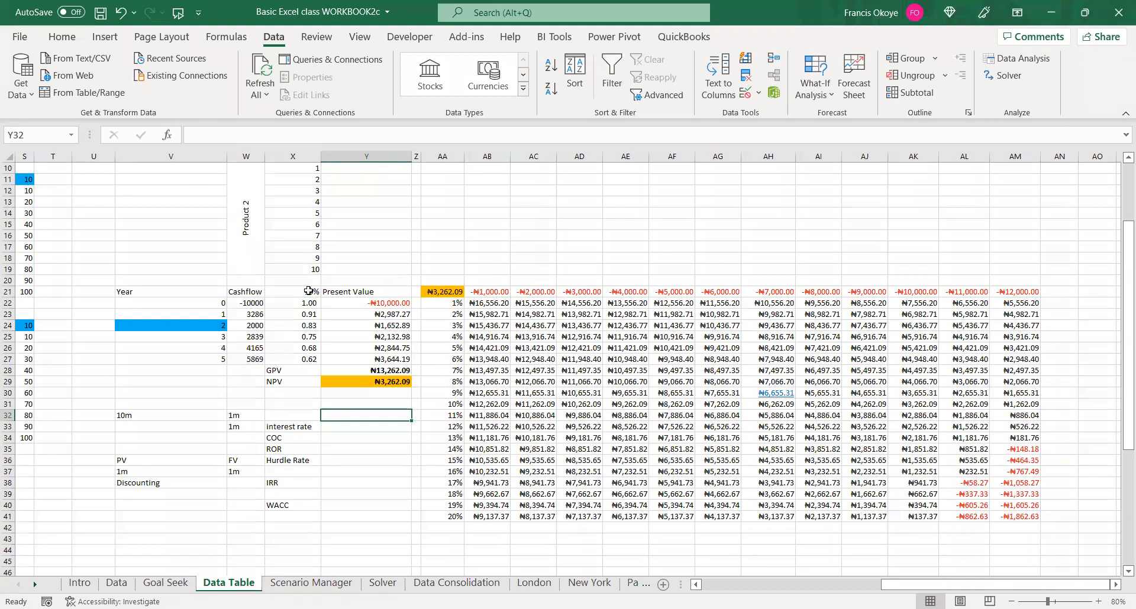
pyautogui.click(388, 384)
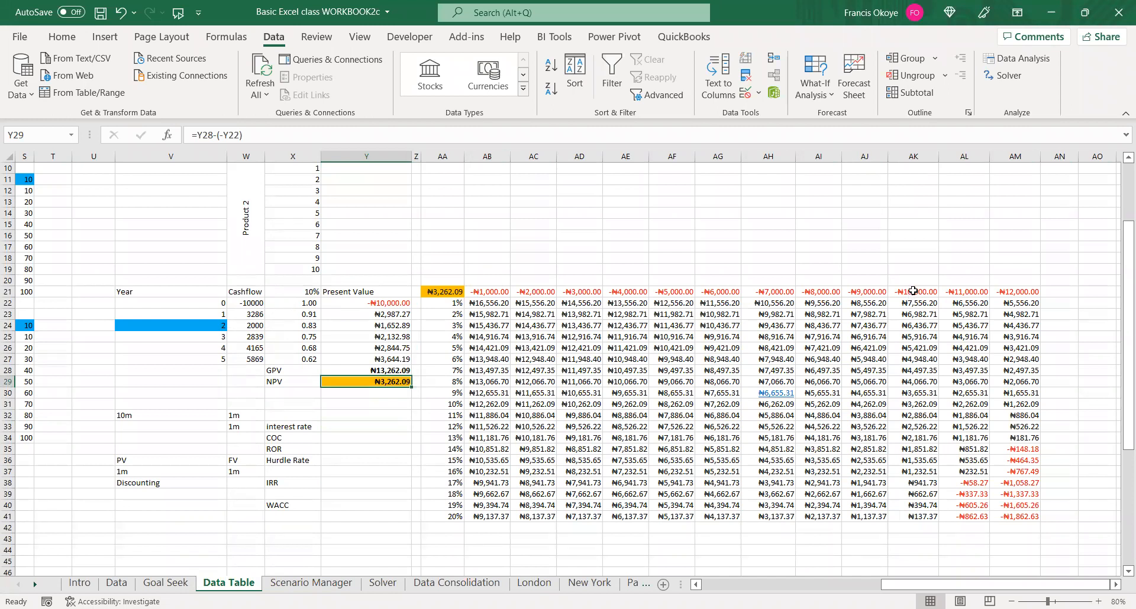
pyautogui.click(913, 402)
pyautogui.click(62, 37)
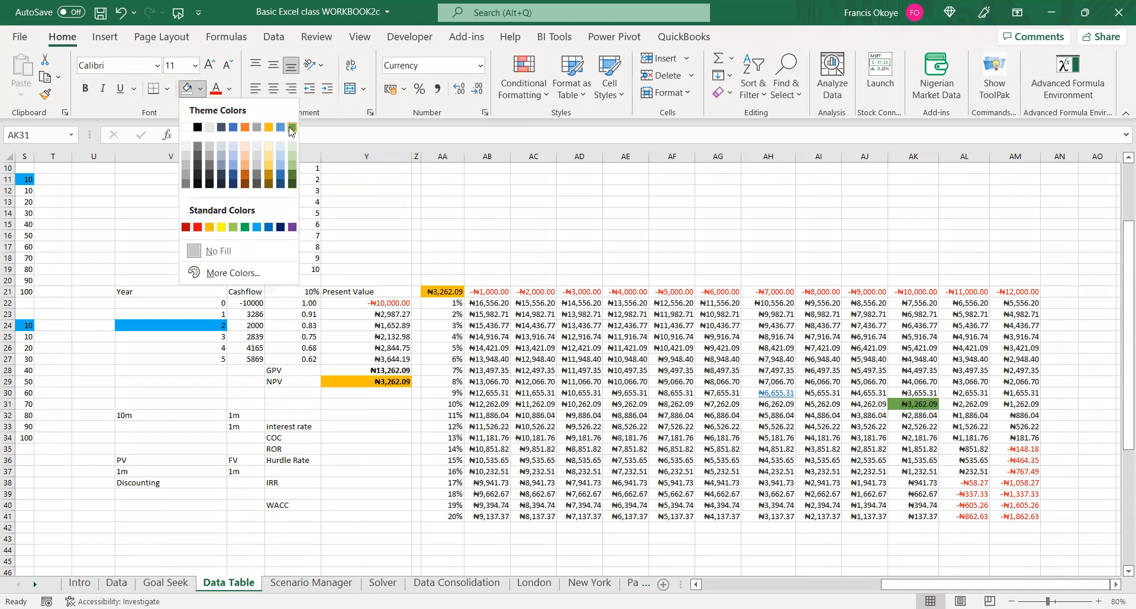
pyautogui.click(292, 128)
pyautogui.click(326, 466)
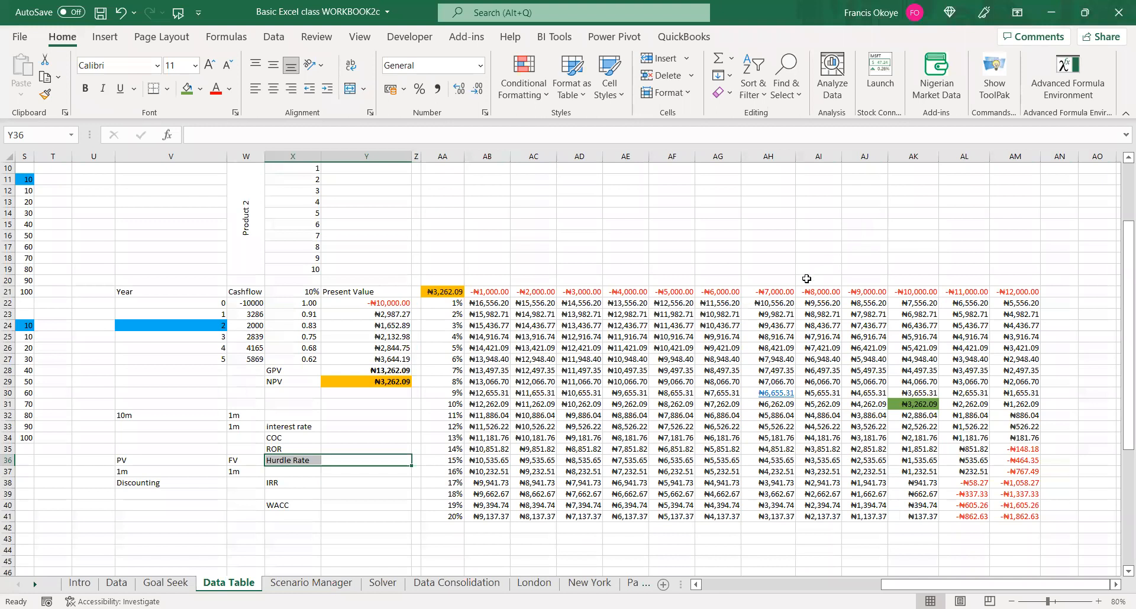
# Examine how the NPV varies across the initial outlays and discount rates compared with the base NPV in Y29
pyautogui.click(784, 294)
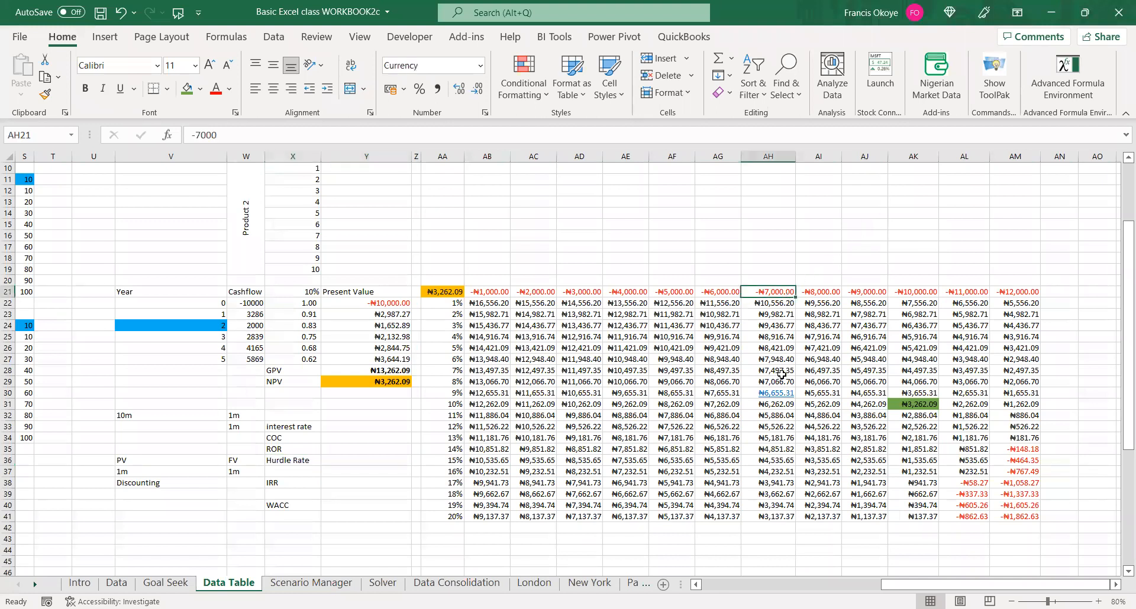
pyautogui.click(687, 514)
pyautogui.click(722, 516)
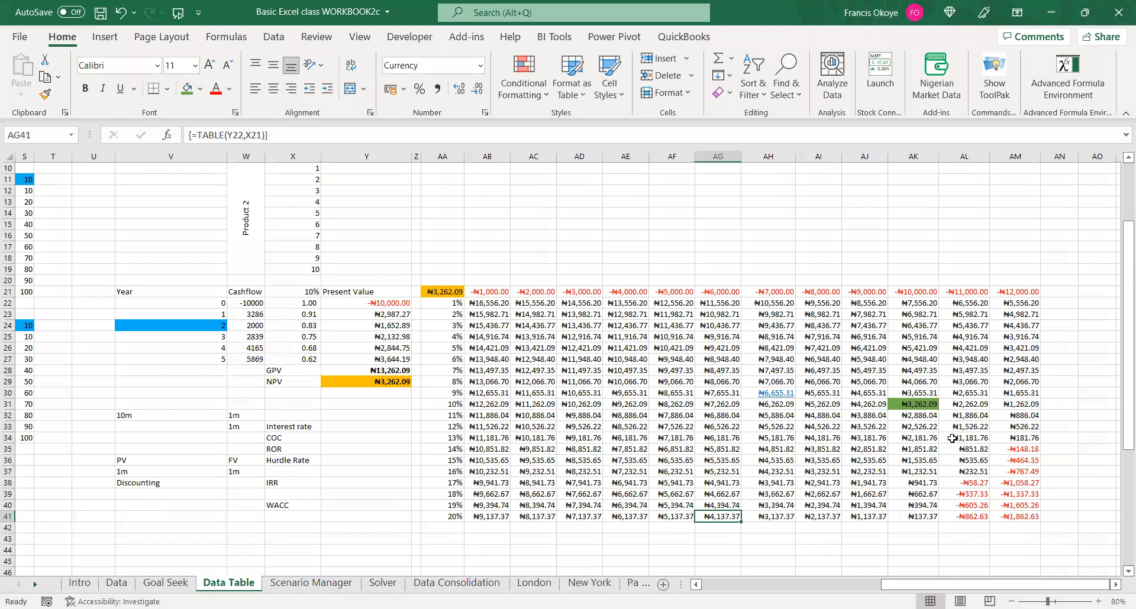
pyautogui.click(917, 293)
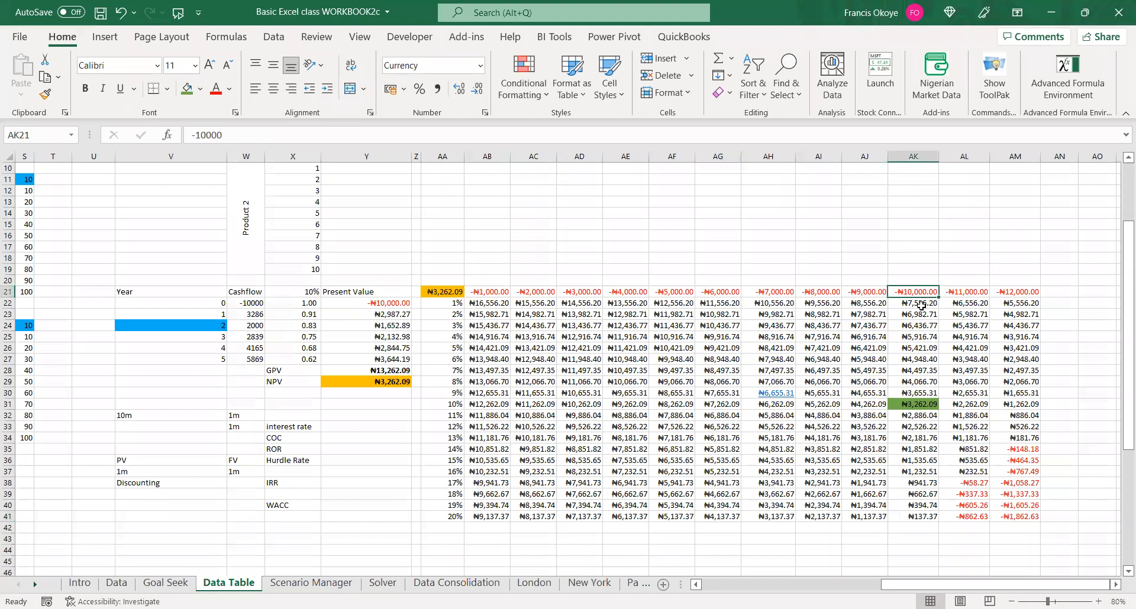
pyautogui.moveTo(1120, 320); pyautogui.dragTo(1119, 324)
pyautogui.click(816, 293)
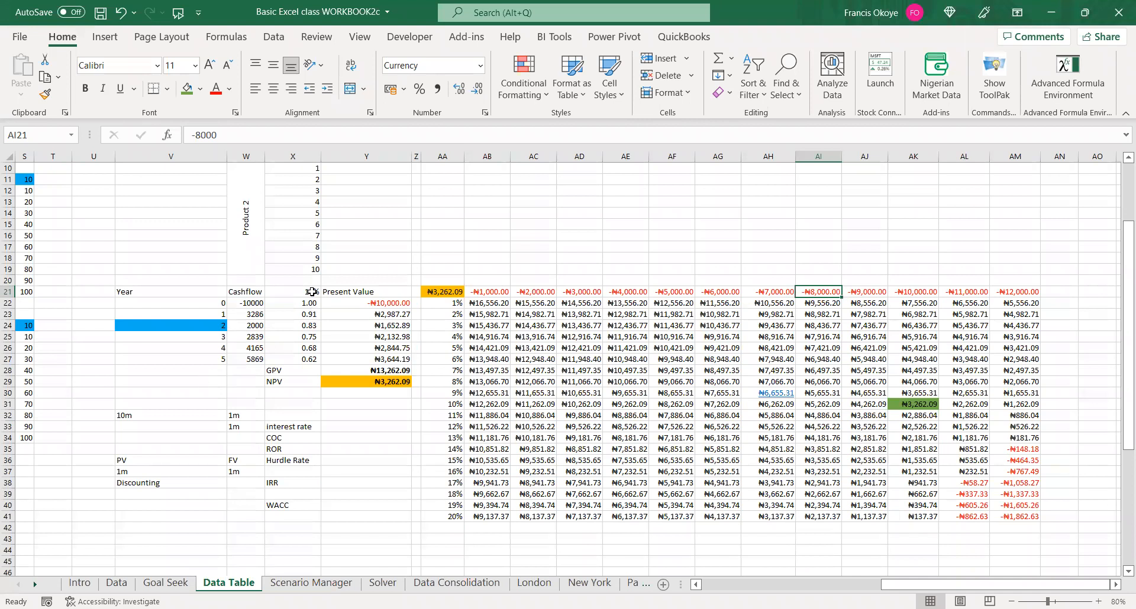
pyautogui.click(359, 380)
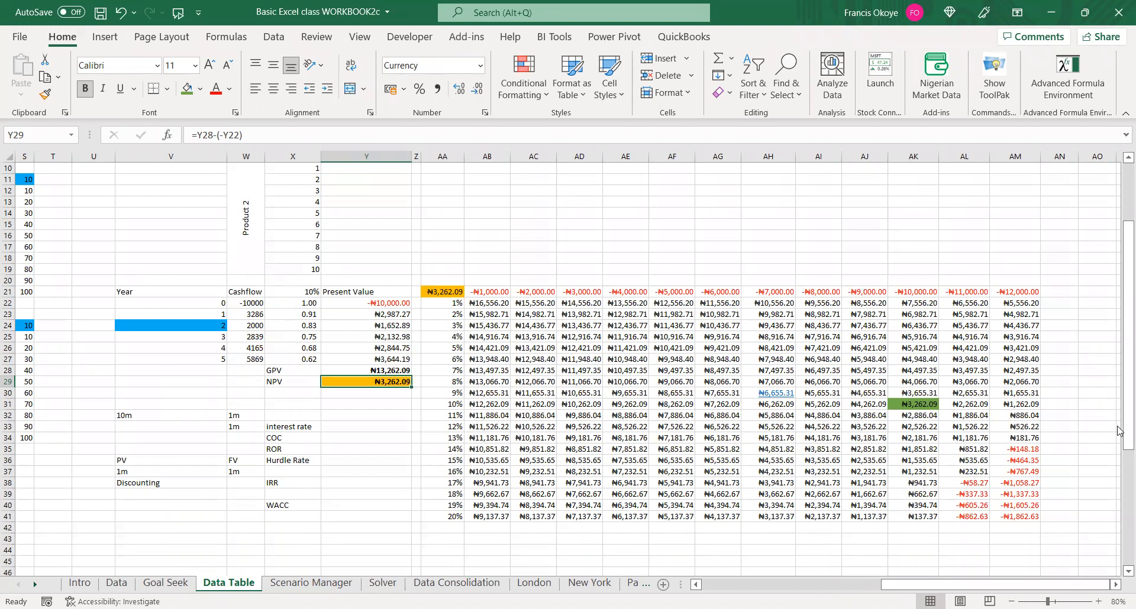
pyautogui.click(386, 251)
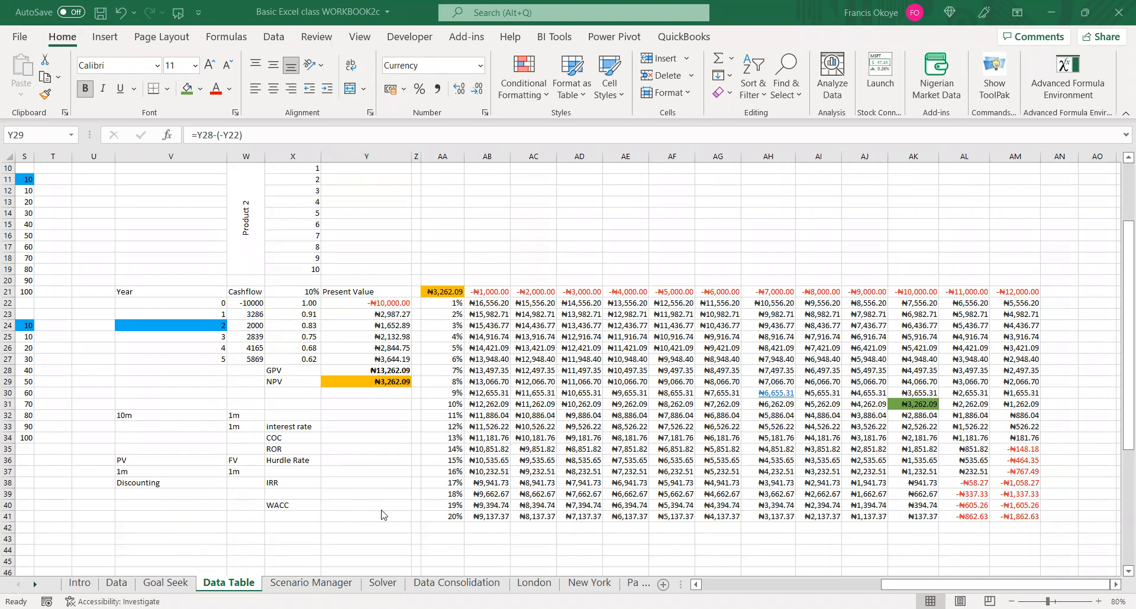
# Apply the Green - White - Red Color Scale conditional formatting to the data table results in AB22:AM41
pyautogui.click(498, 303)
pyautogui.hotkey('ctrl', 'shift', 'Right')
pyautogui.hotkey('ctrl', 'shift', 'Down')
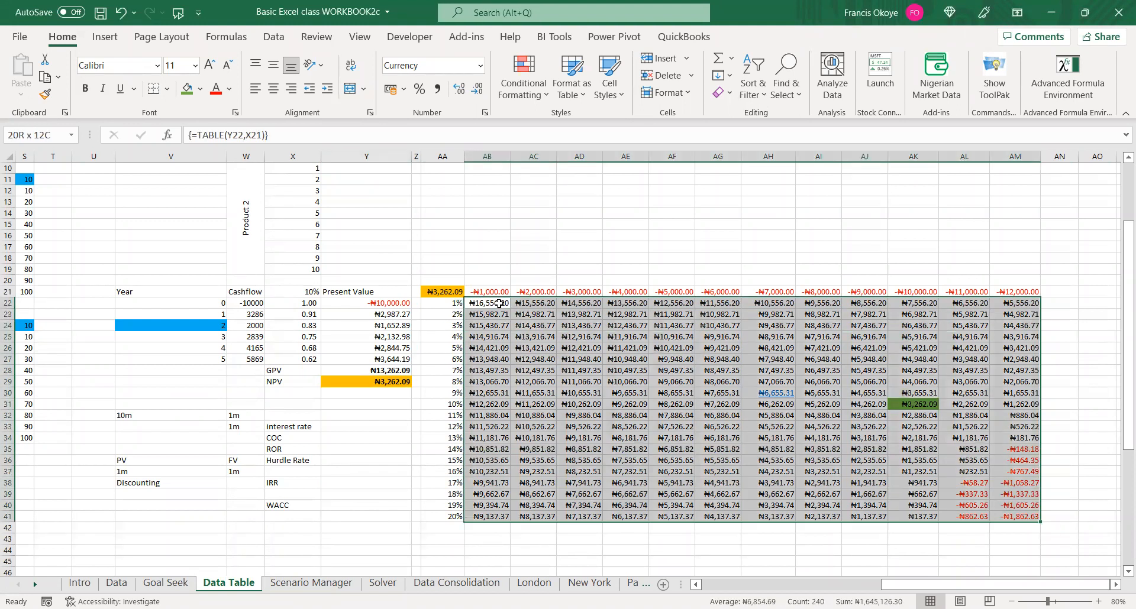
pyautogui.click(524, 89)
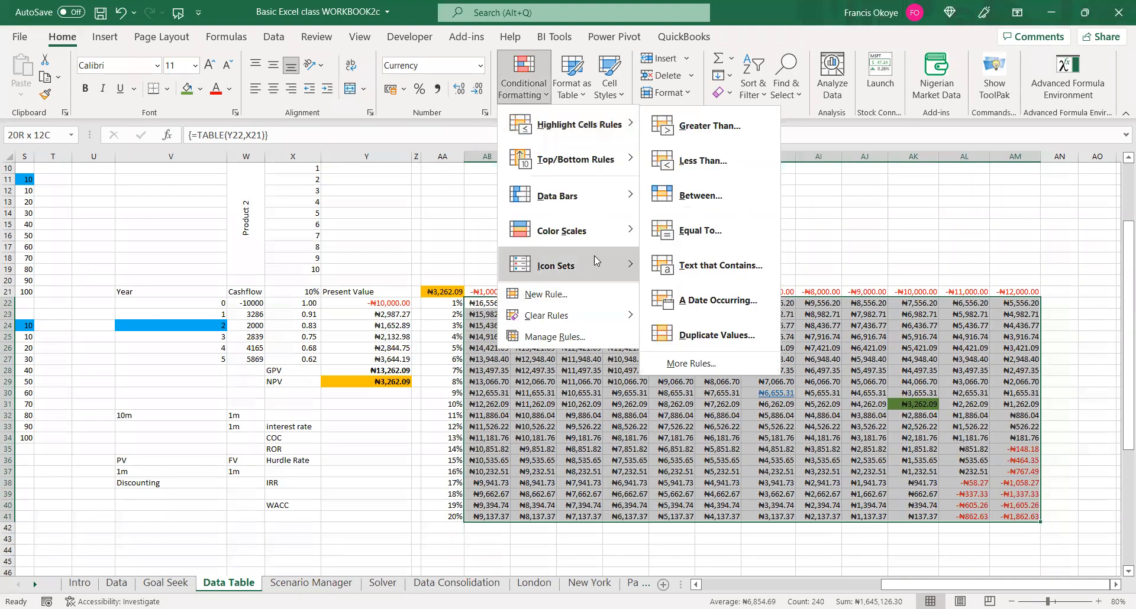
pyautogui.moveTo(594, 234)
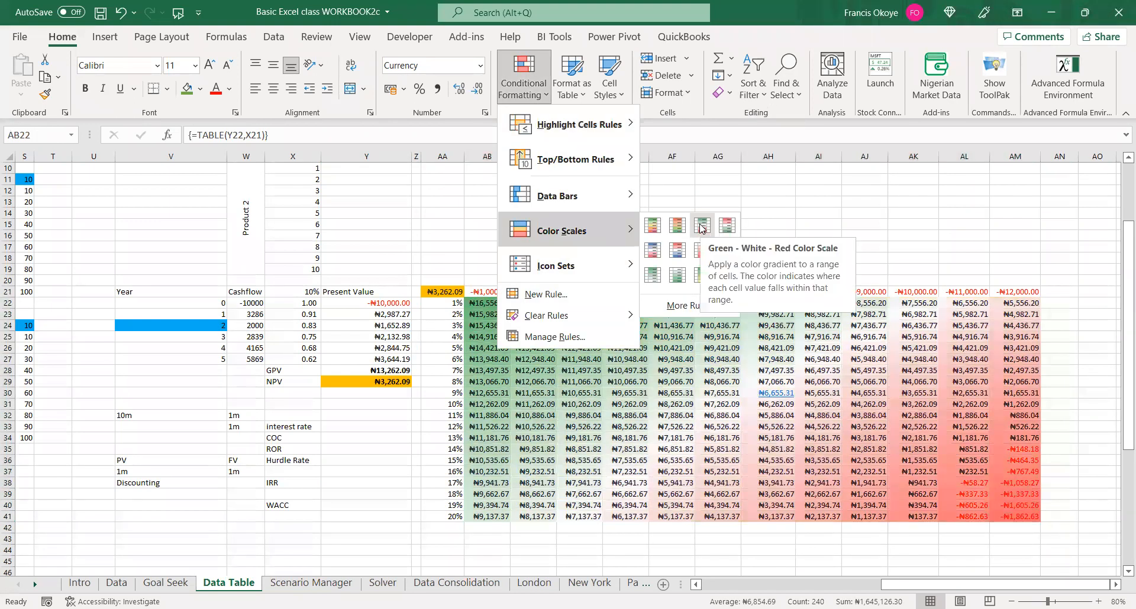
pyautogui.click(700, 223)
pyautogui.click(743, 243)
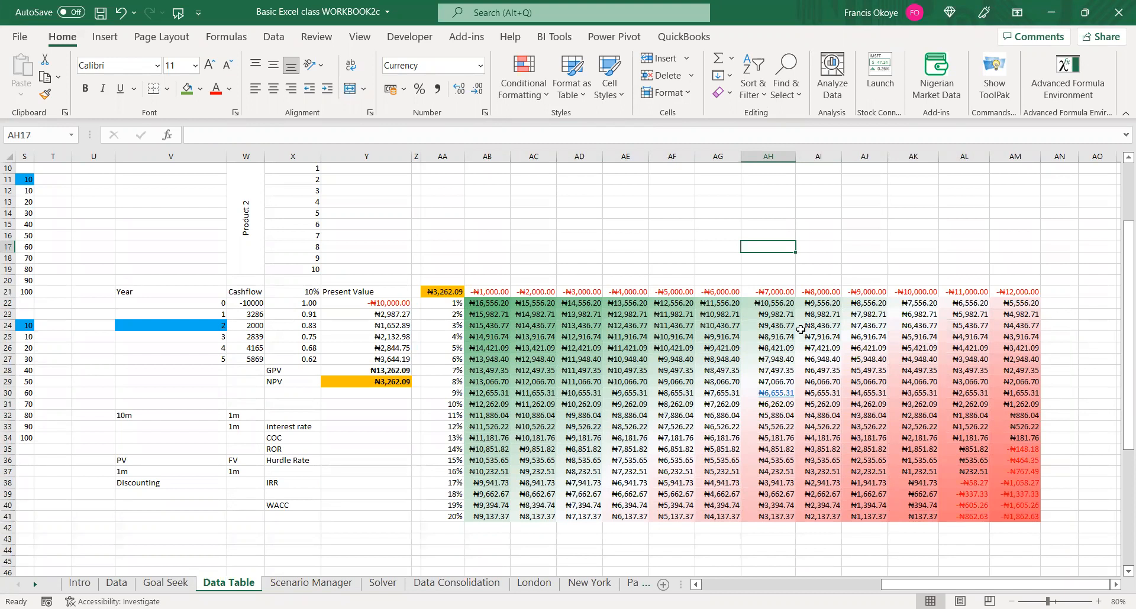
# Examine the colour-scaled results from the lowest outlay and rate to the highest, including the base case in AK31
pyautogui.click(503, 307)
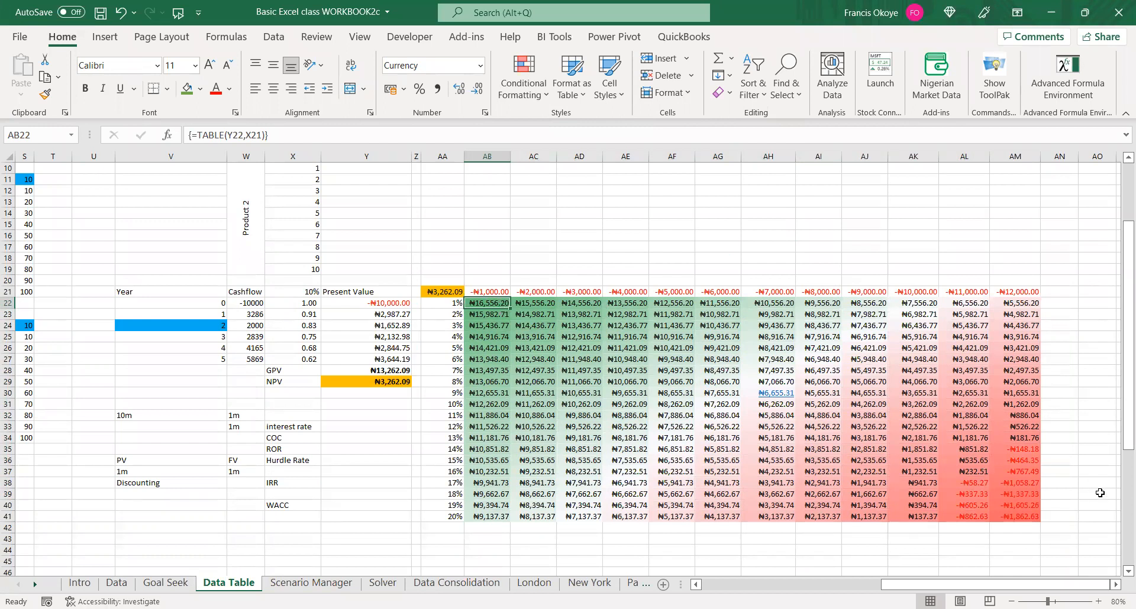
pyautogui.click(987, 313)
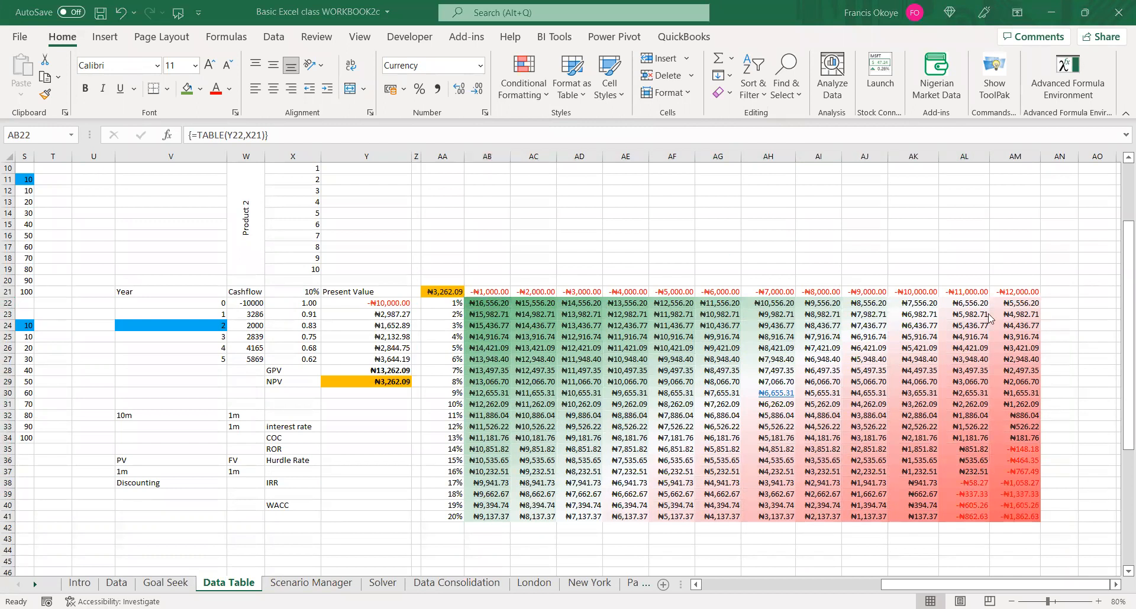
pyautogui.click(1025, 510)
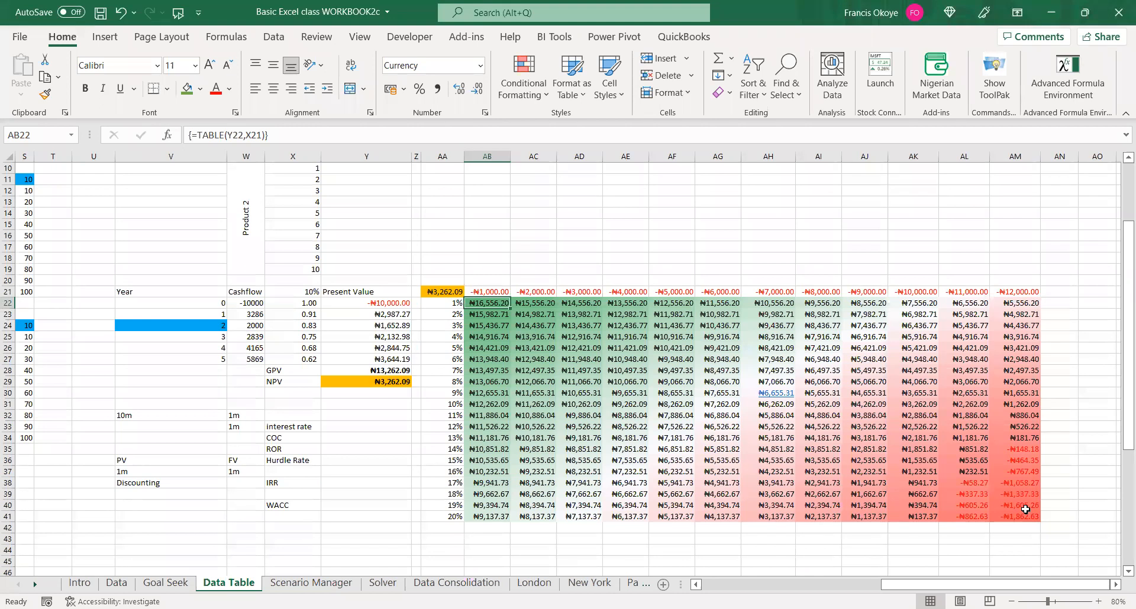
pyautogui.click(920, 407)
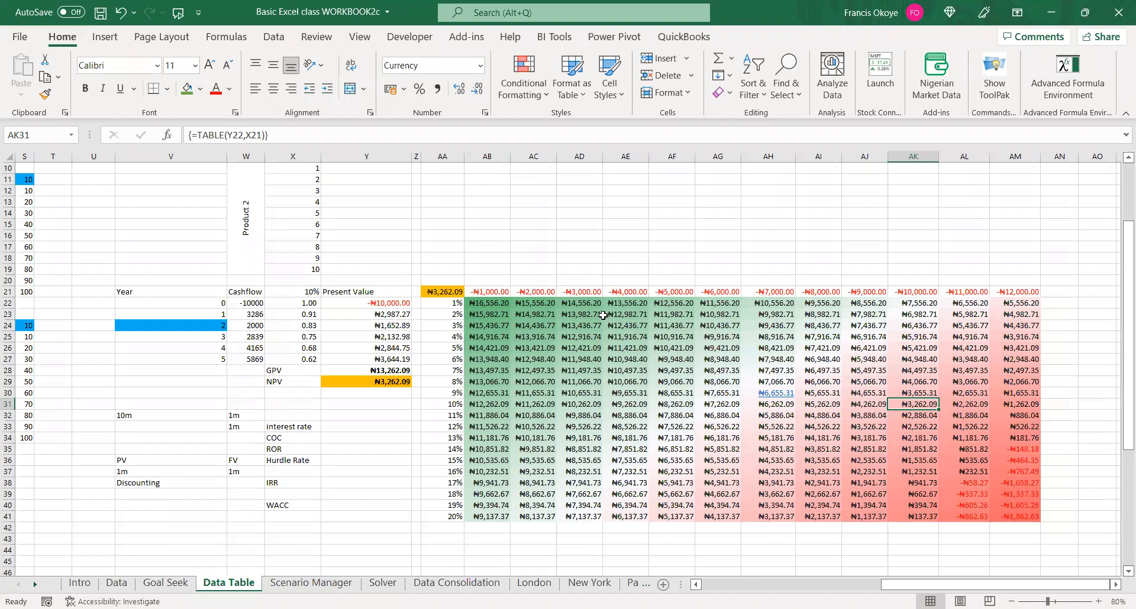
pyautogui.click(492, 305)
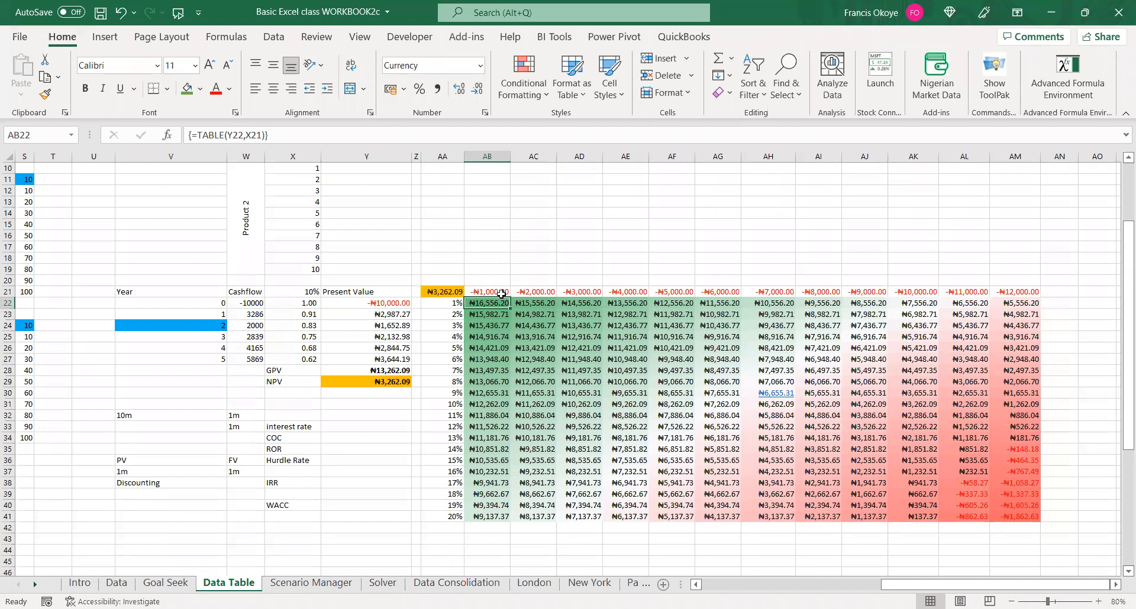
# Clear the discount rates from AA22:AA41 of the two-variable data table
pyautogui.click(200, 359)
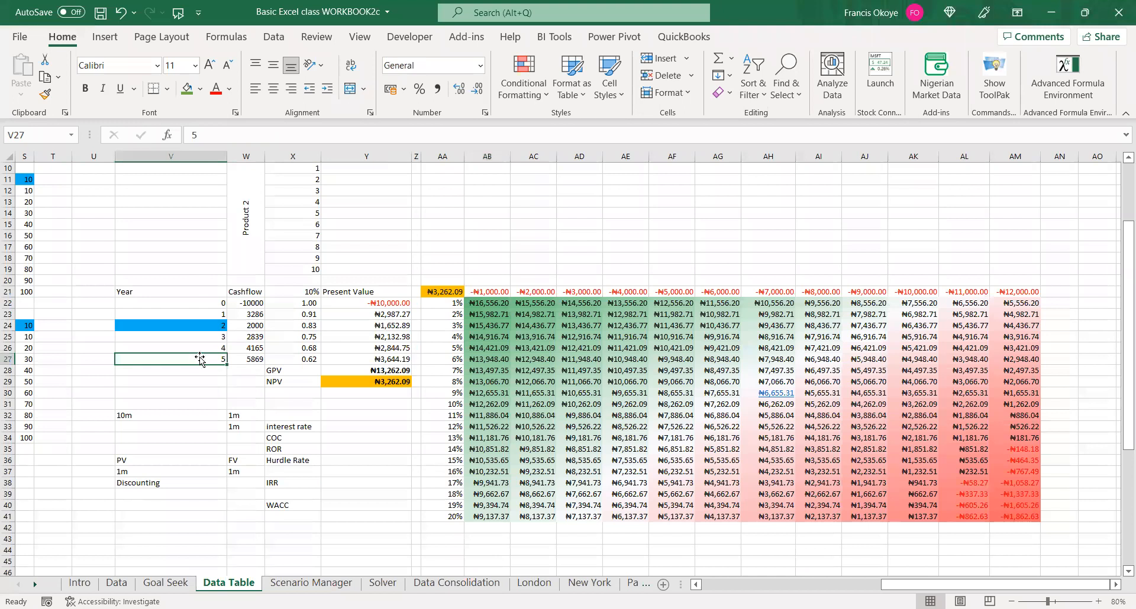
pyautogui.click(516, 360)
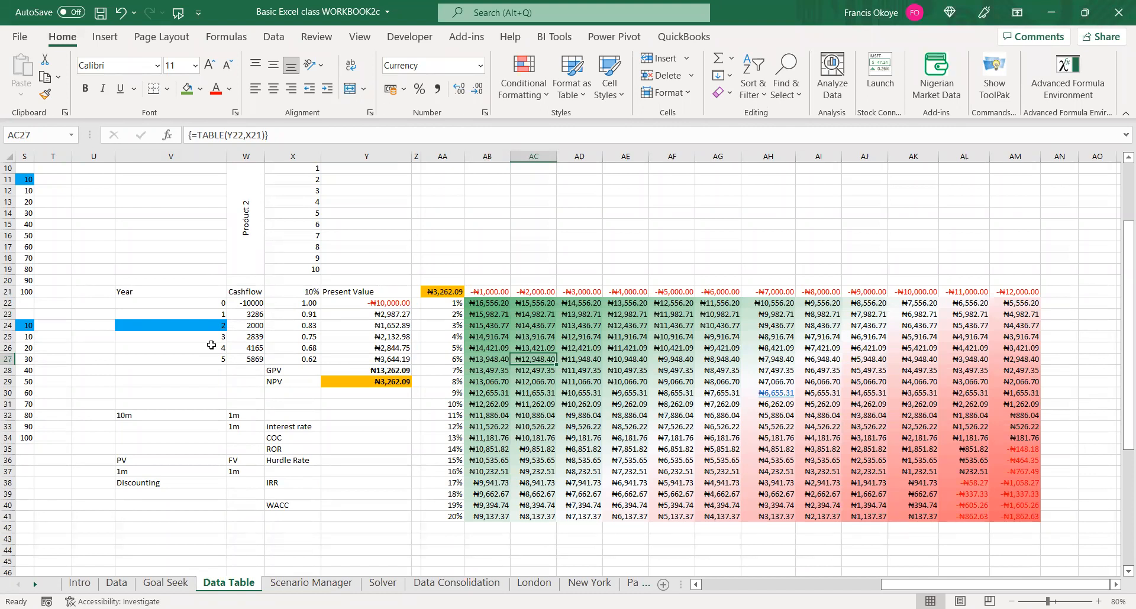
pyautogui.click(450, 307)
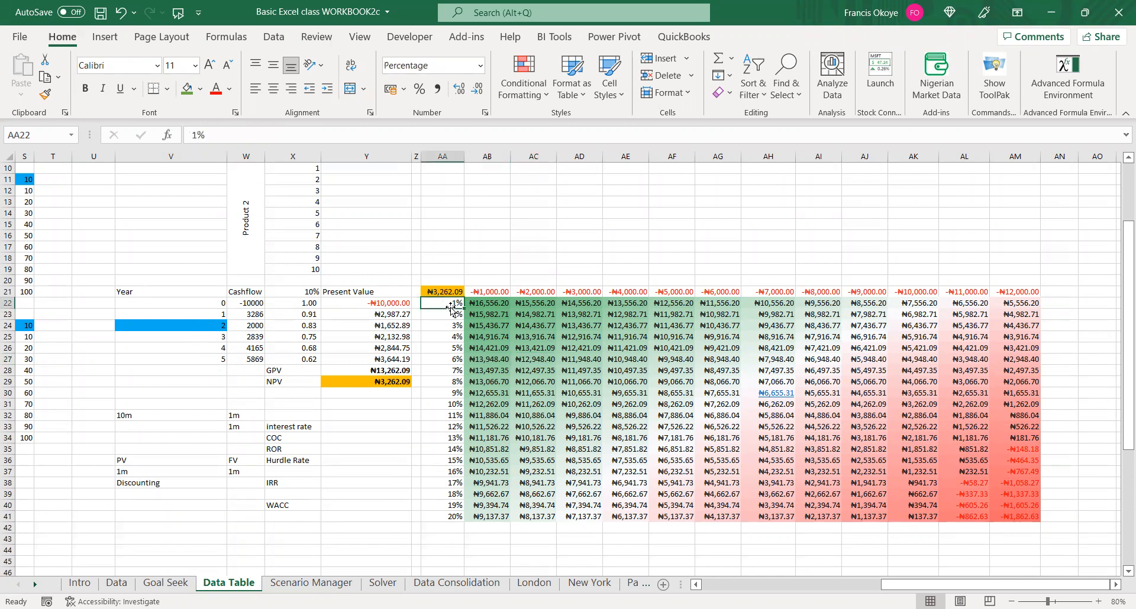
pyautogui.hotkey('ctrl', 'shift', 'Down')
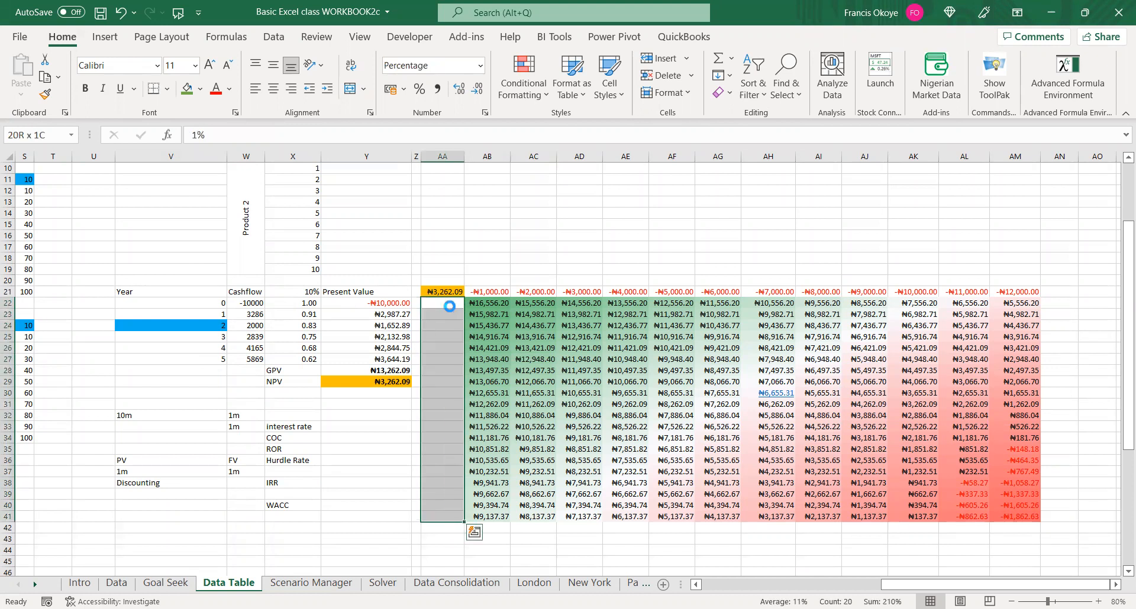
pyautogui.press('Delete')
# Enter 1% in AA22 as the first column input value
pyautogui.click(451, 306)
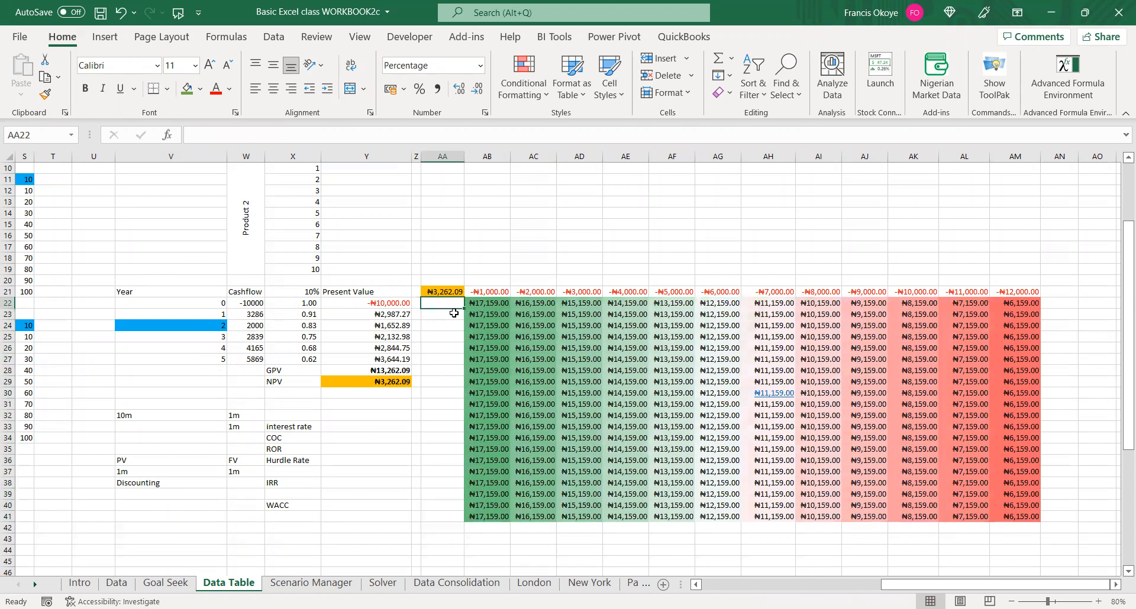
pyautogui.write('1')
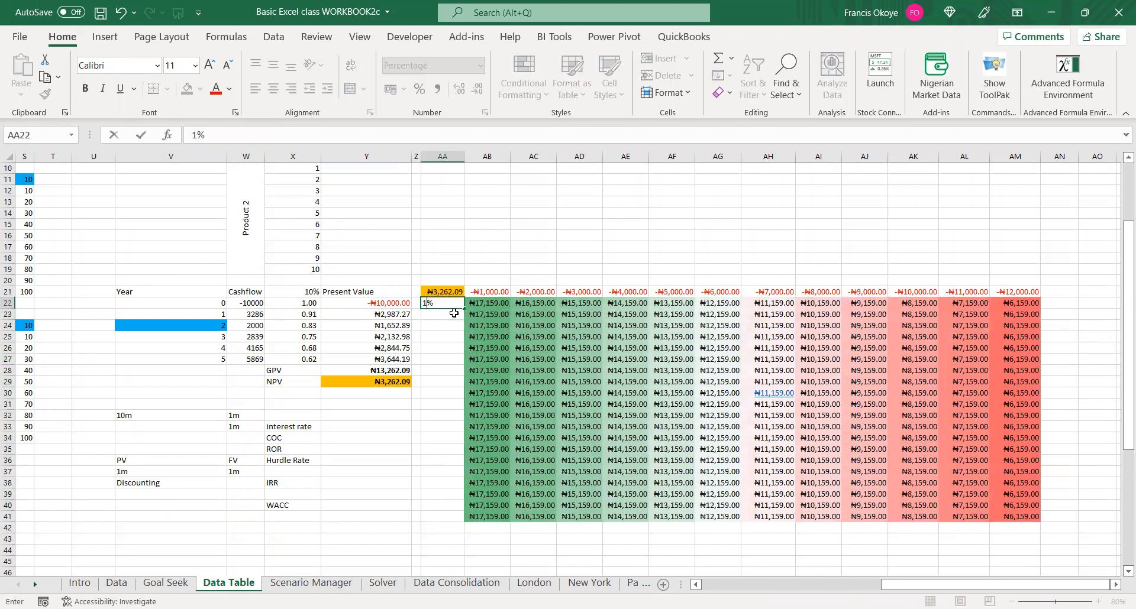
pyautogui.press('Return')
# Apply the General number format to the column input cells AA22:AA41
pyautogui.press('Up')
pyautogui.hotkey('shift', 'Down')
pyautogui.hotkey('shift', 'Down')
pyautogui.hotkey('shift', 'Down')
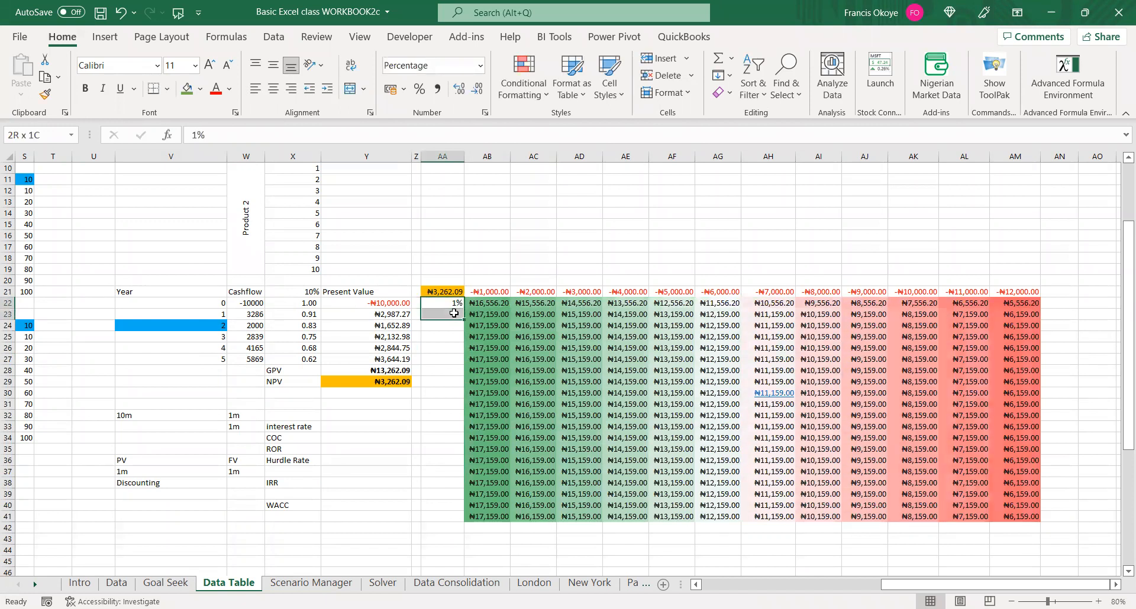
pyautogui.hotkey('shift', 'Down')
pyautogui.hotkey('shift', 'Down')
pyautogui.hotkey('shift', 'Down')
pyautogui.hotkey('shift', 'Down')
pyautogui.hotkey('shift', 'Down')
pyautogui.hotkey('shift', 'Down')
pyautogui.hotkey('shift', 'Down')
pyautogui.hotkey('shift', 'Down')
pyautogui.hotkey('shift', 'Down')
pyautogui.hotkey('shift', 'Down')
pyautogui.hotkey('shift', 'Down')
pyautogui.hotkey('shift', 'Down')
pyautogui.hotkey('shift', 'Down')
pyautogui.hotkey('shift', 'Down')
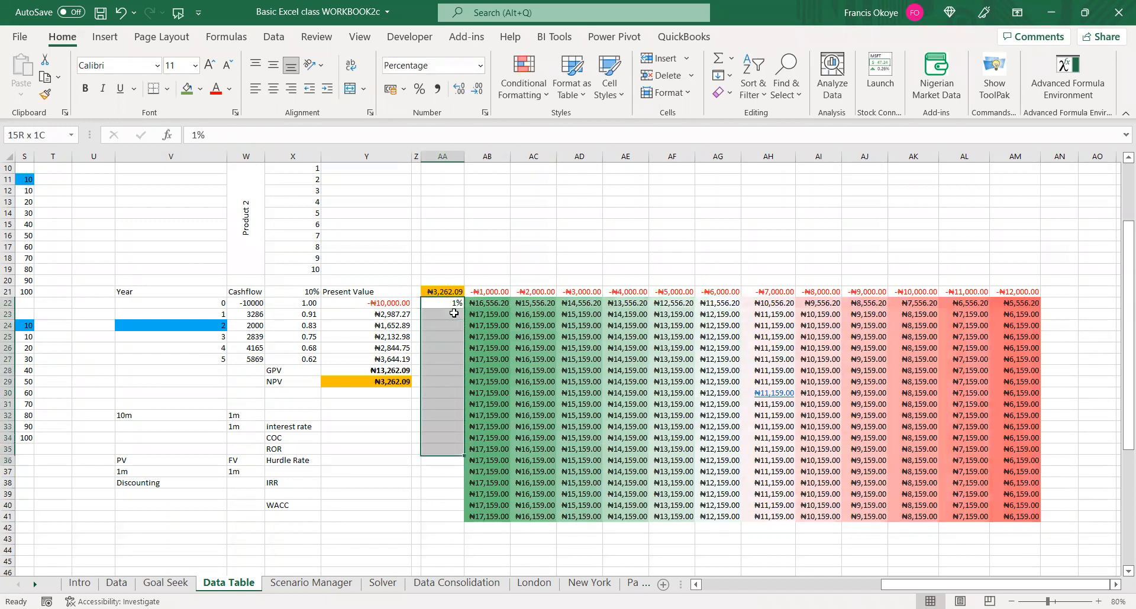
pyautogui.hotkey('shift', 'Down')
pyautogui.hotkey('shift', 'Down')
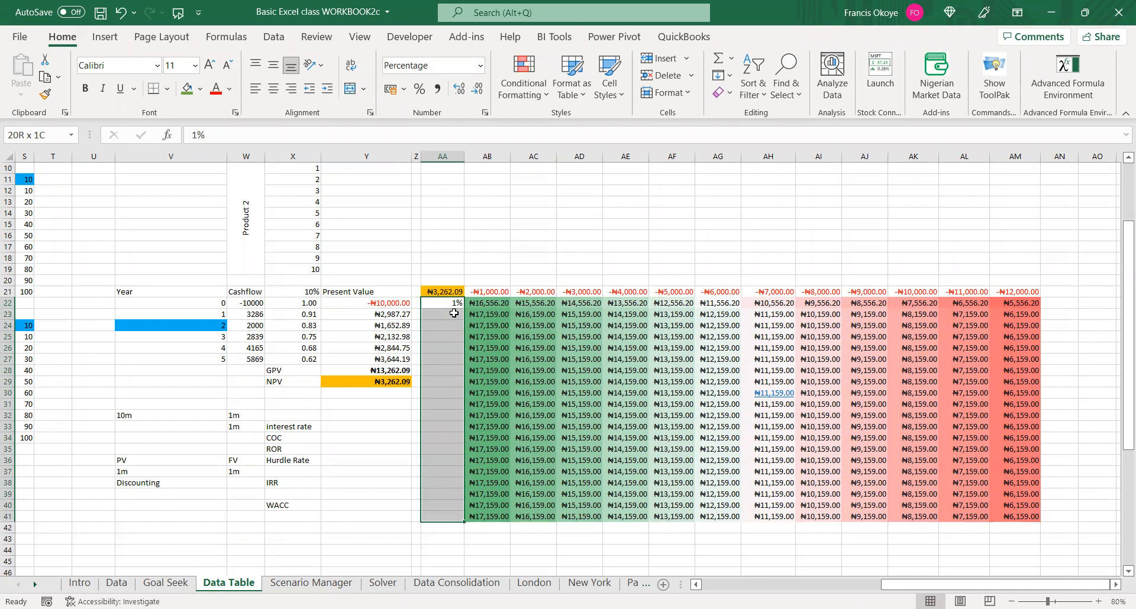
pyautogui.hotkey('ctrl', '1')
pyautogui.click(595, 80)
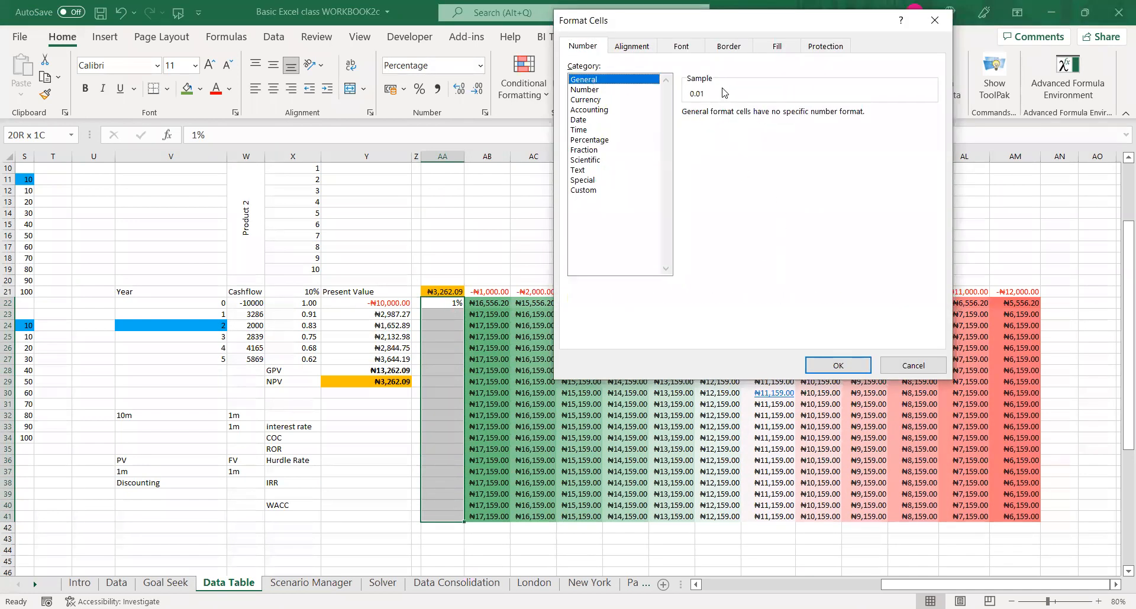
pyautogui.click(822, 366)
# Enter 1 in AA22 and 2 in AA23, and extend the series to 20 in AA41
pyautogui.click(453, 304)
pyautogui.doubleClick(459, 305)
pyautogui.write('1')
pyautogui.press('Return')
pyautogui.click(458, 303)
pyautogui.moveTo(464, 308); pyautogui.dragTo(436, 313)
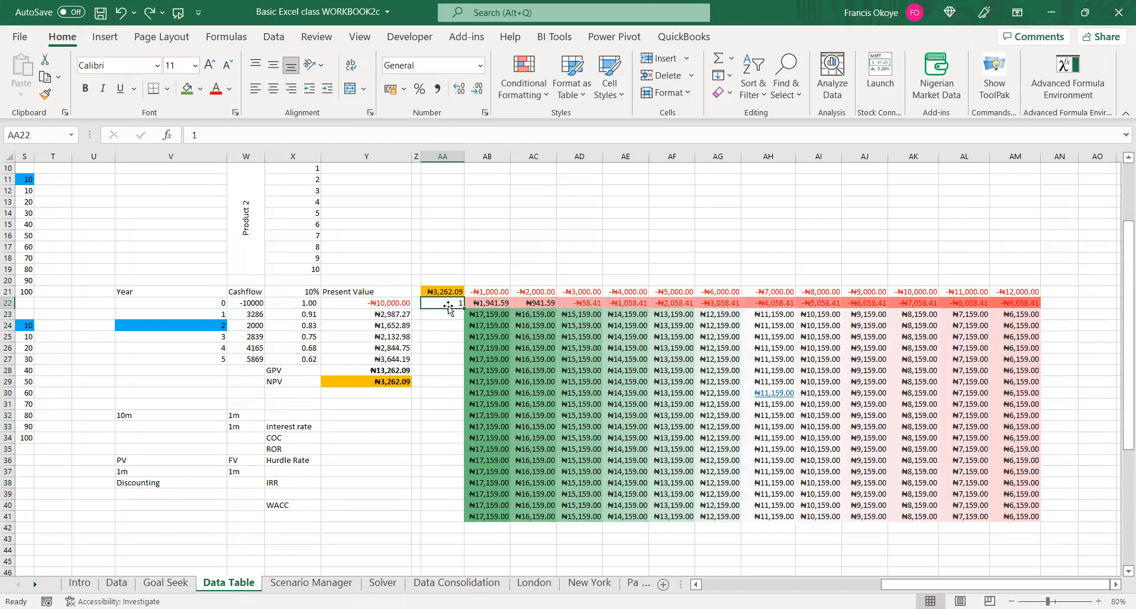
pyautogui.click(450, 314)
pyautogui.write('2')
pyautogui.moveTo(449, 304); pyautogui.dragTo(468, 520)
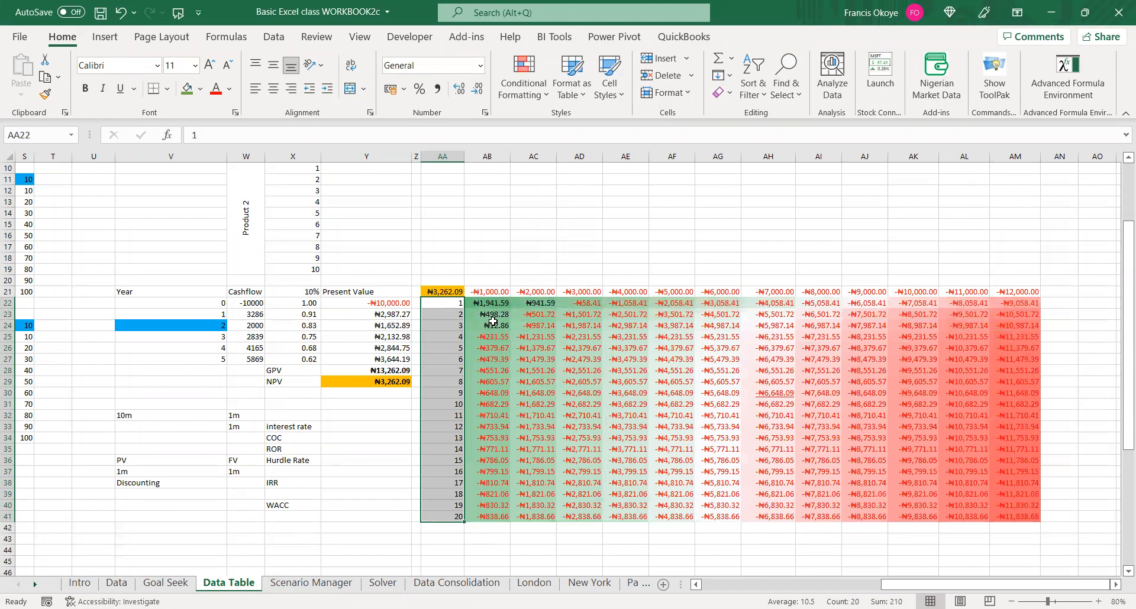
# Delete the existing data table results in AB22:AM41, keeping the outlay and year headings
pyautogui.click(493, 303)
pyautogui.hotkey('ctrl', 'shift', 'Right')
pyautogui.hotkey('ctrl', 'shift', 'Down')
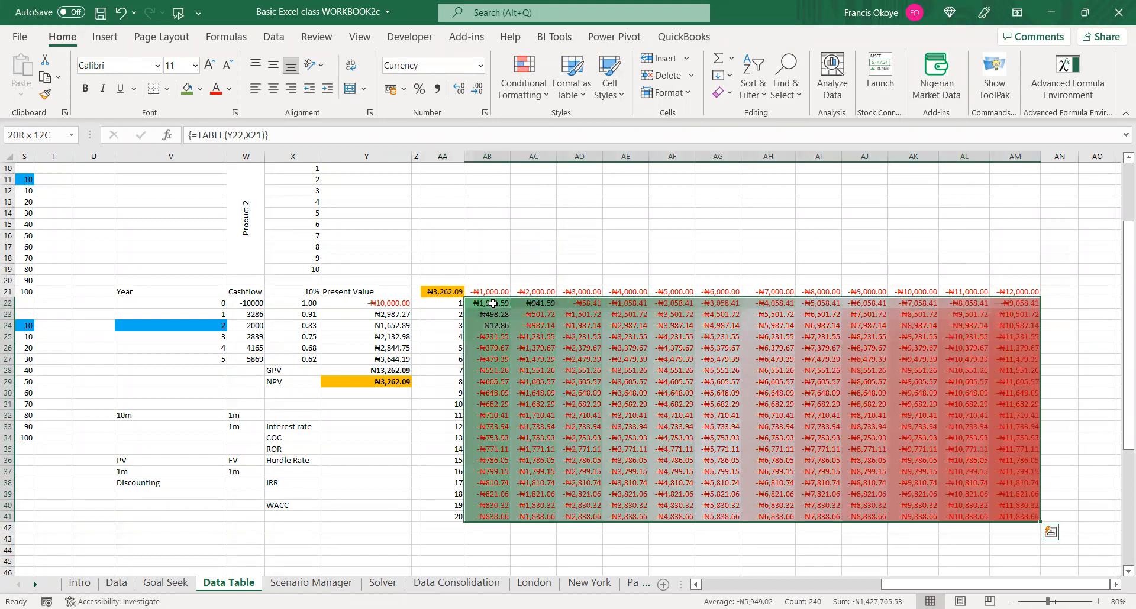
pyautogui.press('Delete')
pyautogui.click(533, 247)
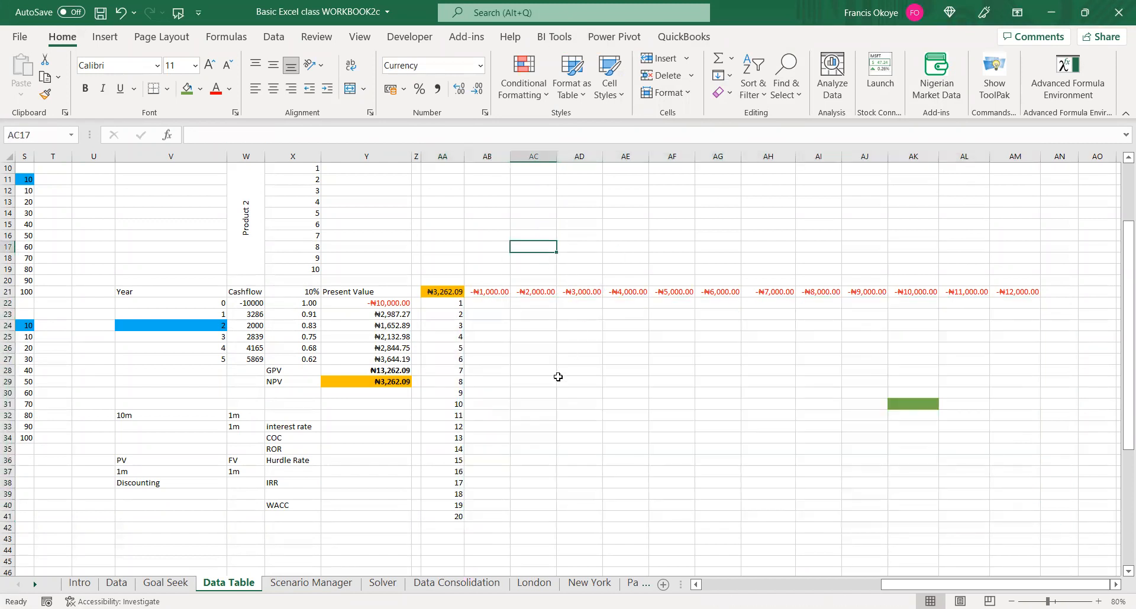
# Create a two-variable data table over AA21:AM41 with Y22 as row input cell and V22 as column input cell
pyautogui.click(444, 293)
pyautogui.moveTo(444, 293); pyautogui.dragTo(1029, 516)
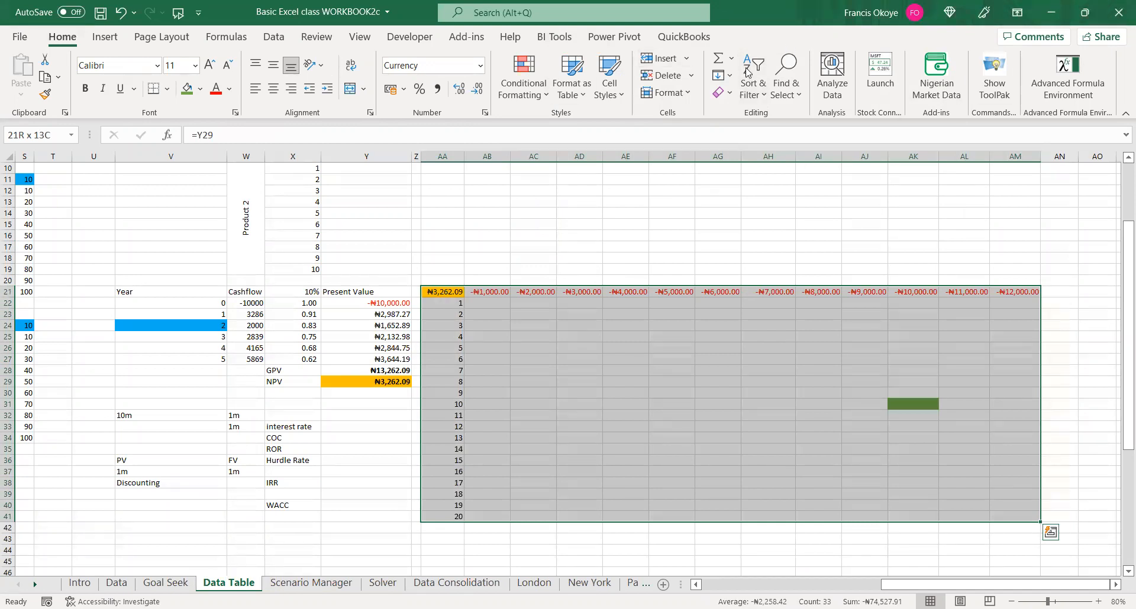
pyautogui.click(274, 37)
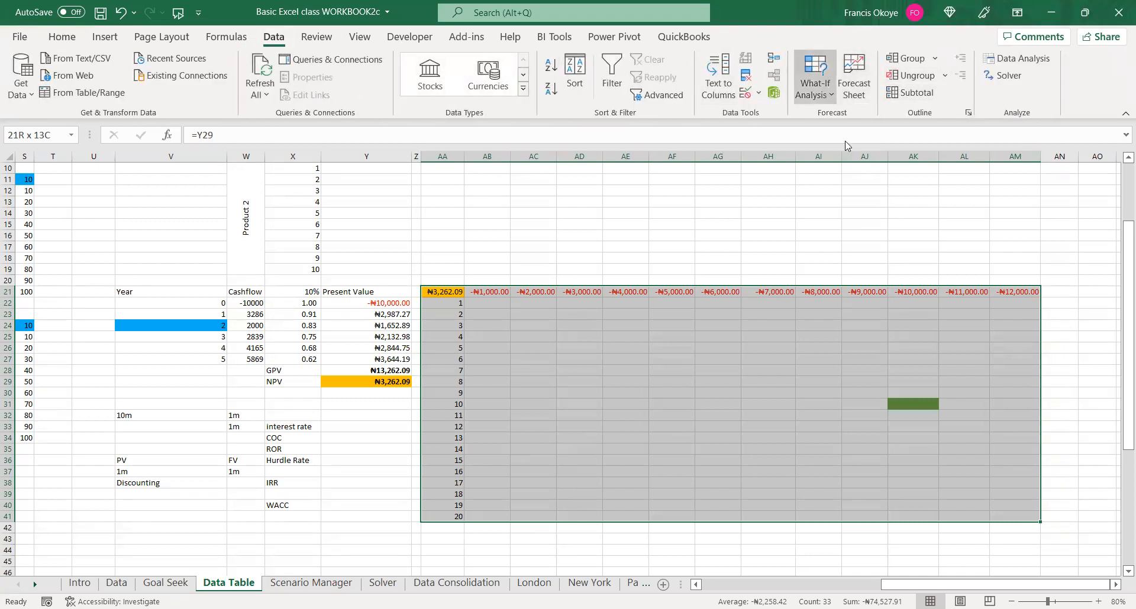
pyautogui.click(828, 91)
pyautogui.press('Return')
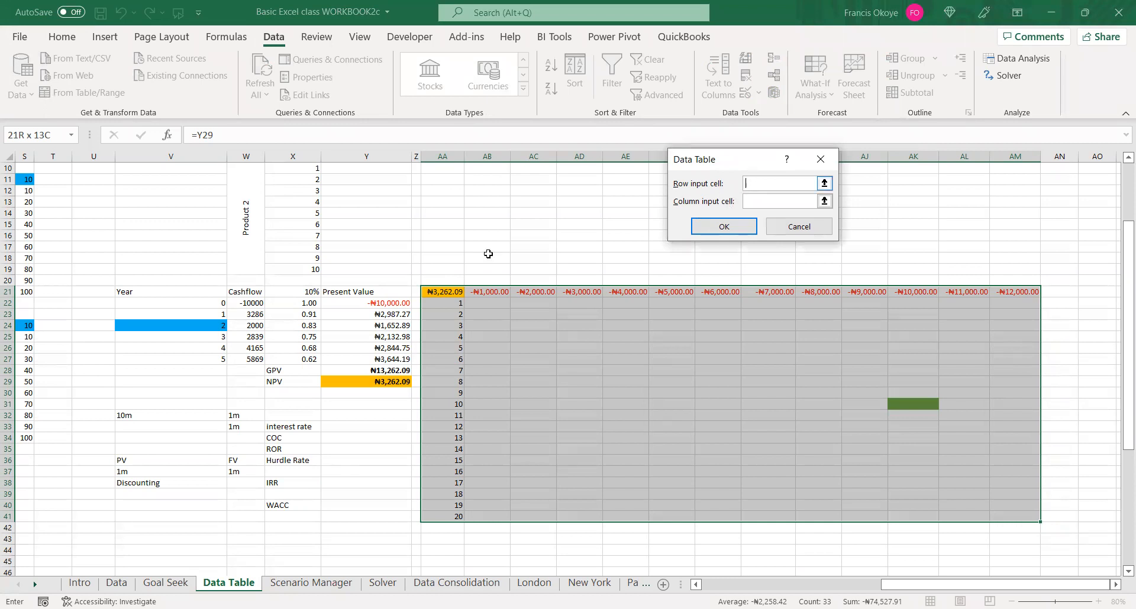
pyautogui.click(377, 302)
pyautogui.click(757, 198)
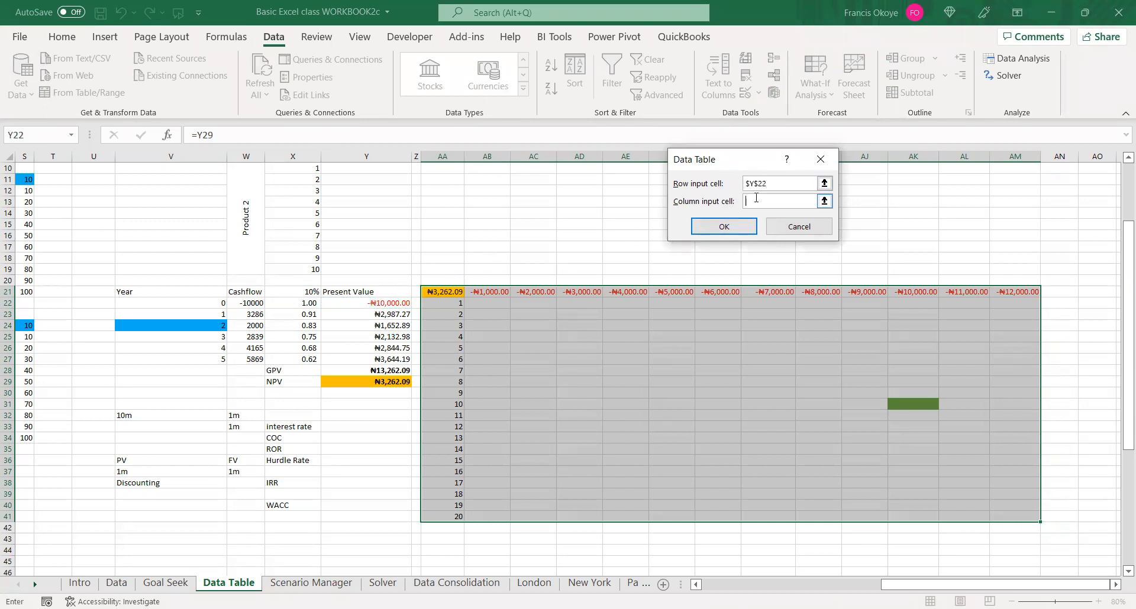
pyautogui.click(198, 304)
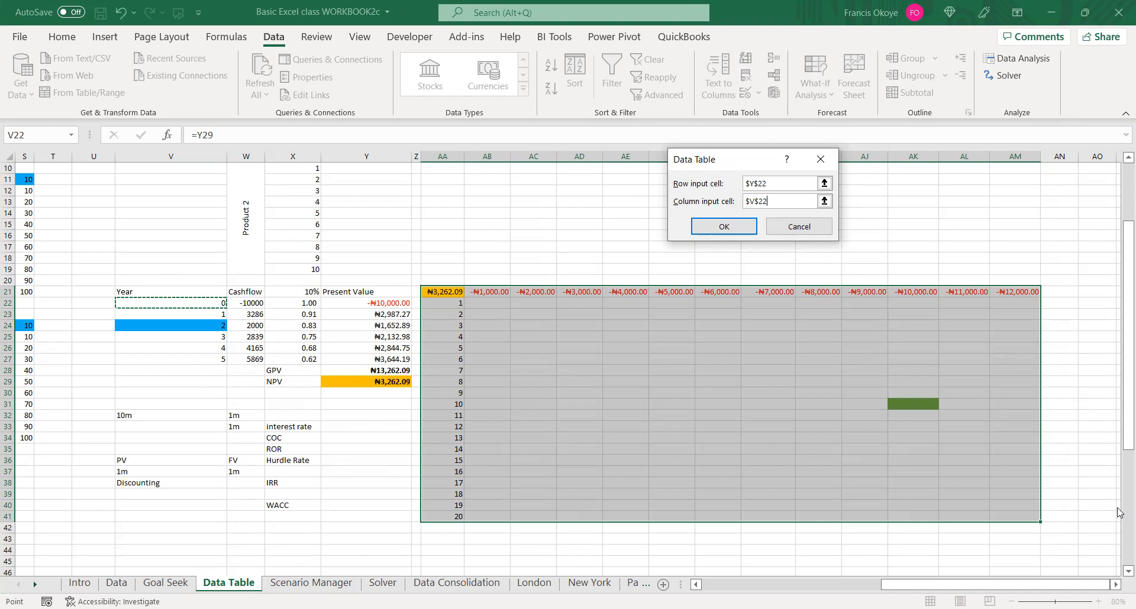
pyautogui.click(737, 229)
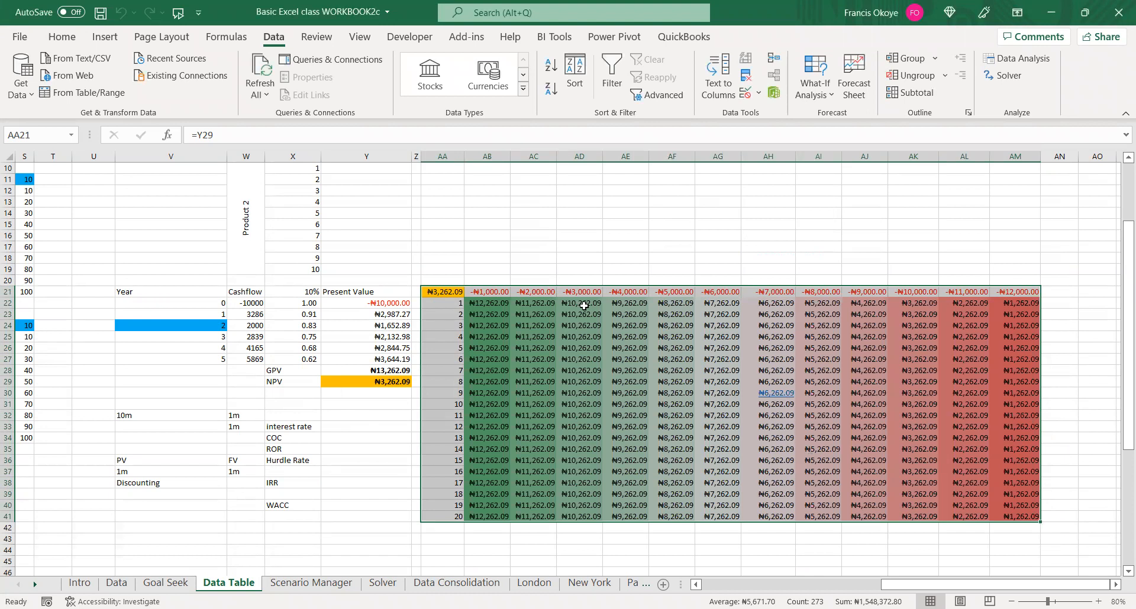
# Examine the data table results for the -10,000 outlay and check the formulas in Y29 and Y23 for dependence on the year
pyautogui.hotkey('ctrl', 'q')
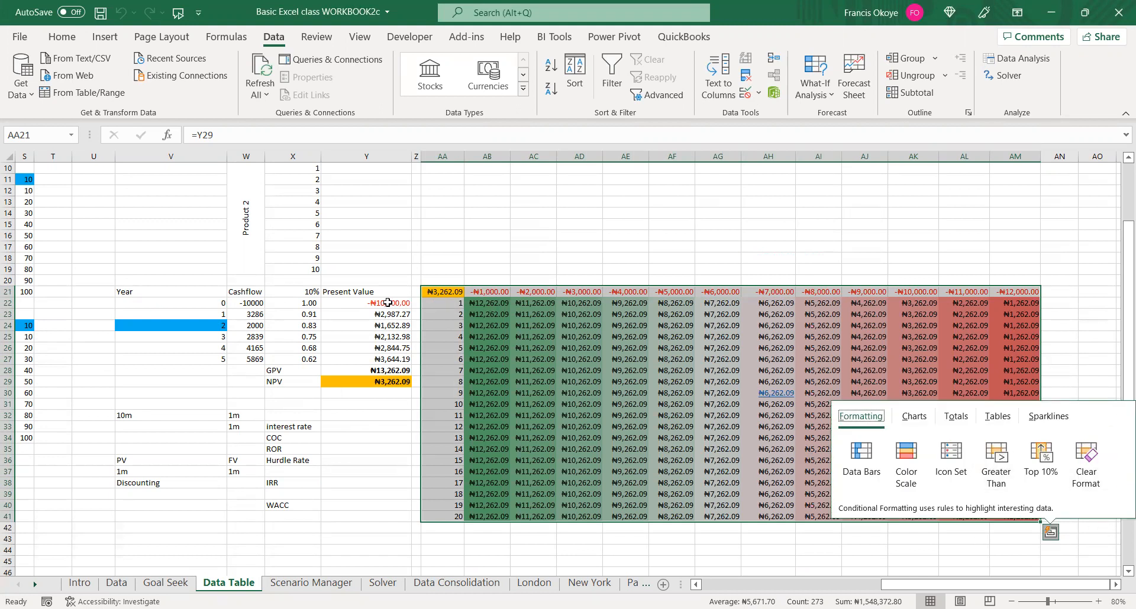
pyautogui.click(913, 293)
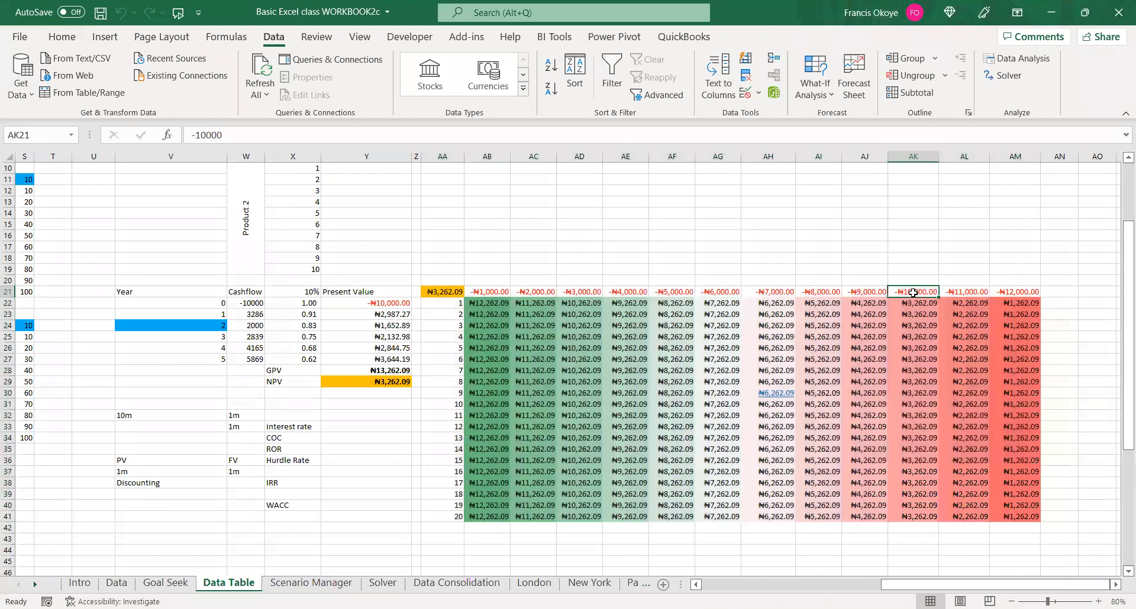
pyautogui.click(916, 306)
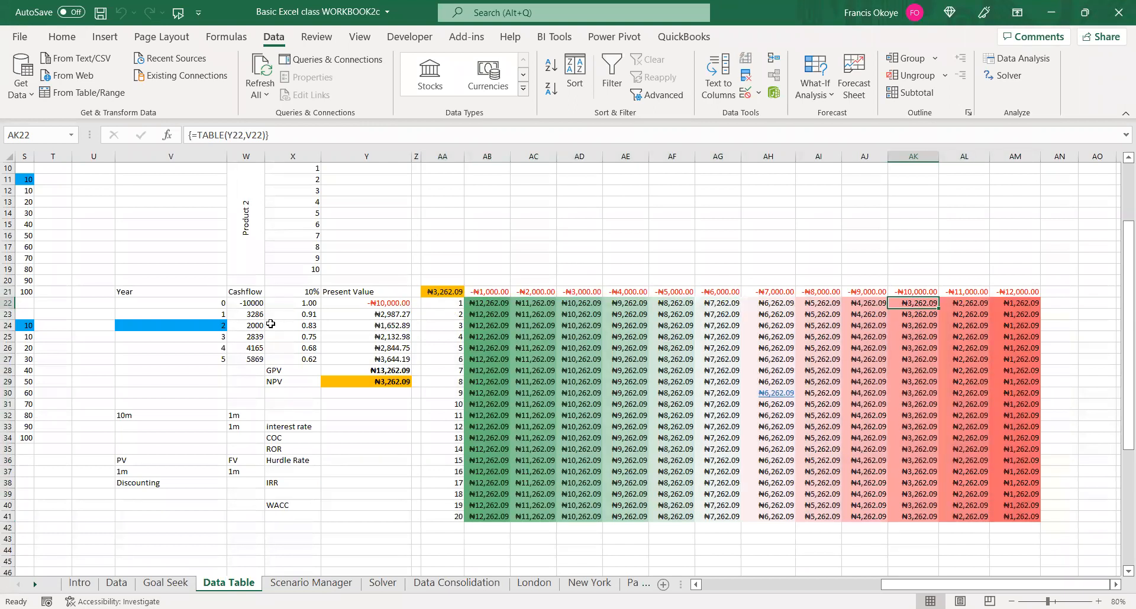
pyautogui.click(212, 322)
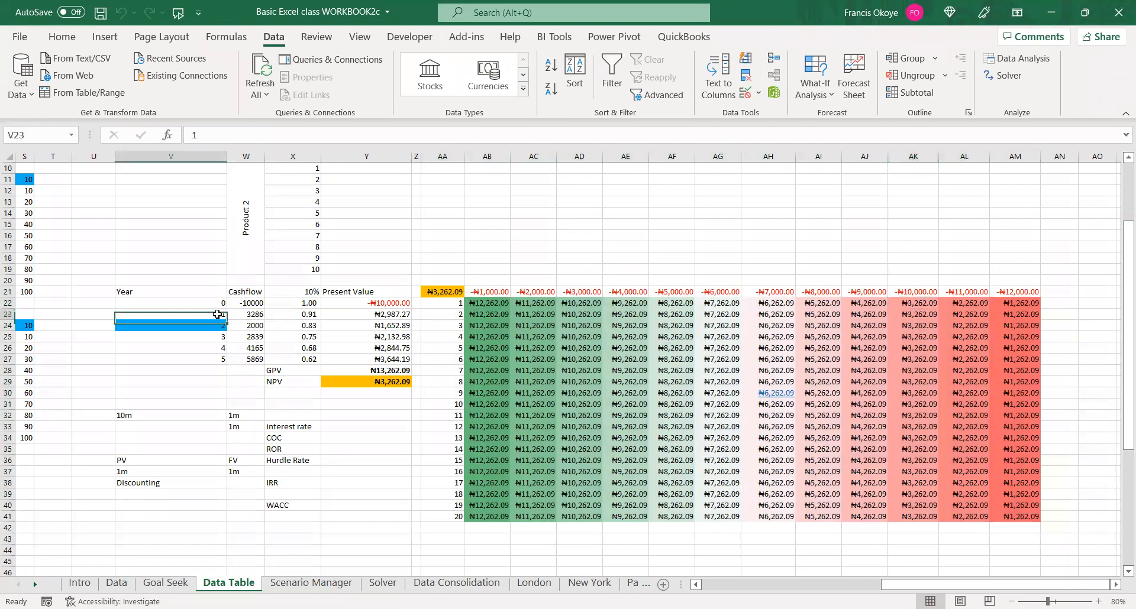
pyautogui.click(358, 384)
pyautogui.doubleClick(358, 384)
pyautogui.press('Escape')
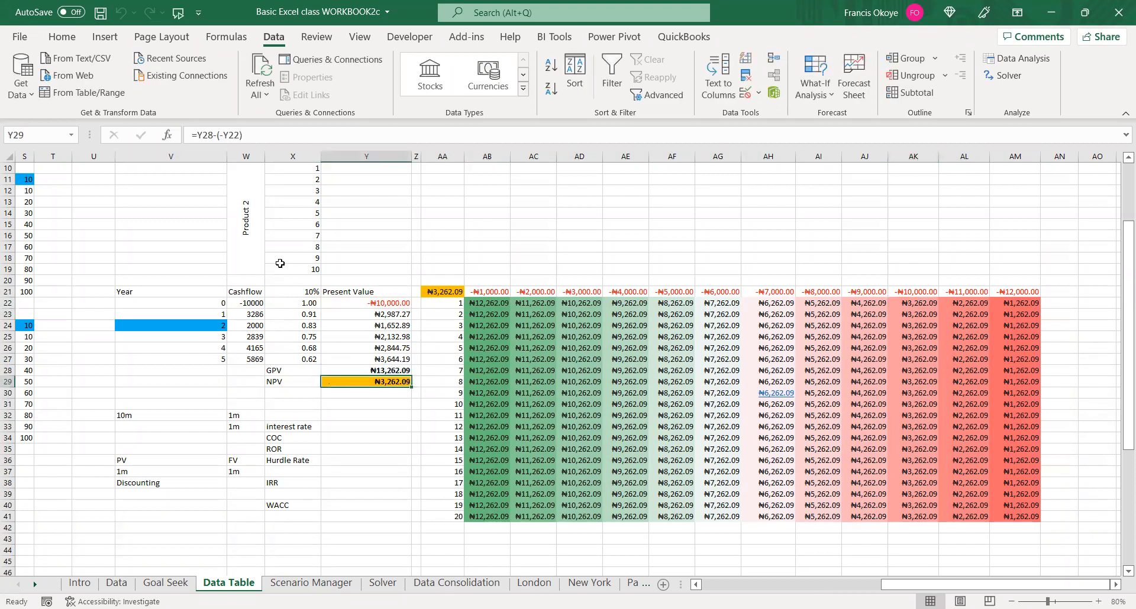
pyautogui.click(382, 313)
pyautogui.doubleClick(388, 314)
pyautogui.press('Escape')
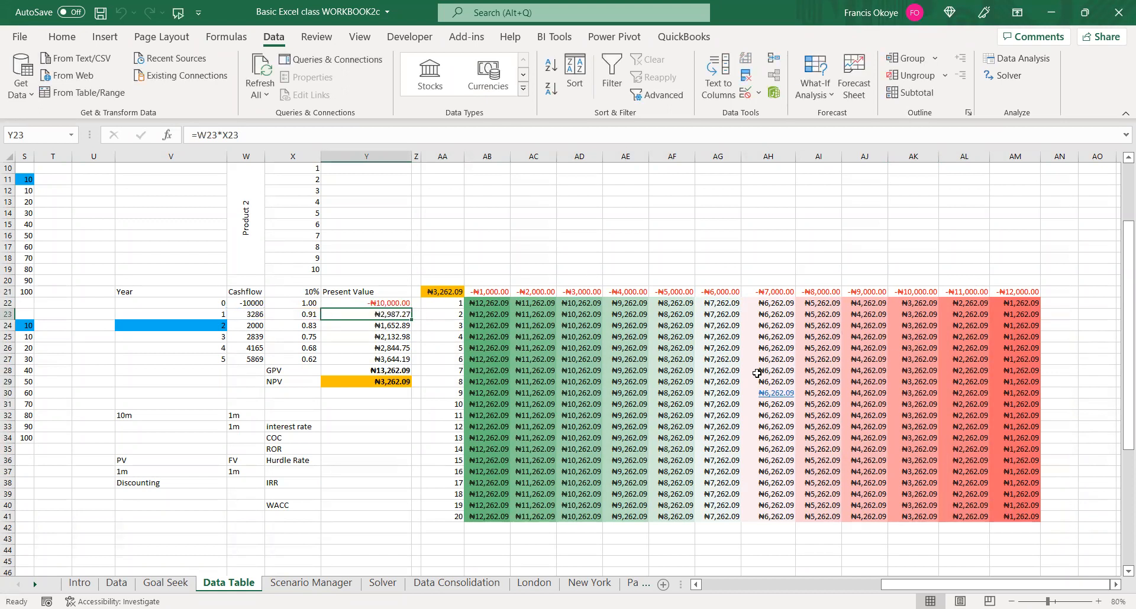
pyautogui.click(911, 292)
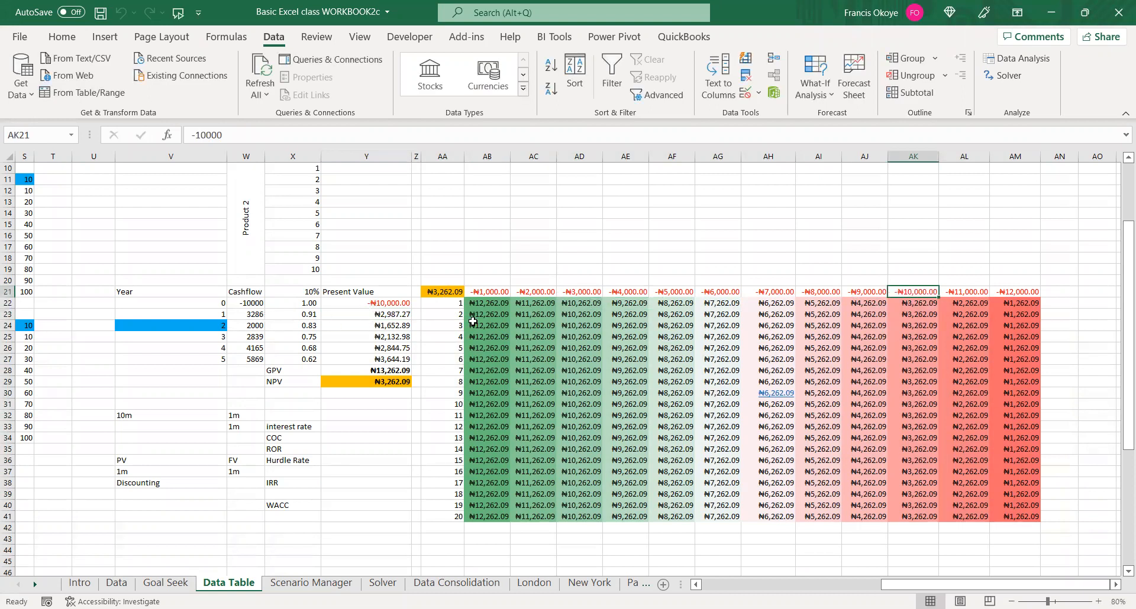
pyautogui.click(927, 305)
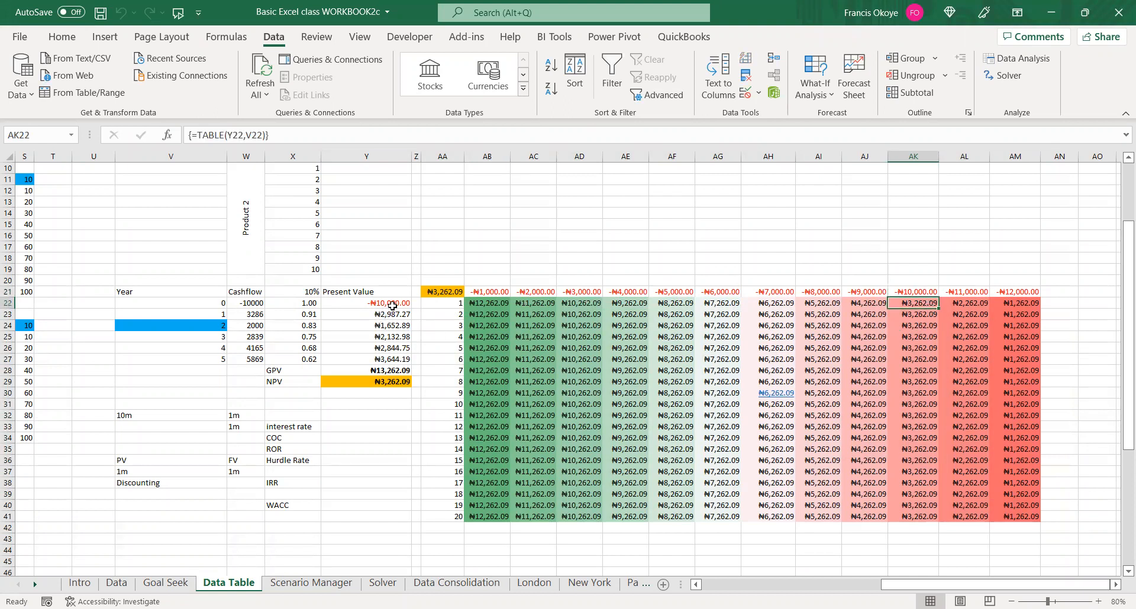
pyautogui.click(383, 386)
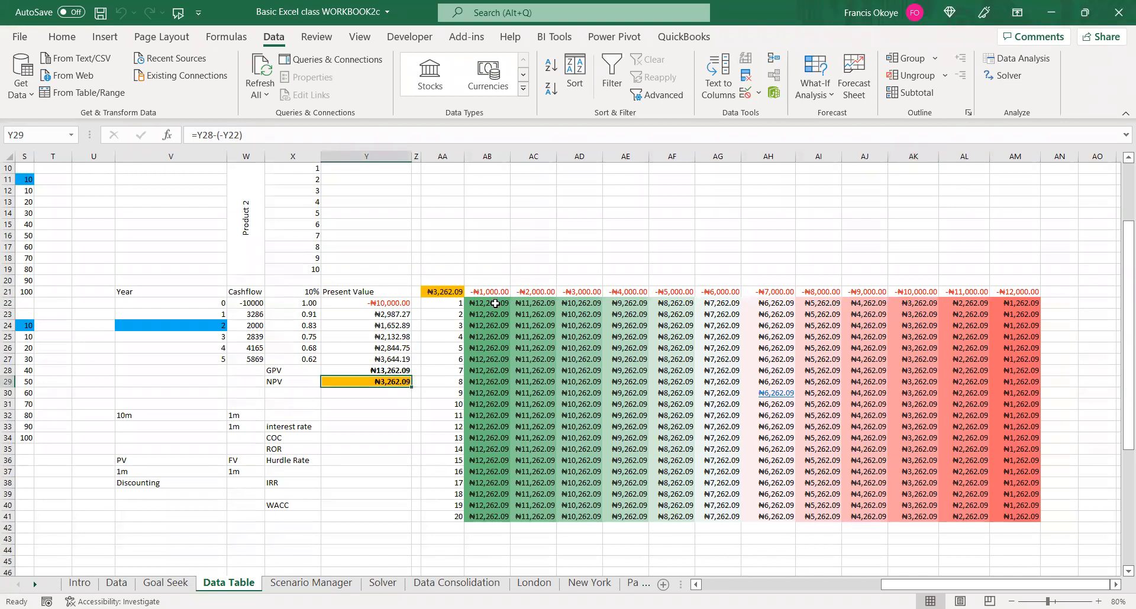
# Set the initial outlay in Y22 to -1000 to test its effect on the NPV
pyautogui.hotkey('ctrl', 'Return')
pyautogui.write('-1000')
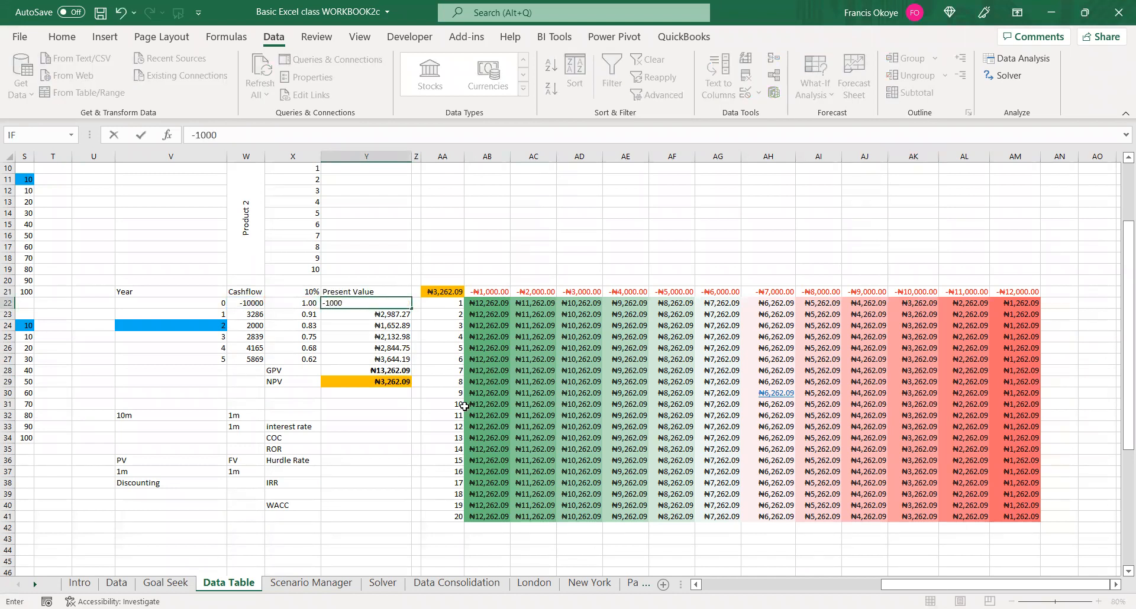
pyautogui.press('Return')
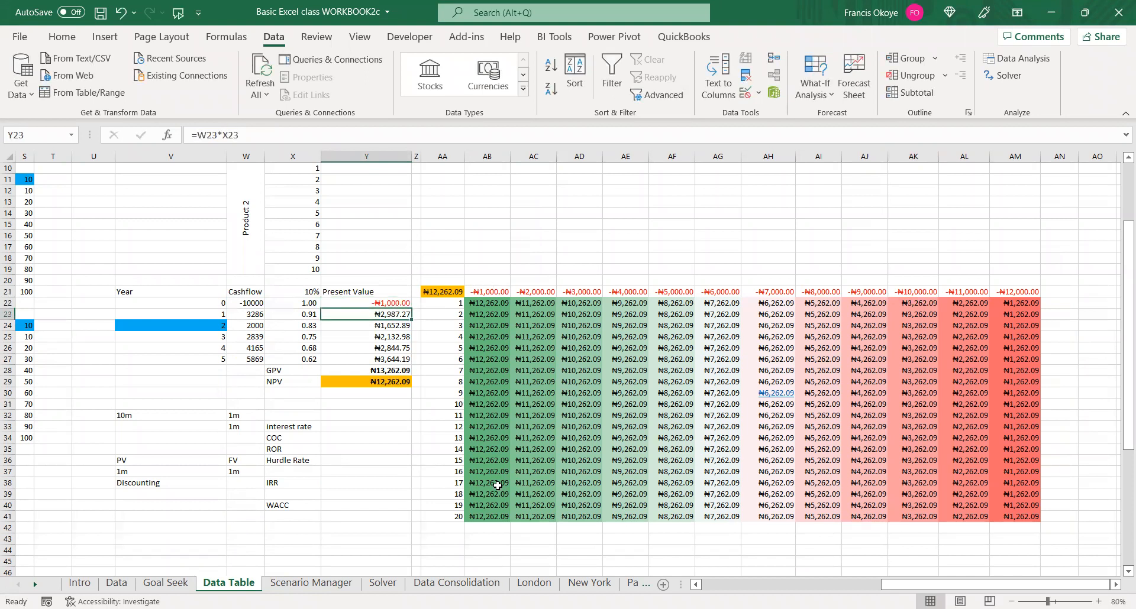
pyautogui.doubleClick(387, 304)
pyautogui.scroll(3, 386, 303)
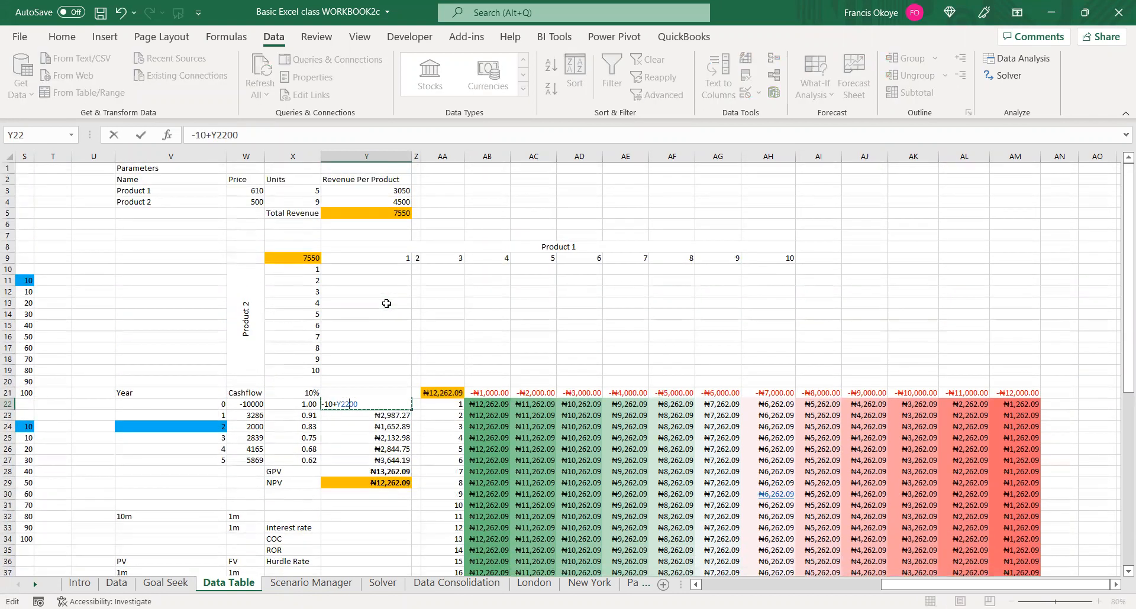
pyautogui.press('Escape')
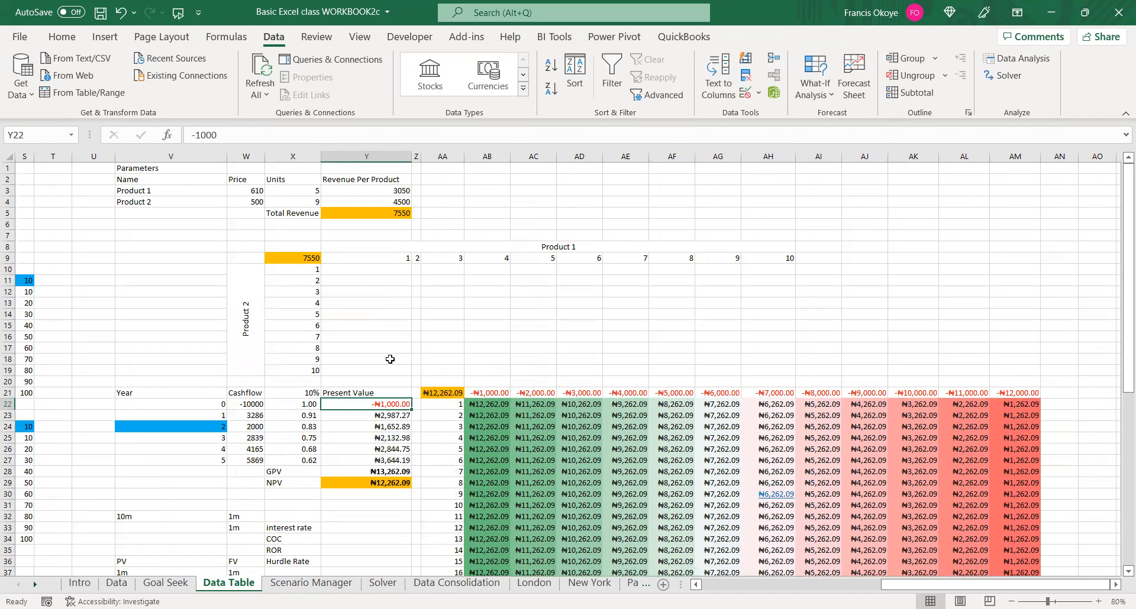
pyautogui.doubleClick(384, 400)
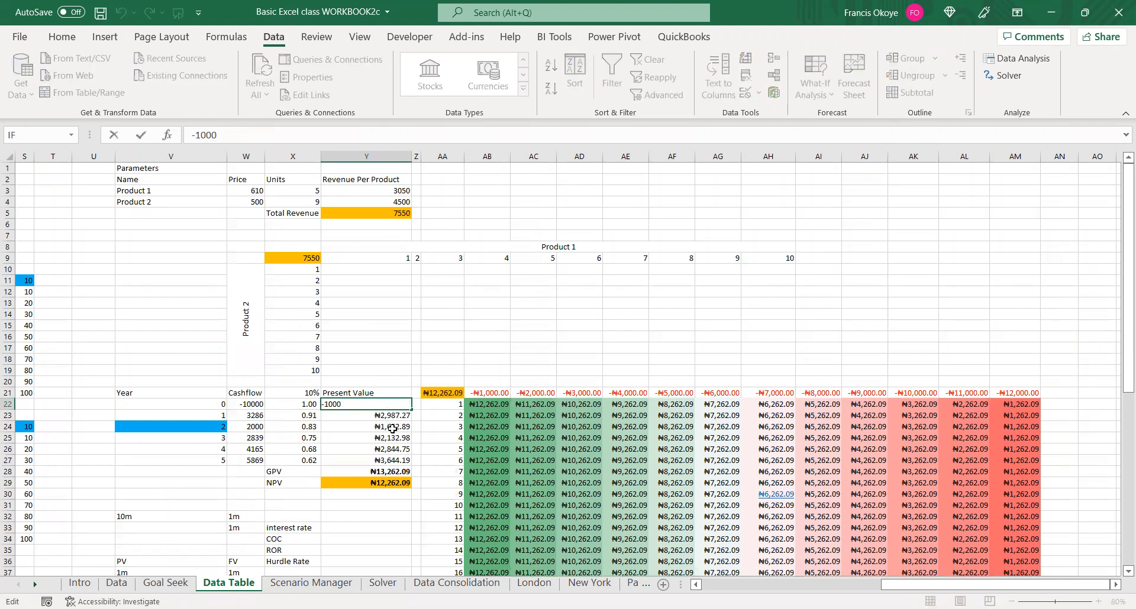
pyautogui.press('Return')
pyautogui.write('2')
pyautogui.press('BackSpace')
pyautogui.write('-2000')
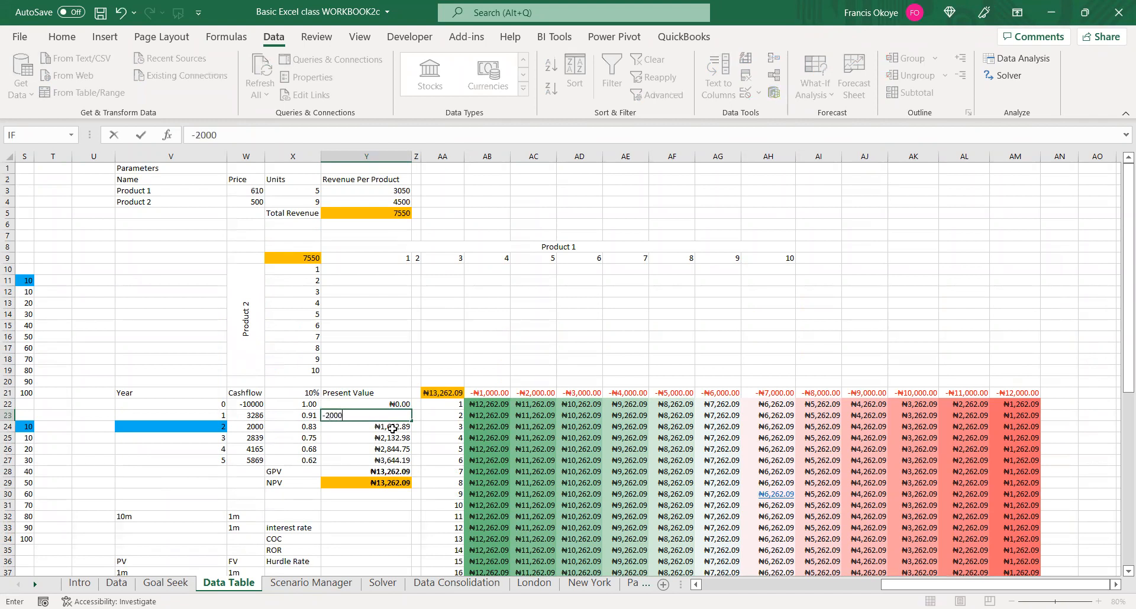
pyautogui.press('Return')
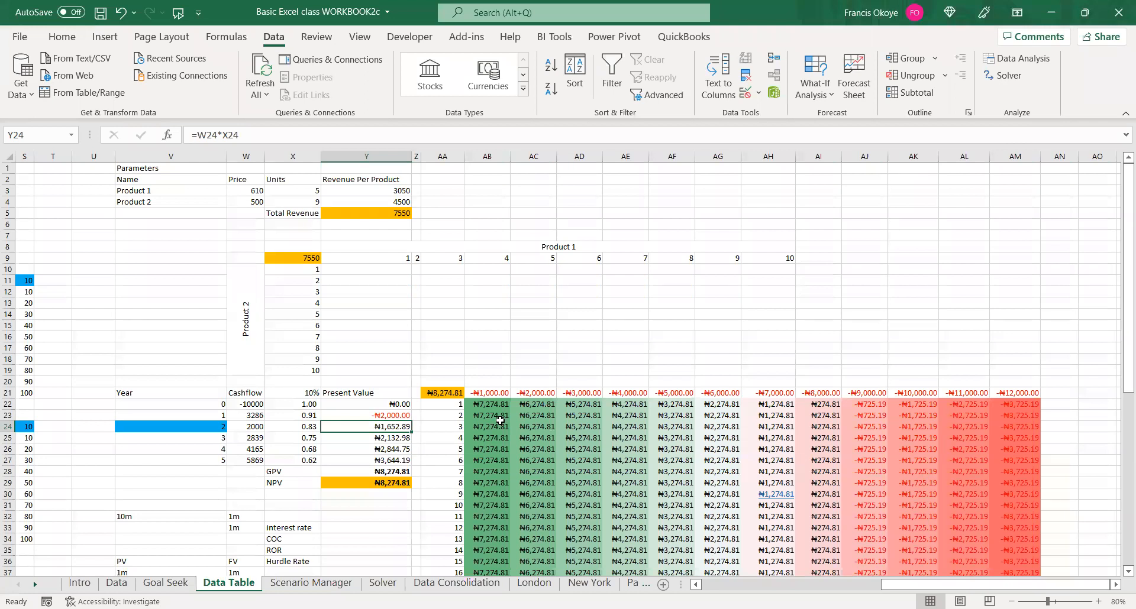
pyautogui.hotkey('ctrl', 'z')
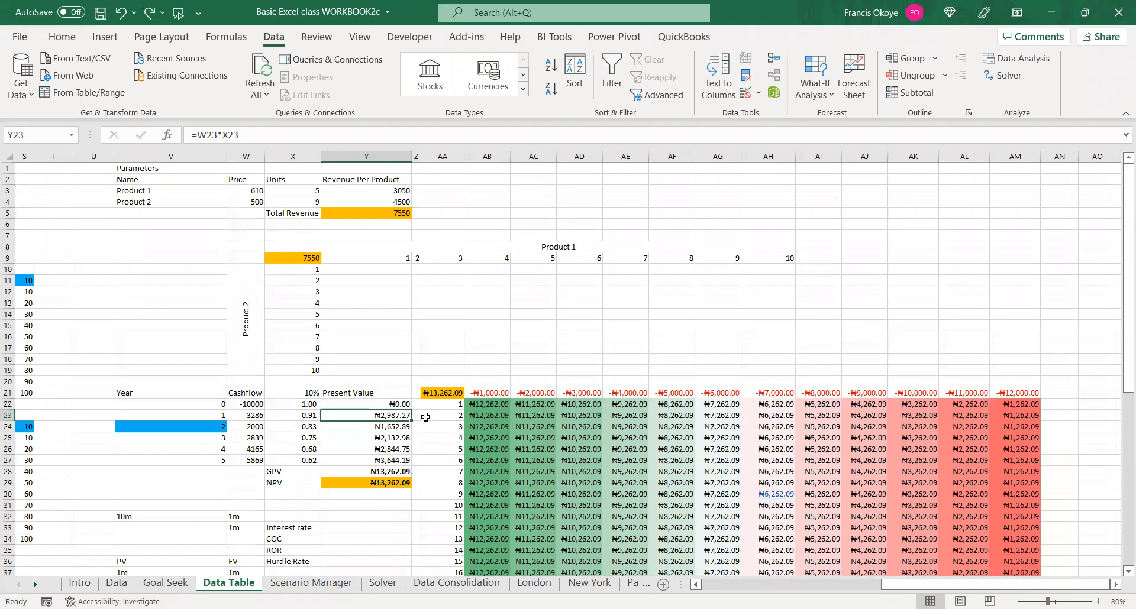
pyautogui.click(397, 404)
pyautogui.hotkey('ctrl', 'z')
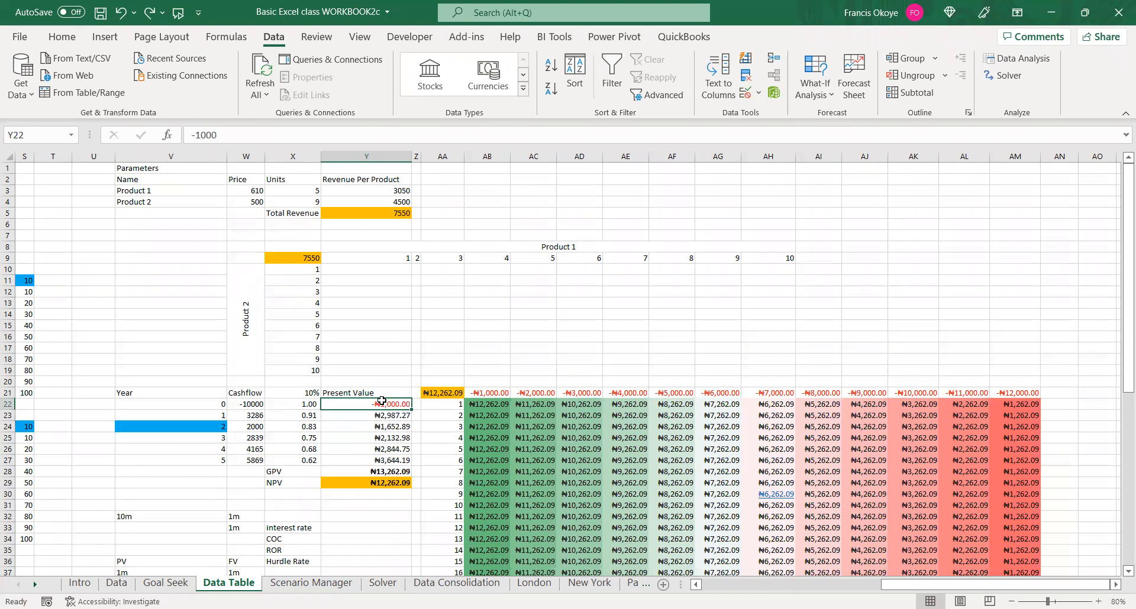
# Set the initial outlay in Y22 to -2000
pyautogui.doubleClick(382, 401)
pyautogui.click(329, 406)
pyautogui.press('BackSpace')
pyautogui.write('2')
pyautogui.press('Return')
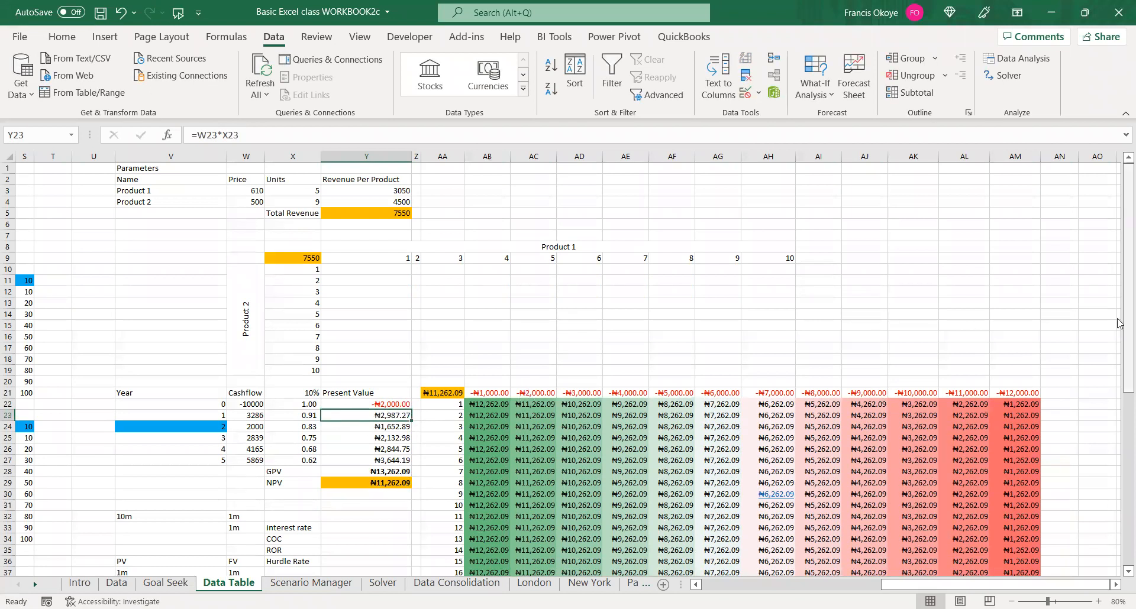
# Check year cell V22 and the data table formula in AB22, and widen column Z
pyautogui.scroll(-3, 711, 381)
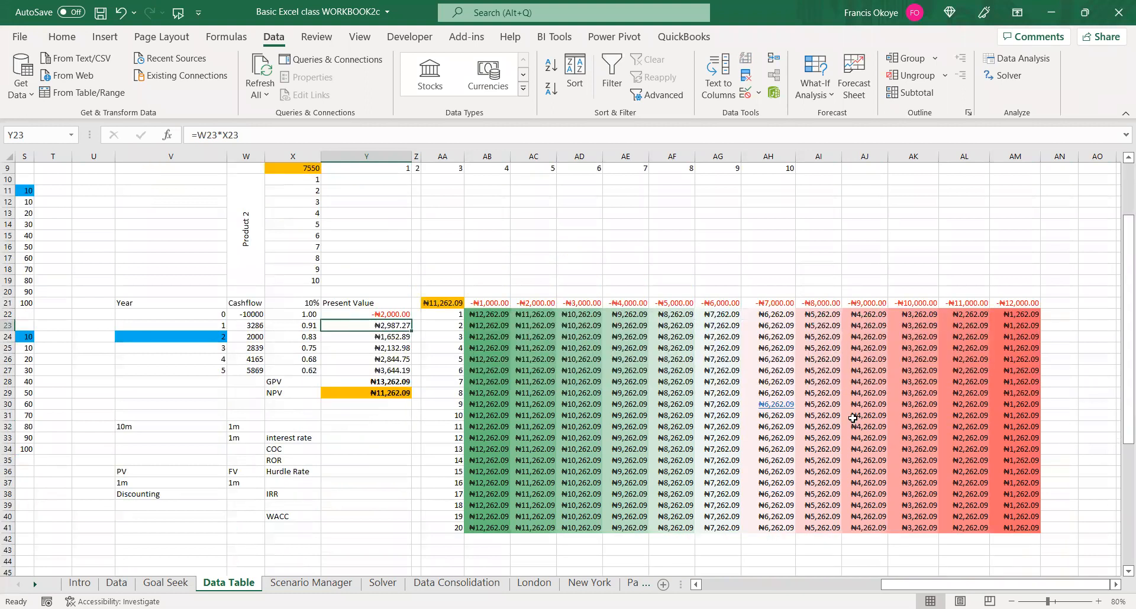
pyautogui.click(219, 316)
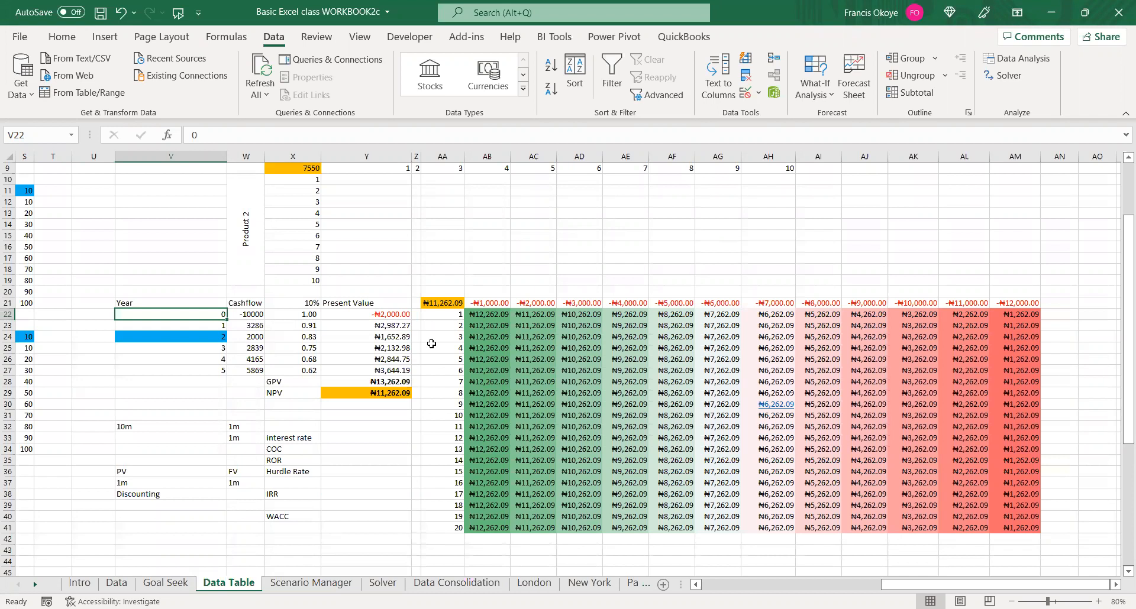
pyautogui.click(501, 314)
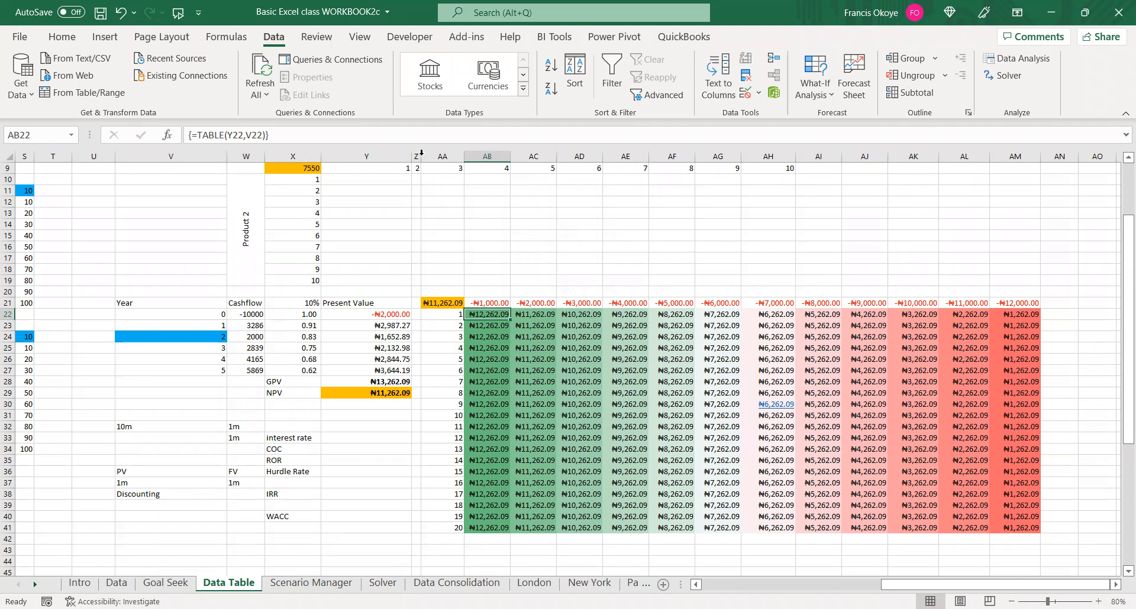
pyautogui.moveTo(421, 156); pyautogui.dragTo(451, 155)
pyautogui.click(431, 317)
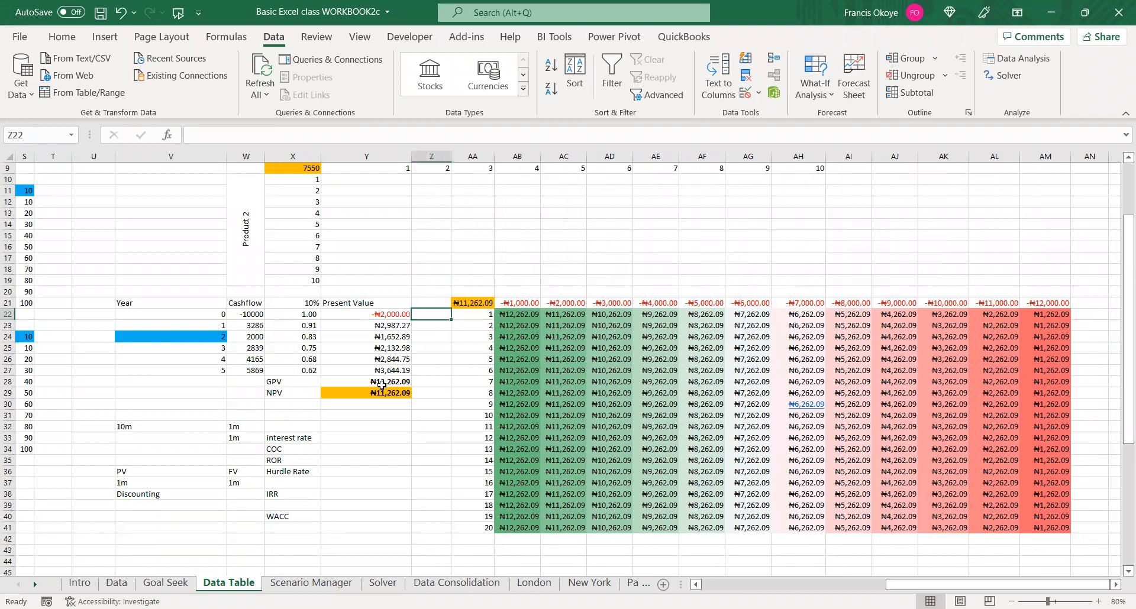
# Inspect the outlay entry in Y22 and the discount factor formula in X22 for dependence on the year
pyautogui.doubleClick(384, 314)
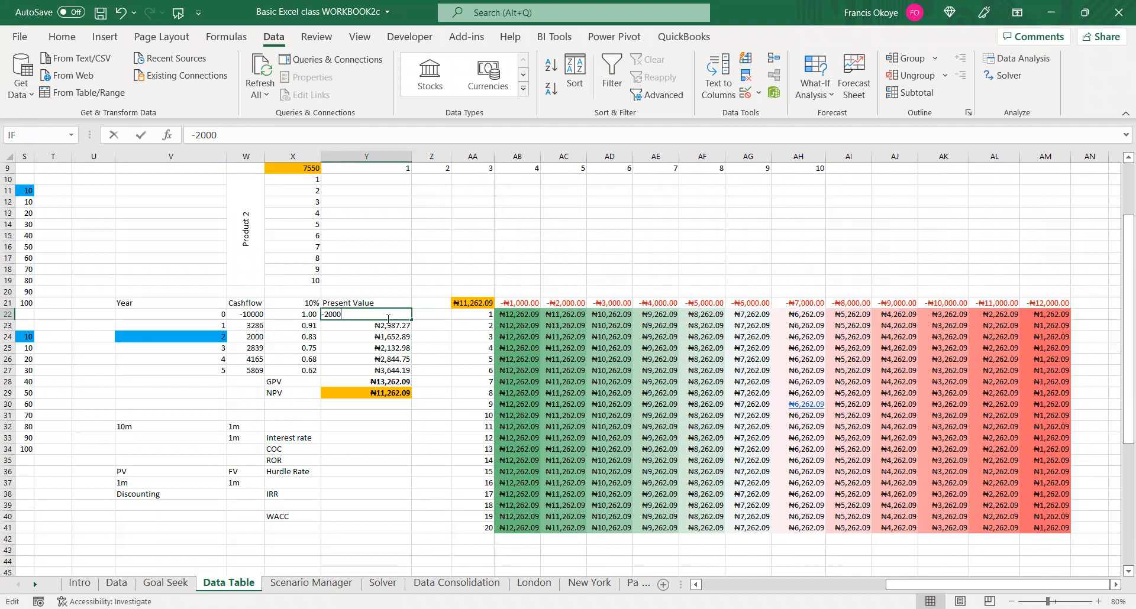
pyautogui.press('Escape')
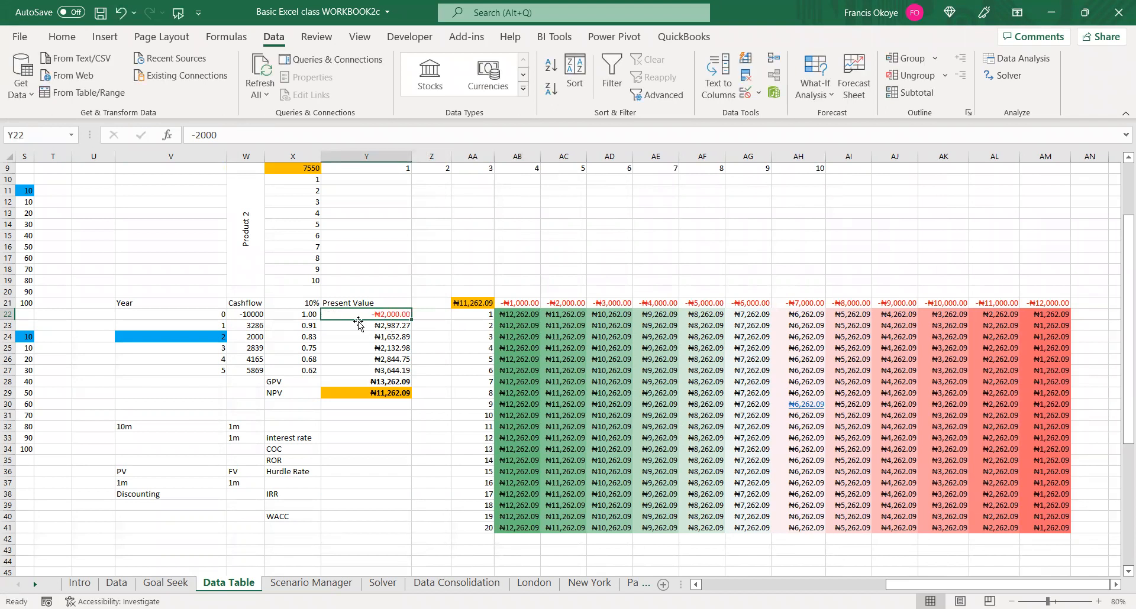
pyautogui.doubleClick(313, 314)
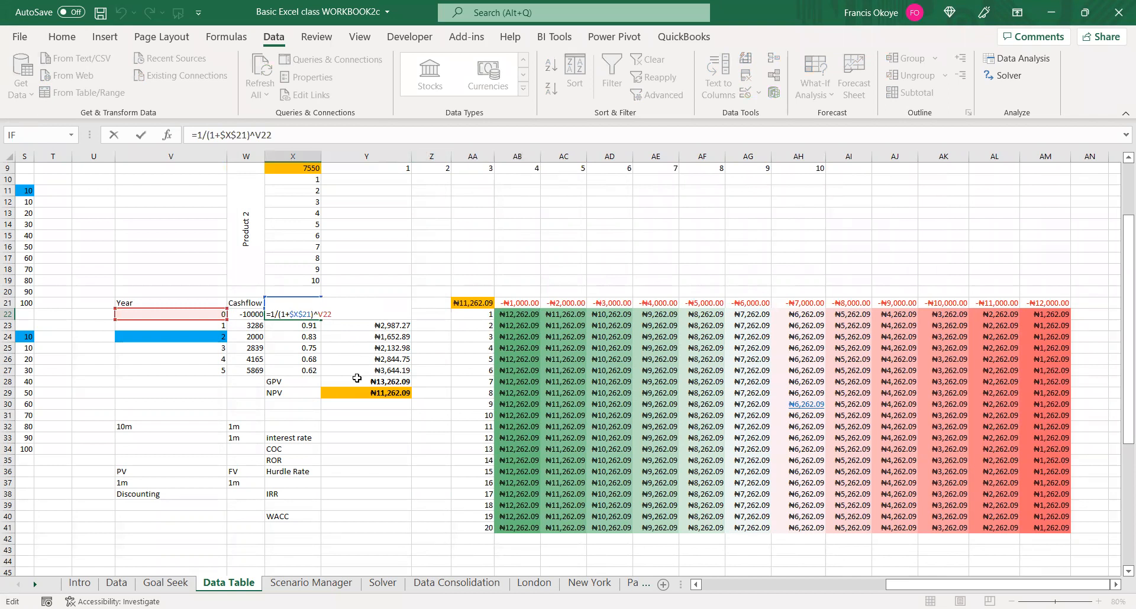
pyautogui.press('Escape')
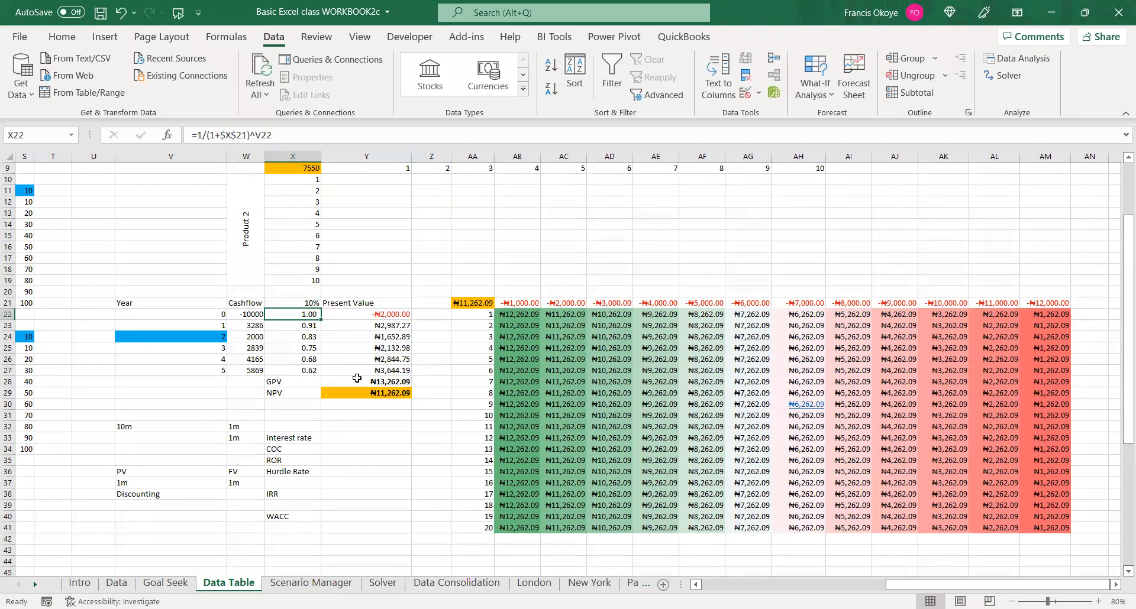
pyautogui.click(380, 315)
# Delete the data table results in AB22:AM41, keeping the outlay and year headings
pyautogui.click(511, 314)
pyautogui.hotkey('ctrl', 'shift', 'Right')
pyautogui.hotkey('ctrl', 'shift', 'Down')
pyautogui.press('Delete')
pyautogui.click(471, 324)
pyautogui.click(483, 315)
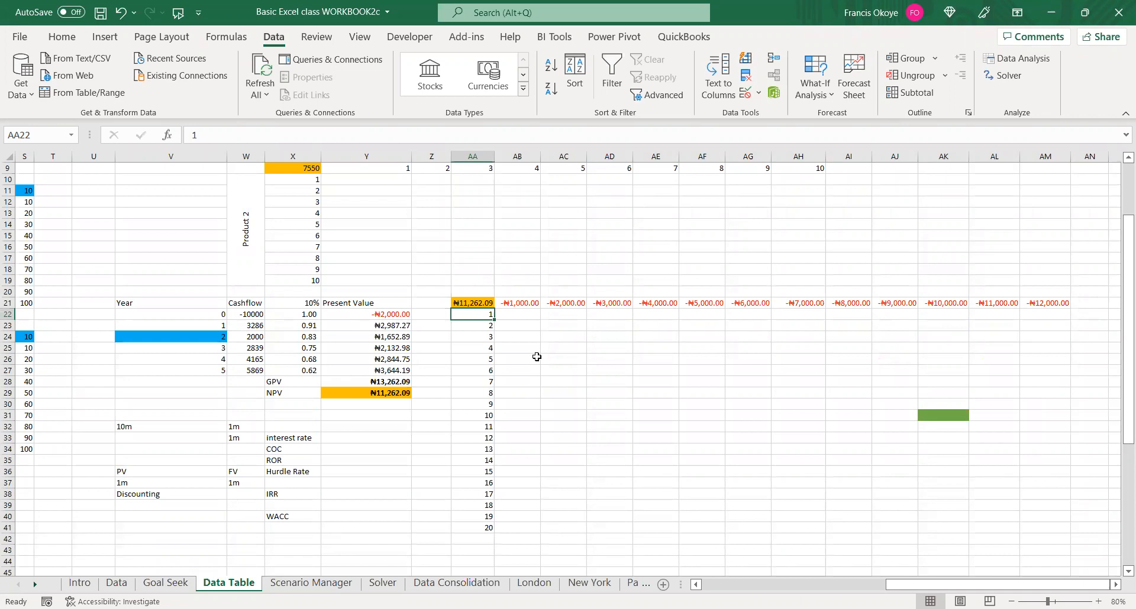
# Clear the year headings in AA22:AA41 and the outlay headings in AB21:AM21
pyautogui.click(524, 304)
pyautogui.click(519, 315)
pyautogui.click(488, 318)
pyautogui.click(204, 326)
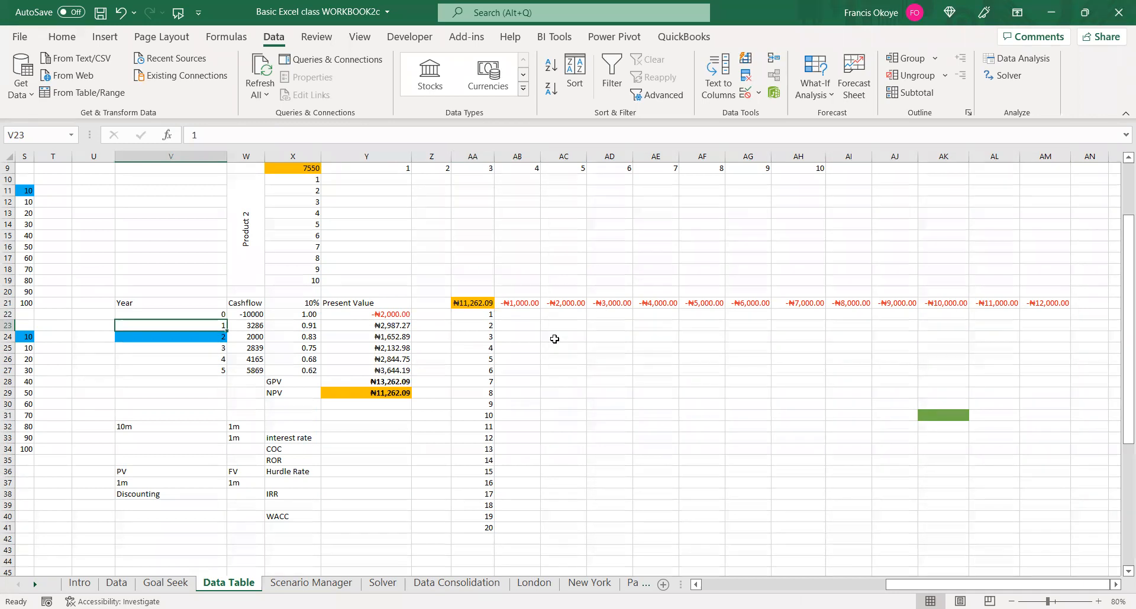
pyautogui.click(478, 313)
pyautogui.hotkey('ctrl', 'shift', 'Down')
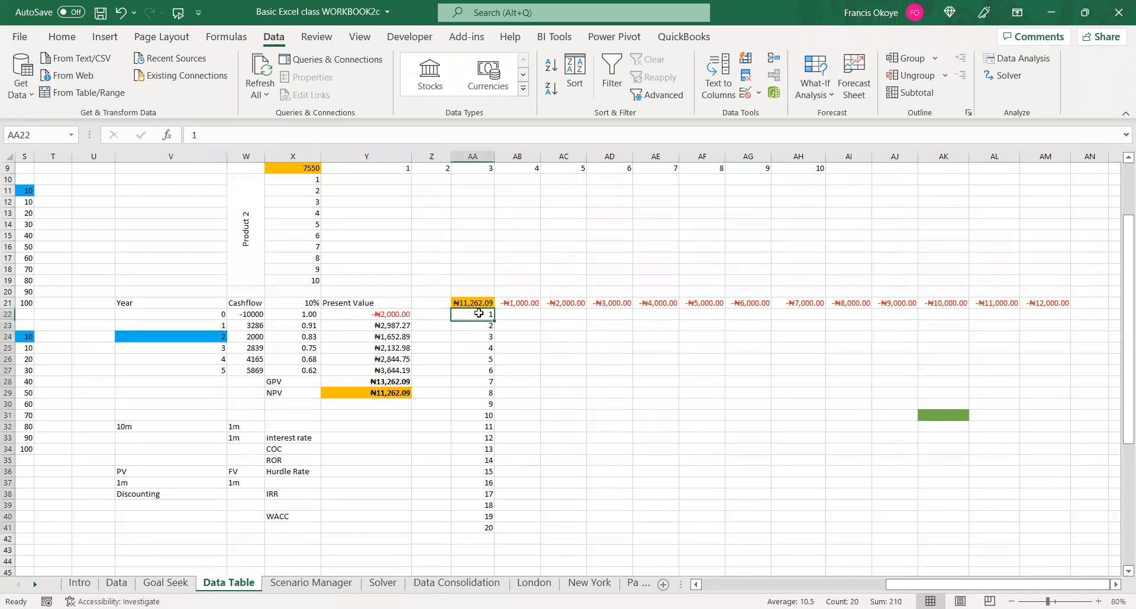
pyautogui.press('Delete')
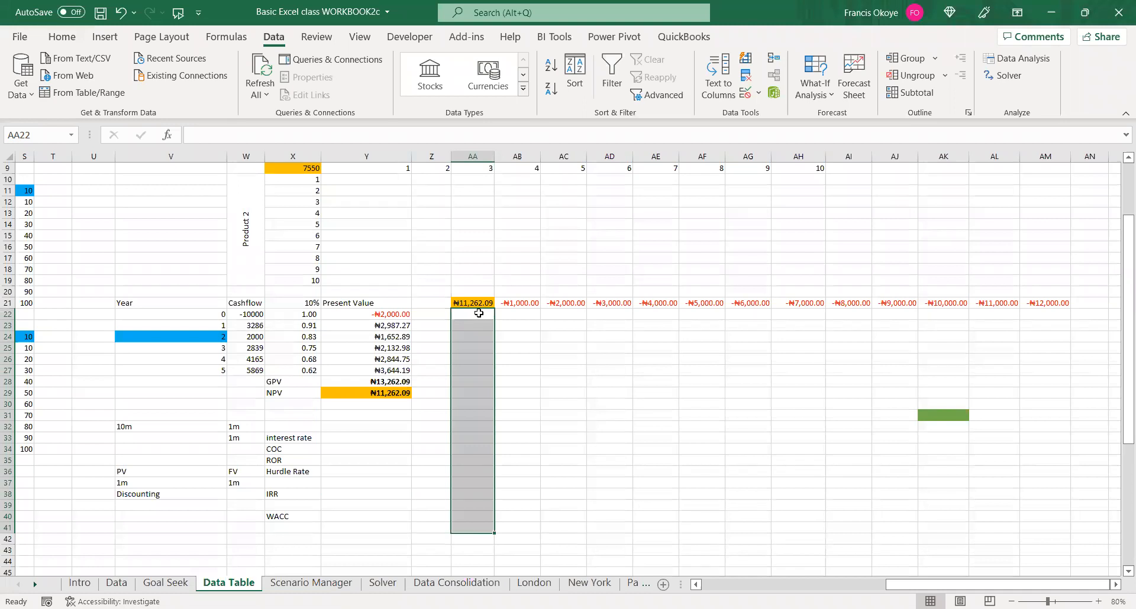
pyautogui.moveTo(521, 303); pyautogui.dragTo(1052, 302)
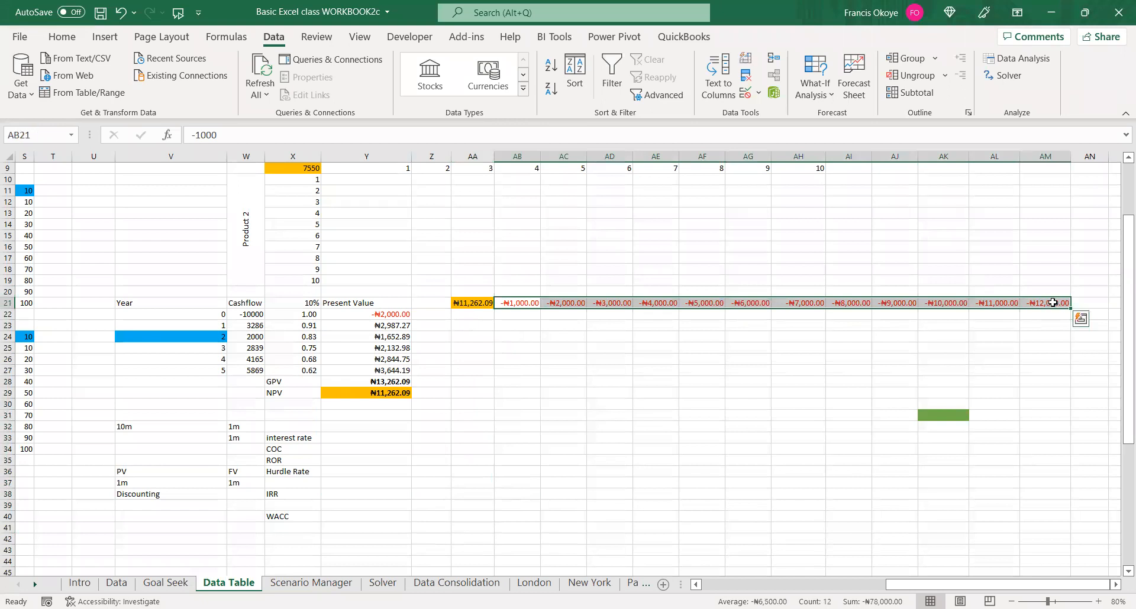
pyautogui.press('Delete')
pyautogui.click(659, 427)
# Fill AB21:AK21 with the series 1 to 10 and apply the General number format
pyautogui.click(524, 303)
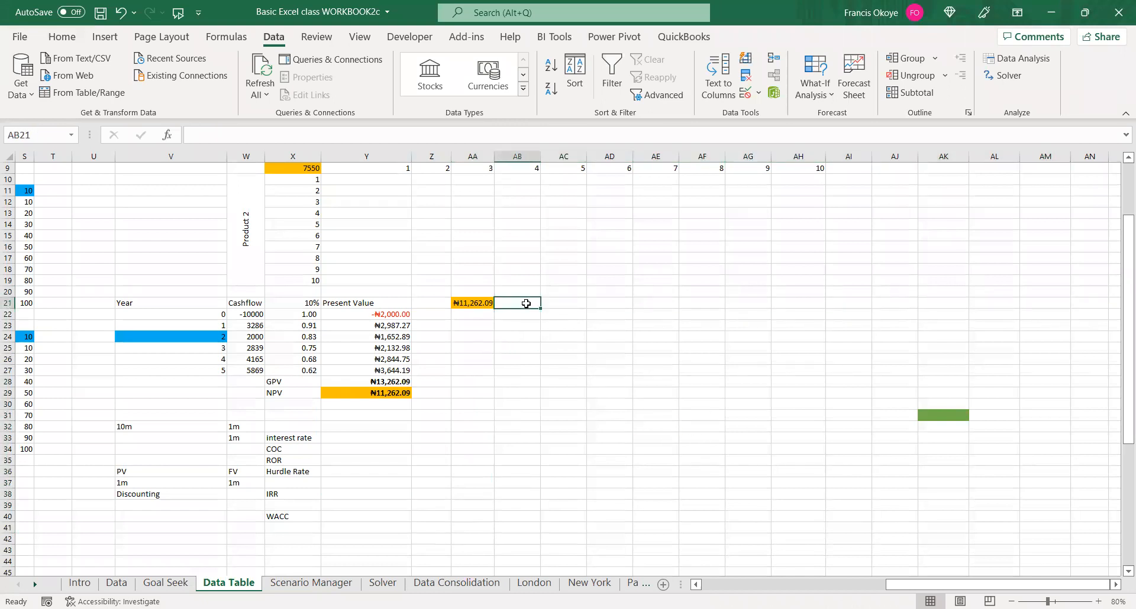
pyautogui.write('1')
pyautogui.press('Tab')
pyautogui.write('2')
pyautogui.hotkey('ctrl', 'Return')
pyautogui.moveTo(517, 299); pyautogui.dragTo(576, 302)
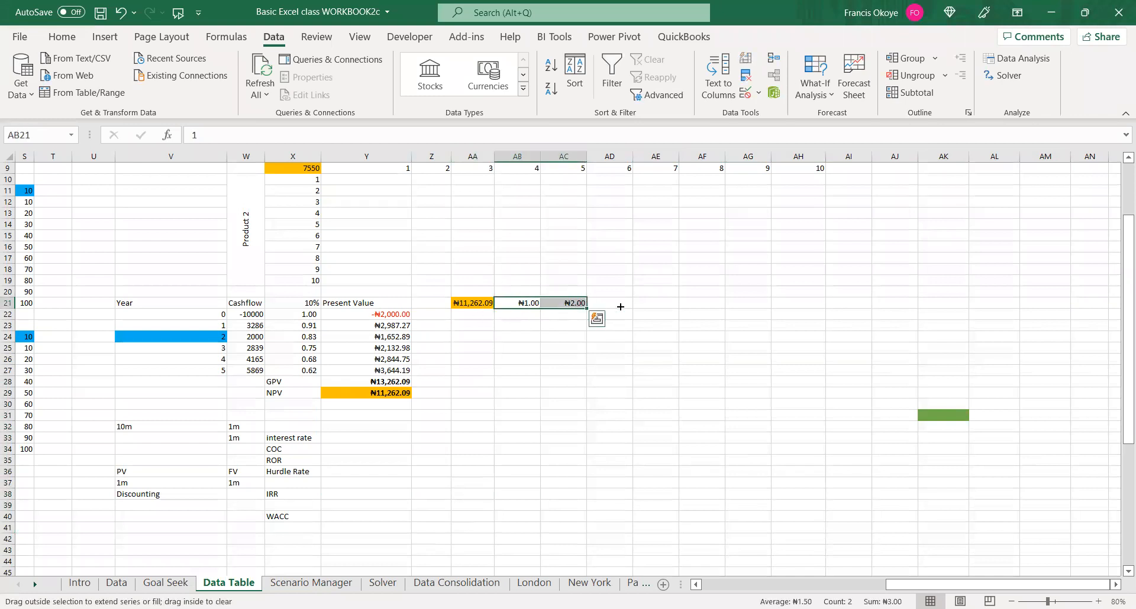
pyautogui.moveTo(723, 307); pyautogui.dragTo(965, 304)
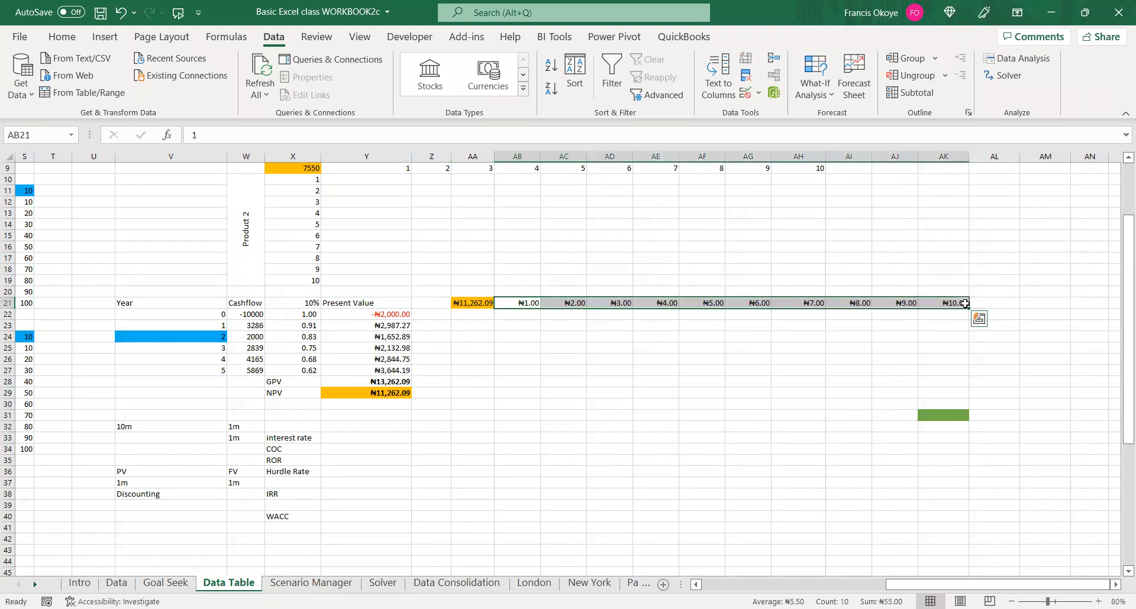
pyautogui.hotkey('ctrl', '1')
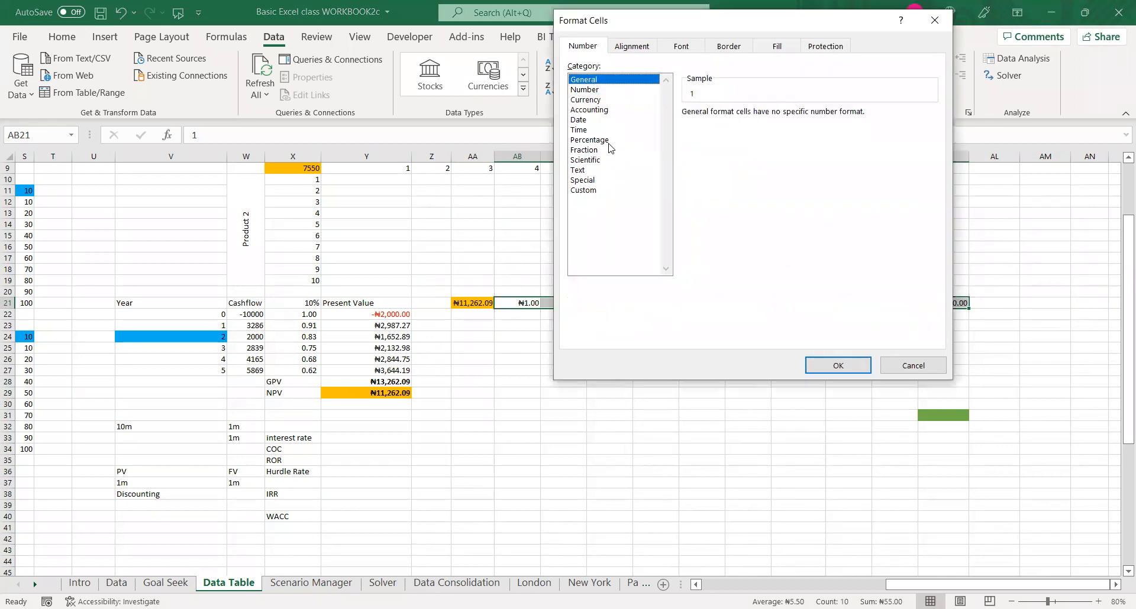
pyautogui.click(842, 369)
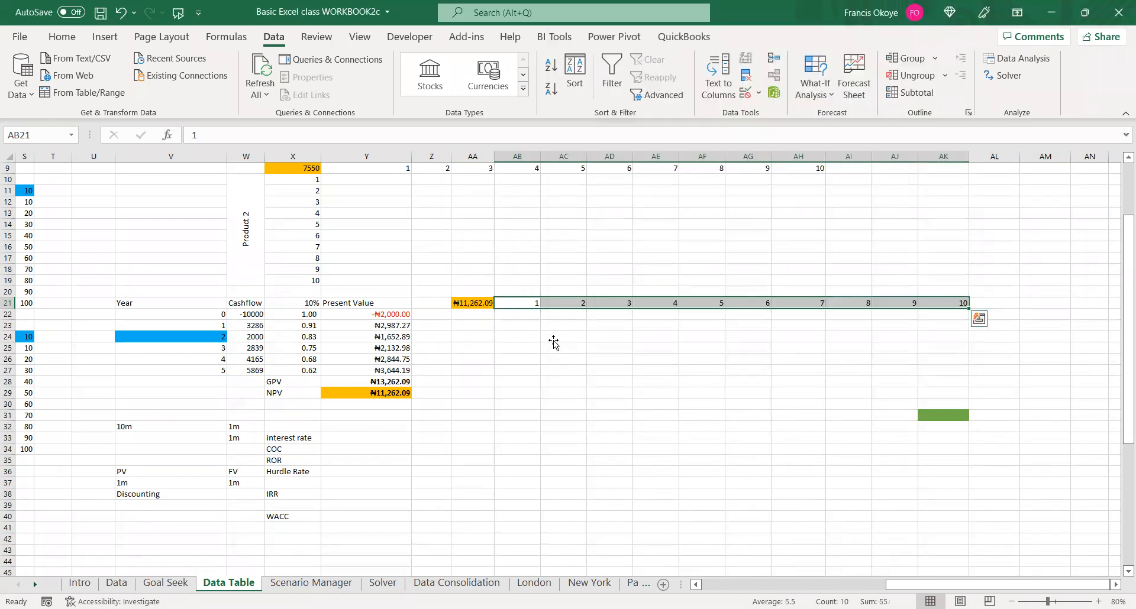
# Fill AA22:AA41 with discount rates from 1% to 20% in 1% steps
pyautogui.click(482, 322)
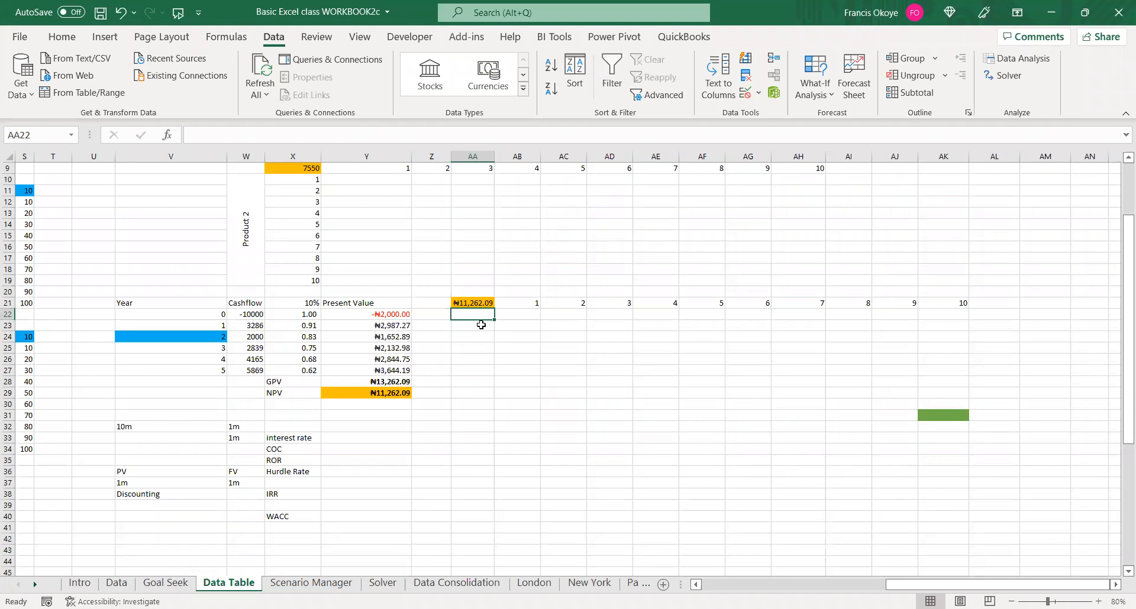
pyautogui.write('1%')
pyautogui.press('Return')
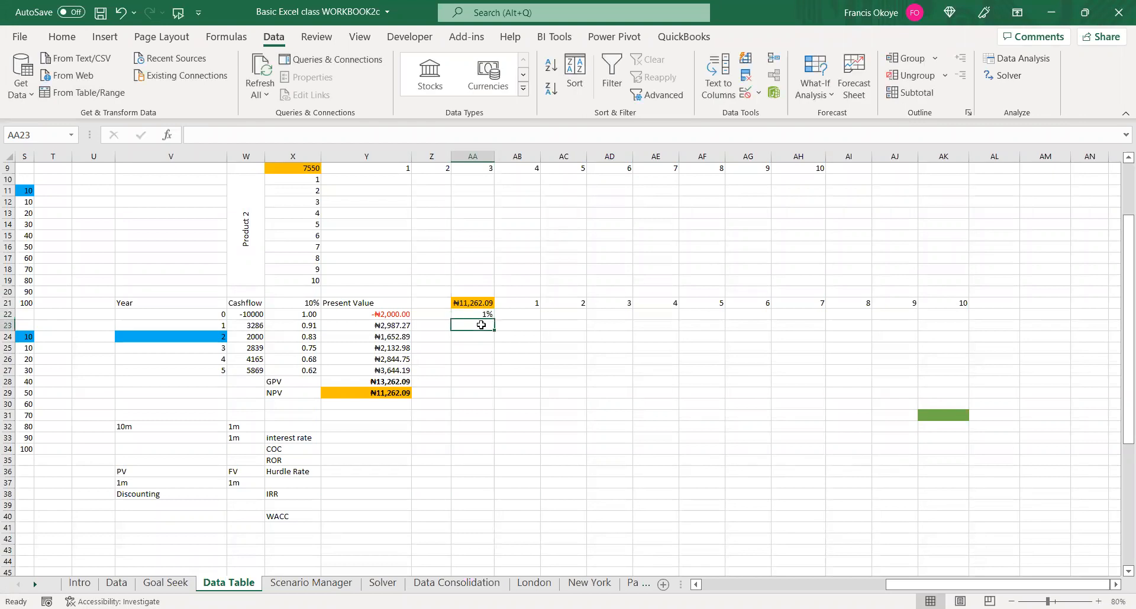
pyautogui.write('2%')
pyautogui.press('Return')
pyautogui.moveTo(482, 314); pyautogui.dragTo(477, 437)
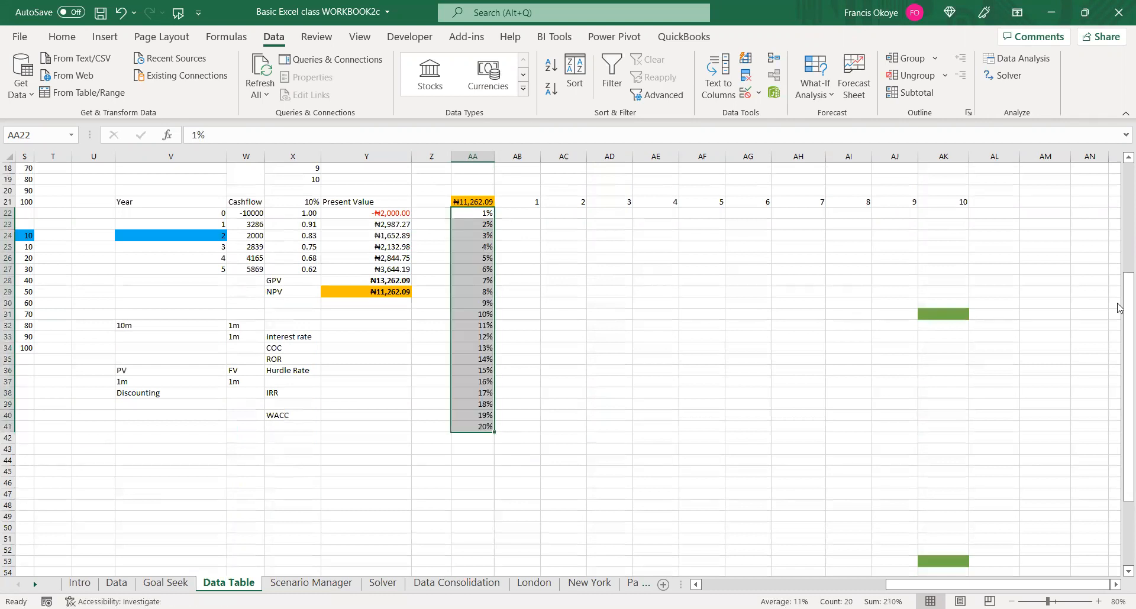
pyautogui.moveTo(1124, 355); pyautogui.dragTo(1119, 292)
# Review the new year and rate headings around AA21 and check the NPV formula in Y29
pyautogui.click(638, 328)
pyautogui.click(552, 326)
pyautogui.click(531, 314)
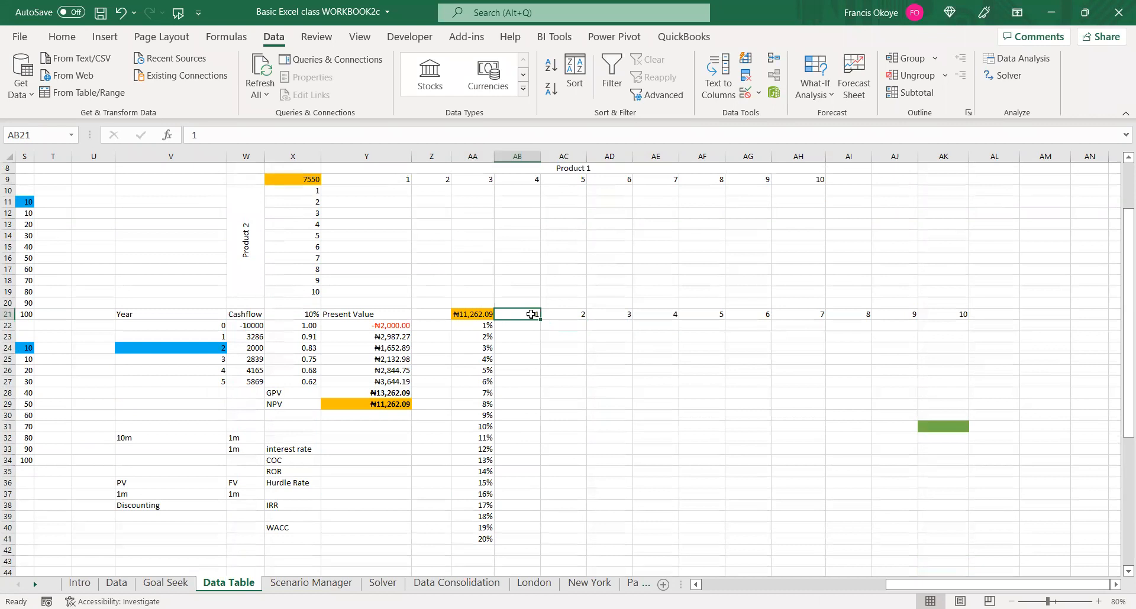
pyautogui.click(473, 314)
pyautogui.hotkey('ctrl', 'Down')
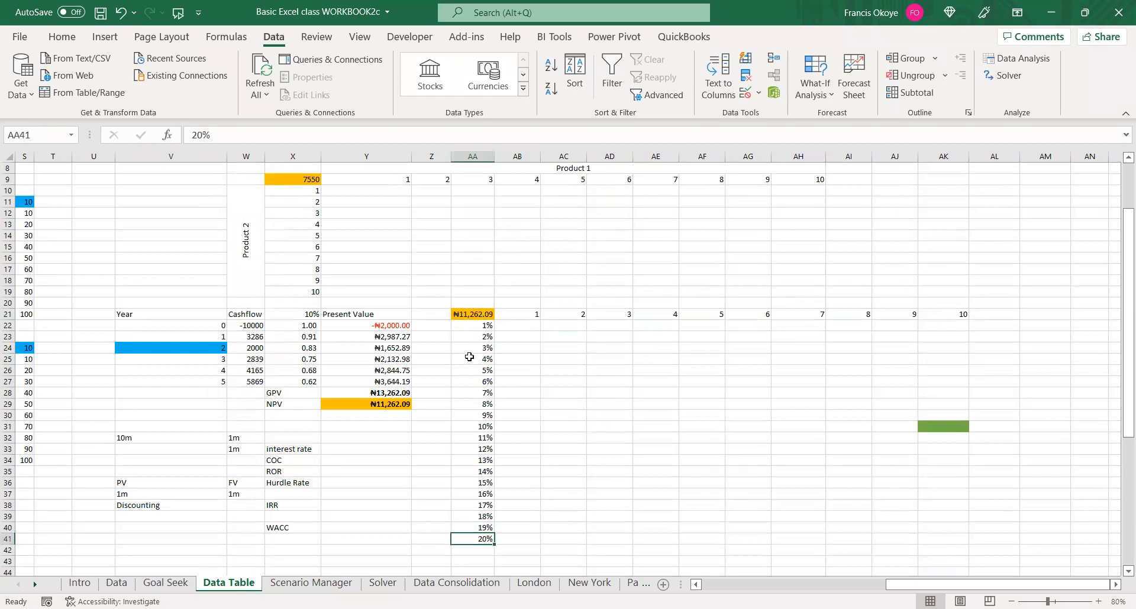
pyautogui.hotkey('ctrl', 'Up')
pyautogui.click(389, 403)
pyautogui.doubleClick(390, 404)
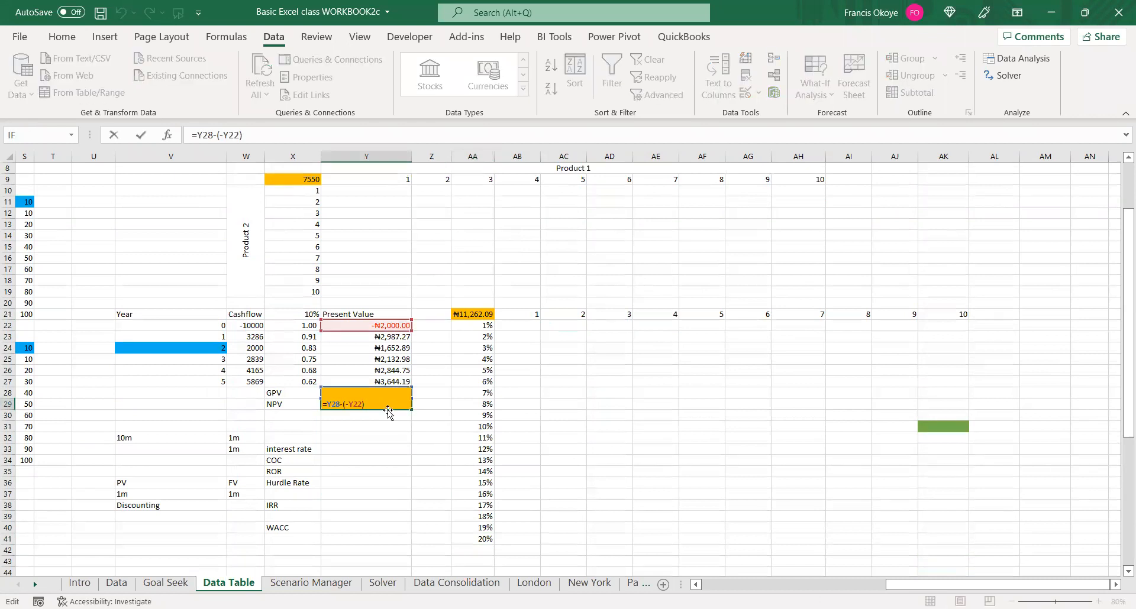
pyautogui.press('Escape')
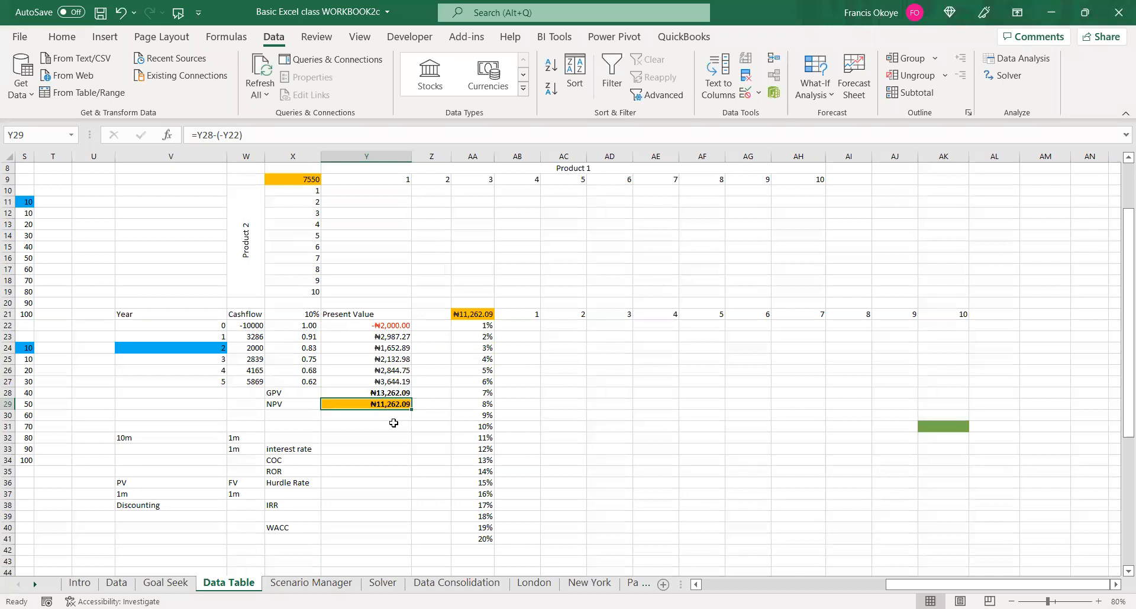
pyautogui.click(512, 315)
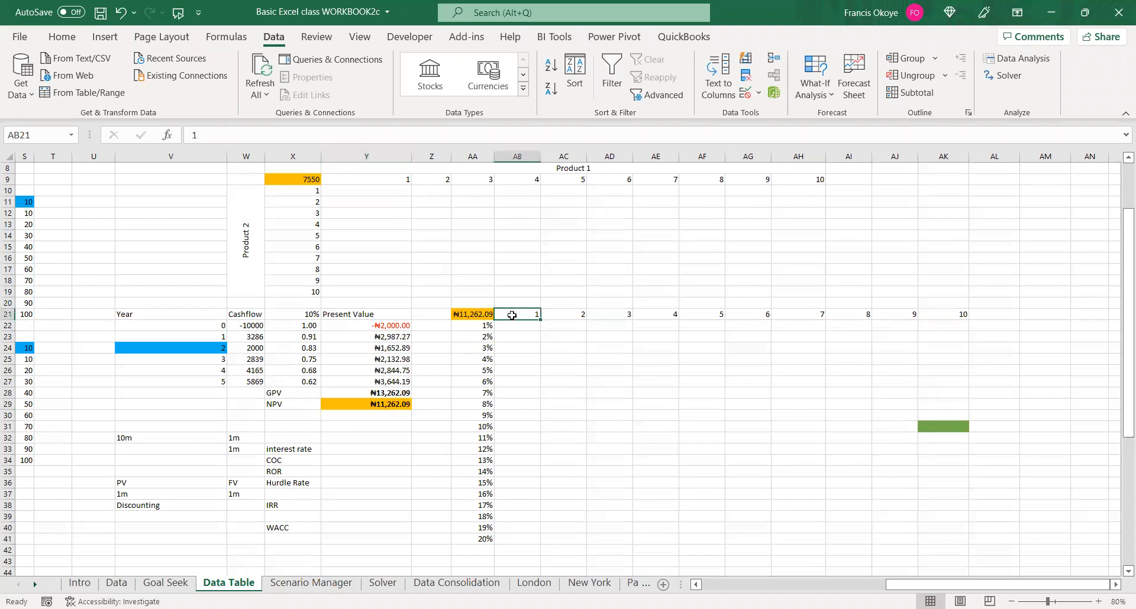
# Create a two-variable data table over AA21:AK41 with V22 as row input and X21 as column input
pyautogui.moveTo(476, 314); pyautogui.dragTo(894, 506)
pyautogui.moveTo(948, 565); pyautogui.dragTo(947, 539)
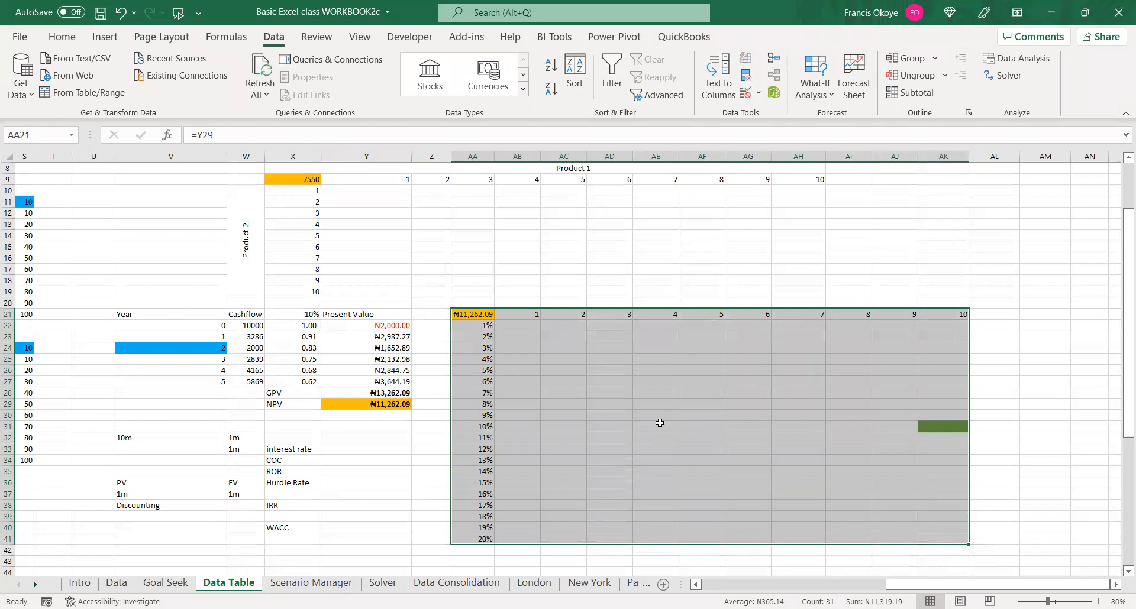
pyautogui.click(829, 94)
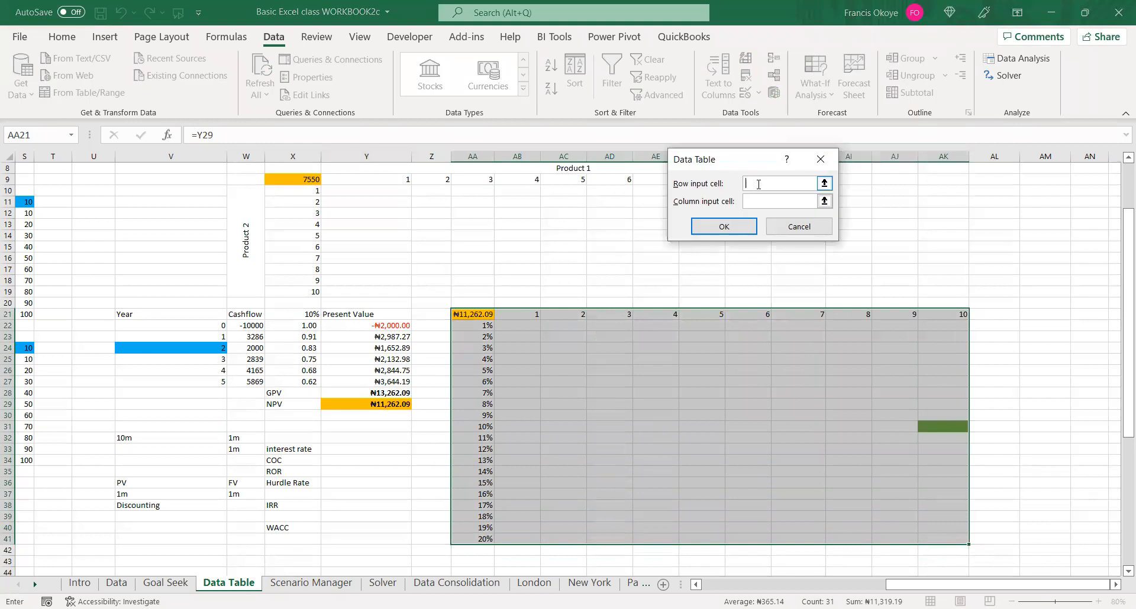
pyautogui.click(193, 326)
pyautogui.click(770, 201)
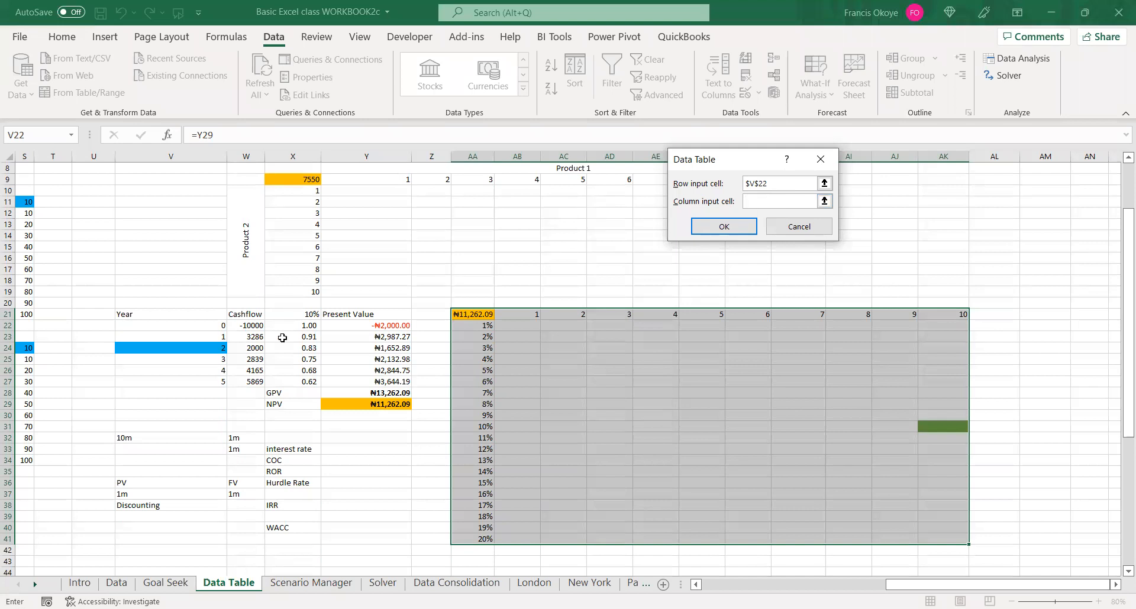
pyautogui.click(291, 317)
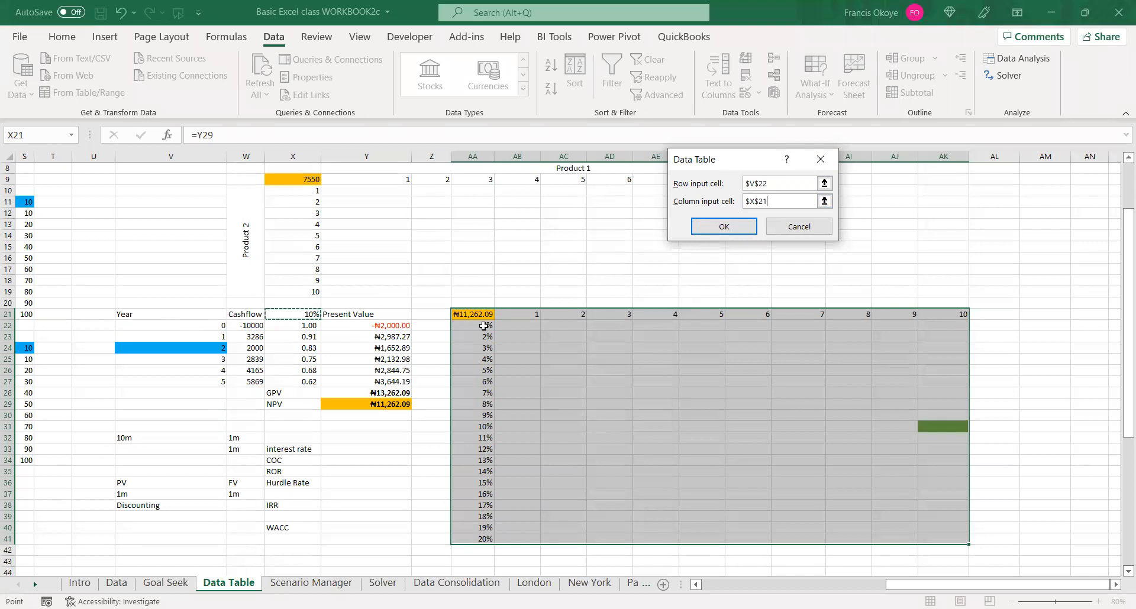
pyautogui.click(741, 222)
pyautogui.click(971, 220)
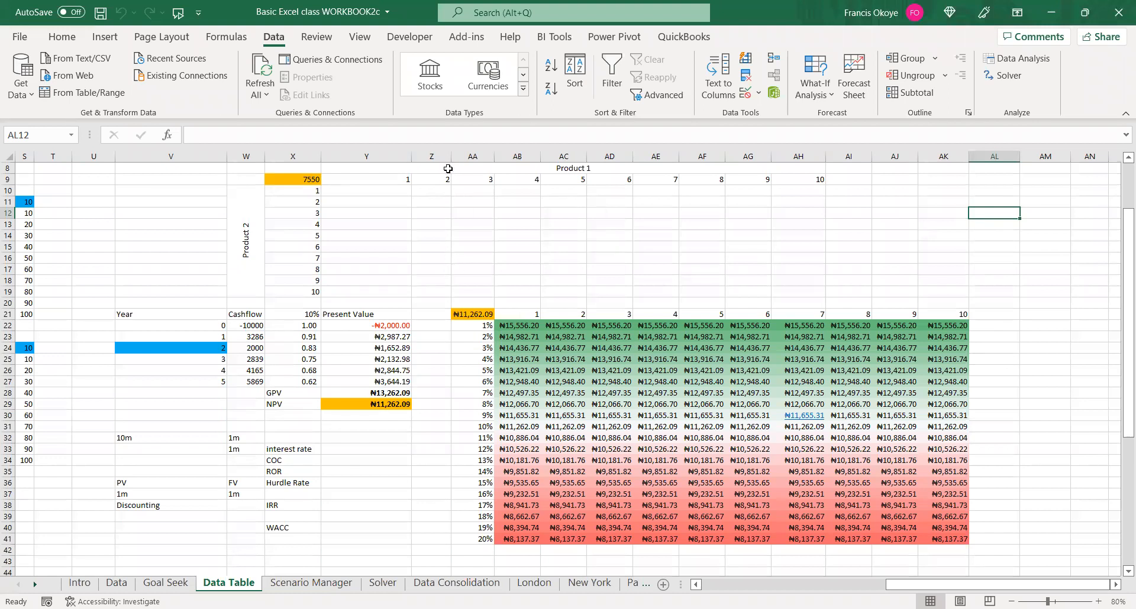
# Check the table formula in the first result cells, and clear the data table results in AB22:AK41
pyautogui.click(576, 351)
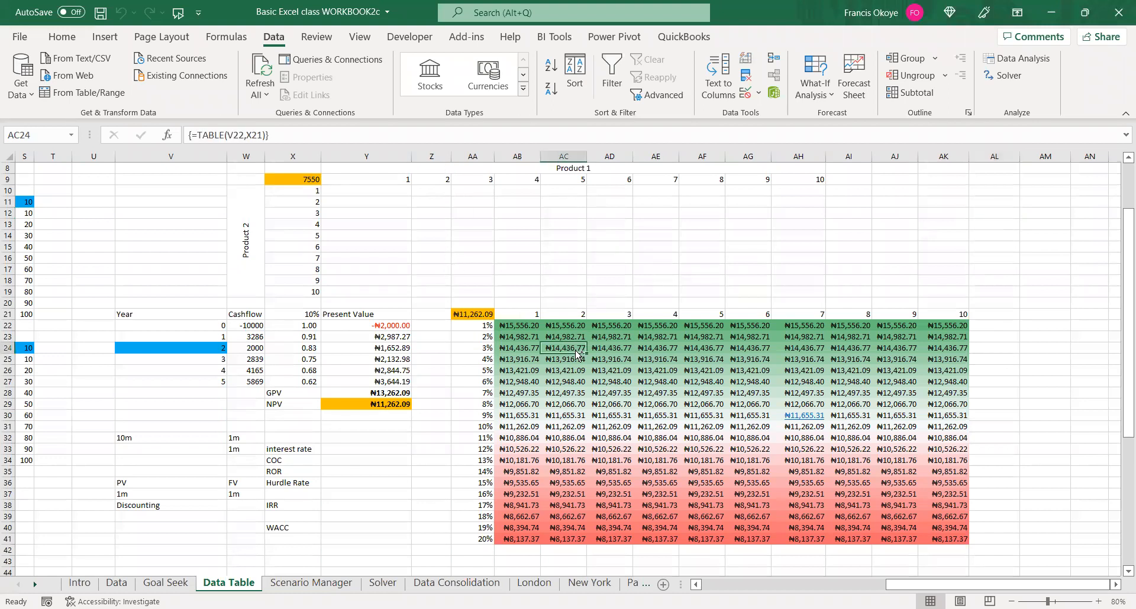
pyautogui.click(532, 337)
pyautogui.click(520, 324)
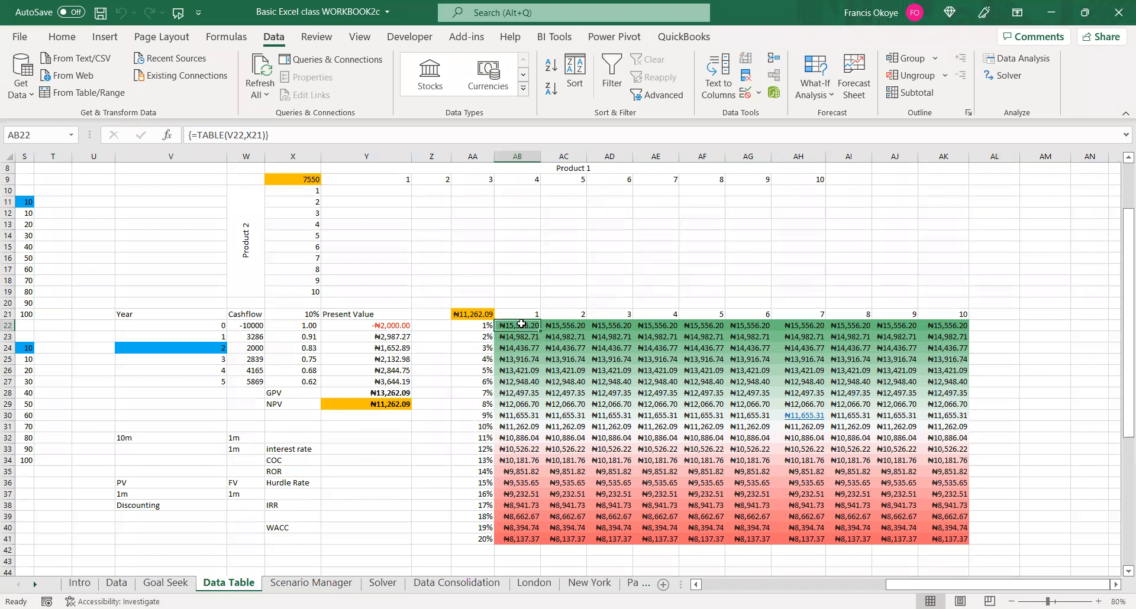
pyautogui.hotkey('ctrl', 'shift', 'Right')
pyautogui.hotkey('ctrl', 'shift', 'Down')
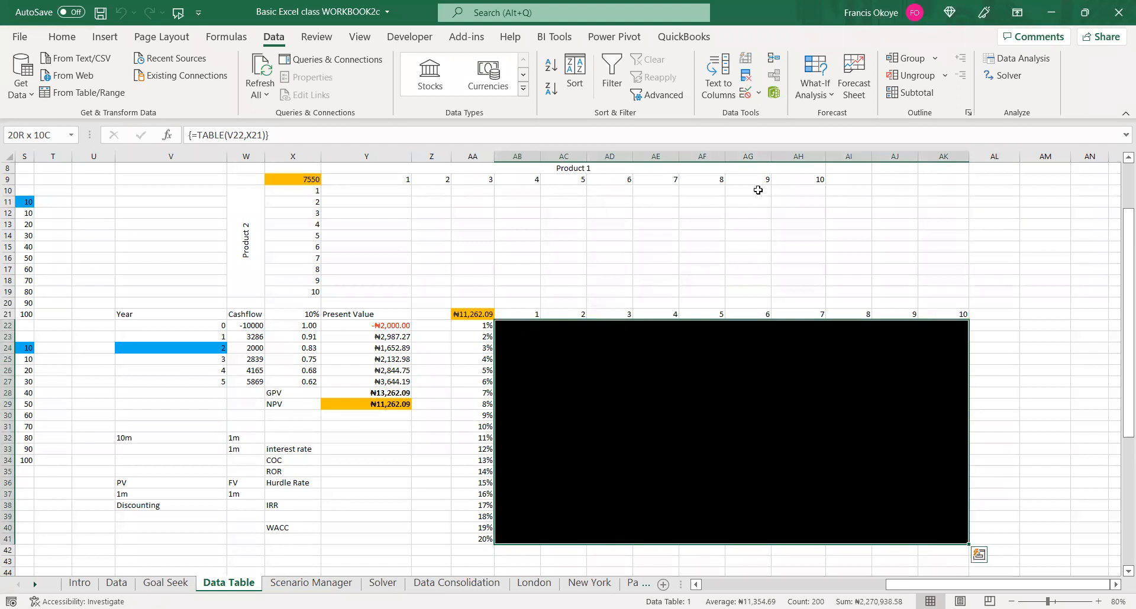
pyautogui.press('Delete')
# Try a data table on AB22:AK41 only, with V23 as row input and X21 as column input
pyautogui.click(816, 88)
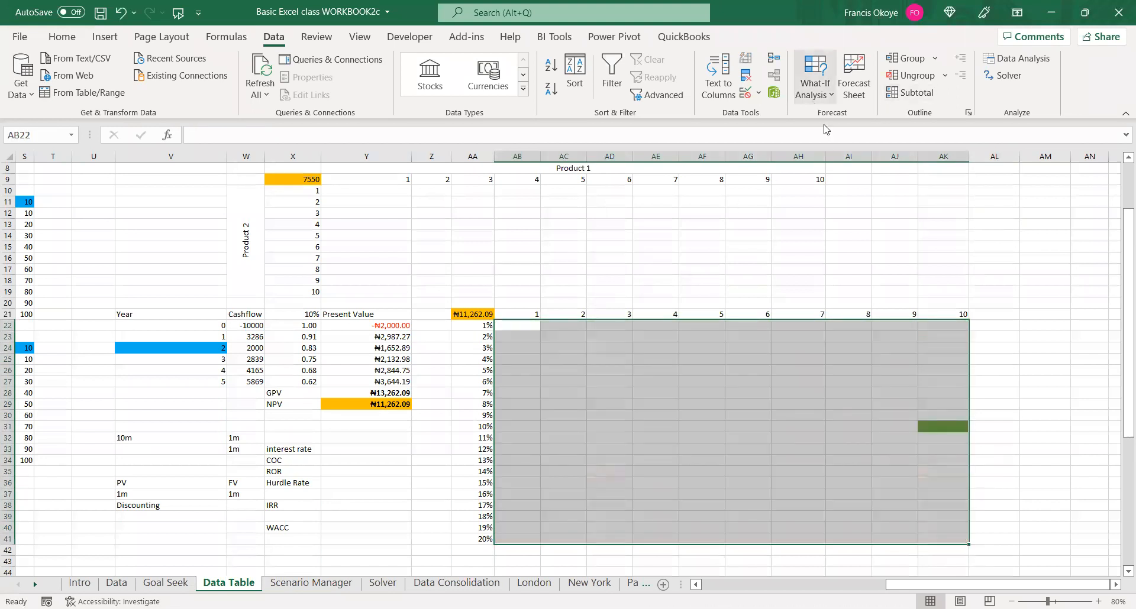
pyautogui.click(831, 158)
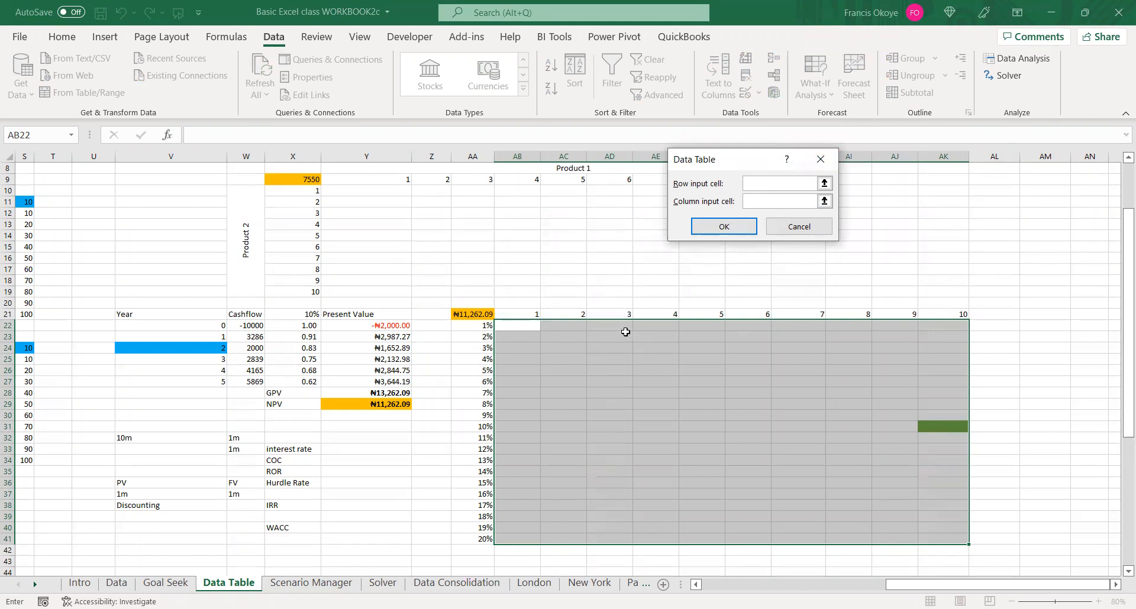
pyautogui.click(195, 336)
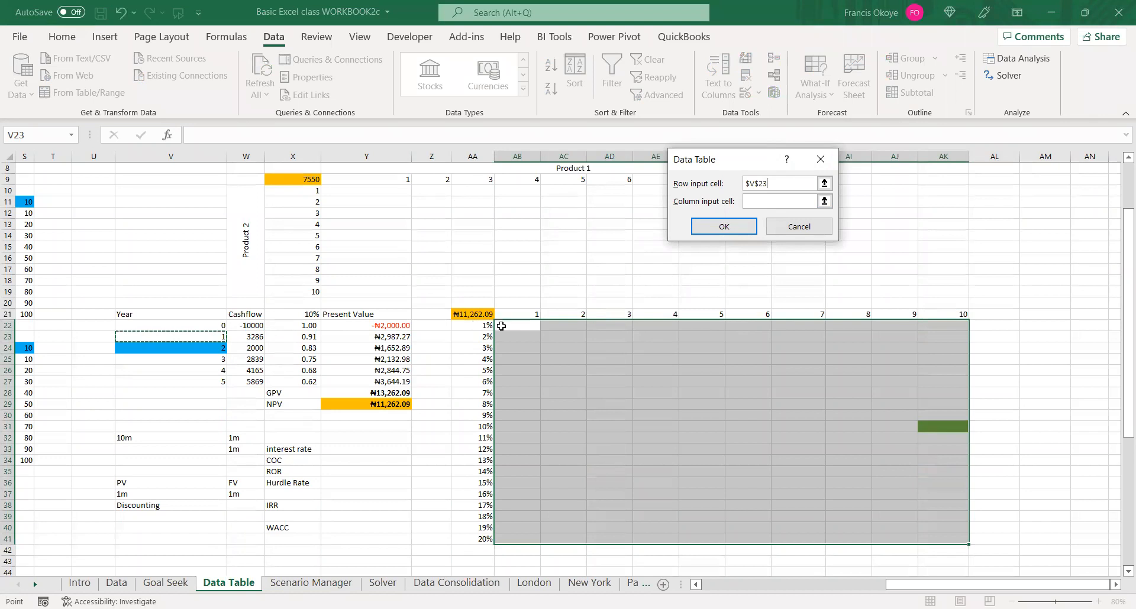
pyautogui.click(764, 201)
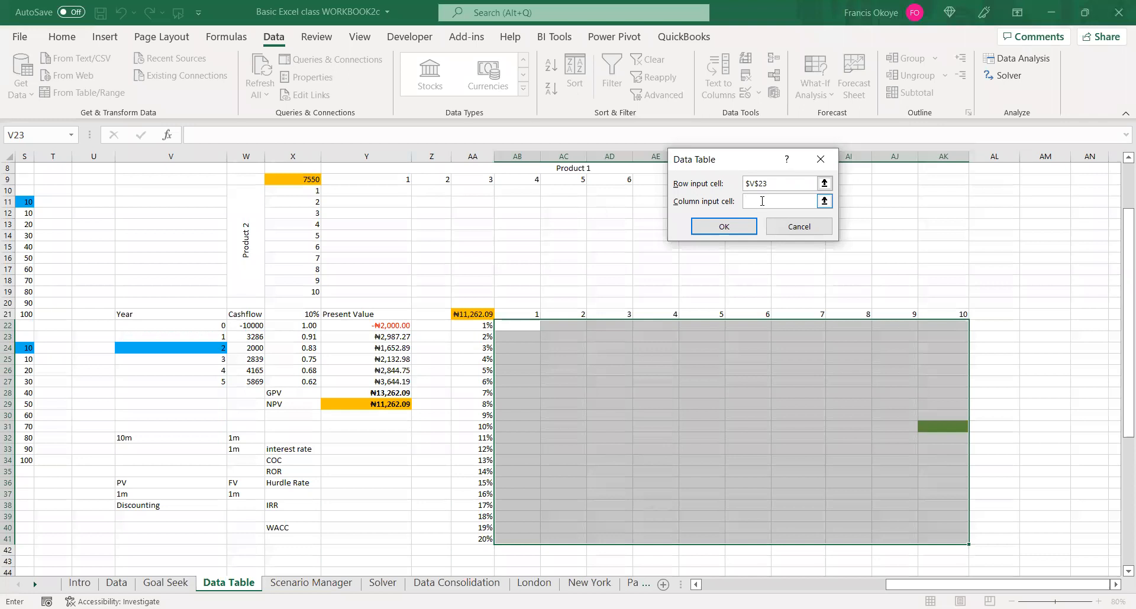
pyautogui.click(299, 316)
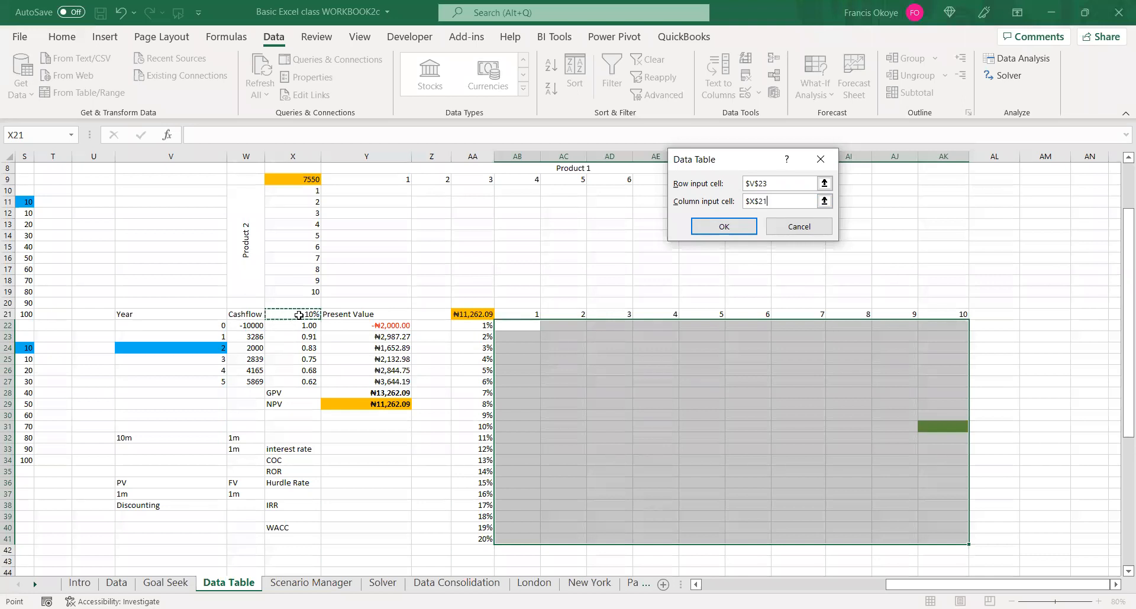
pyautogui.click(723, 227)
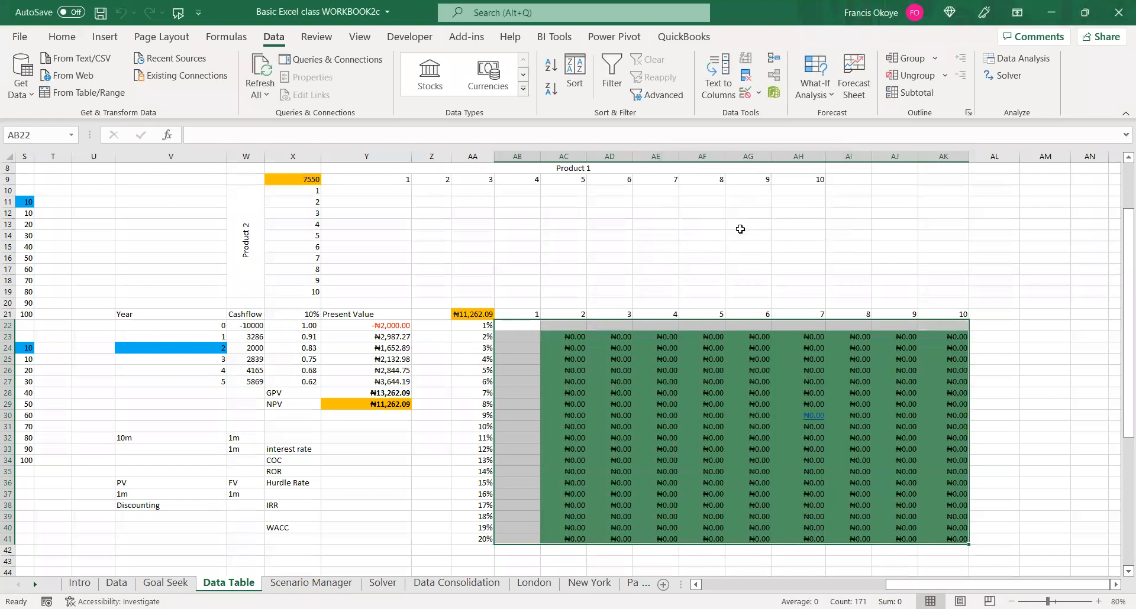
pyautogui.click(1023, 337)
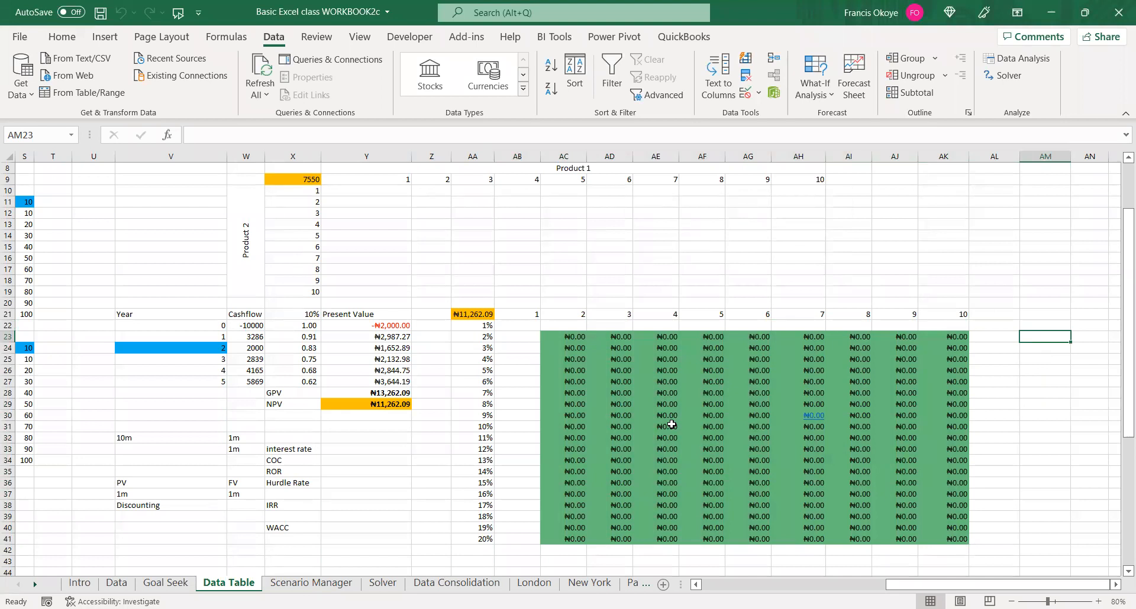
pyautogui.click(421, 128)
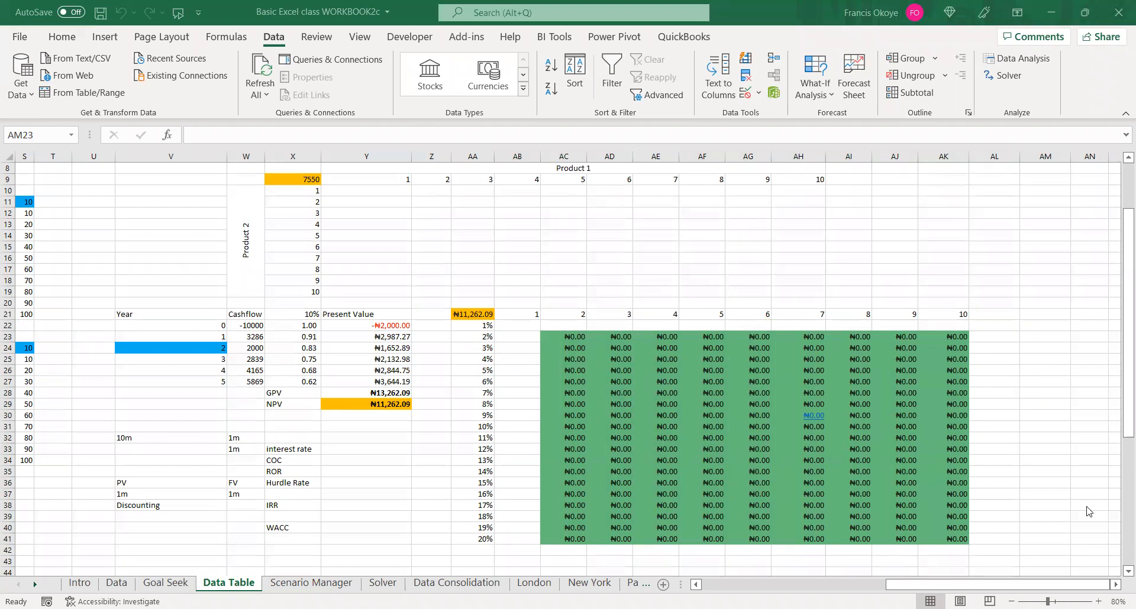
# Clear the data table results in AC23:AK41
pyautogui.click(569, 335)
pyautogui.click(568, 334)
pyautogui.hotkey('ctrl', 'shift', 'Down')
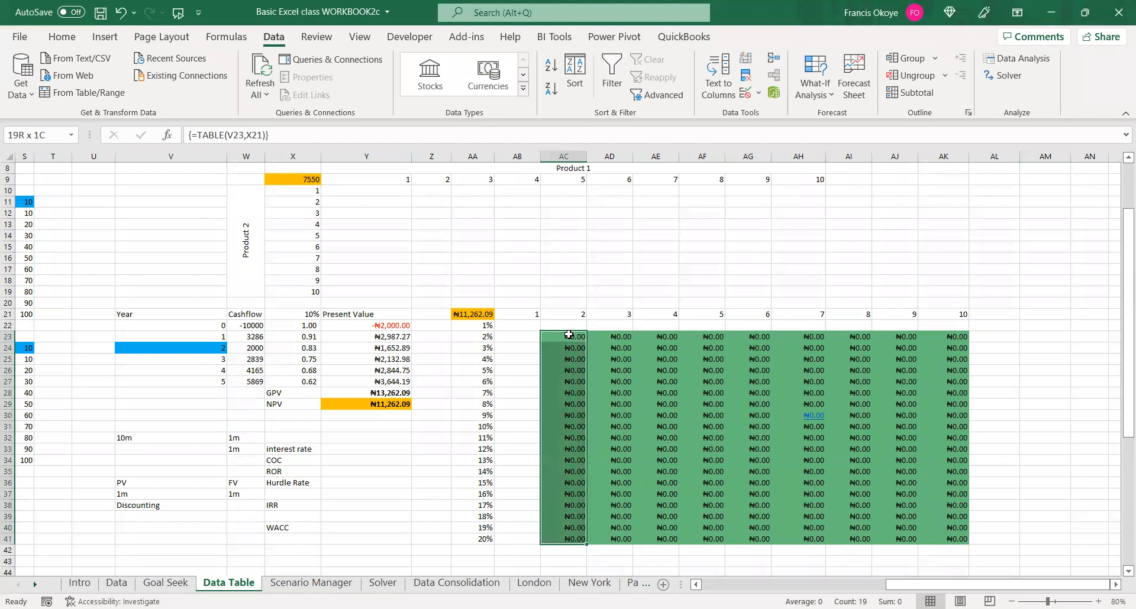
pyautogui.hotkey('ctrl', 'shift', 'Right')
pyautogui.press('Delete')
pyautogui.click(527, 326)
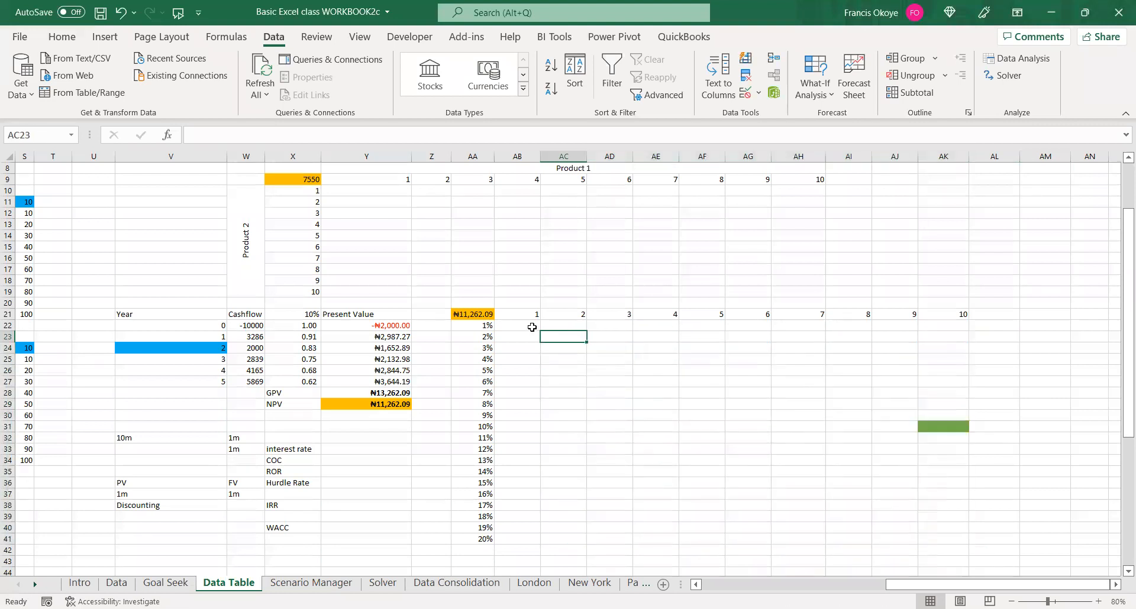
# Build the NPV data table over AA21:AK41 with year cell V22 as row input and rate cell X21 as column input
pyautogui.moveTo(481, 314); pyautogui.dragTo(944, 539)
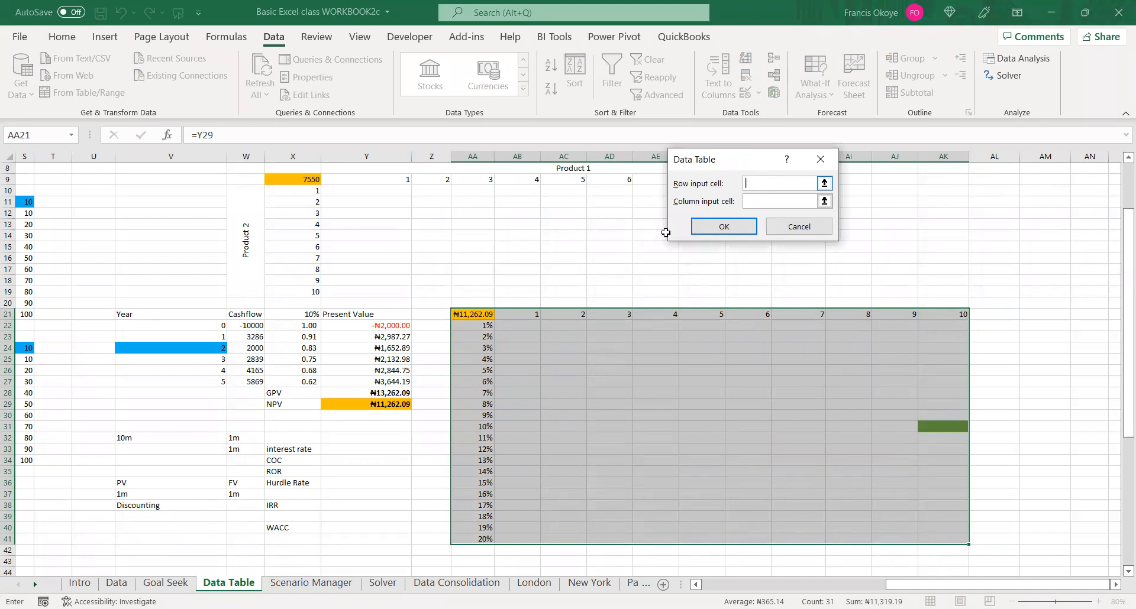
pyautogui.click(198, 329)
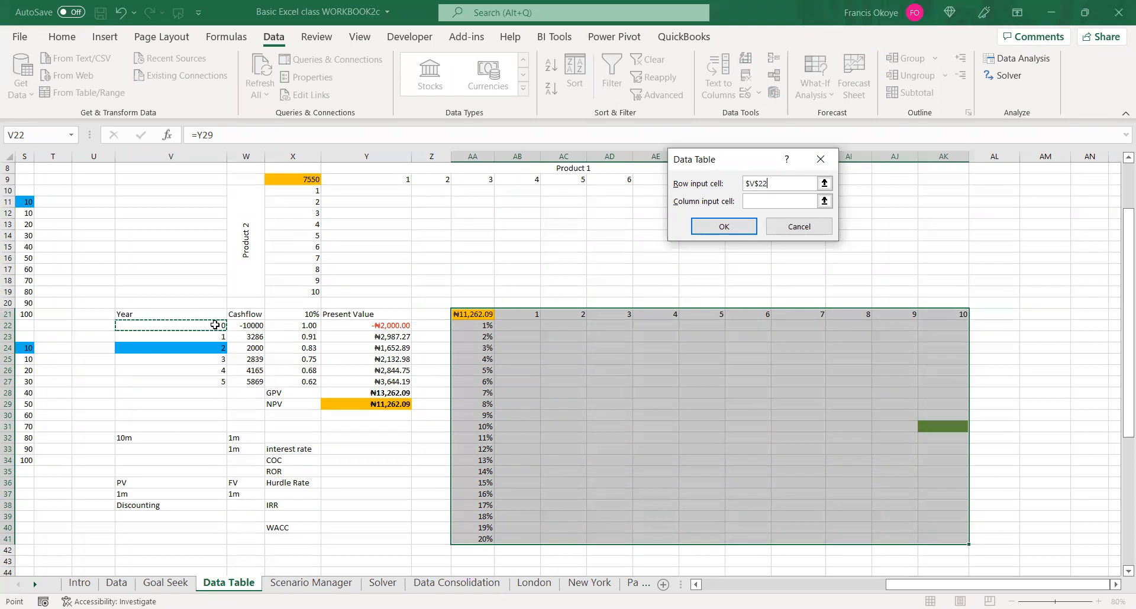
pyautogui.click(758, 203)
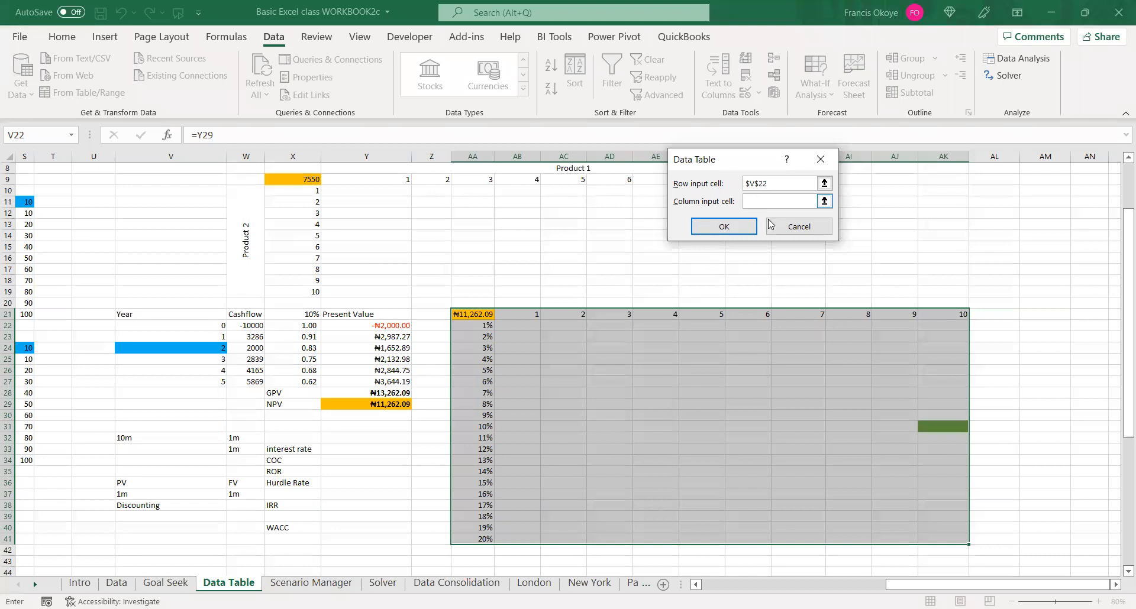
pyautogui.click(297, 315)
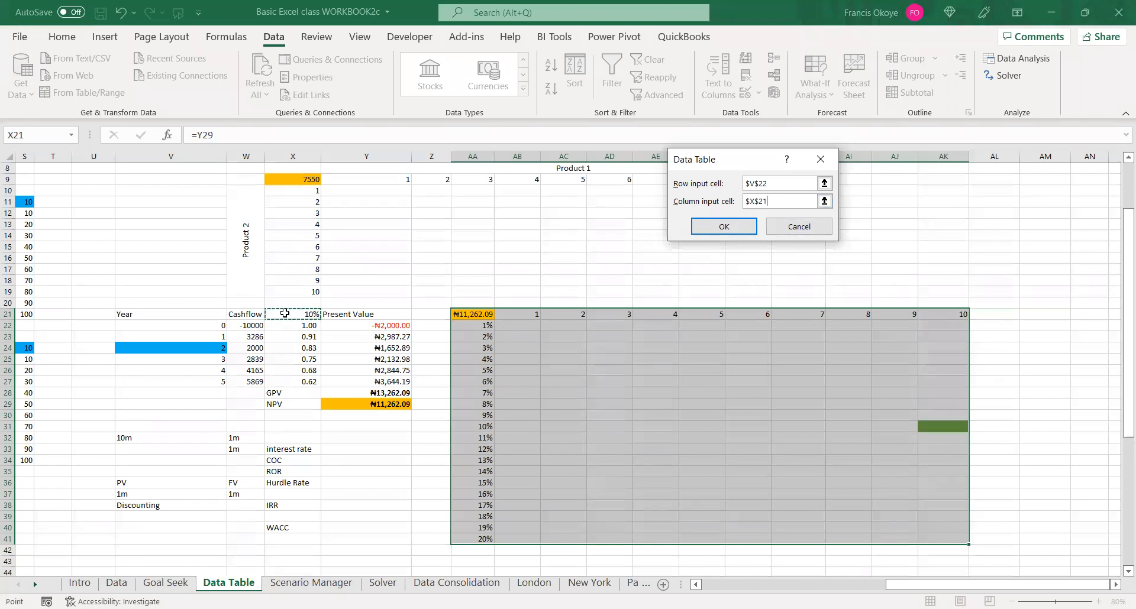
pyautogui.click(705, 229)
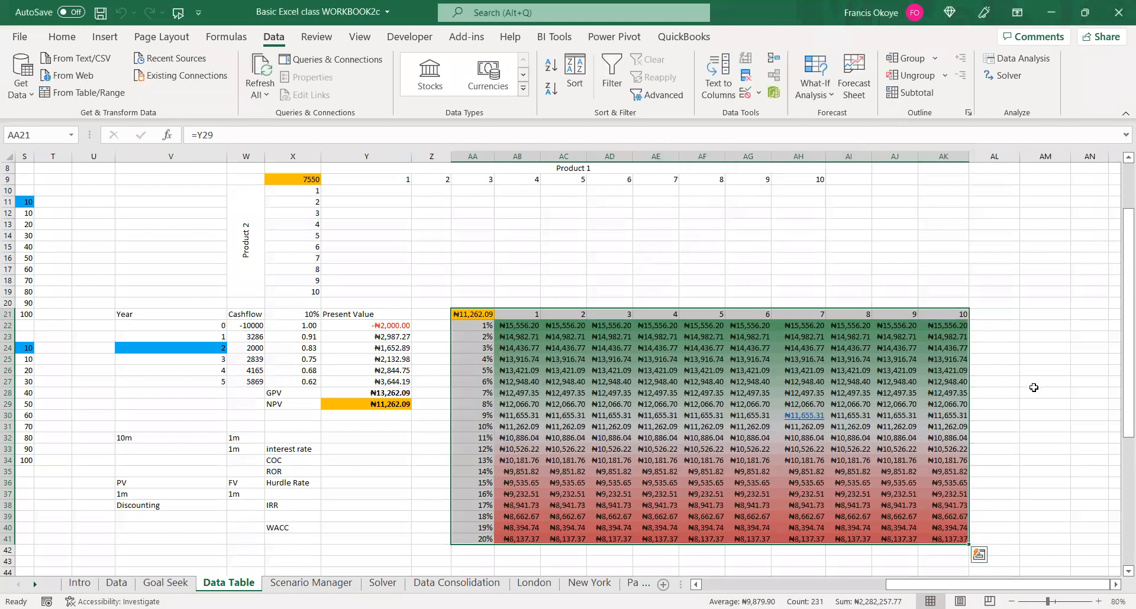
pyautogui.click(1110, 448)
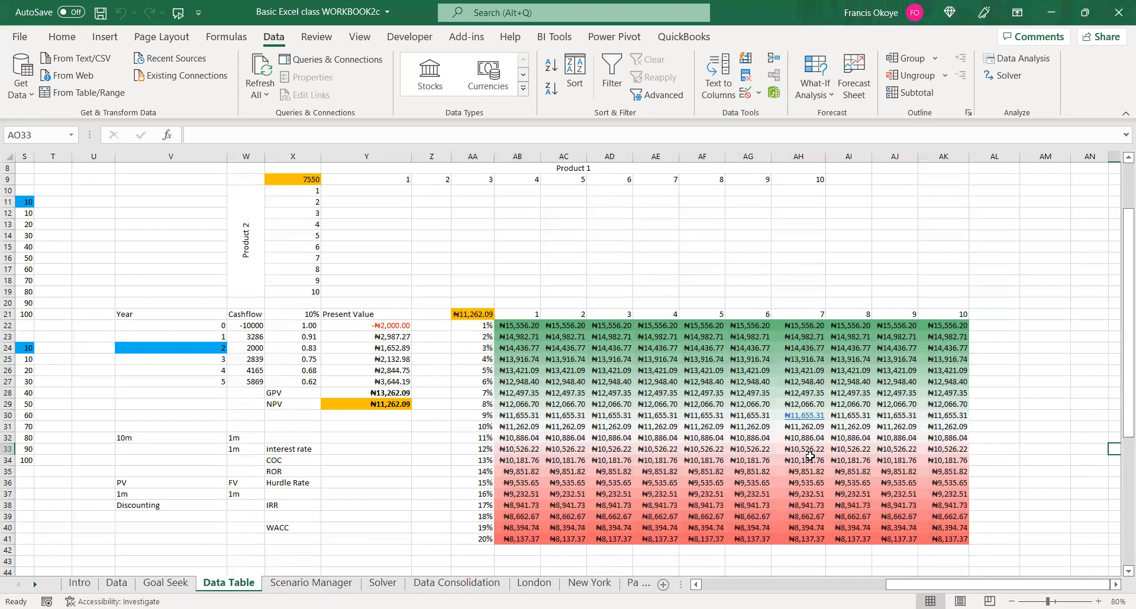
# Review the first year heading in AB21 and the discount rates down AA22:AA28 against the NPV results
pyautogui.click(520, 316)
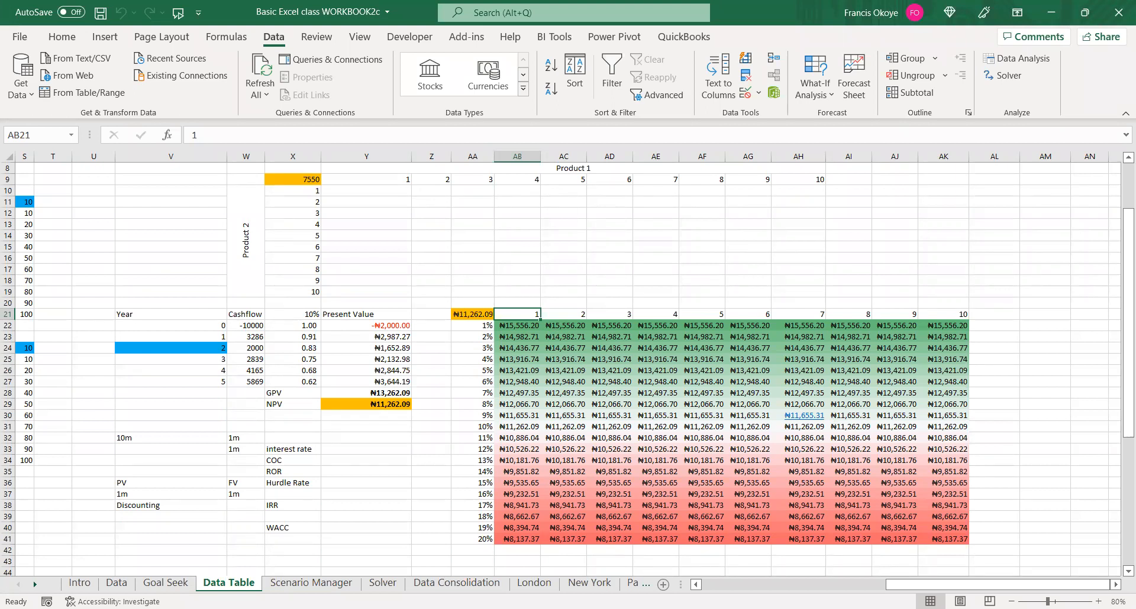
pyautogui.click(475, 326)
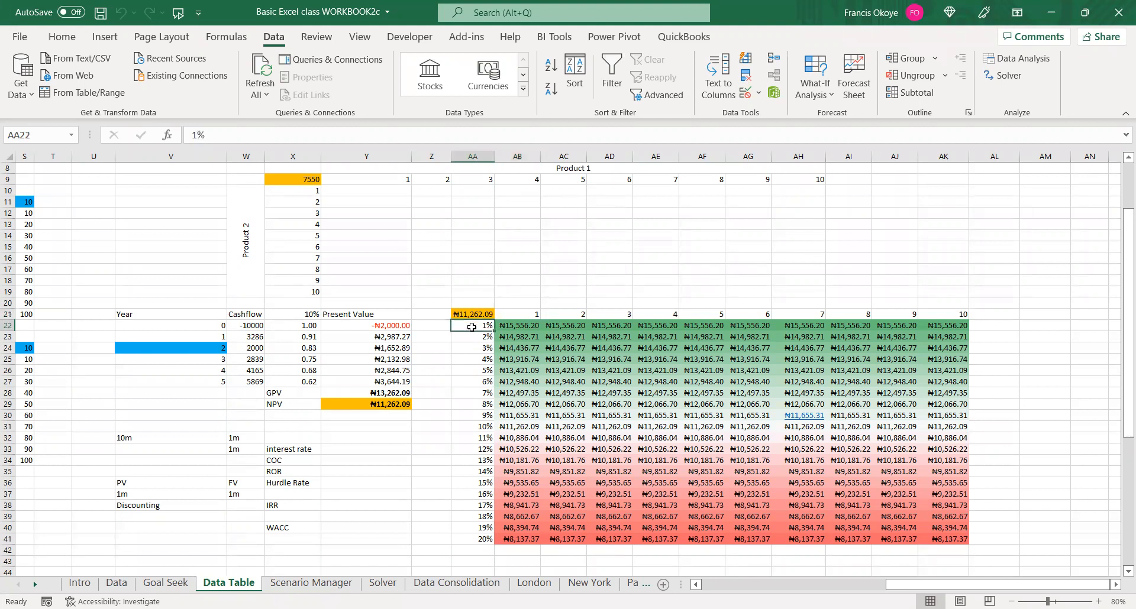
pyautogui.click(473, 335)
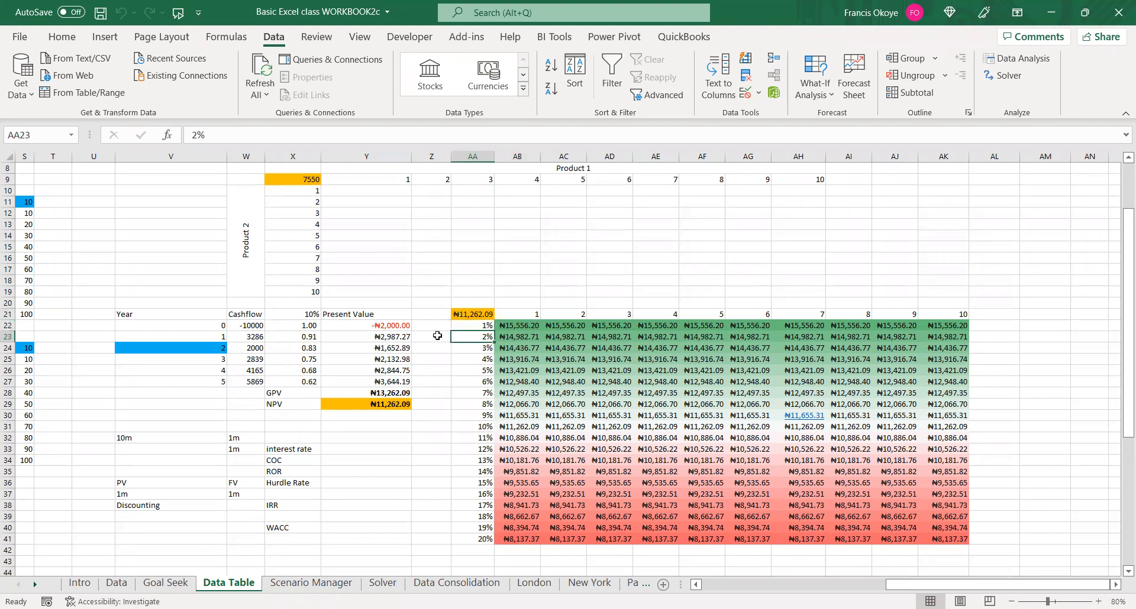
pyautogui.click(469, 351)
pyautogui.click(469, 360)
pyautogui.click(468, 383)
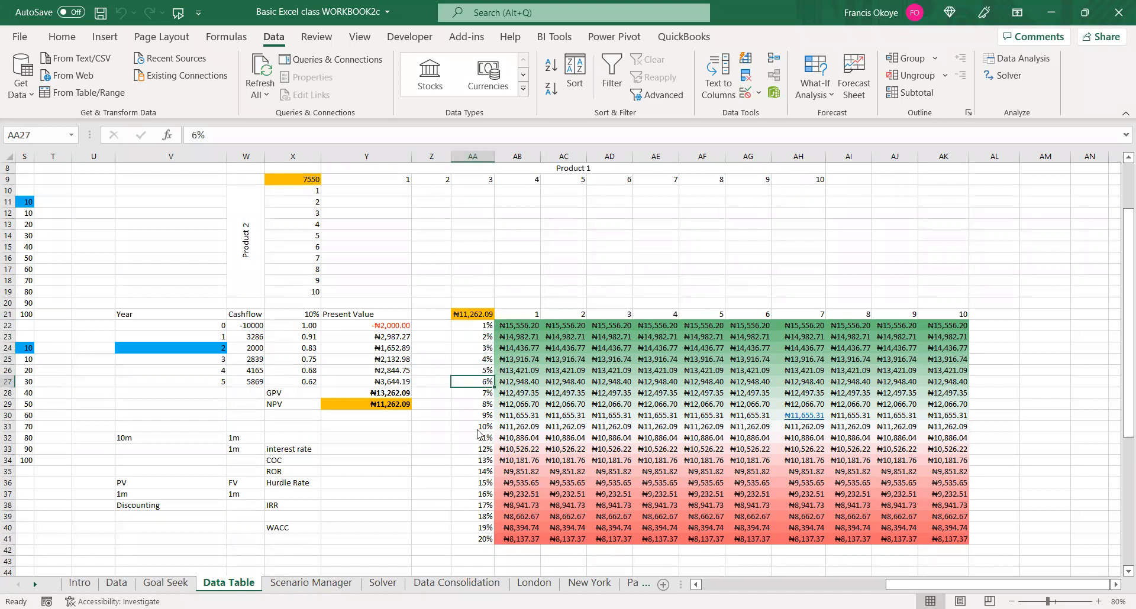
pyautogui.click(473, 393)
pyautogui.moveTo(475, 399); pyautogui.dragTo(476, 435)
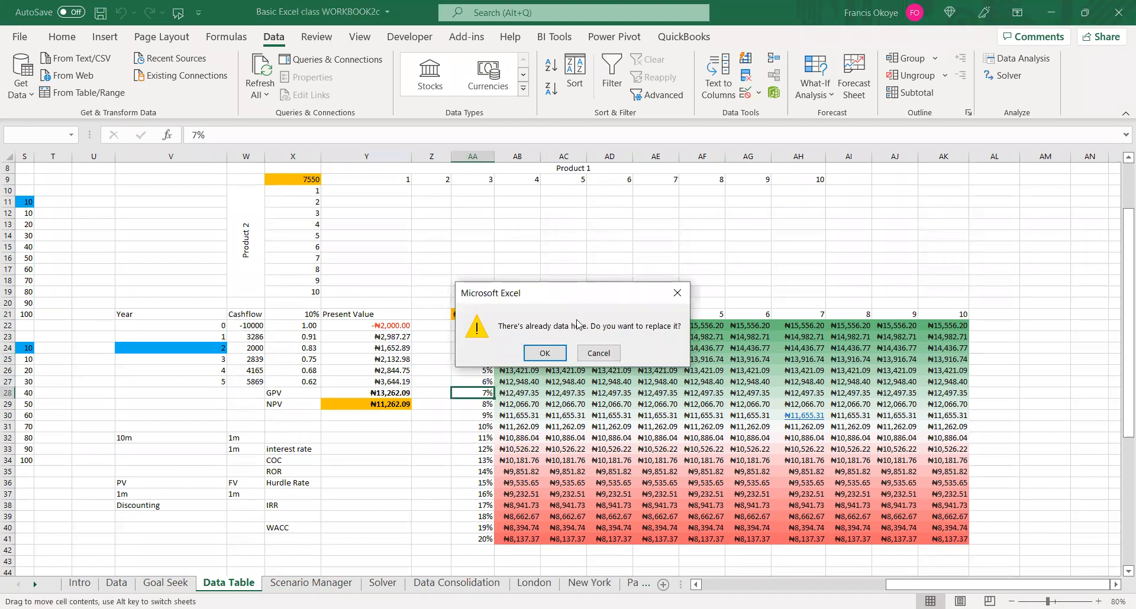
pyautogui.click(677, 294)
pyautogui.click(707, 280)
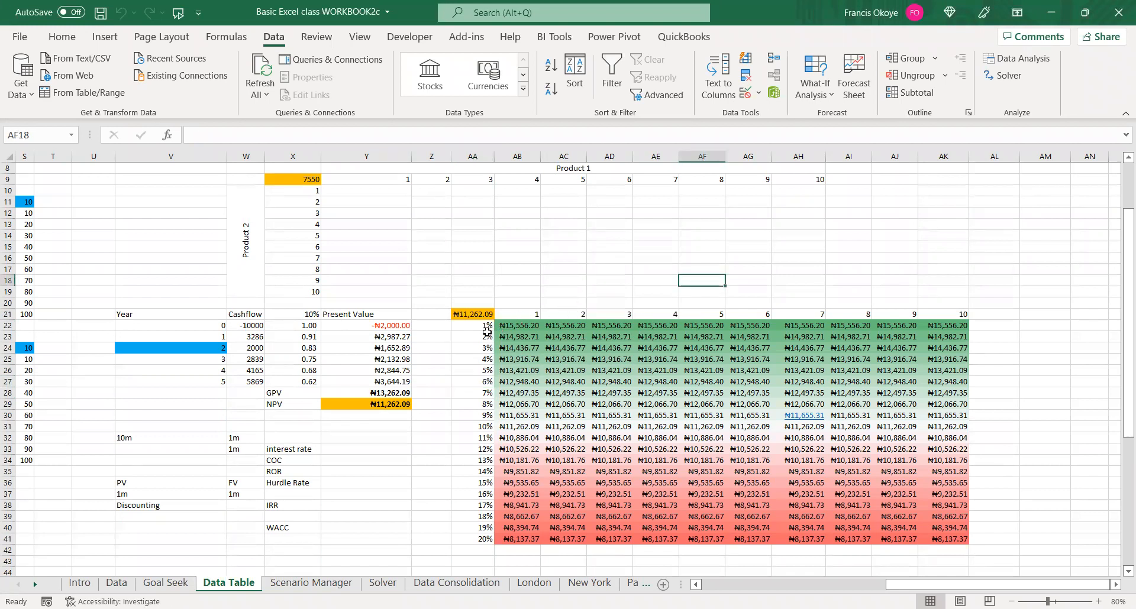
# Compare the year 5 heading and the 10% rate row with the cash flow table and the result in AF31
pyautogui.click(709, 315)
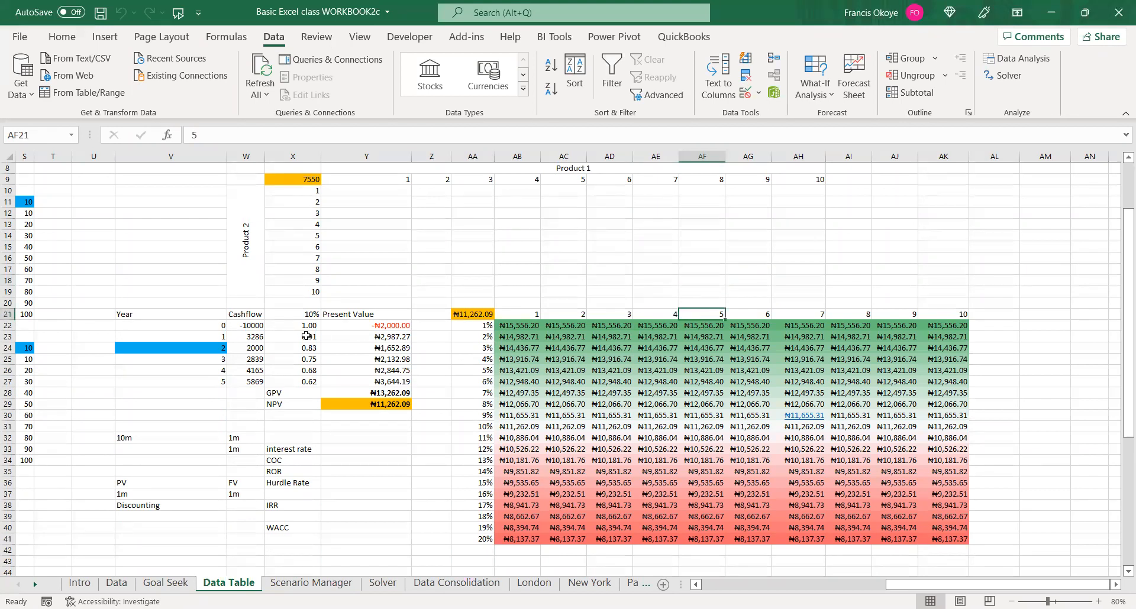
pyautogui.click(212, 382)
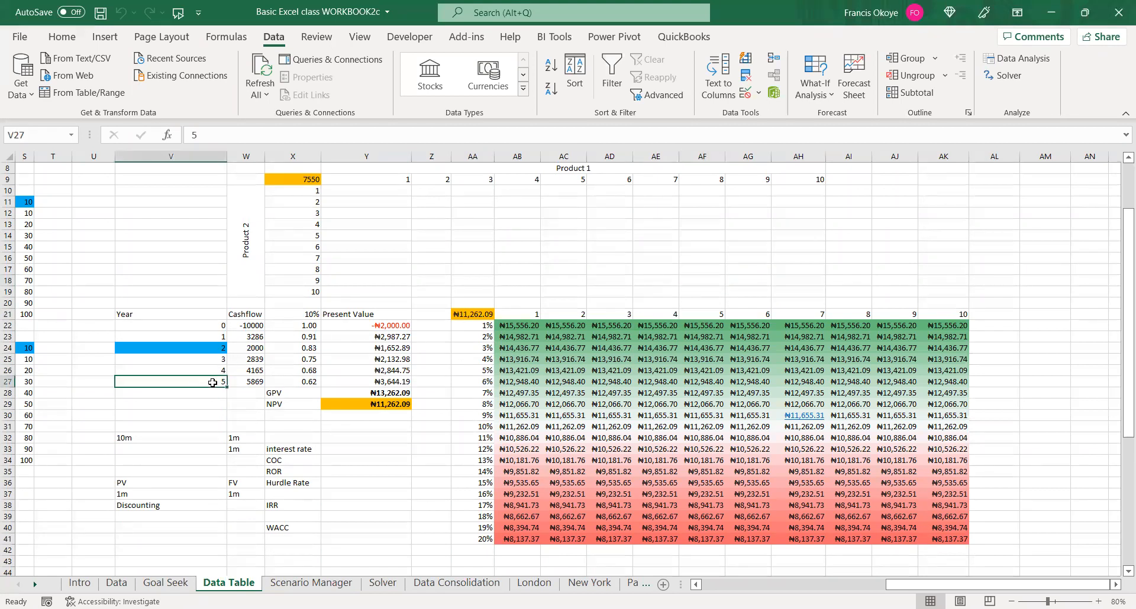
pyautogui.click(286, 324)
pyautogui.click(712, 305)
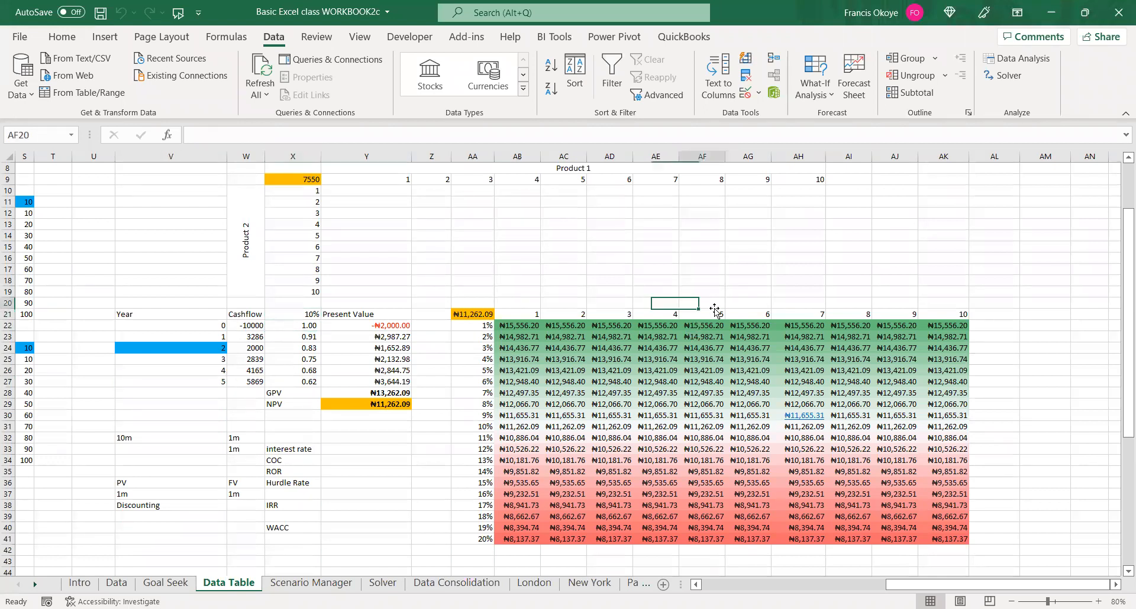
pyautogui.click(712, 427)
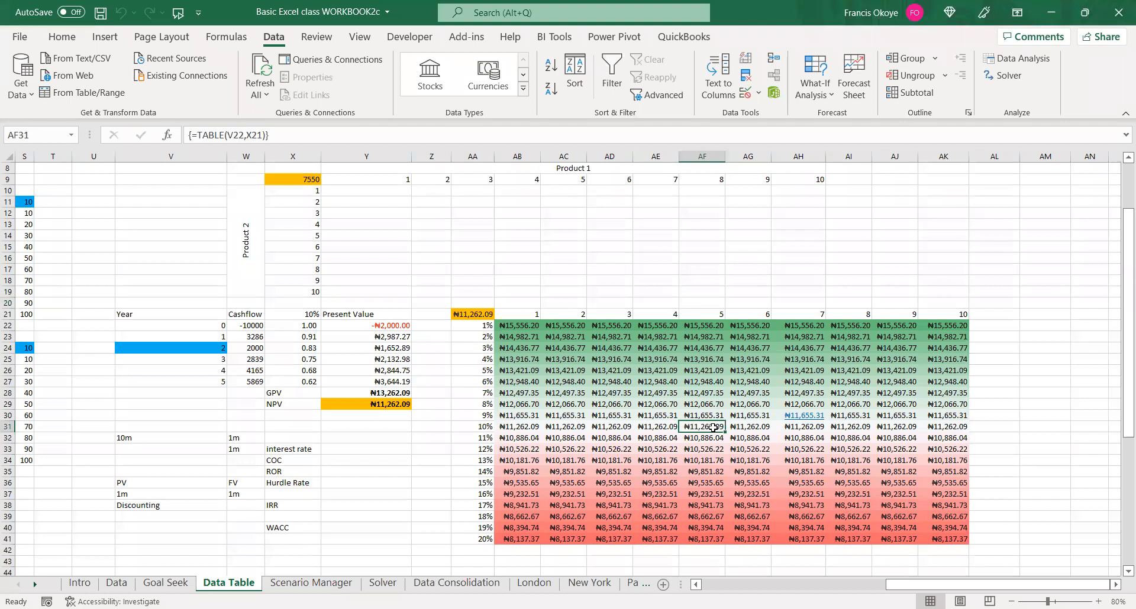
pyautogui.click(469, 423)
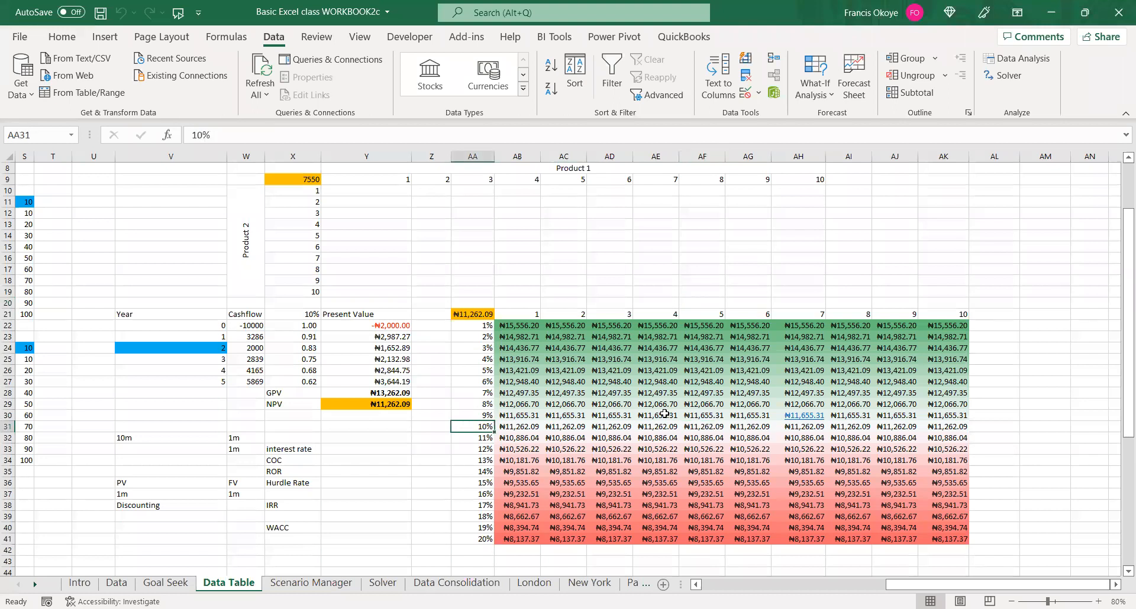
# Compare the 10% row's results in AF31 and AB31 with the discount rate in X21
pyautogui.click(714, 427)
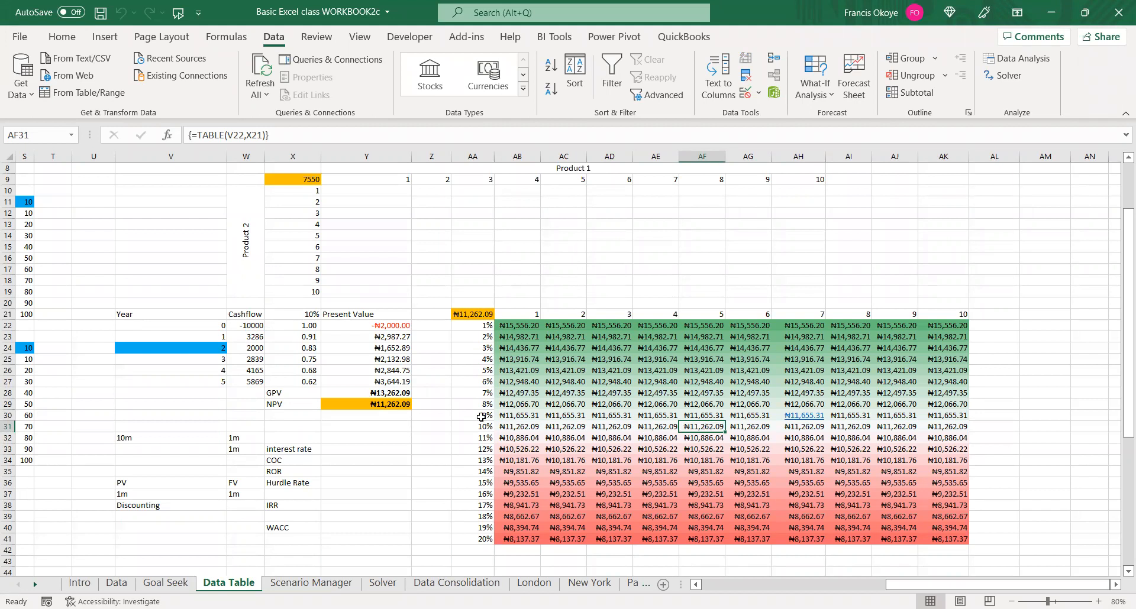
pyautogui.click(481, 427)
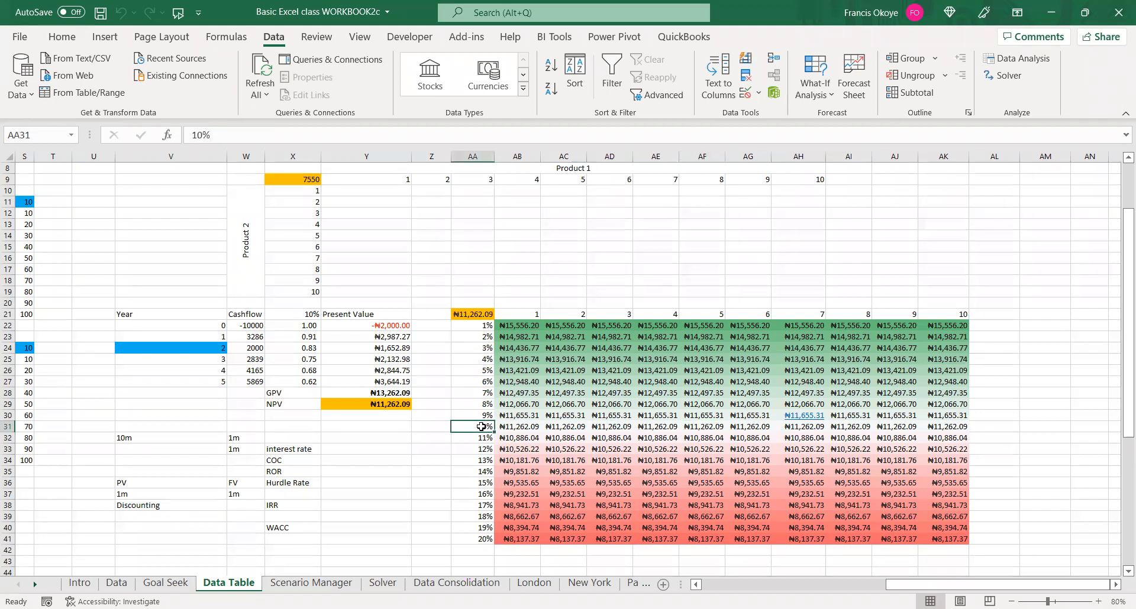
pyautogui.click(516, 427)
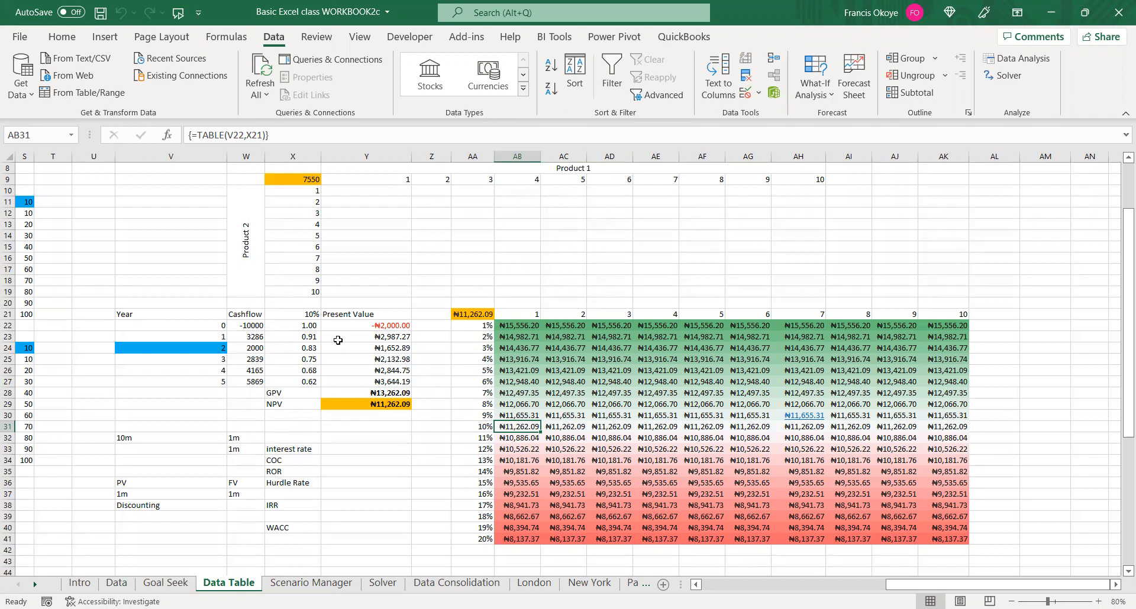
pyautogui.click(303, 314)
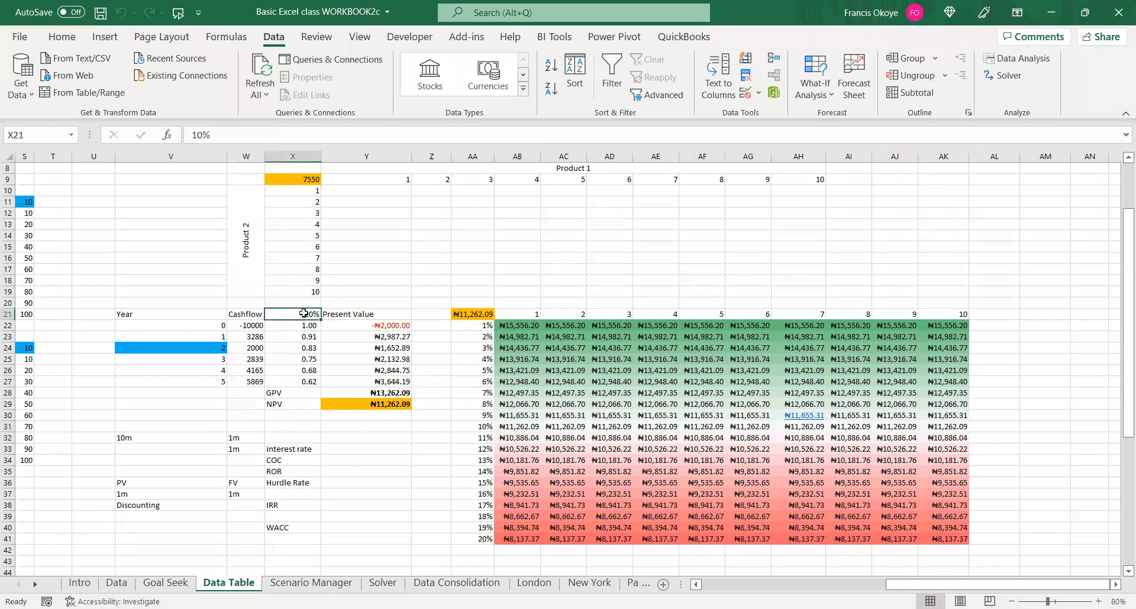
# Examine the present value formula in Y23 and the year 0 present value entry in Y22
pyautogui.click(376, 348)
pyautogui.click(381, 337)
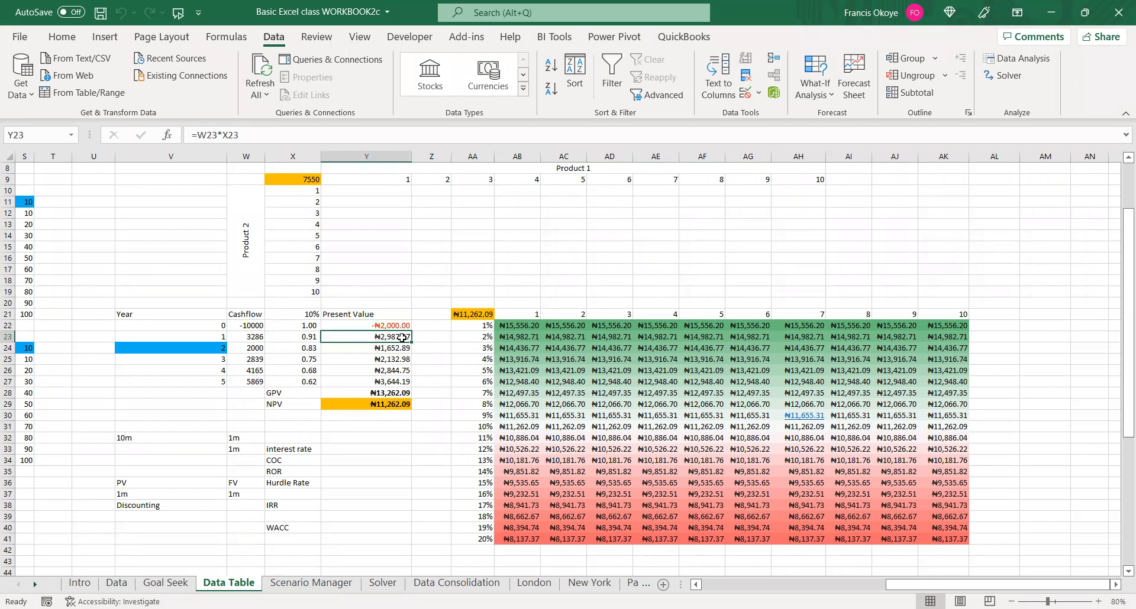
pyautogui.doubleClick(401, 338)
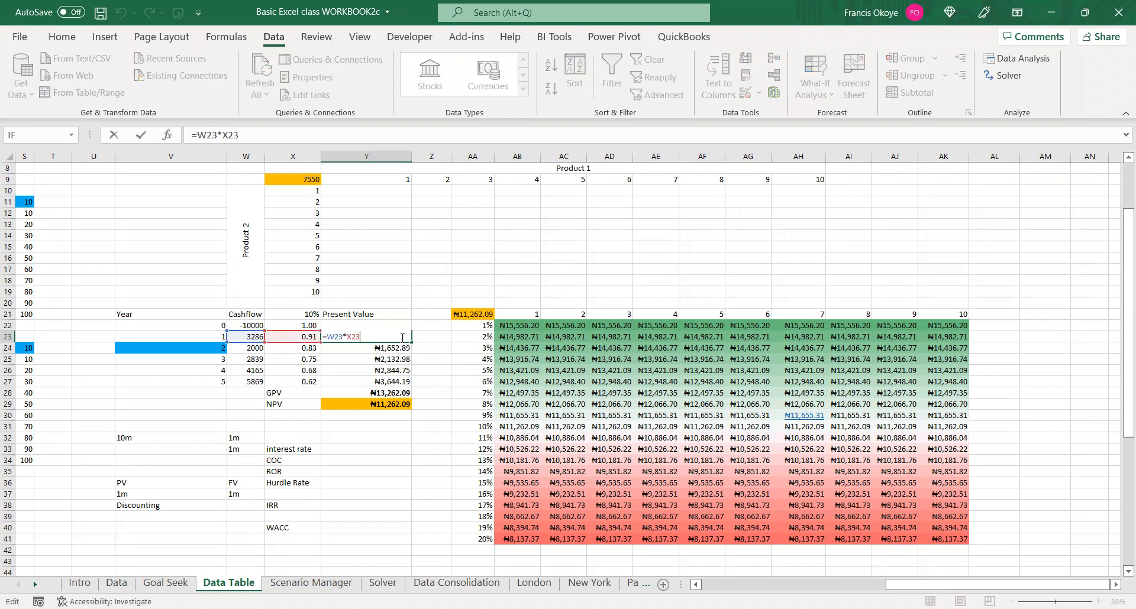
pyautogui.hotkey('ctrl', 'Return')
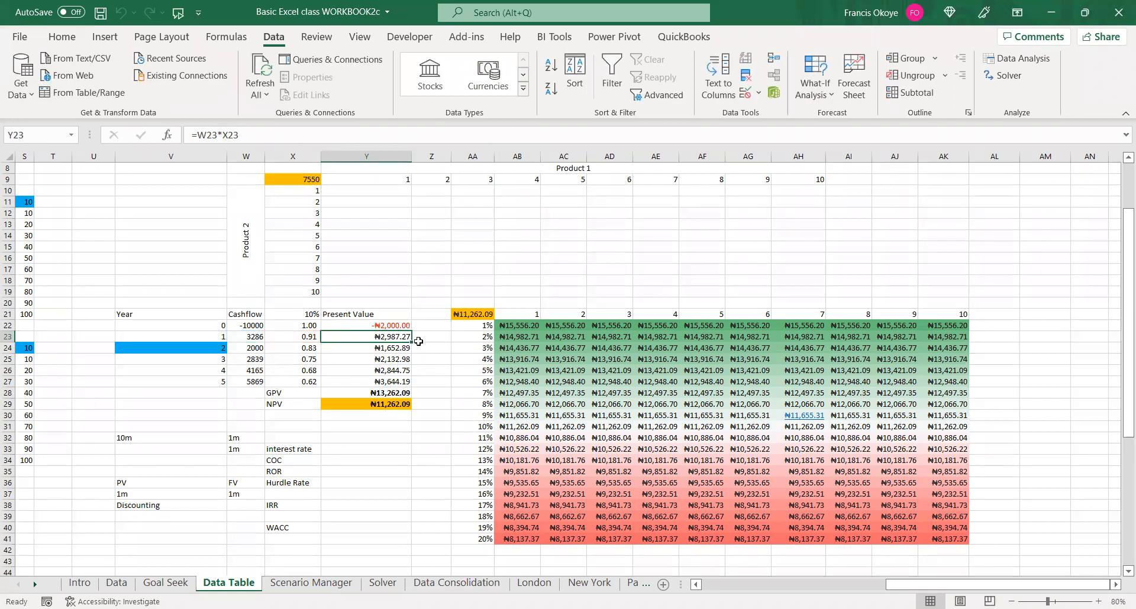
pyautogui.click(432, 339)
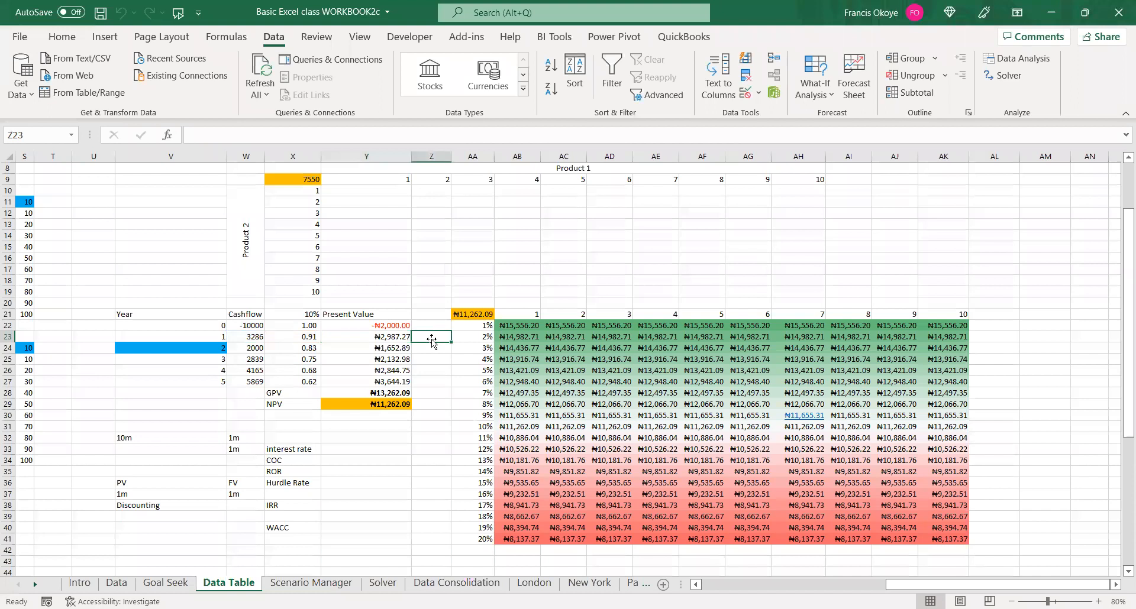
pyautogui.click(401, 325)
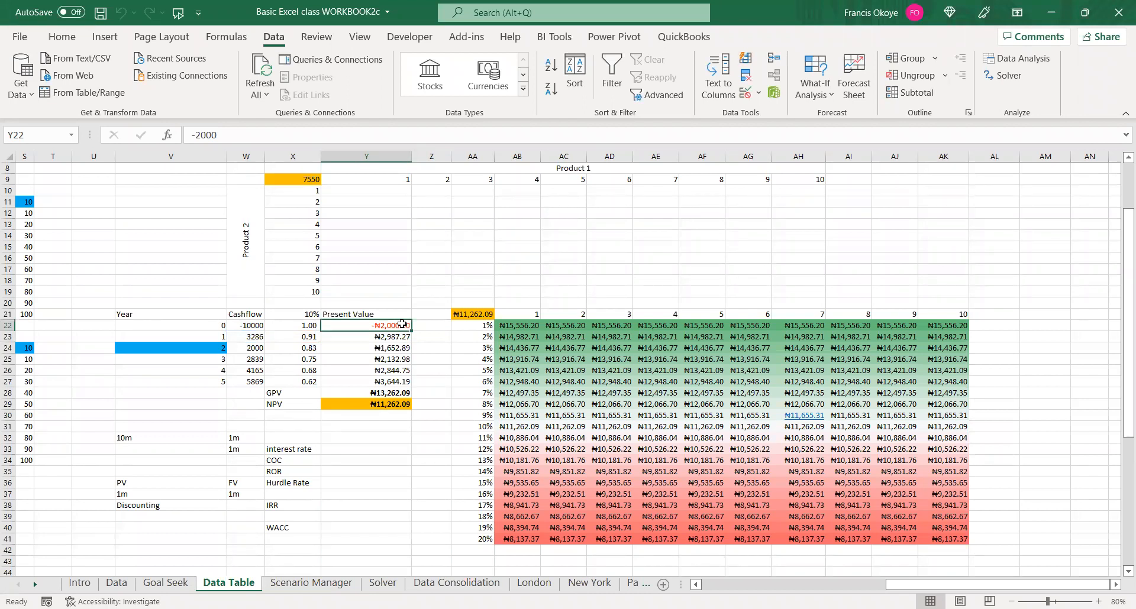
pyautogui.click(422, 338)
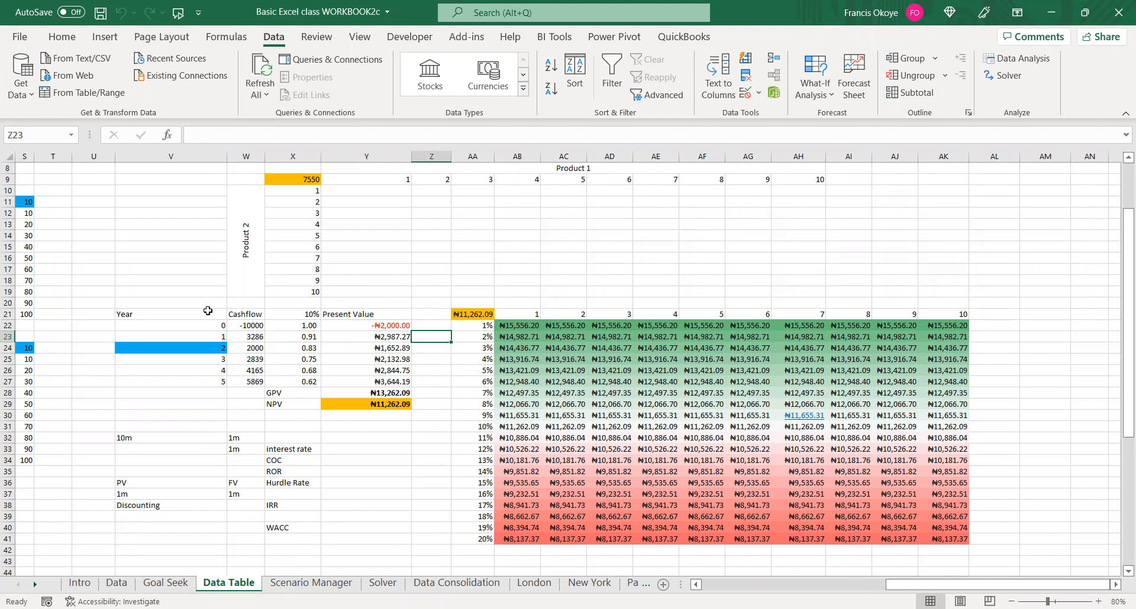
# Compare the cash flow table in V21:Y27 and the NPV in Y29 with the data table results in AB22:AK41
pyautogui.moveTo(210, 326); pyautogui.dragTo(208, 388)
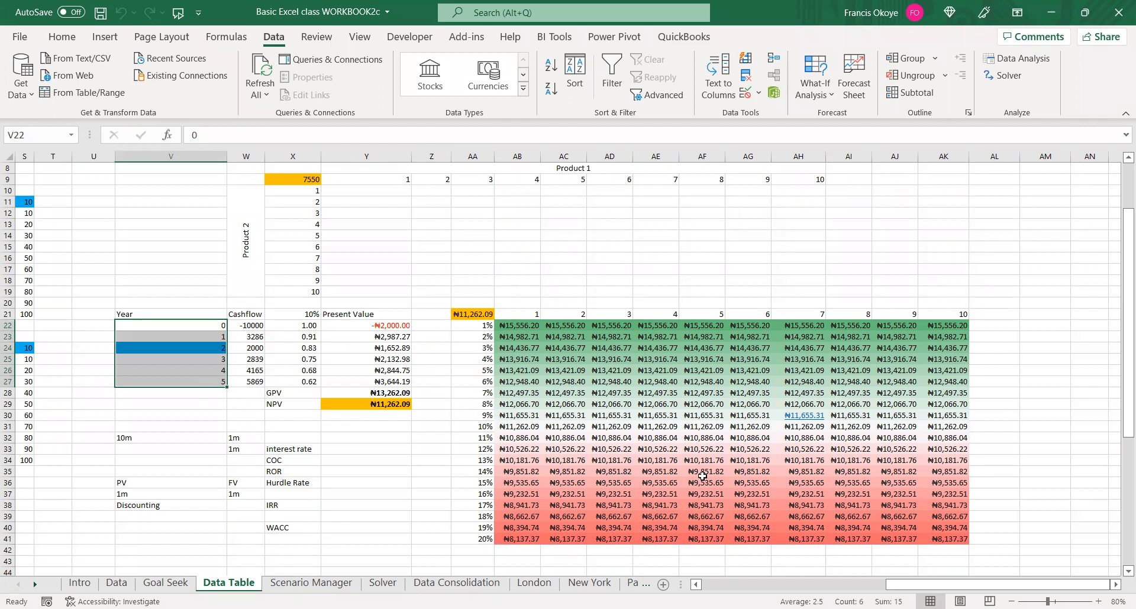
pyautogui.click(376, 402)
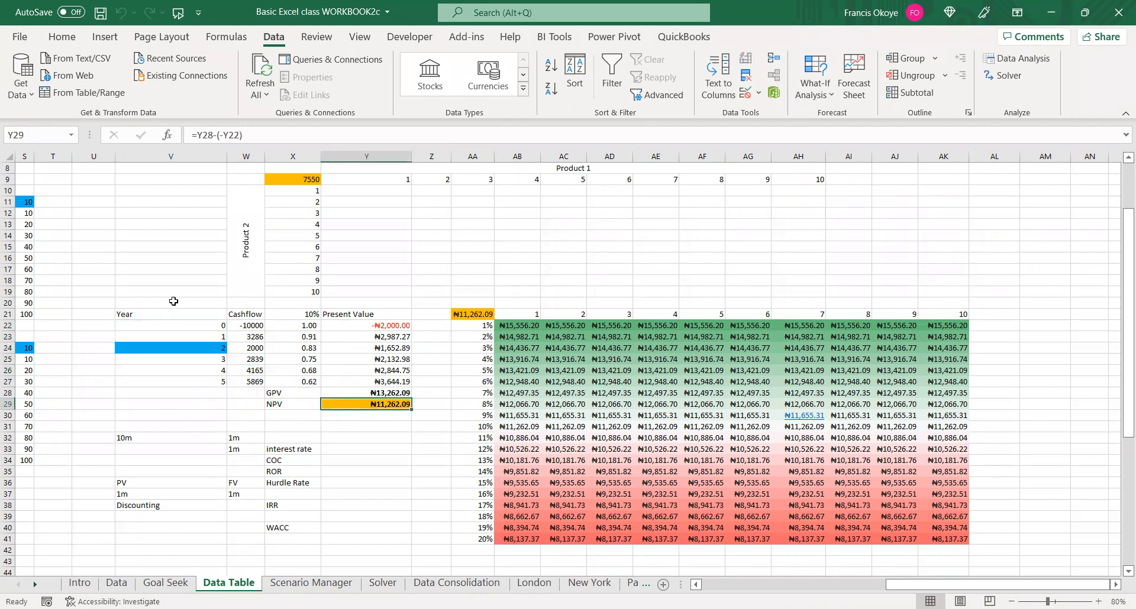
pyautogui.moveTo(183, 325); pyautogui.dragTo(172, 383)
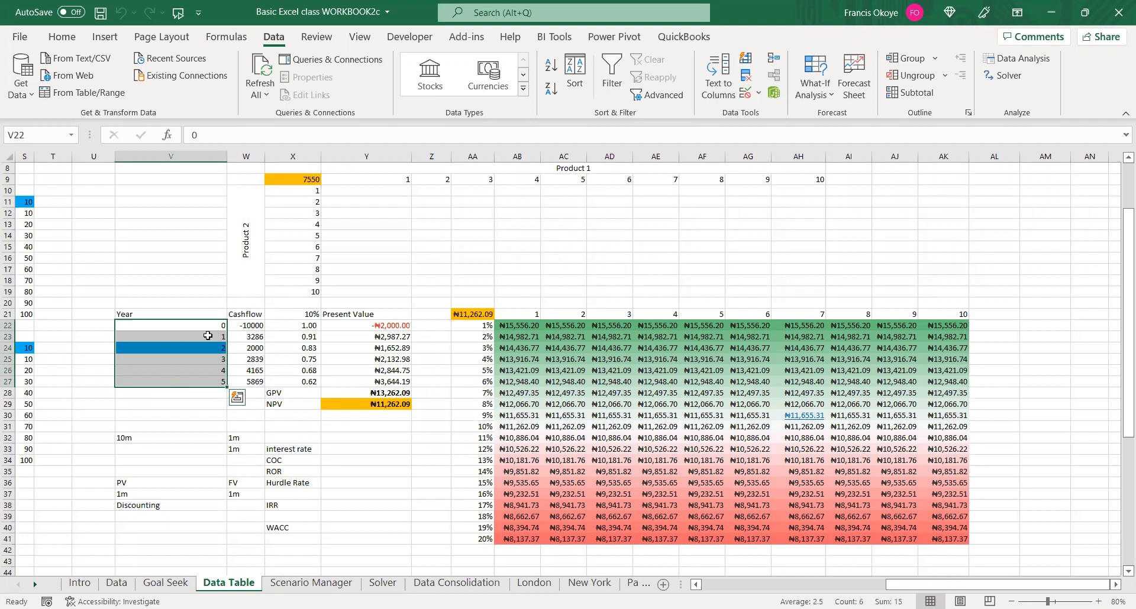
pyautogui.moveTo(196, 316); pyautogui.dragTo(379, 381)
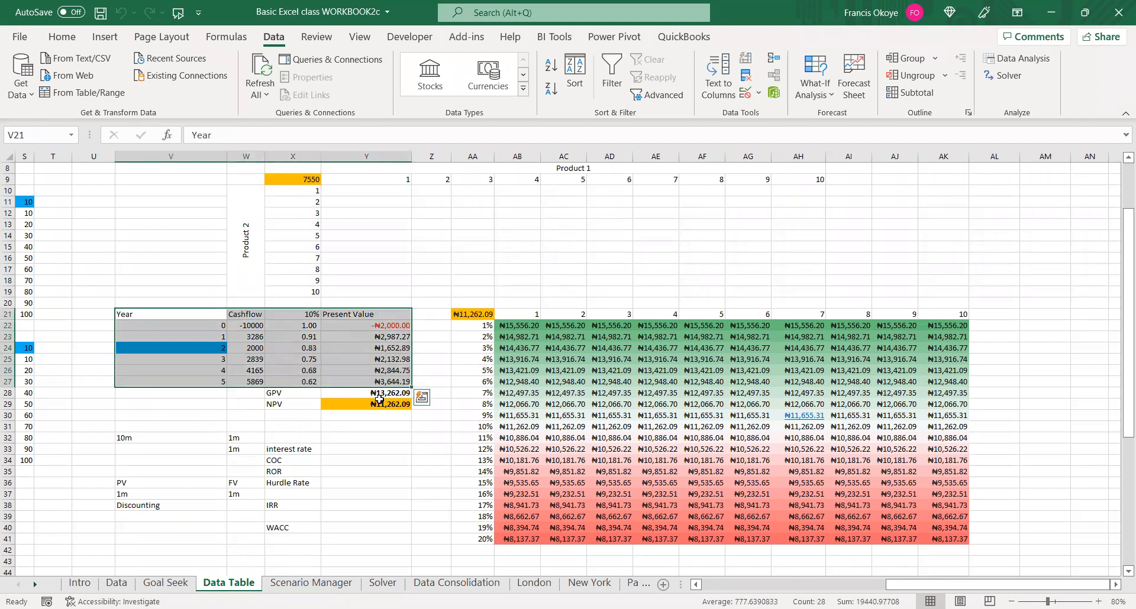
pyautogui.click(379, 404)
pyautogui.moveTo(521, 326); pyautogui.dragTo(943, 539)
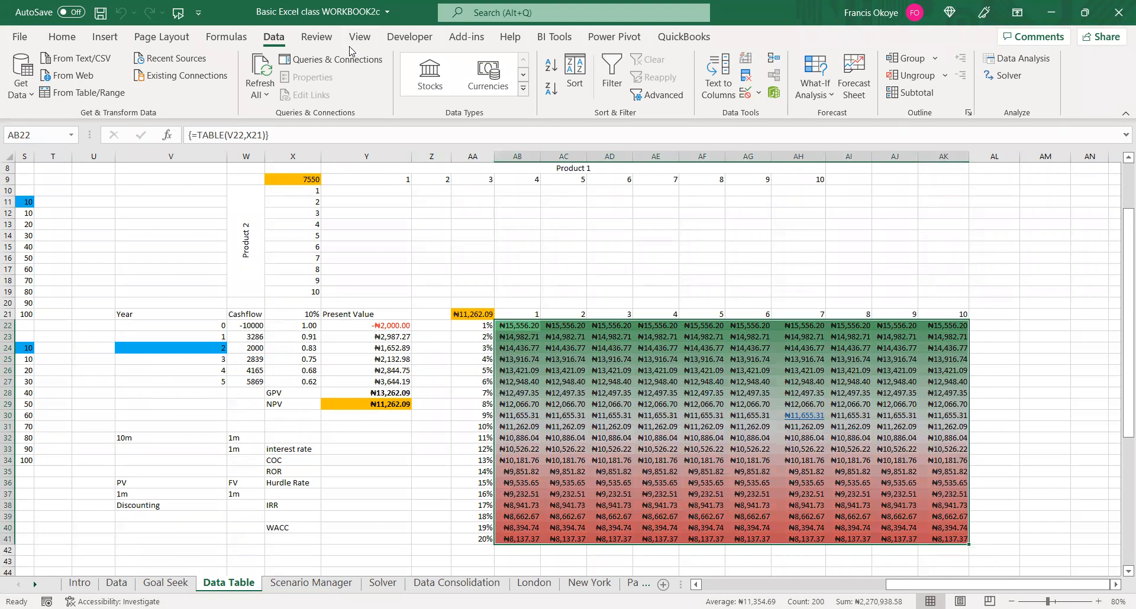
pyautogui.click(523, 238)
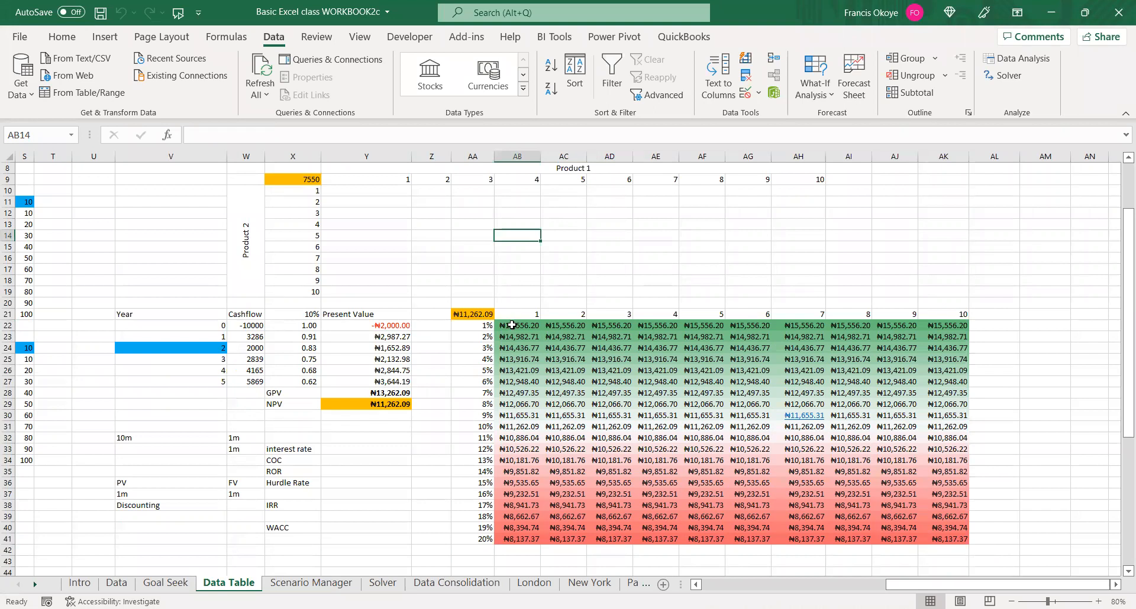
# Check the year 0 discount factor formula in X22 and the cash flow and present value beside it
pyautogui.click(300, 326)
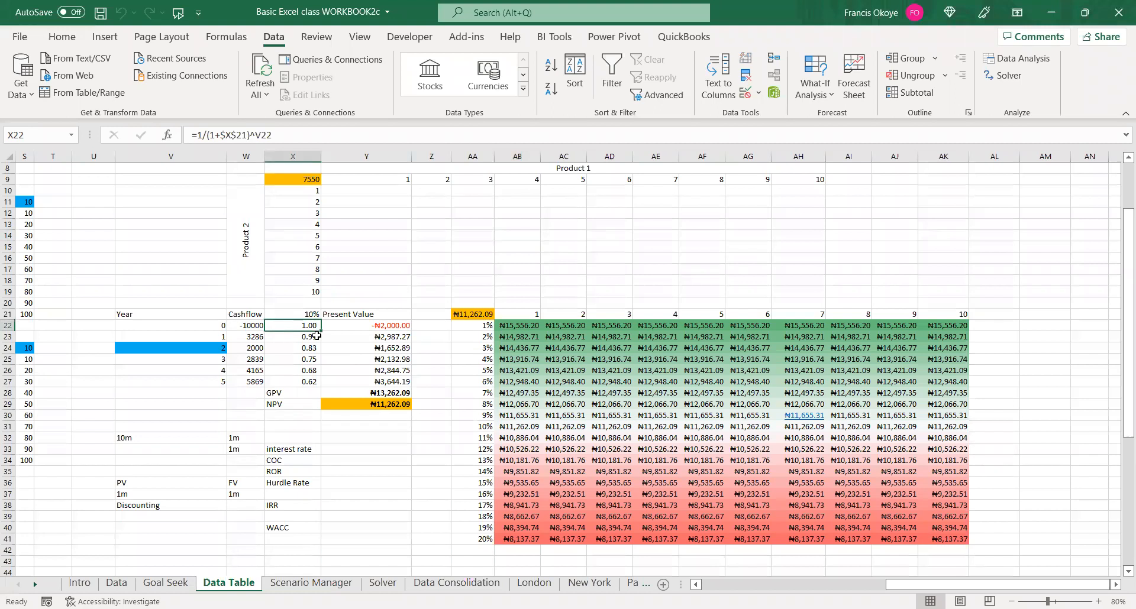
pyautogui.press('Left')
pyautogui.press('Right')
pyautogui.press('Right')
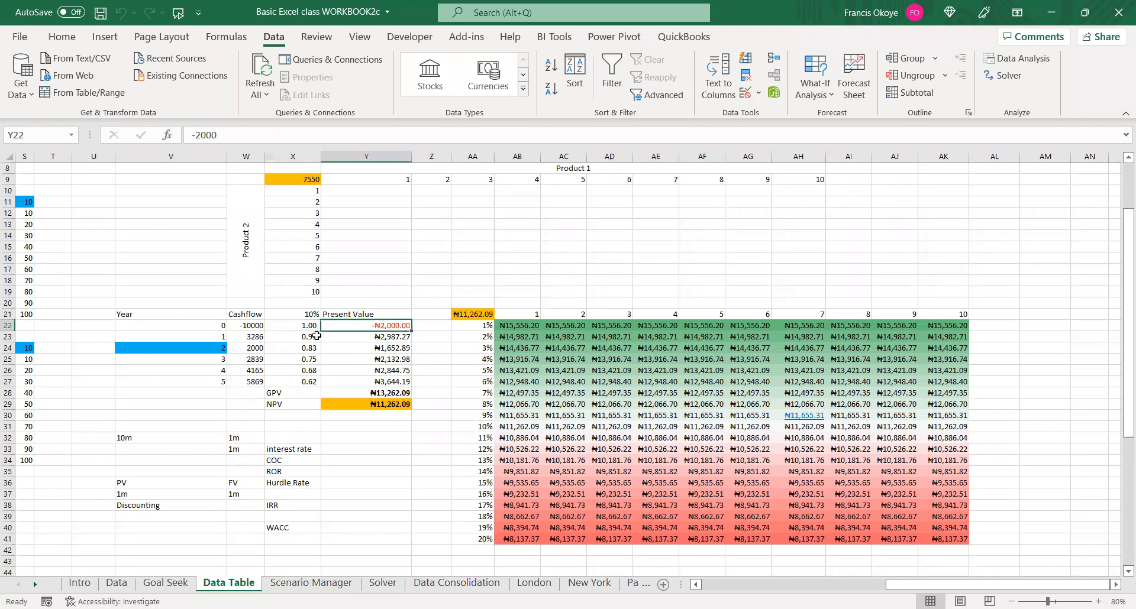
# Autofit column Y and widen column Z to make room for notes beside the present values
pyautogui.doubleClick(410, 159)
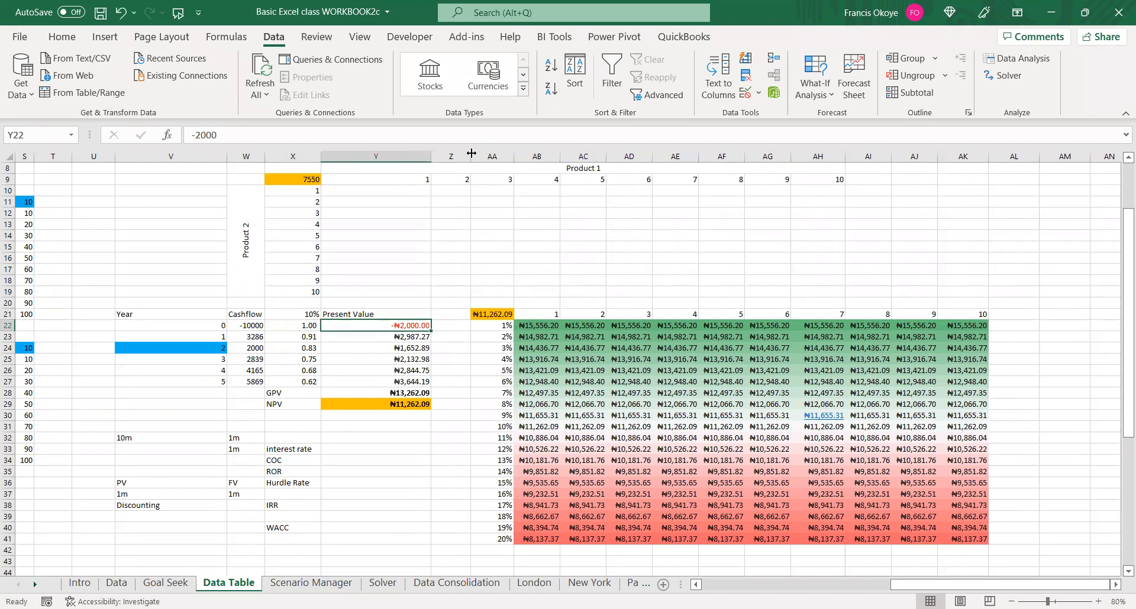
pyautogui.moveTo(471, 154); pyautogui.dragTo(539, 155)
# Write the annuity expression 1-(1+r)^-n as text in Z23
pyautogui.click(457, 326)
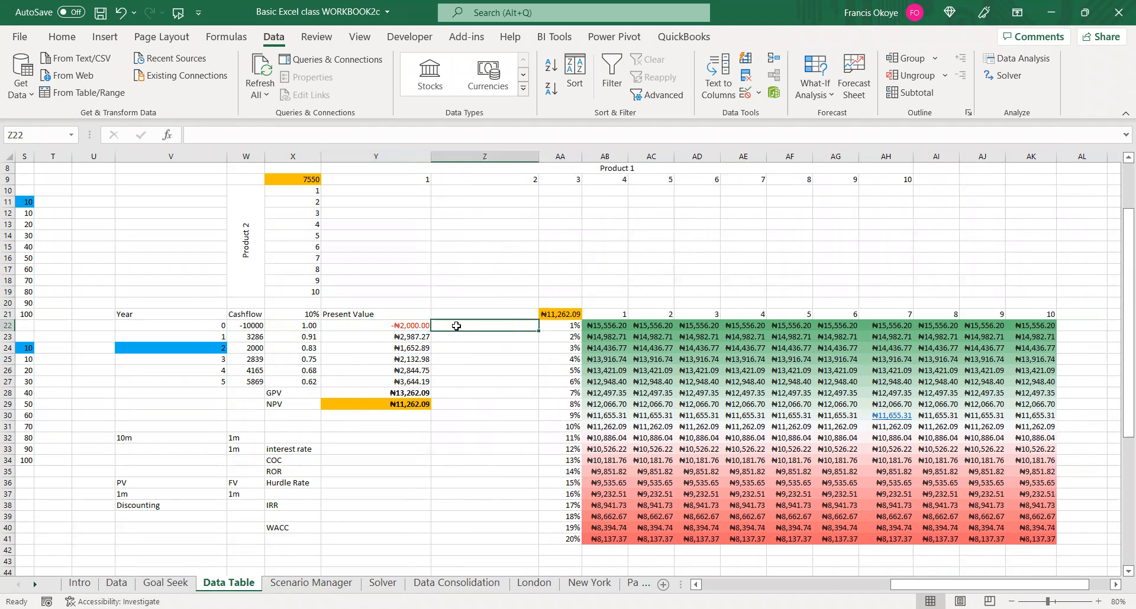
pyautogui.press('Return')
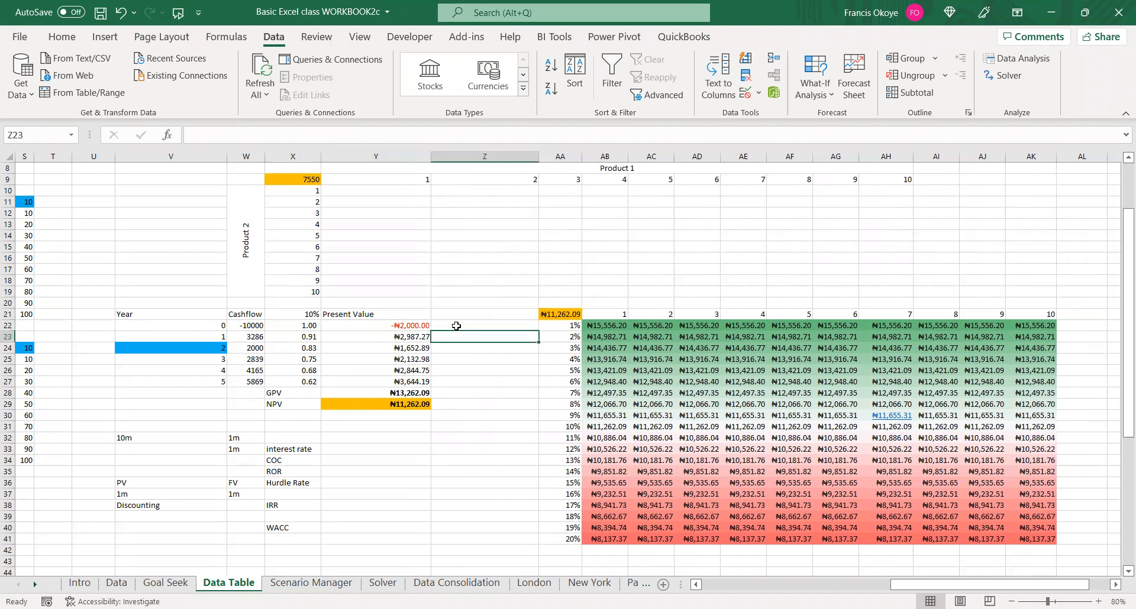
pyautogui.write('1-')
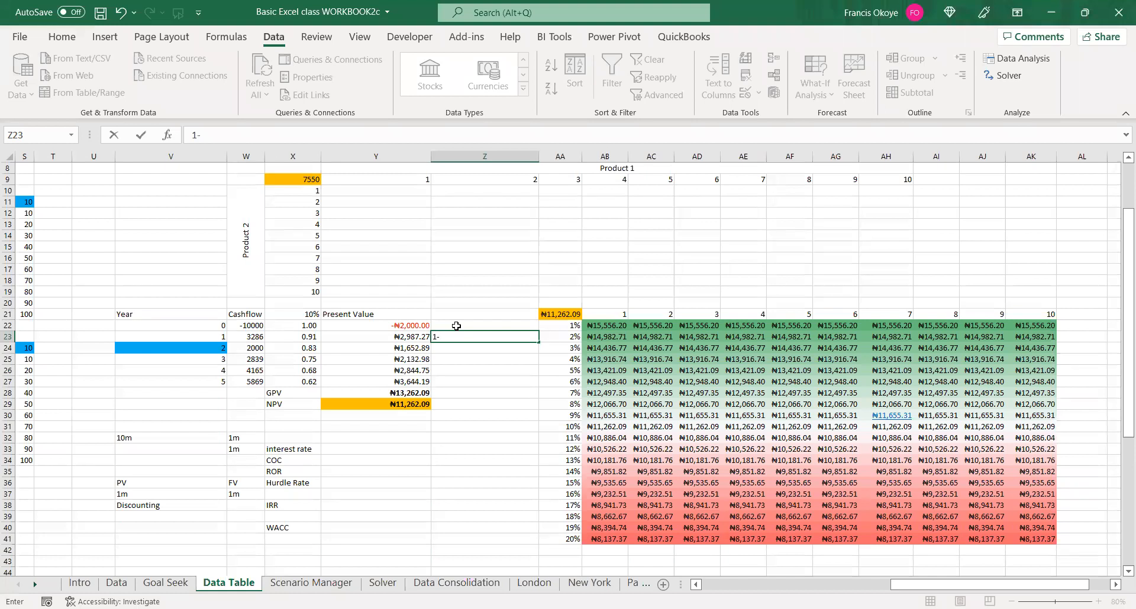
pyautogui.write('(1+')
pyautogui.click(466, 337)
pyautogui.write('r)')
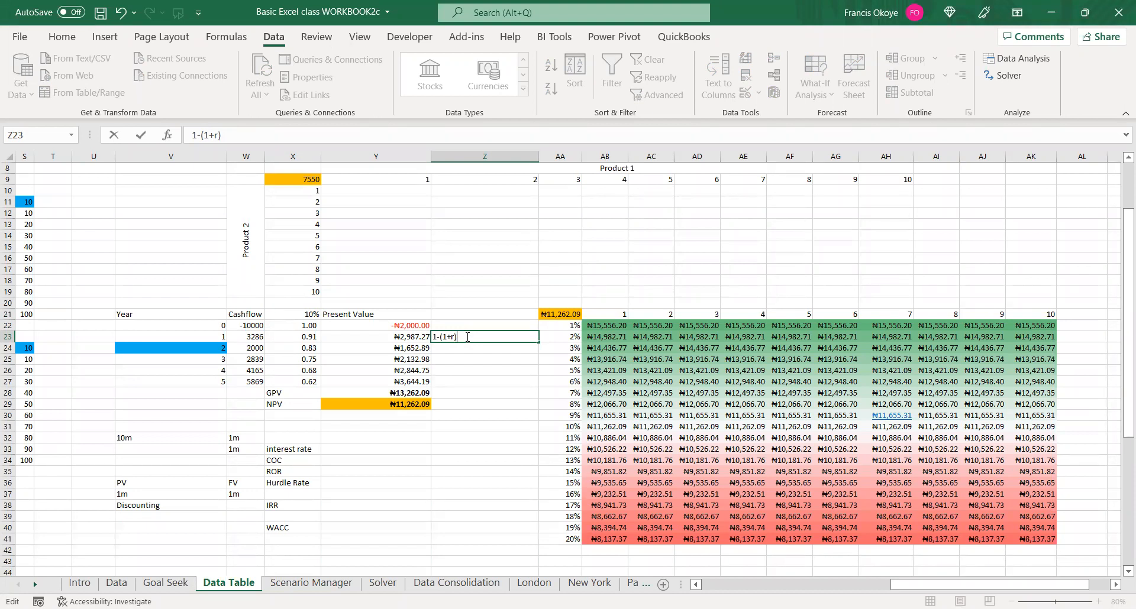
pyautogui.write('^')
pyautogui.press('Return')
# Move the annuity expression from Z23 up to Z20
pyautogui.click(427, 382)
pyautogui.click(482, 345)
pyautogui.click(481, 335)
pyautogui.hotkey('ctrl', 'c')
pyautogui.moveTo(481, 326); pyautogui.dragTo(482, 302)
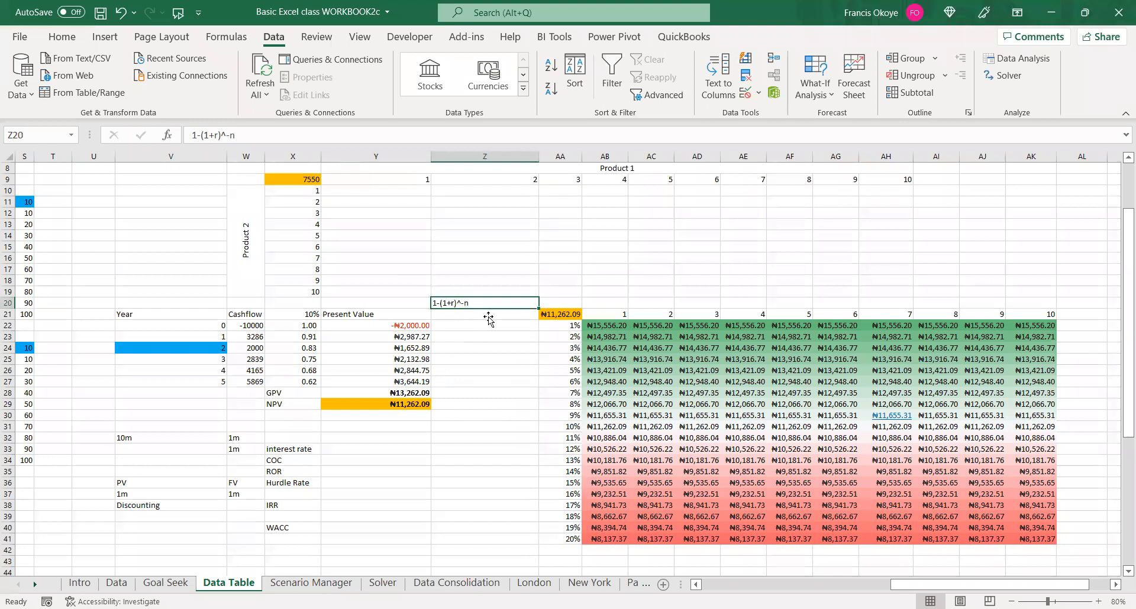
# Edit the expression in Z20 to the complete annuity factor formula (1-(1+r)^-n)/r
pyautogui.doubleClick(482, 302)
pyautogui.write(')')
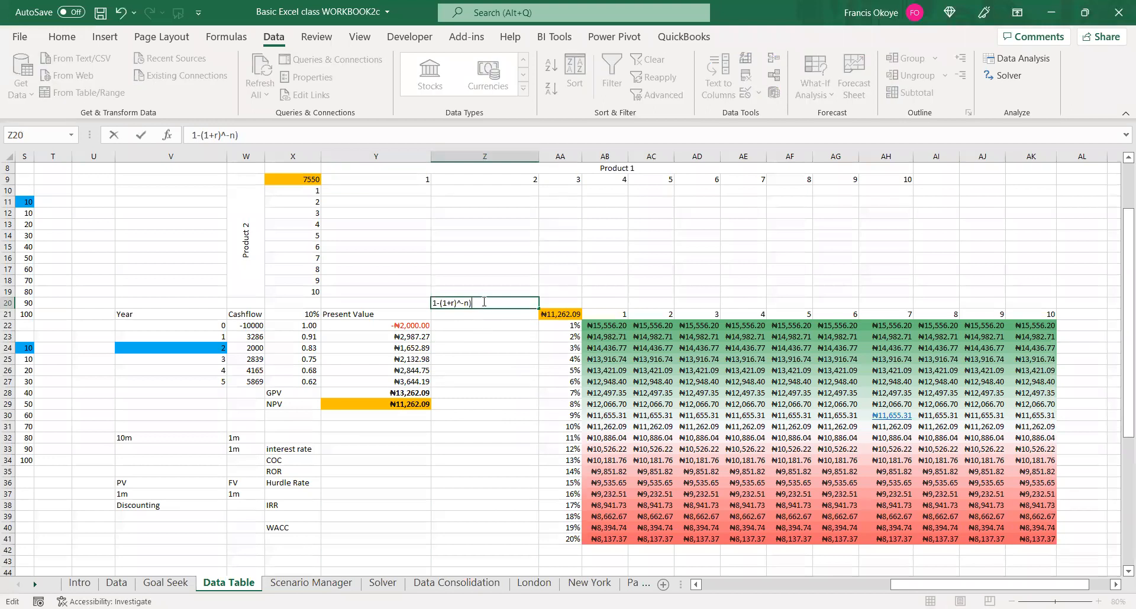
pyautogui.press('Home')
pyautogui.write('(')
pyautogui.write('/r')
pyautogui.press('Return')
pyautogui.click(475, 331)
pyautogui.click(465, 338)
pyautogui.click(464, 327)
pyautogui.click(464, 337)
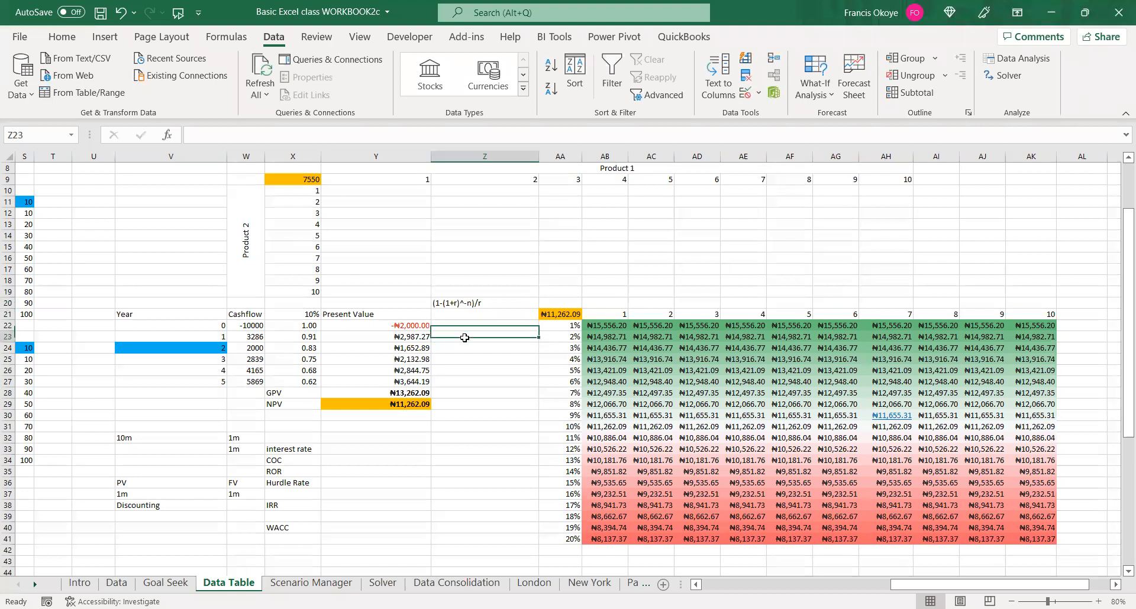
pyautogui.click(464, 325)
pyautogui.click(463, 336)
pyautogui.click(464, 327)
pyautogui.click(461, 338)
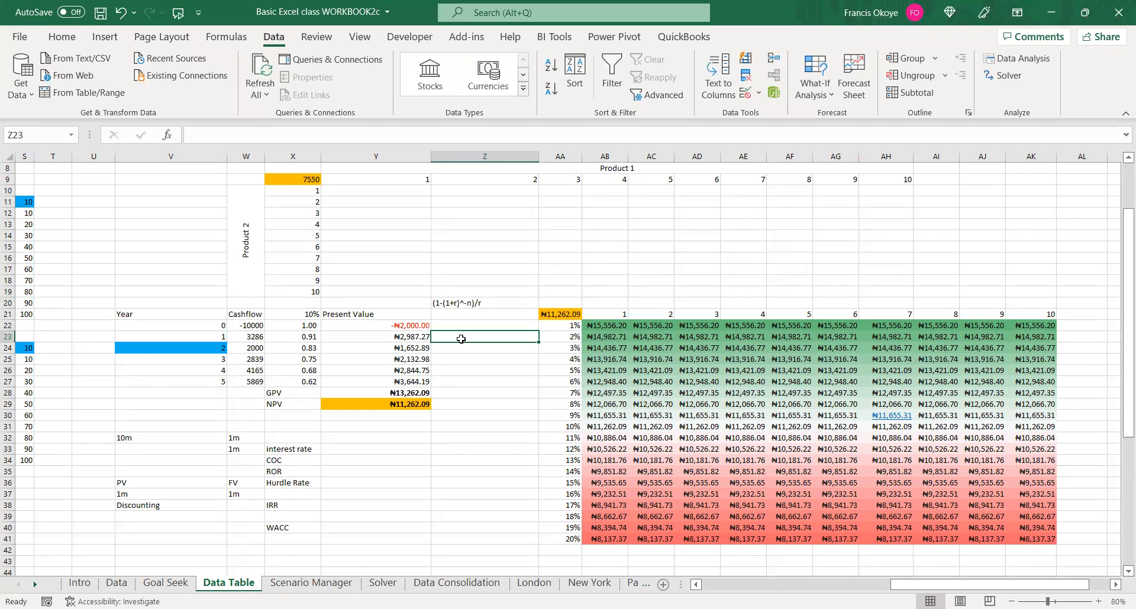
pyautogui.click(458, 327)
pyautogui.click(457, 339)
pyautogui.click(454, 326)
pyautogui.click(456, 337)
pyautogui.click(451, 326)
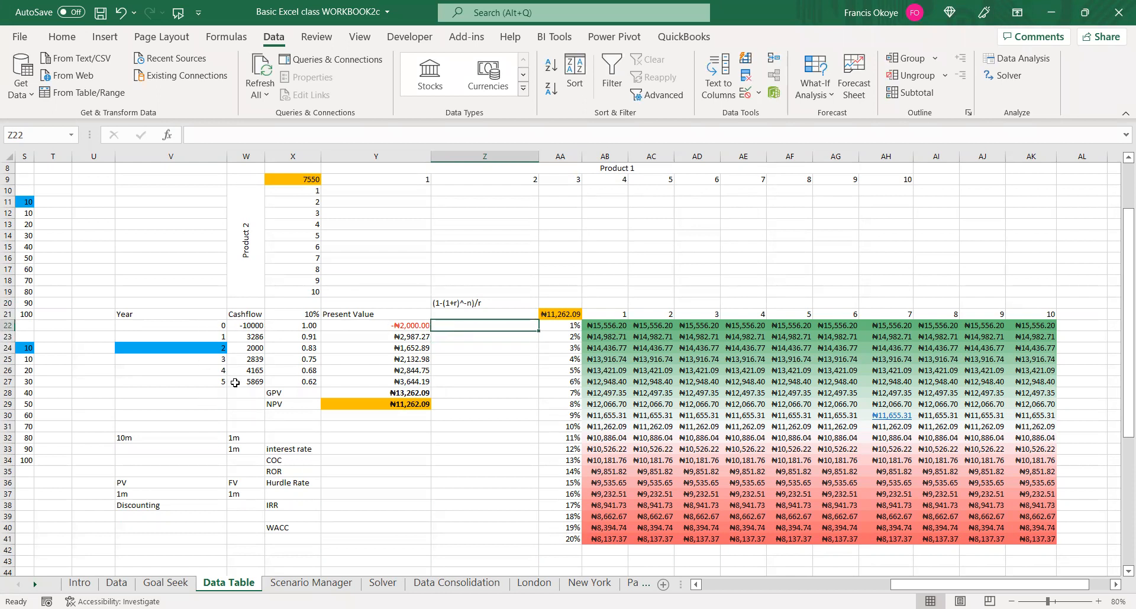
# Enter 5 in Z21, below the annuity factor expression
pyautogui.click(468, 314)
pyautogui.write('5')
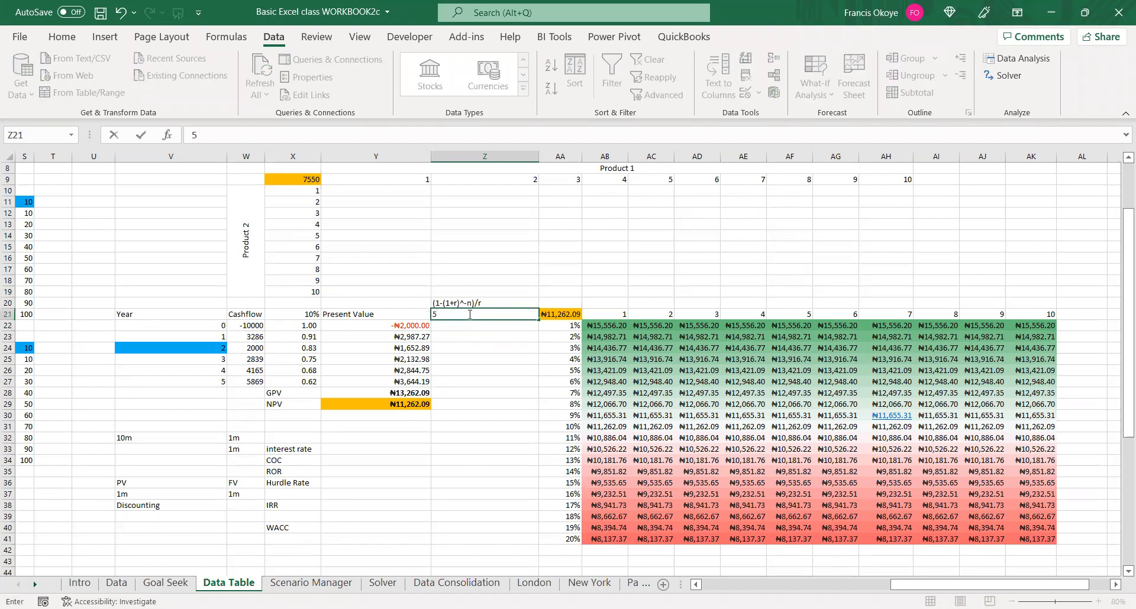
pyautogui.press('Return')
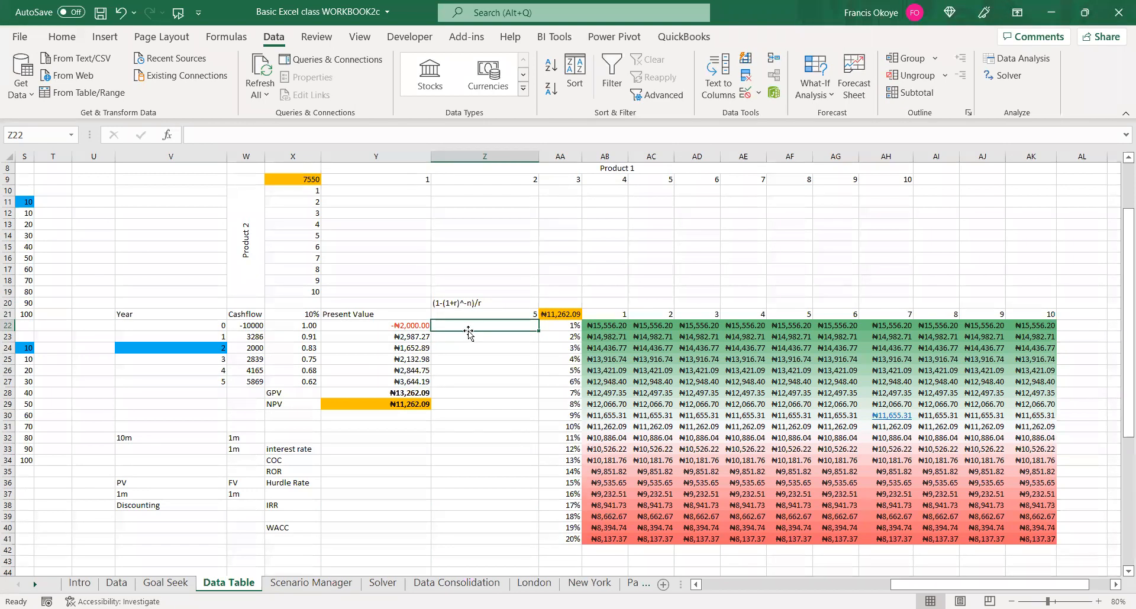
pyautogui.doubleClick(470, 318)
pyautogui.click(470, 316)
# Begin the annuity factor formula in Z22 as =1-(1+$X$21)^-(V27), using the discount rate and the year 5 cell
pyautogui.click(474, 326)
pyautogui.write('=1')
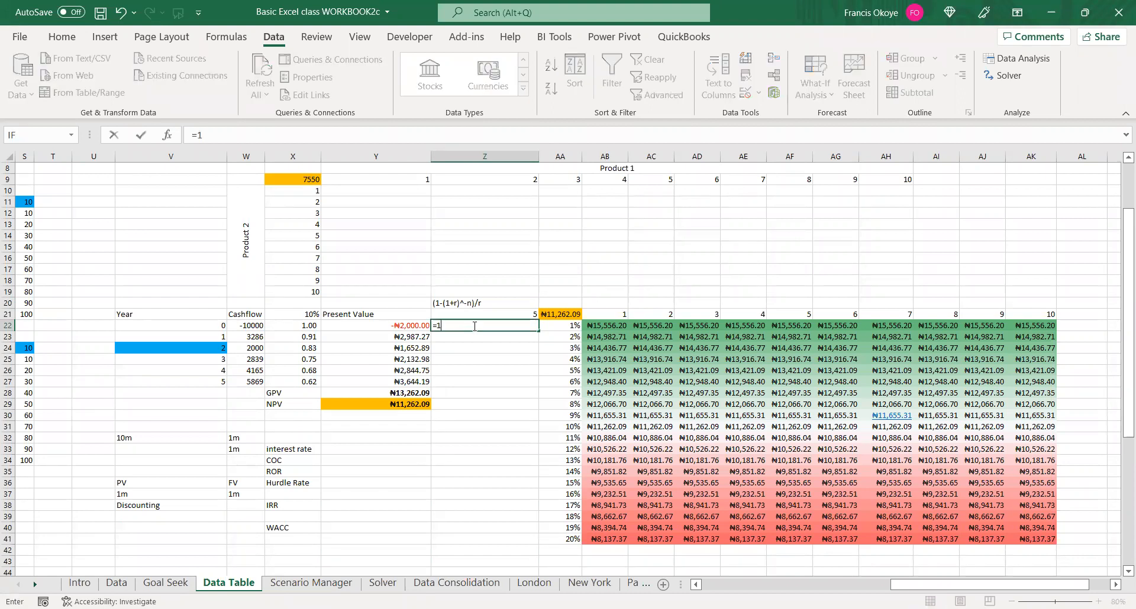
pyautogui.write('-(1+')
pyautogui.click(297, 314)
pyautogui.press('F4')
pyautogui.write(')^-(')
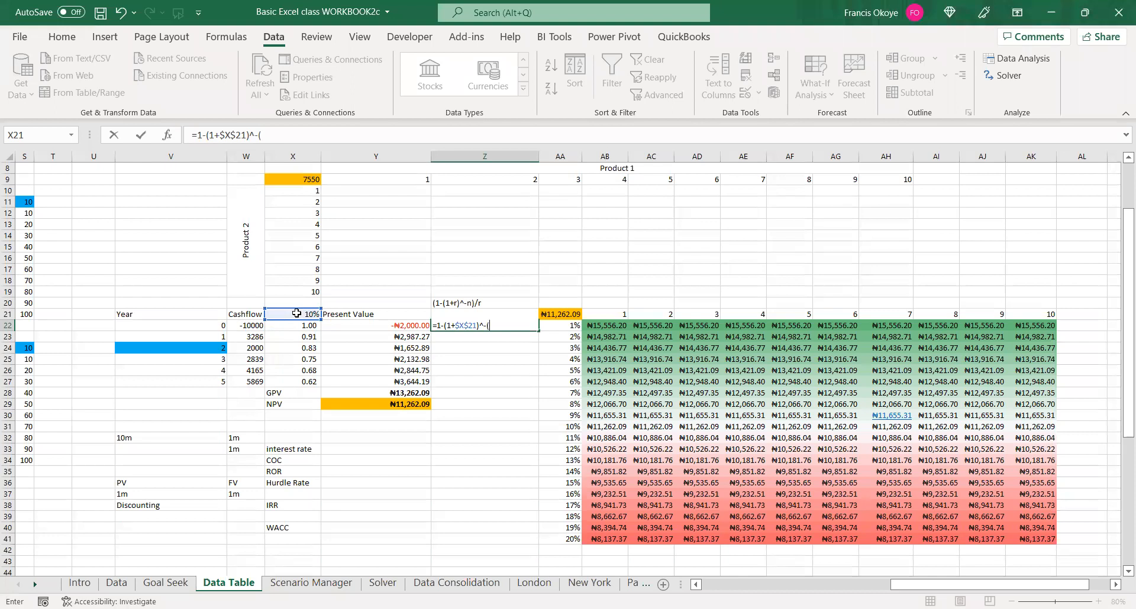
pyautogui.click(182, 382)
pyautogui.write(')')
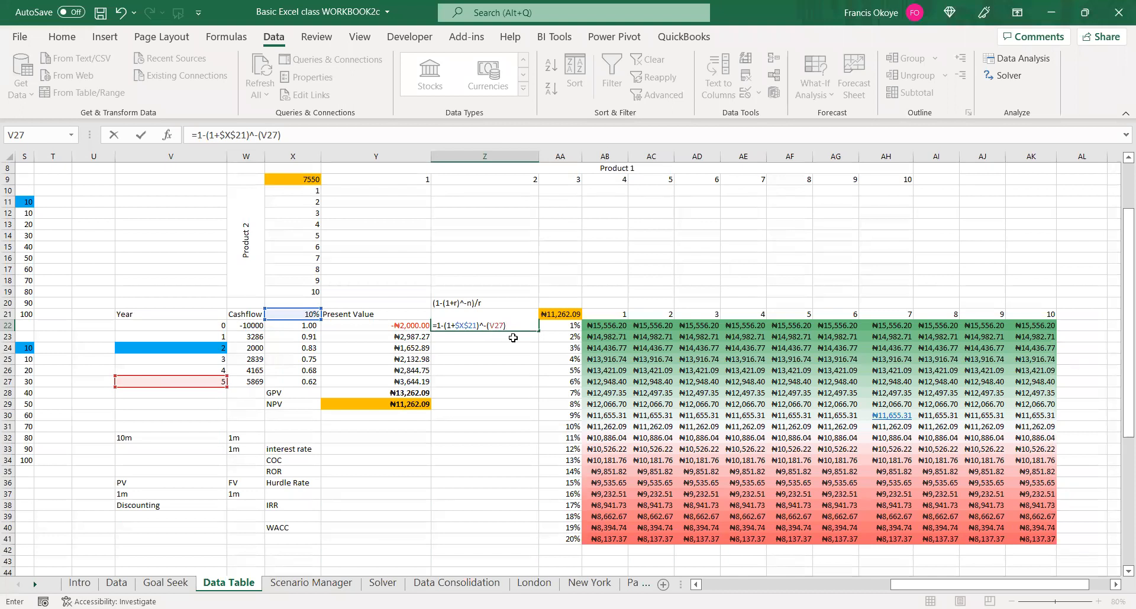
# Complete the annuity factor formula in Z22 as =(1-(1+$X$21)^-(V27))/$X$21, dividing the bracketed numerator by the discount rate
pyautogui.press('F2')
pyautogui.write('(')
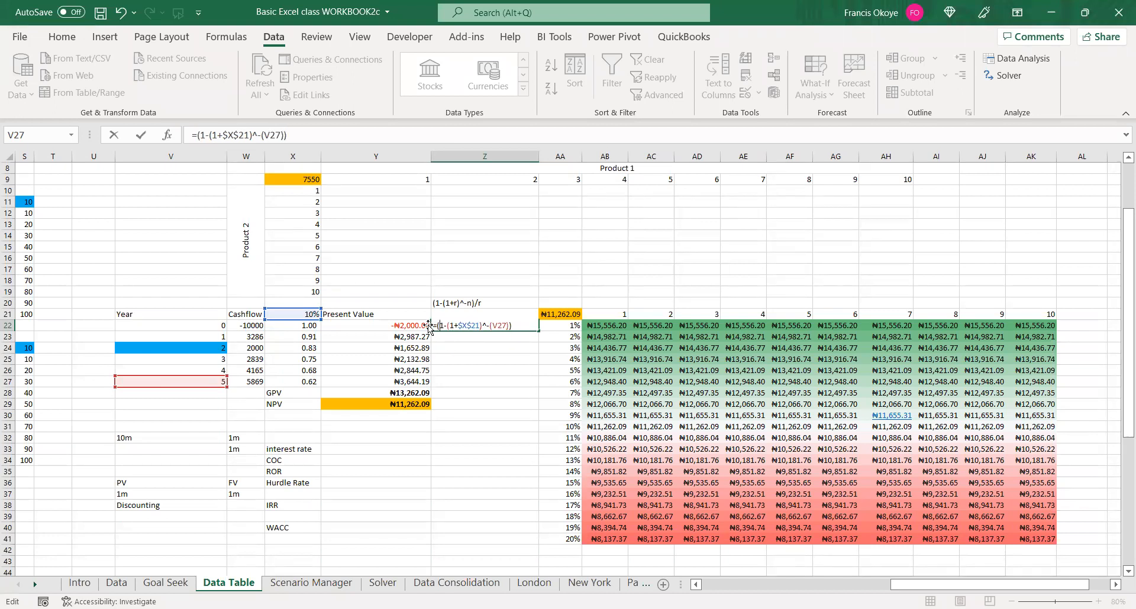
pyautogui.press('End')
pyautogui.write('/')
pyautogui.click(296, 314)
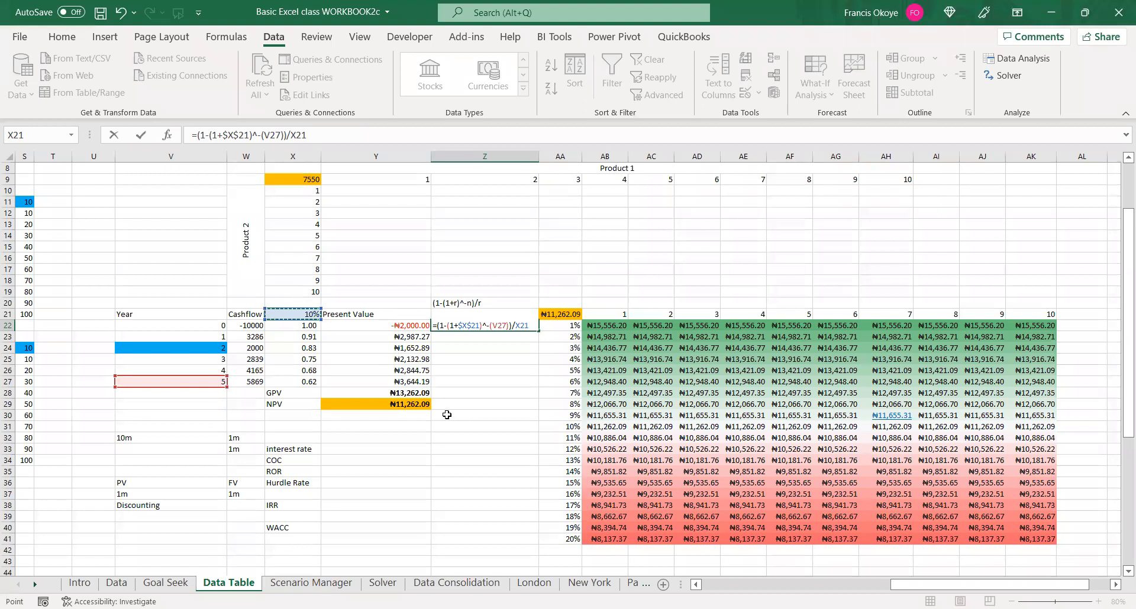
pyautogui.press('F4')
pyautogui.press('Return')
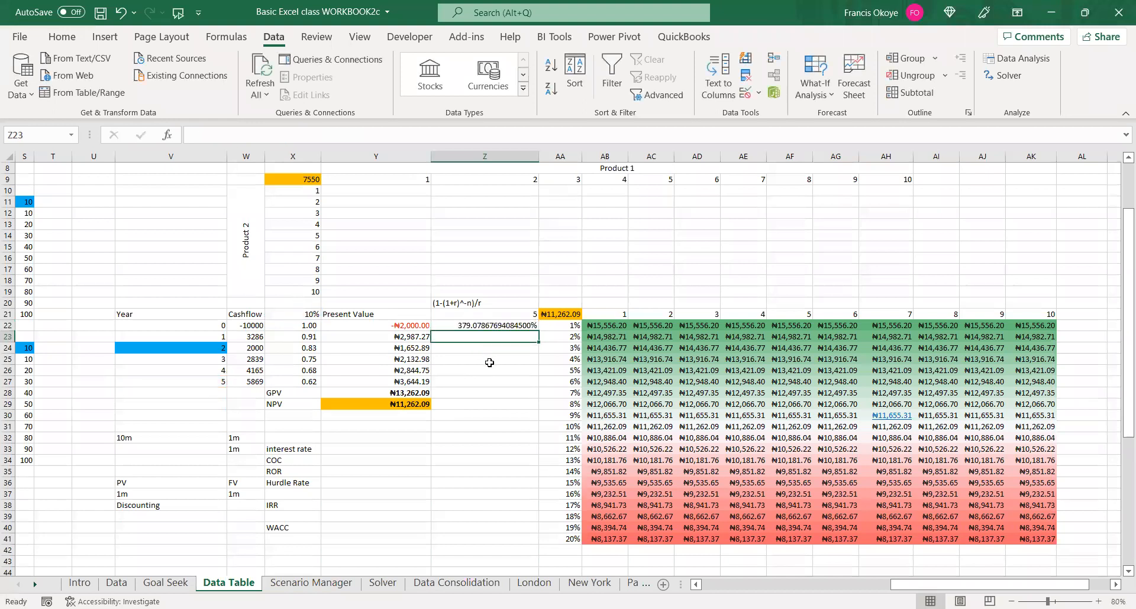
# Remove the numerator's outer parentheses from the Z22 formula, leaving =1-(1+$X$21)^-(V27)/$X$21
pyautogui.doubleClick(501, 325)
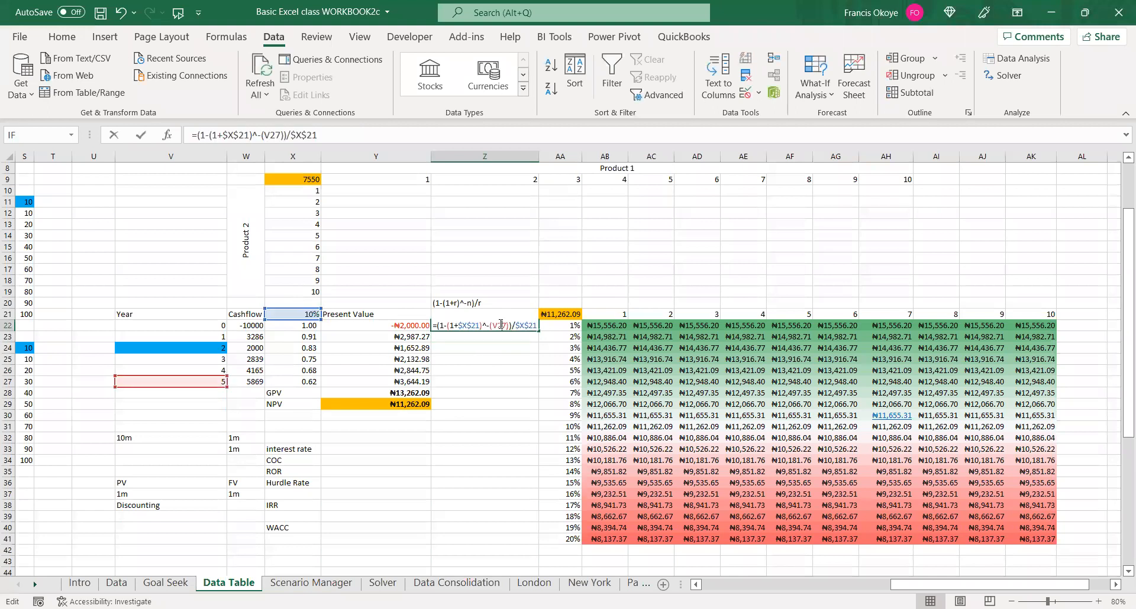
pyautogui.click(439, 325)
pyautogui.press('BackSpace')
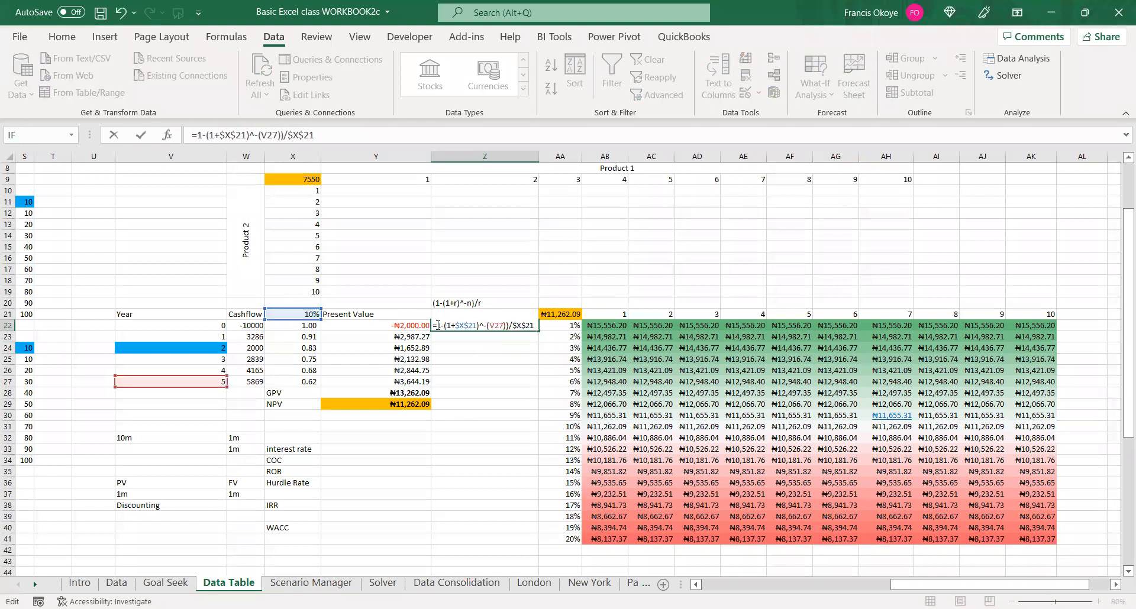
pyautogui.click(509, 325)
pyautogui.press('BackSpace')
pyautogui.press('Return')
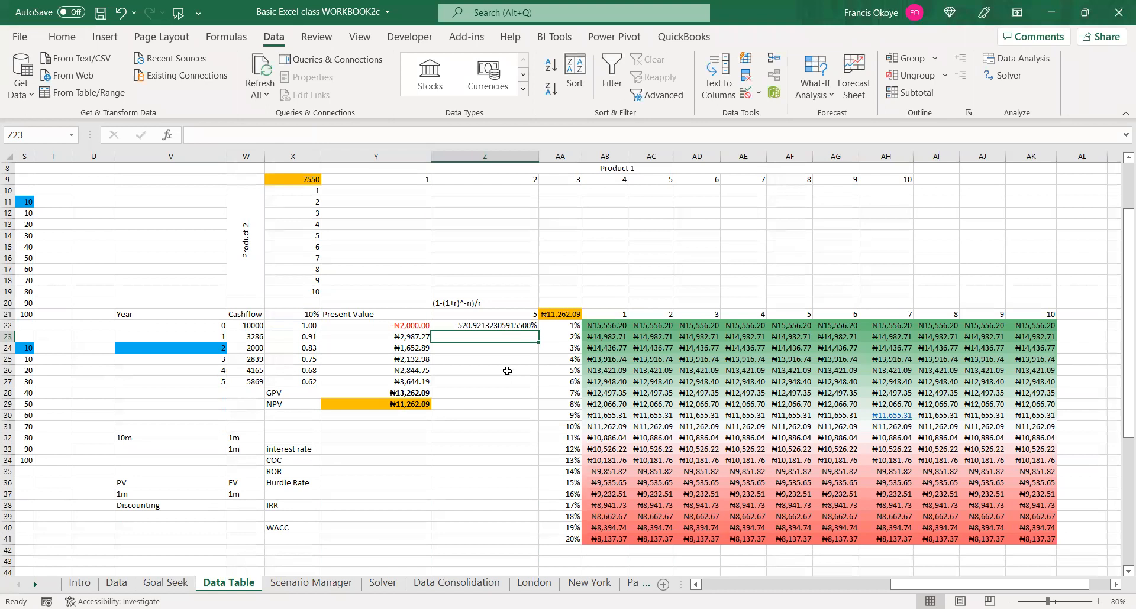
# Change the number format of Z22 from Percentage to General and clear the cell's formula
pyautogui.doubleClick(509, 325)
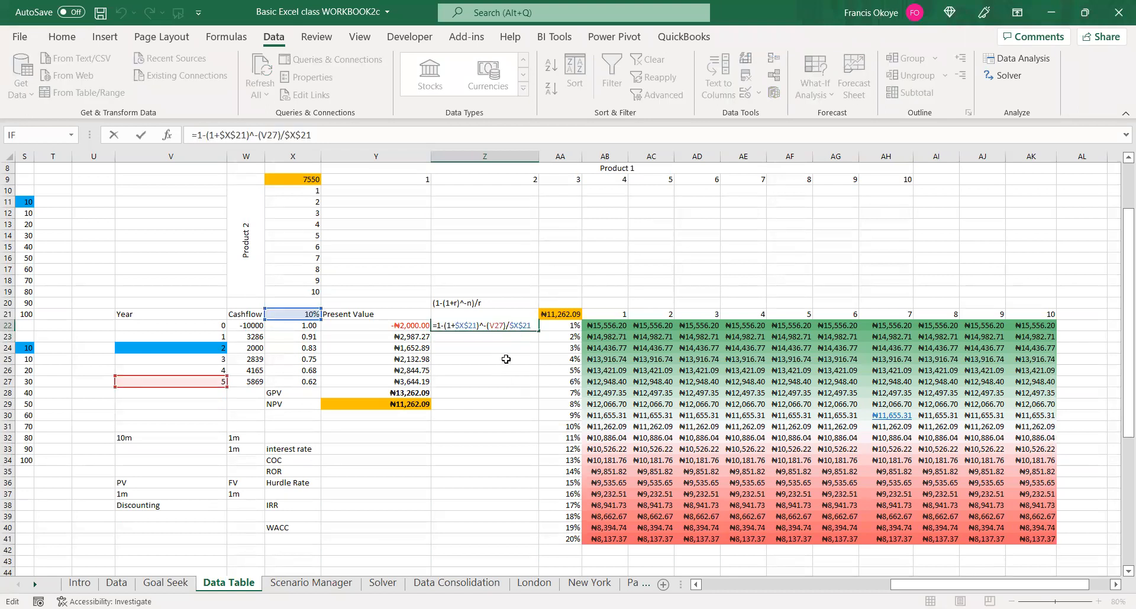
pyautogui.press('Escape')
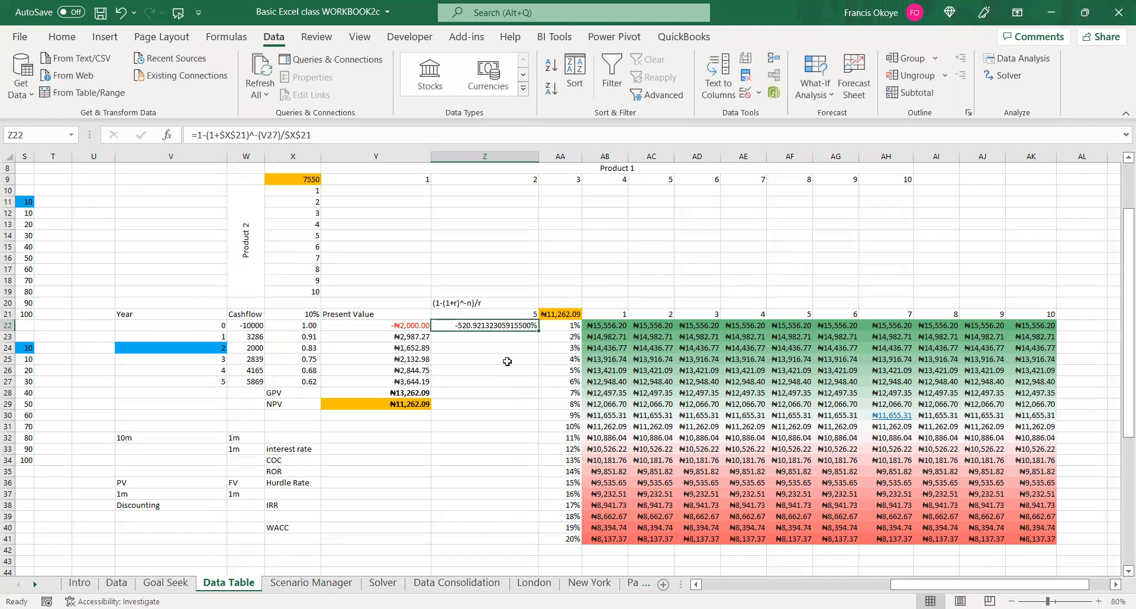
pyautogui.hotkey('ctrl', '1')
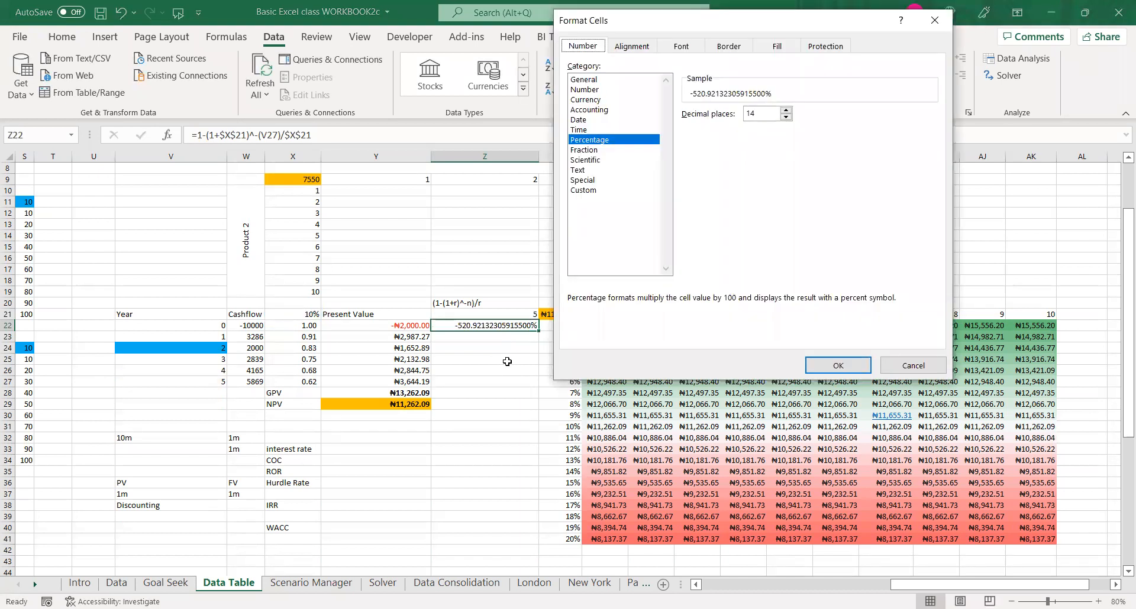
pyautogui.press('Home')
pyautogui.click(822, 364)
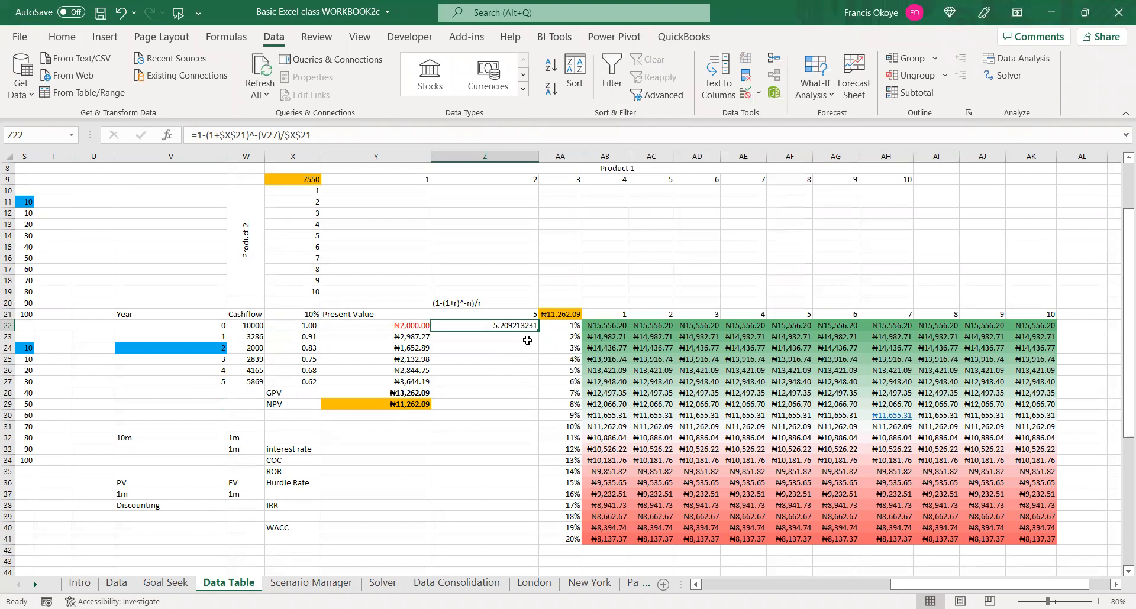
pyautogui.press('Delete')
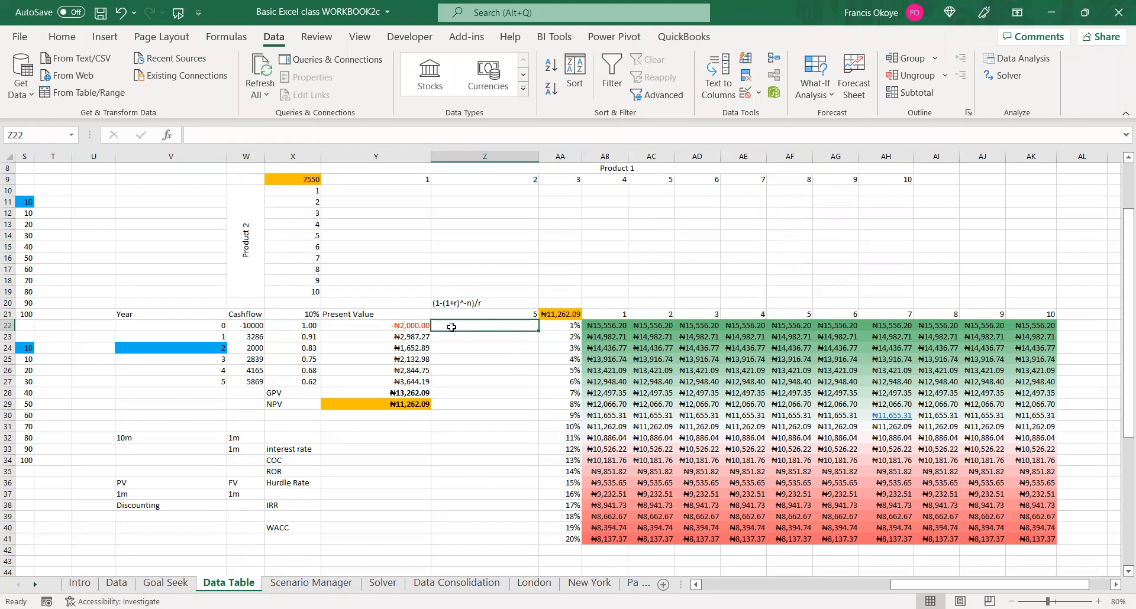
pyautogui.write('=')
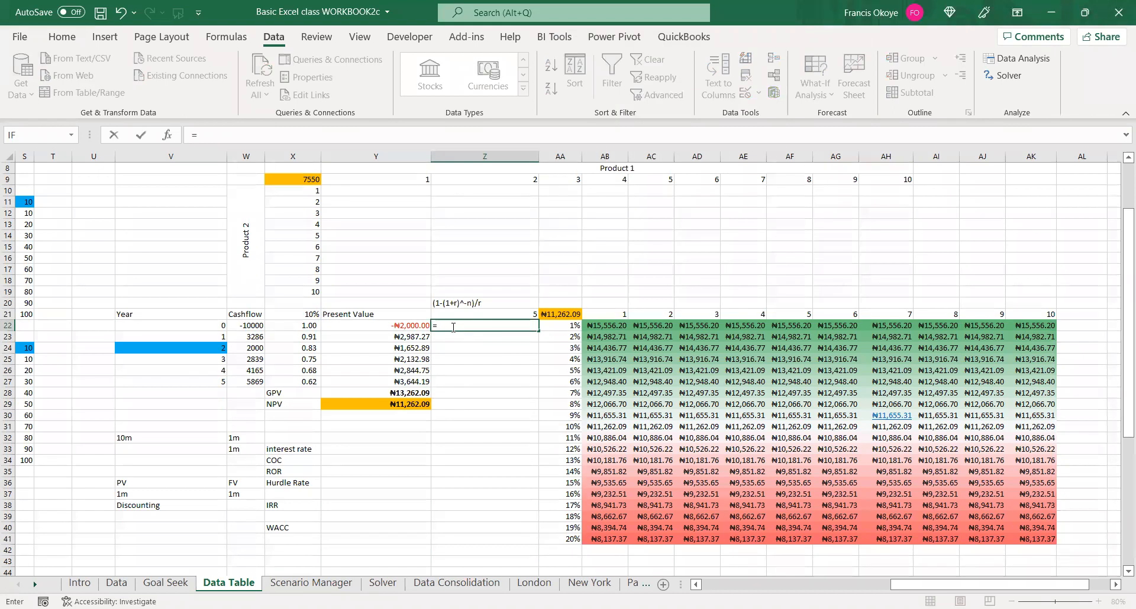
pyautogui.write('(1-(1+')
pyautogui.click(305, 315)
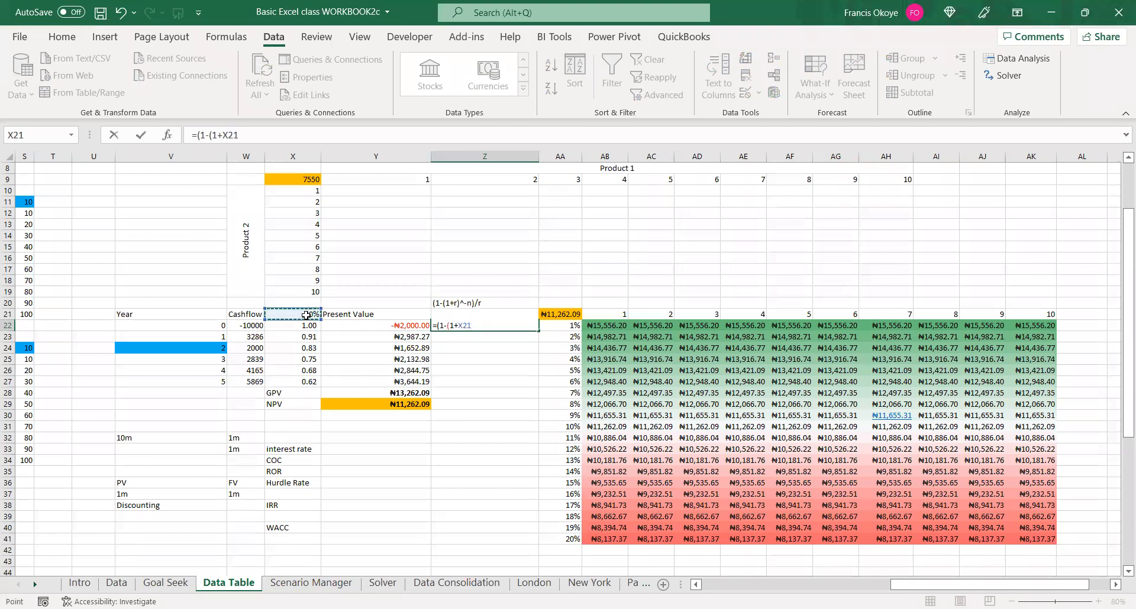
pyautogui.press('F4')
pyautogui.write(')')
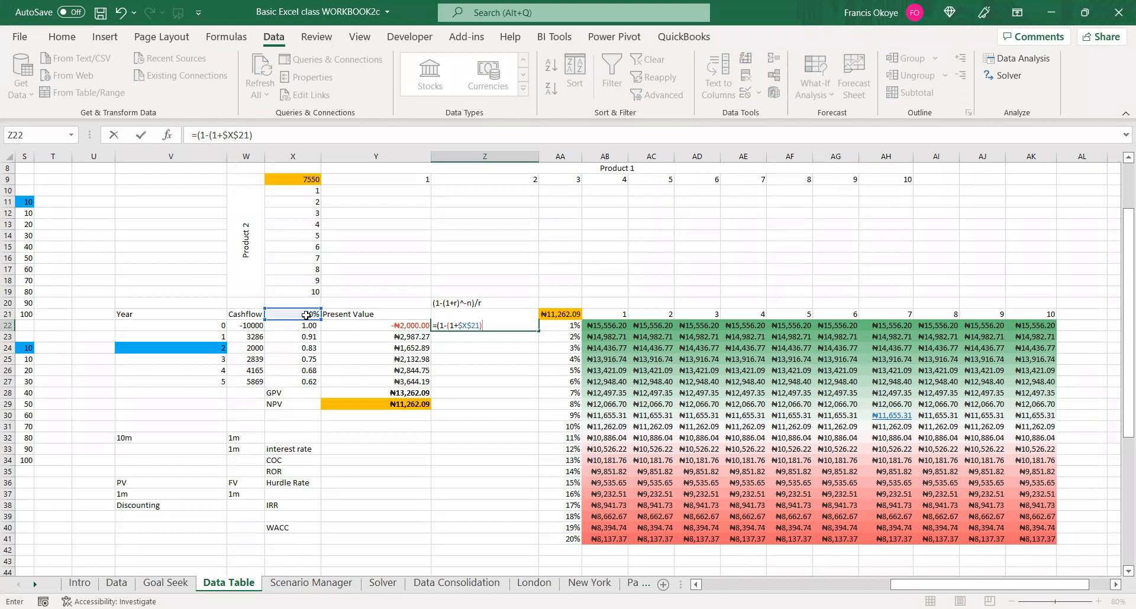
pyautogui.write('^')
pyautogui.press('Escape')
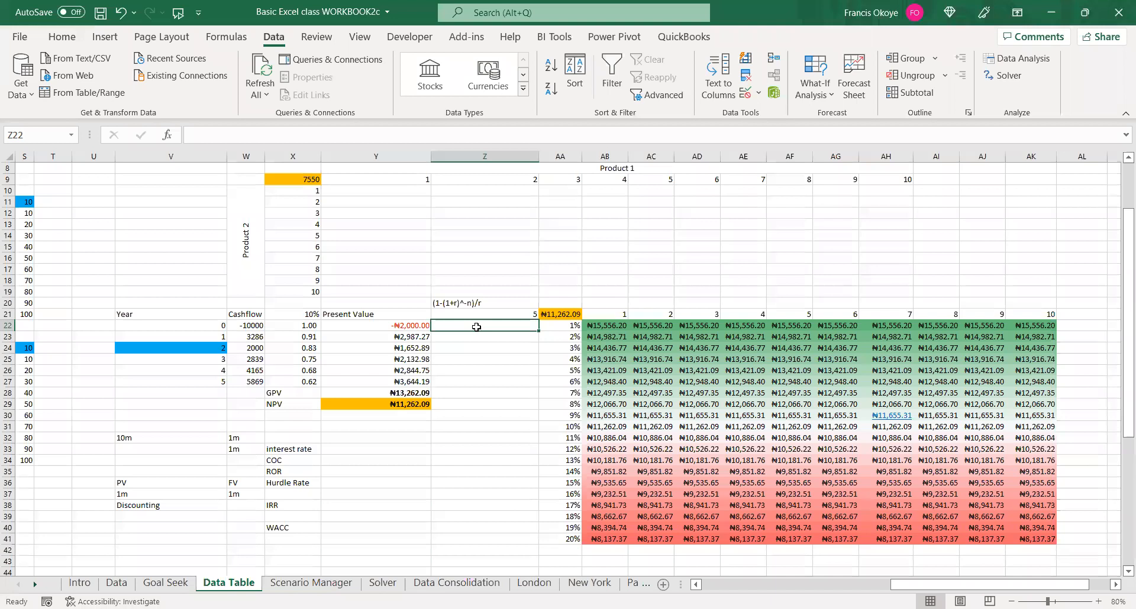
# Begin the annuity factor formula in Z22 as =1-(1+$X$21)^-Z21)/X21, using the discount rate and the number of periods in Z21
pyautogui.write('=1')
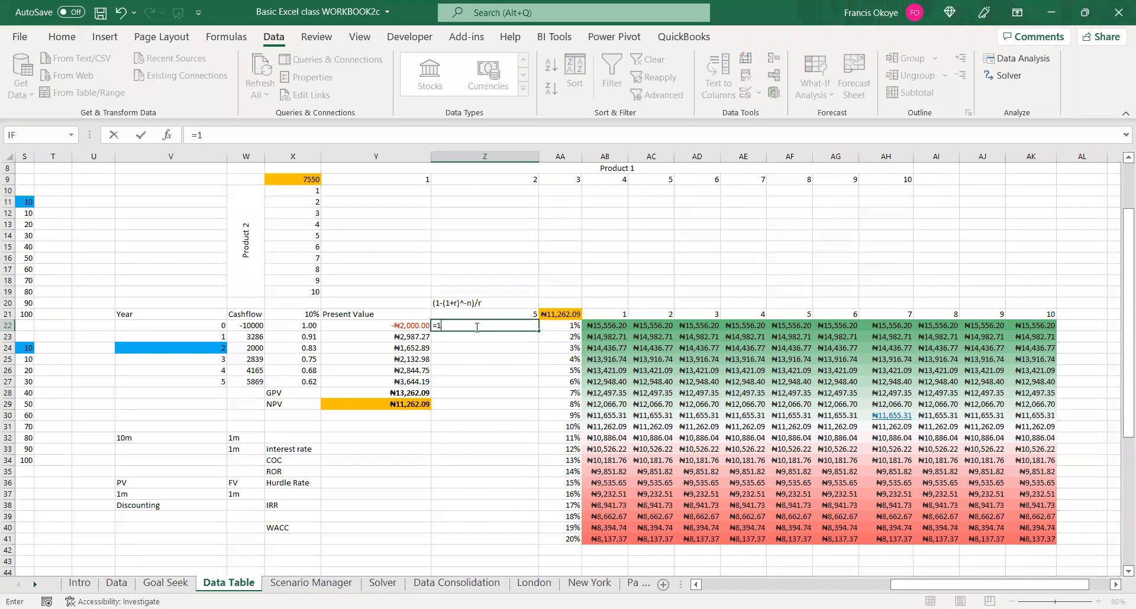
pyautogui.write('-(1+')
pyautogui.click(291, 314)
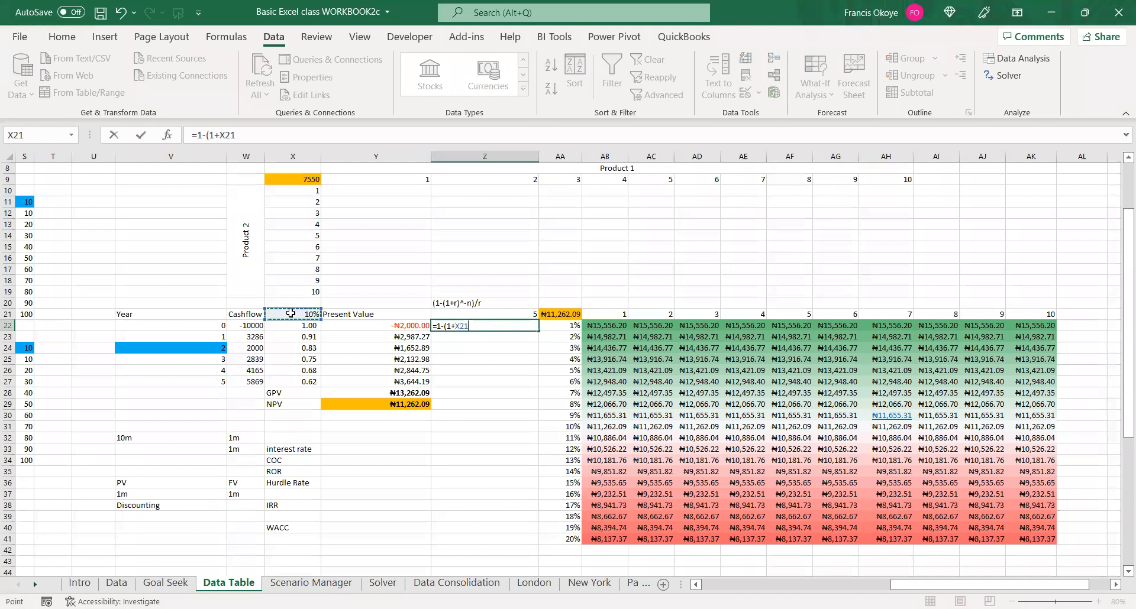
pyautogui.press('F4')
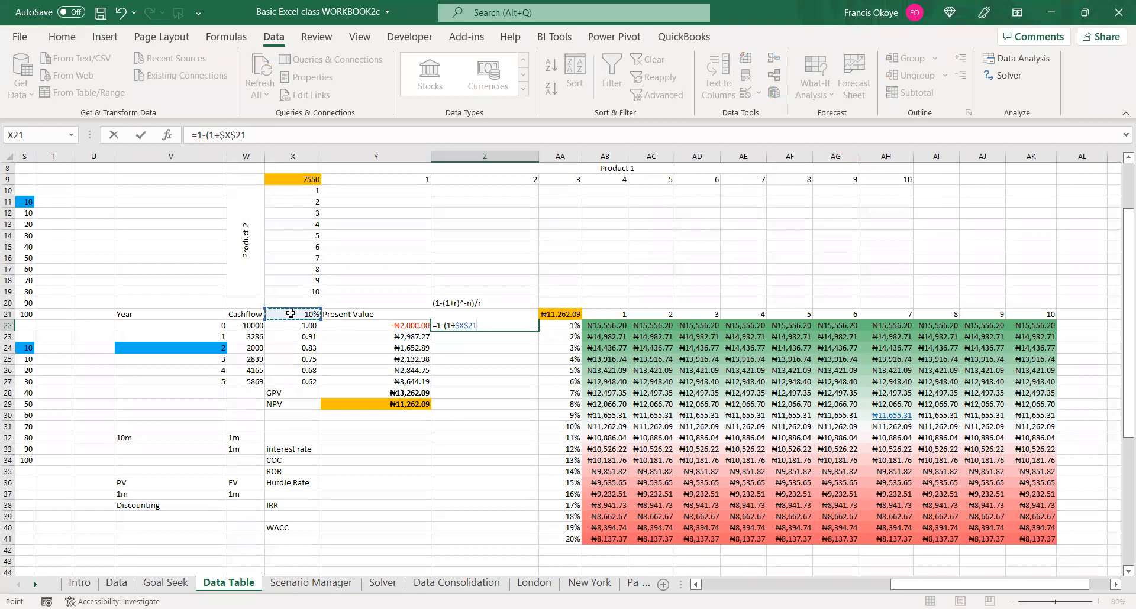
pyautogui.write(')')
pyautogui.write('-')
pyautogui.click(452, 303)
pyautogui.press('Down')
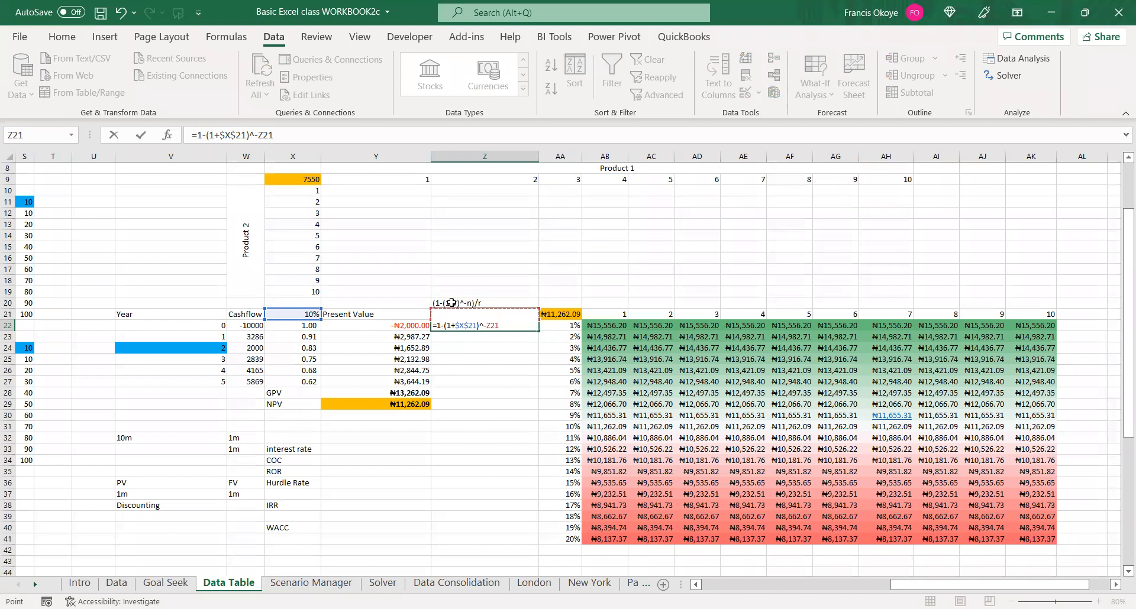
pyautogui.write('/')
pyautogui.click(300, 315)
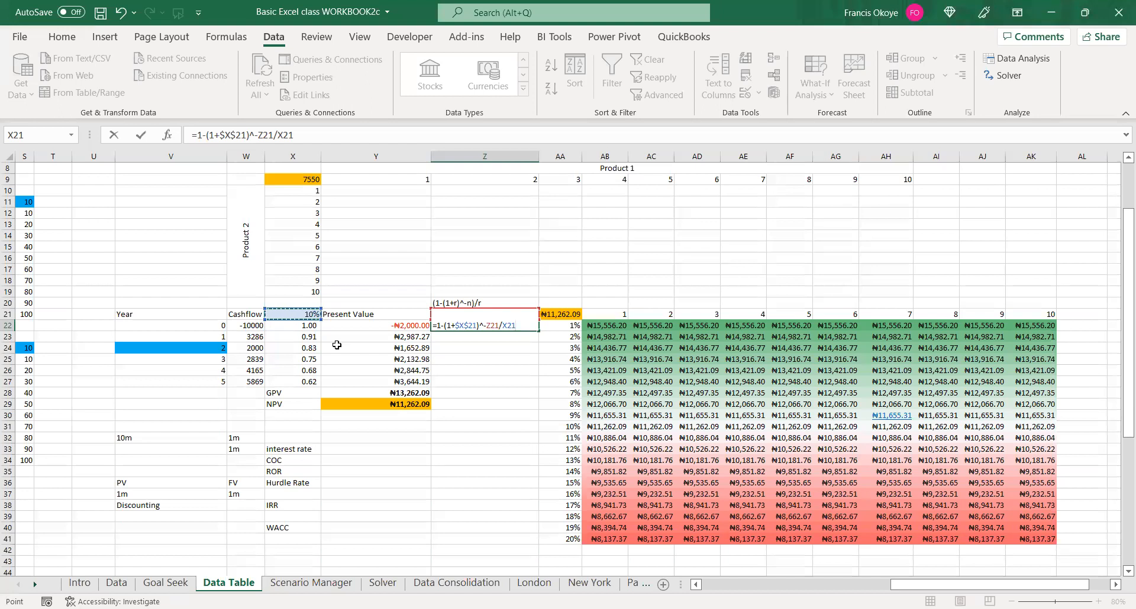
pyautogui.click(502, 325)
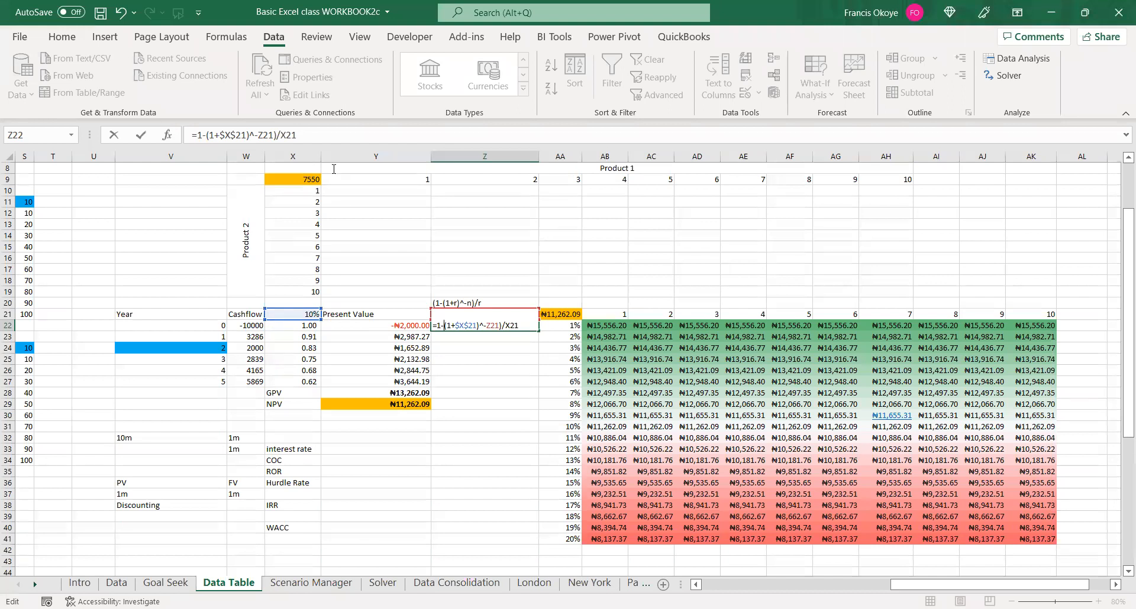
# Handwrite the annuity factor formula [1-(1+r)^-n]/r as a red annotation above the NPV data table
pyautogui.moveTo(687, 188)
pyautogui.mouseDown()
pyautogui.moveTo(687, 212)
pyautogui.moveTo(711, 200)
pyautogui.moveTo(750, 214)
pyautogui.moveTo(784, 195)
pyautogui.moveTo(798, 220)
pyautogui.mouseUp()
pyautogui.click(750, 191)
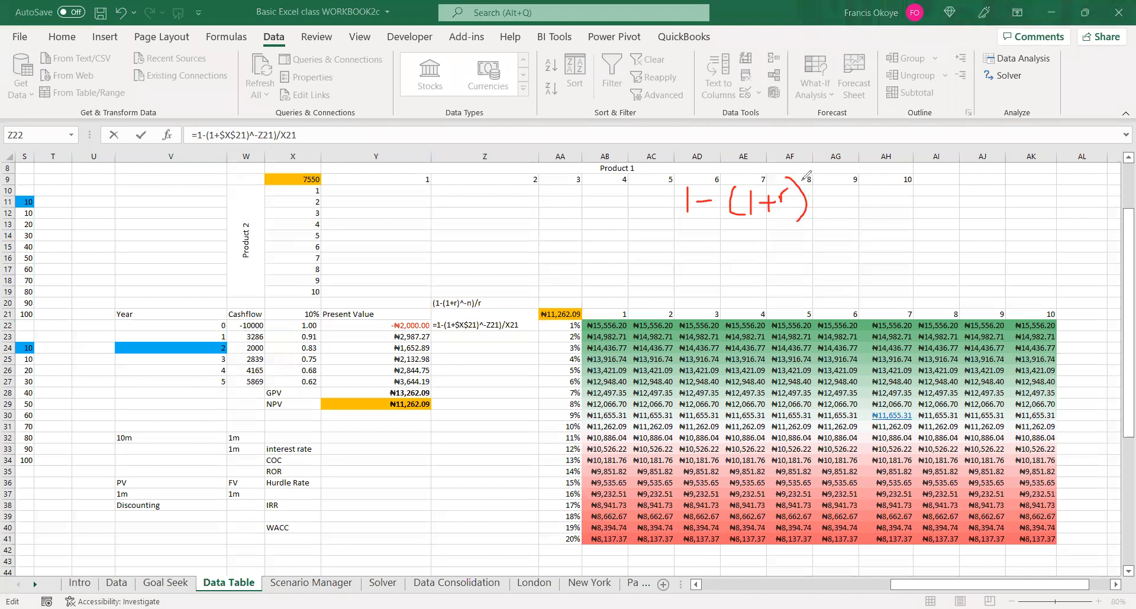
pyautogui.moveTo(800, 180)
pyautogui.mouseDown()
pyautogui.moveTo(825, 170)
pyautogui.moveTo(826, 180)
pyautogui.mouseUp()
pyautogui.moveTo(677, 232); pyautogui.dragTo(832, 231)
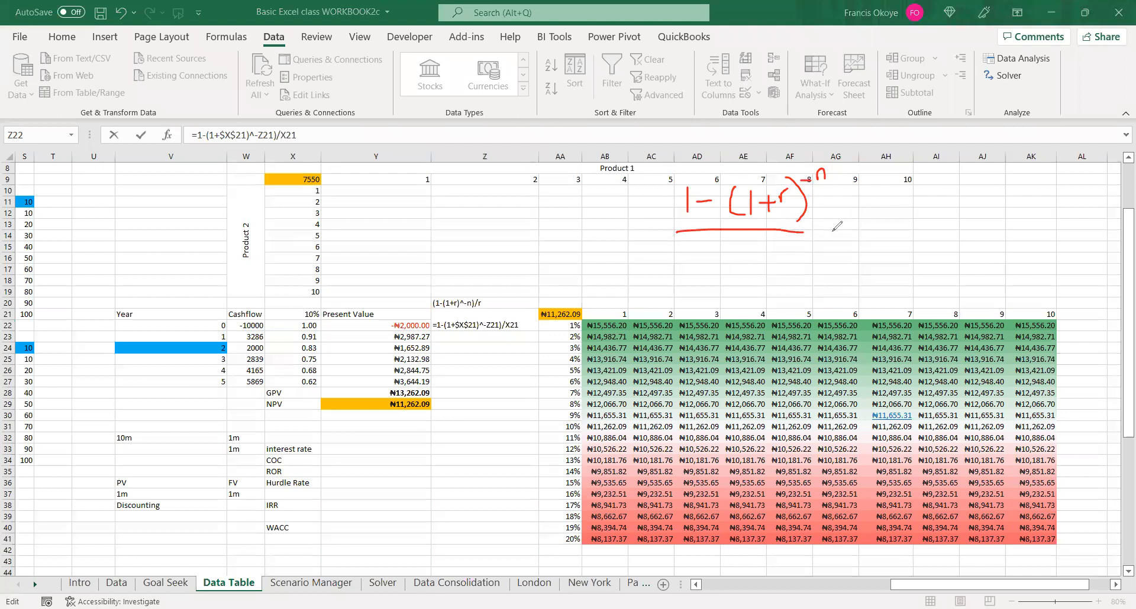
pyautogui.moveTo(737, 240)
pyautogui.mouseDown()
pyautogui.moveTo(738, 259)
pyautogui.moveTo(754, 239)
pyautogui.mouseUp()
pyautogui.moveTo(676, 178); pyautogui.dragTo(682, 220)
pyautogui.moveTo(831, 164)
pyautogui.mouseDown()
pyautogui.moveTo(841, 207)
pyautogui.moveTo(829, 218)
pyautogui.mouseUp()
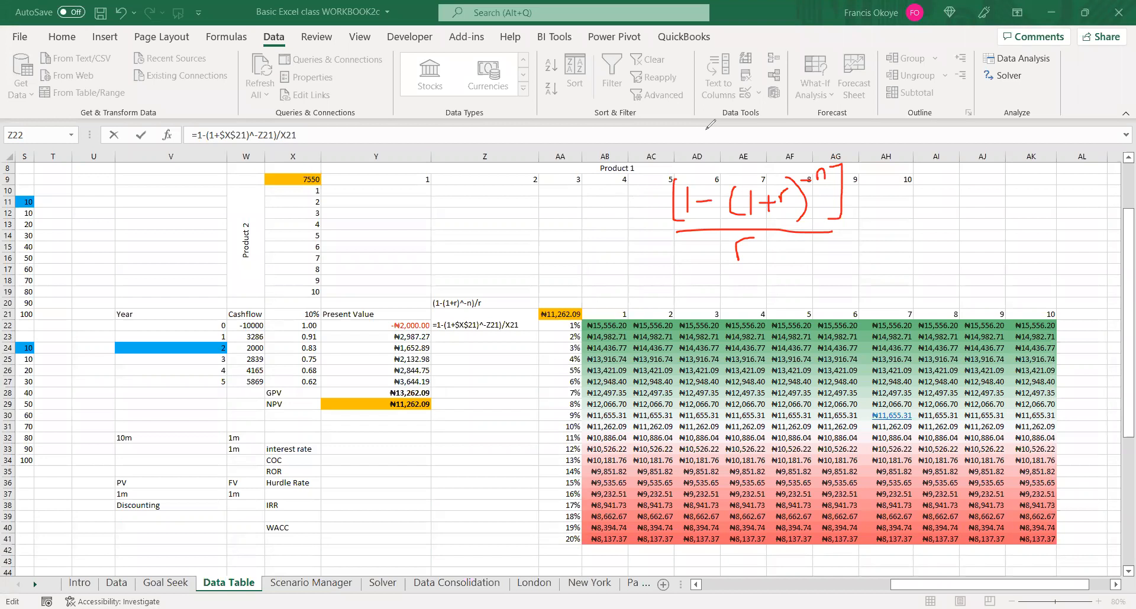
# Add the opening parenthesis before the numerator and enter the Z22 formula as =(1-(1+$X$21)^-Z21)/X21
pyautogui.click(437, 326)
pyautogui.write('(')
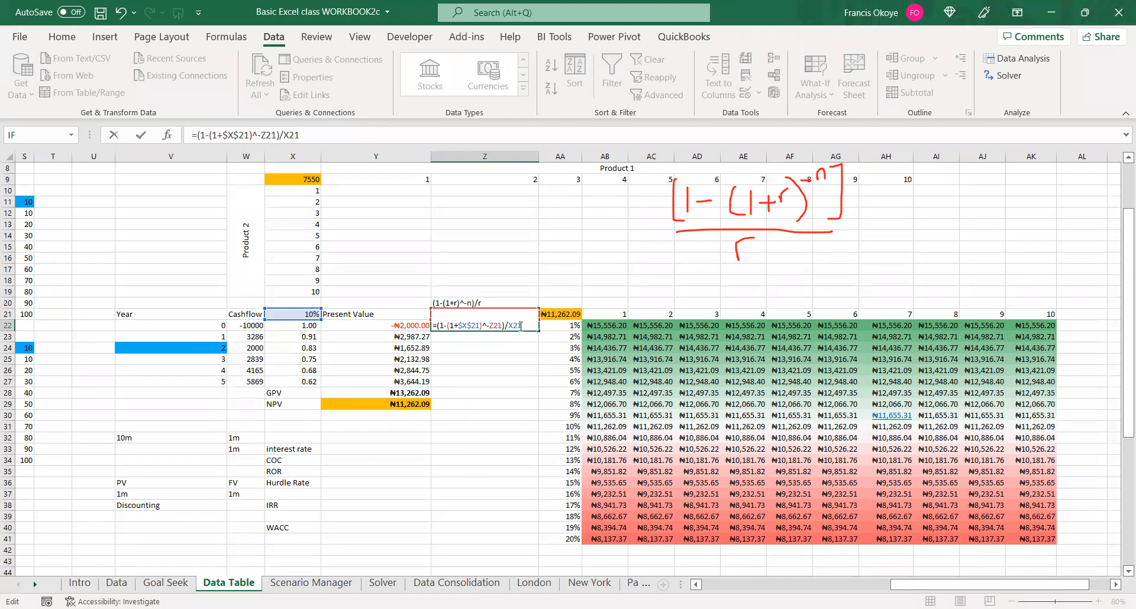
pyautogui.click(509, 326)
pyautogui.press('Return')
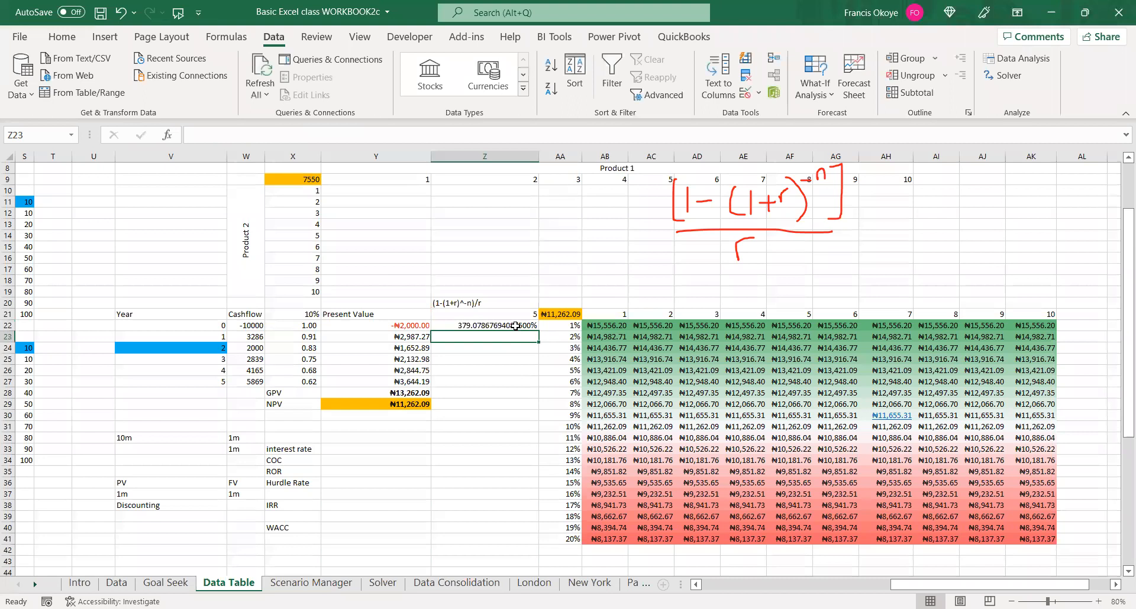
# Fill the annuity factor formula from Z22 down to Z27 and format the range as General
pyautogui.click(532, 328)
pyautogui.moveTo(535, 331); pyautogui.dragTo(534, 383)
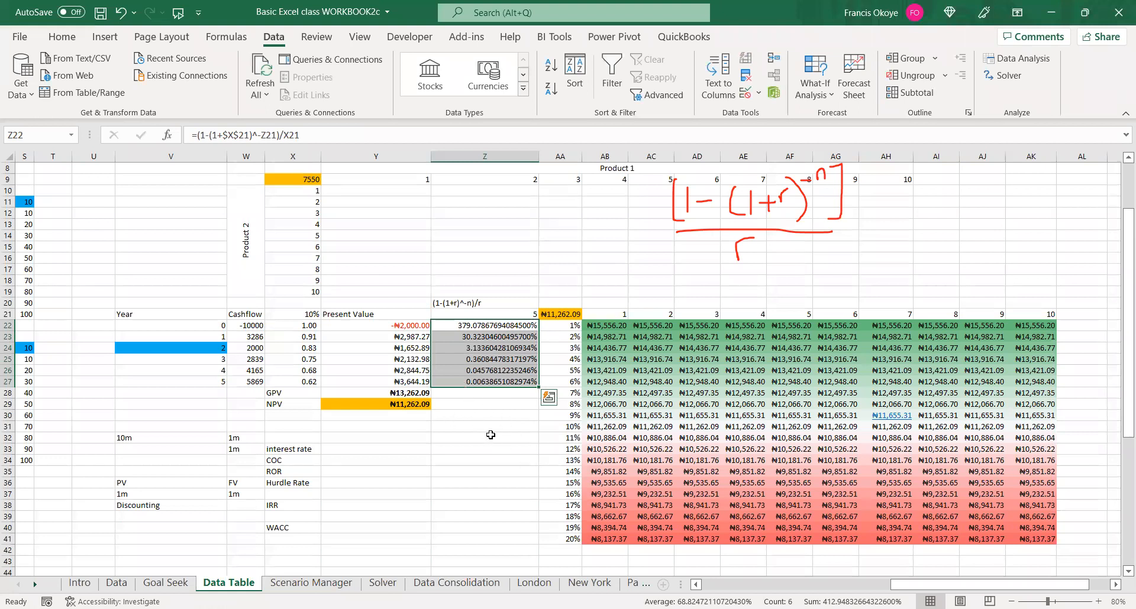
pyautogui.hotkey('ctrl', '1')
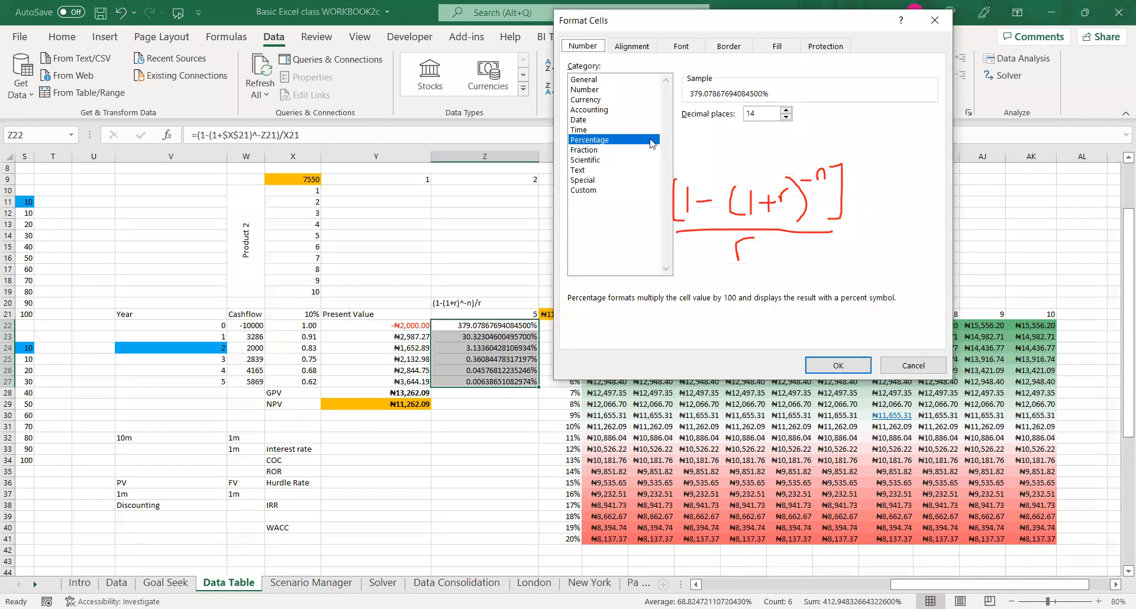
pyautogui.click(616, 79)
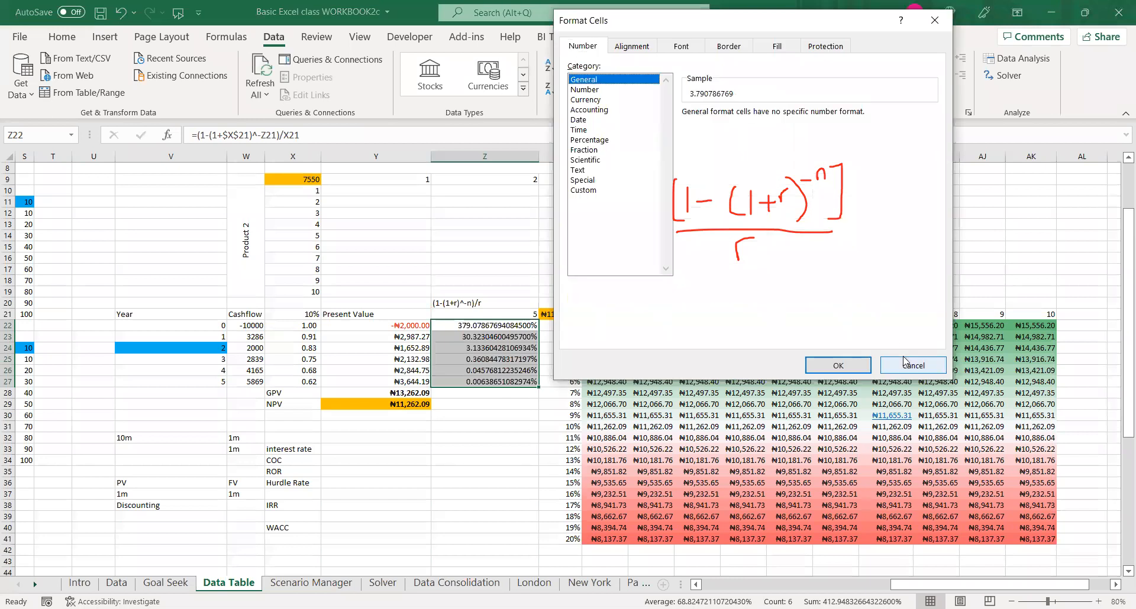
pyautogui.click(855, 369)
pyautogui.click(497, 513)
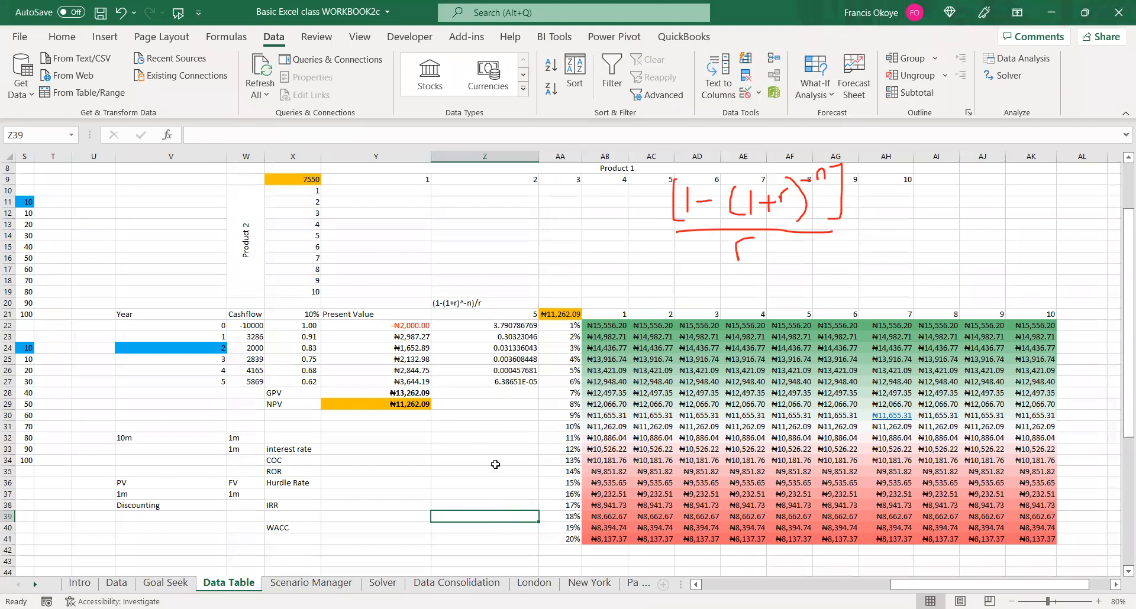
# Inspect the annuity factor formula in Z22 and its cell references without changing it
pyautogui.click(507, 327)
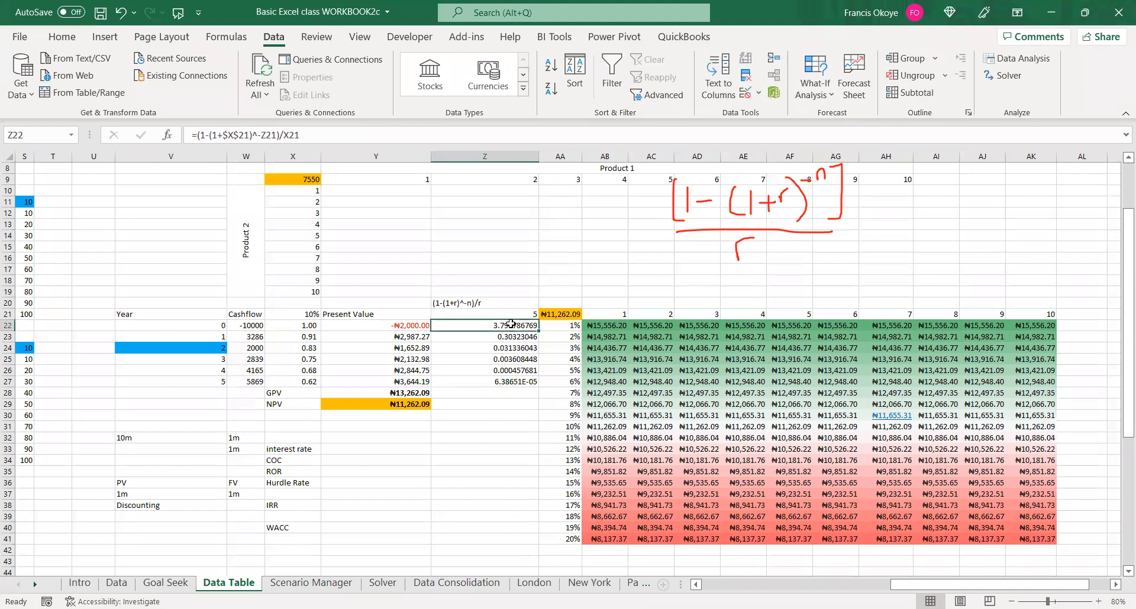
pyautogui.doubleClick(508, 327)
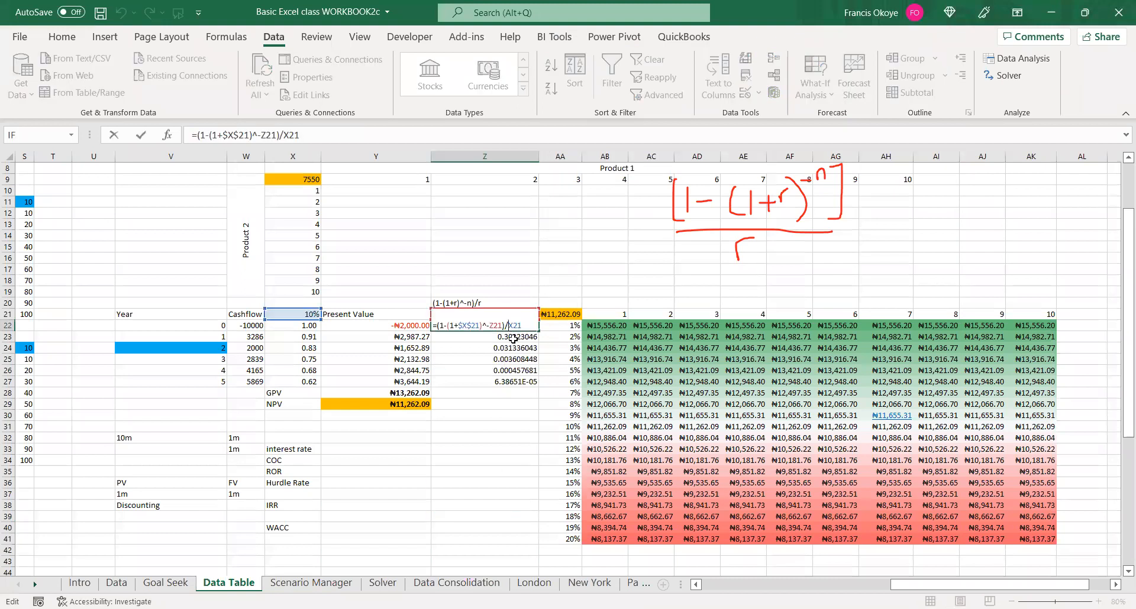
pyautogui.press('Escape')
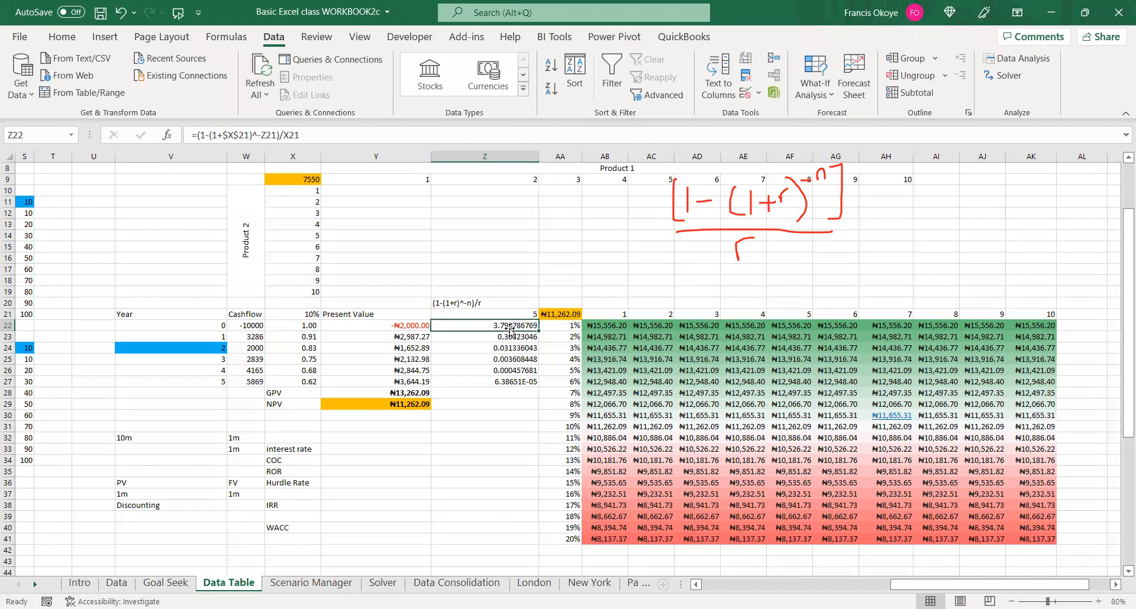
pyautogui.doubleClick(517, 326)
pyautogui.press('Escape')
pyautogui.doubleClick(521, 325)
pyautogui.press('Escape')
# Clear the two-variable data table results in AB22:AK41, keeping the row and column input values
pyautogui.click(605, 330)
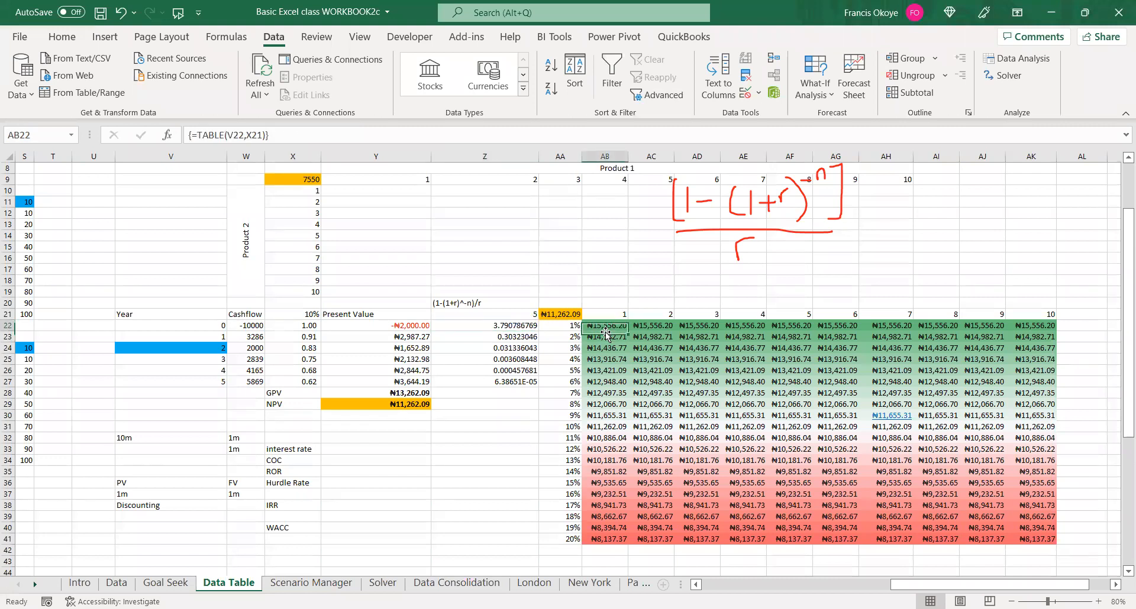
pyautogui.hotkey('ctrl', 'shift', 'Right')
pyautogui.hotkey('ctrl', 'shift', 'Down')
pyautogui.press('Delete')
pyautogui.click(596, 336)
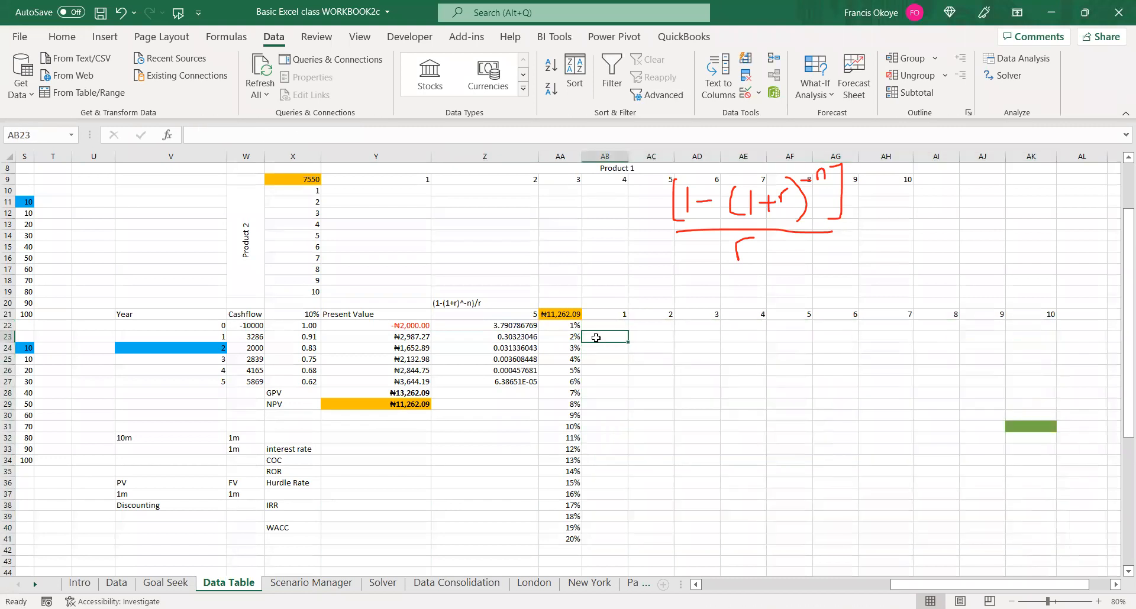
# Review the annuity factor formula in Z22 and the cells it references, leaving the formula as it is
pyautogui.doubleClick(512, 325)
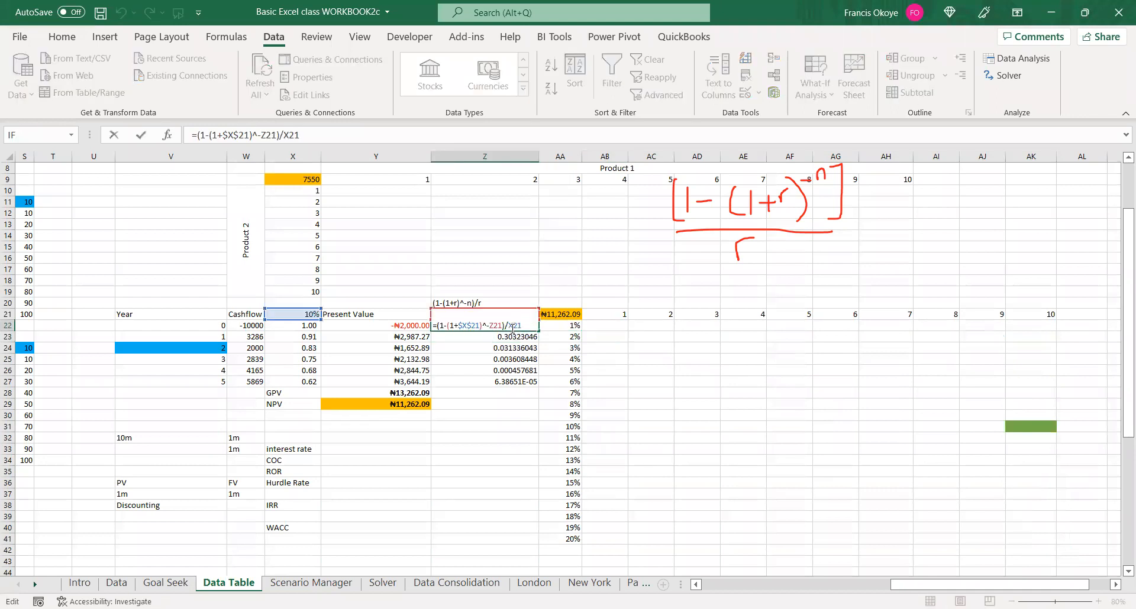
pyautogui.hotkey('ctrl', 'Return')
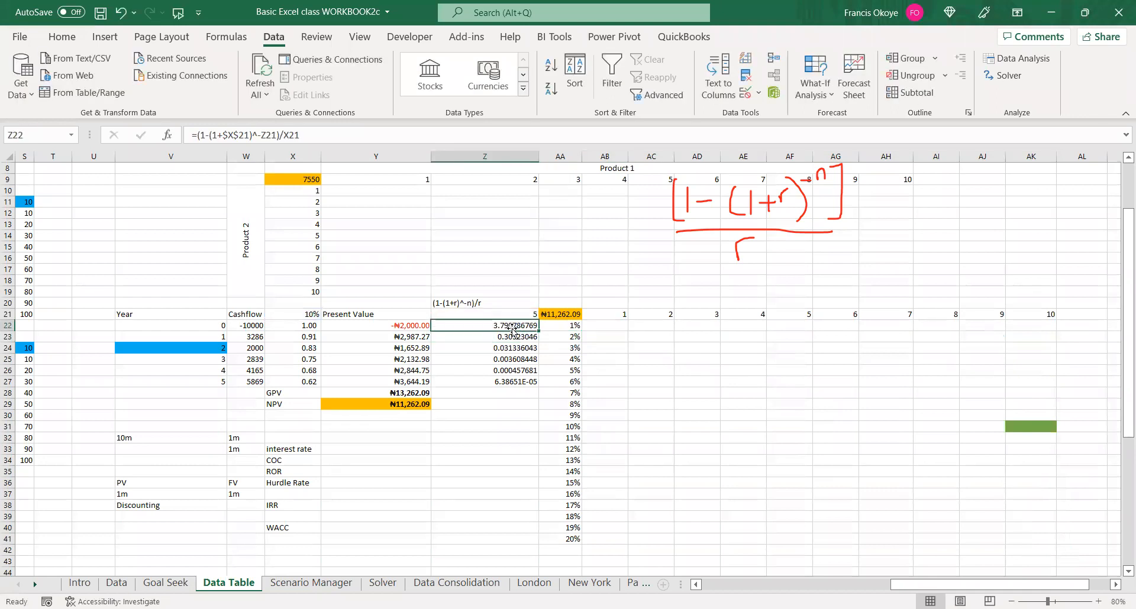
pyautogui.doubleClick(519, 327)
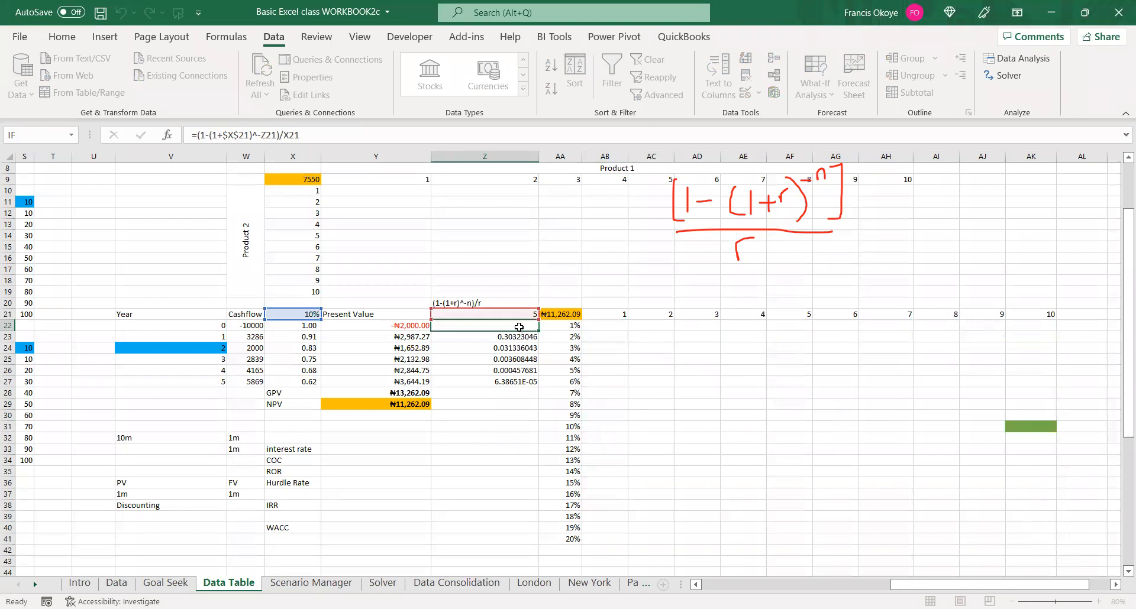
pyautogui.hotkey('ctrl', 'Return')
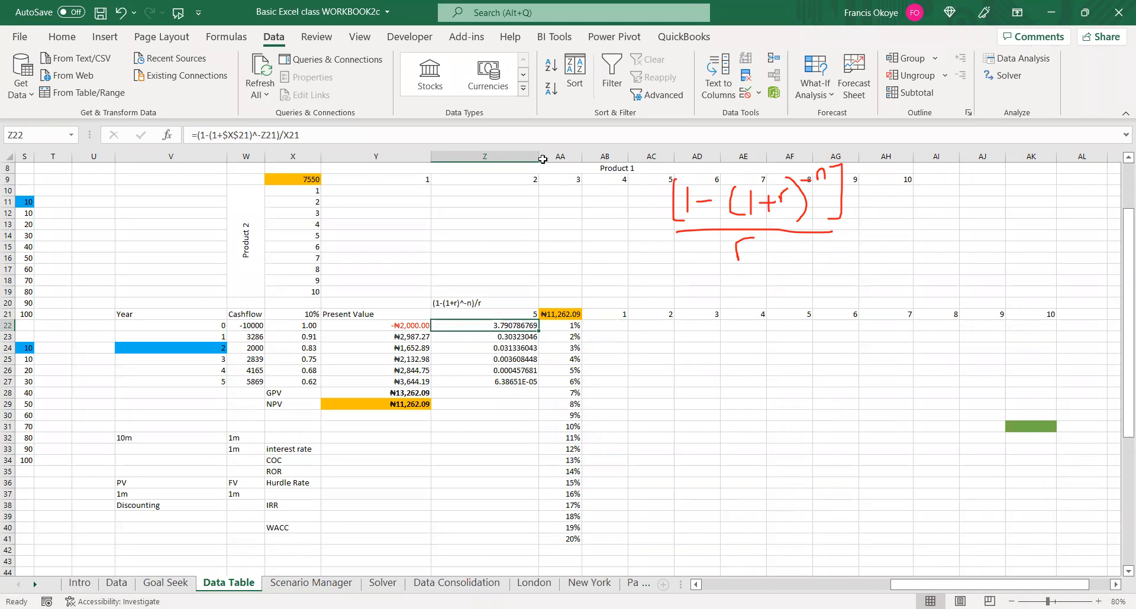
# Widen column Z slightly and clear the copied annuity factor formulas from Z23:Z27
pyautogui.moveTo(542, 158); pyautogui.dragTo(571, 159)
pyautogui.moveTo(533, 337); pyautogui.dragTo(533, 371)
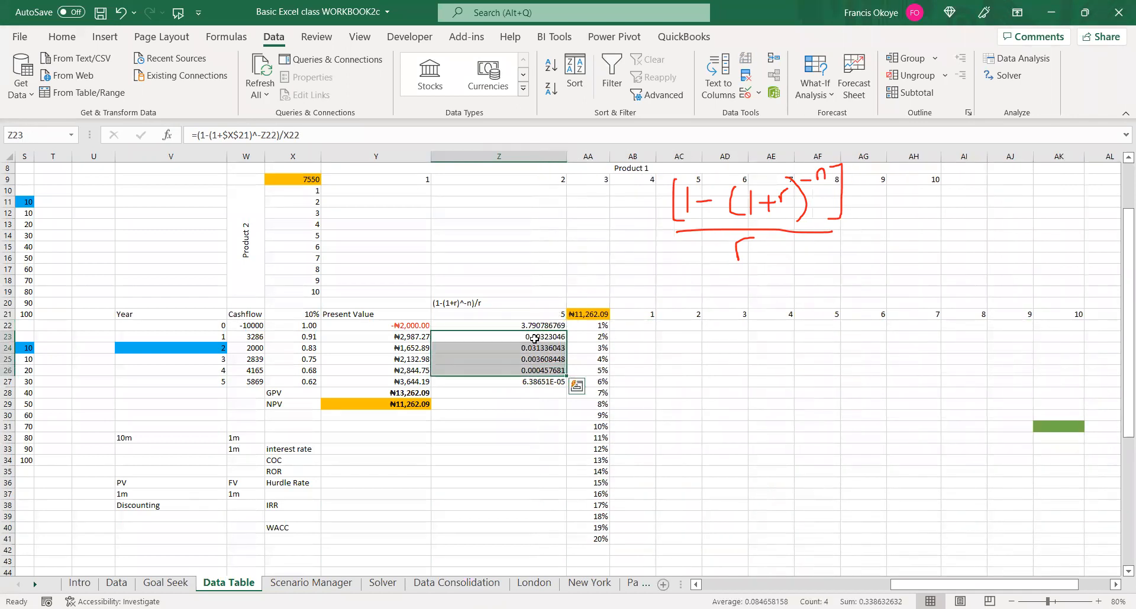
pyautogui.hotkey('shift', 'Down')
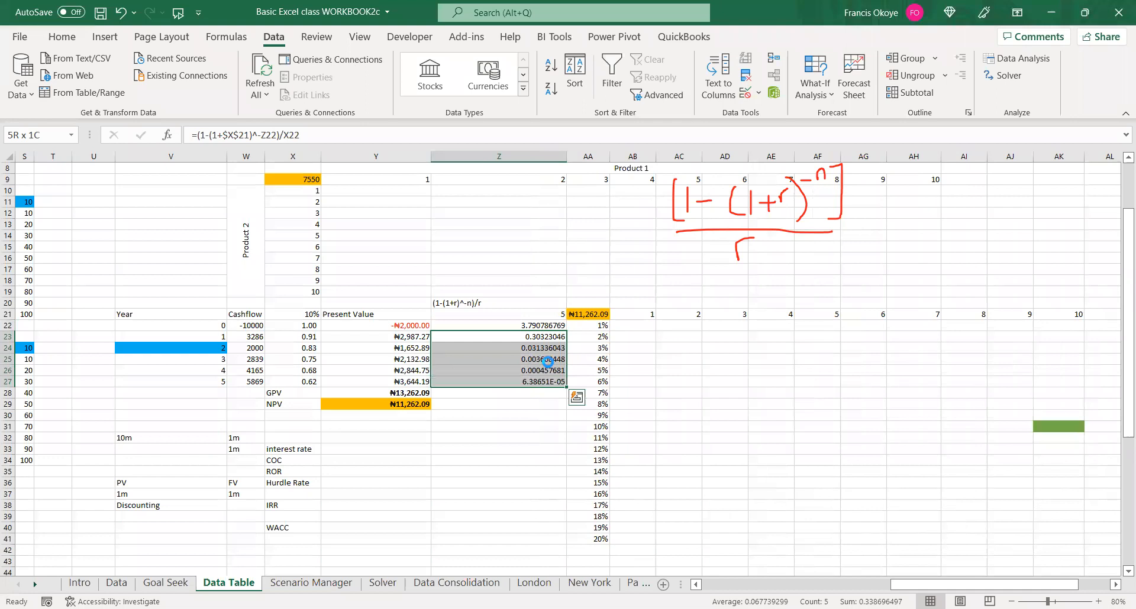
pyautogui.press('Delete')
# Move the annuity factor formula from Z22 to Z27 and check that it still references X21 and Z21
pyautogui.press('Up')
pyautogui.press('Up')
pyautogui.press('Down')
pyautogui.hotkey('ctrl', 'c')
pyautogui.press('Down')
pyautogui.press('Down')
pyautogui.press('Down')
pyautogui.press('Down')
pyautogui.press('Down')
pyautogui.press('Down')
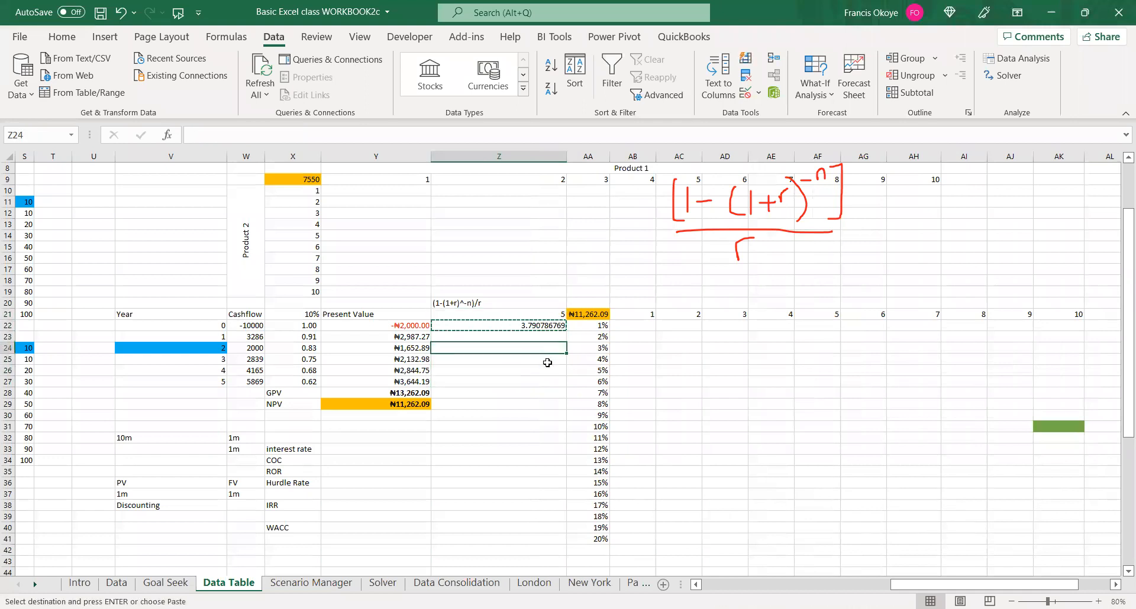
pyautogui.press('Up')
pyautogui.press('Return')
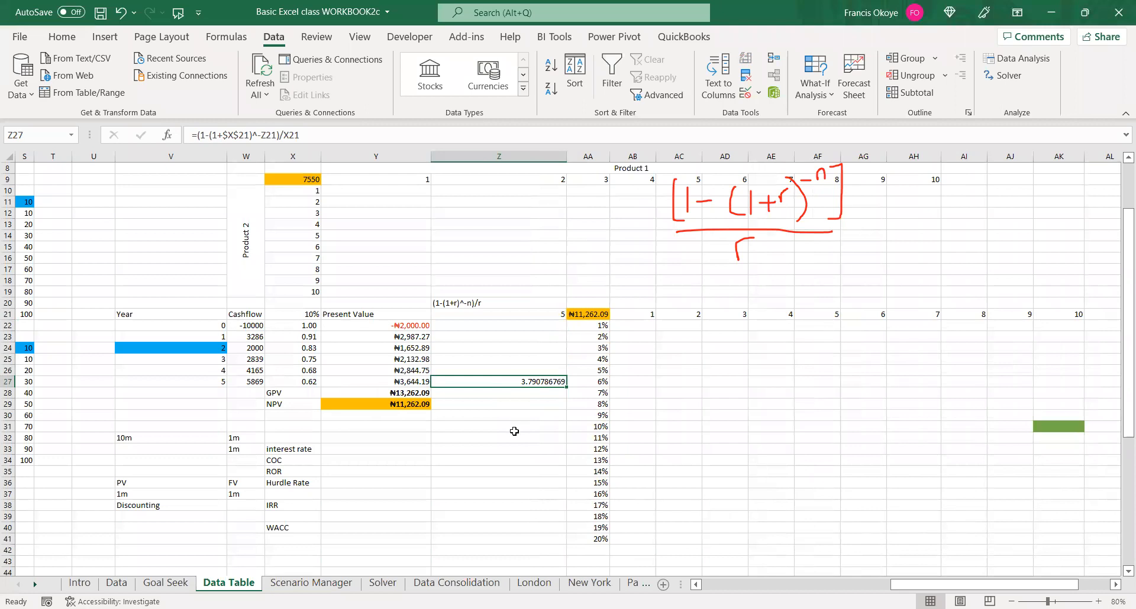
pyautogui.doubleClick(527, 381)
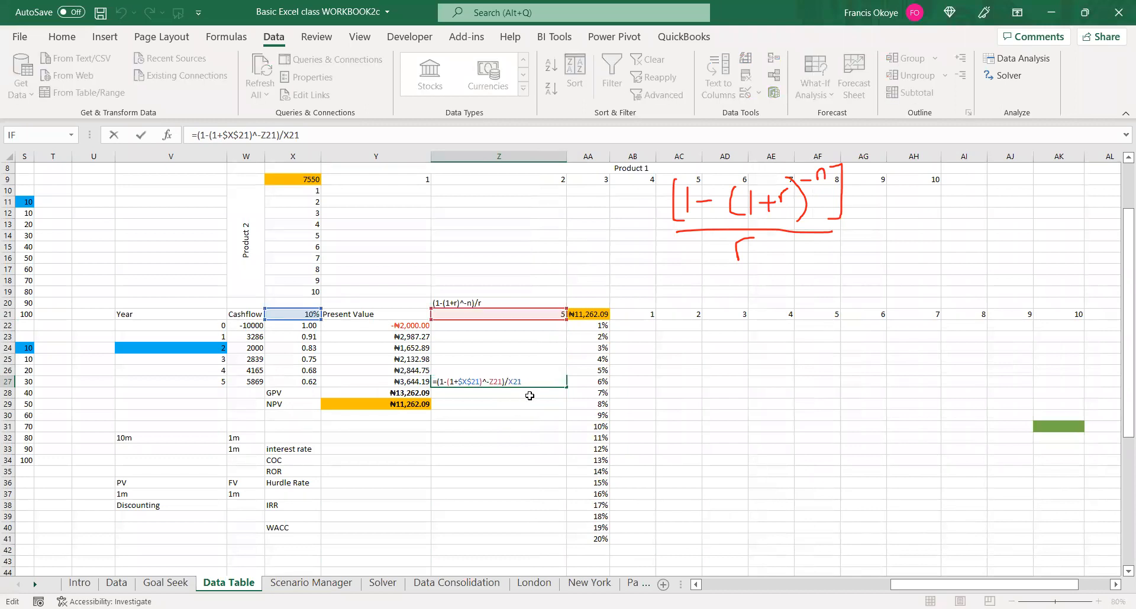
pyautogui.press('Escape')
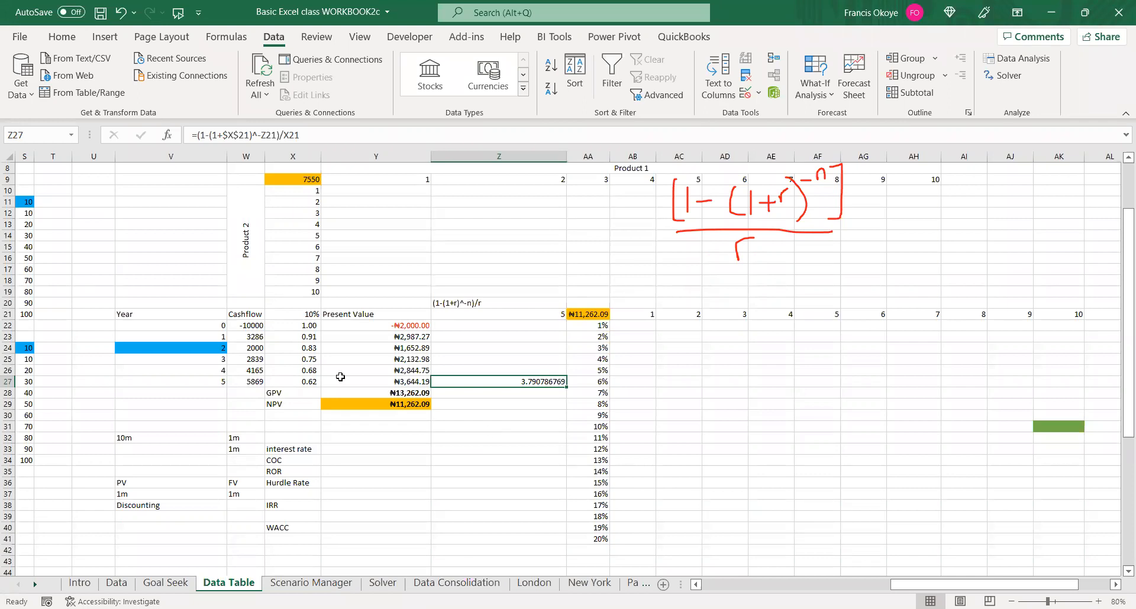
# Set the cash flows for years 1 to 5 in W23:W27 to a constant 2000
pyautogui.click(257, 336)
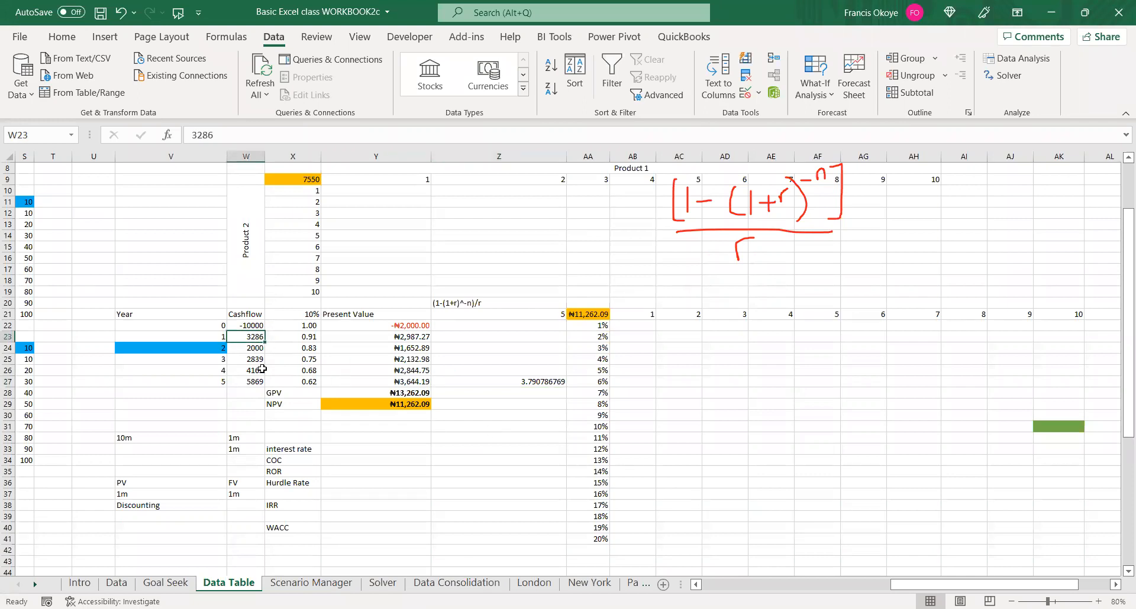
pyautogui.write('2000')
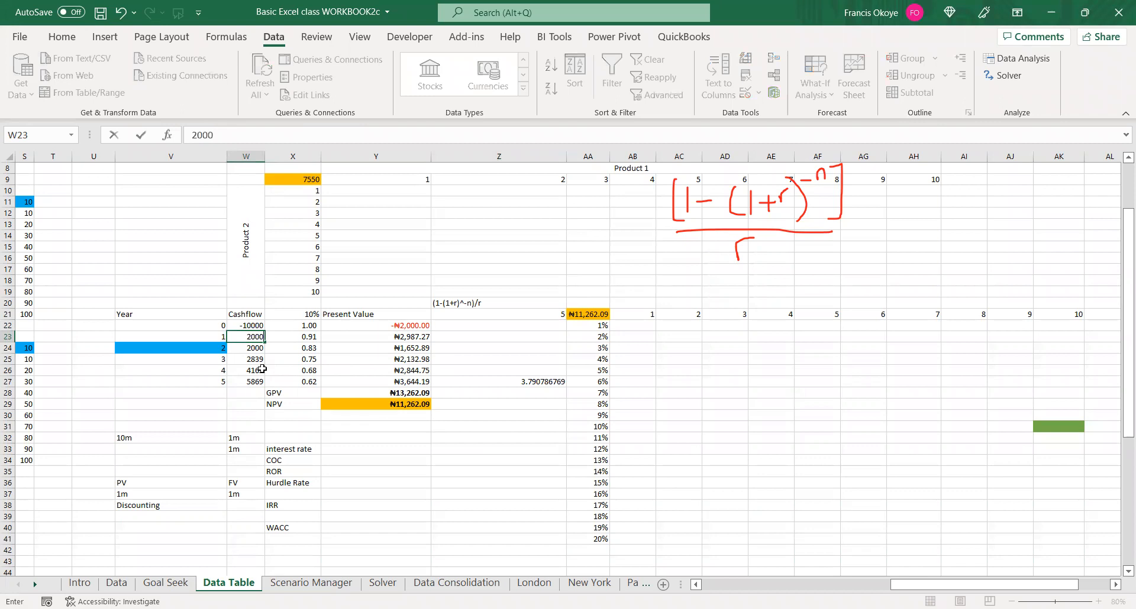
pyautogui.press('Return')
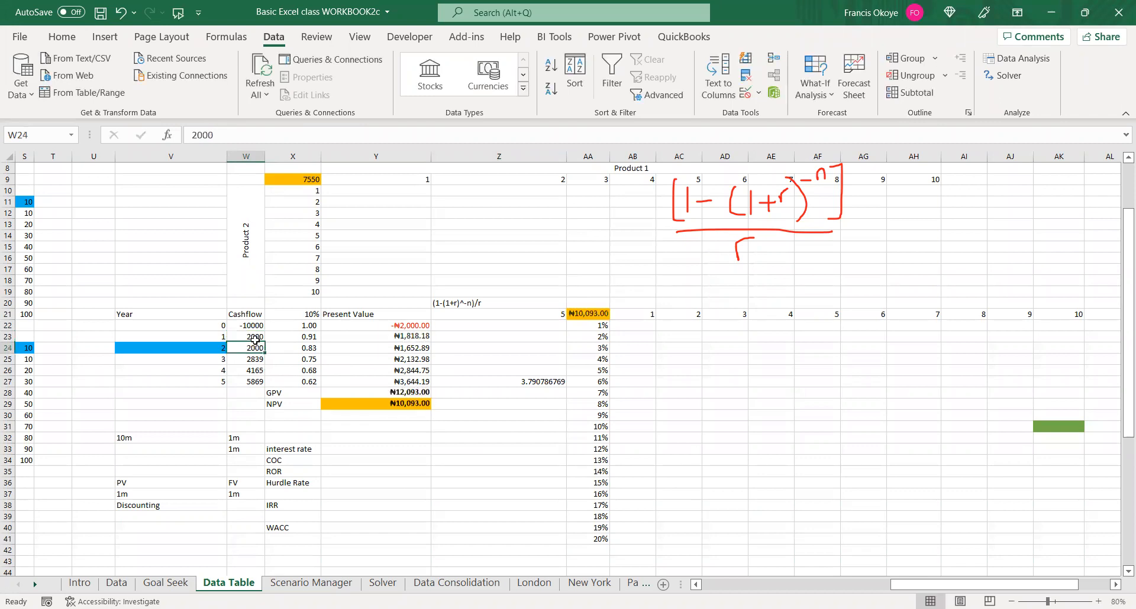
pyautogui.moveTo(265, 353); pyautogui.dragTo(264, 386)
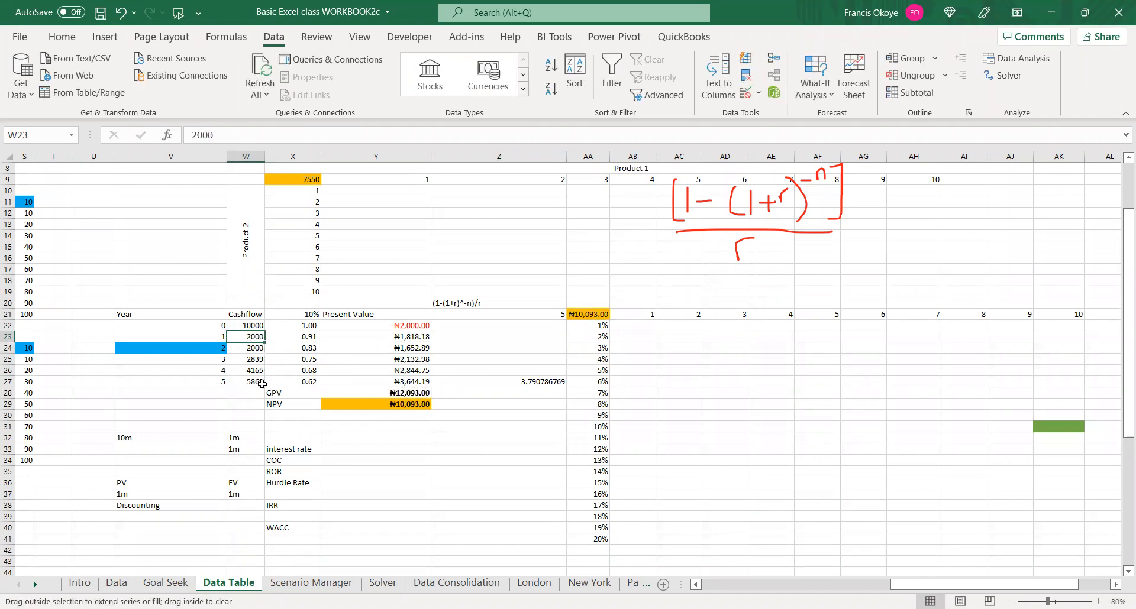
pyautogui.click(503, 527)
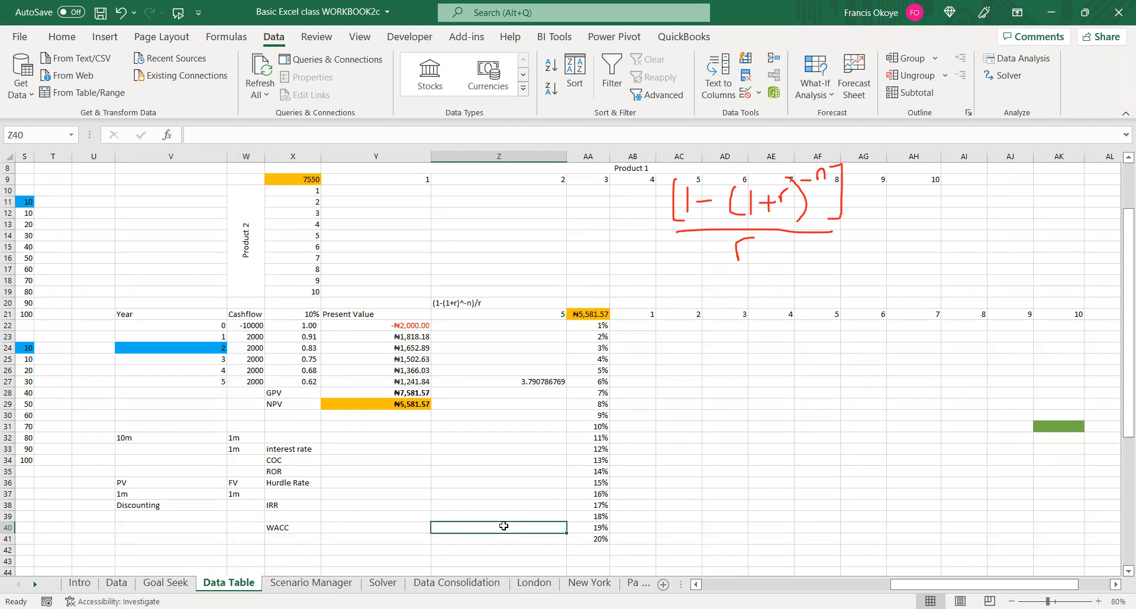
# Inspect the annuity factor formula in Z27, the discount factor formula in X22 and the NPV formula in Y29
pyautogui.click(495, 391)
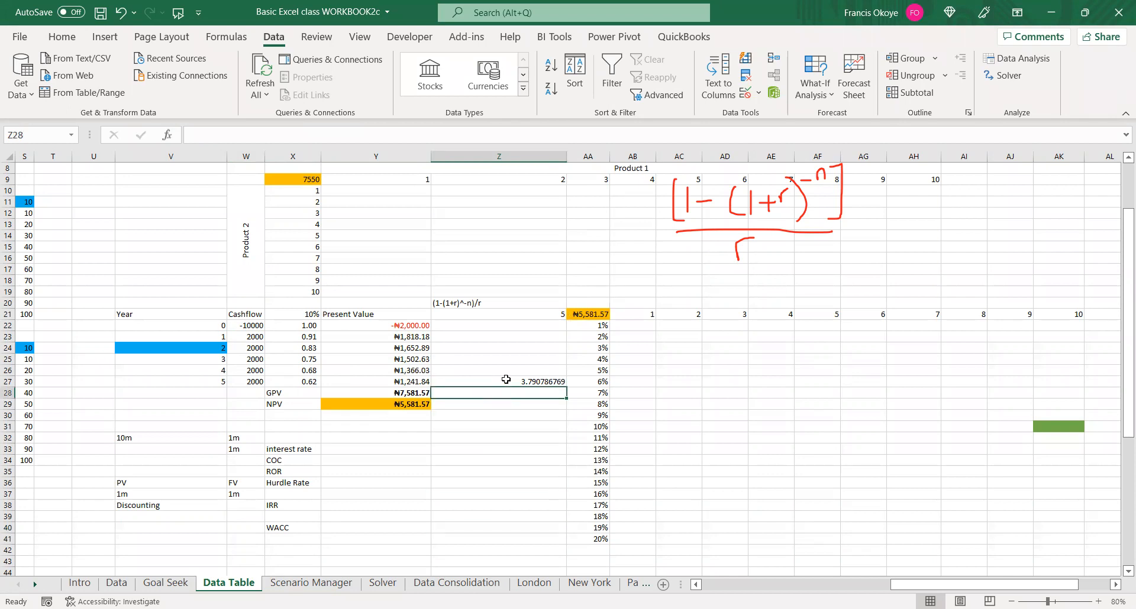
pyautogui.doubleClick(506, 382)
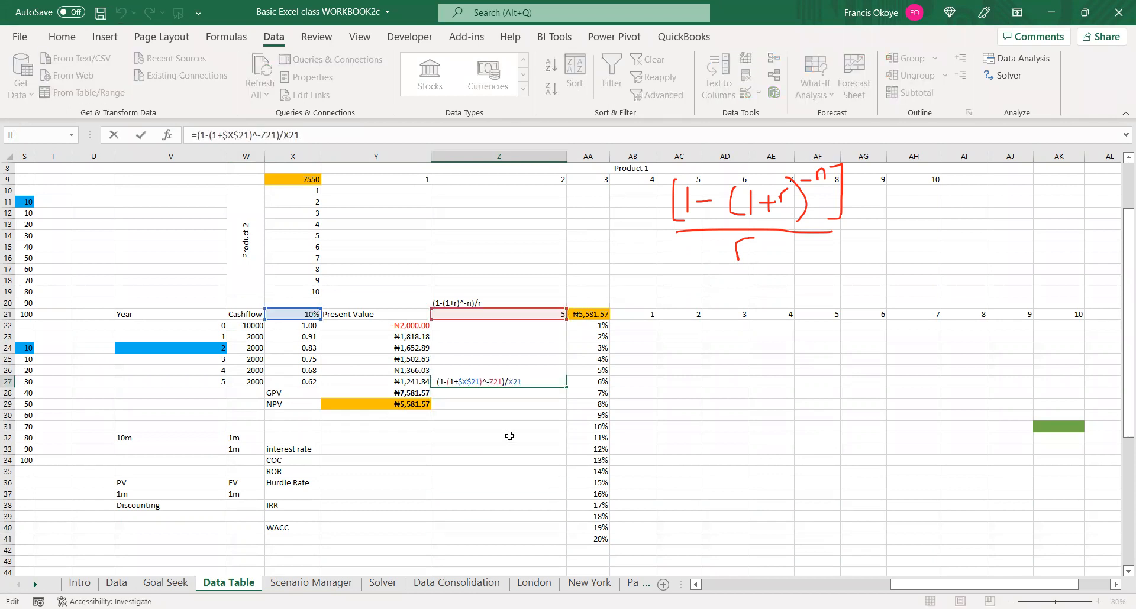
pyautogui.press('Escape')
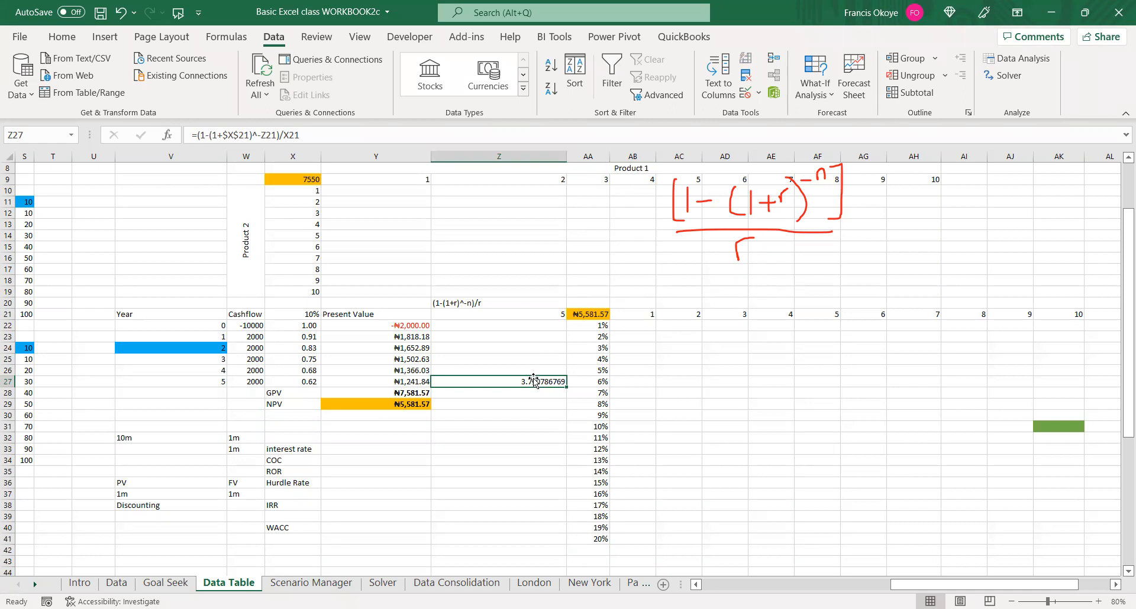
pyautogui.click(305, 325)
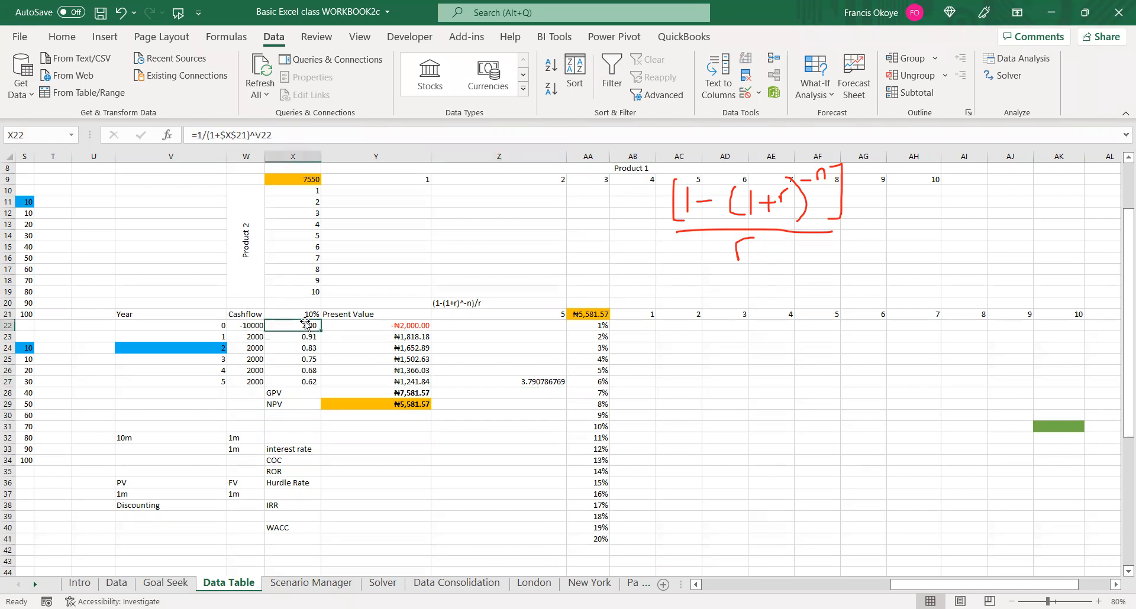
pyautogui.doubleClick(390, 406)
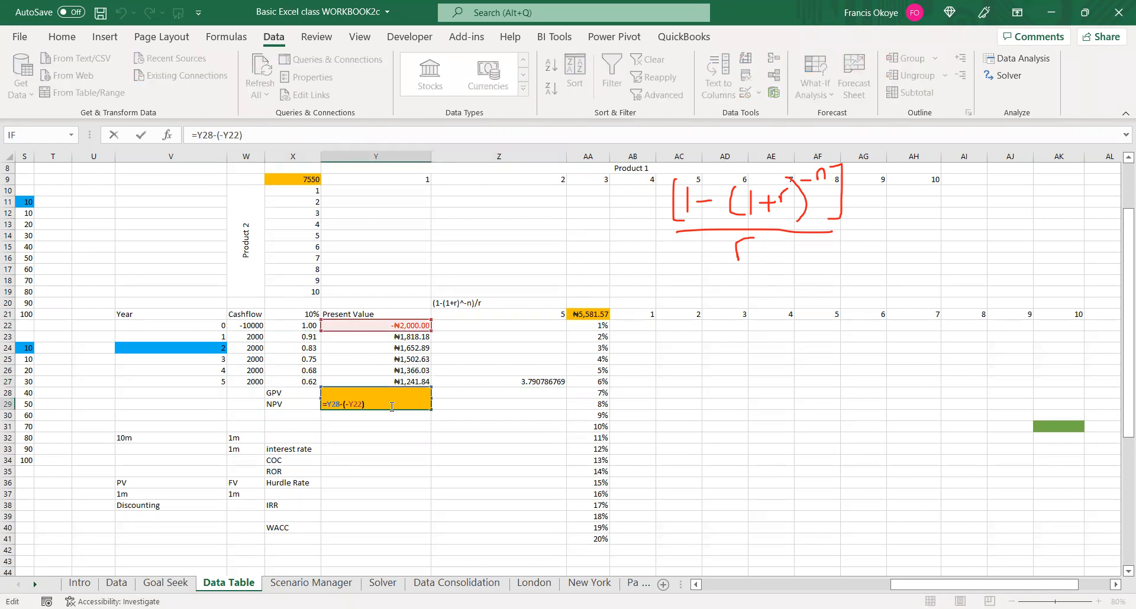
pyautogui.press('Escape')
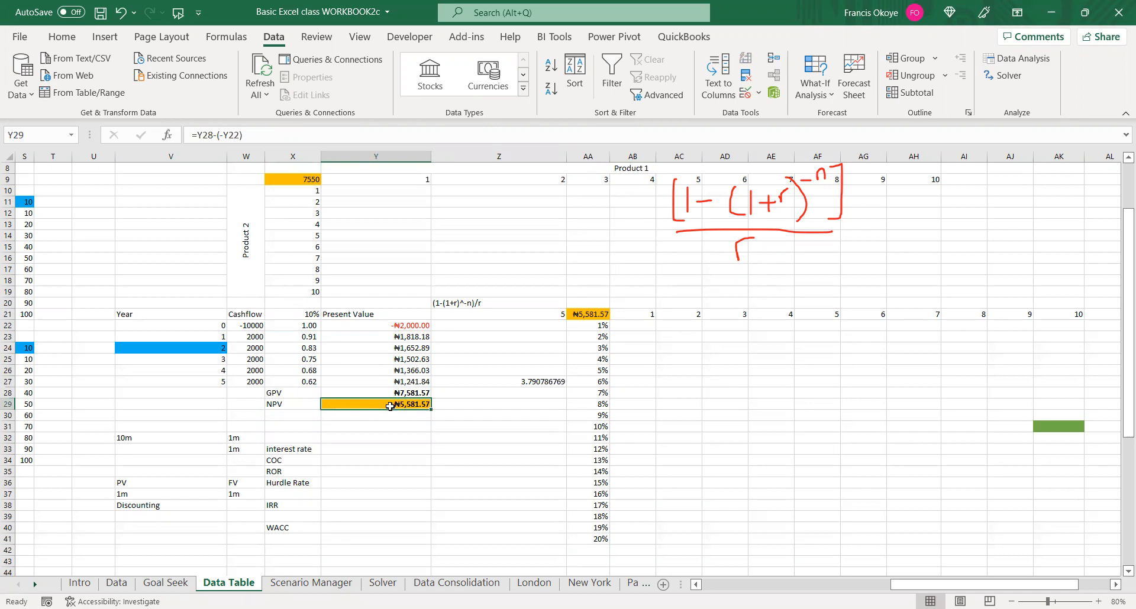
# Create a two-variable data table over AA21:AK41 with Z21 as row input cell and Y22 as column input cell
pyautogui.click(591, 314)
pyautogui.moveTo(631, 323); pyautogui.dragTo(1038, 538)
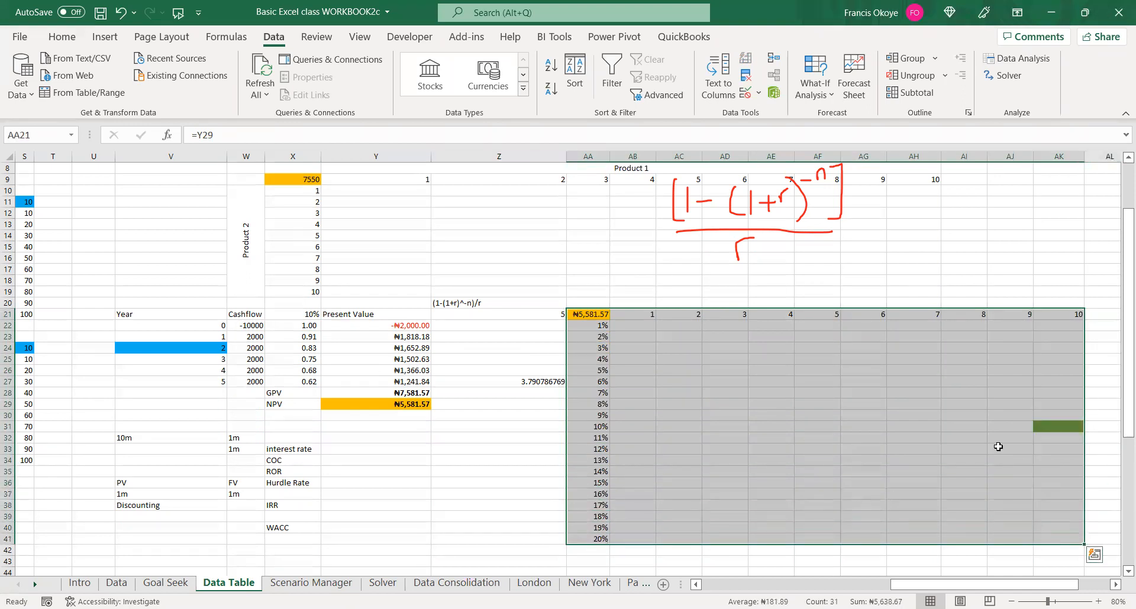
pyautogui.click(820, 93)
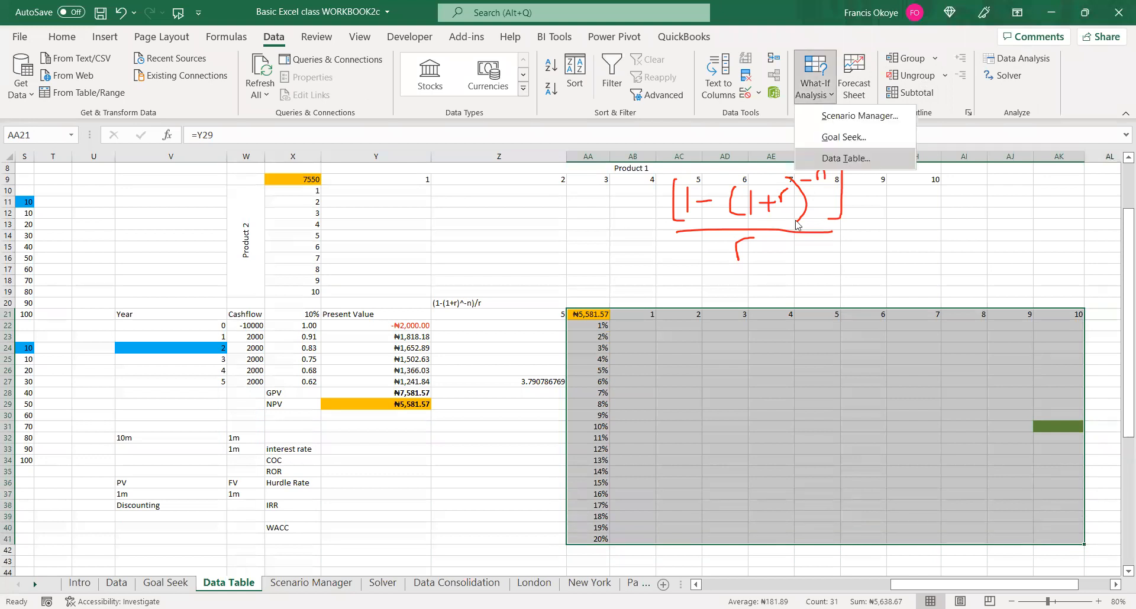
pyautogui.click(863, 158)
pyautogui.click(763, 182)
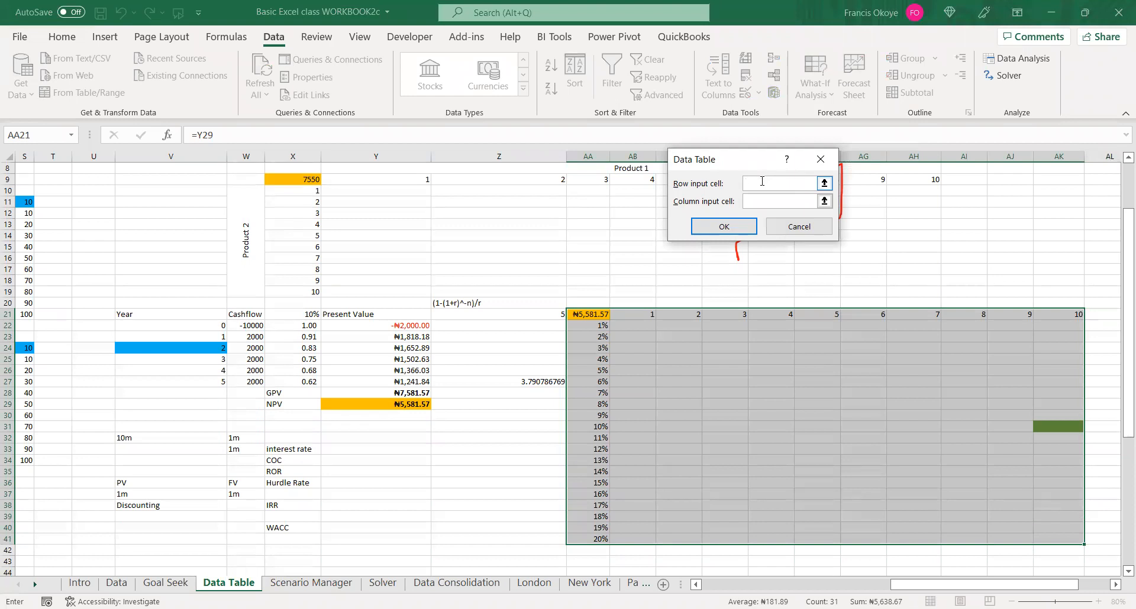
pyautogui.click(525, 310)
pyautogui.click(771, 204)
pyautogui.click(770, 204)
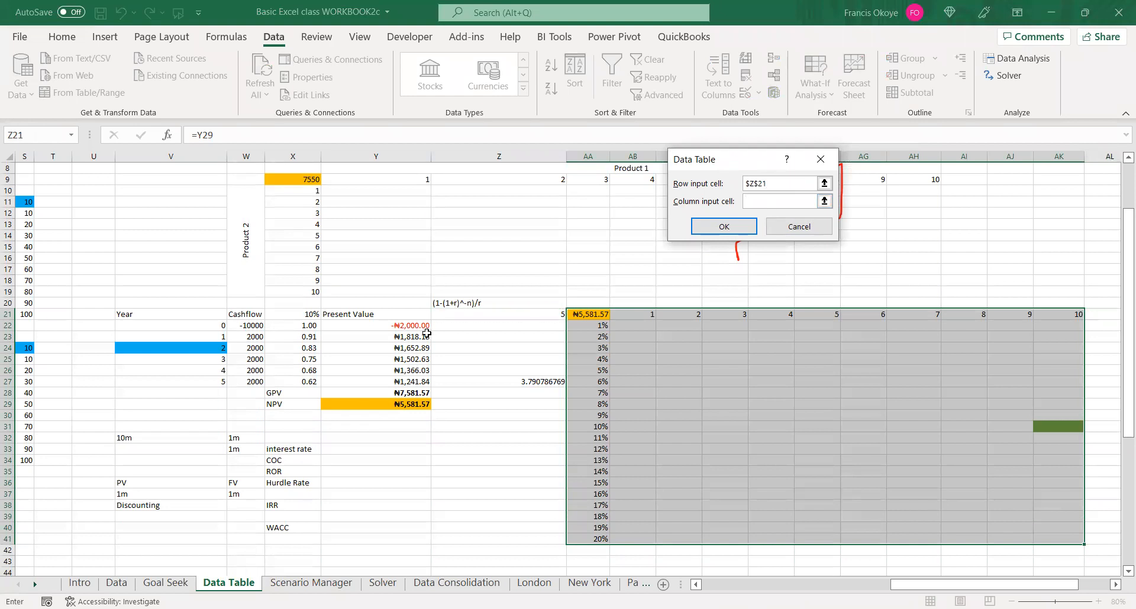
pyautogui.click(409, 327)
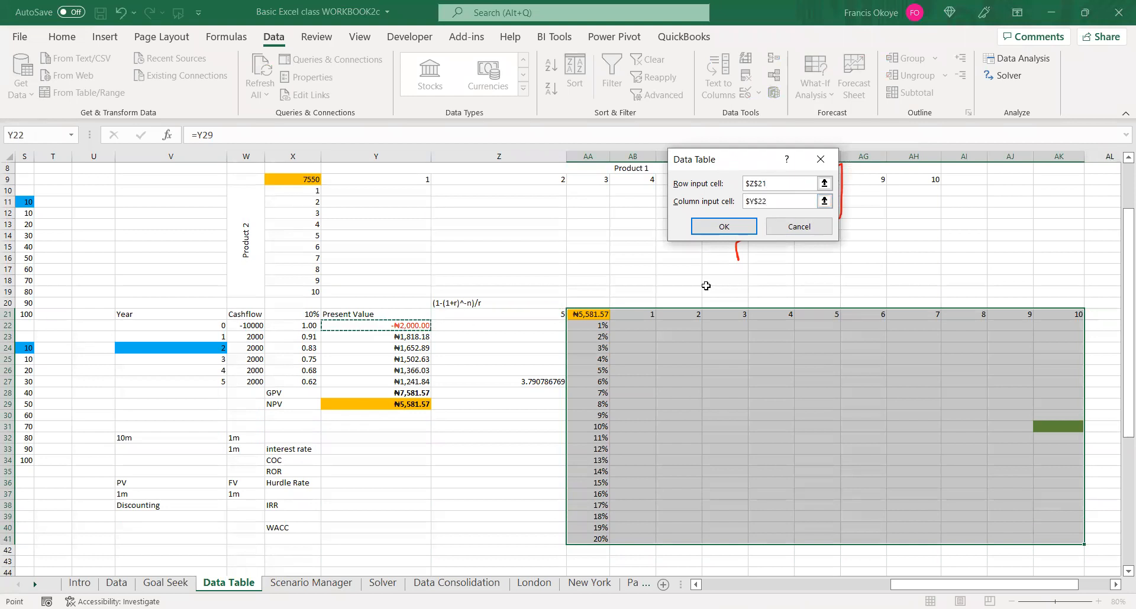
pyautogui.click(722, 231)
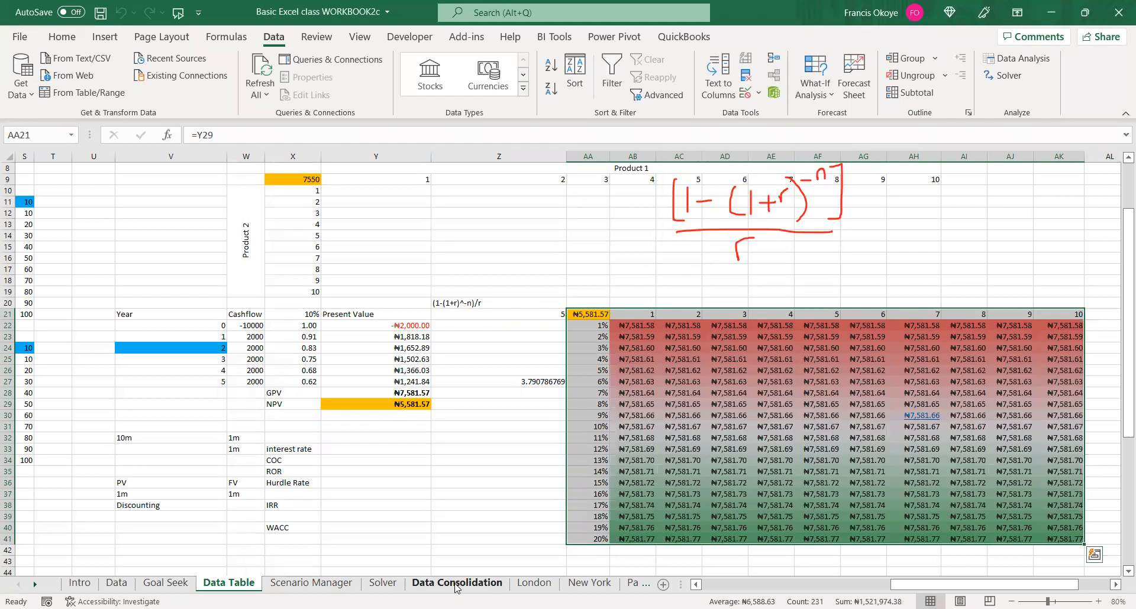
# Examine the rebuilt NPV data table, the annuity factor and GPV formulas, and the earlier data tables at the start of the sheet
pyautogui.click(432, 585)
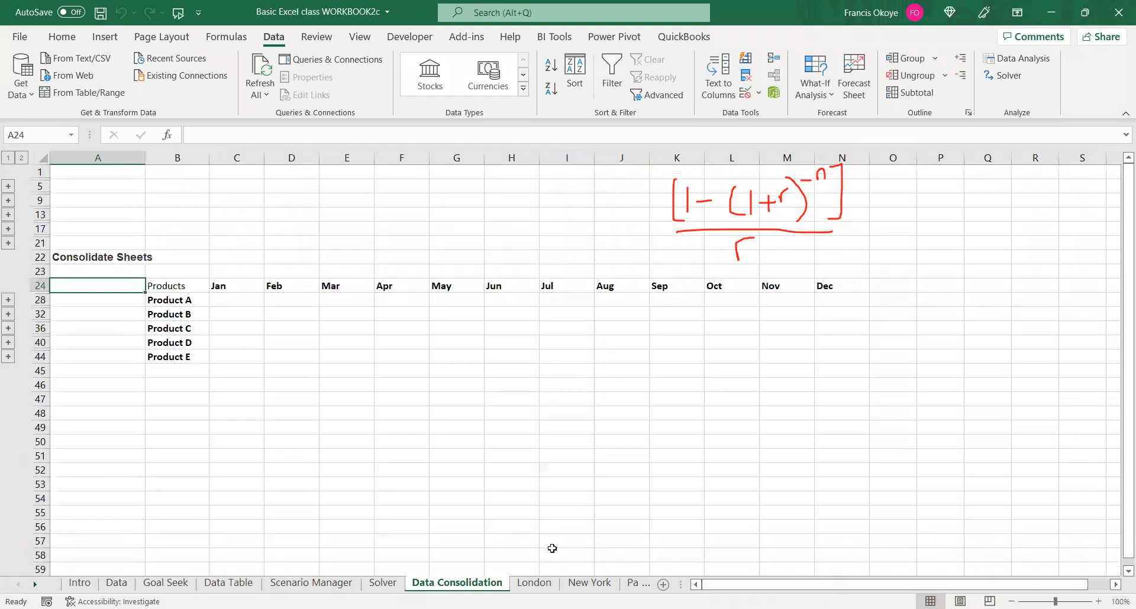
pyautogui.click(224, 584)
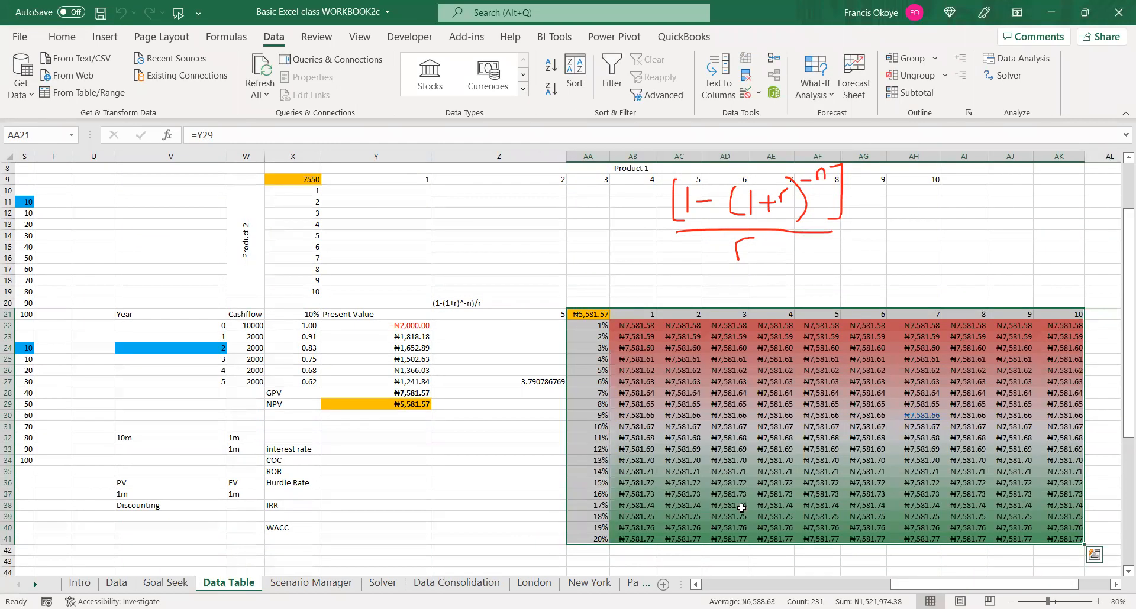
pyautogui.click(737, 506)
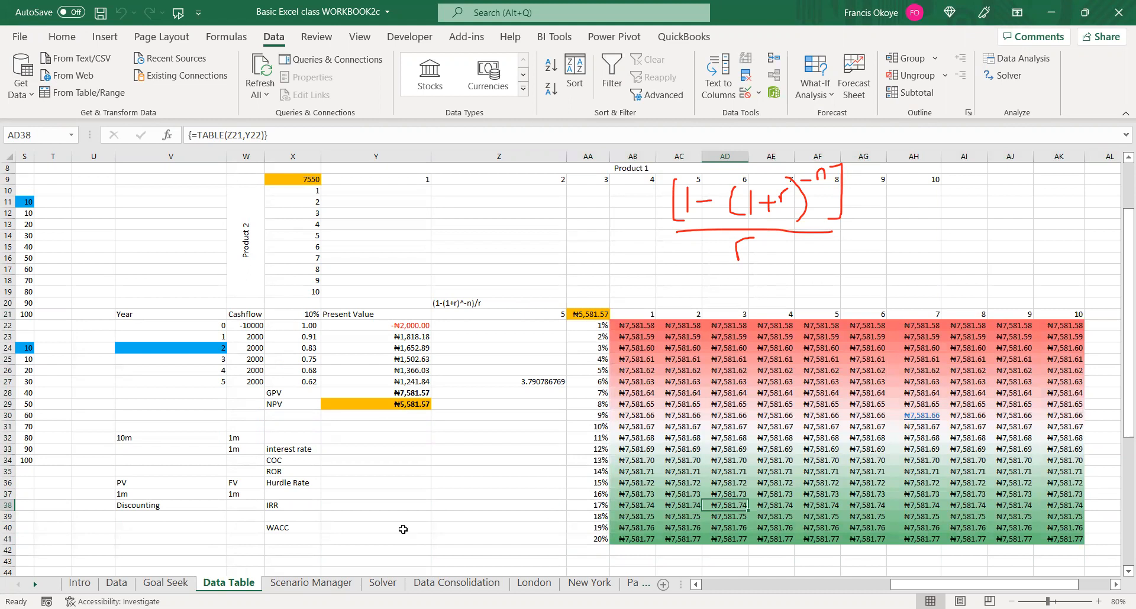
pyautogui.click(515, 379)
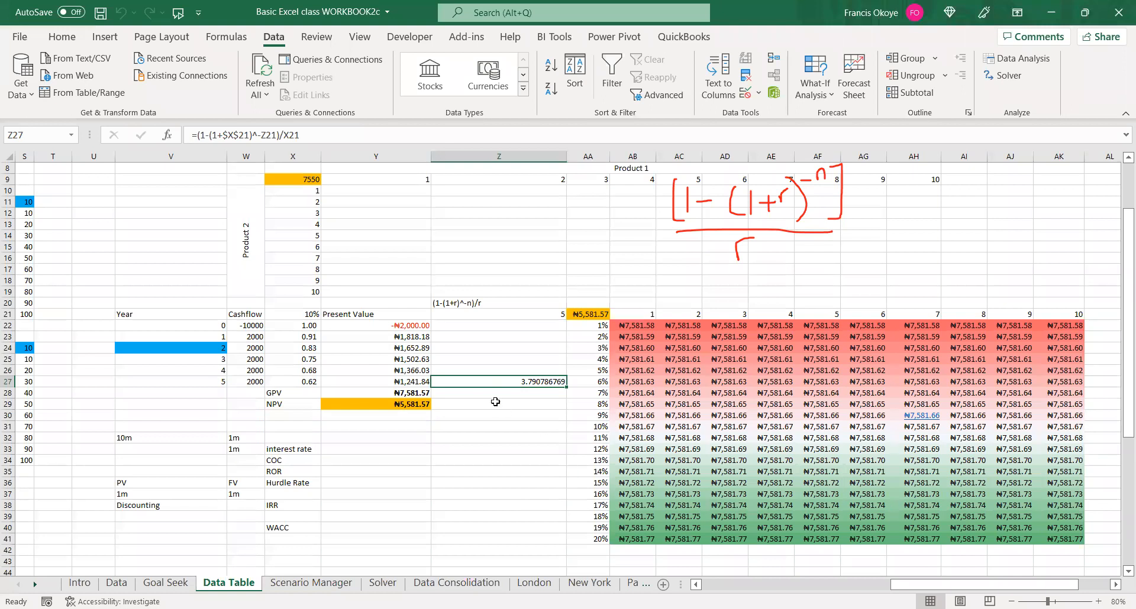
pyautogui.click(401, 393)
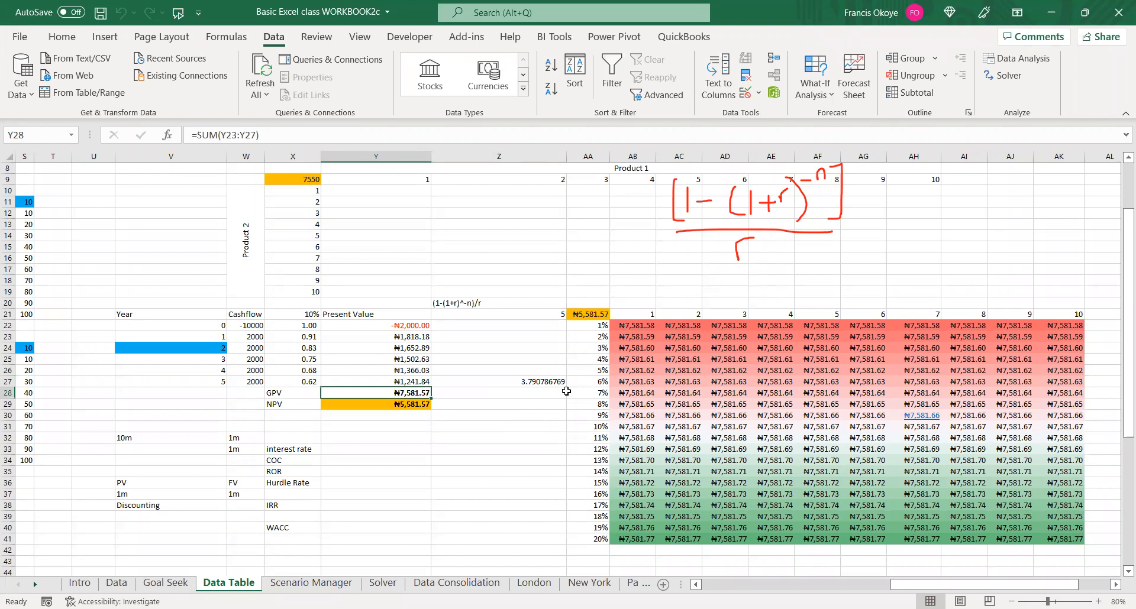
pyautogui.moveTo(565, 391); pyautogui.dragTo(1112, 406)
pyautogui.click(785, 259)
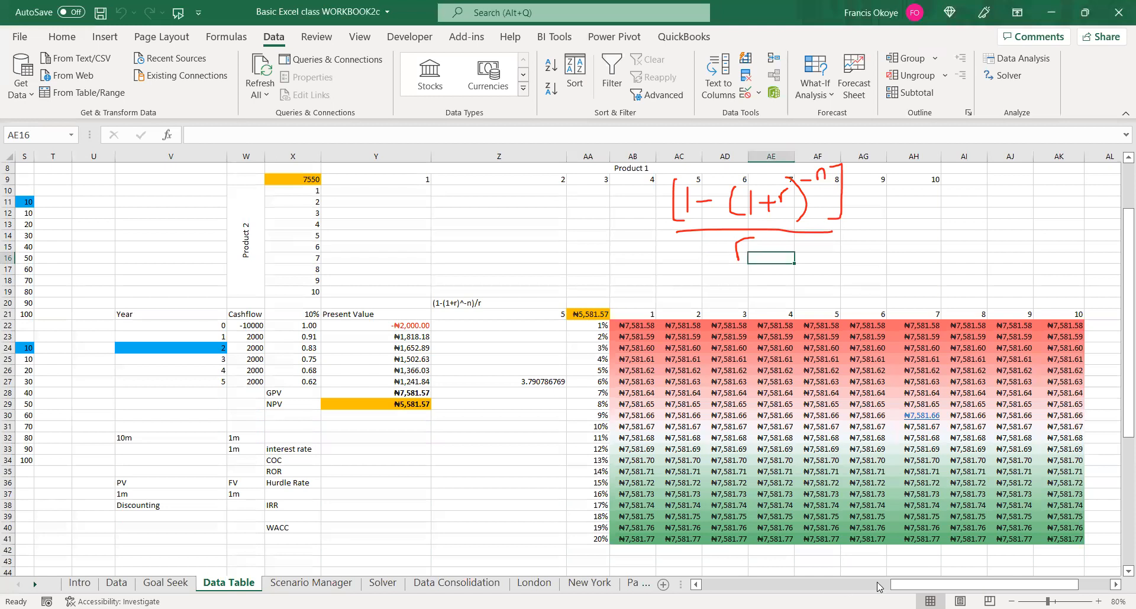
pyautogui.moveTo(933, 585); pyautogui.dragTo(630, 545)
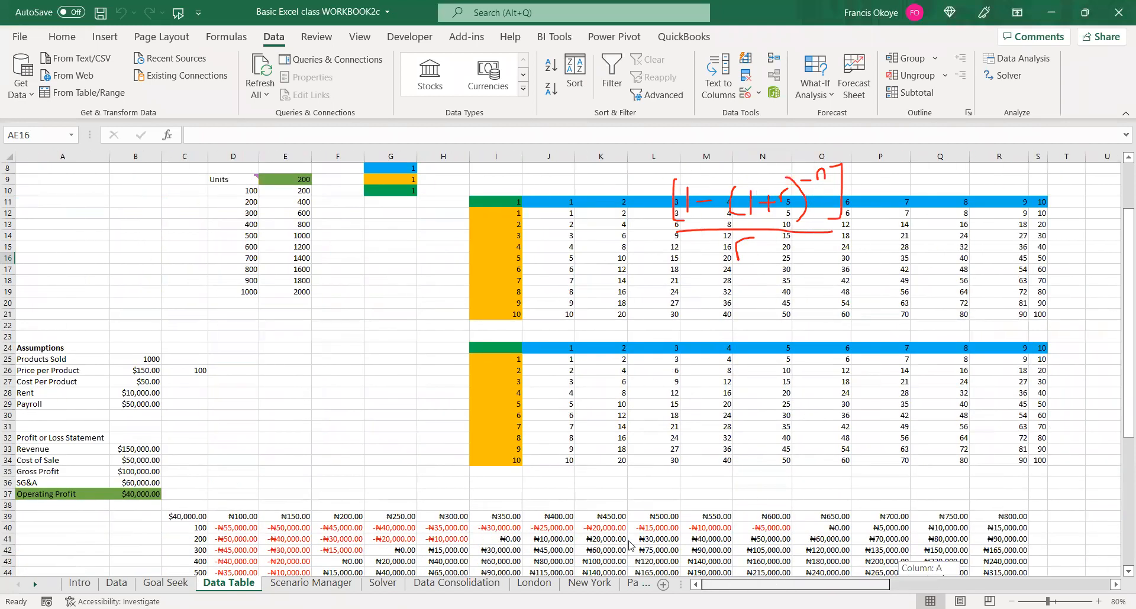
pyautogui.click(355, 348)
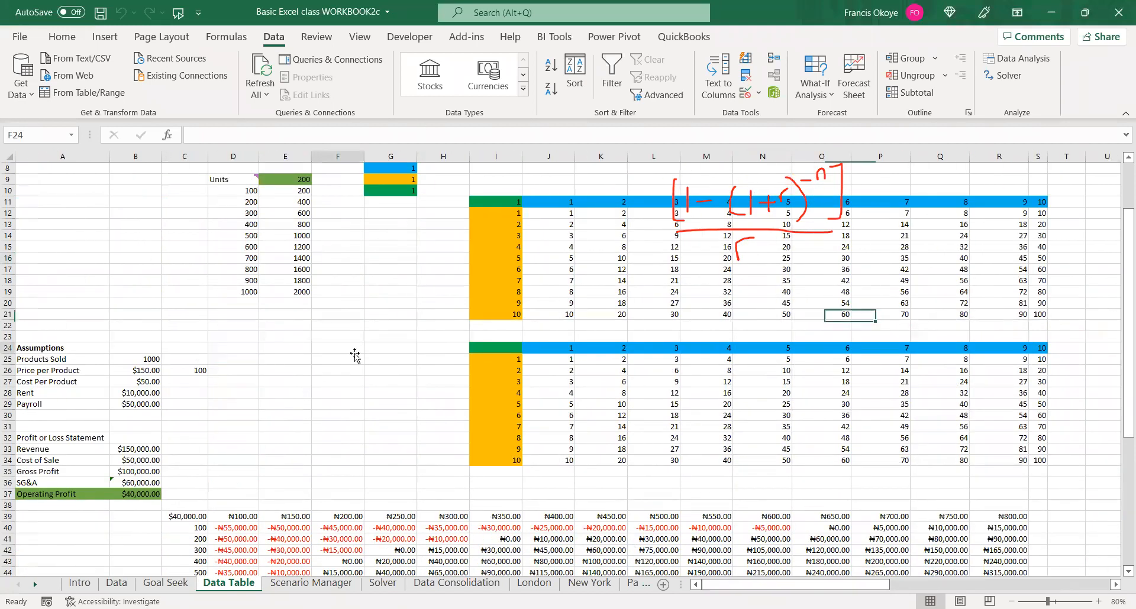
# Look through the Scenario Manager, Data, Goal Seek and Data Table sheets, comparing the Goal Seek break-even model with the data tables
pyautogui.click(311, 583)
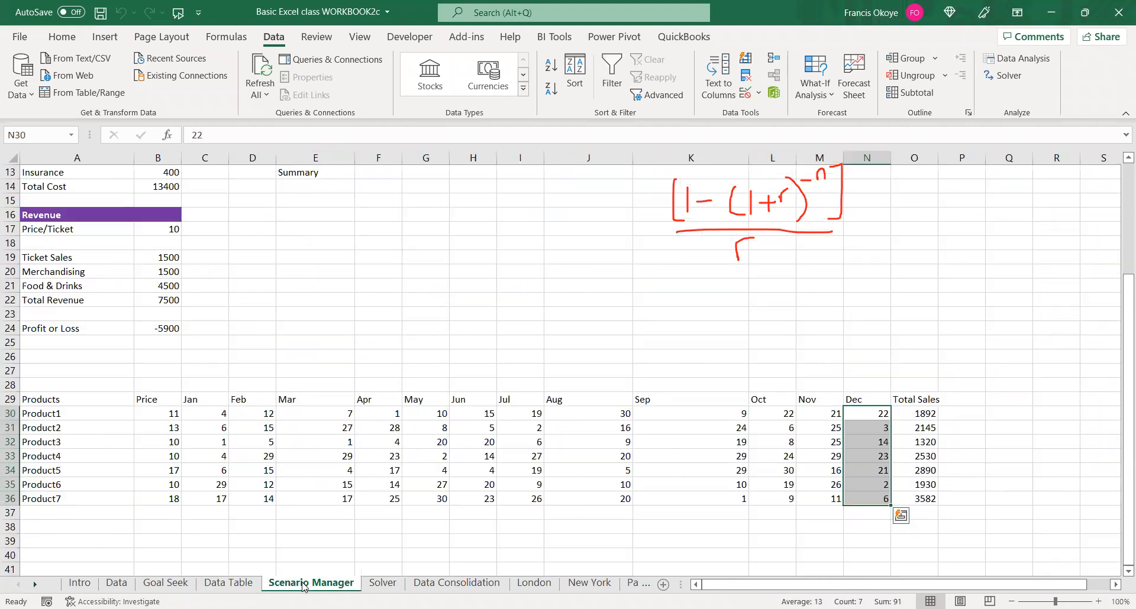
pyautogui.click(228, 584)
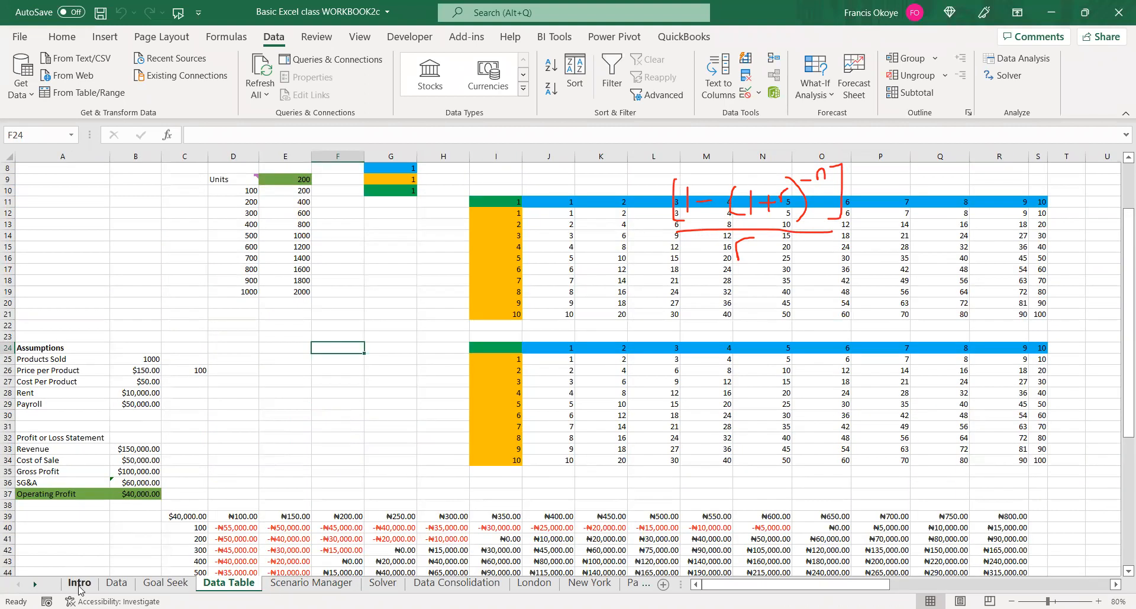
pyautogui.click(79, 583)
pyautogui.click(121, 584)
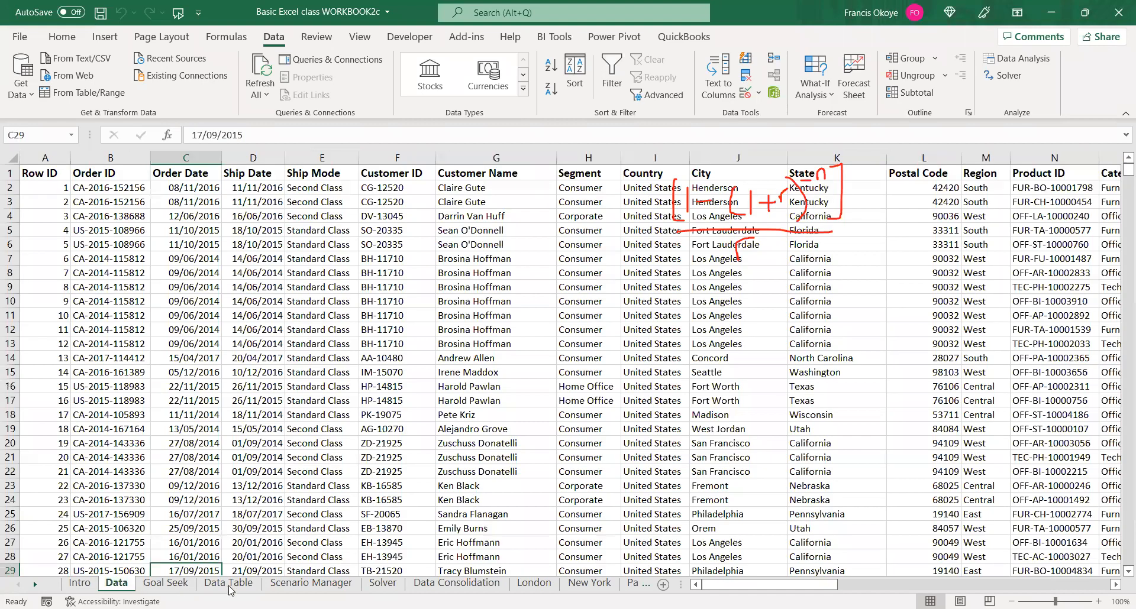
pyautogui.click(169, 584)
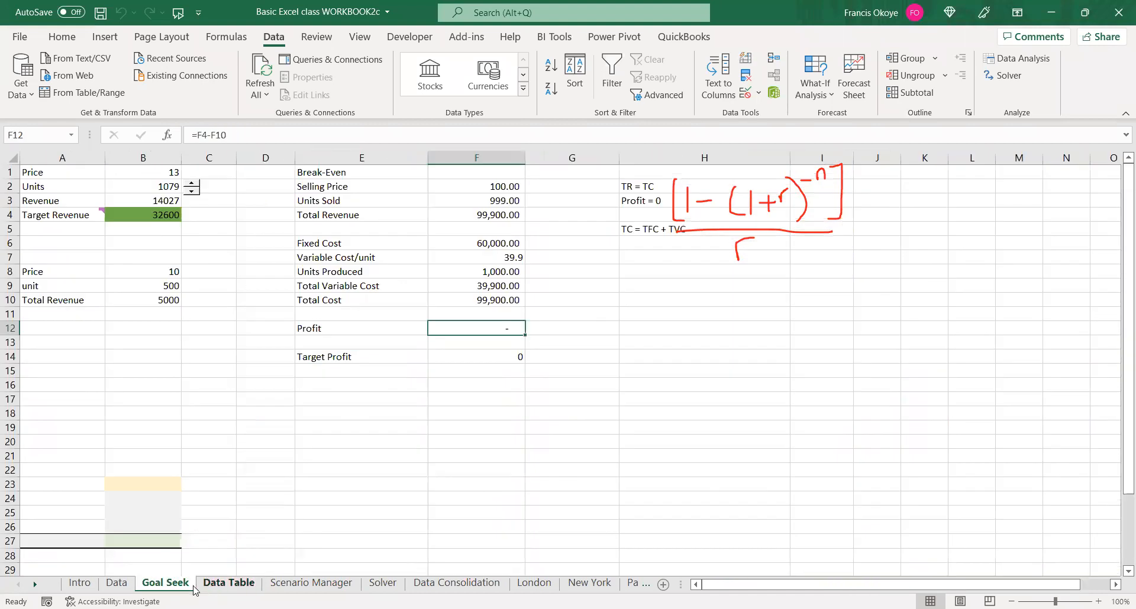
pyautogui.click(210, 586)
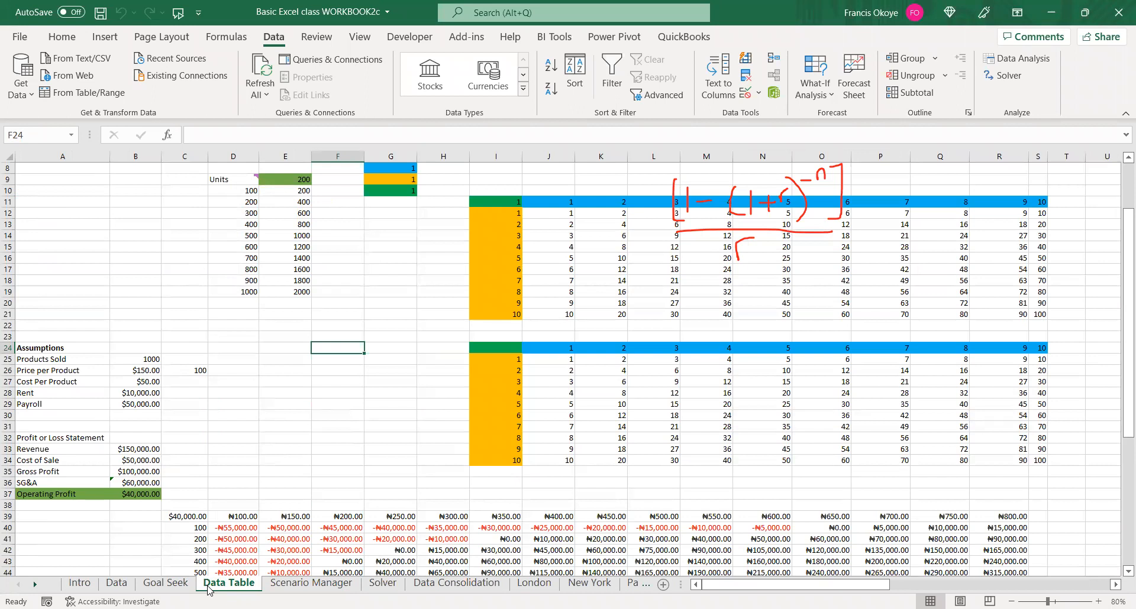
pyautogui.click(166, 584)
pyautogui.click(229, 584)
pyautogui.click(165, 584)
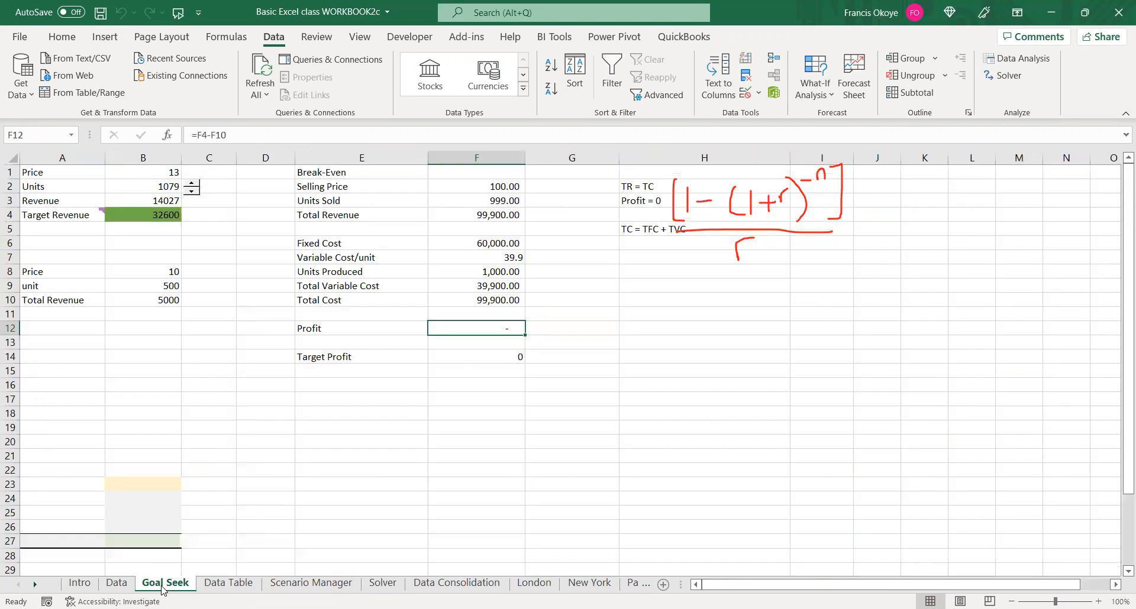
# Examine the multiplication tables, the assumptions and the operating profit data table on the Data Table sheet
pyautogui.click(228, 584)
pyautogui.click(482, 436)
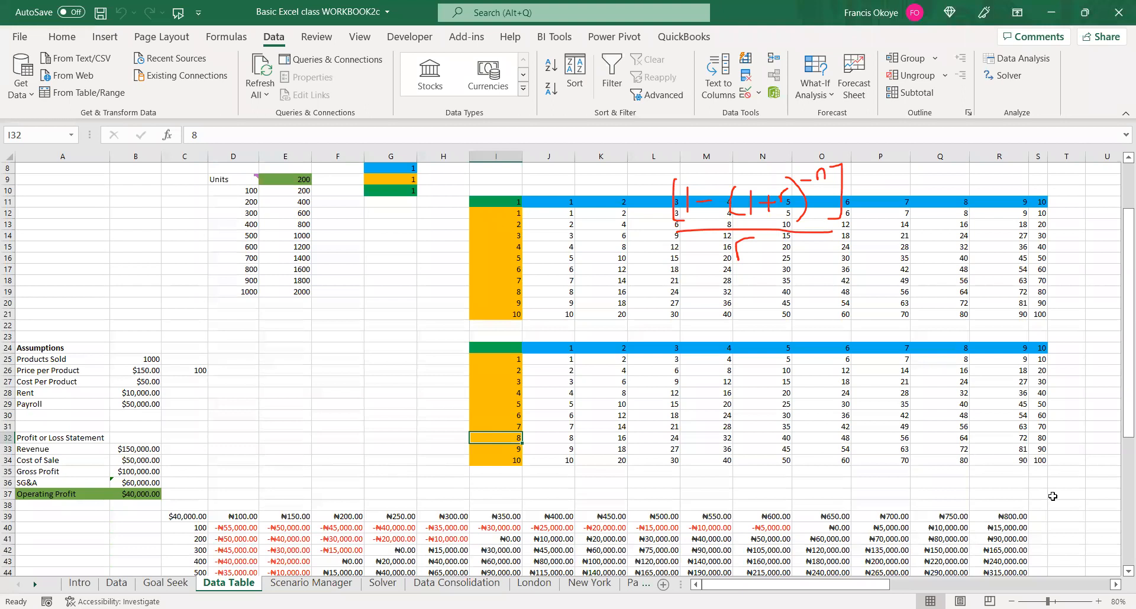
pyautogui.moveTo(1118, 363); pyautogui.dragTo(1118, 385)
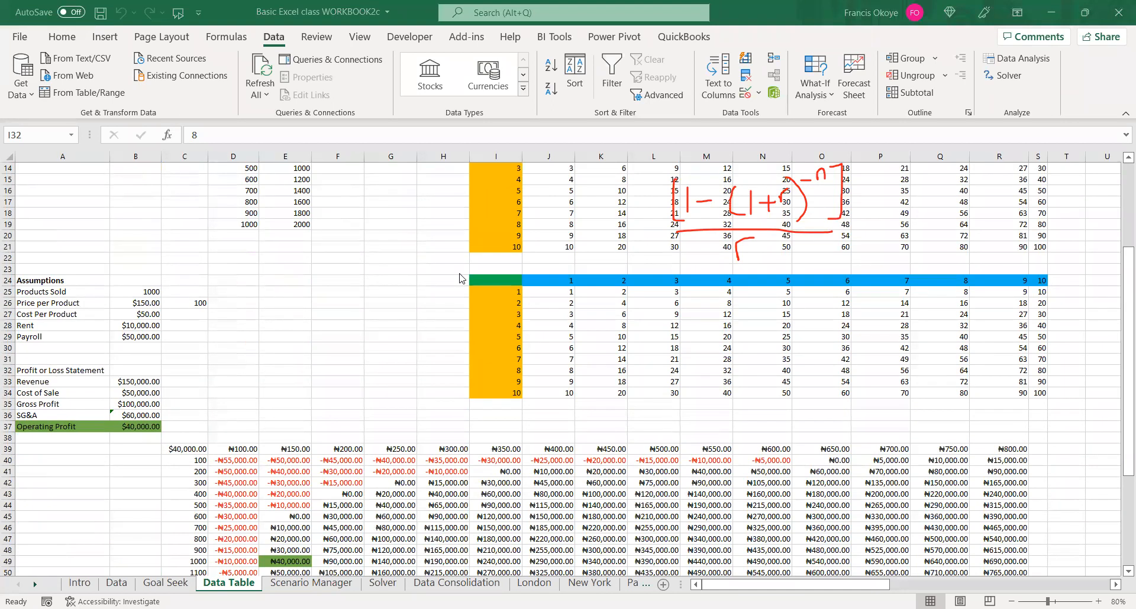
pyautogui.click(520, 363)
pyautogui.click(405, 370)
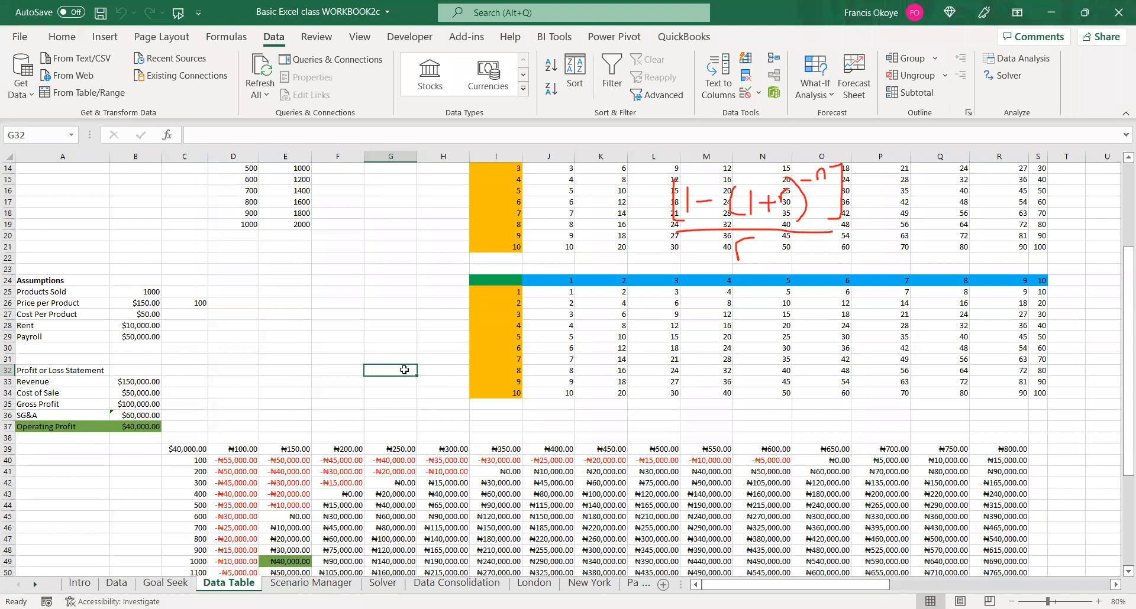
# Review the break-even model on the Goal Seek sheet and the Music Concert model on the Scenario Manager sheet
pyautogui.click(169, 581)
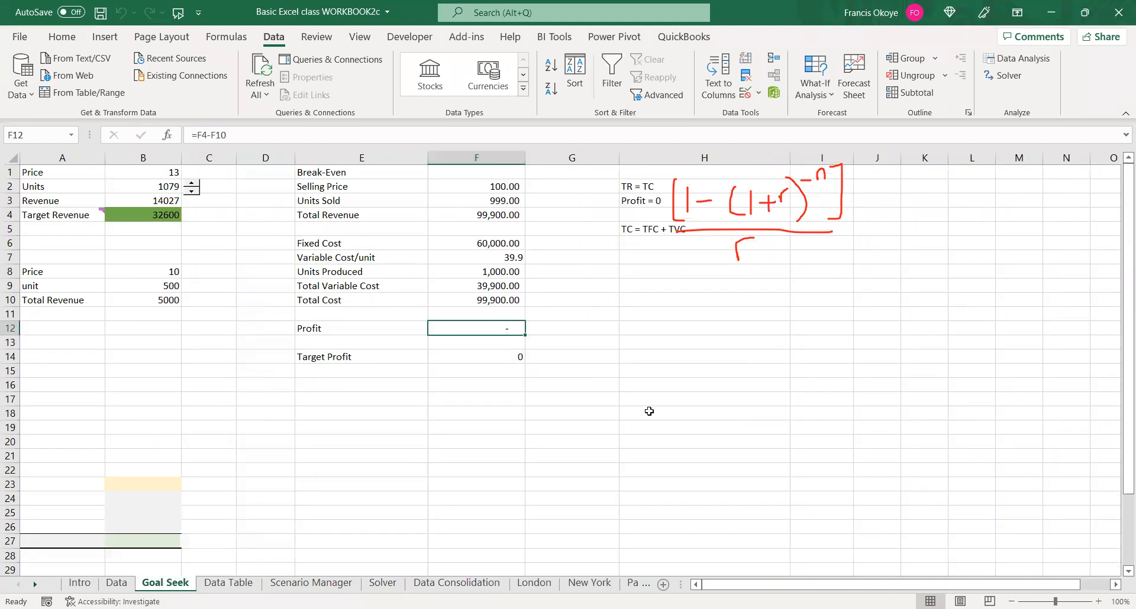
pyautogui.click(311, 584)
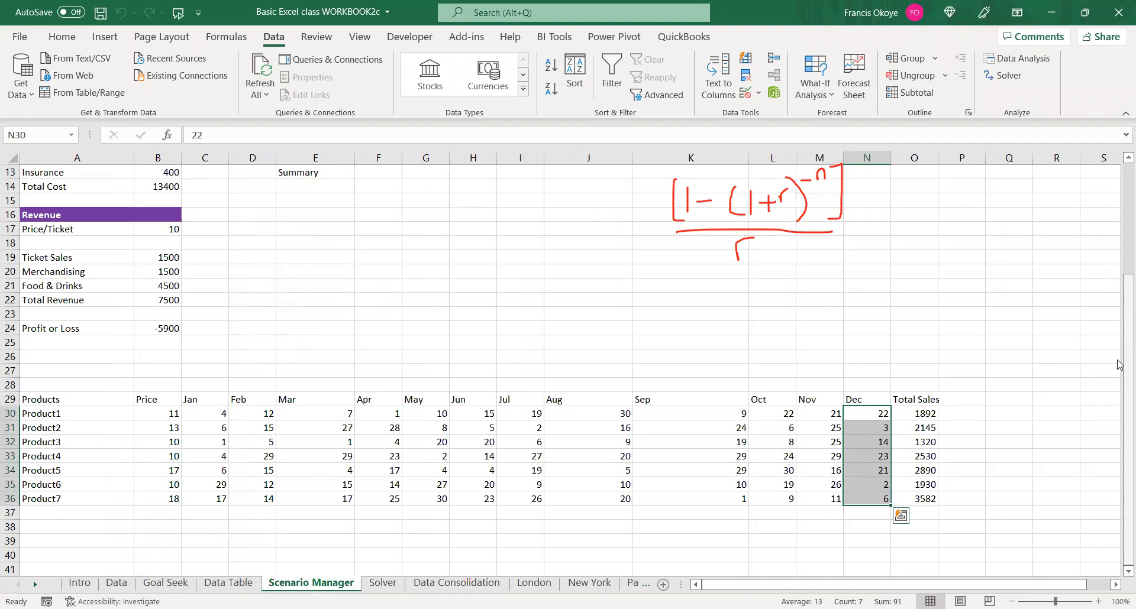
pyautogui.scroll(4, 1119, 245)
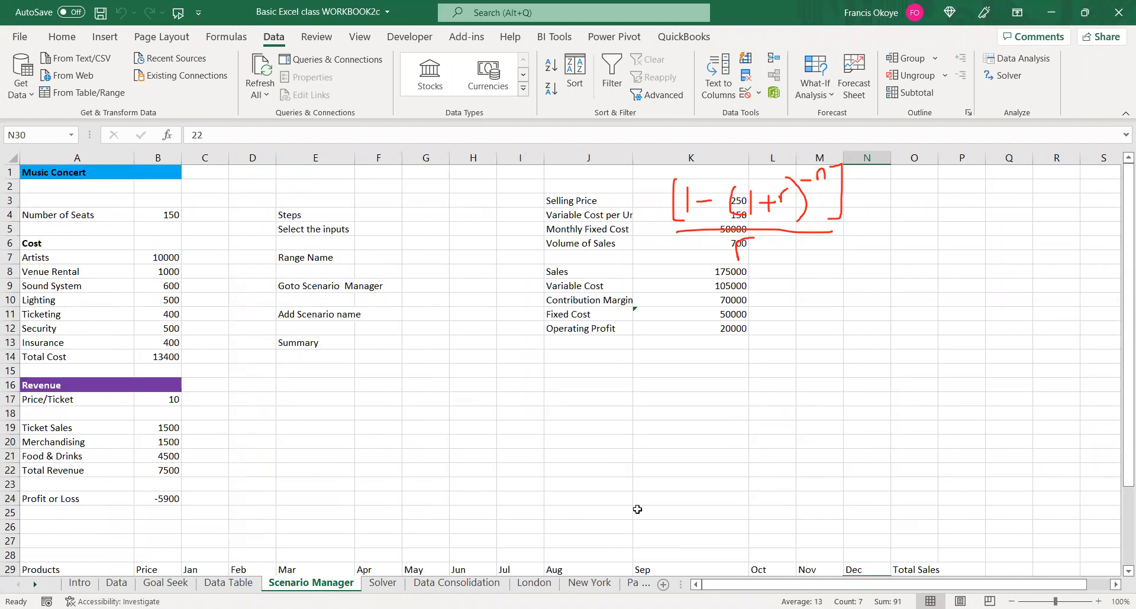
pyautogui.click(554, 179)
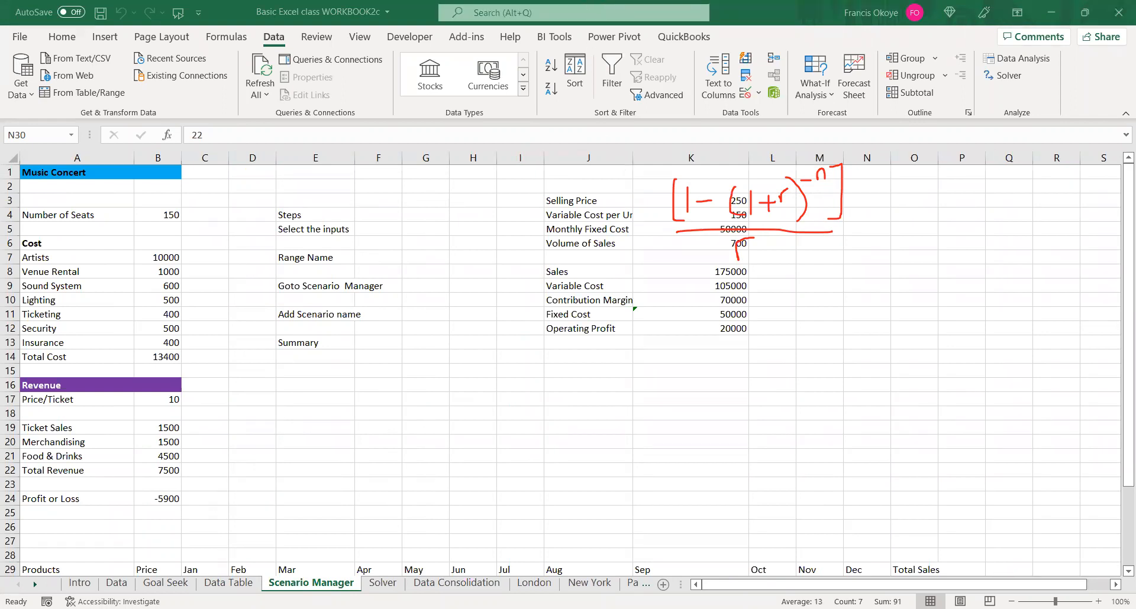
# Inspect the TABLE formula in F41 of the operating profit data table and the smaller data tables at the start of the sheet
pyautogui.click(228, 583)
pyautogui.click(330, 471)
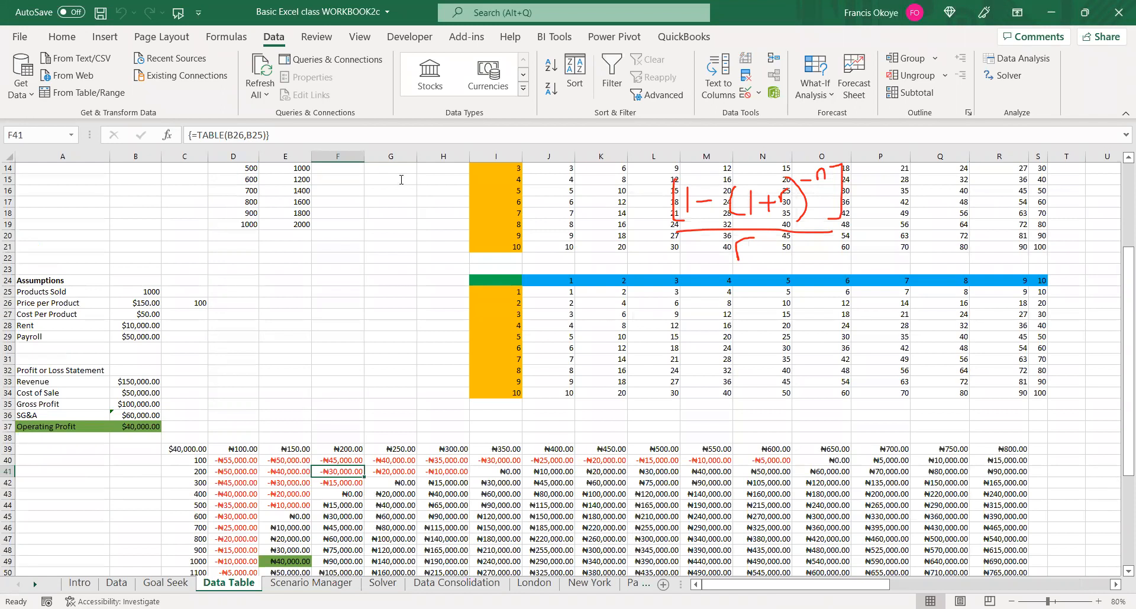
pyautogui.click(420, 129)
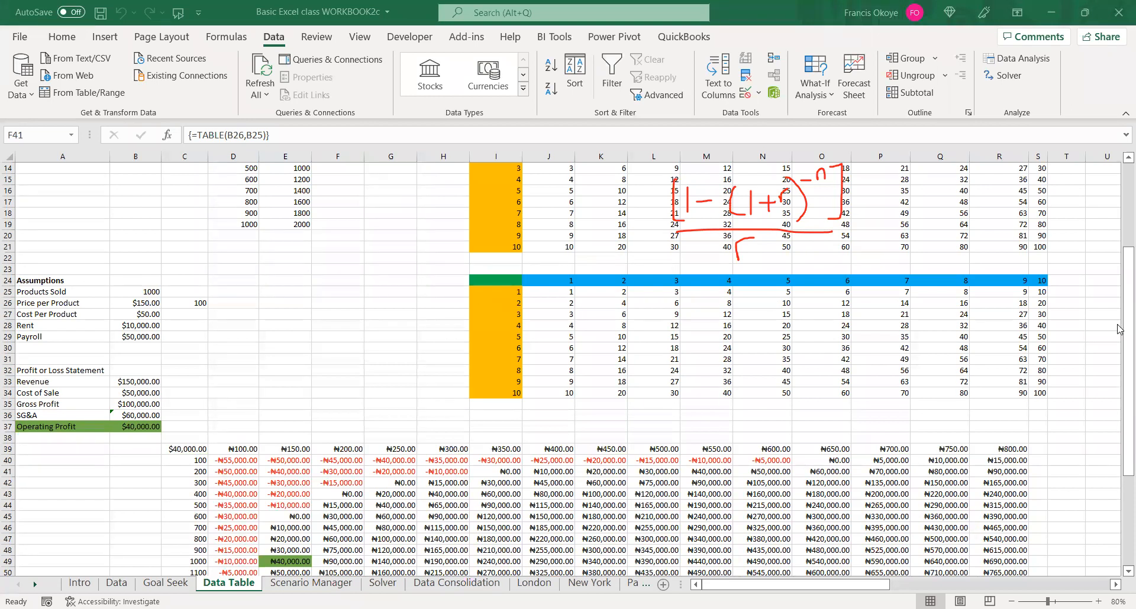
pyautogui.scroll(3, 1118, 330)
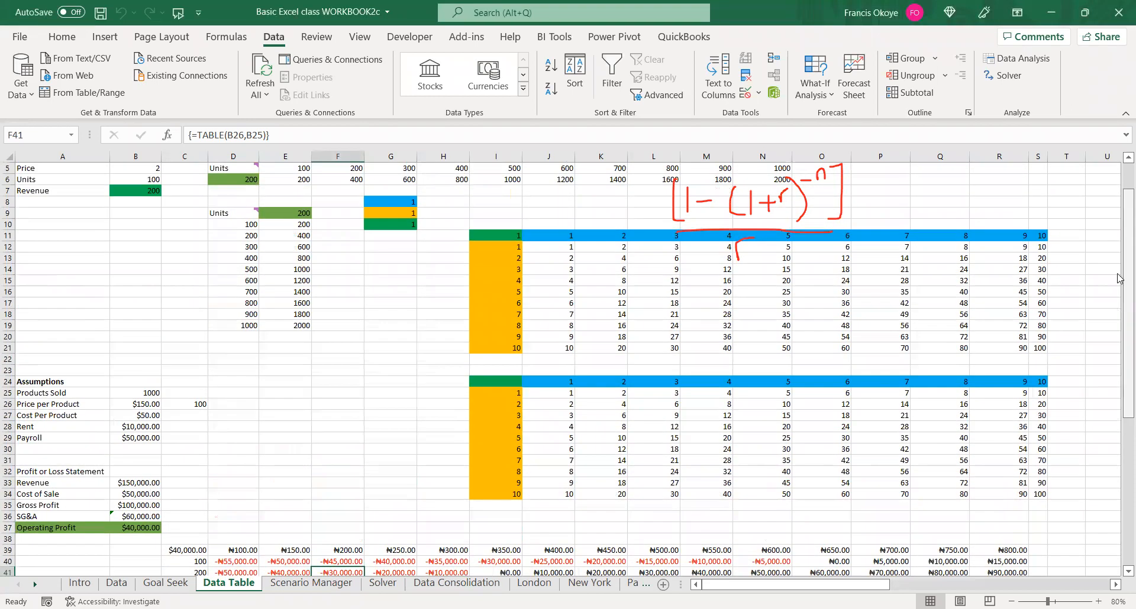
pyautogui.scroll(2, 1106, 498)
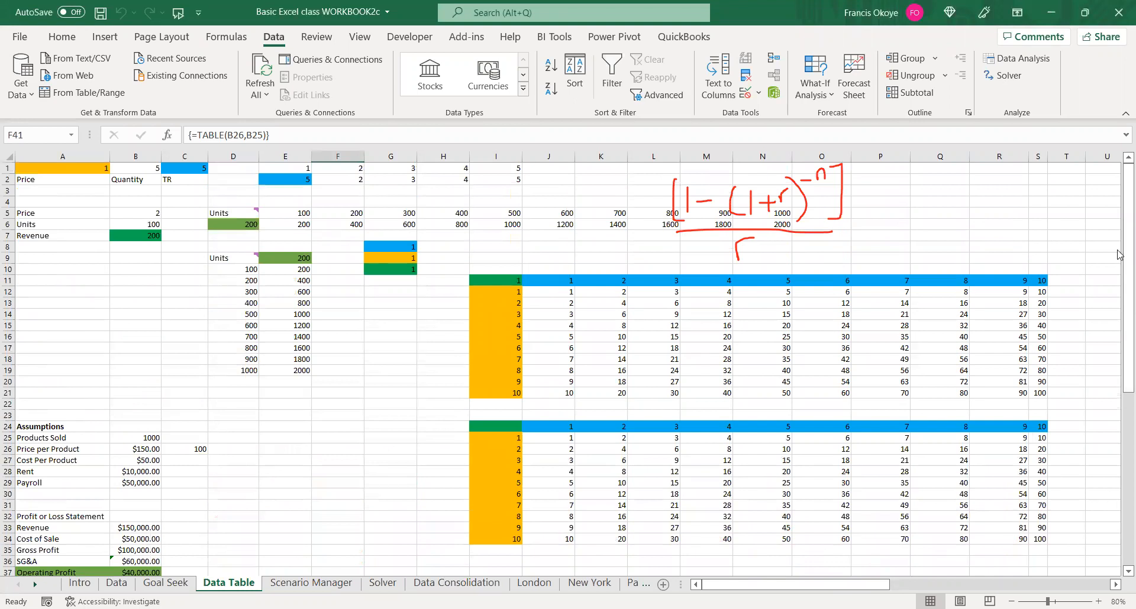
pyautogui.scroll(-2, 1118, 254)
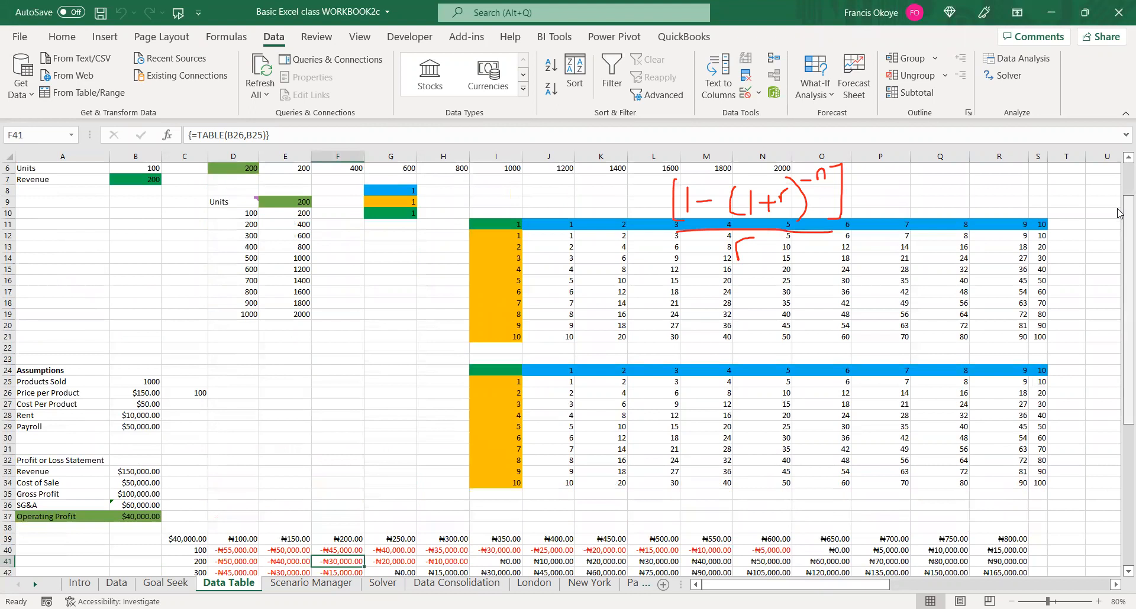
pyautogui.scroll(2, 502, 166)
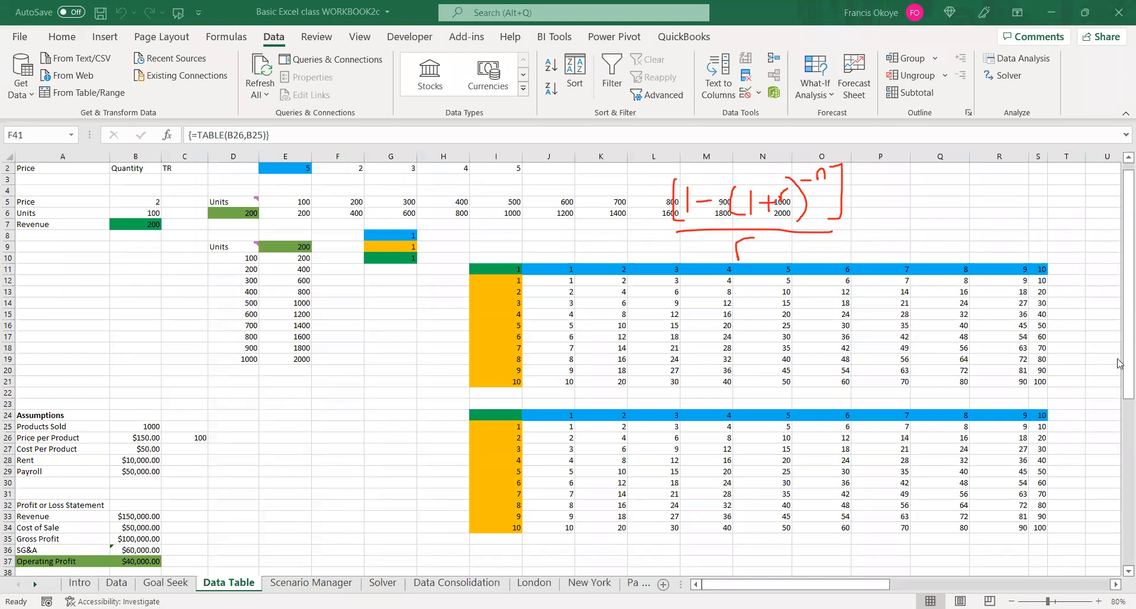
pyautogui.scroll(1, 1119, 196)
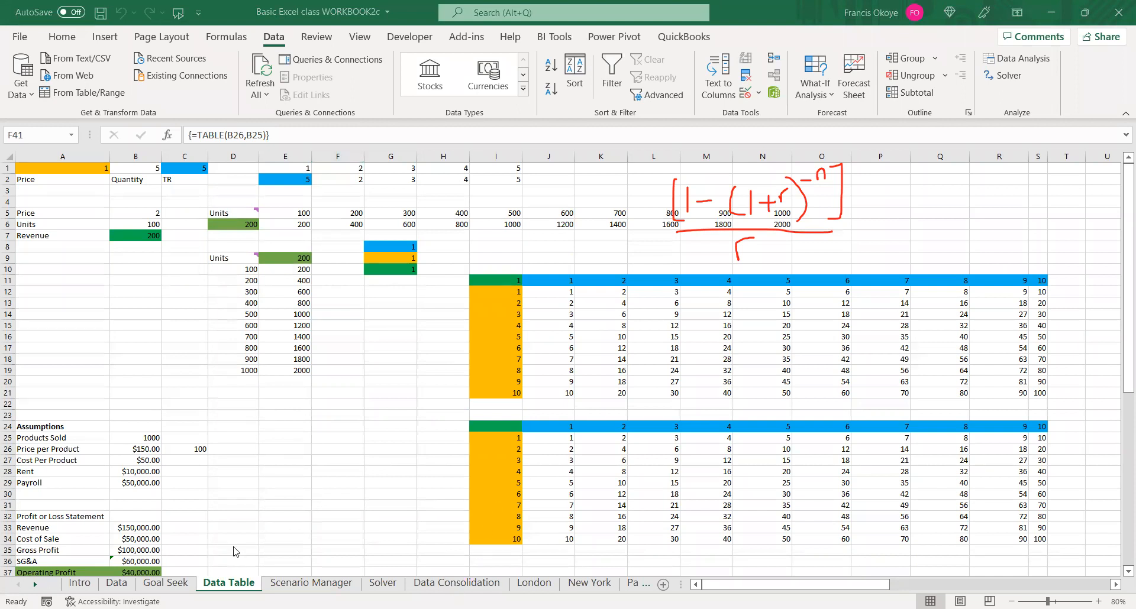
# Open the Scenario Manager sheet and examine the Music Concert model, the operating profit model and the monthly product sales table
pyautogui.click(32, 586)
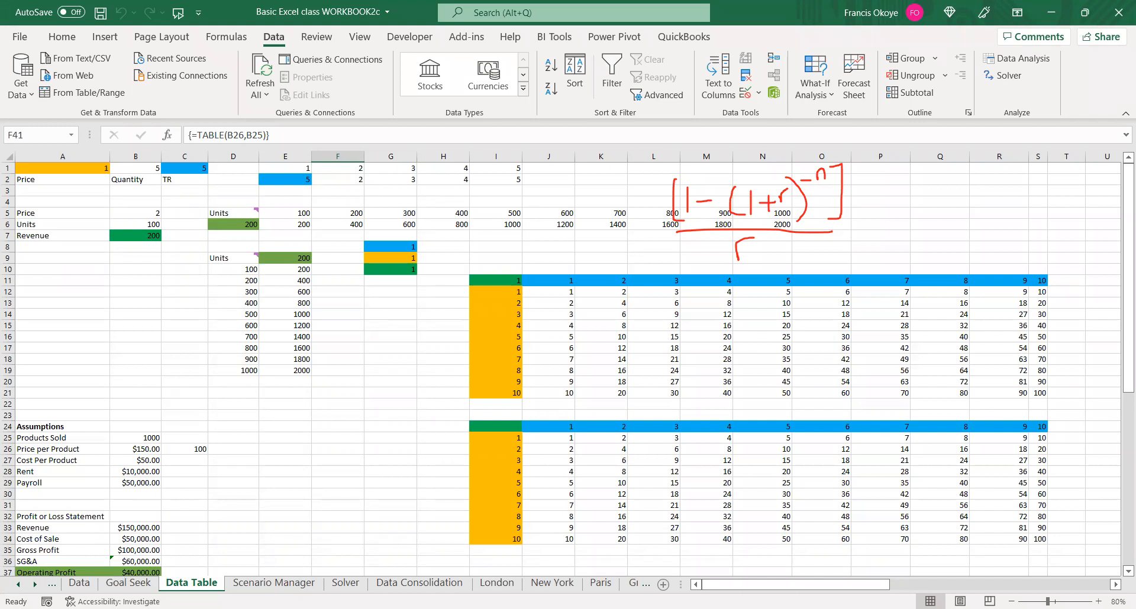
pyautogui.click(270, 572)
pyautogui.click(273, 583)
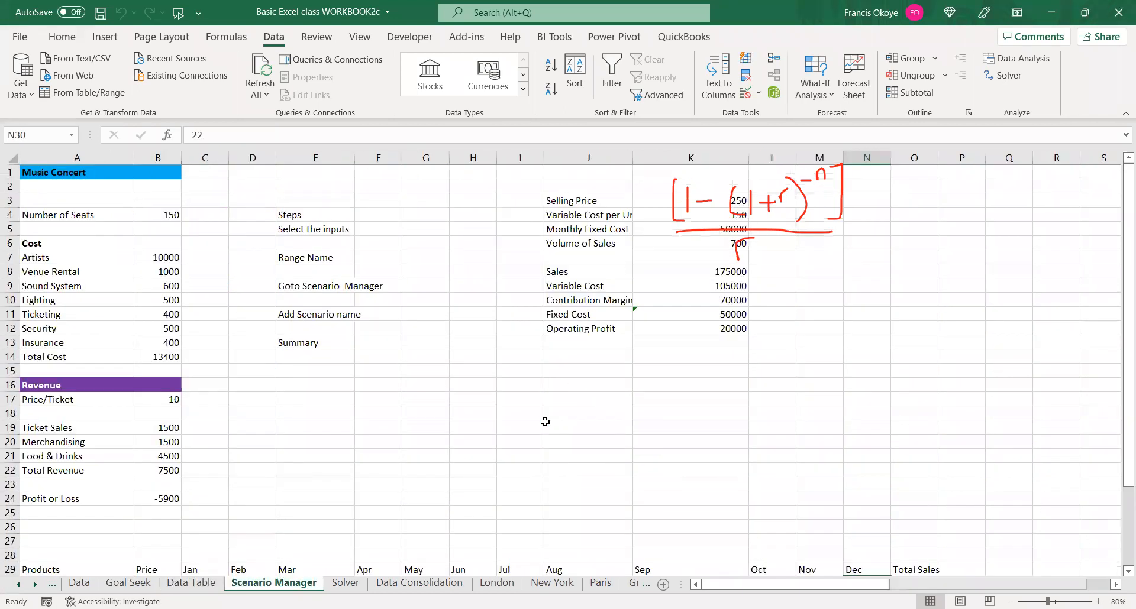
pyautogui.click(545, 422)
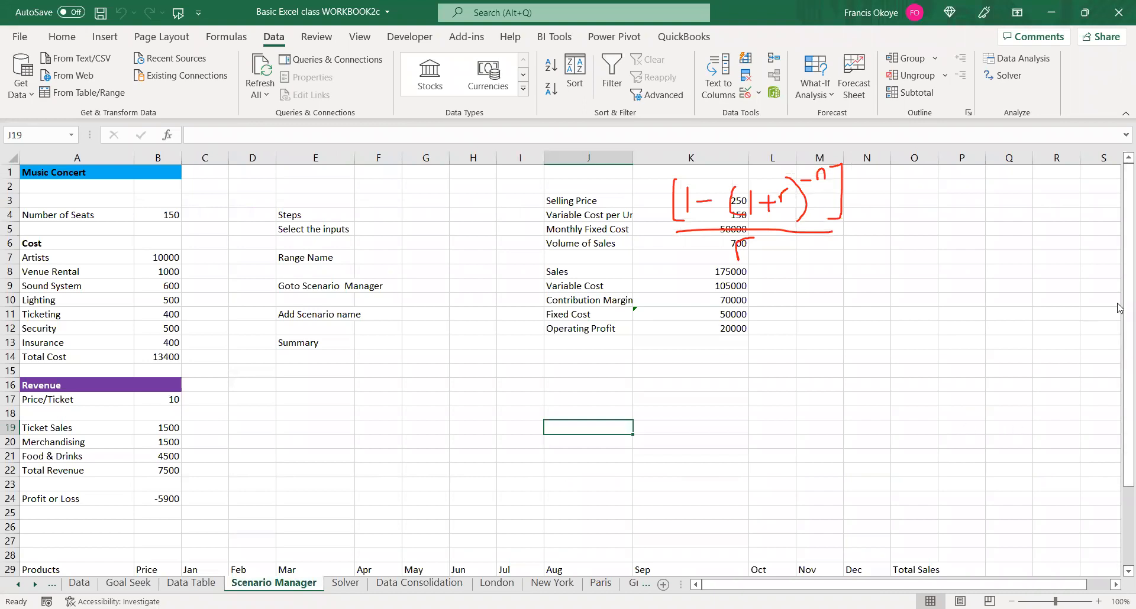
pyautogui.click(1124, 354)
pyautogui.click(961, 357)
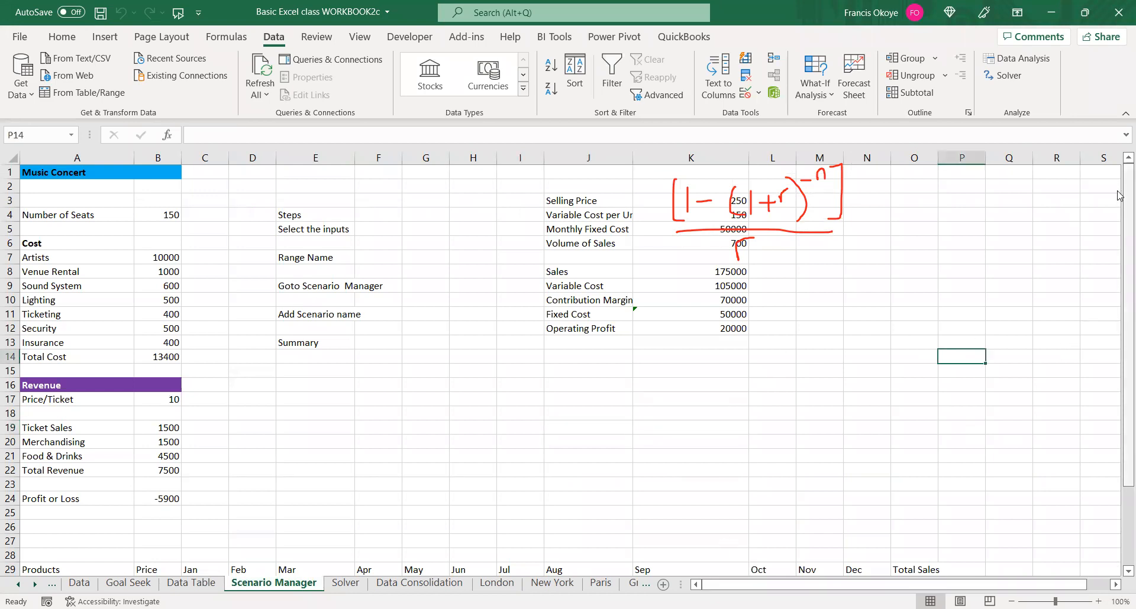
pyautogui.scroll(-2, 771, 231)
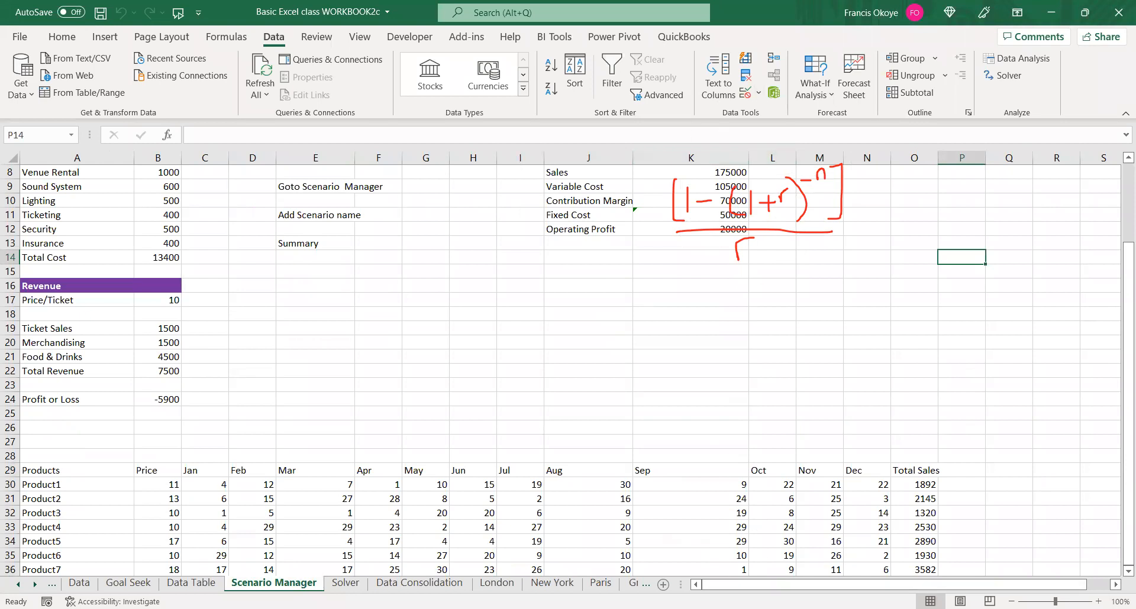
pyautogui.hscroll(1, 598, 413)
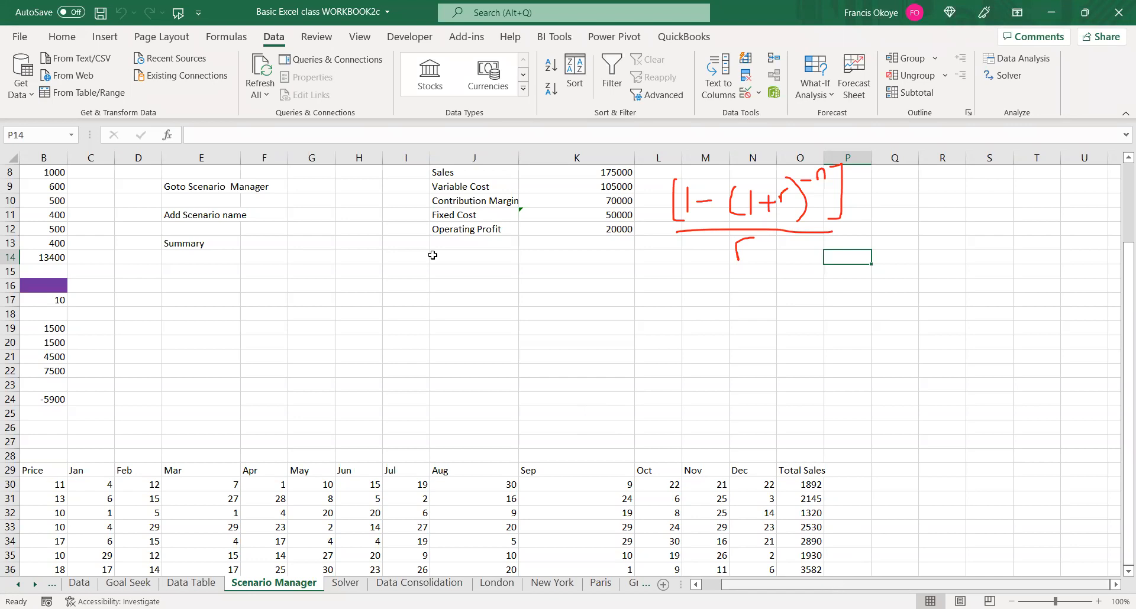
pyautogui.hscroll(-1, 433, 255)
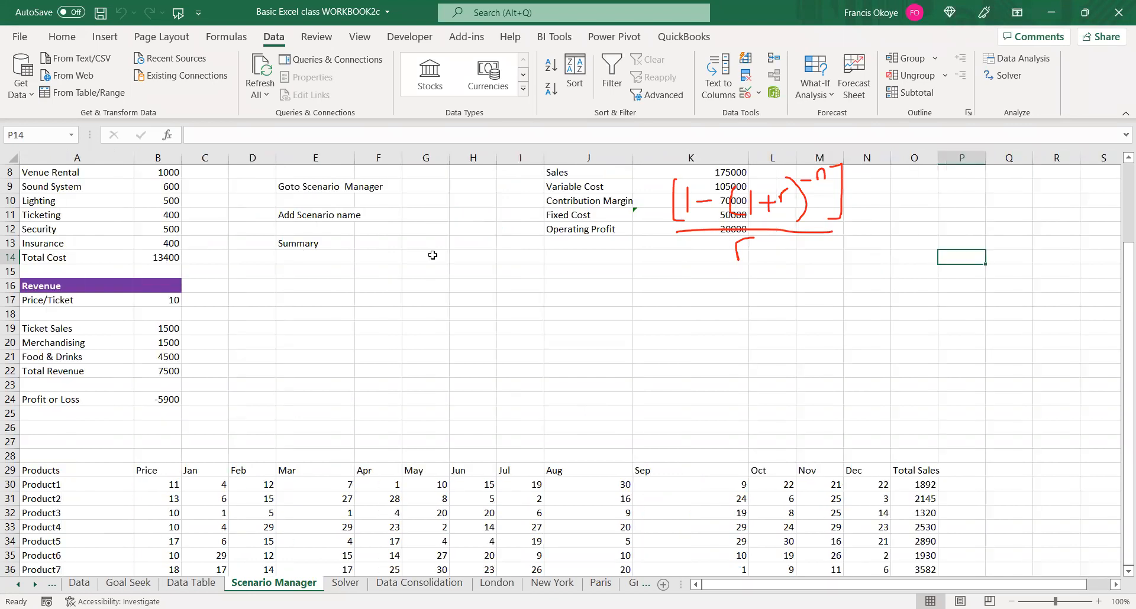